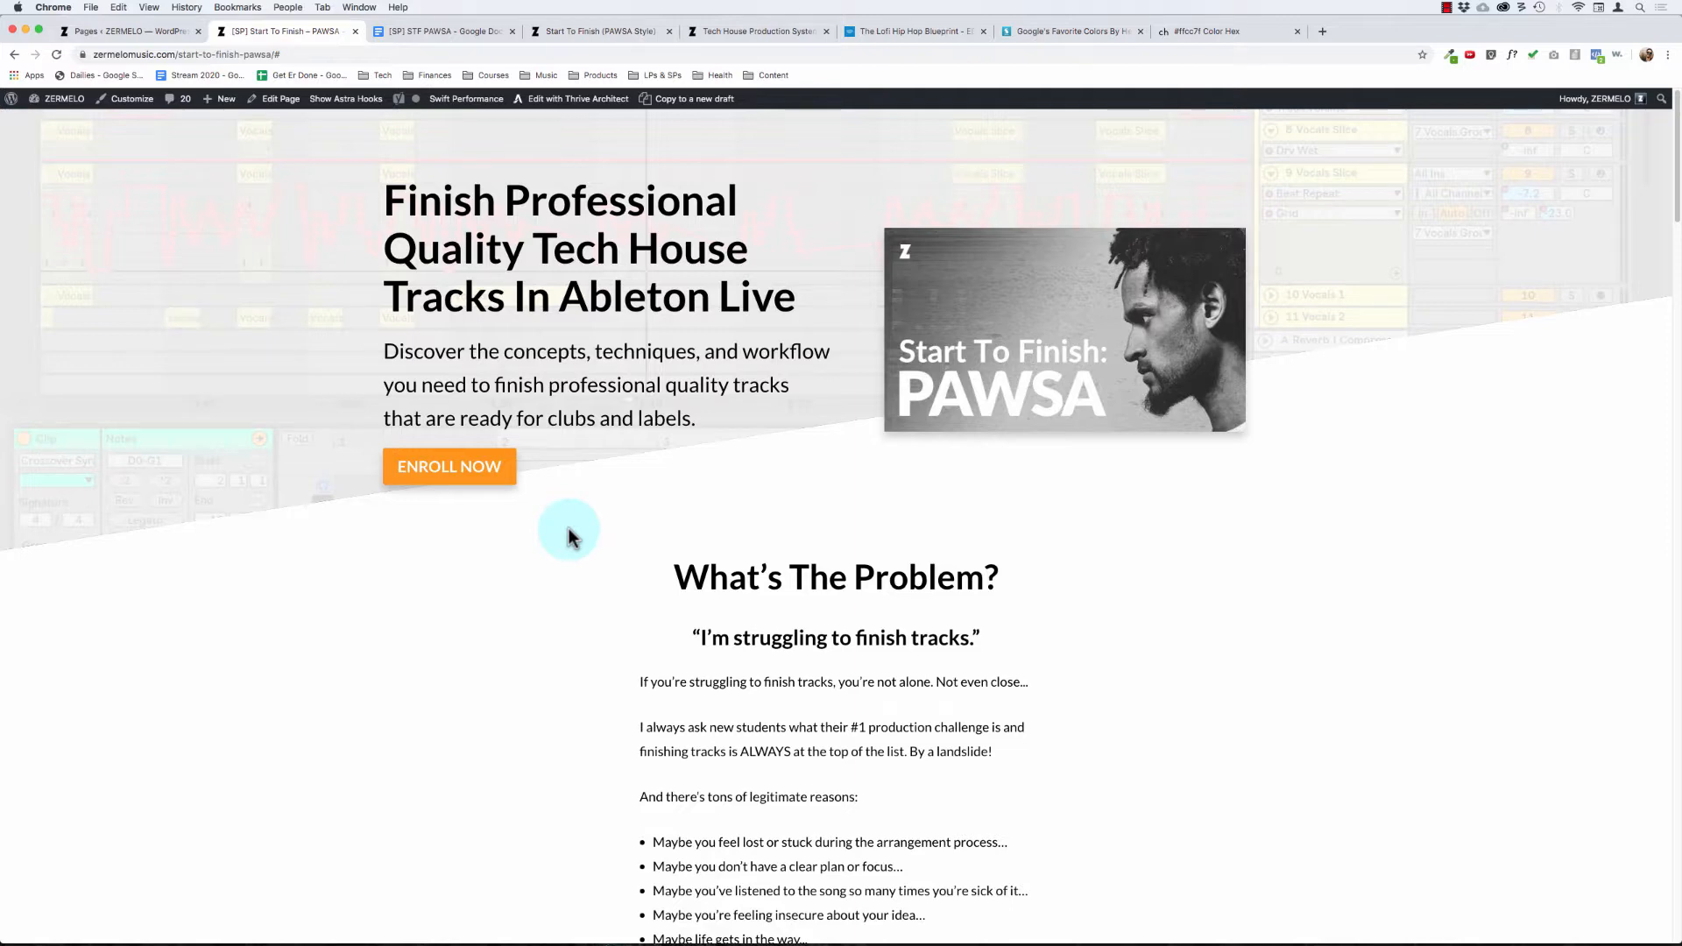
# Step: Review the published Start To Finish: PAWSA sales page from its headline down to the closing "Introducing" enrollment section
pyautogui.scroll(-8, 618, 489)
pyautogui.scroll(8, 622, 489)
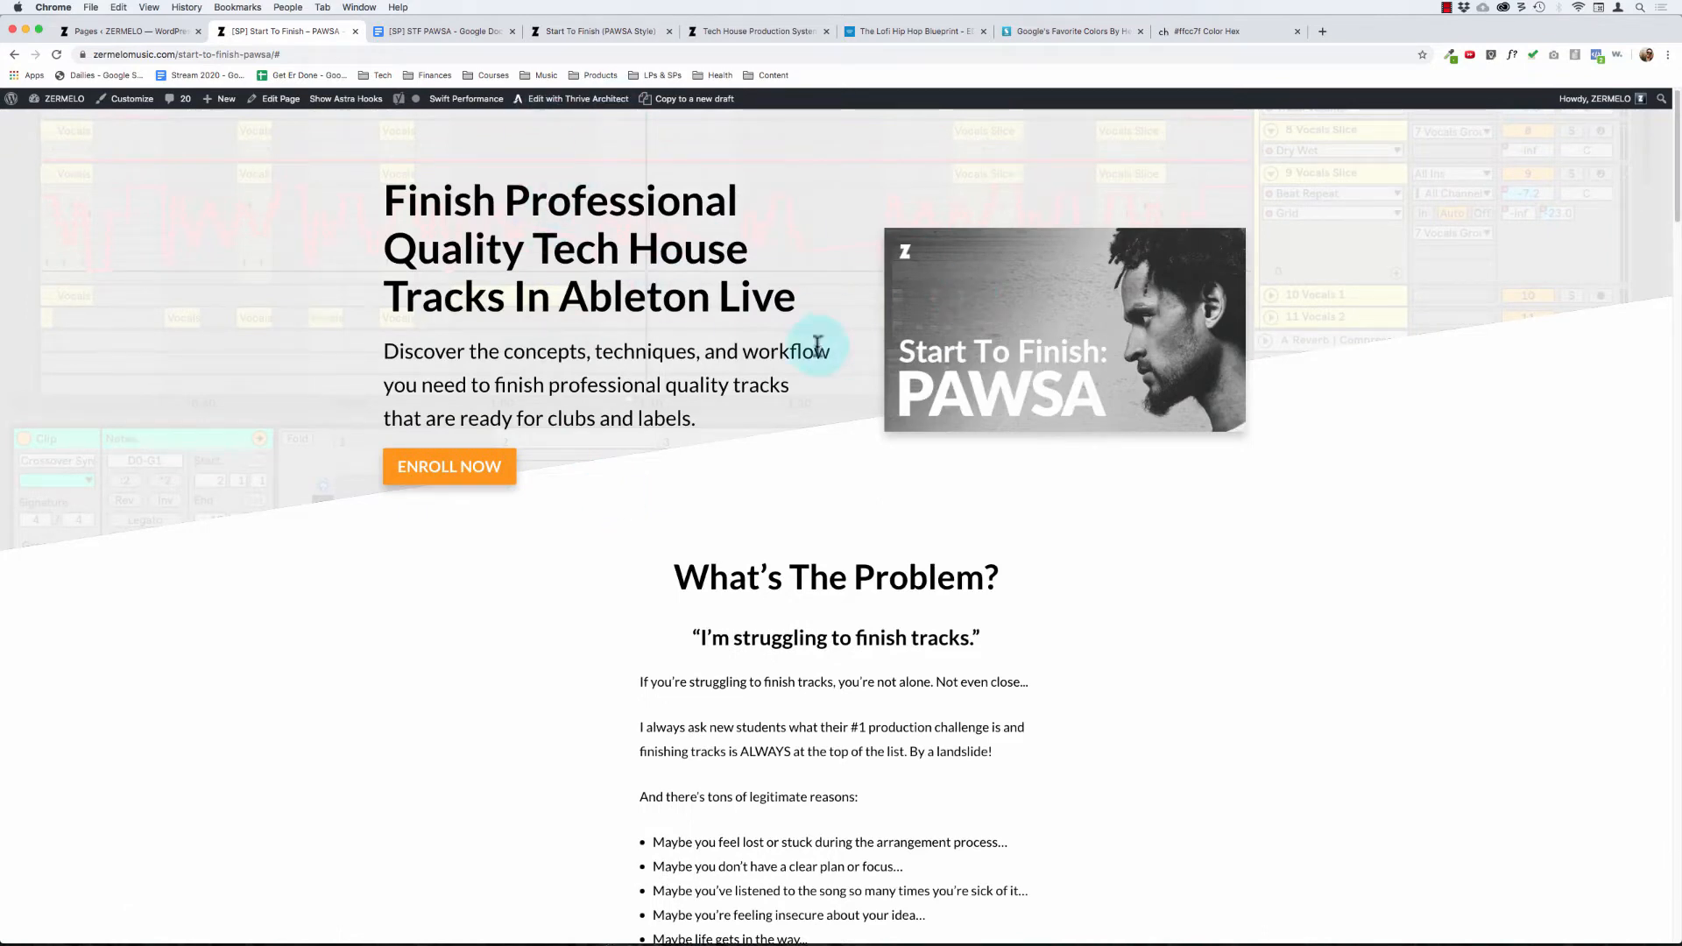
pyautogui.scroll(-3, 778, 552)
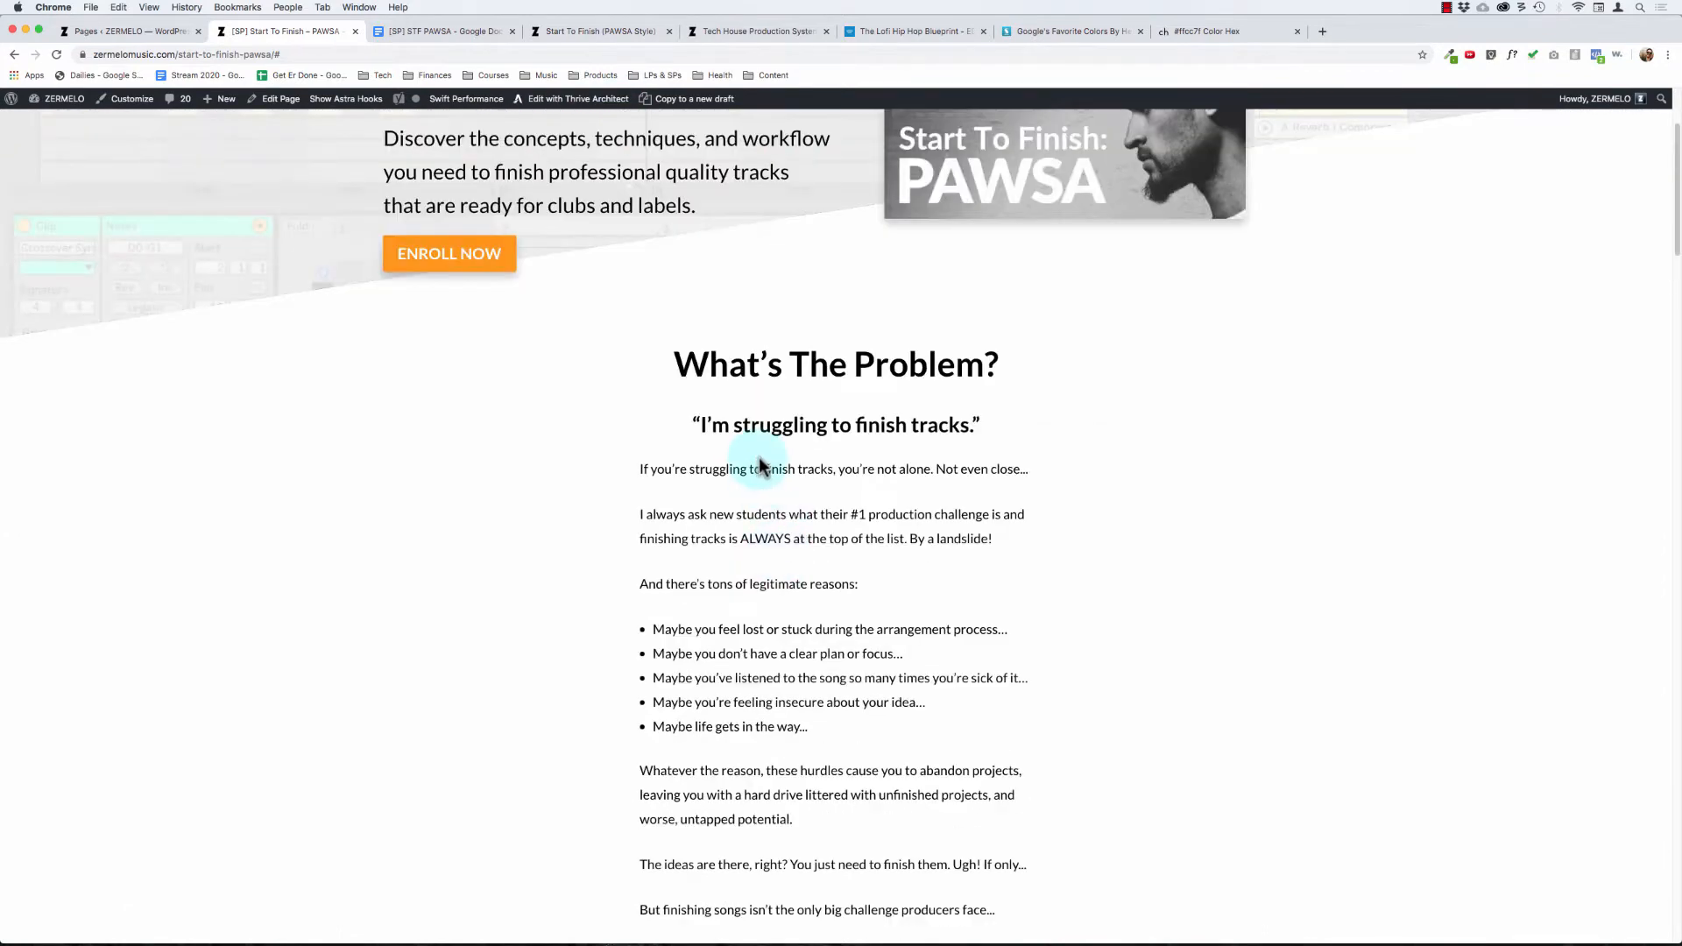
pyautogui.scroll(-20, 812, 450)
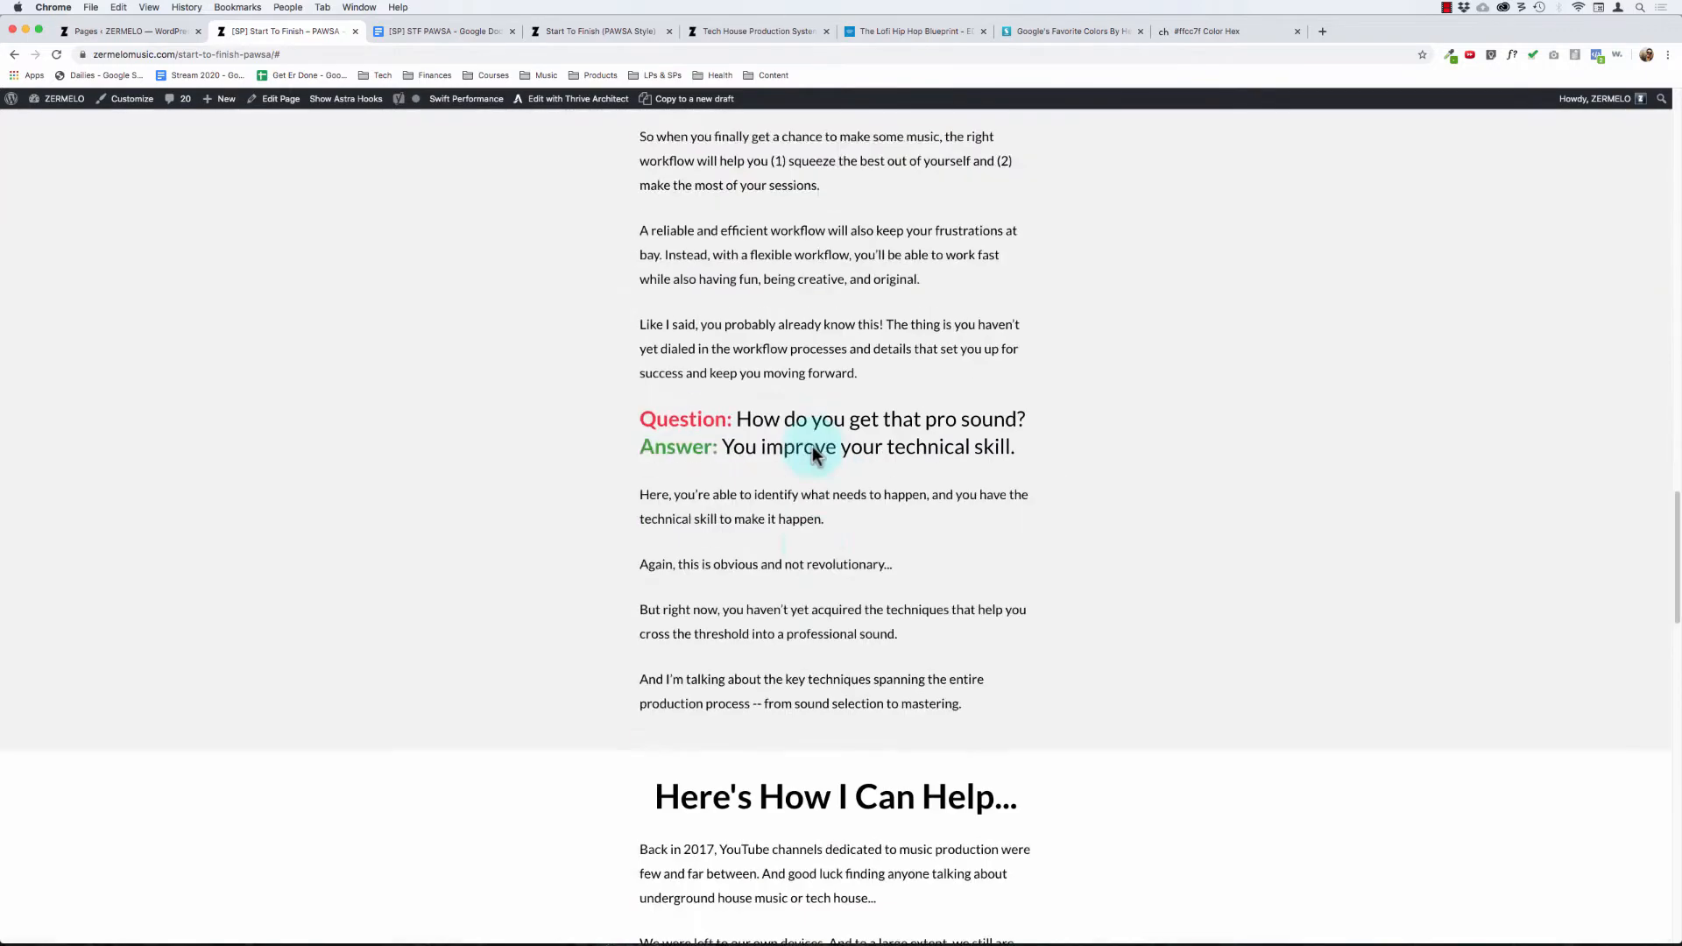
pyautogui.scroll(-6, 812, 445)
pyautogui.moveTo(729, 276); pyautogui.dragTo(778, 353)
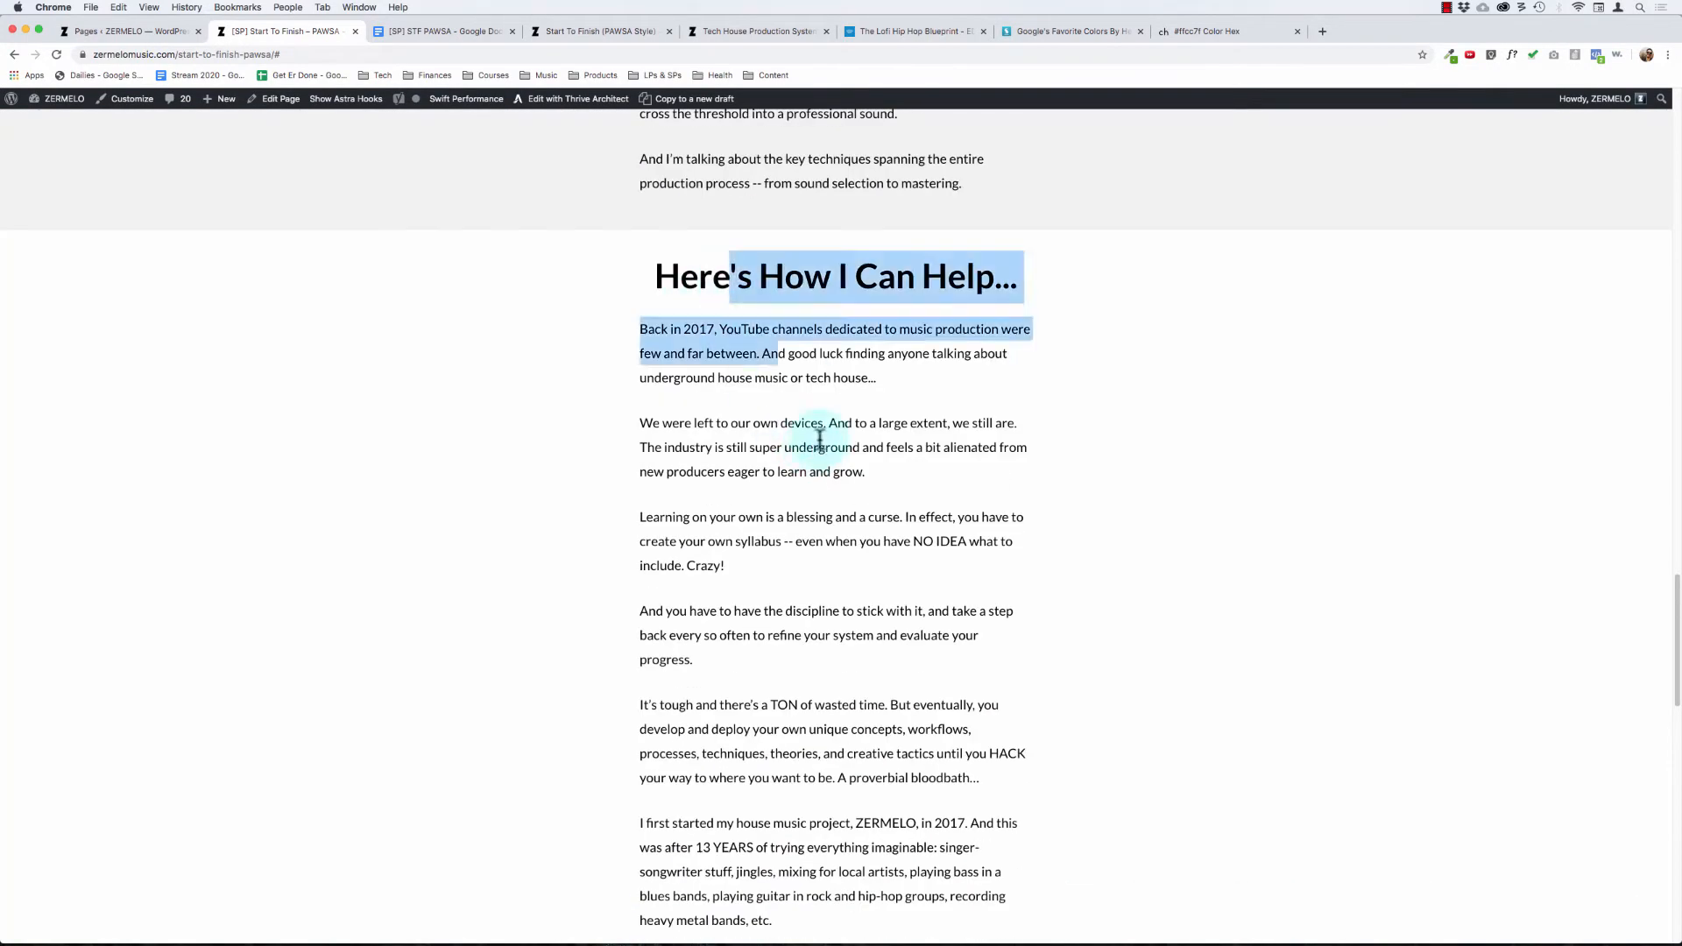
pyautogui.moveTo(820, 438); pyautogui.dragTo(824, 619)
pyautogui.scroll(-5, 824, 618)
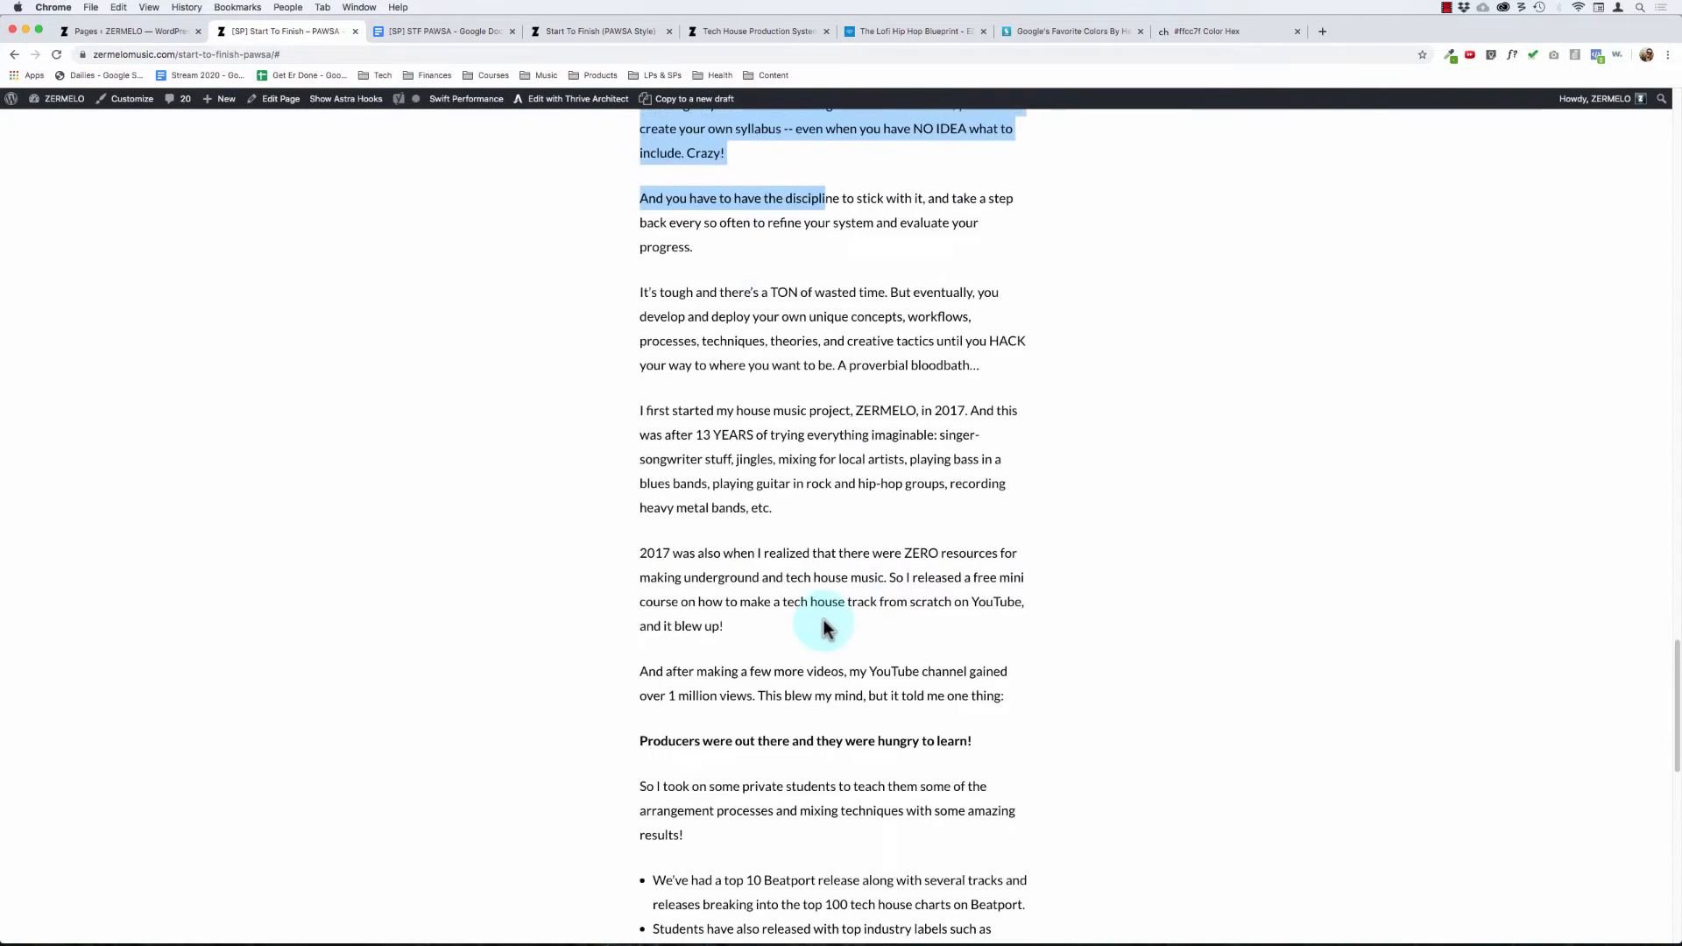
pyautogui.scroll(3, 755, 292)
pyautogui.scroll(-4, 736, 403)
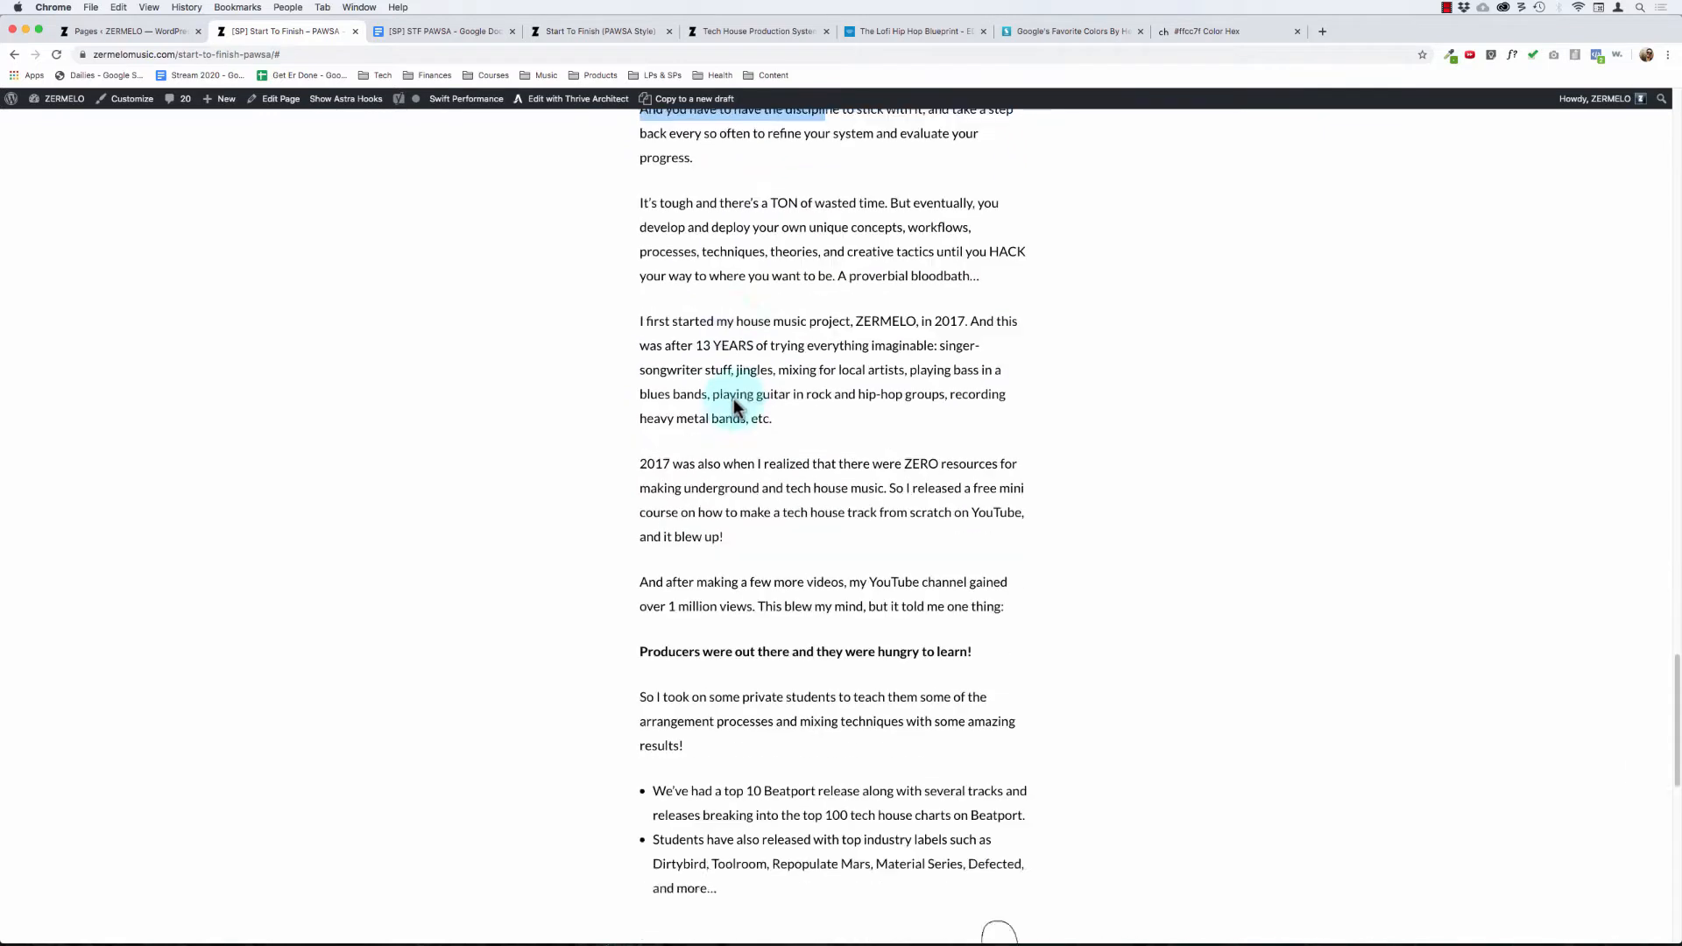
pyautogui.scroll(-8, 734, 399)
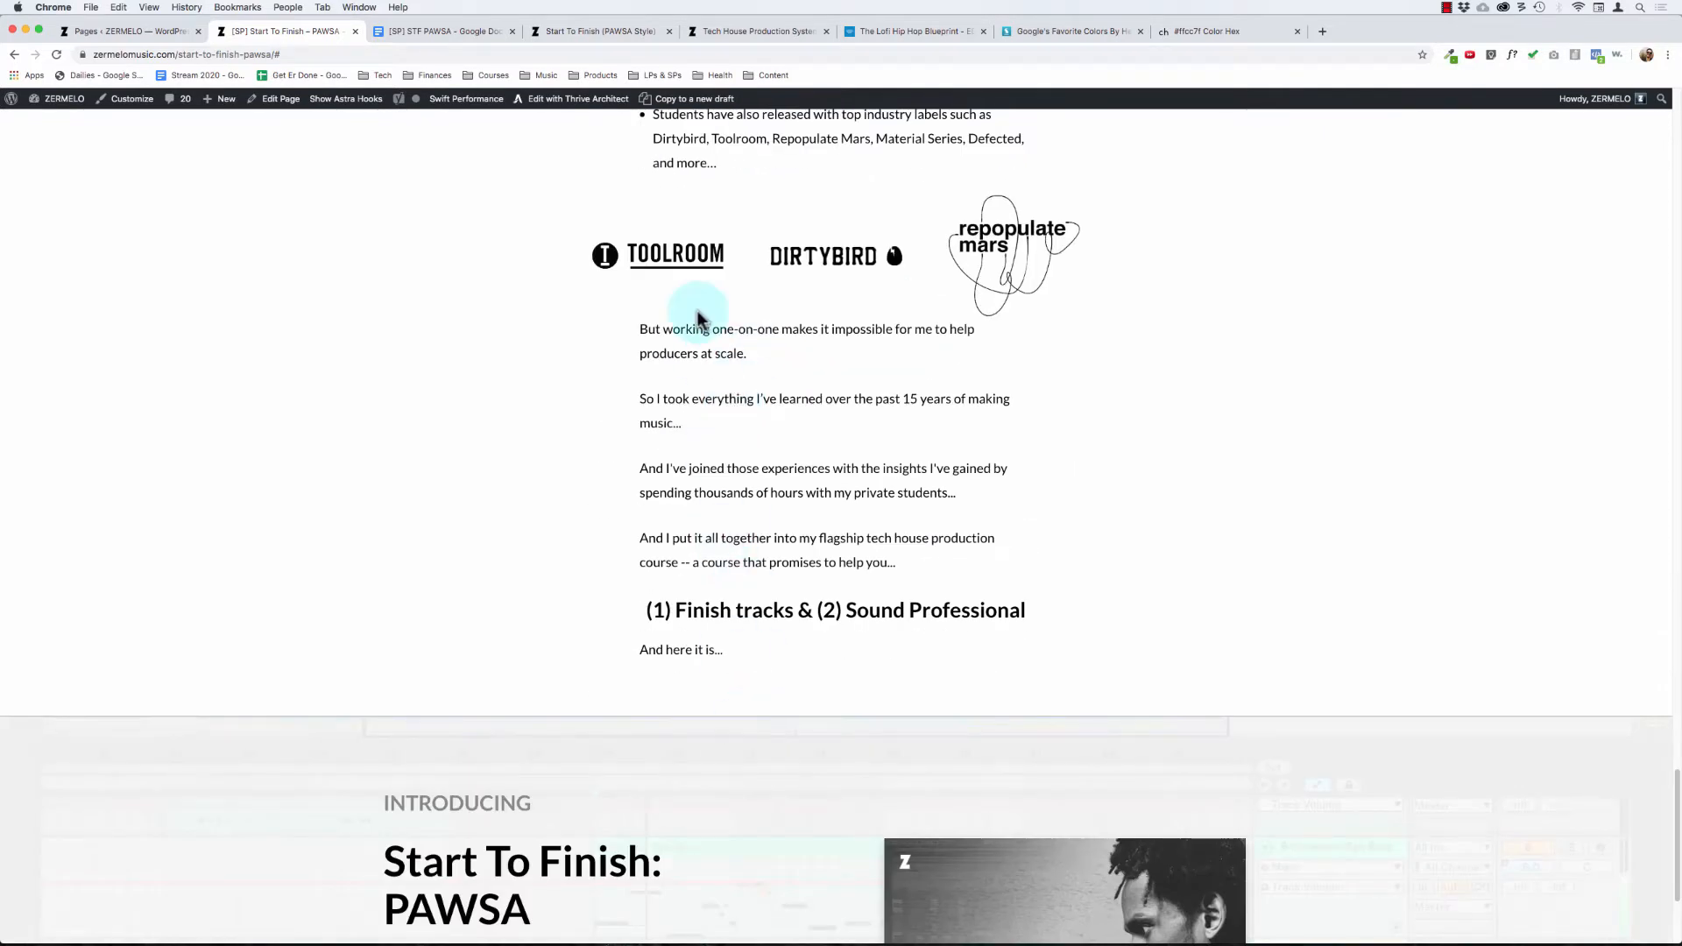
pyautogui.scroll(-3, 736, 552)
pyautogui.moveTo(403, 541); pyautogui.dragTo(664, 811)
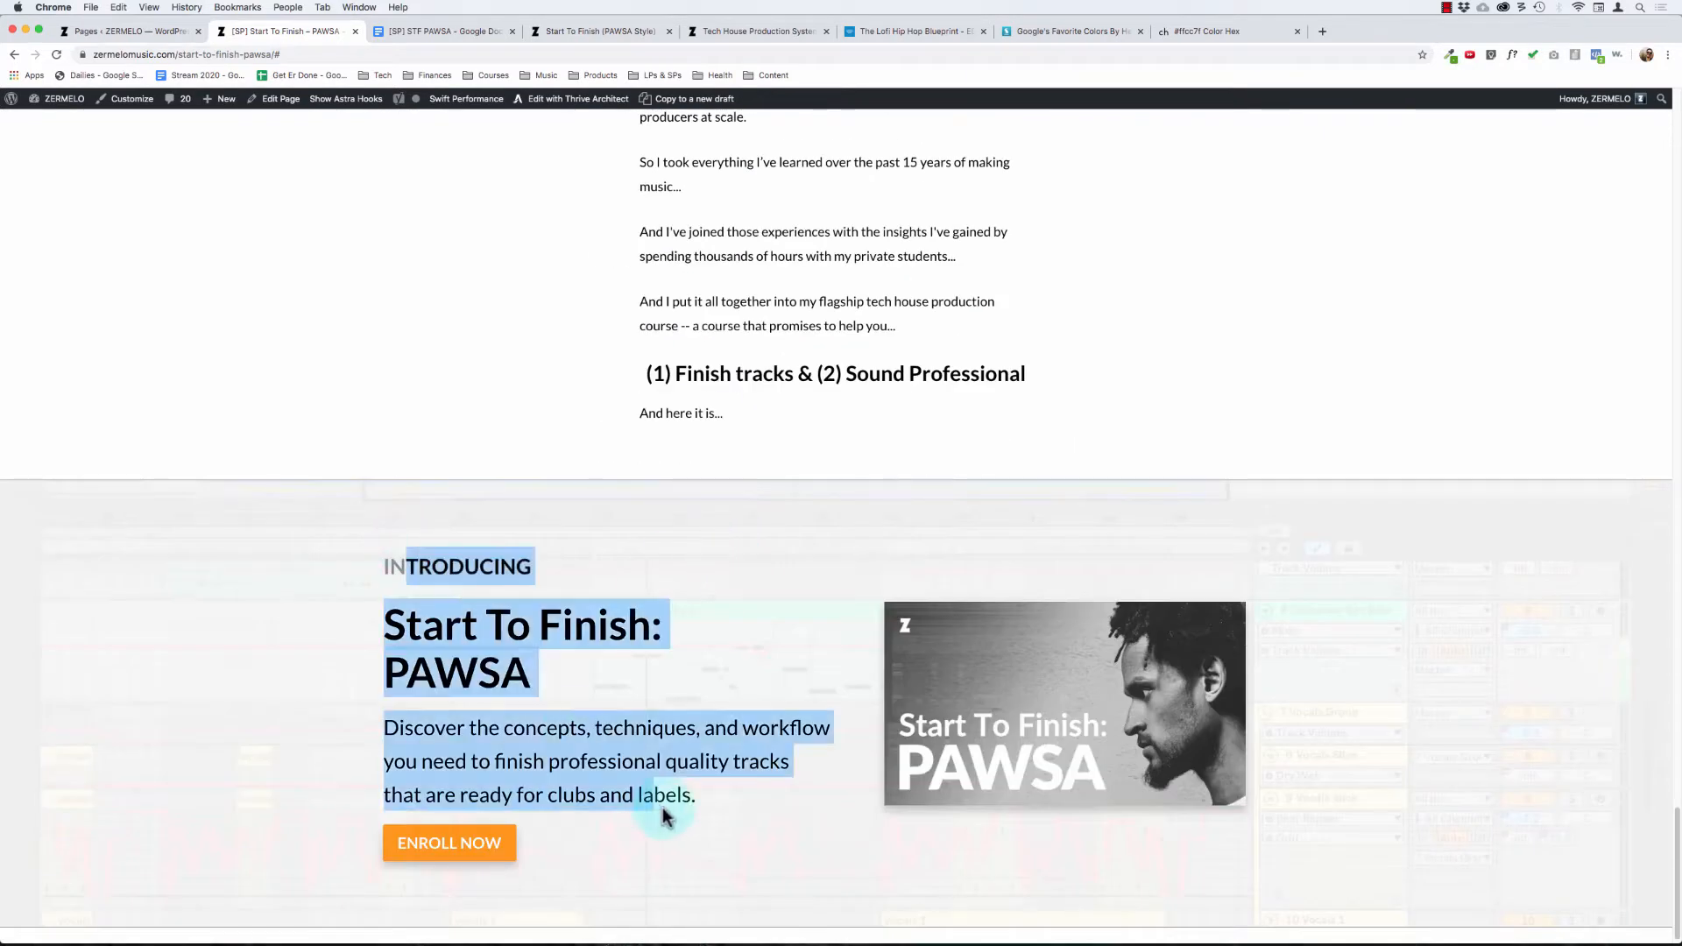
pyautogui.click(694, 803)
pyautogui.scroll(-1, 694, 802)
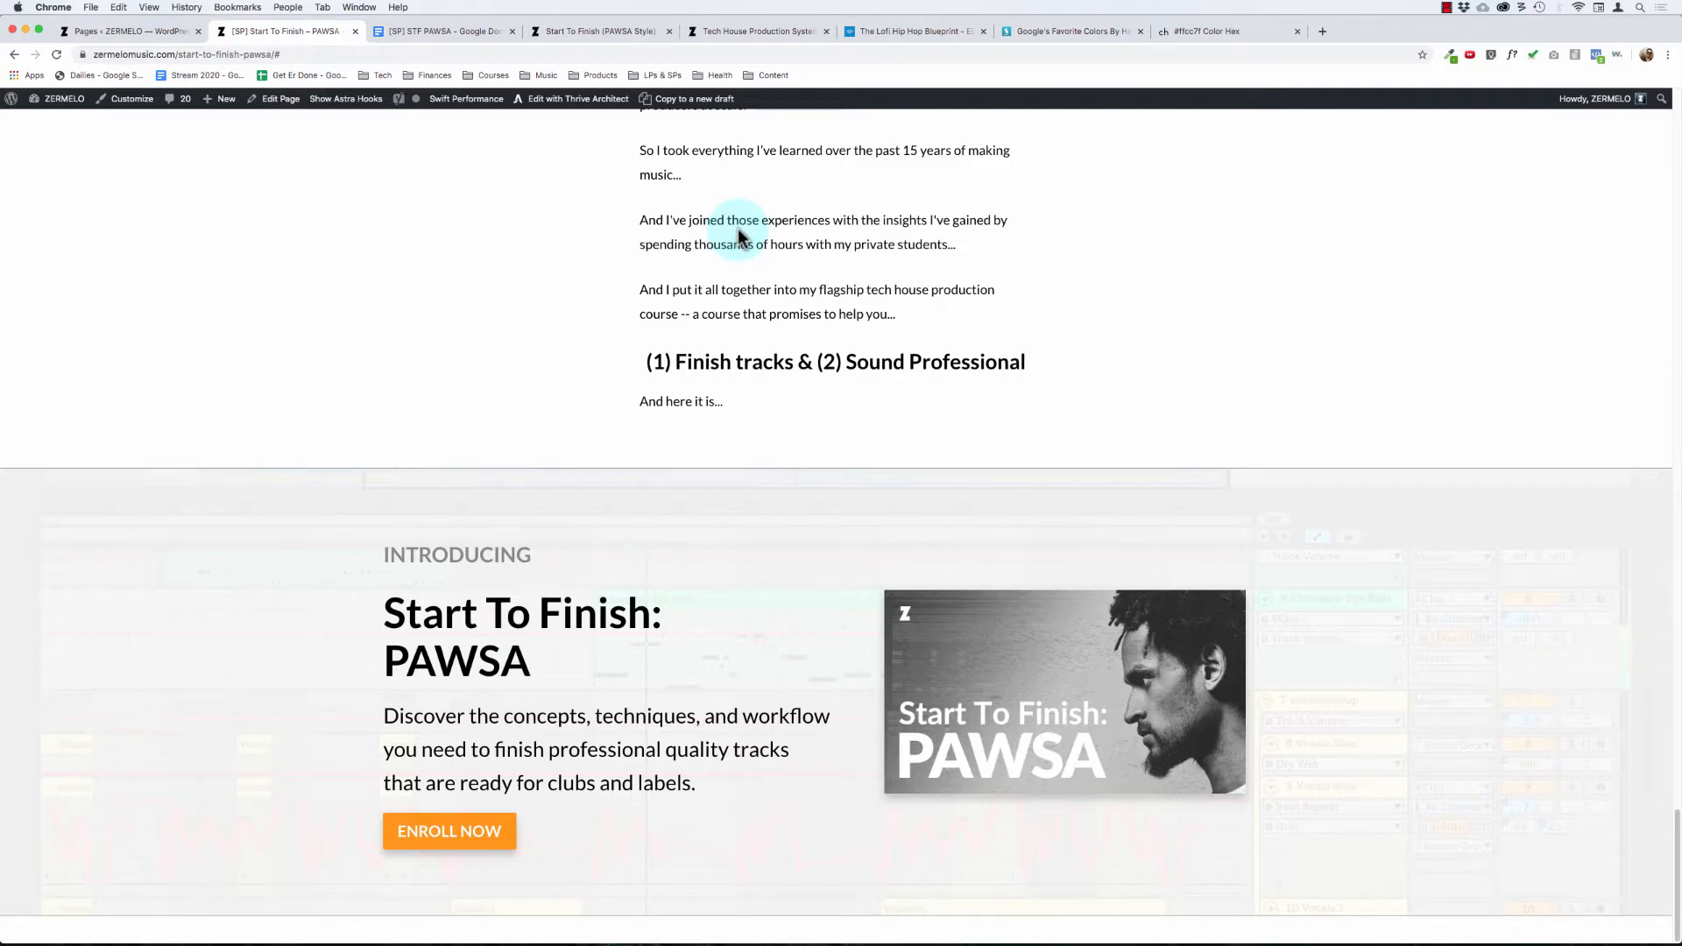
# Step: Open the sales page in the Thrive Architect editor and look over its sections down to the "Introducing" block
pyautogui.scroll(20, 751, 221)
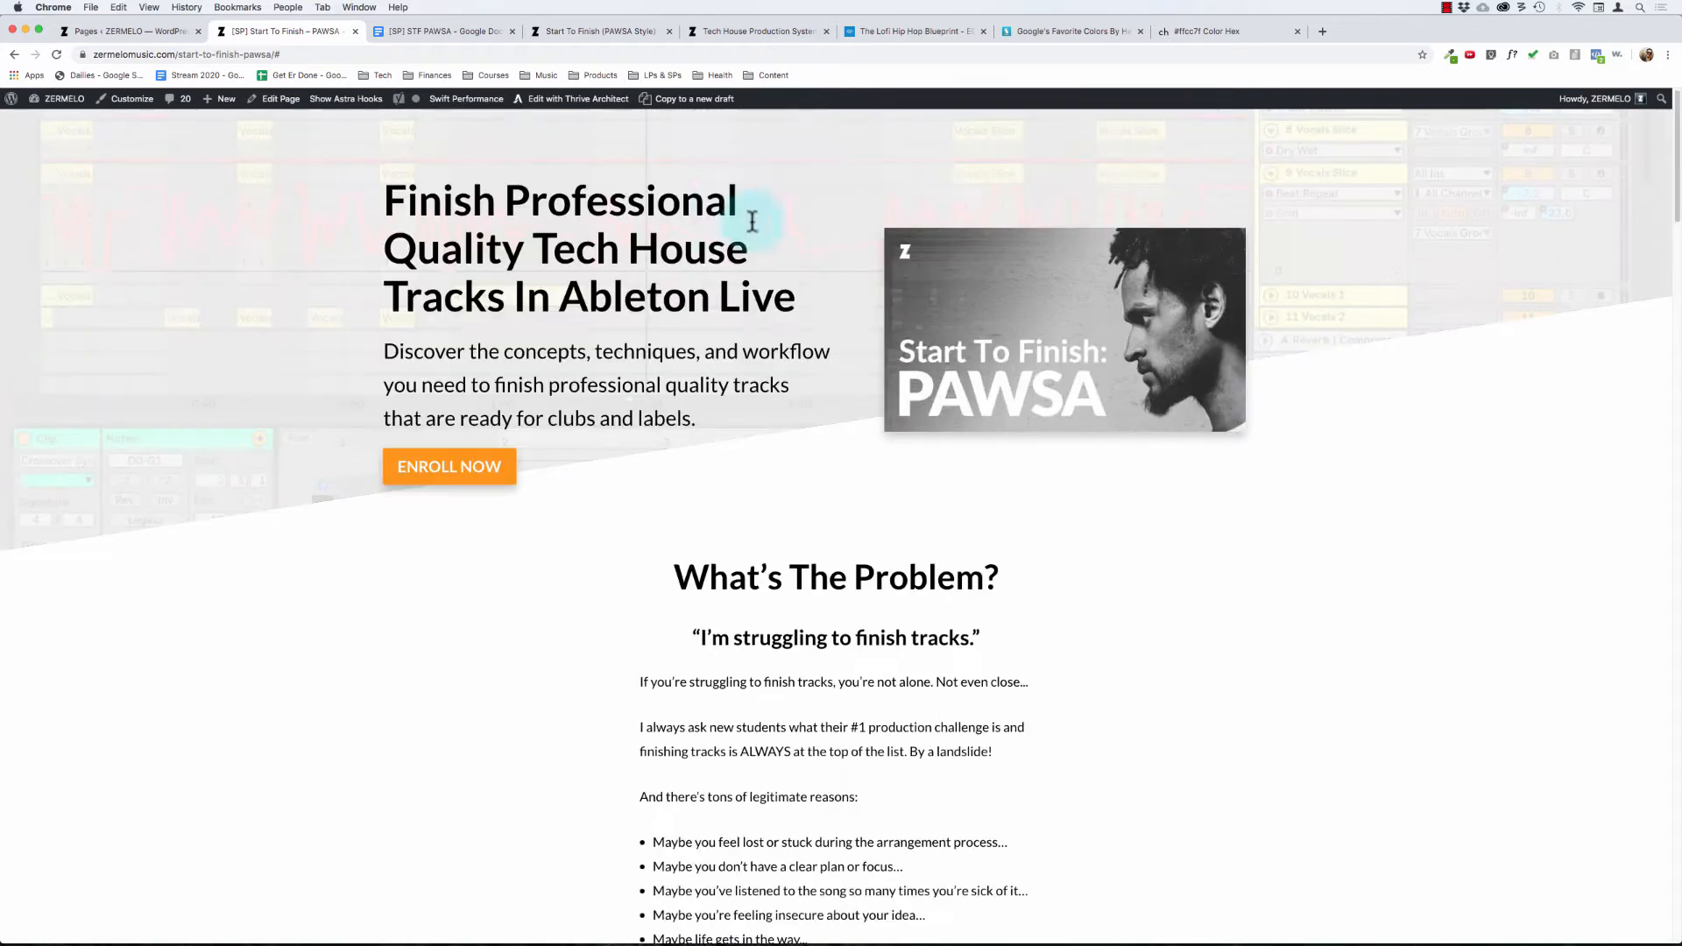
pyautogui.click(574, 107)
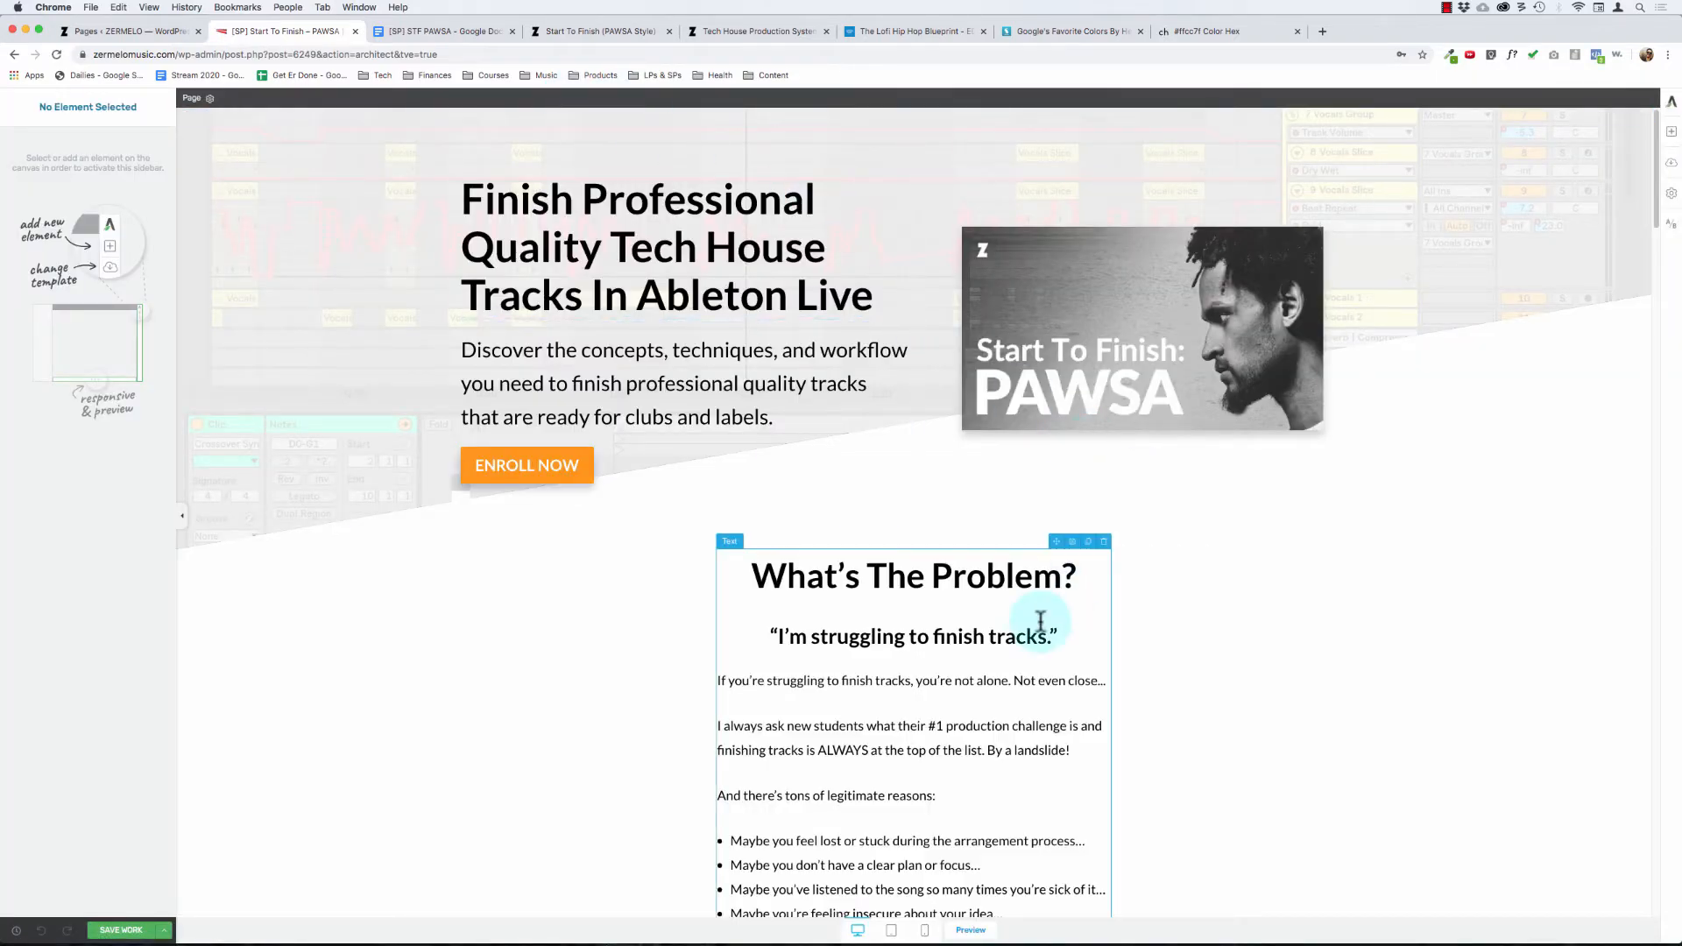
pyautogui.scroll(-10, 1040, 621)
pyautogui.scroll(-20, 1040, 621)
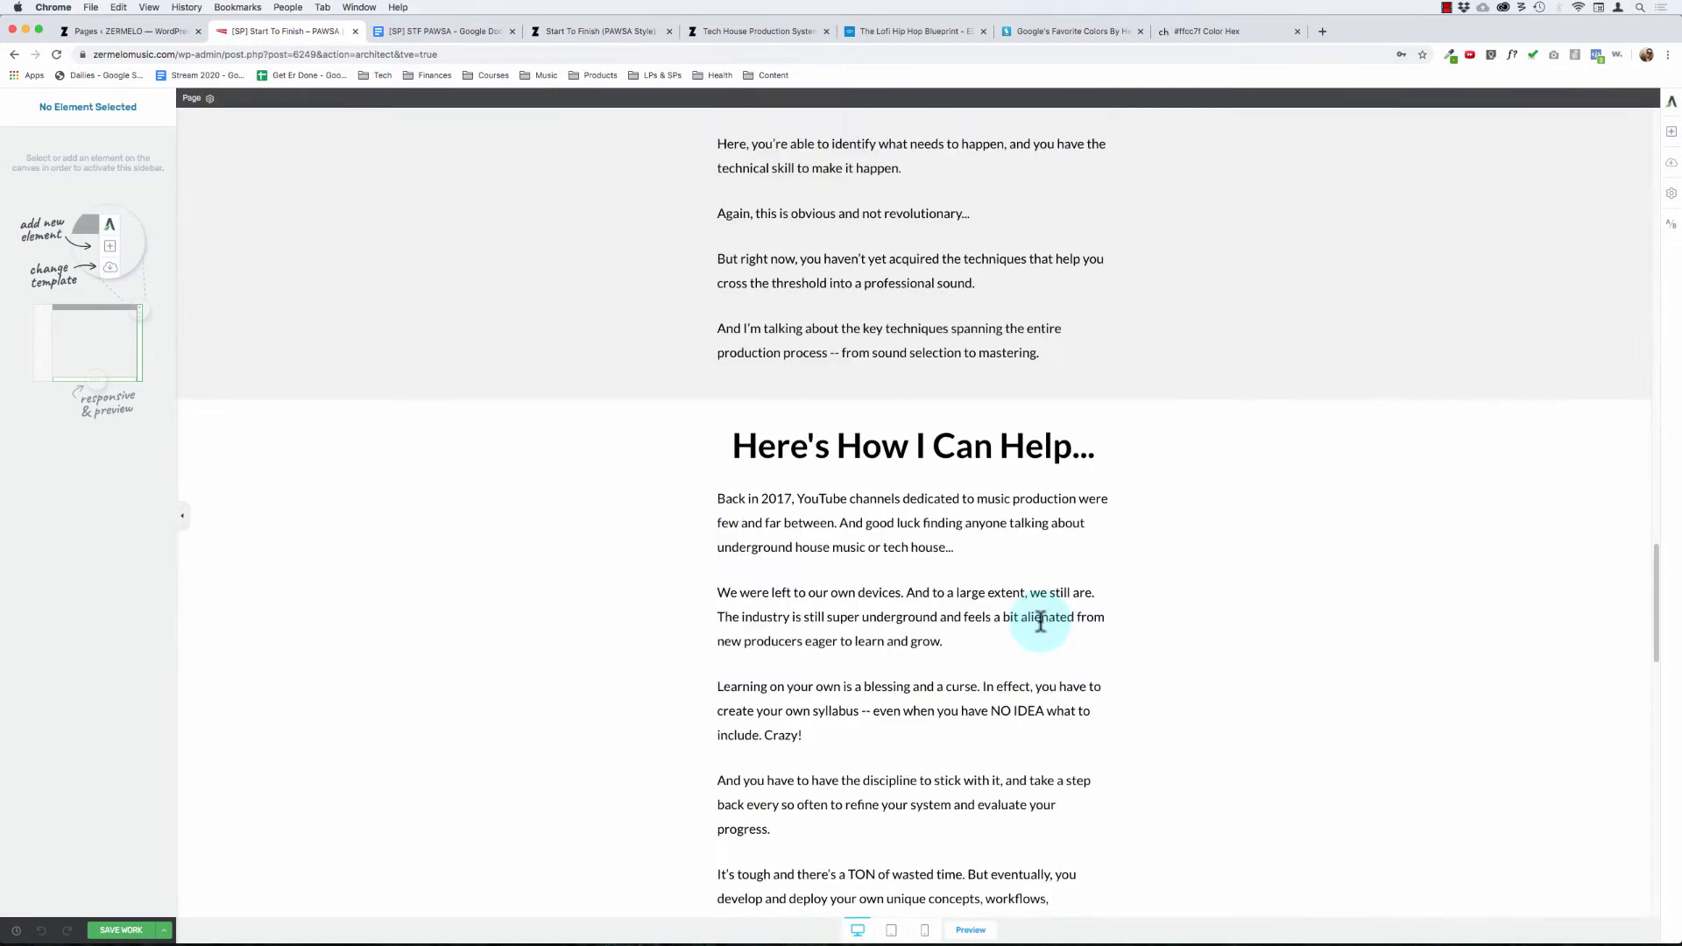
pyautogui.scroll(-10, 1040, 622)
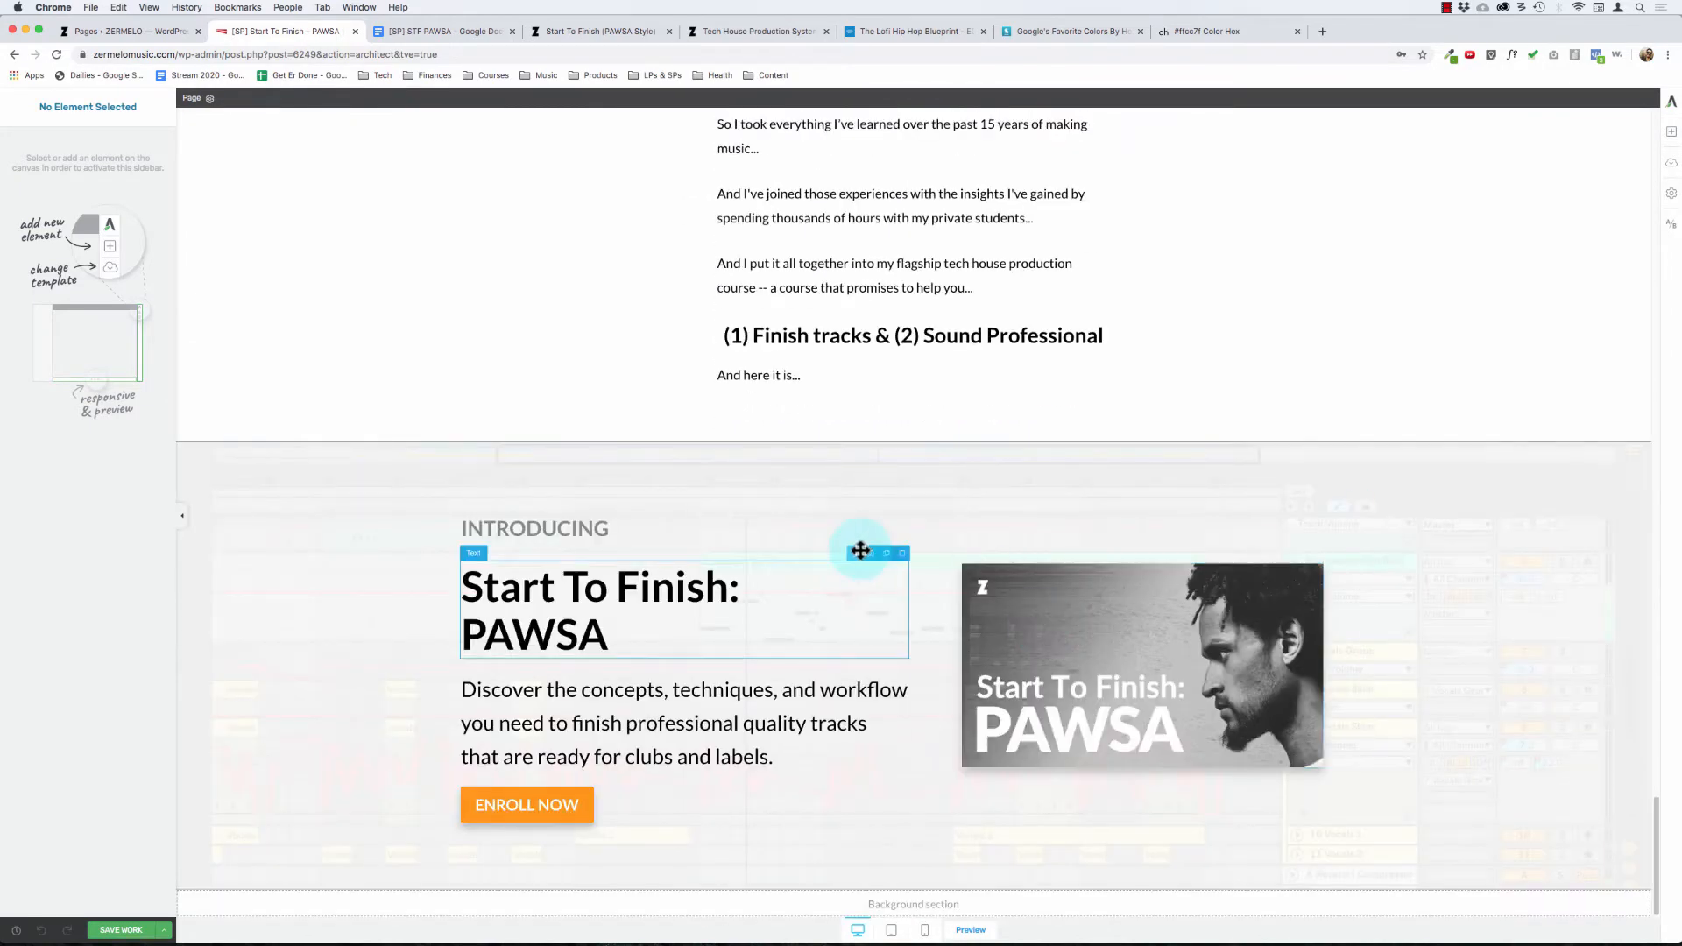
pyautogui.scroll(20, 848, 387)
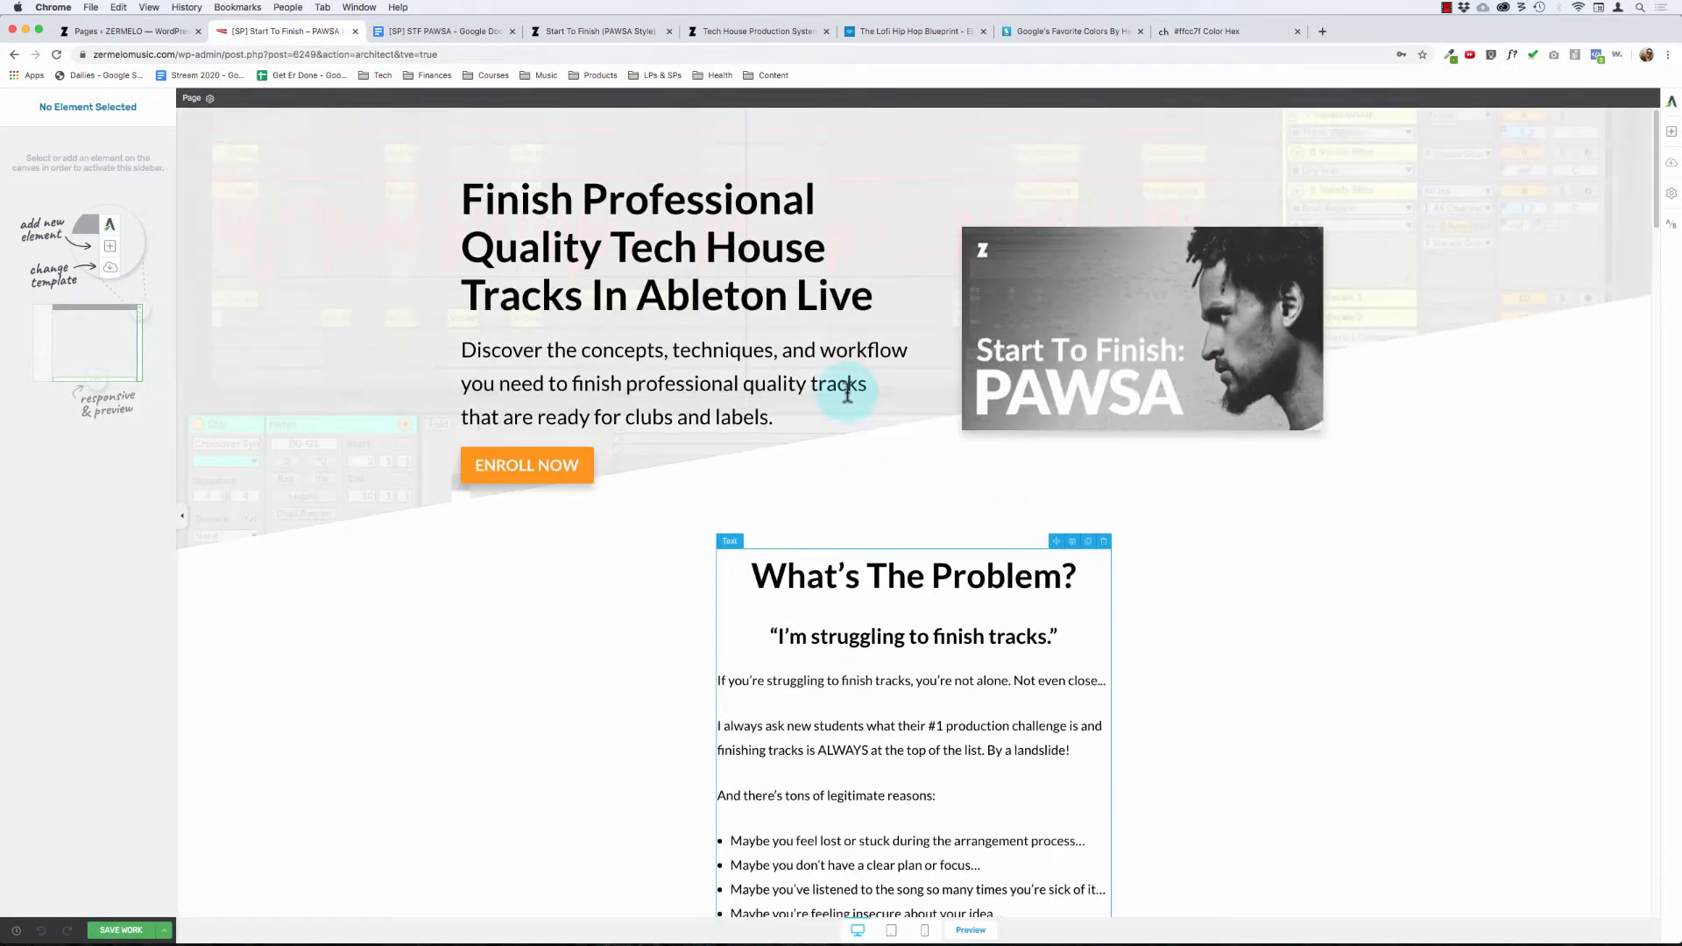
# Step: Examine the body copy about struggling to finish tracks under the "What's The Problem?" heading
pyautogui.click(867, 576)
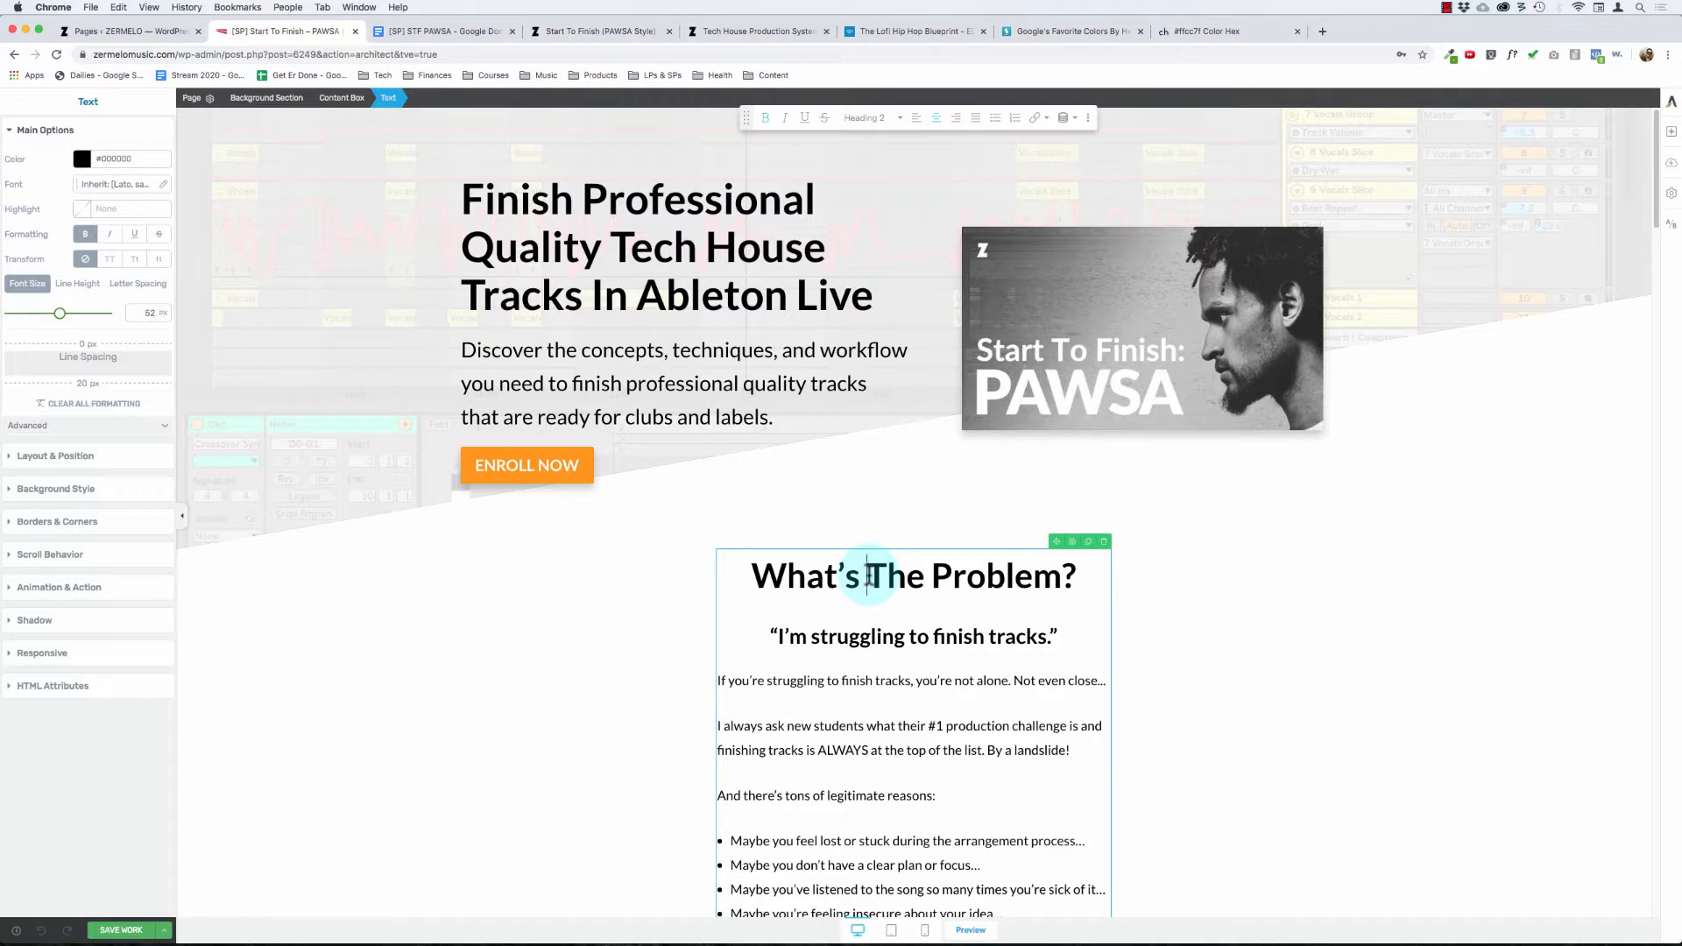
pyautogui.scroll(-5, 868, 577)
pyautogui.moveTo(789, 260); pyautogui.dragTo(877, 689)
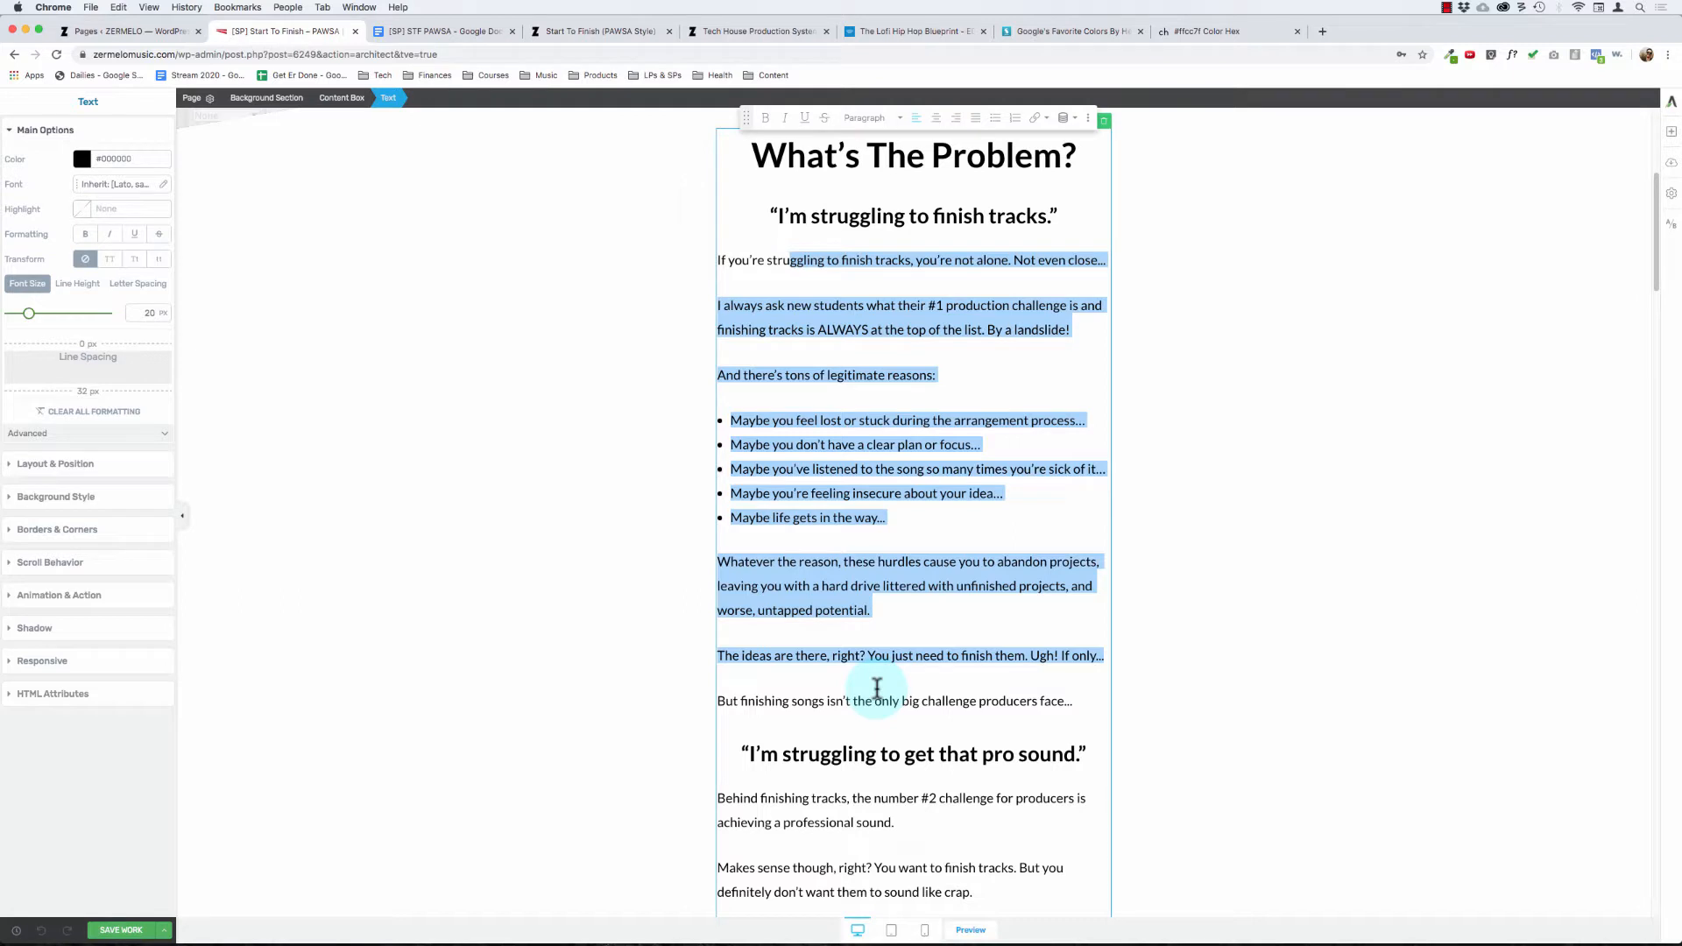
pyautogui.click(917, 657)
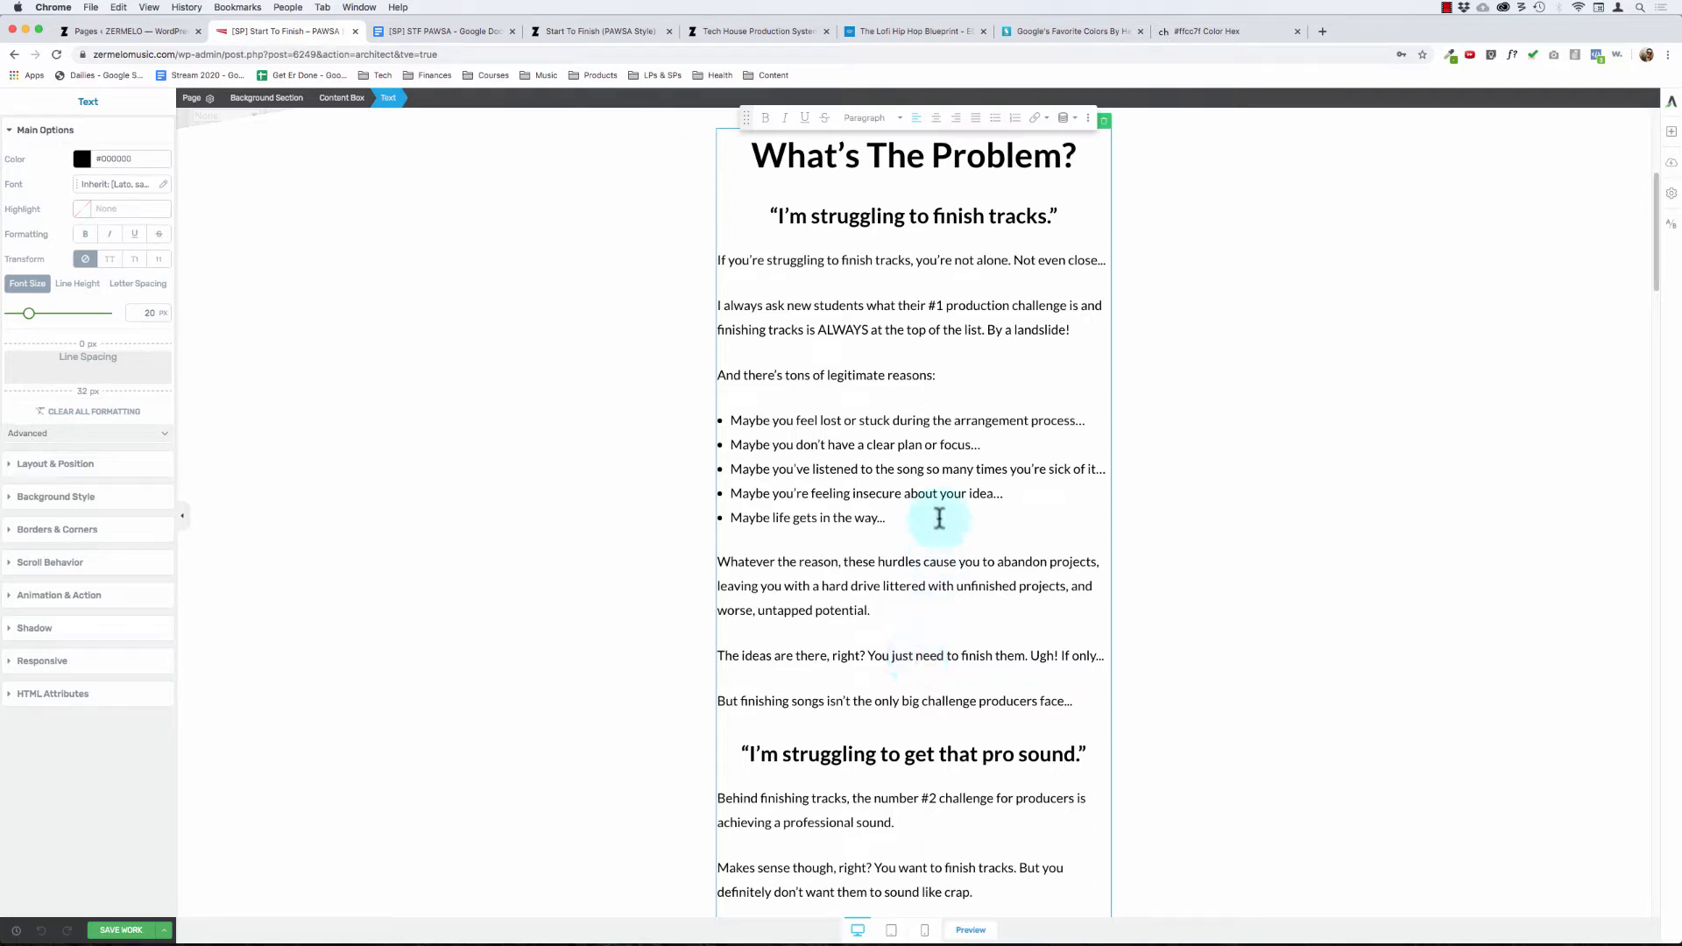
pyautogui.moveTo(799, 263); pyautogui.dragTo(930, 710)
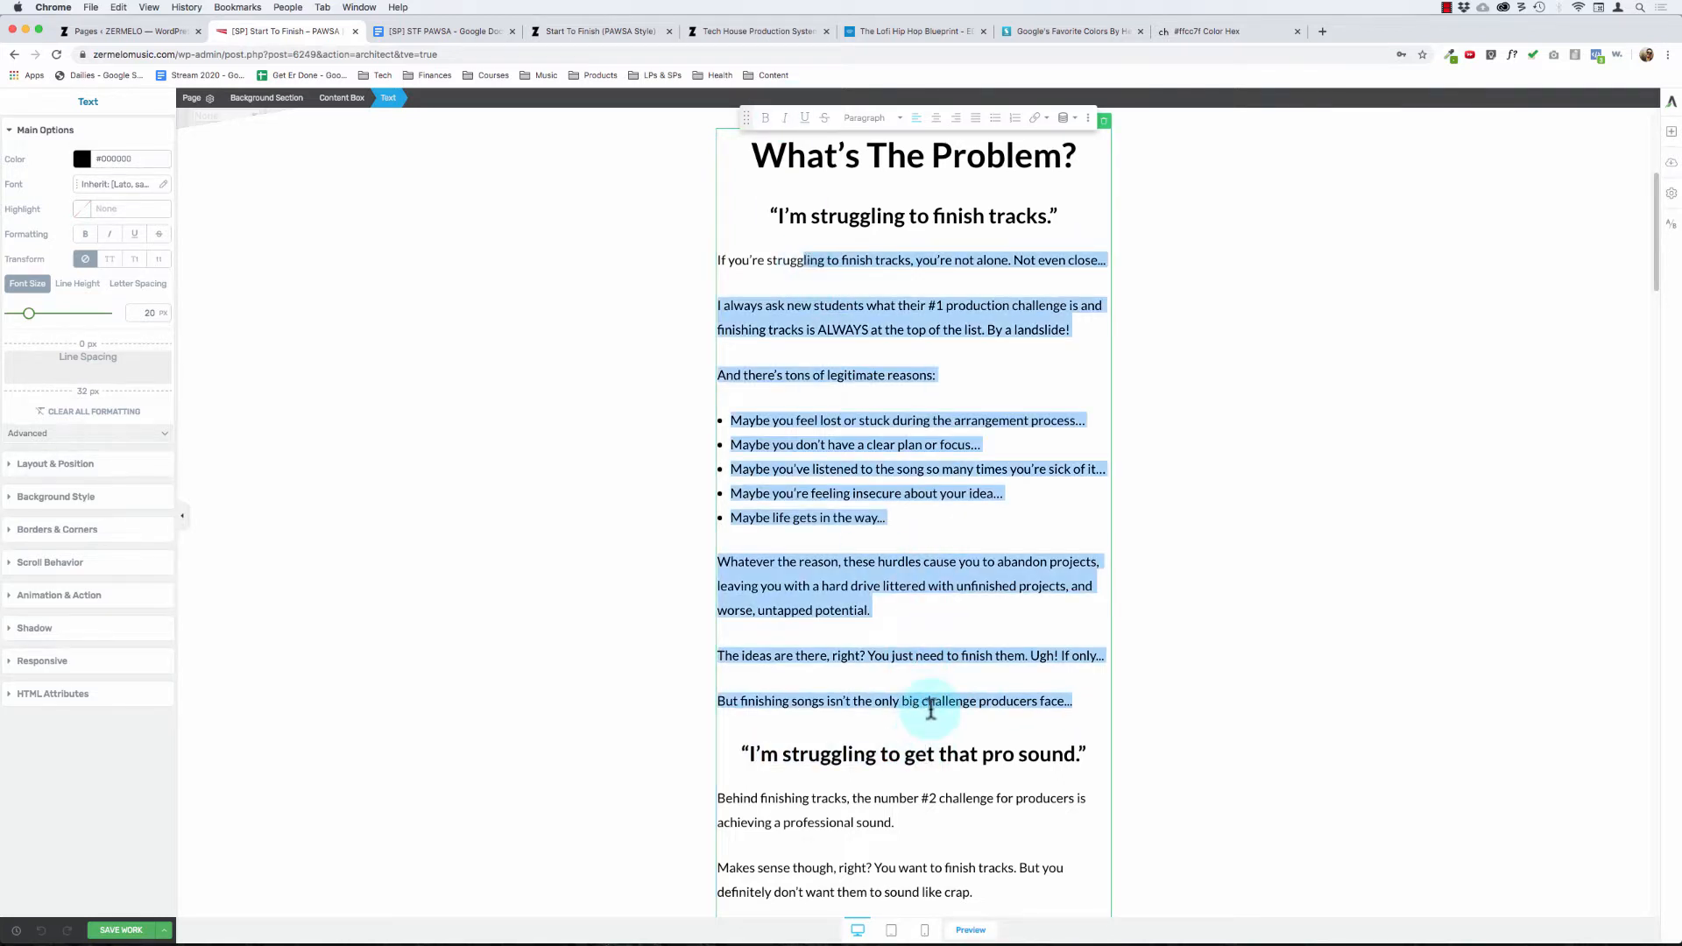
pyautogui.click(931, 710)
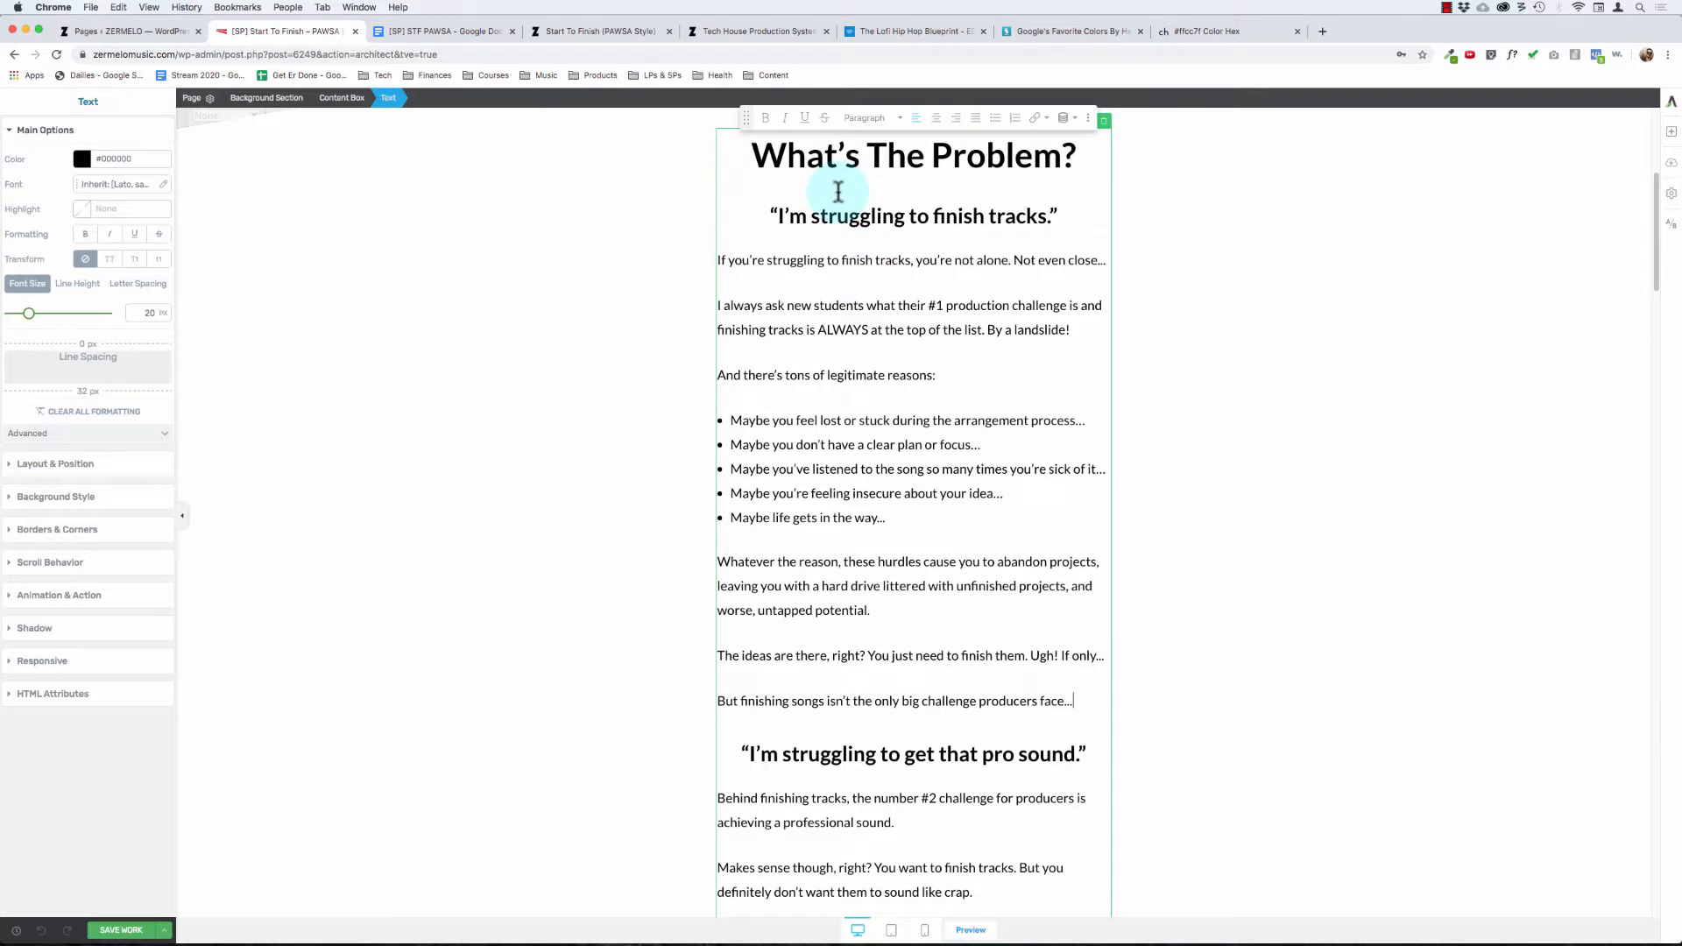
pyautogui.click(763, 258)
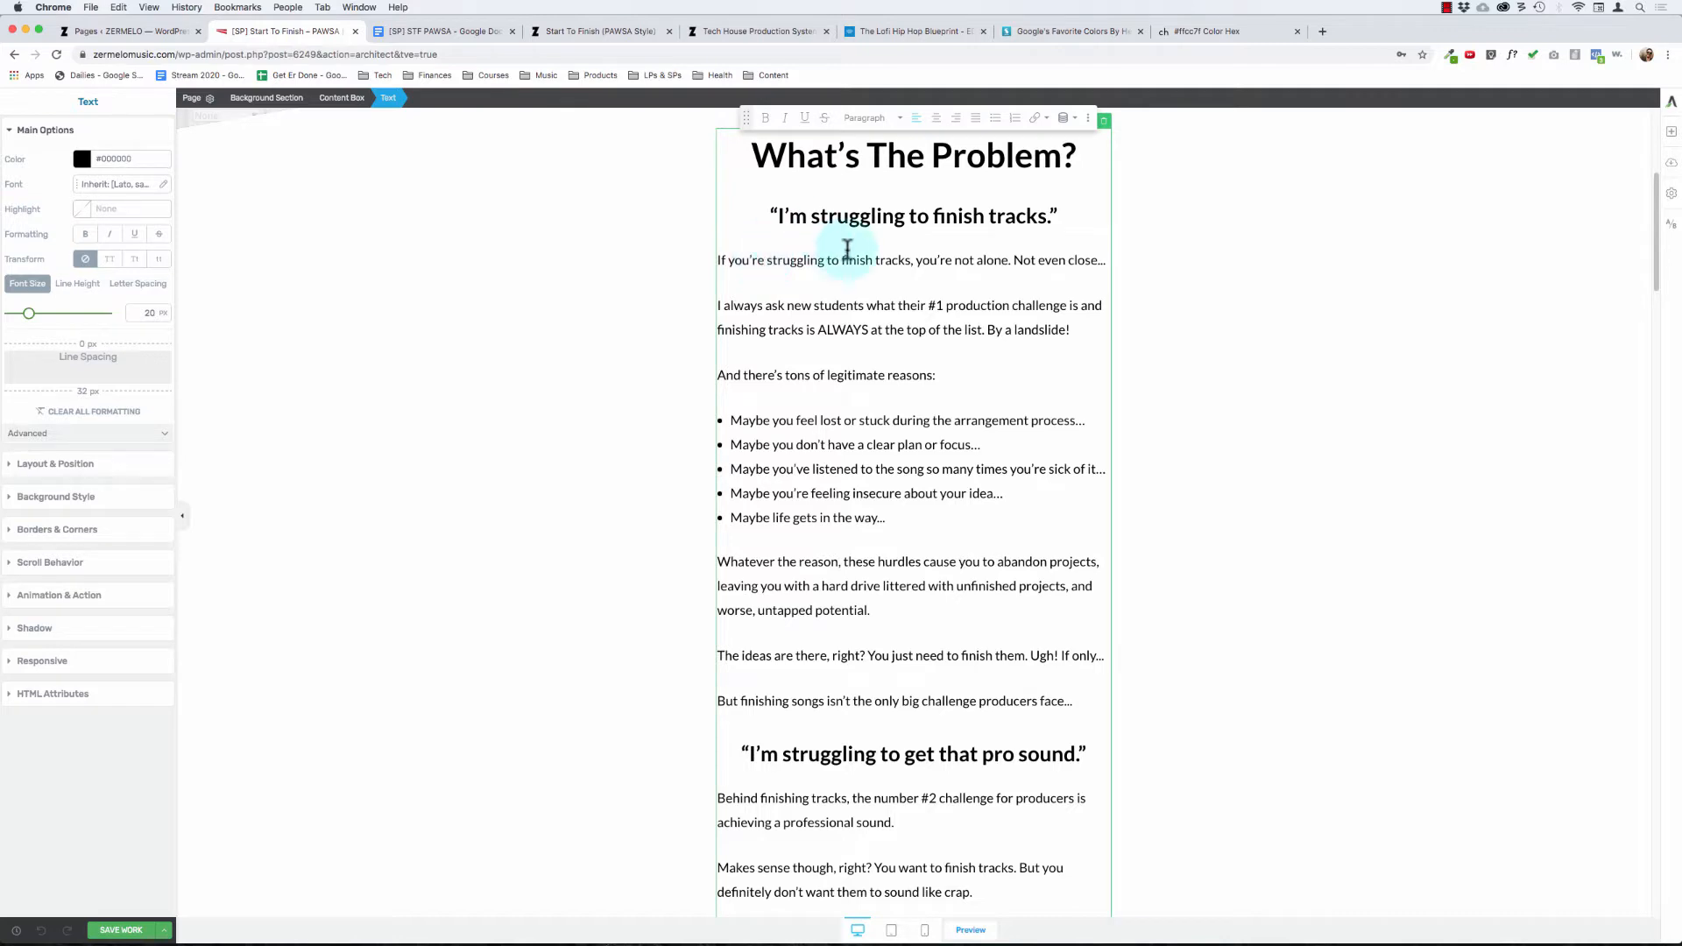
# Step: Reword the "What's The Problem?" heading to "So... What's The Problem?"
pyautogui.scroll(3, 848, 247)
pyautogui.click(835, 424)
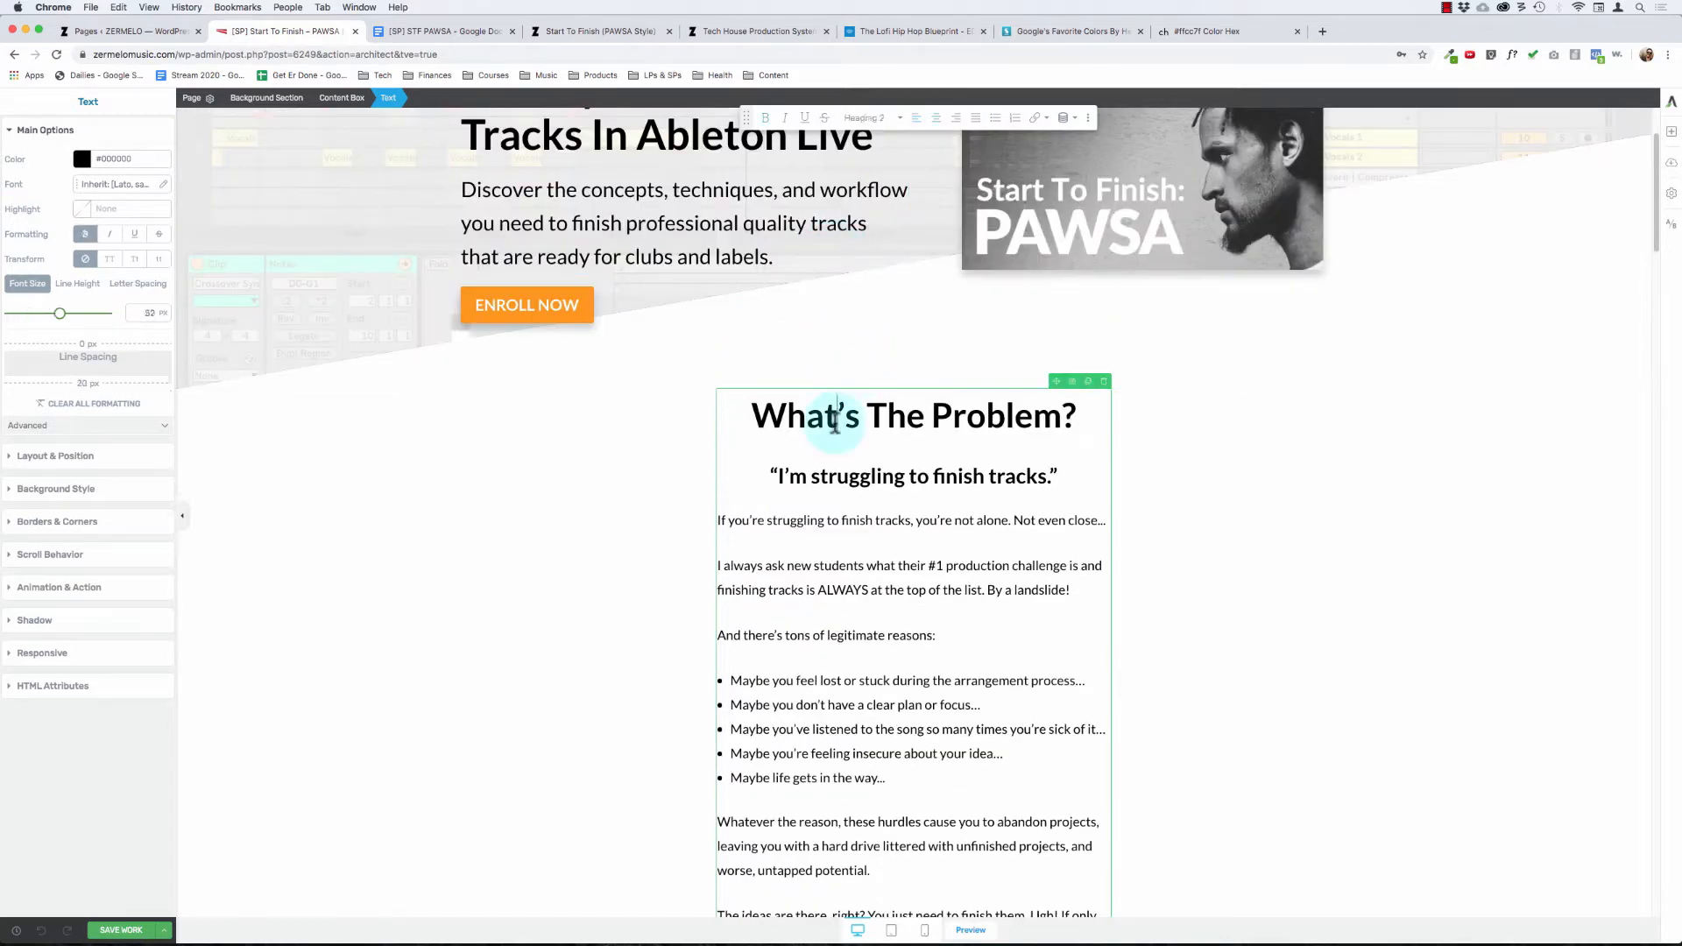
pyautogui.press('Right')
pyautogui.press('Right')
pyautogui.press('Right')
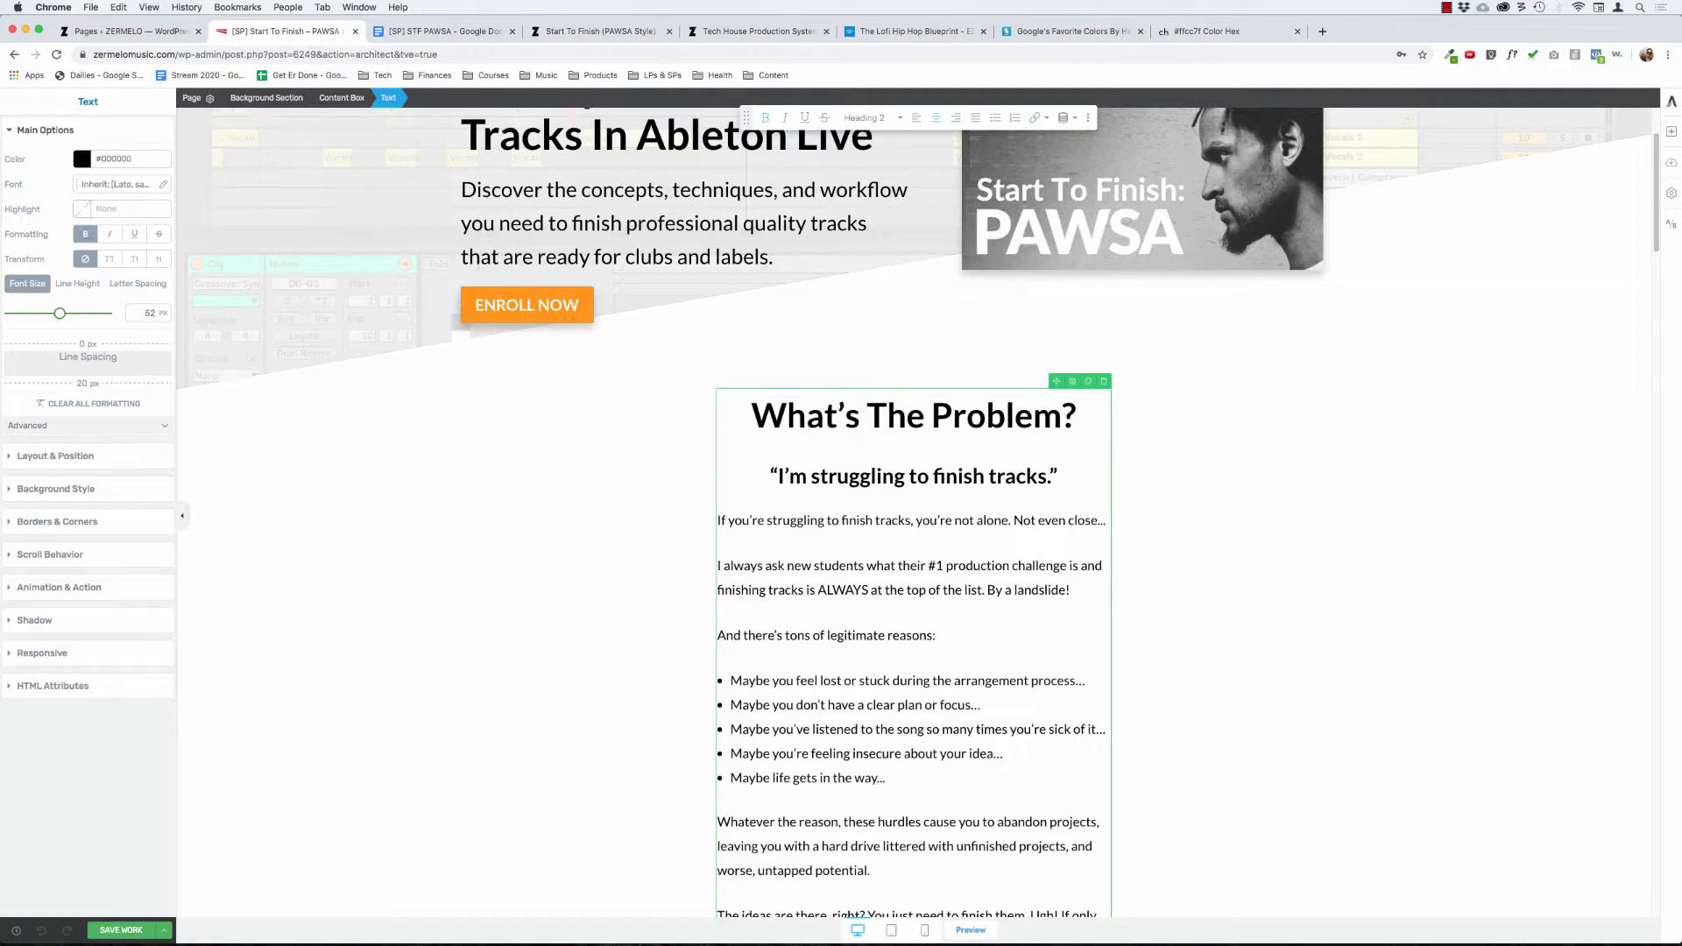
pyautogui.press('super+BackSpace')
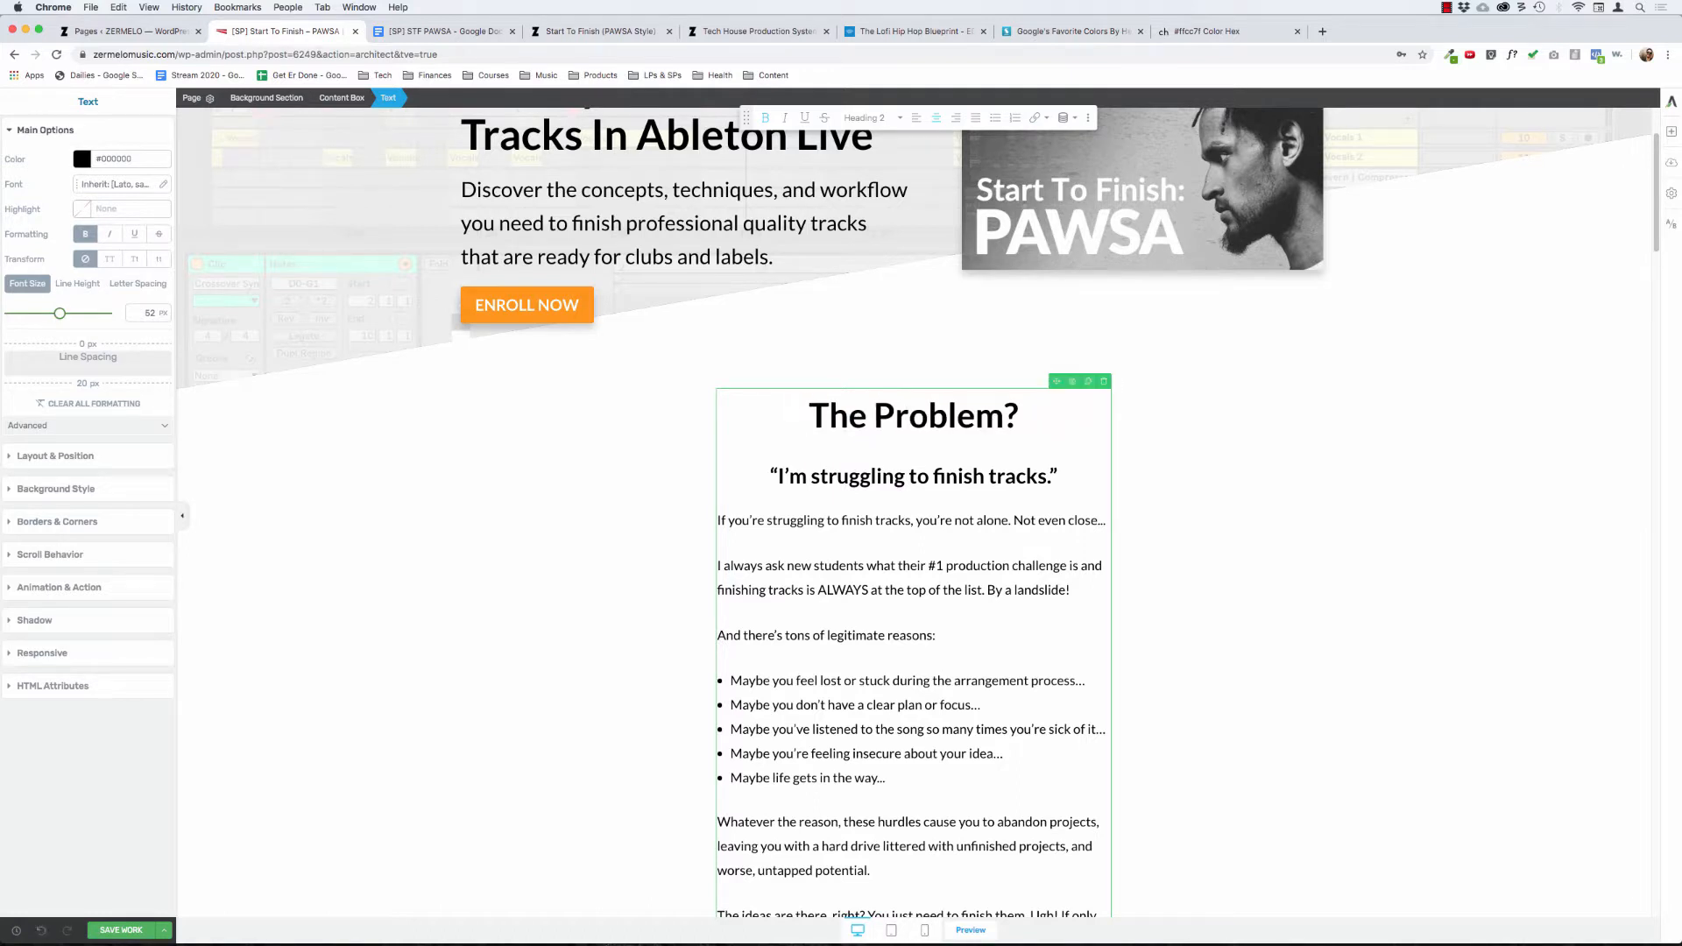
pyautogui.write('S')
pyautogui.press('BackSpace')
pyautogui.write('So... What')
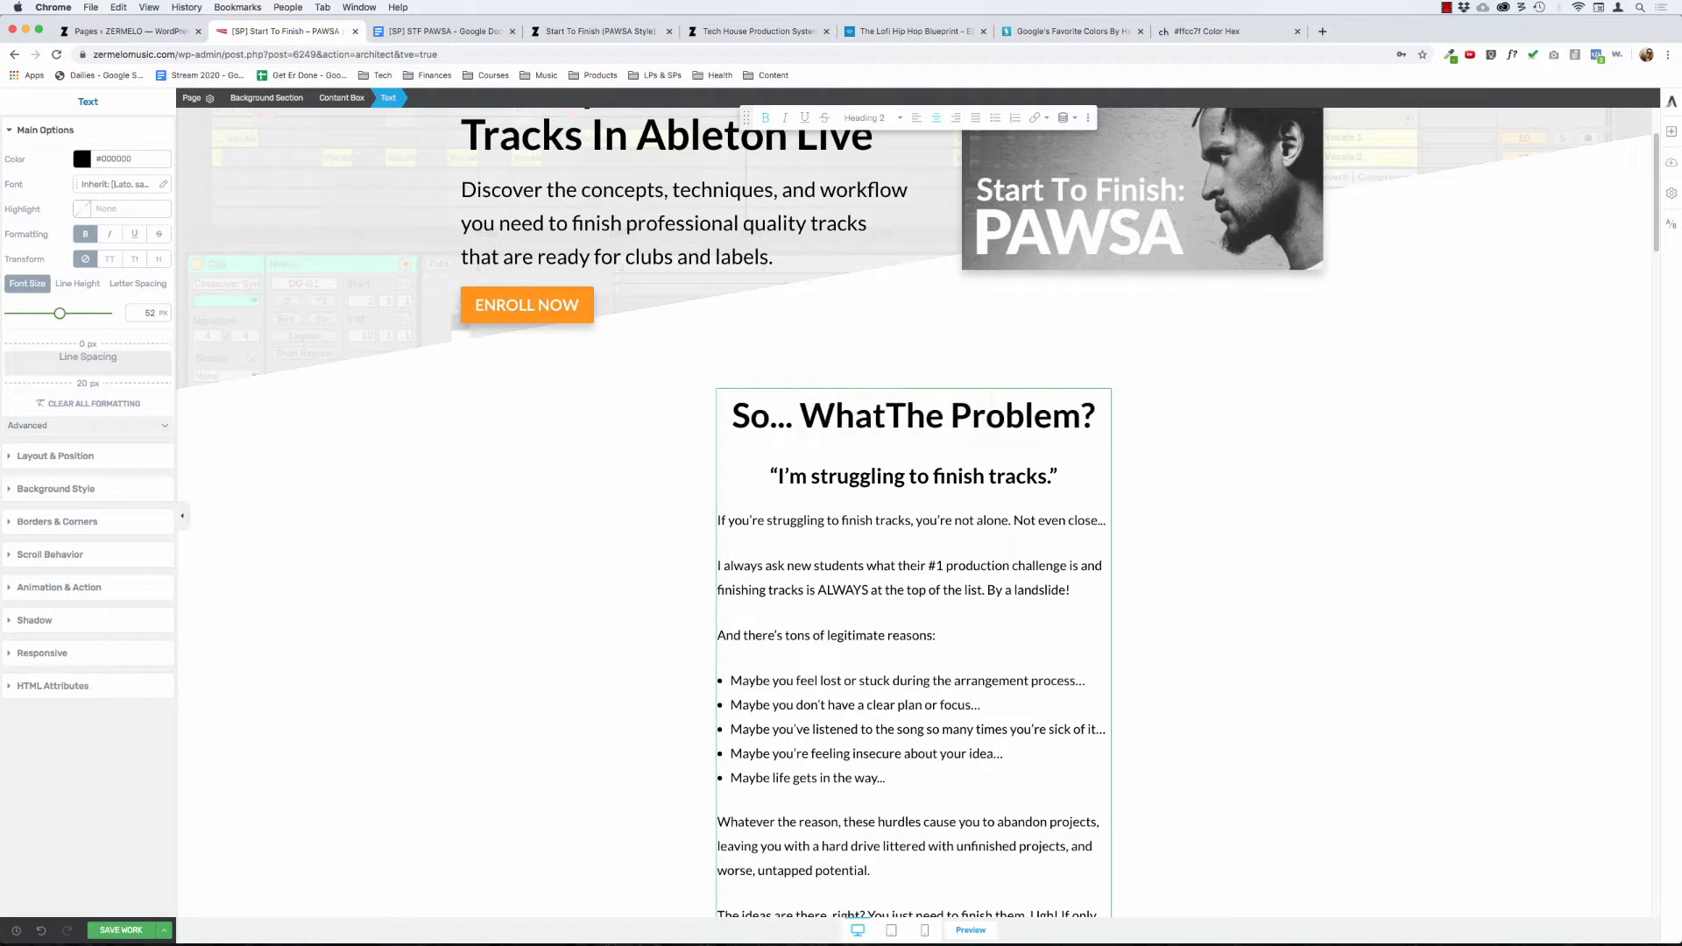
pyautogui.write("'s")
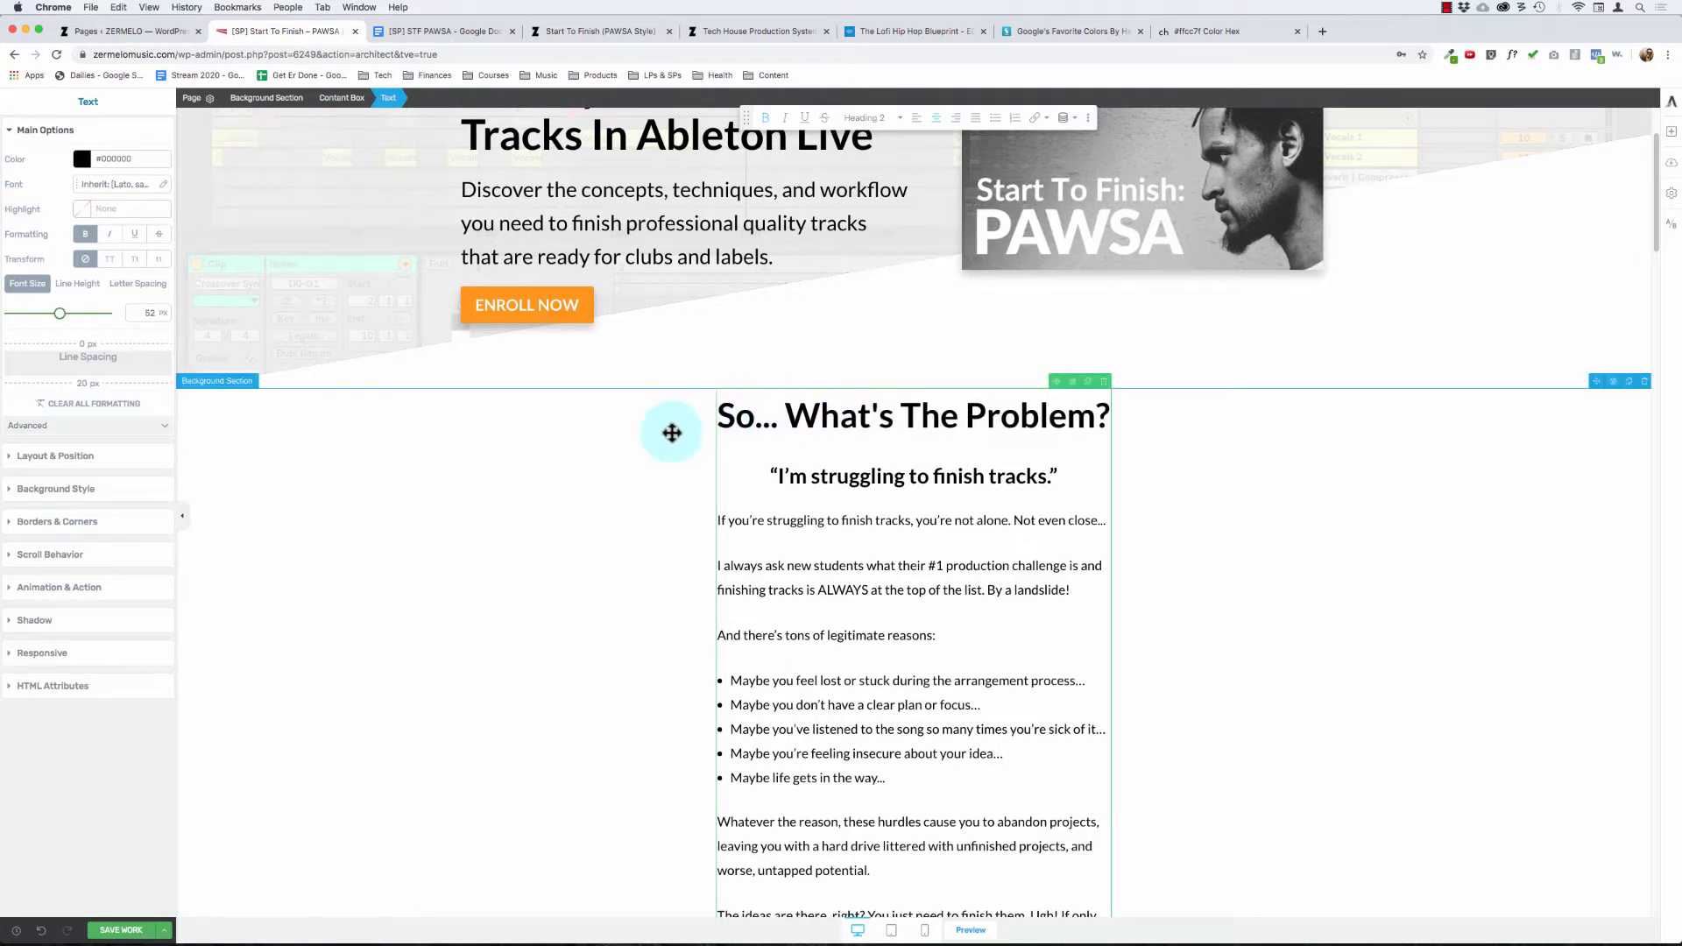
pyautogui.click(674, 507)
pyautogui.click(837, 546)
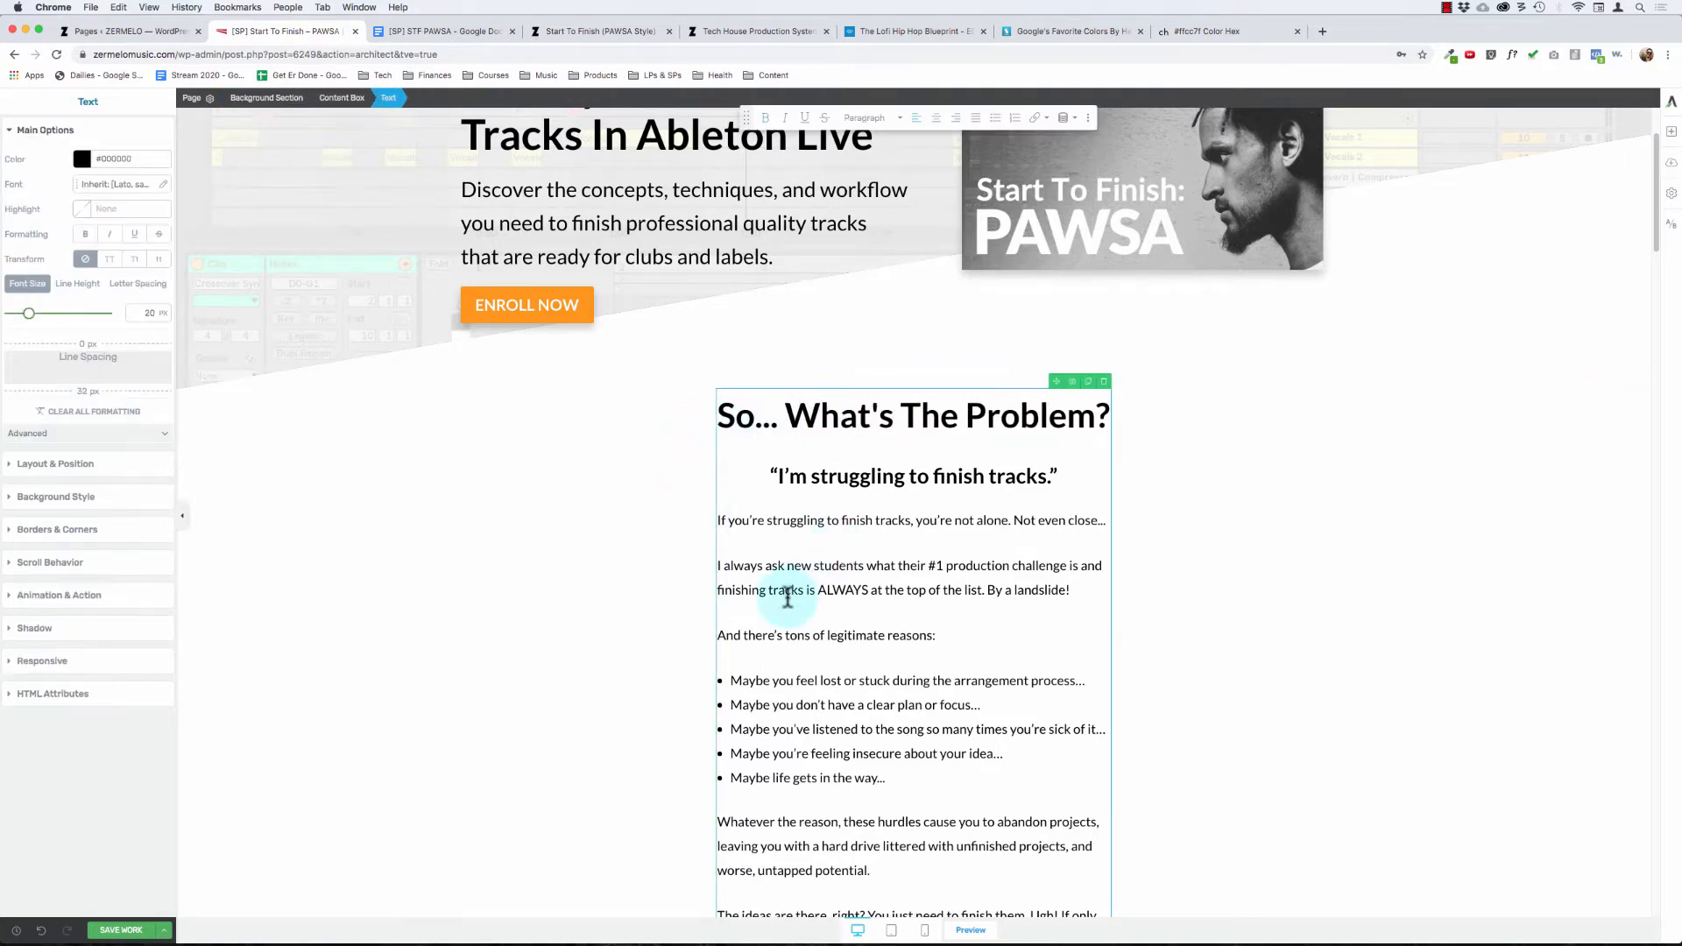
# Step: Reword the "What's The Solution?" heading in the grey section to "And The Solution Is...?"
pyautogui.scroll(-15, 788, 598)
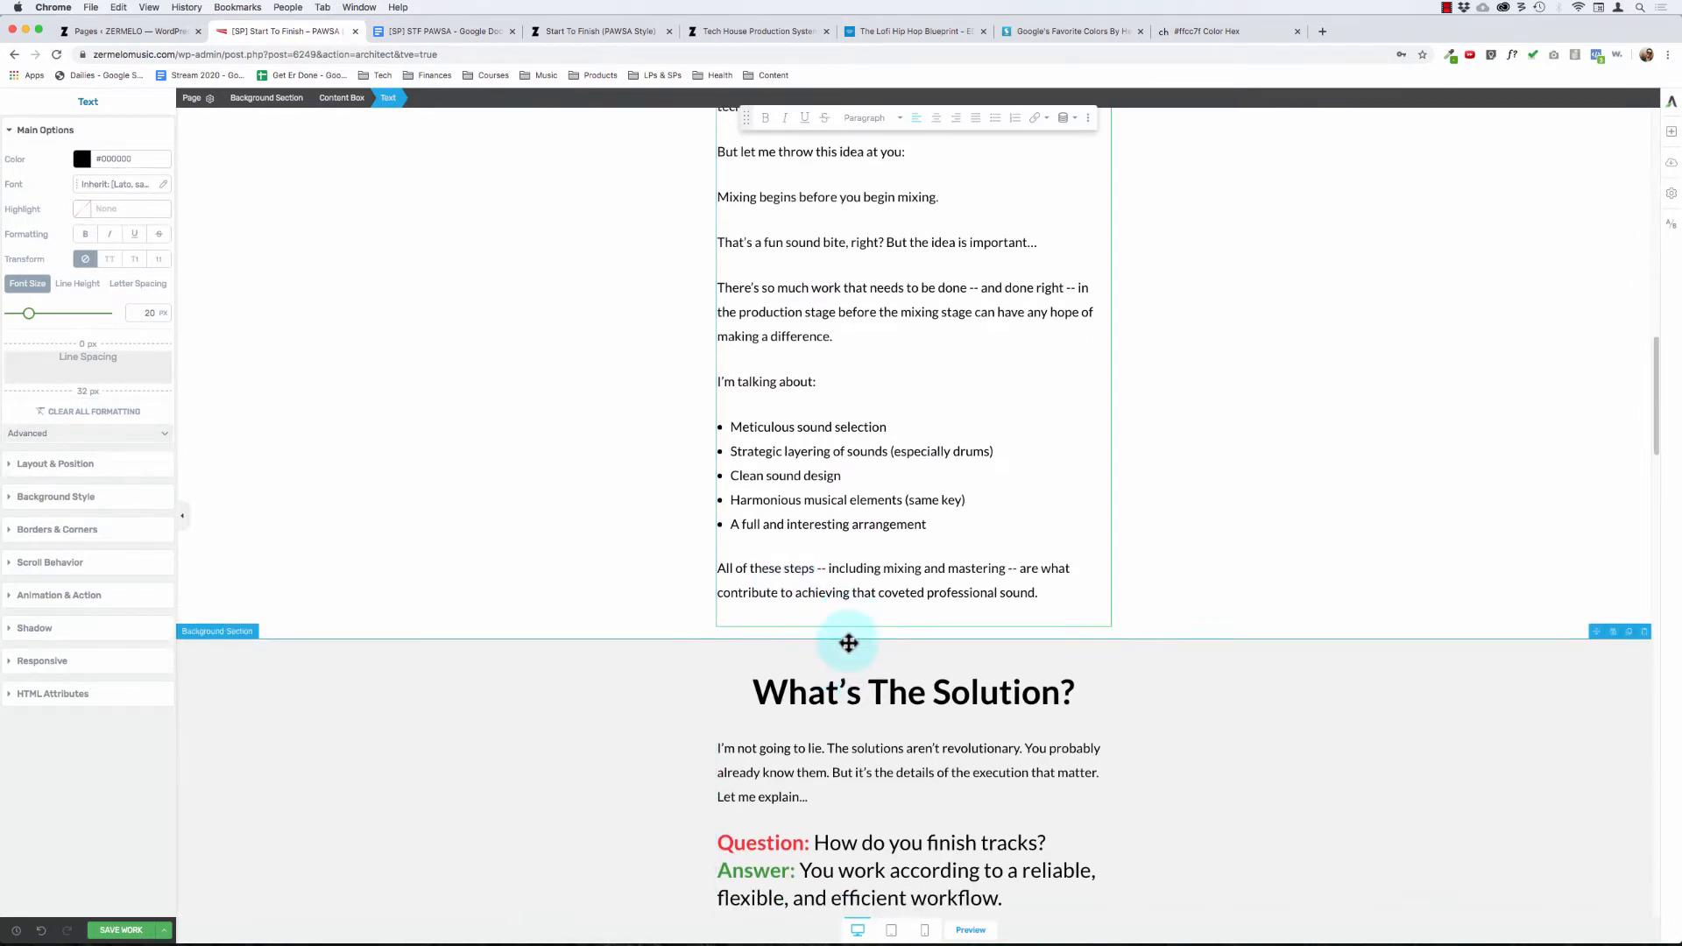
pyautogui.click(866, 692)
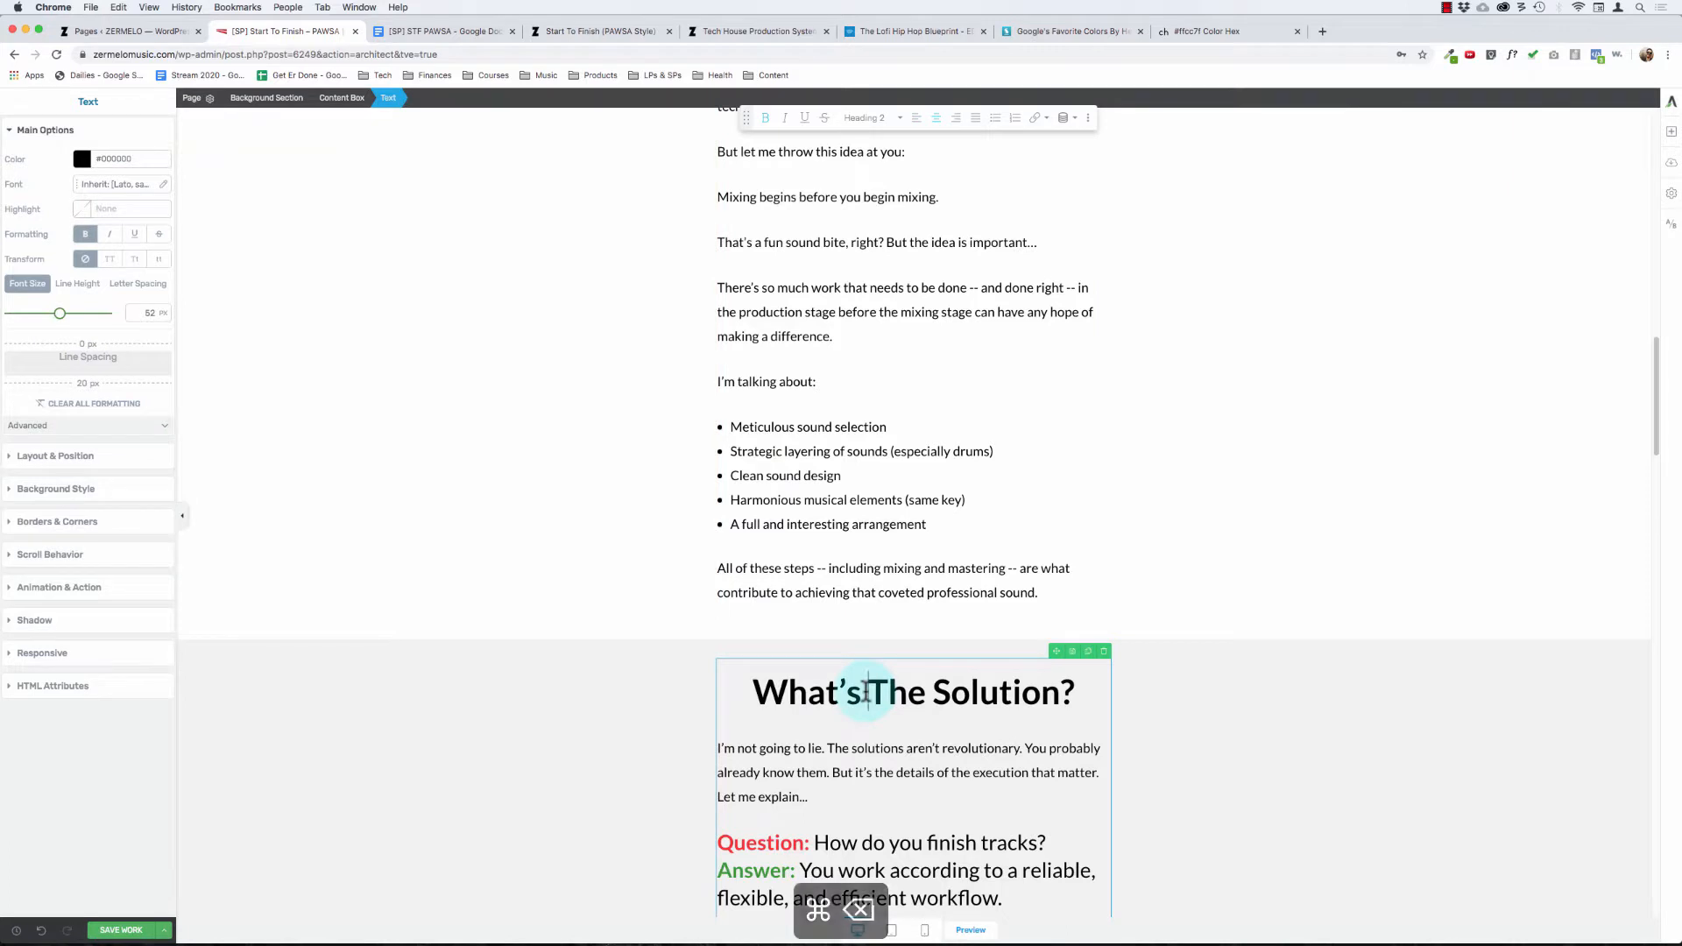
pyautogui.hotkey('alt', 'BackSpace')
pyautogui.write('And')
pyautogui.hotkey('alt', 'Right')
pyautogui.hotkey('alt', 'Right')
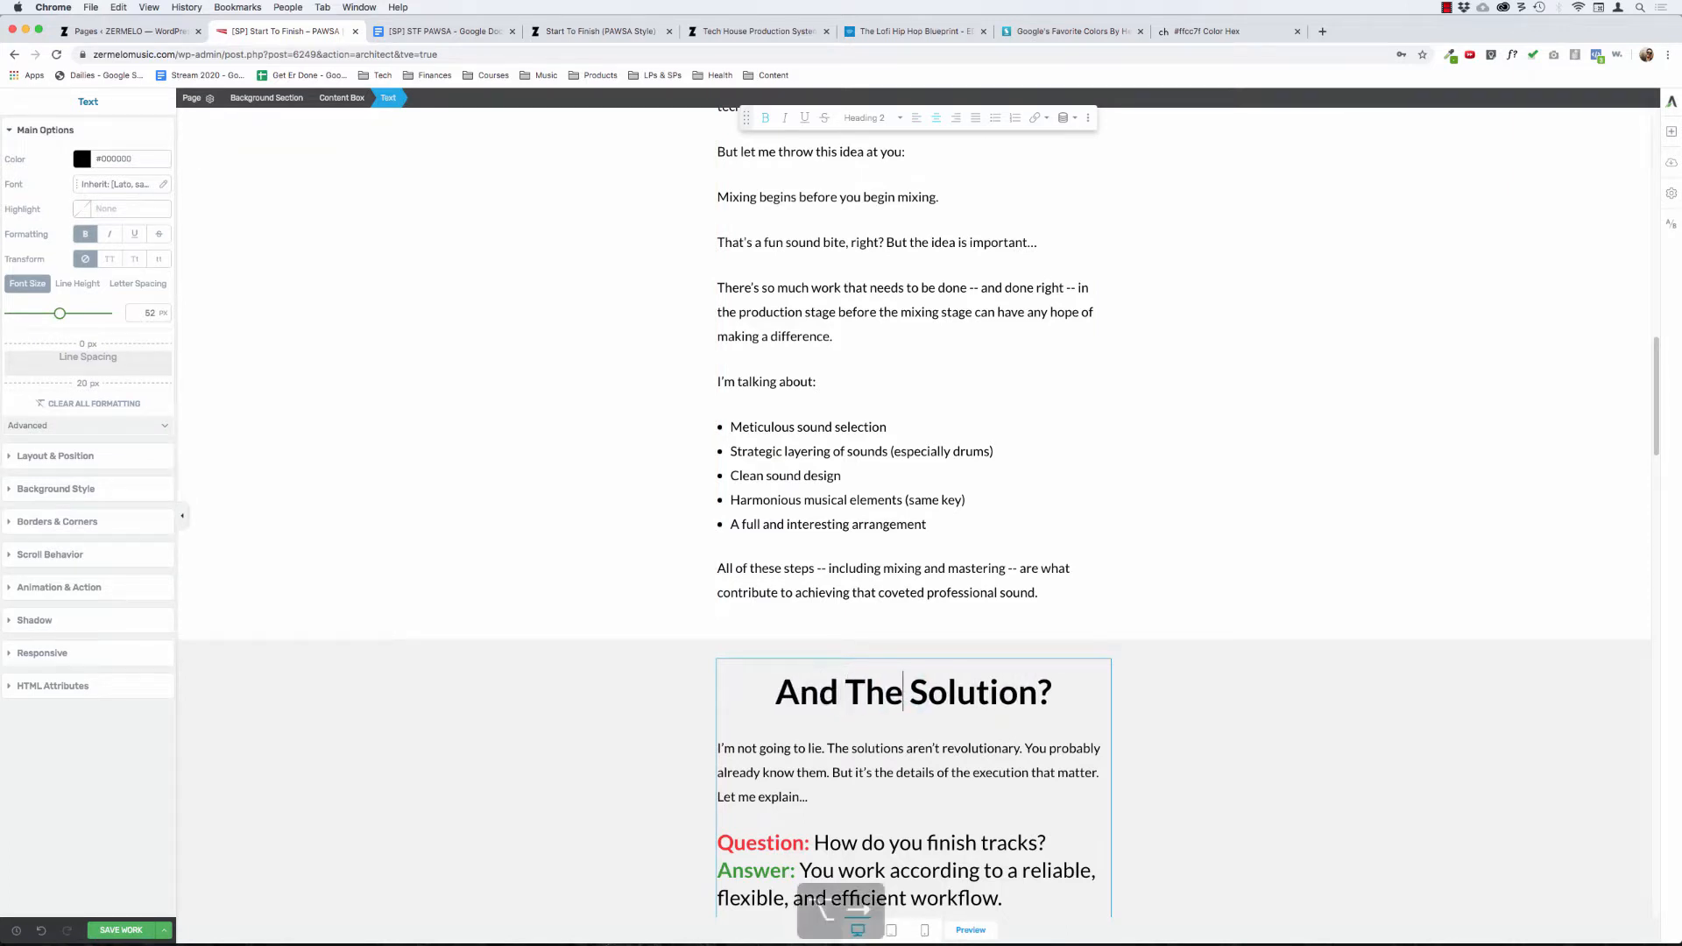
pyautogui.write('Is')
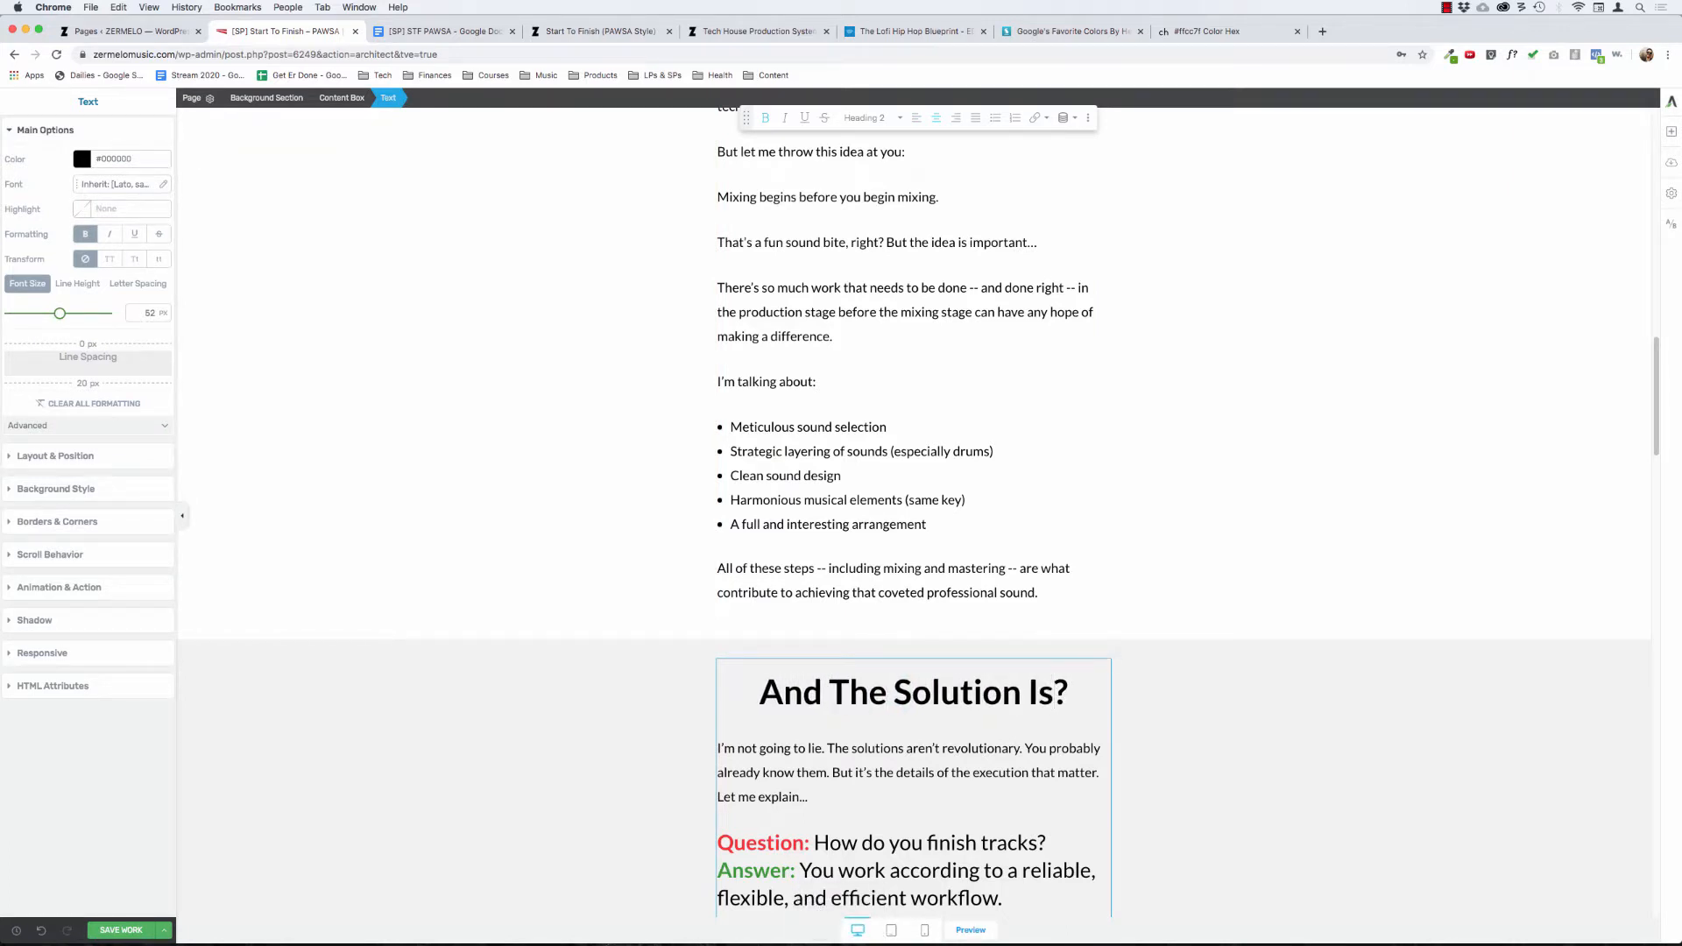
pyautogui.write('...')
pyautogui.click(564, 676)
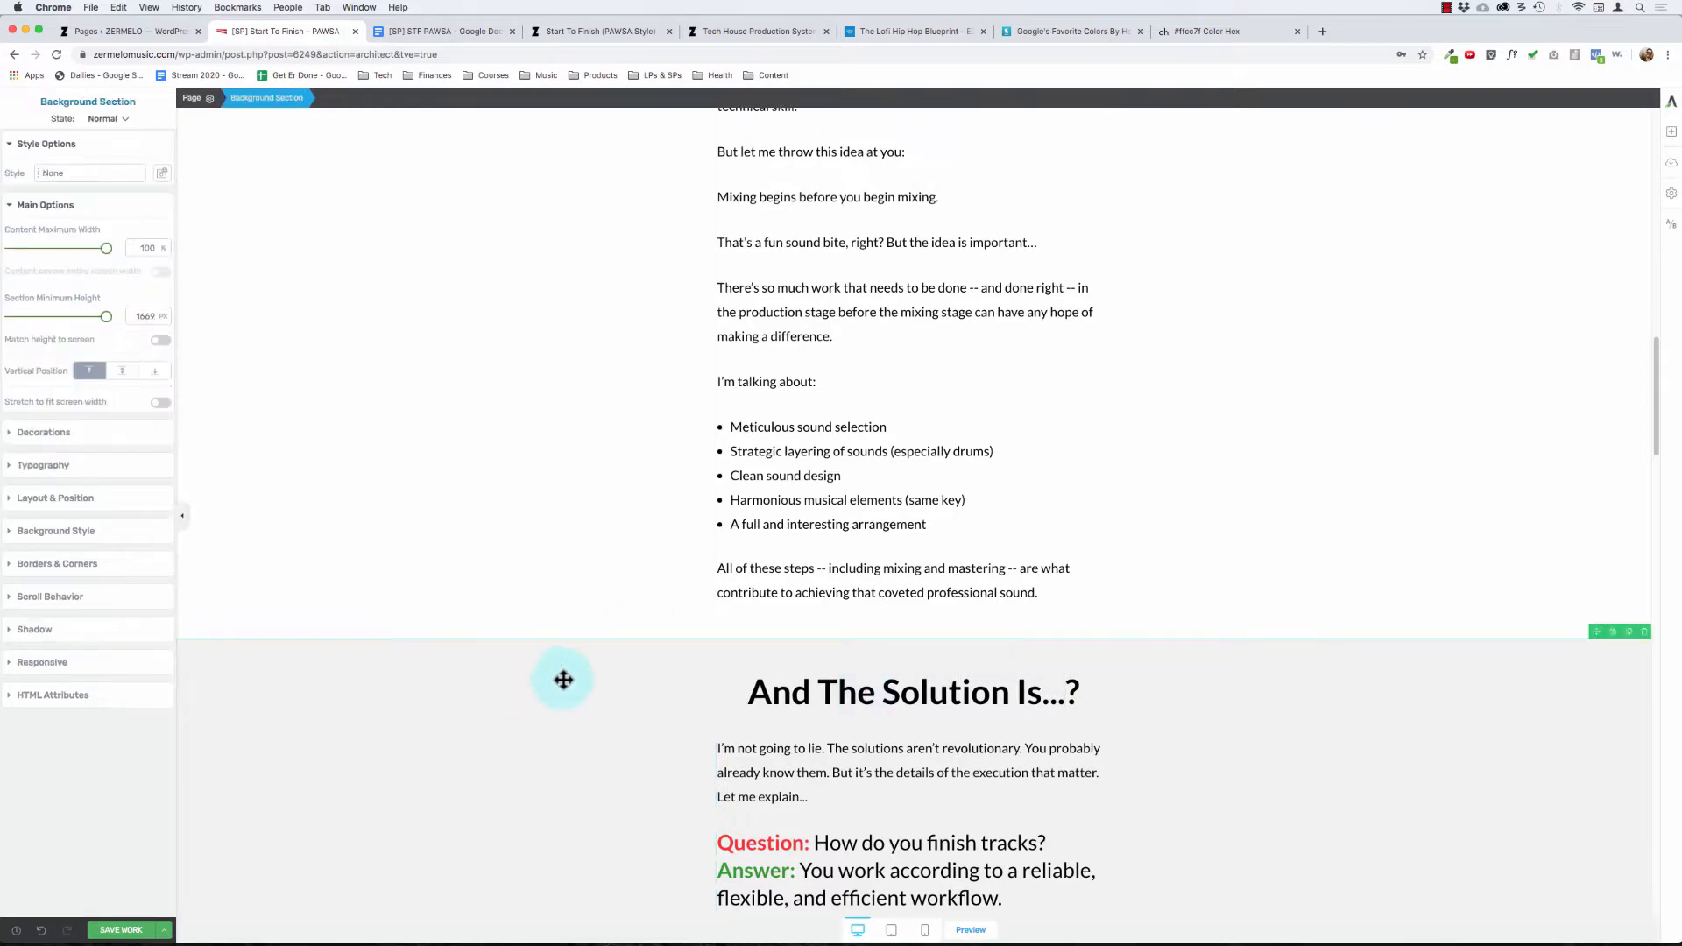
# Step: Review the "I'm struggling to finish tracks." subheading beneath the problem heading
pyautogui.scroll(15, 569, 676)
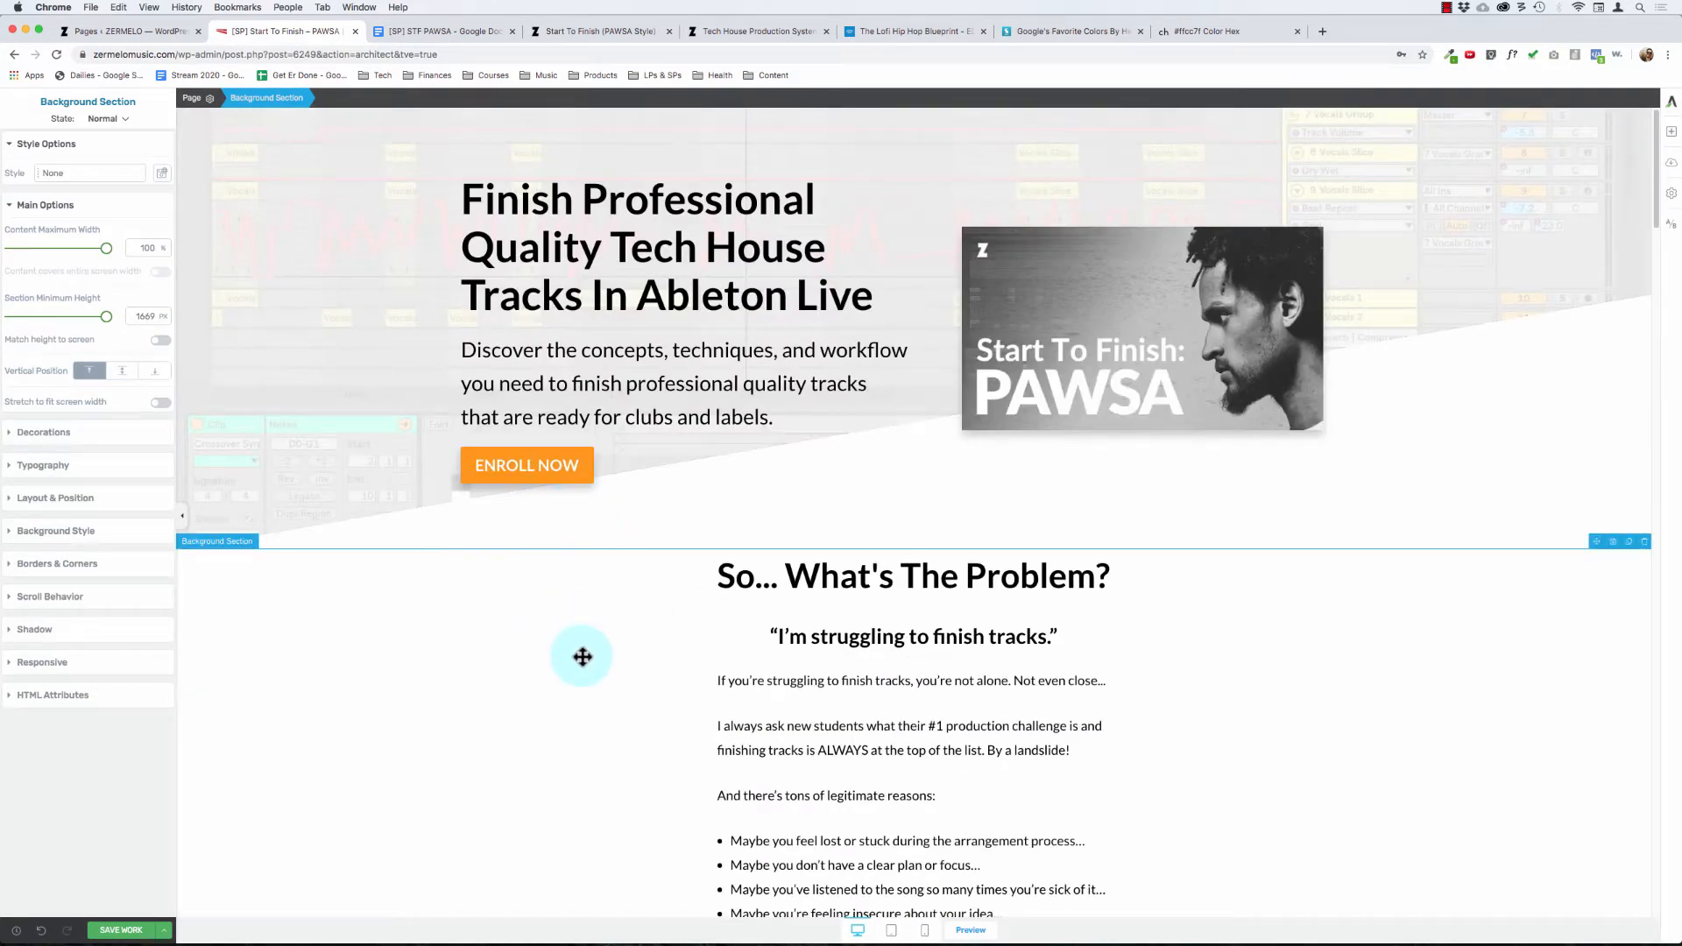
pyautogui.click(800, 615)
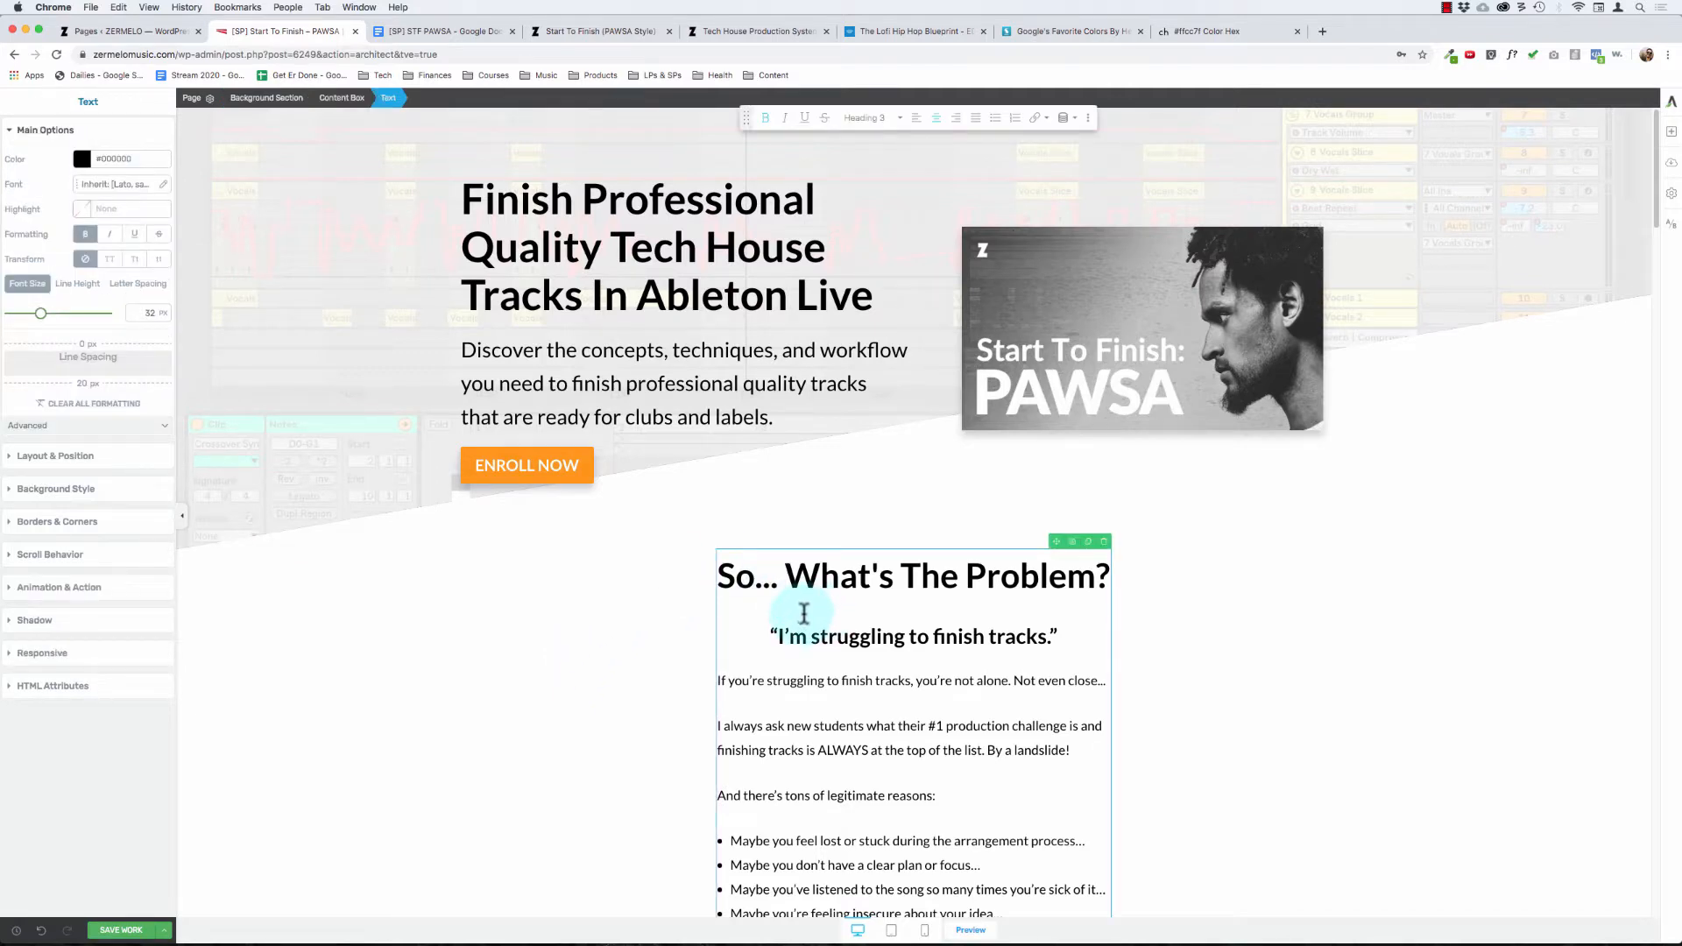
pyautogui.scroll(-1, 800, 645)
pyautogui.moveTo(790, 585); pyautogui.dragTo(1052, 582)
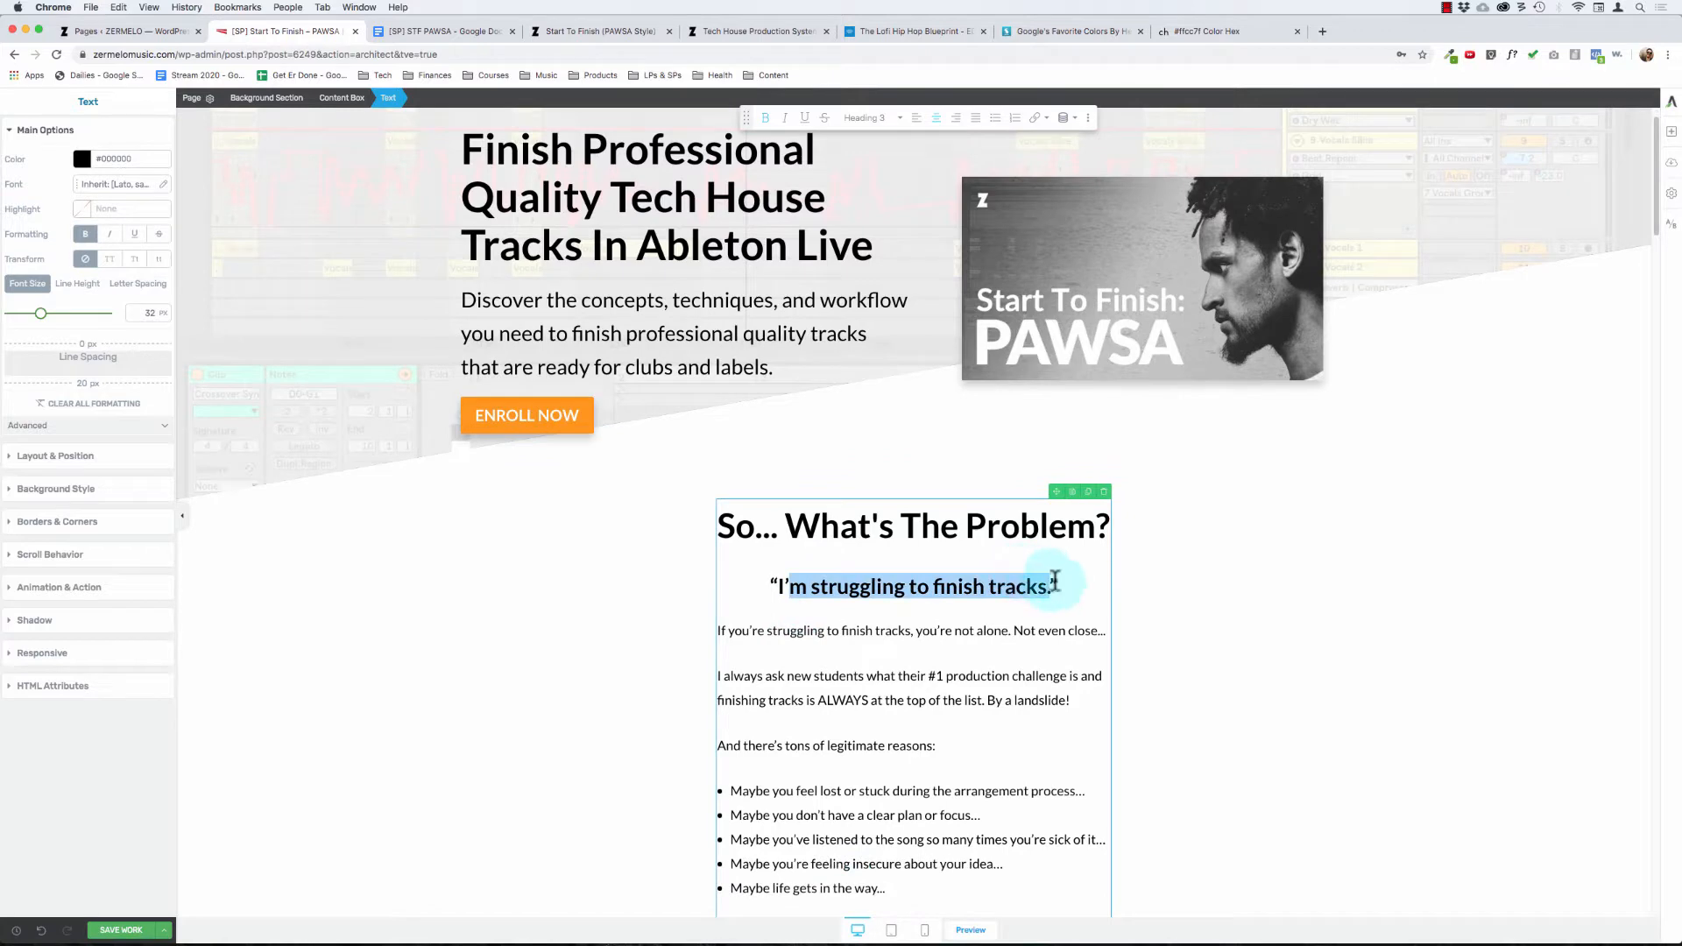
pyautogui.click(1077, 587)
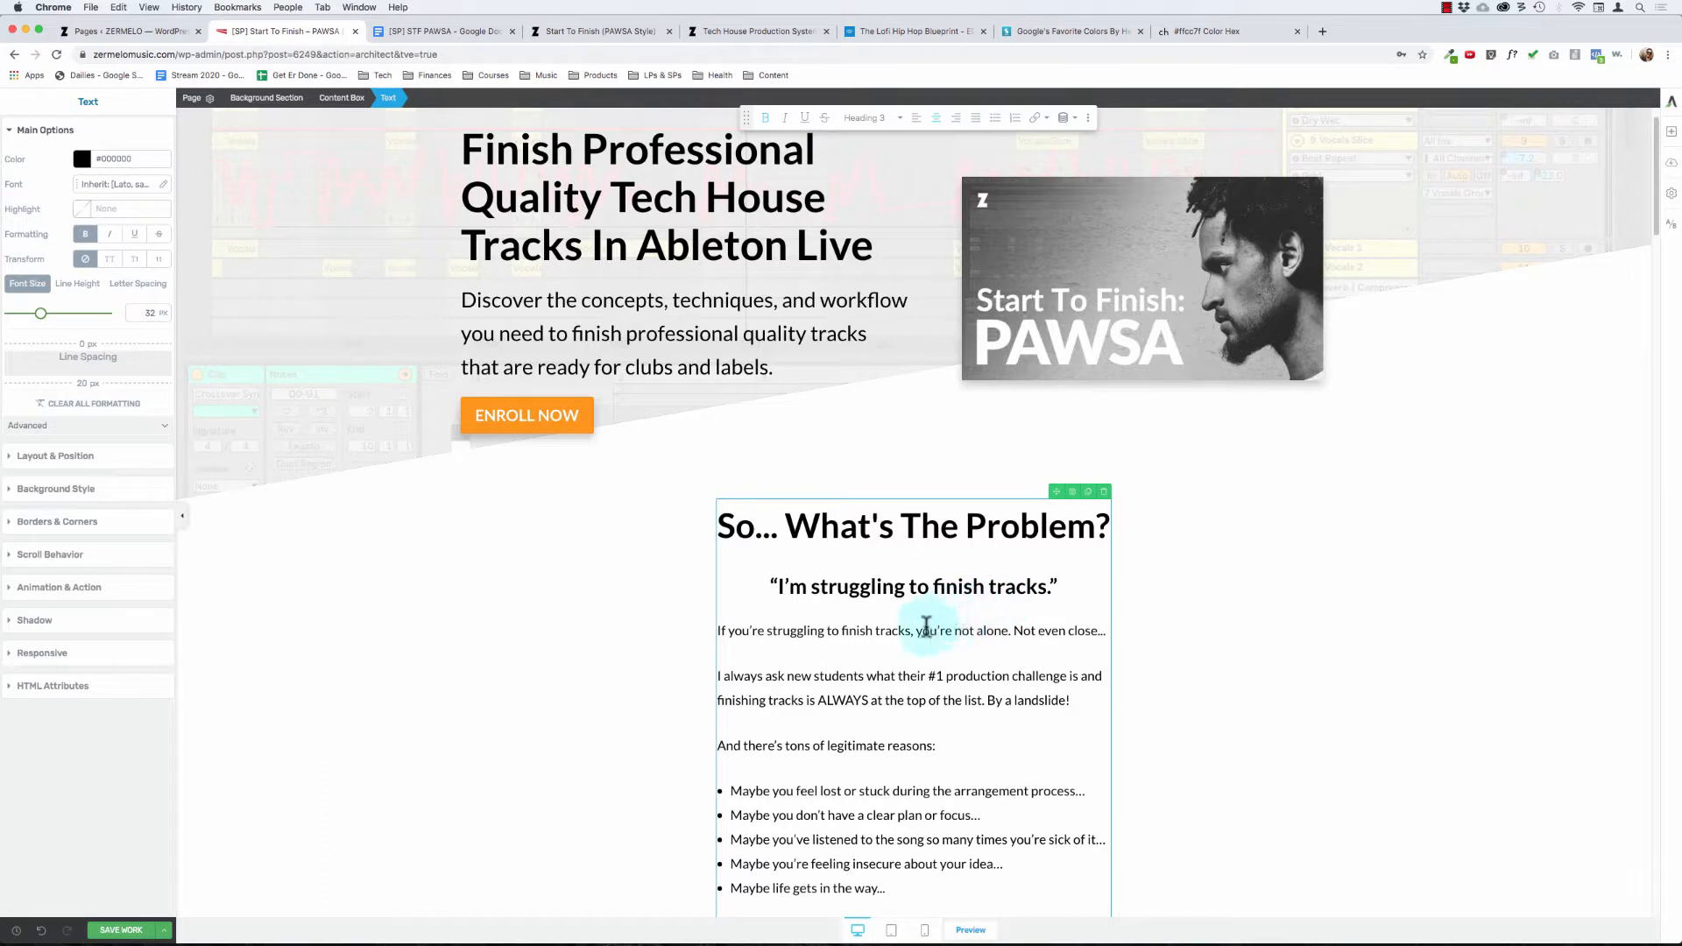
# Step: Review the copy beneath the "I'm struggling to finish tracks." and "I'm struggling to get that pro sound." subheadings
pyautogui.scroll(-3, 964, 613)
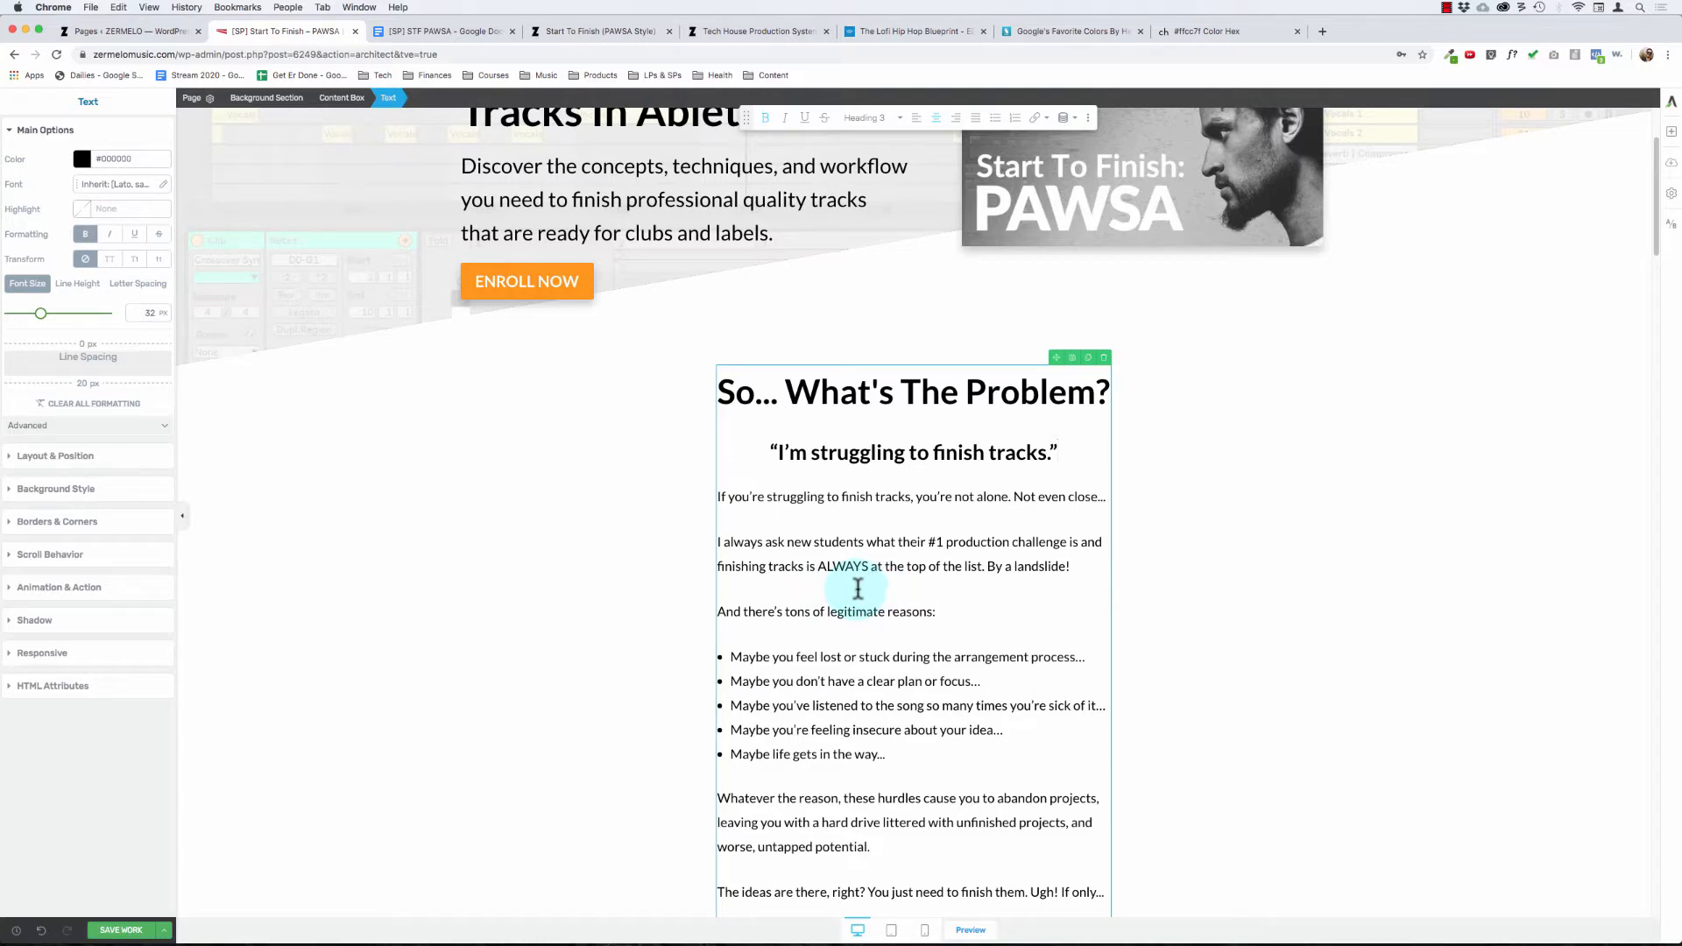
pyautogui.scroll(-8, 863, 590)
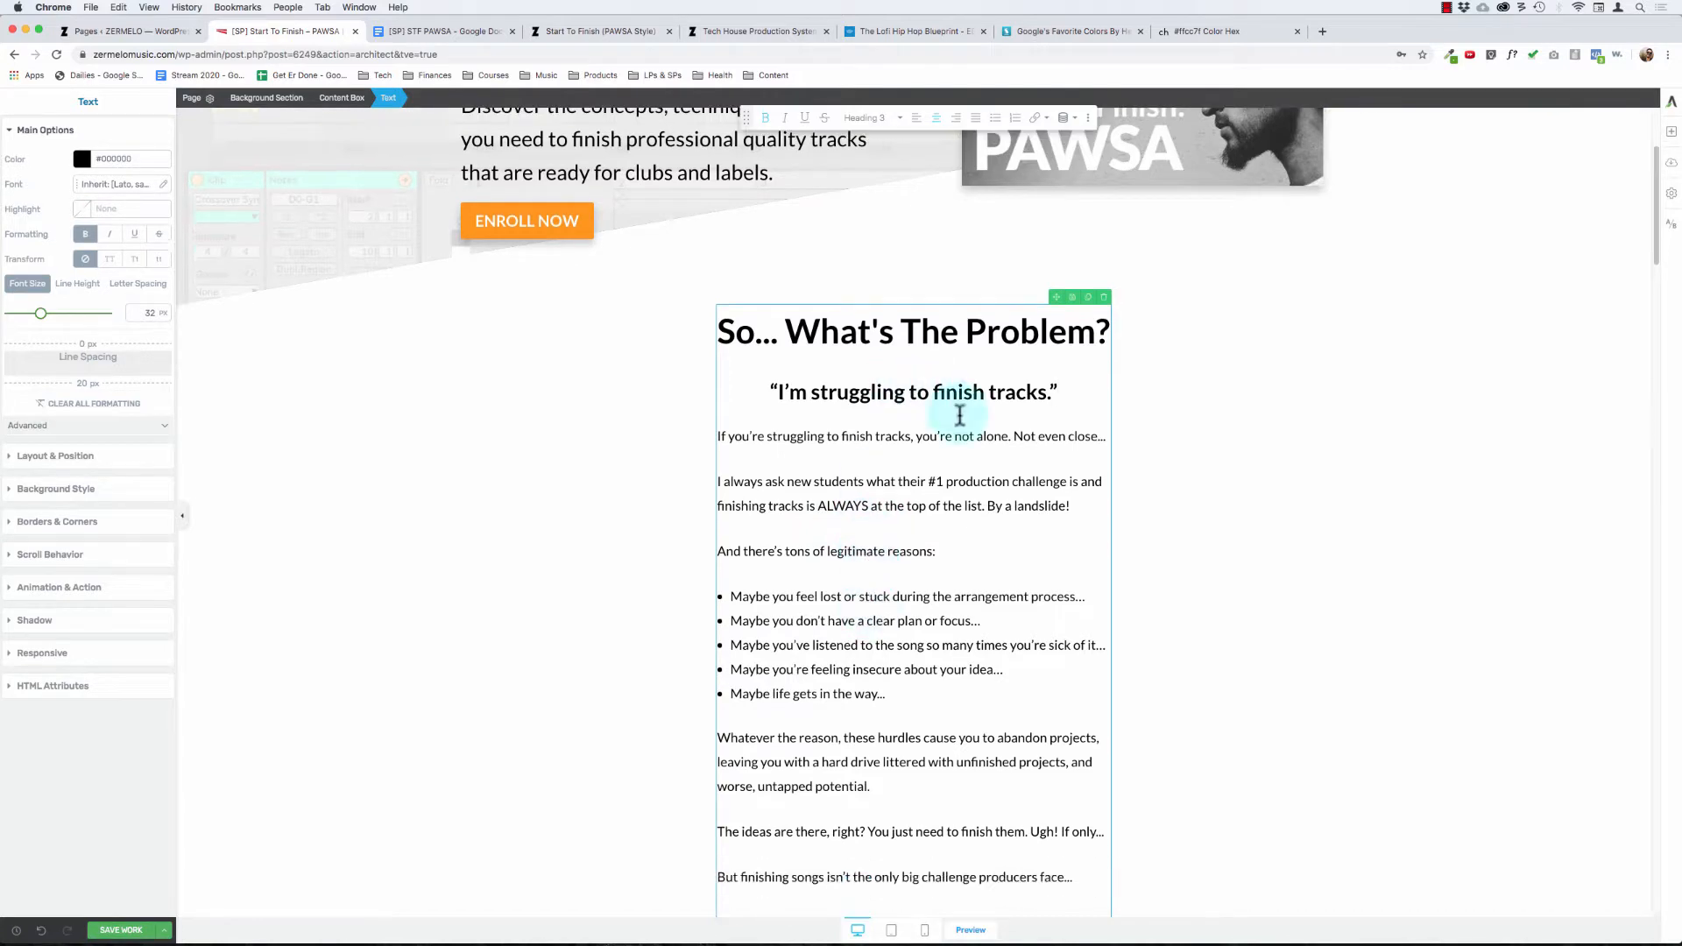
pyautogui.moveTo(856, 270); pyautogui.dragTo(984, 301)
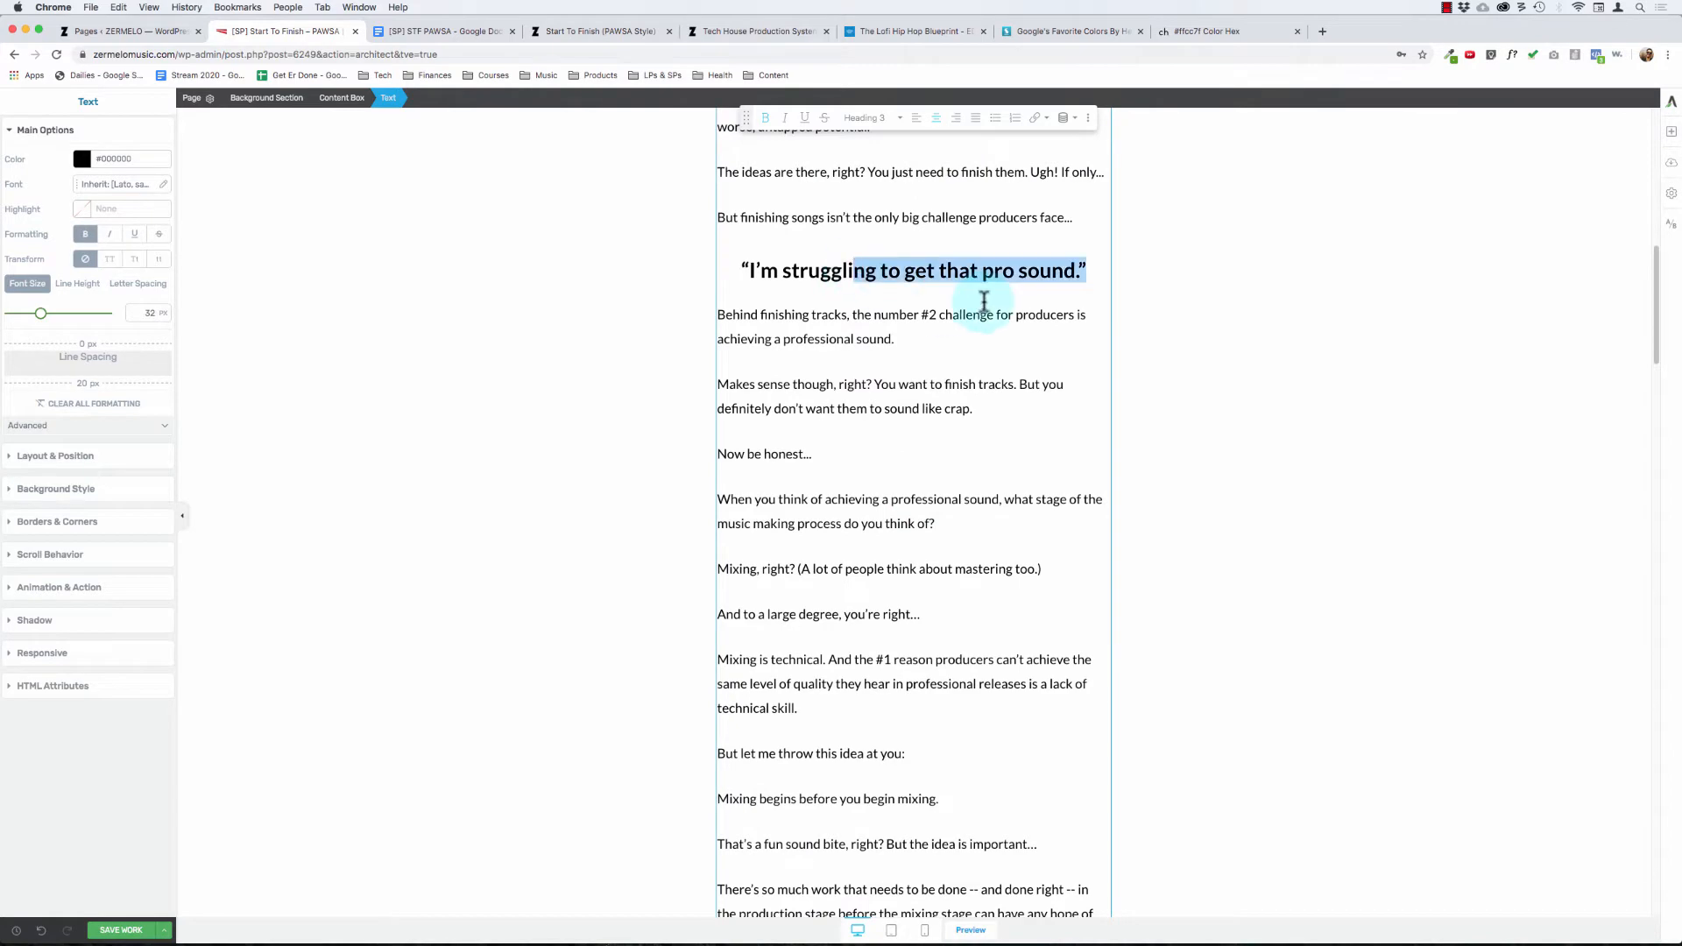
pyautogui.click(912, 358)
pyautogui.scroll(-1, 880, 437)
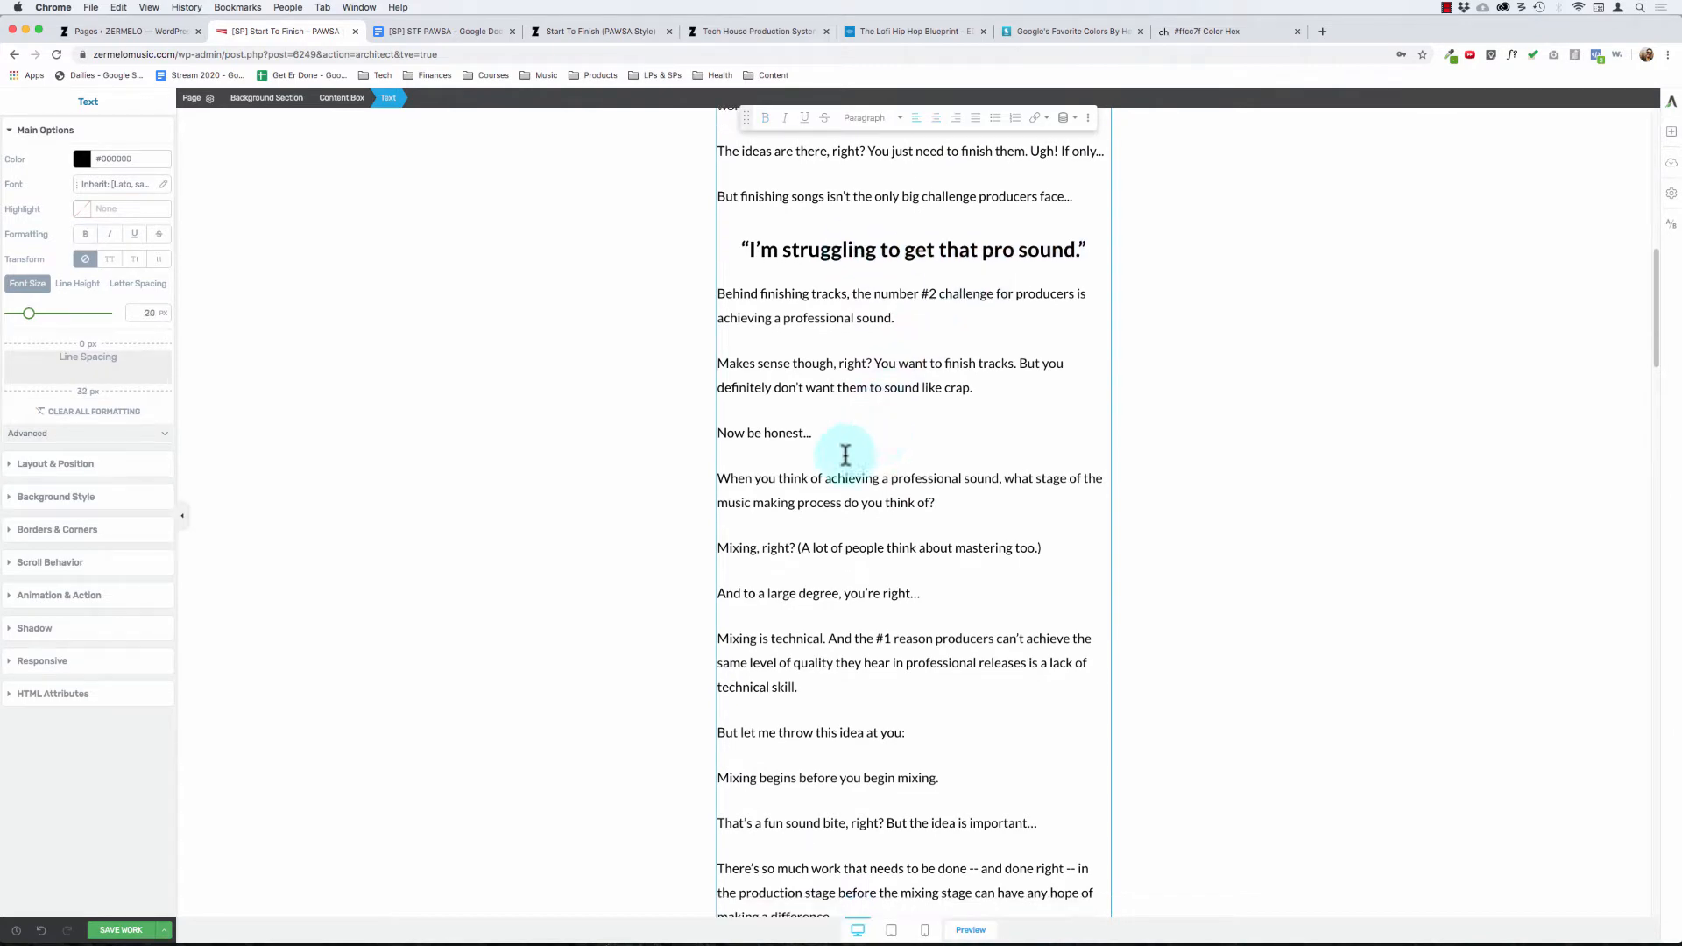
pyautogui.scroll(-6, 847, 453)
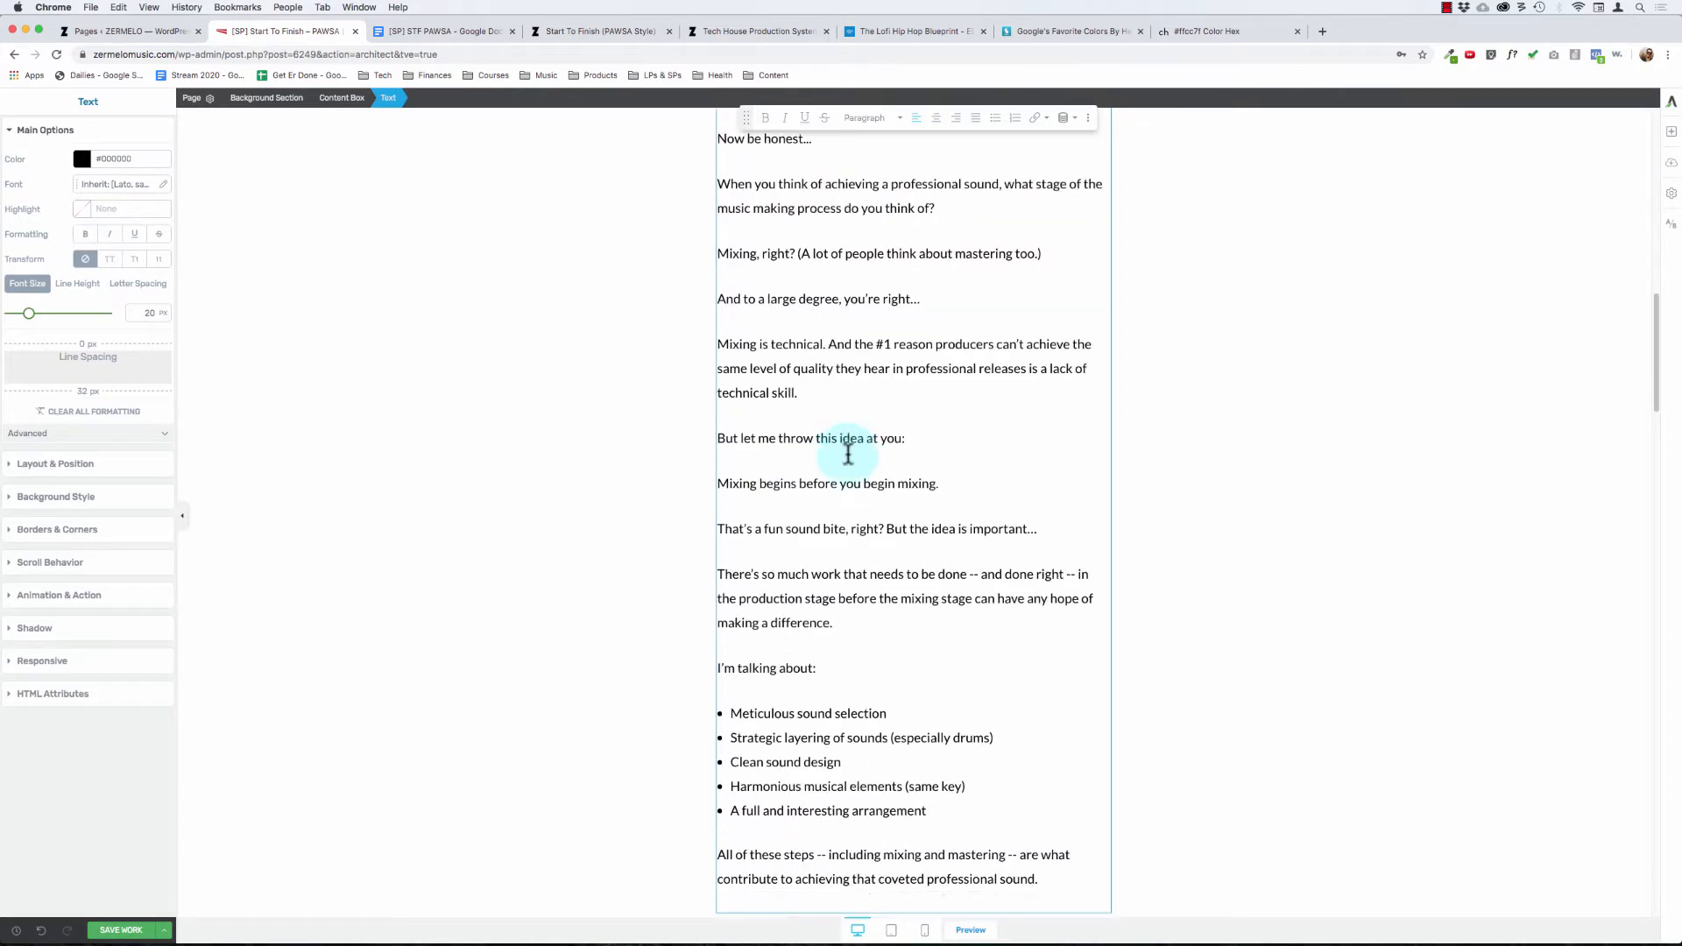
pyautogui.scroll(-4, 848, 454)
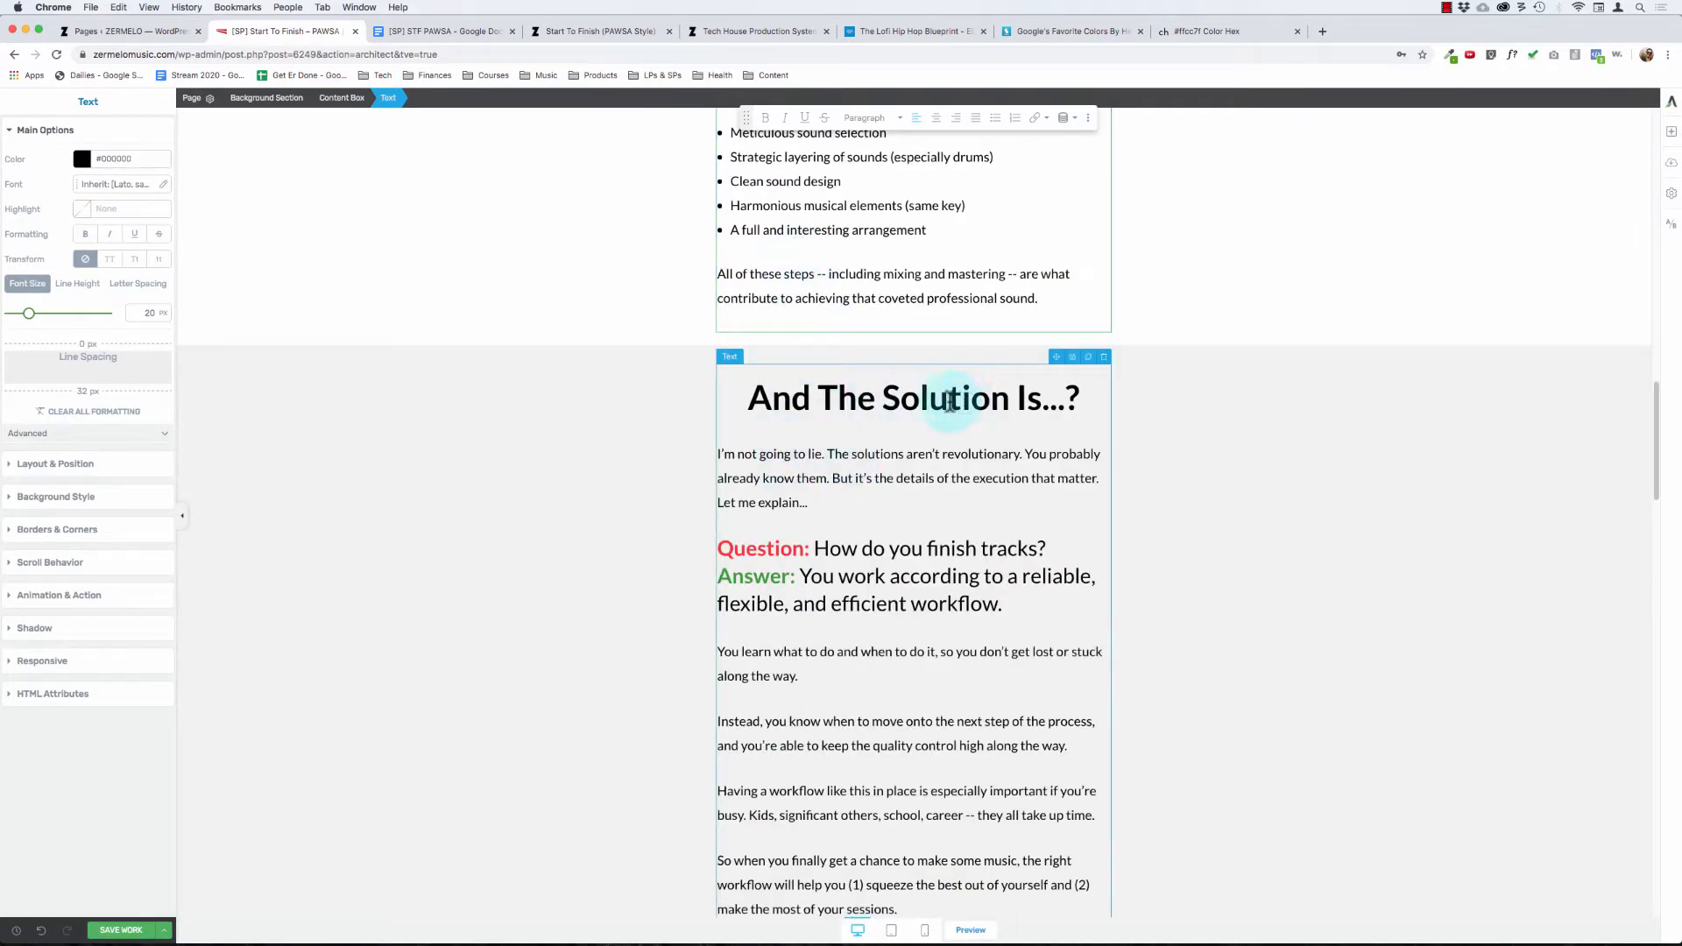
# Step: Examine the "And The Solution Is...?" section, including both colored Question and Answer pairs and their supporting paragraphs
pyautogui.scroll(5, 950, 400)
pyautogui.moveTo(844, 244); pyautogui.dragTo(868, 652)
pyautogui.click(867, 653)
pyautogui.scroll(-4, 866, 646)
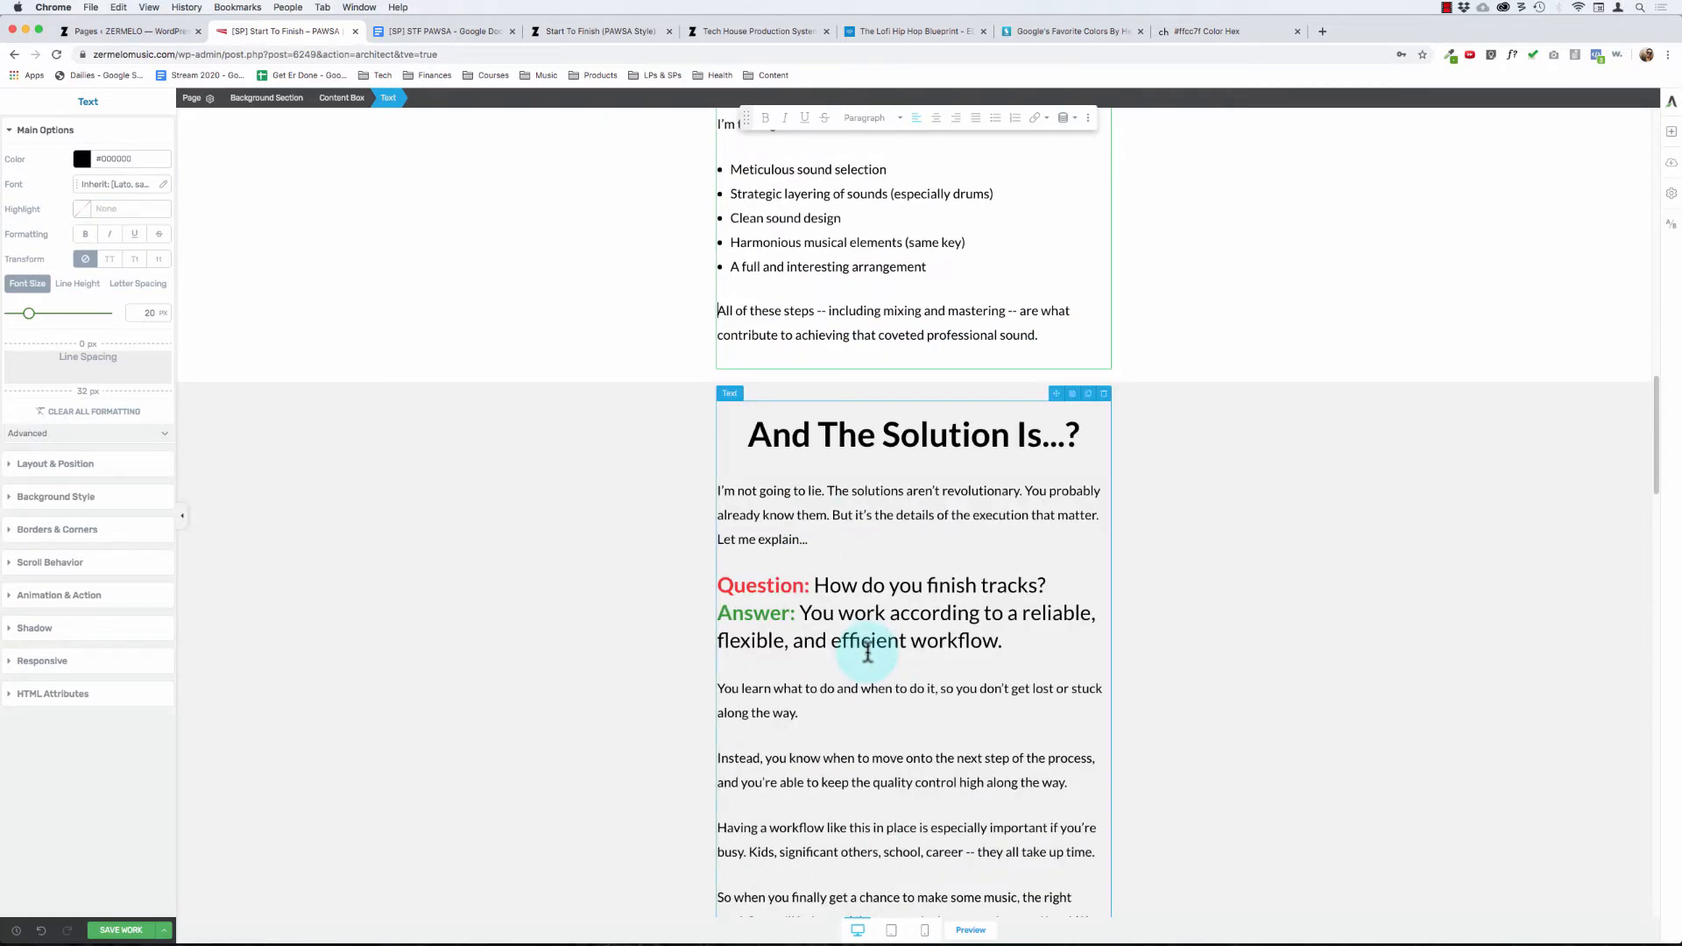
pyautogui.scroll(-4, 789, 539)
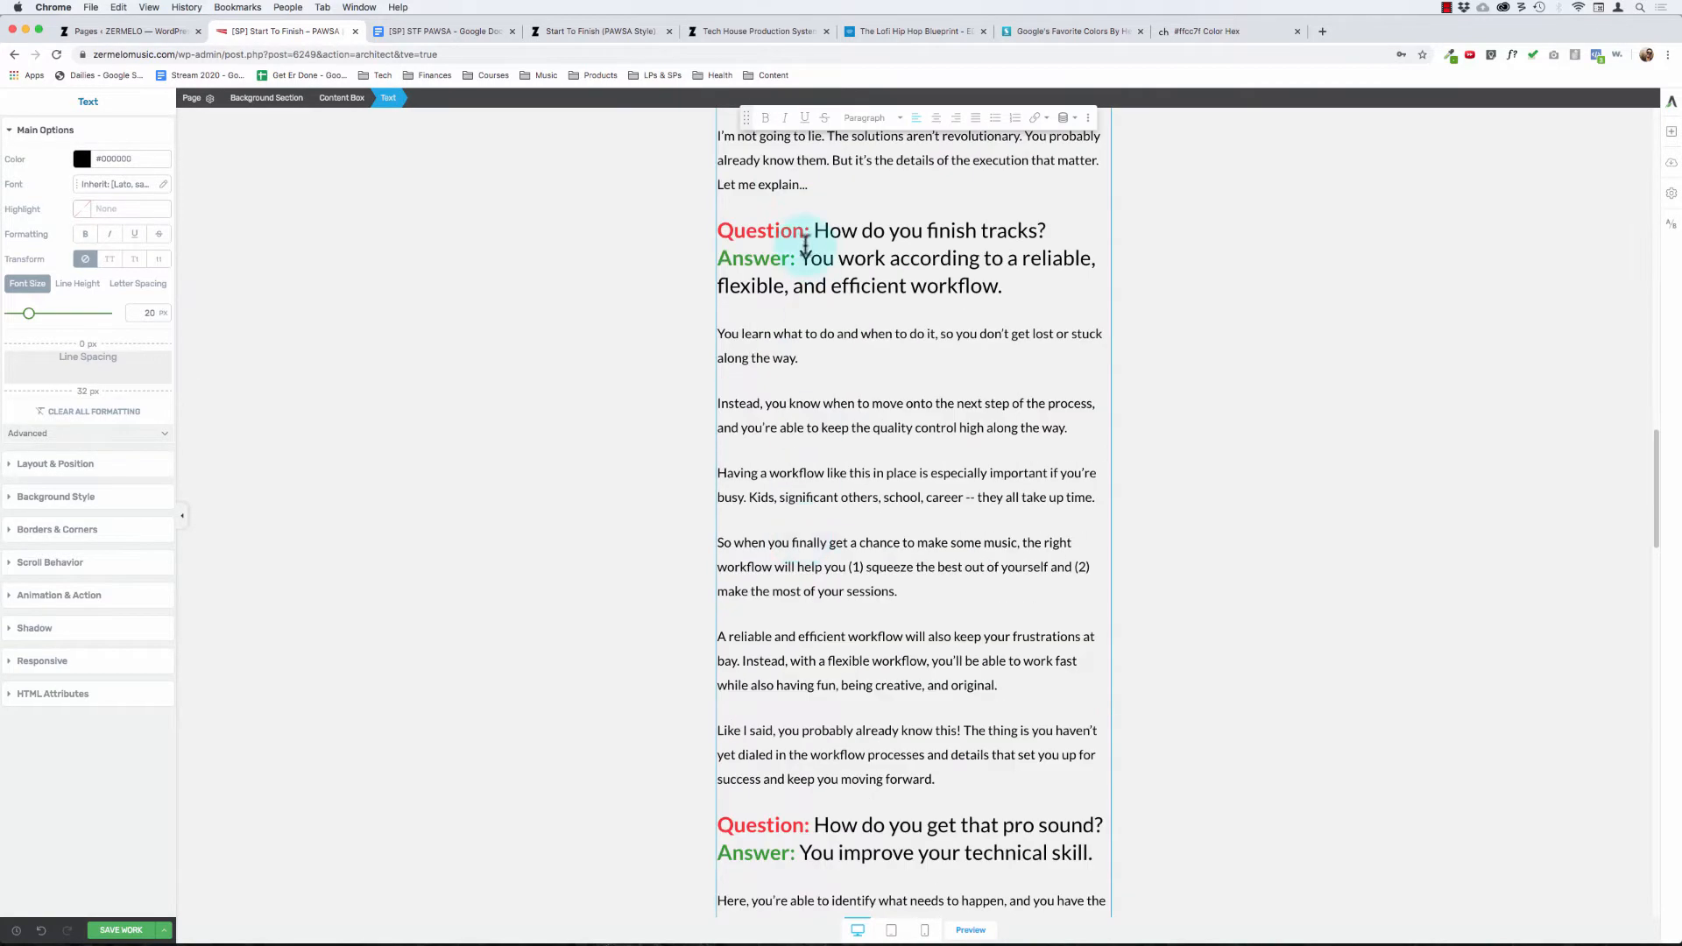
pyautogui.moveTo(793, 231); pyautogui.dragTo(909, 312)
pyautogui.scroll(-1, 875, 379)
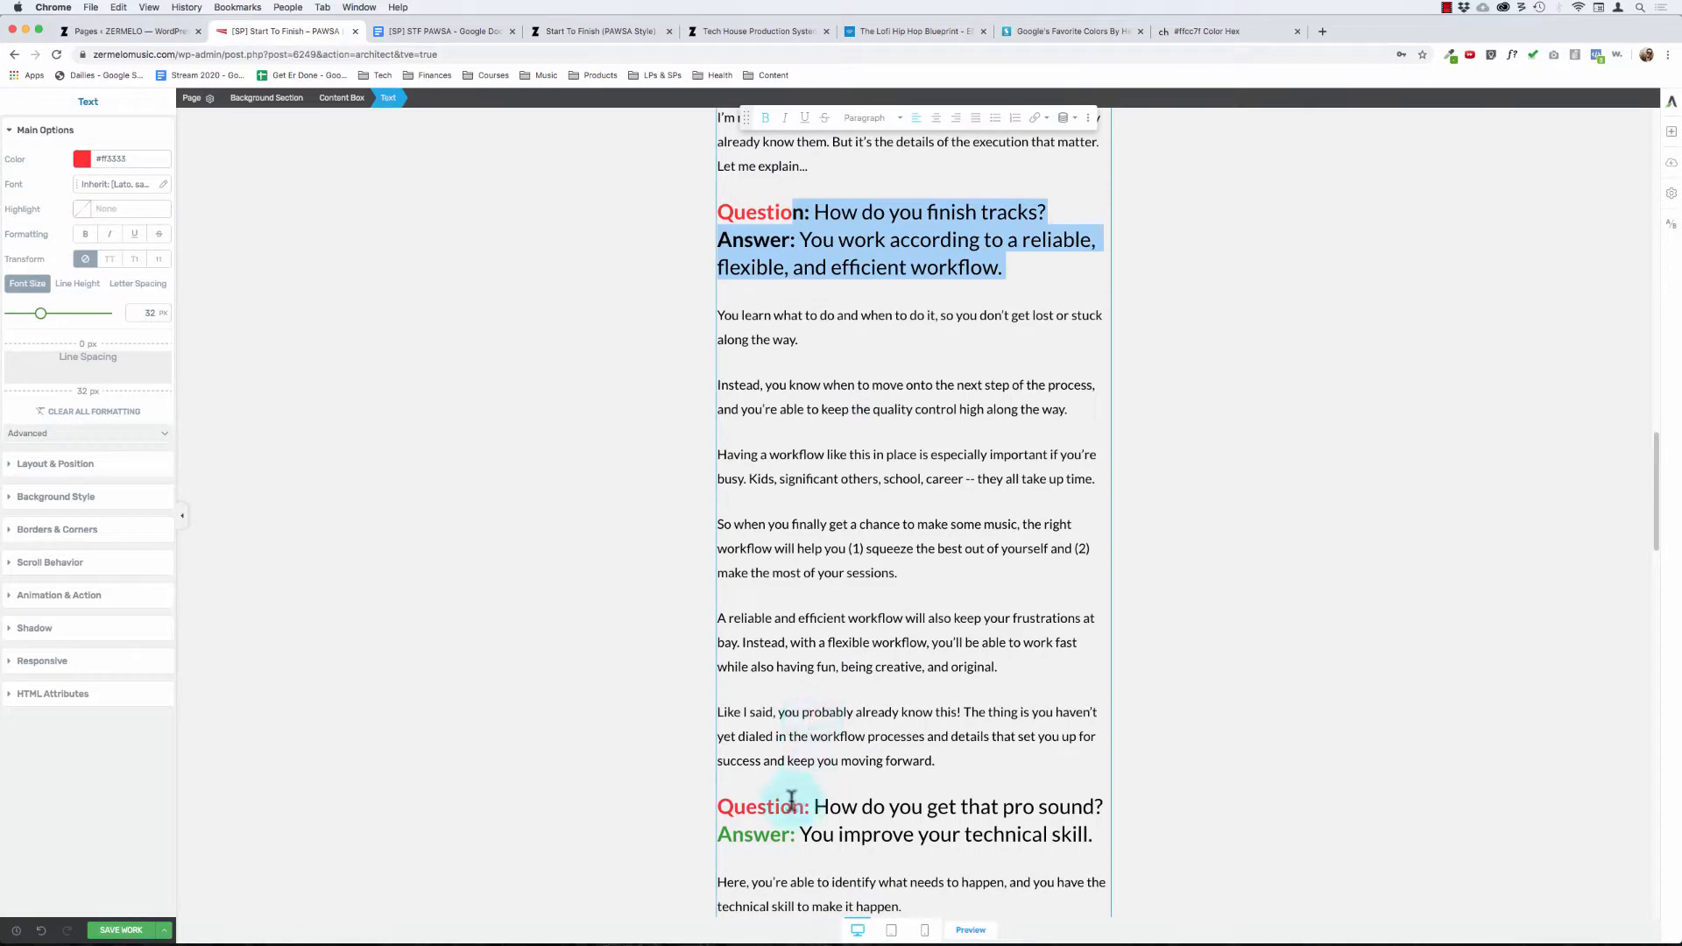
pyautogui.moveTo(793, 807); pyautogui.dragTo(970, 852)
pyautogui.click(800, 327)
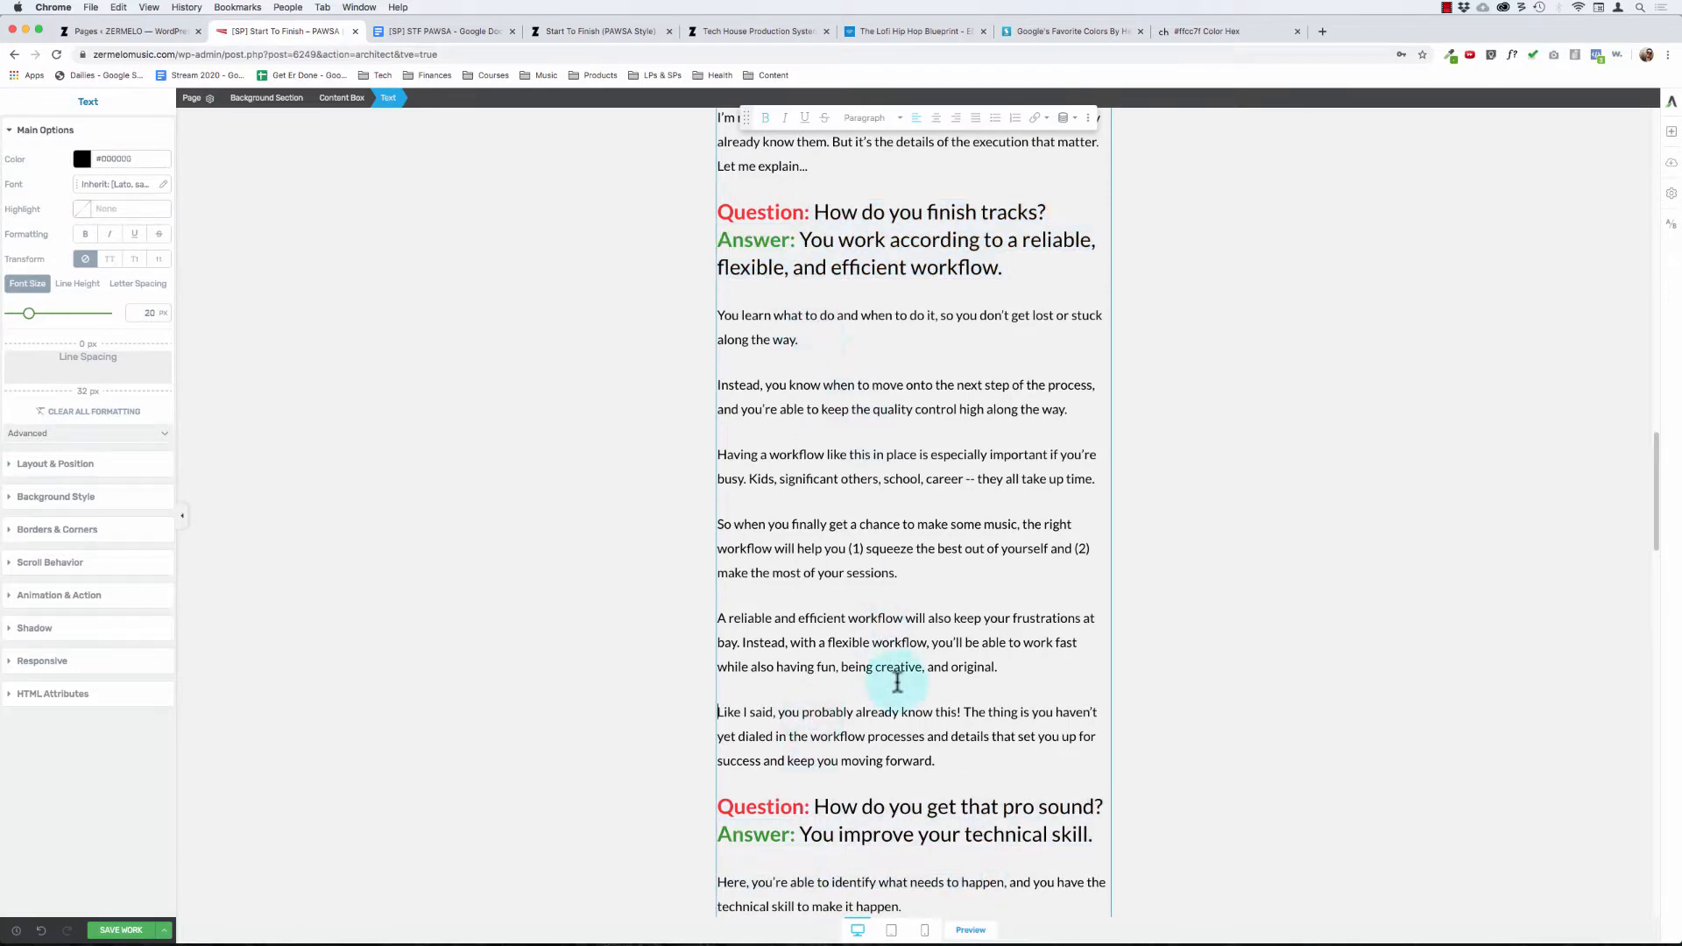
pyautogui.scroll(-1, 793, 616)
pyautogui.scroll(-5, 793, 616)
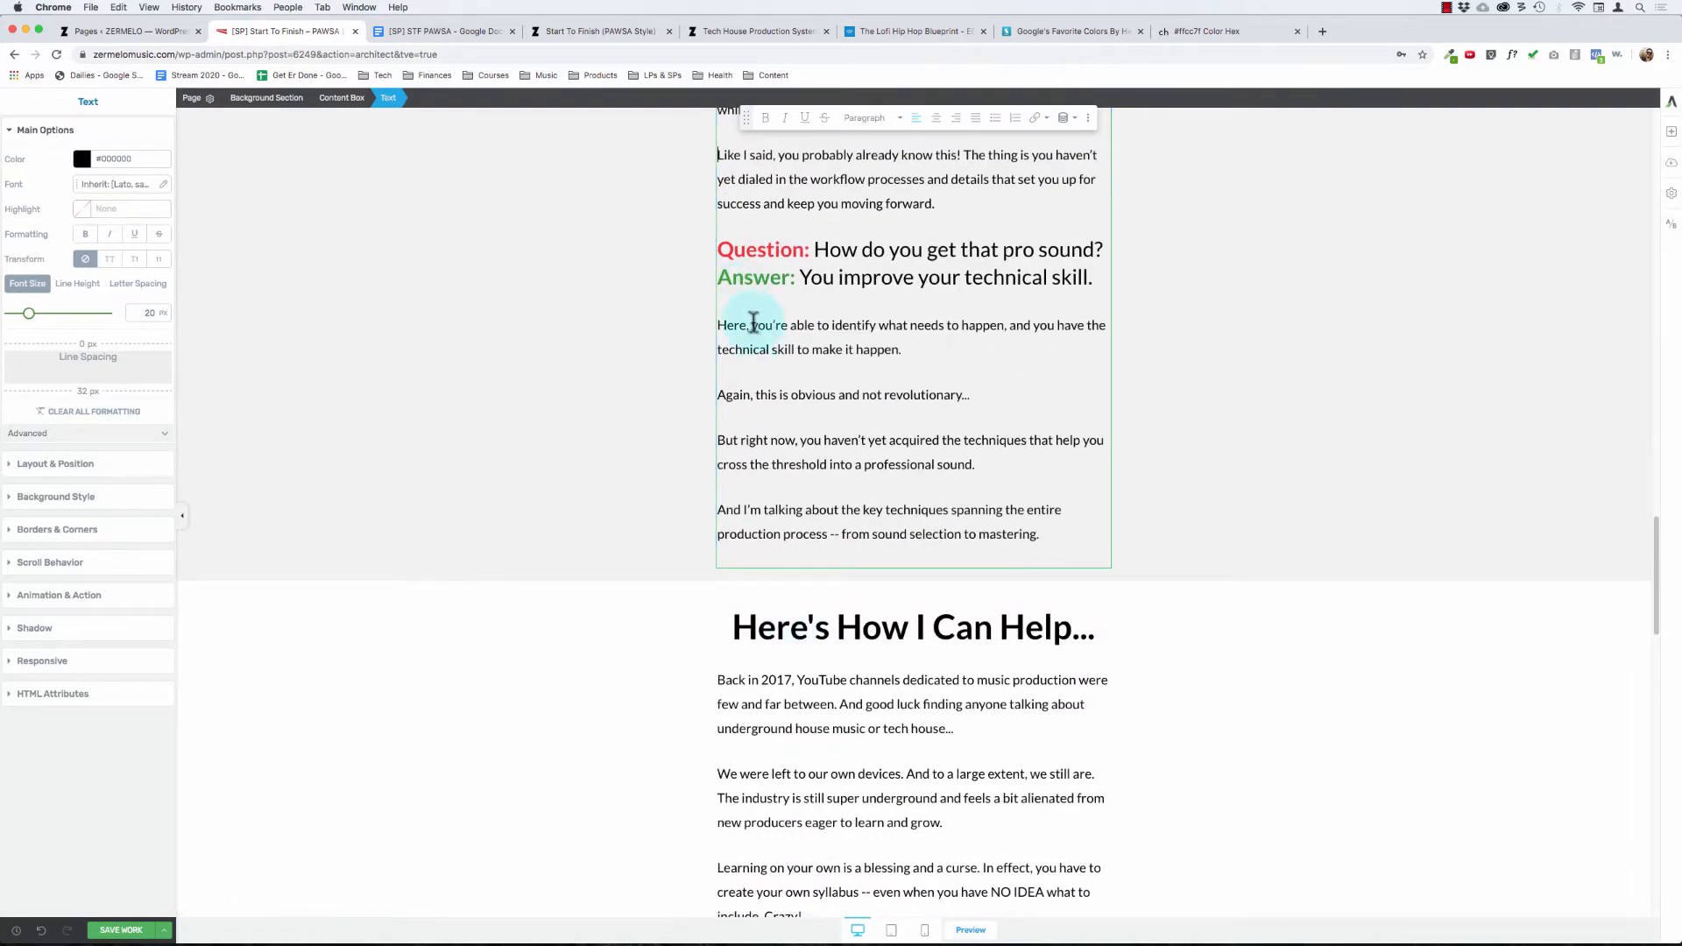
# Step: Split "The industry is still super underground..." into its own paragraph under "Here's How I Can Help..." and make the sentence bold
pyautogui.scroll(-3, 792, 473)
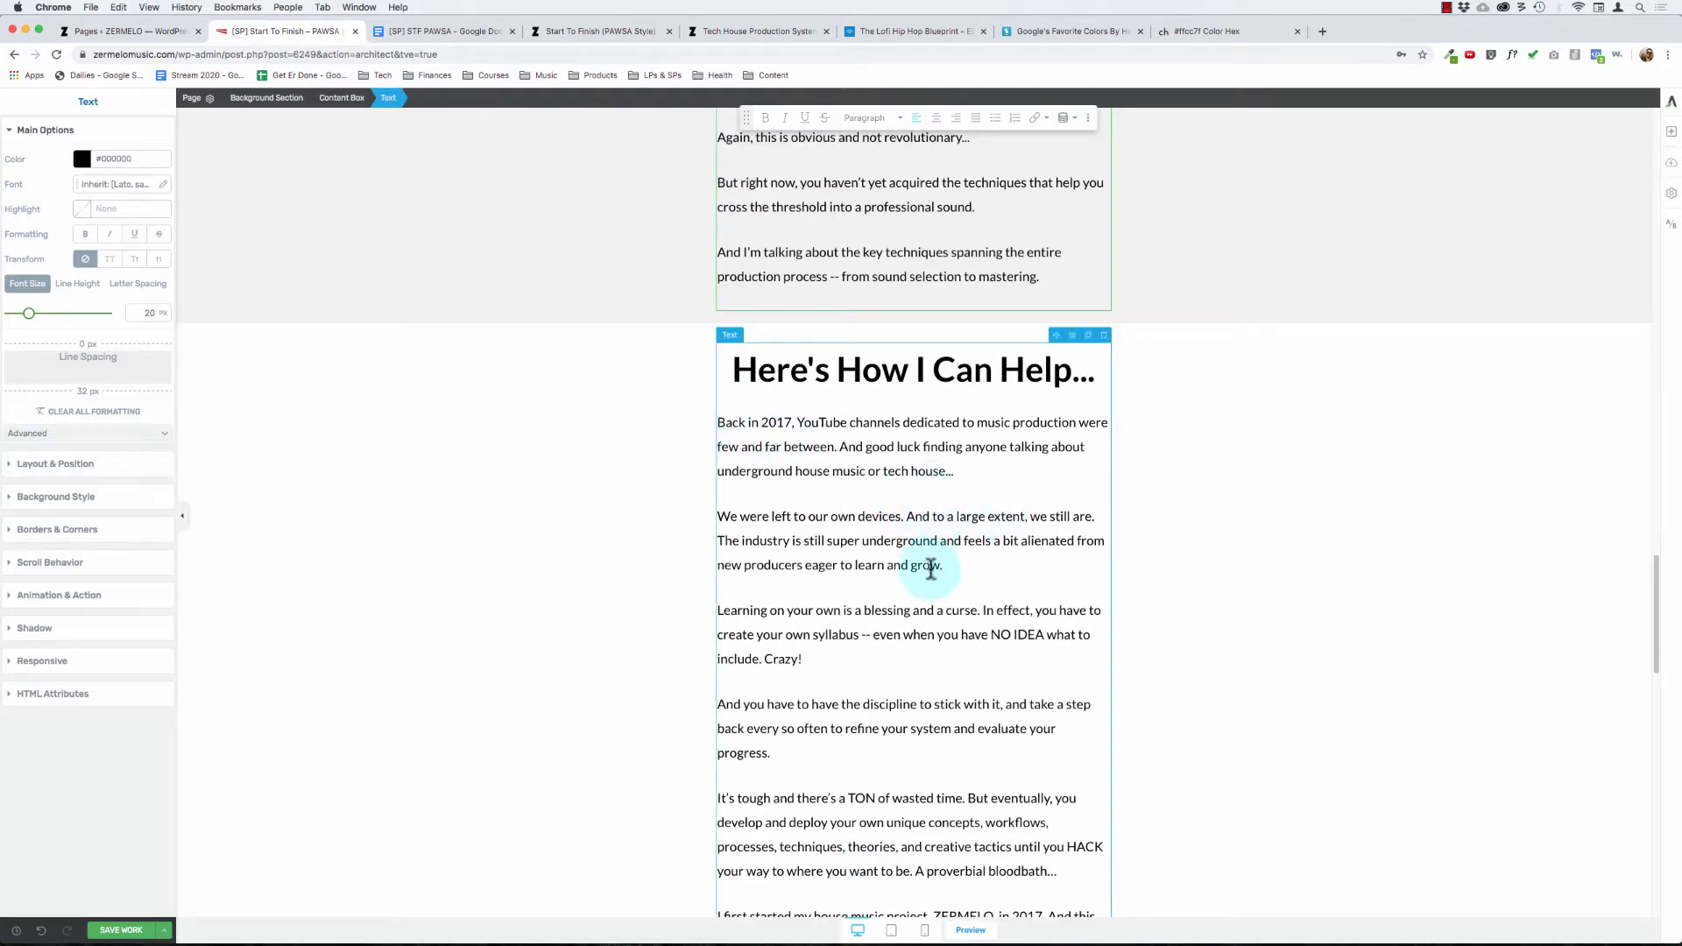
pyautogui.click(924, 543)
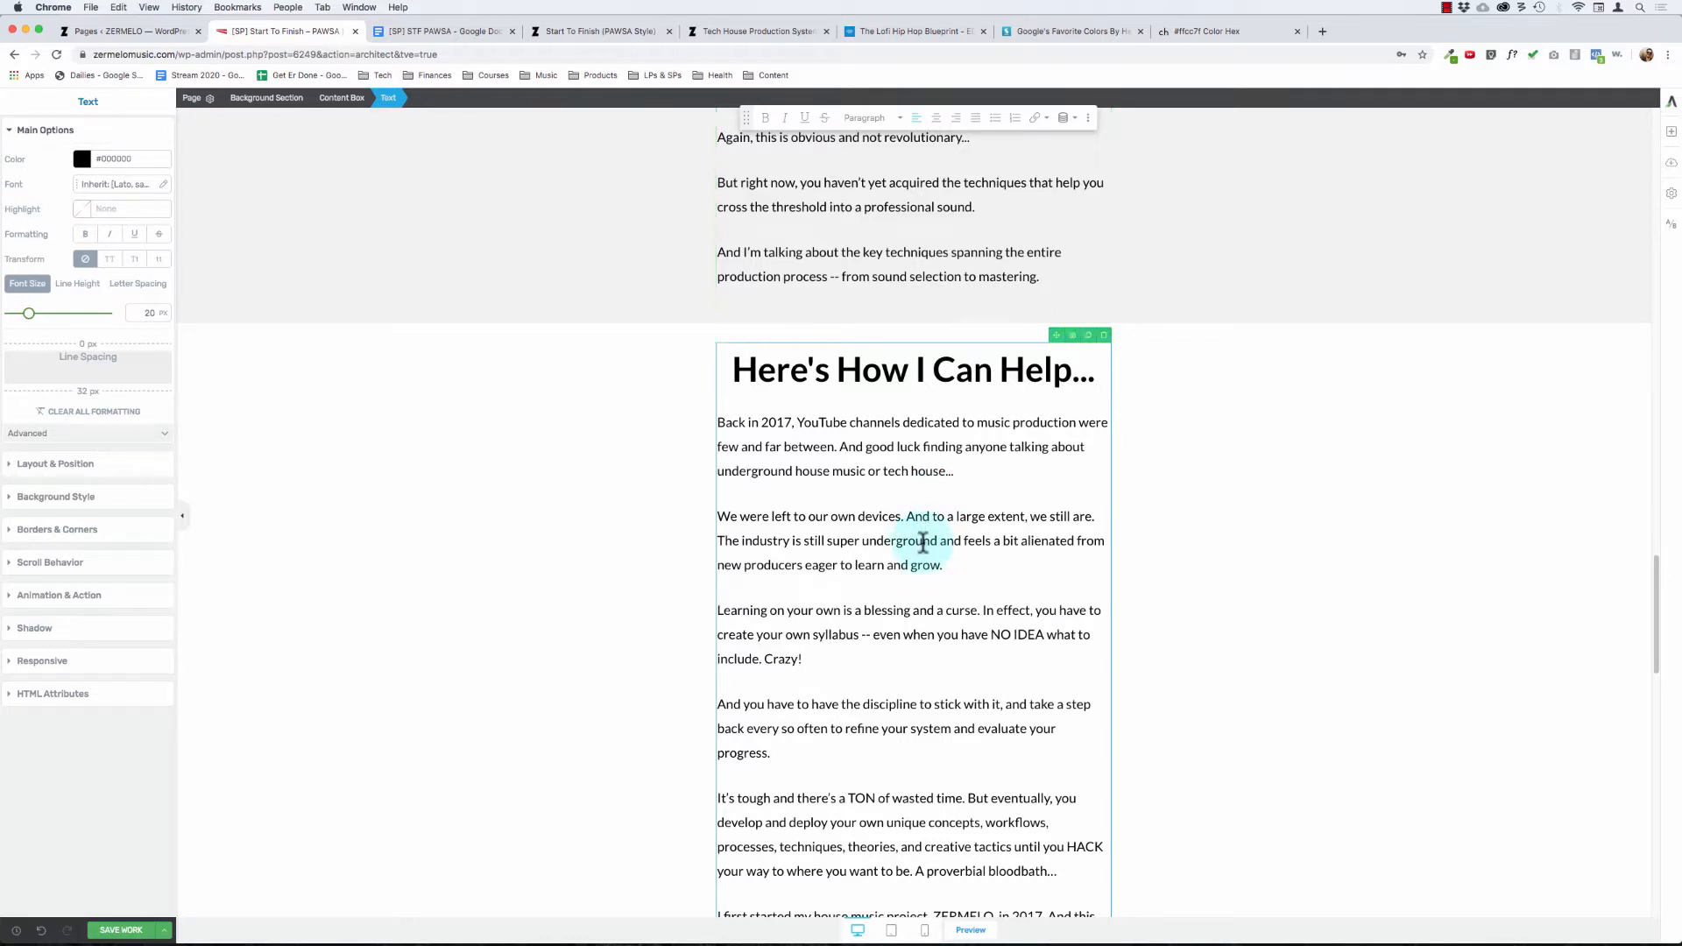
pyautogui.press('super+Left')
pyautogui.press('Return')
pyautogui.hotkey('shift', 'Down')
pyautogui.hotkey('shift', 'Down')
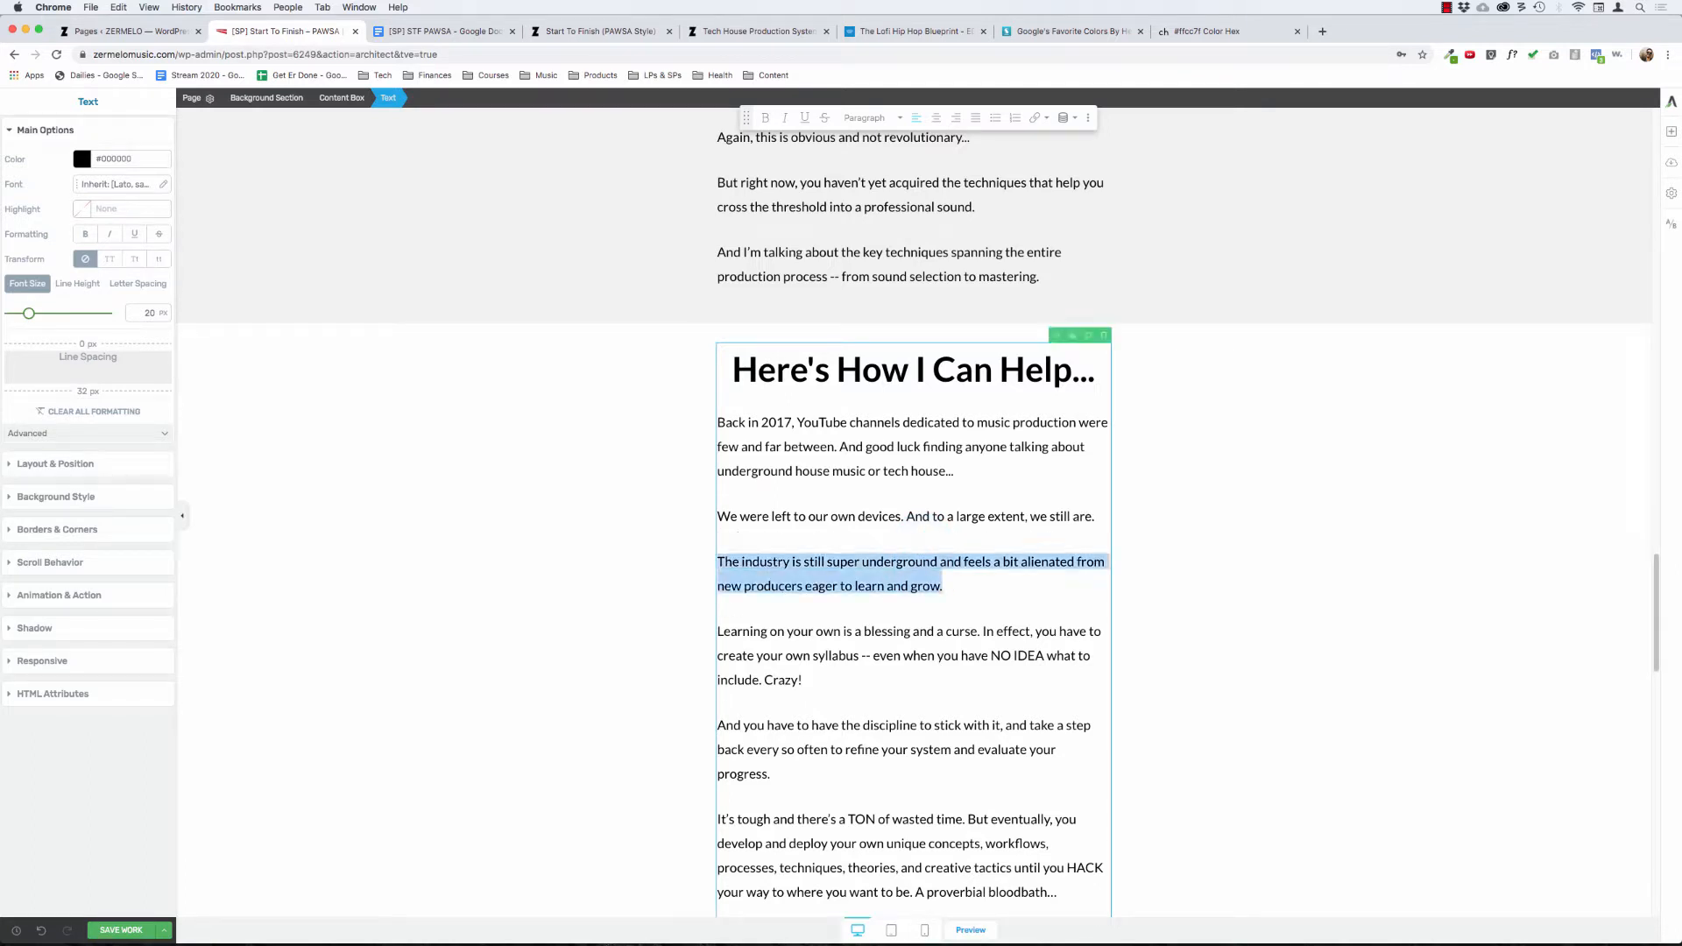
pyautogui.press('super+b')
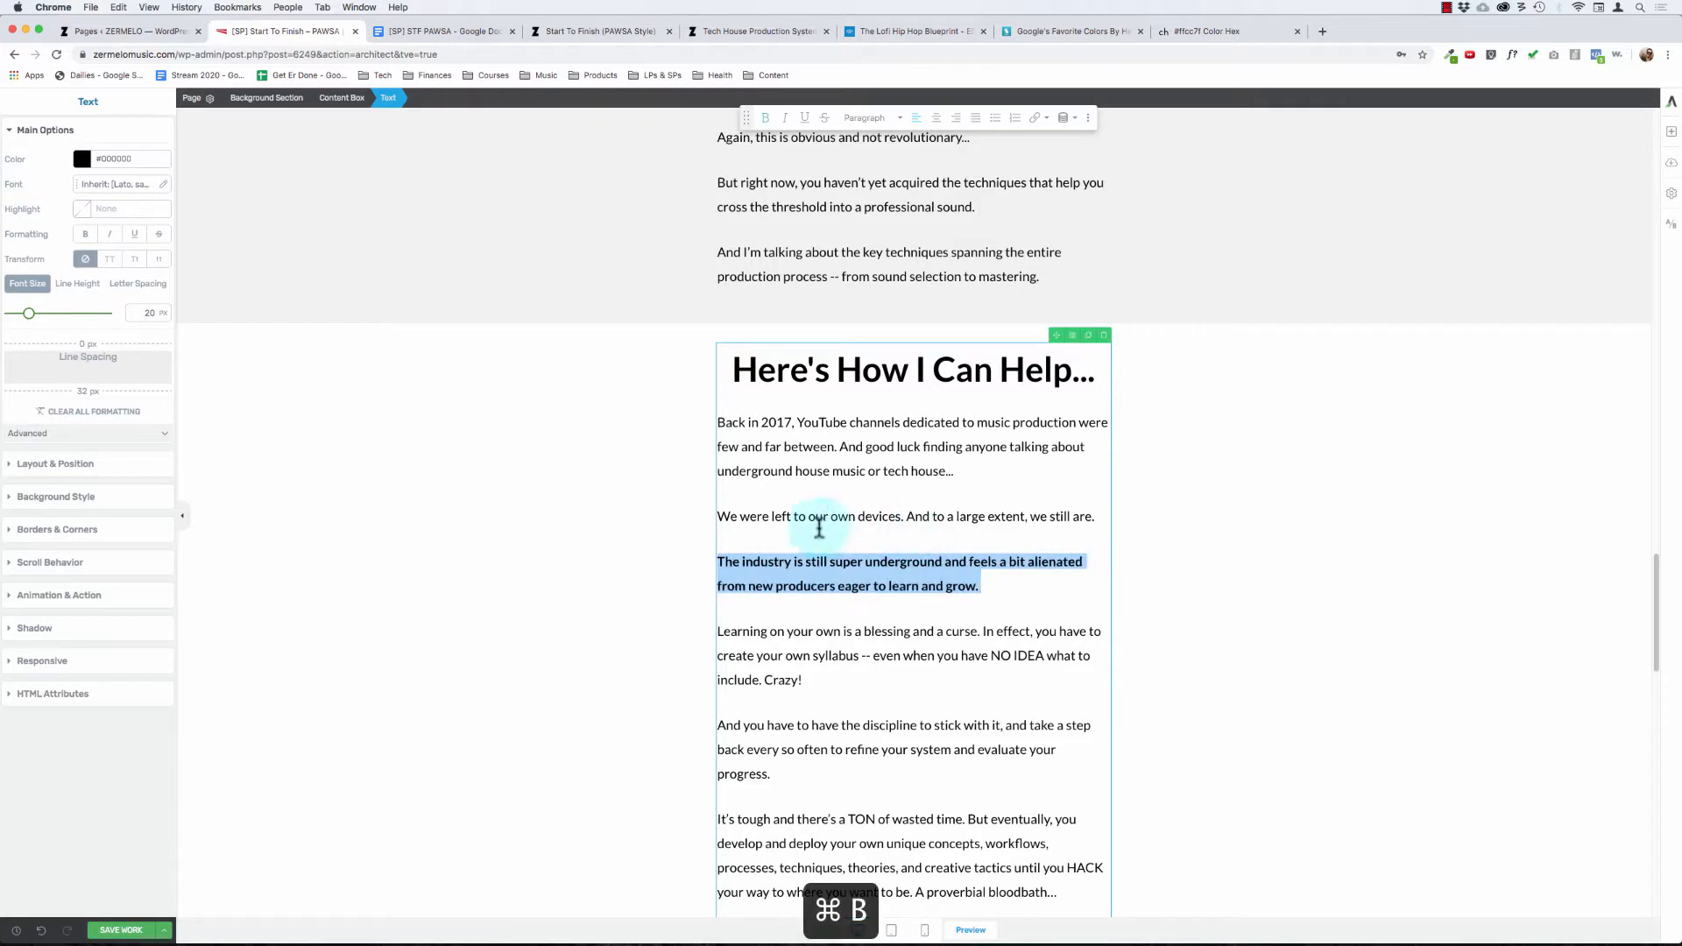
pyautogui.click(822, 516)
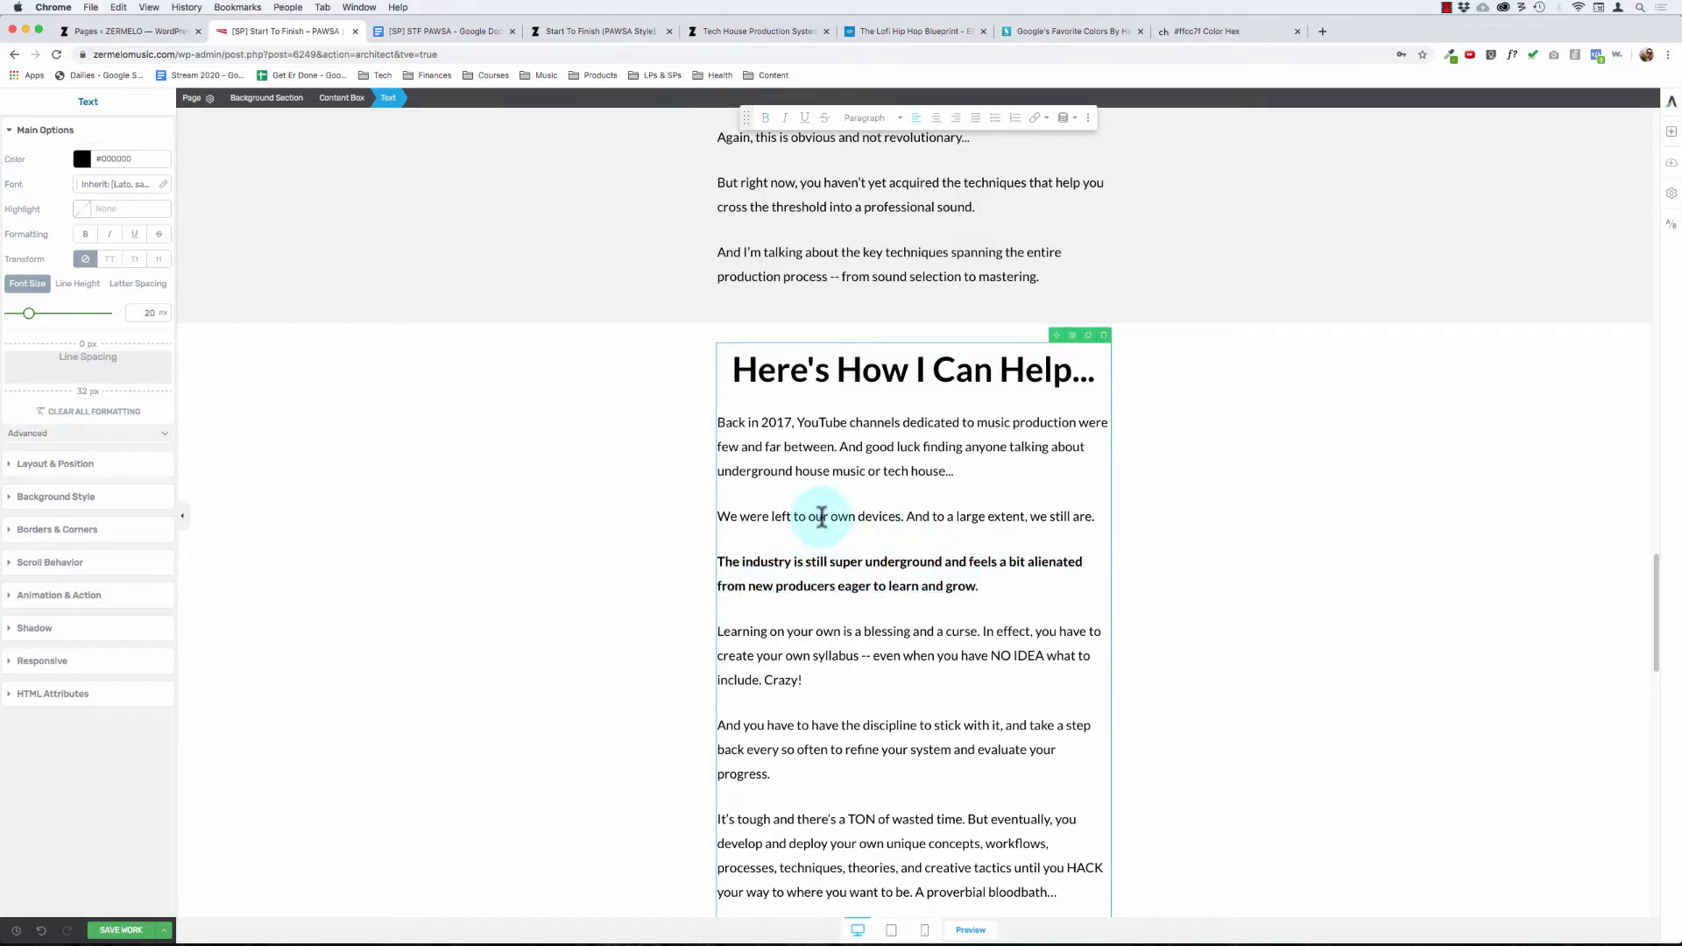
pyautogui.click(810, 586)
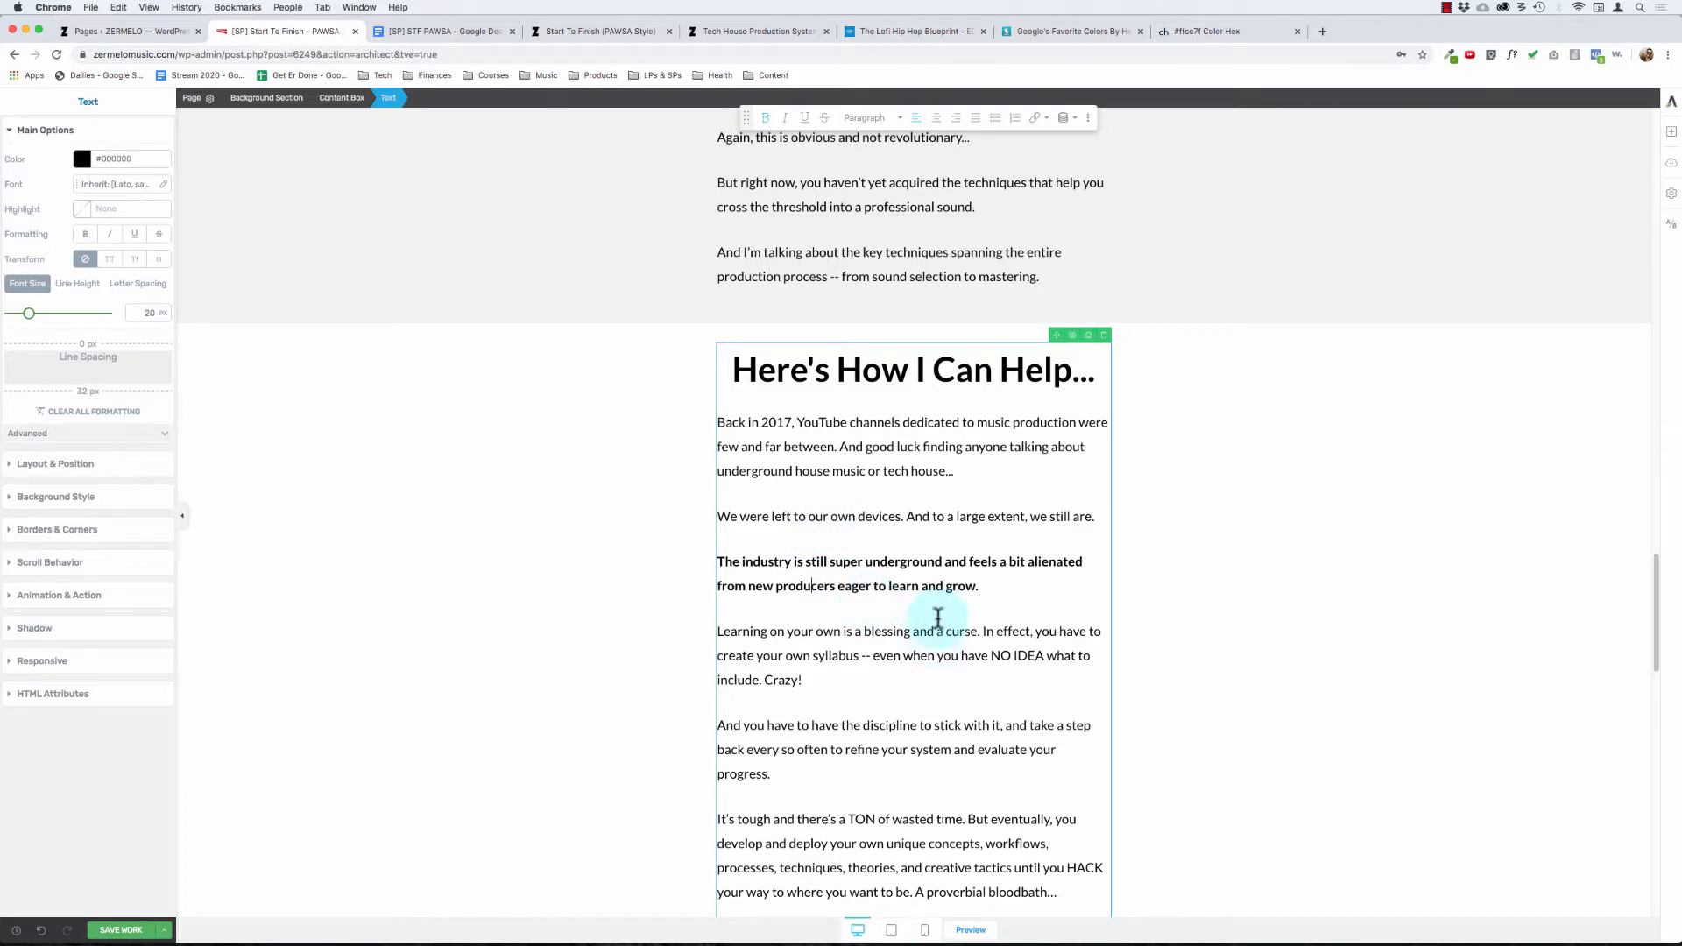
pyautogui.click(974, 586)
# Step: Reread the opening paragraphs under "Here's How I Can Help...", focusing on the 2017 YouTube channels text
pyautogui.scroll(-1, 970, 624)
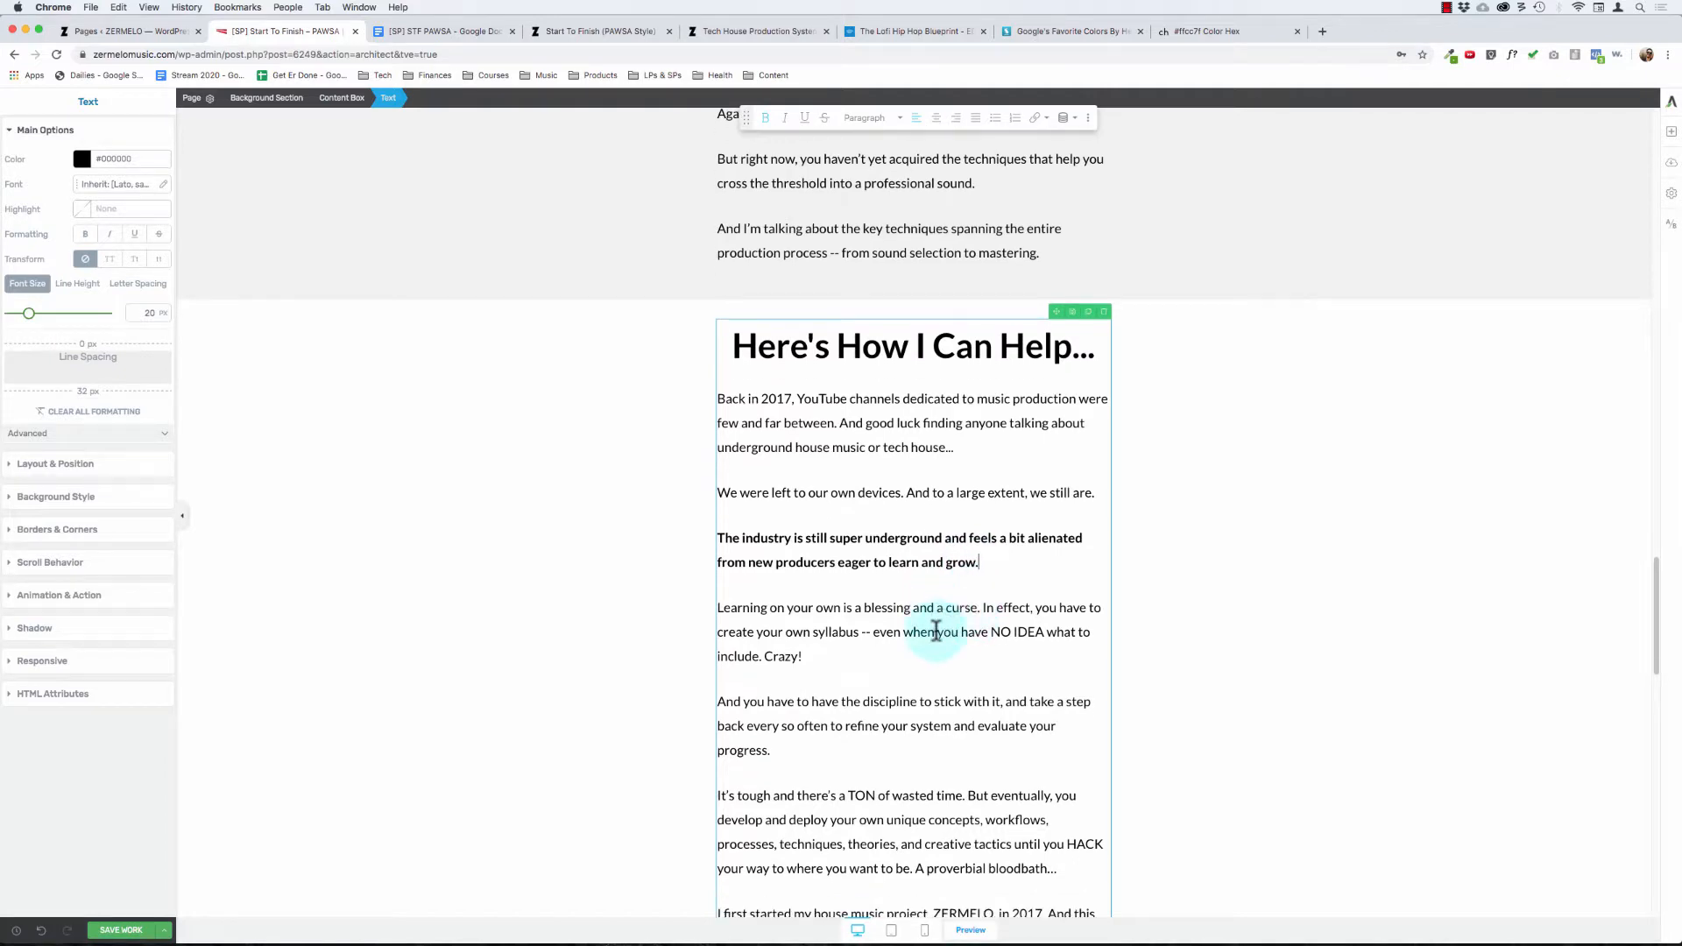
pyautogui.scroll(-2, 938, 635)
pyautogui.scroll(-5, 841, 595)
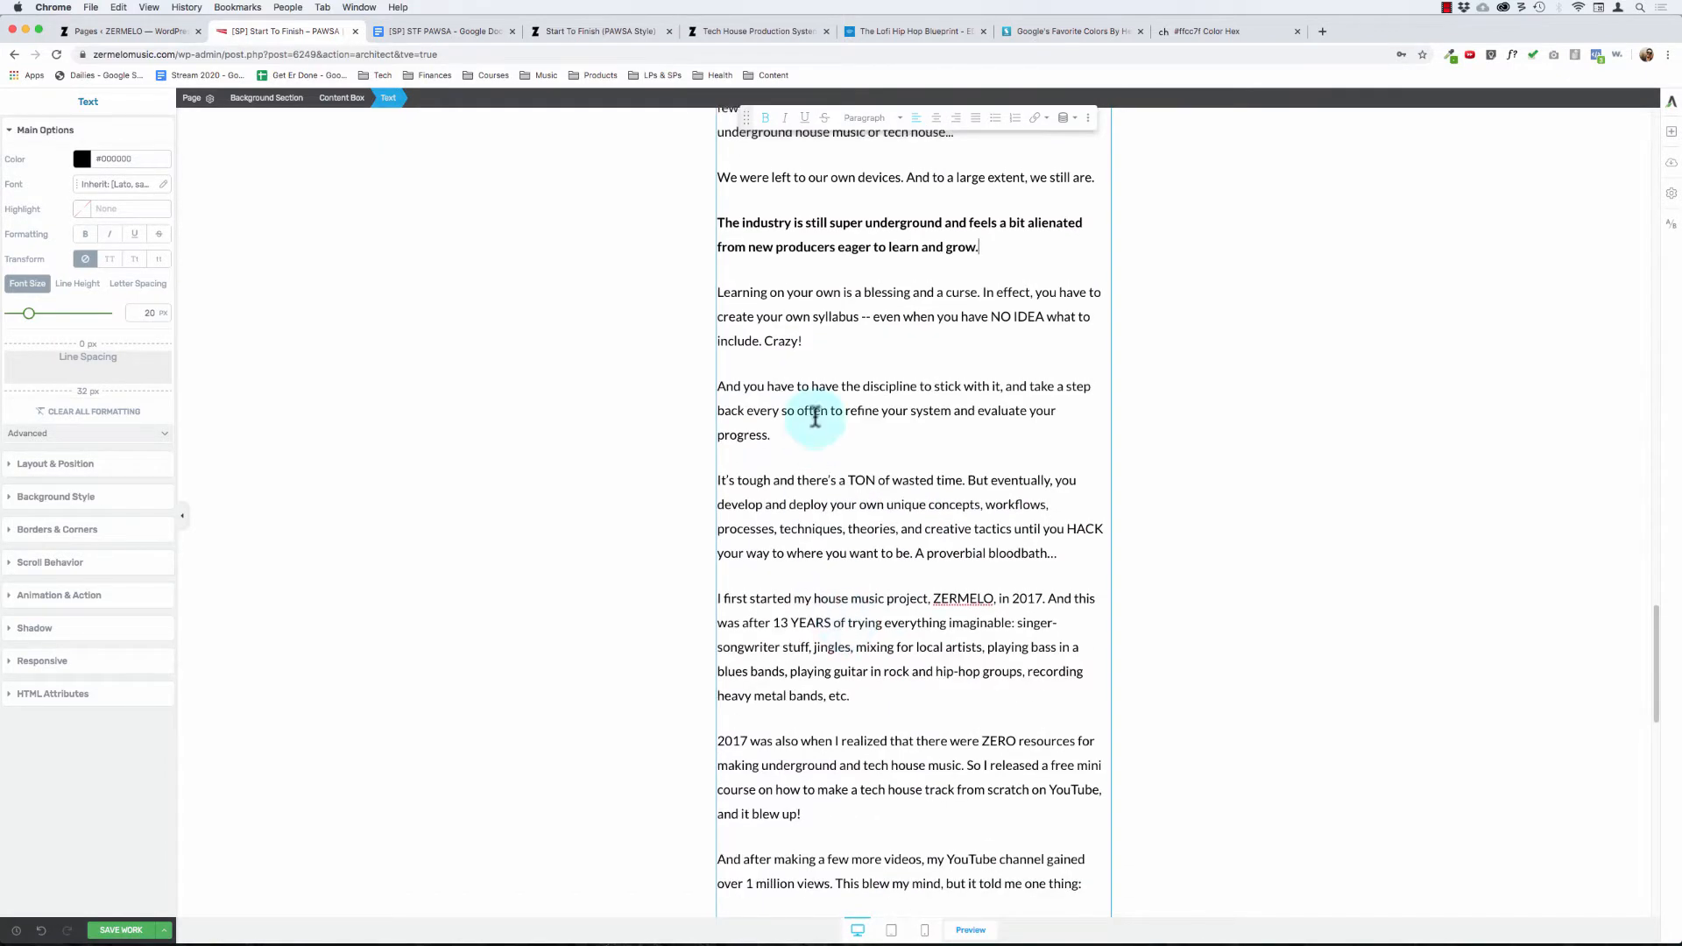
pyautogui.scroll(7, 815, 420)
pyautogui.click(767, 484)
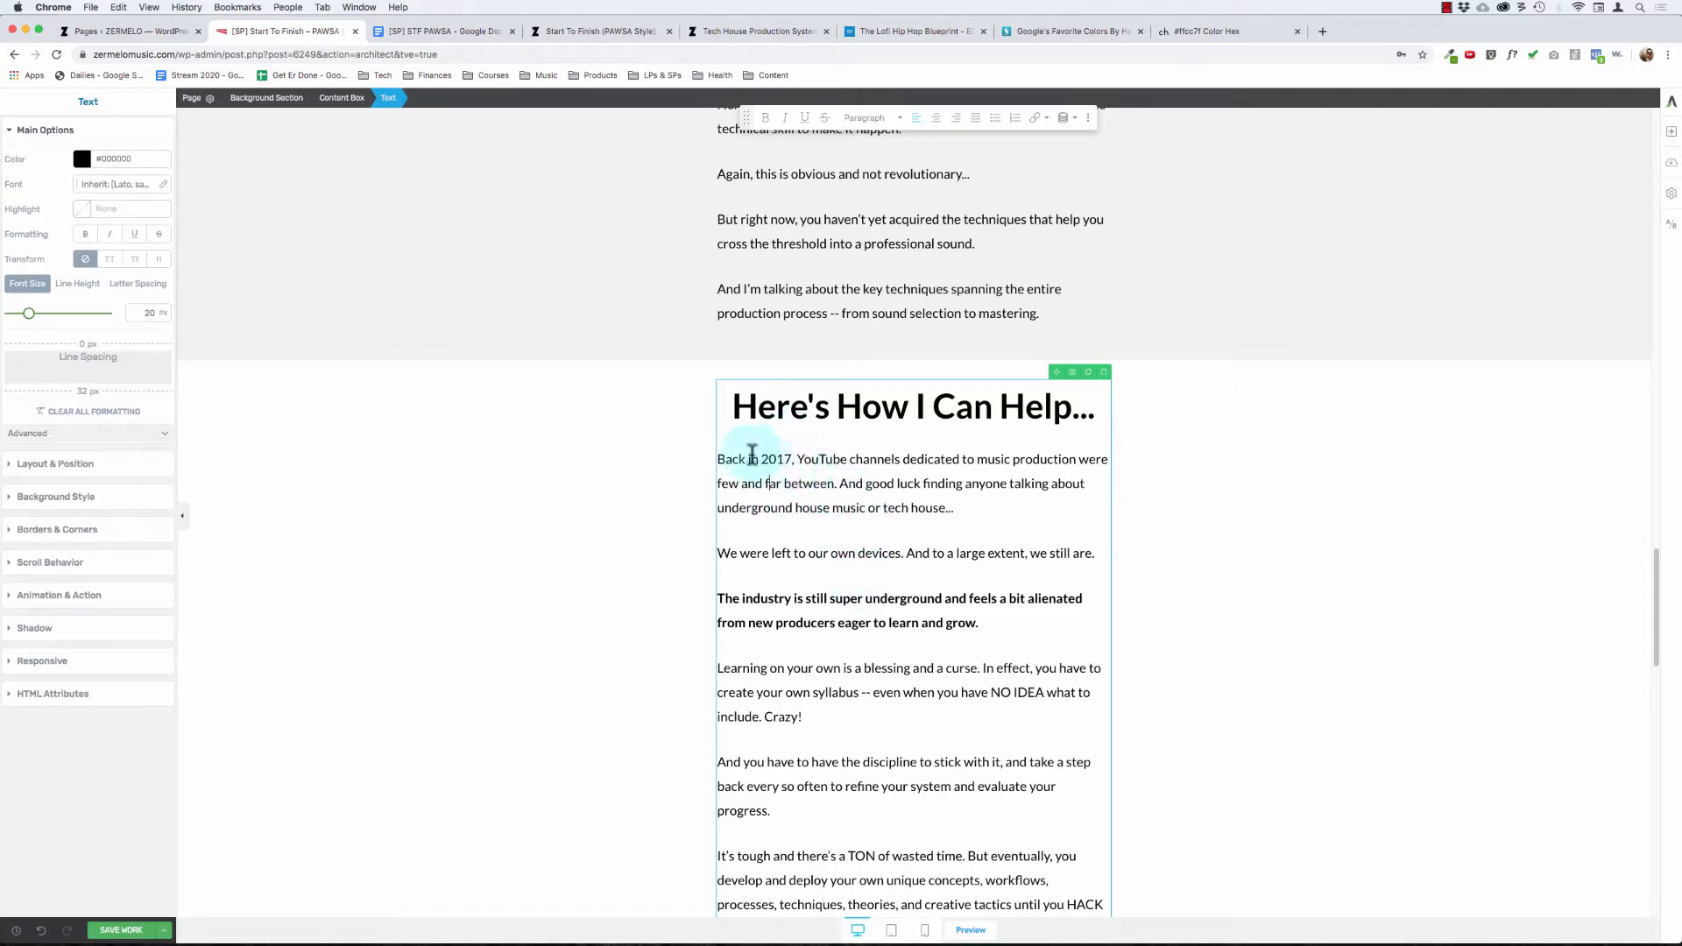
pyautogui.moveTo(840, 485); pyautogui.dragTo(871, 519)
pyautogui.click(871, 518)
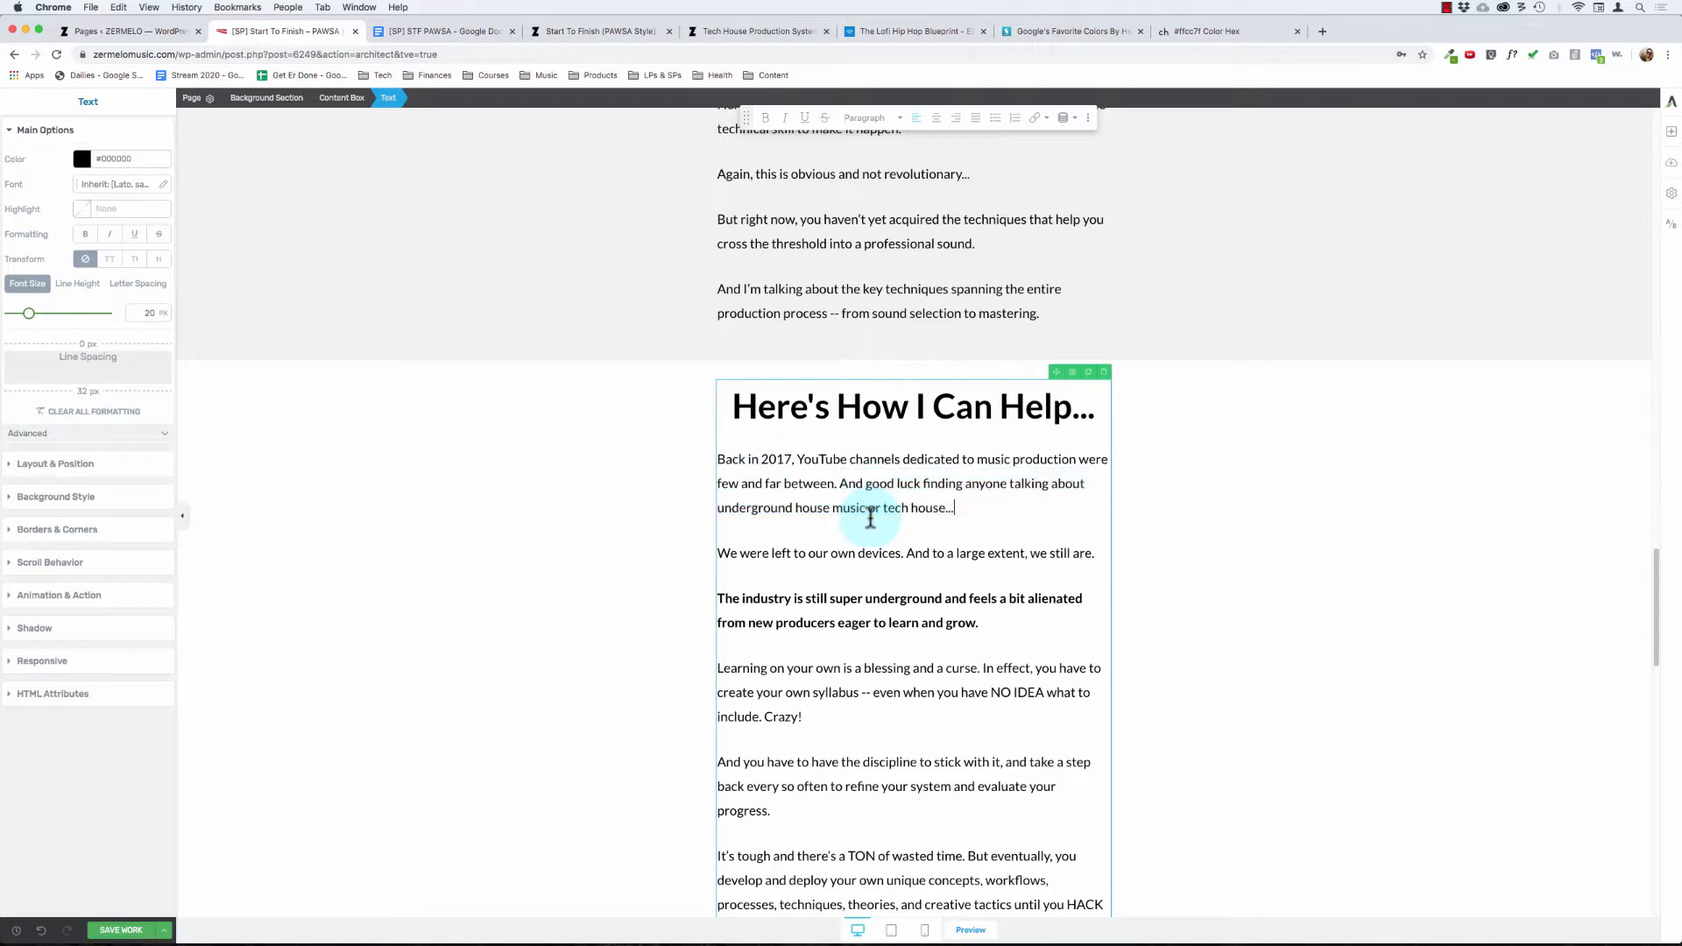
# Step: Examine the story copy from the self-teaching paragraphs through the ZERMELO background to the student results bullets
pyautogui.scroll(-8, 871, 519)
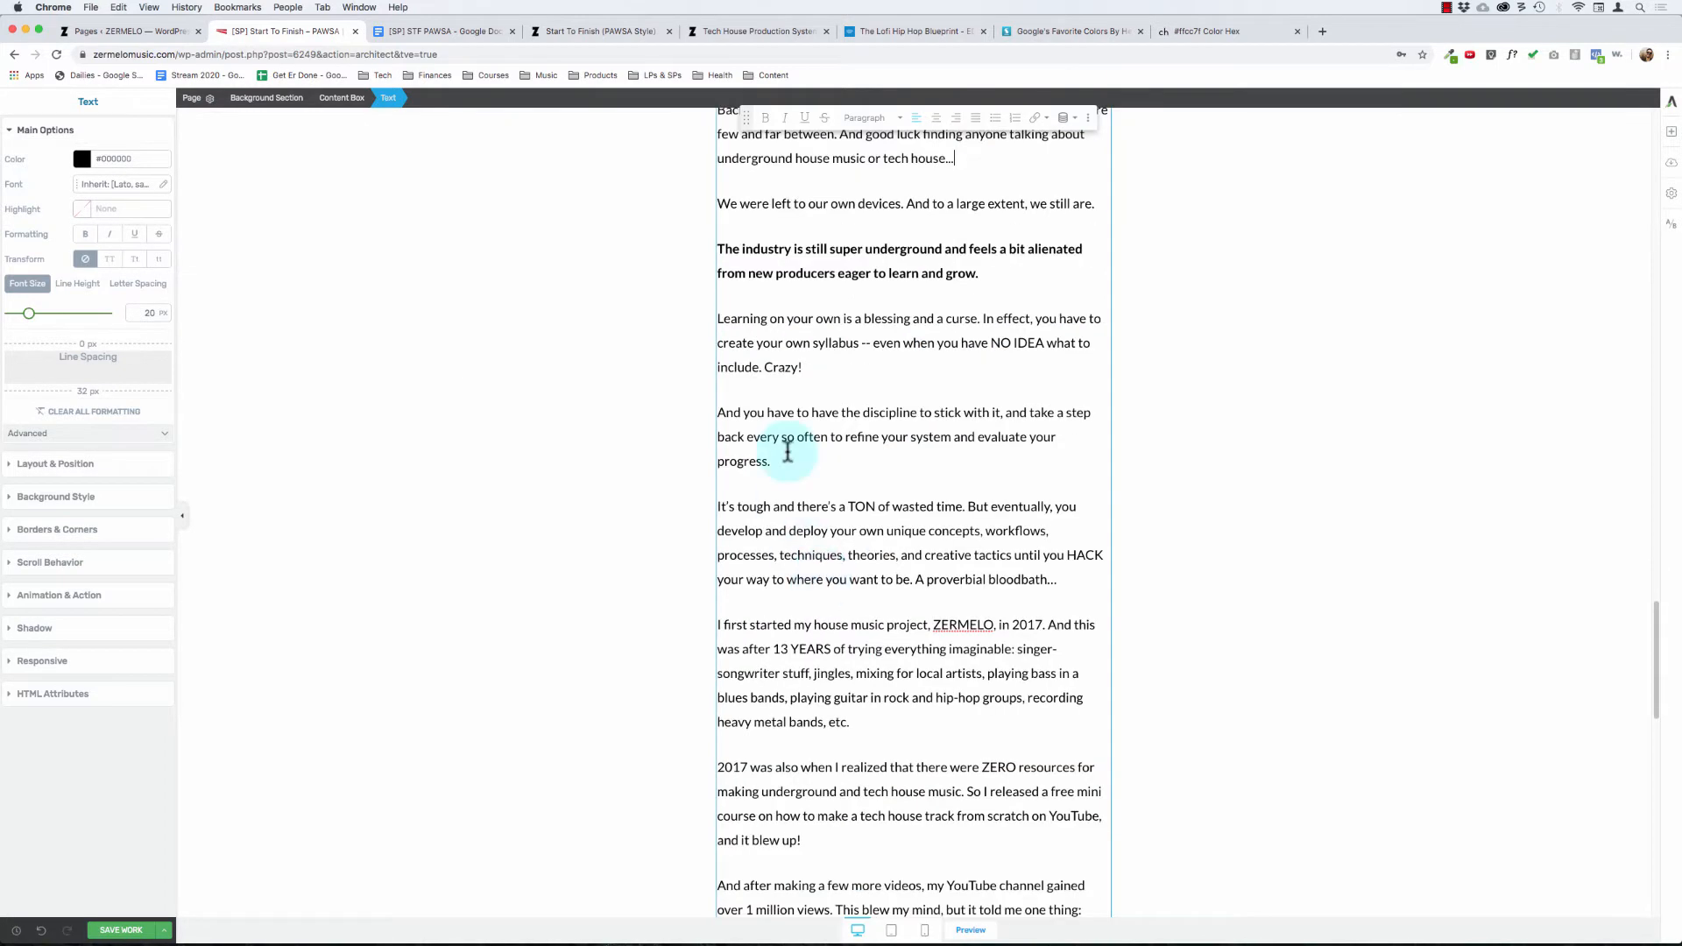
pyautogui.click(766, 413)
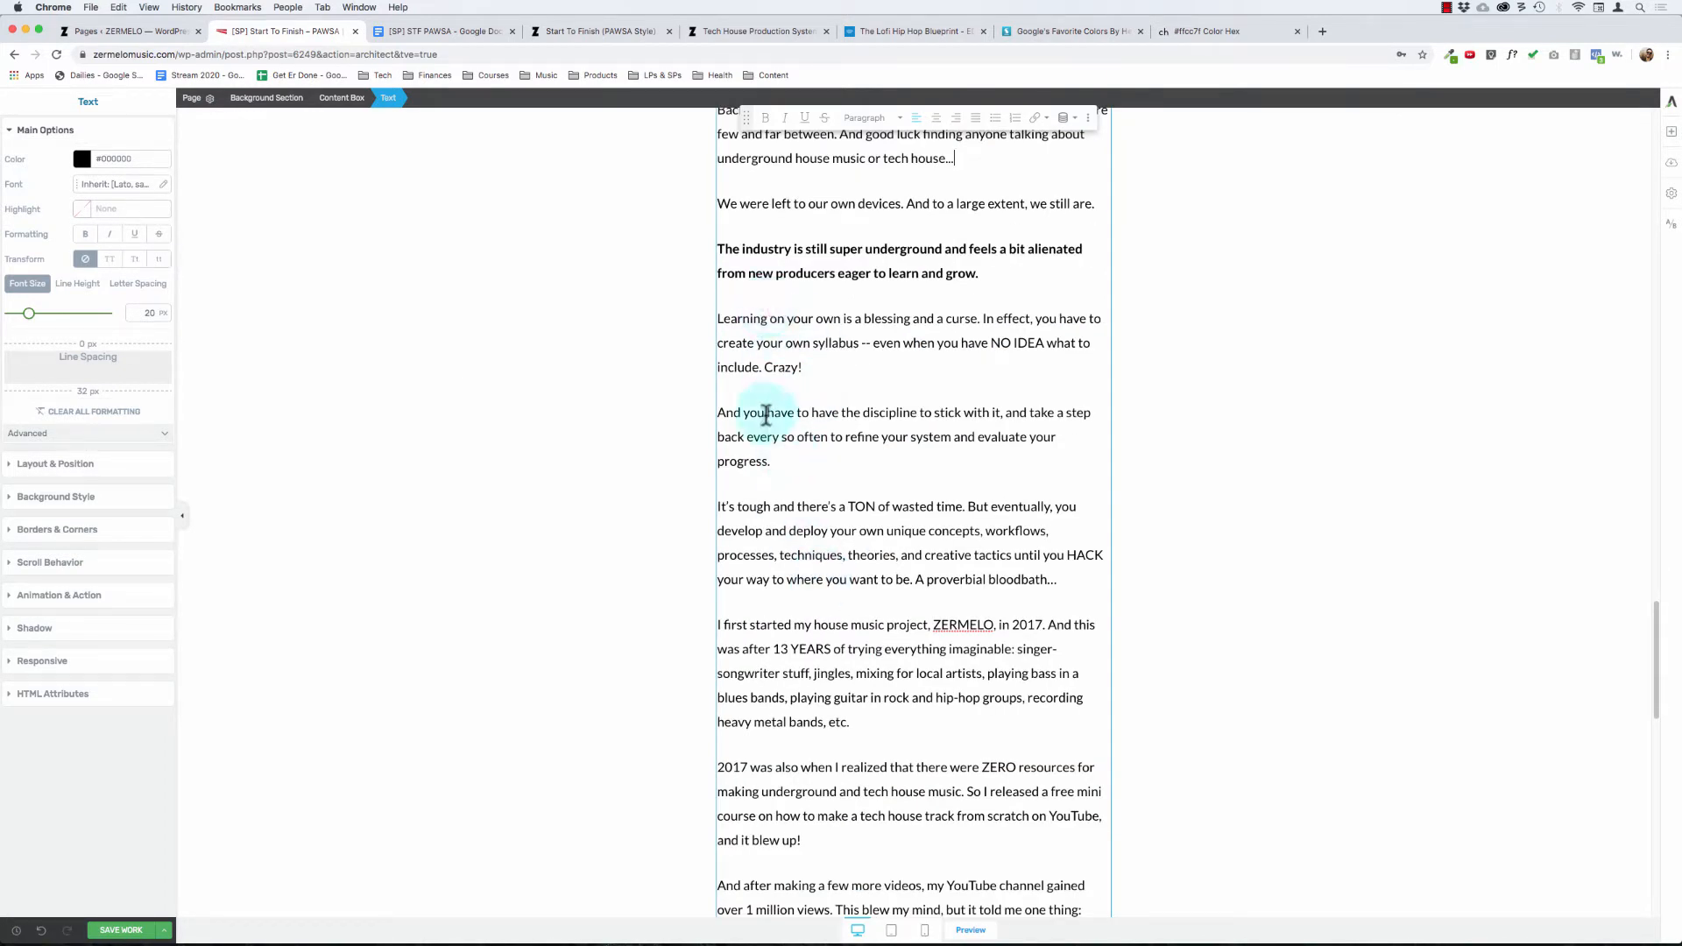
pyautogui.scroll(-1, 777, 460)
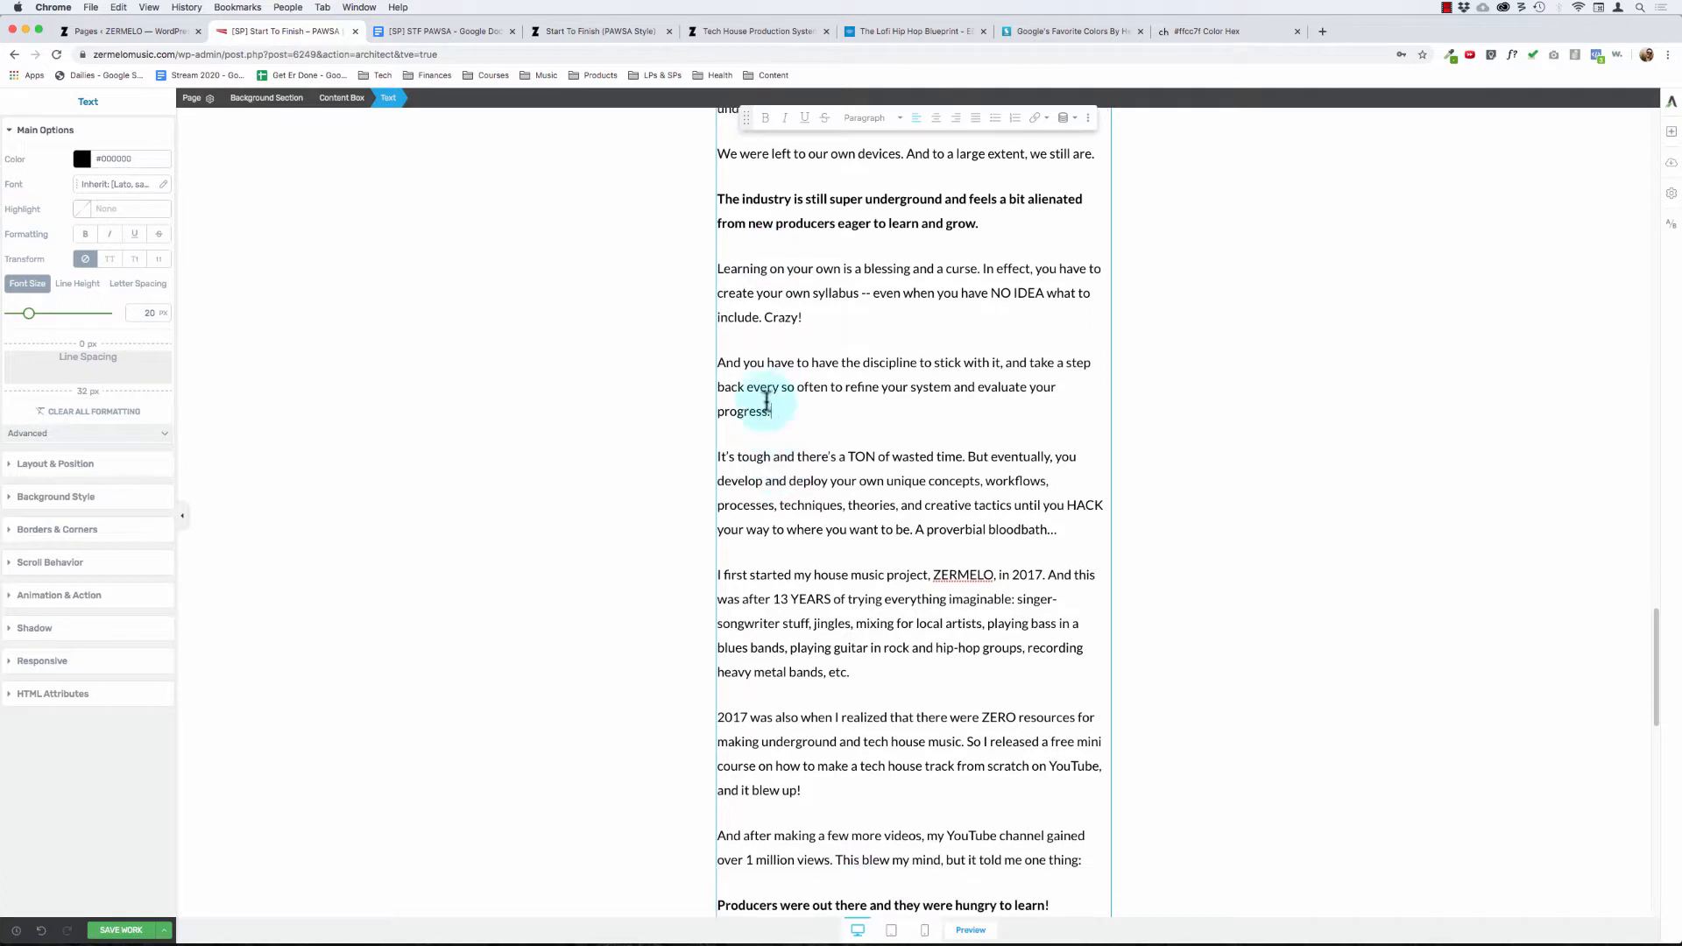
pyautogui.moveTo(746, 456); pyautogui.dragTo(879, 458)
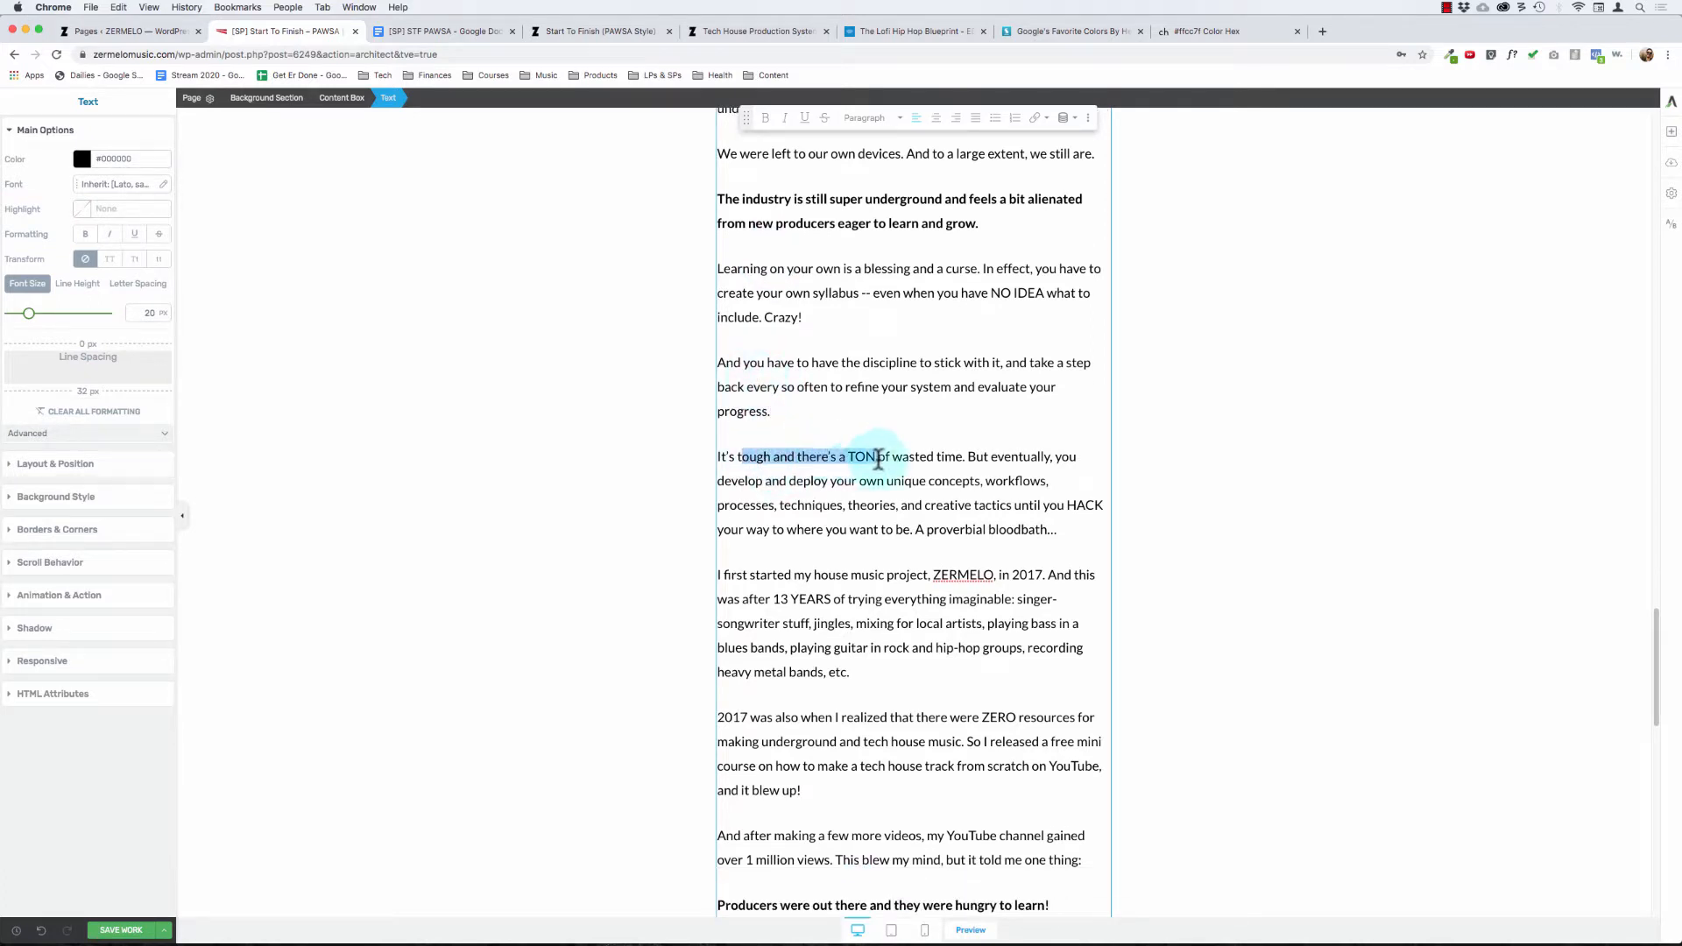
pyautogui.click(815, 474)
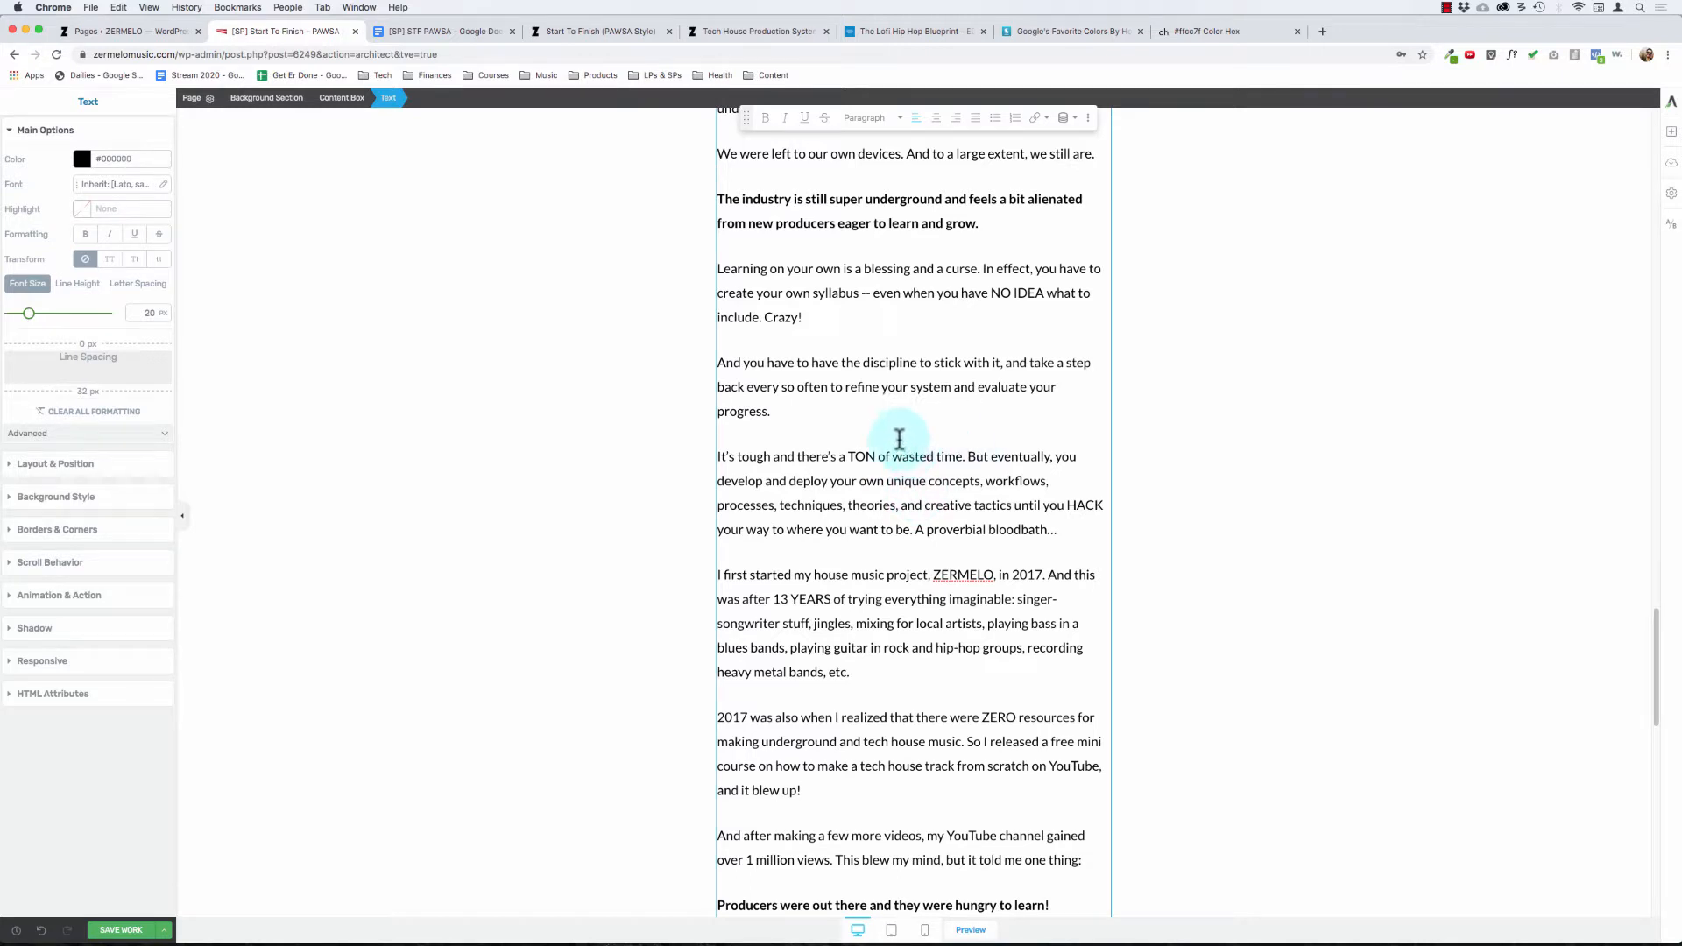
pyautogui.scroll(-3, 815, 508)
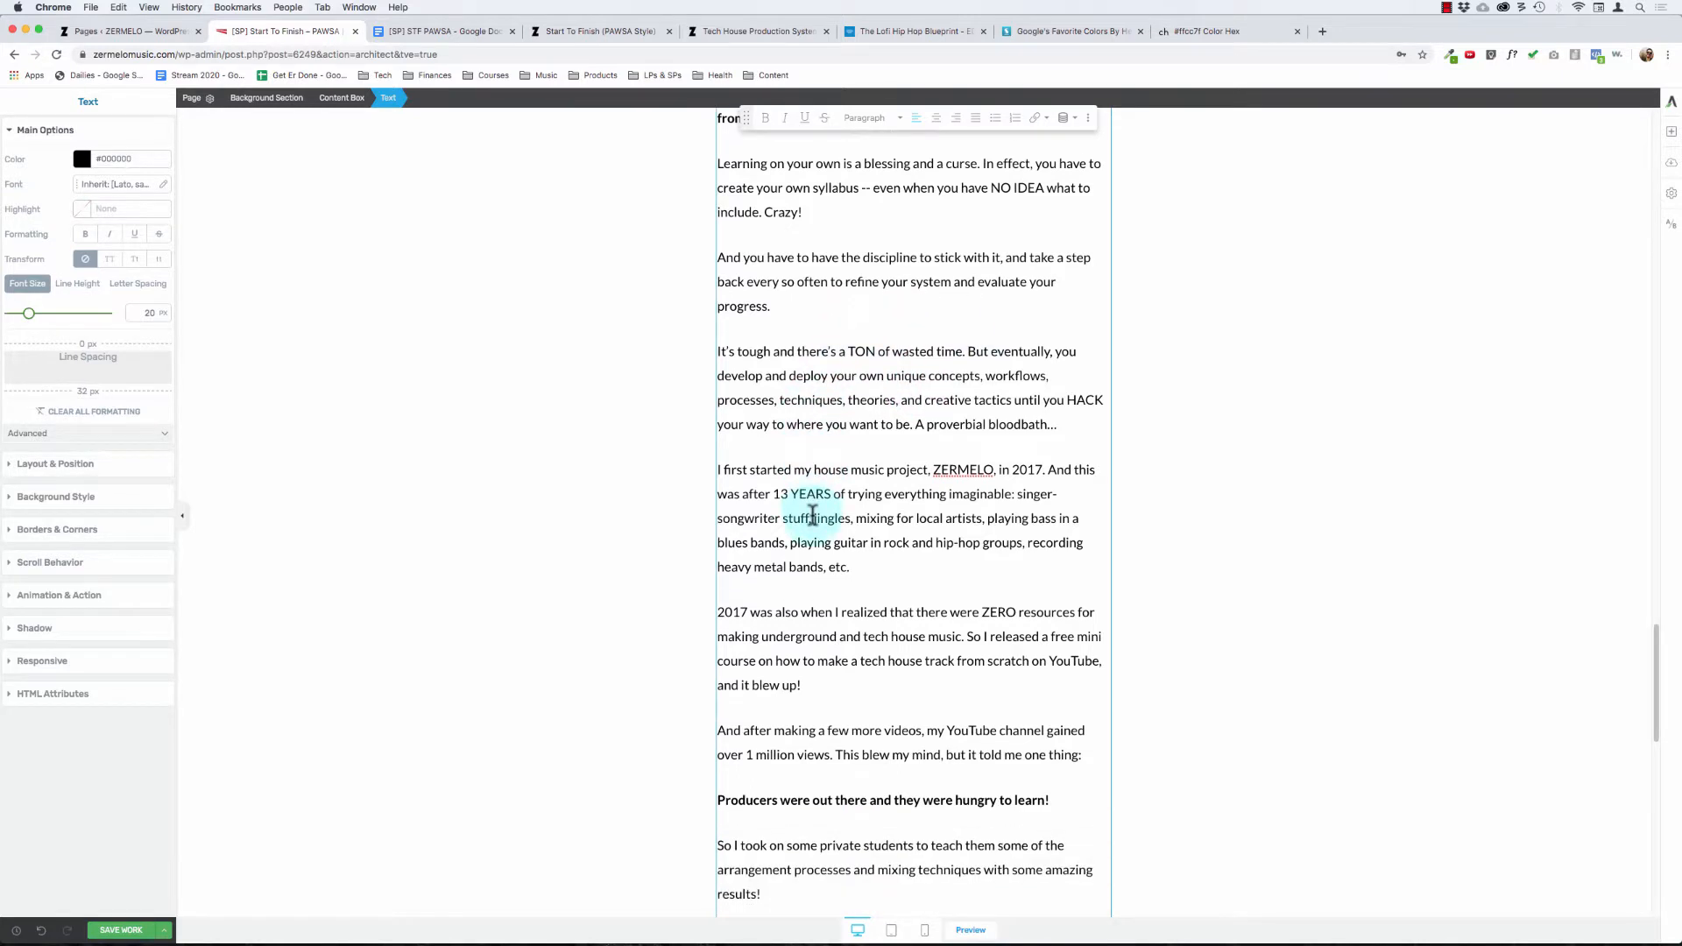
pyautogui.scroll(-2, 854, 451)
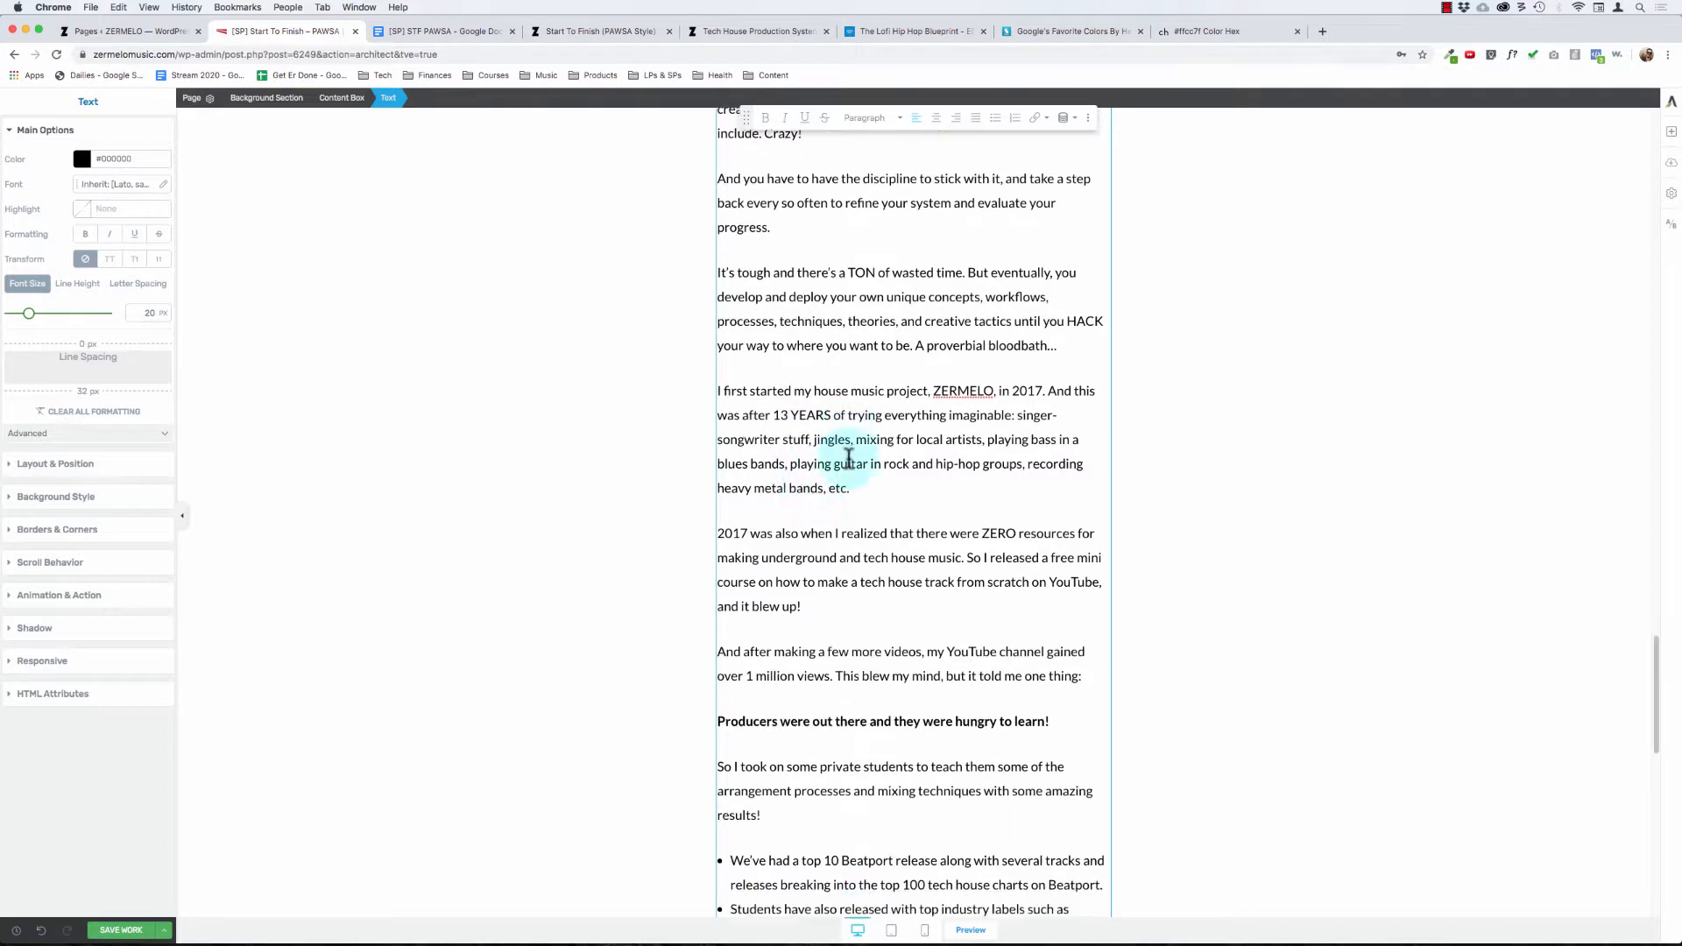
pyautogui.scroll(-2, 849, 457)
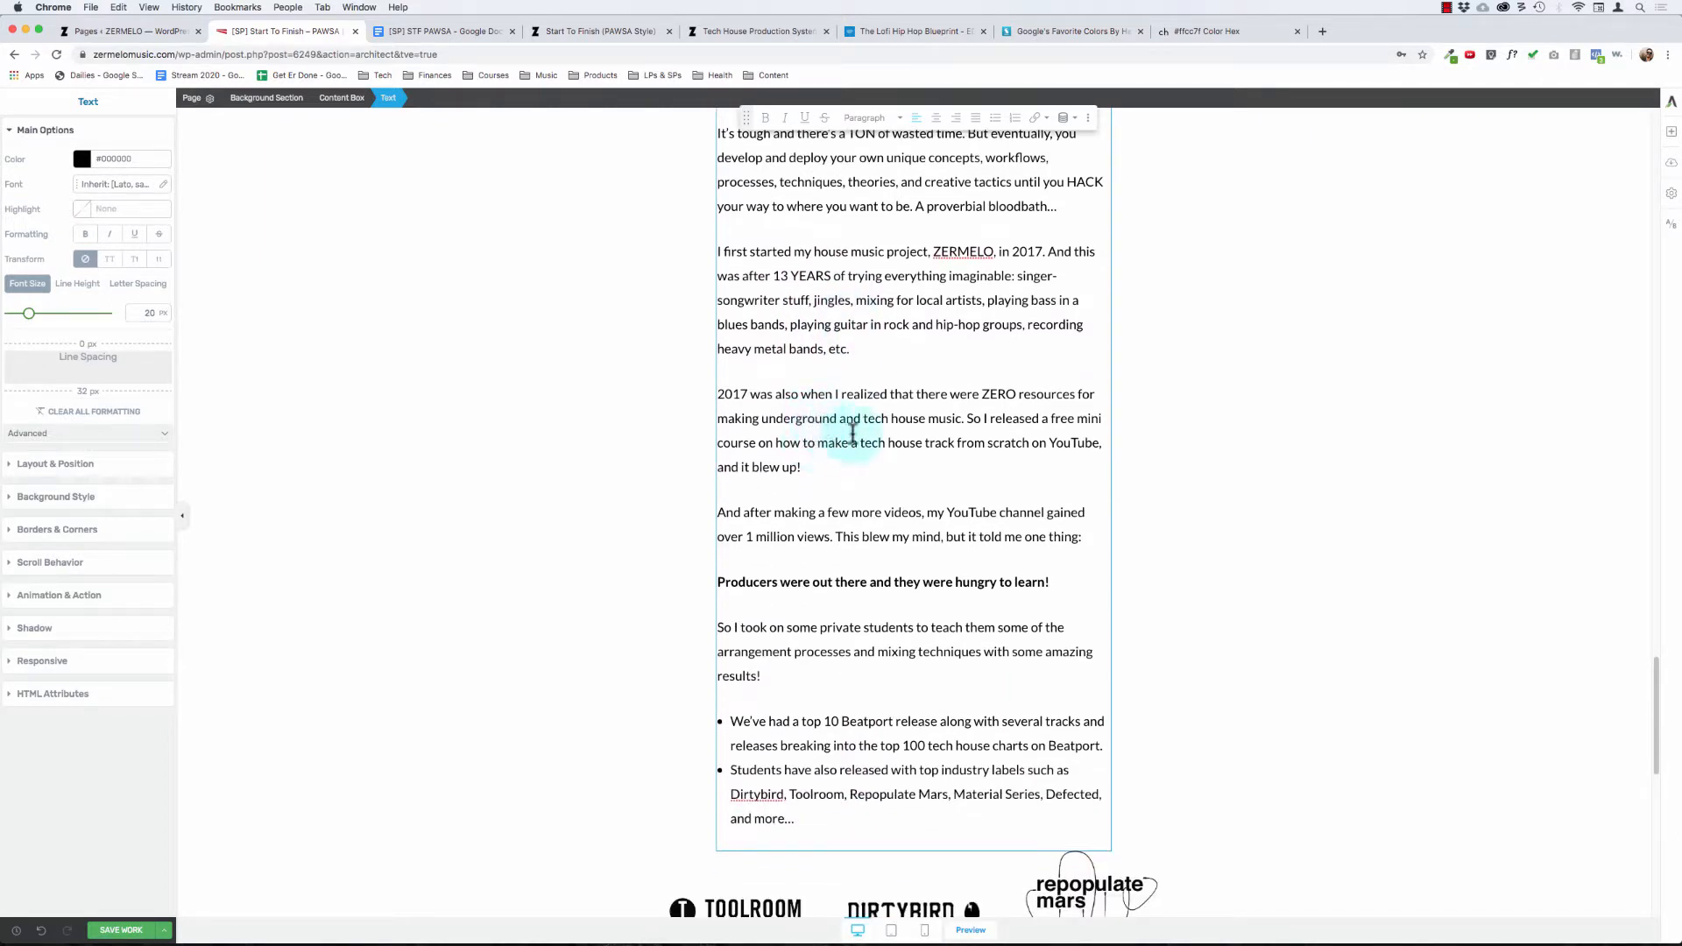
pyautogui.scroll(-1, 793, 466)
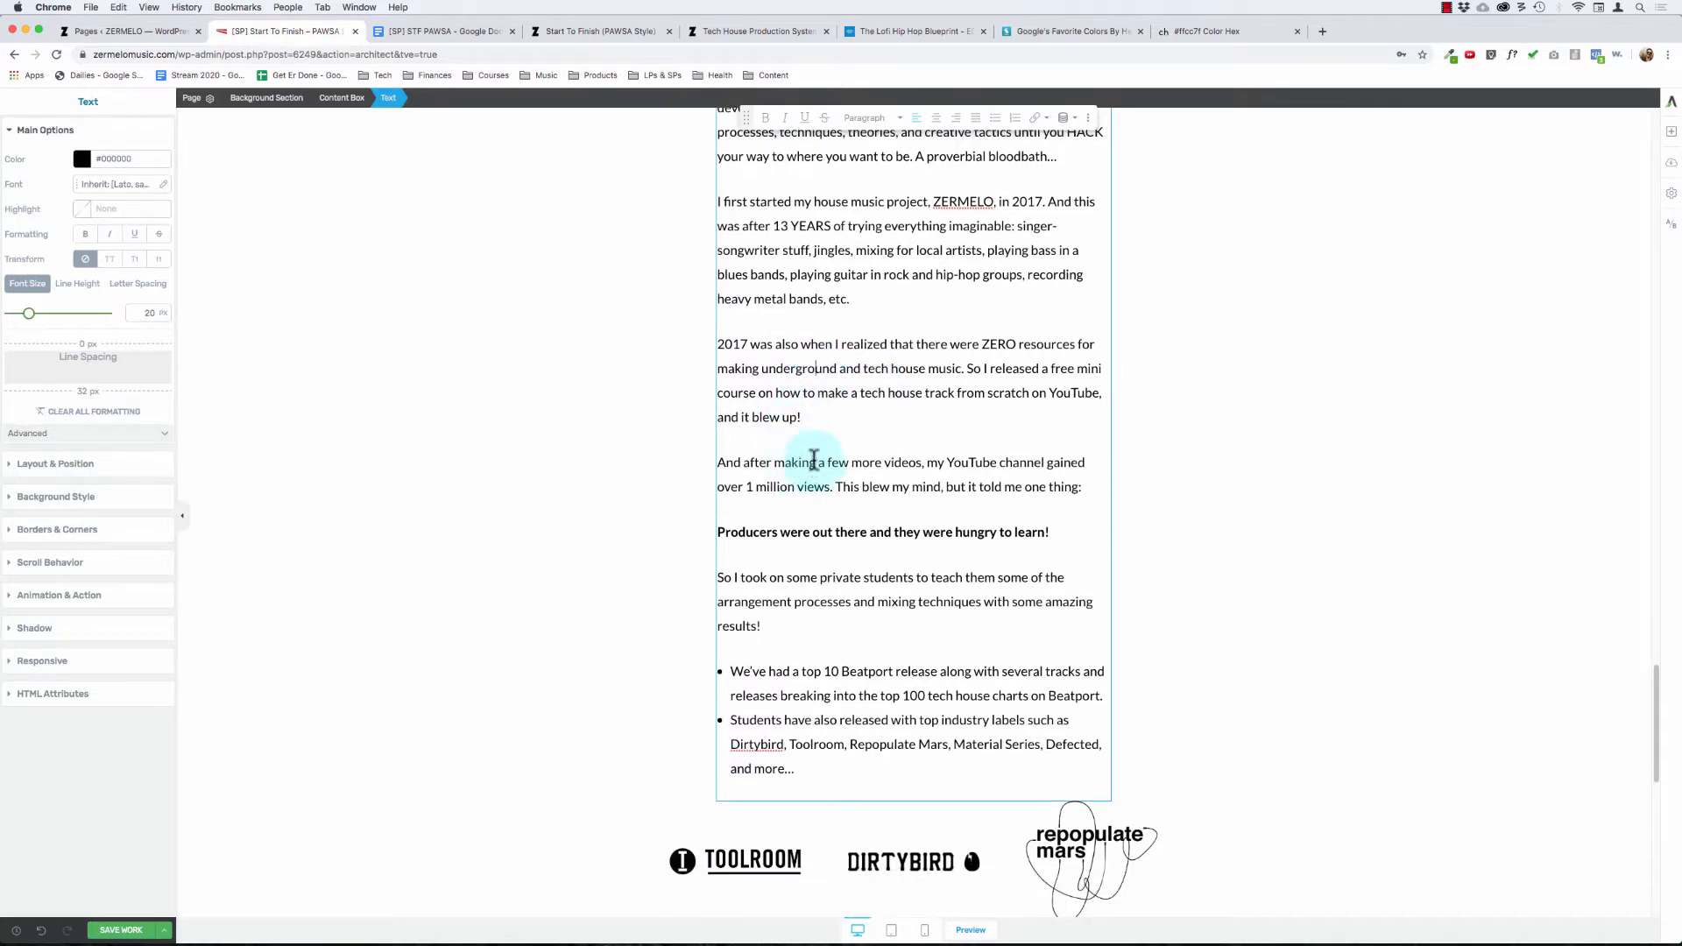
pyautogui.scroll(-3, 812, 451)
# Step: Insert "house" before "music production" in the opening sentence under "Here's How I Can Help..."
pyautogui.scroll(15, 811, 448)
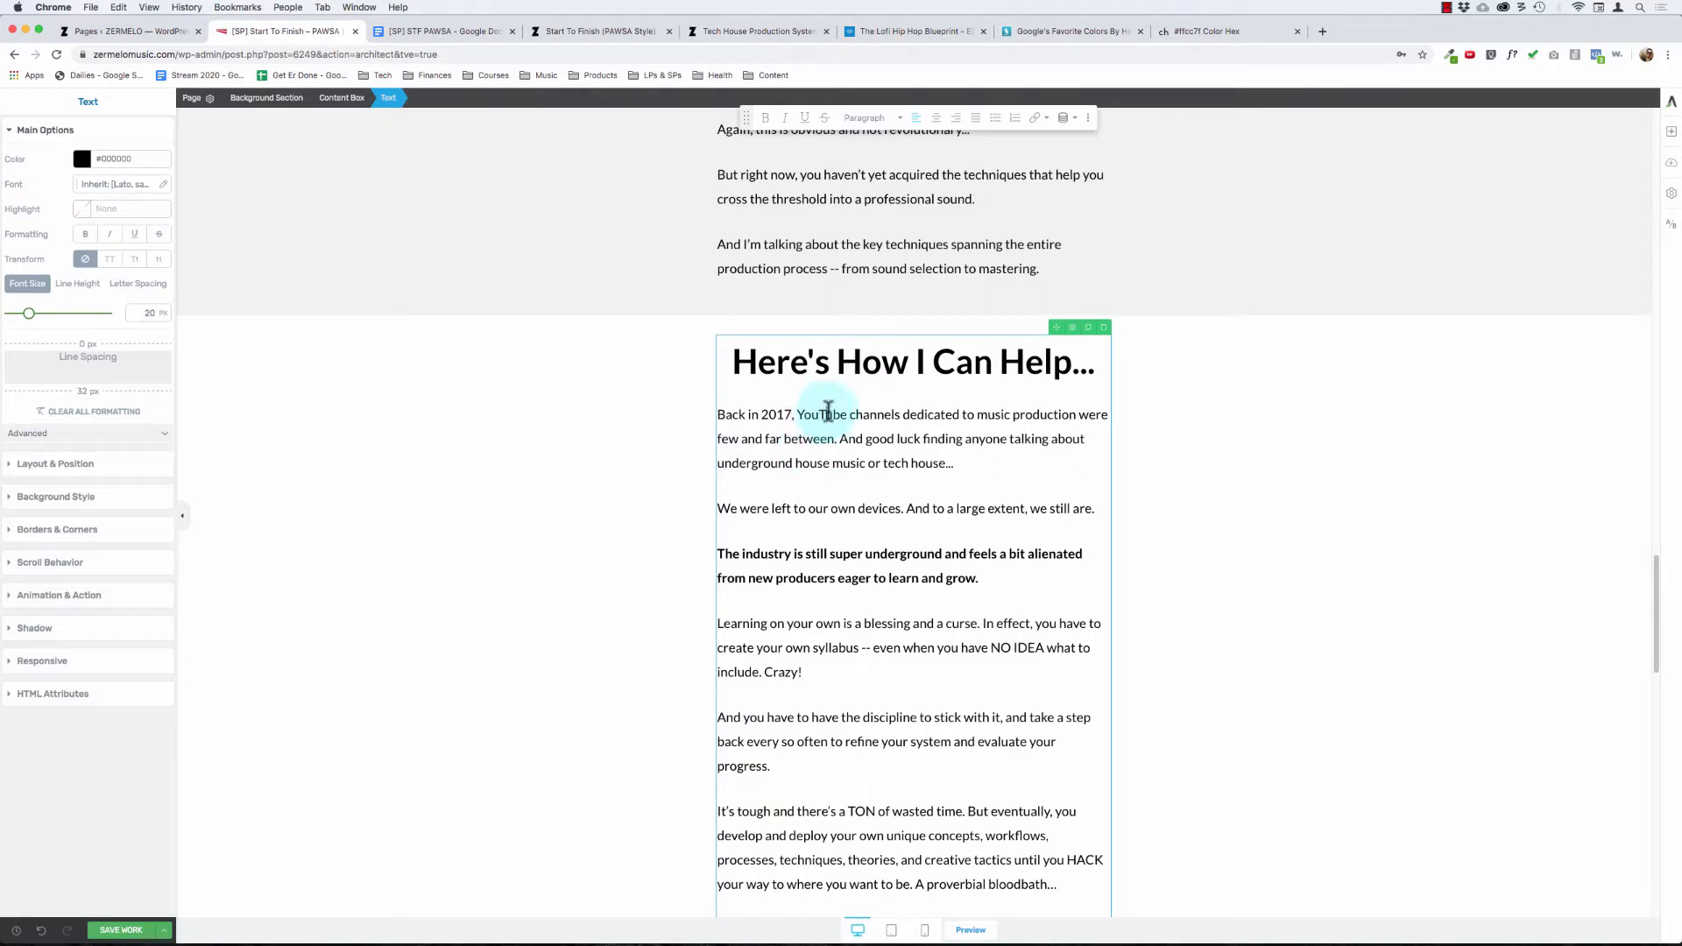
pyautogui.moveTo(829, 411); pyautogui.dragTo(907, 426)
pyautogui.click(908, 427)
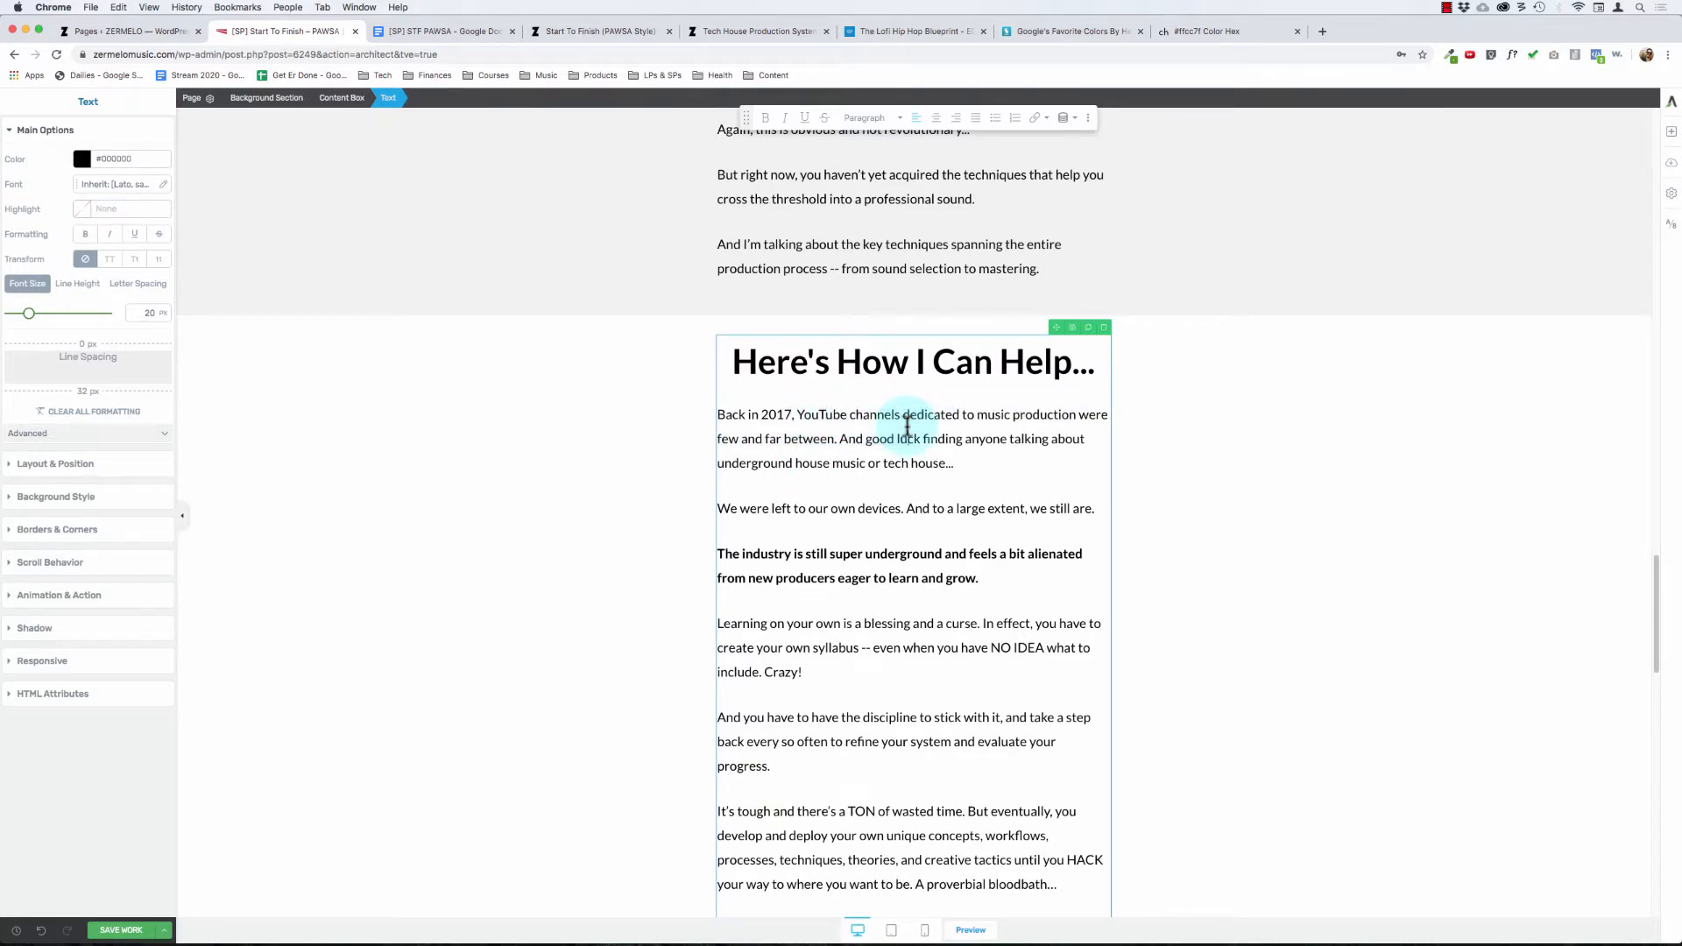
pyautogui.click(975, 419)
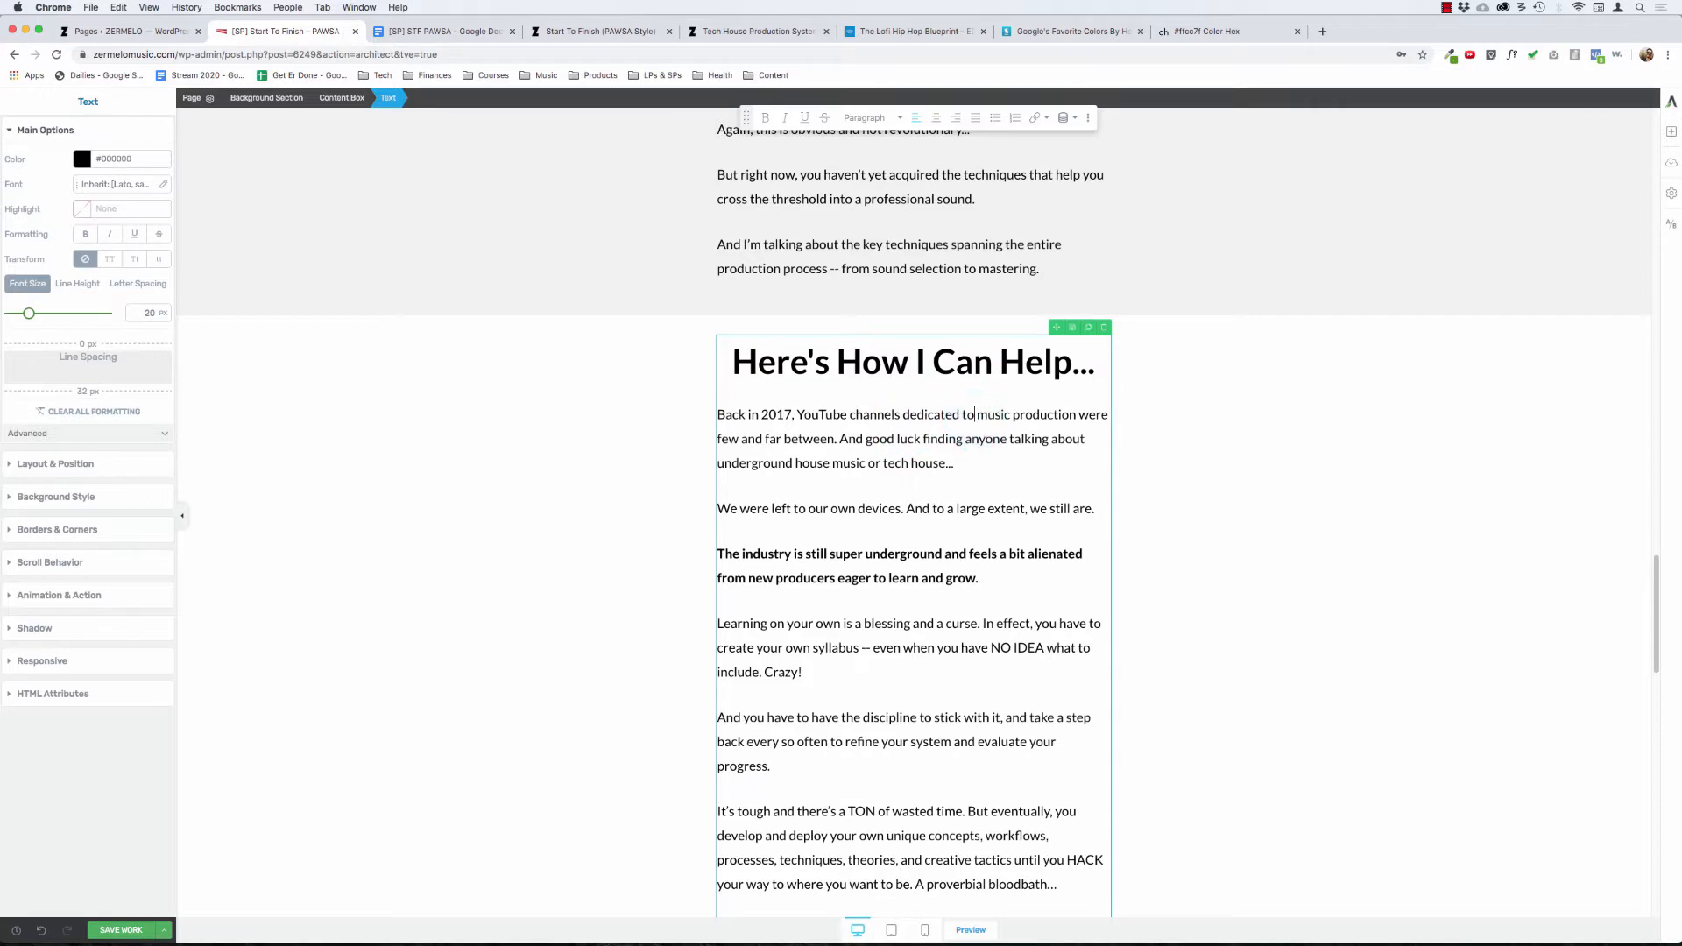
pyautogui.write('house')
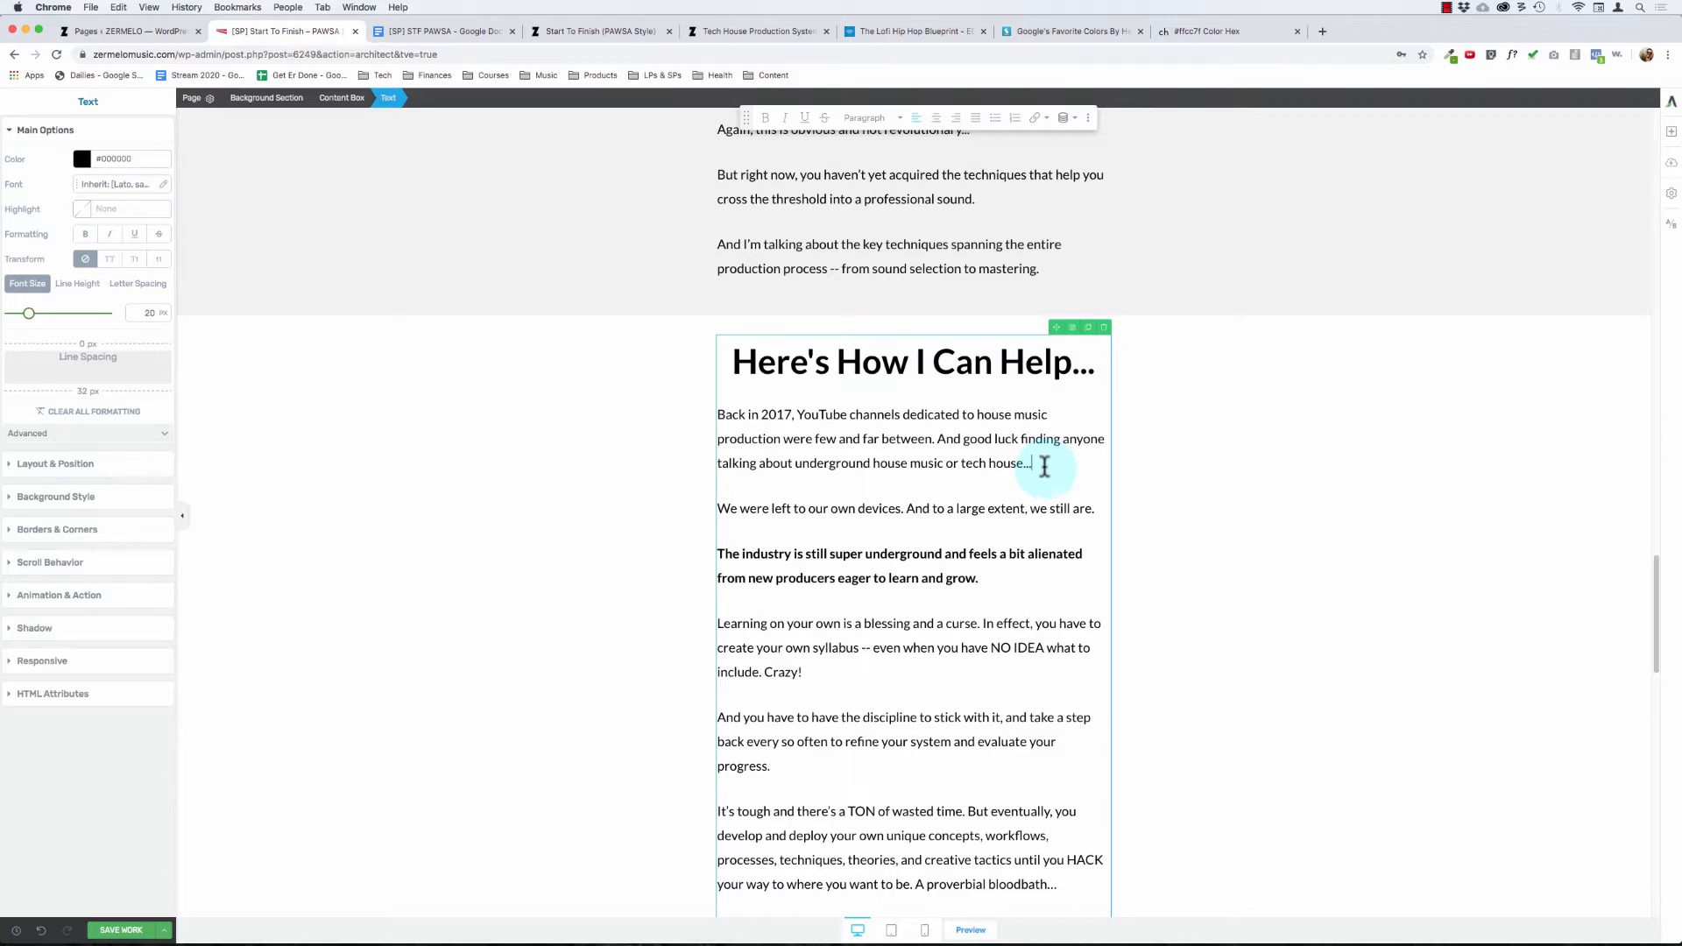
pyautogui.scroll(-4, 920, 495)
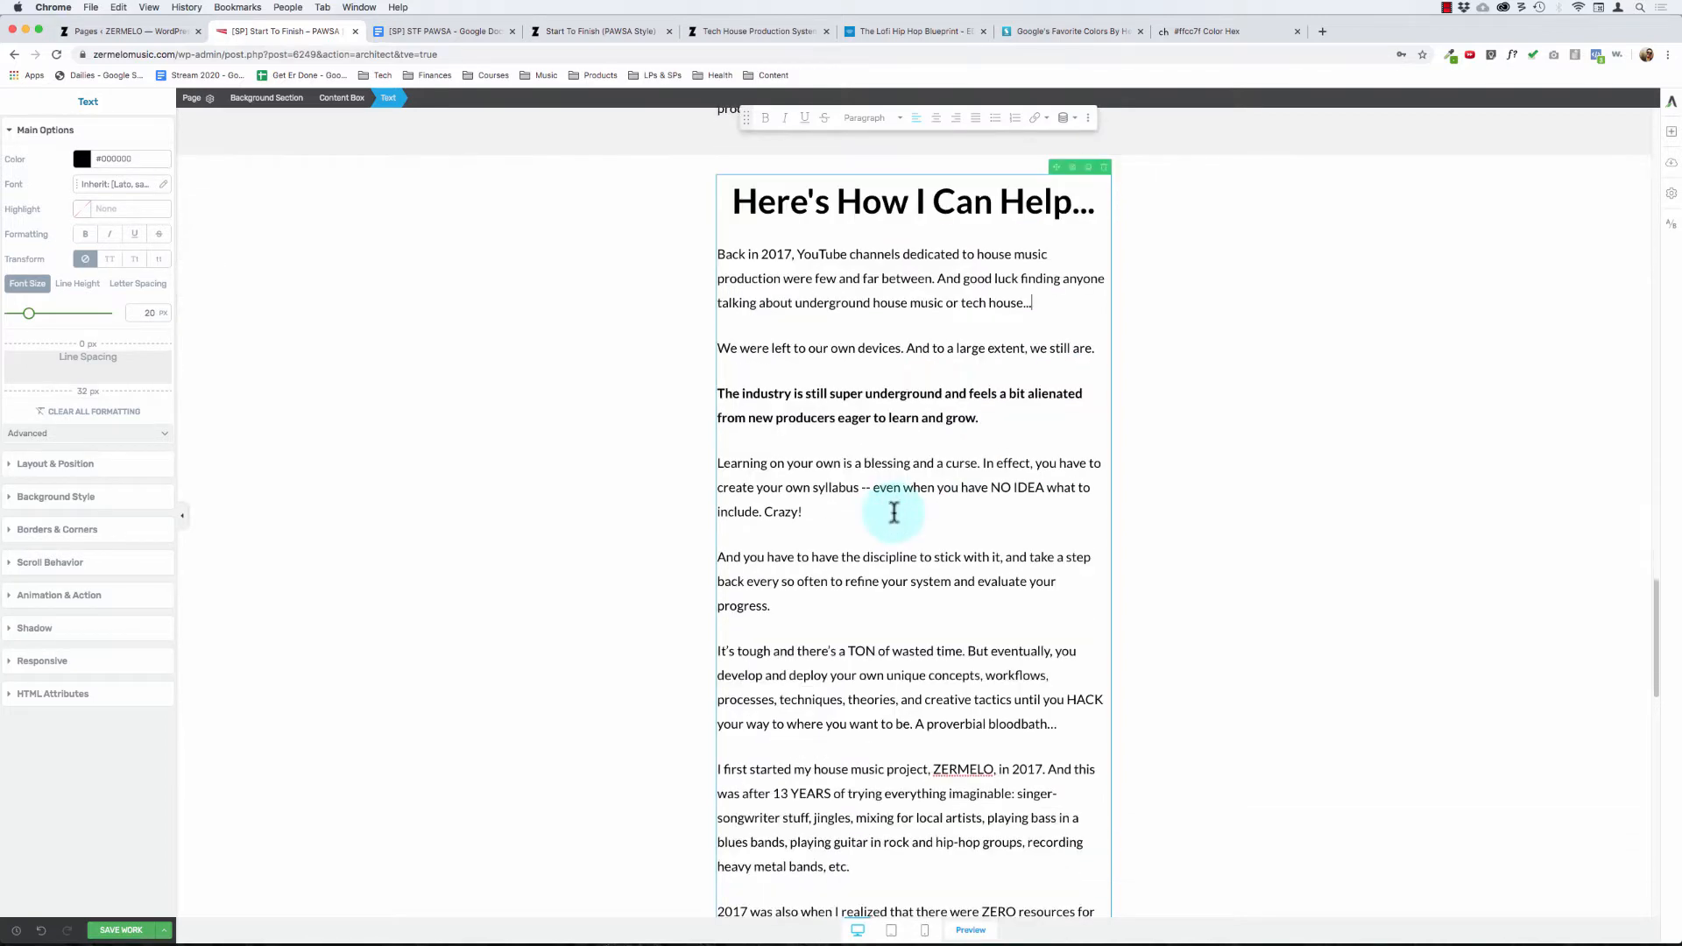
# Step: Apply the Paragraph style to the "(1) Finish tracks & (2) Sound Professional" line above "And here it is..."
pyautogui.scroll(-20, 894, 513)
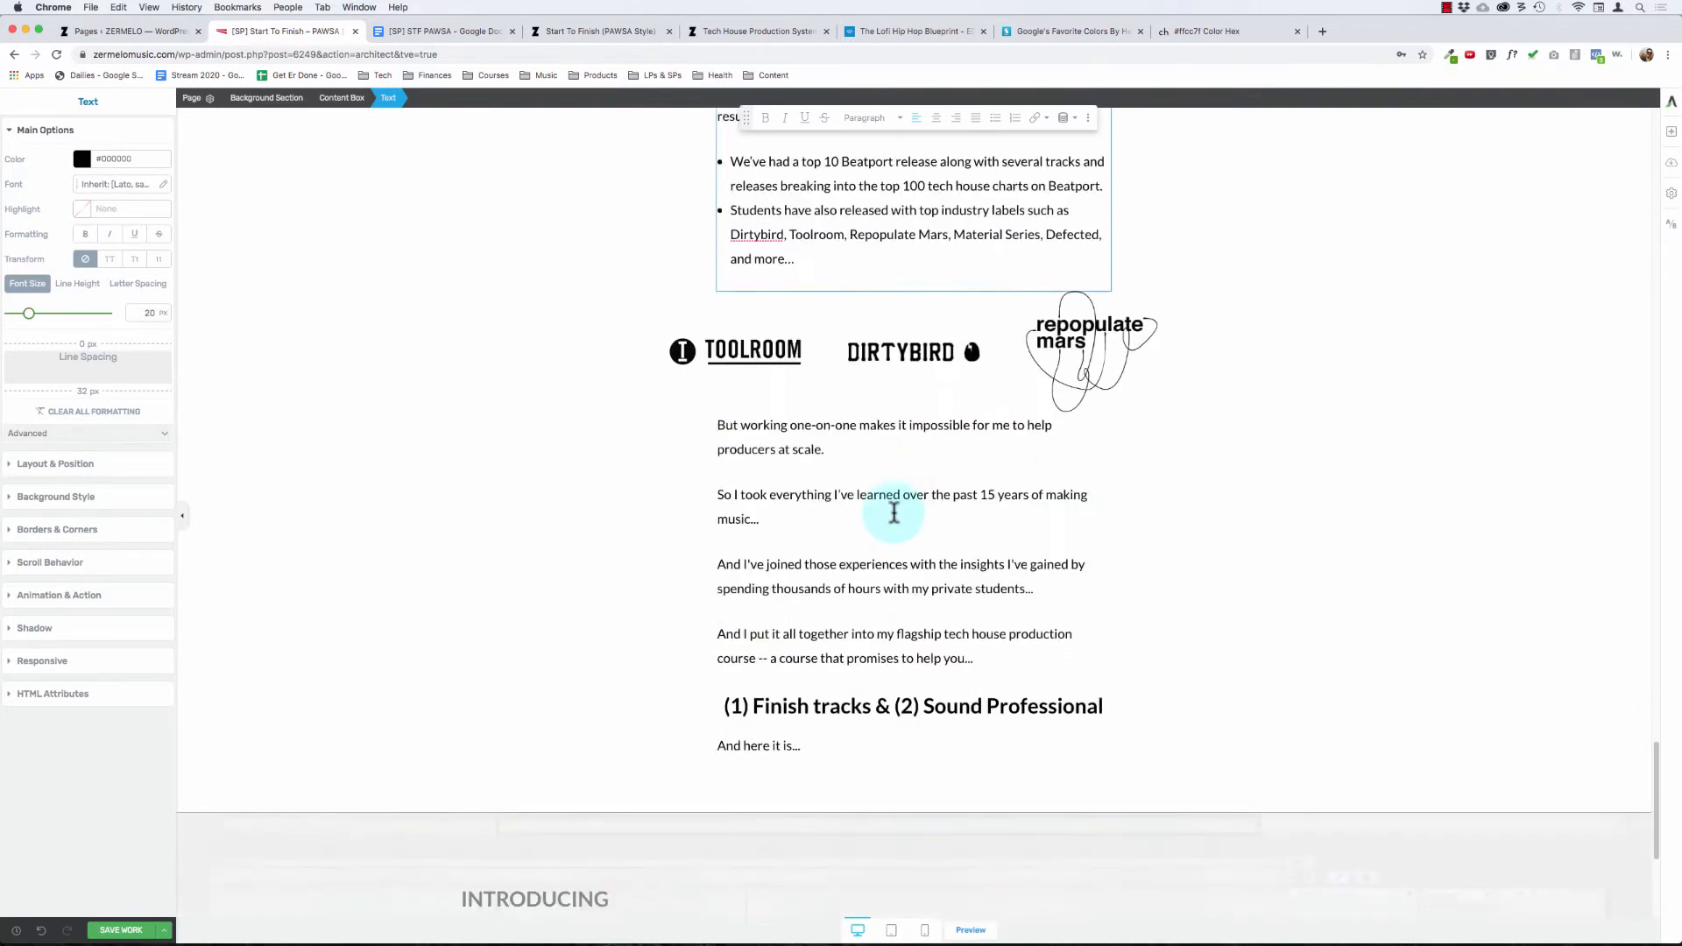
pyautogui.scroll(-2, 894, 513)
pyautogui.click(804, 339)
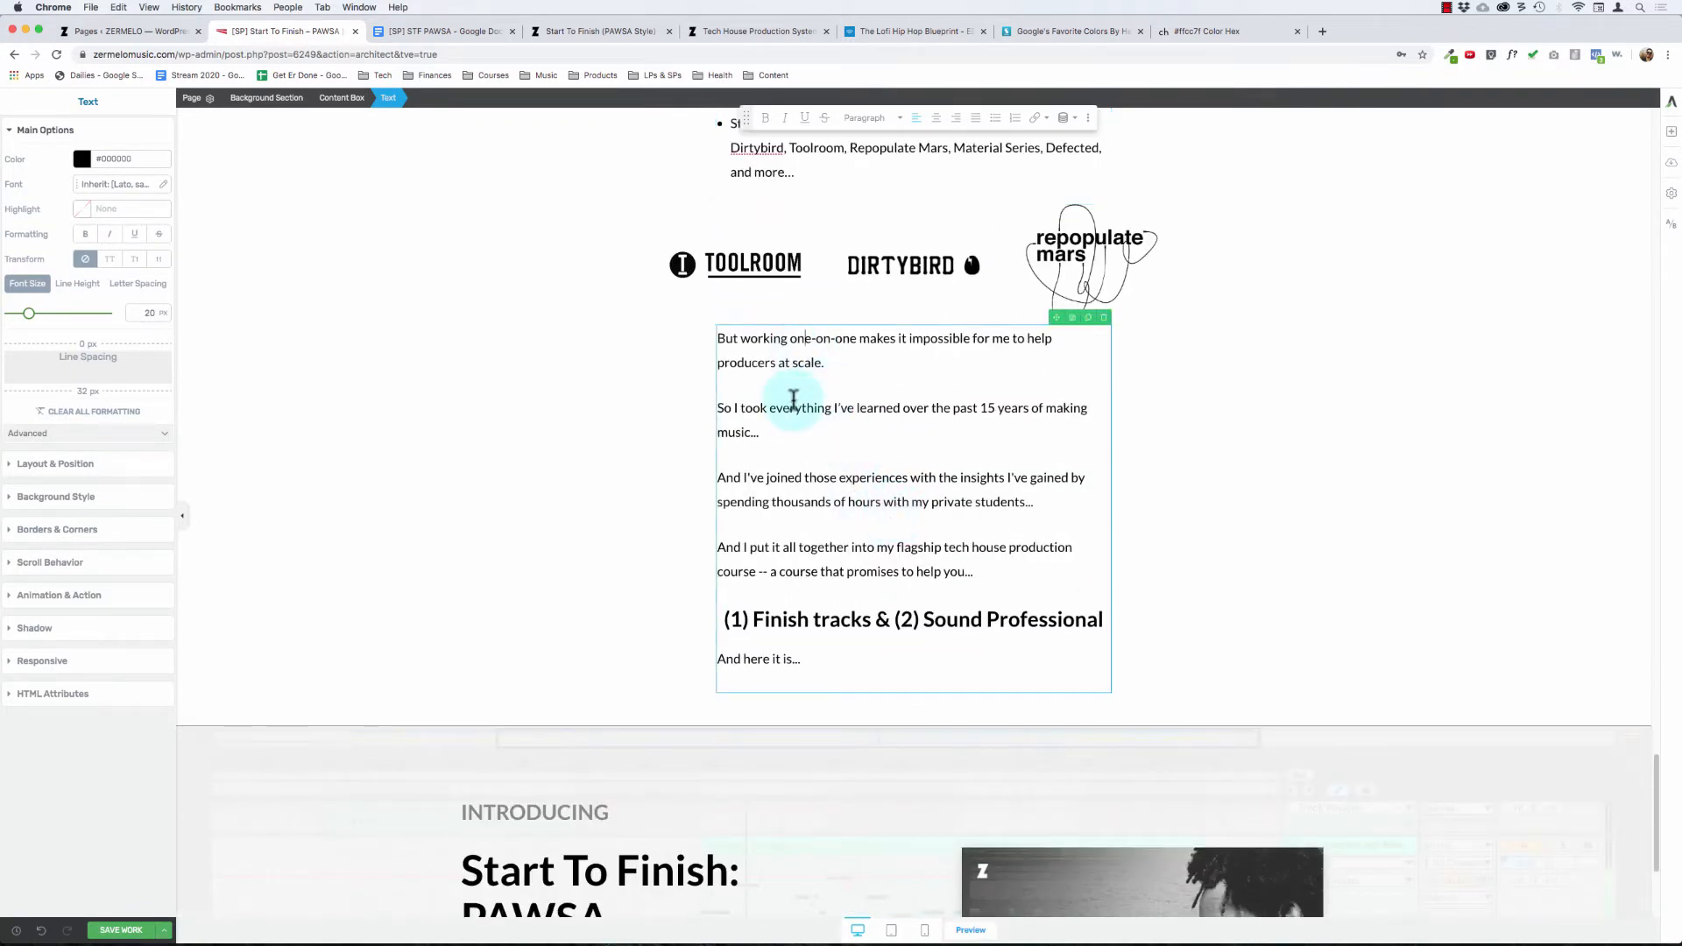
pyautogui.click(798, 622)
pyautogui.scroll(-3, 798, 620)
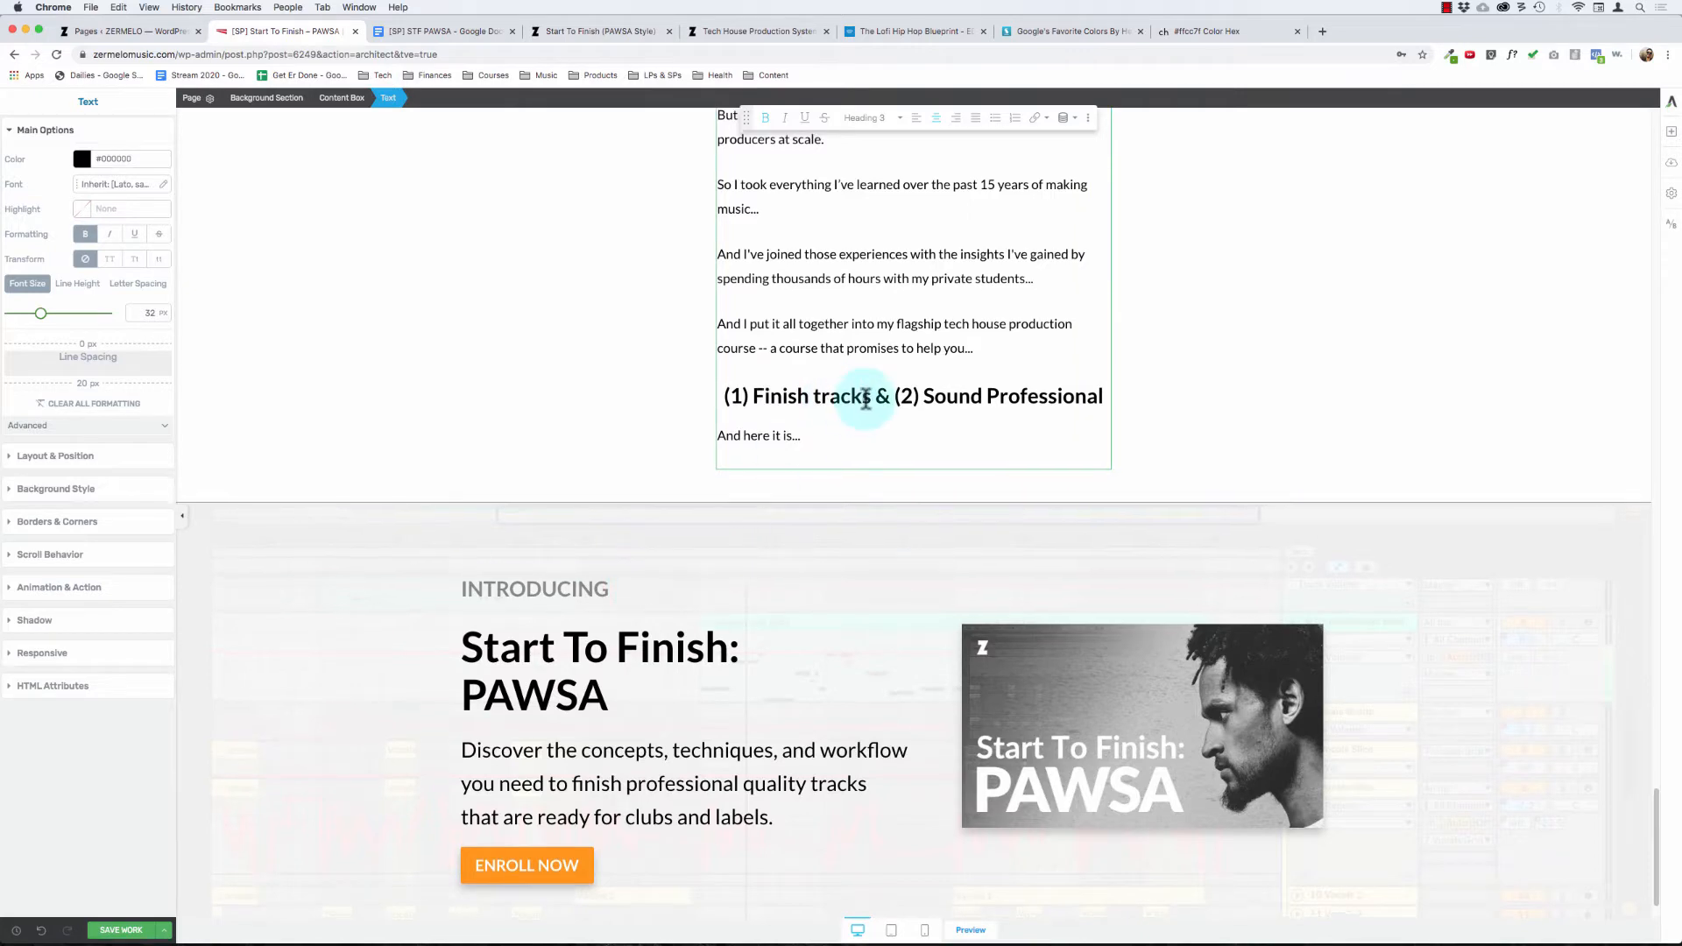
pyautogui.scroll(3, 842, 491)
pyautogui.press('shift+super+Right')
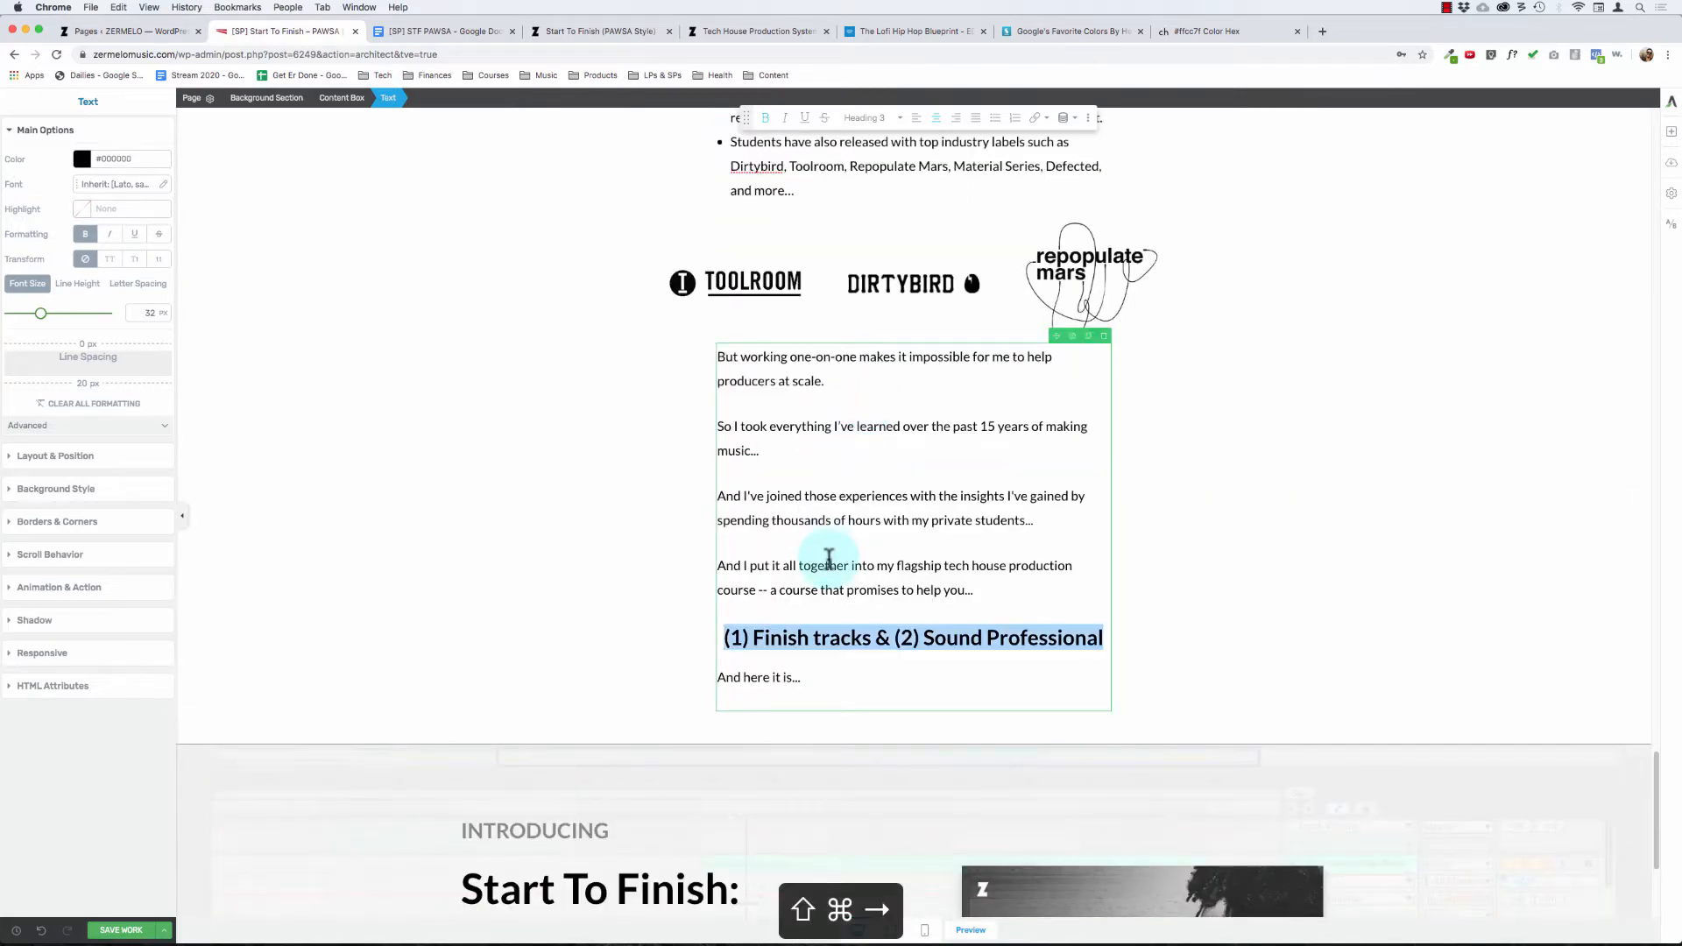
pyautogui.click(870, 120)
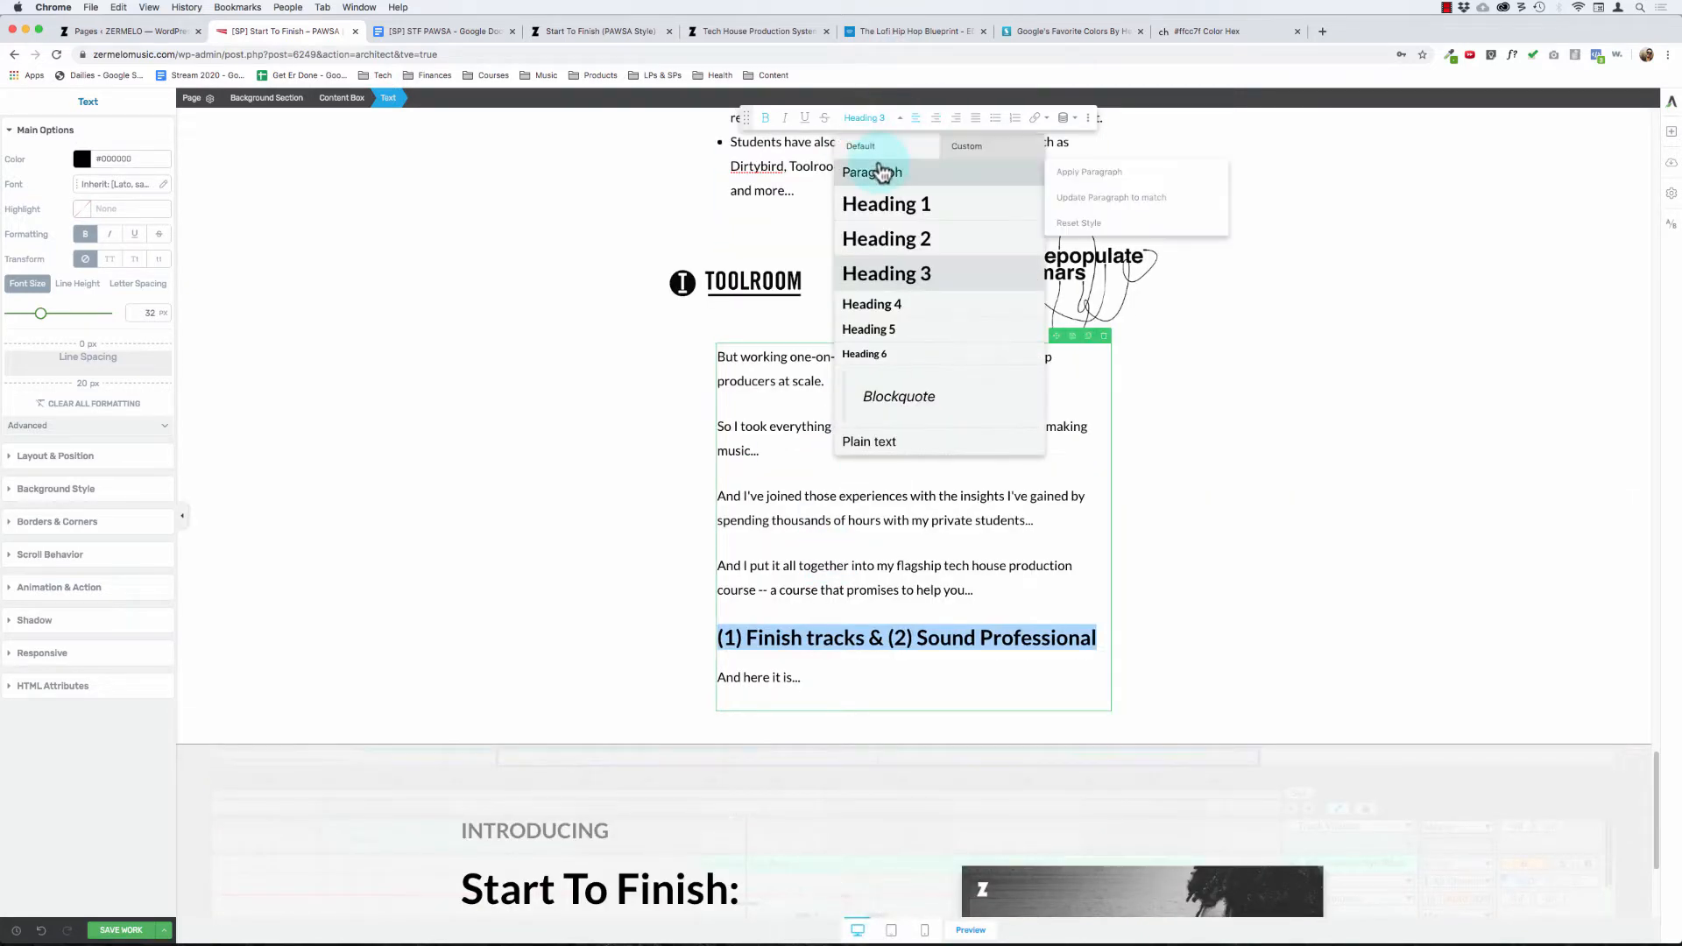
pyautogui.click(876, 171)
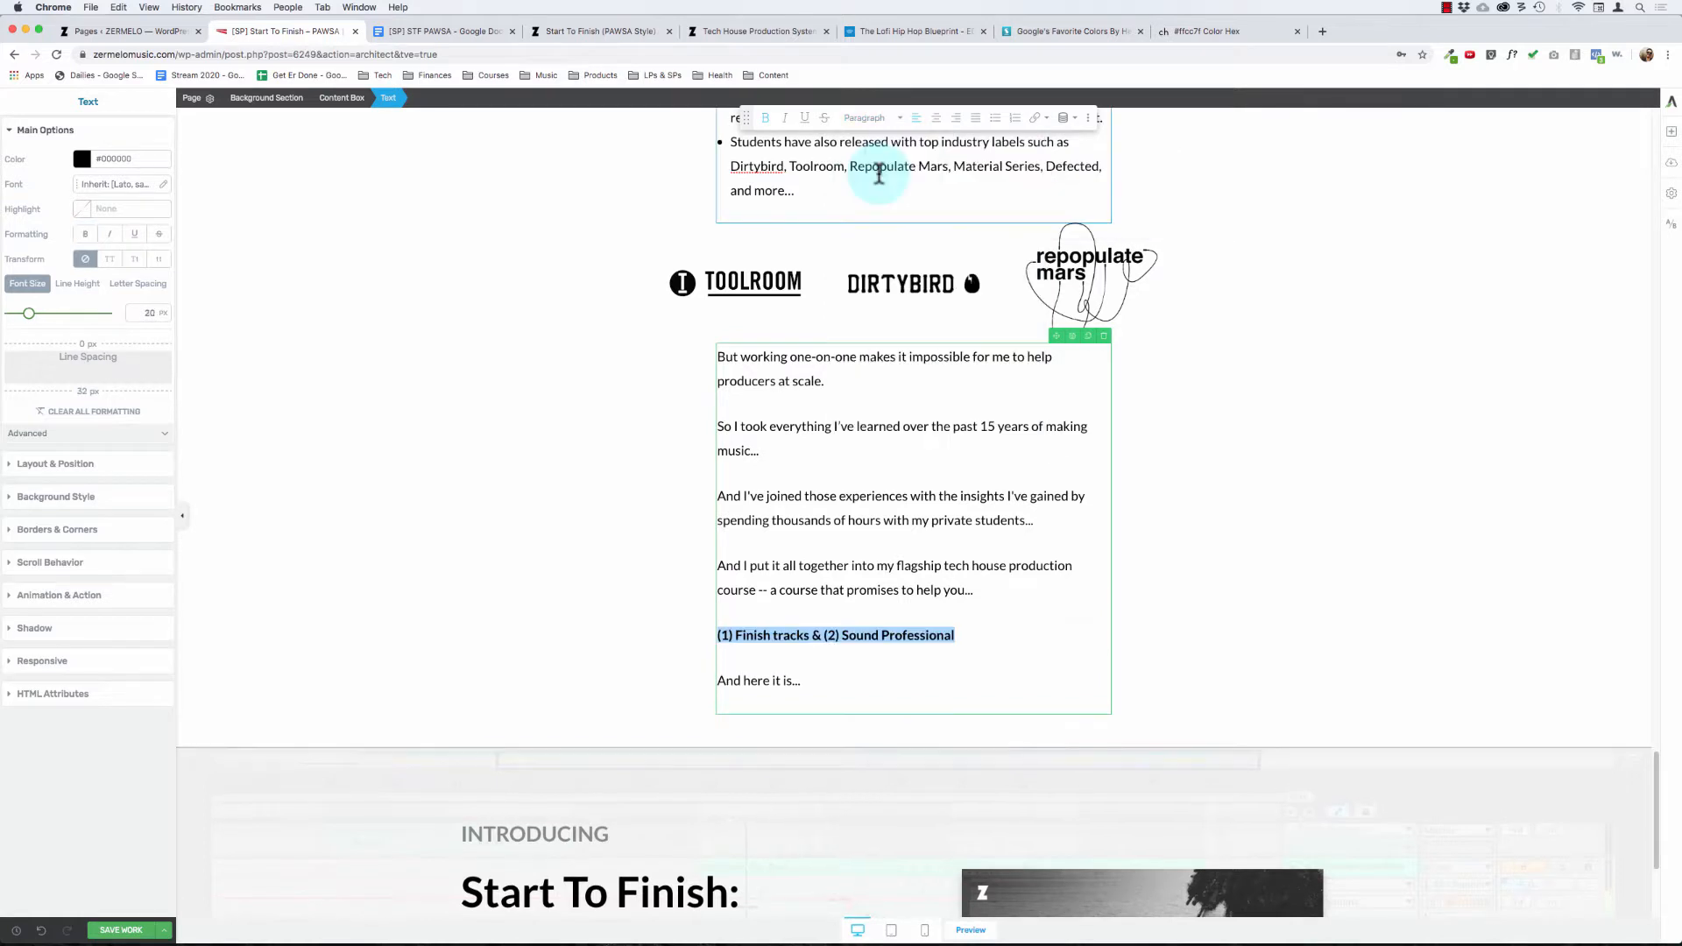
pyautogui.click(657, 516)
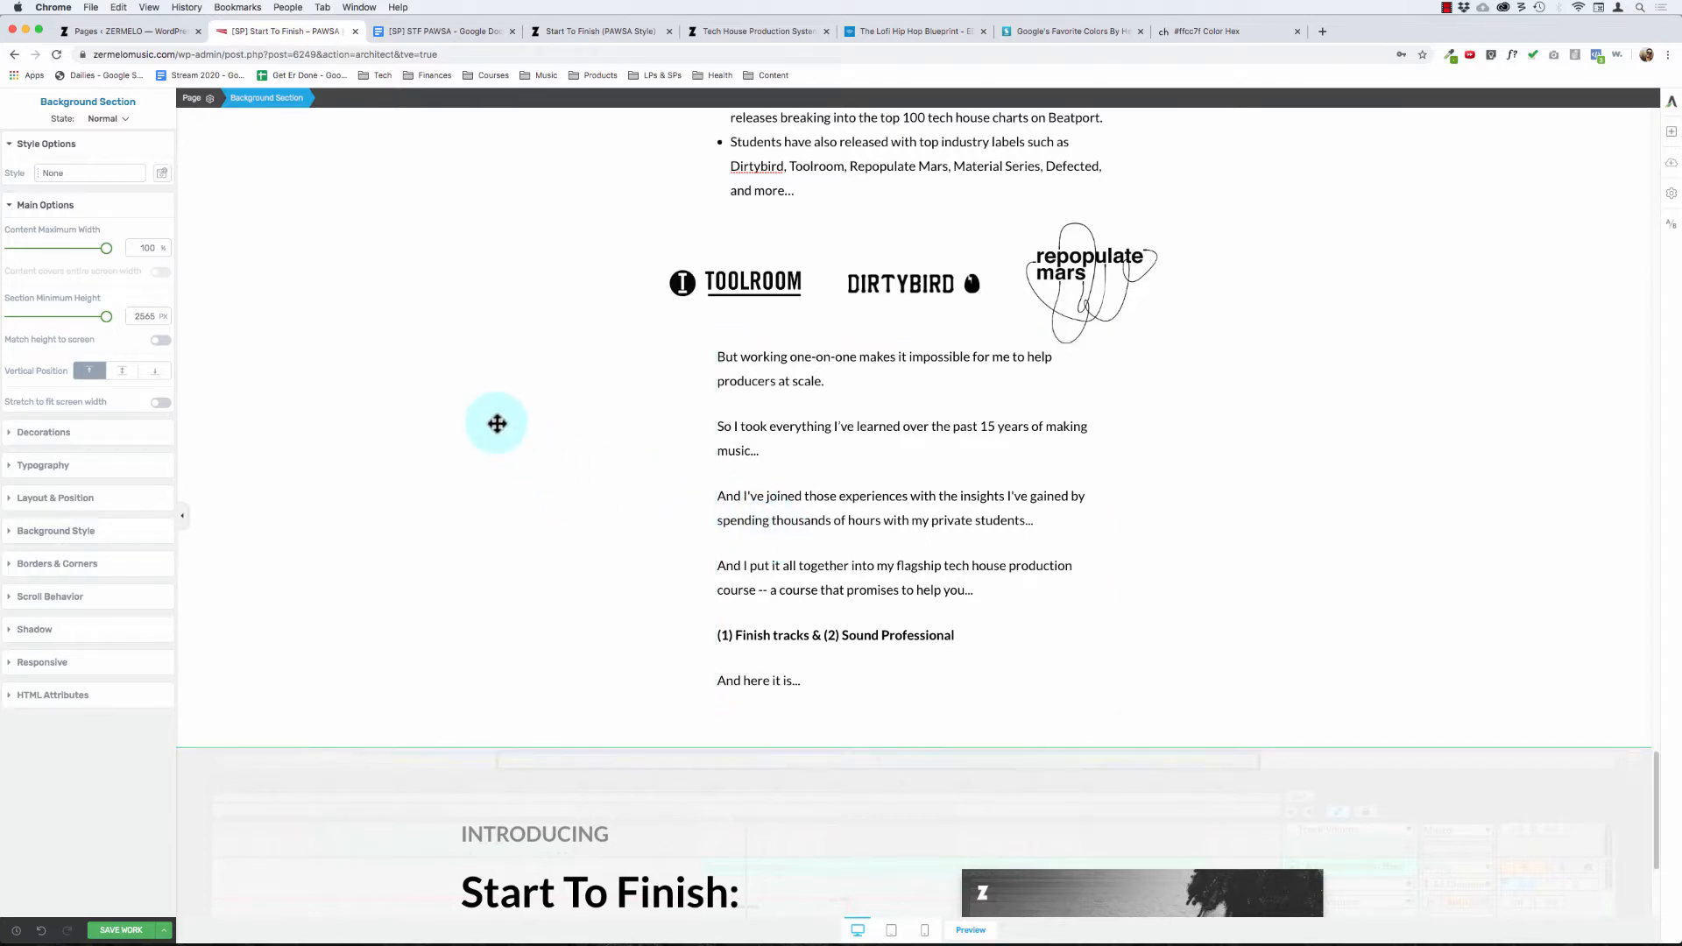
# Step: Save the sales page and look back over the "Here's How I Can Help..." copy down to the PAWSA introduction
pyautogui.click(809, 574)
pyautogui.click(827, 377)
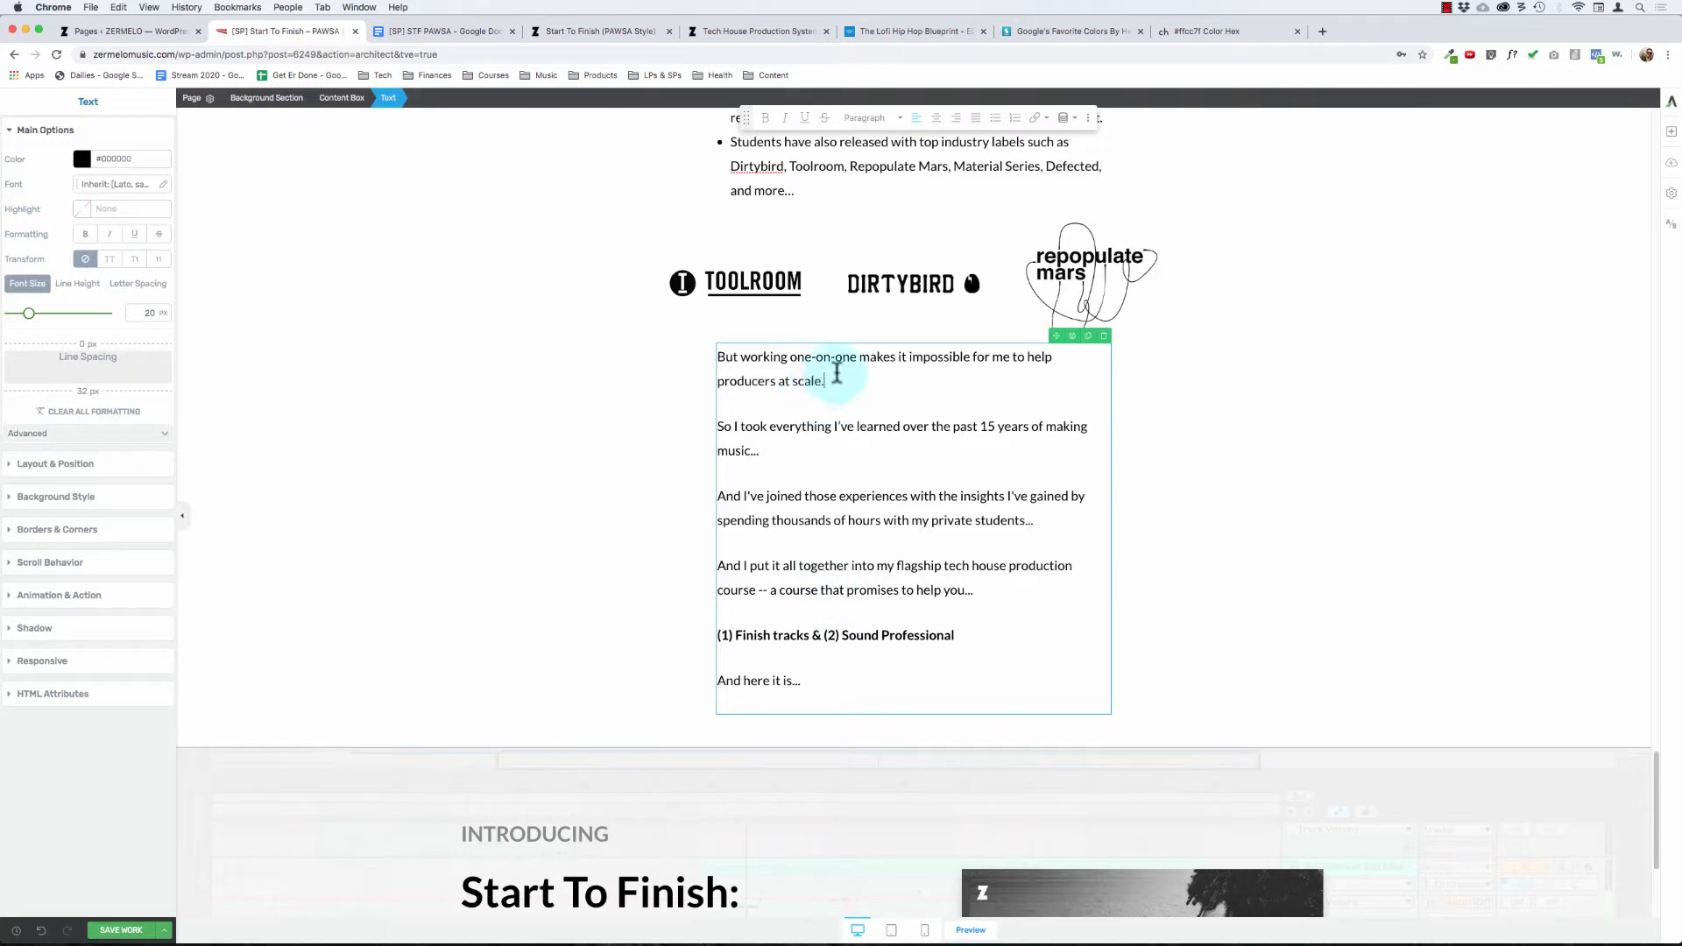
pyautogui.click(539, 371)
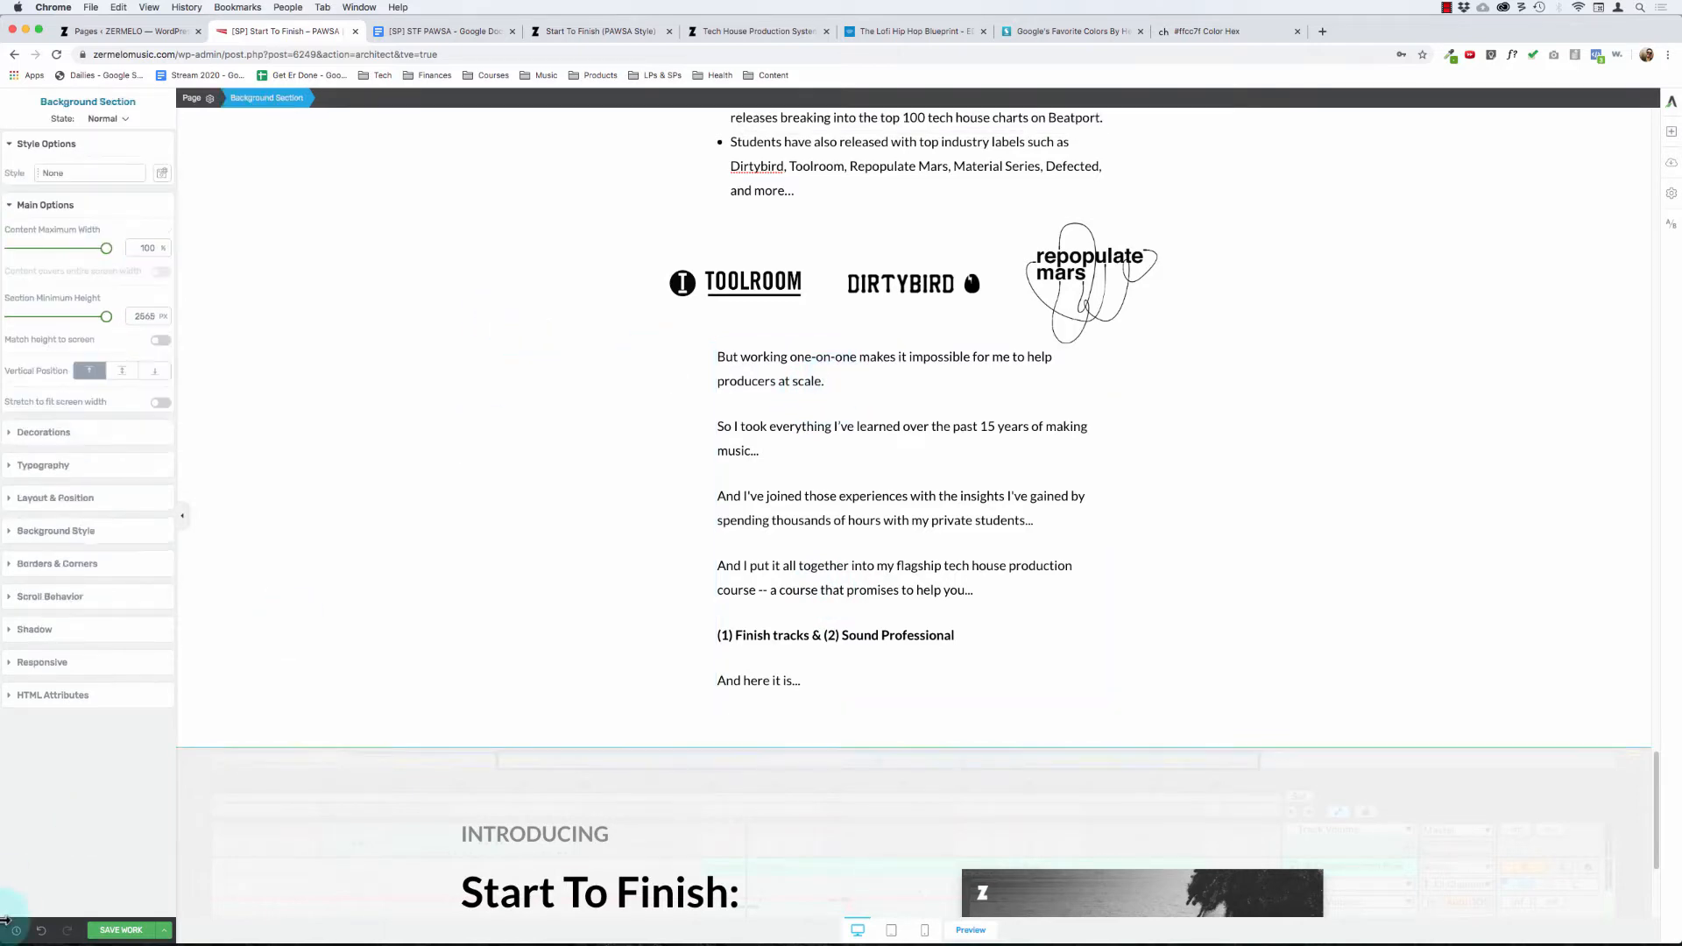
pyautogui.click(136, 934)
pyautogui.scroll(10, 518, 567)
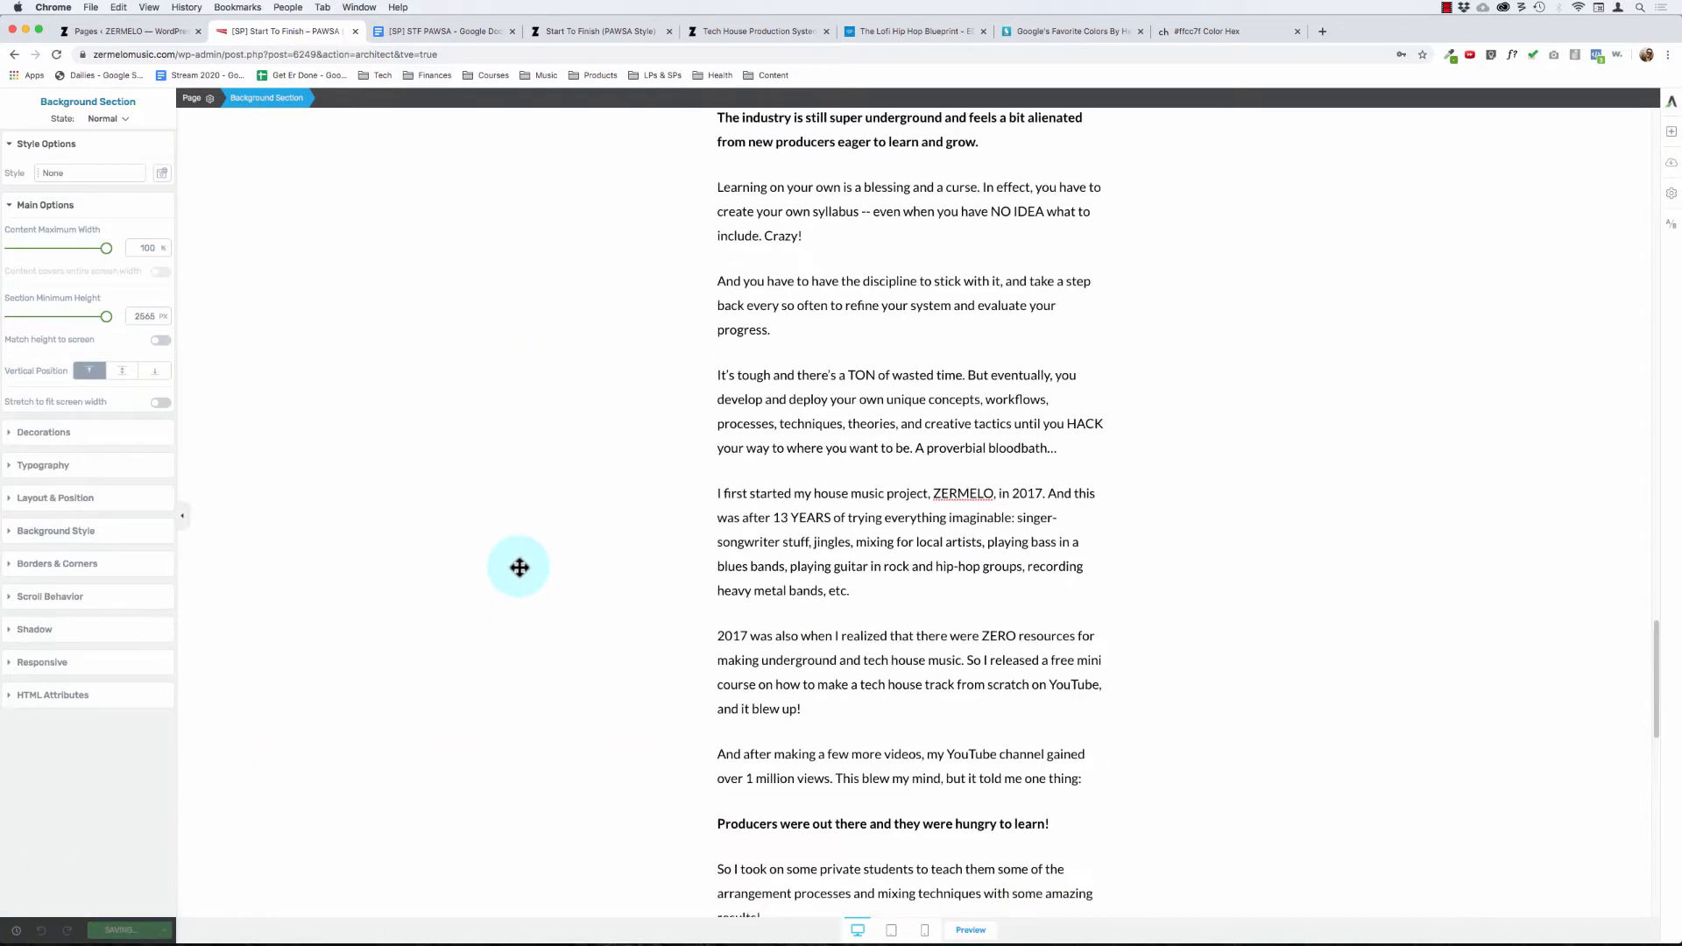
pyautogui.scroll(10, 811, 522)
pyautogui.scroll(-20, 811, 522)
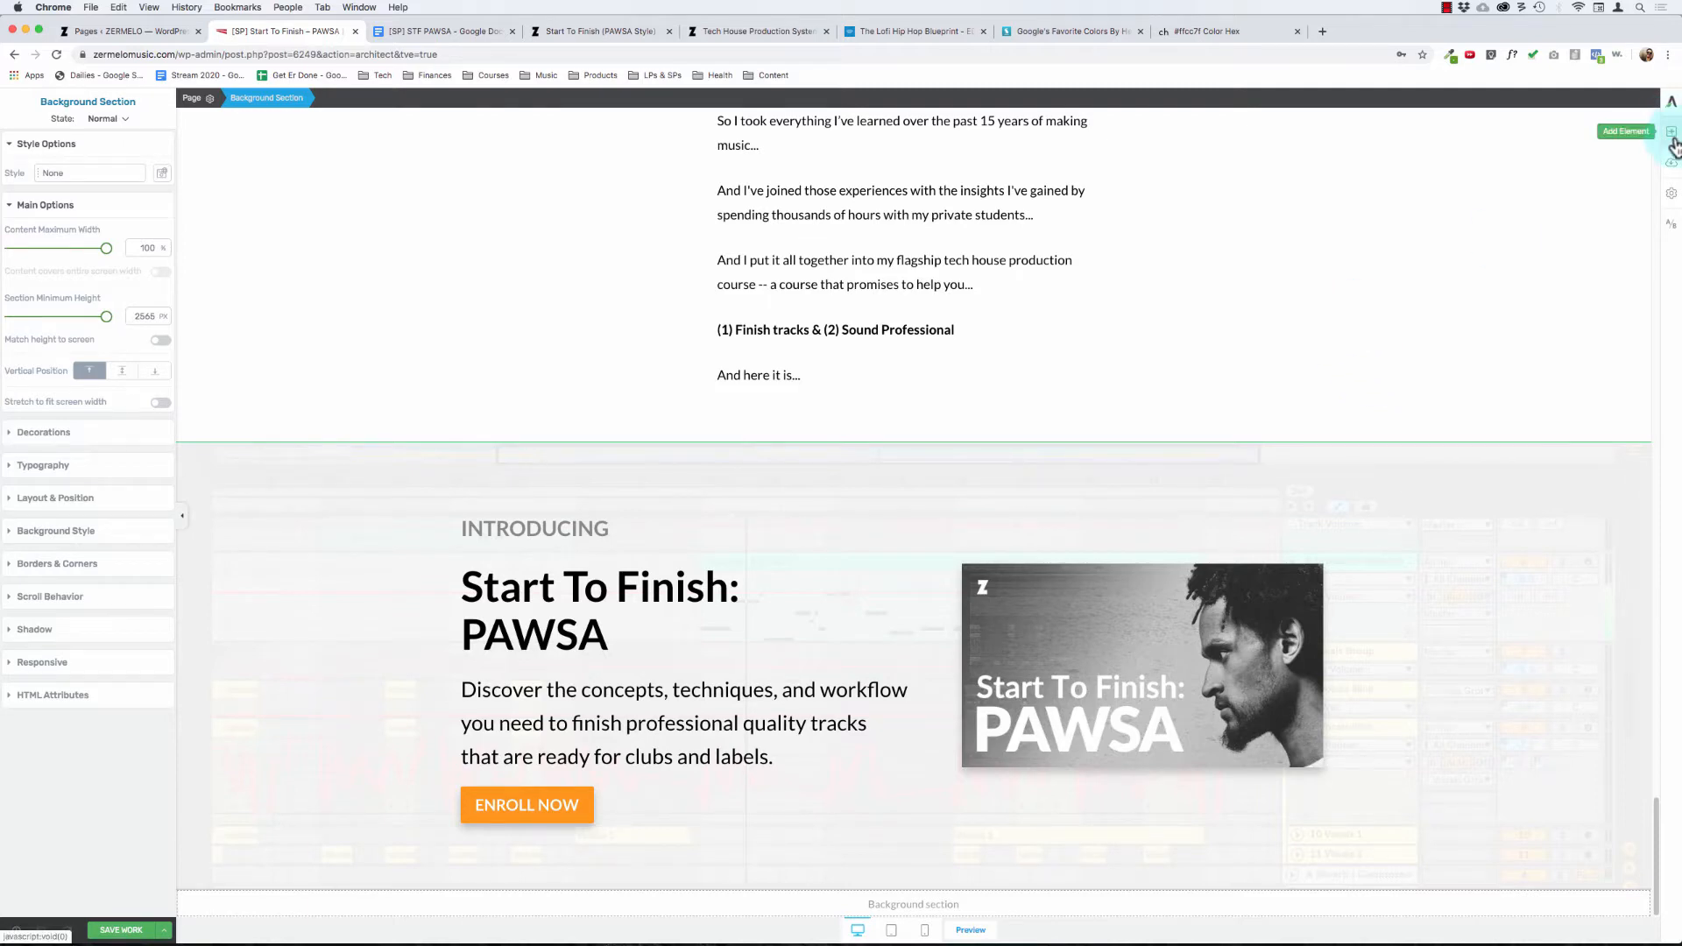
# Step: Copy the "After releasing this course in November 2018..." paragraph from the STF PAWSA Google Docs document
pyautogui.click(429, 31)
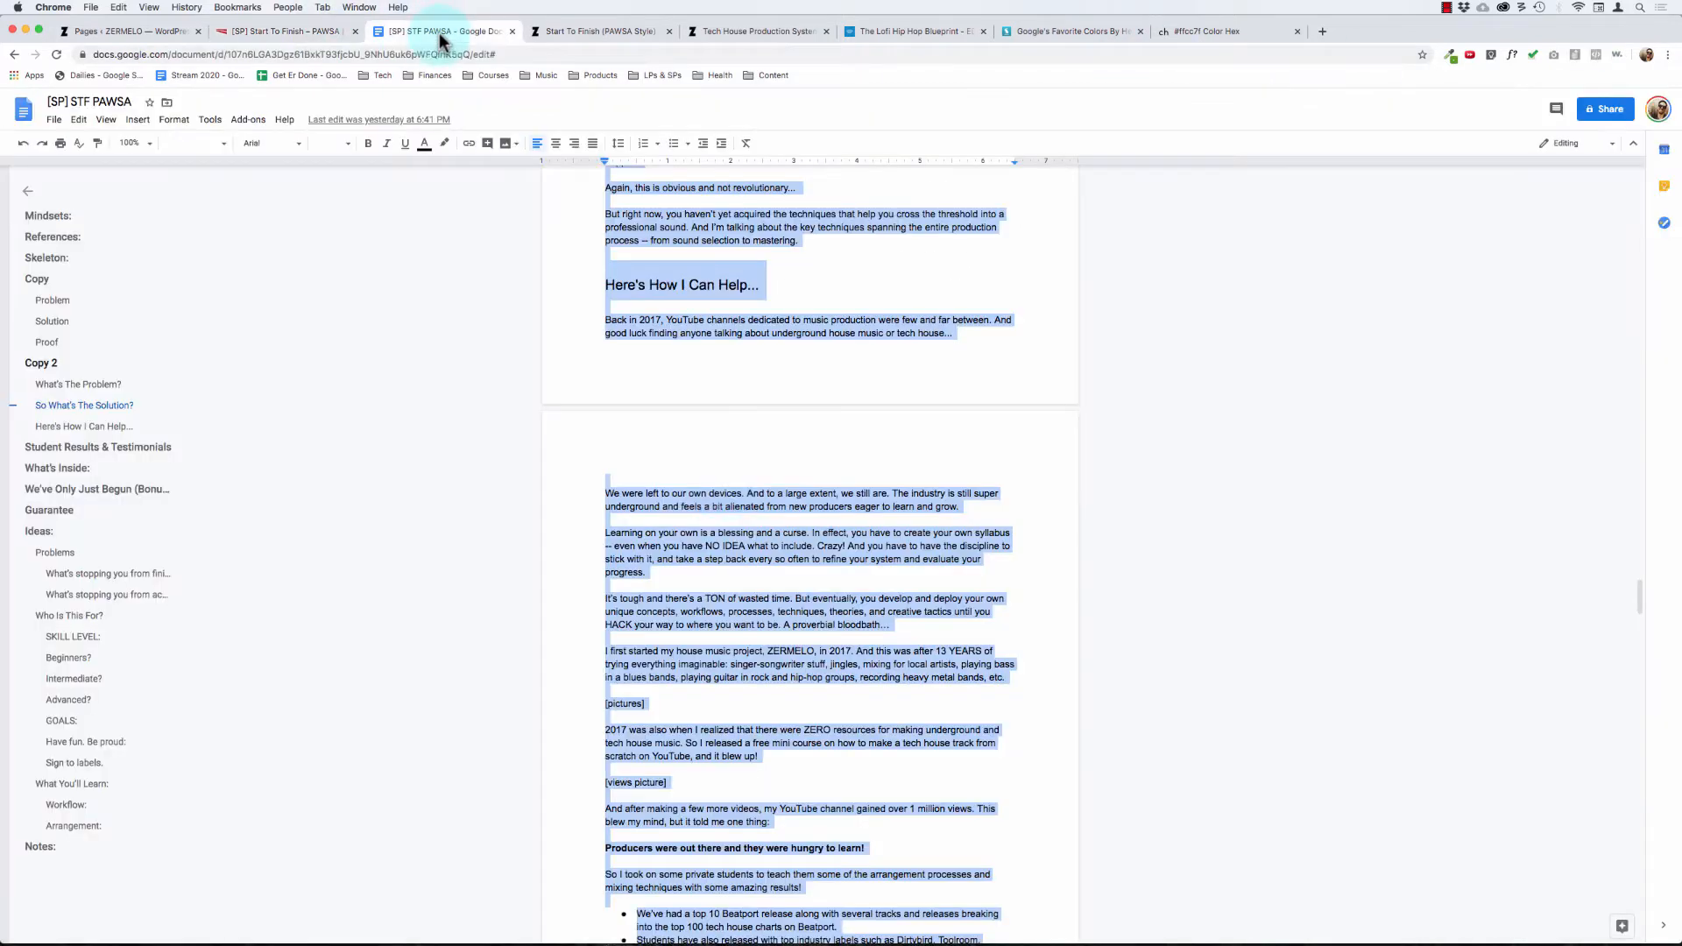
pyautogui.scroll(-3, 602, 359)
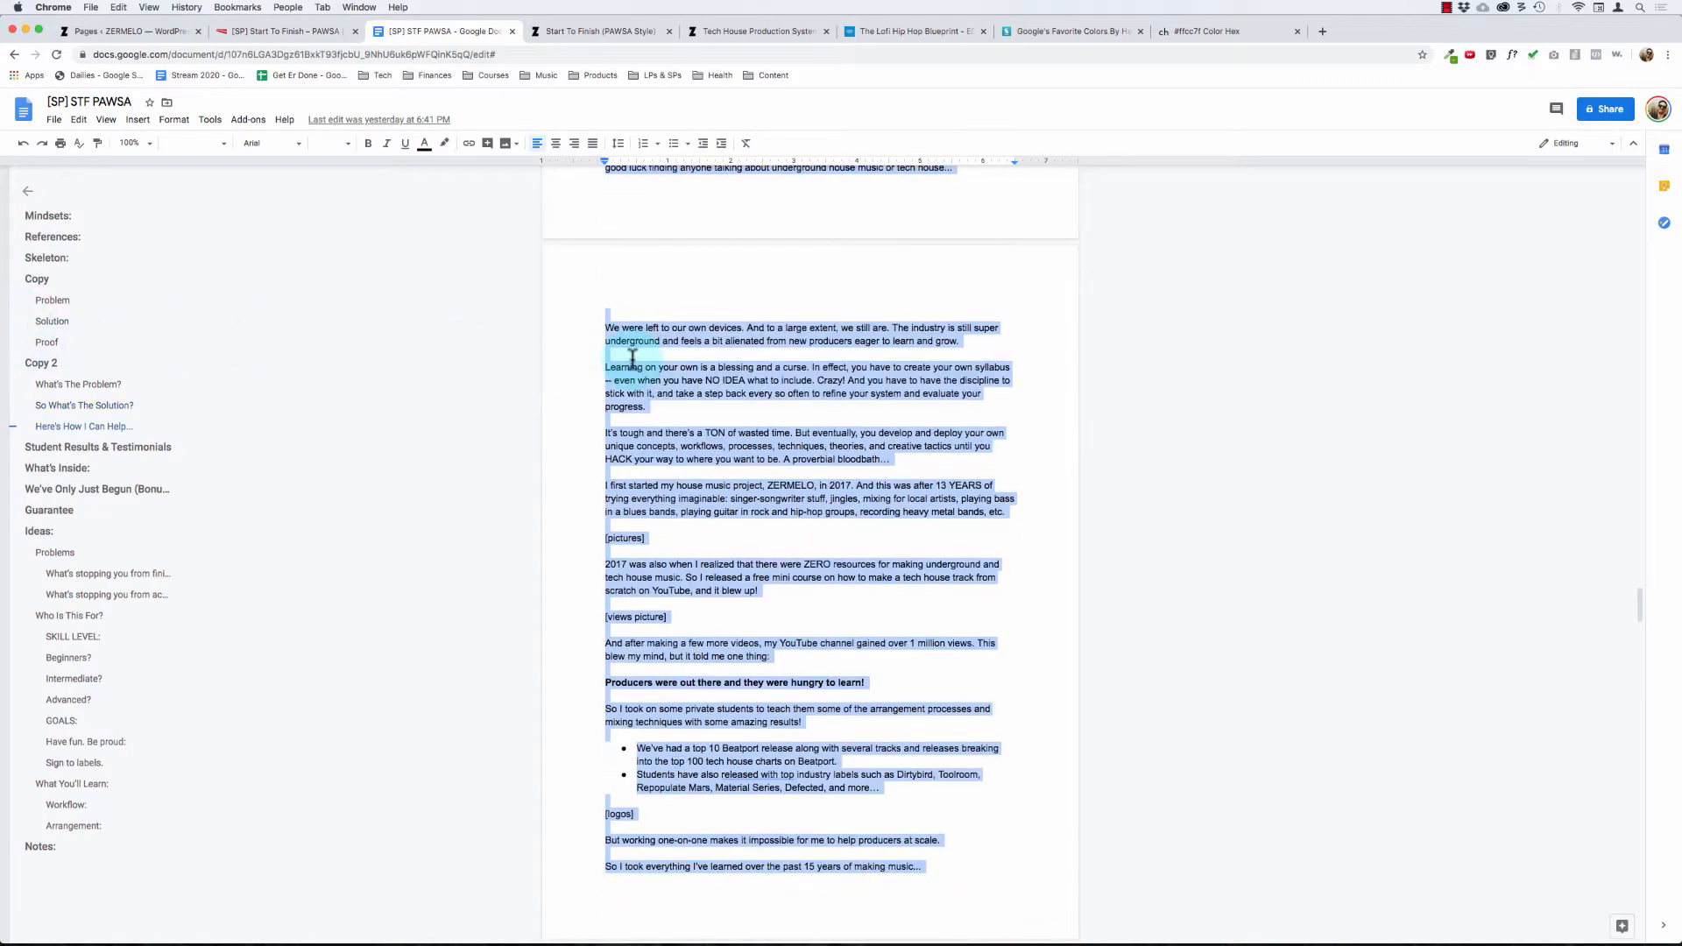
pyautogui.scroll(-8, 633, 357)
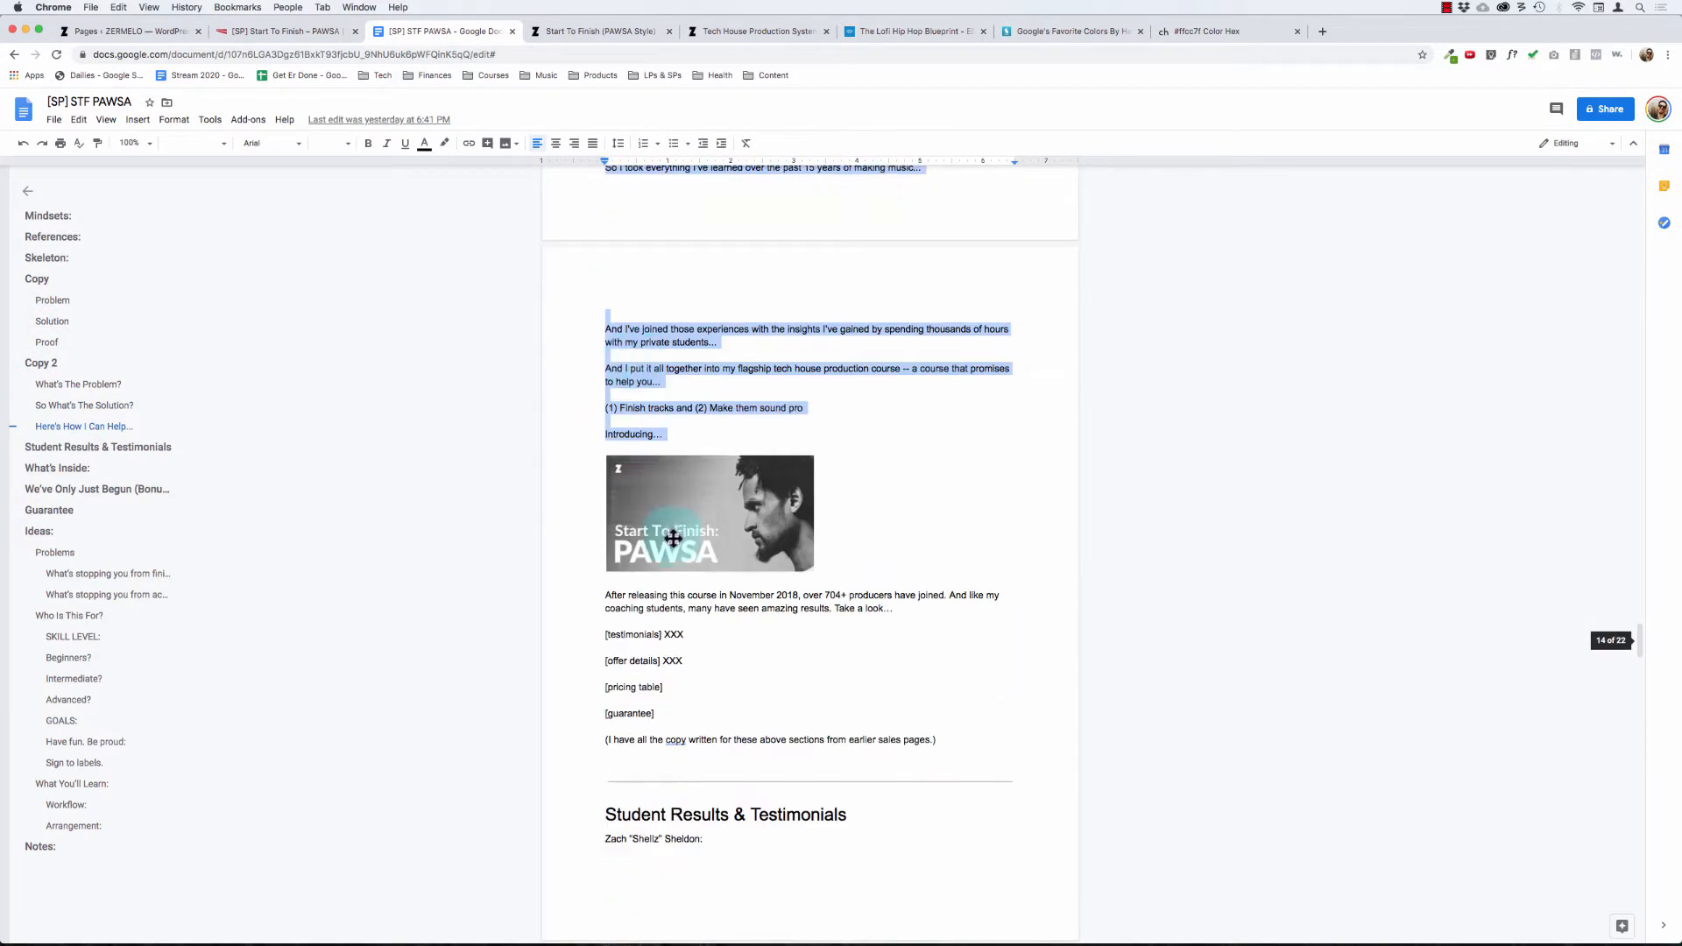
pyautogui.click(650, 596)
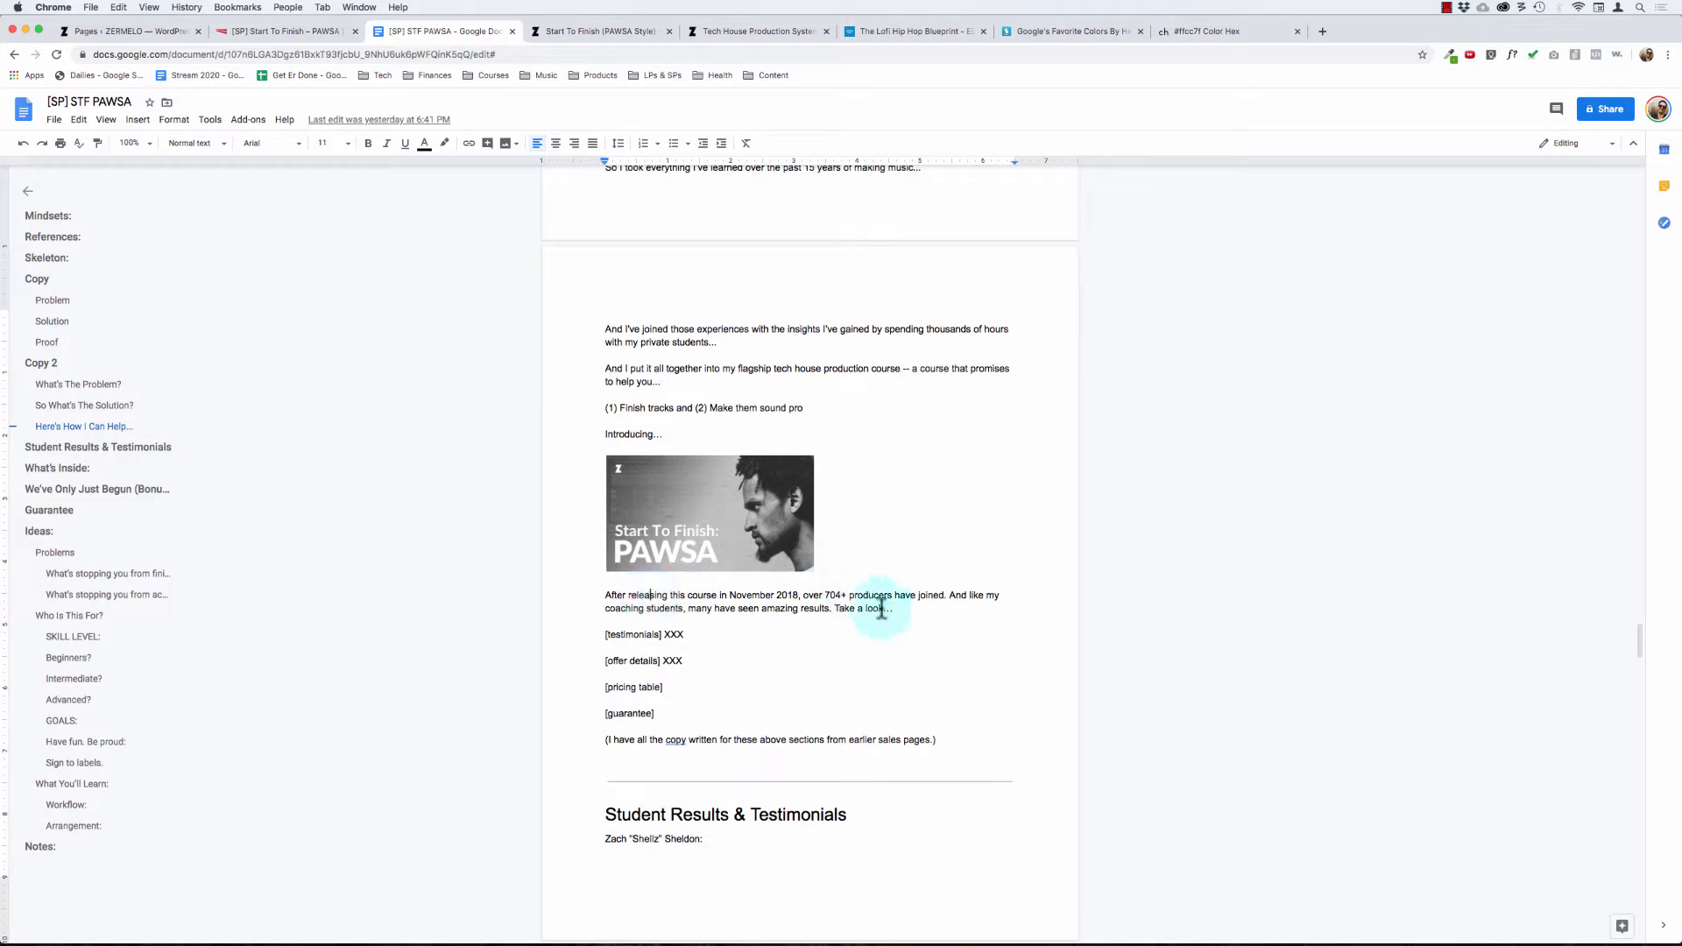
pyautogui.moveTo(894, 608); pyautogui.dragTo(601, 597)
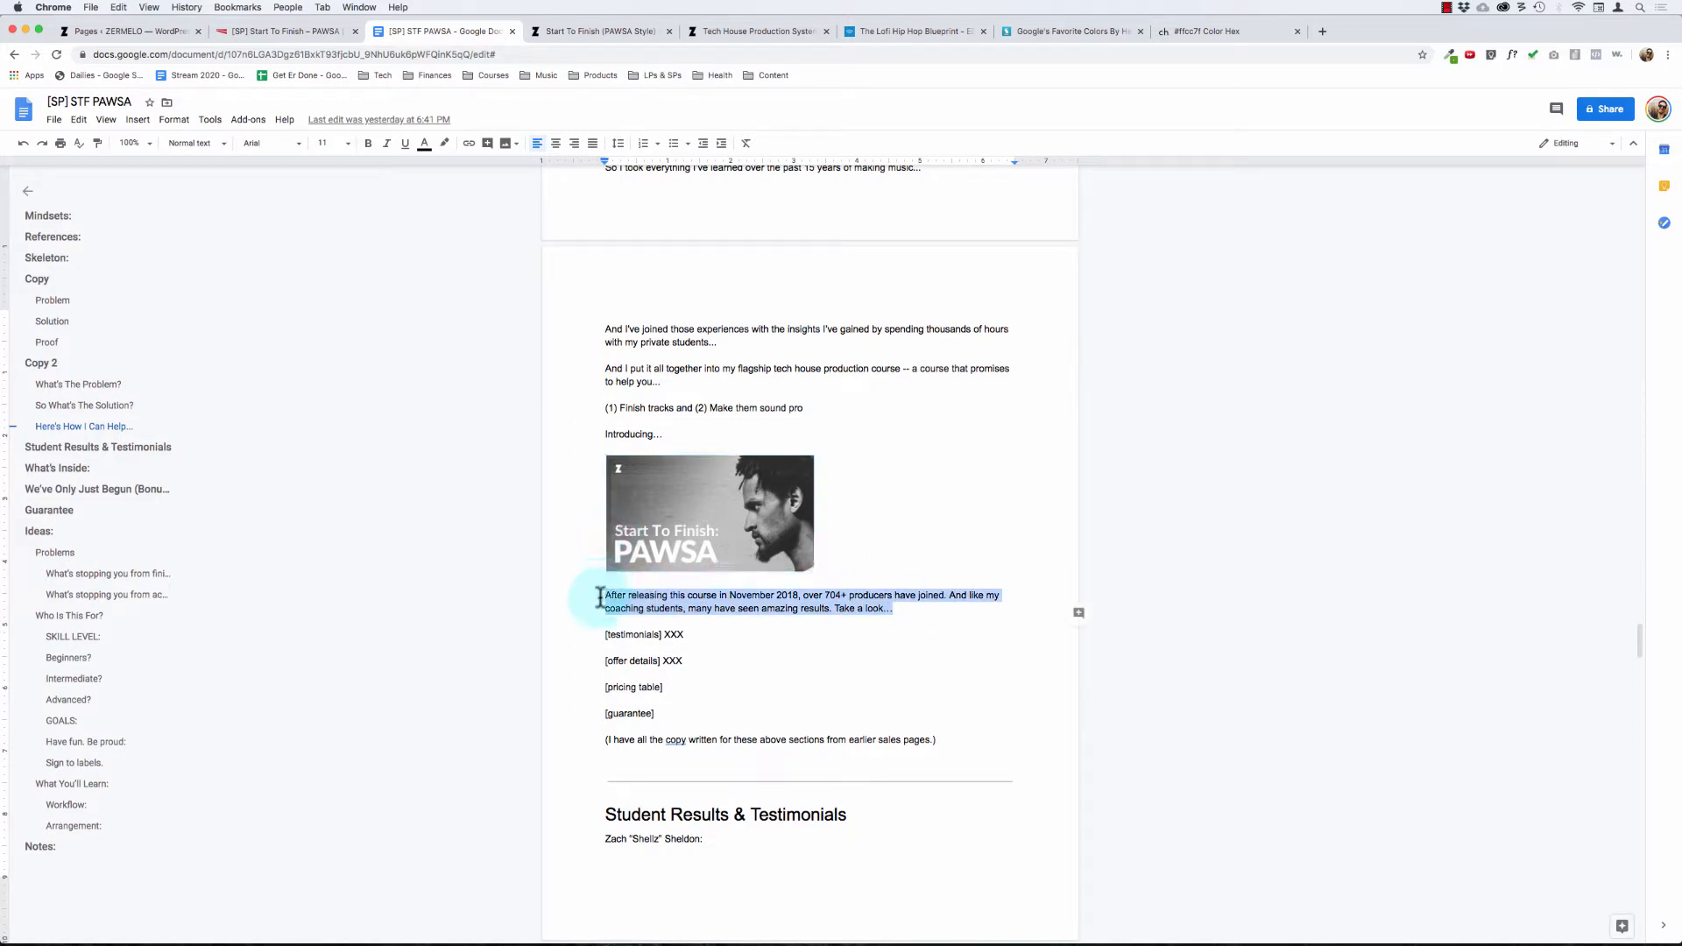
pyautogui.press('super+c')
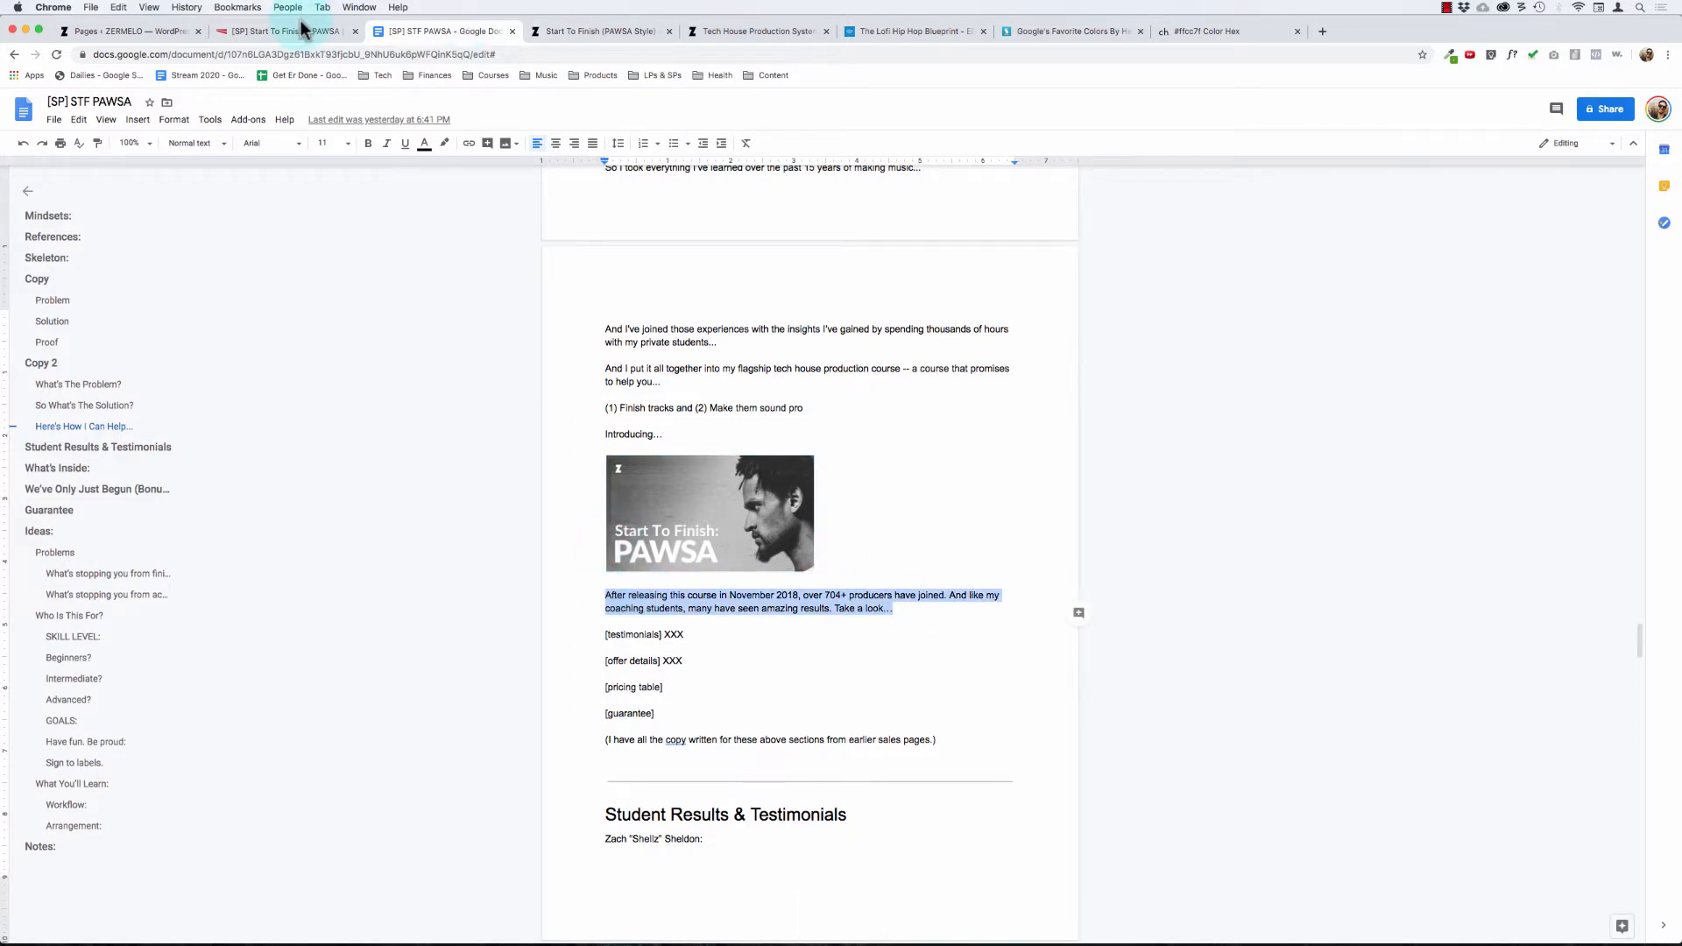
# Step: Back in the Thrive Architect page, add a content box holding a text element to the empty background section below the PAWSA introduction
pyautogui.click(302, 29)
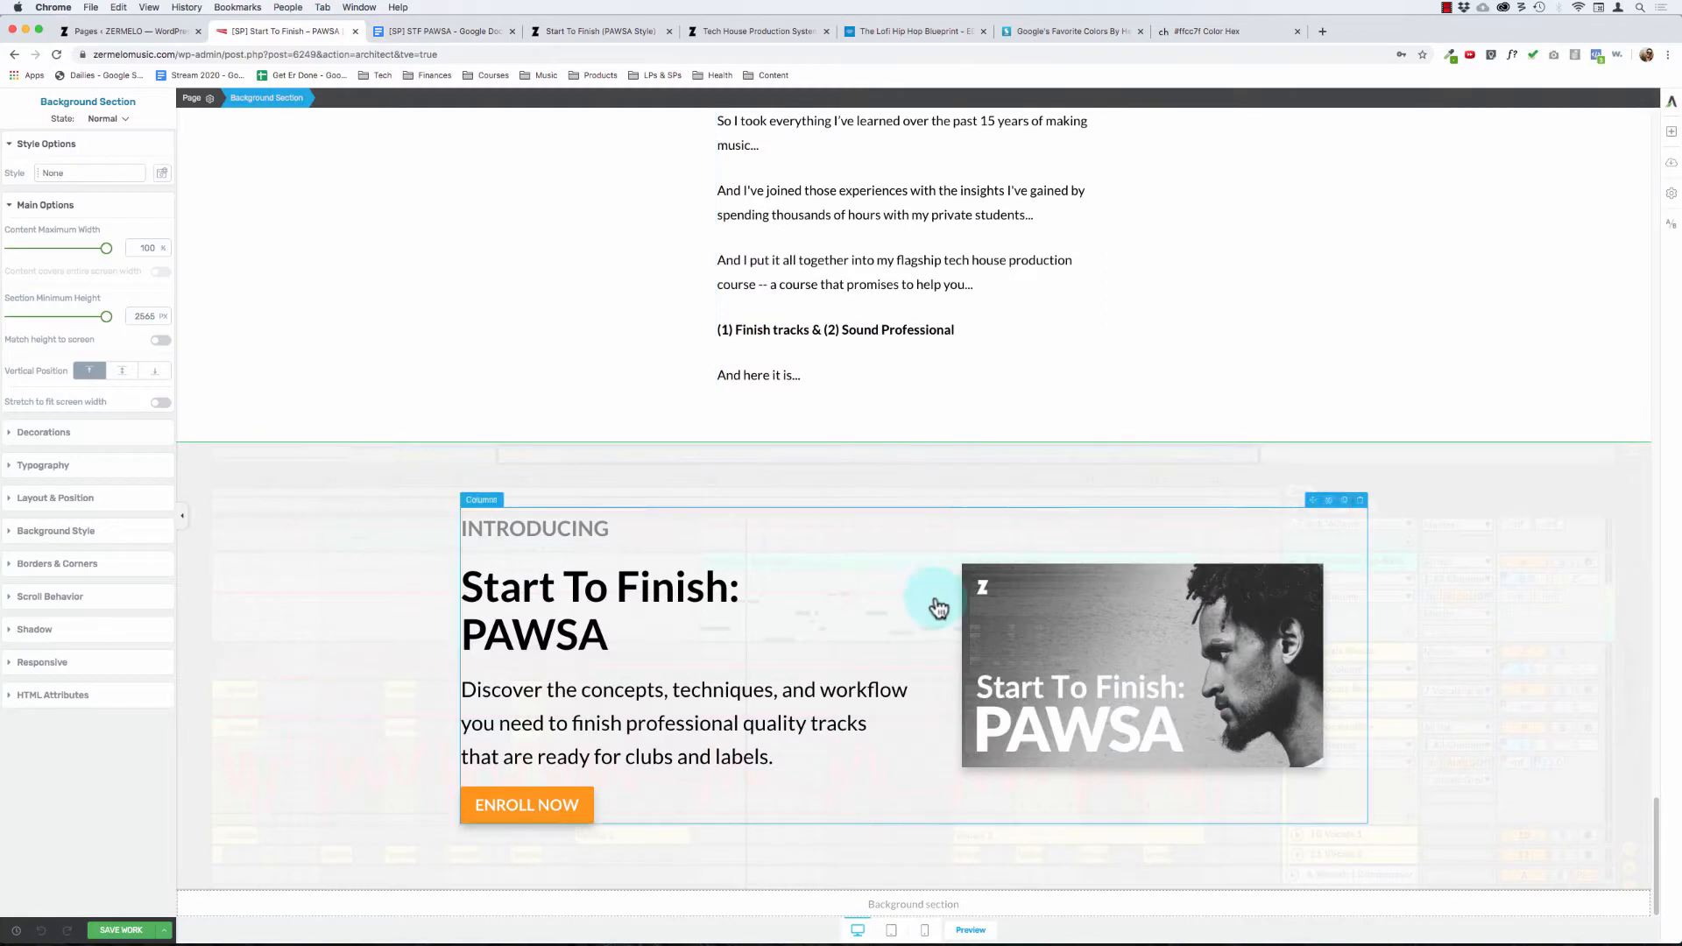
pyautogui.click(1673, 138)
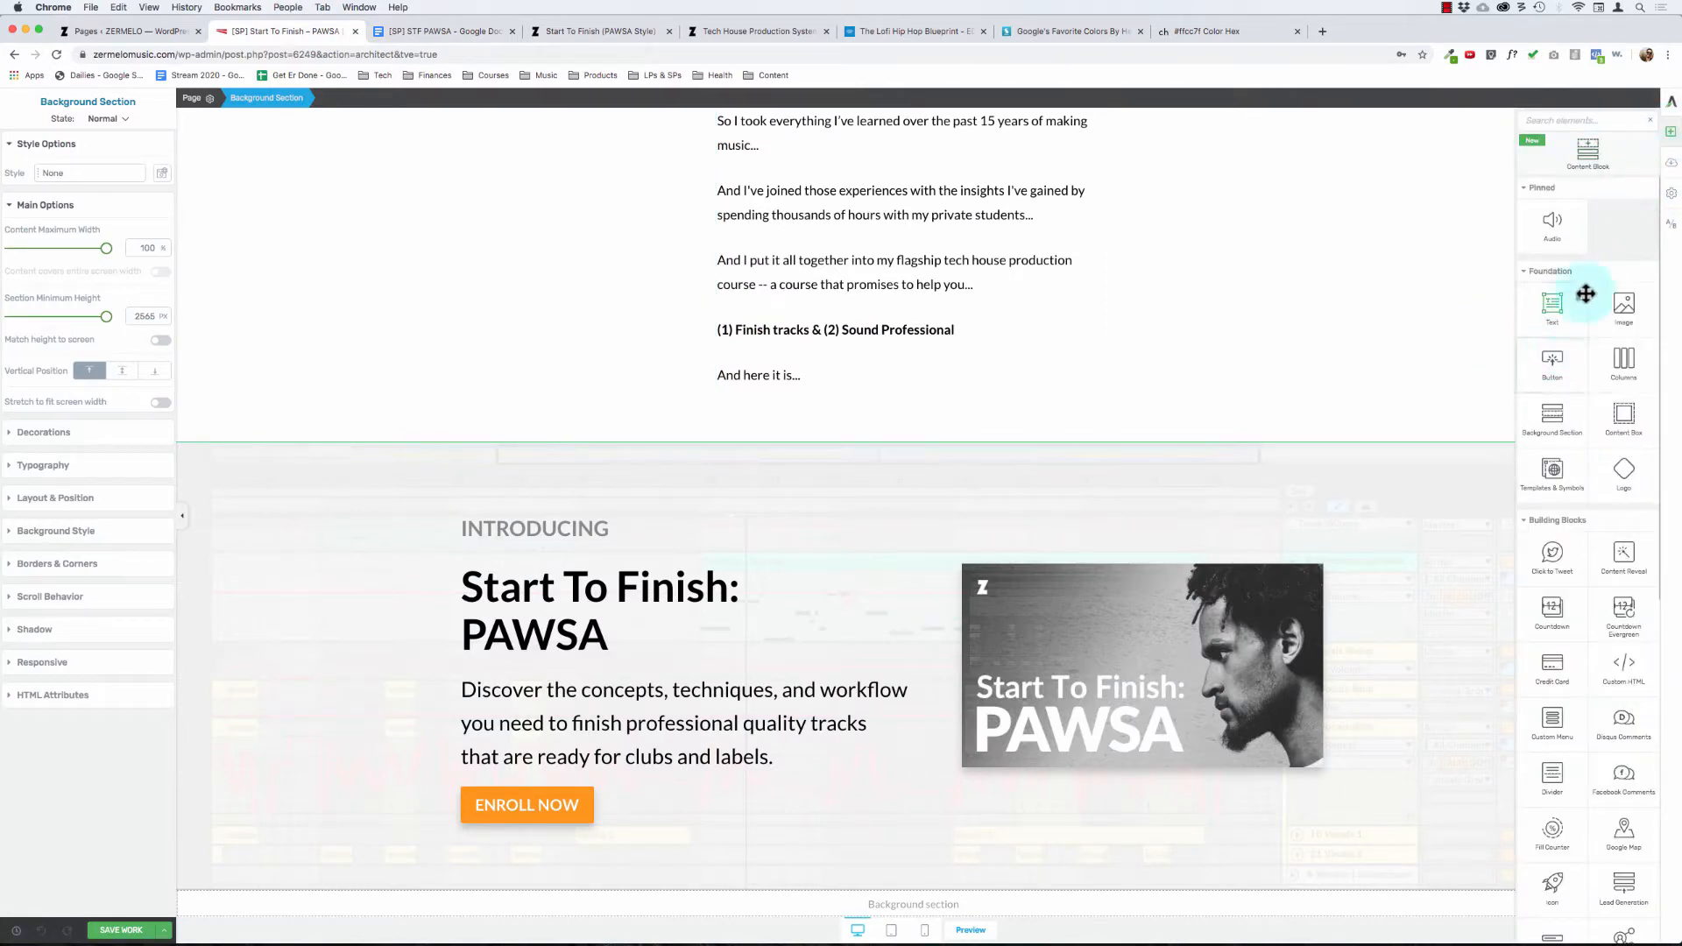
pyautogui.moveTo(1622, 425); pyautogui.dragTo(1024, 900)
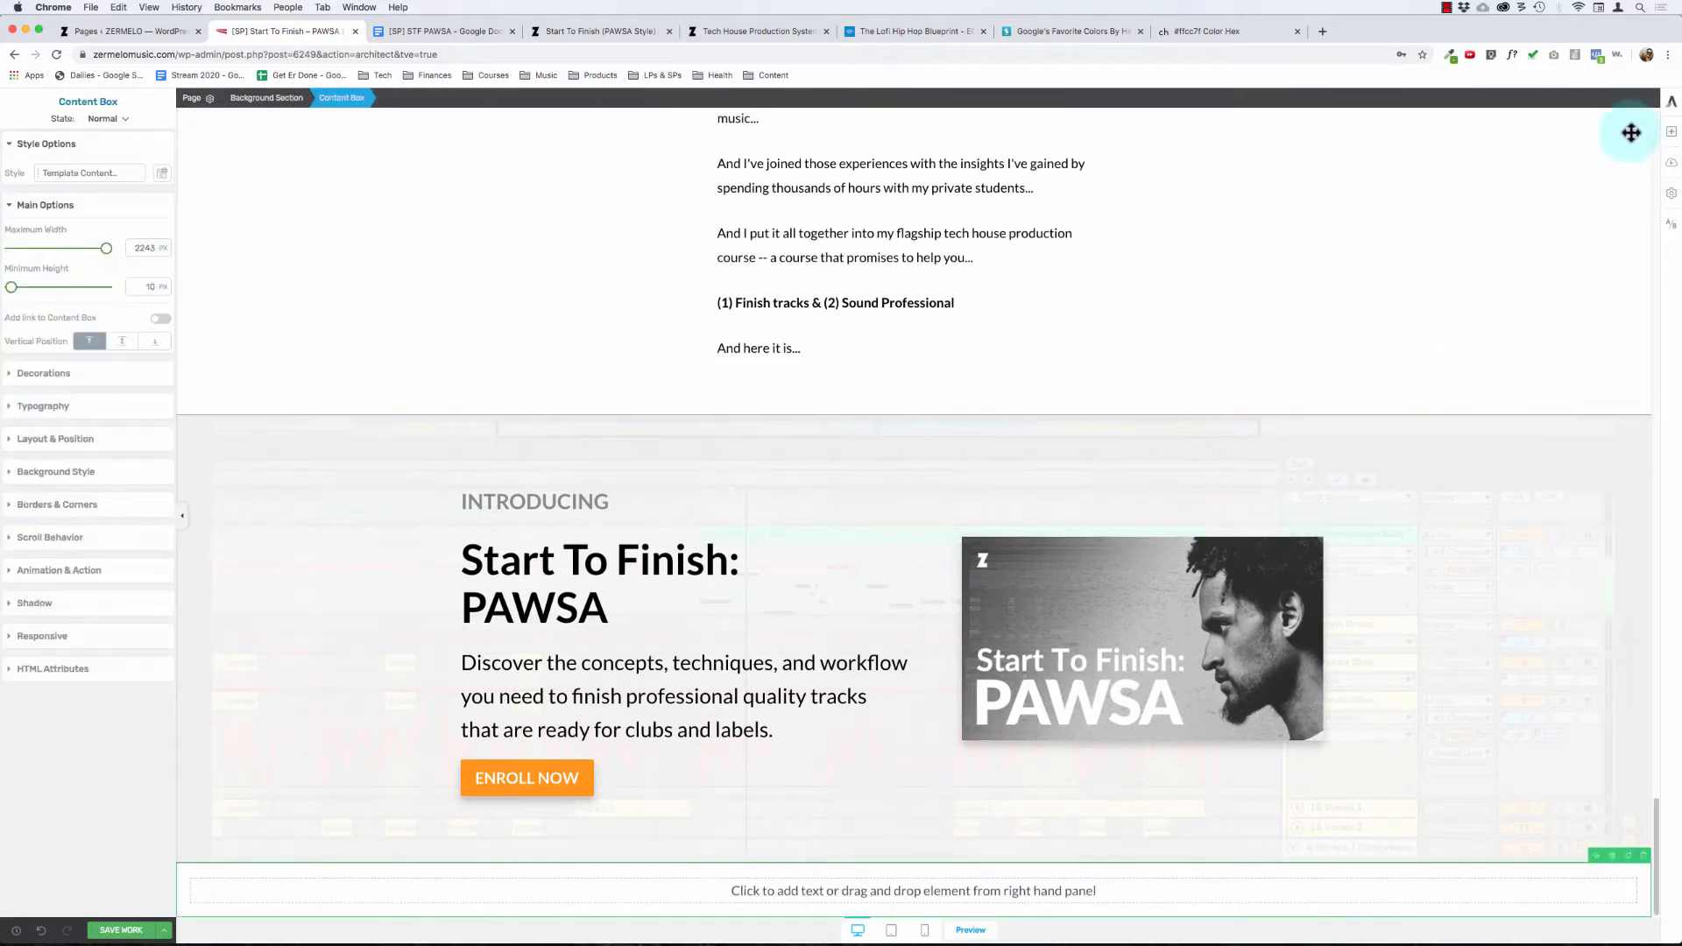
pyautogui.click(1672, 132)
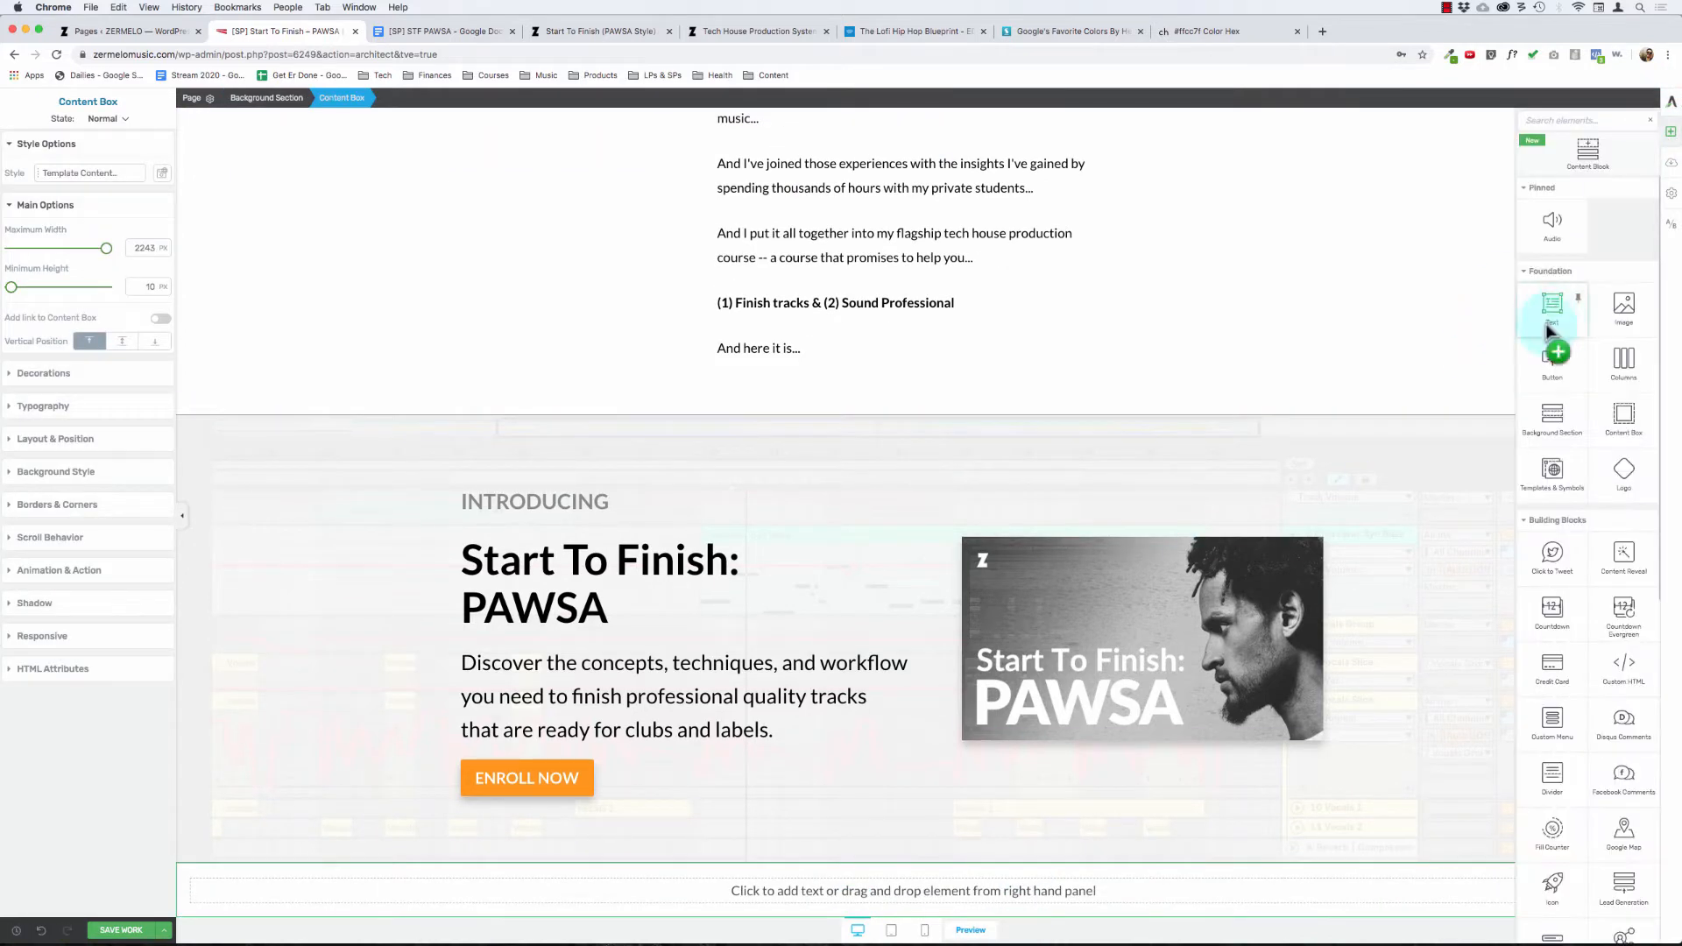
pyautogui.moveTo(1551, 317); pyautogui.dragTo(887, 898)
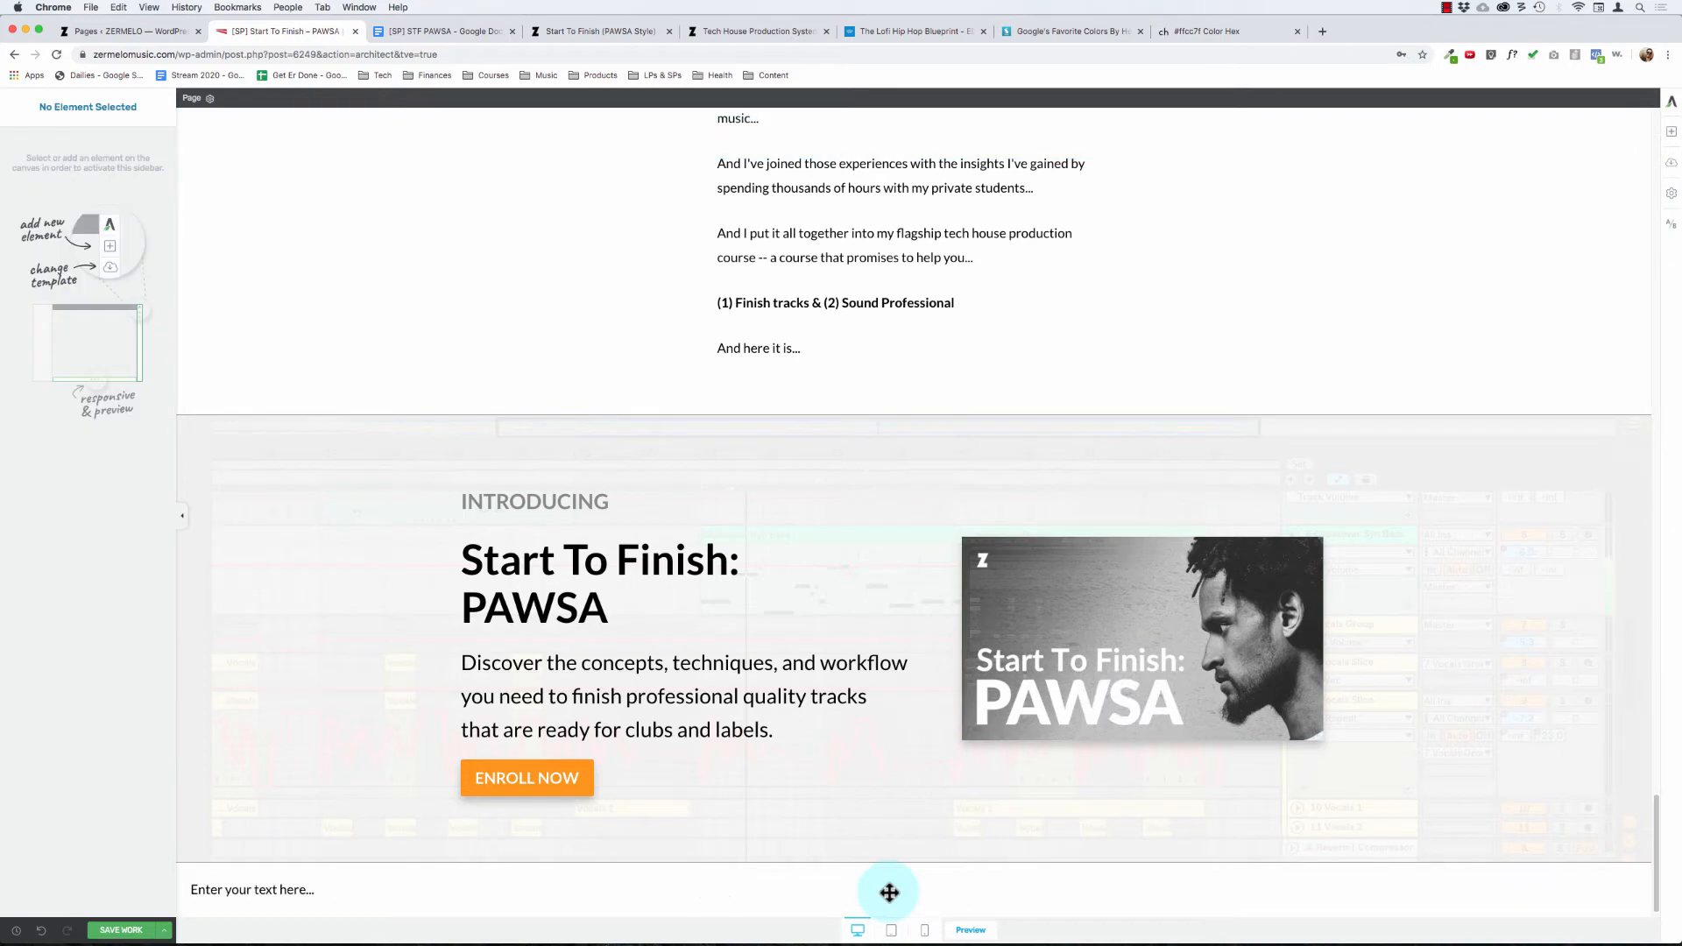
# Step: Set the new content box's padding to 0 on all sides
pyautogui.click(347, 97)
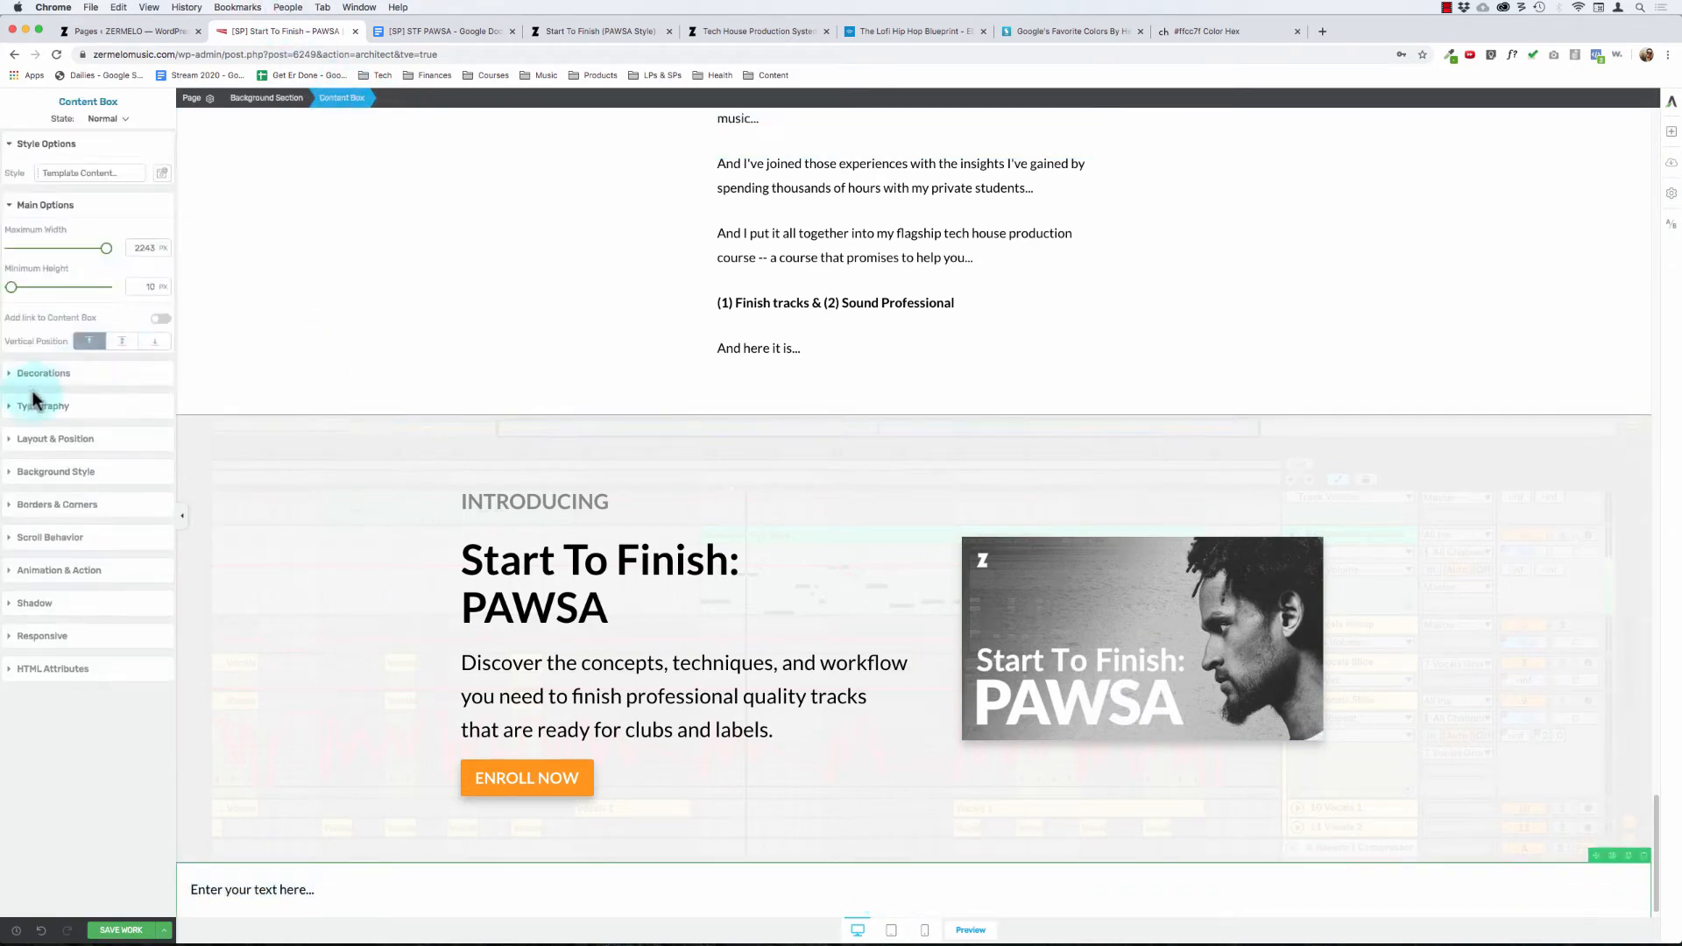
pyautogui.click(56, 443)
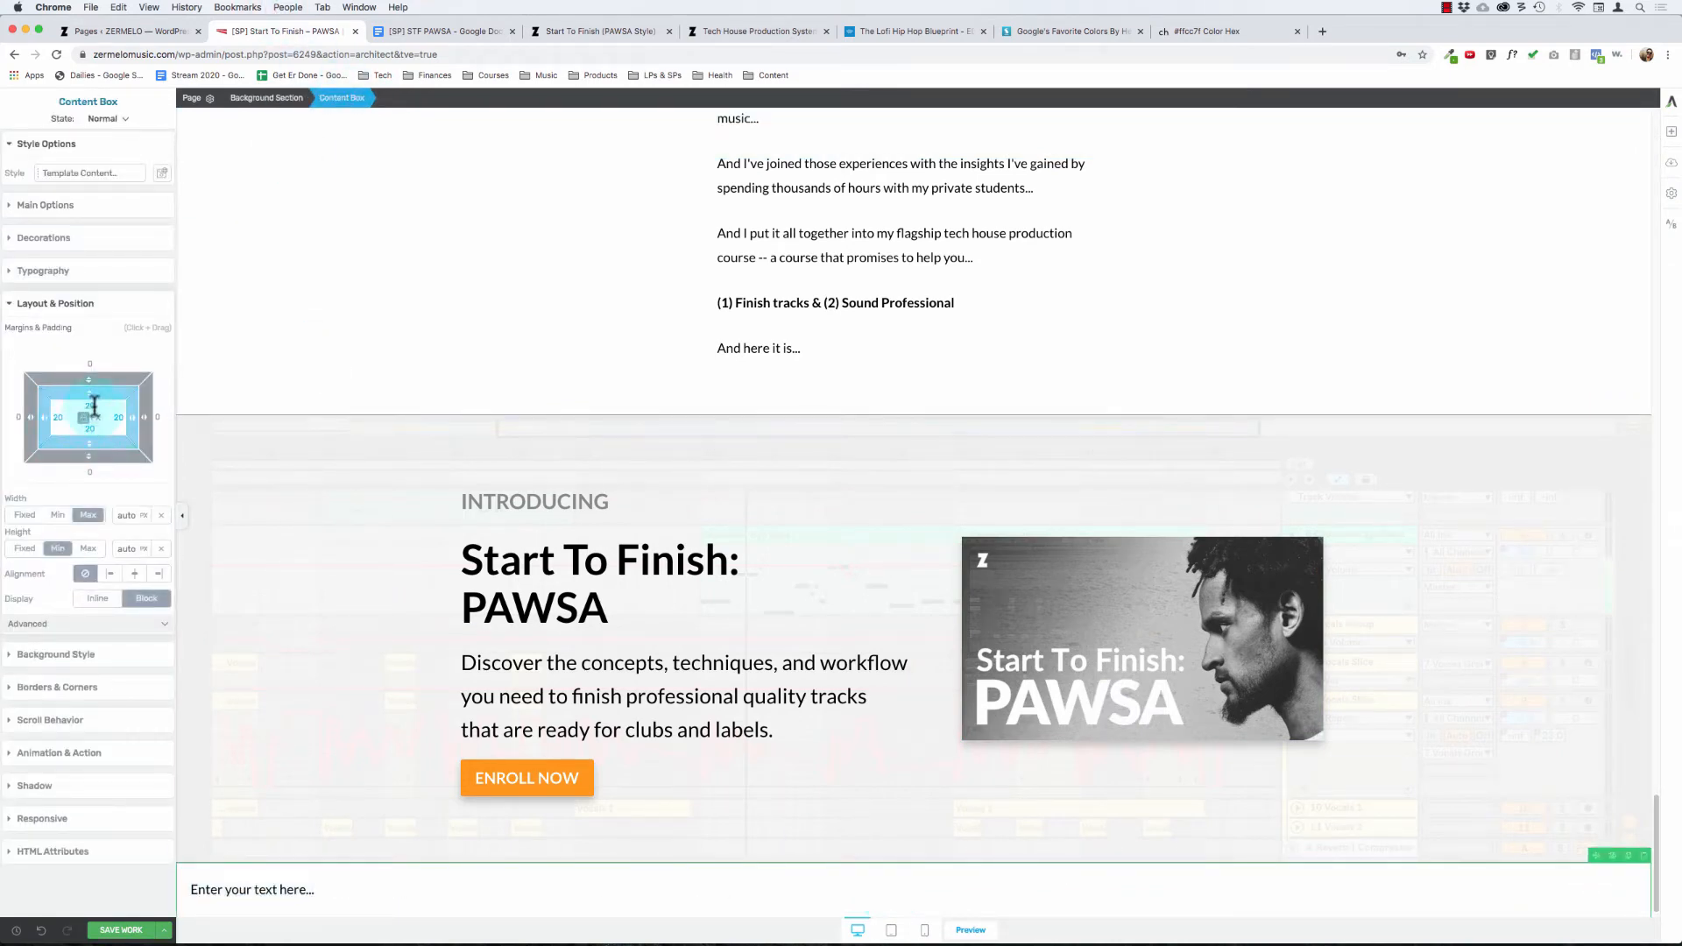
pyautogui.click(94, 421)
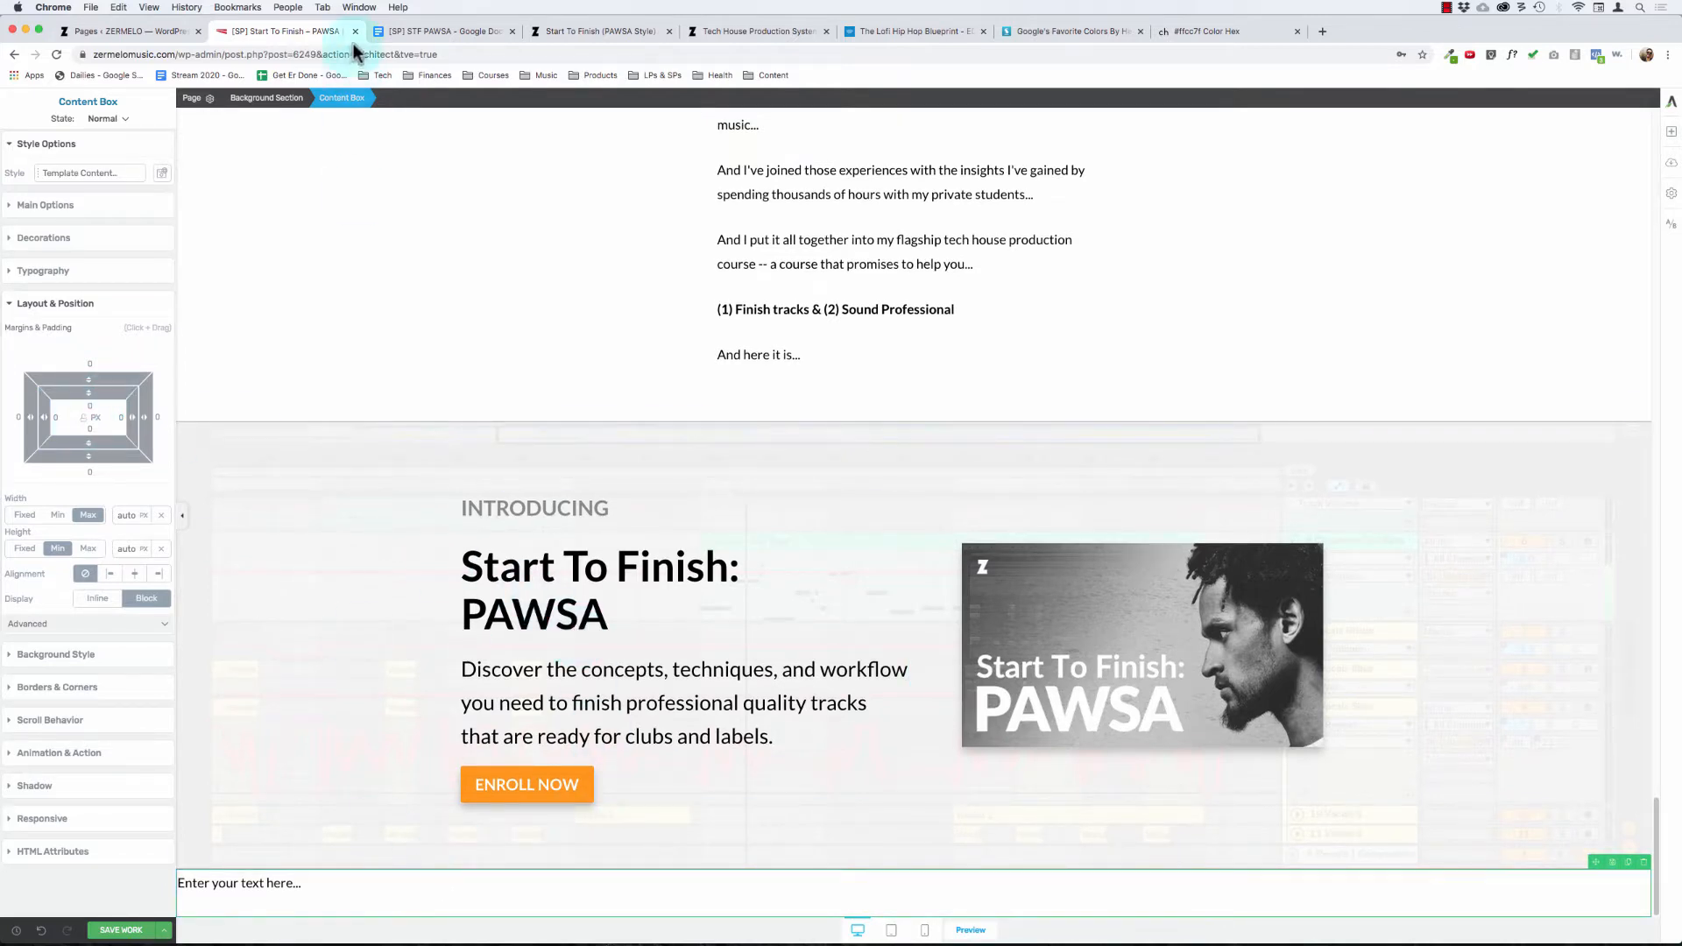
# Step: Set the content box's maximum width to 600 px and center it in the section
pyautogui.click(79, 208)
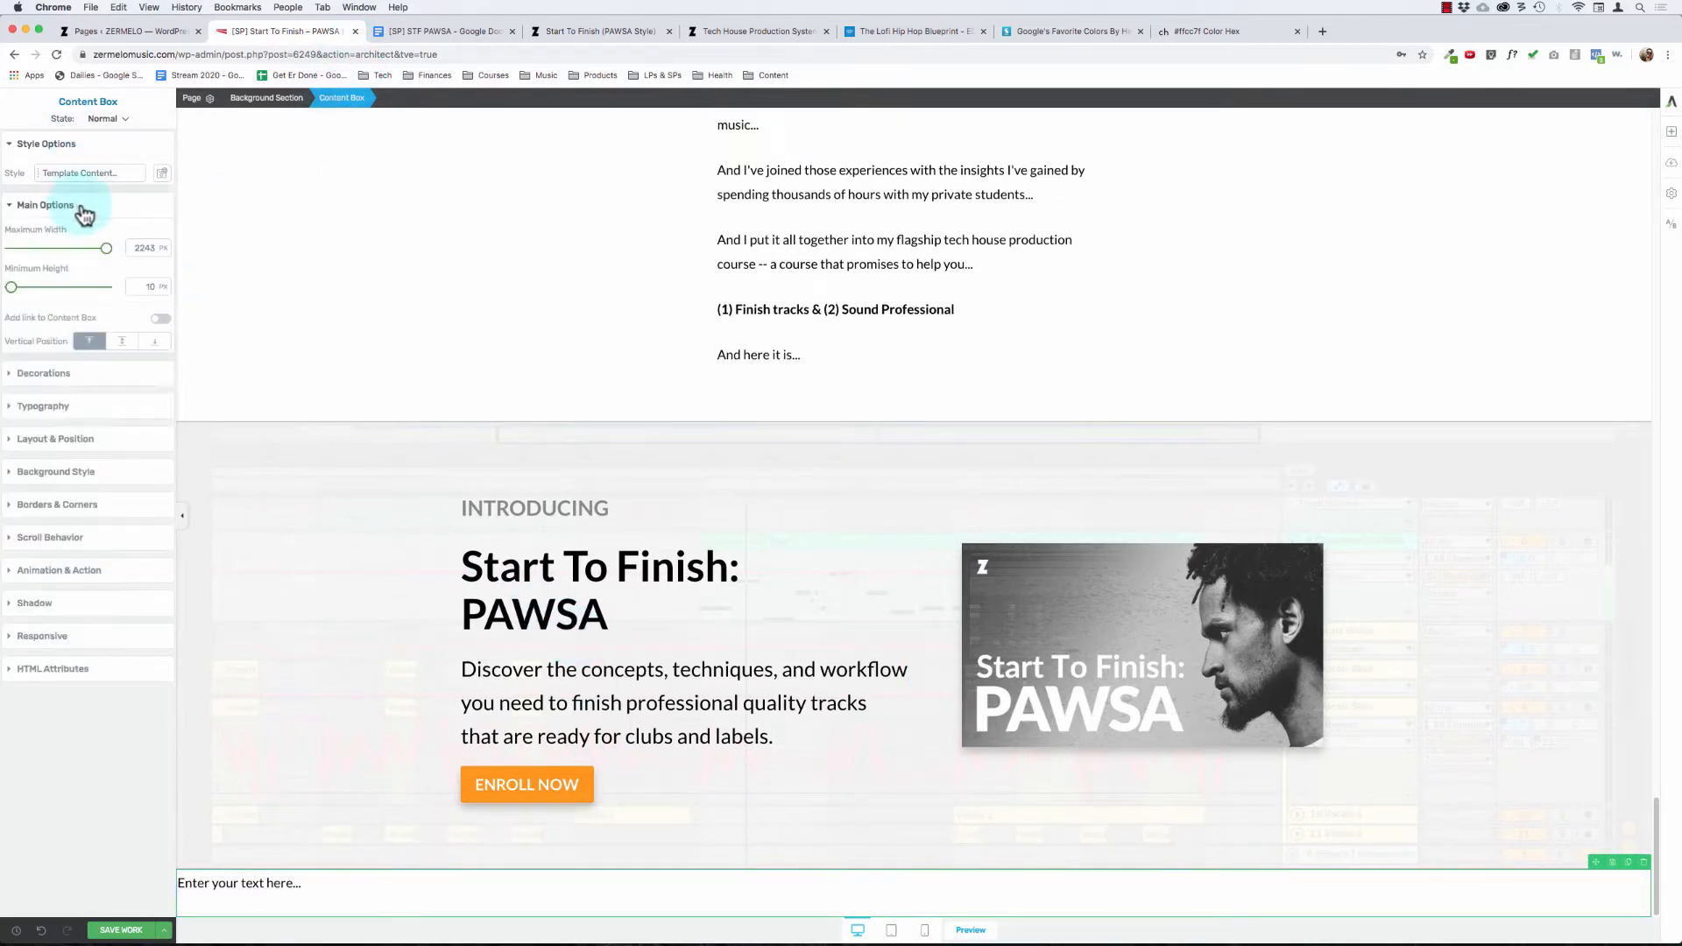
pyautogui.write('600')
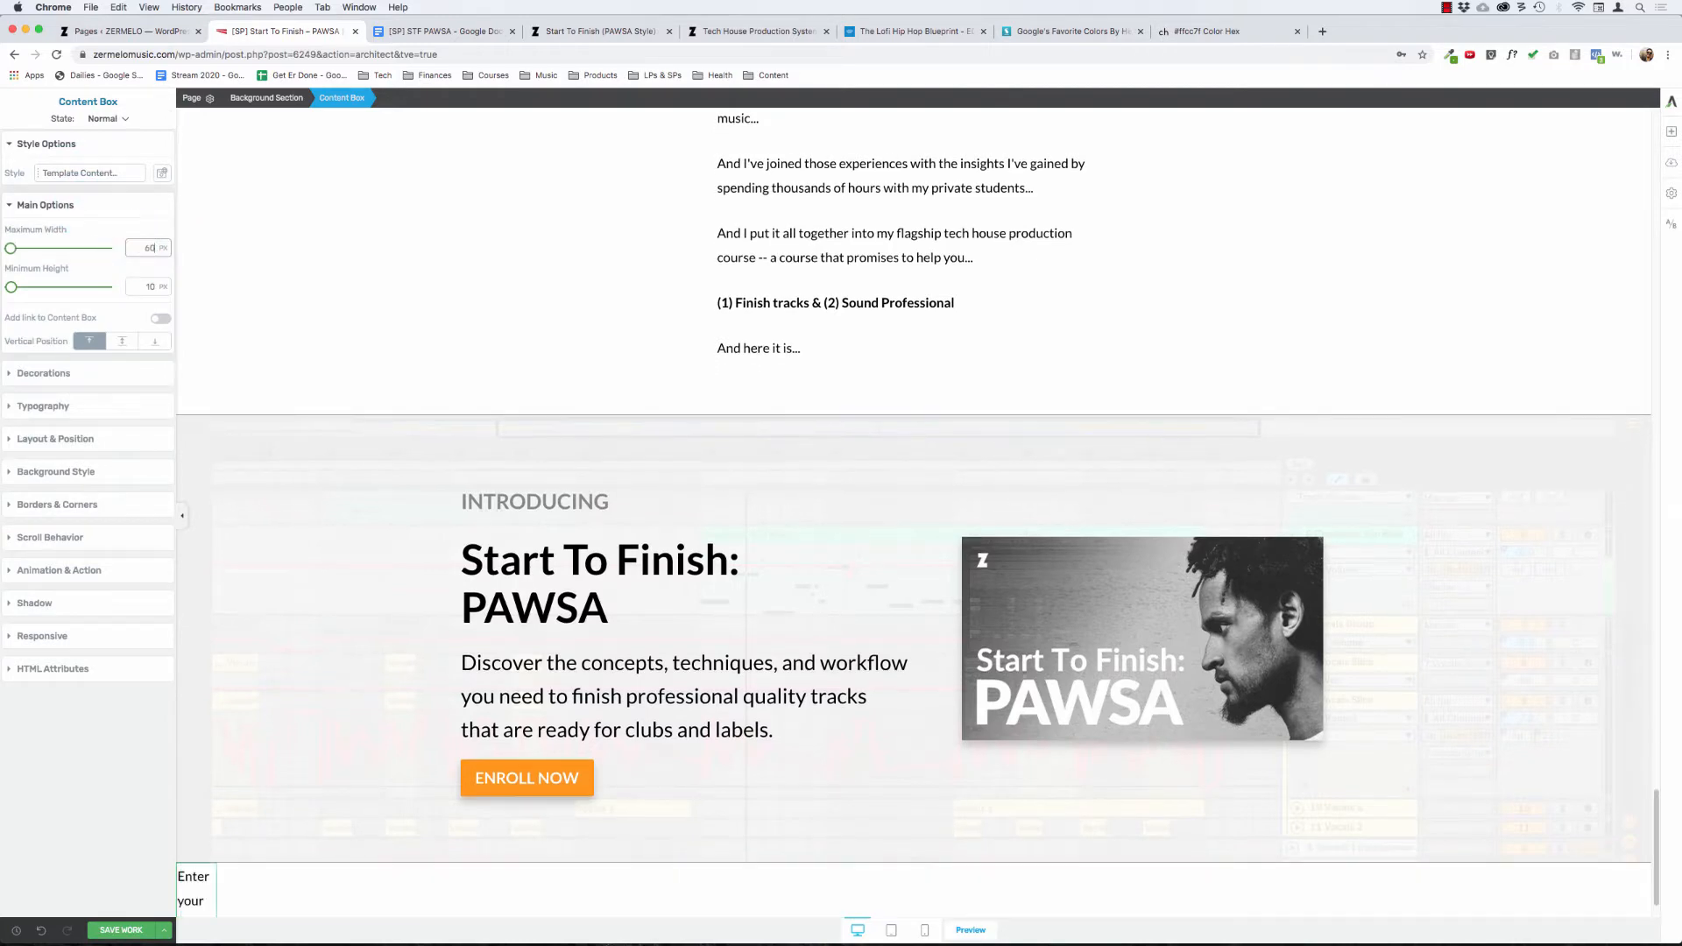
pyautogui.click(58, 441)
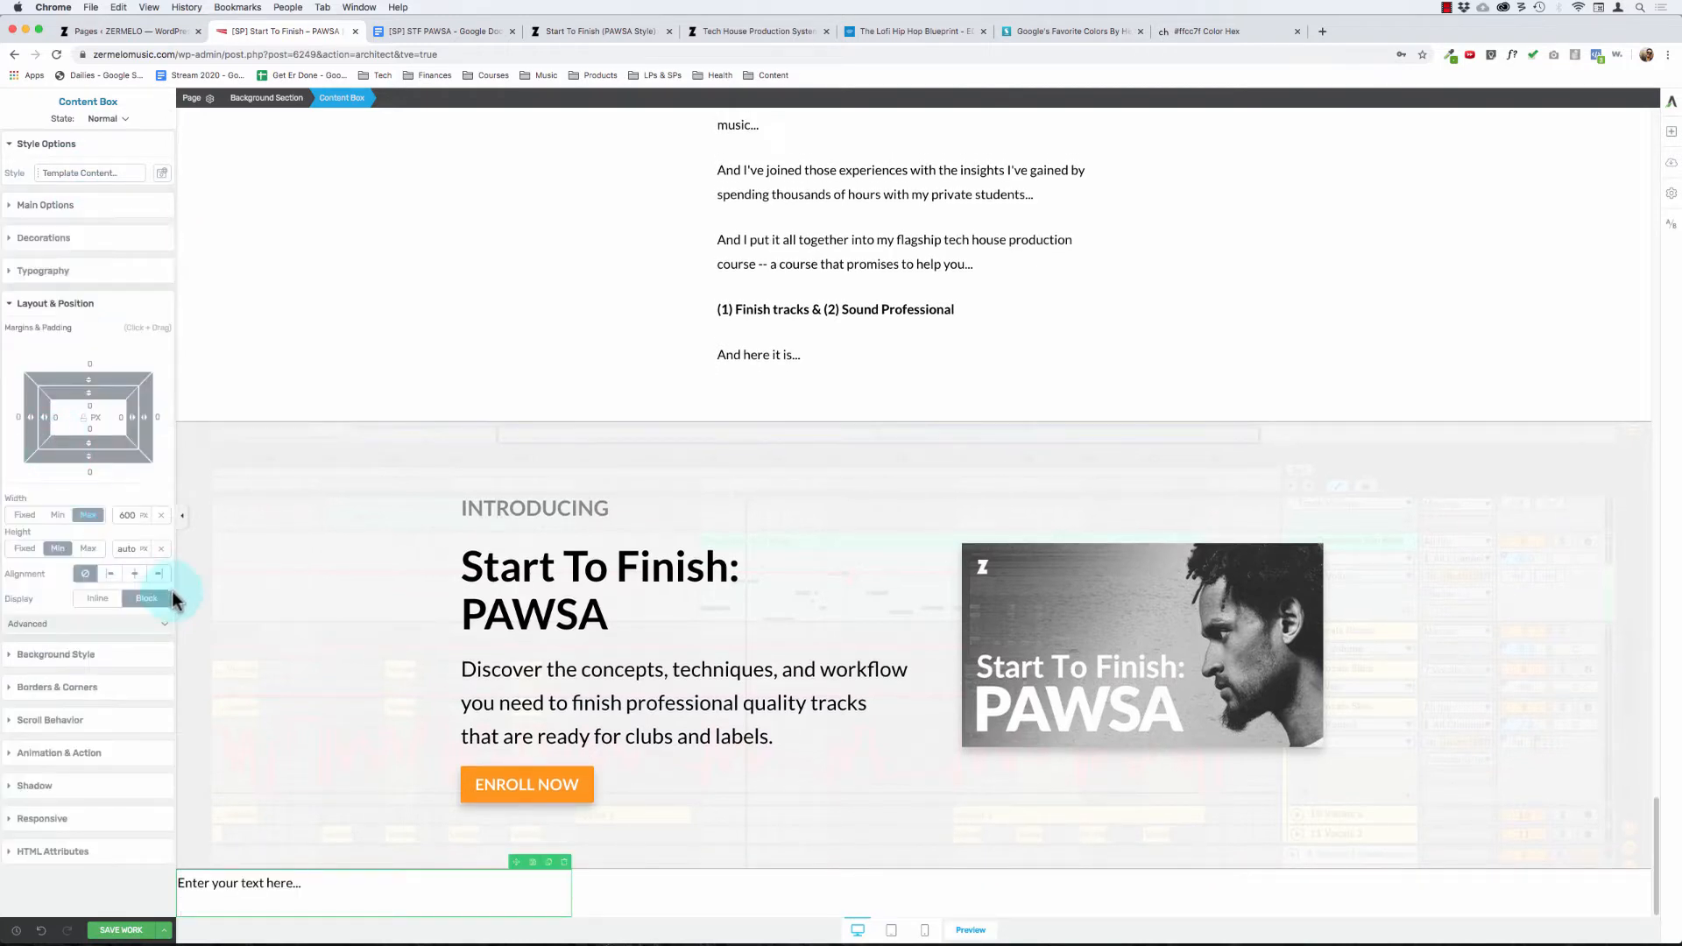
pyautogui.click(133, 575)
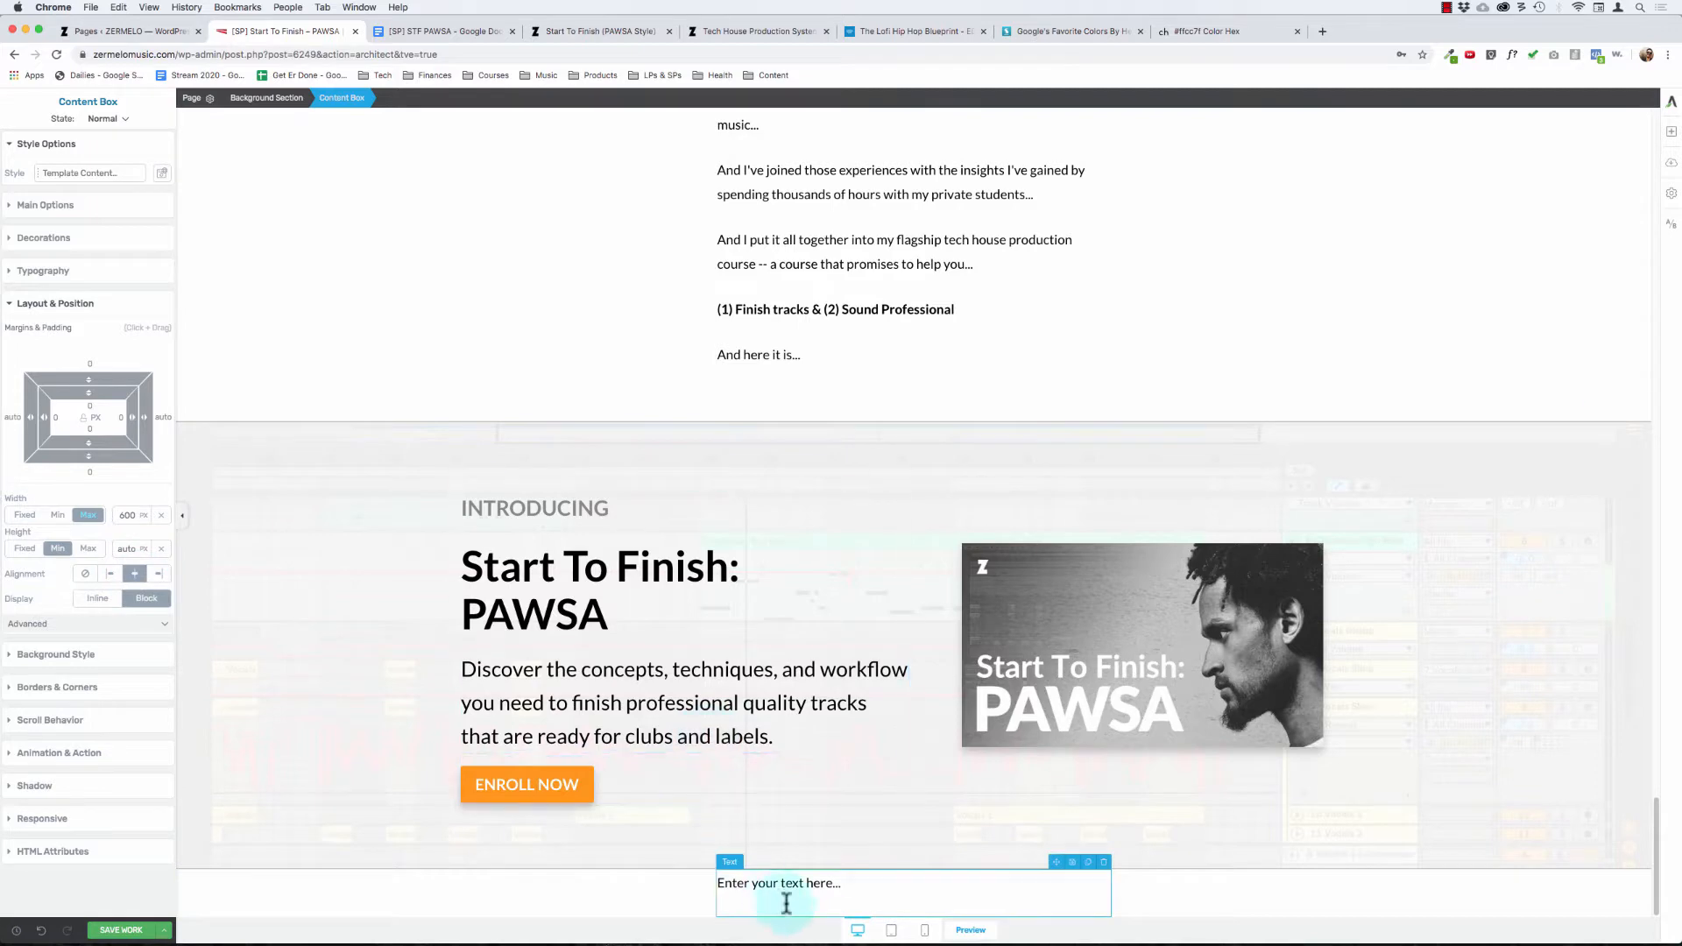
# Step: Replace the placeholder text in the content box with the copied "After releasing this course in November 2018..." paragraph, pasted without formatting
pyautogui.click(858, 888)
pyautogui.write('x')
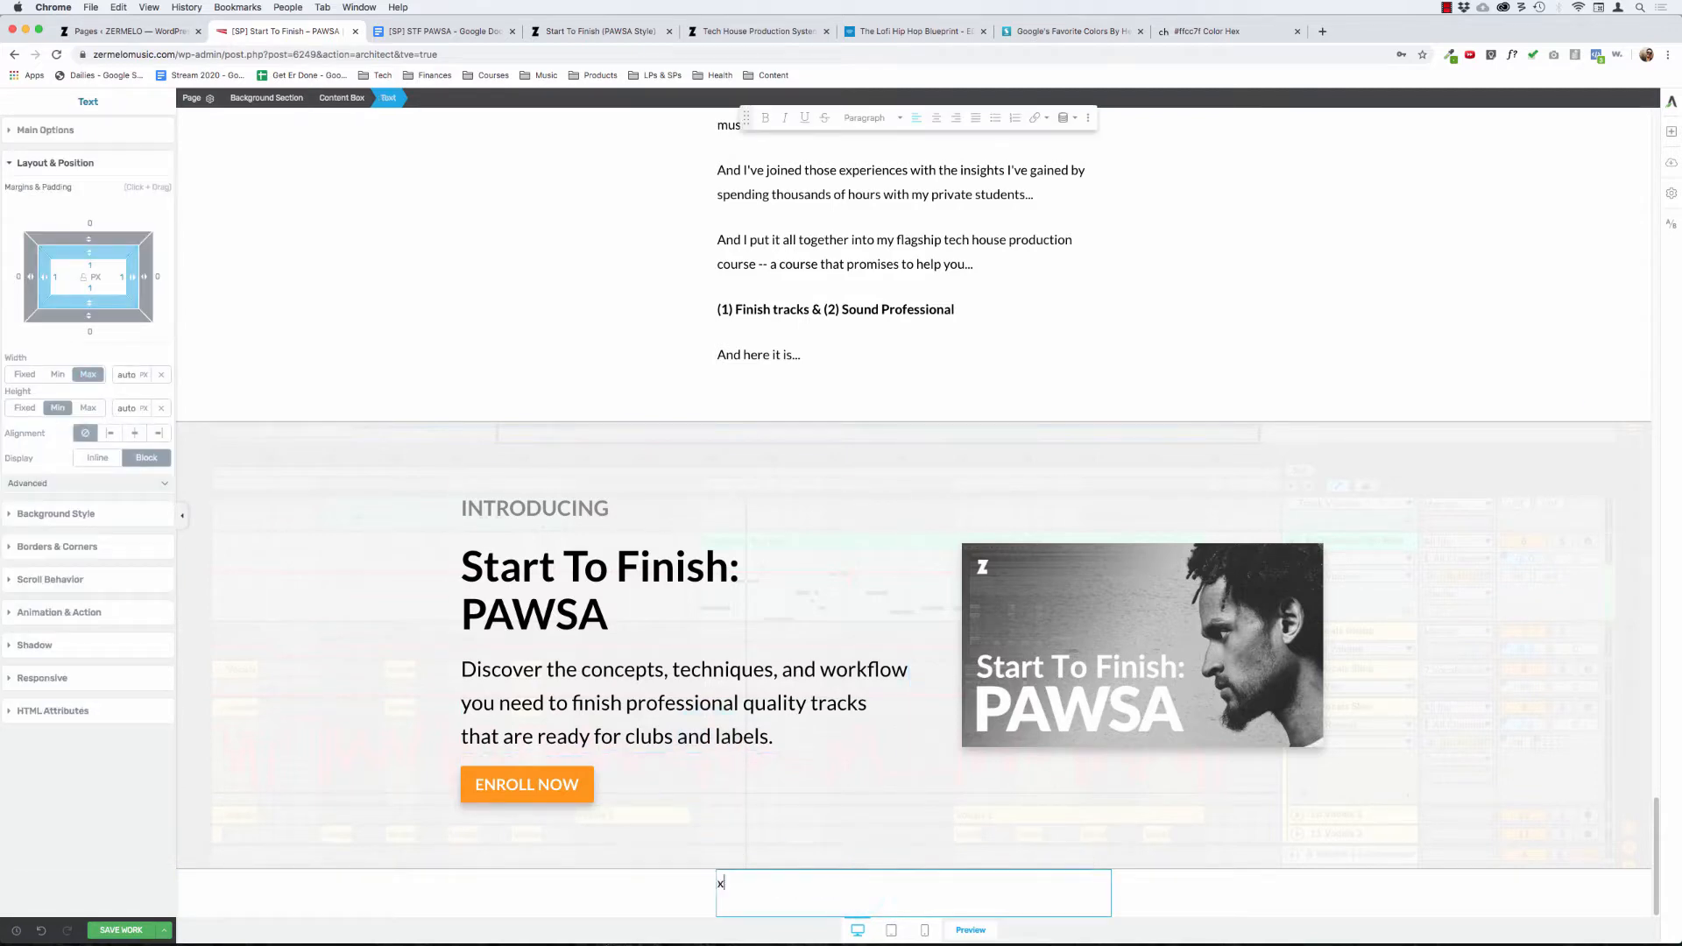
pyautogui.click(866, 891)
pyautogui.press('super+shift+v')
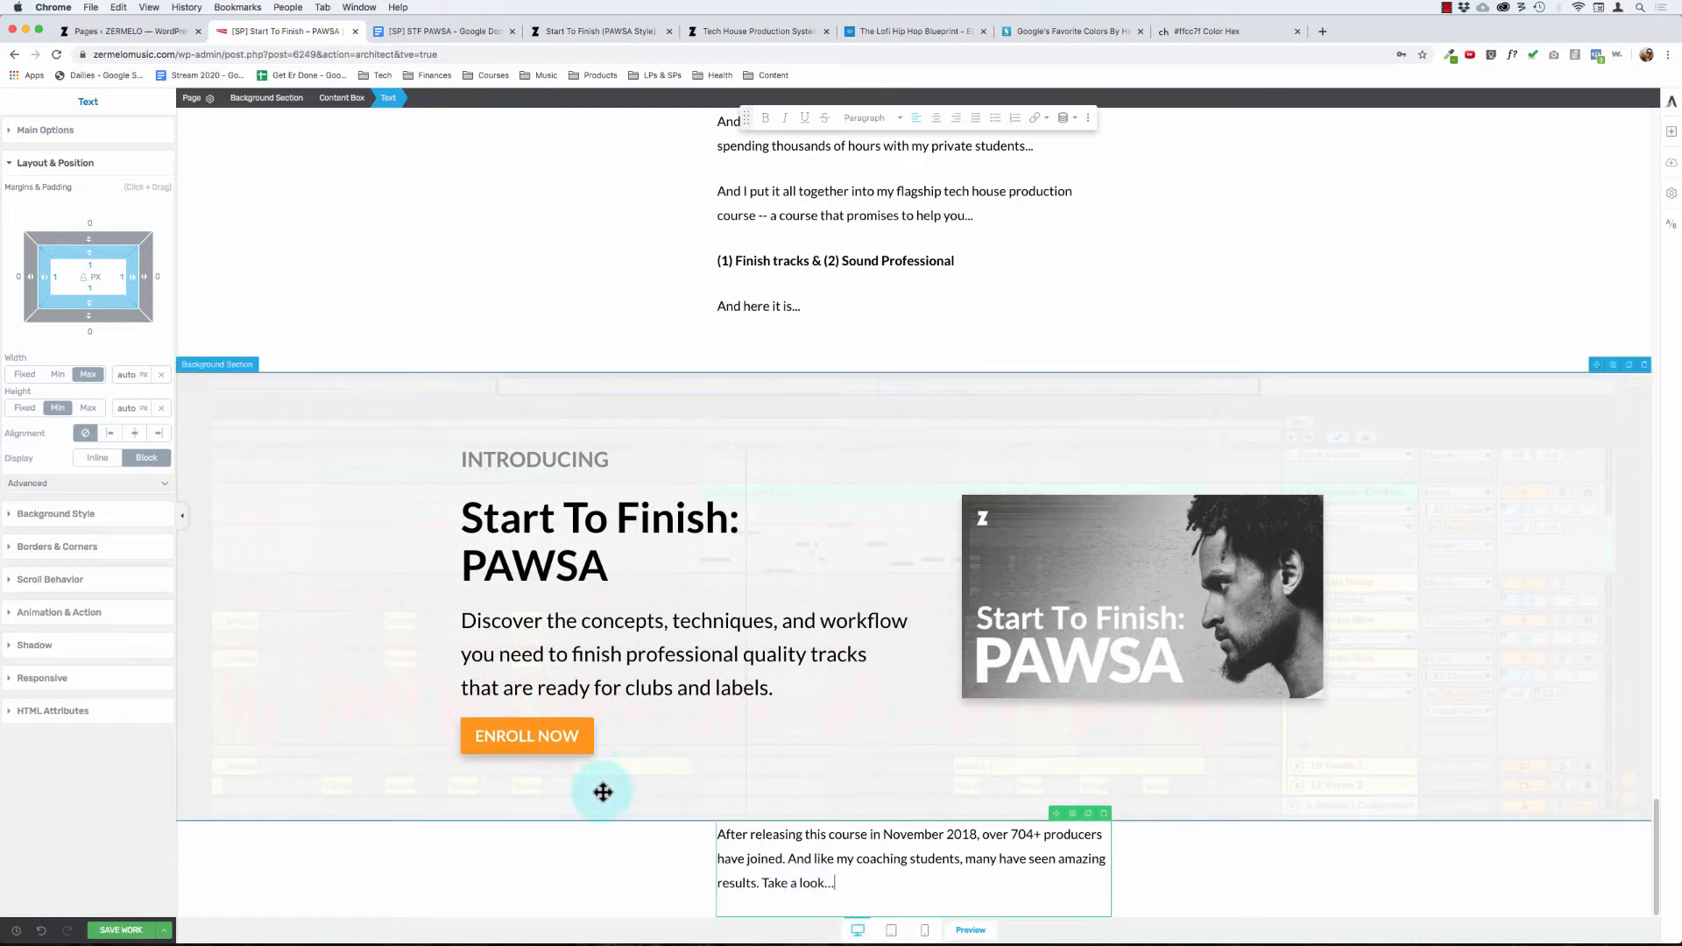
# Step: Set the padding of the background section around the new paragraph to 0 px, with the sides unlinked and 30 px on top
pyautogui.click(600, 795)
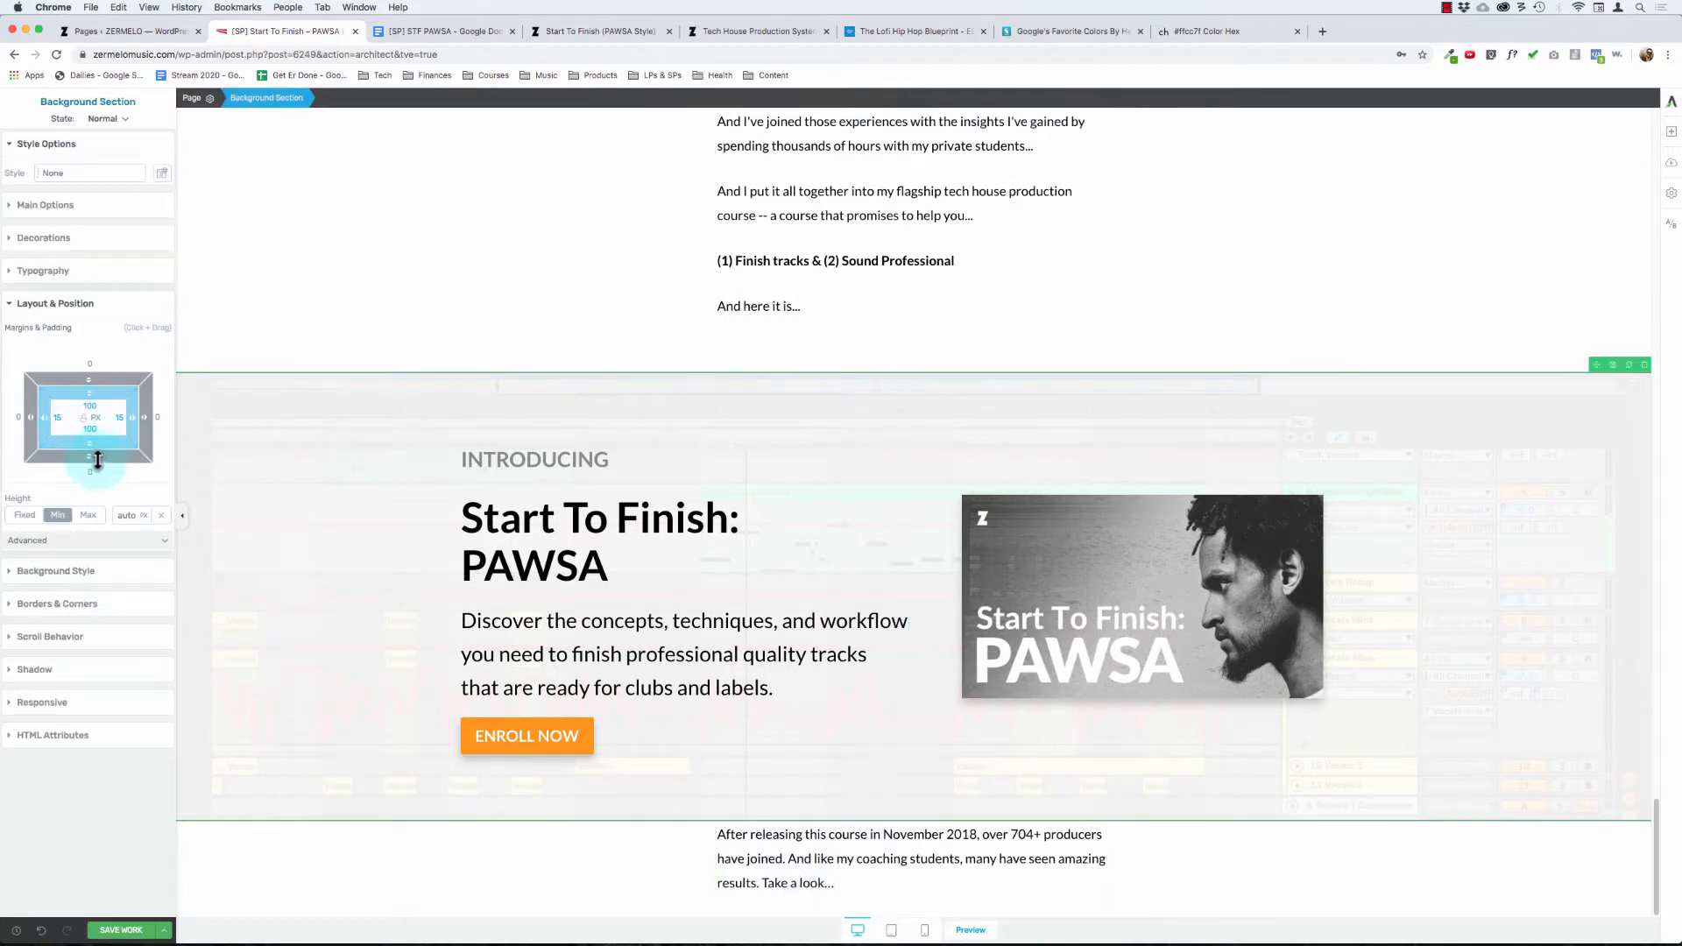
pyautogui.click(293, 838)
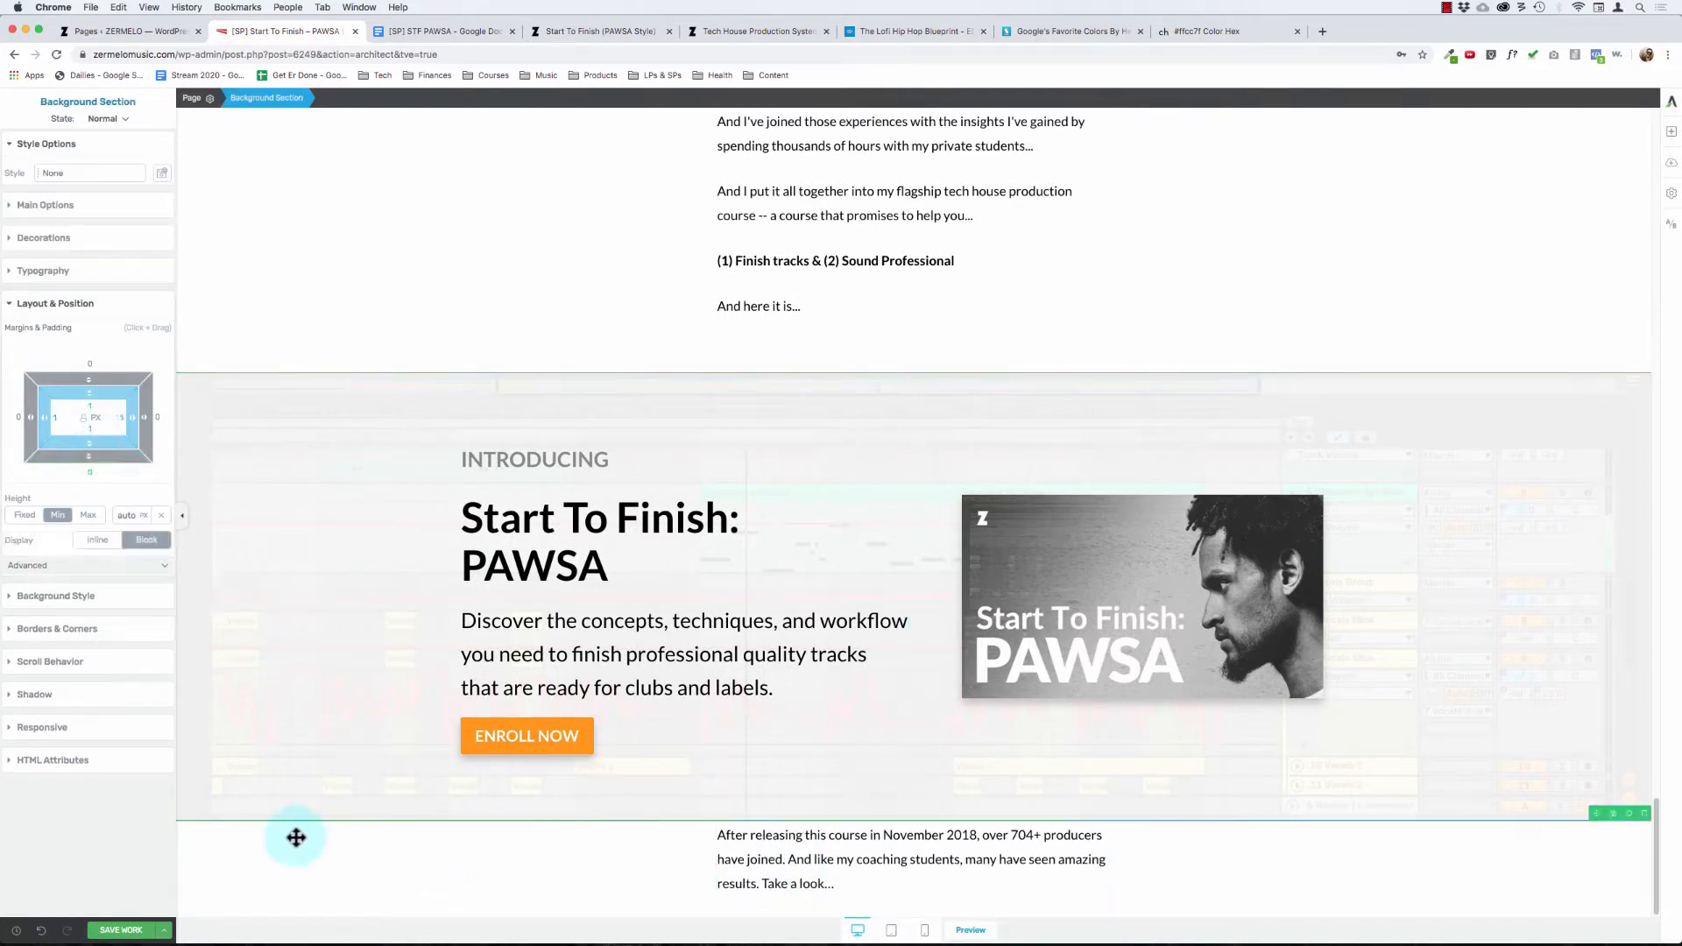
pyautogui.write('0')
pyautogui.click(83, 419)
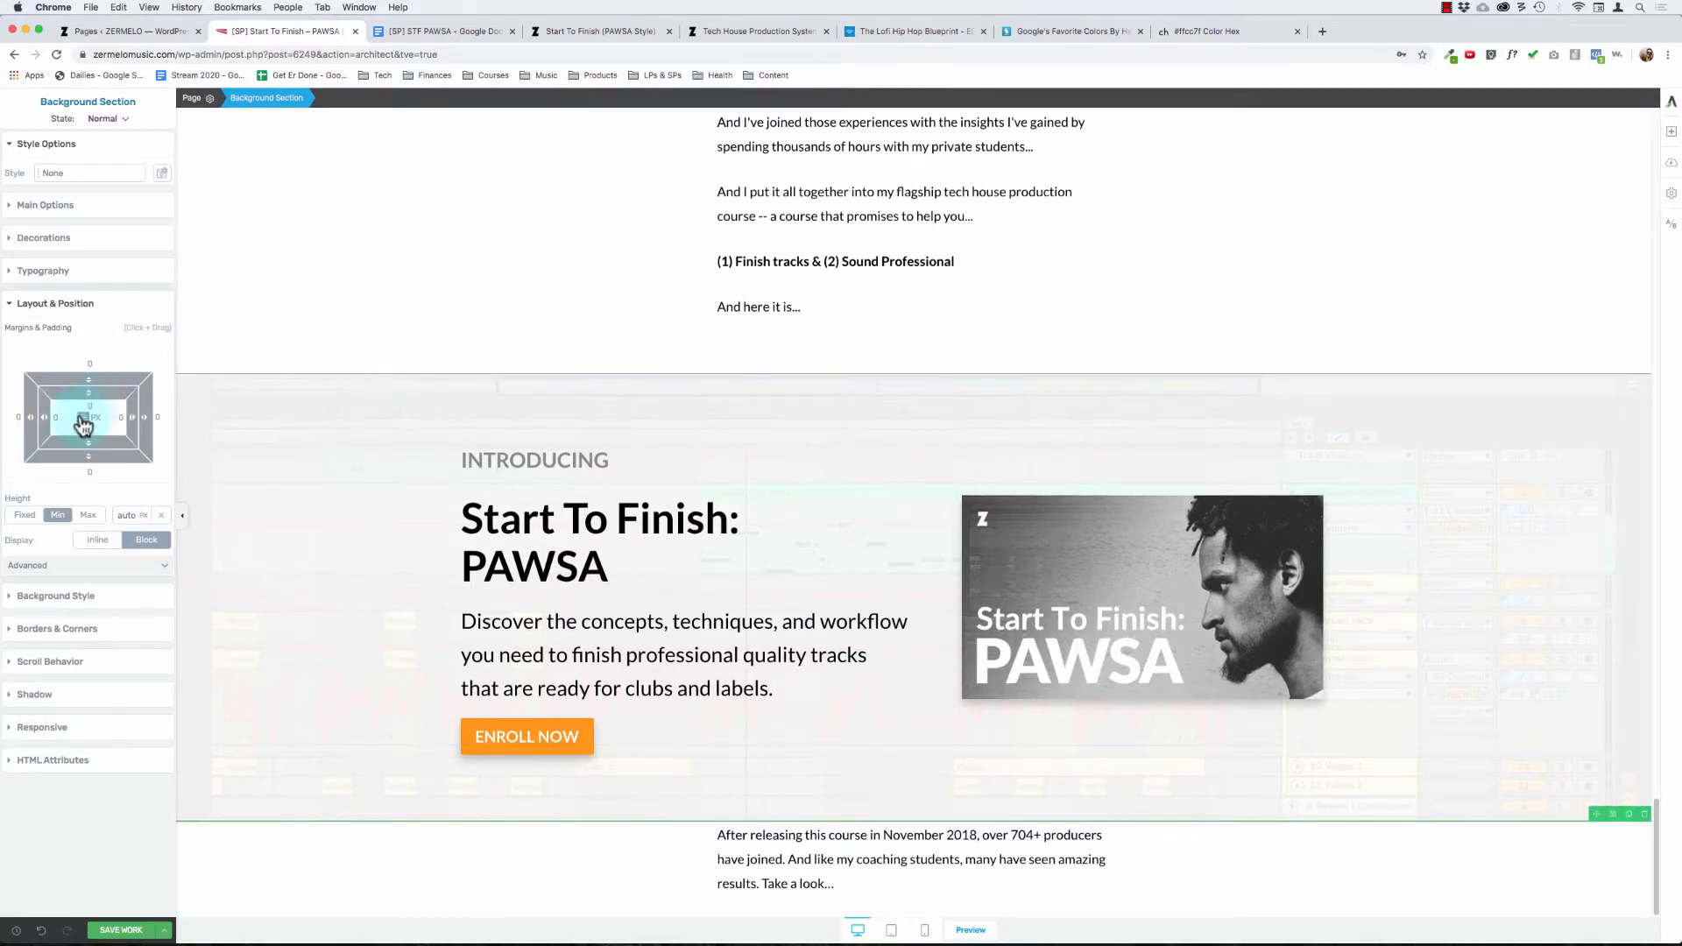
pyautogui.click(88, 407)
pyautogui.write('30')
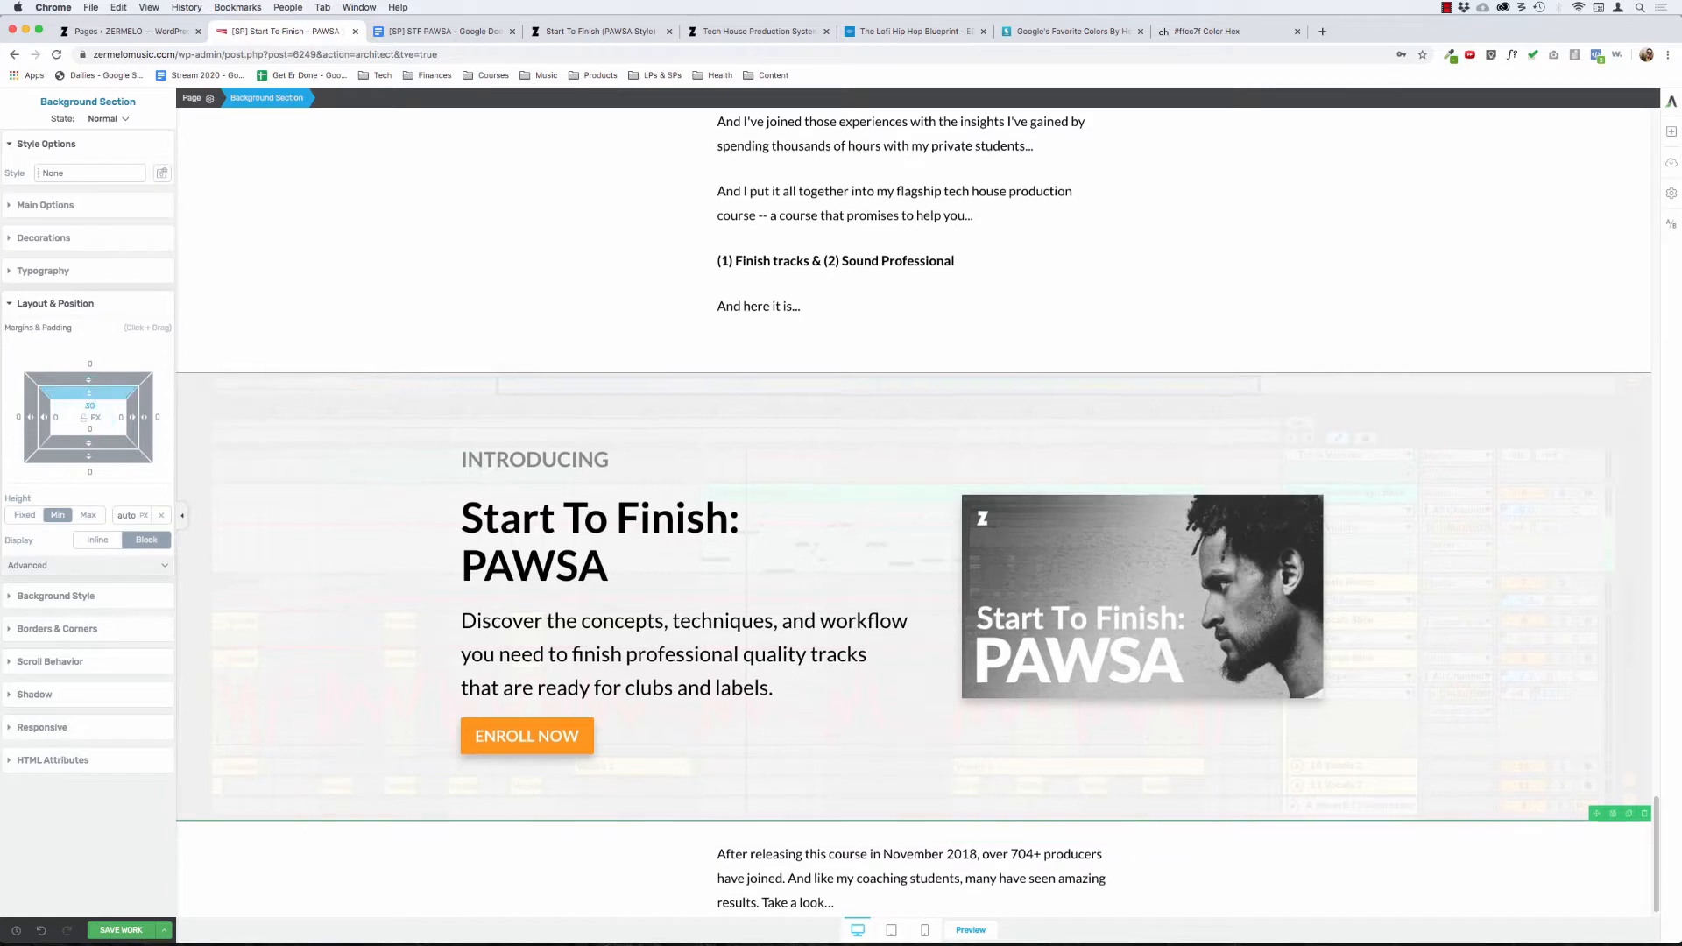
pyautogui.scroll(-1, 488, 429)
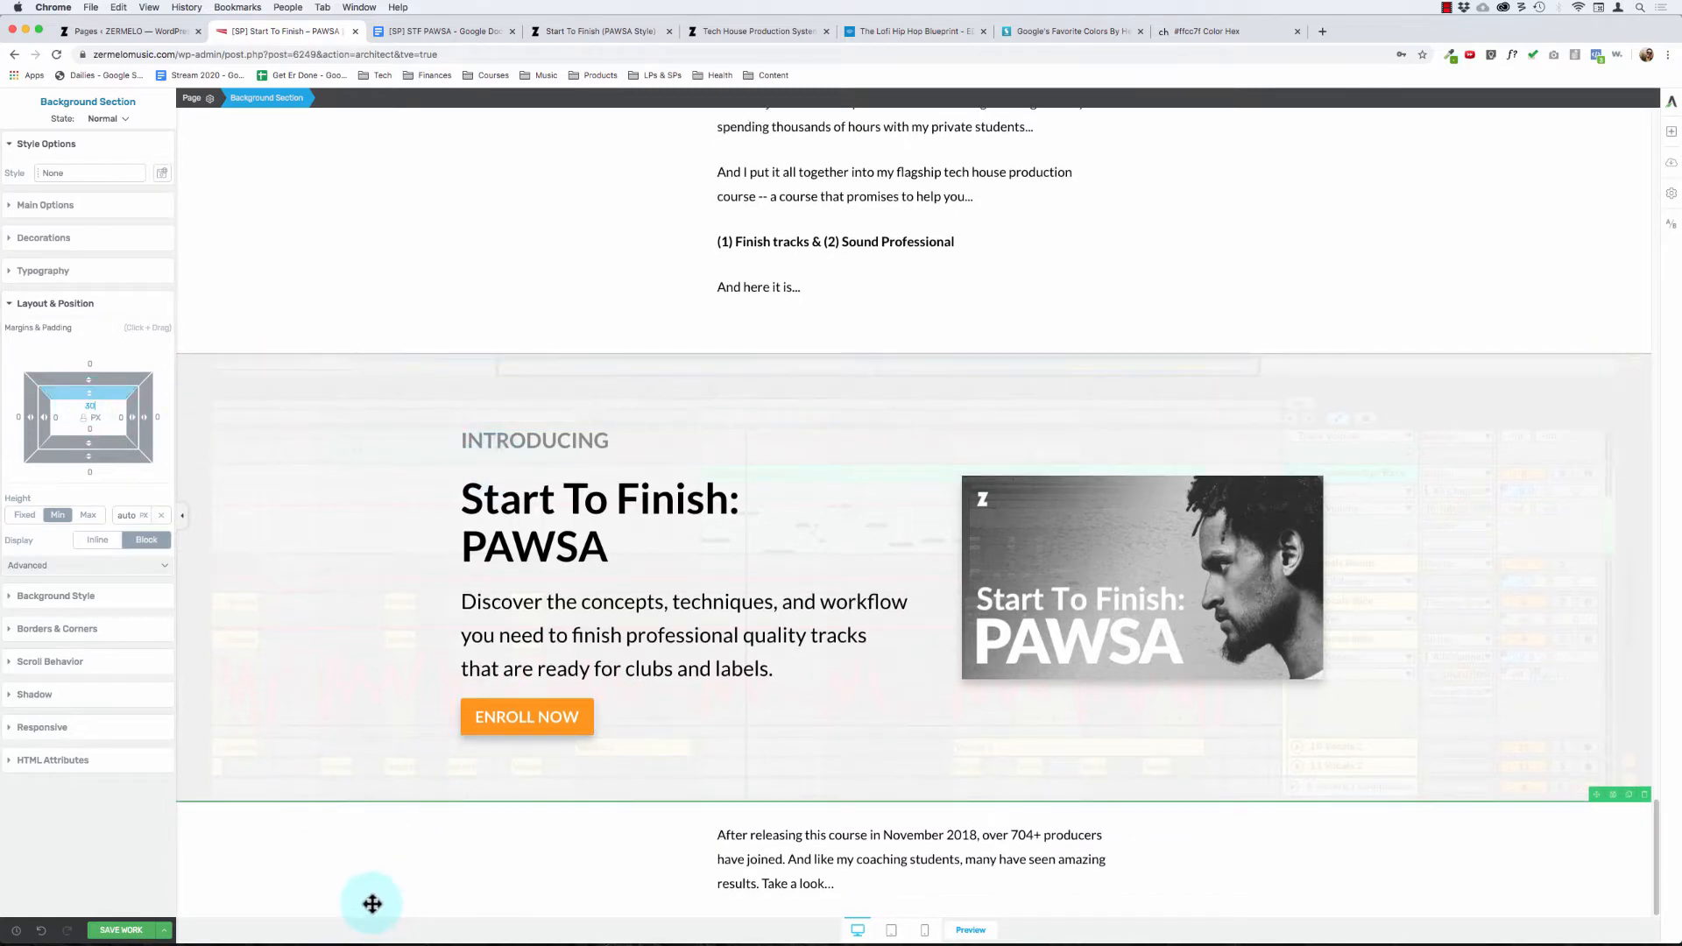
pyautogui.click(779, 857)
pyautogui.click(333, 848)
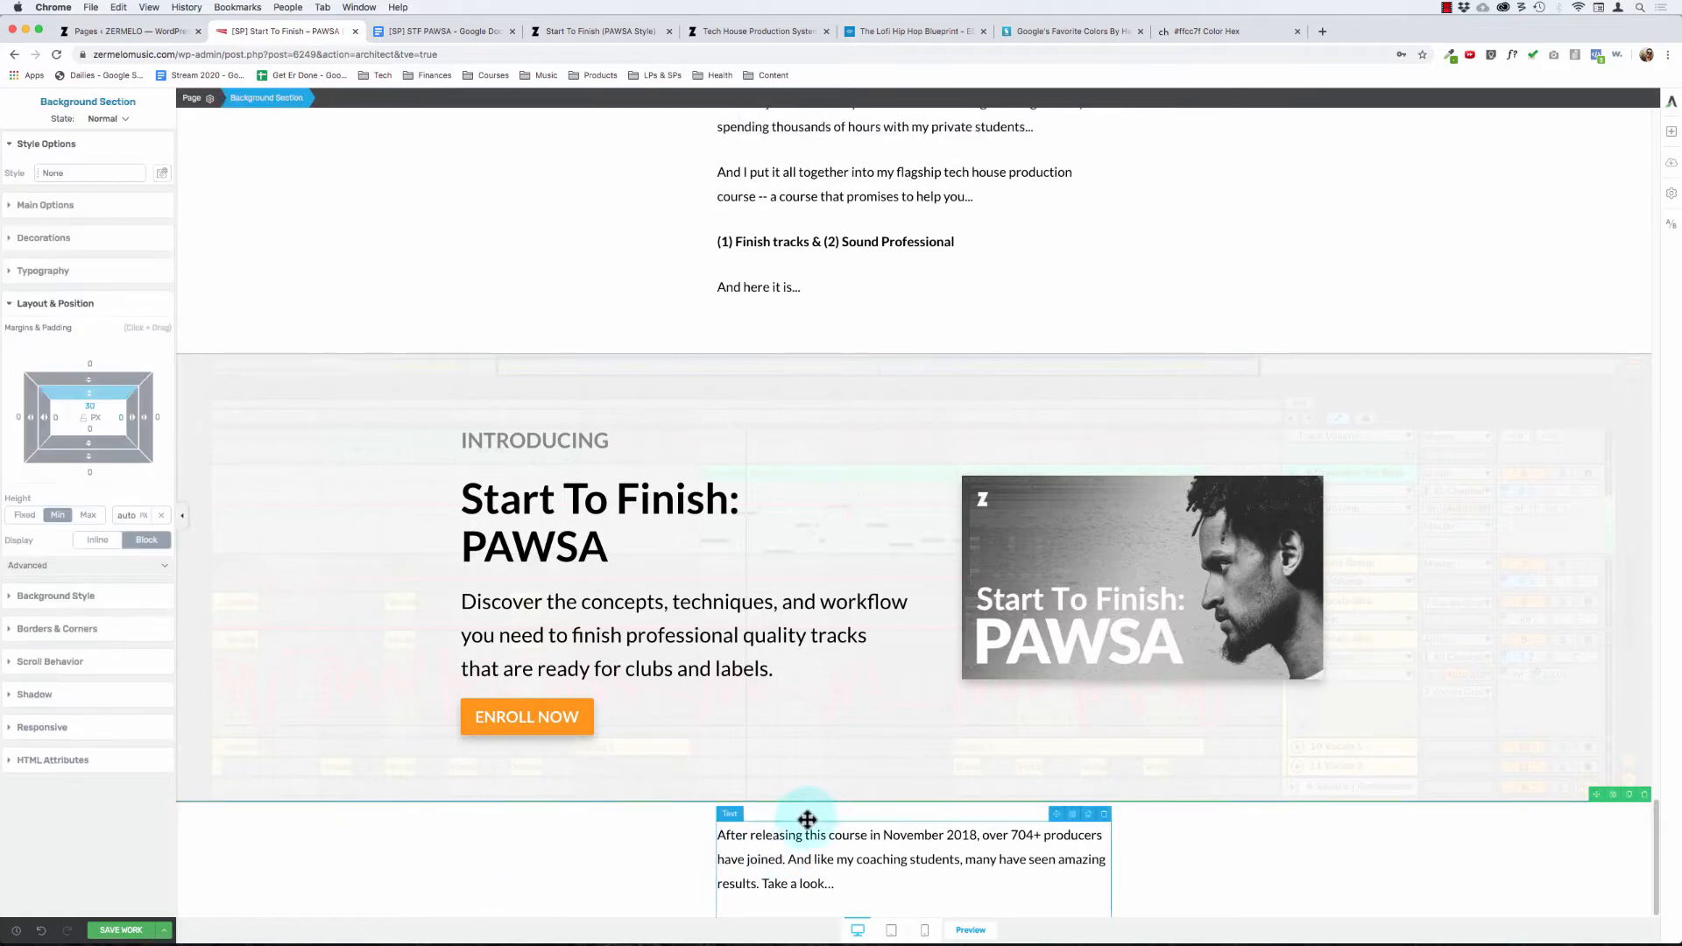
pyautogui.click(762, 879)
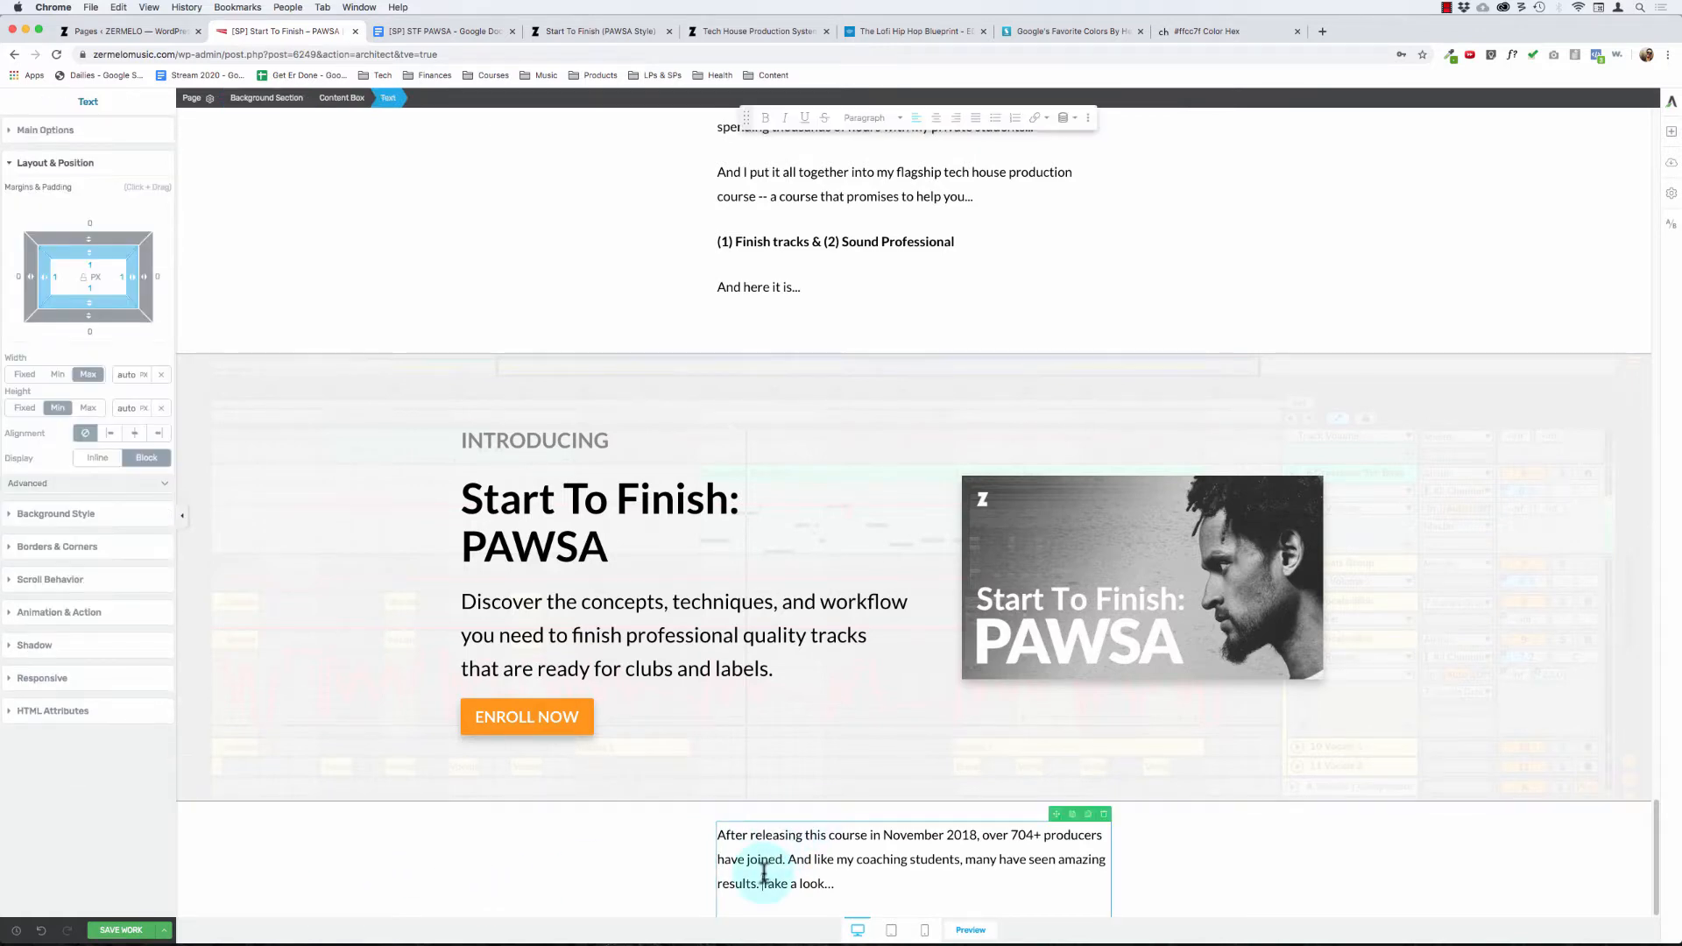
pyautogui.click(488, 854)
# Step: Test a bottom padding of 20 px on the "Here's How I Can Help..." background section and return it to 50 px
pyautogui.scroll(15, 319, 405)
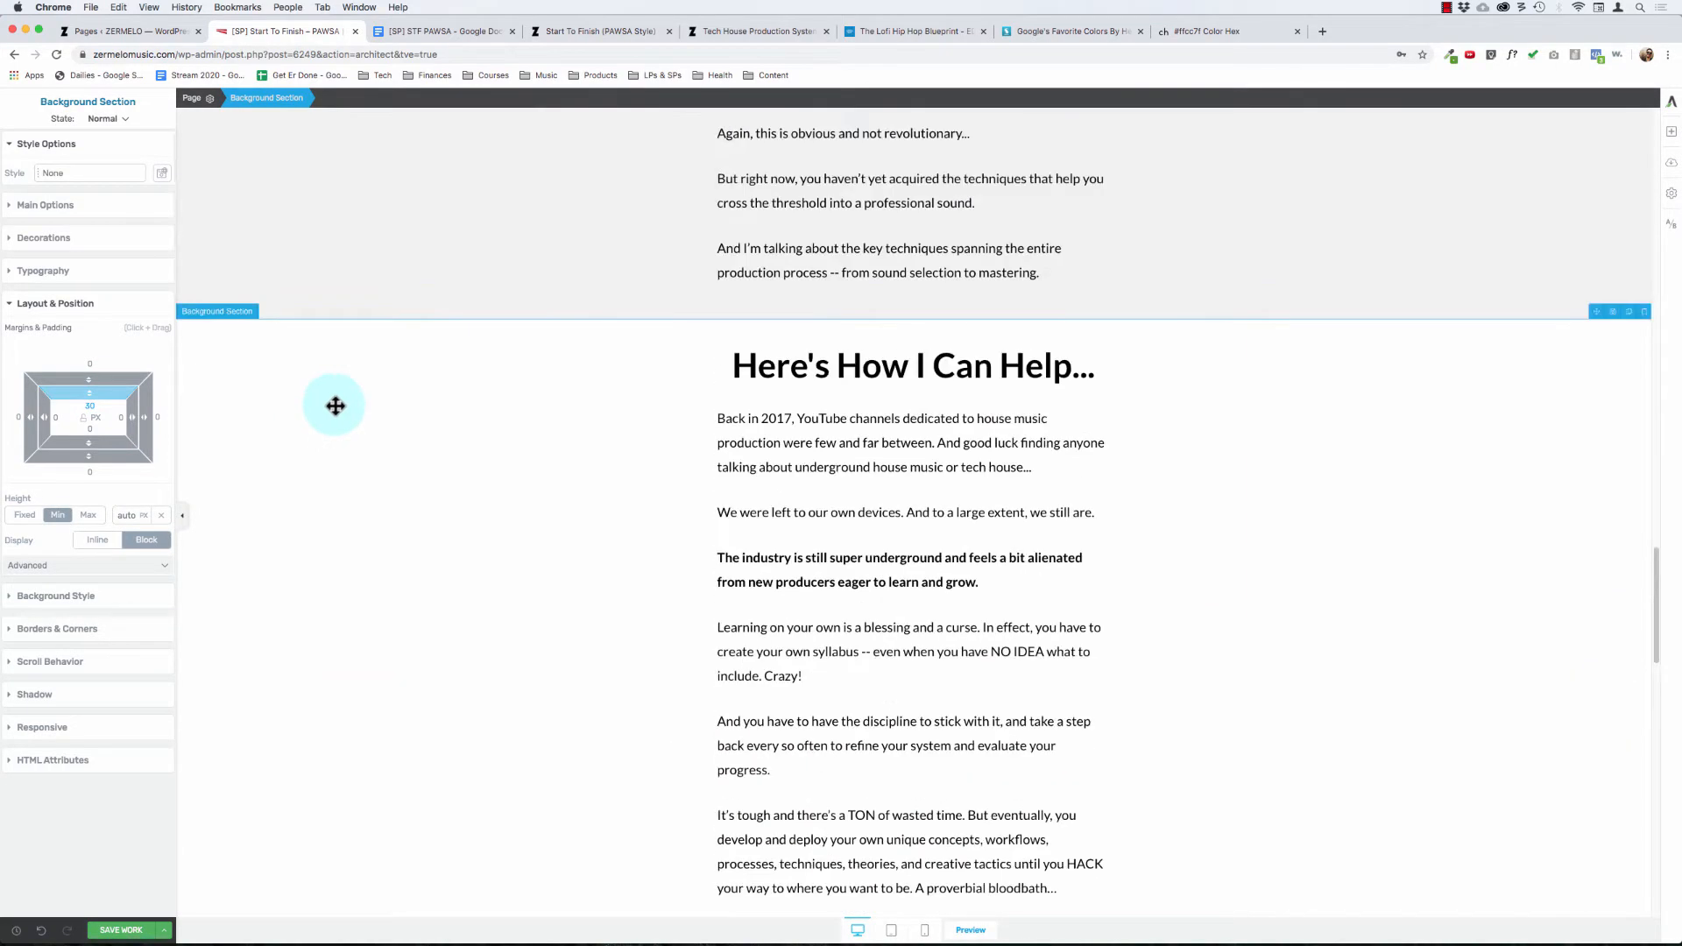
pyautogui.click(403, 426)
pyautogui.scroll(-10, 468, 556)
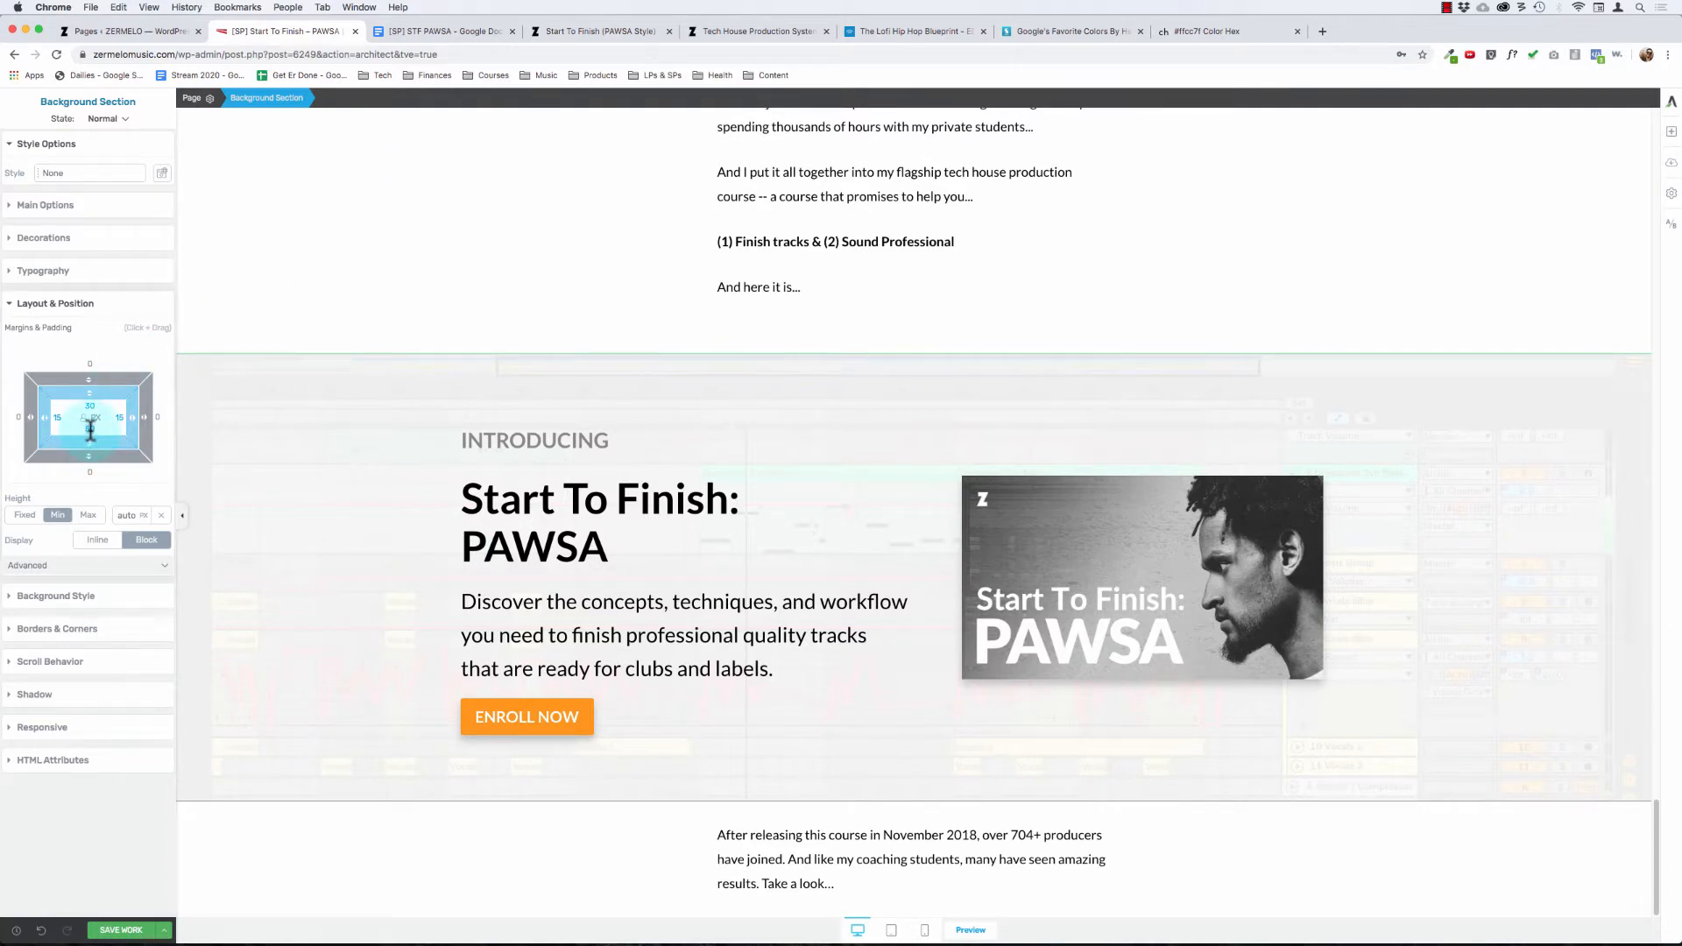
pyautogui.write('20')
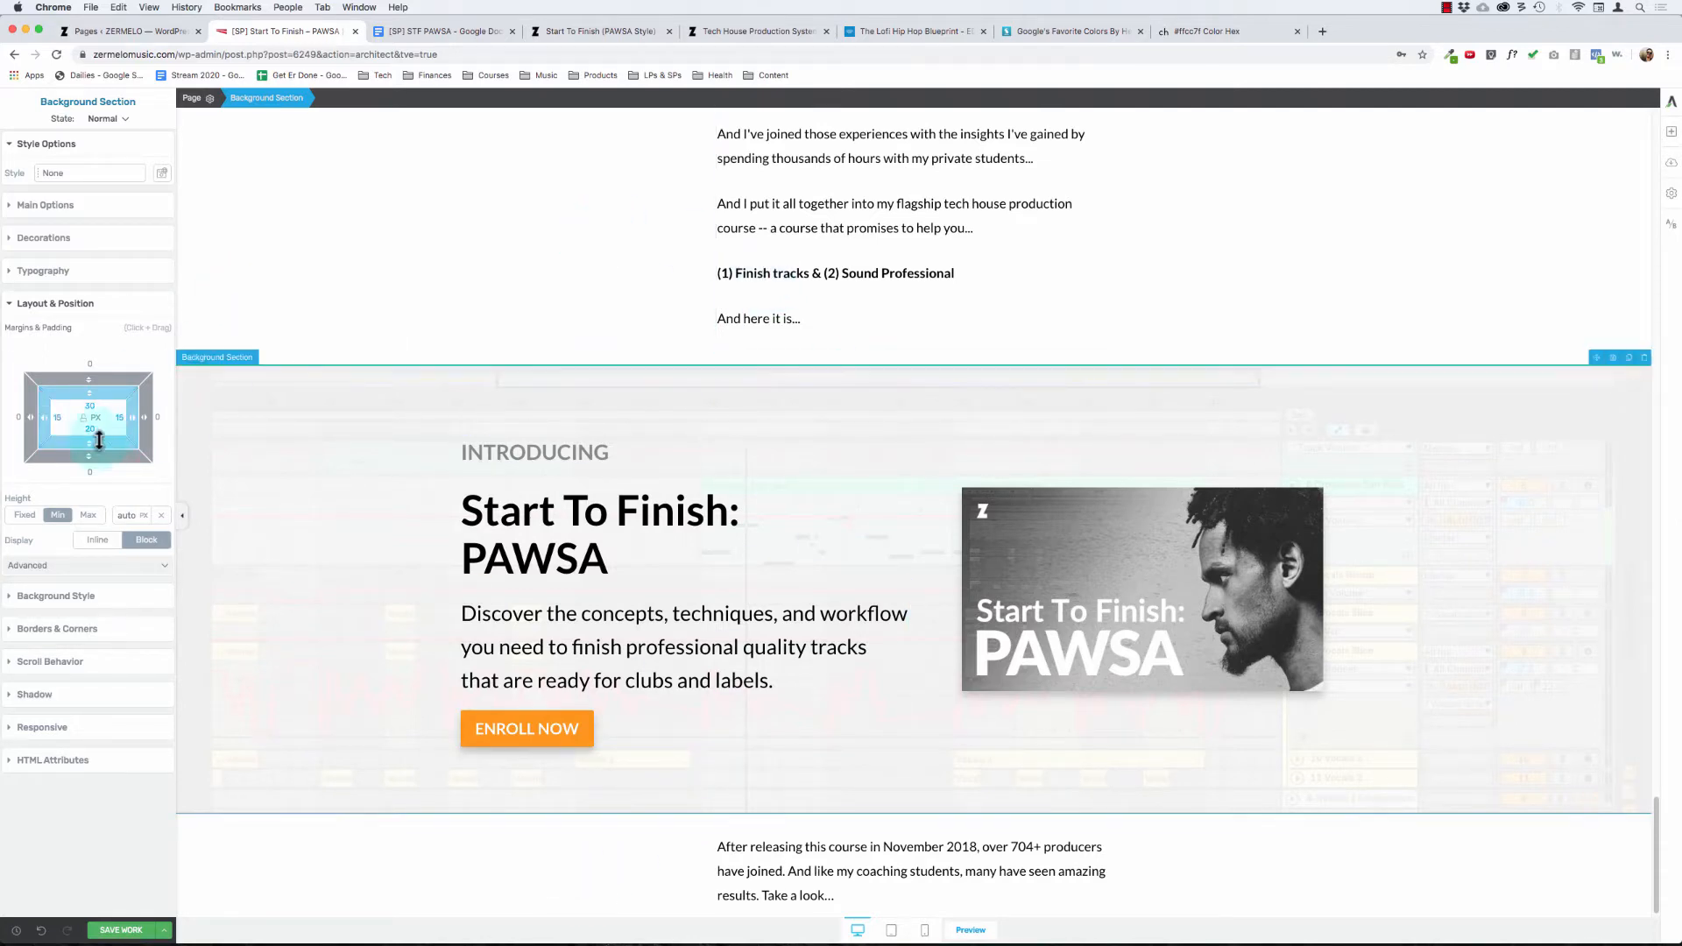
pyautogui.write('50')
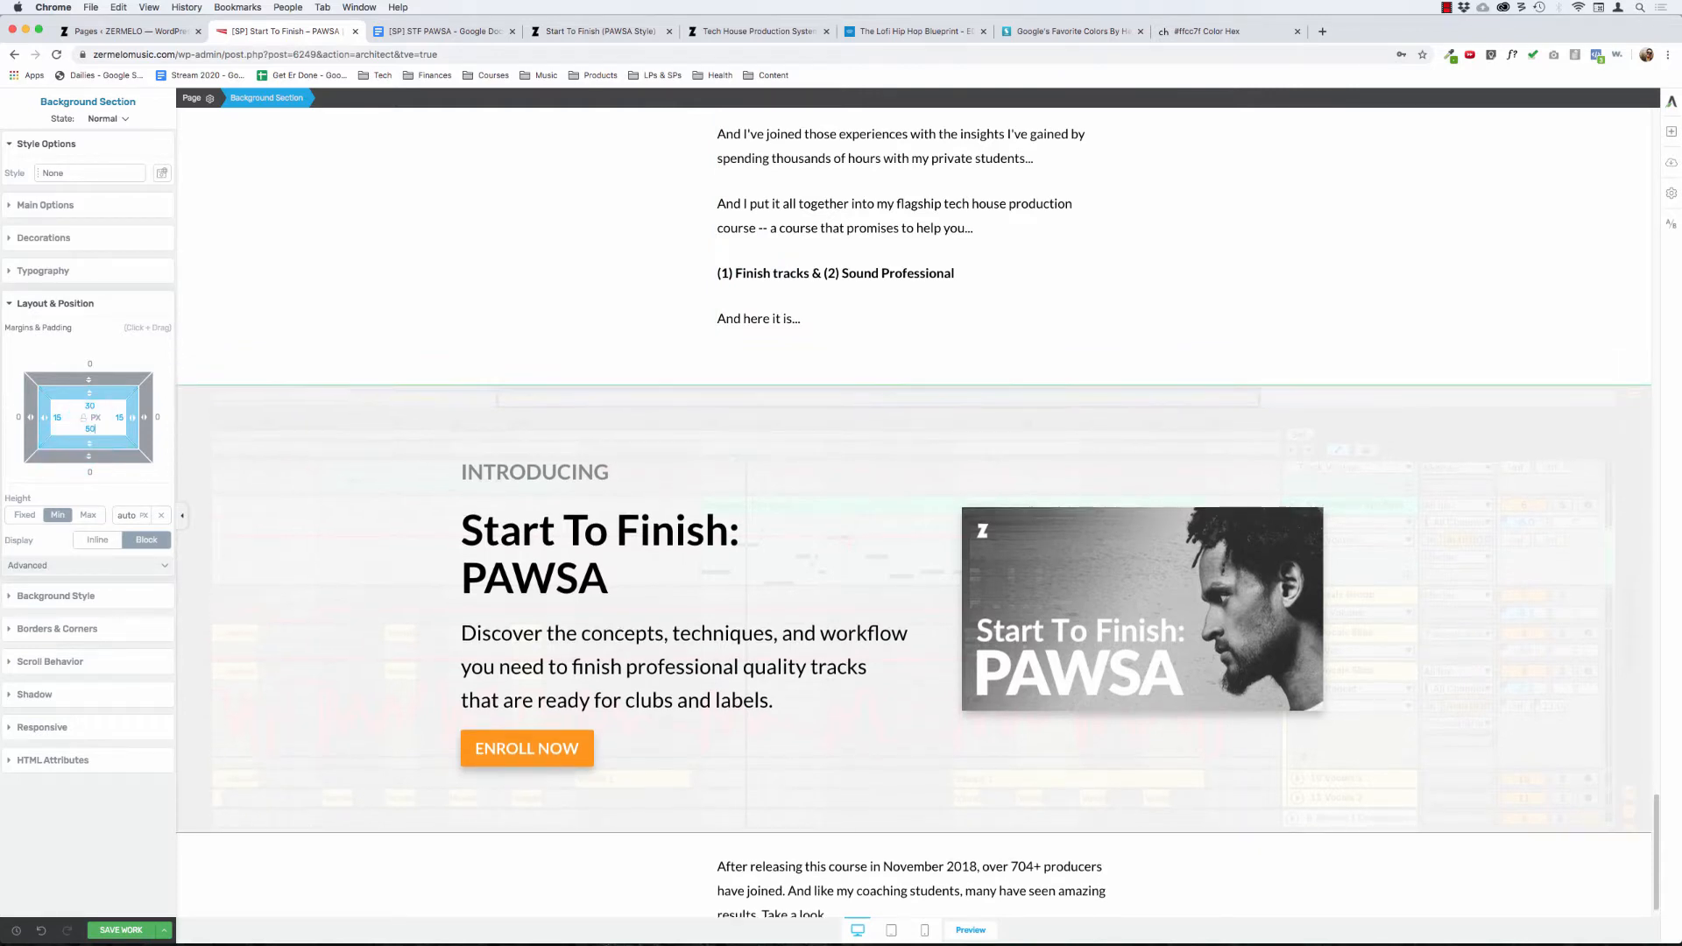
# Step: Set the top padding of the background section around the "After releasing this course..." paragraph to 50 px
pyautogui.click(282, 881)
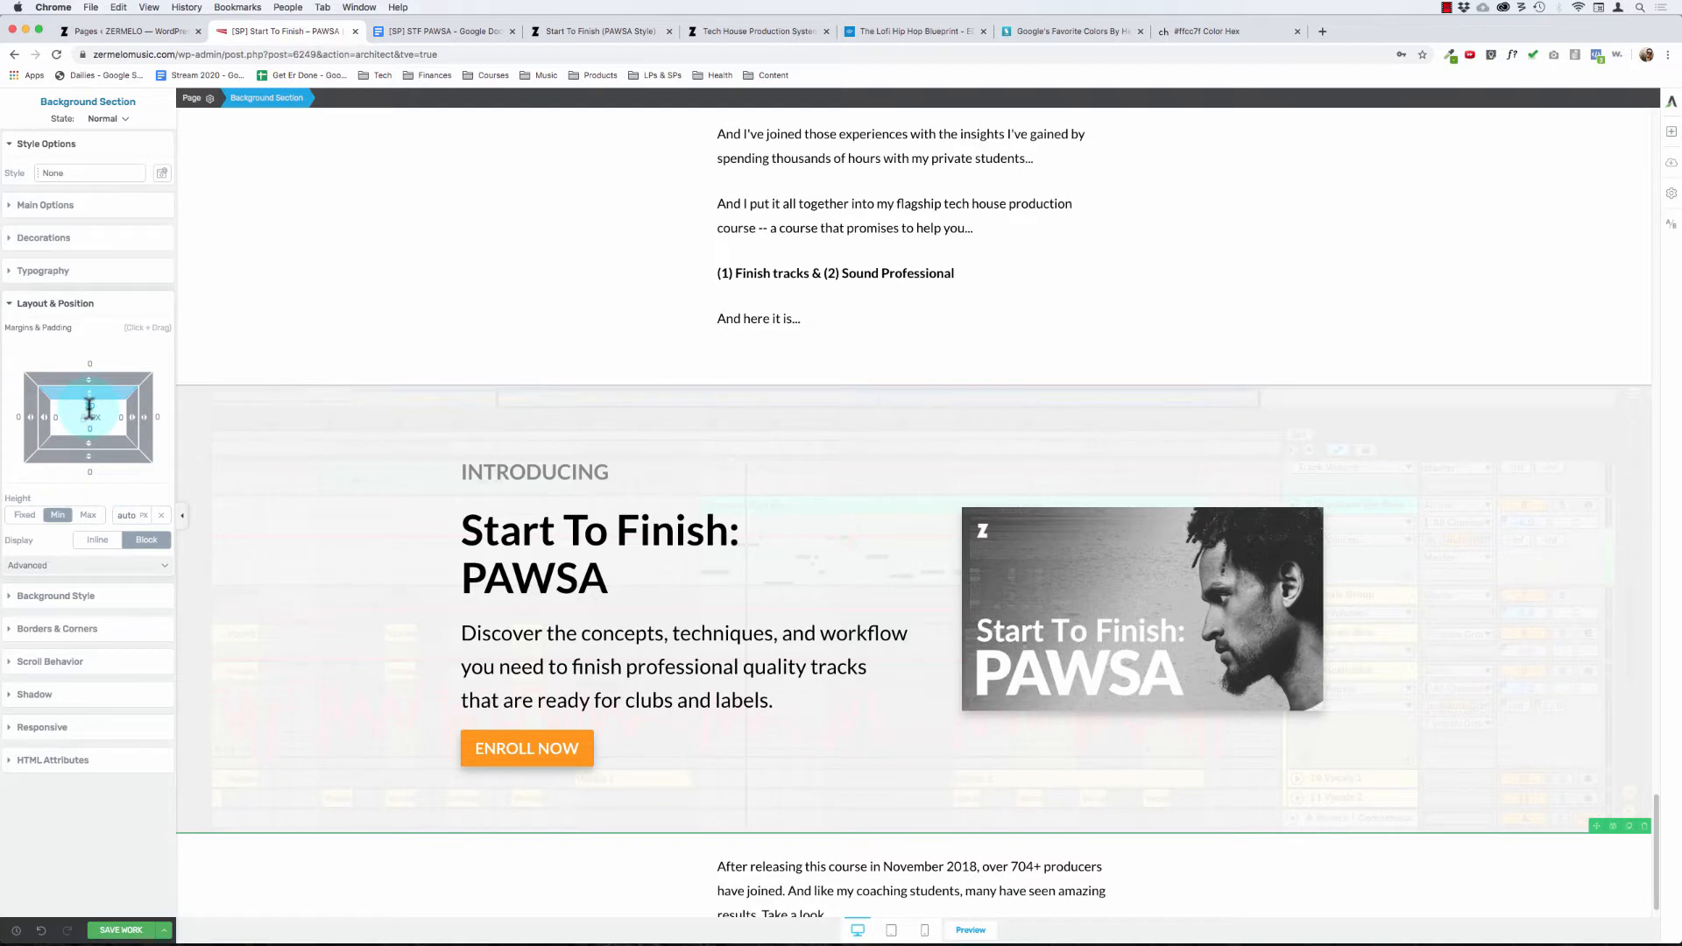
pyautogui.write('50')
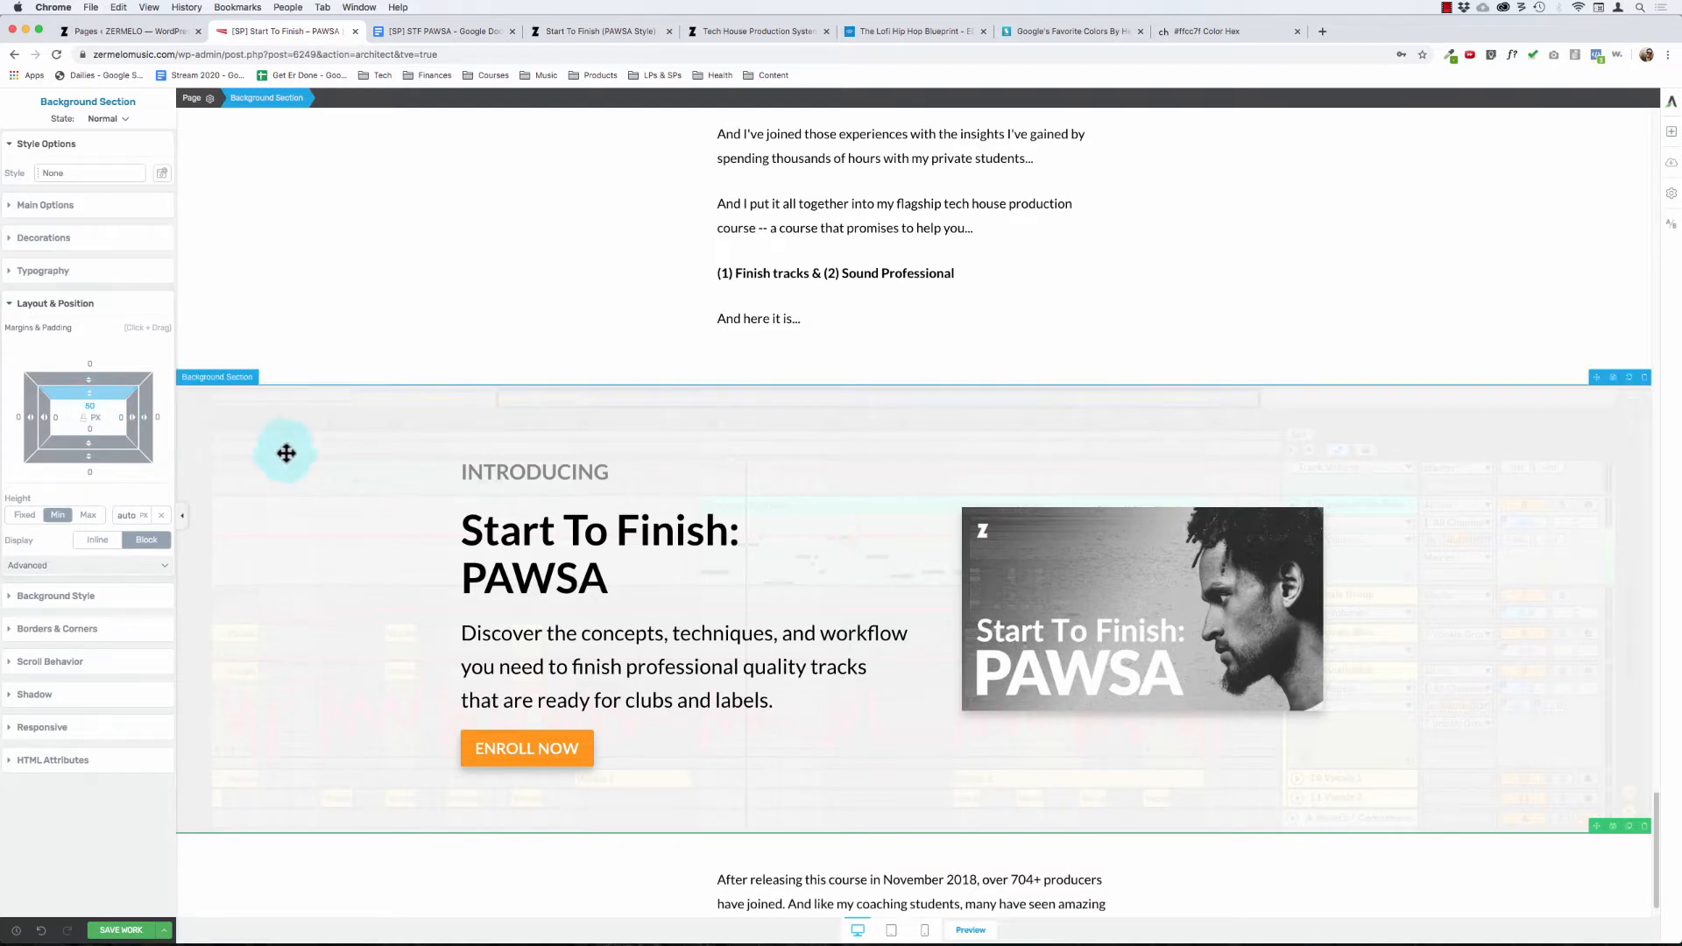
pyautogui.scroll(-1, 339, 574)
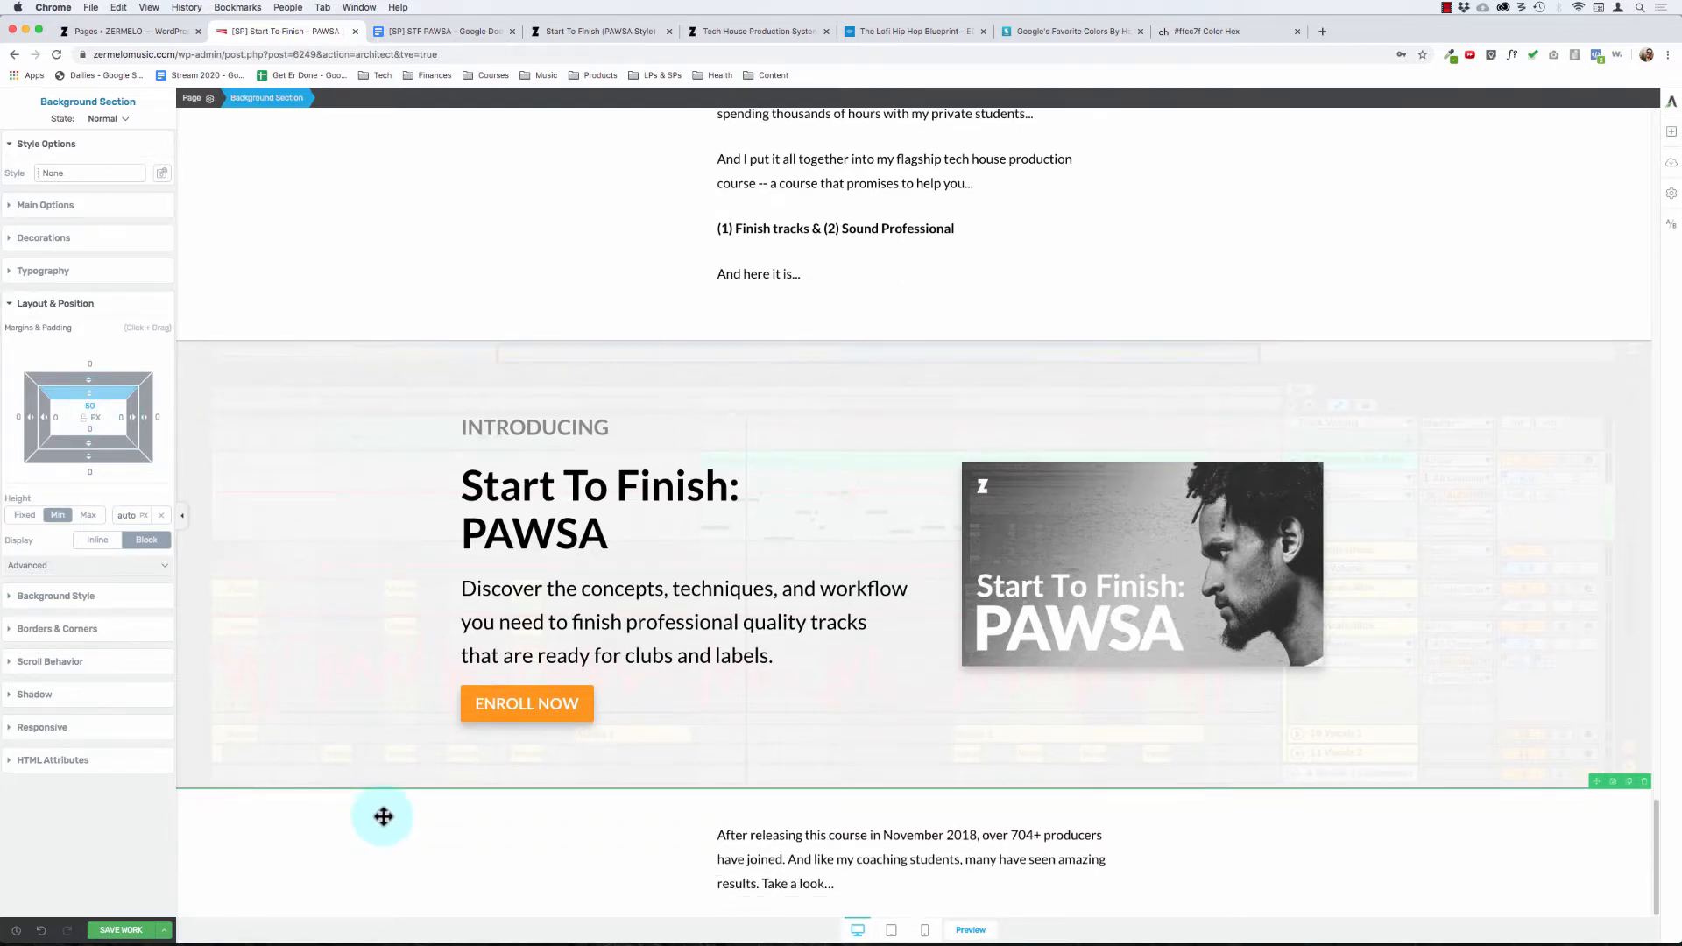
# Step: Examine the padding, font size and line height of the text block ending in "And here it is..."
pyautogui.click(641, 273)
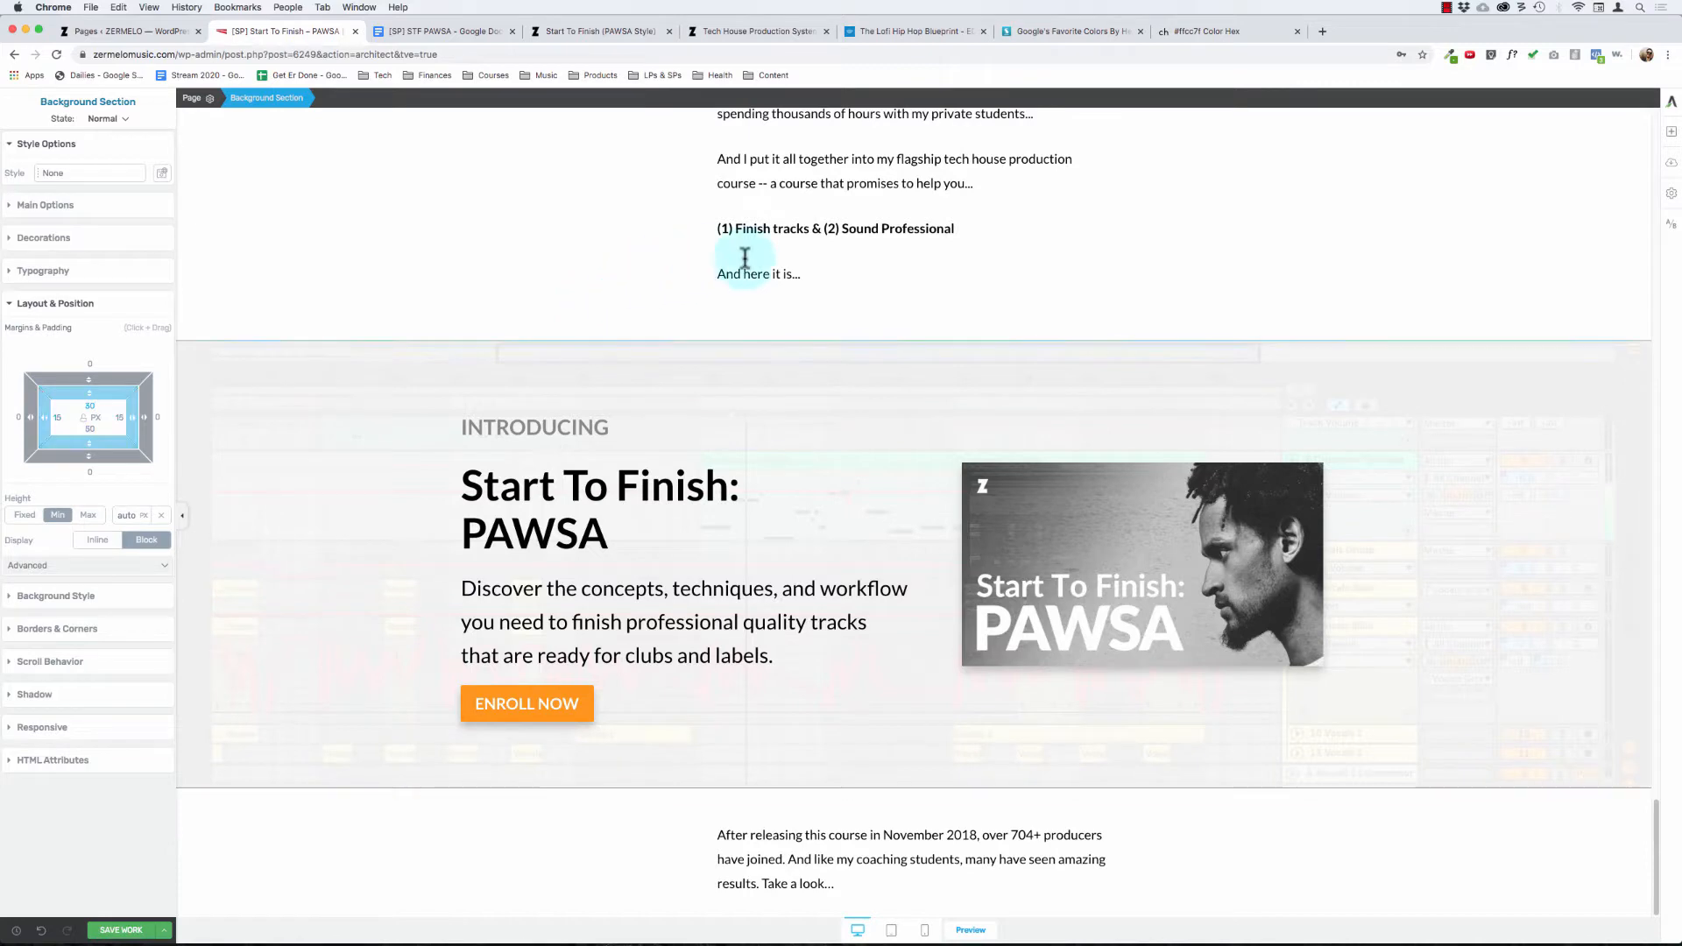
pyautogui.click(744, 257)
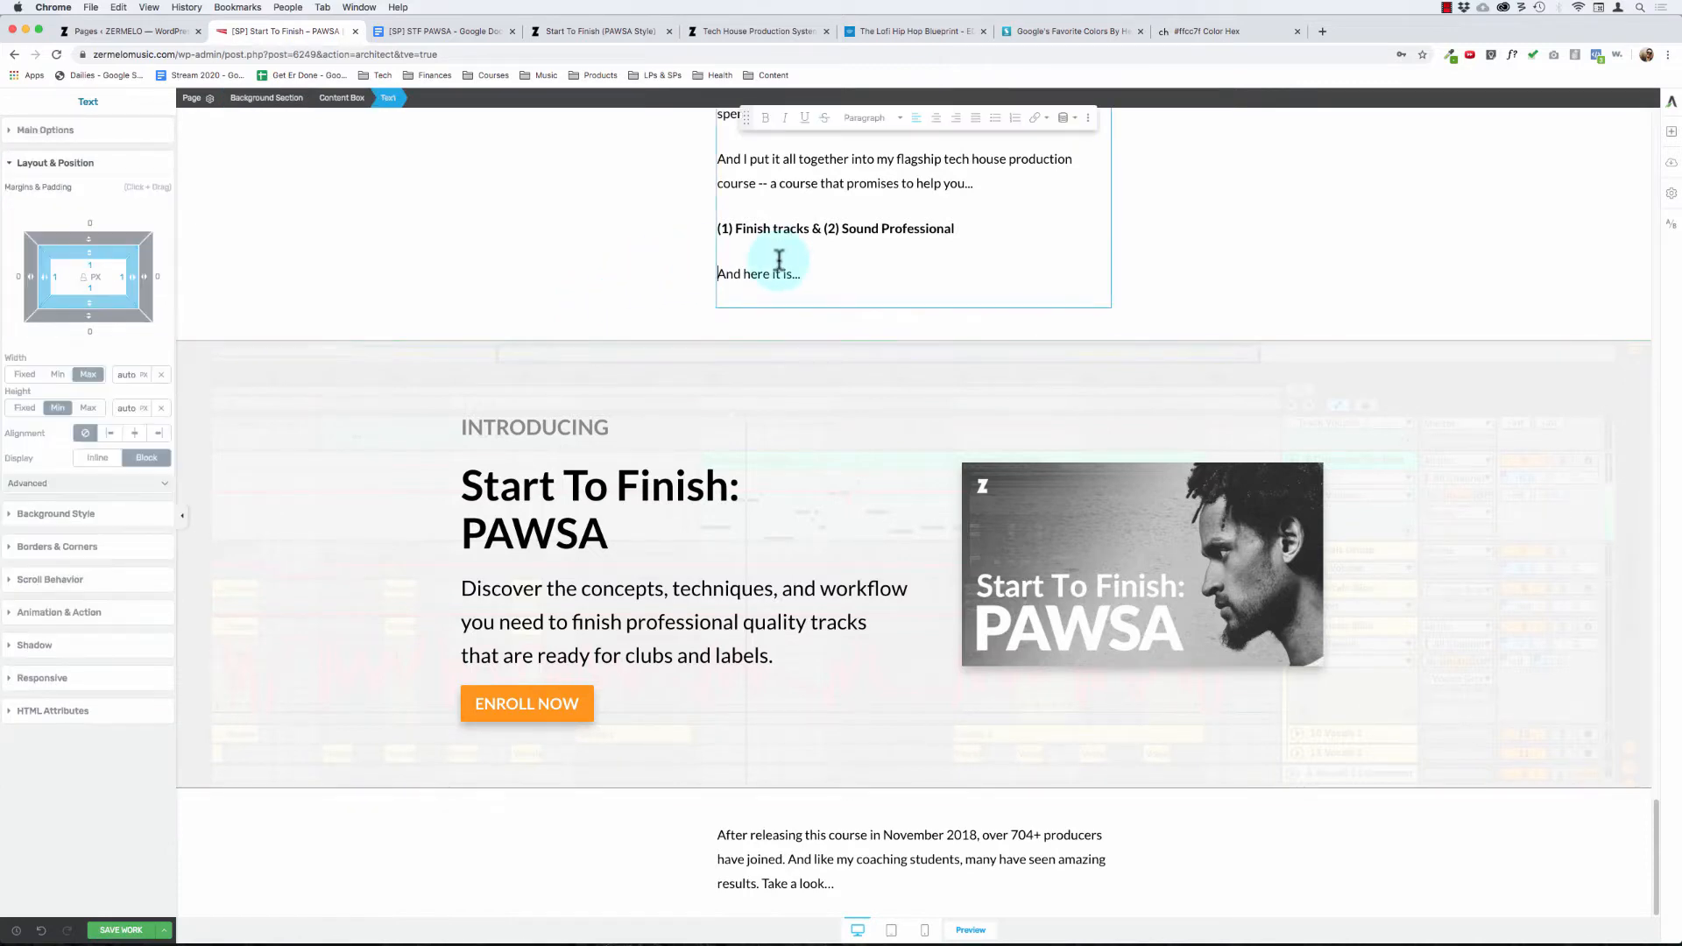
pyautogui.click(820, 281)
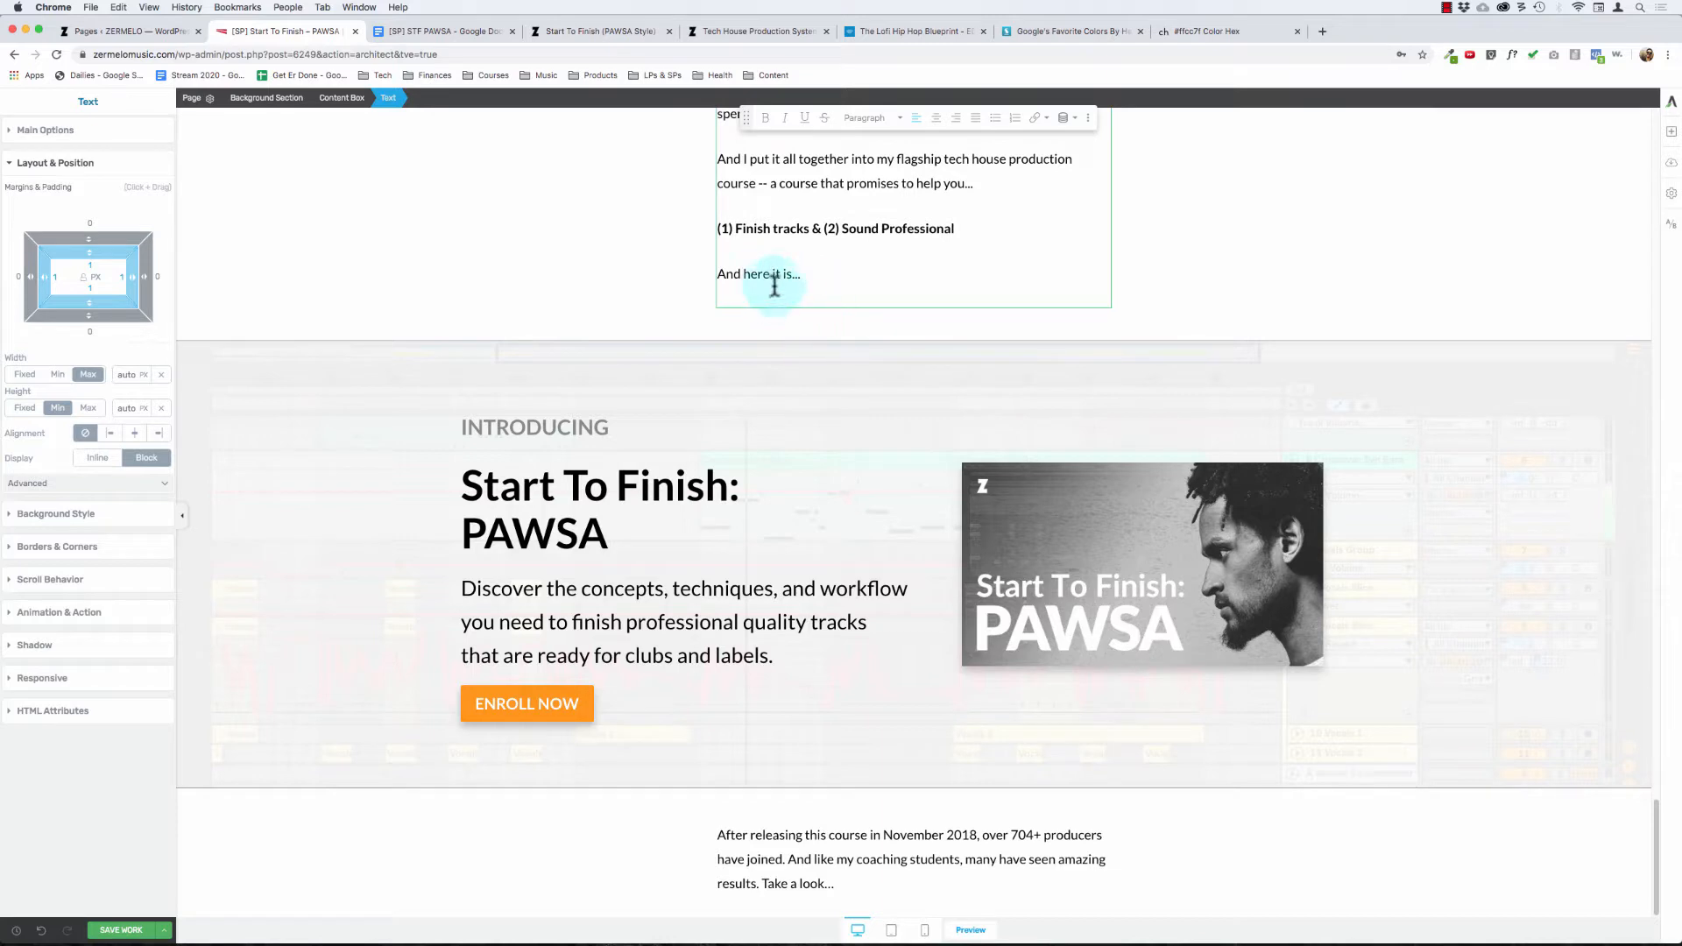
pyautogui.click(63, 131)
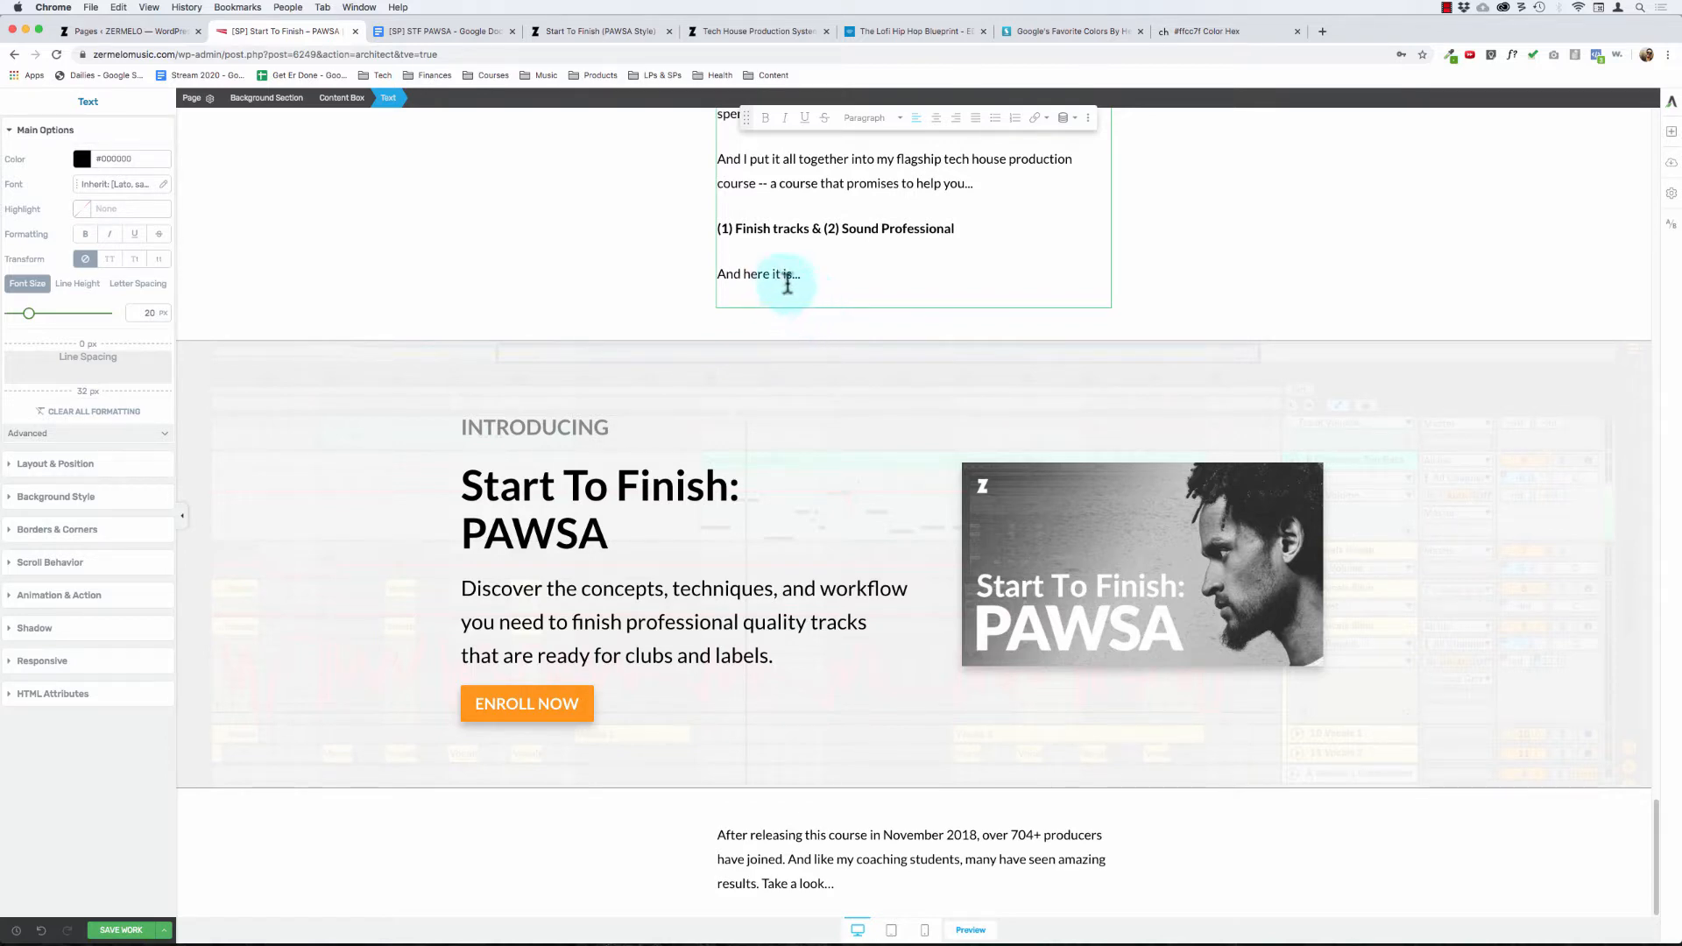
pyautogui.click(77, 283)
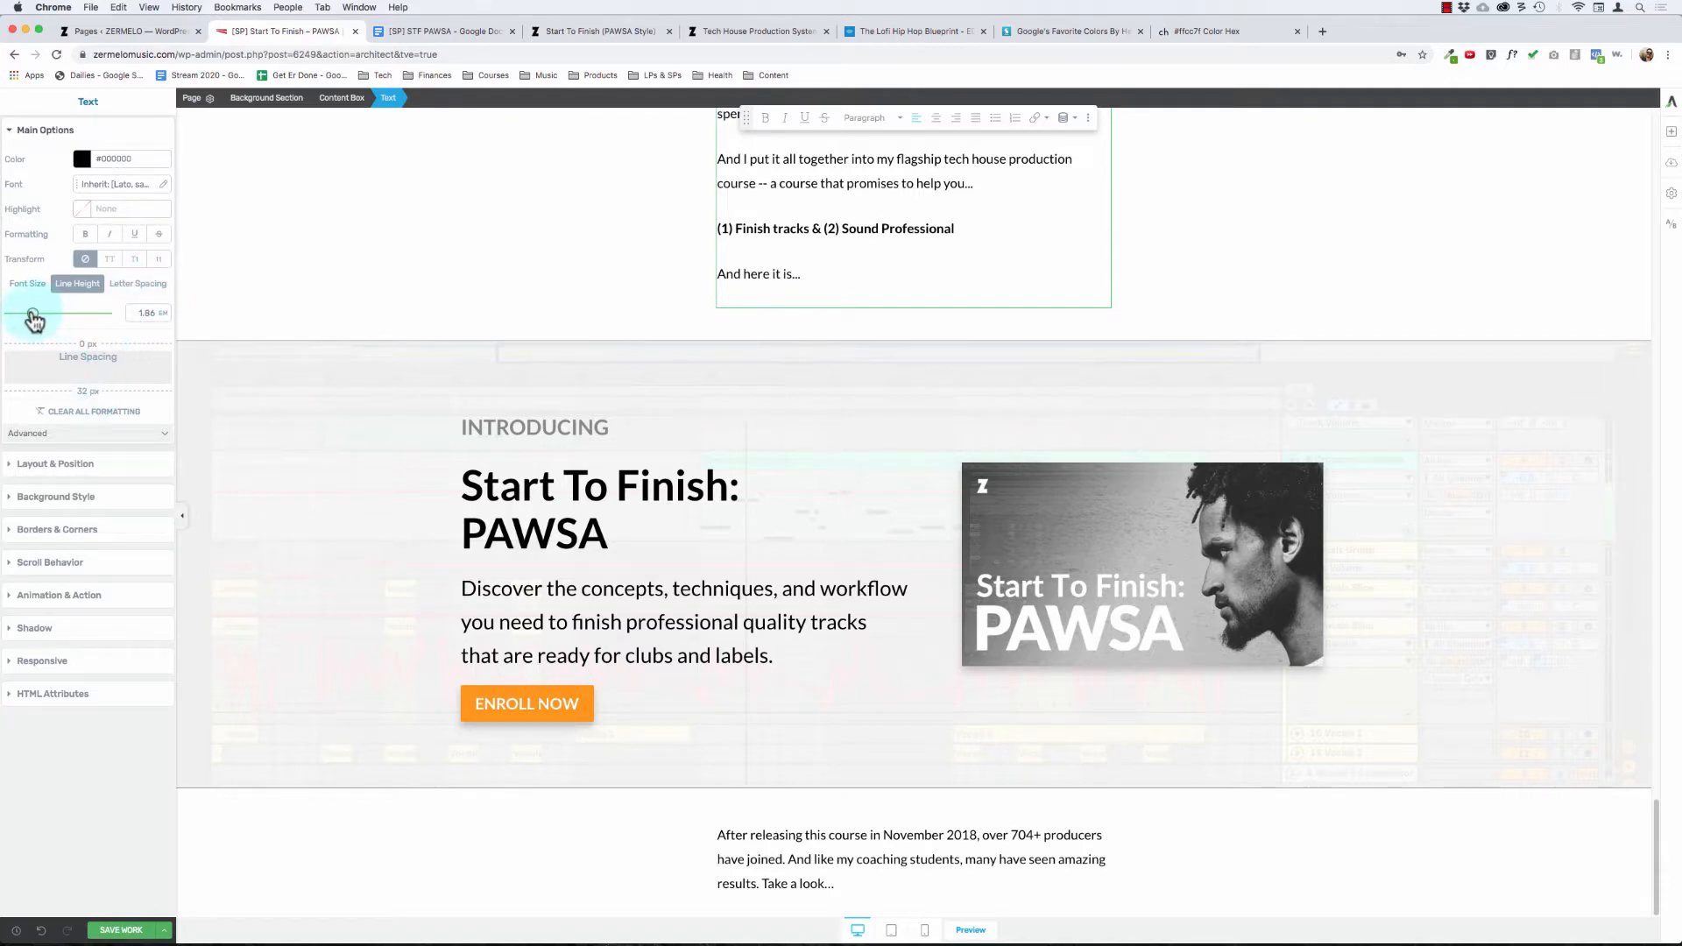
pyautogui.moveTo(34, 320); pyautogui.dragTo(30, 319)
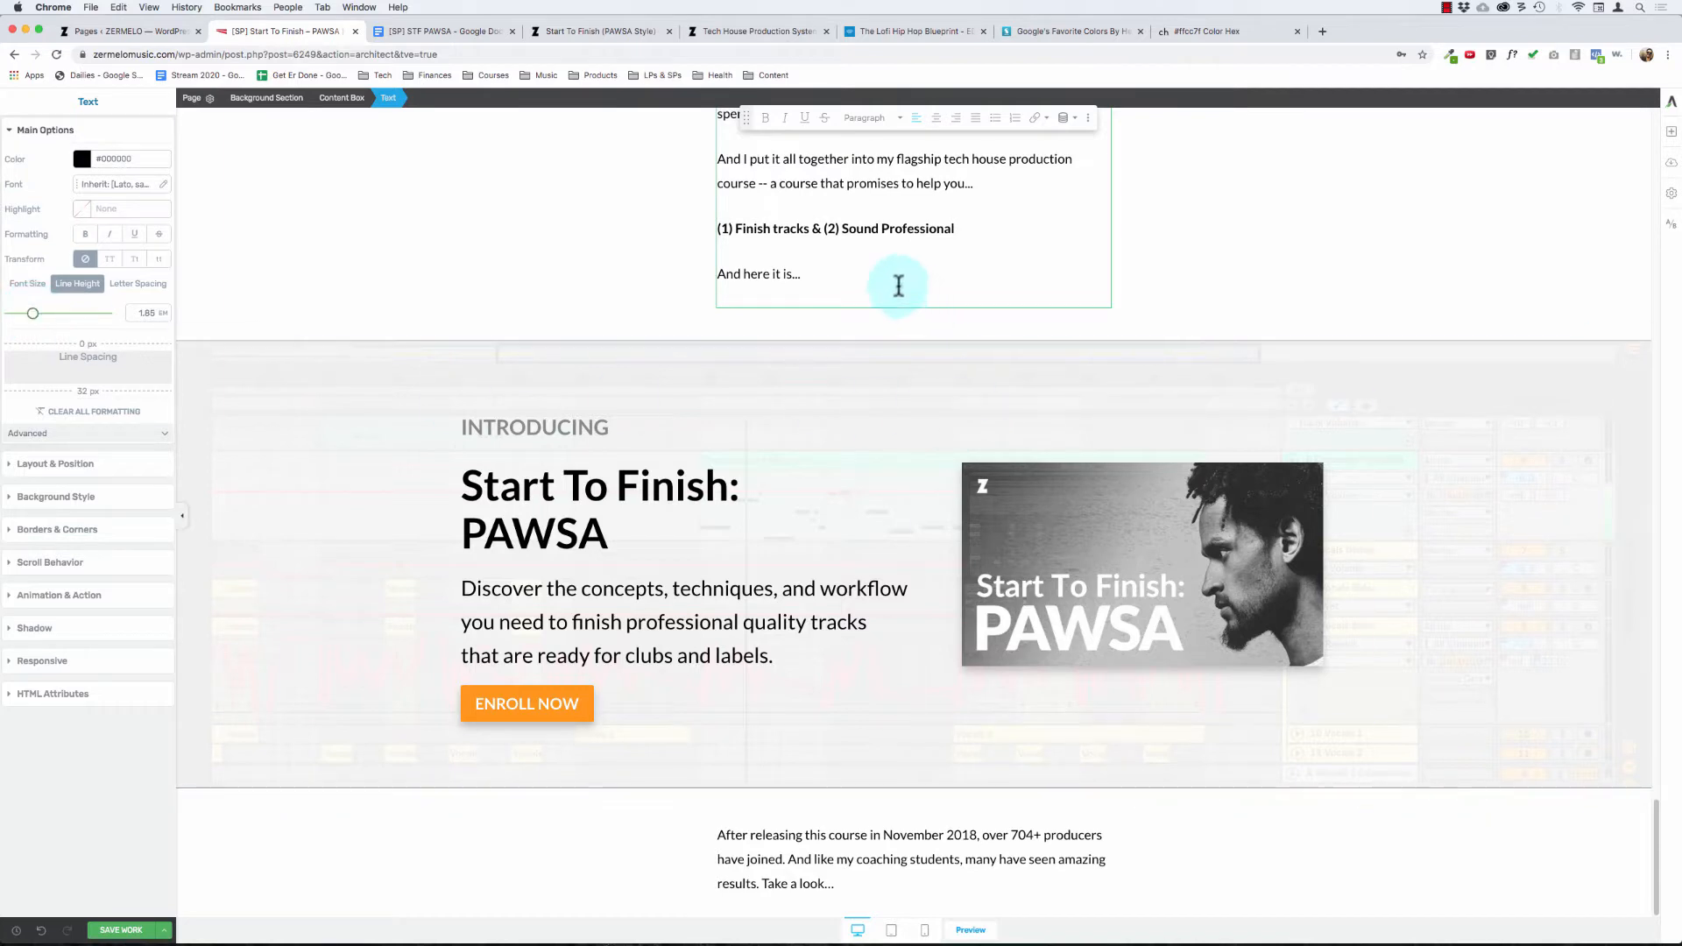
pyautogui.click(872, 266)
pyautogui.press('super+a')
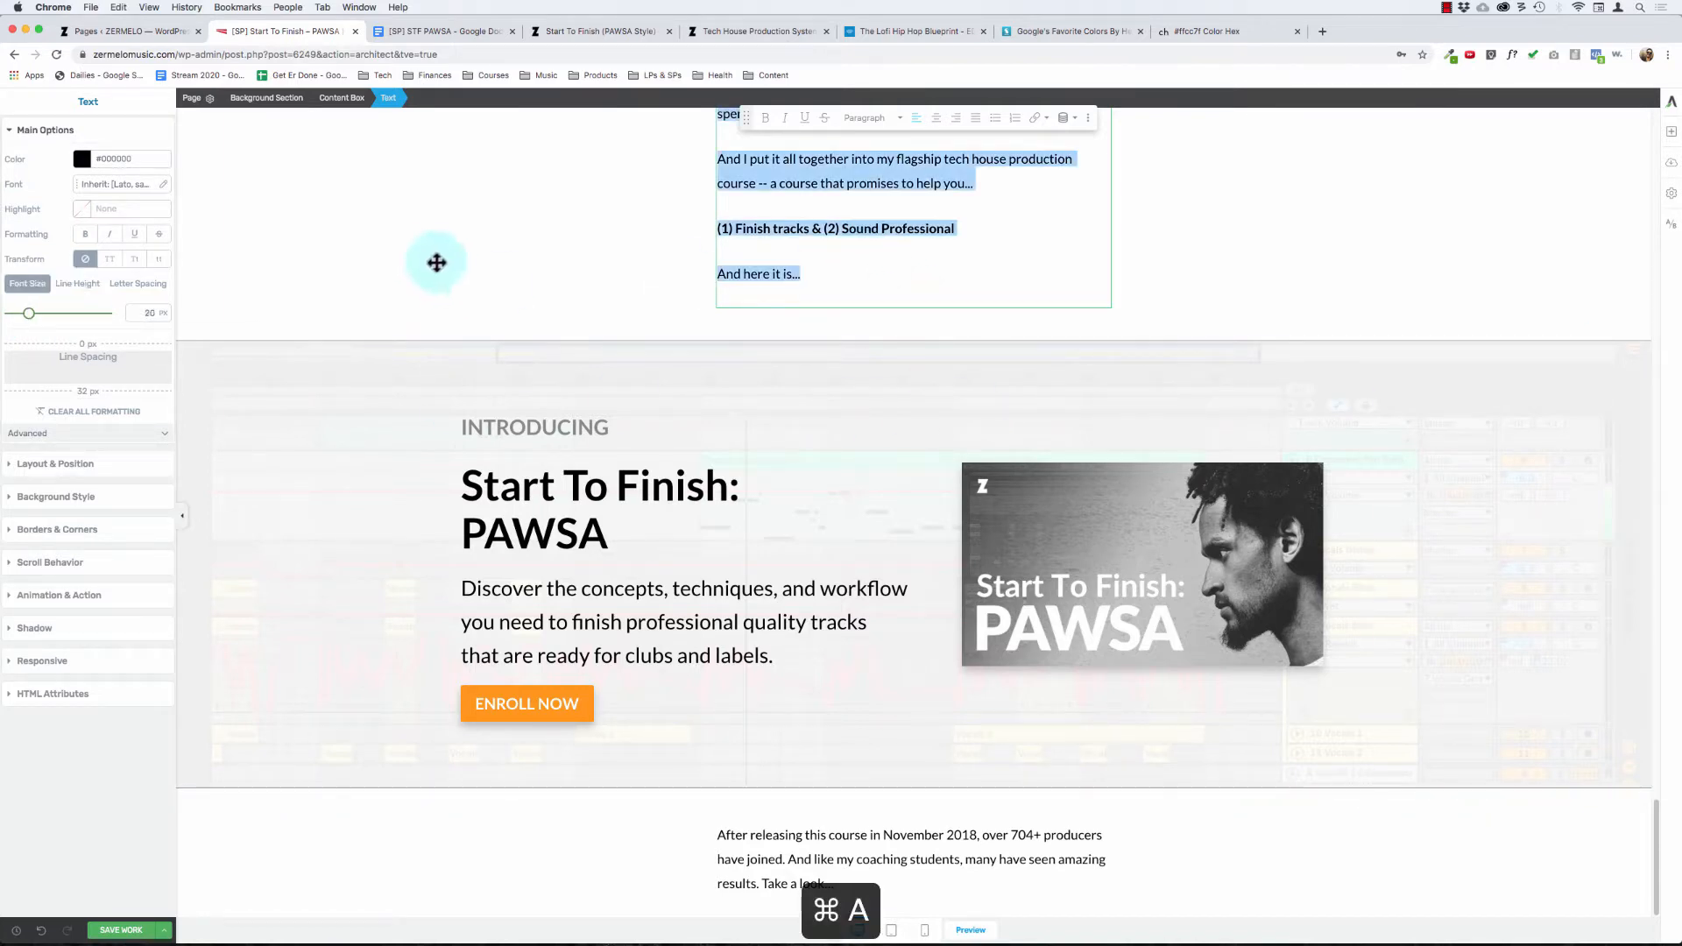
pyautogui.click(95, 291)
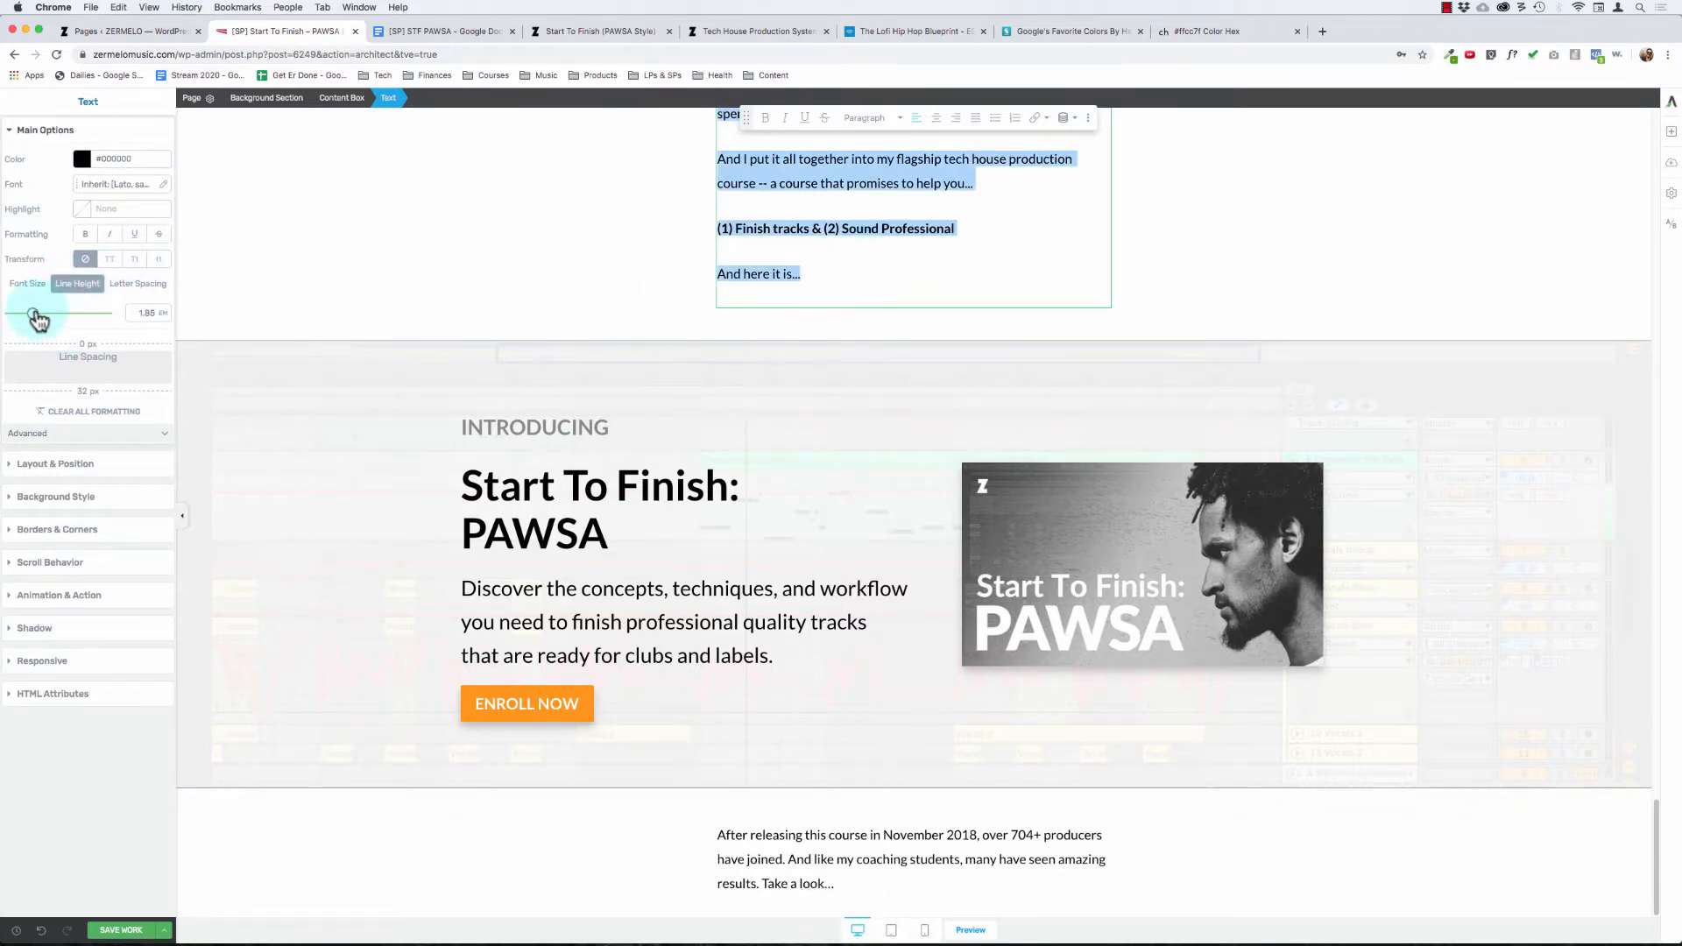
pyautogui.moveTo(37, 320); pyautogui.dragTo(39, 321)
pyautogui.scroll(7, 832, 335)
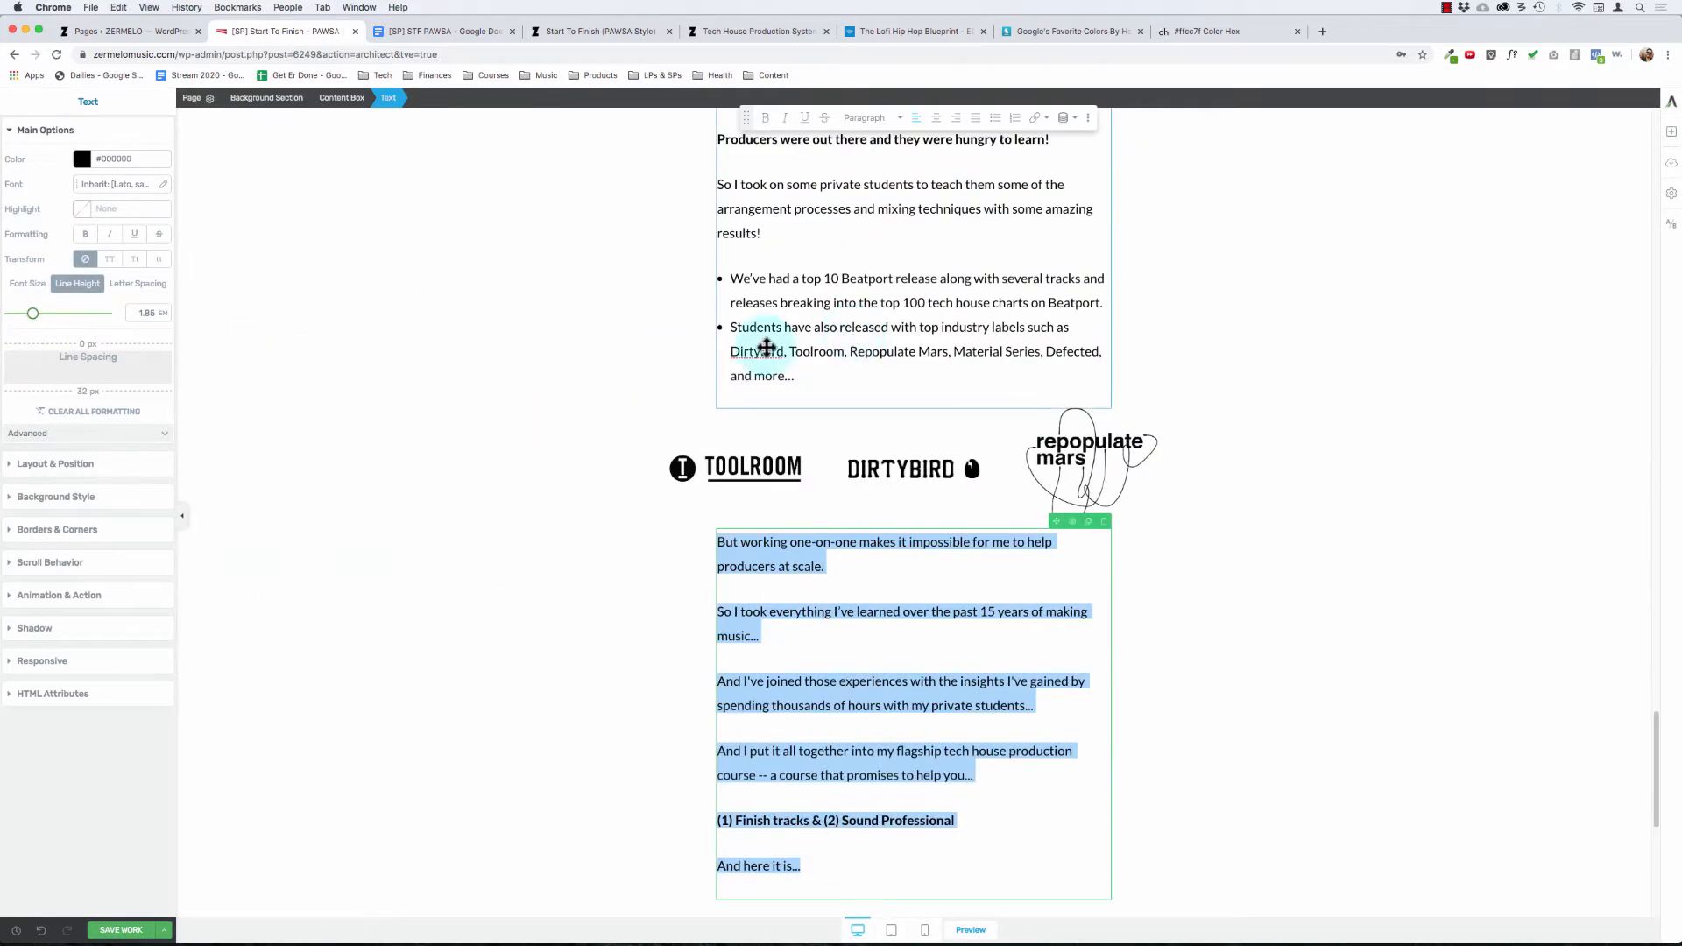
pyautogui.scroll(-5, 684, 432)
pyautogui.click(944, 335)
pyautogui.scroll(-2, 937, 368)
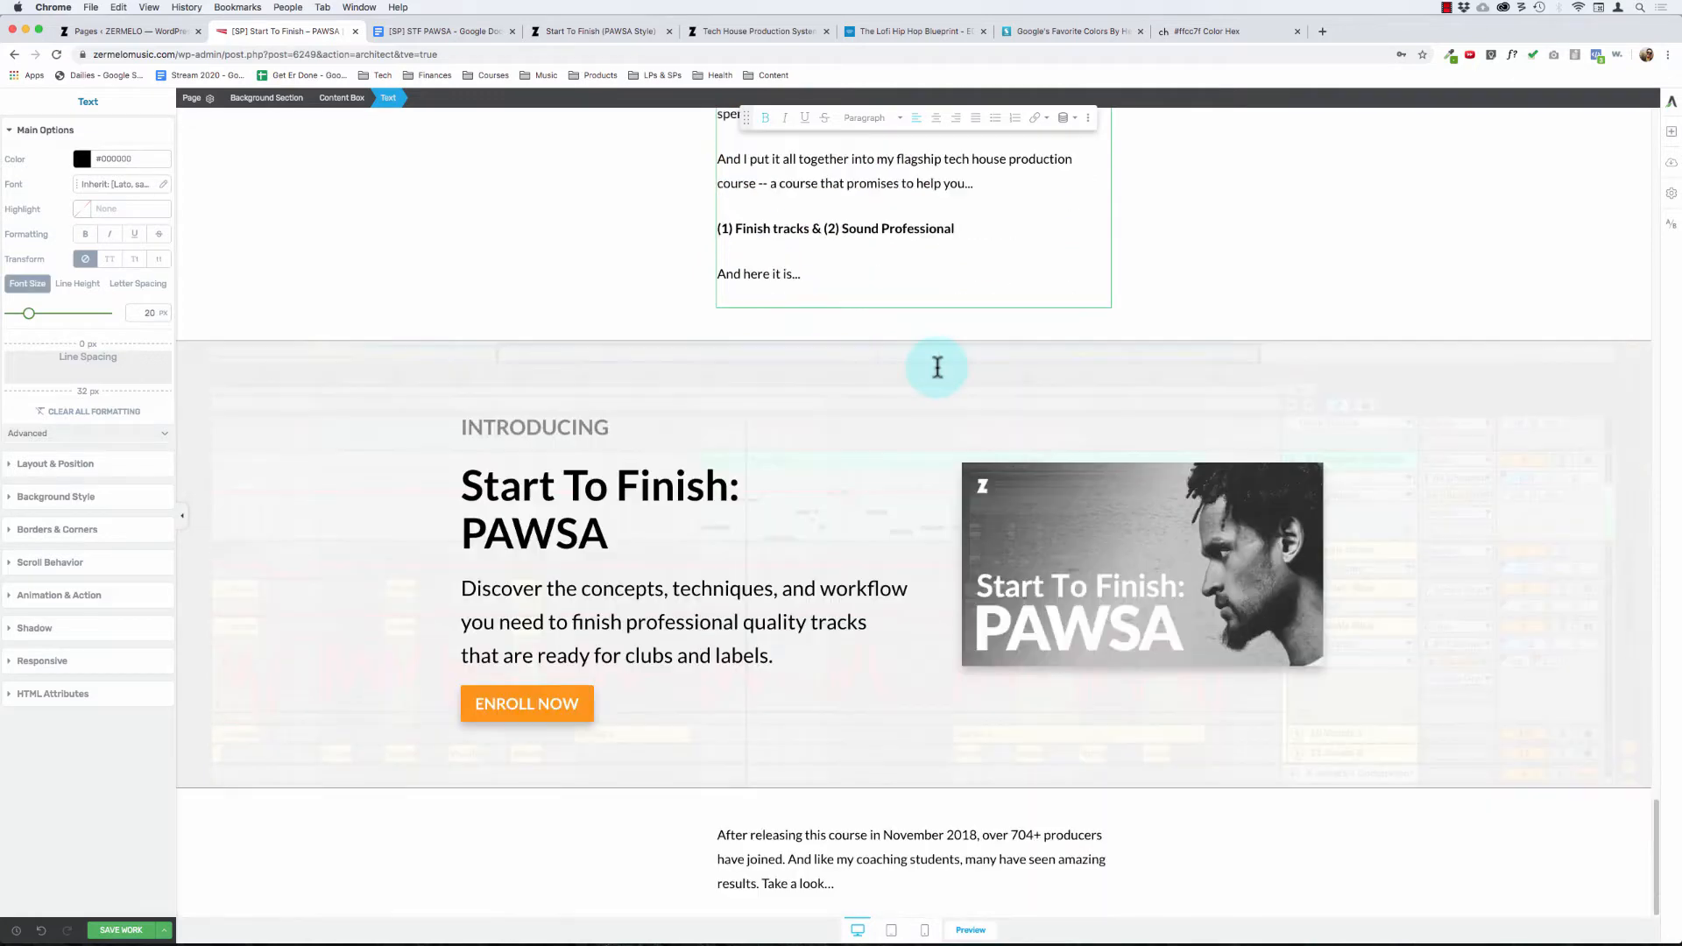
# Step: Compare the main options of the background sections above and below the course introduction, including the lower paragraph's text settings
pyautogui.click(629, 221)
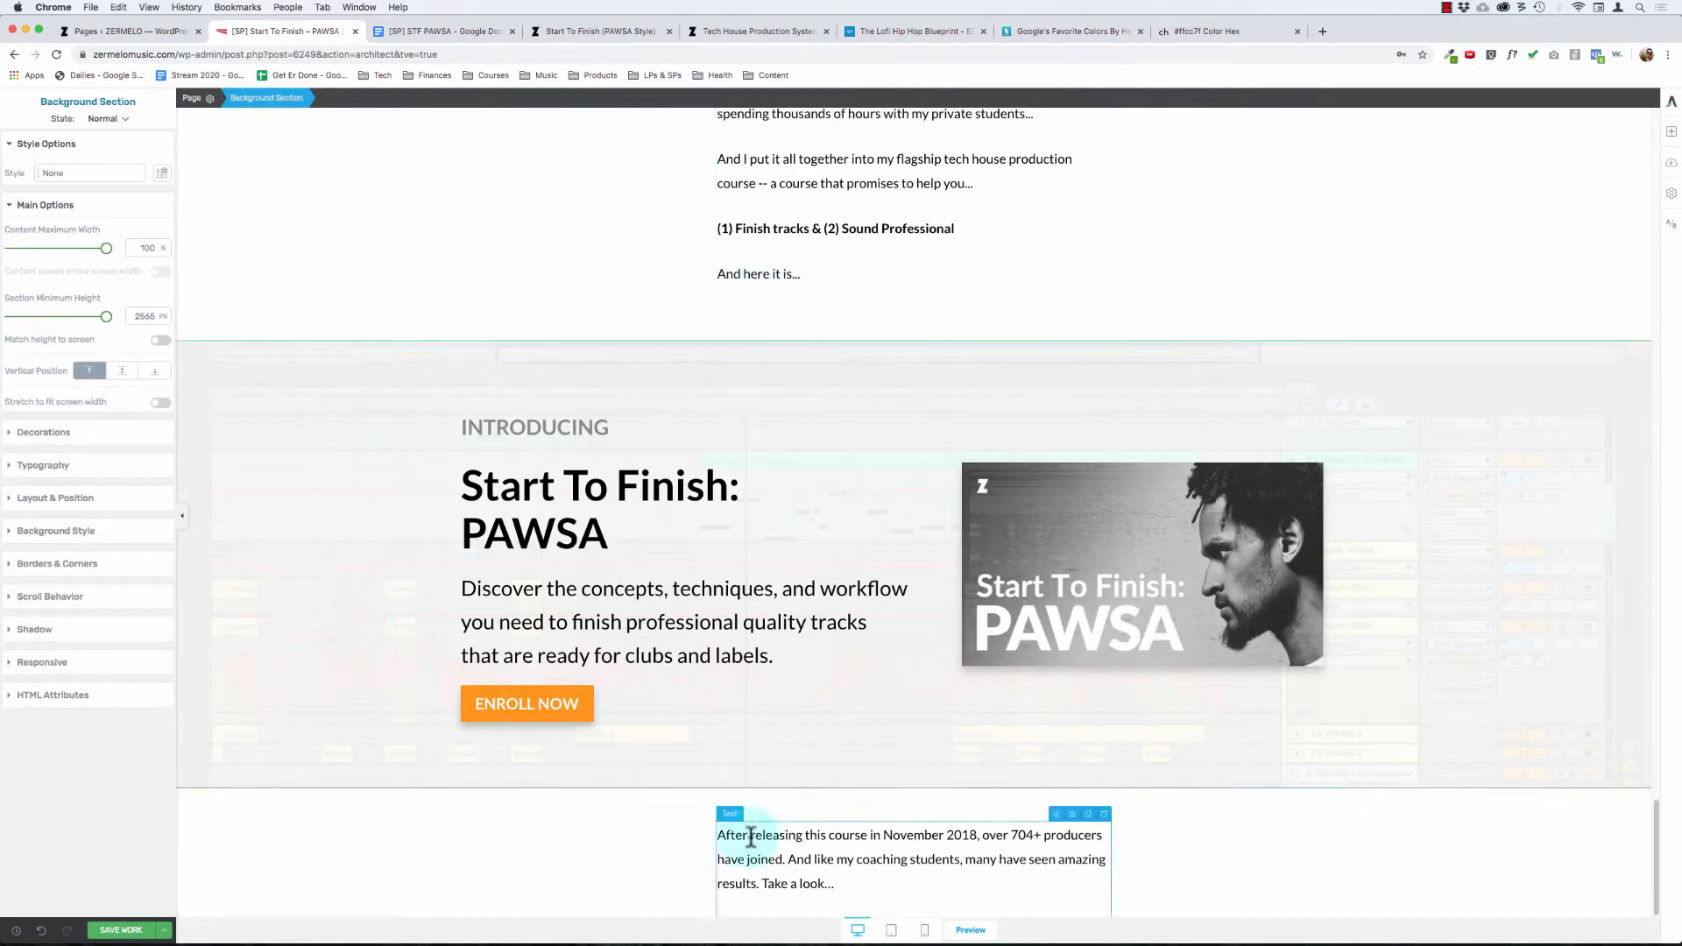
pyautogui.click(574, 824)
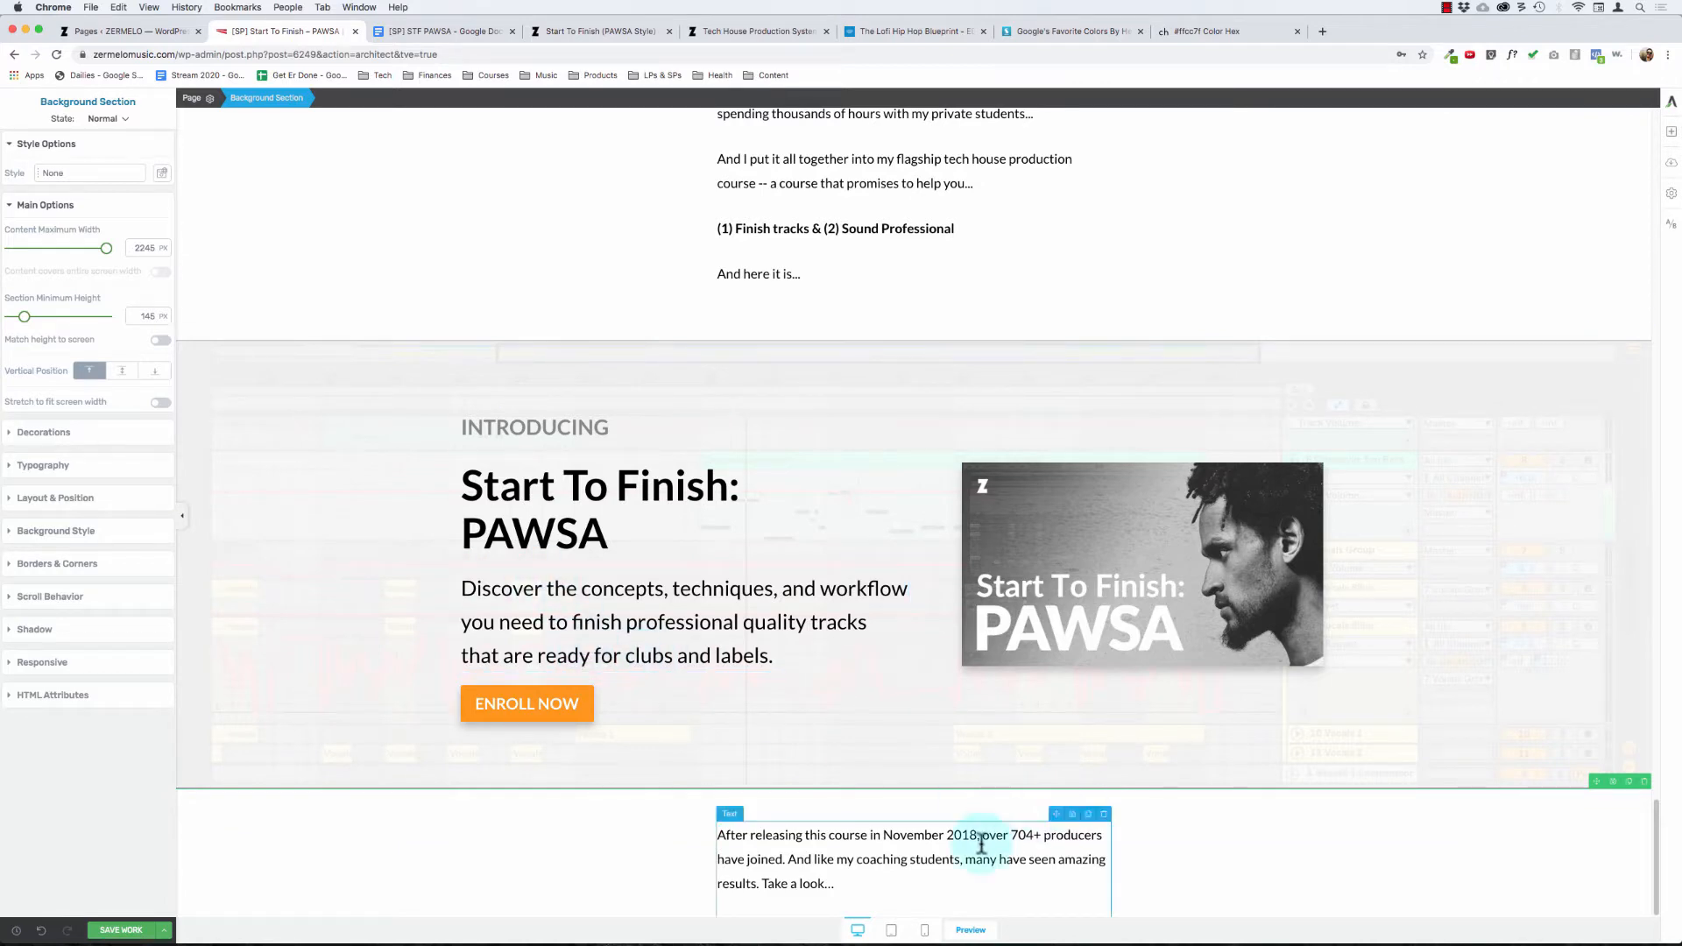
pyautogui.click(809, 835)
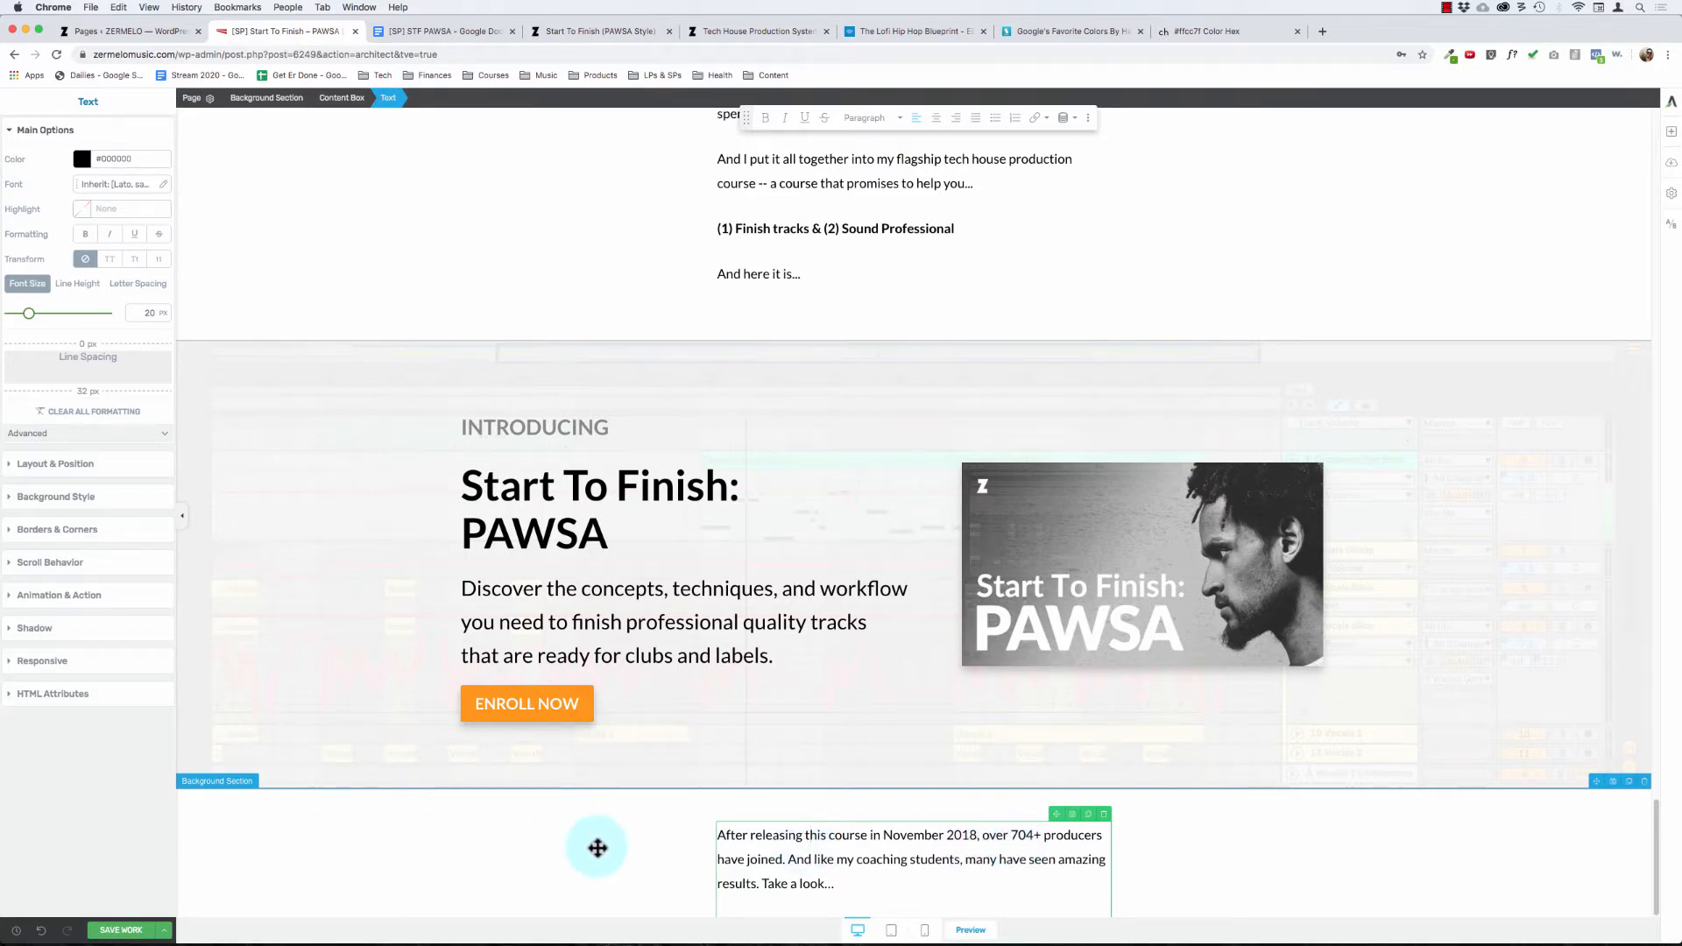
pyautogui.click(632, 828)
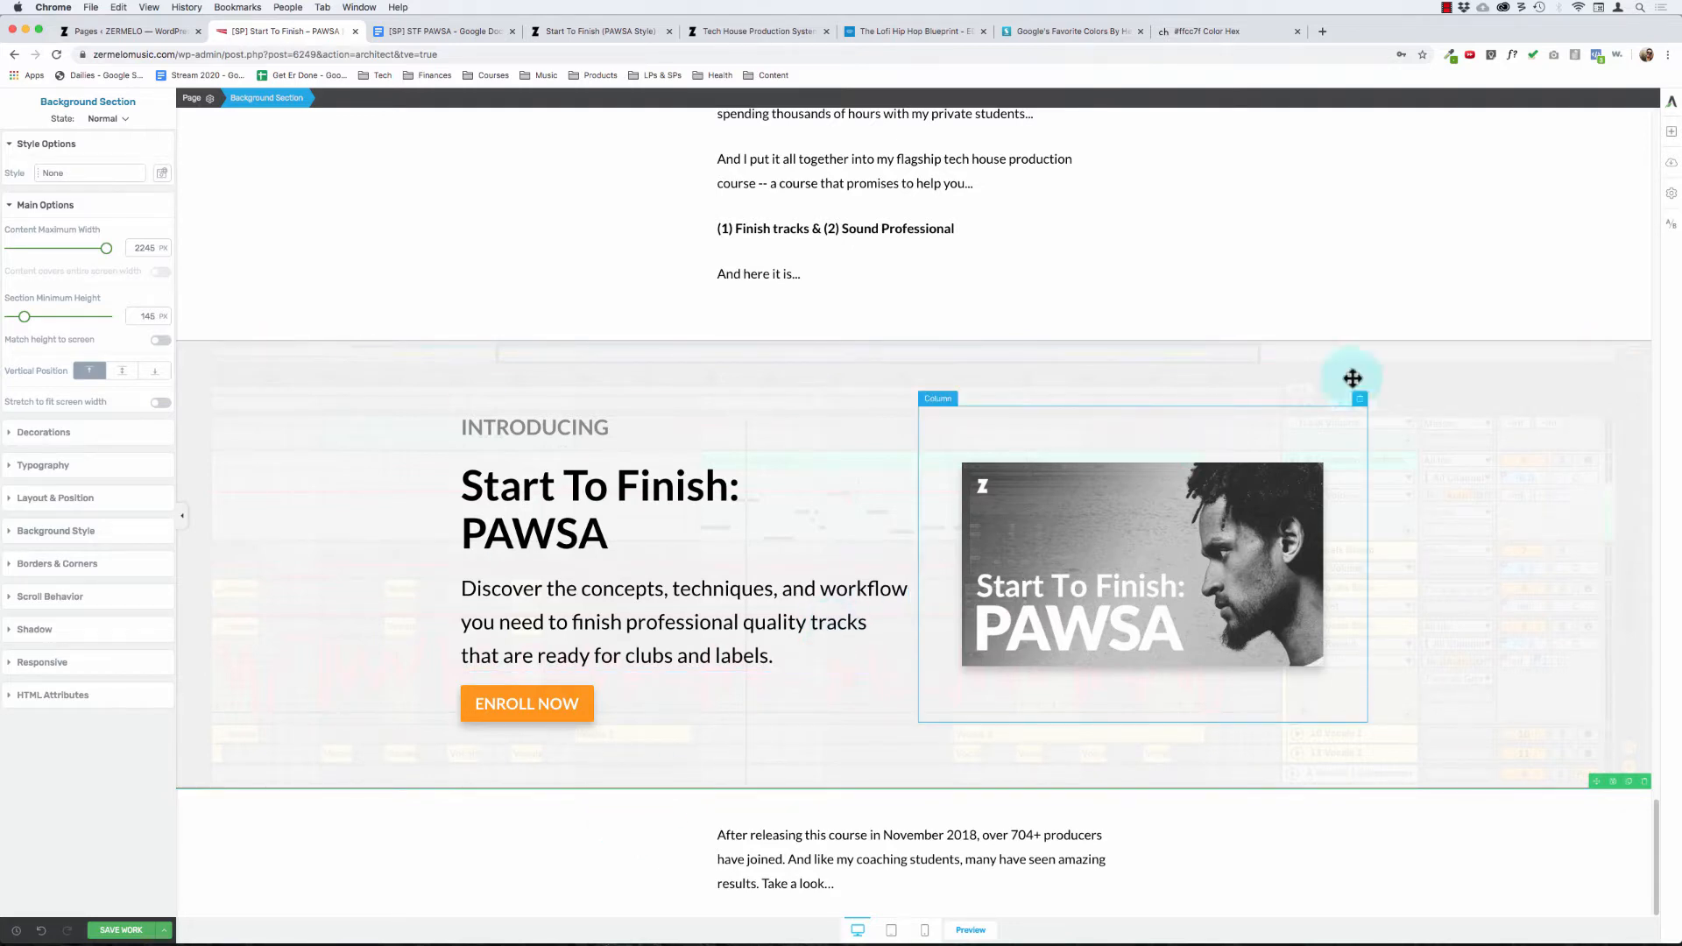
# Step: Search the elements for "counter" and place a Fill Counter above the "After releasing this course..." paragraph
pyautogui.click(1671, 132)
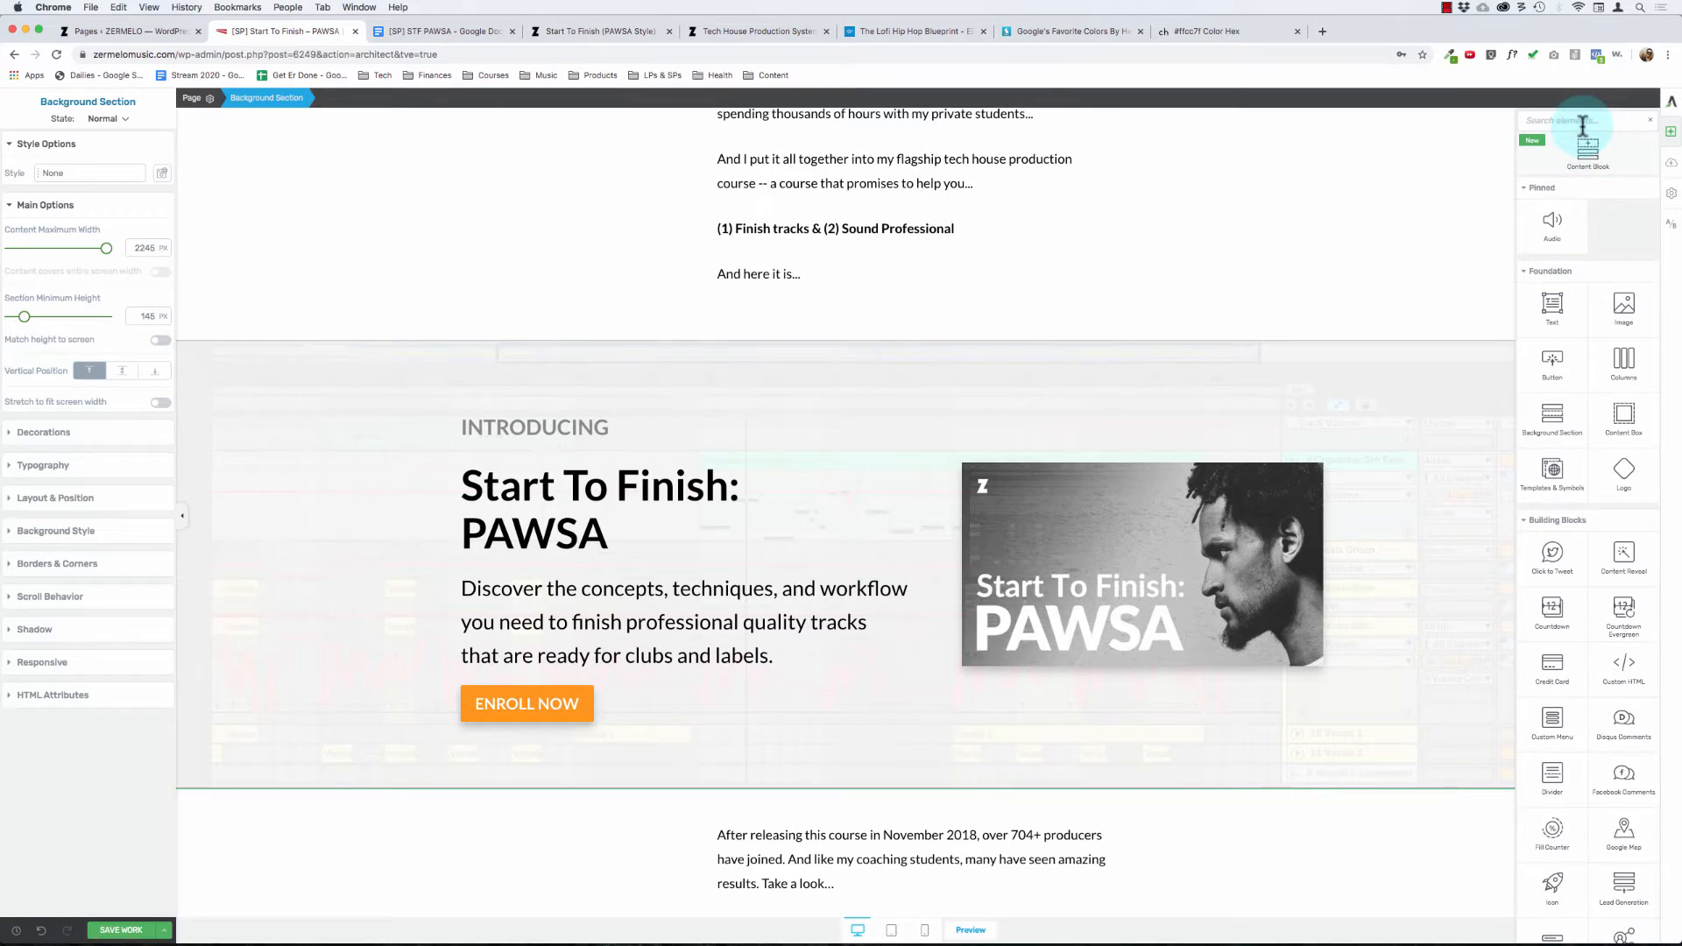
pyautogui.write('counter')
pyautogui.moveTo(1553, 232); pyautogui.dragTo(786, 829)
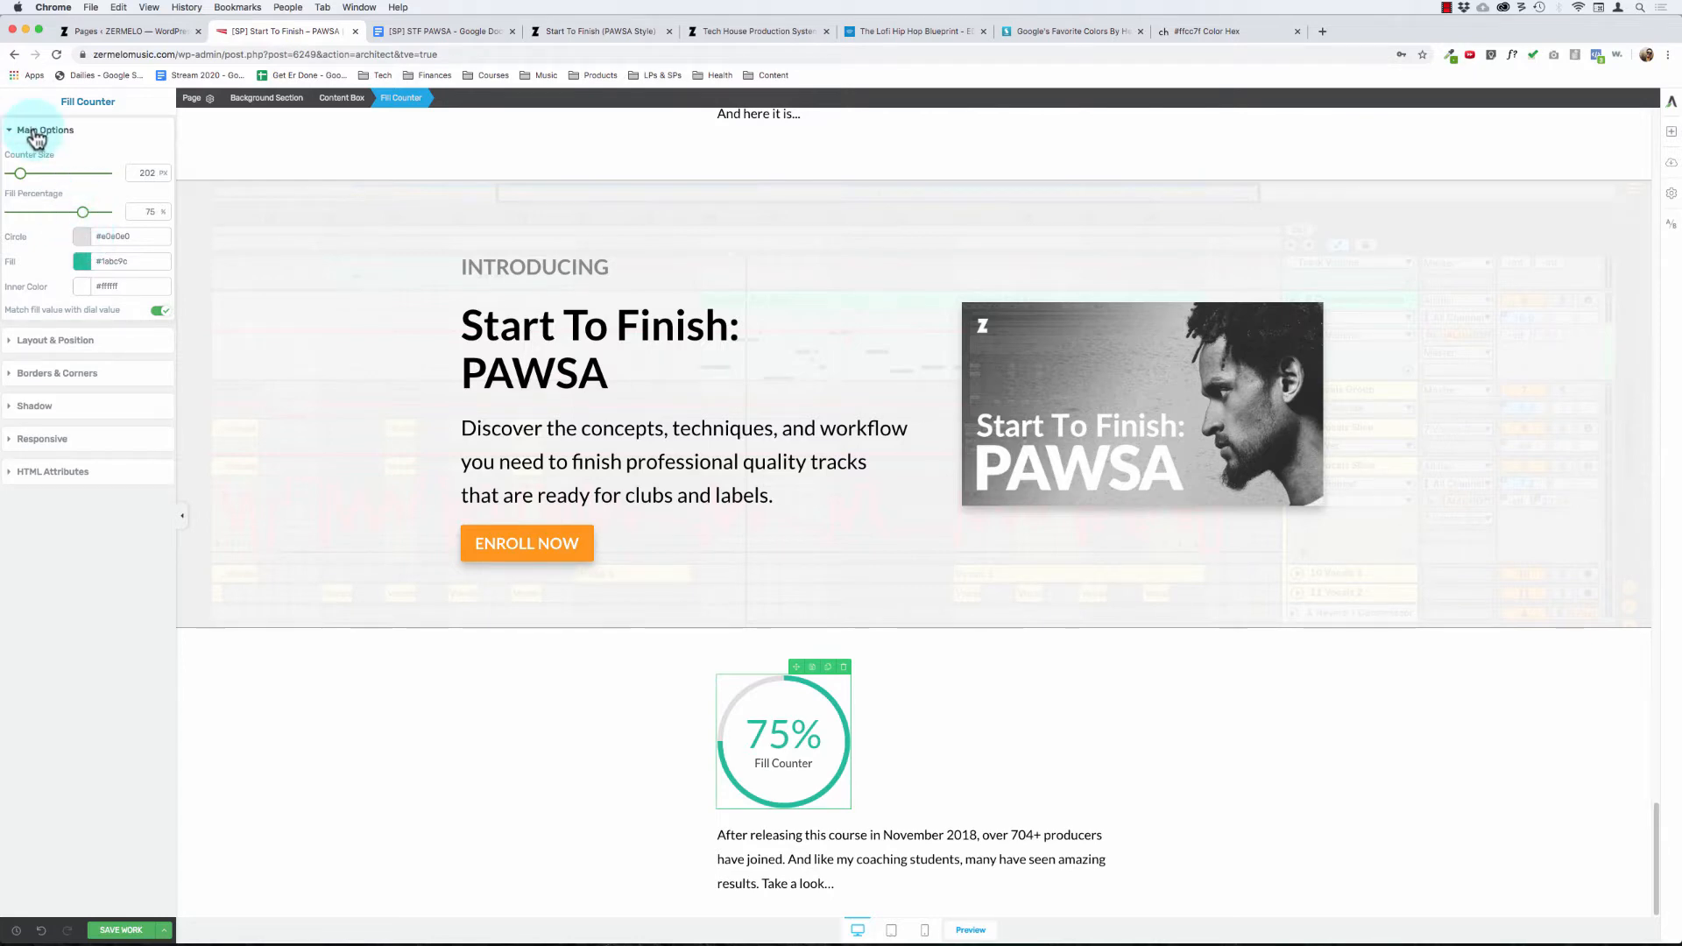
# Step: Examine the Fill Counter's size, percentage and colour options along with its layout and border settings
pyautogui.click(85, 351)
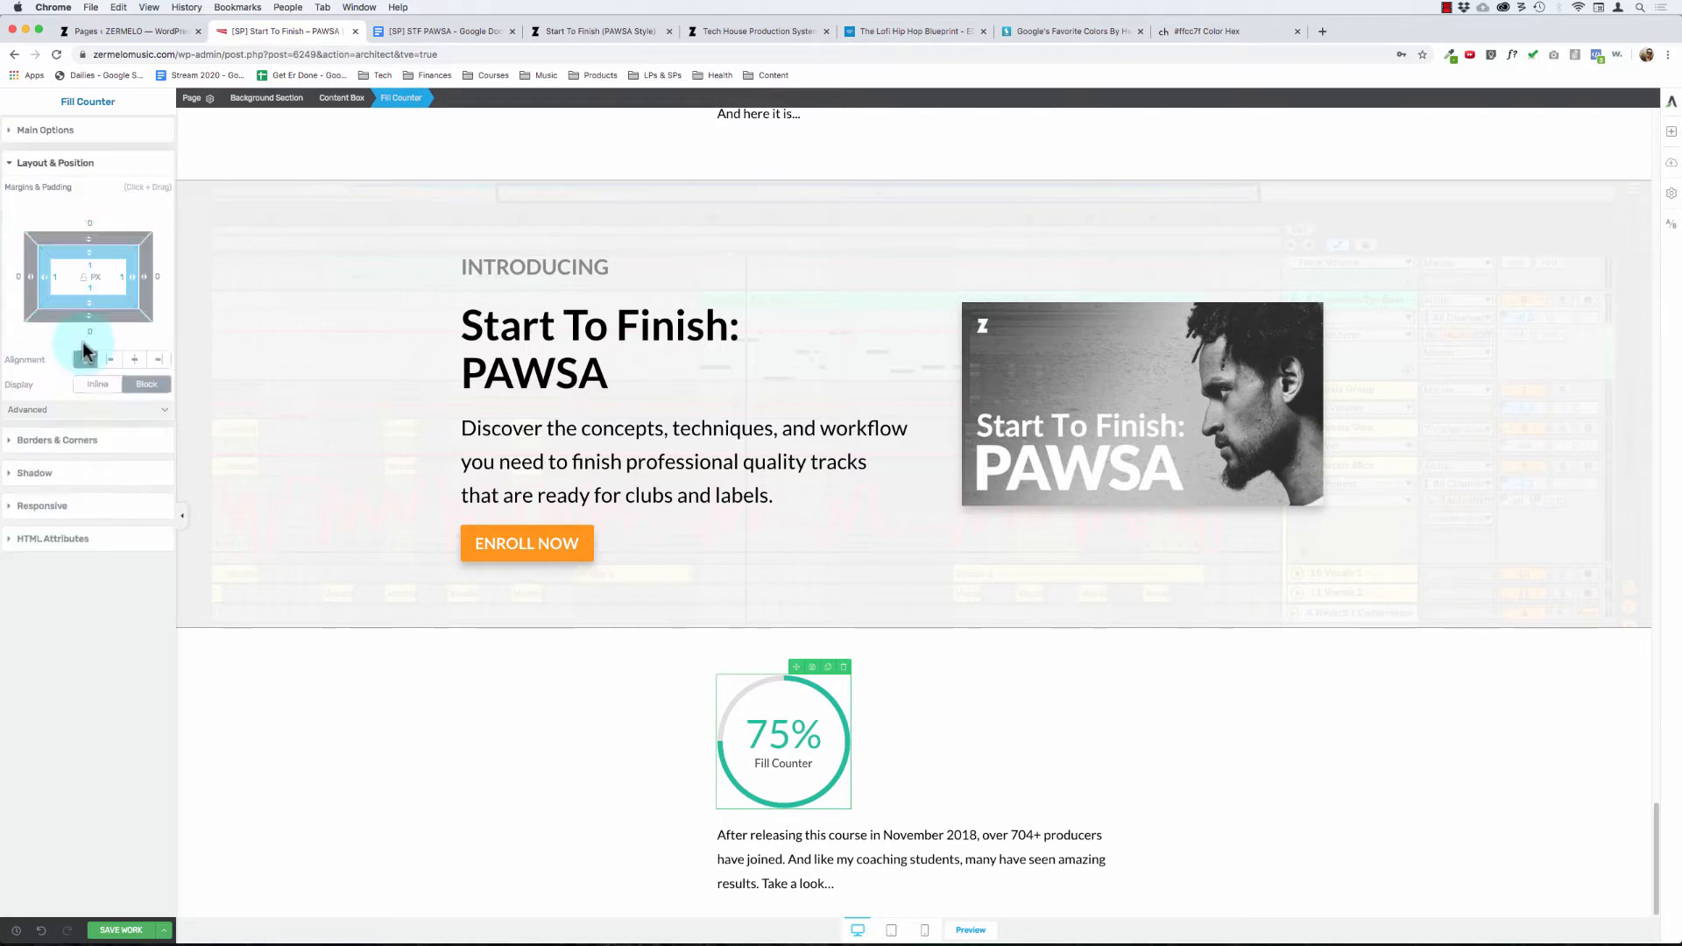
pyautogui.click(75, 169)
pyautogui.click(69, 131)
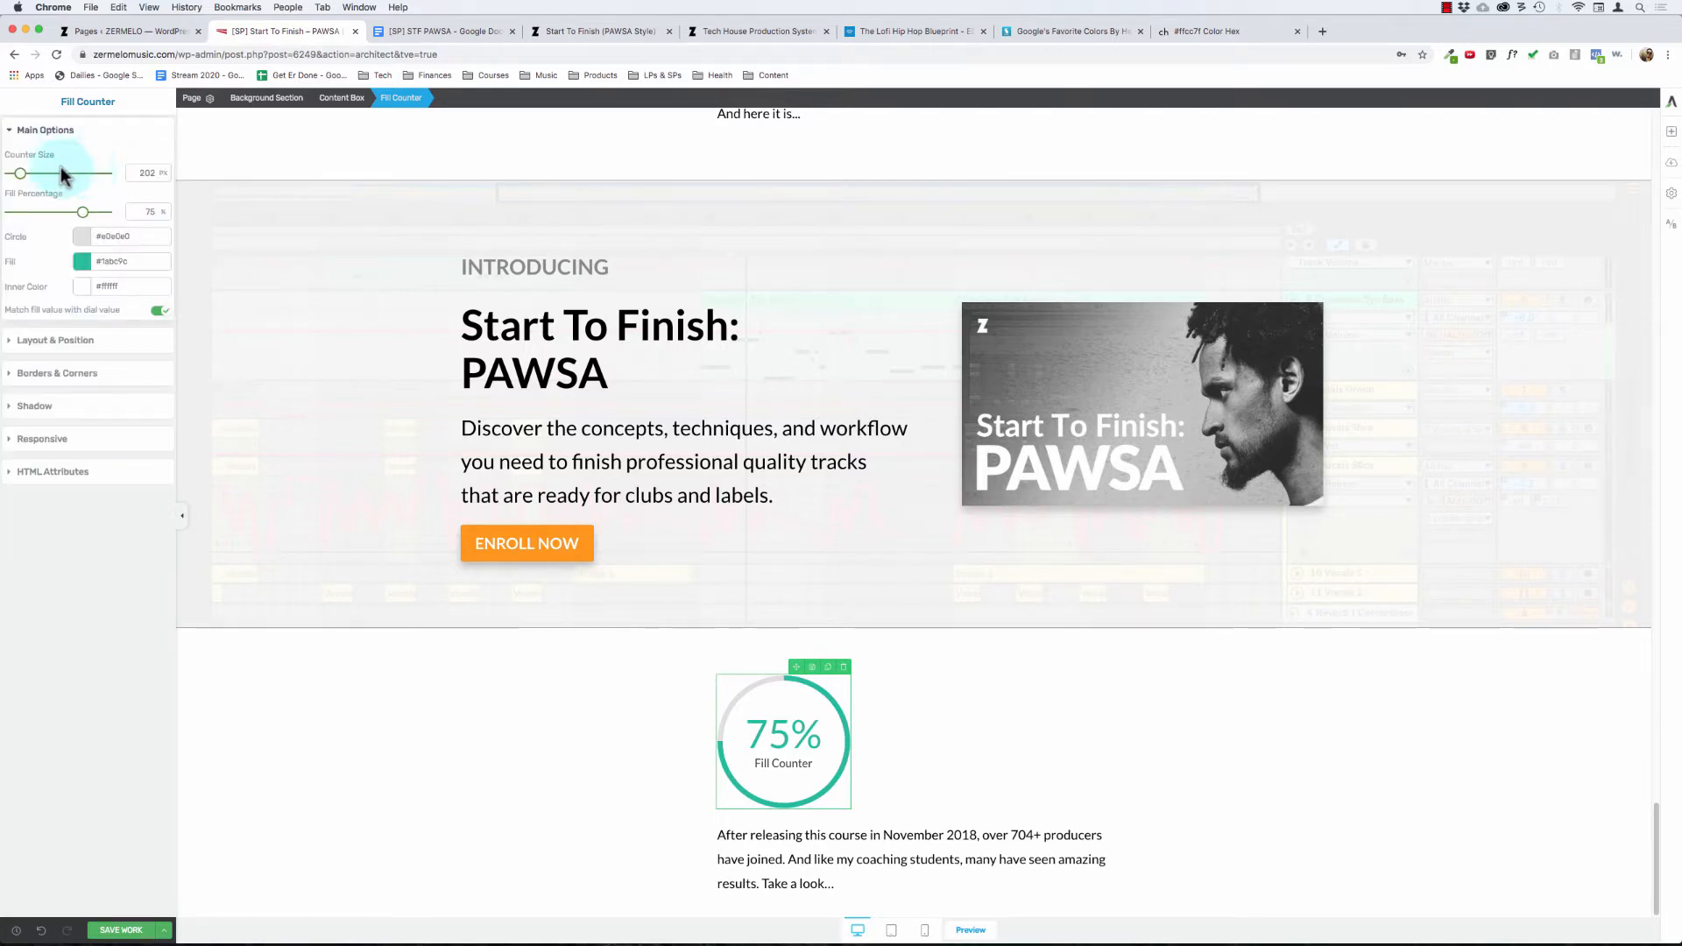
pyautogui.click(70, 377)
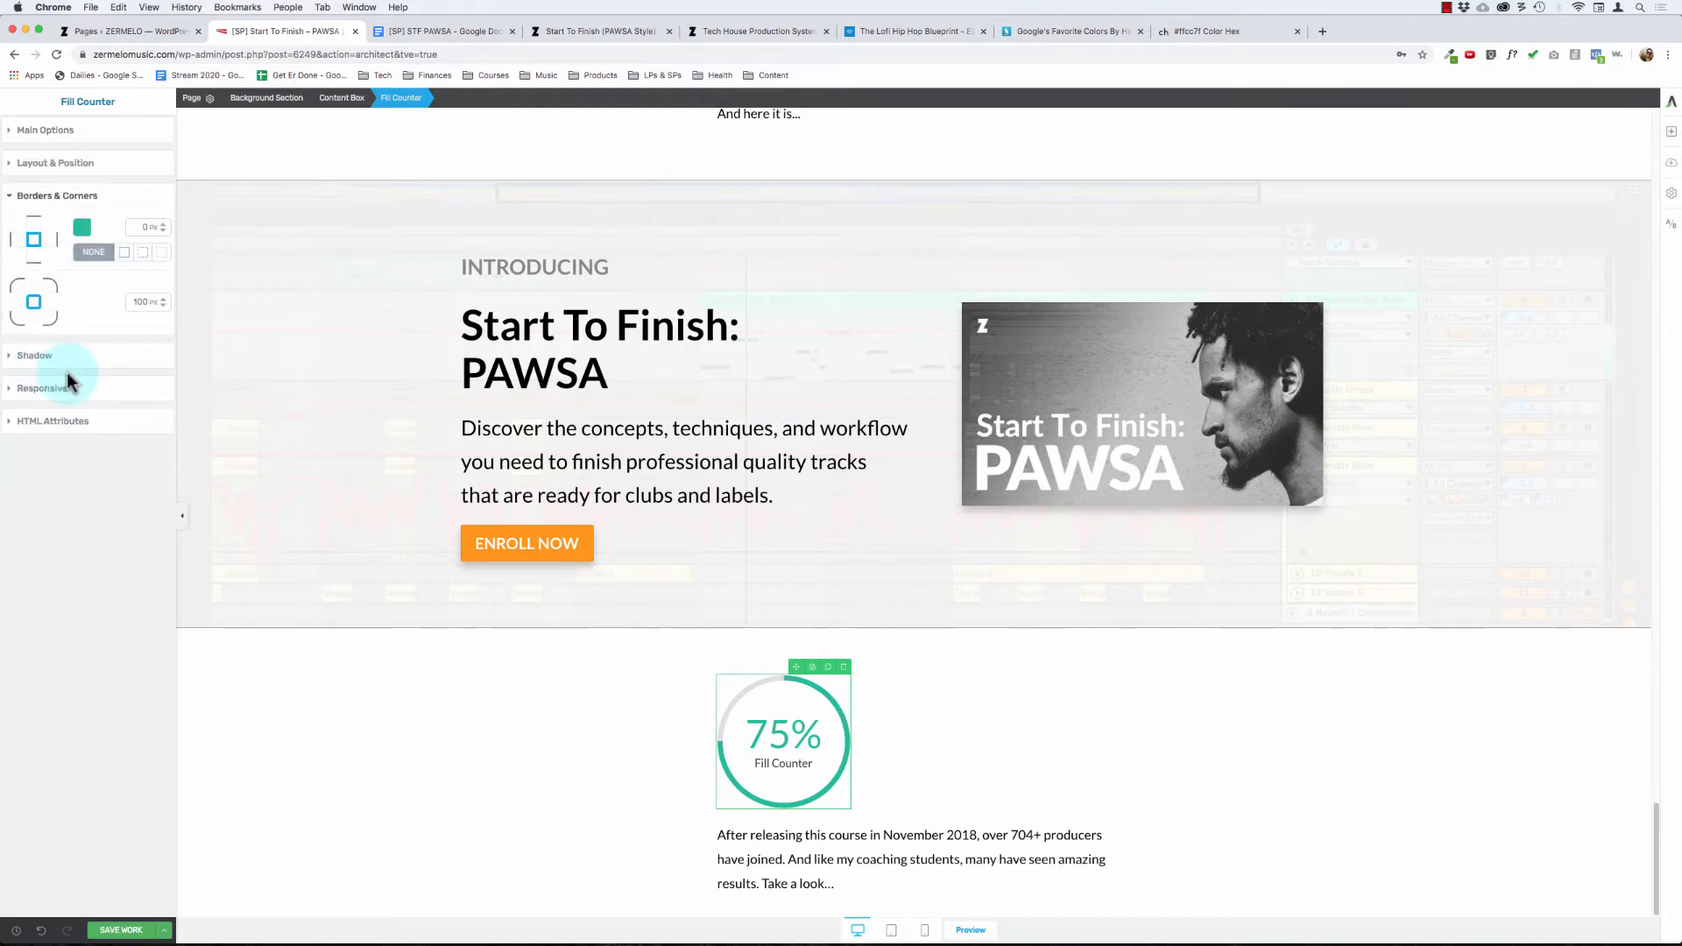
pyautogui.click(39, 196)
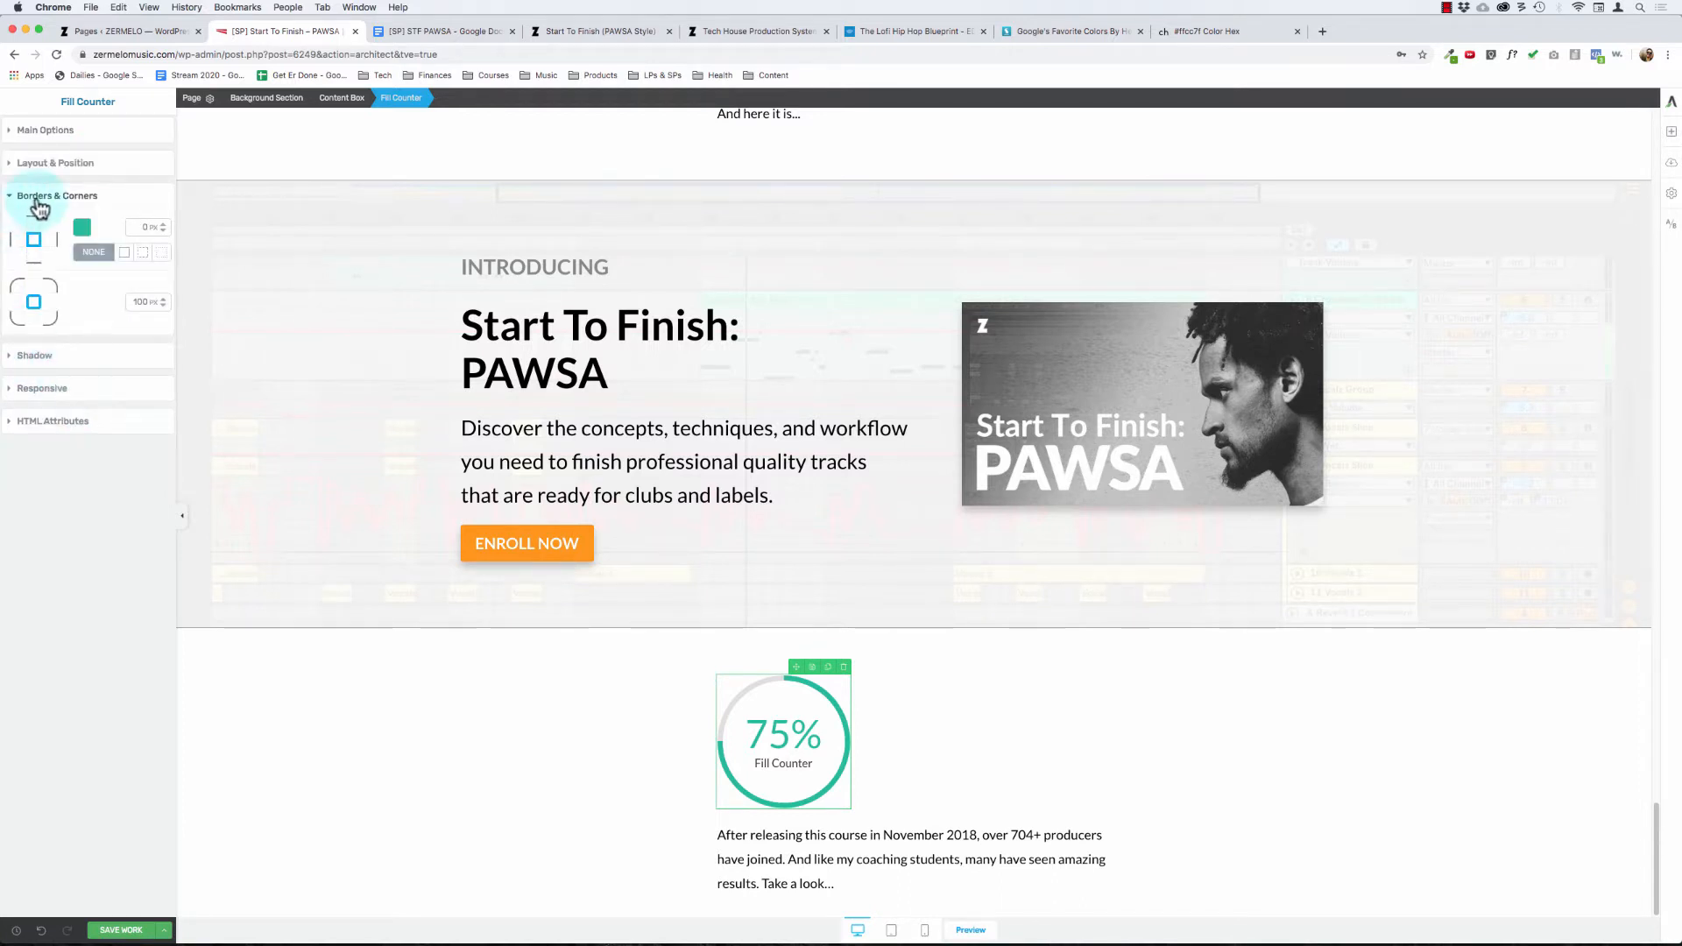
pyautogui.click(52, 133)
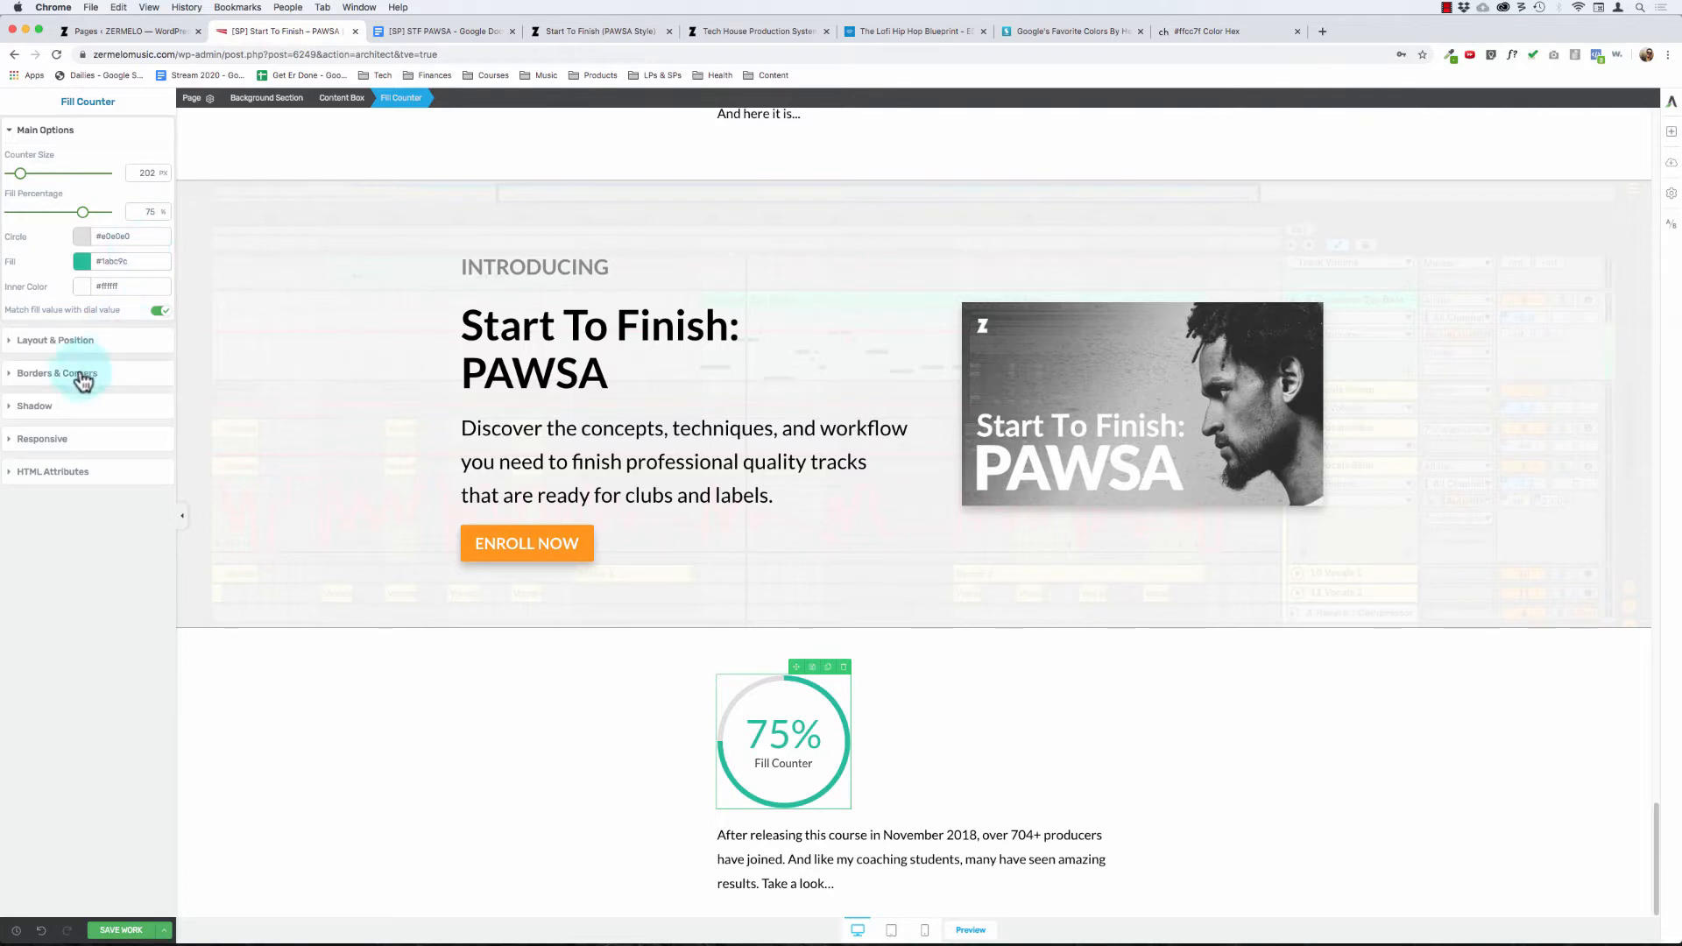
pyautogui.click(67, 340)
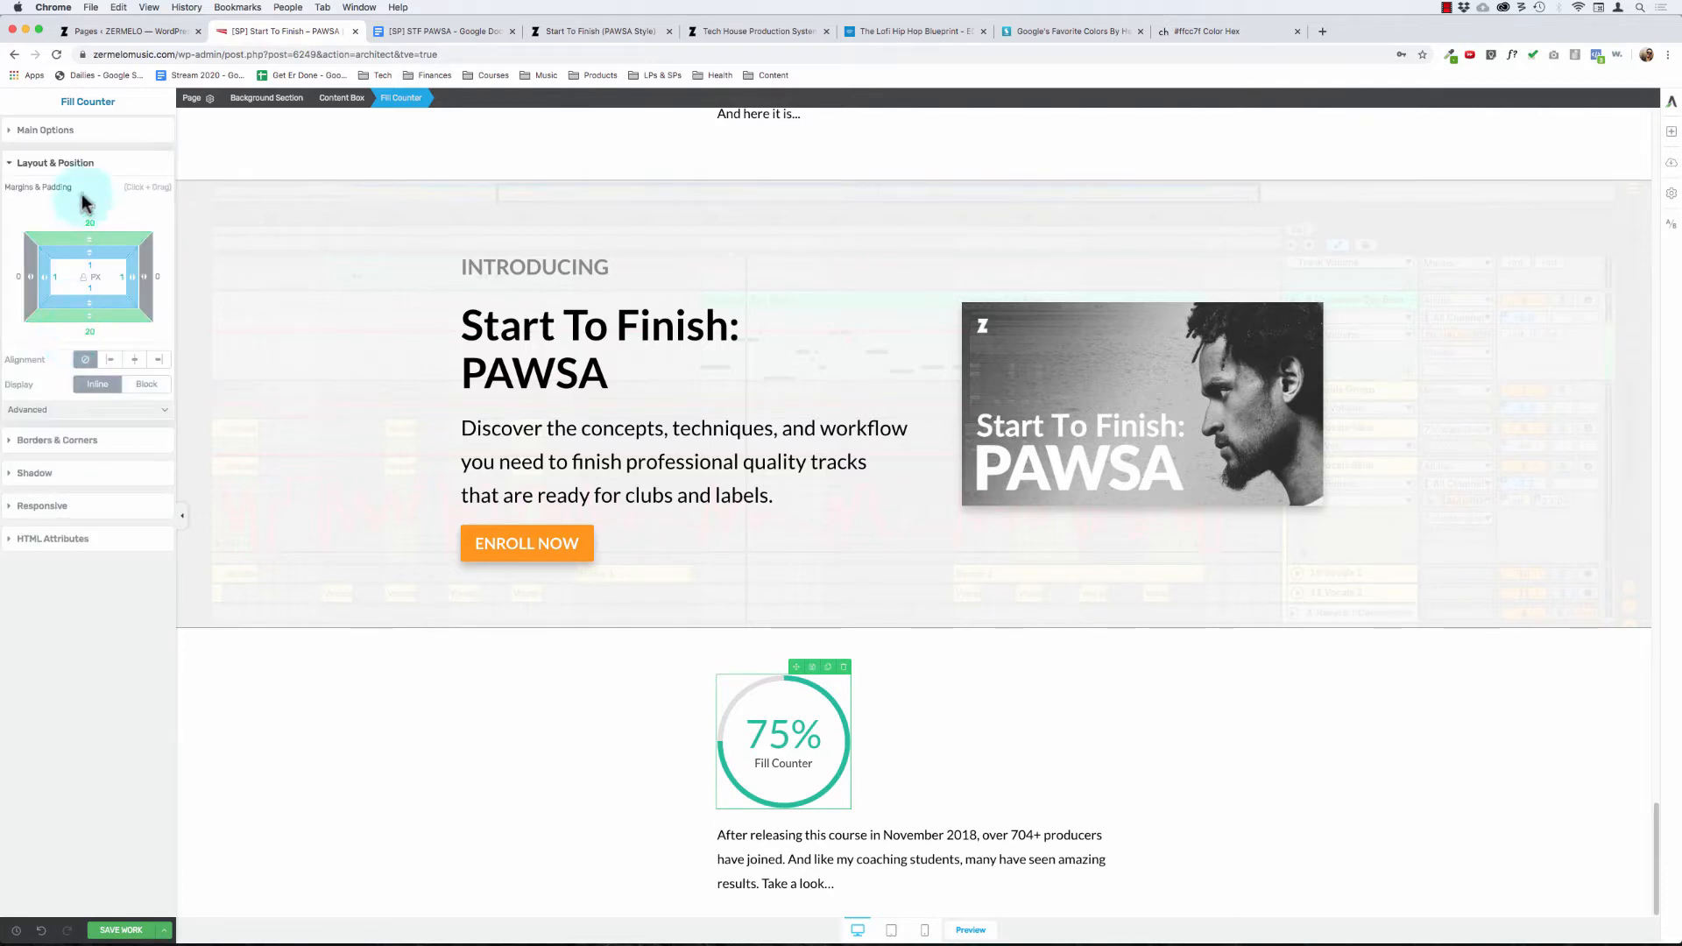
pyautogui.click(77, 165)
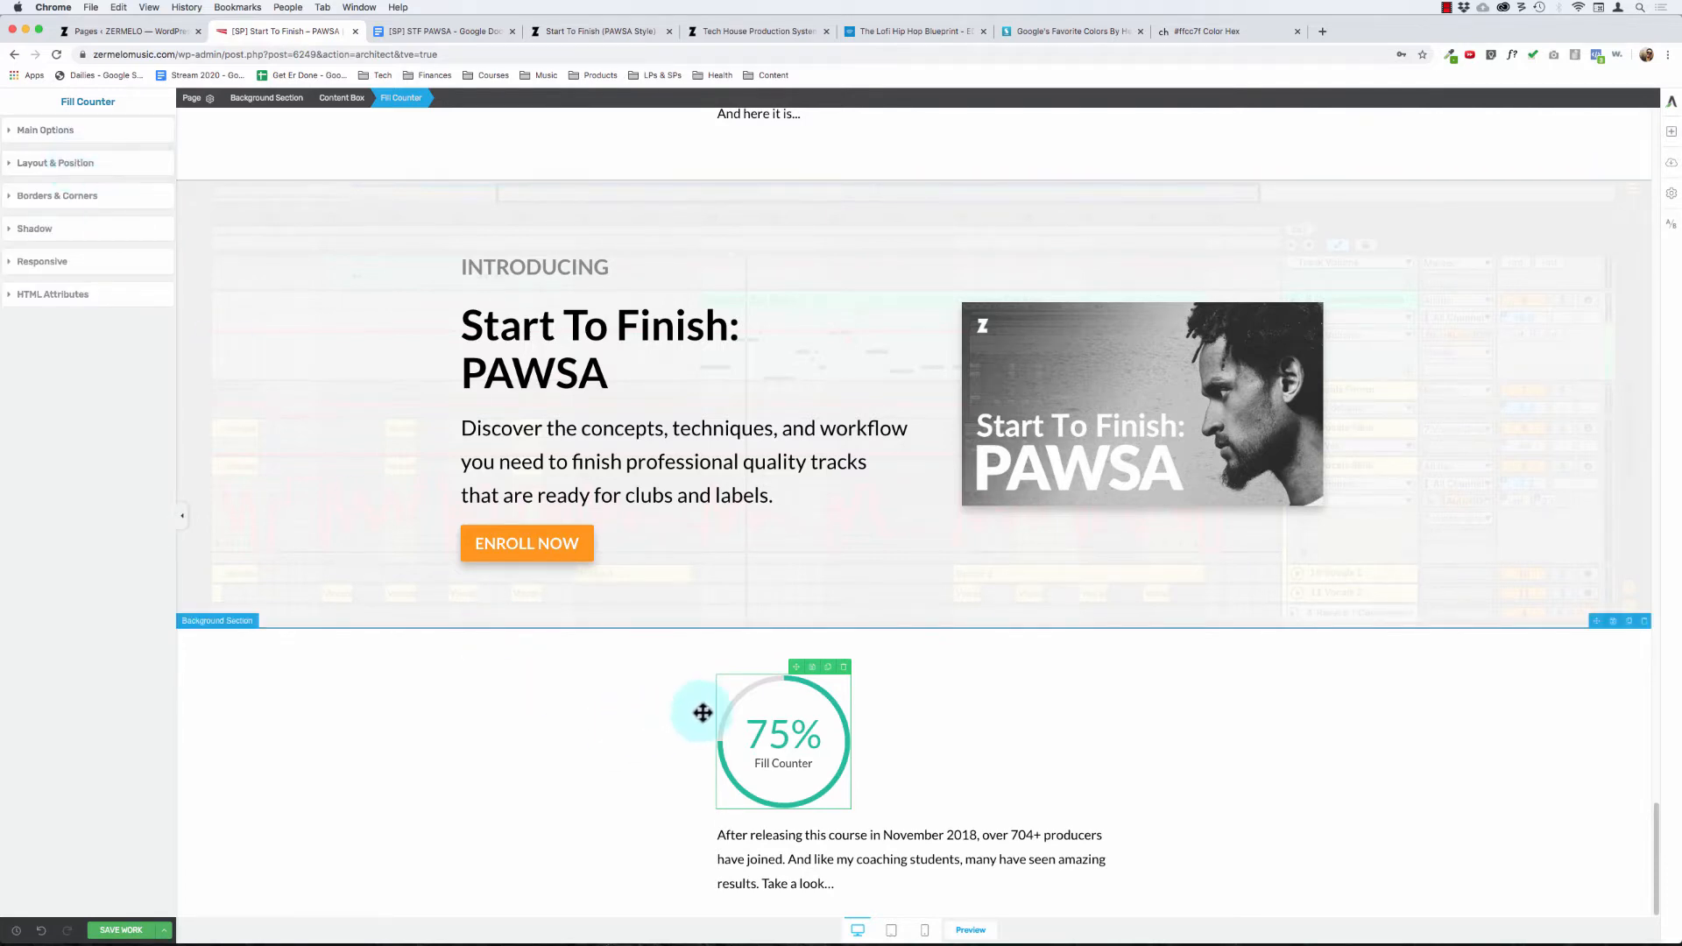
pyautogui.click(74, 131)
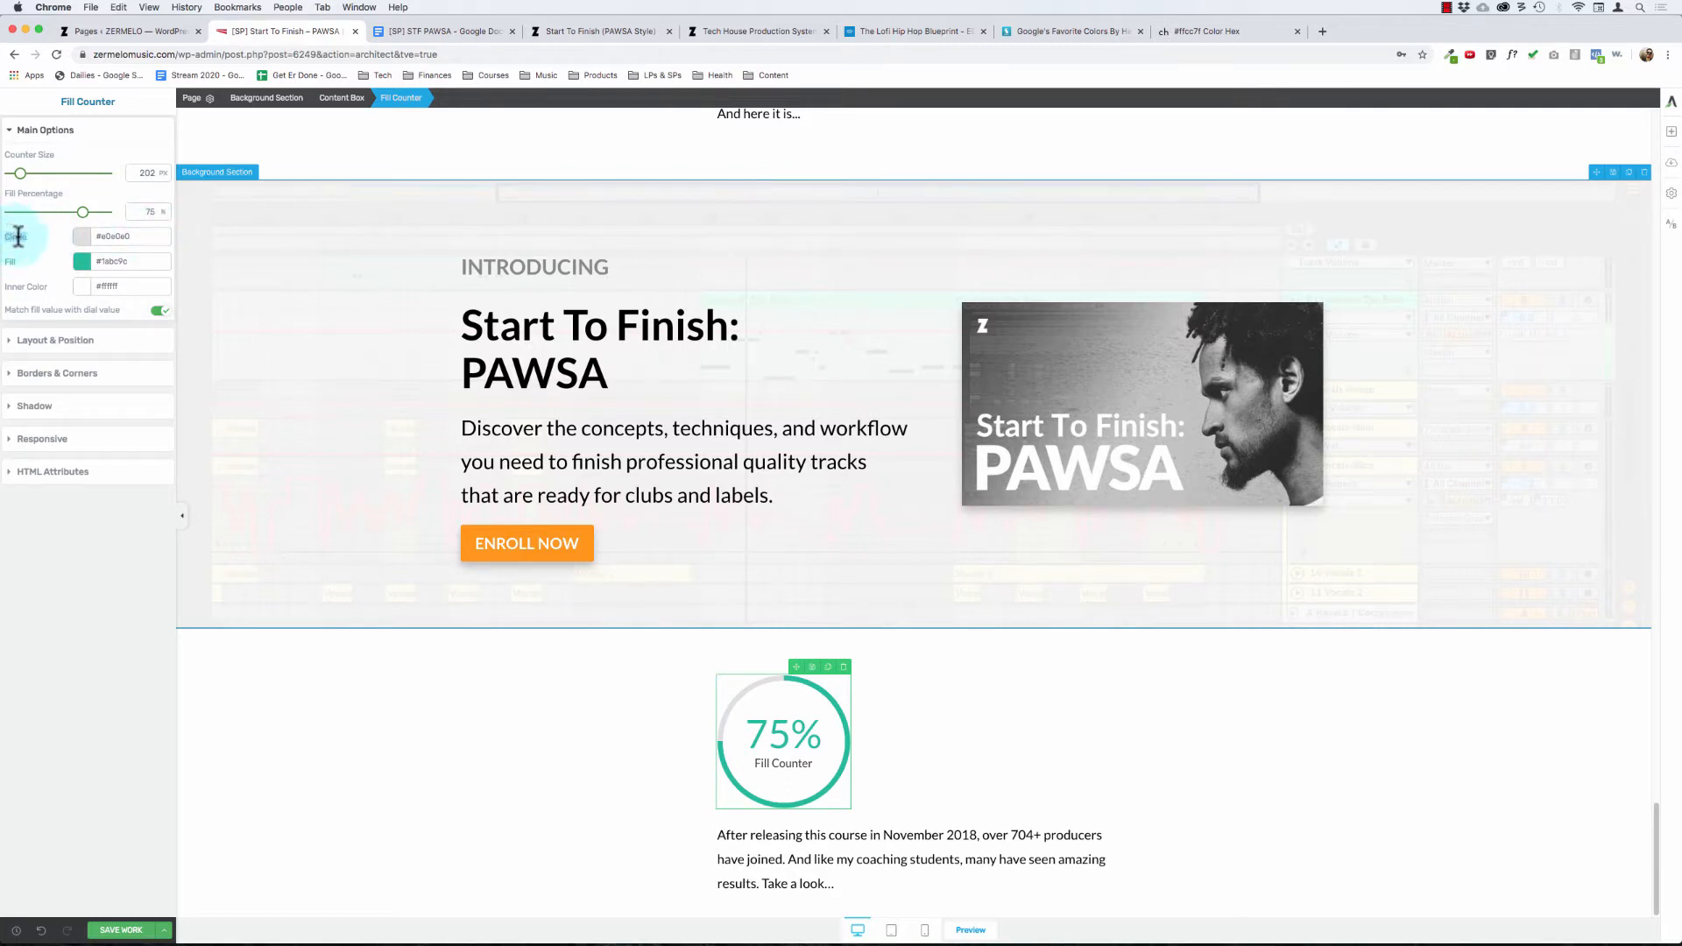
# Step: Visit edmprod.com in a new browser tab and go to its Courses page
pyautogui.click(889, 32)
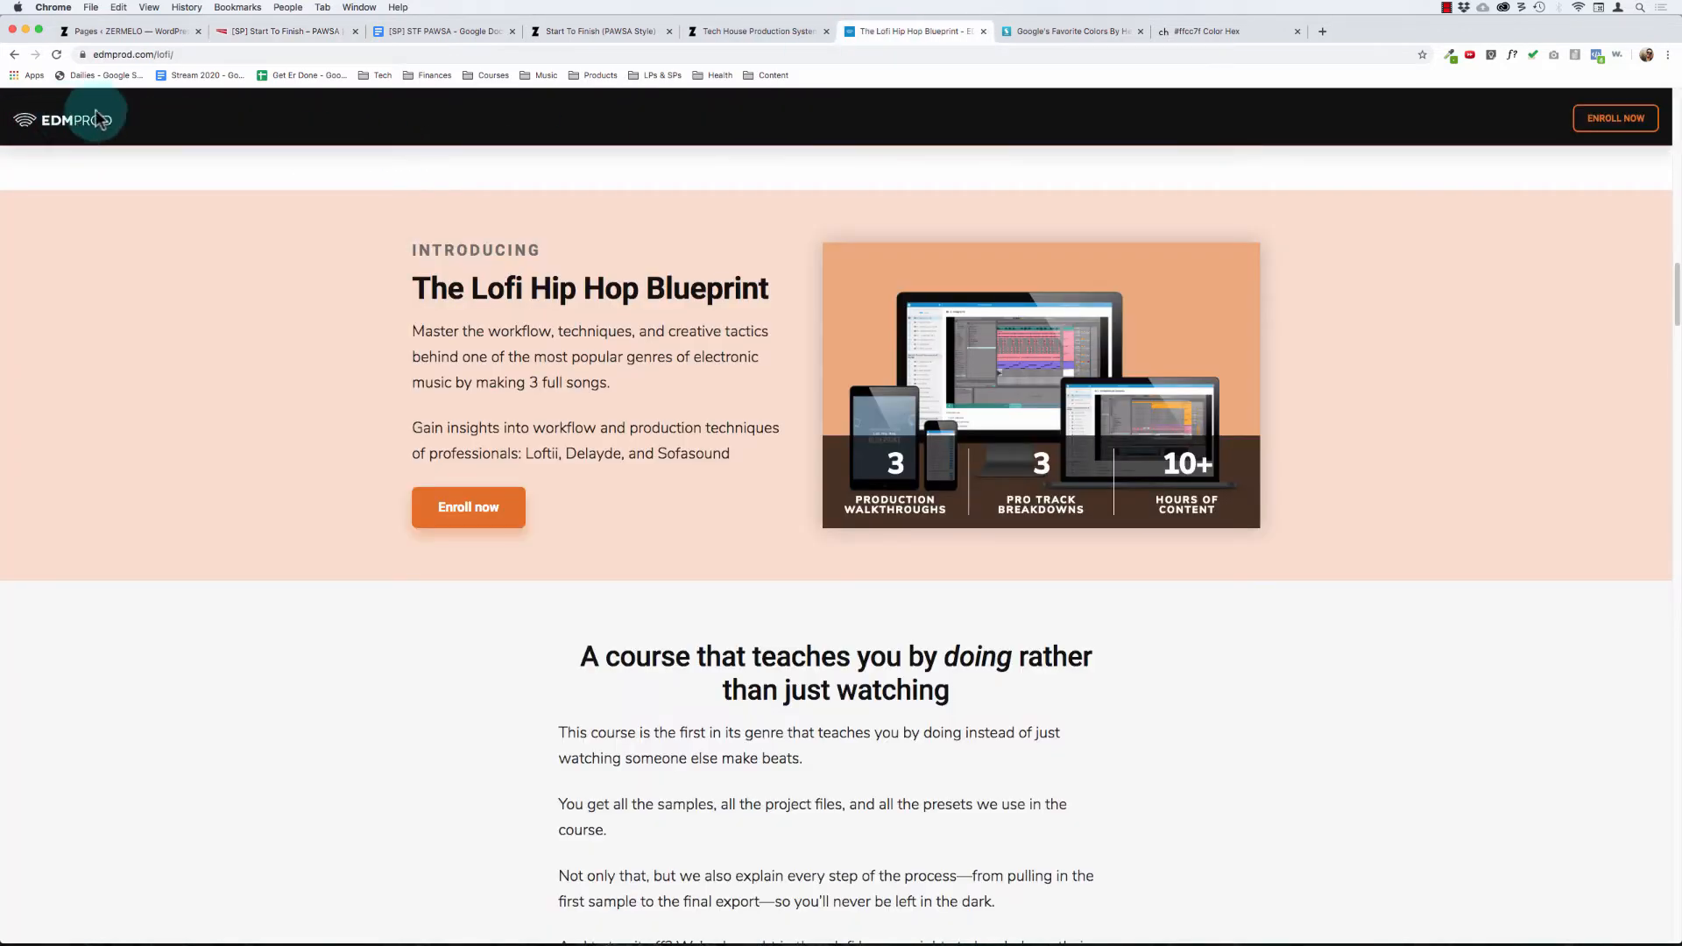
pyautogui.press('super+t')
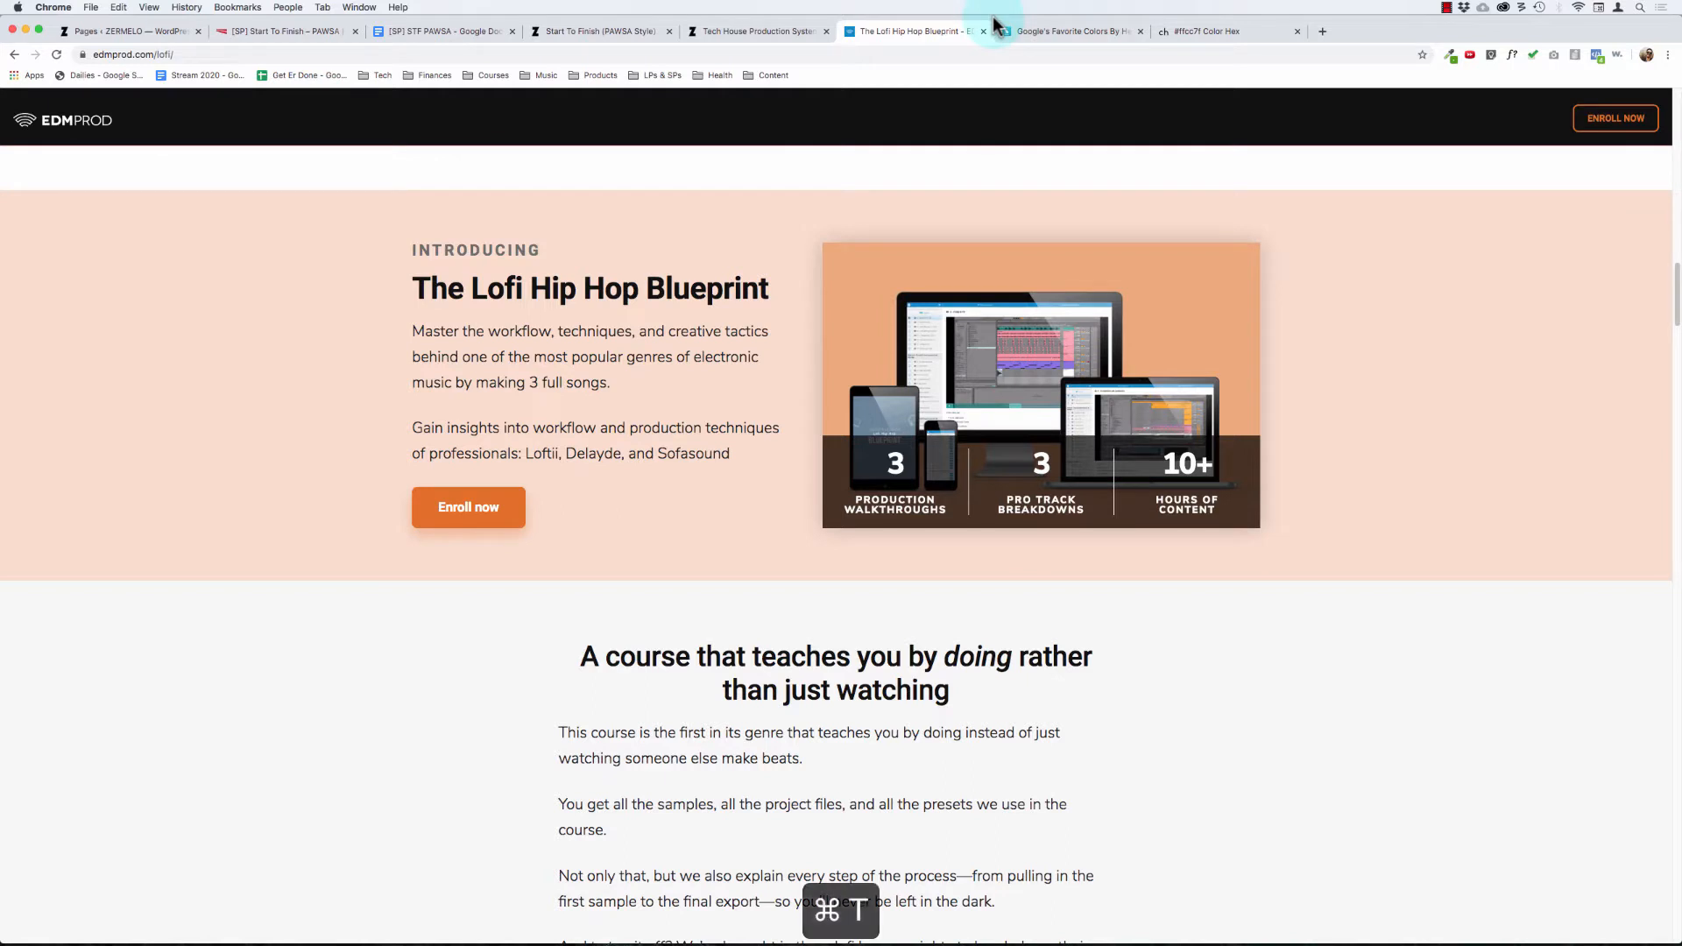
pyautogui.press('super+l')
pyautogui.write('edmprod.com')
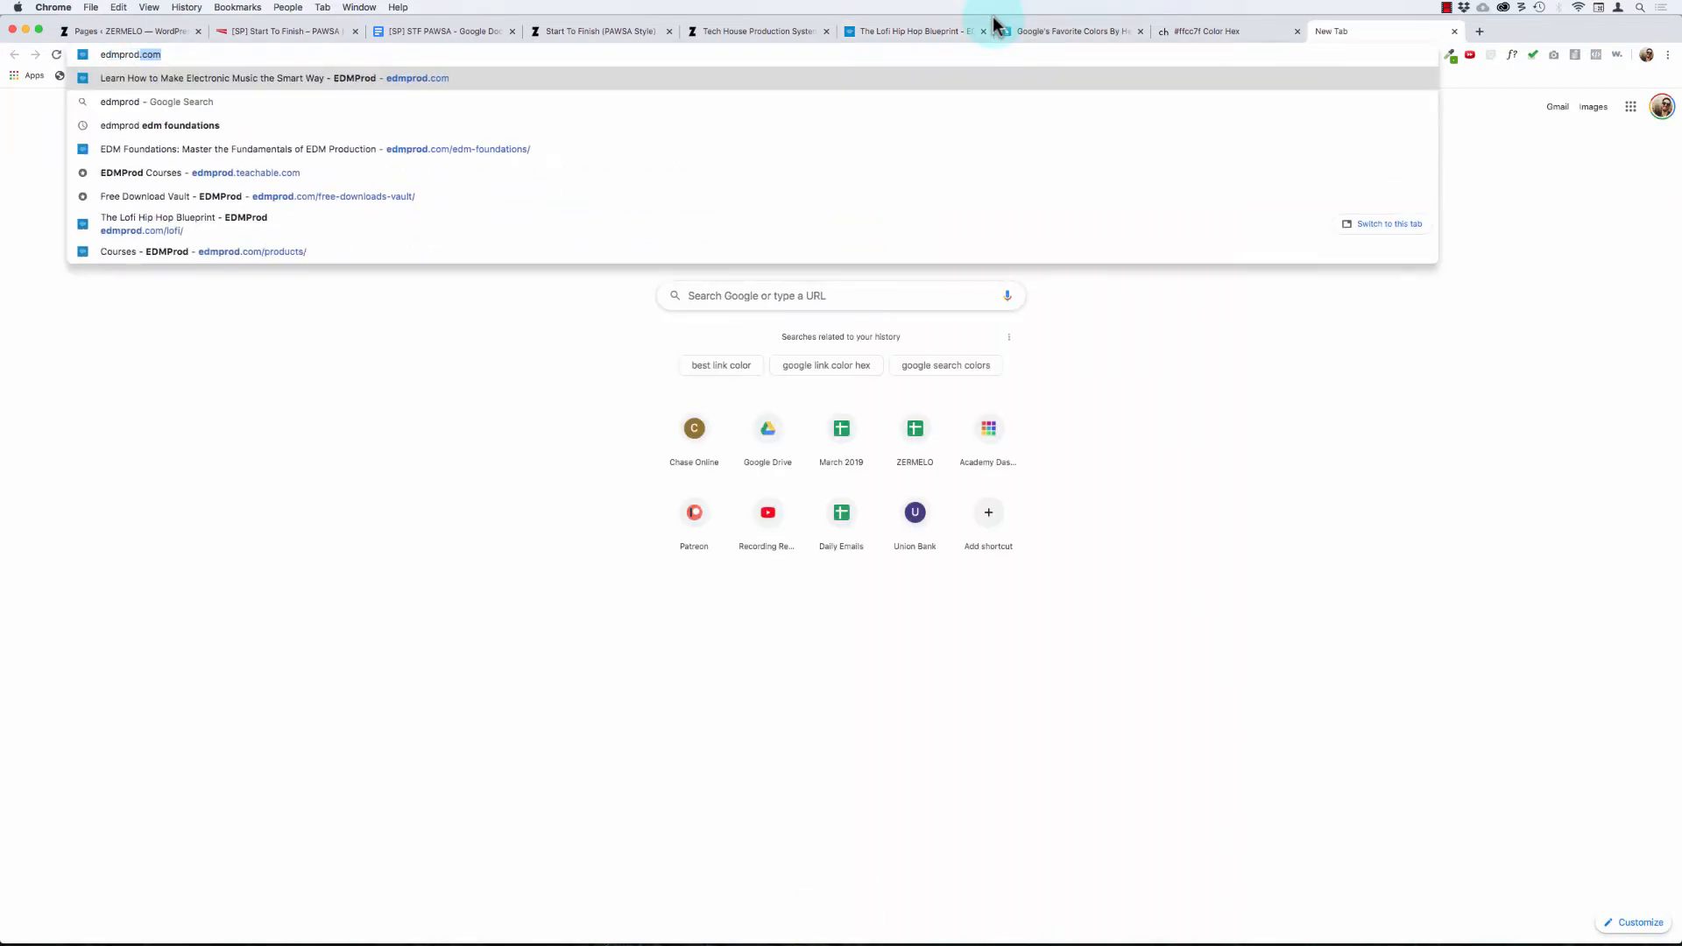
pyautogui.press('Return')
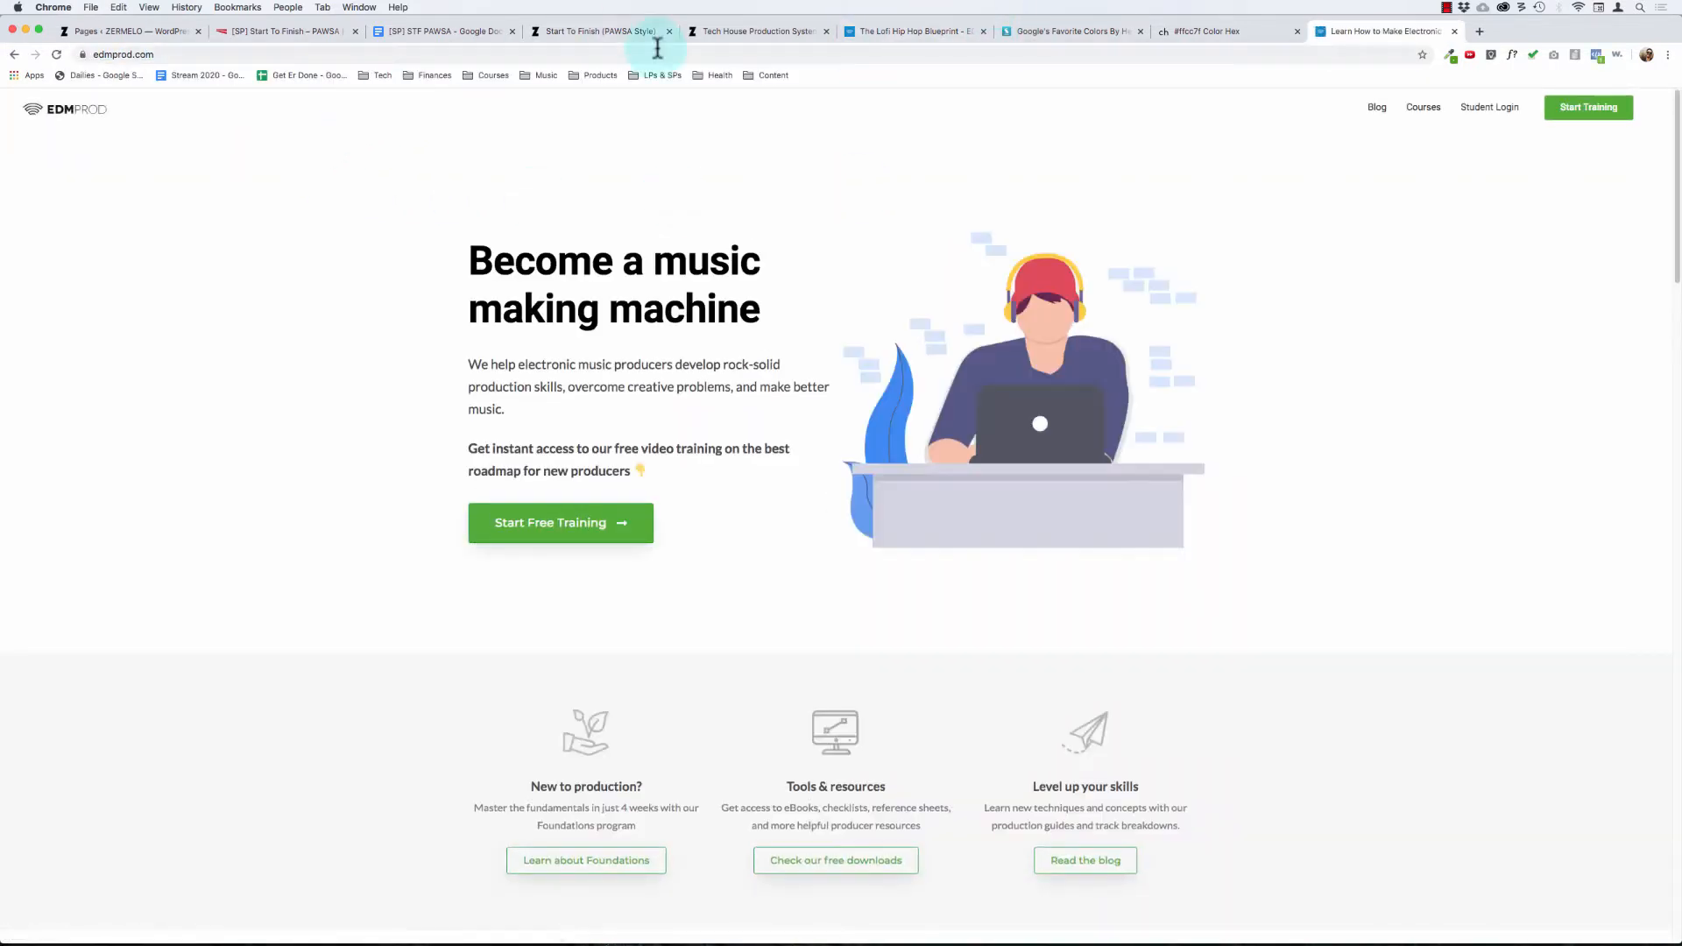
pyautogui.click(1423, 107)
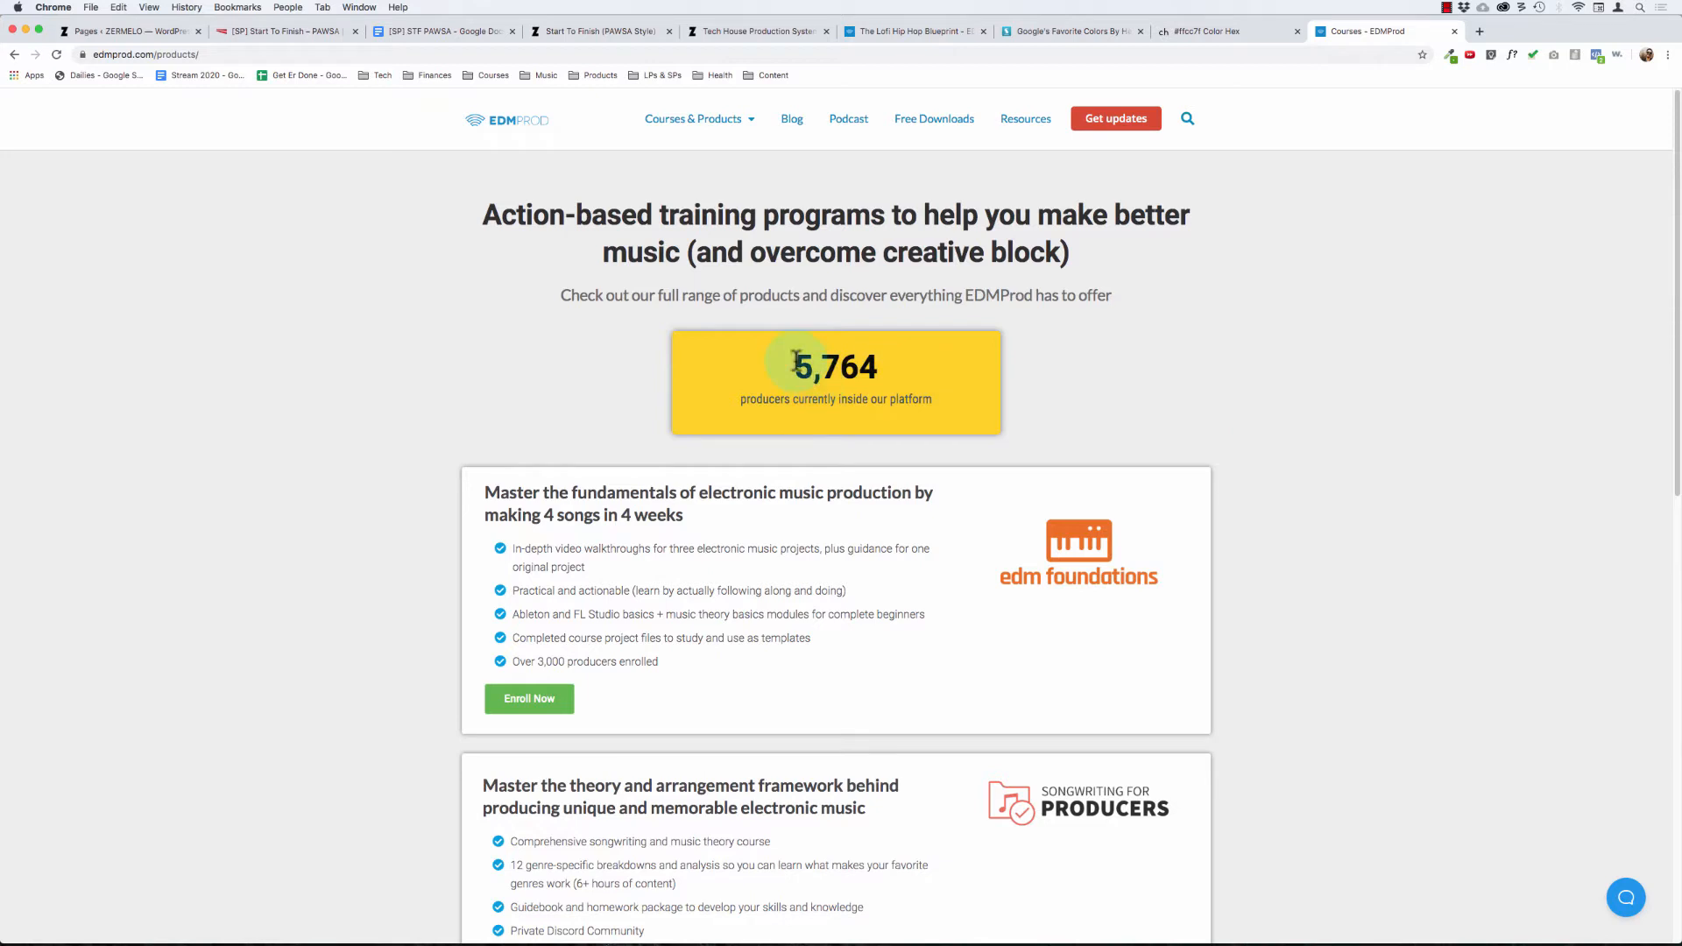
# Step: Inspect the code behind the producer counter in the yellow box, close that page and return to the sales page editor
pyautogui.rightClick(841, 370)
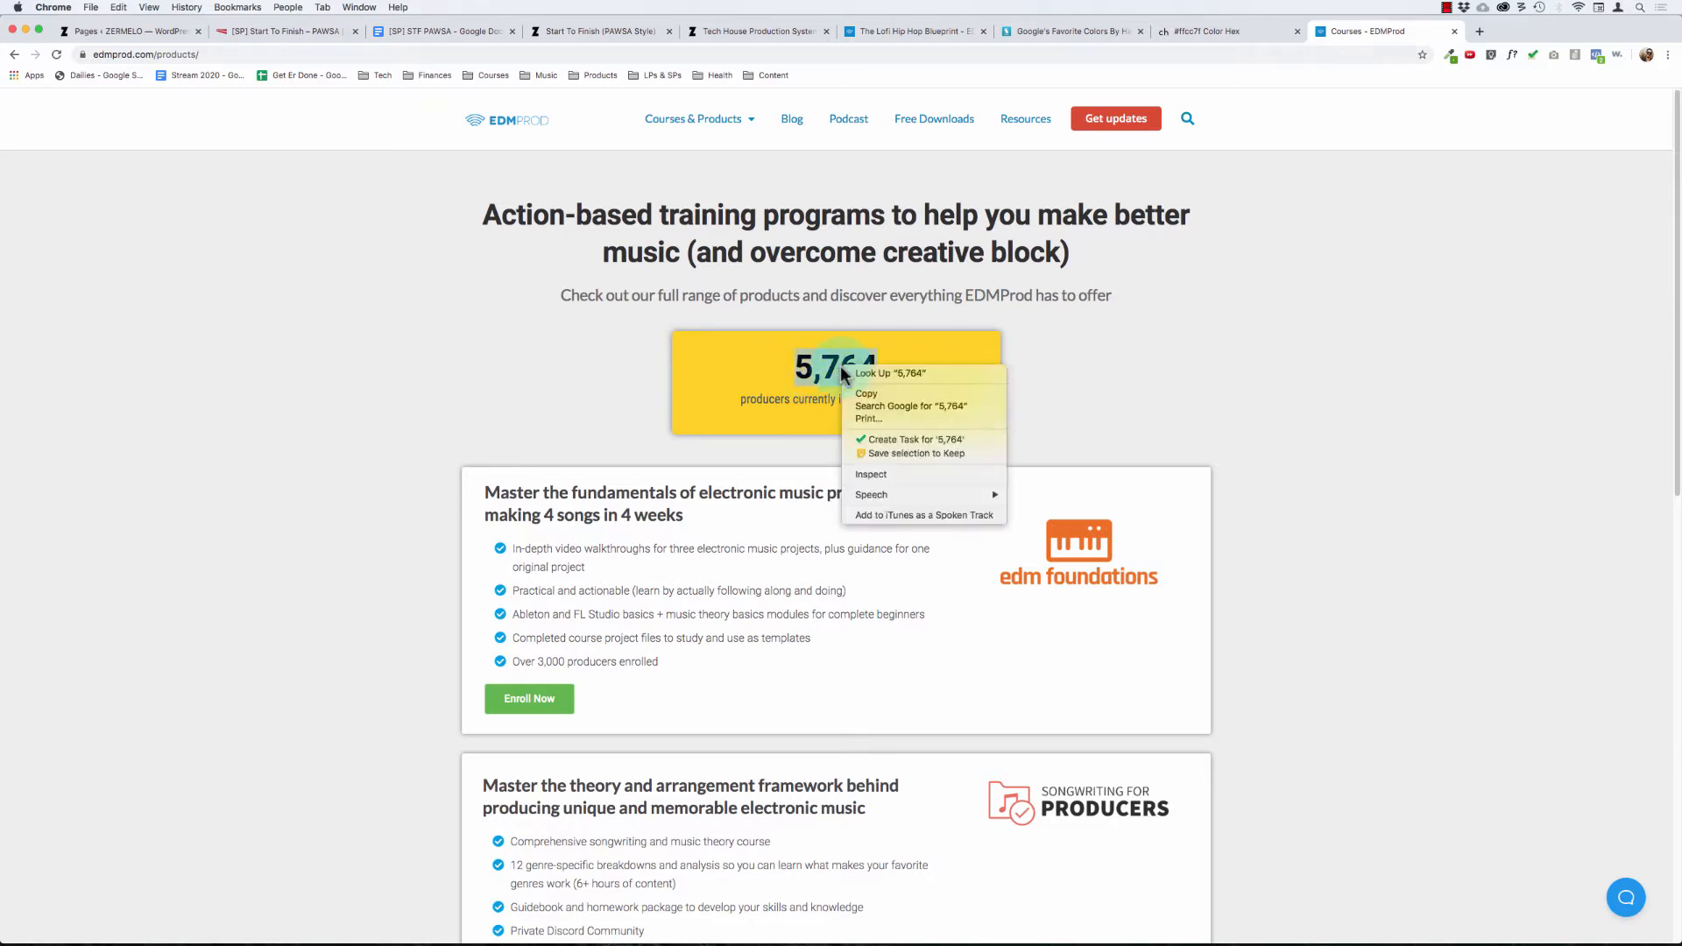
pyautogui.click(894, 478)
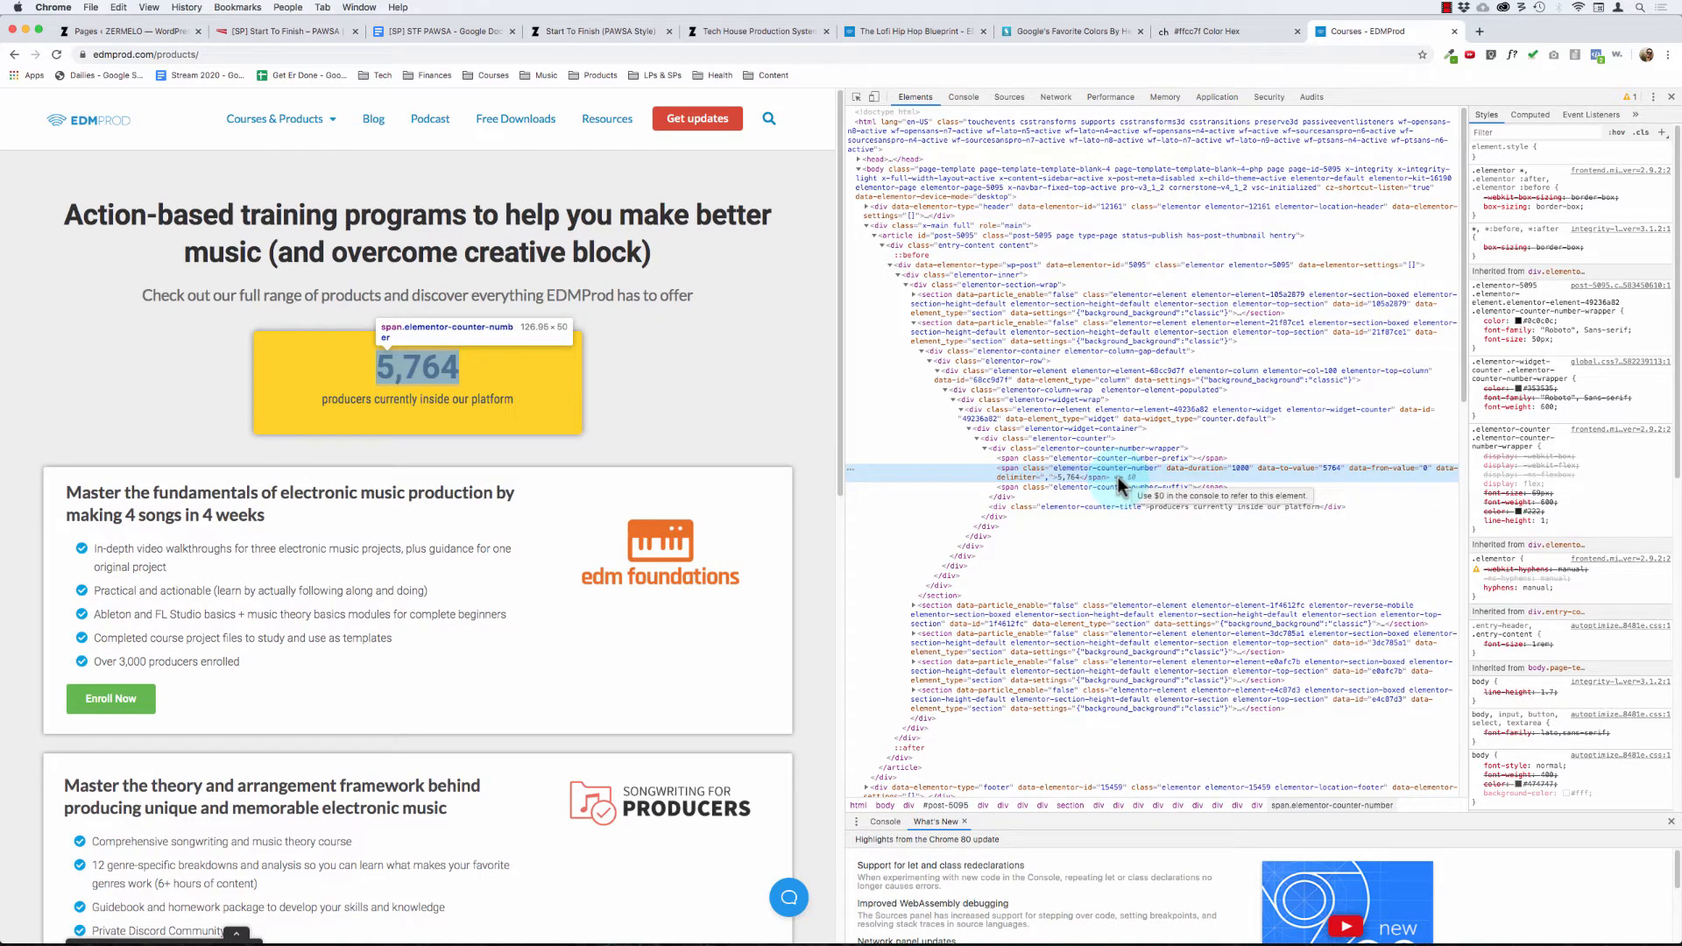
pyautogui.click(1671, 98)
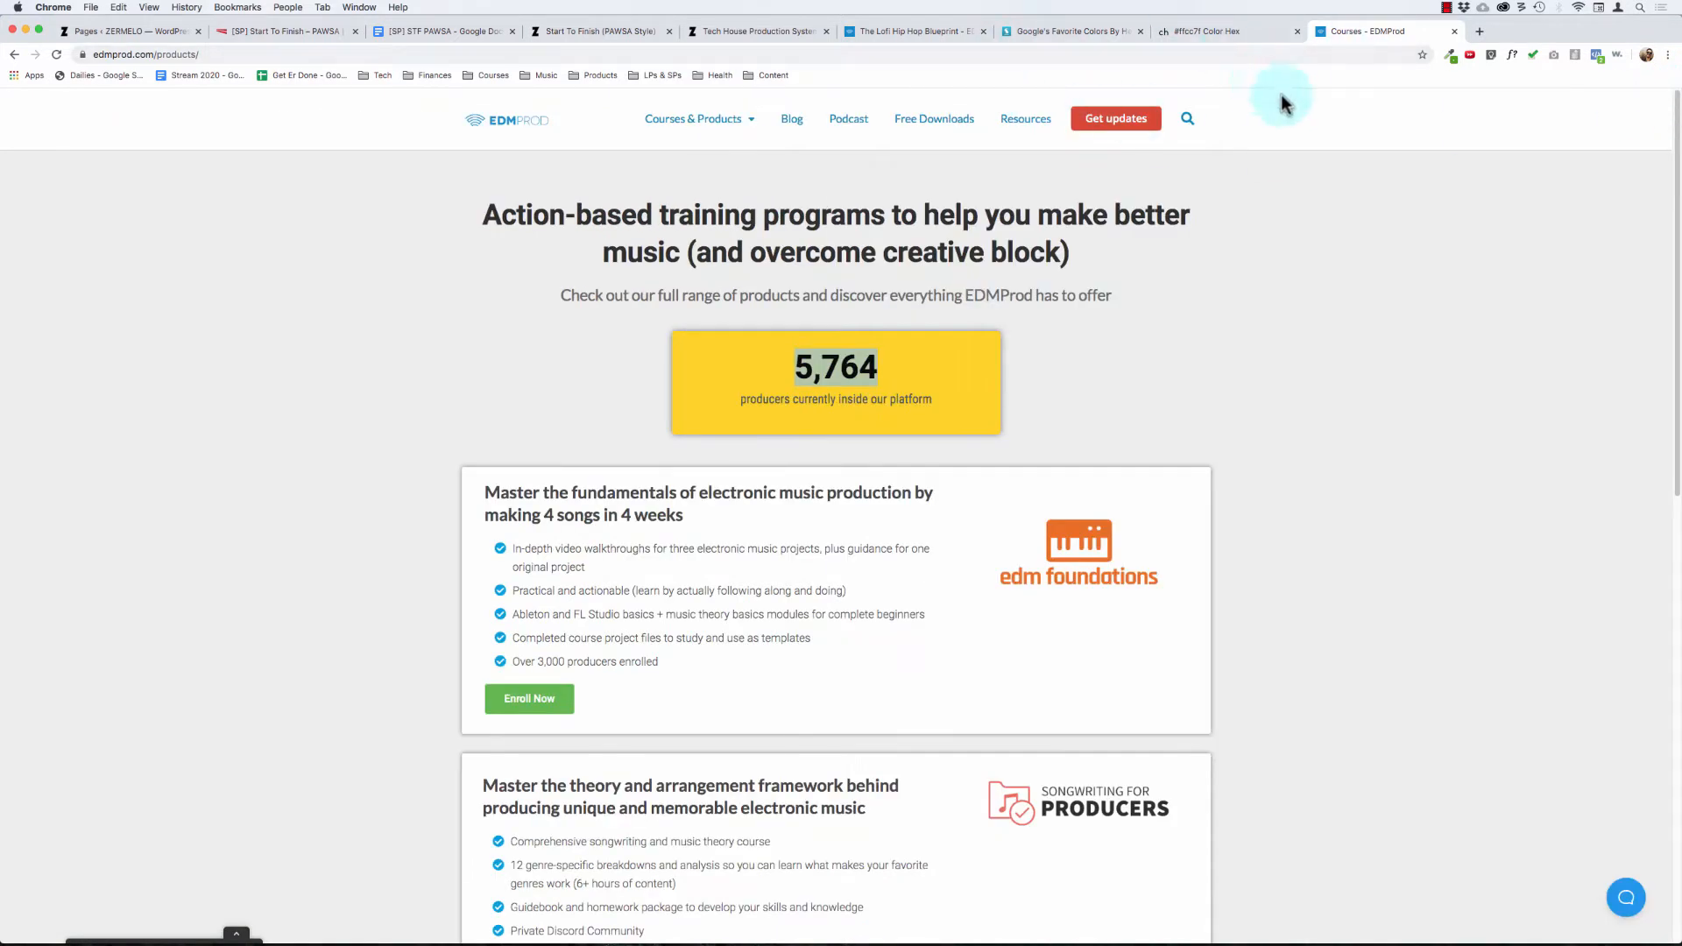
pyautogui.press('super+w')
pyautogui.click(263, 35)
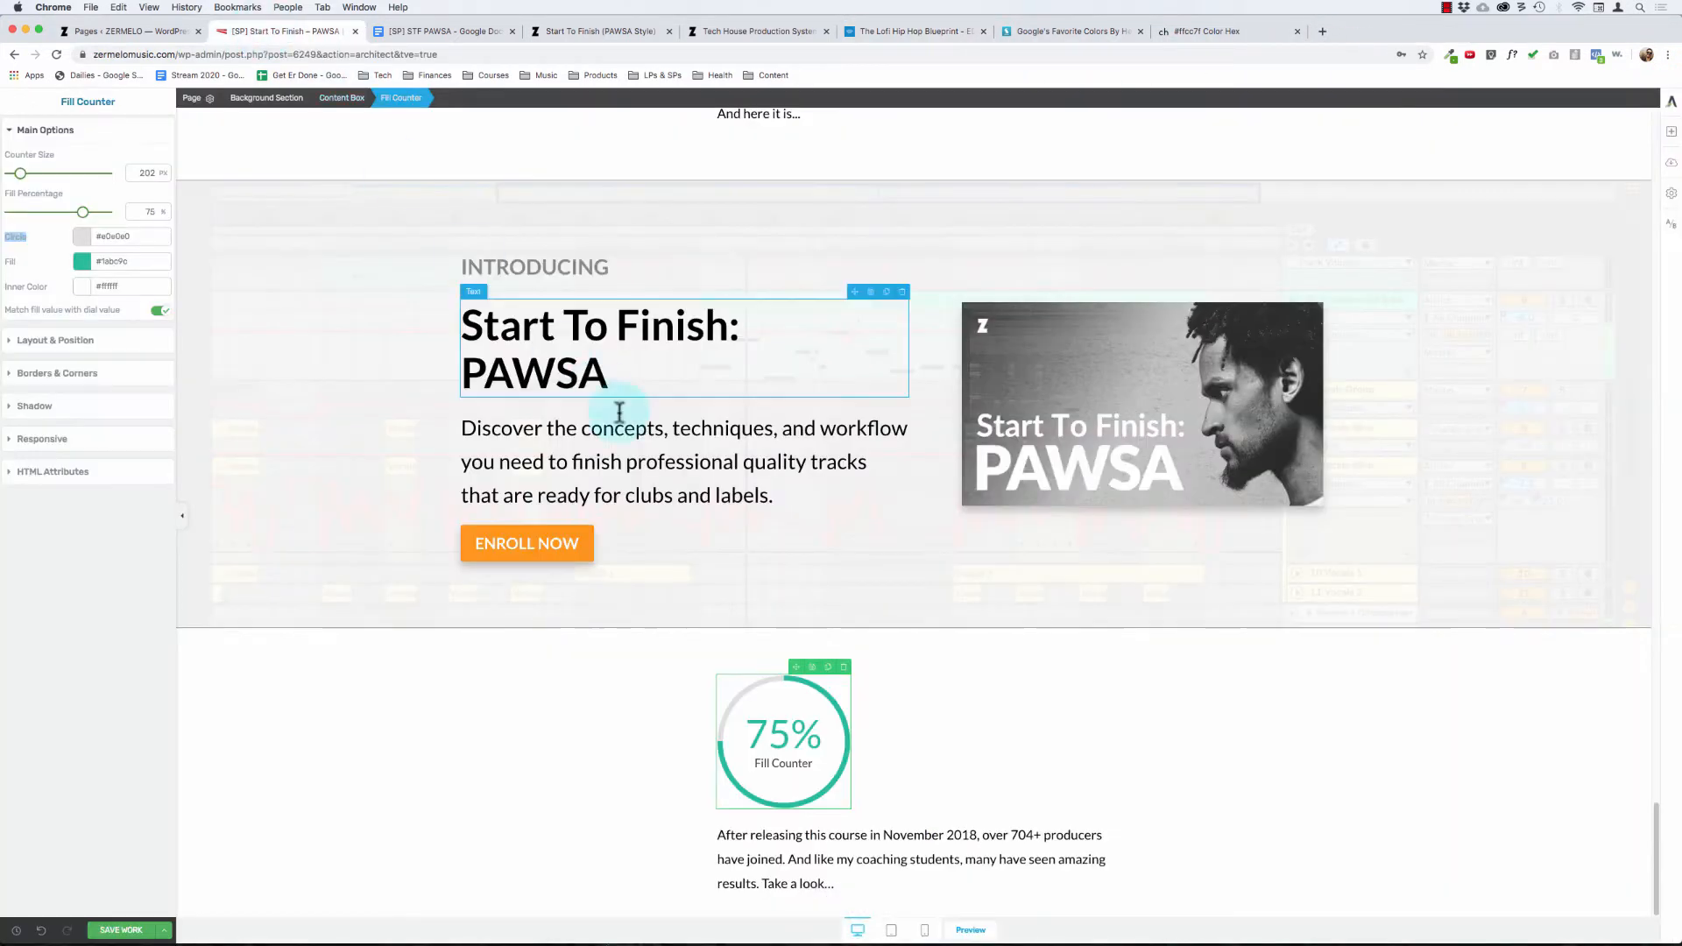
# Step: Delete the Fill Counter and place a Progress Bar element above the "After releasing this course..." paragraph
pyautogui.click(845, 668)
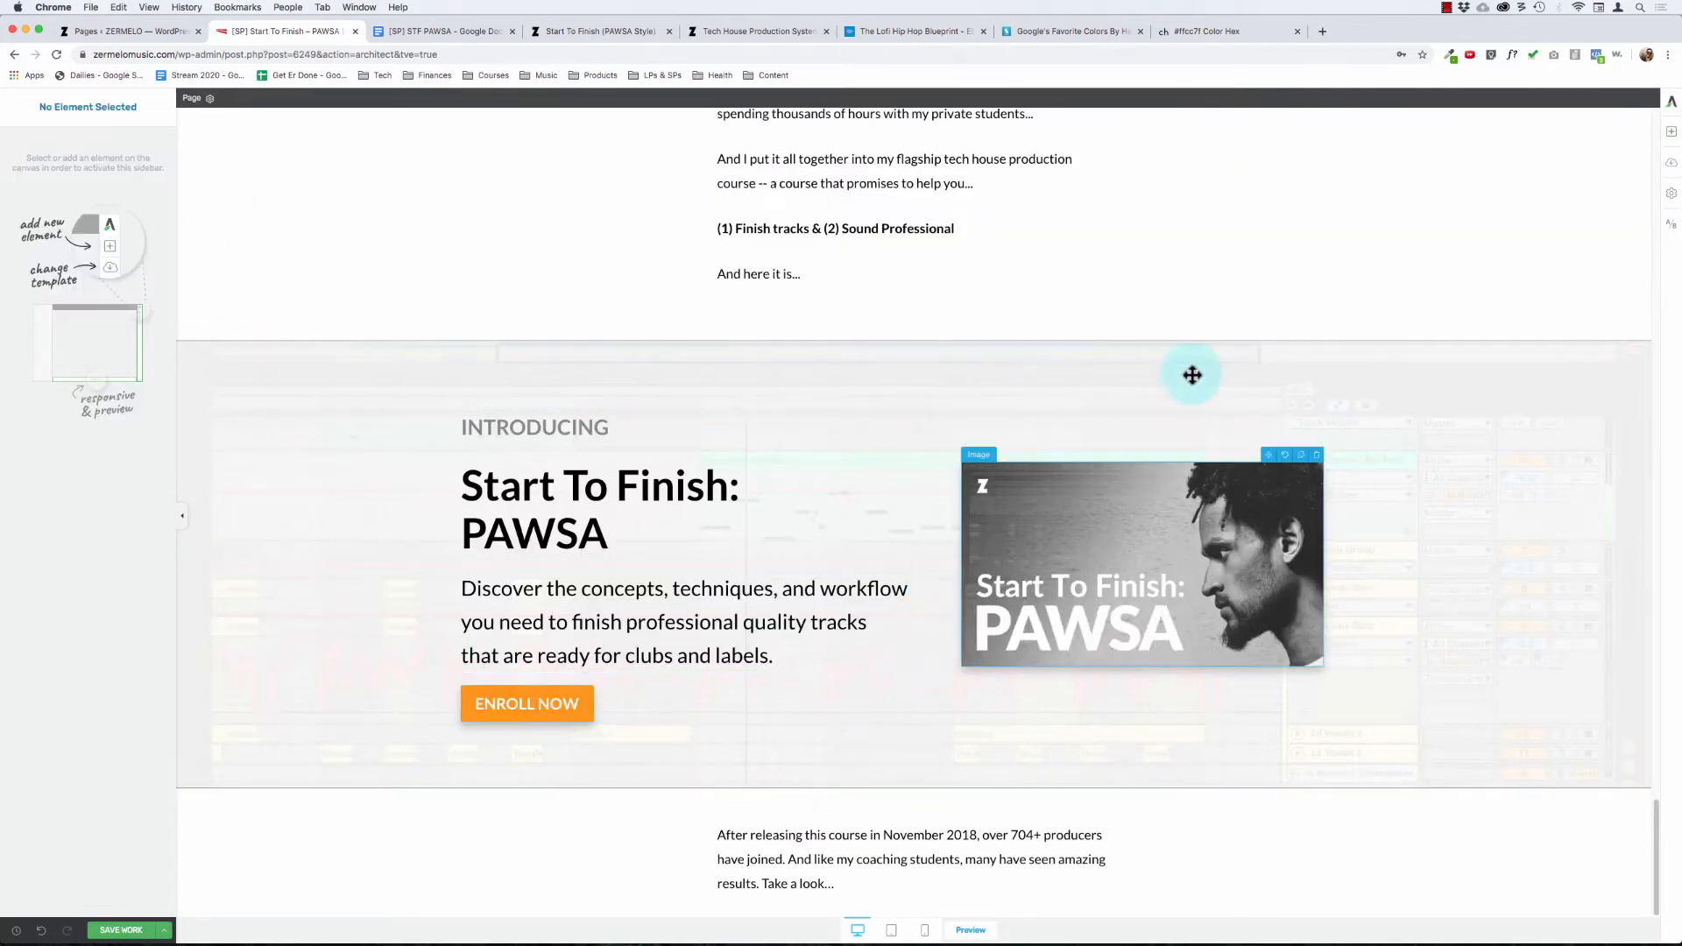
pyautogui.click(1672, 125)
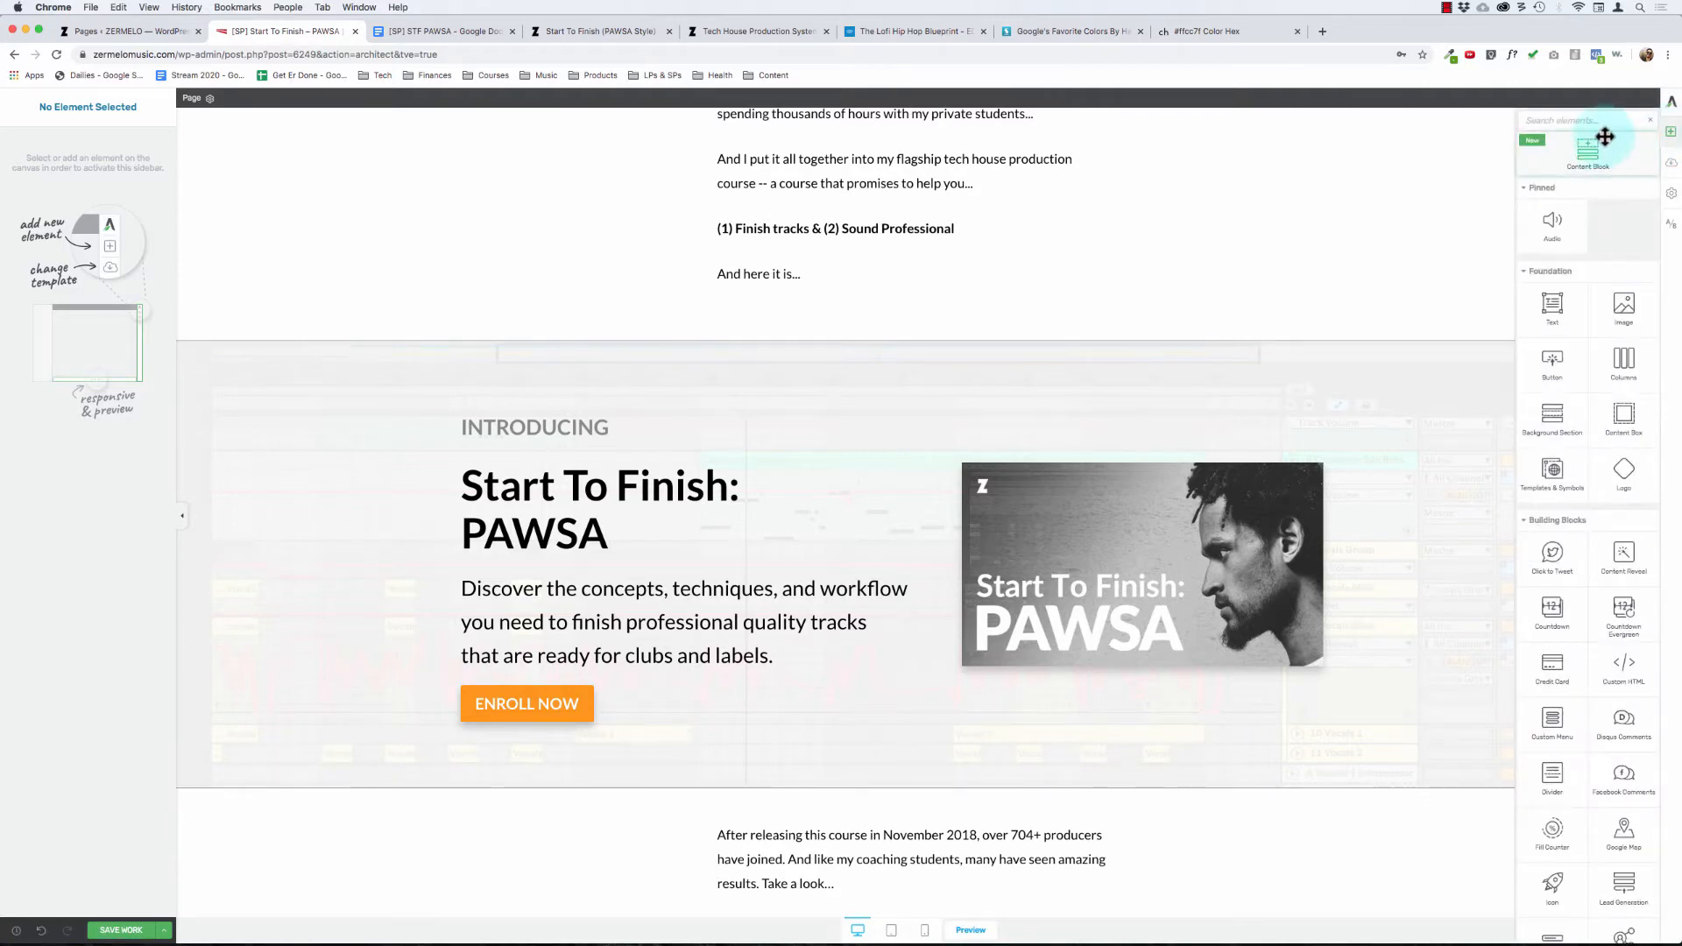
pyautogui.write('pro')
pyautogui.moveTo(1624, 233); pyautogui.dragTo(871, 929)
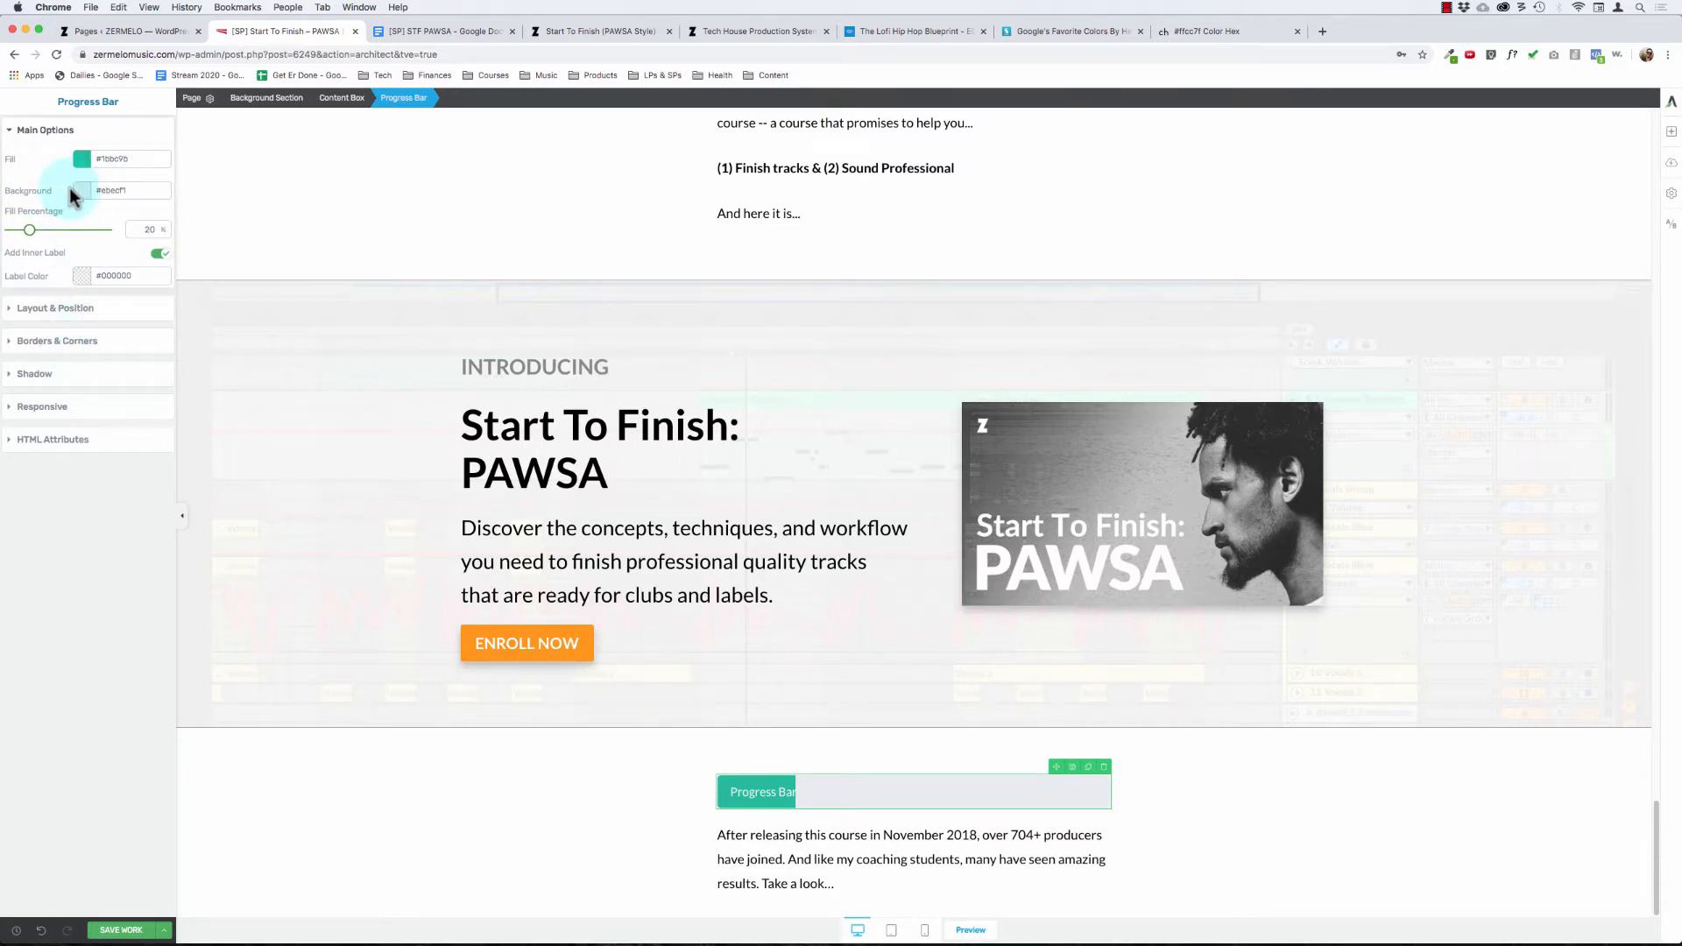
# Step: Replace the progress bar's label text with "704"
pyautogui.click(763, 788)
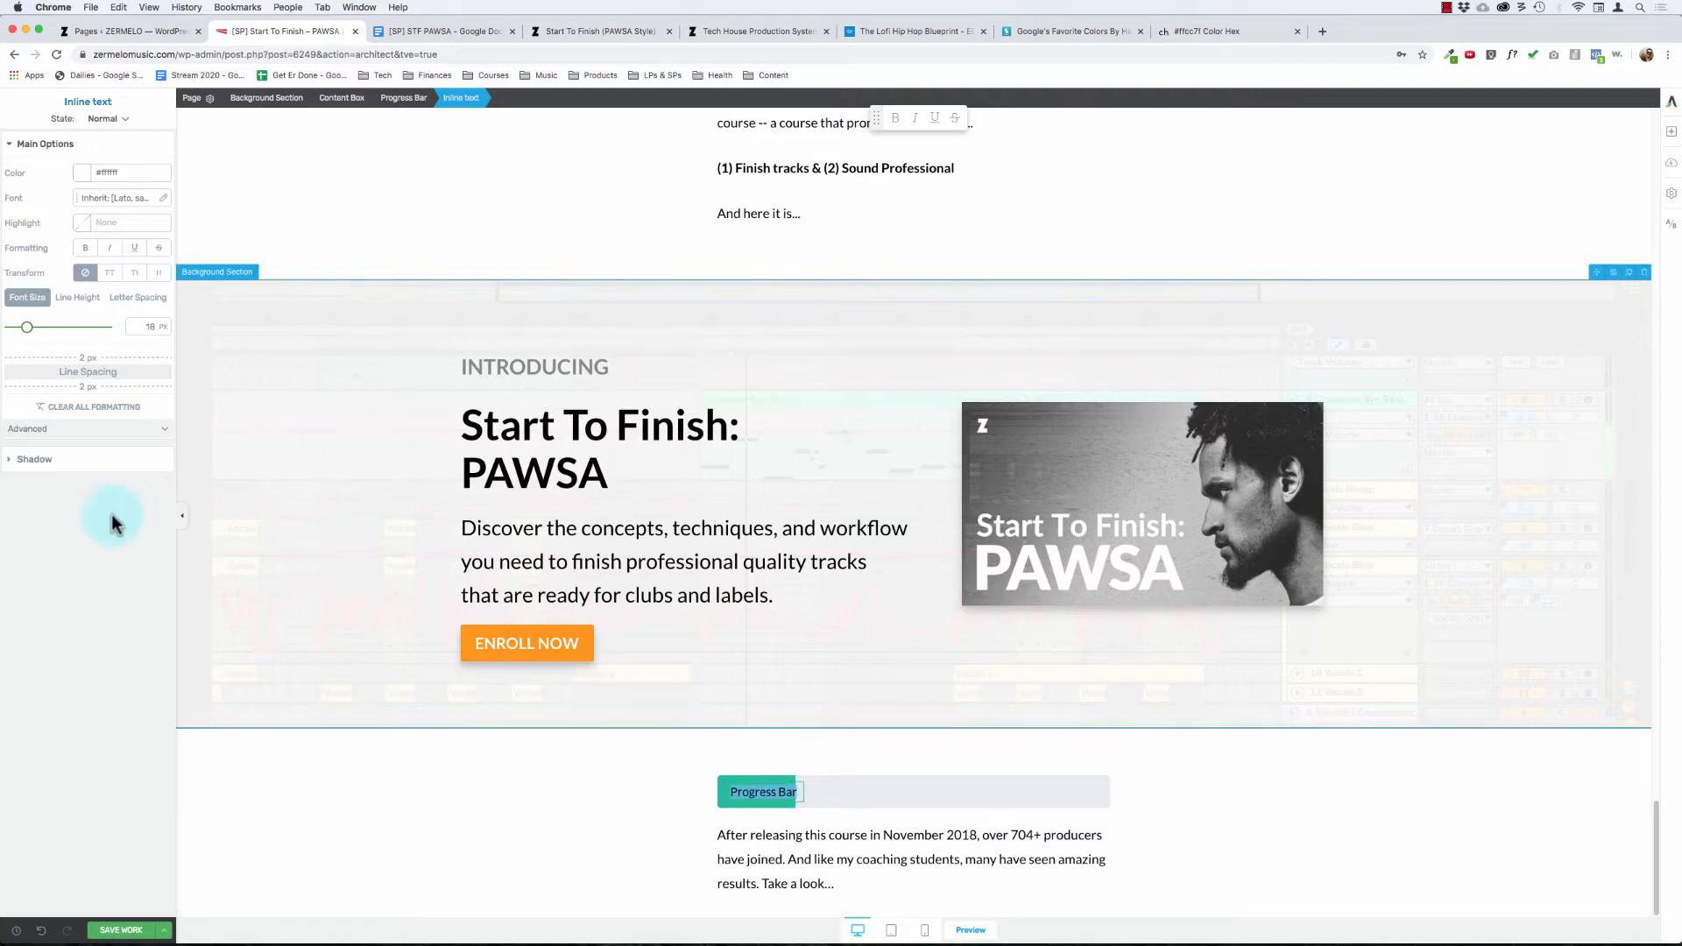
pyautogui.click(68, 299)
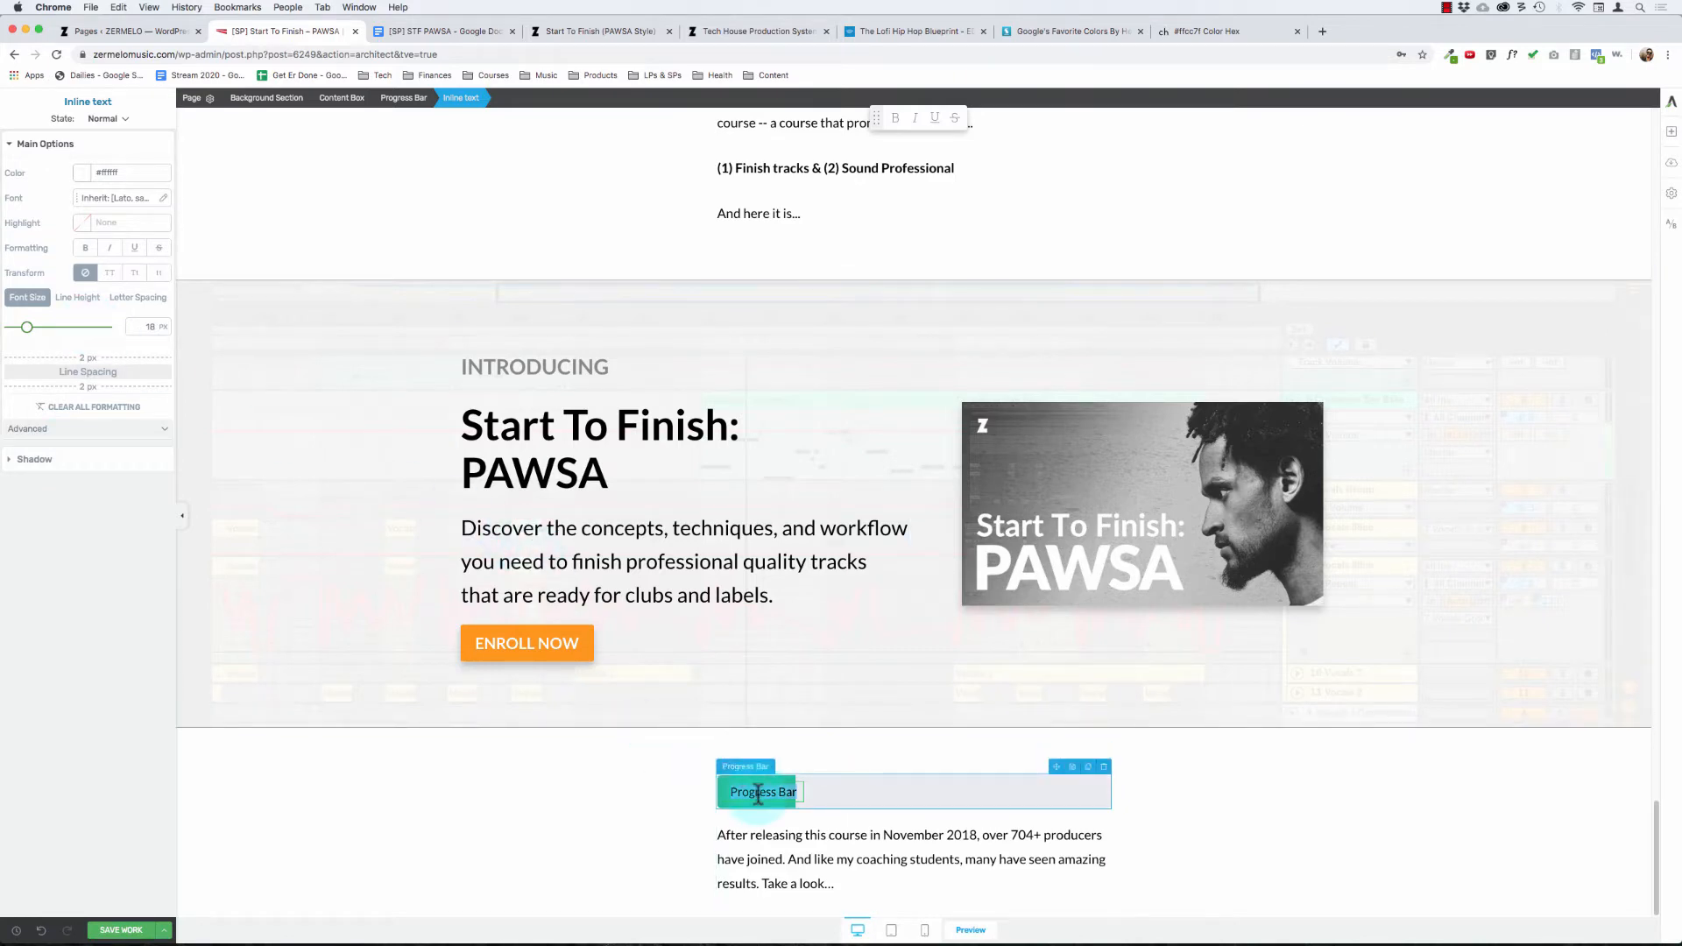
pyautogui.write('704')
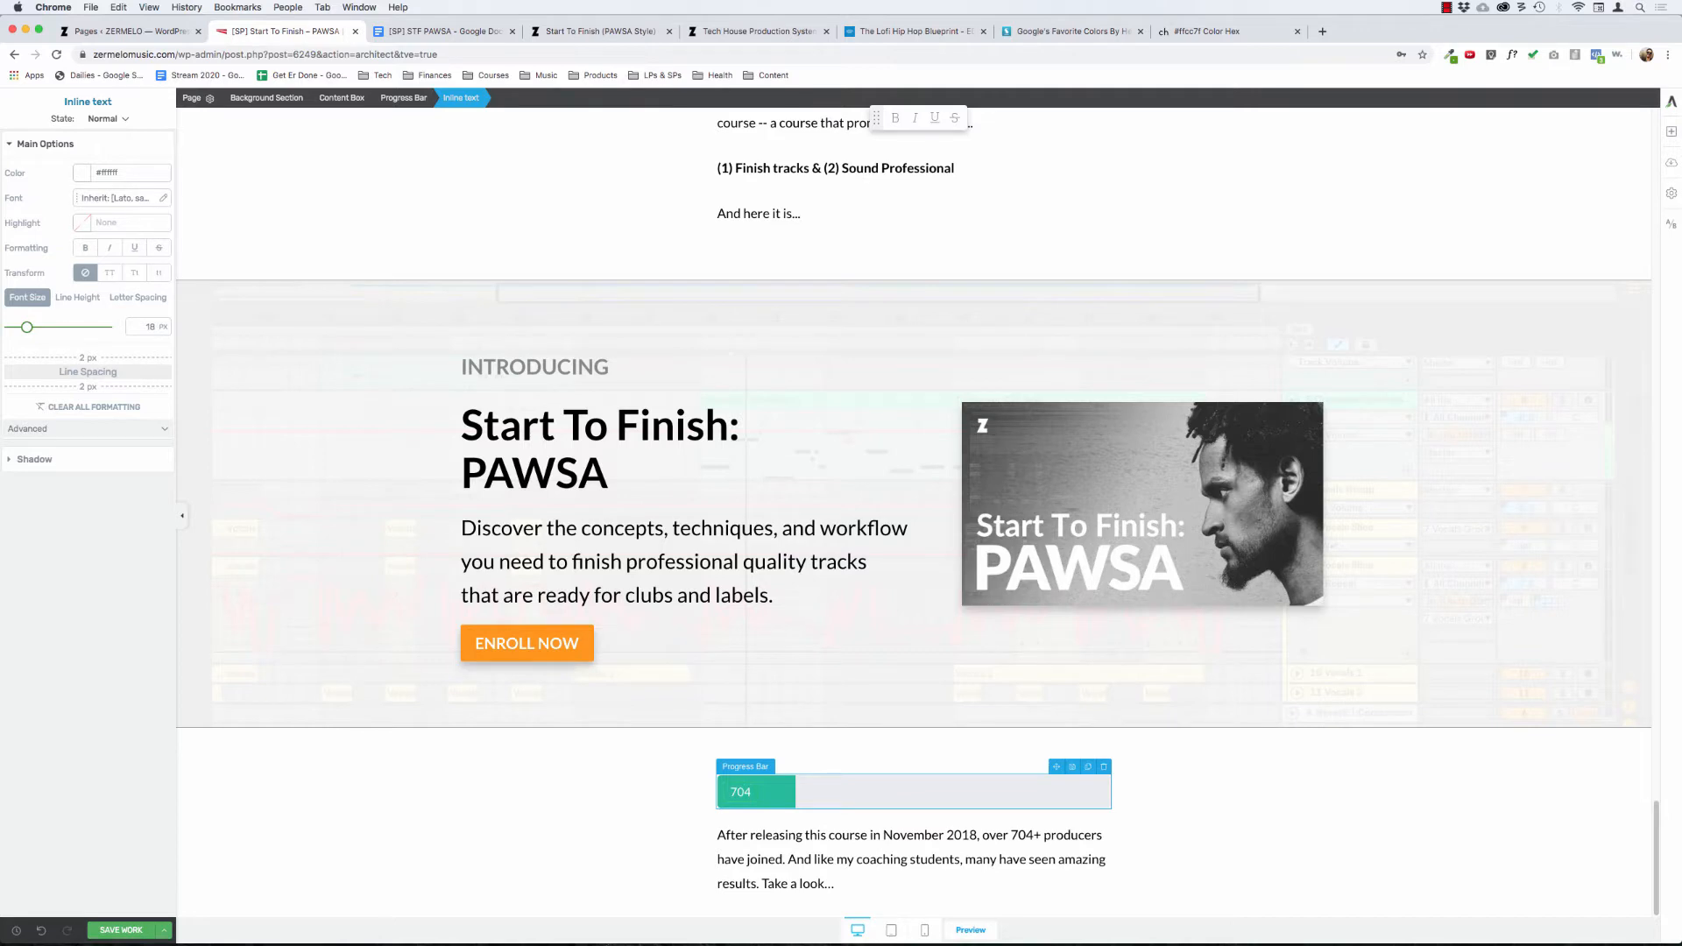
pyautogui.click(601, 799)
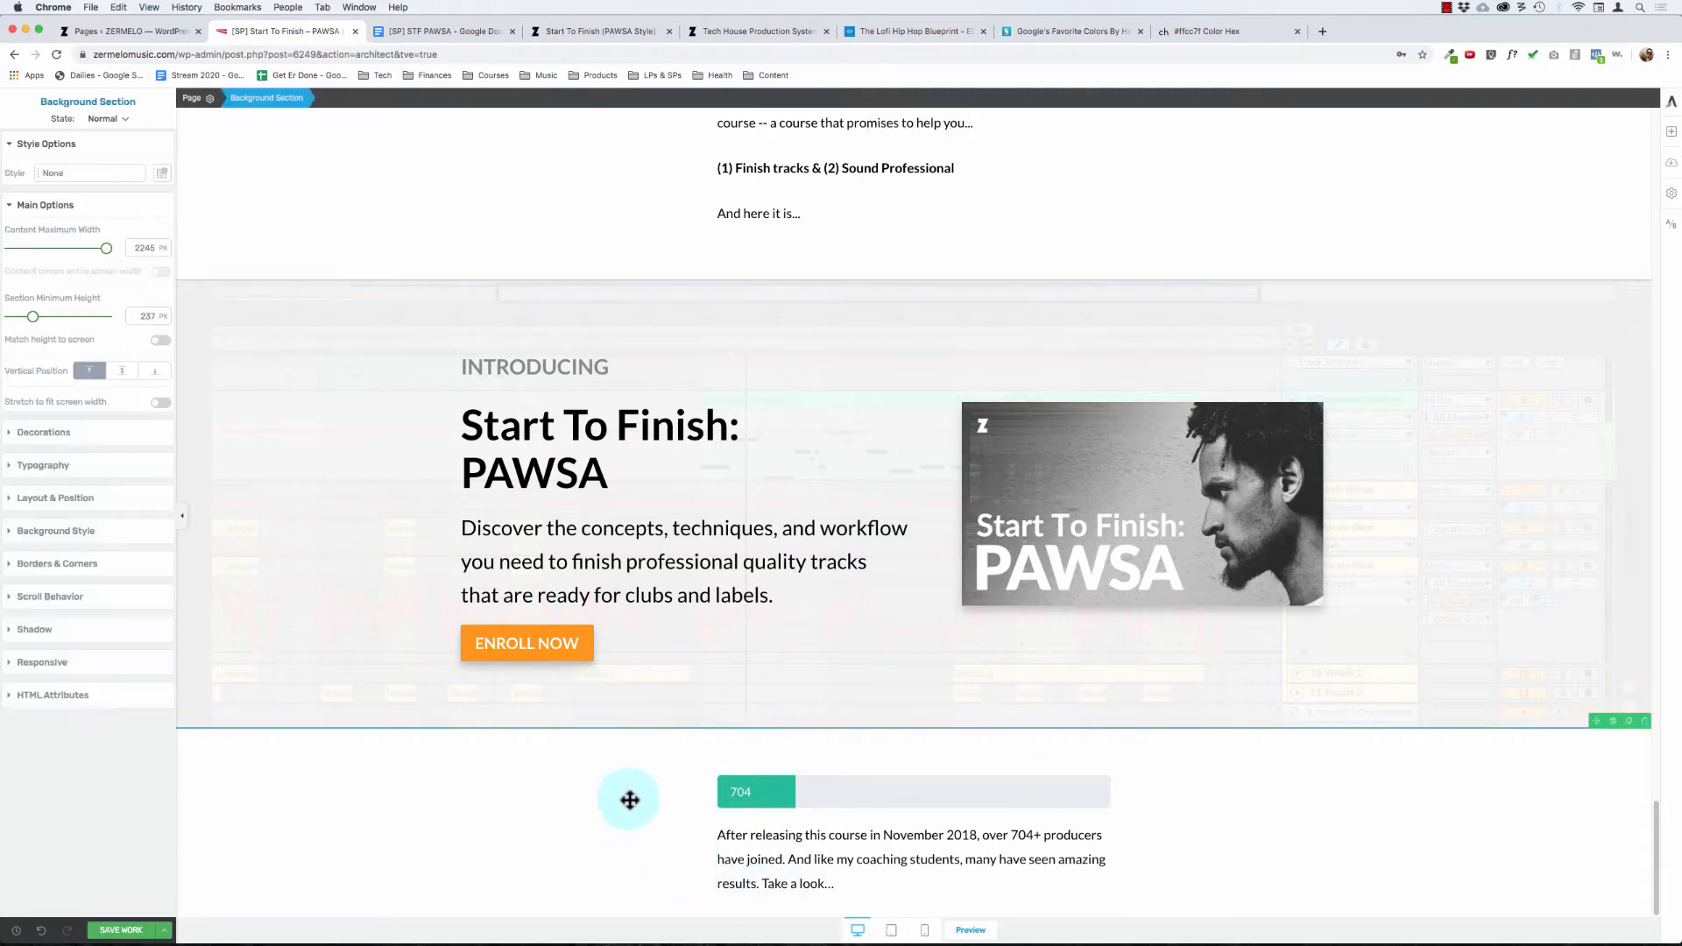
# Step: Set the progress bar's fill percentage to 100%
pyautogui.click(764, 792)
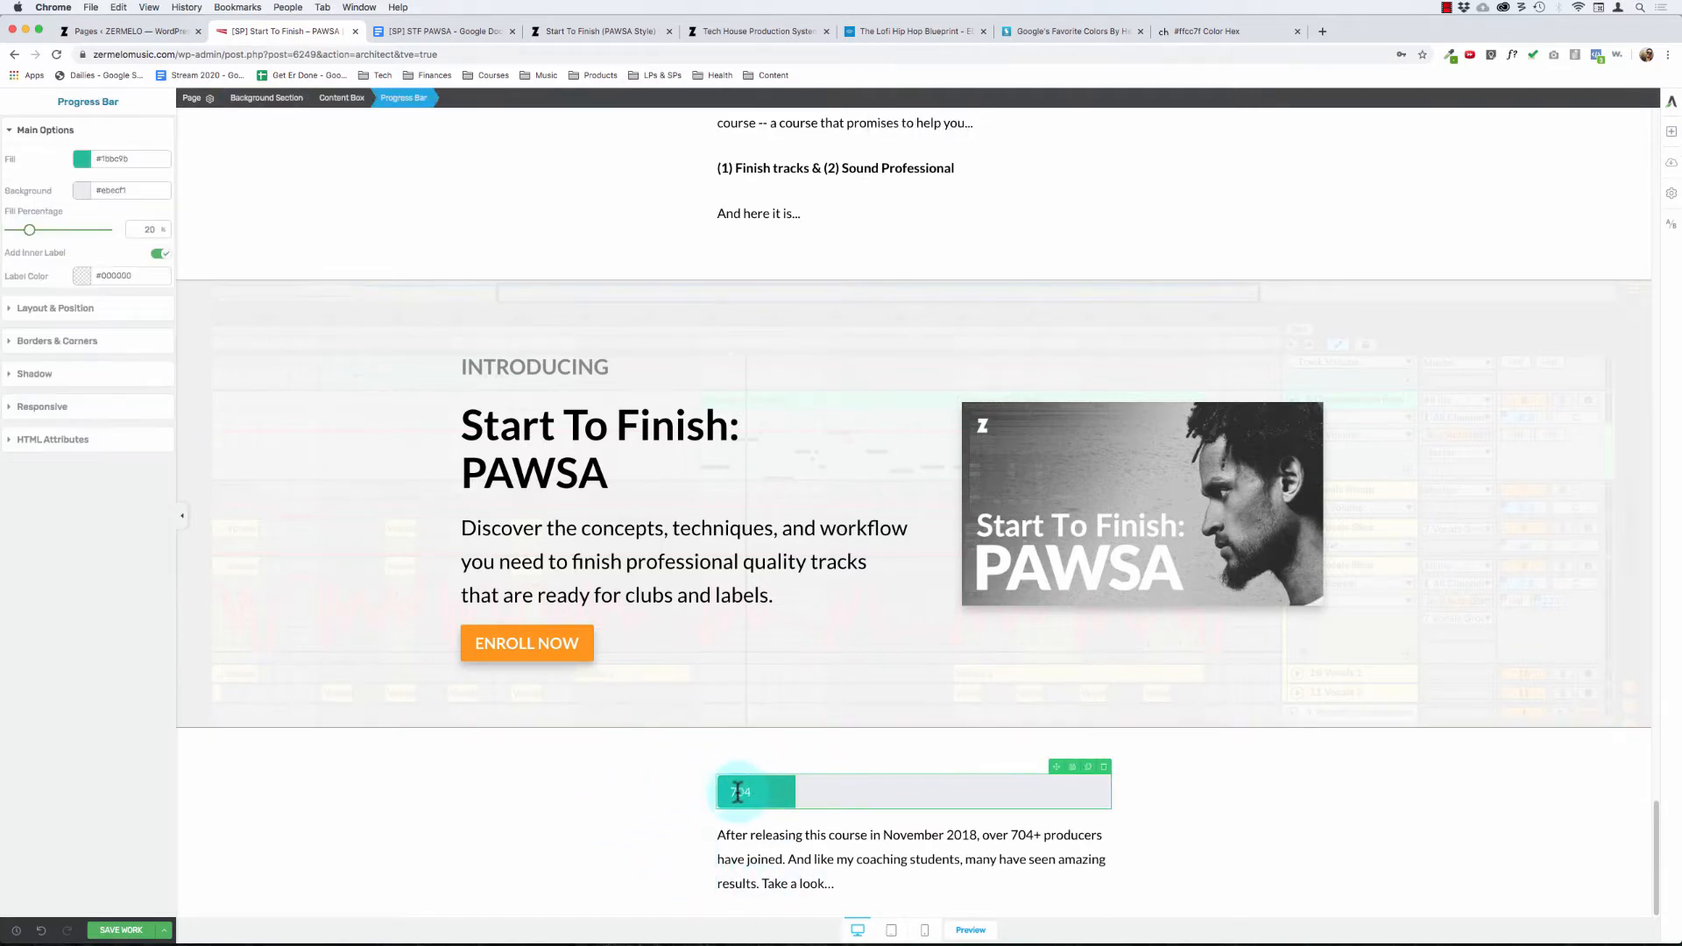
pyautogui.click(736, 792)
pyautogui.click(643, 778)
pyautogui.click(811, 785)
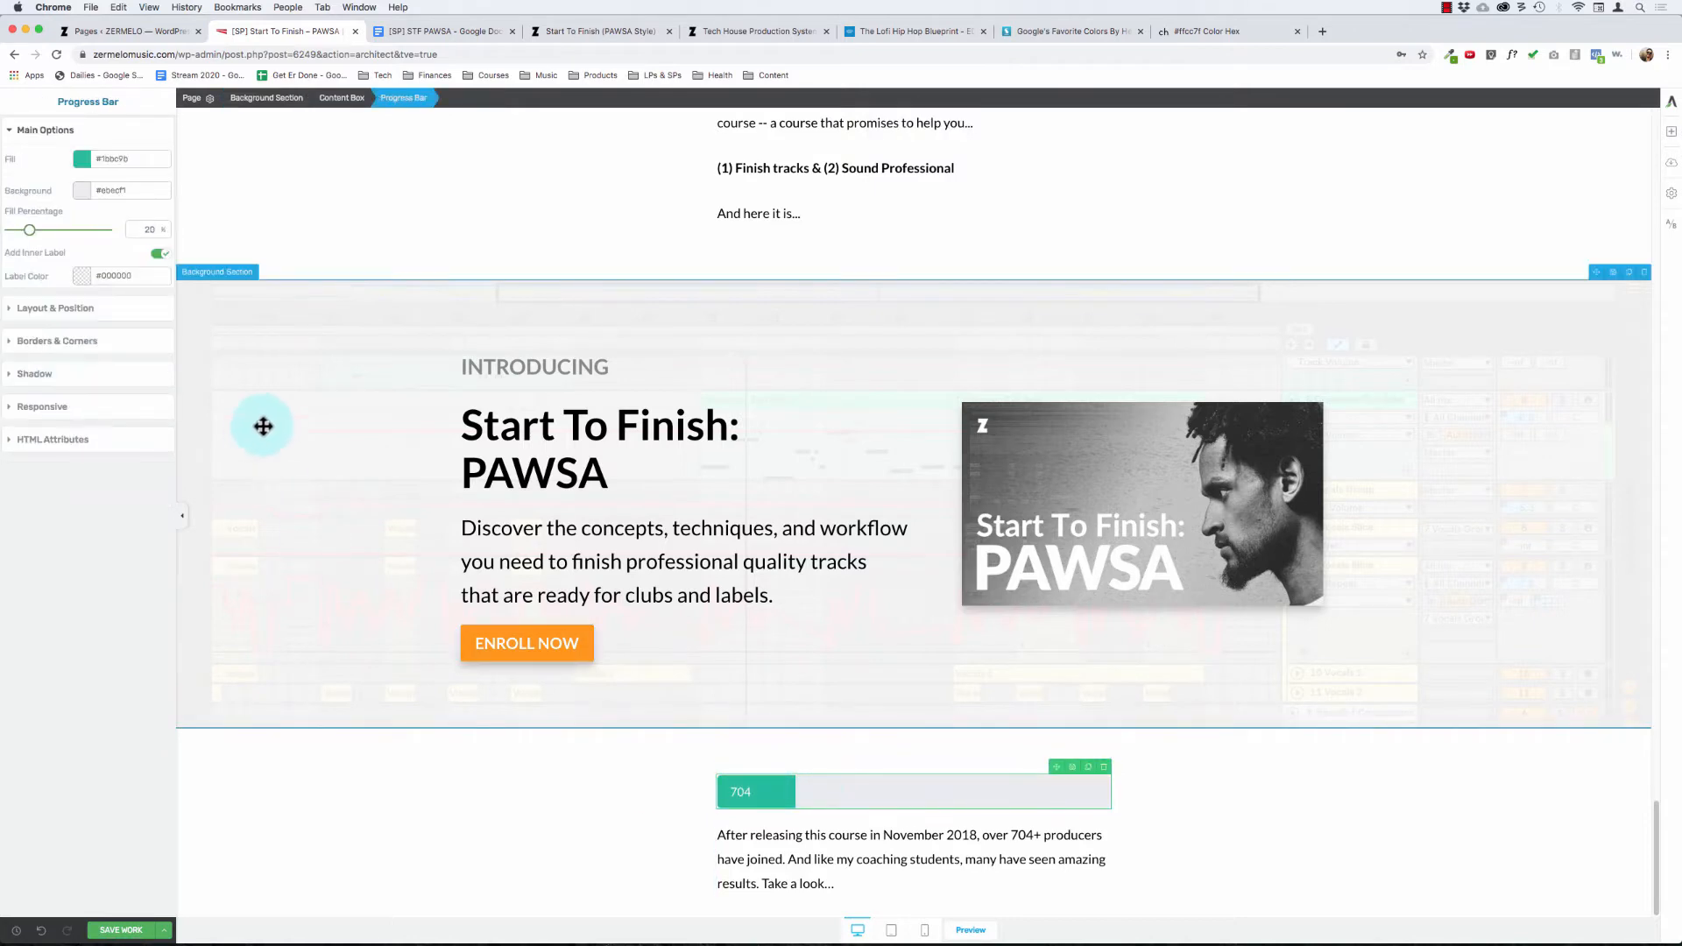
pyautogui.write('100')
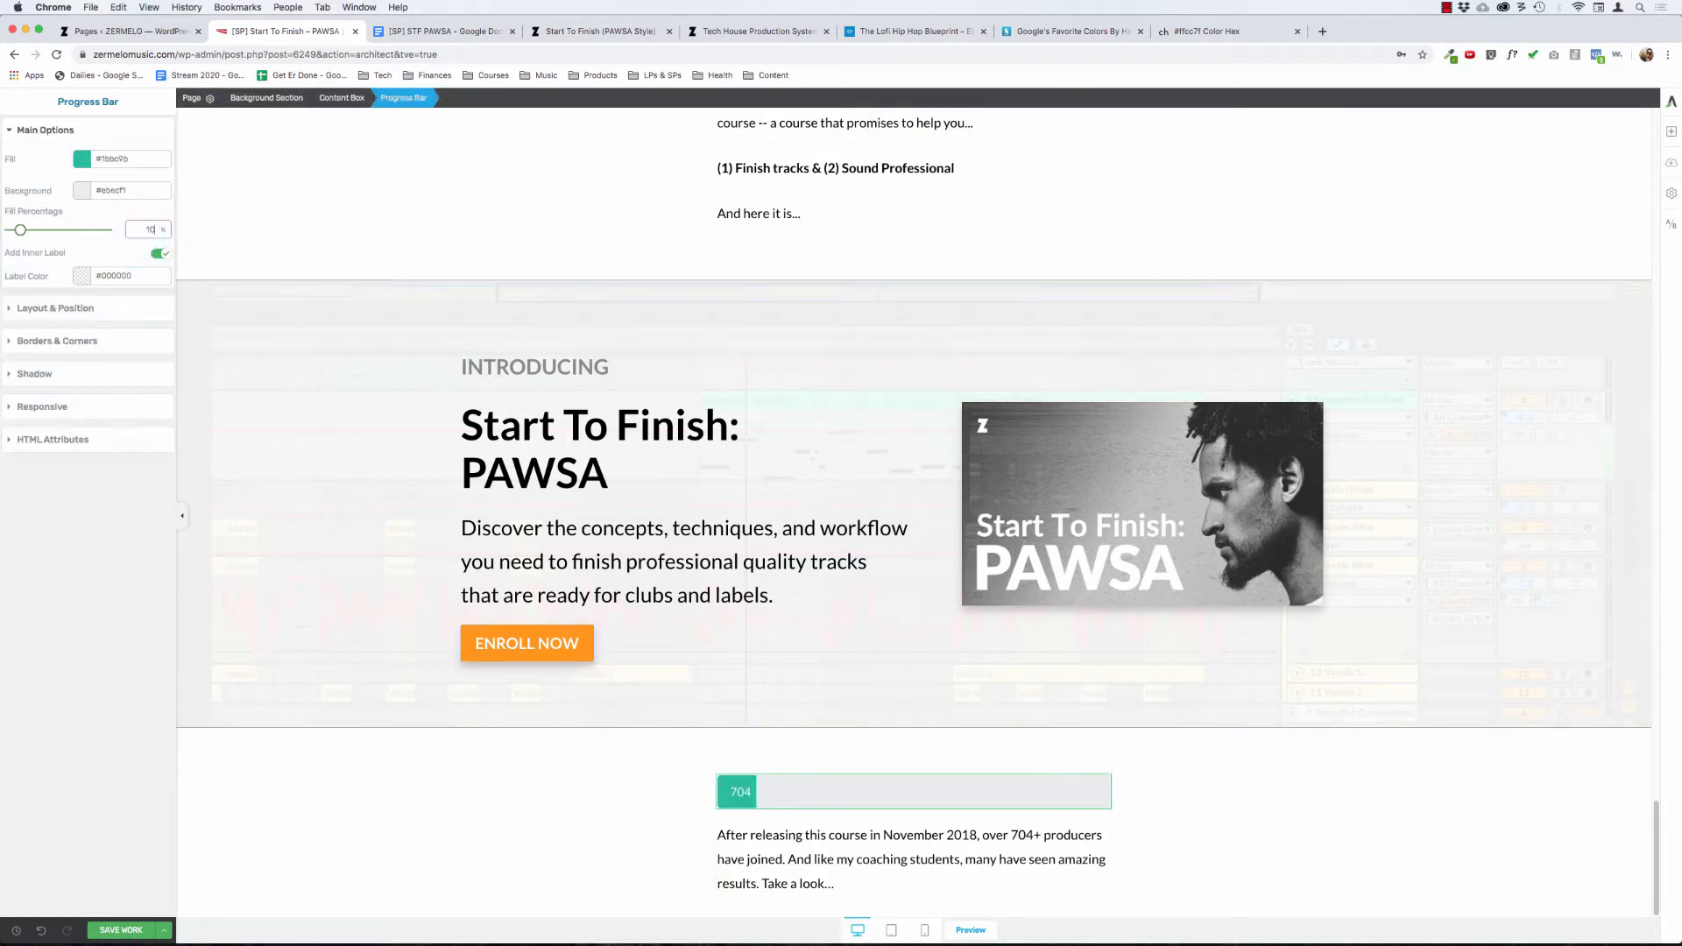
pyautogui.click(462, 745)
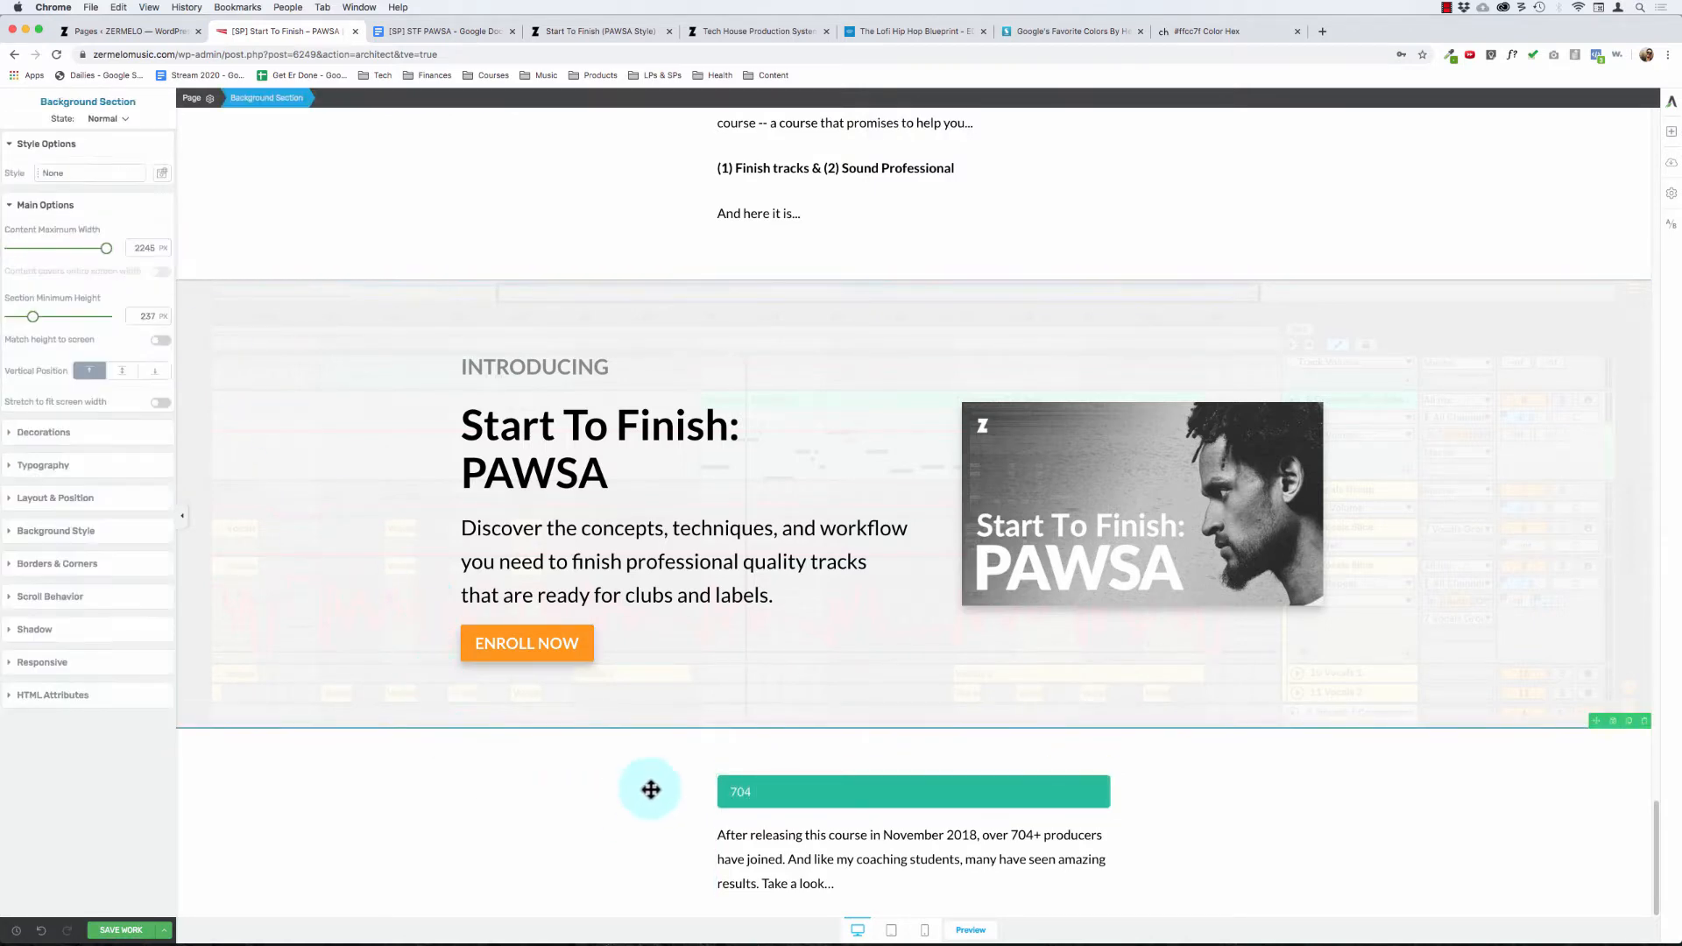
# Step: Check the progress bar's label text options and toggle its inner label off and on again
pyautogui.click(740, 792)
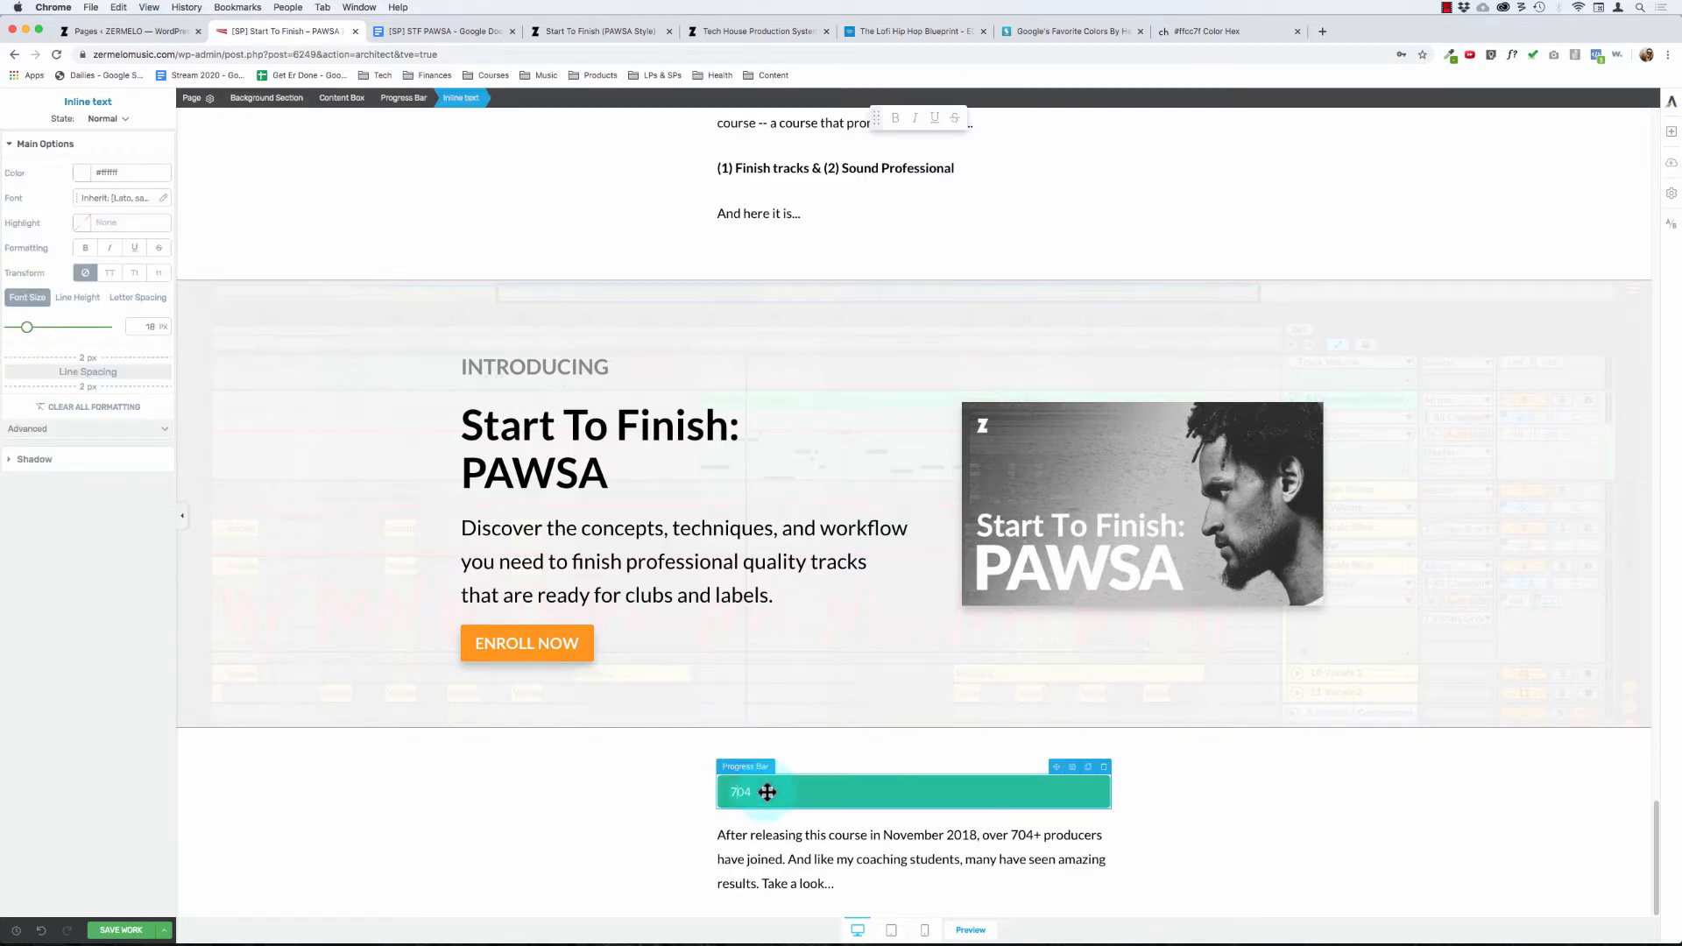
pyautogui.click(754, 791)
pyautogui.click(740, 793)
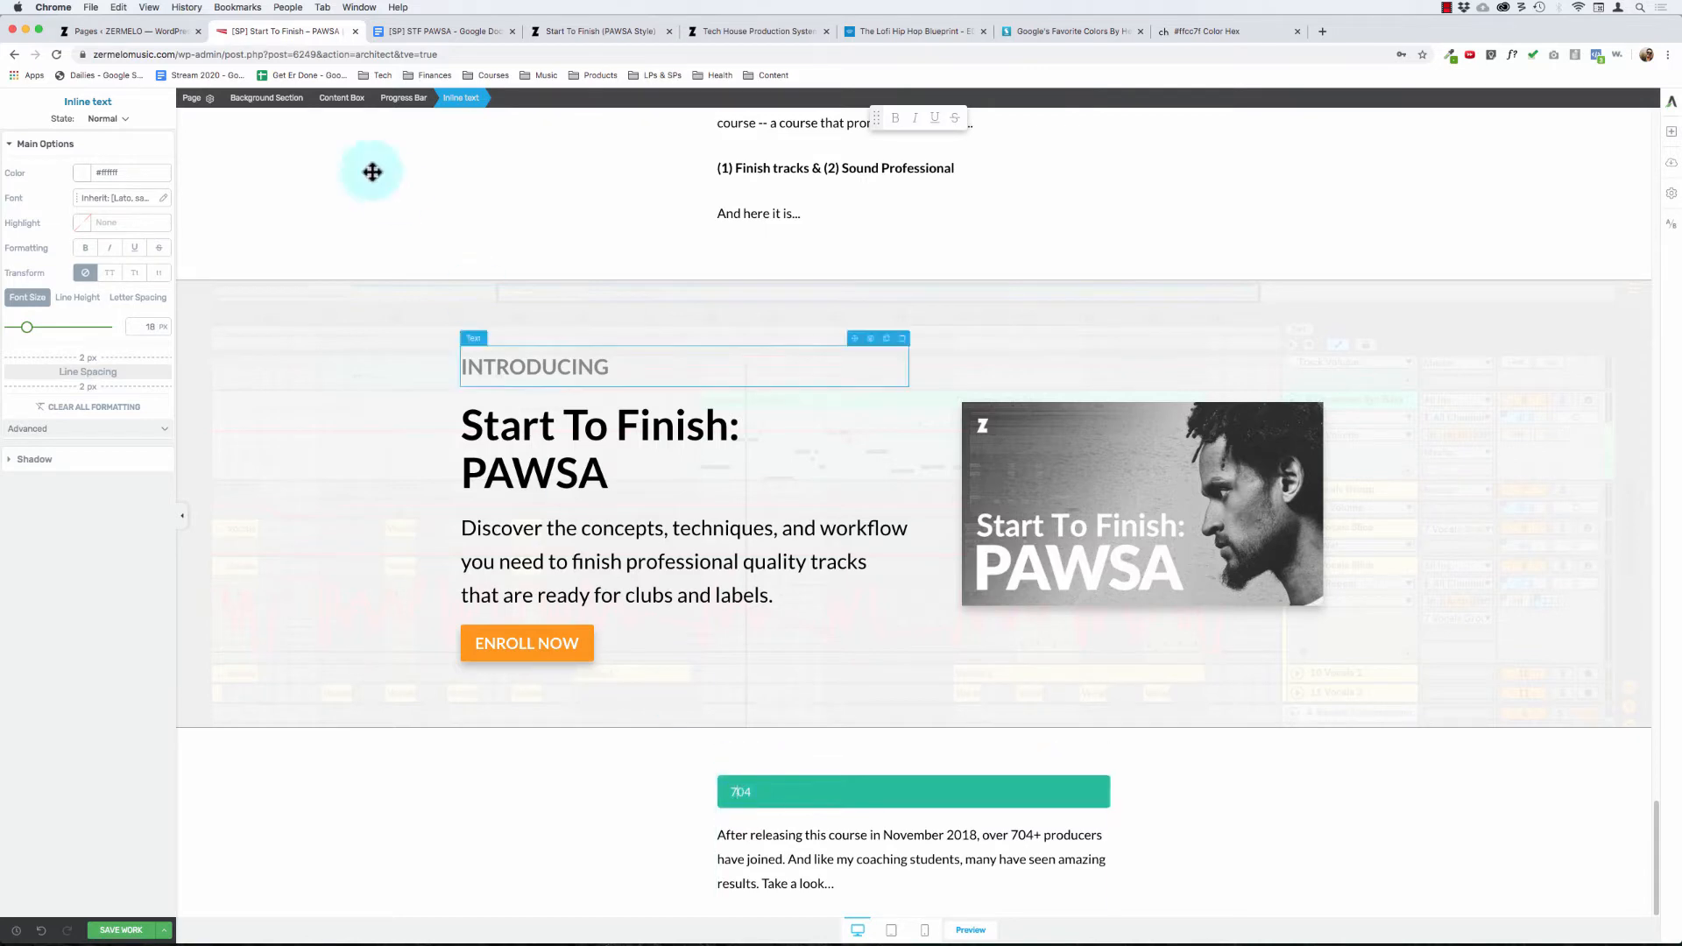
pyautogui.click(401, 97)
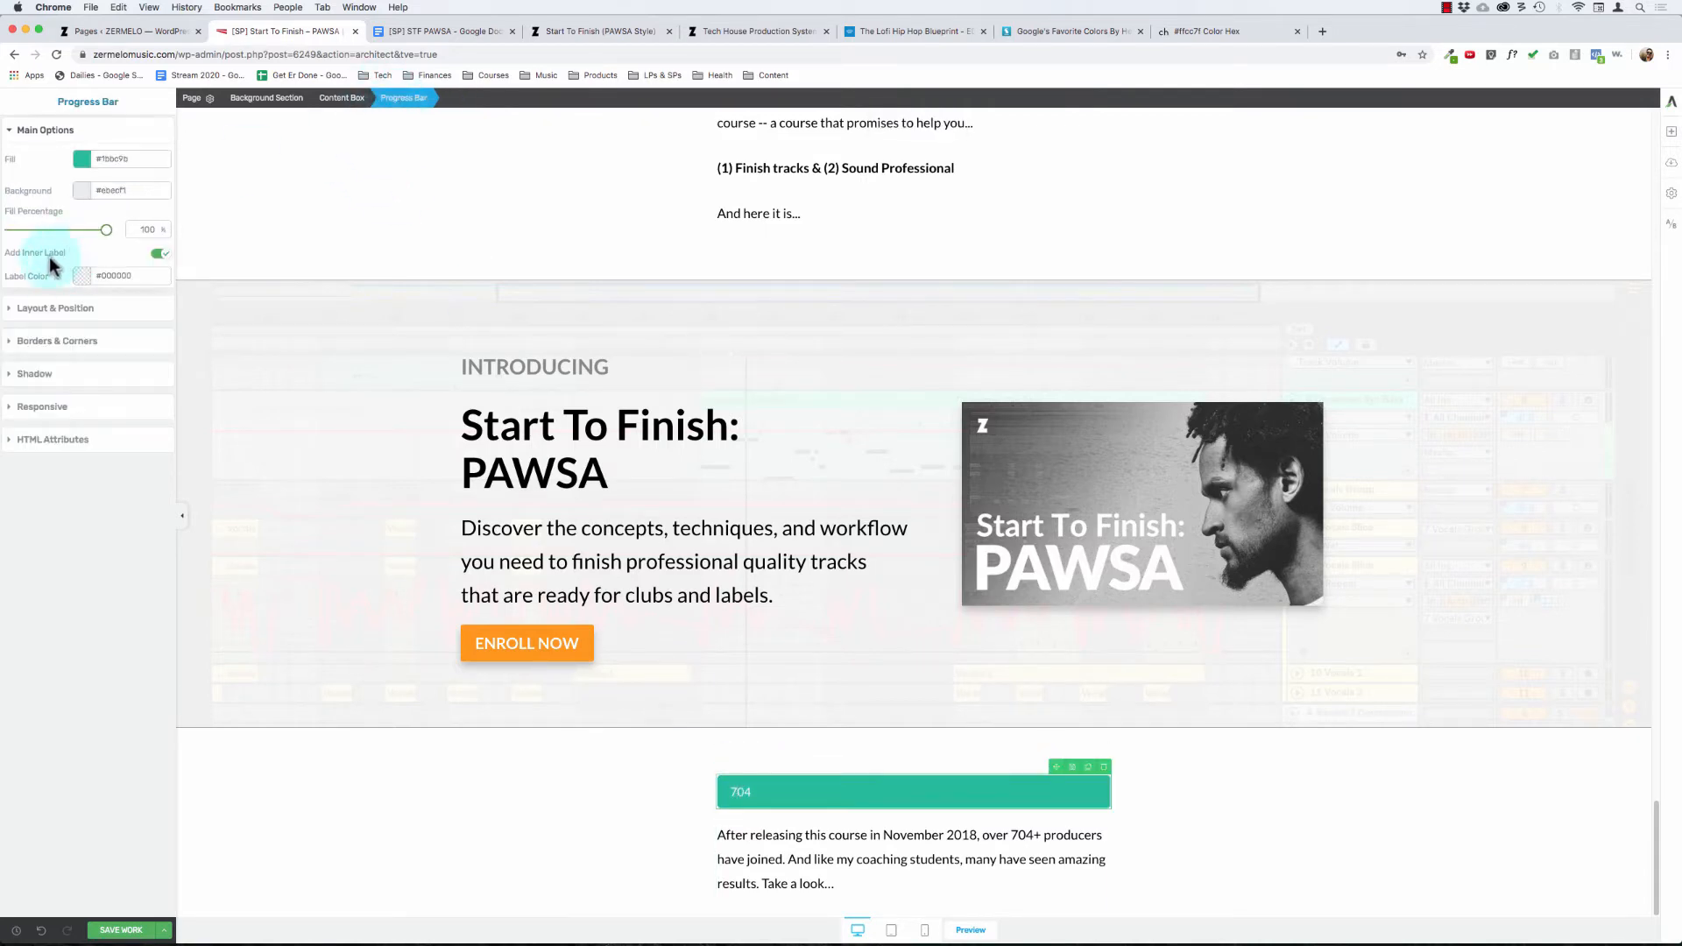
pyautogui.click(159, 254)
pyautogui.click(159, 254)
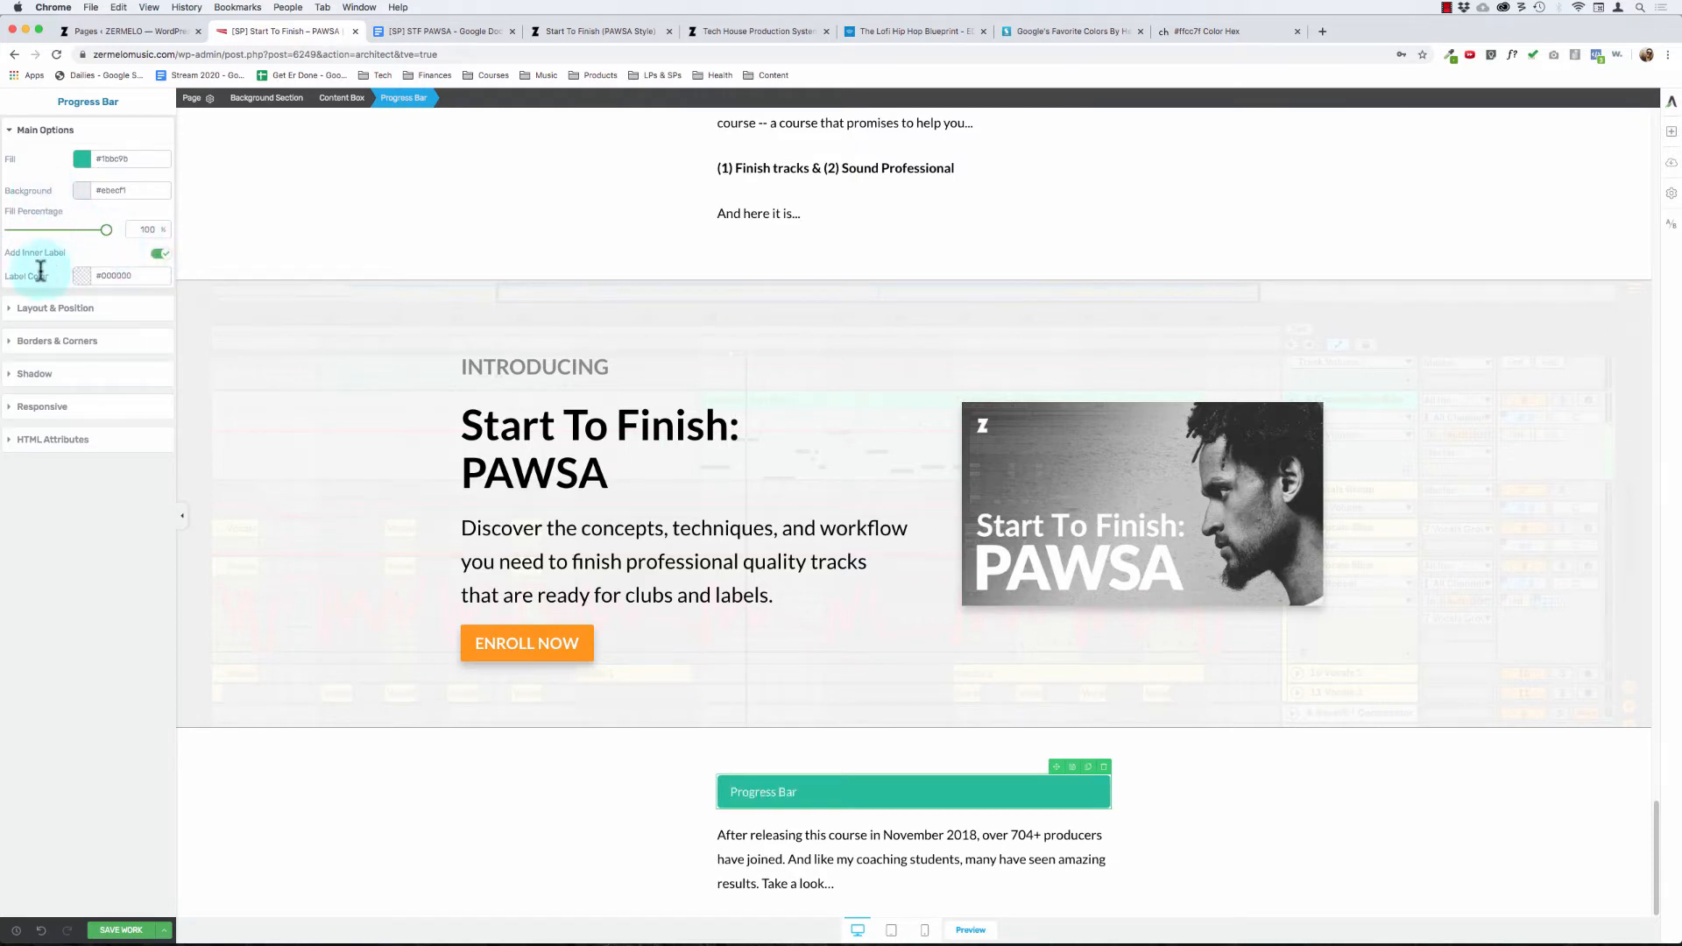
# Step: Set the progress bar's alignment to centre and its left padding to 0 px
pyautogui.click(61, 313)
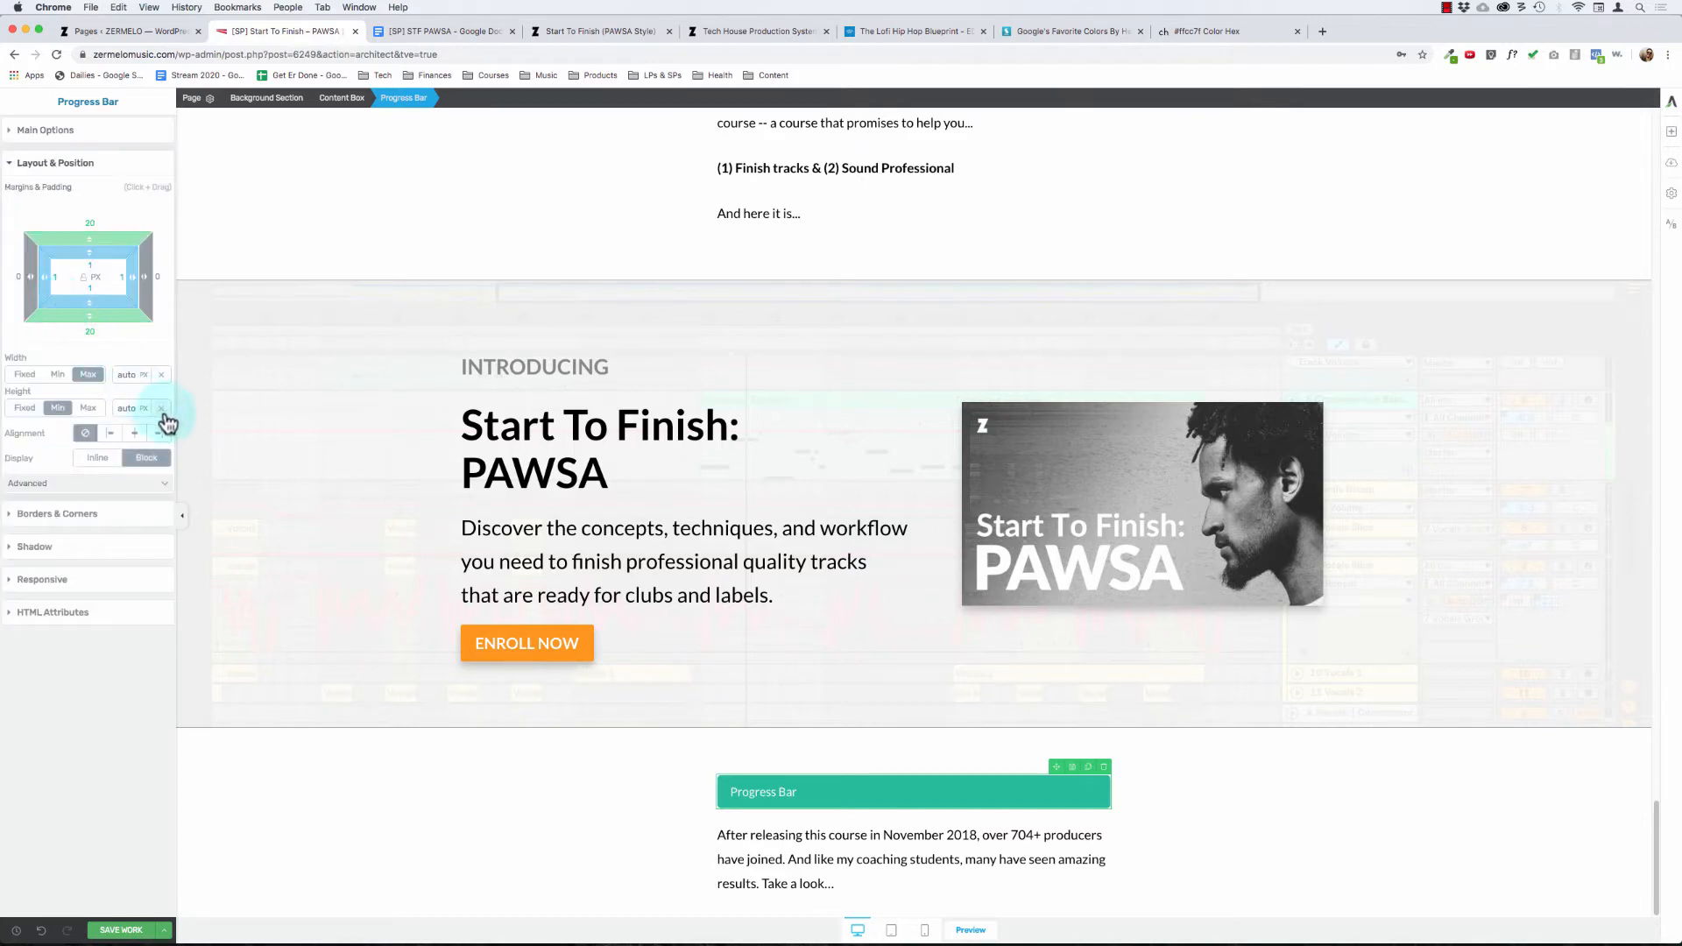
pyautogui.click(136, 433)
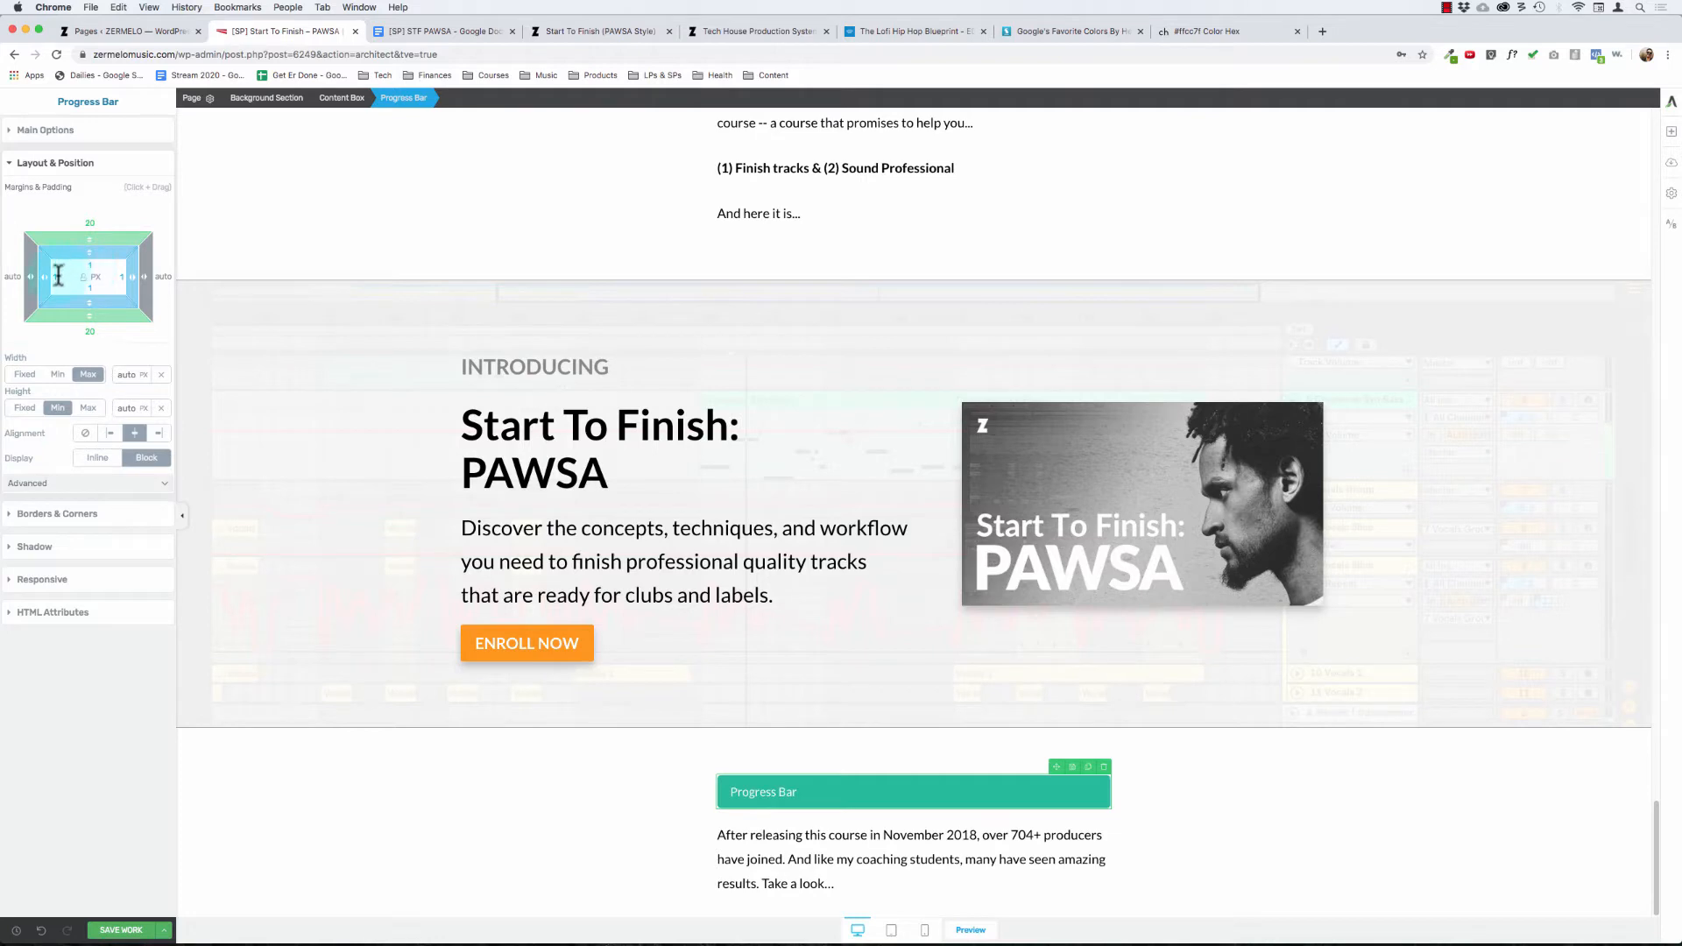
pyautogui.moveTo(45, 278)
pyautogui.mouseDown()
pyautogui.moveTo(91, 287)
pyautogui.moveTo(38, 281)
pyautogui.mouseUp()
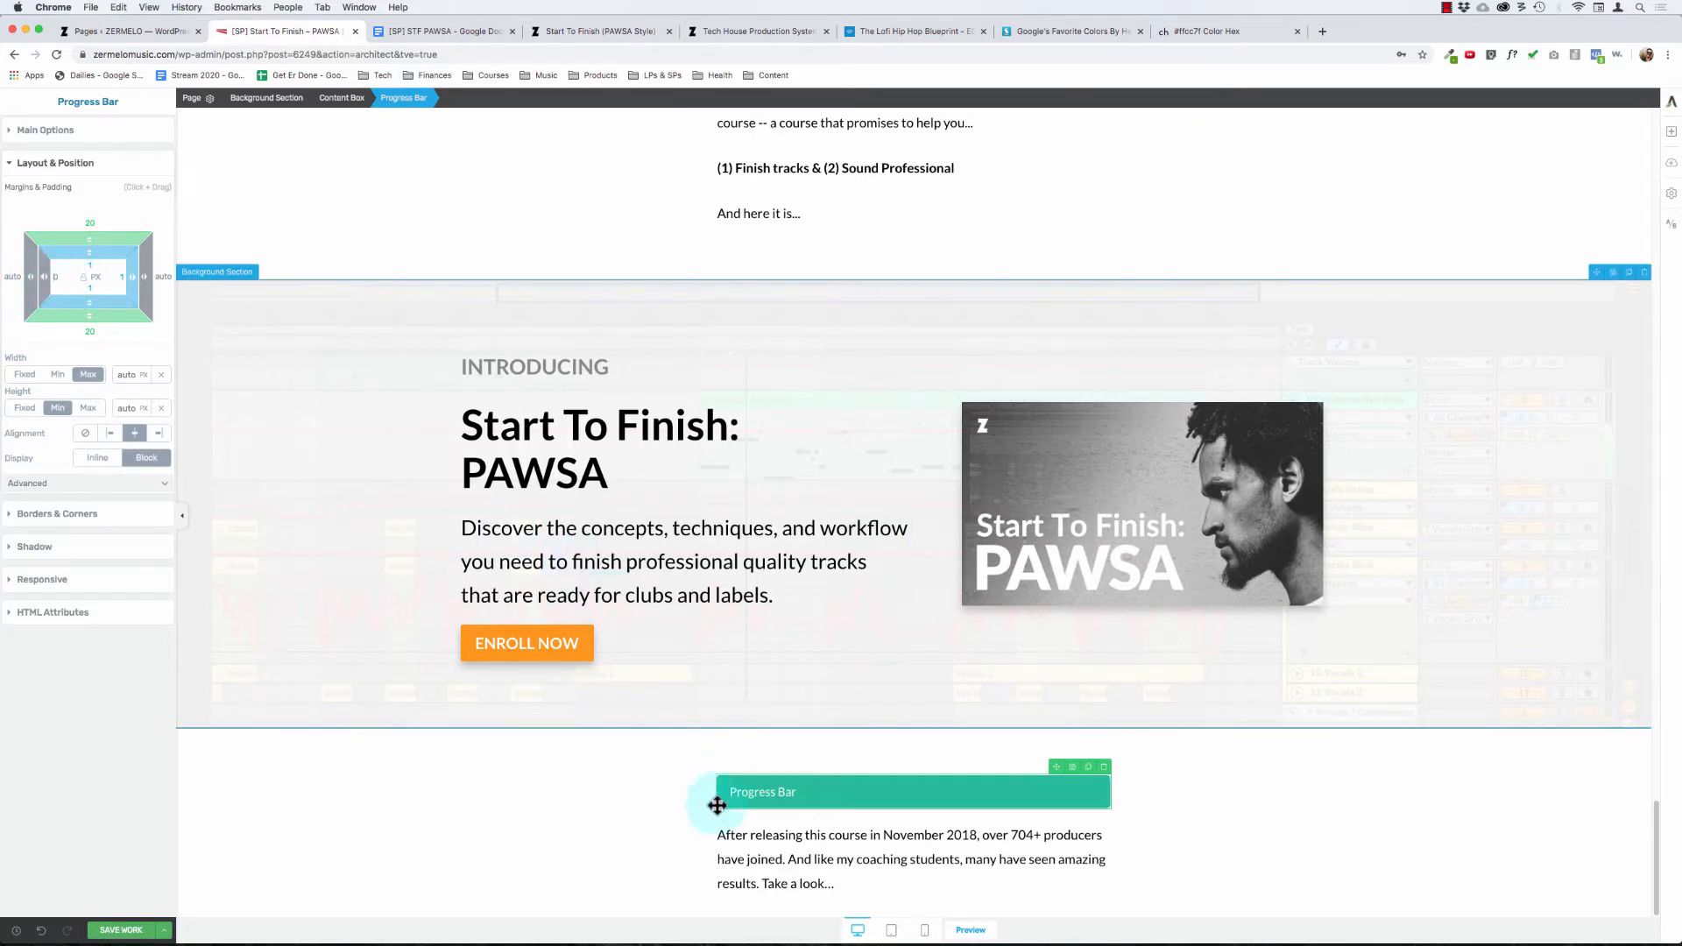
# Step: Replace the progress bar's label text with "704+ Students" and save the page
pyautogui.click(741, 789)
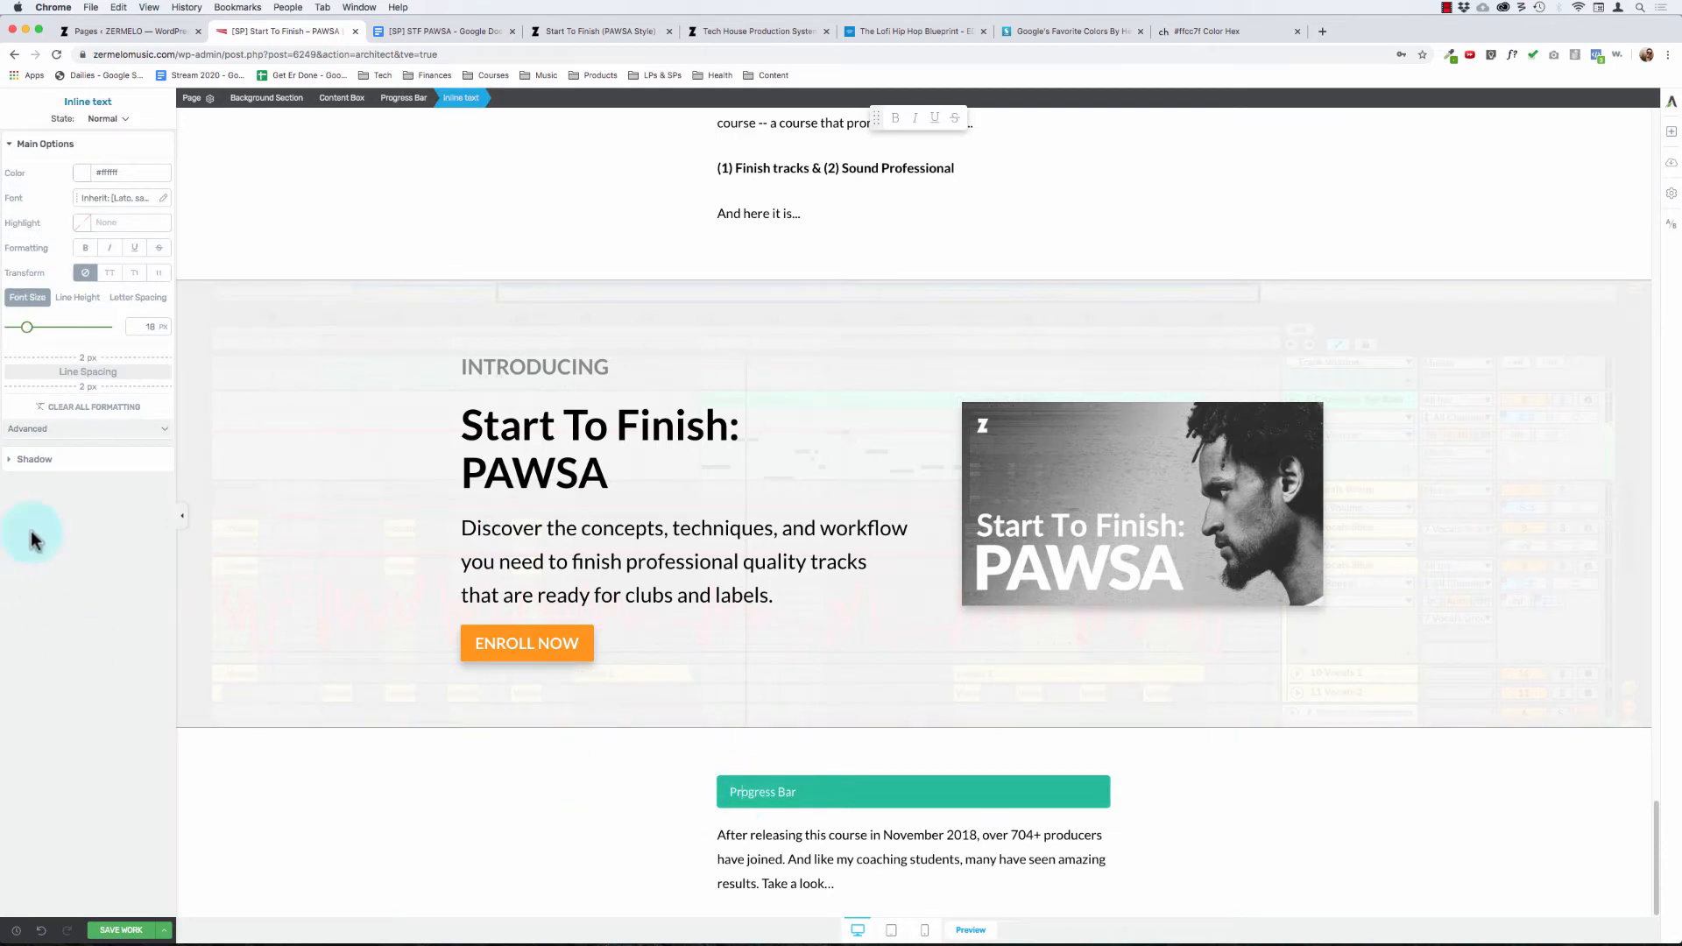
pyautogui.click(63, 149)
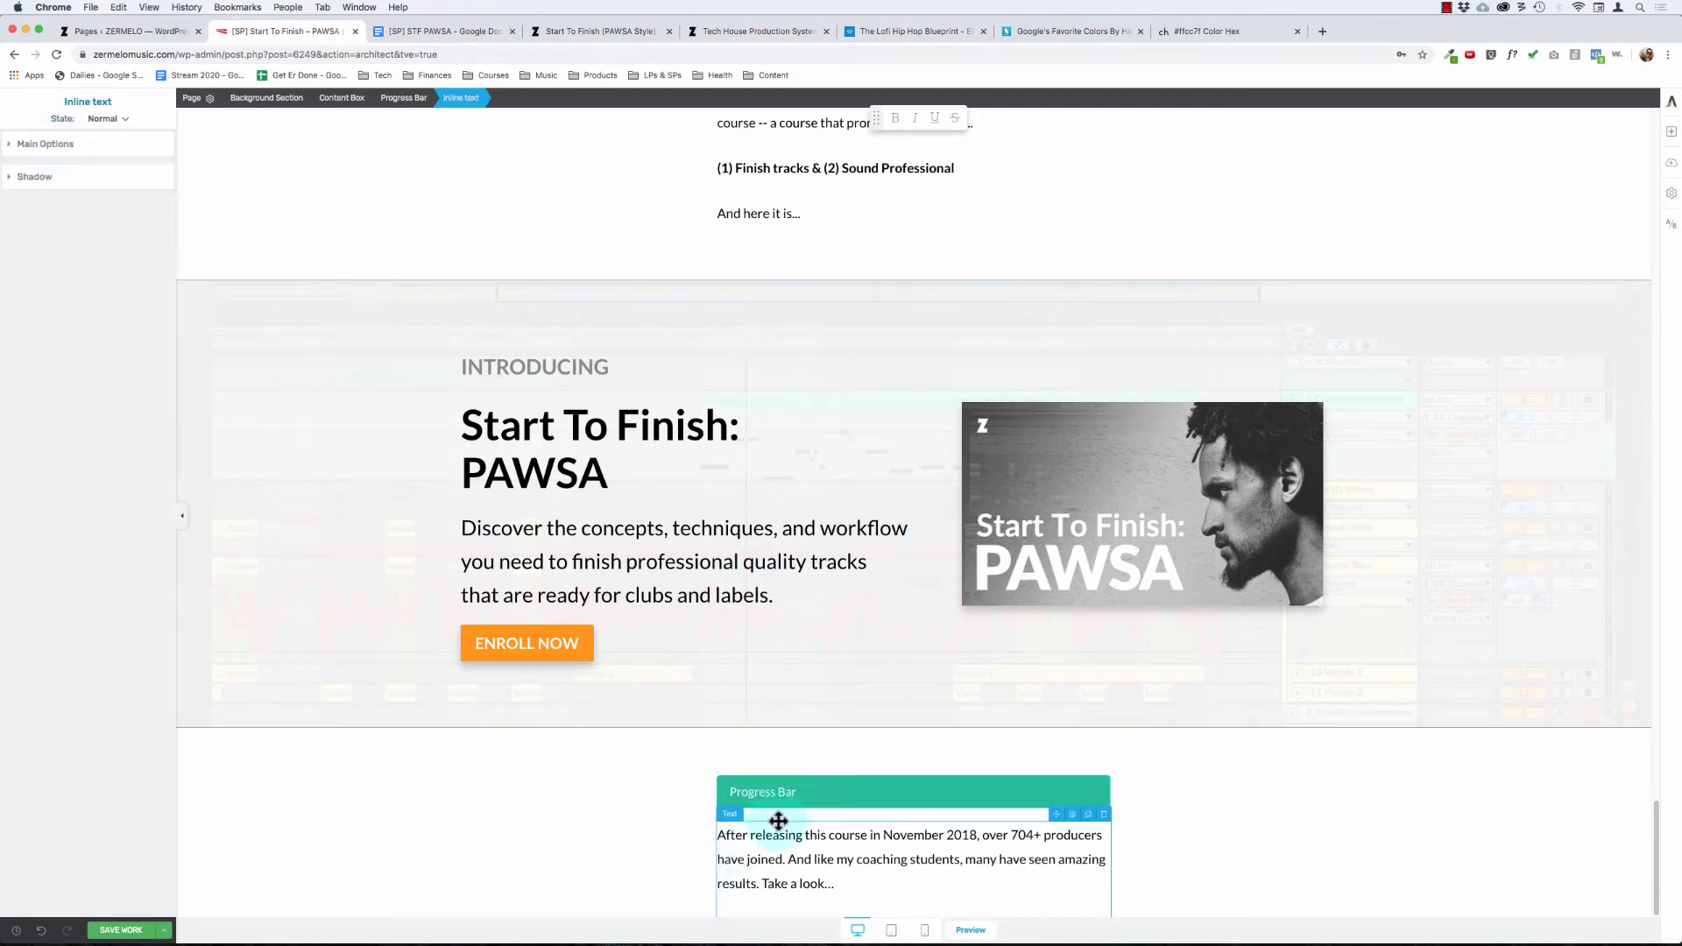
pyautogui.click(669, 888)
pyautogui.click(843, 787)
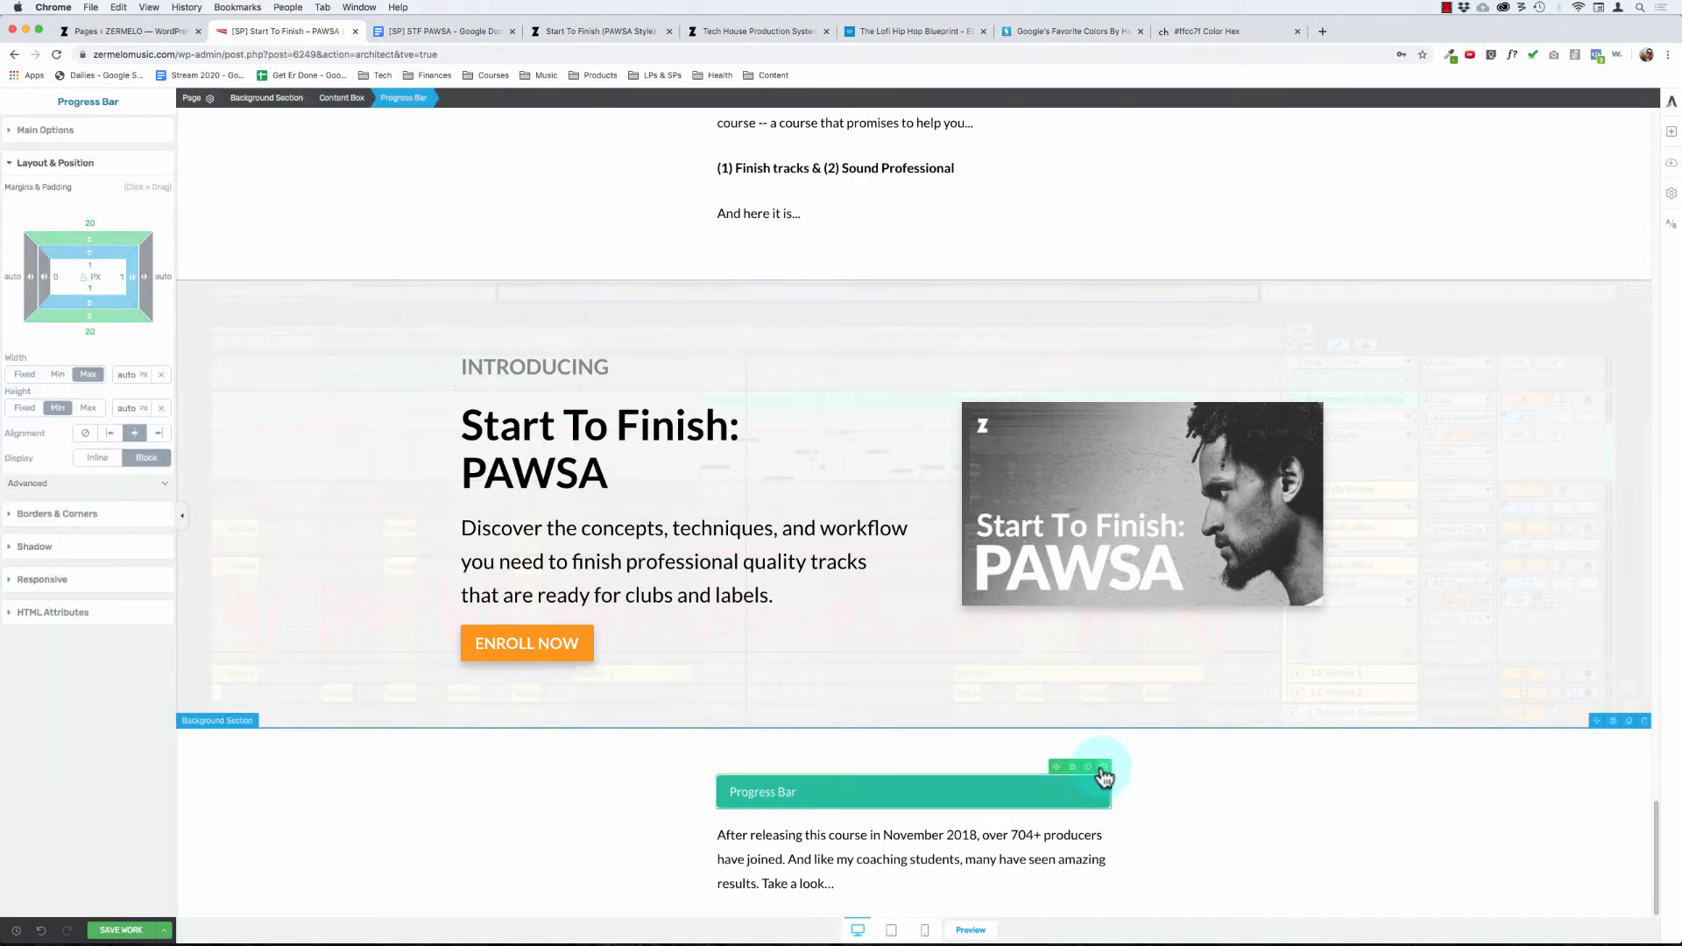
pyautogui.doubleClick(752, 792)
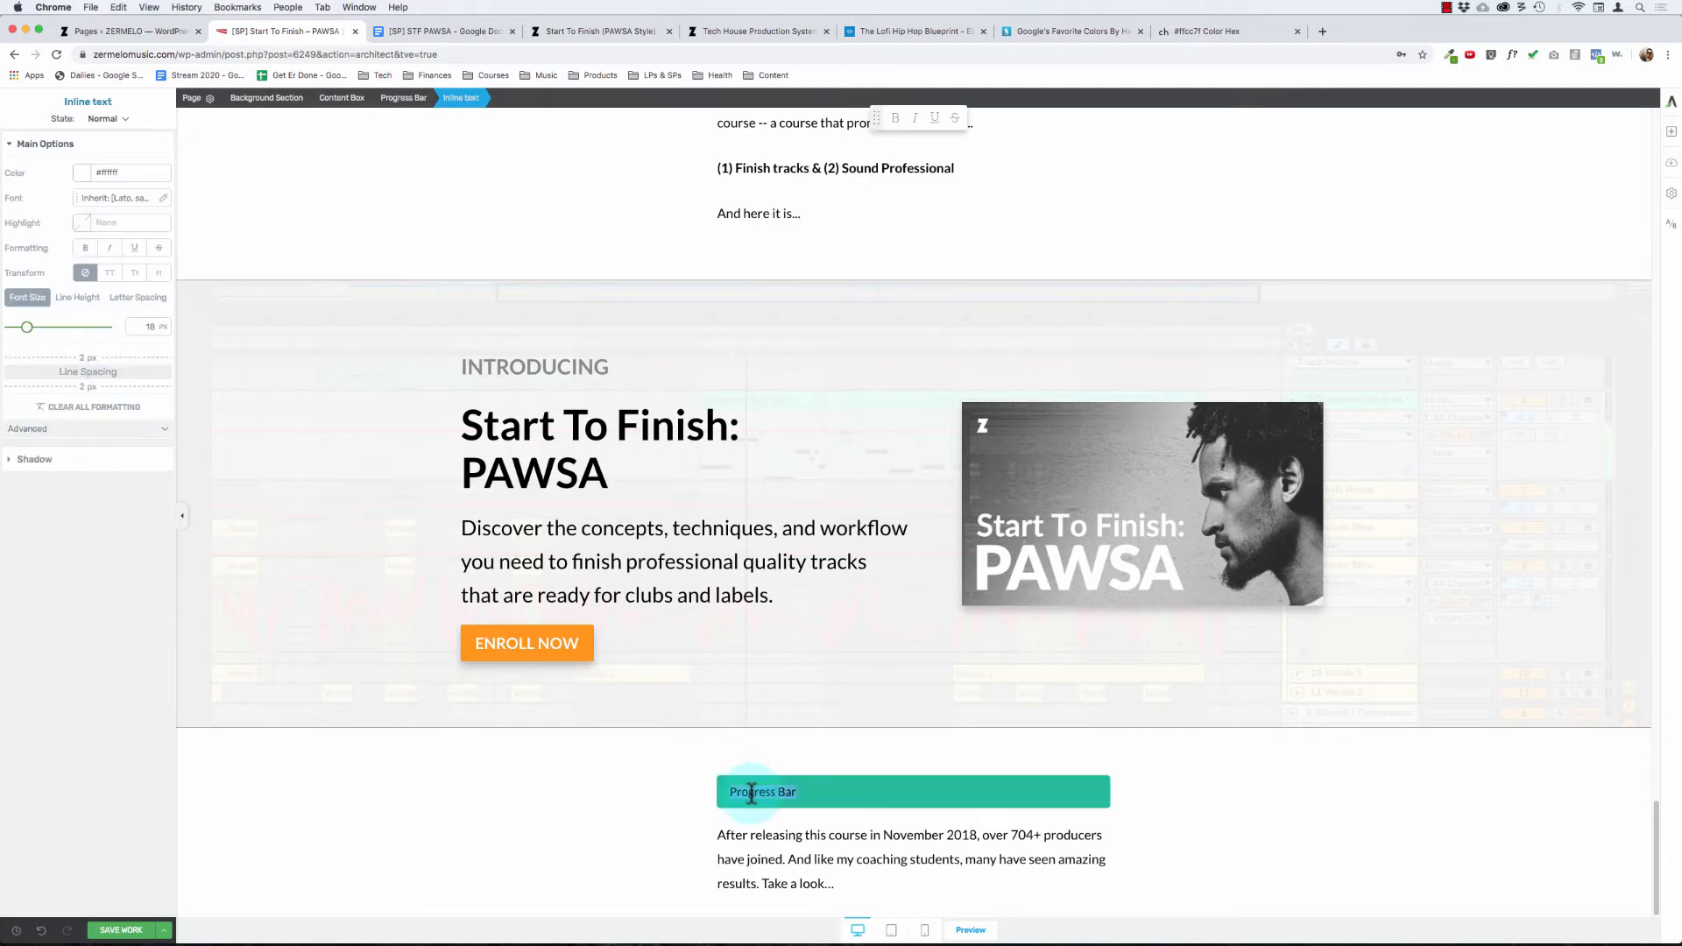
pyautogui.write('704+ Producers')
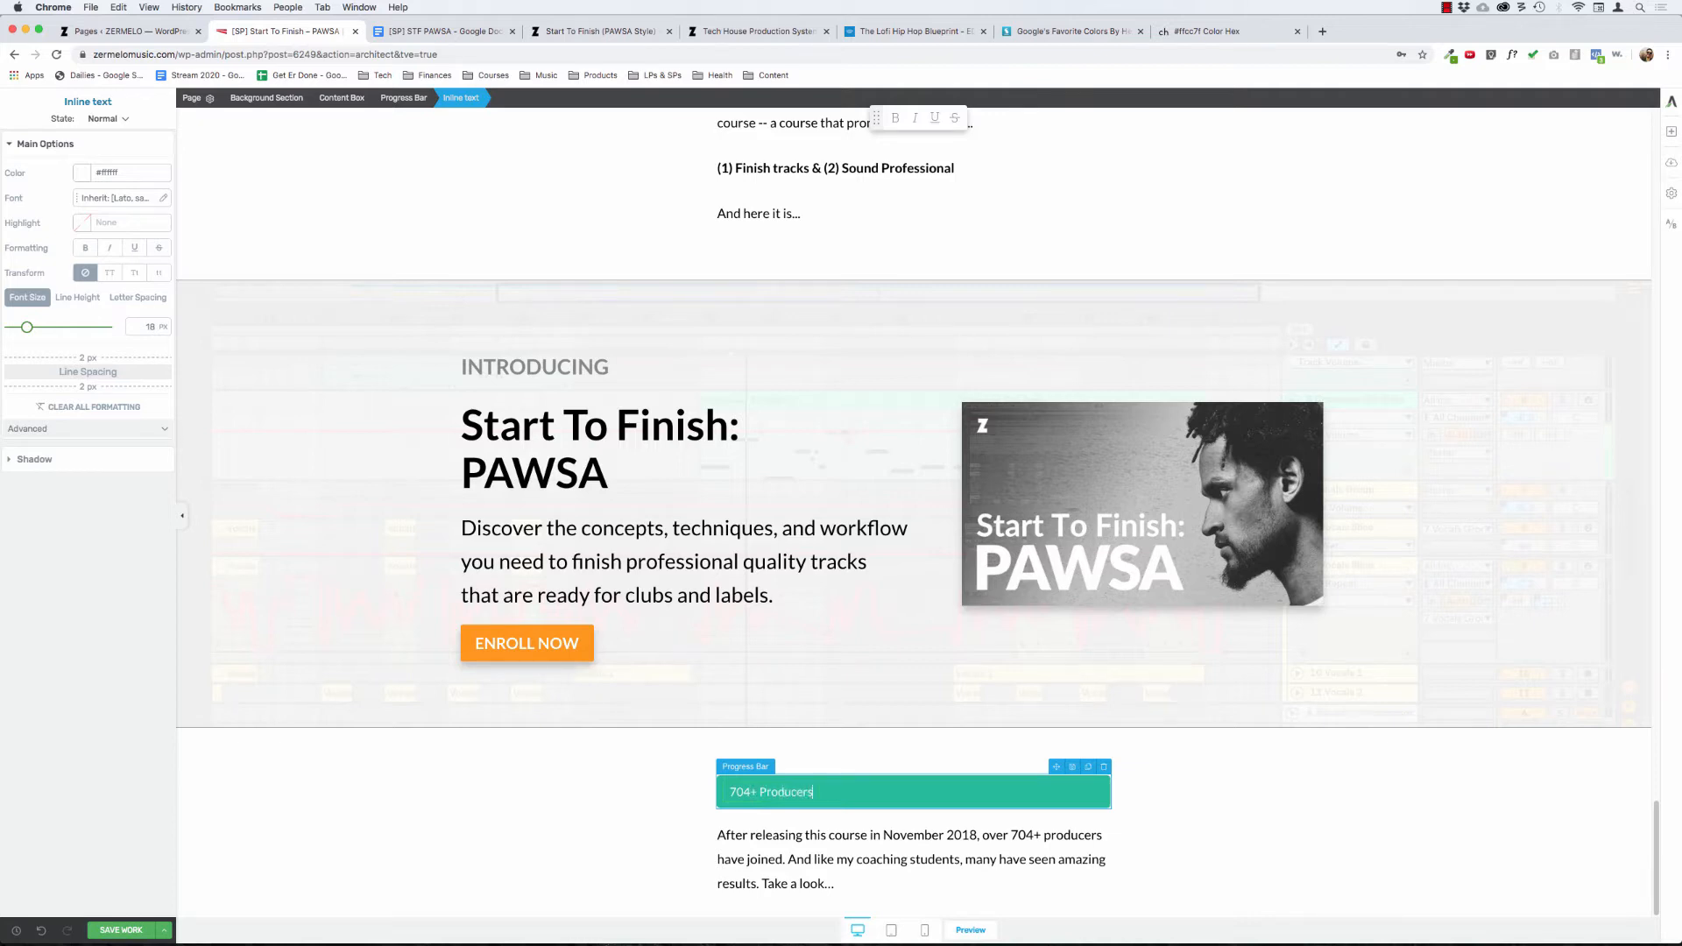
pyautogui.hotkey('alt', 'BackSpace')
pyautogui.write('S')
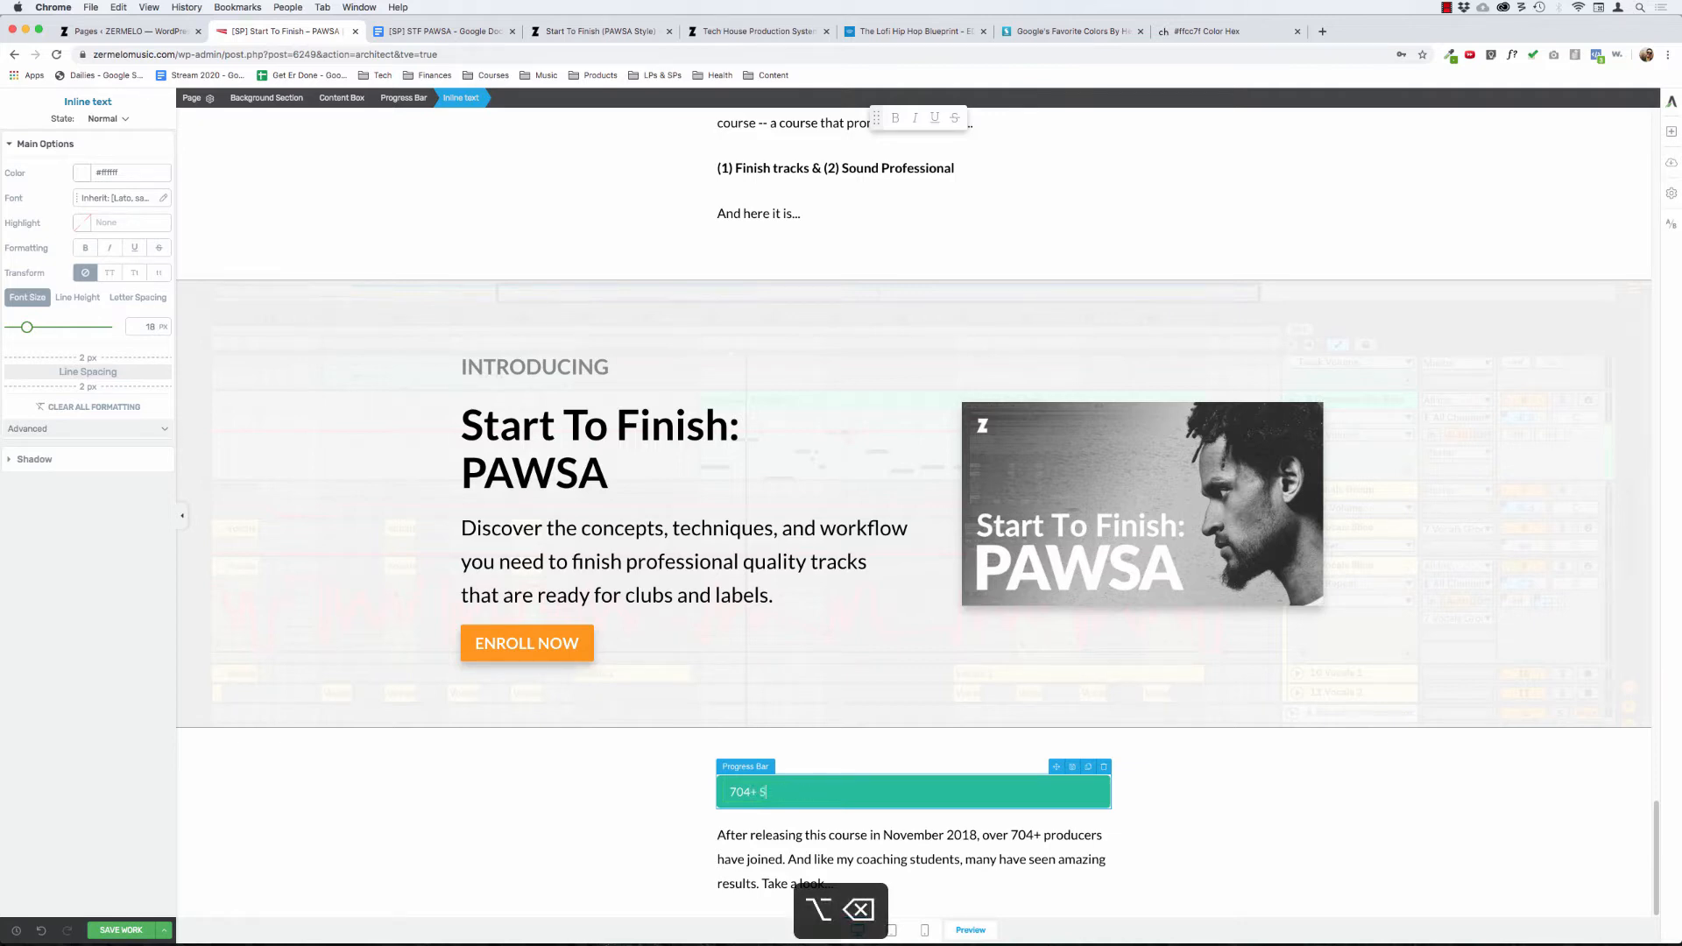
pyautogui.write('tudents')
pyautogui.click(642, 807)
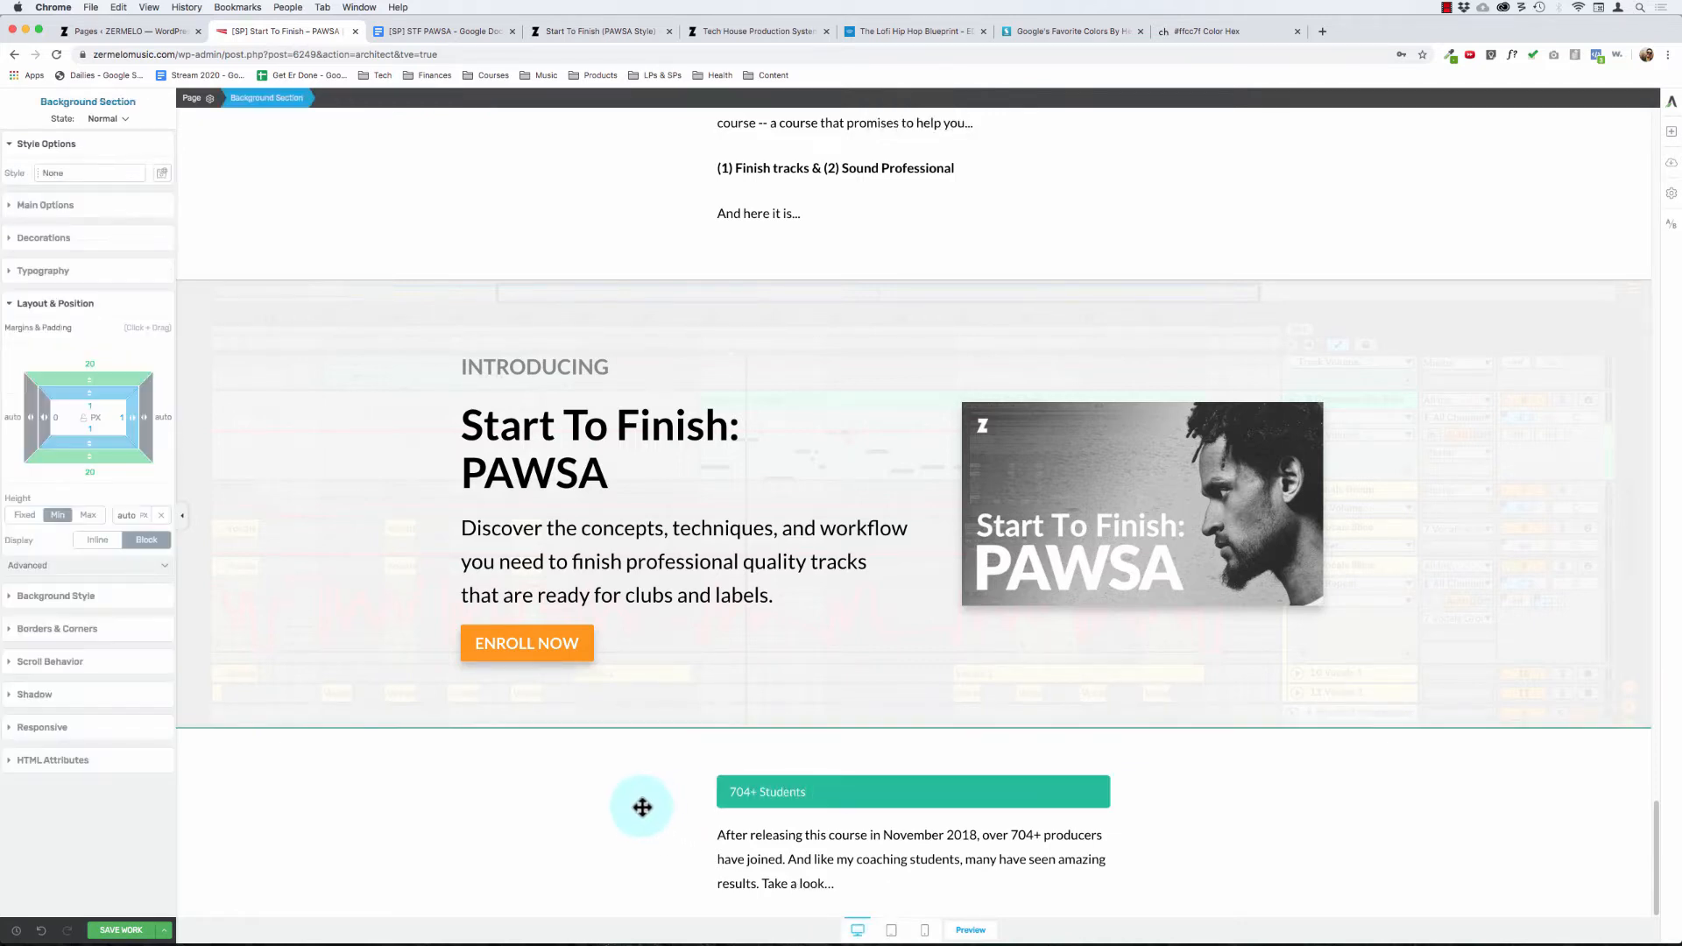
pyautogui.click(121, 930)
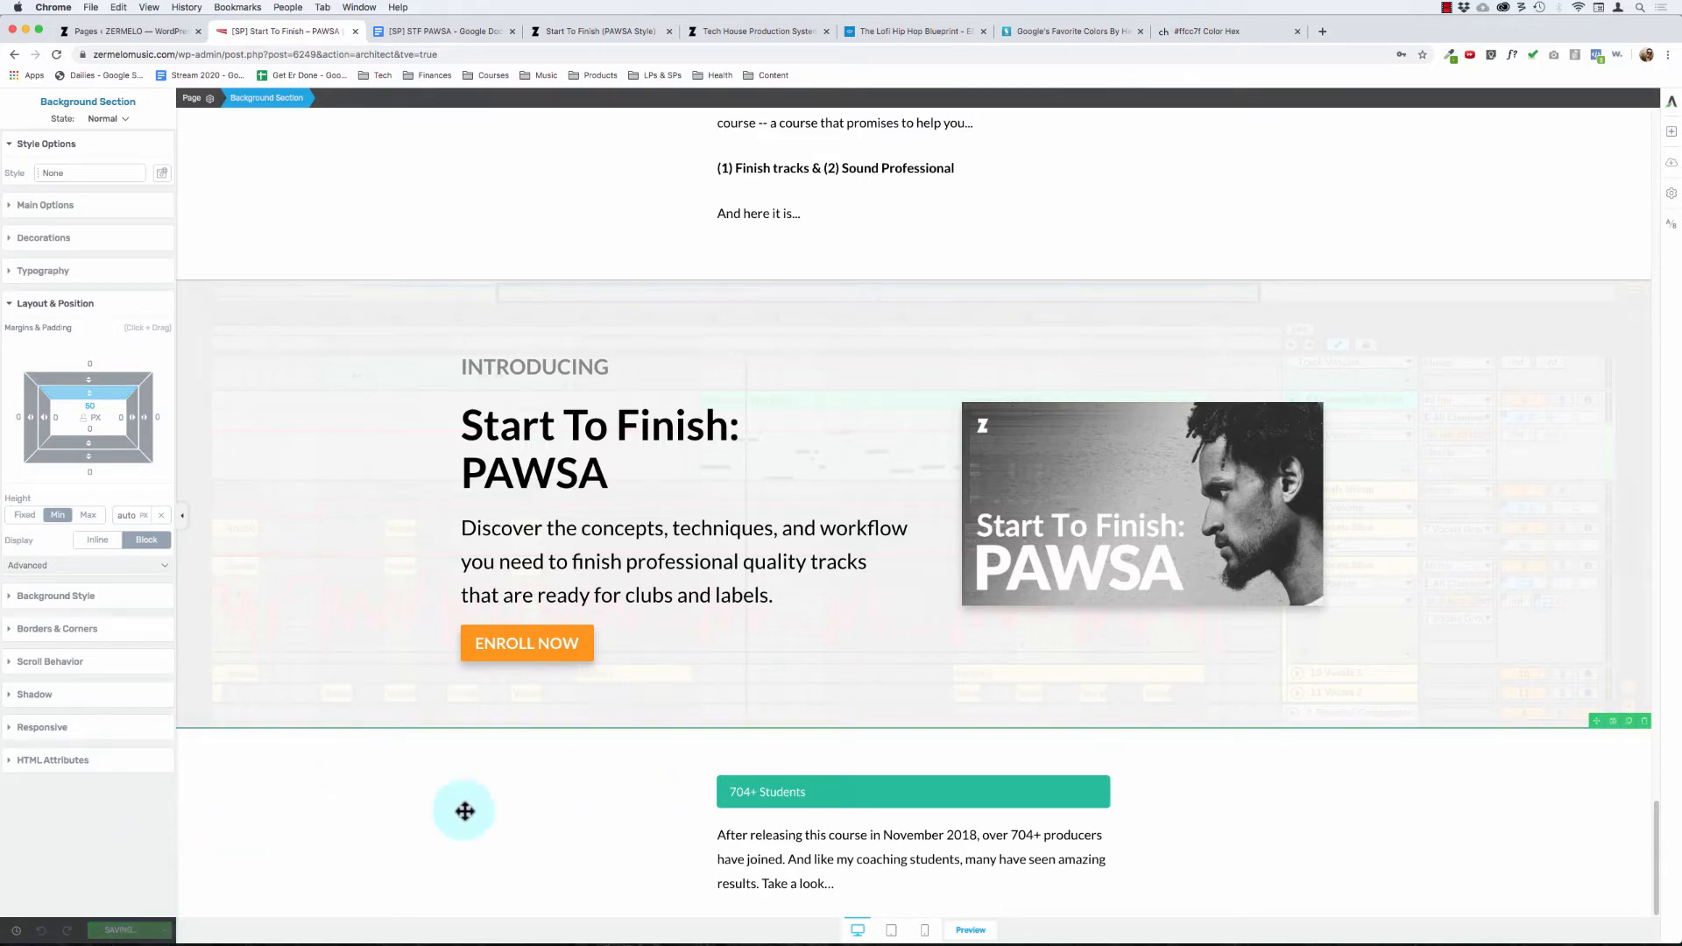
# Step: Preview the page to check the 704+ Students bar and its paragraph, then close the preview and save the page
pyautogui.click(970, 930)
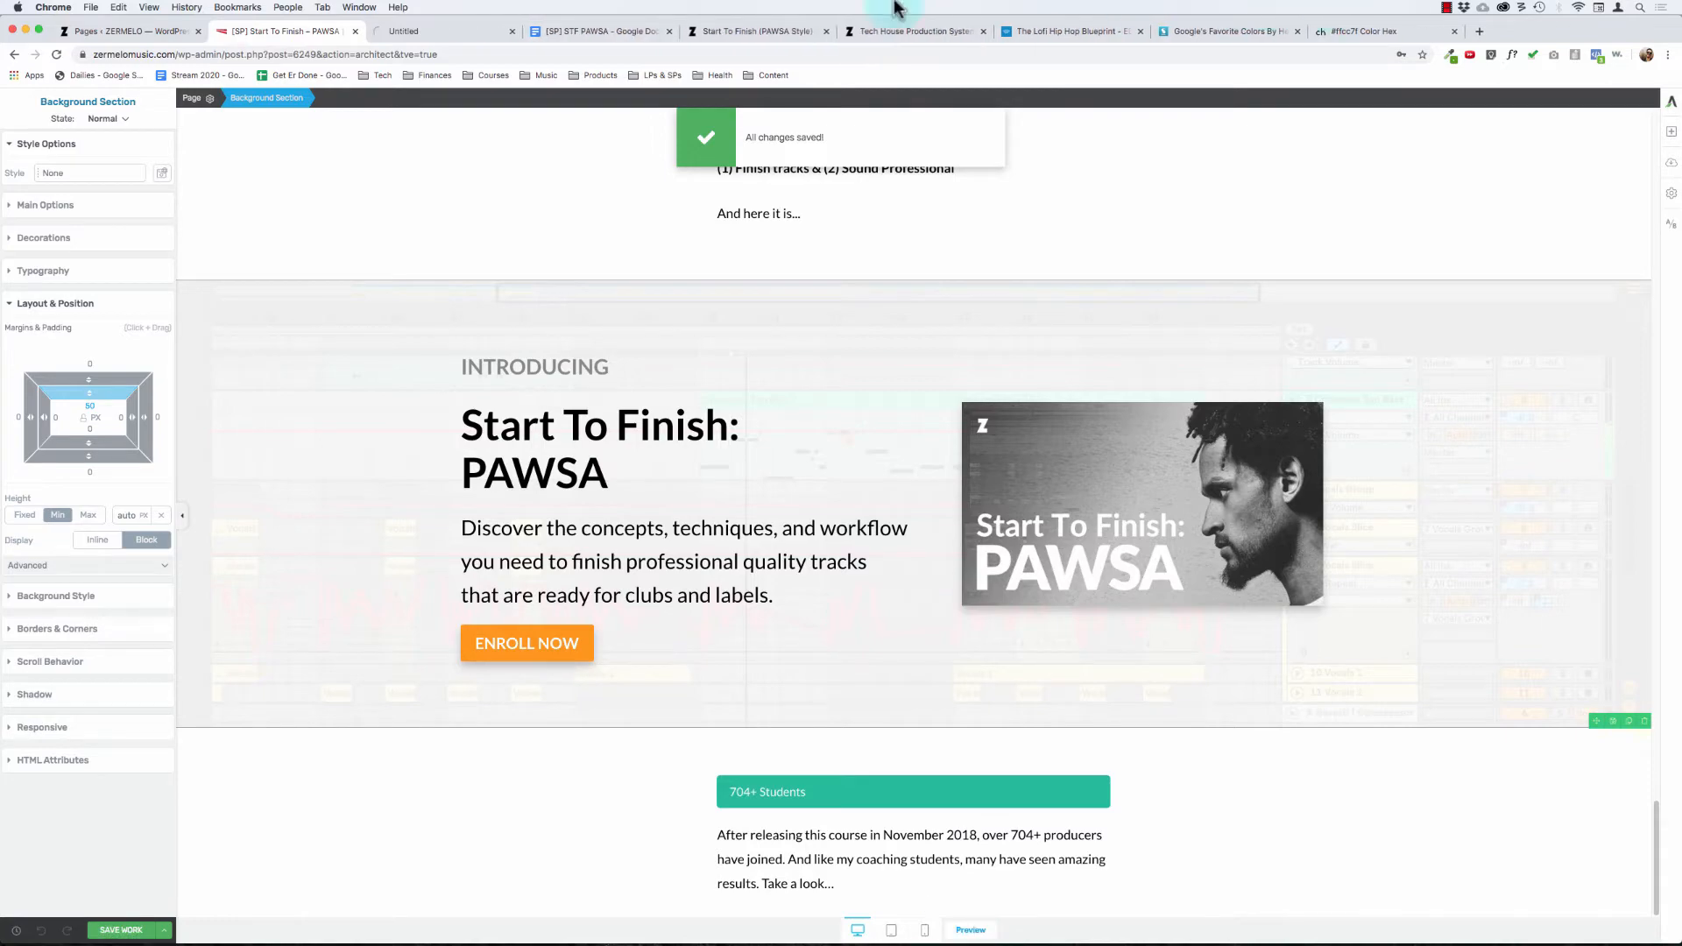
pyautogui.click(460, 35)
pyautogui.scroll(-5, 705, 455)
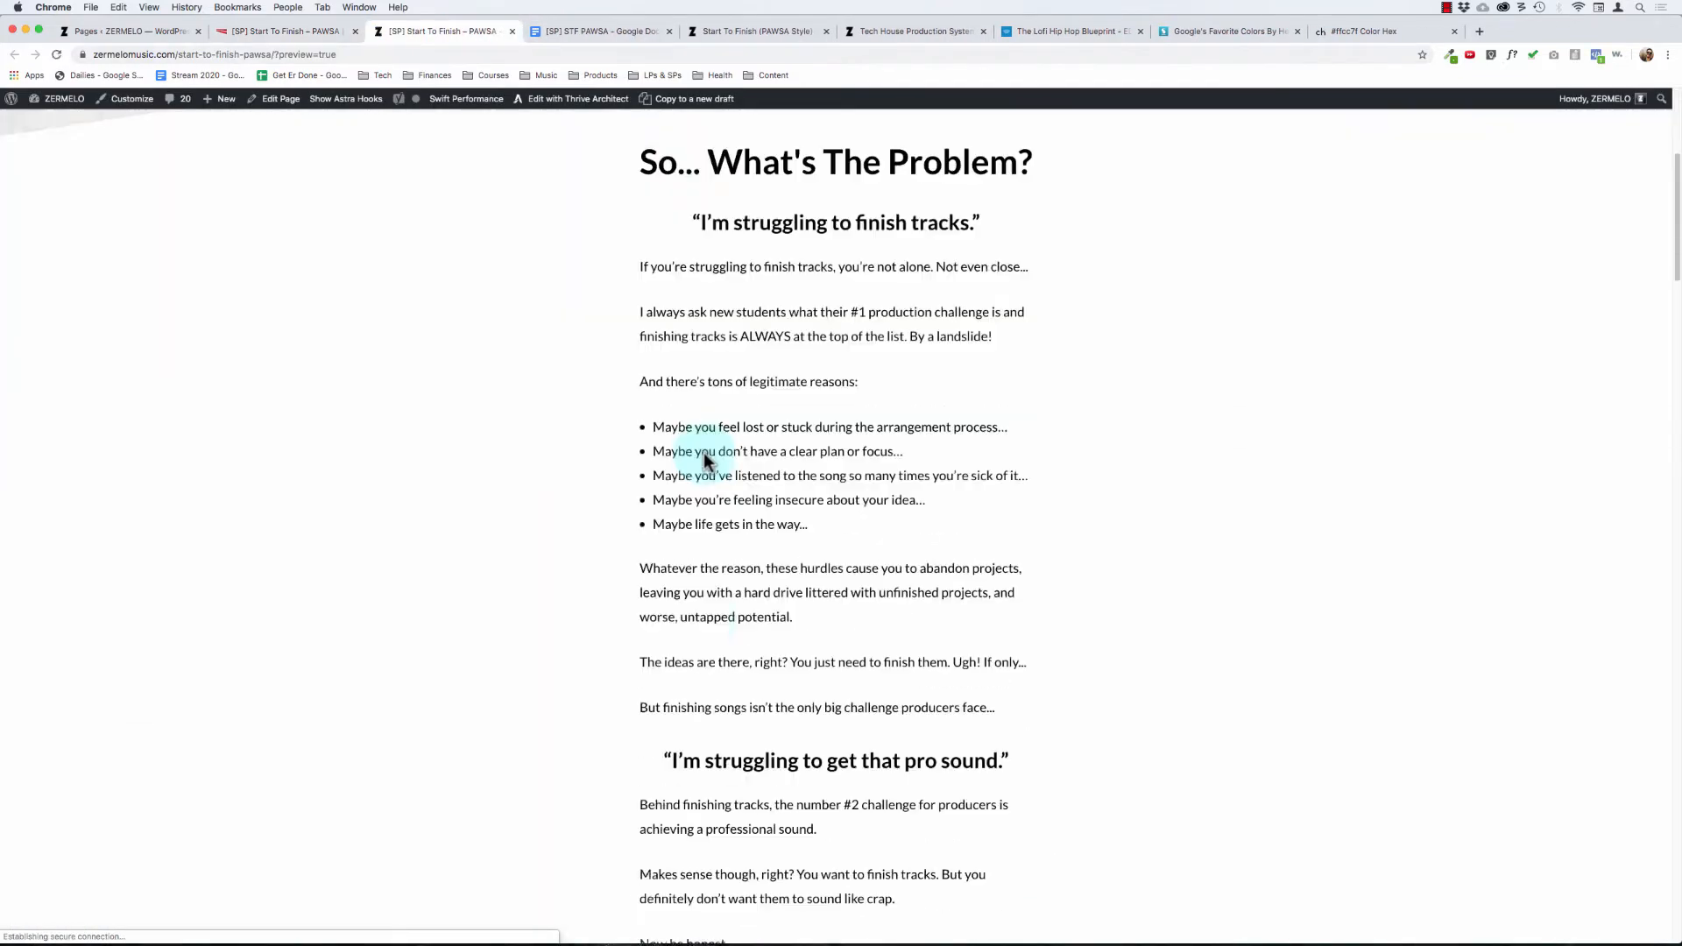
pyautogui.moveTo(1675, 225); pyautogui.dragTo(1662, 876)
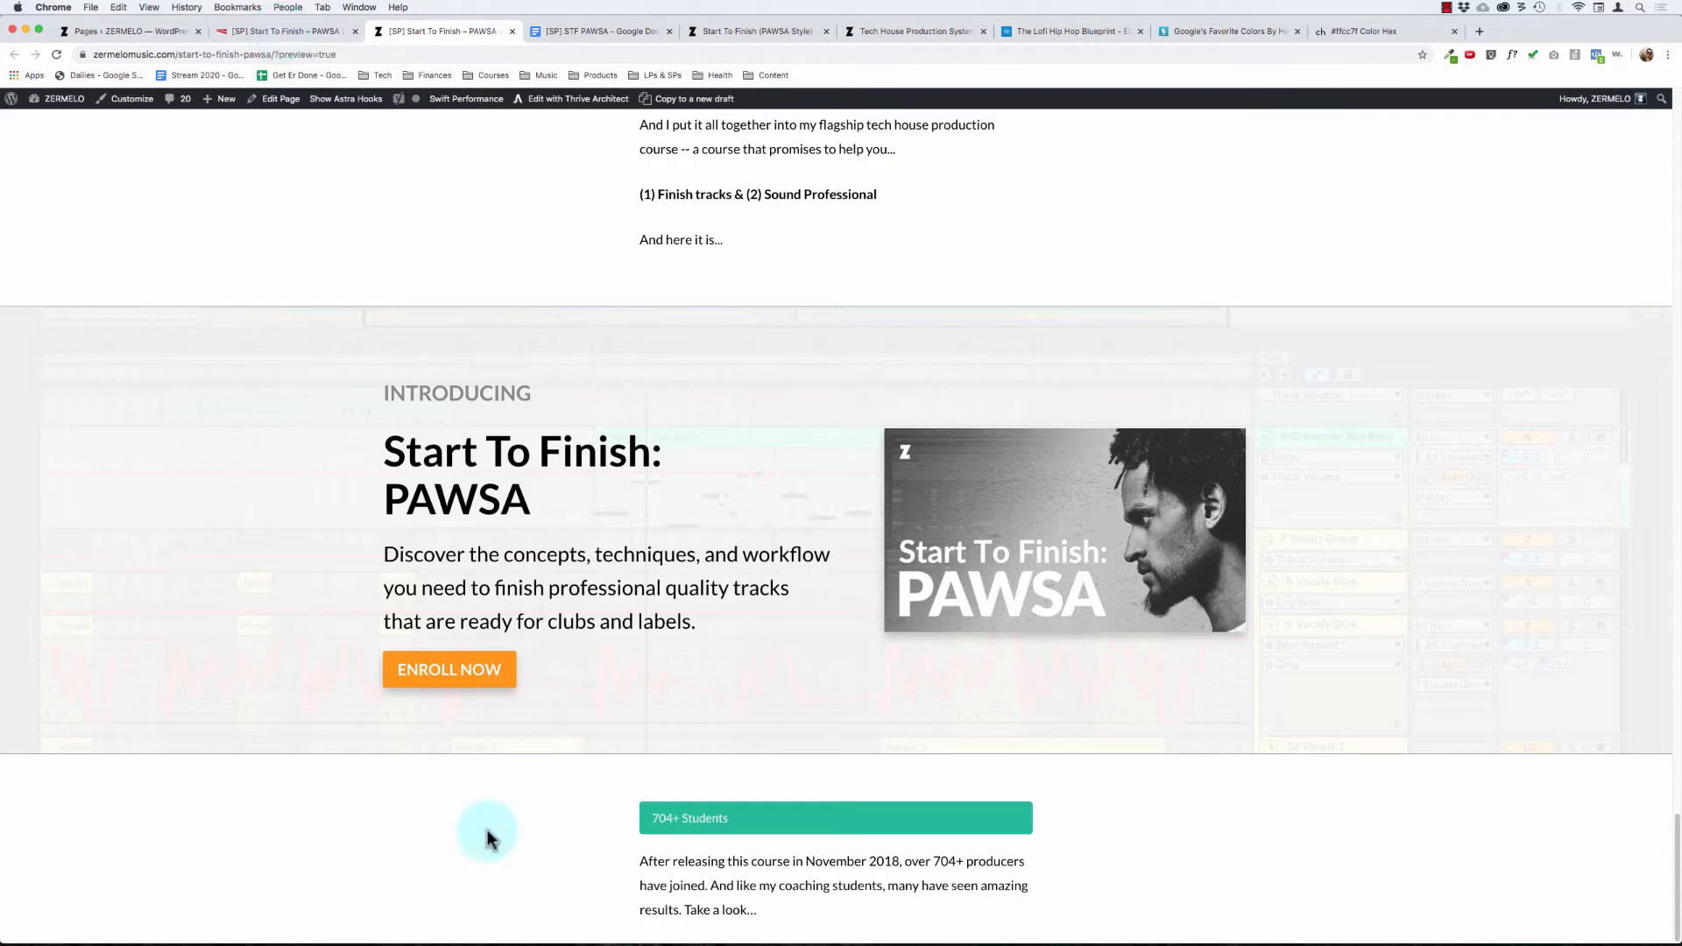
pyautogui.press('super+w')
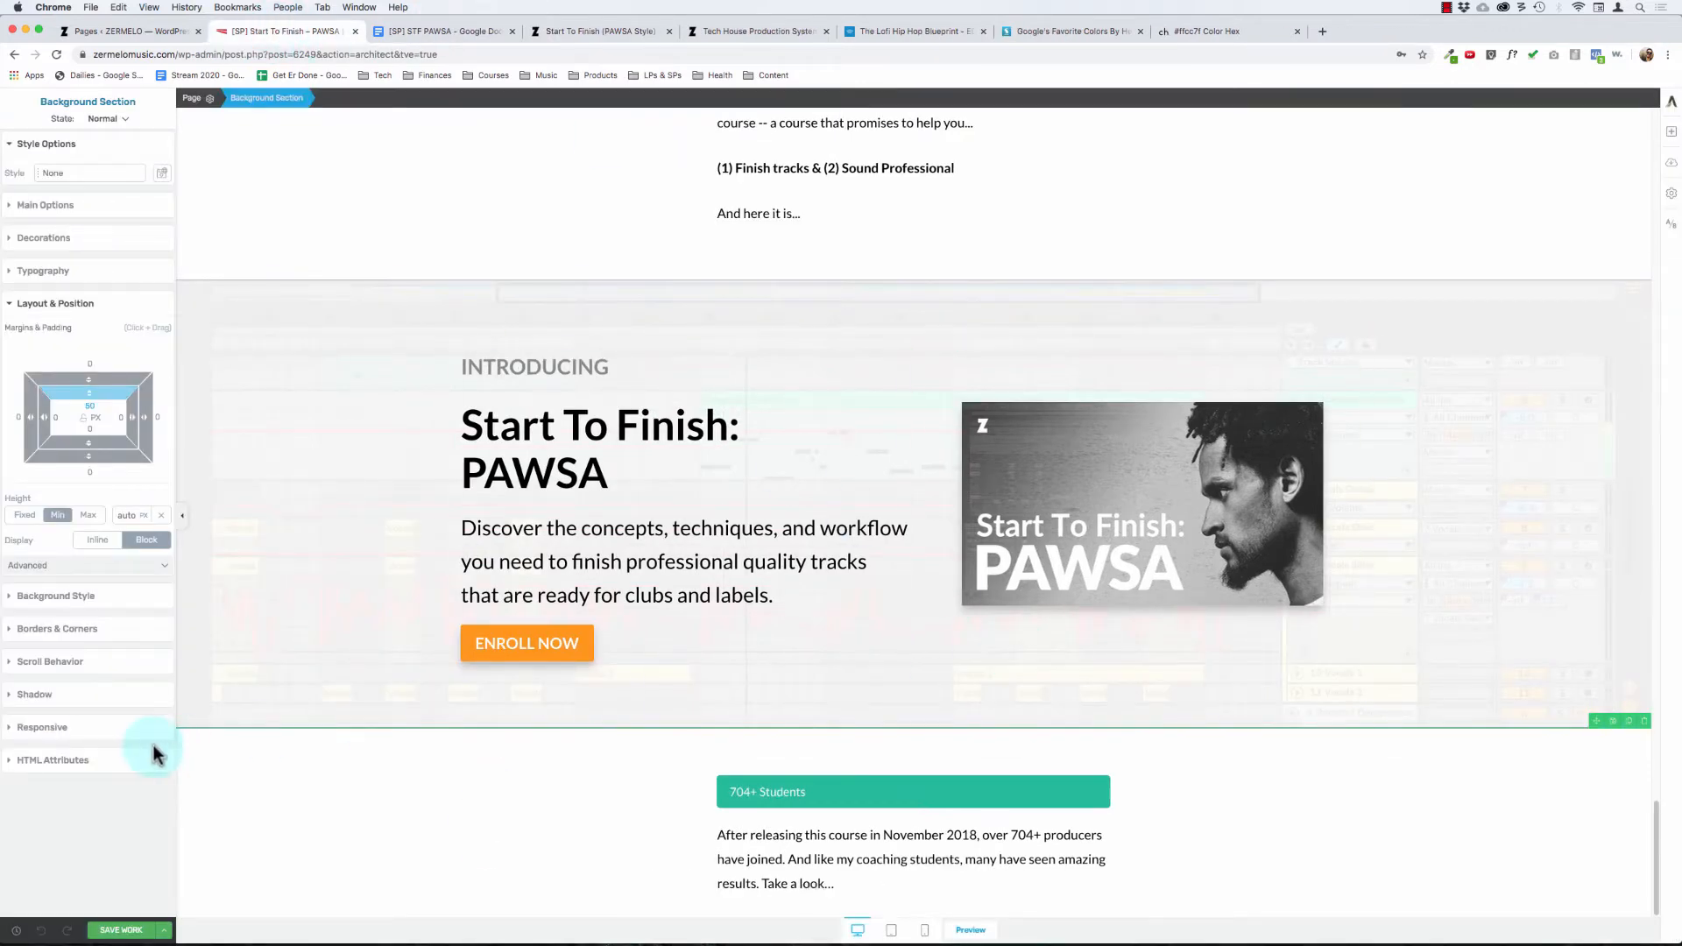
pyautogui.click(121, 930)
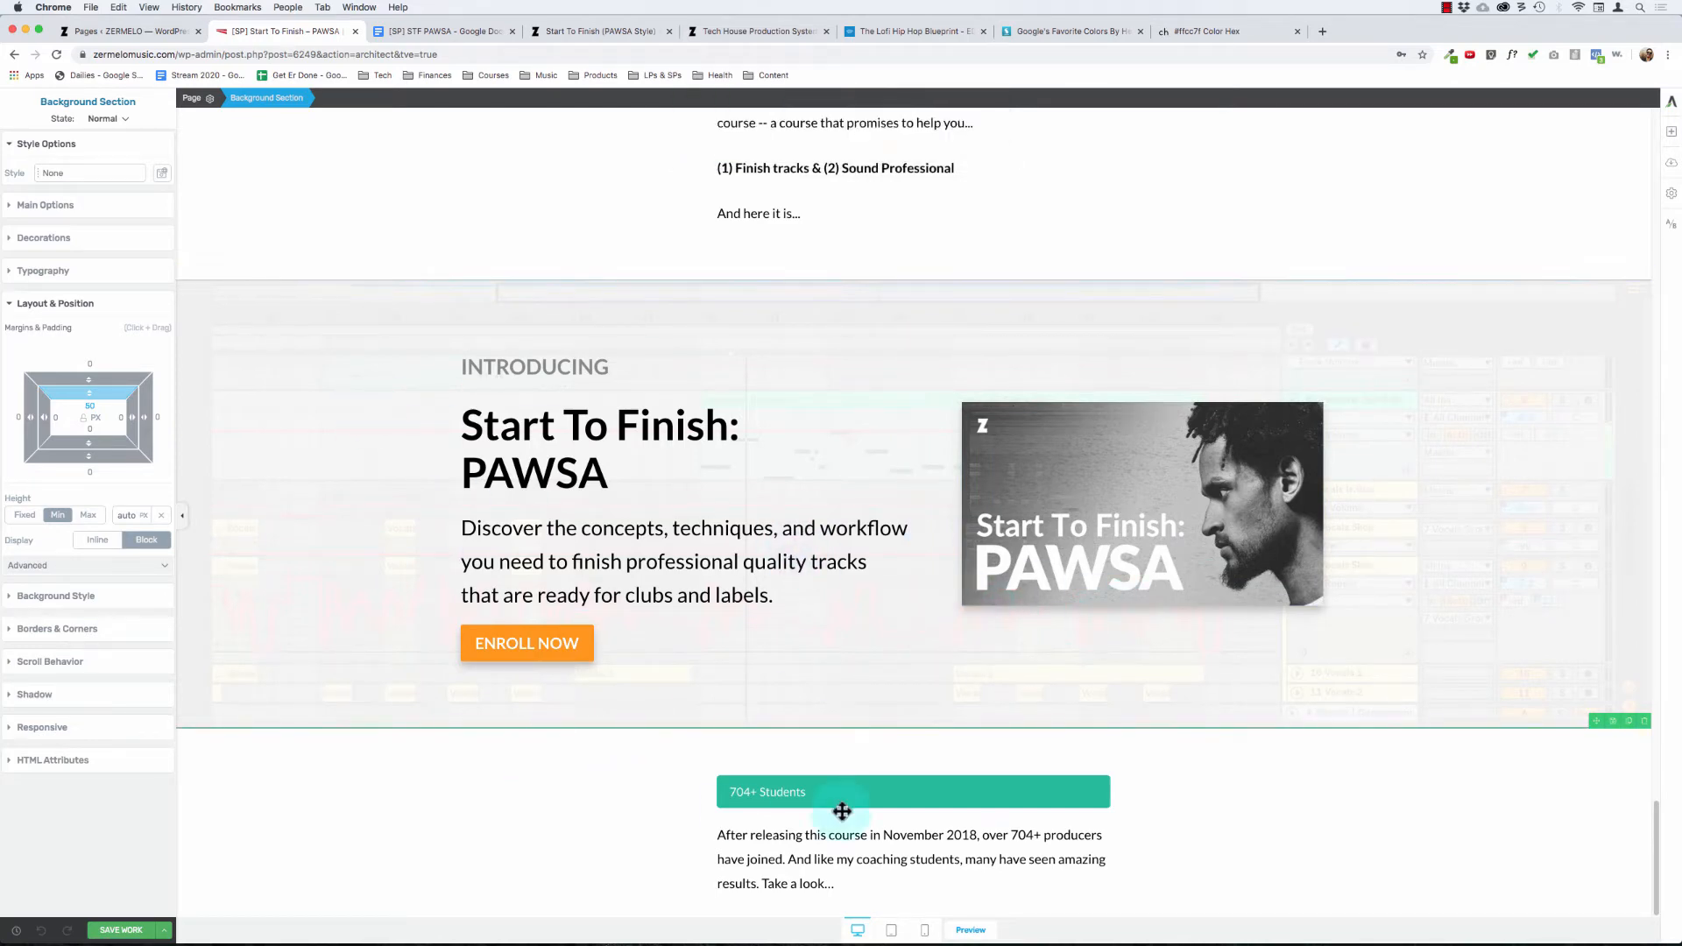
# Step: Review the first testimonial under Student Results & Testimonials in the STF PAWSA Google Doc
pyautogui.click(887, 843)
pyautogui.click(888, 842)
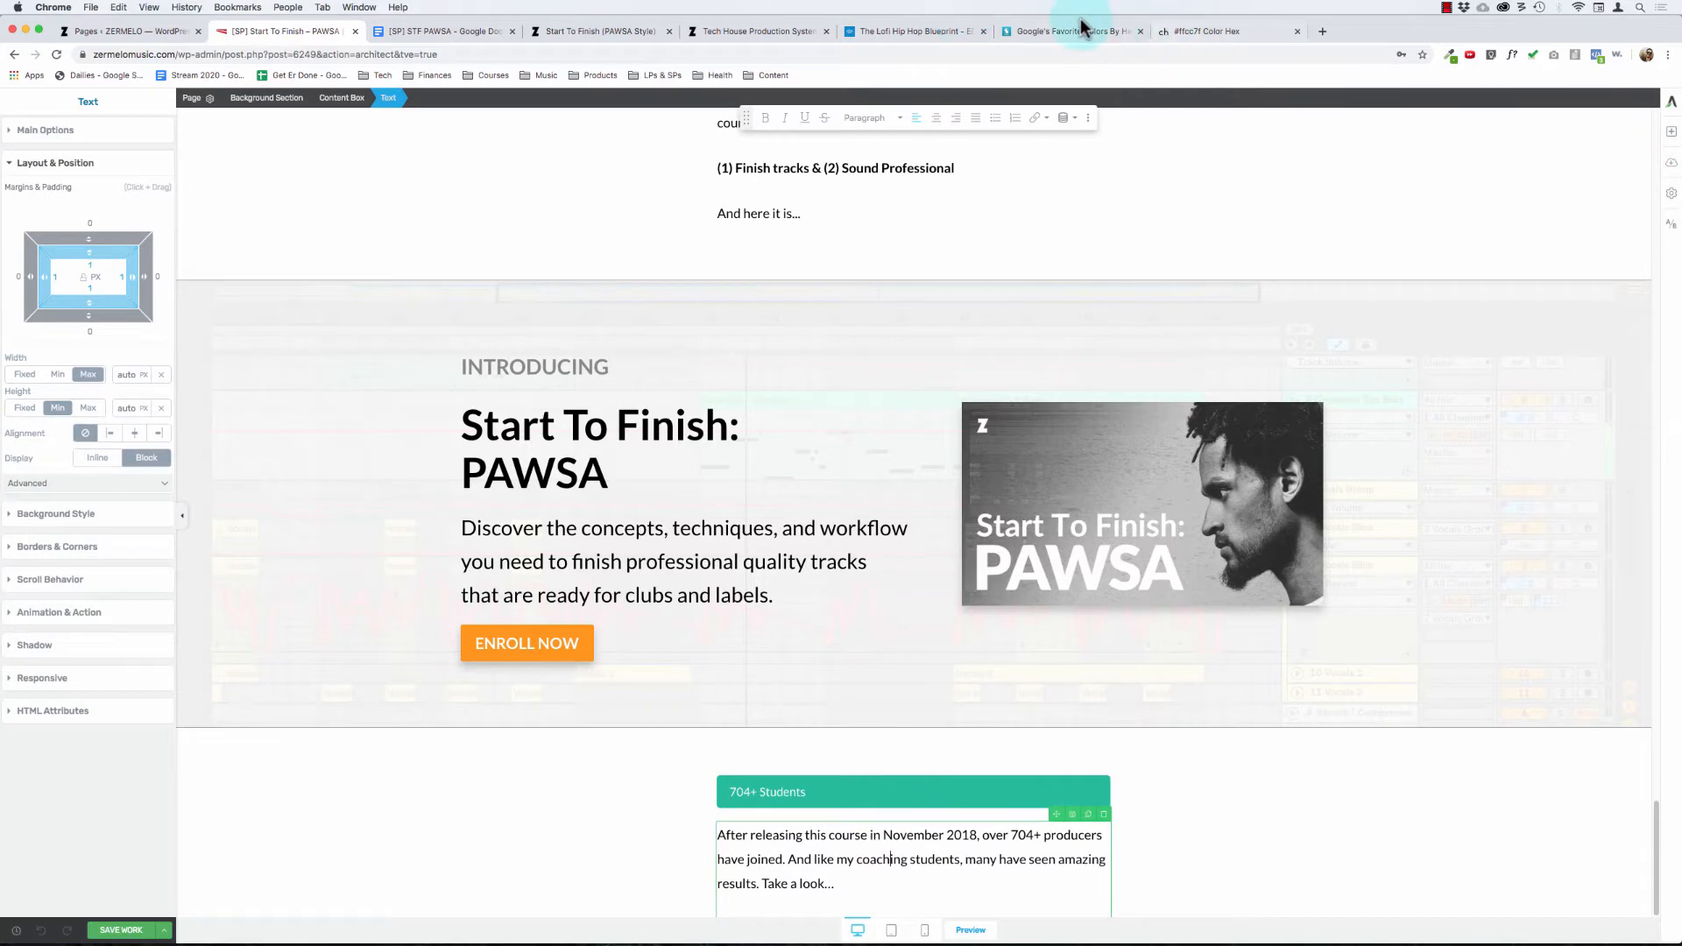
pyautogui.click(438, 31)
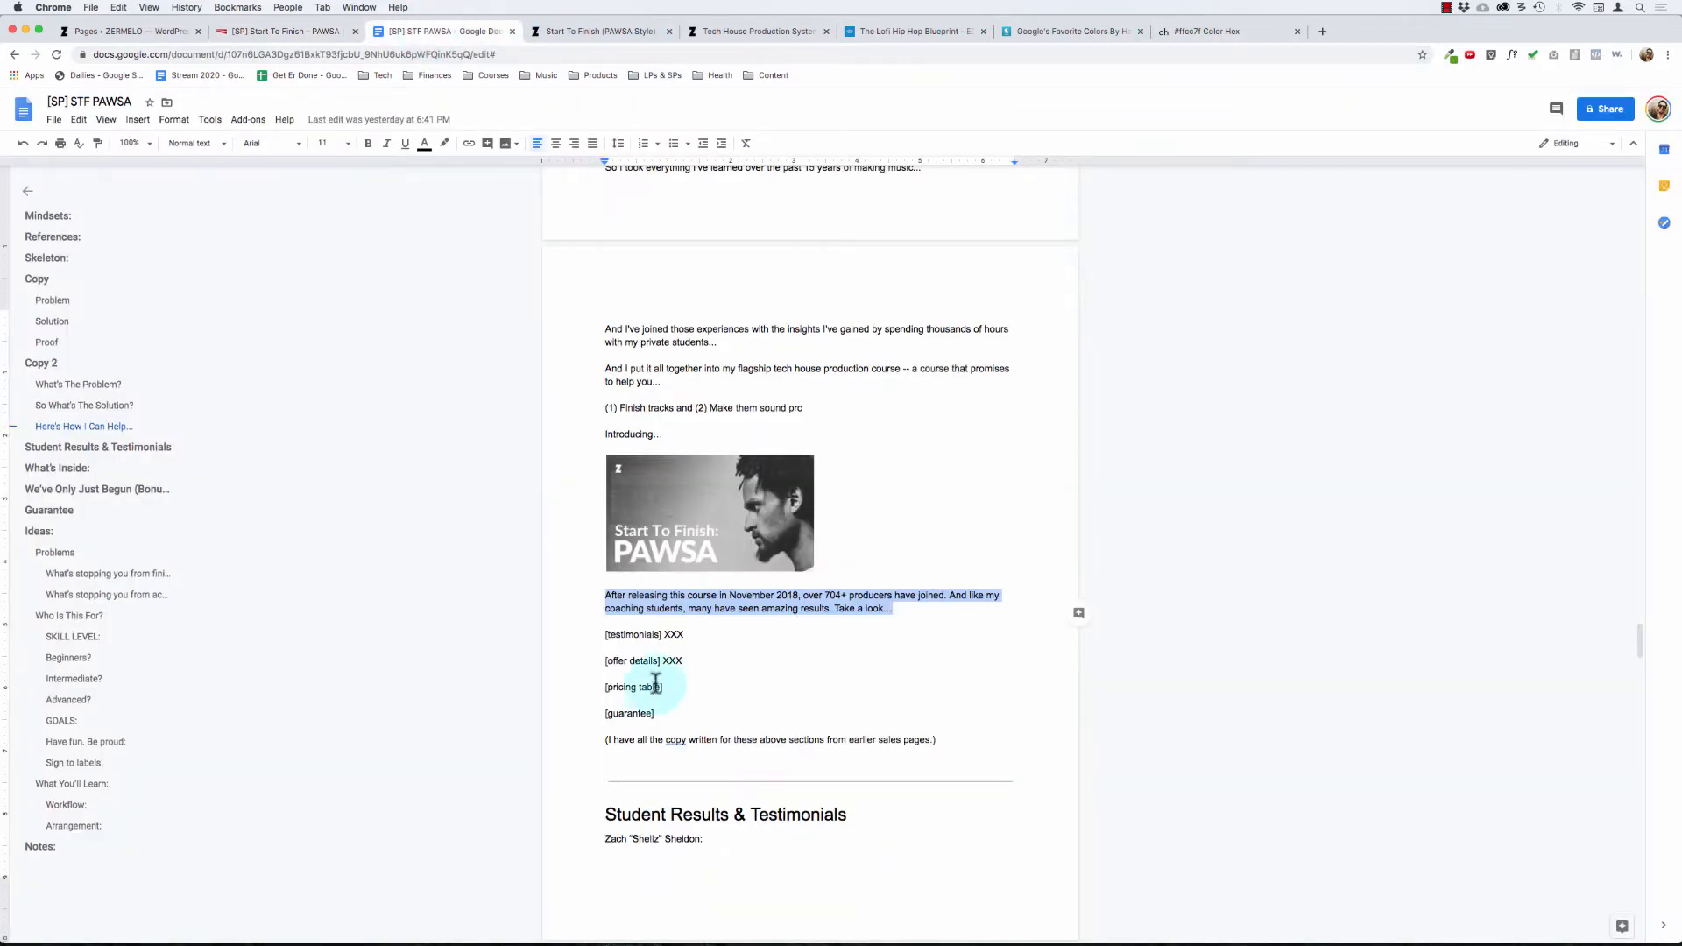
pyautogui.scroll(-3, 656, 683)
pyautogui.scroll(-1, 655, 683)
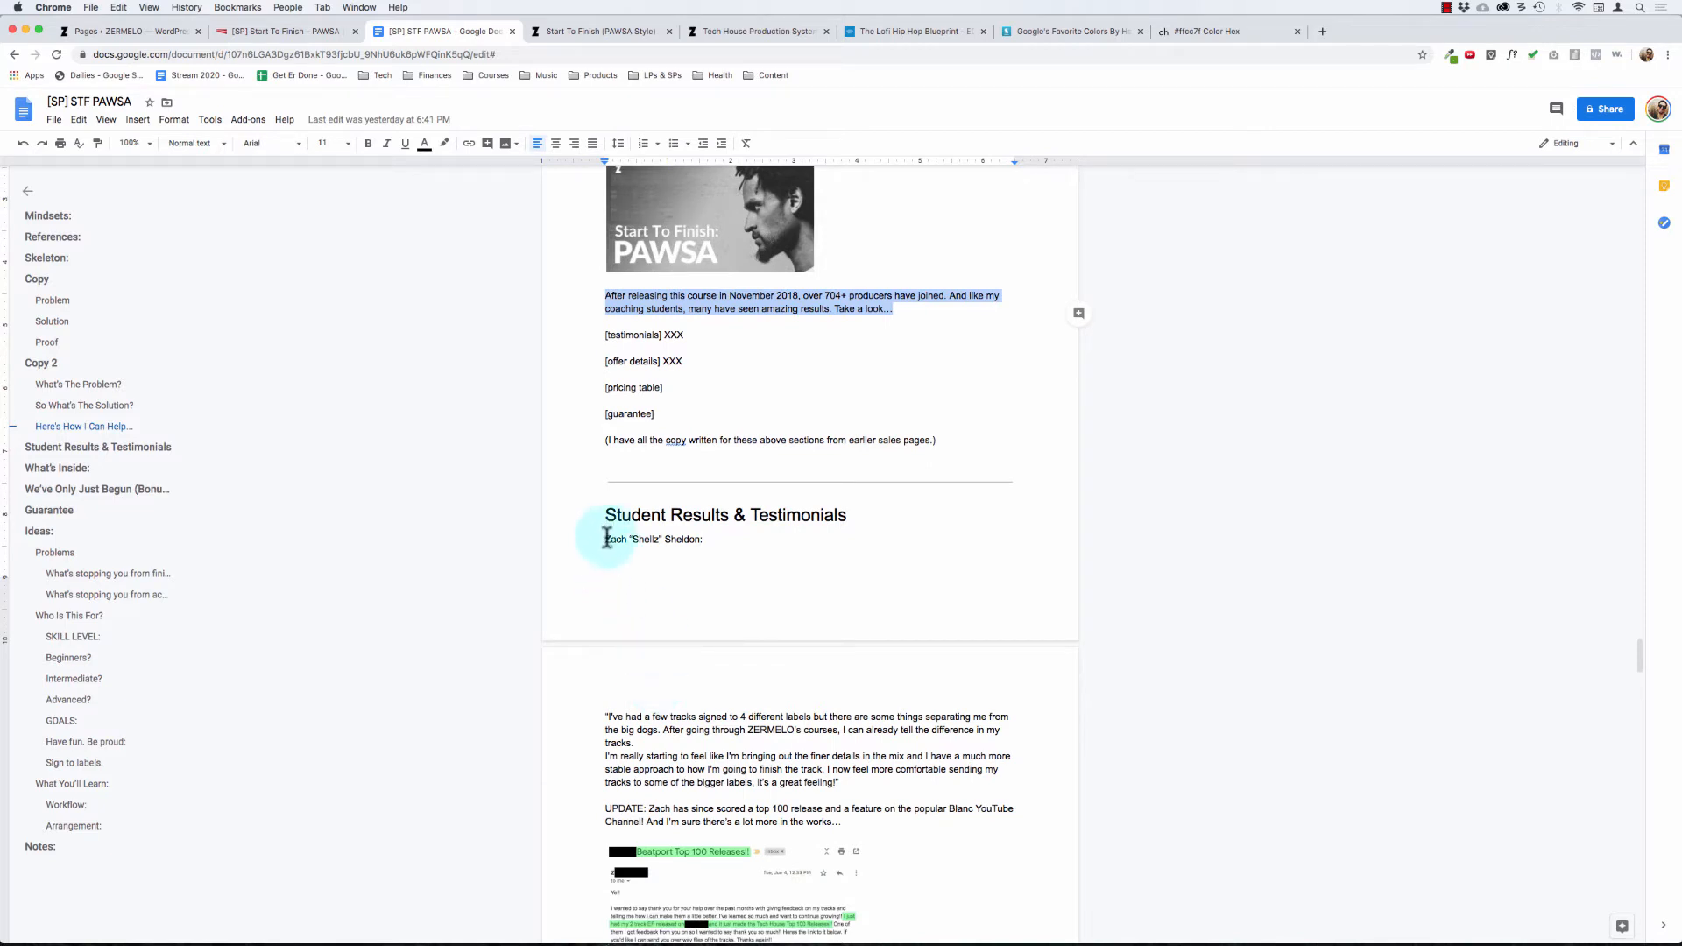
pyautogui.moveTo(607, 537)
pyautogui.mouseDown()
pyautogui.moveTo(800, 646)
pyautogui.moveTo(935, 833)
pyautogui.moveTo(934, 795)
pyautogui.moveTo(792, 748)
pyautogui.moveTo(583, 553)
pyautogui.moveTo(590, 539)
pyautogui.mouseUp()
pyautogui.click(890, 786)
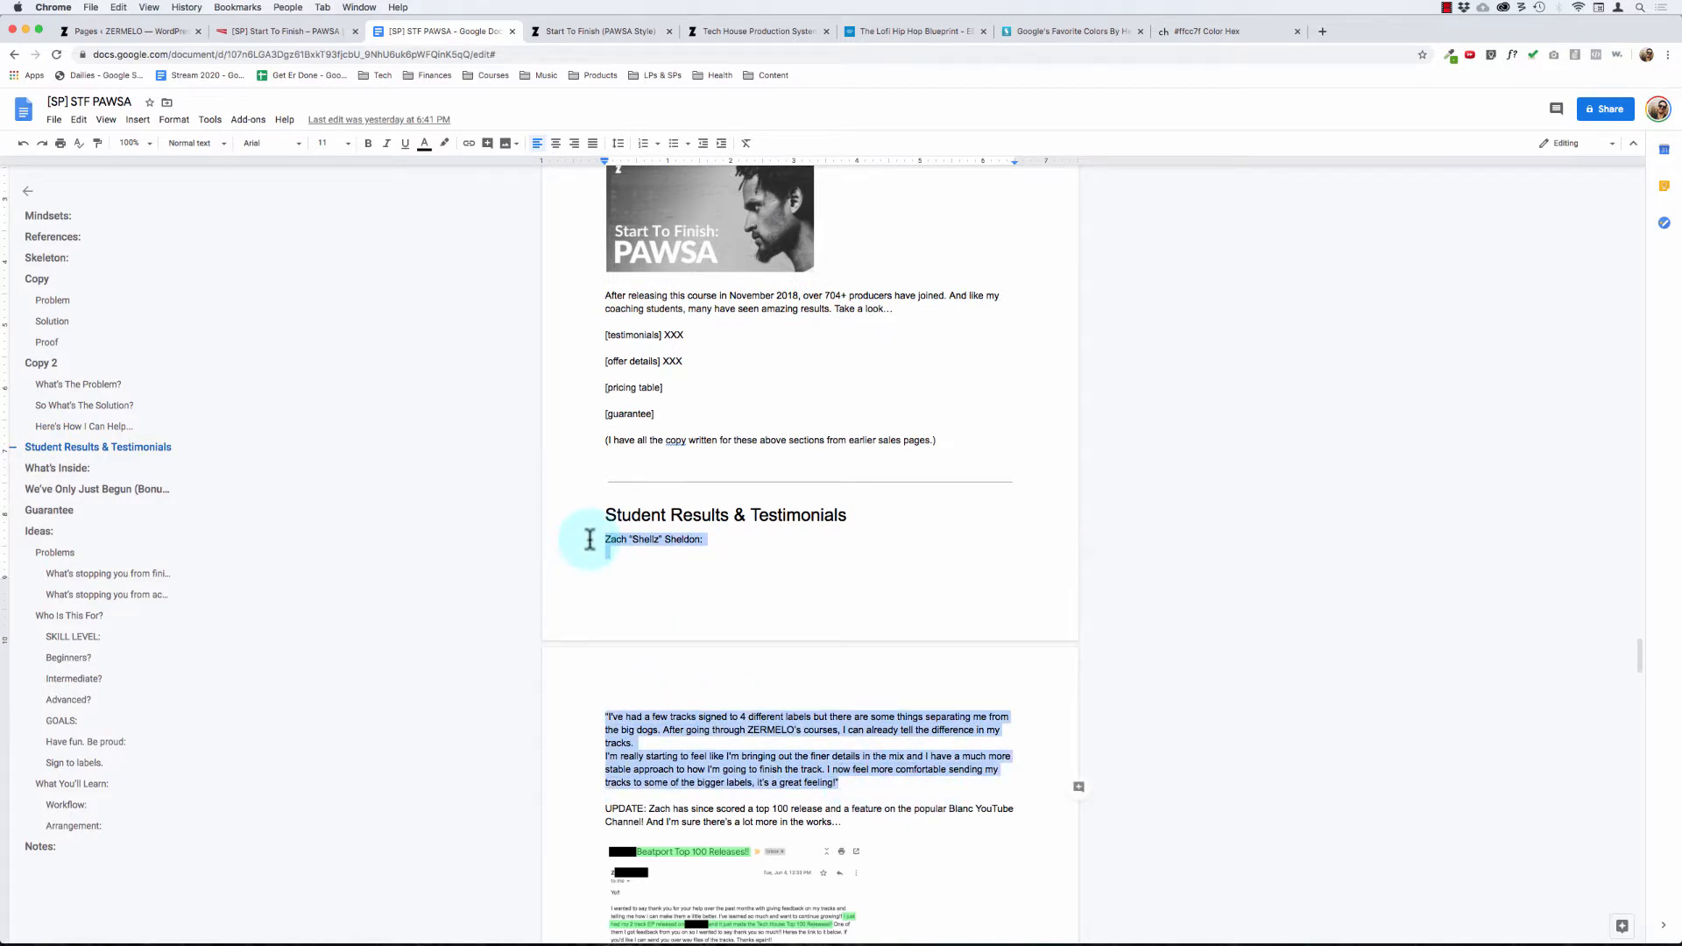
pyautogui.click(596, 538)
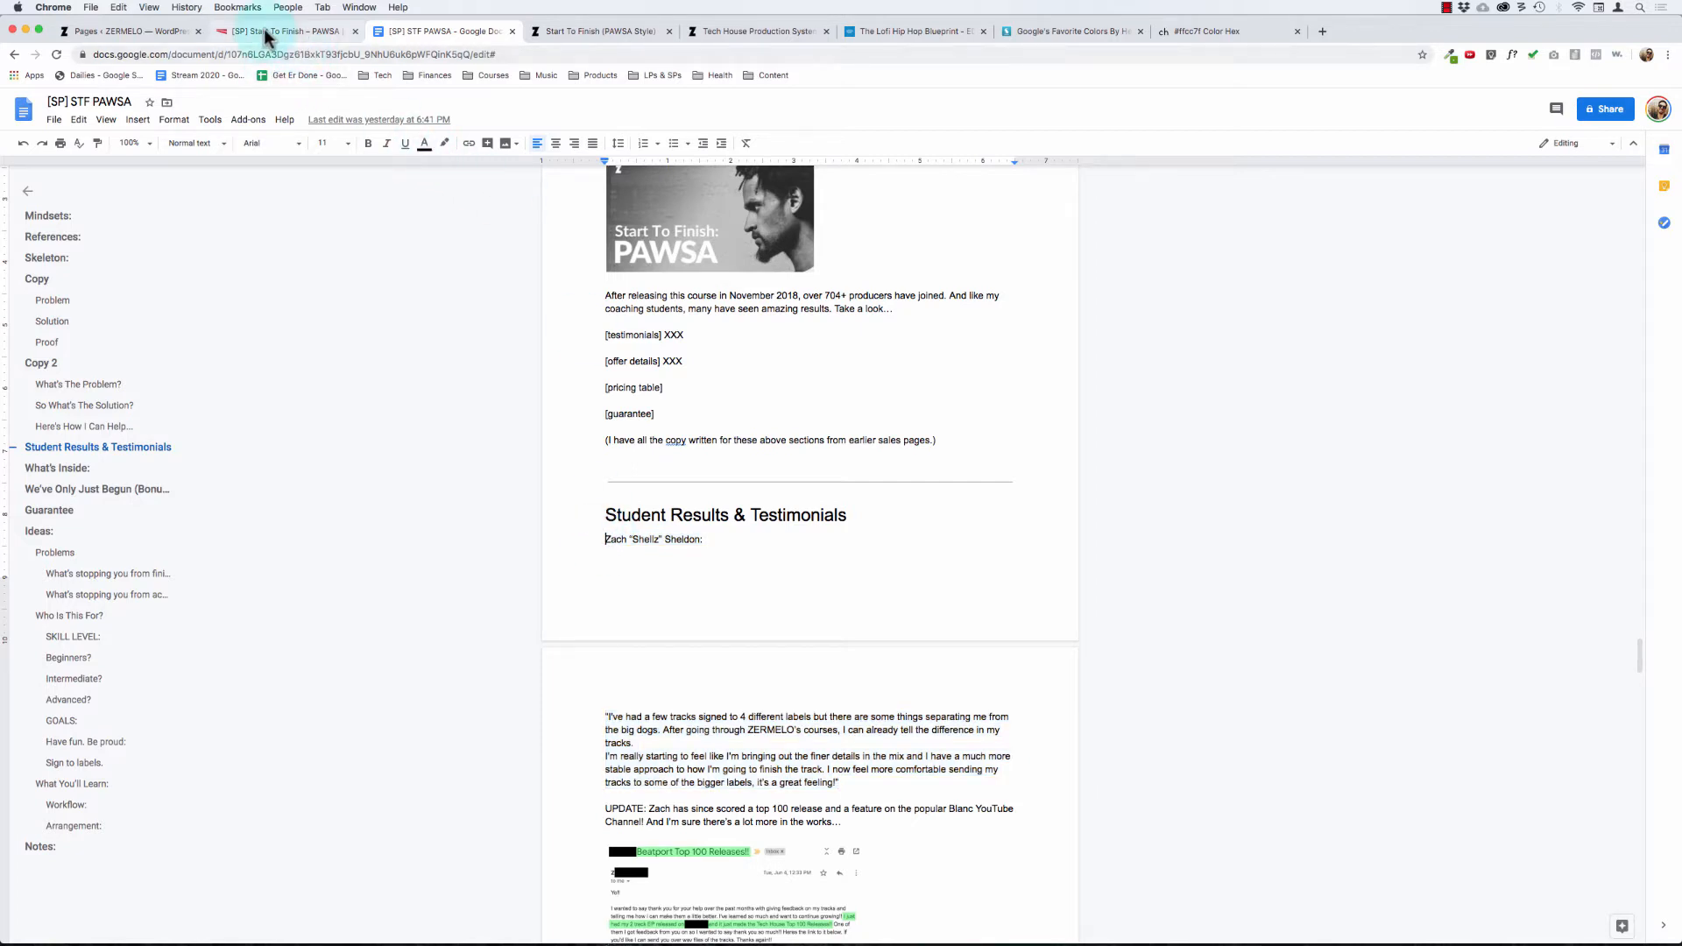
pyautogui.scroll(-1, 806, 648)
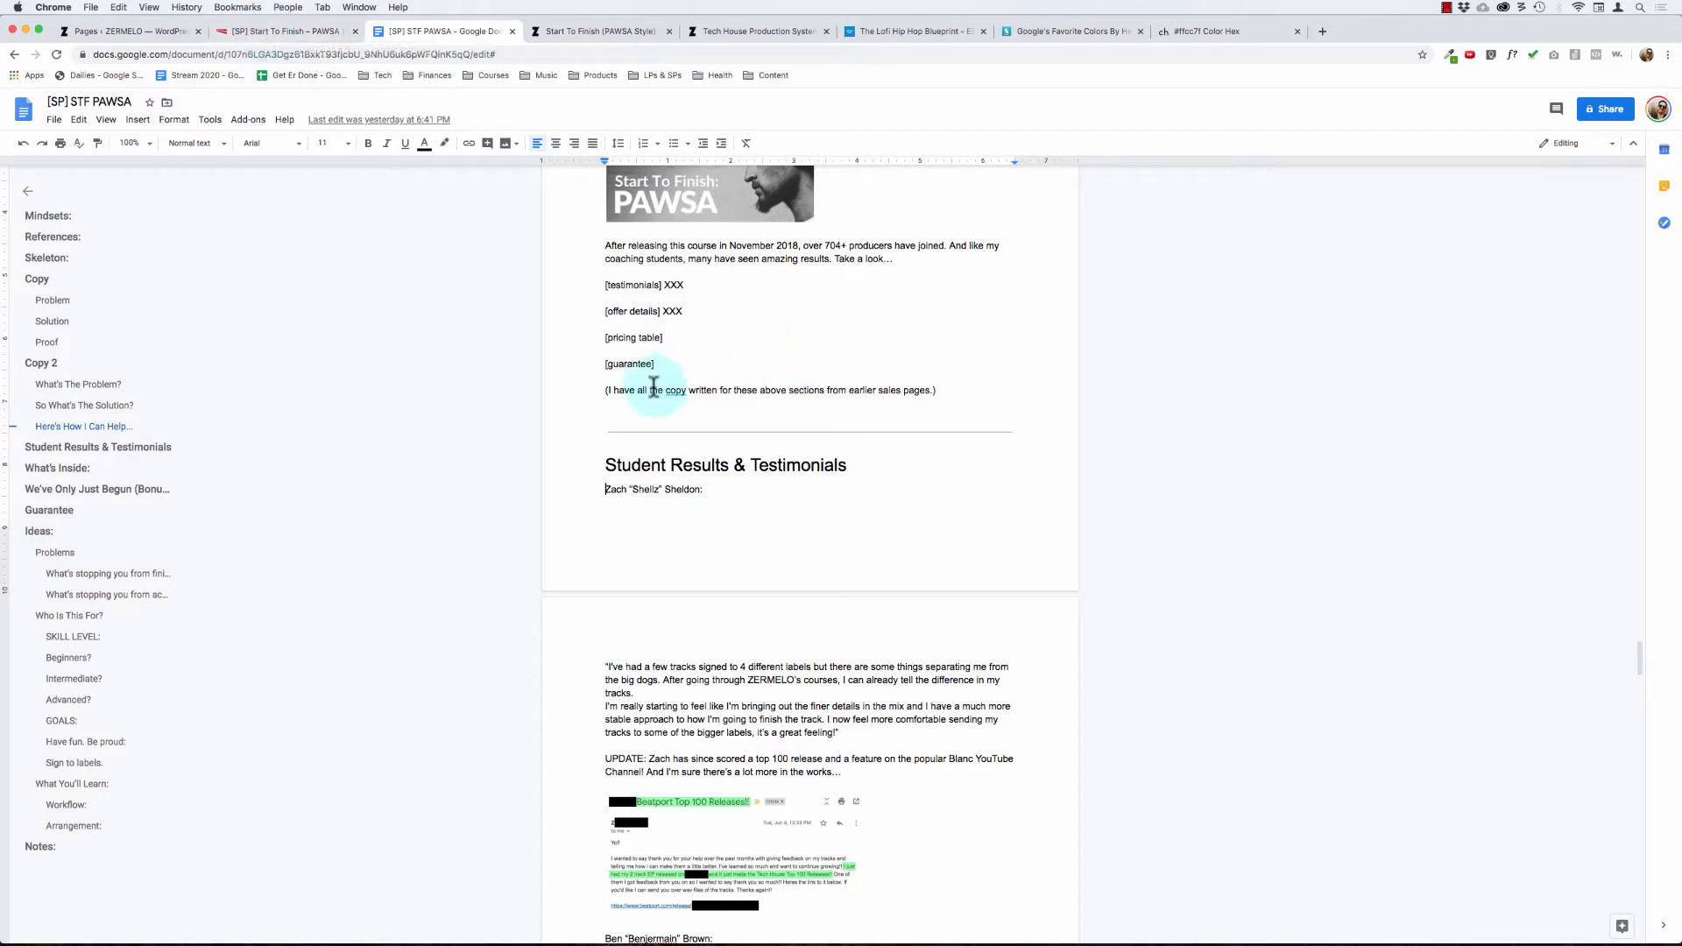
pyautogui.click(712, 492)
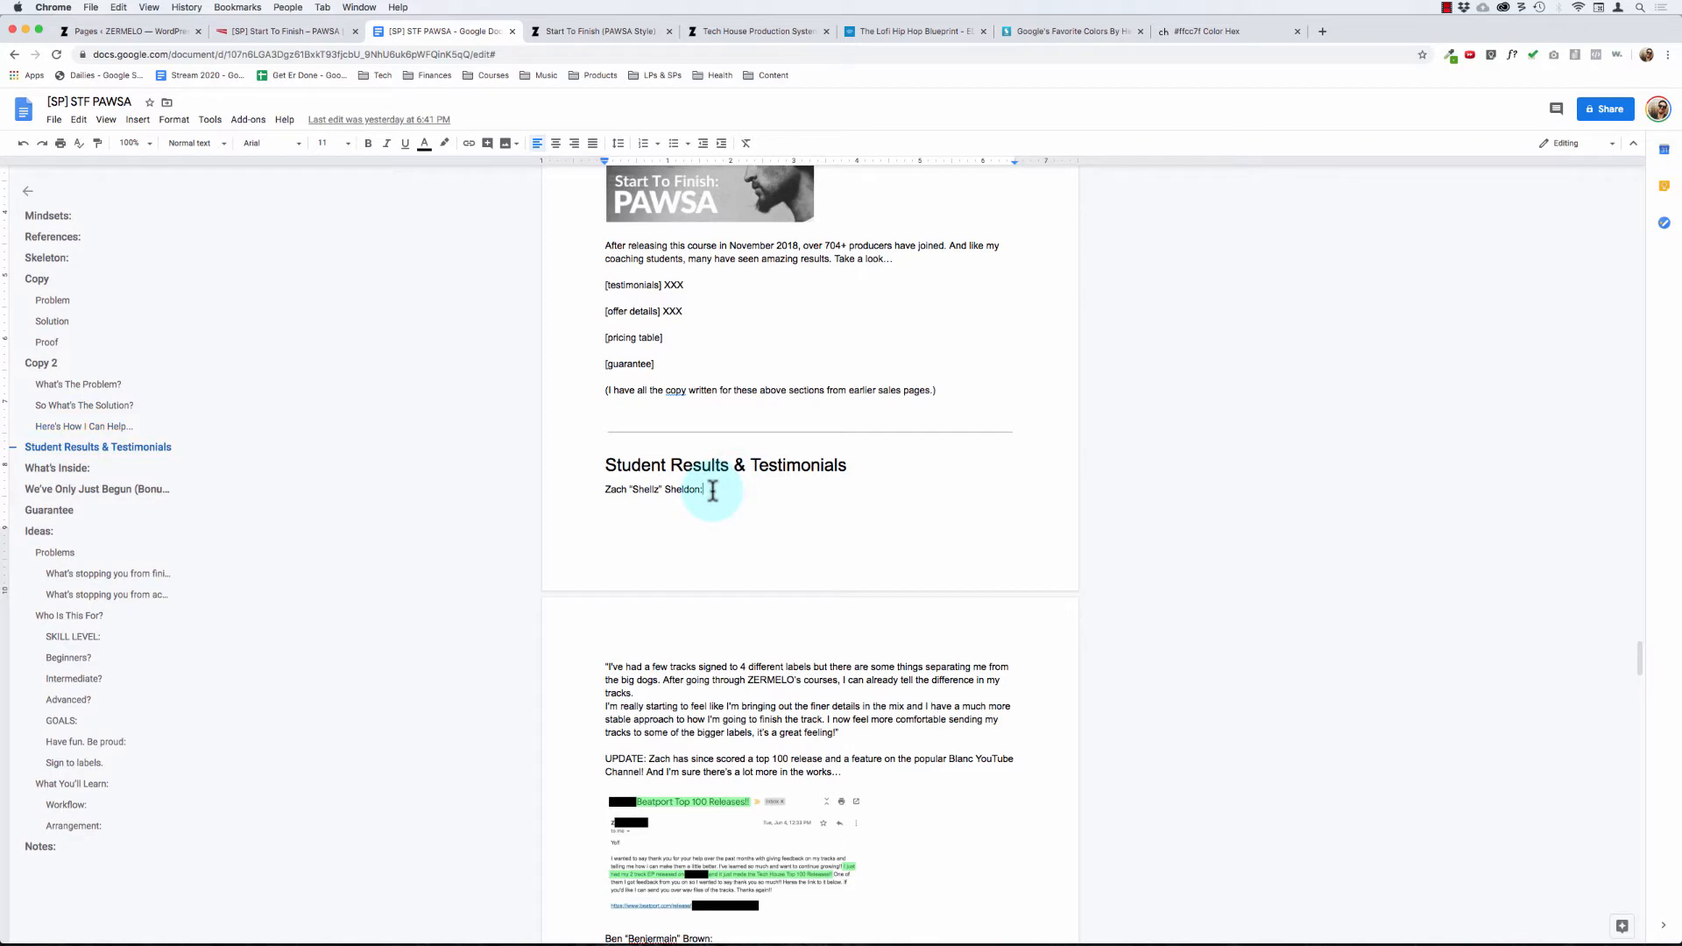
# Step: Return to the sales page editor and add an empty background section below the section with the 704+ Students bar
pyautogui.click(232, 29)
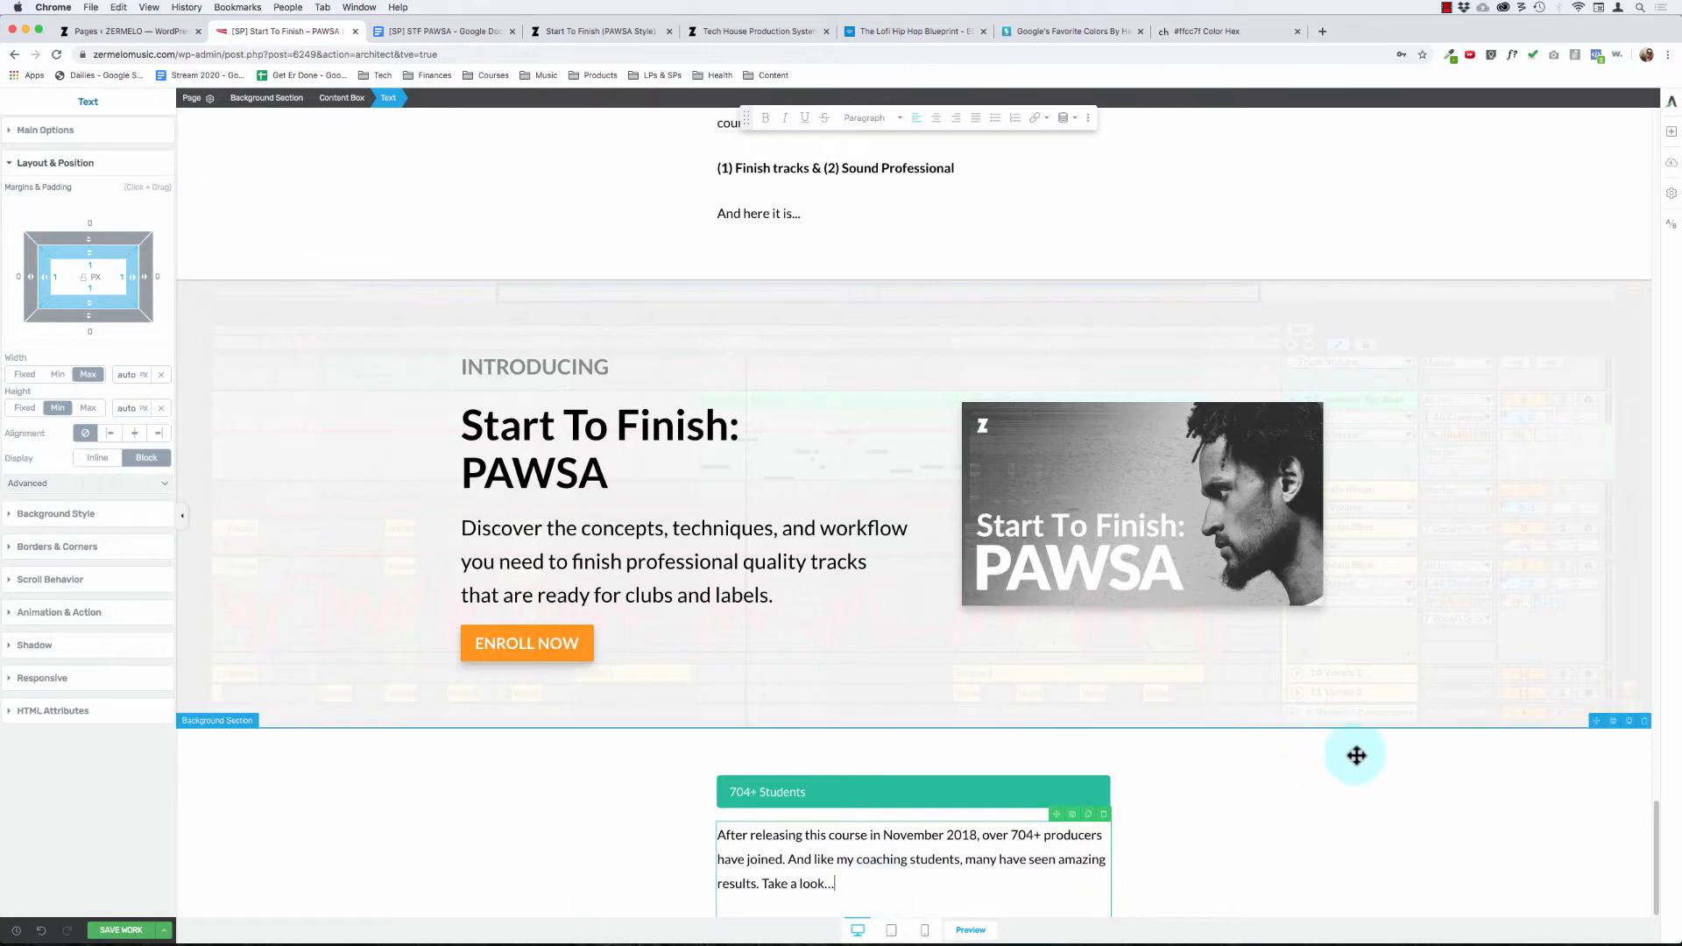
pyautogui.click(1673, 133)
pyautogui.moveTo(1561, 402); pyautogui.dragTo(1411, 438)
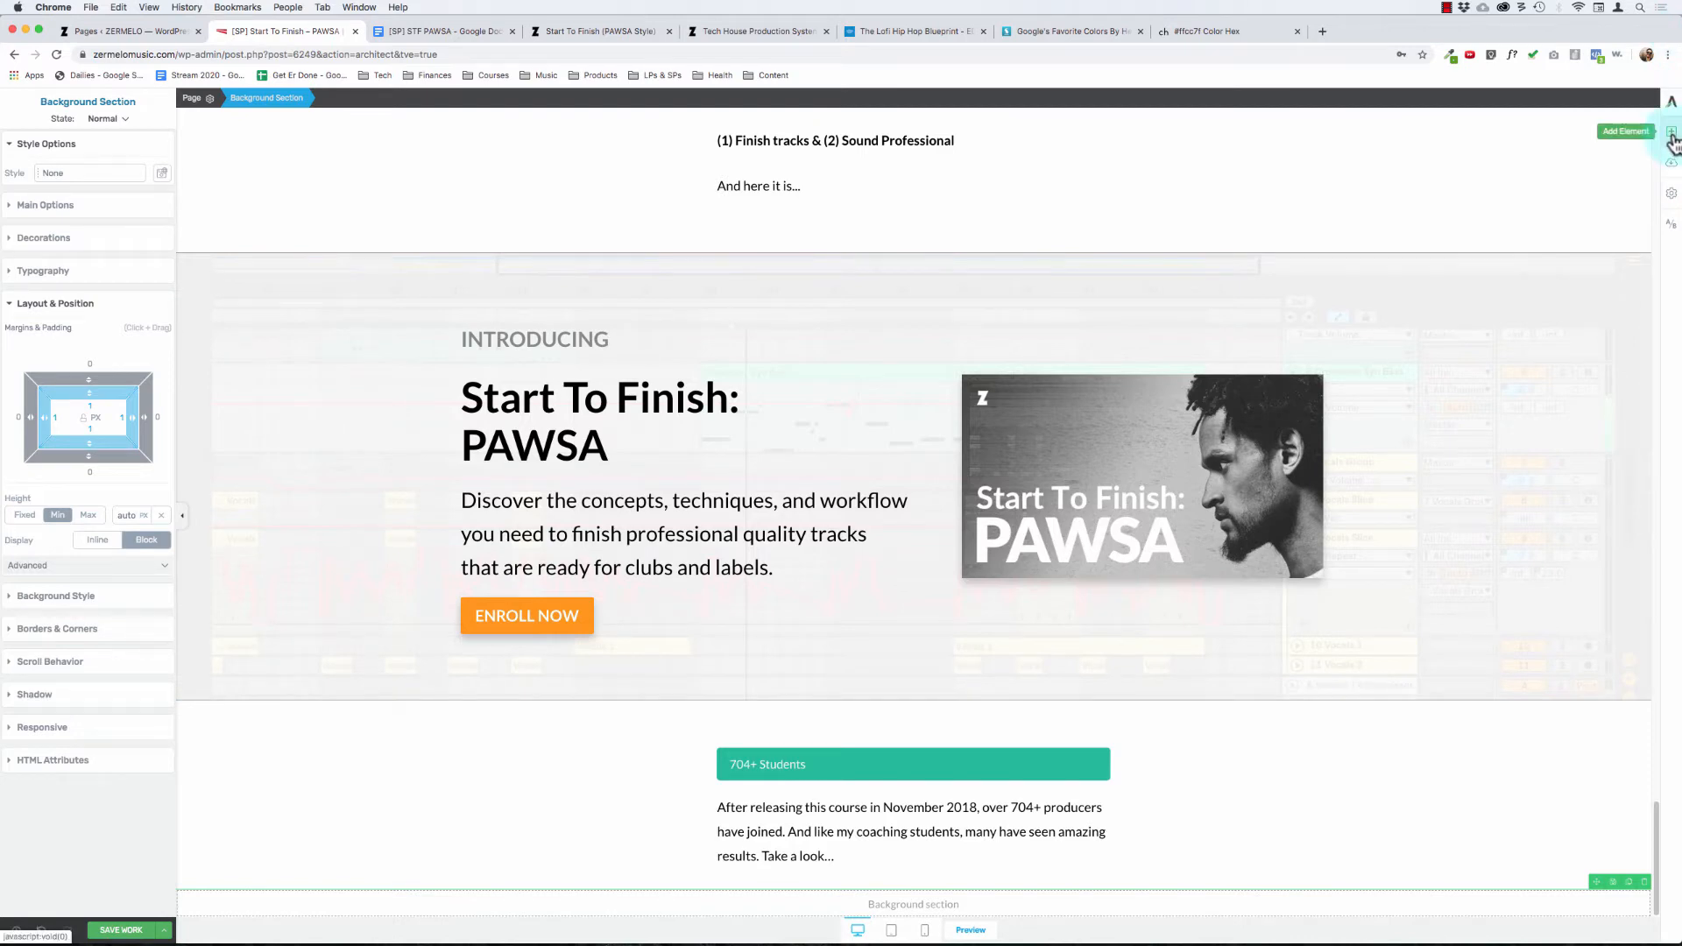
# Step: Add an image element below the student paragraph inside its content box
pyautogui.click(954, 841)
pyautogui.click(344, 97)
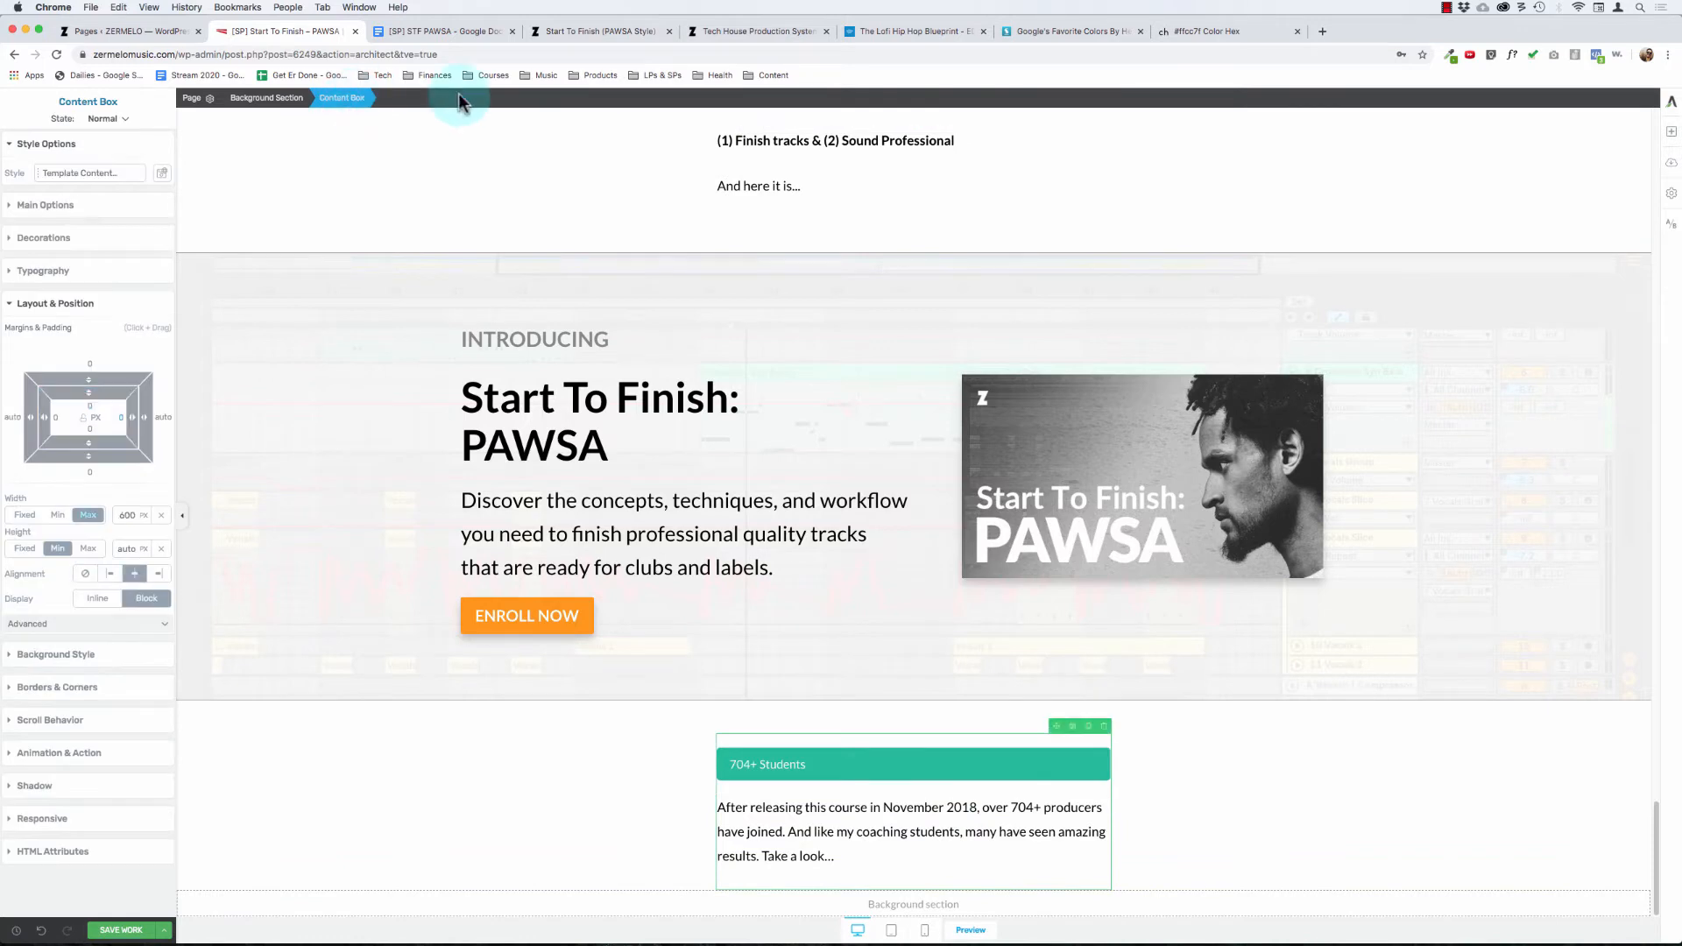
pyautogui.click(1671, 132)
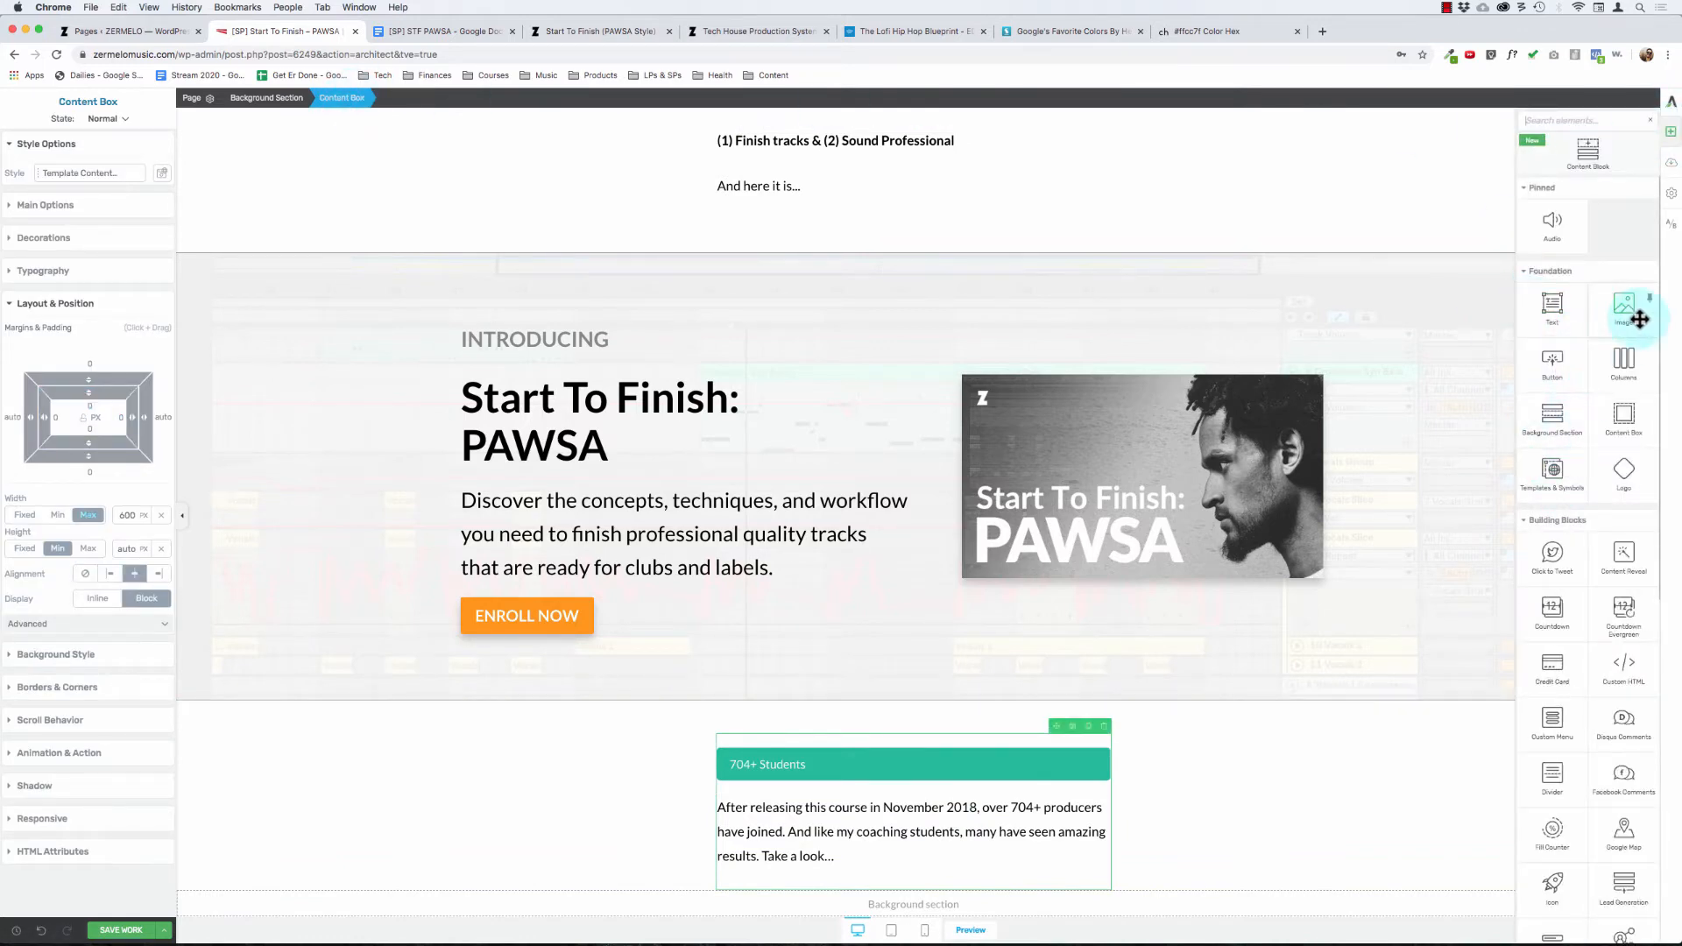
pyautogui.moveTo(1625, 308); pyautogui.dragTo(846, 855)
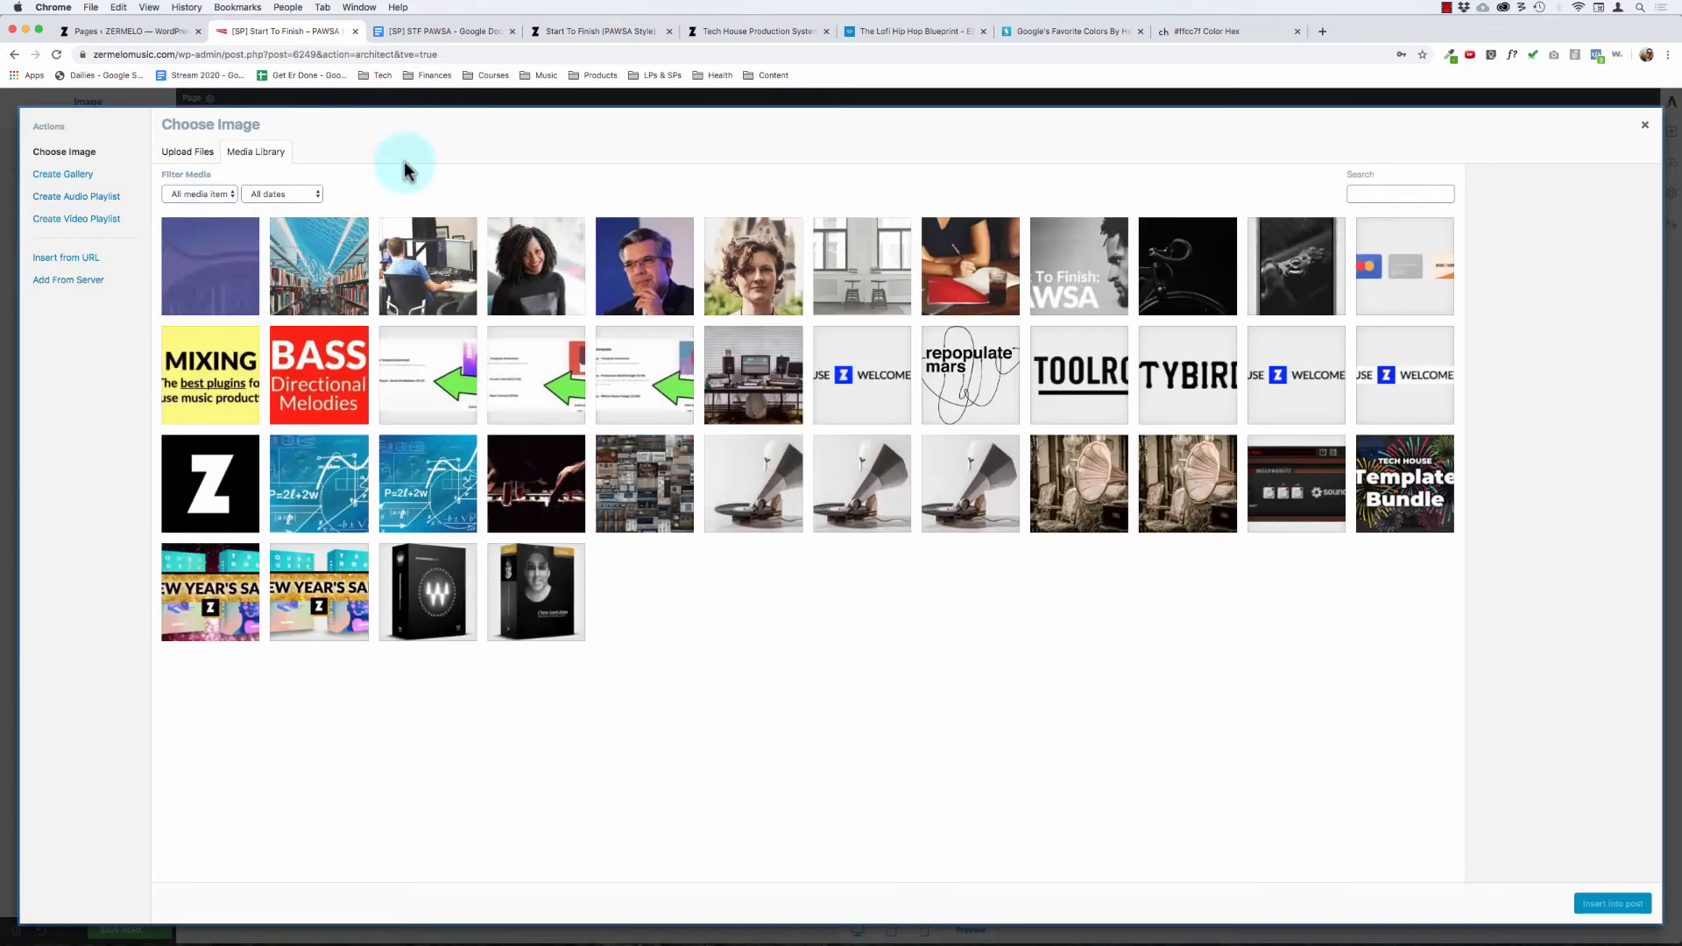
# Step: Search the media library by the student's first name and clear the search
pyautogui.click(1382, 195)
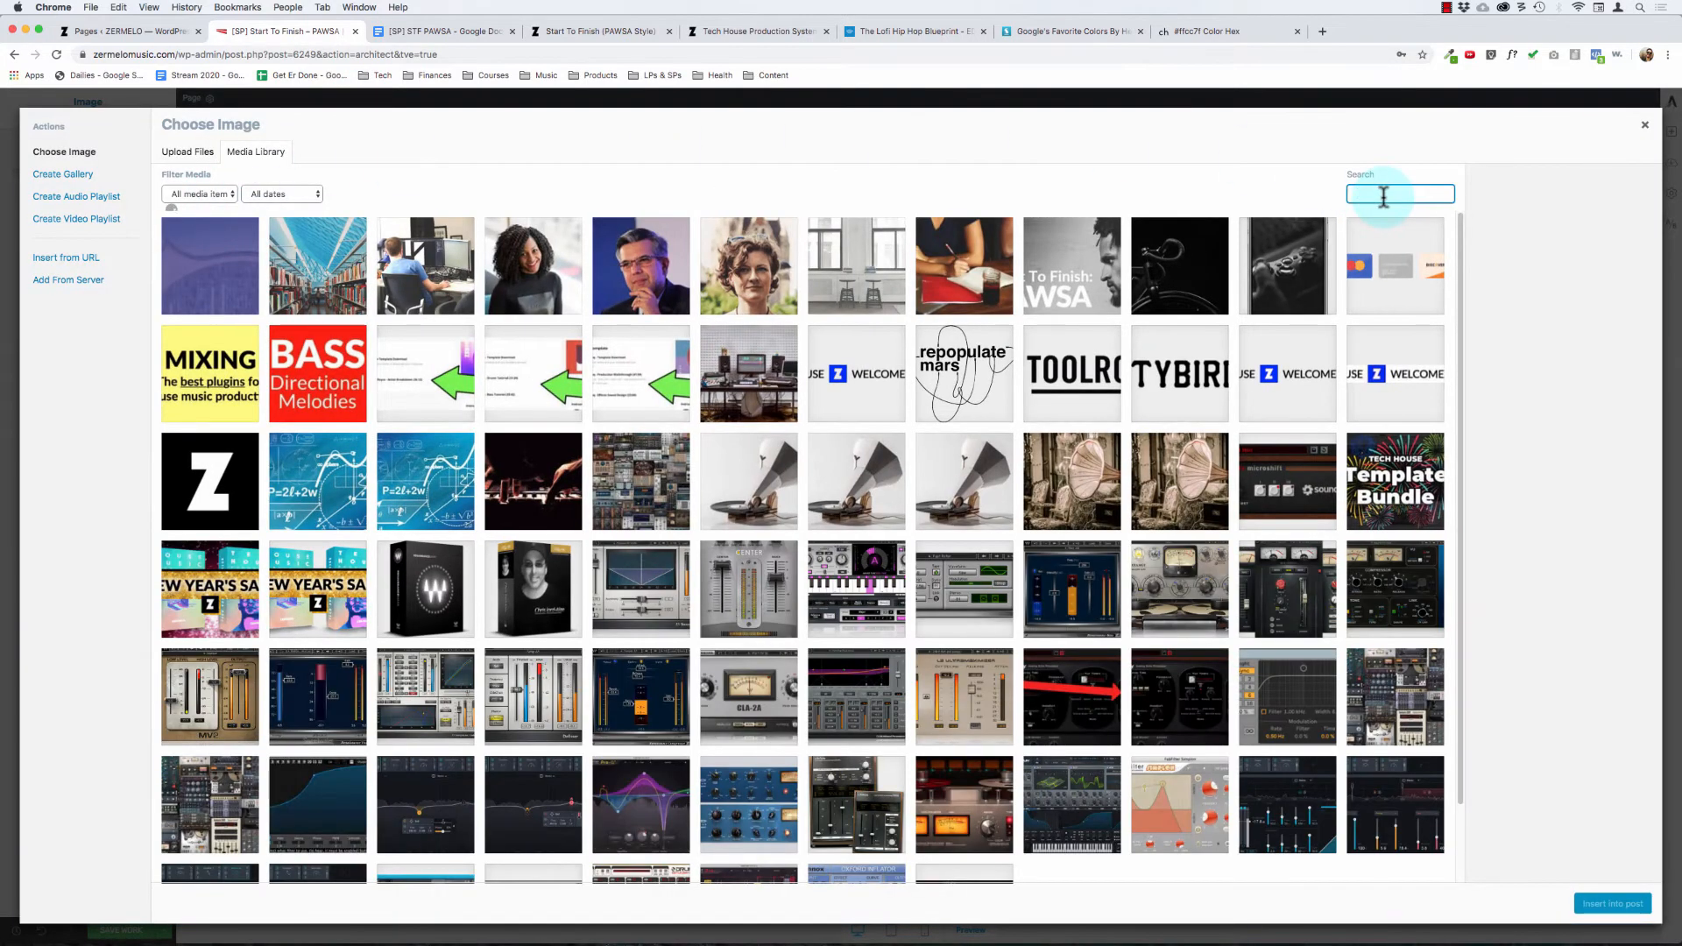
pyautogui.write('zach')
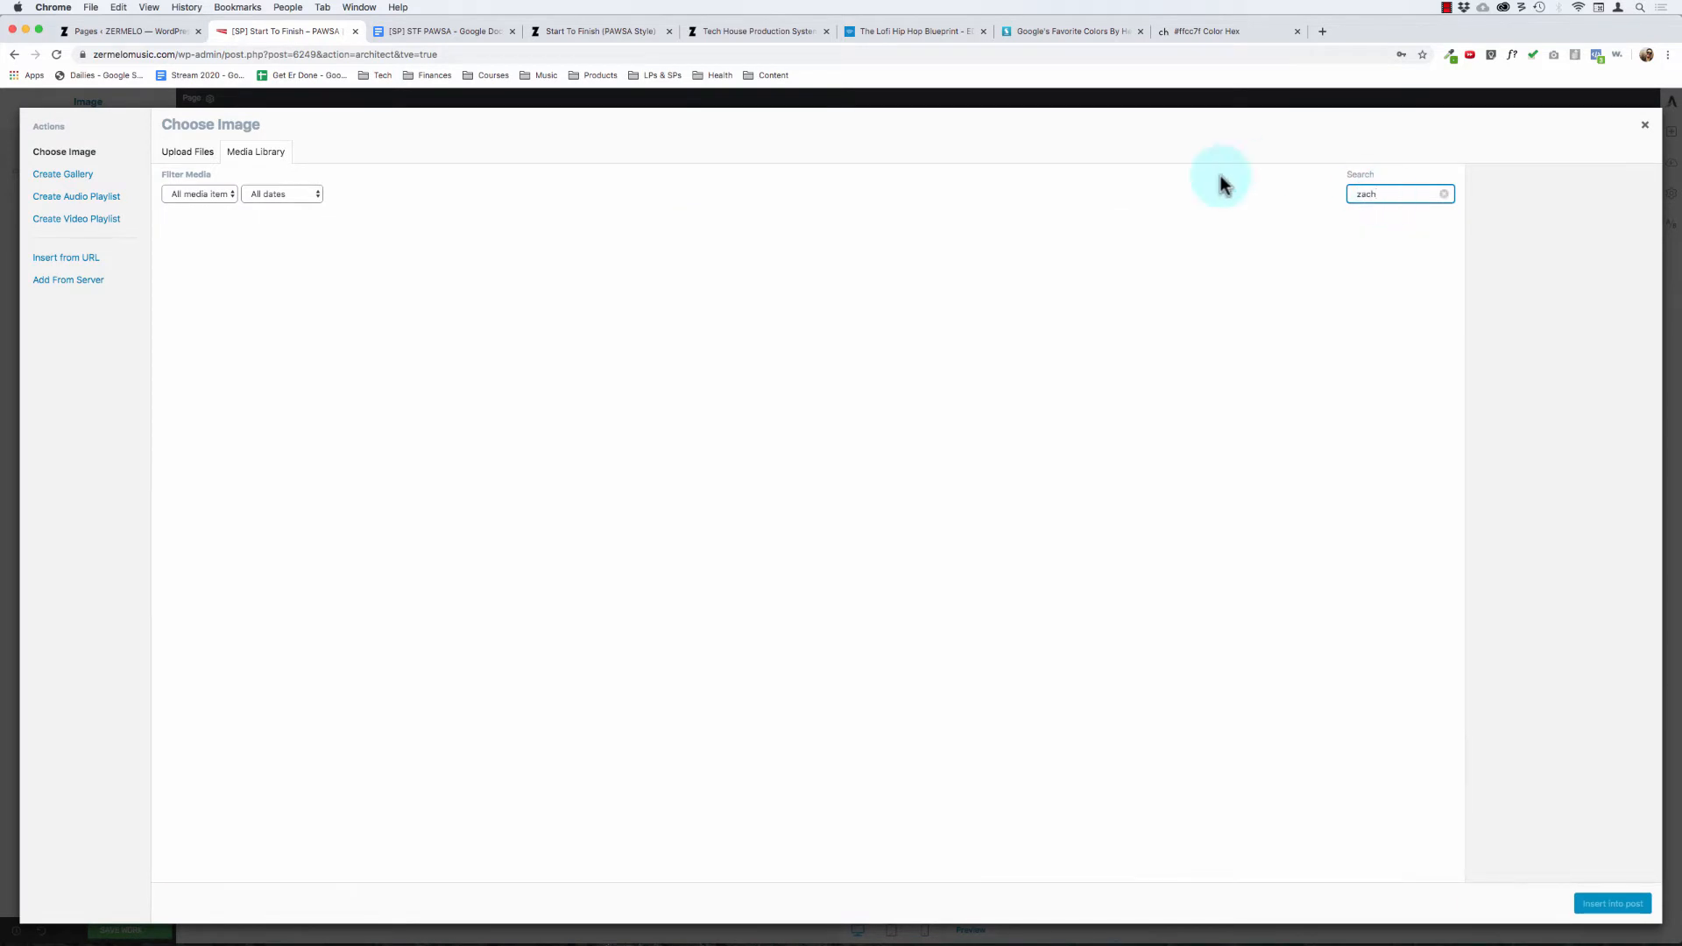
pyautogui.click(1447, 195)
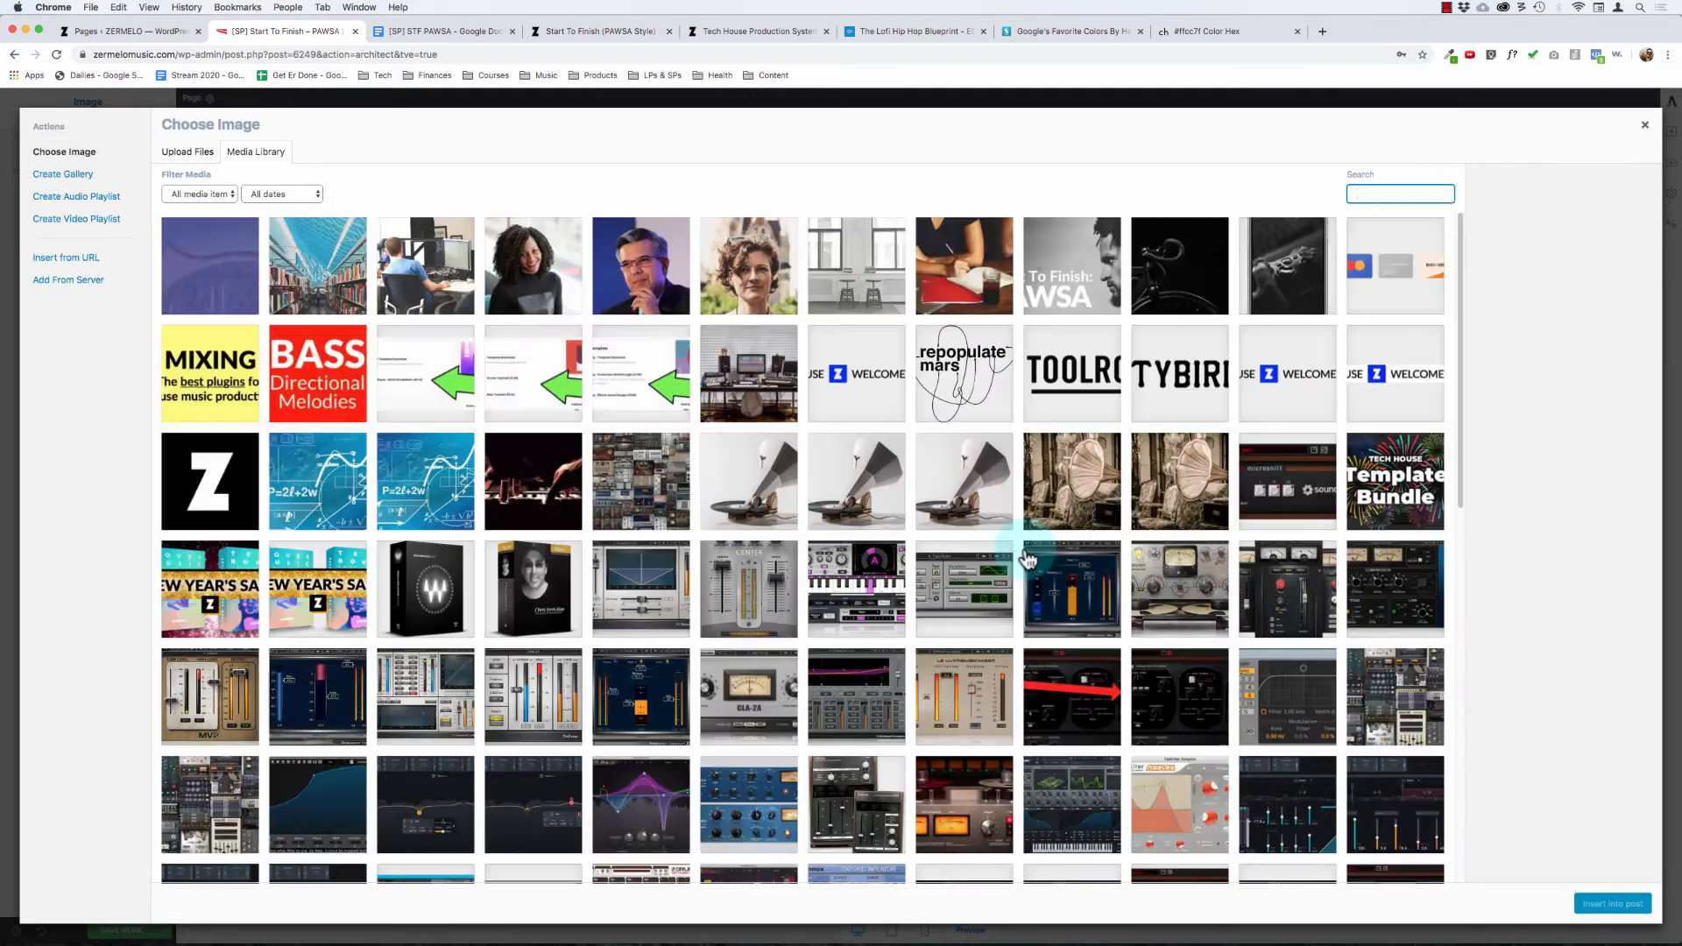
# Step: Find the student's photo in front of the teal mural in the media library and insert it at full size
pyautogui.scroll(-10, 1020, 569)
pyautogui.scroll(-4, 1021, 569)
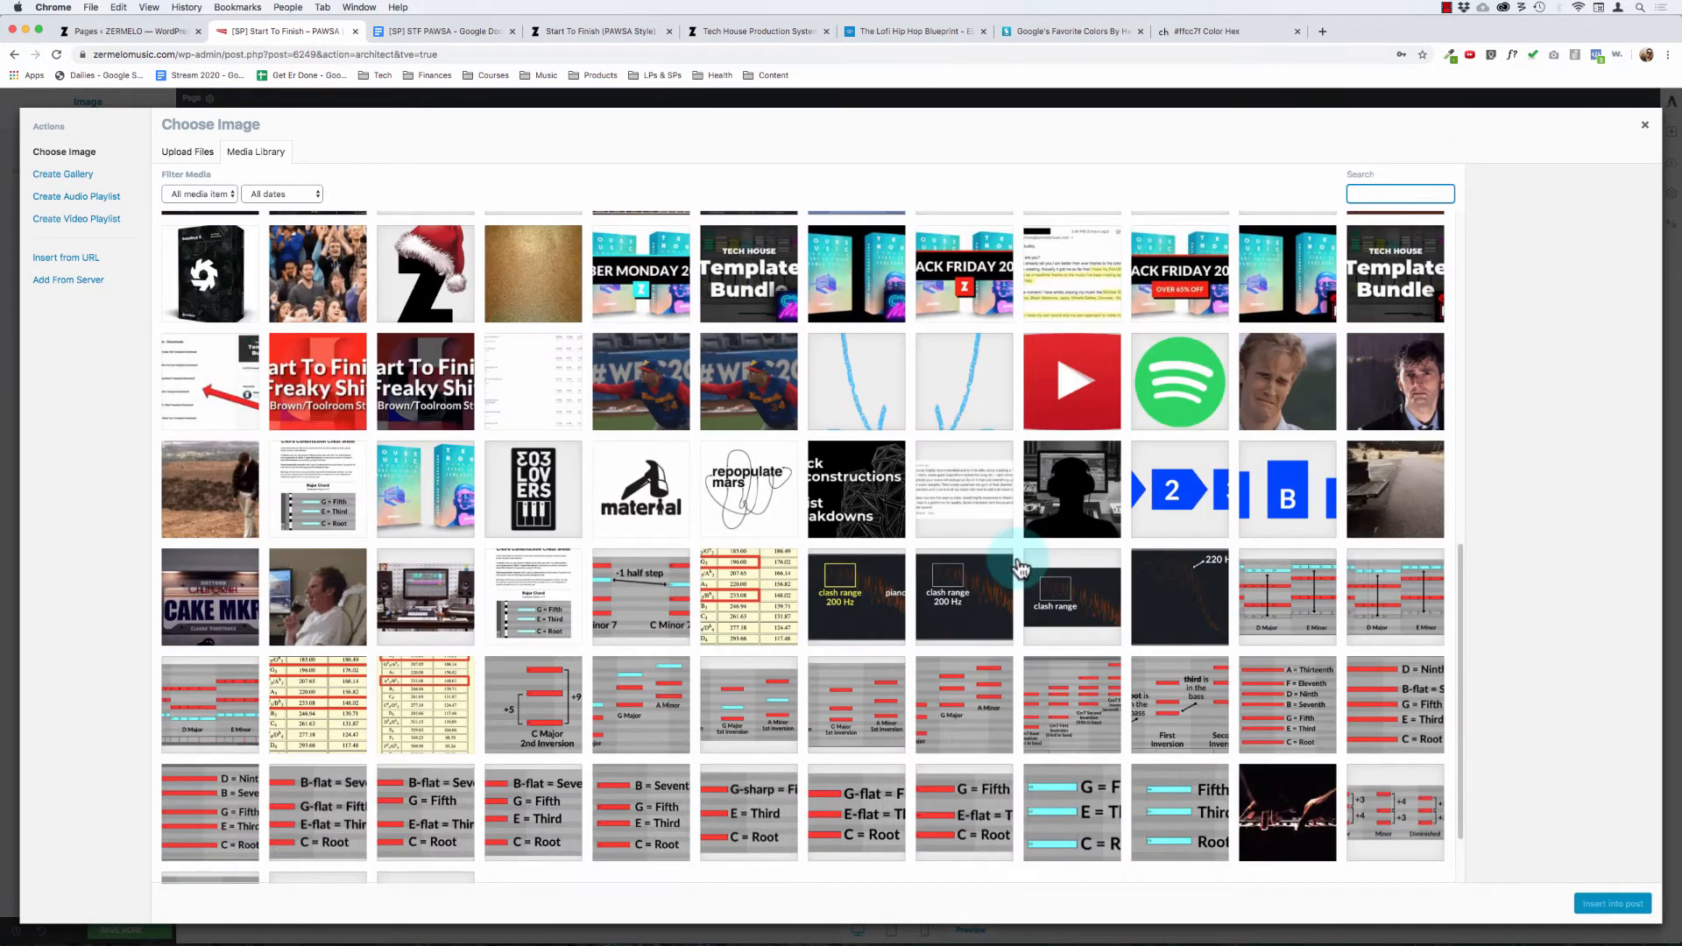
pyautogui.scroll(-8, 1021, 570)
pyautogui.scroll(-9, 1021, 570)
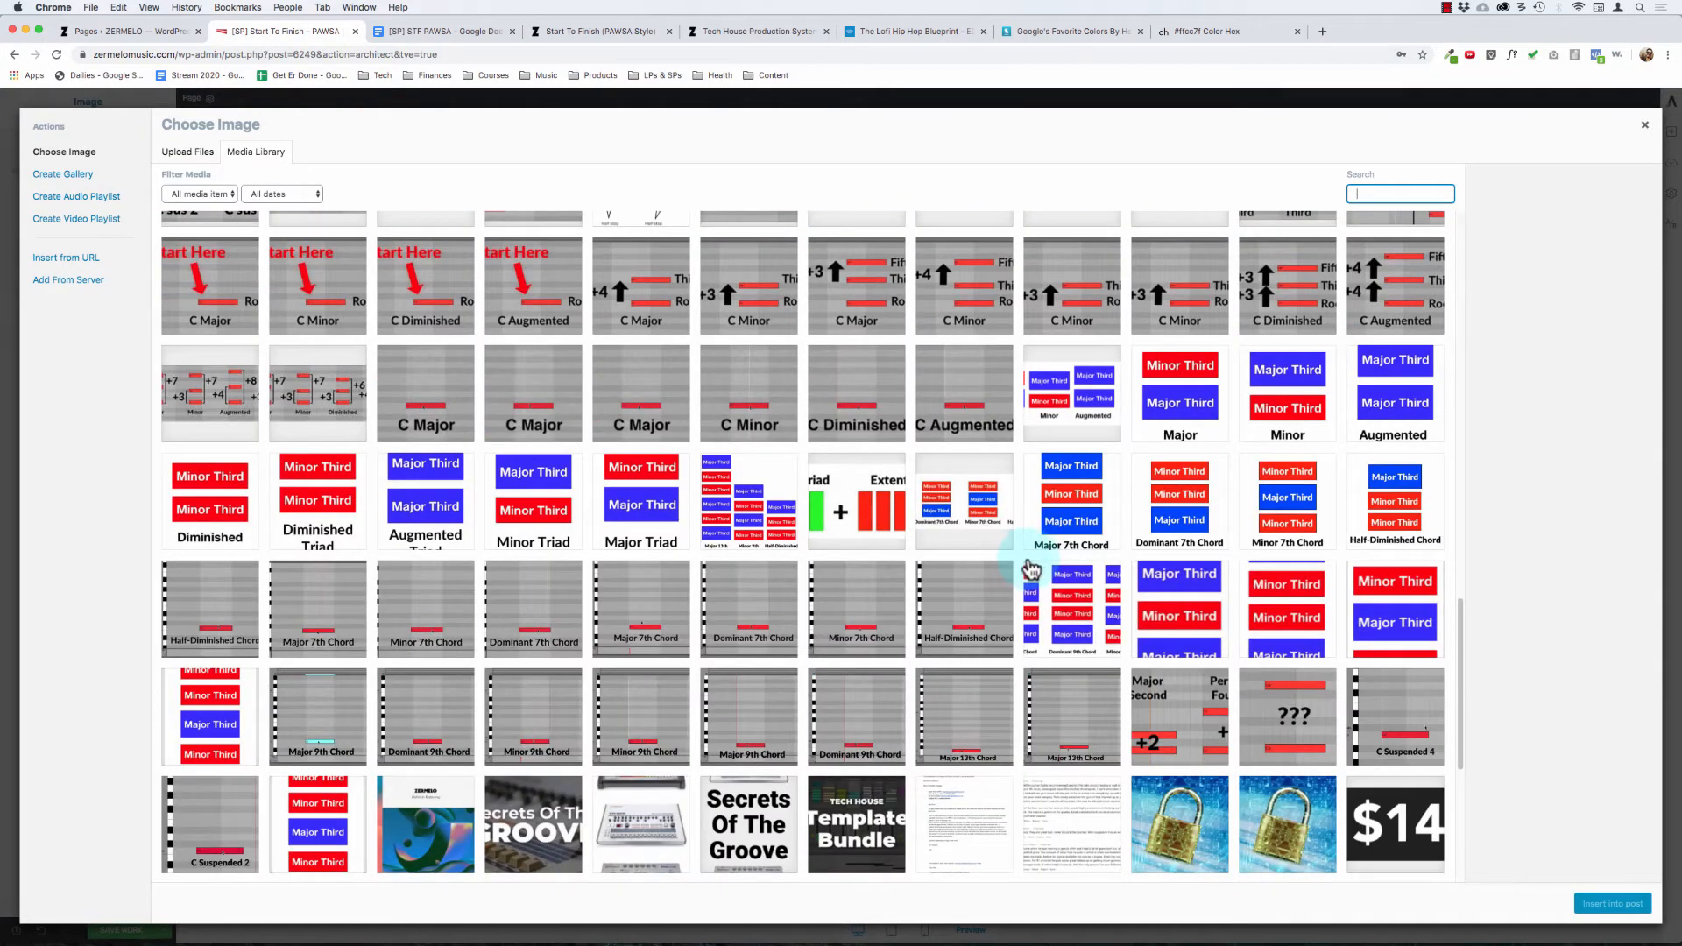
pyautogui.scroll(-10, 1025, 570)
pyautogui.scroll(-8, 1032, 569)
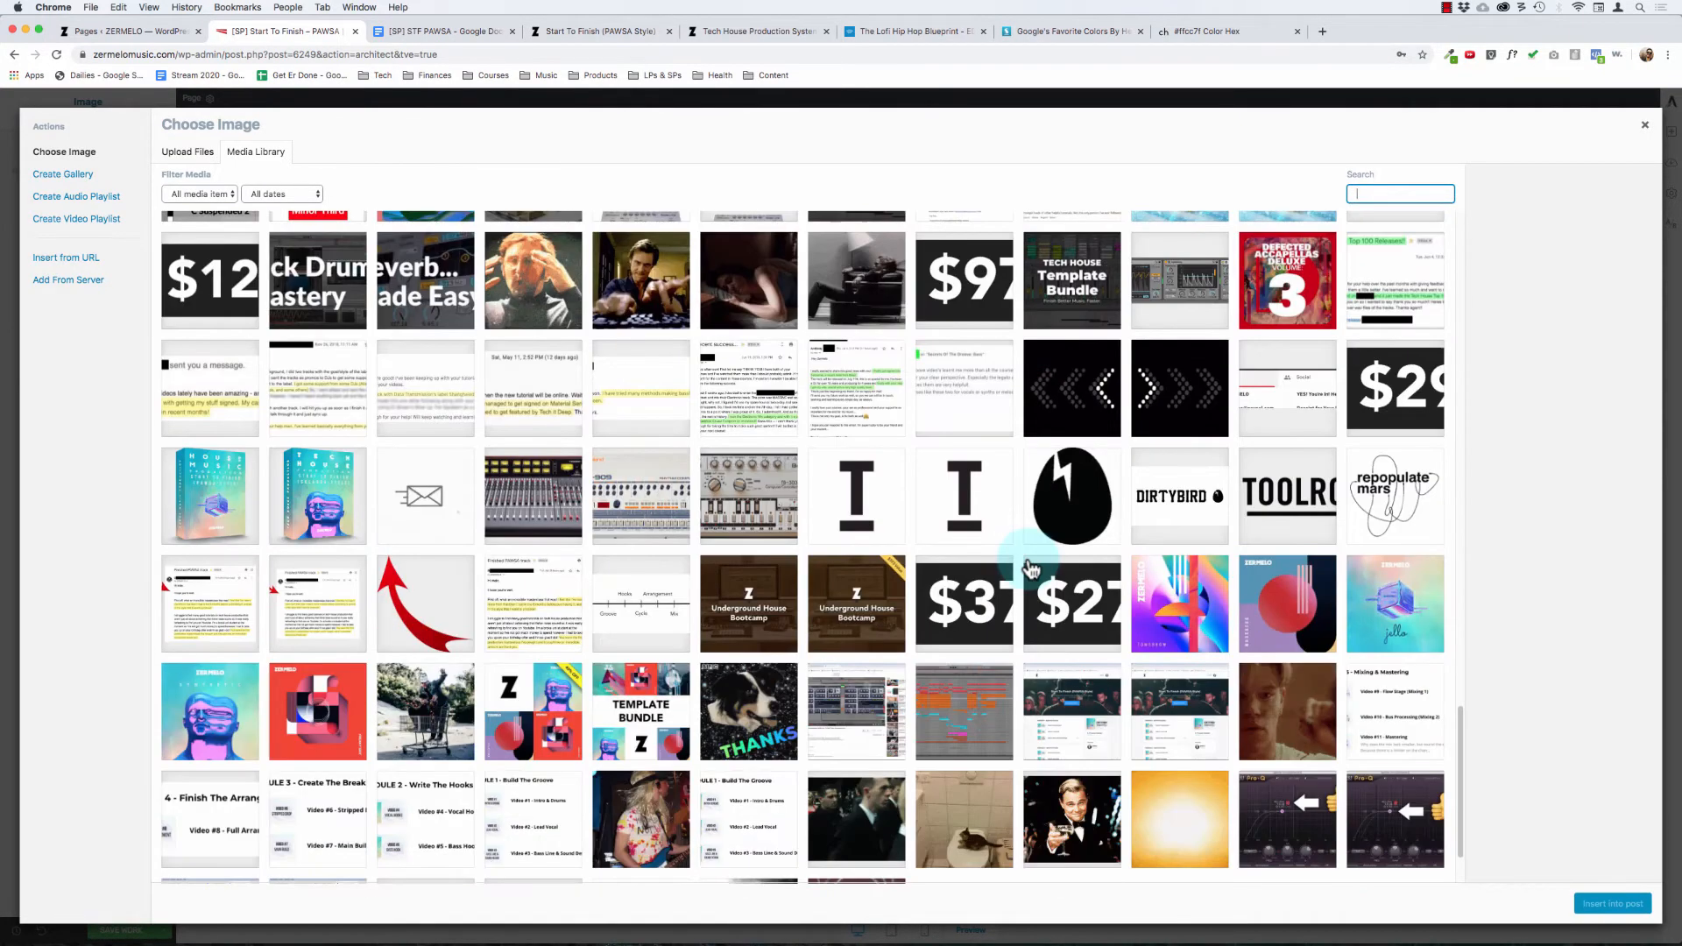
pyautogui.scroll(-5, 1034, 569)
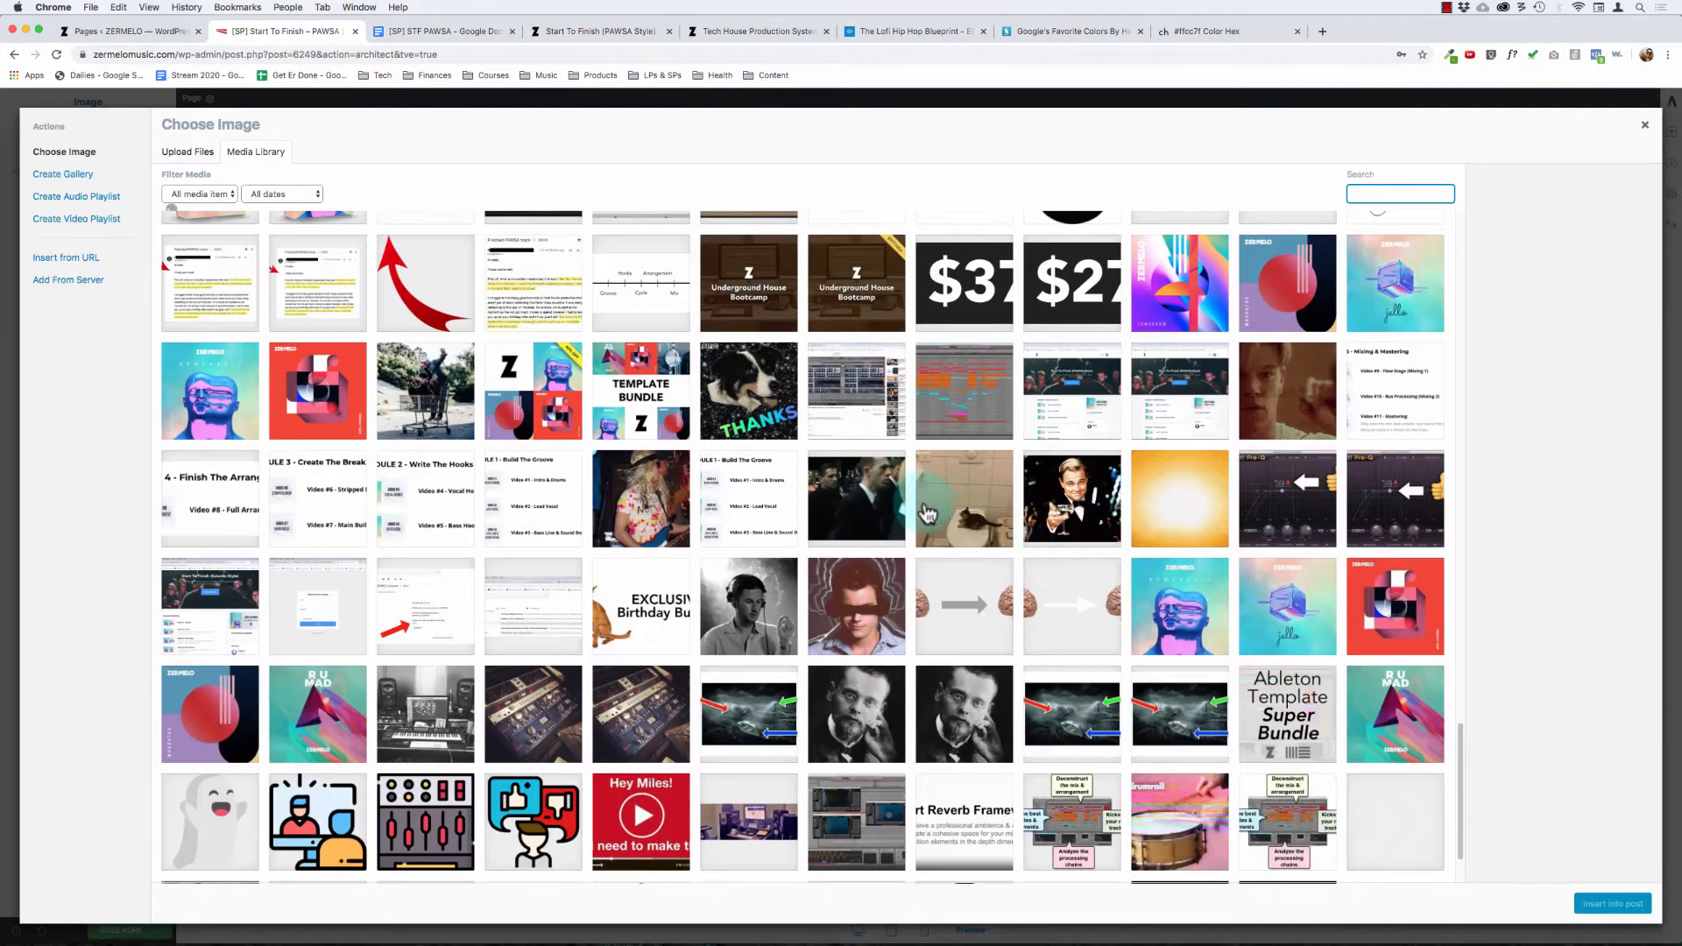
pyautogui.scroll(-11, 976, 646)
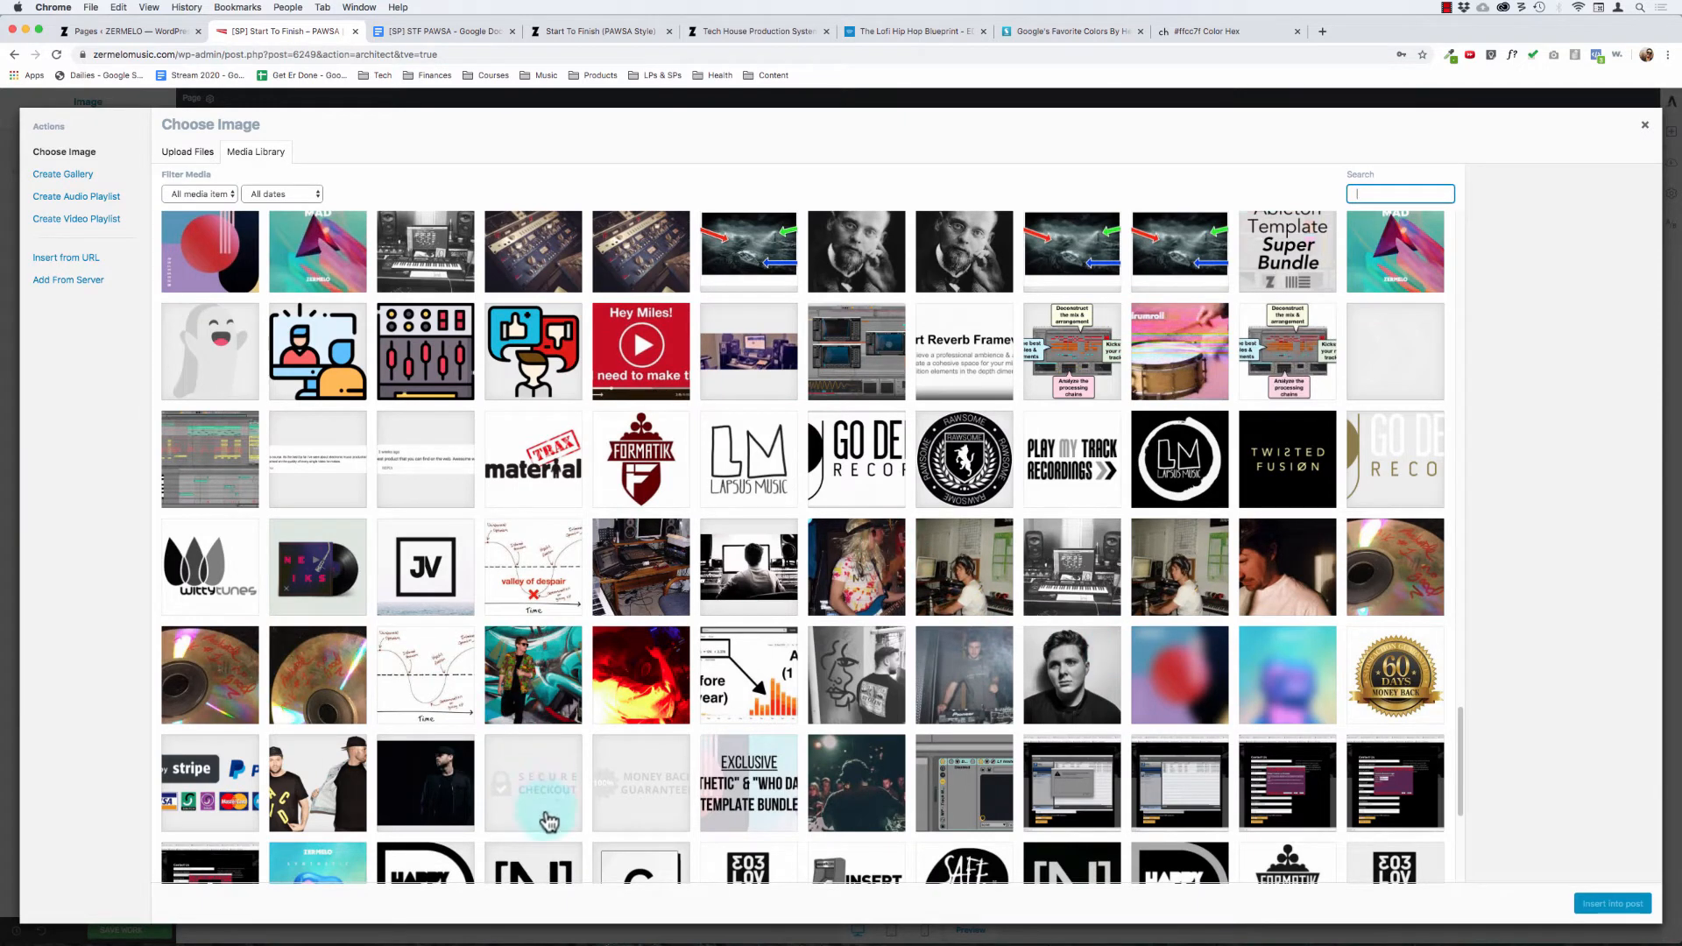
pyautogui.click(545, 679)
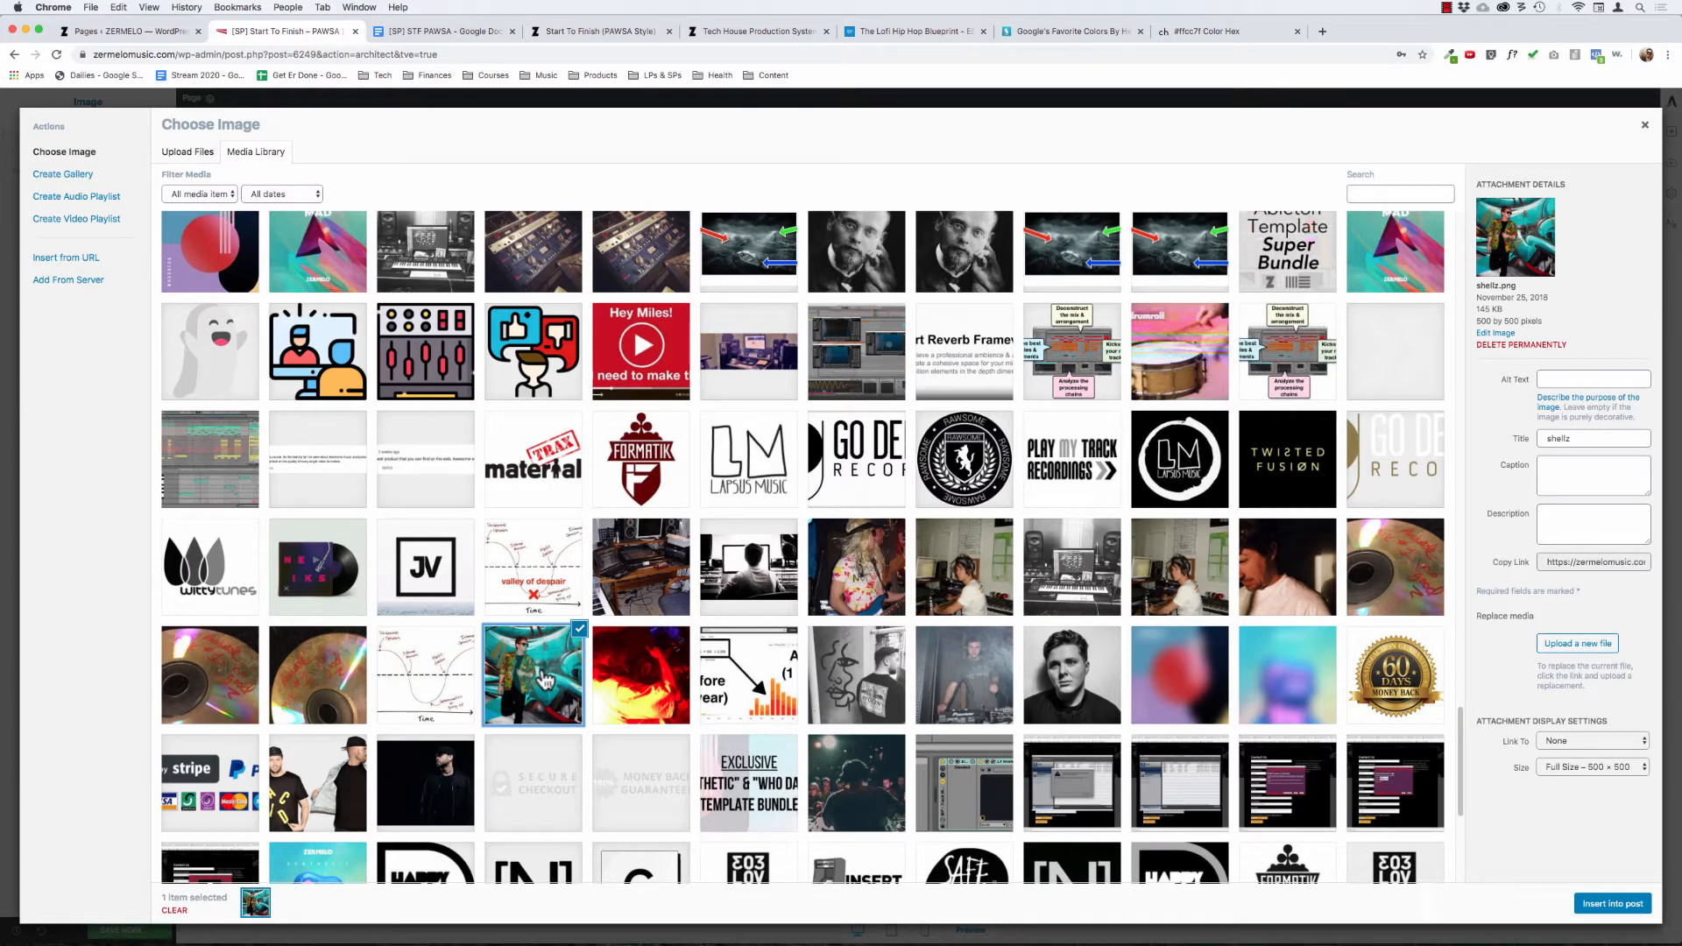
pyautogui.click(1606, 907)
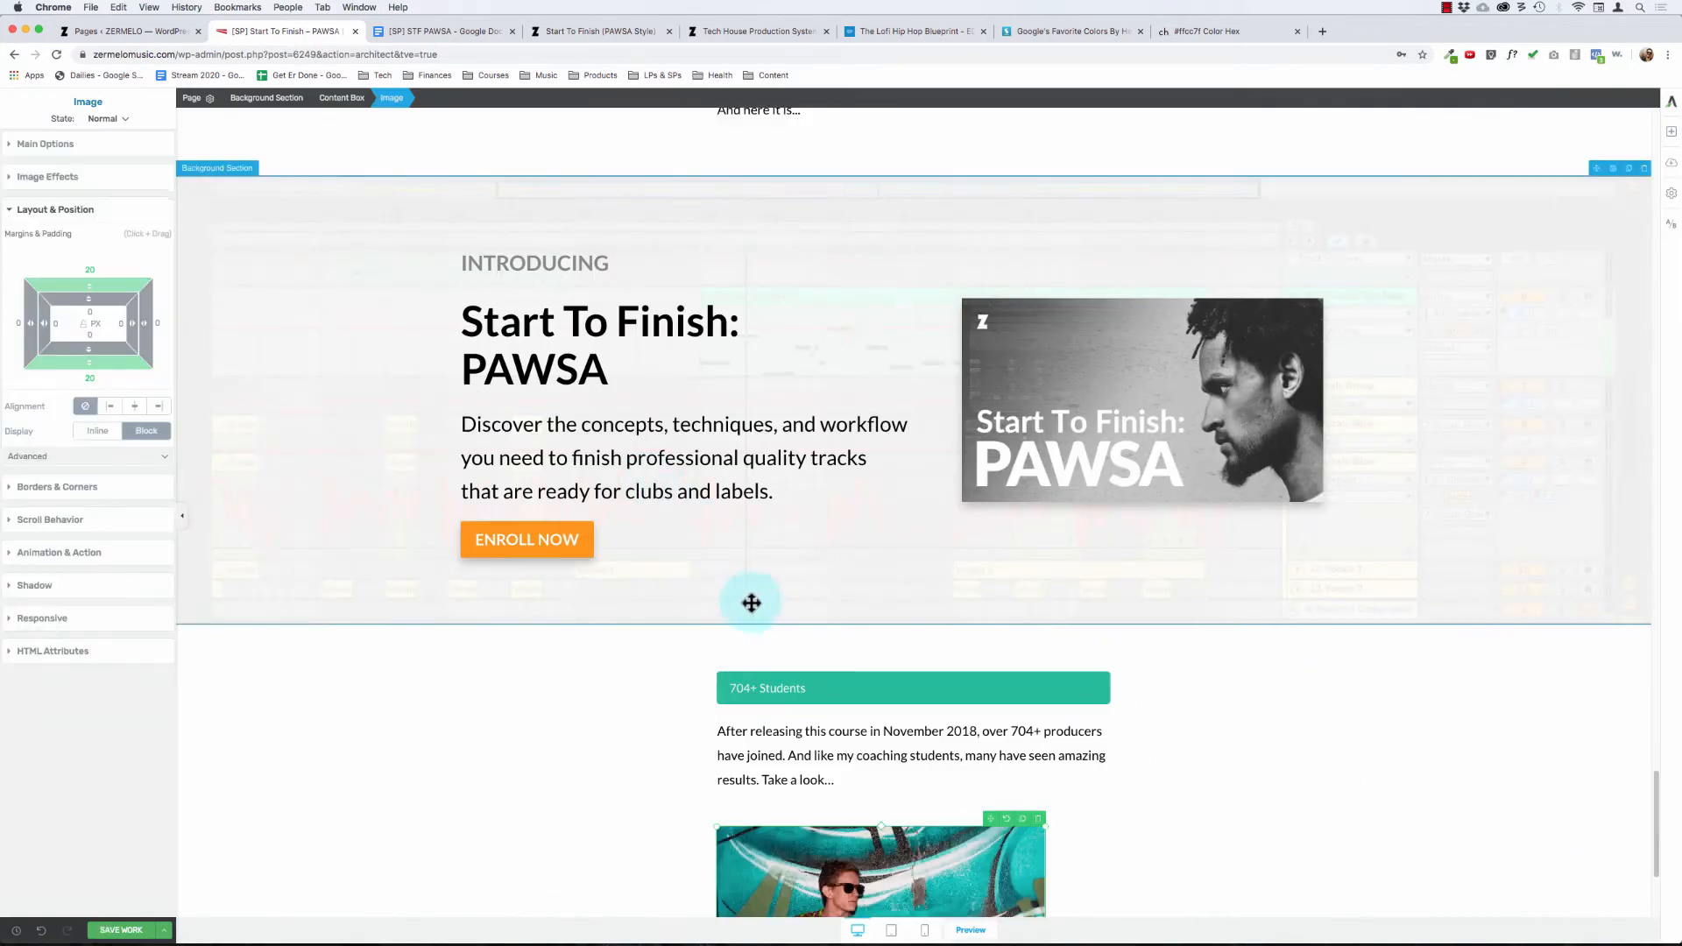
# Step: Reduce the student photo's size to 112 px and save the page
pyautogui.scroll(-4, 788, 631)
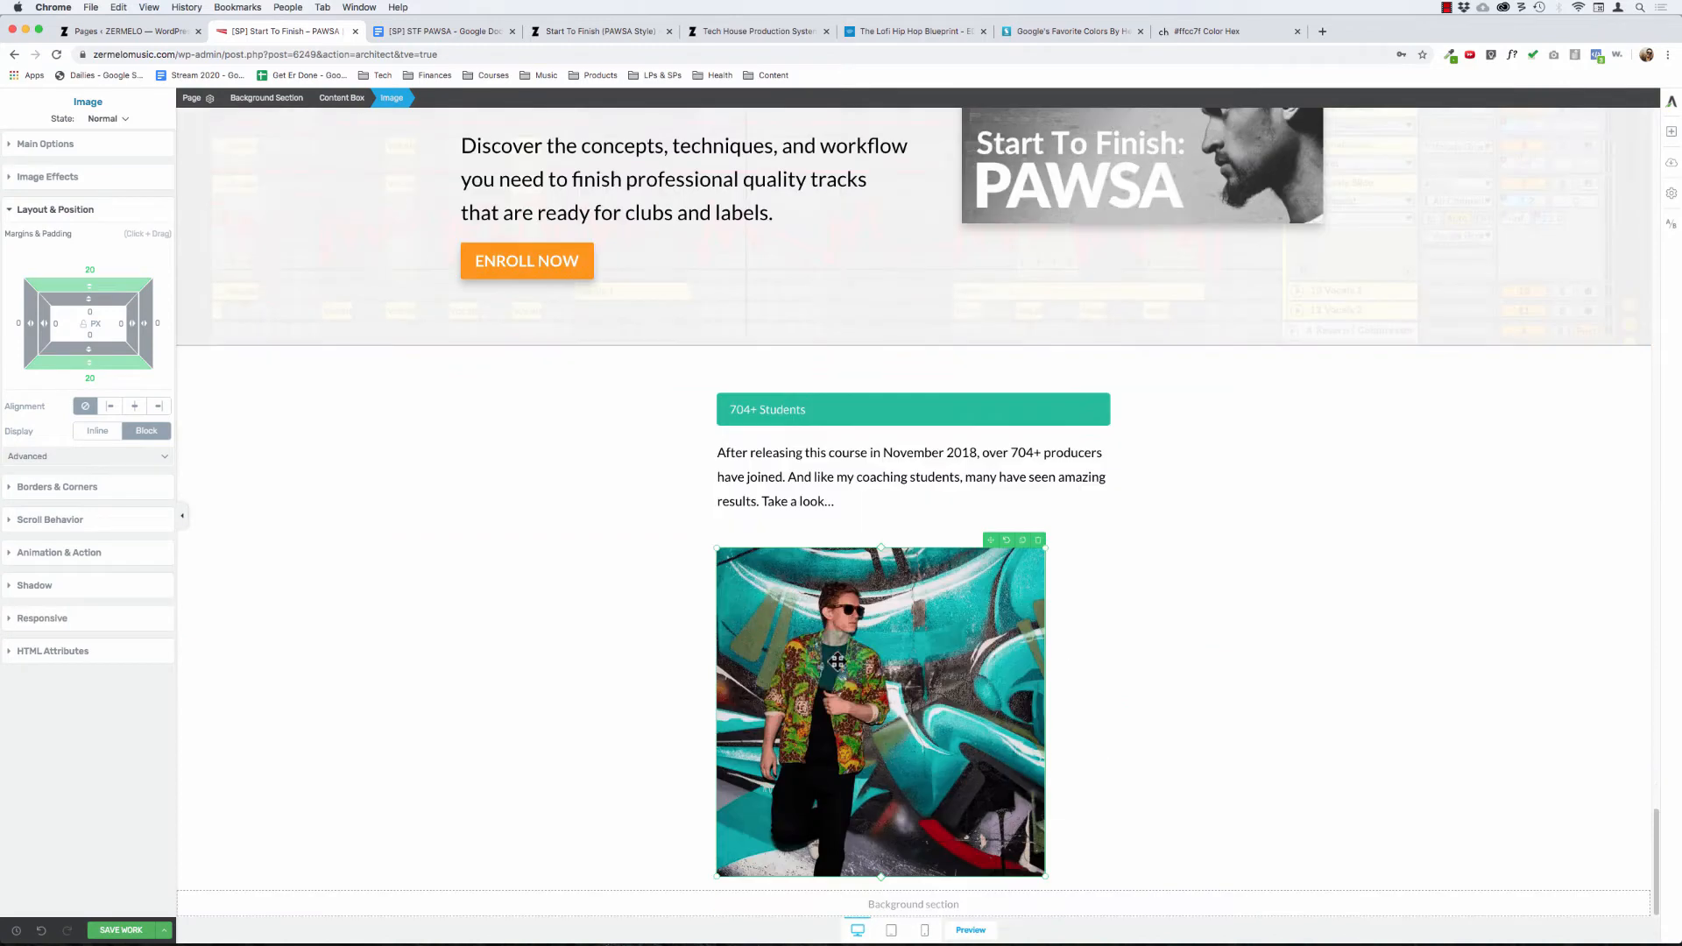
pyautogui.click(45, 145)
pyautogui.moveTo(55, 281); pyautogui.dragTo(20, 299)
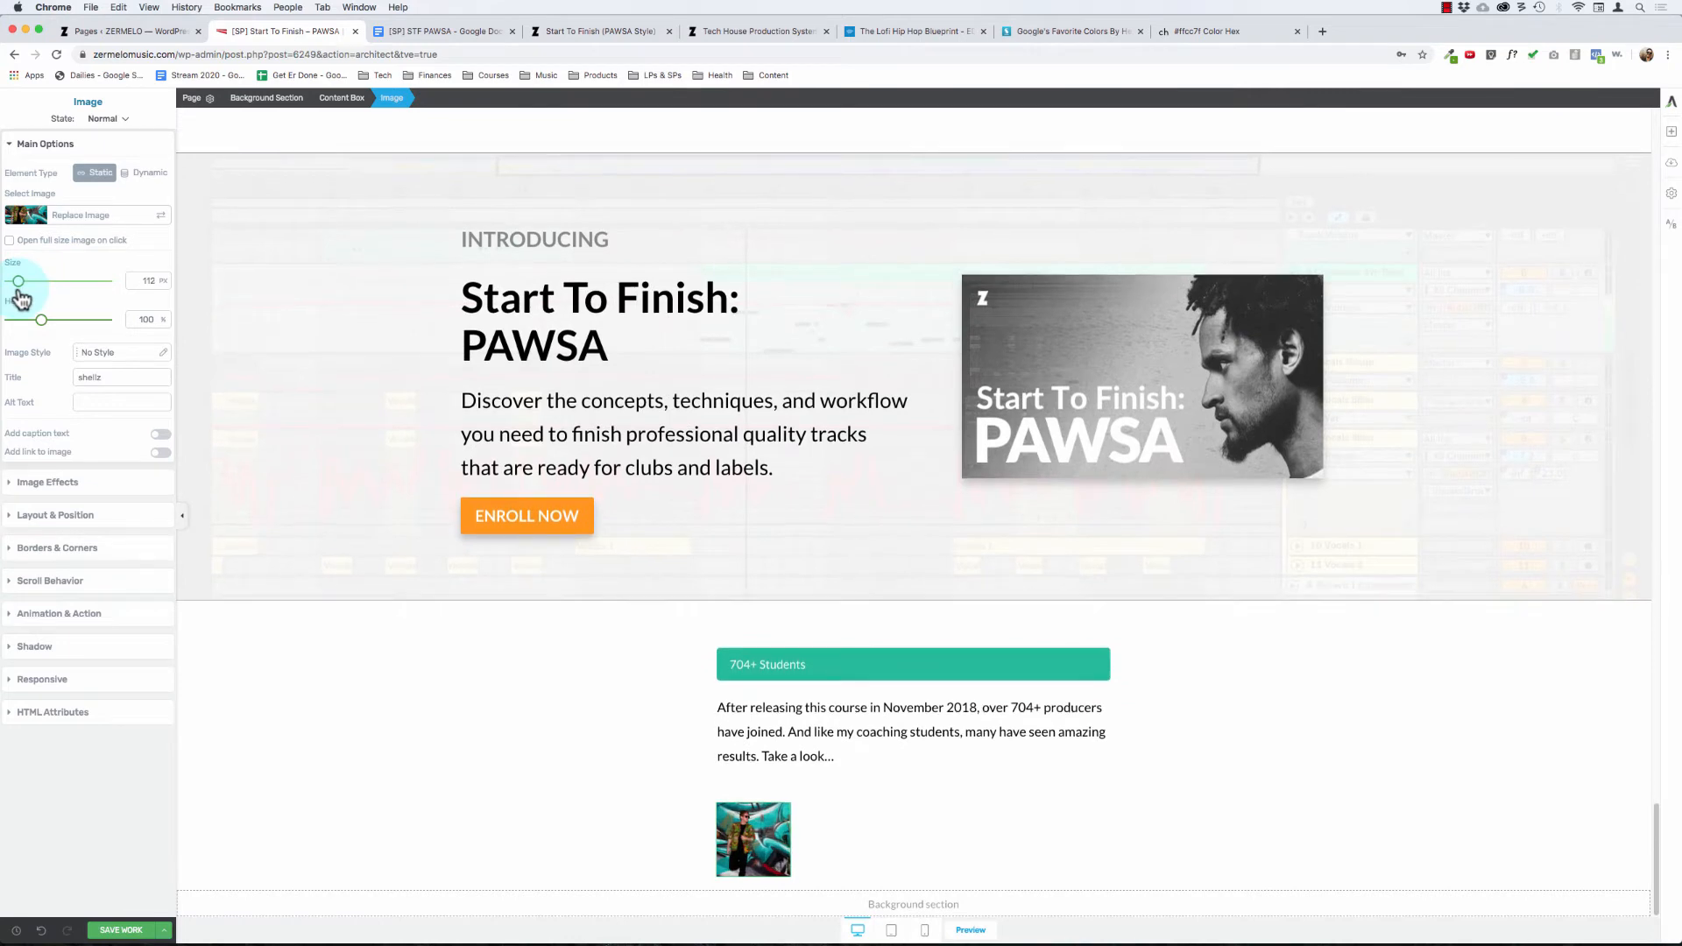
pyautogui.click(357, 789)
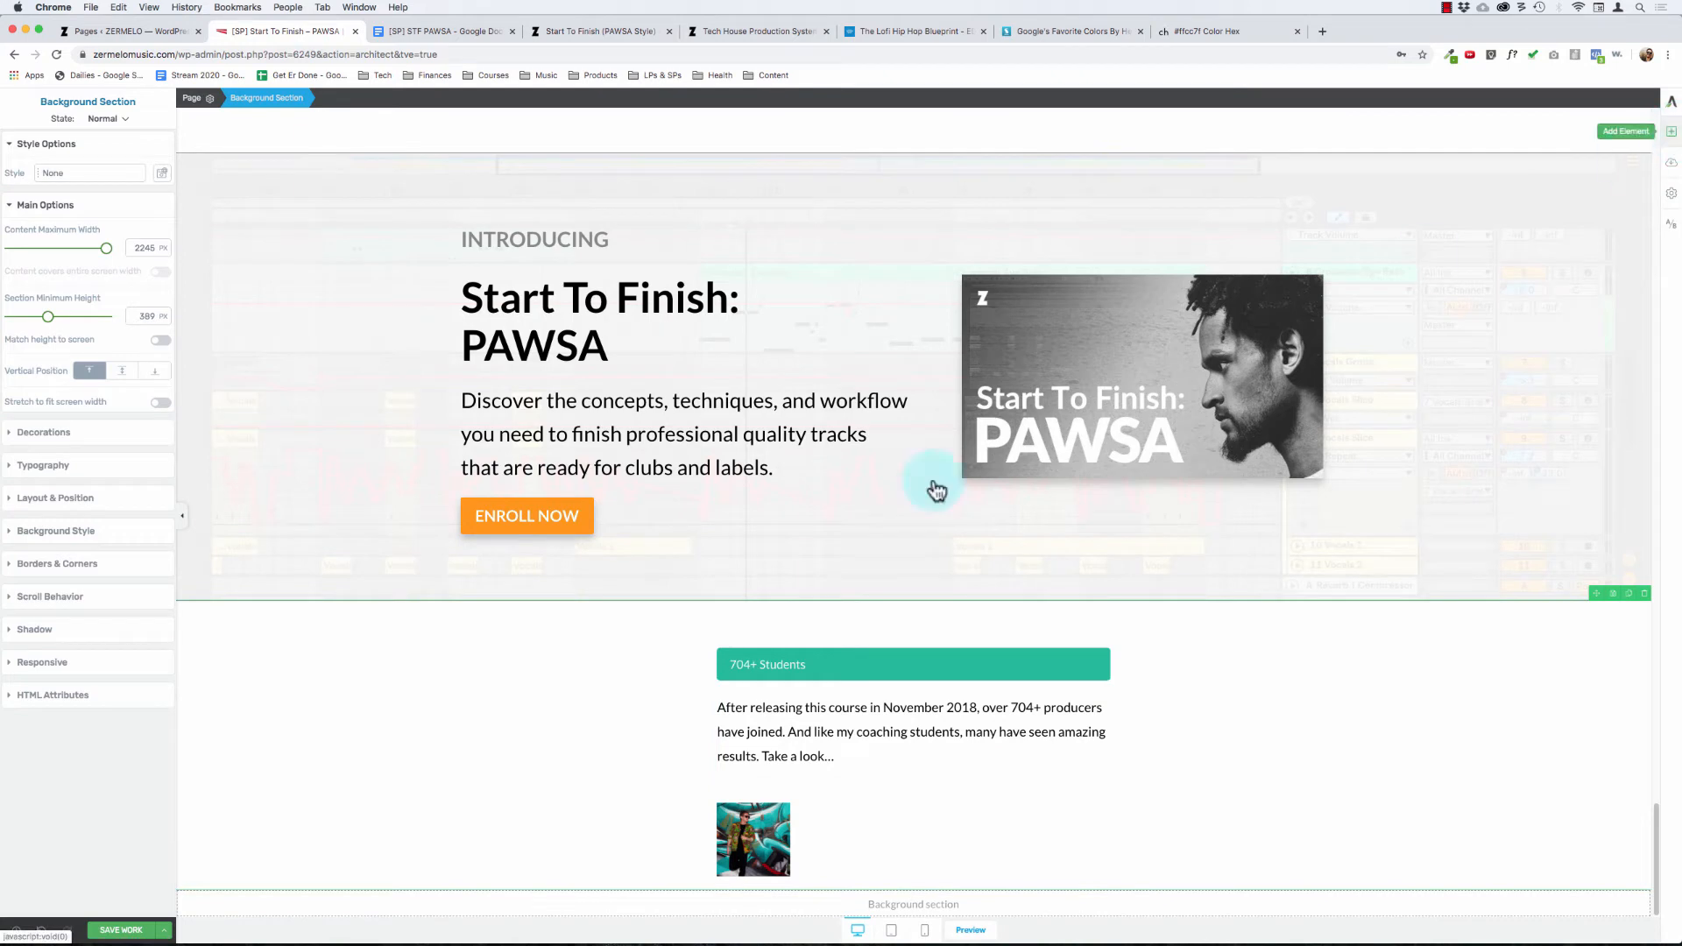
pyautogui.click(123, 929)
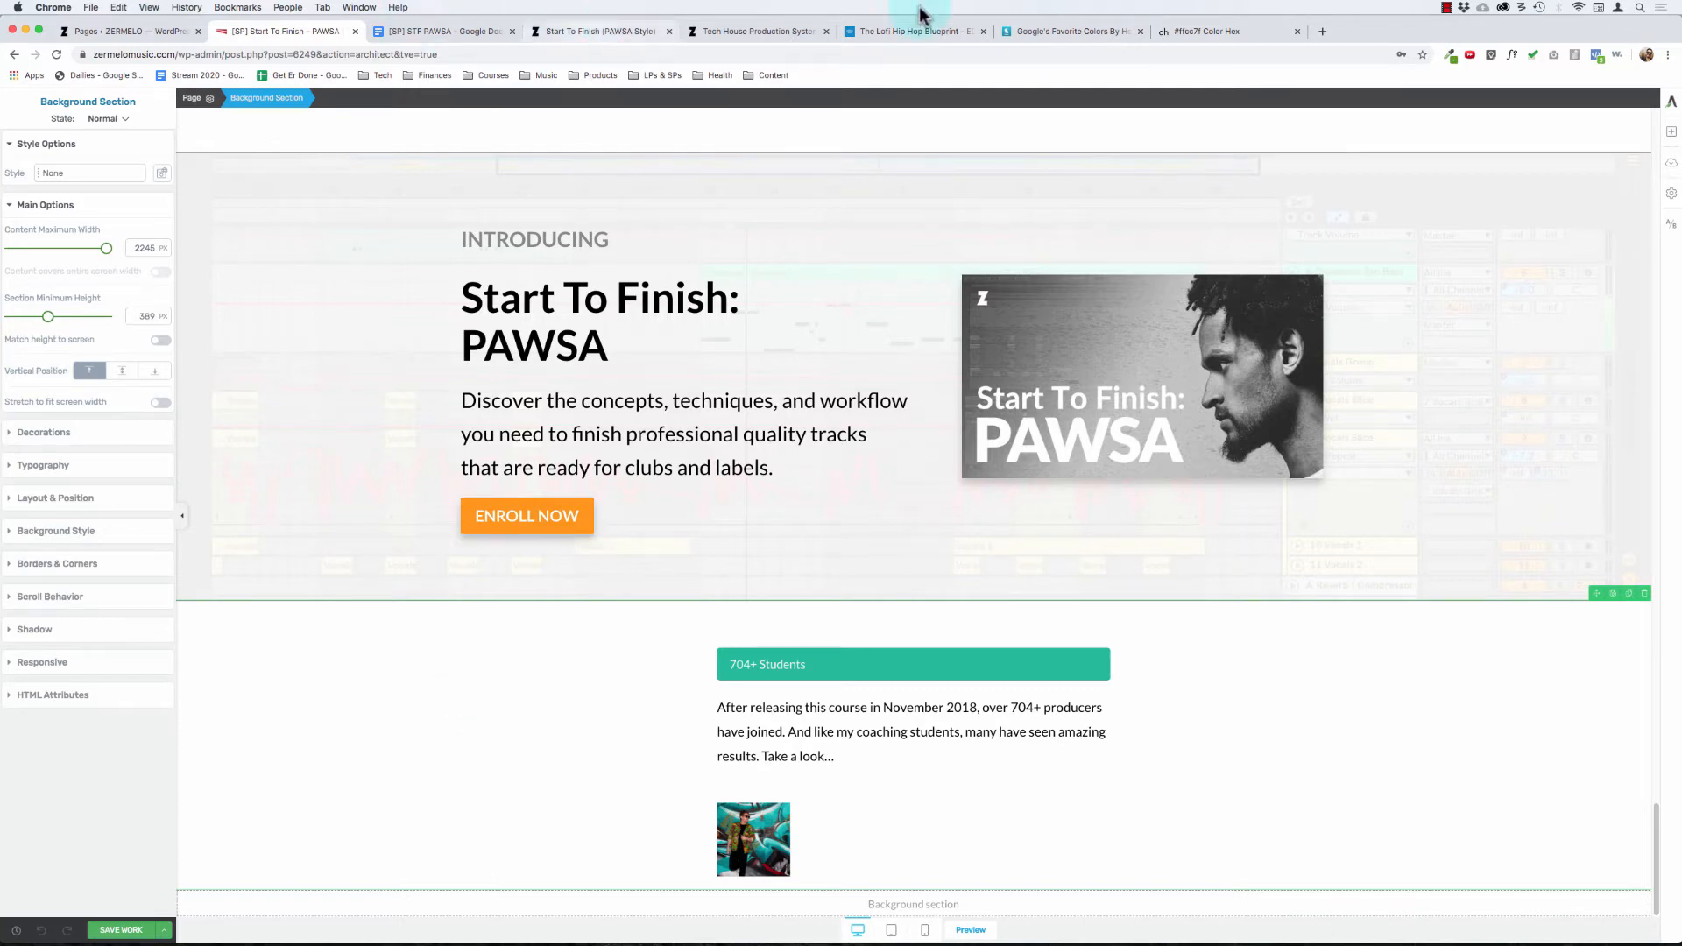
# Step: Examine how the student testimonials are laid out on the Tech House Production System page
pyautogui.click(768, 33)
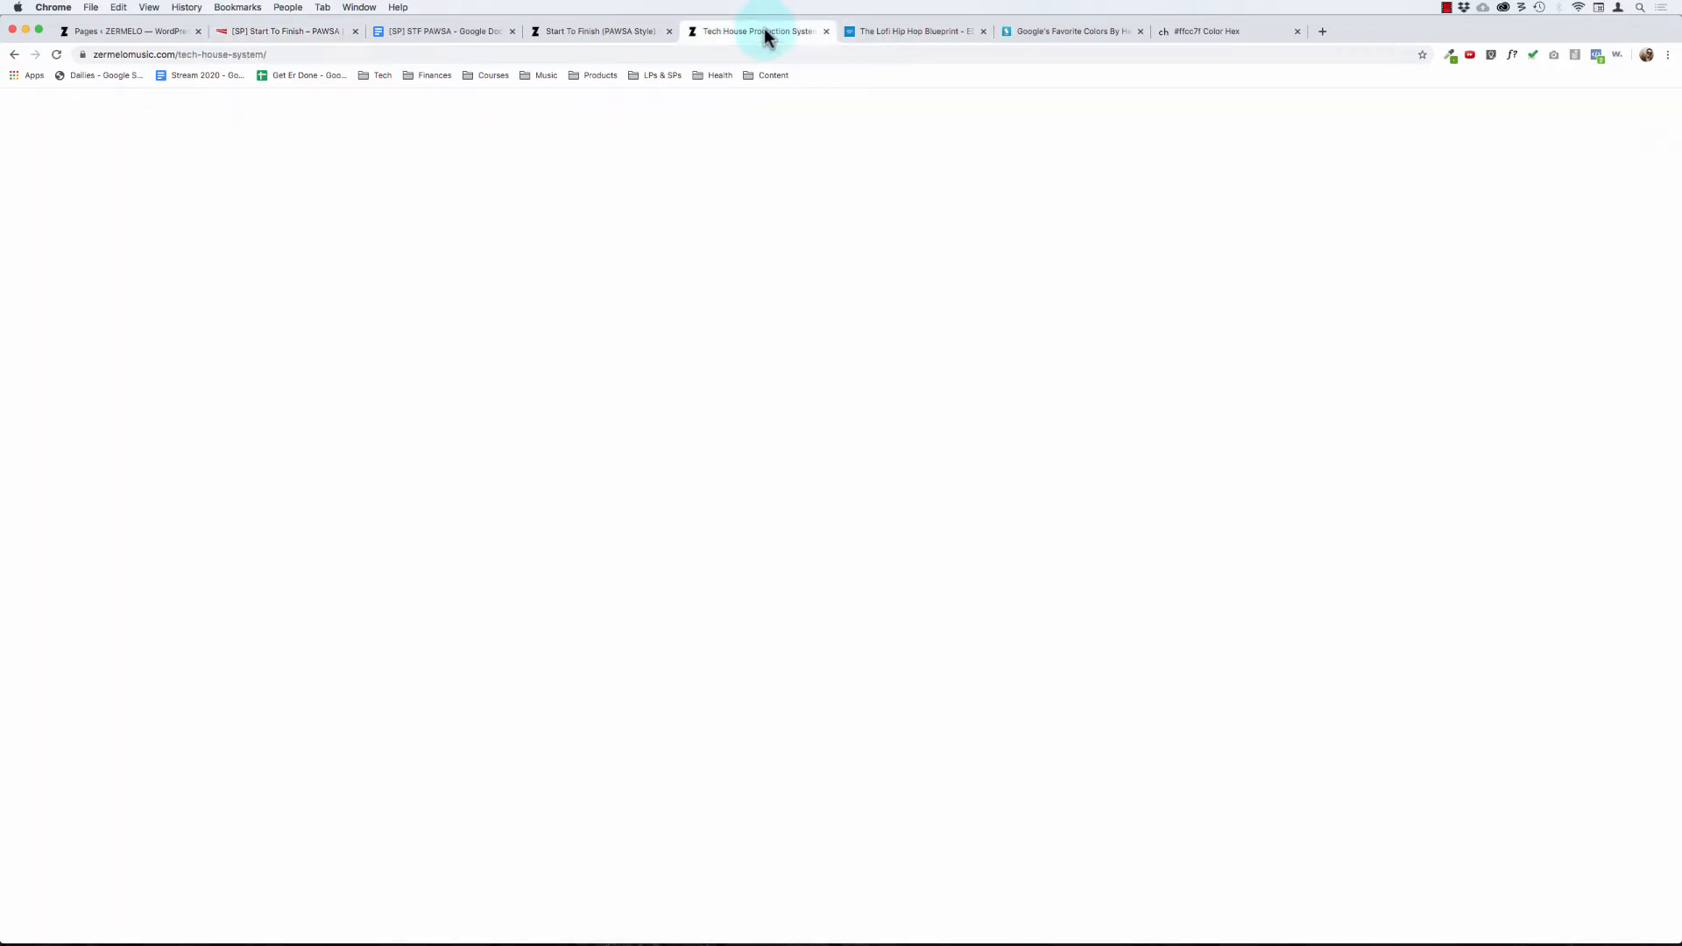
pyautogui.scroll(-15, 627, 294)
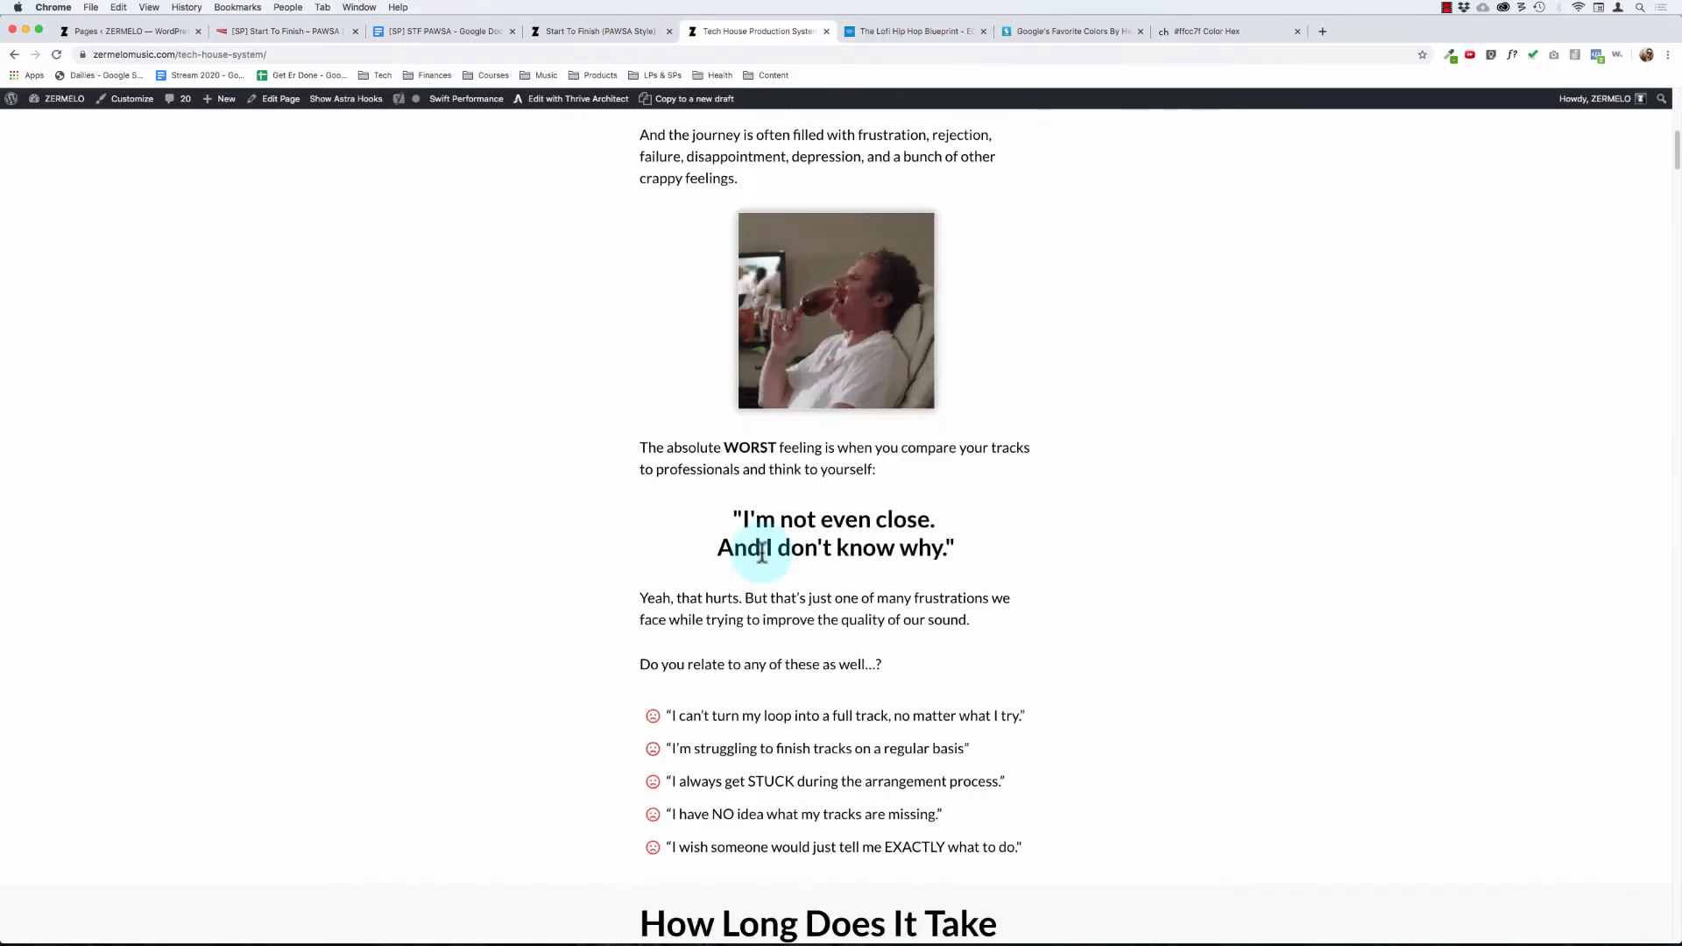
pyautogui.scroll(-20, 744, 519)
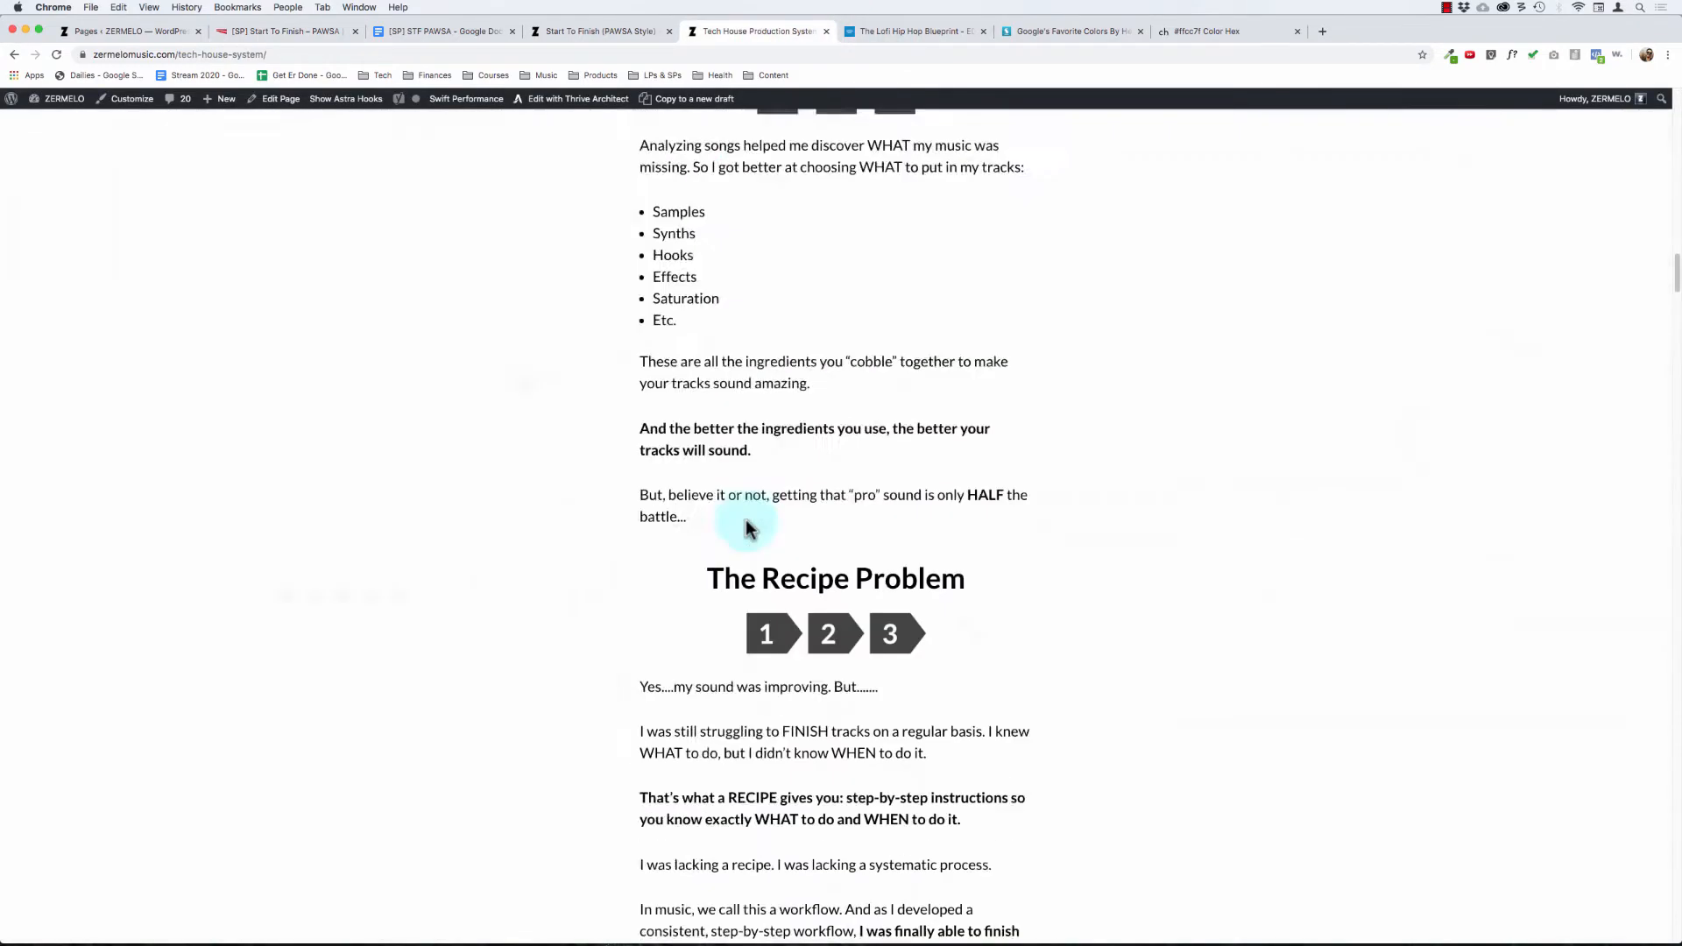
pyautogui.scroll(-1, 747, 521)
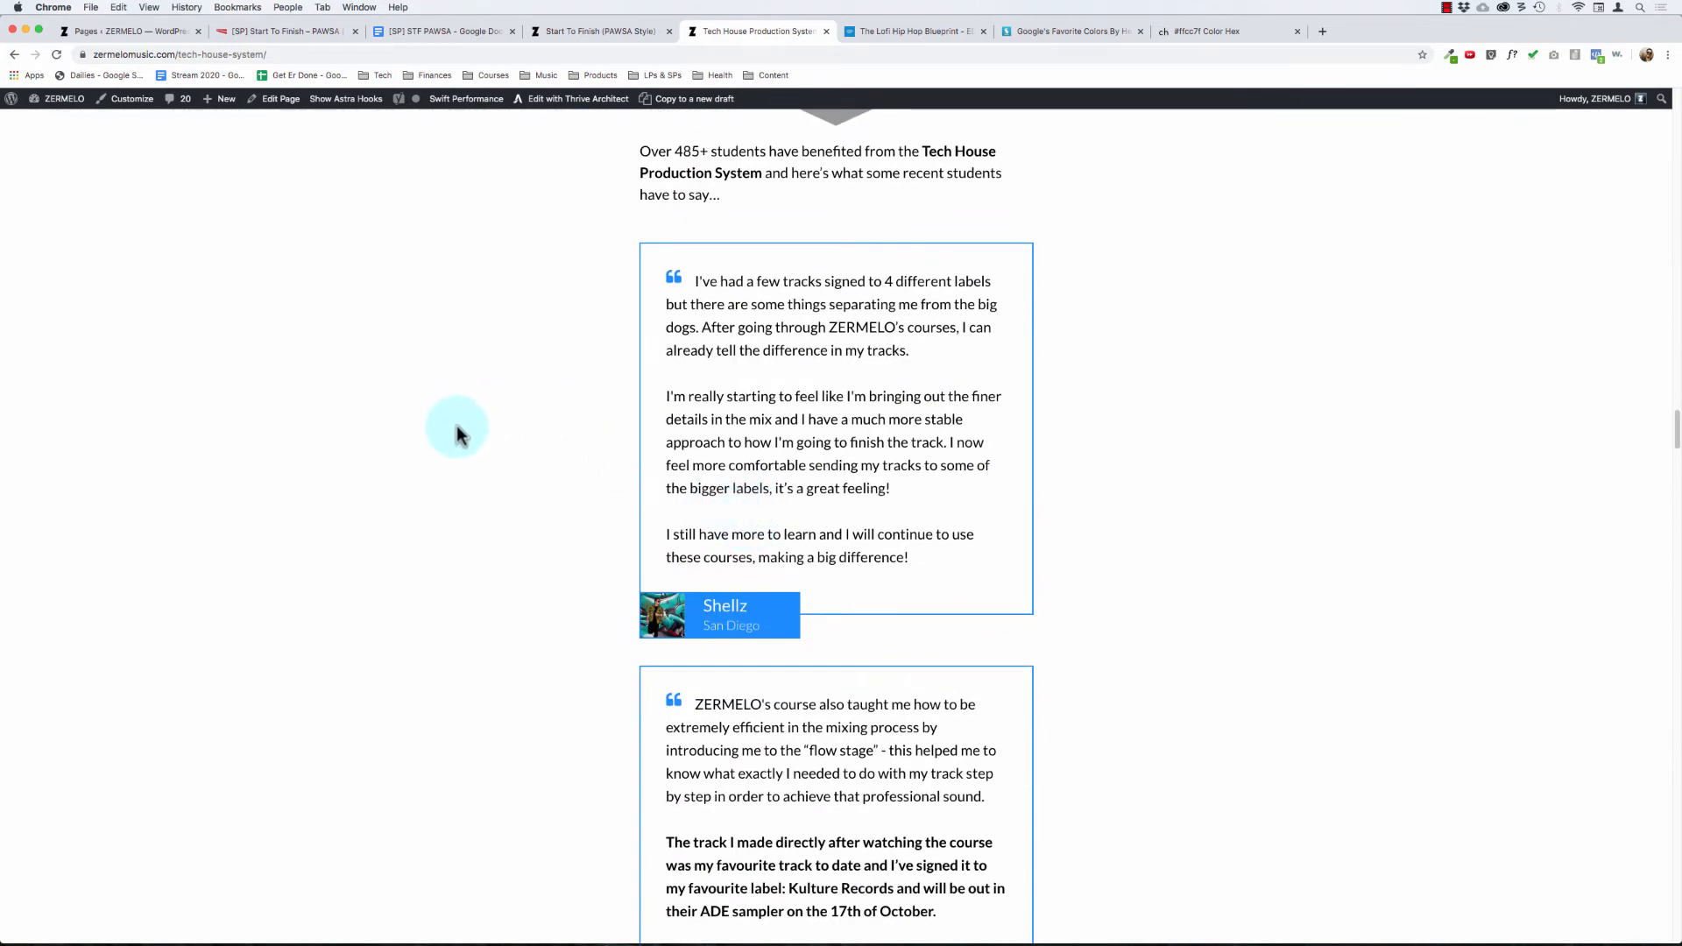
# Step: Examine the testimonials, student results screenshots and course contents sections on the Tech House Production System page
pyautogui.scroll(-10, 456, 433)
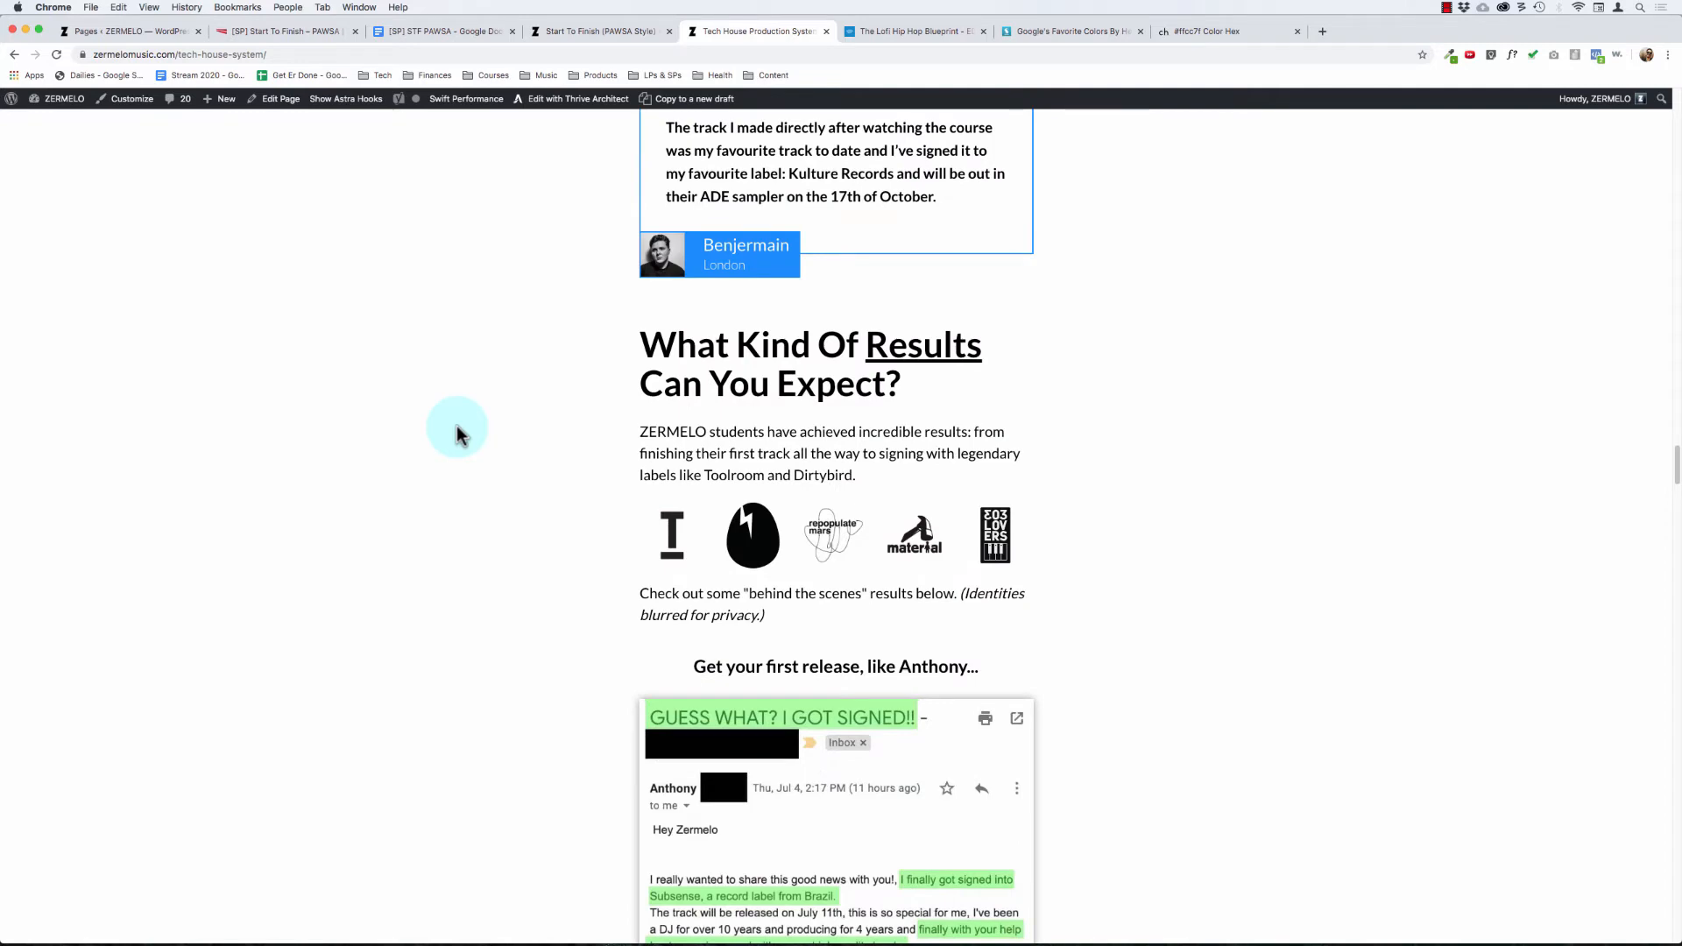
pyautogui.scroll(9, 456, 432)
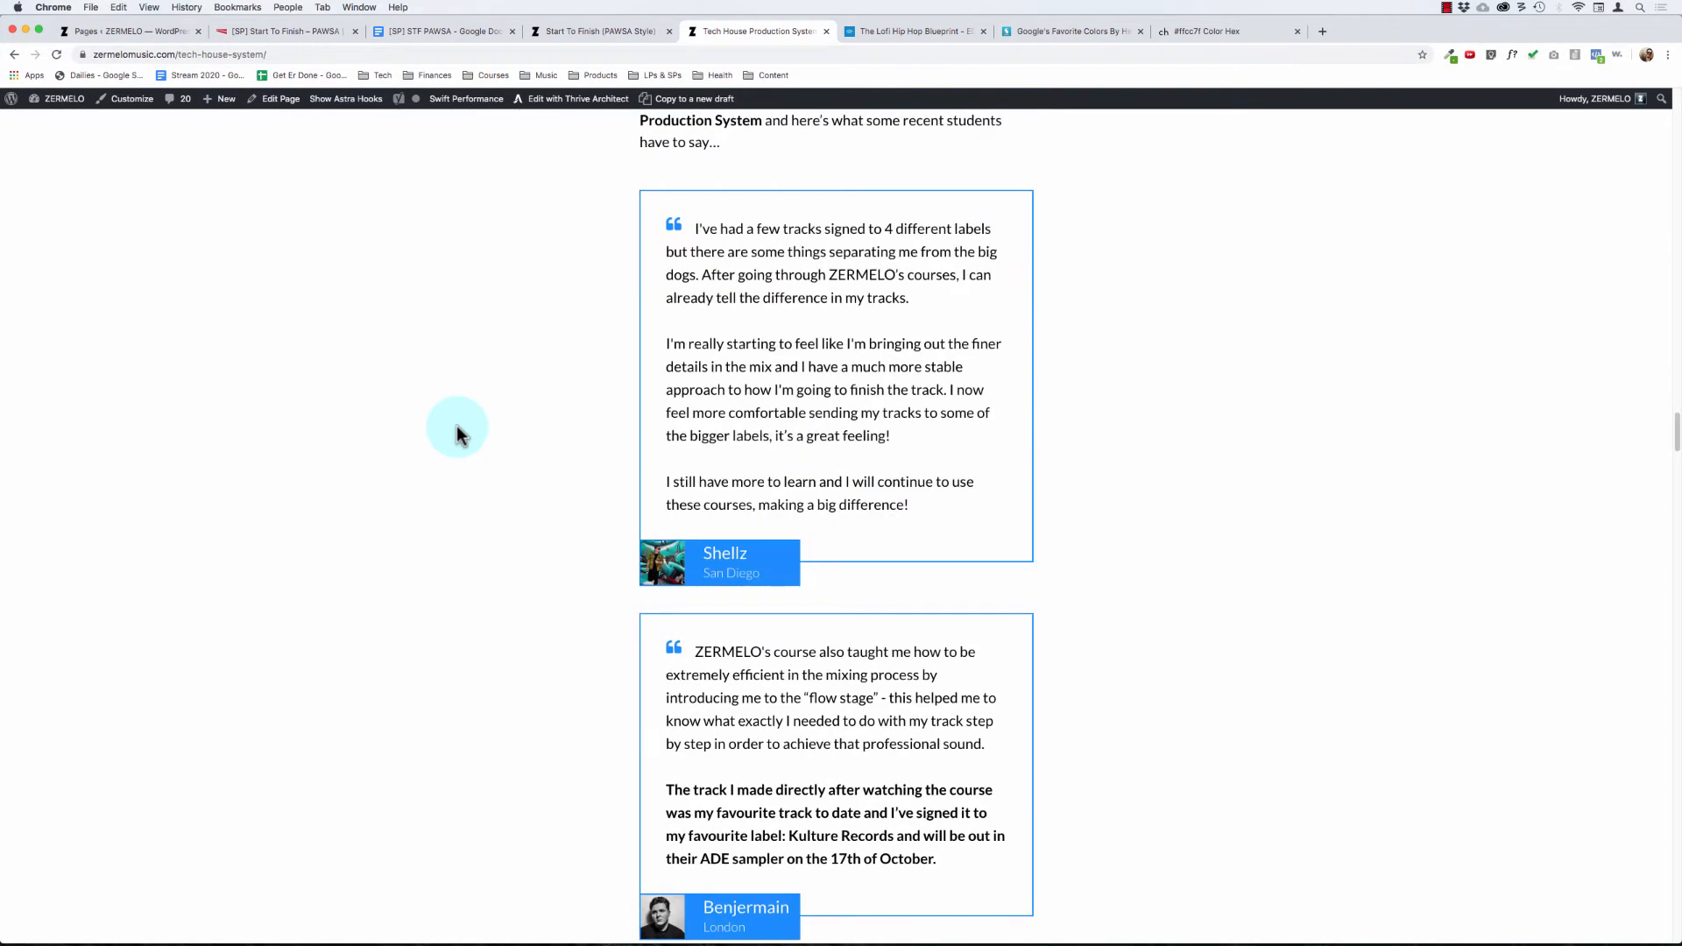
pyautogui.scroll(-20, 505, 404)
pyautogui.scroll(13, 506, 405)
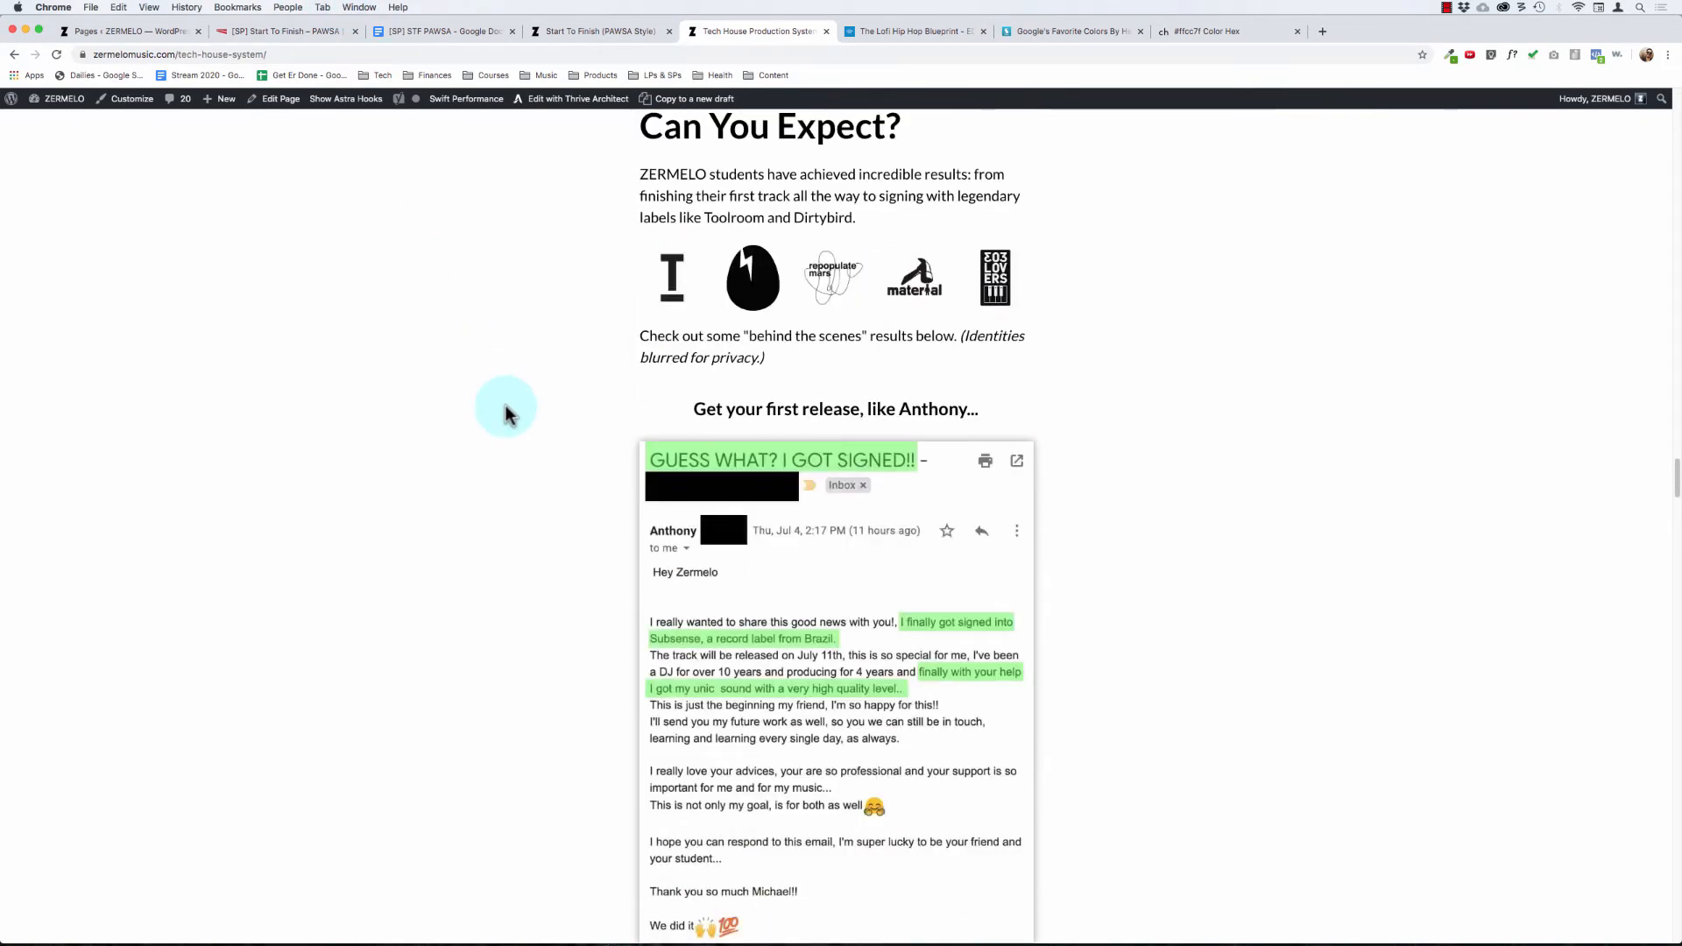
pyautogui.scroll(1, 506, 410)
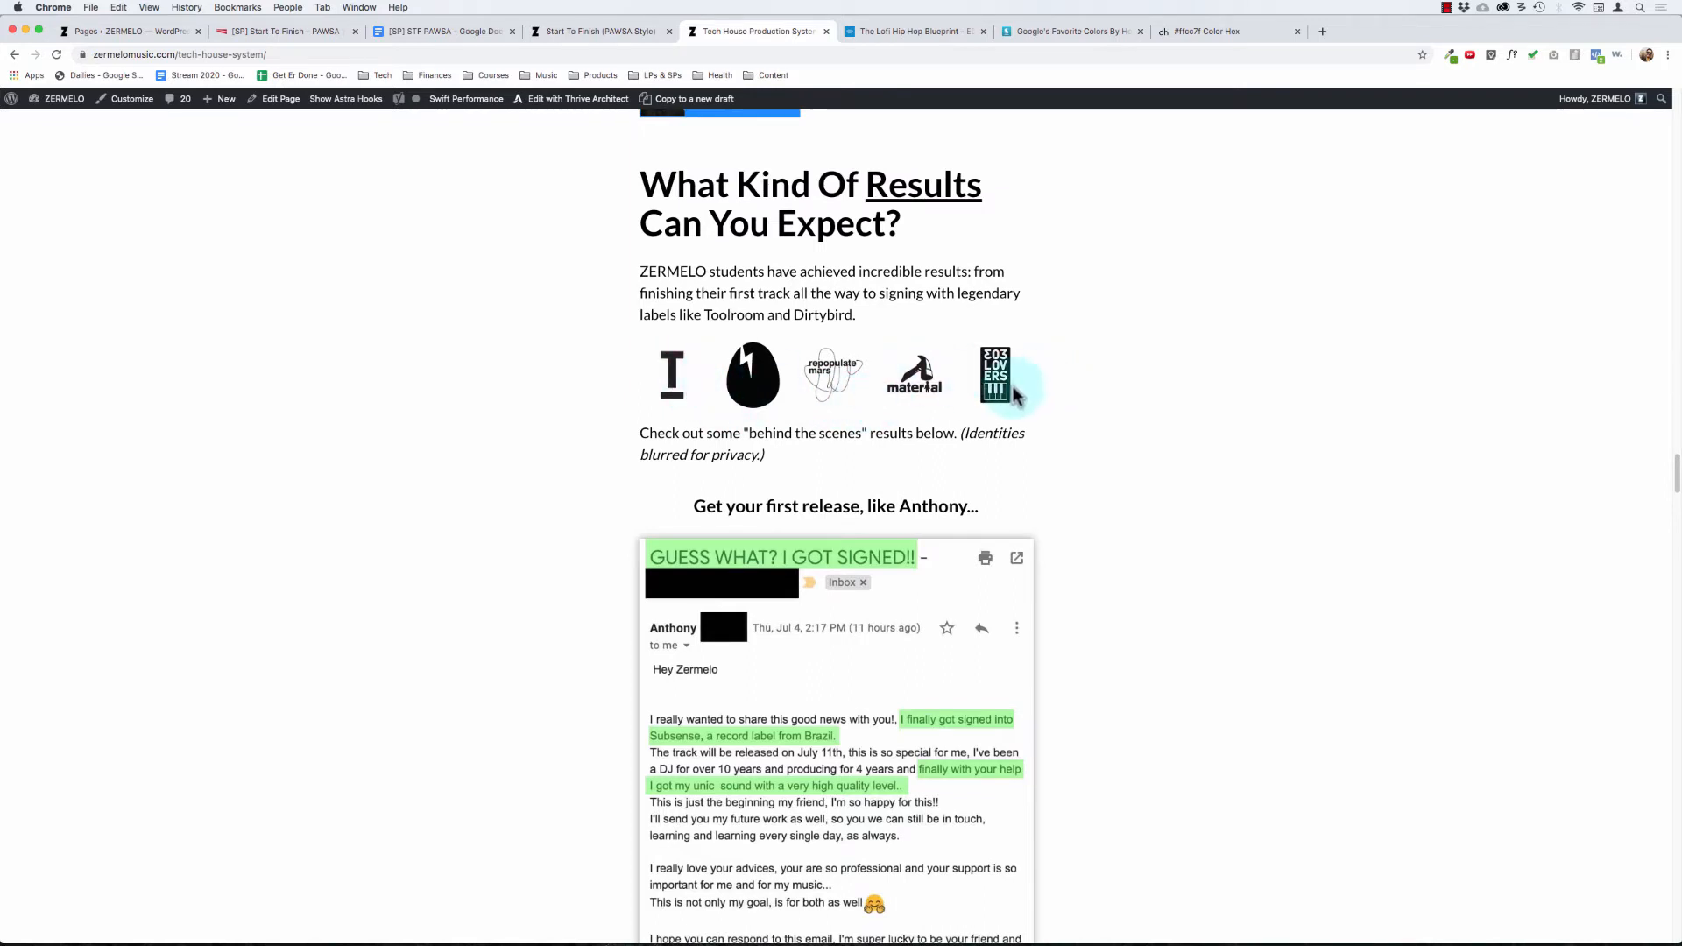
pyautogui.scroll(1, 444, 427)
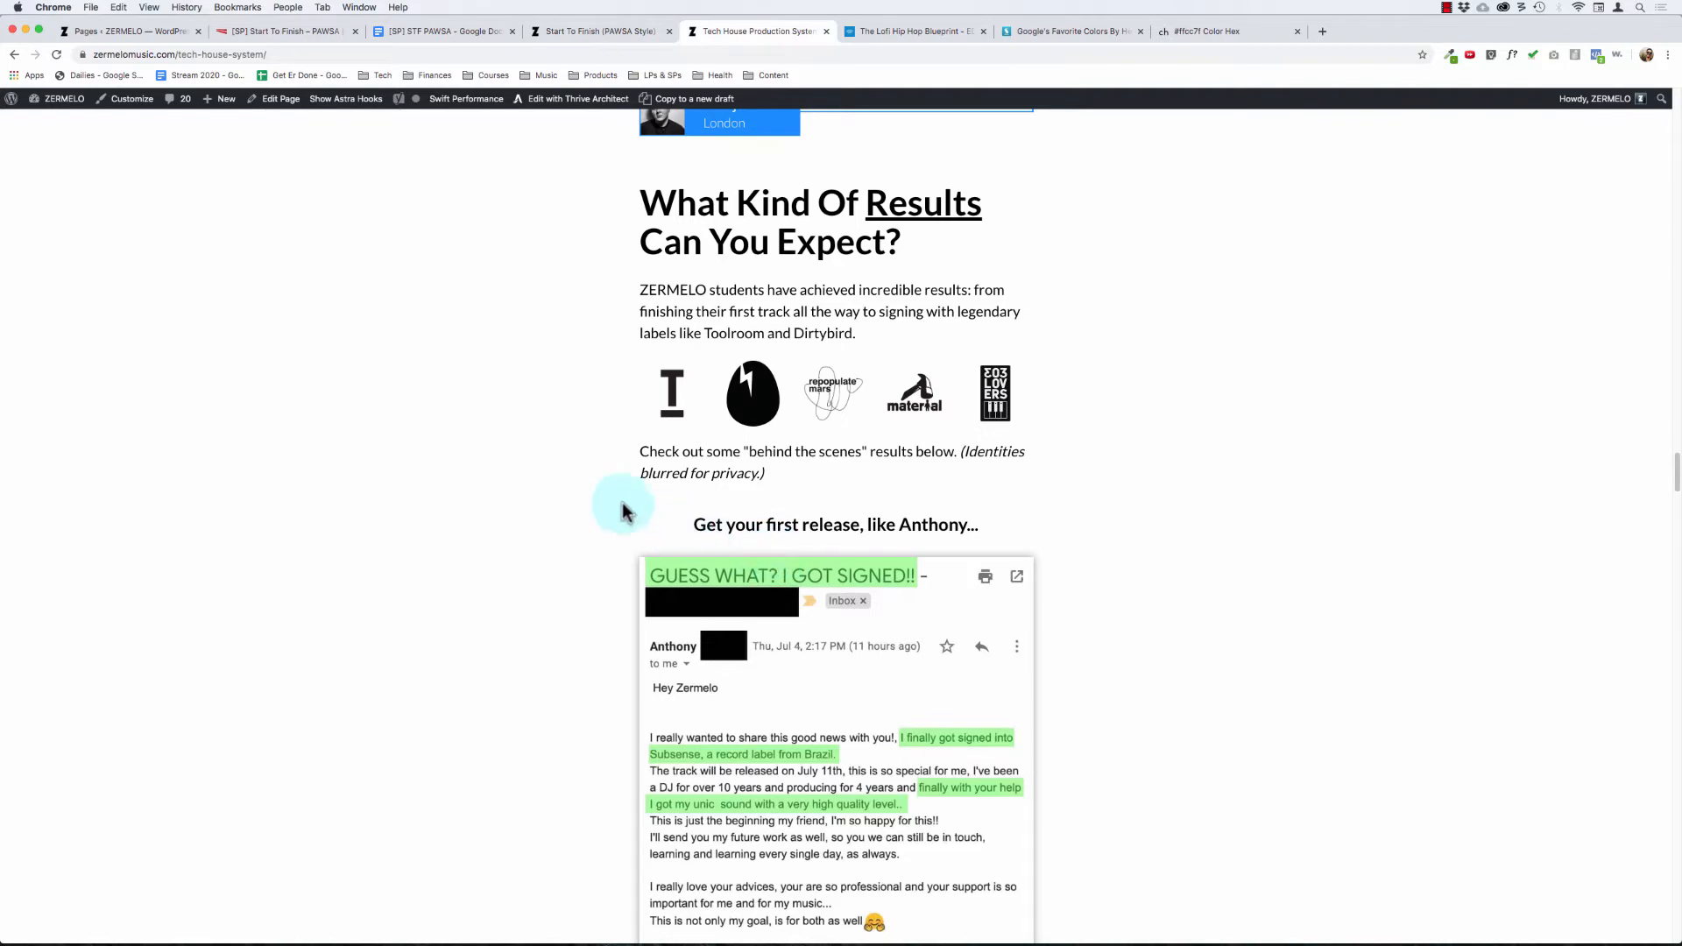
pyautogui.scroll(-6, 561, 491)
pyautogui.scroll(-6, 561, 496)
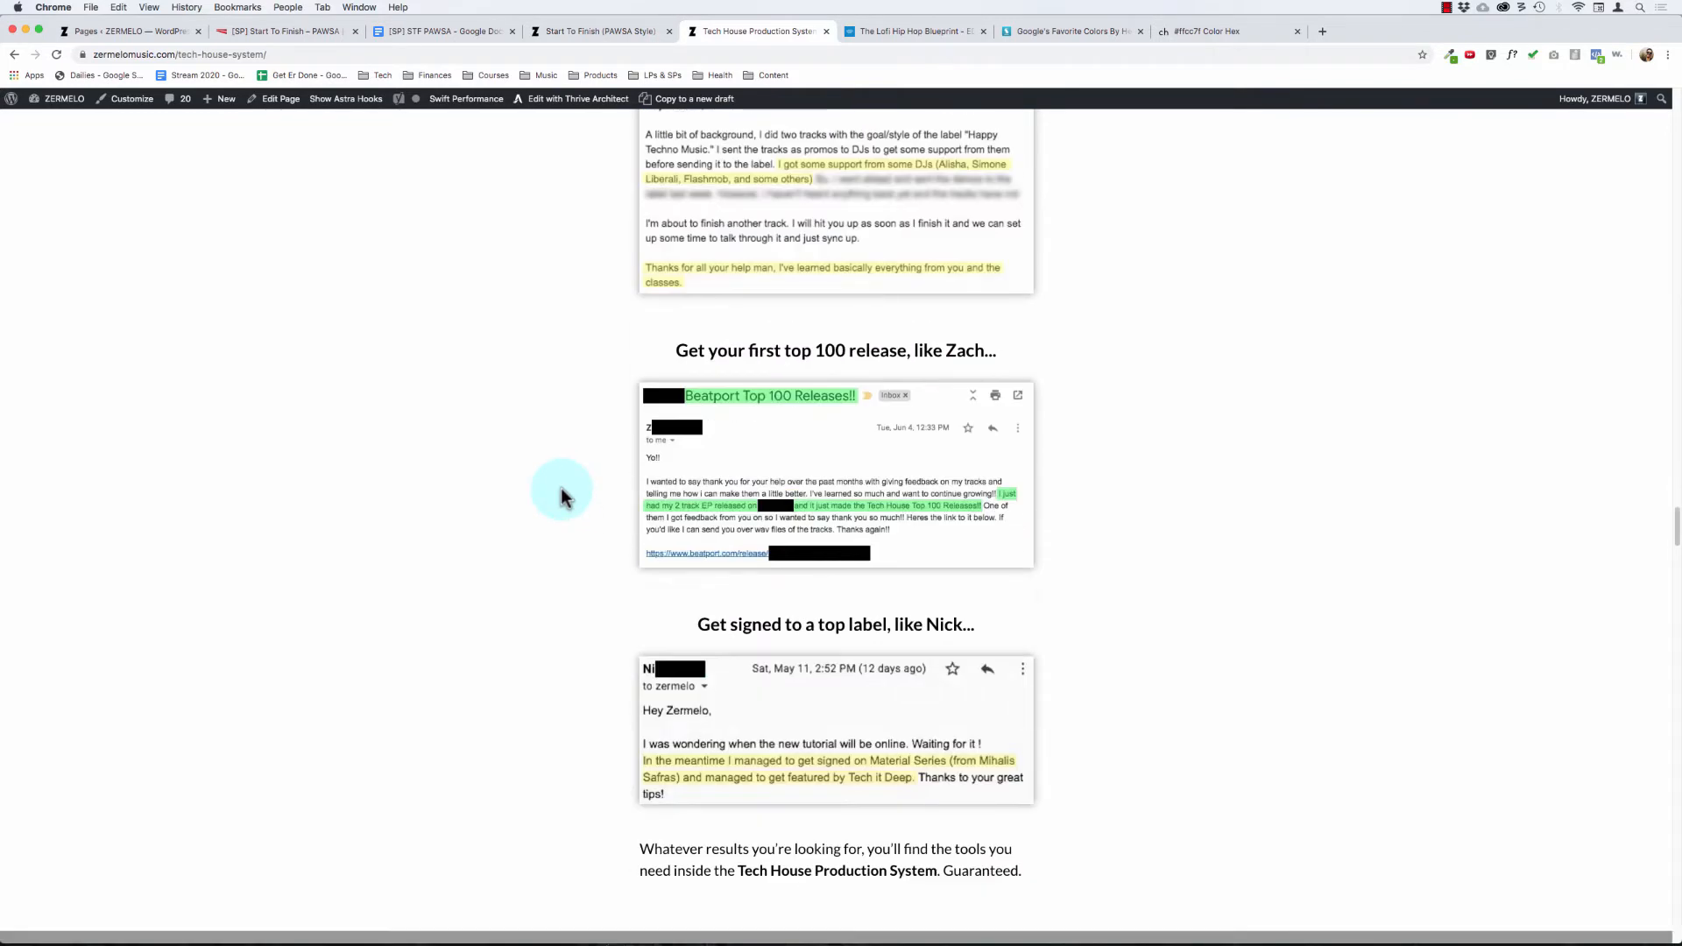
pyautogui.scroll(-6, 560, 496)
pyautogui.scroll(-1, 561, 496)
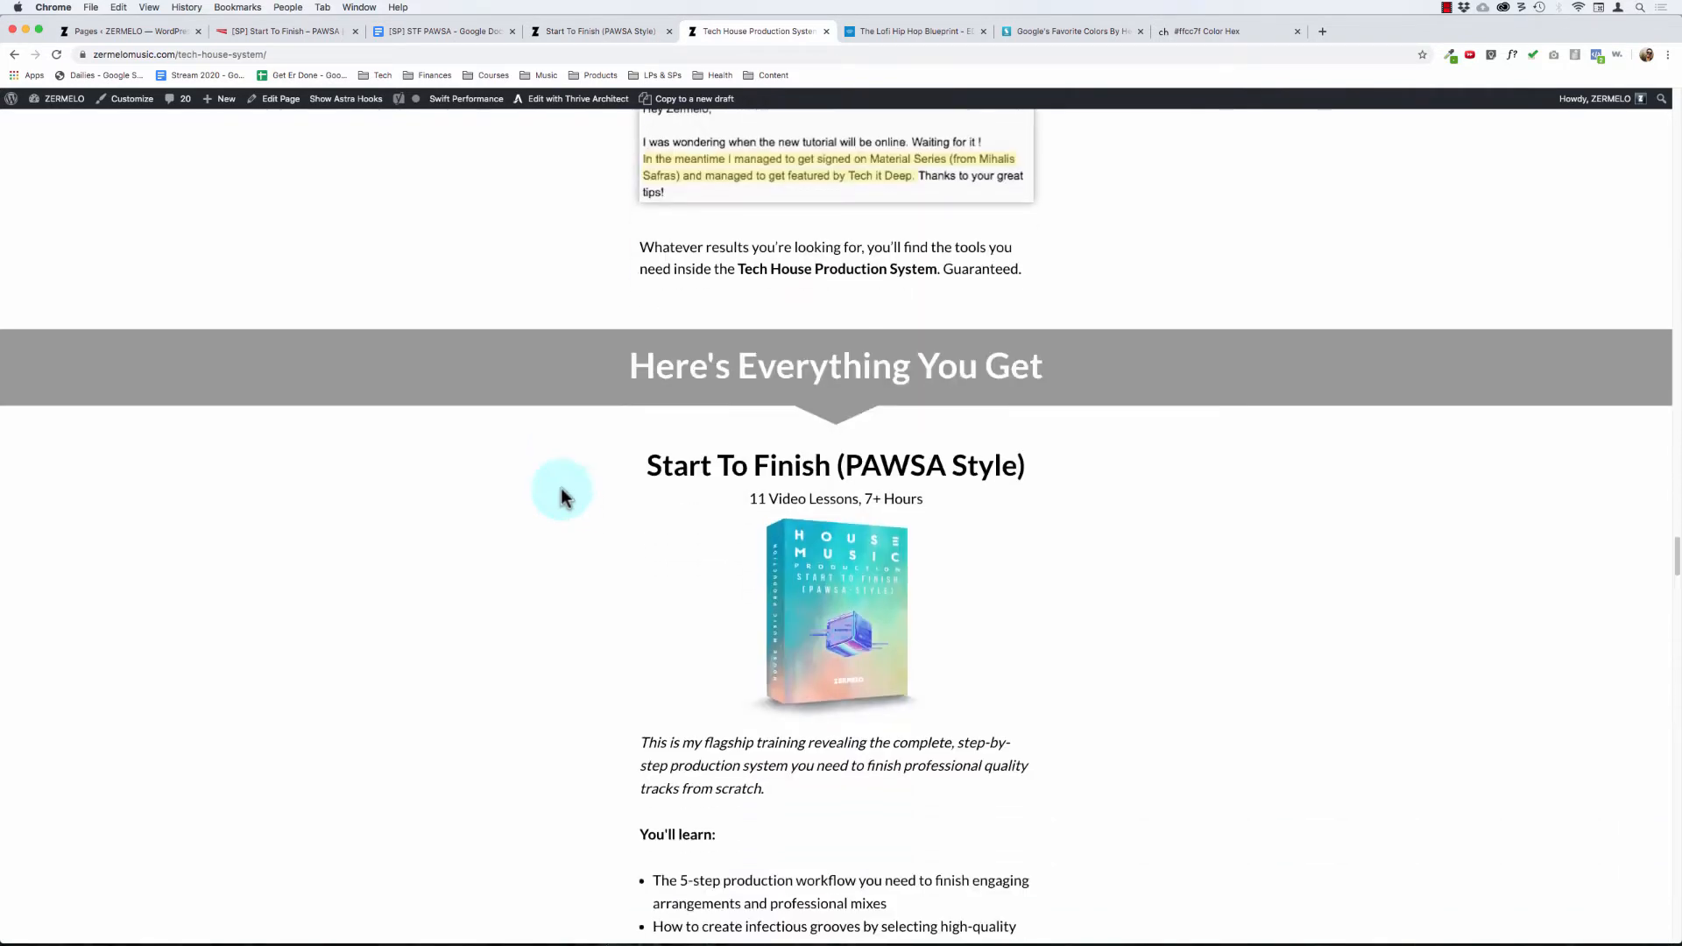
pyautogui.scroll(-2, 561, 496)
pyautogui.scroll(12, 561, 489)
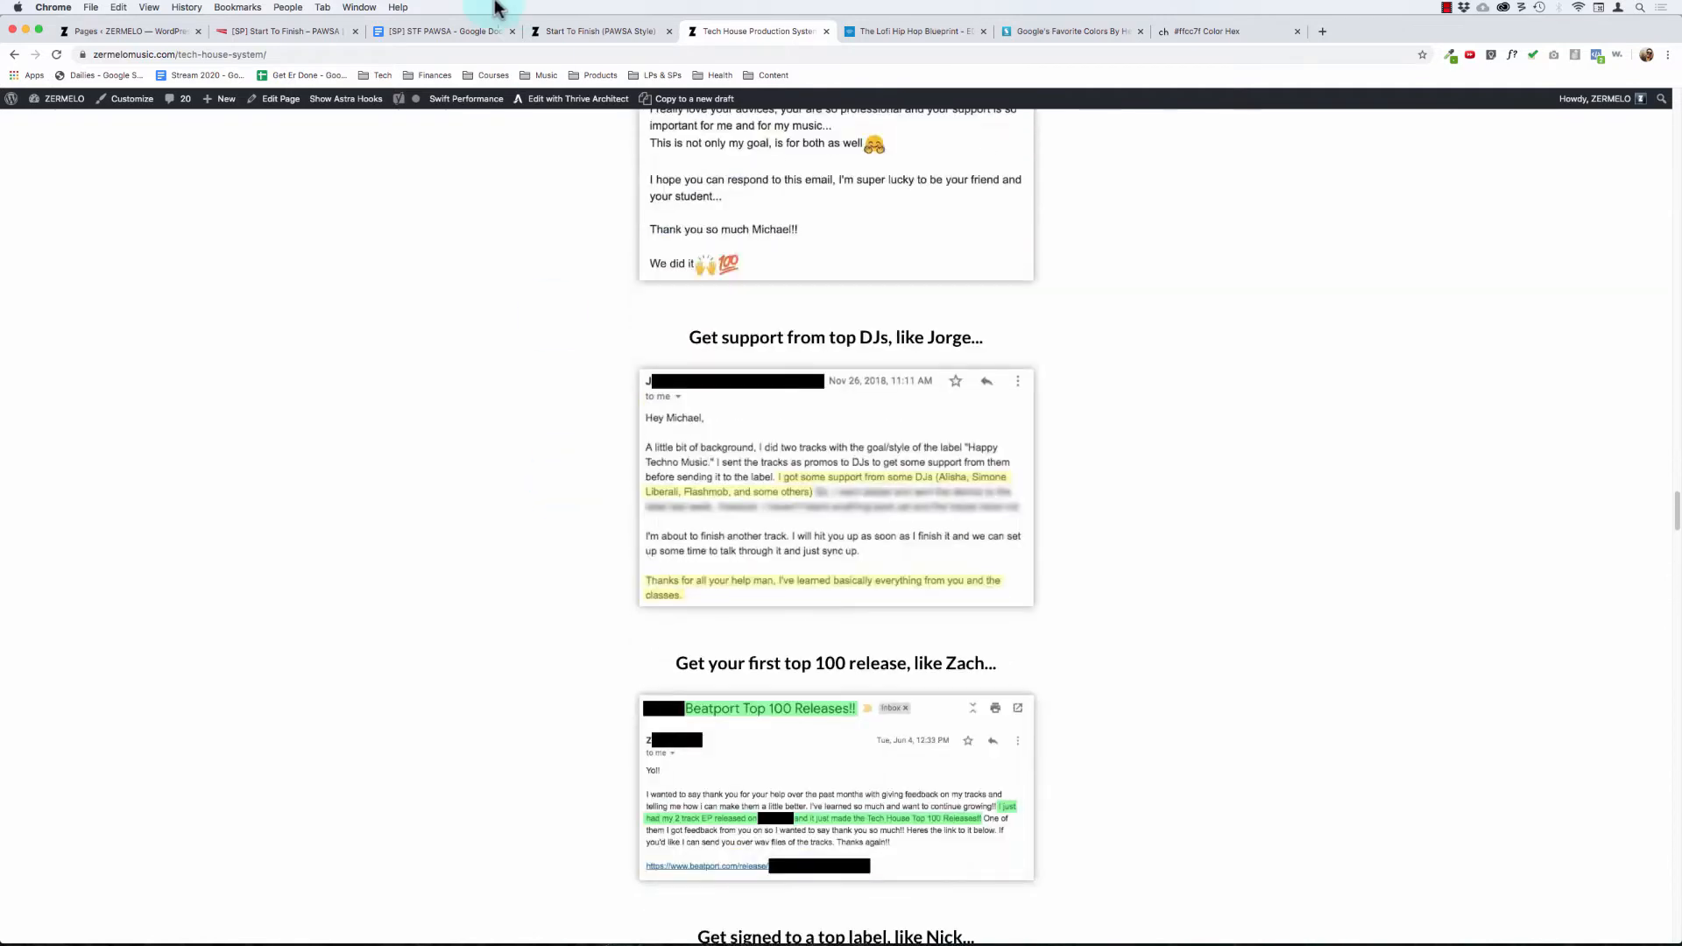
# Step: Return to the Start To Finish: PAWSA page editor and delete the student photo below the intro paragraph
pyautogui.click(579, 38)
pyautogui.click(285, 32)
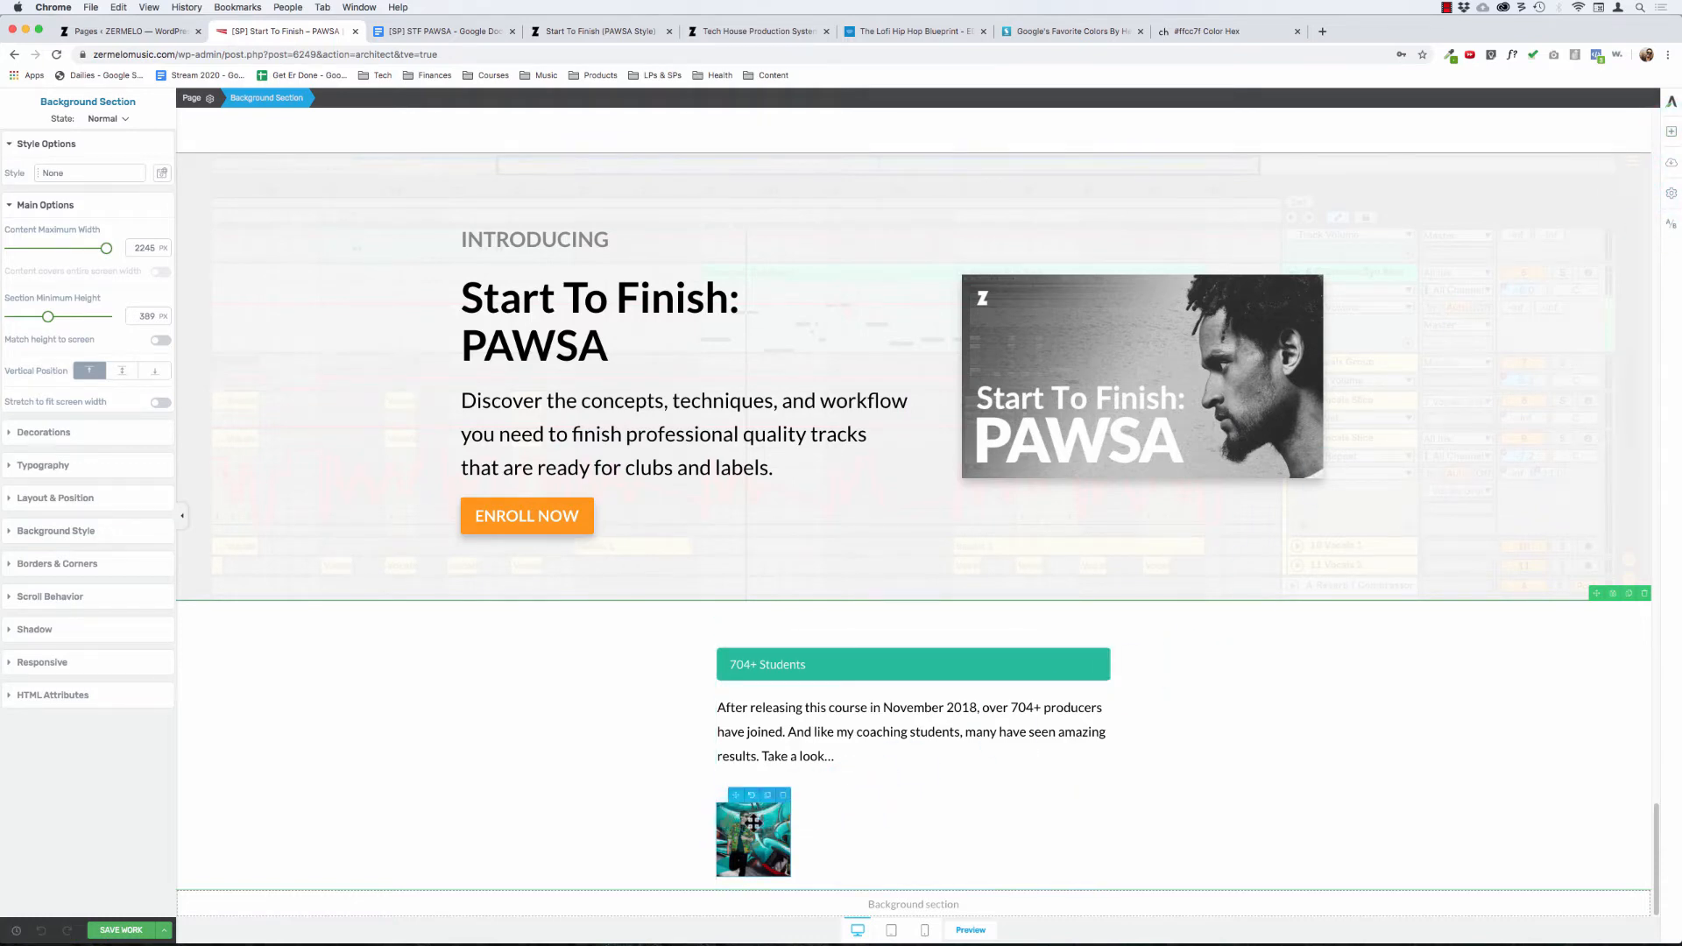
pyautogui.scroll(1, 786, 795)
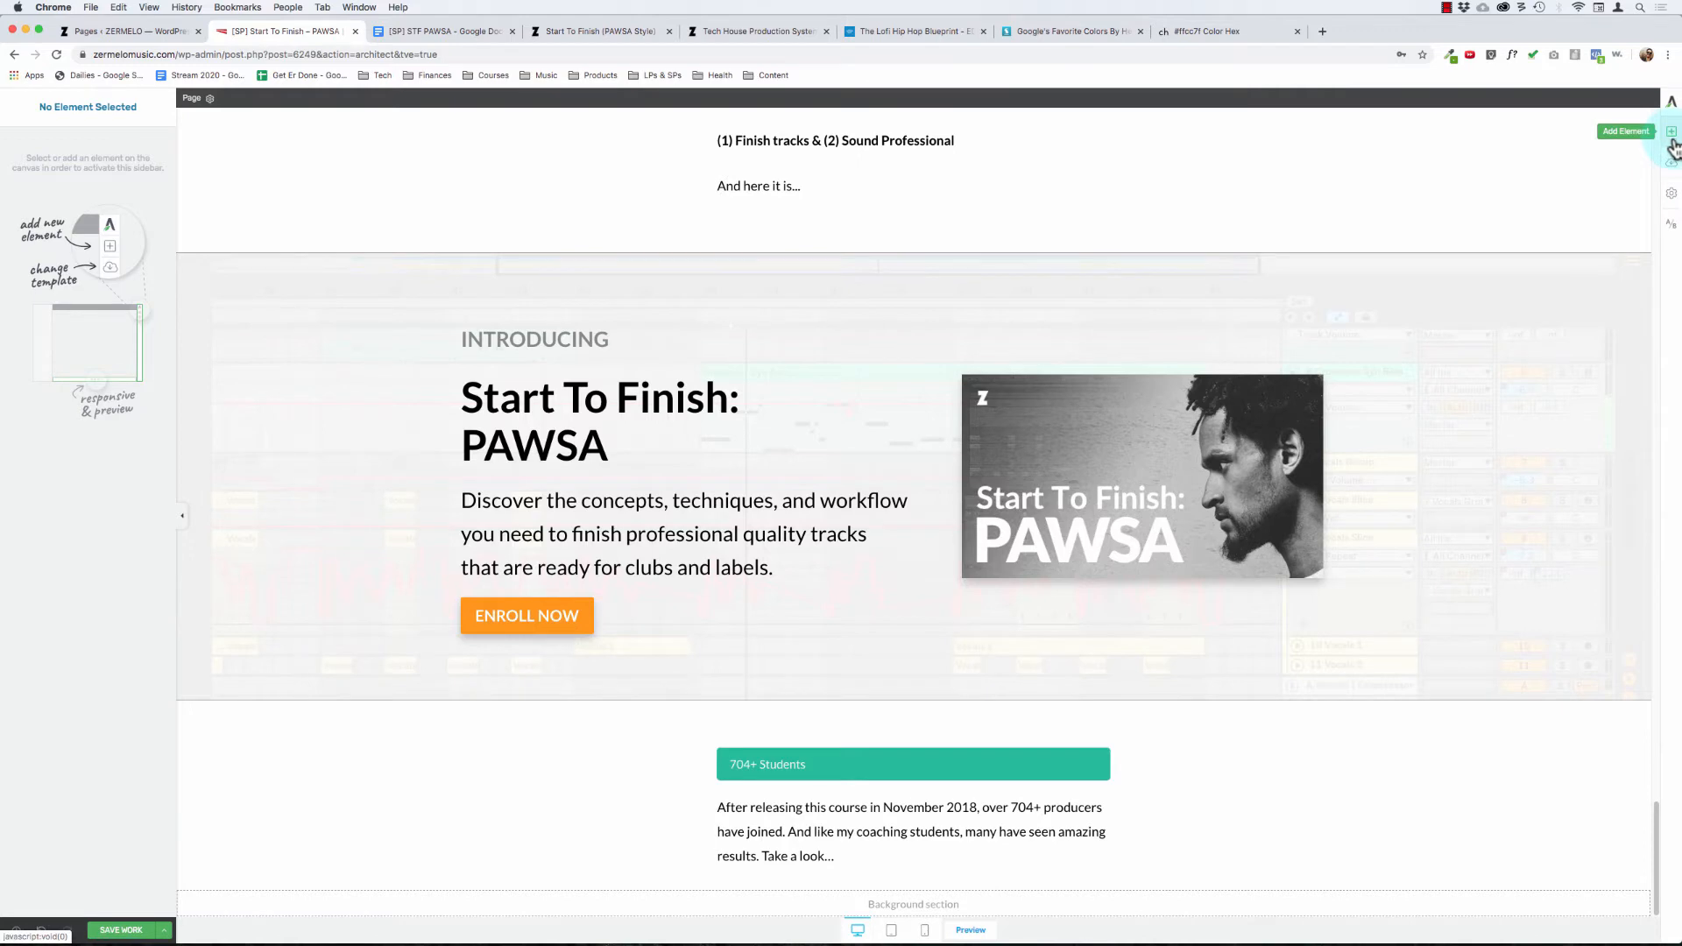
# Step: Duplicate the content box holding the 704+ Students bar and empty the lower copy of its bar and paragraph
pyautogui.click(862, 845)
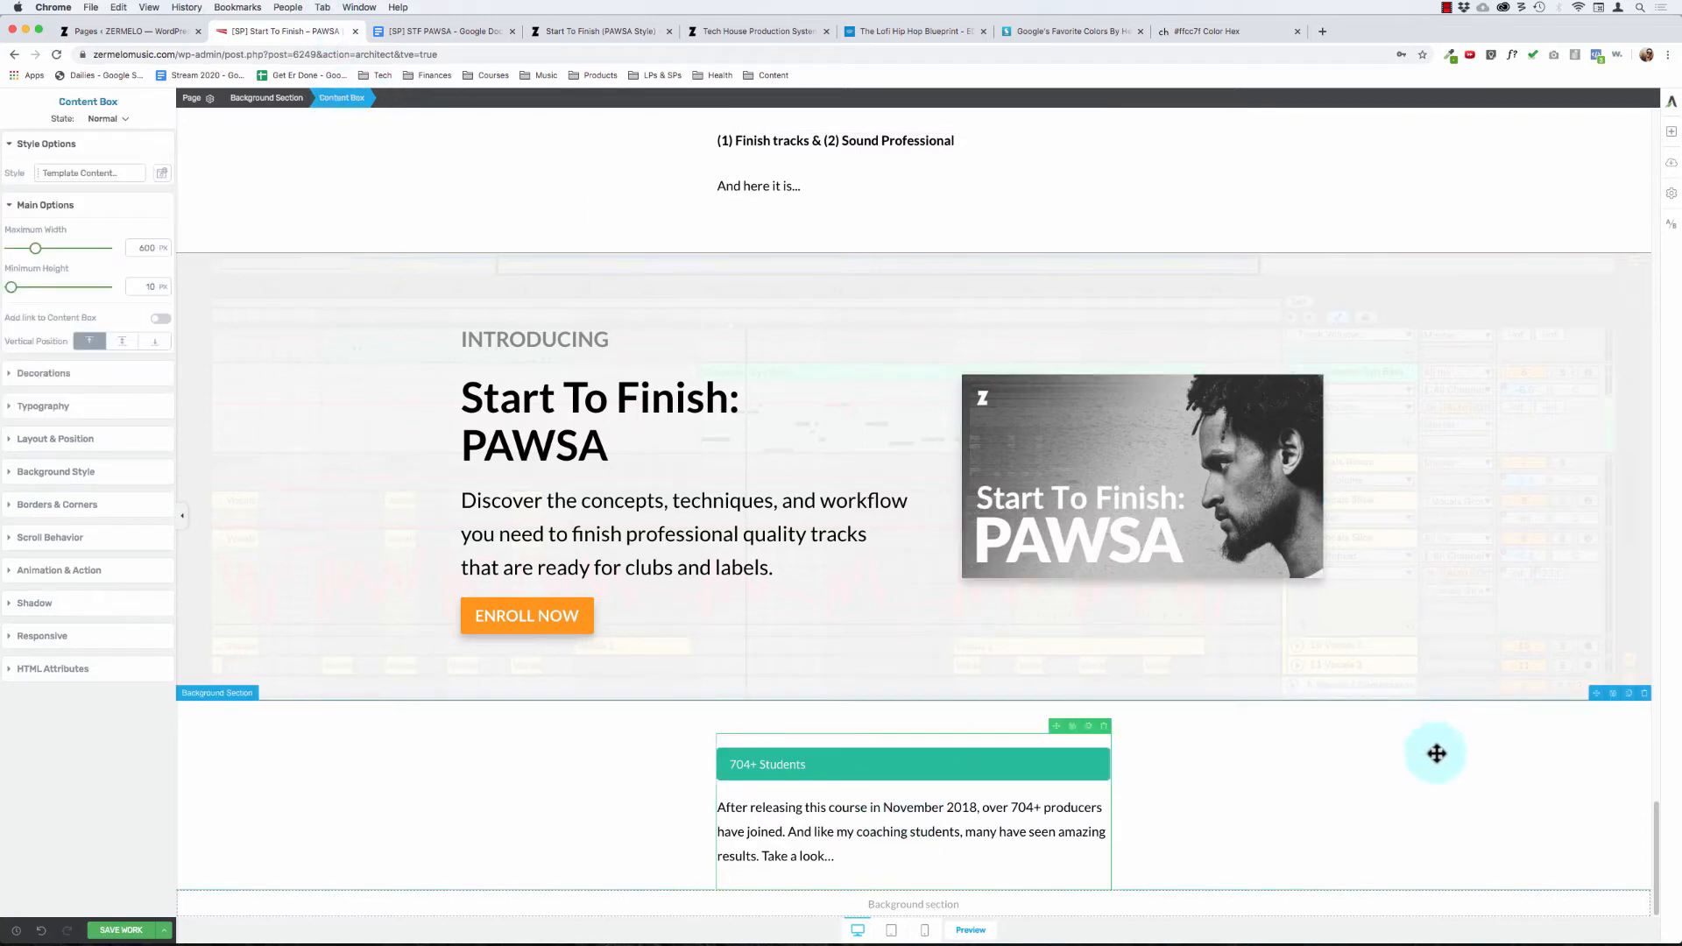
pyautogui.click(1095, 735)
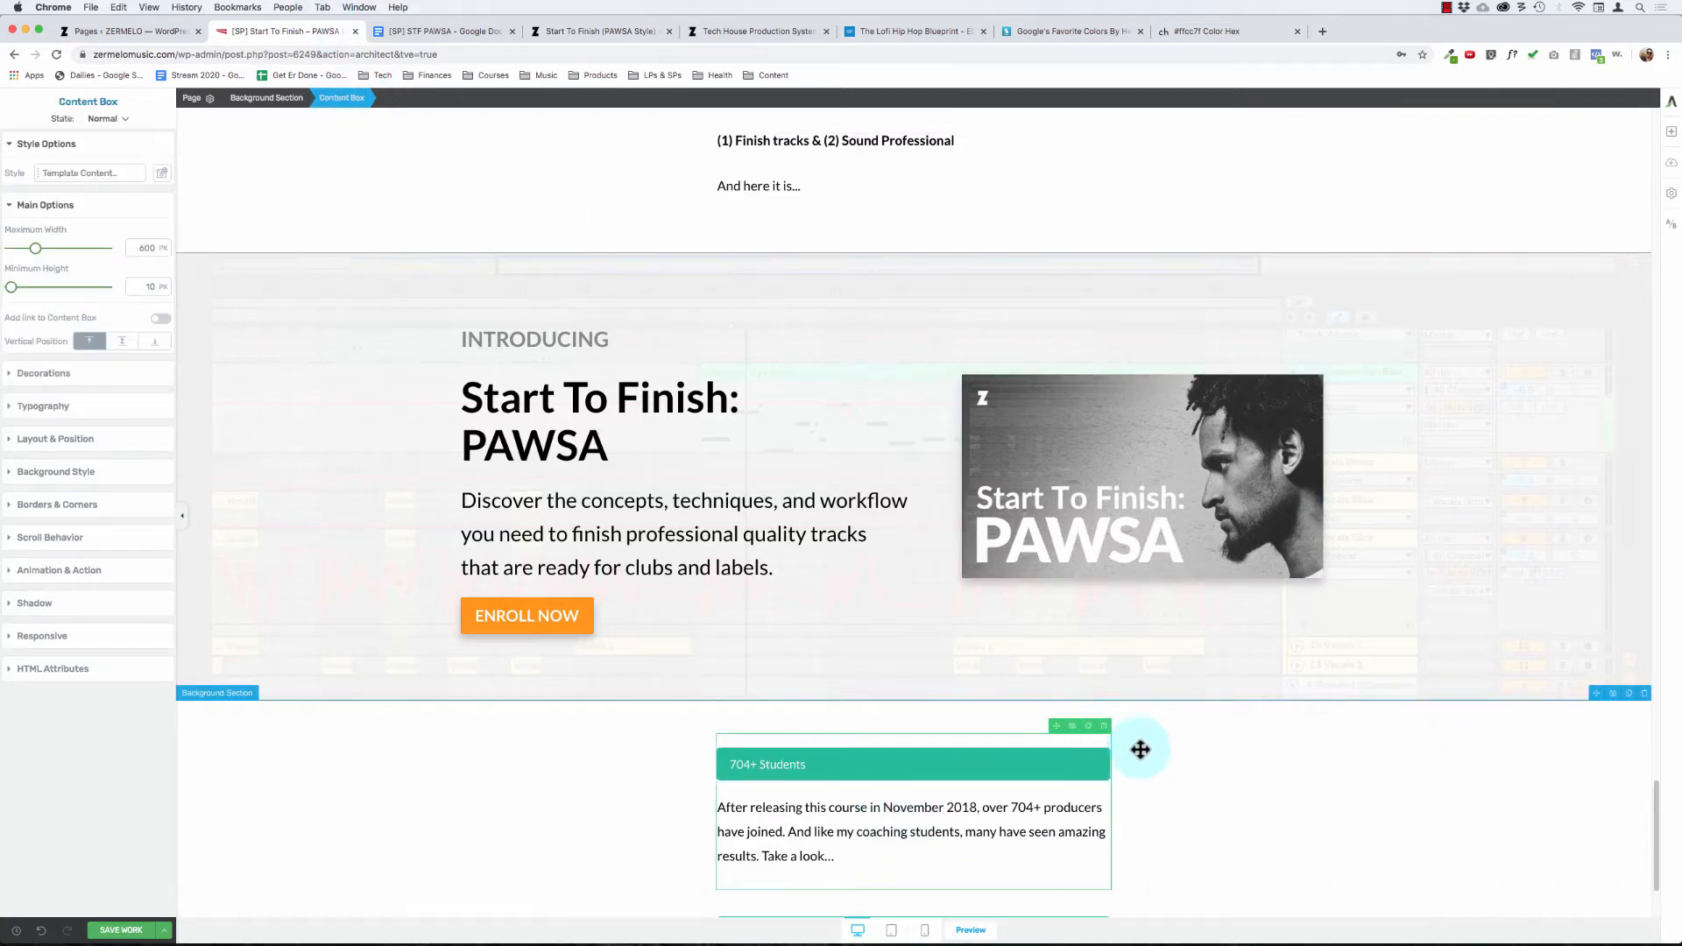
pyautogui.click(1010, 757)
pyautogui.click(1104, 739)
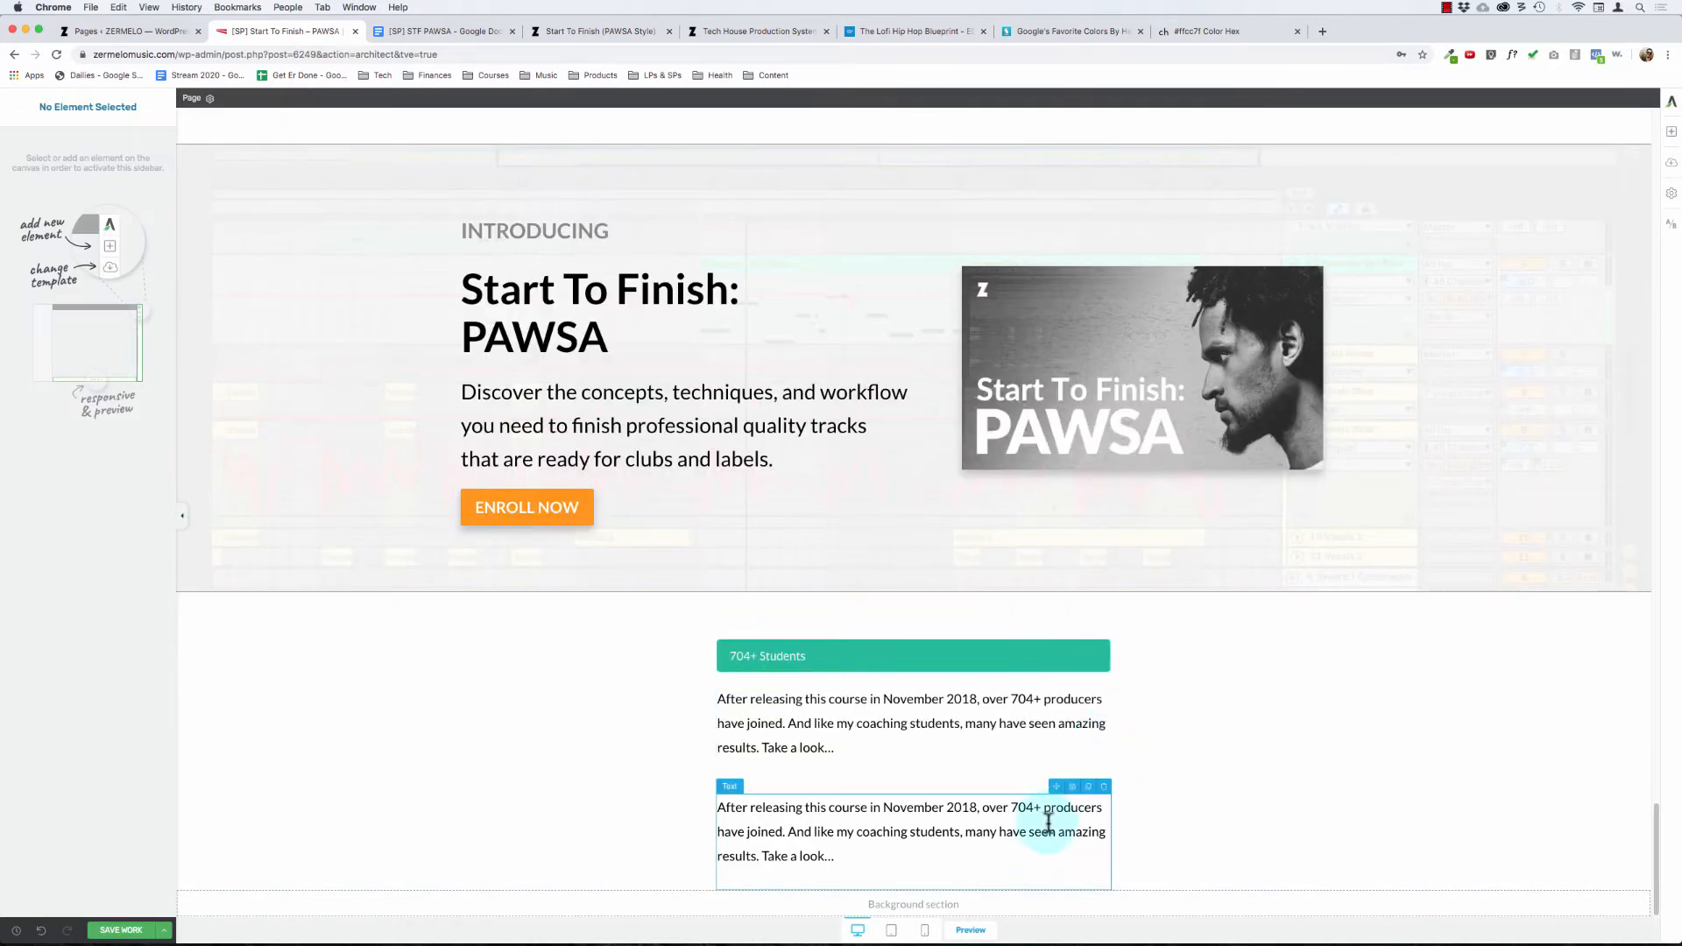
pyautogui.click(1103, 786)
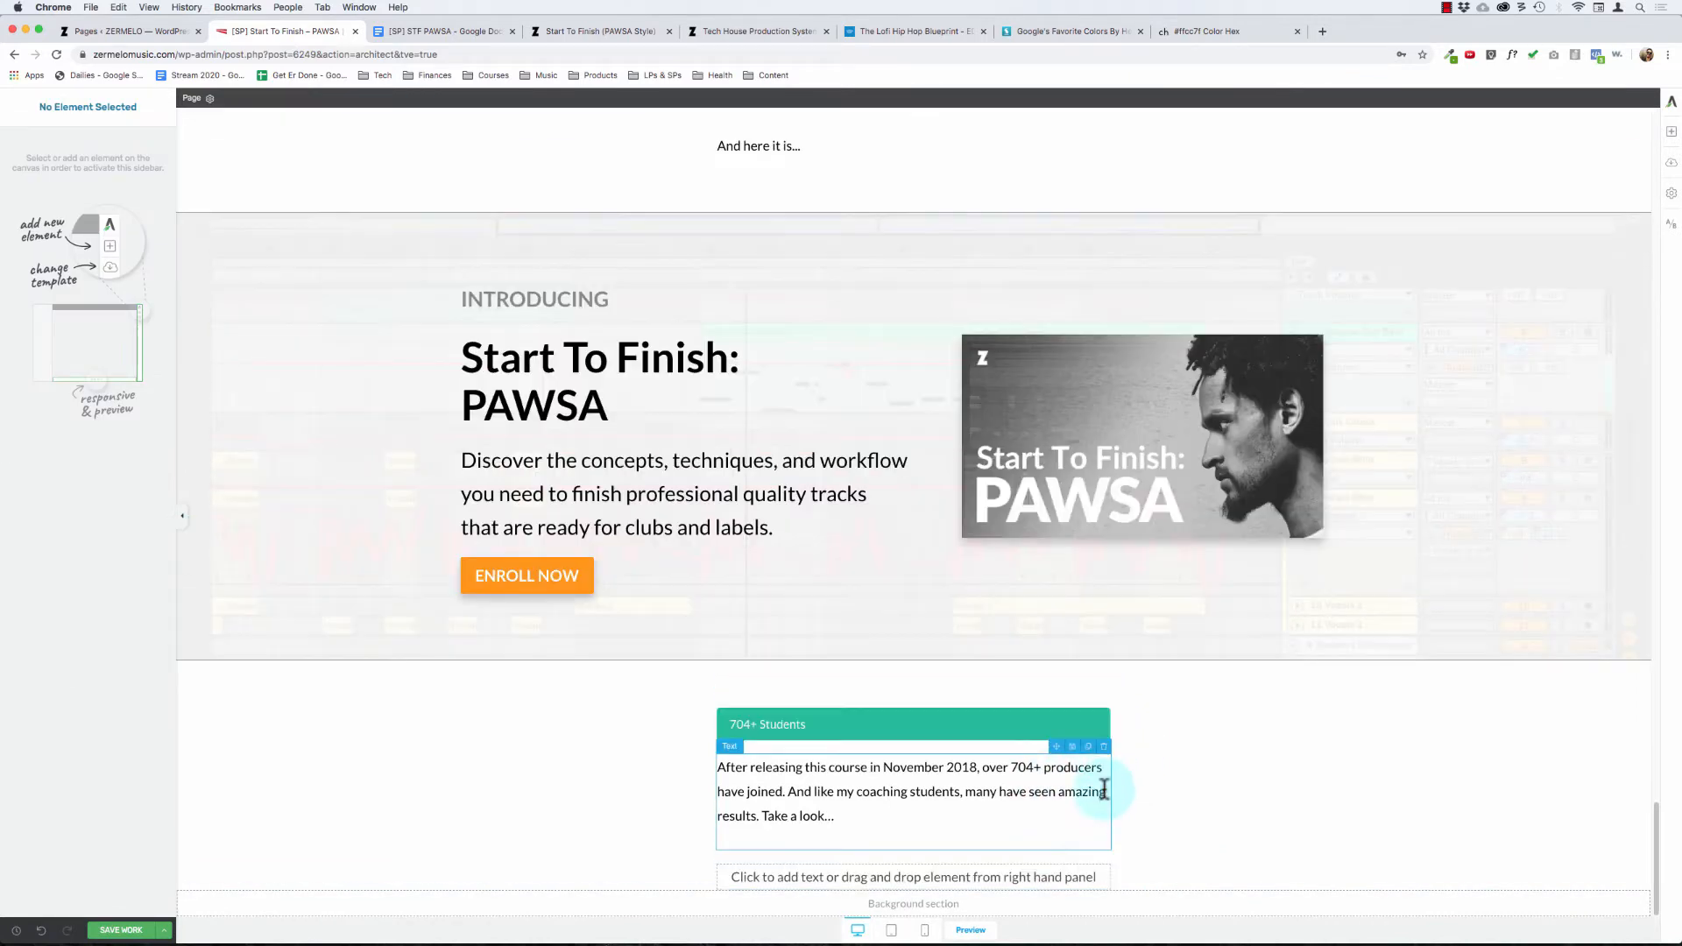
# Step: Add a Templates & Symbols element to the empty content box and open its template library
pyautogui.click(1672, 133)
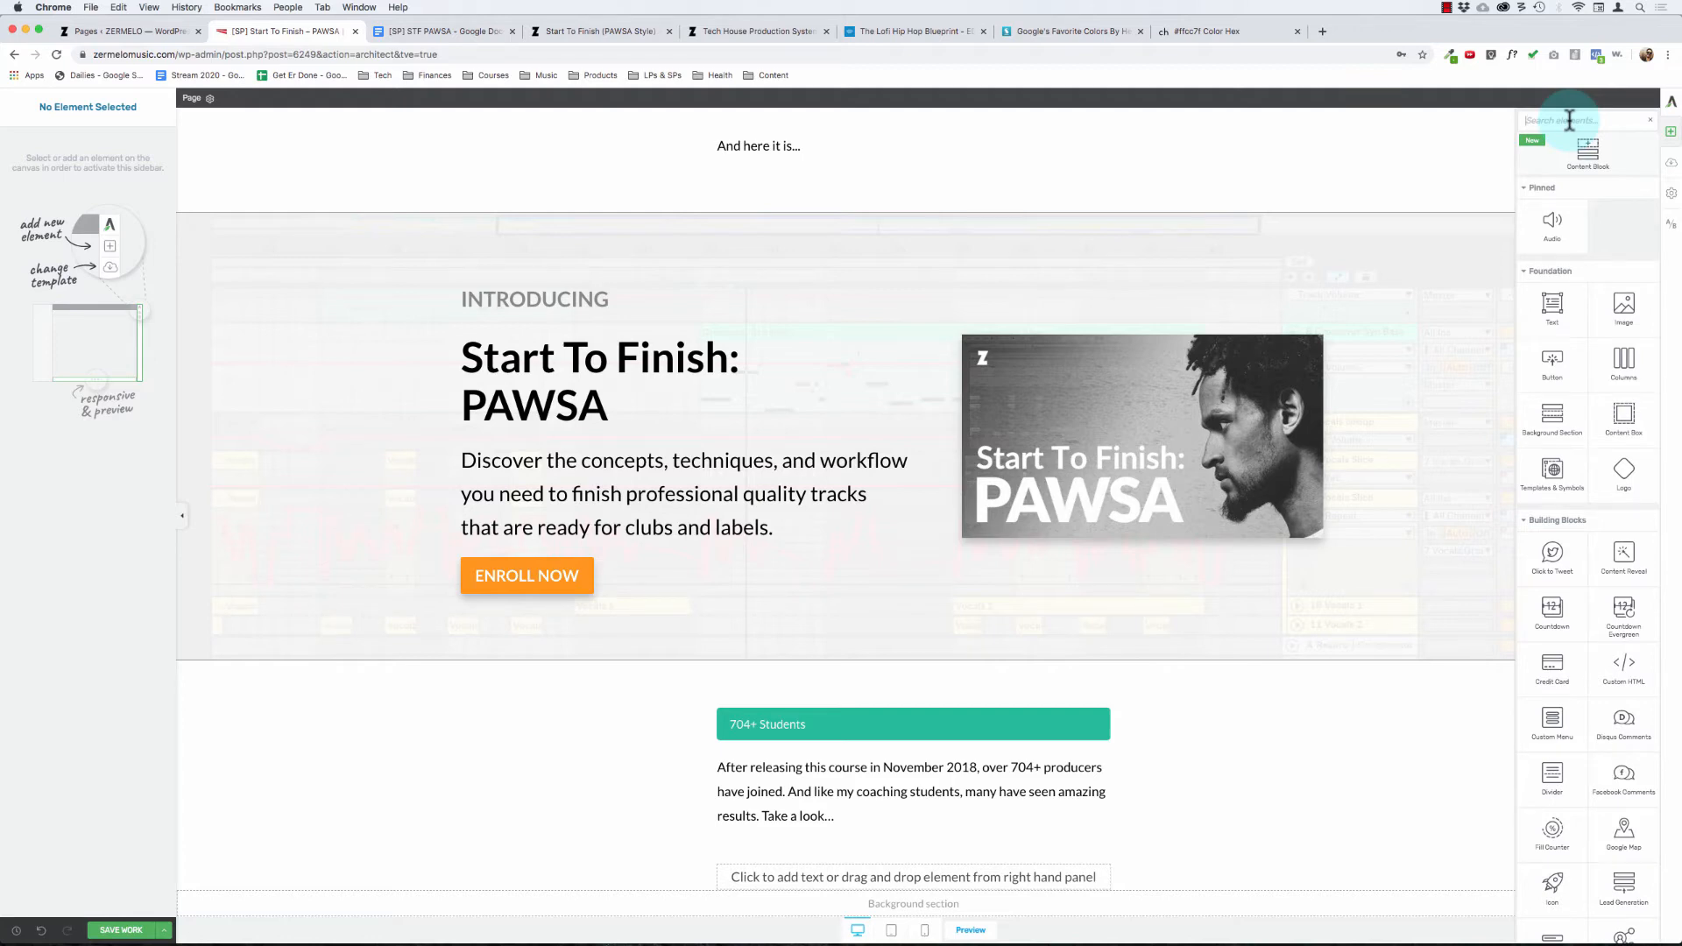
pyautogui.moveTo(1552, 469); pyautogui.dragTo(876, 886)
pyautogui.click(877, 841)
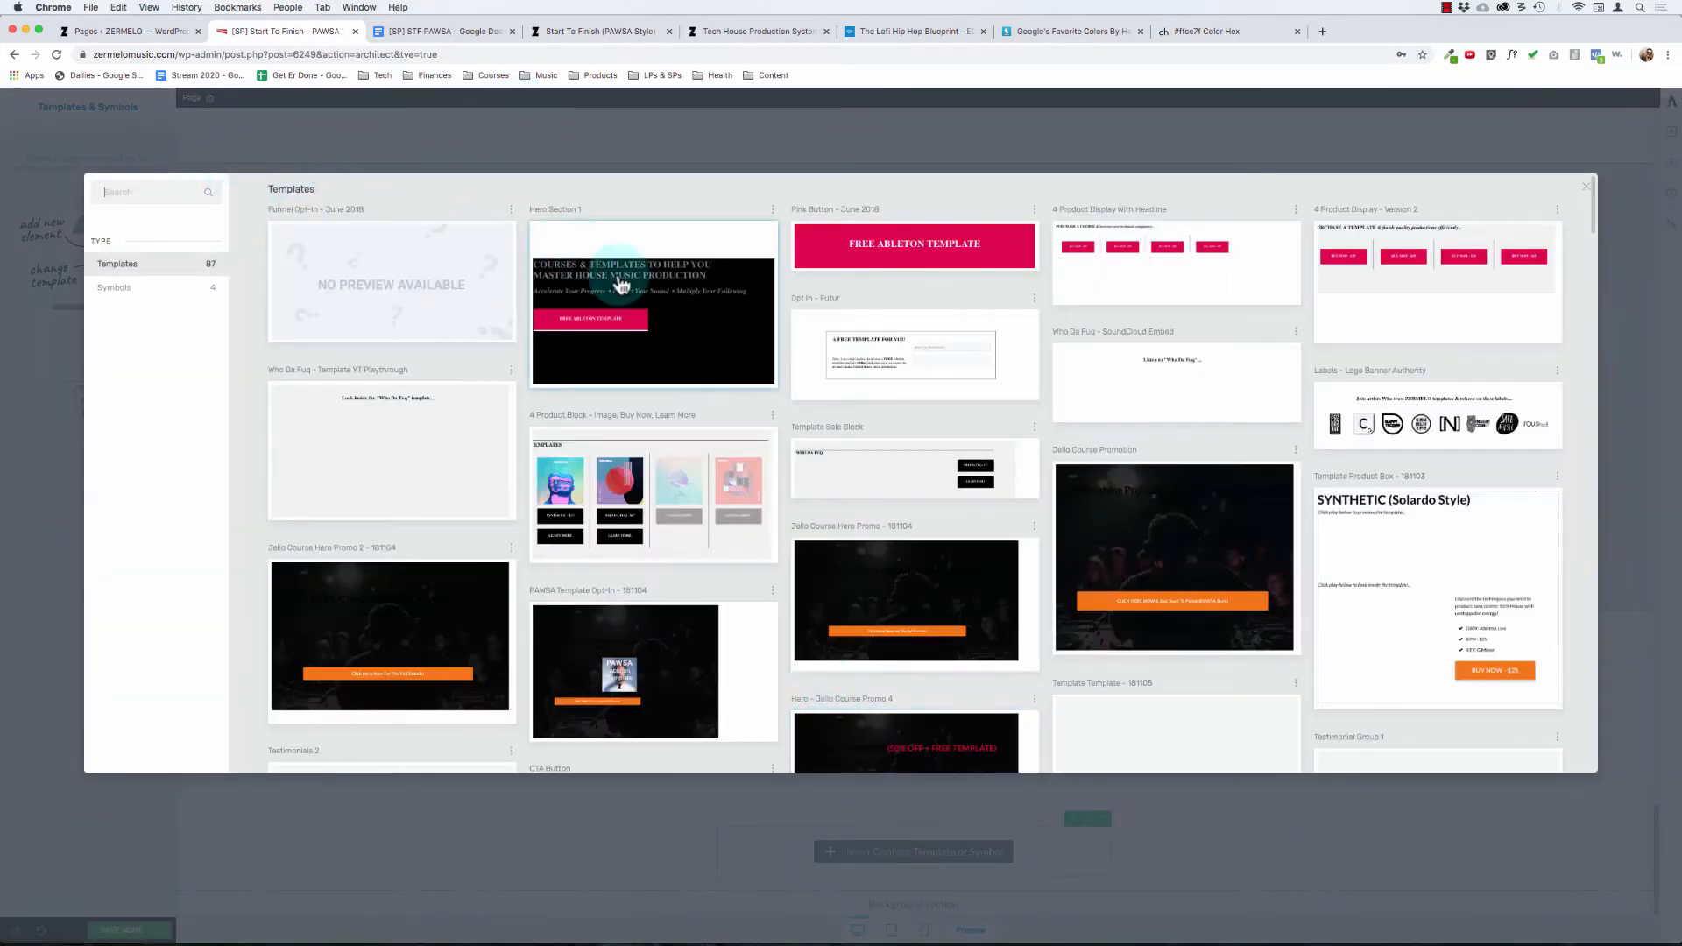
# Step: Find the saved template with the blue-bordered student testimonials and insert it below the intro paragraph
pyautogui.scroll(-20, 997, 611)
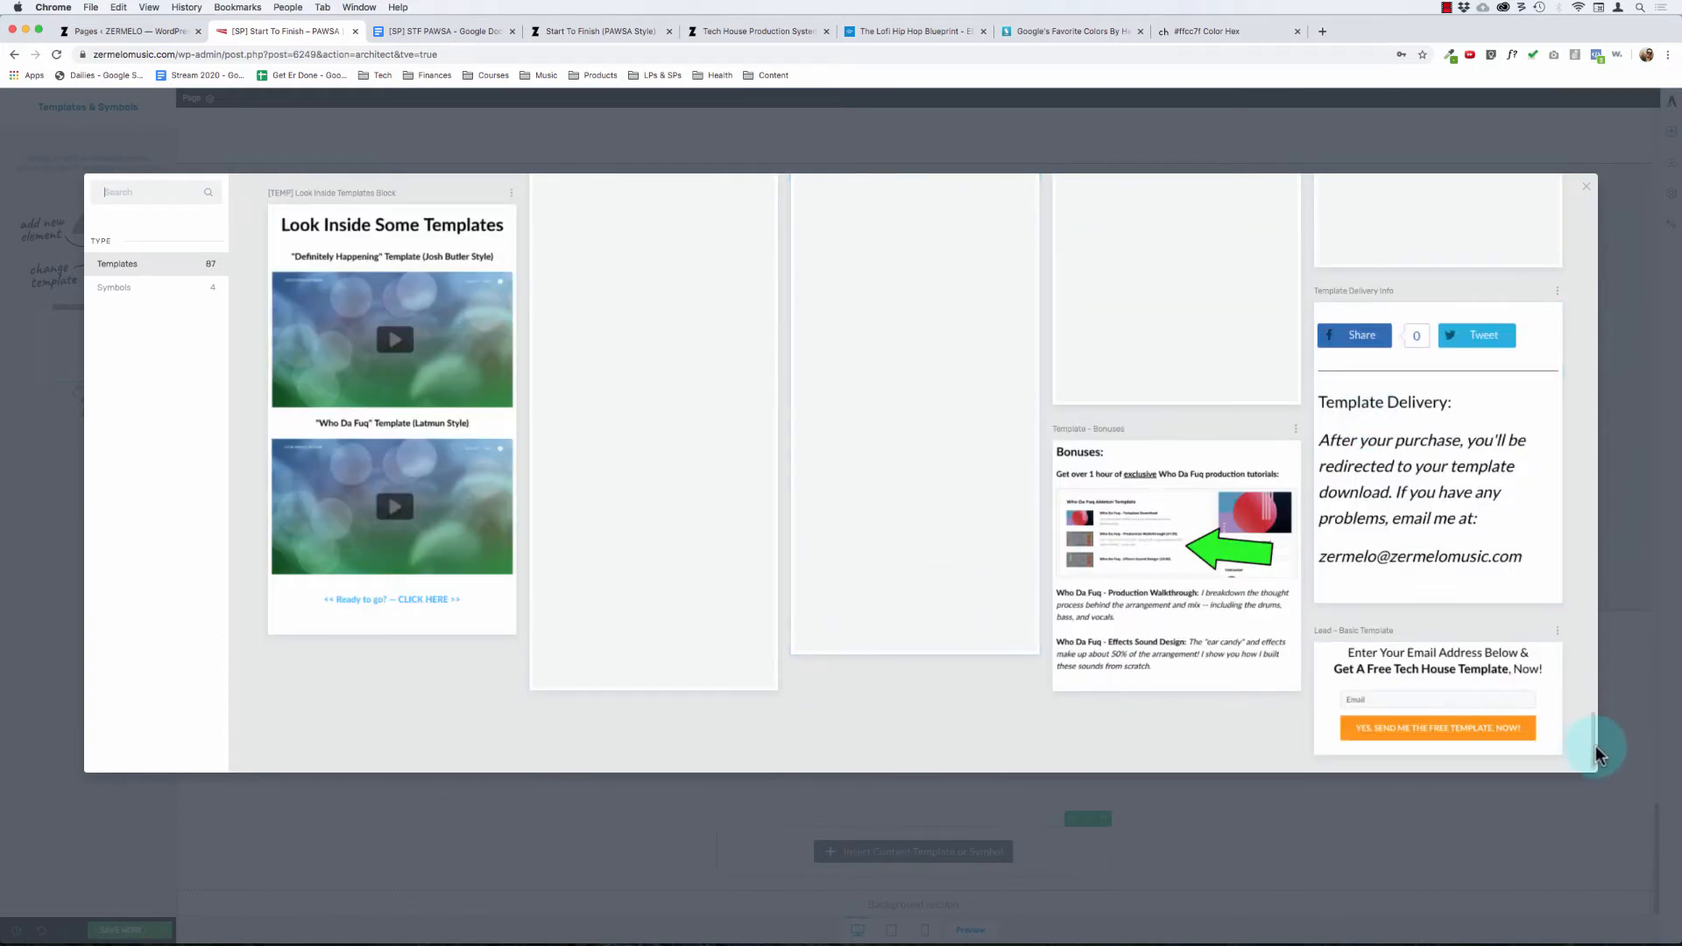
pyautogui.moveTo(1596, 744); pyautogui.dragTo(1605, 480)
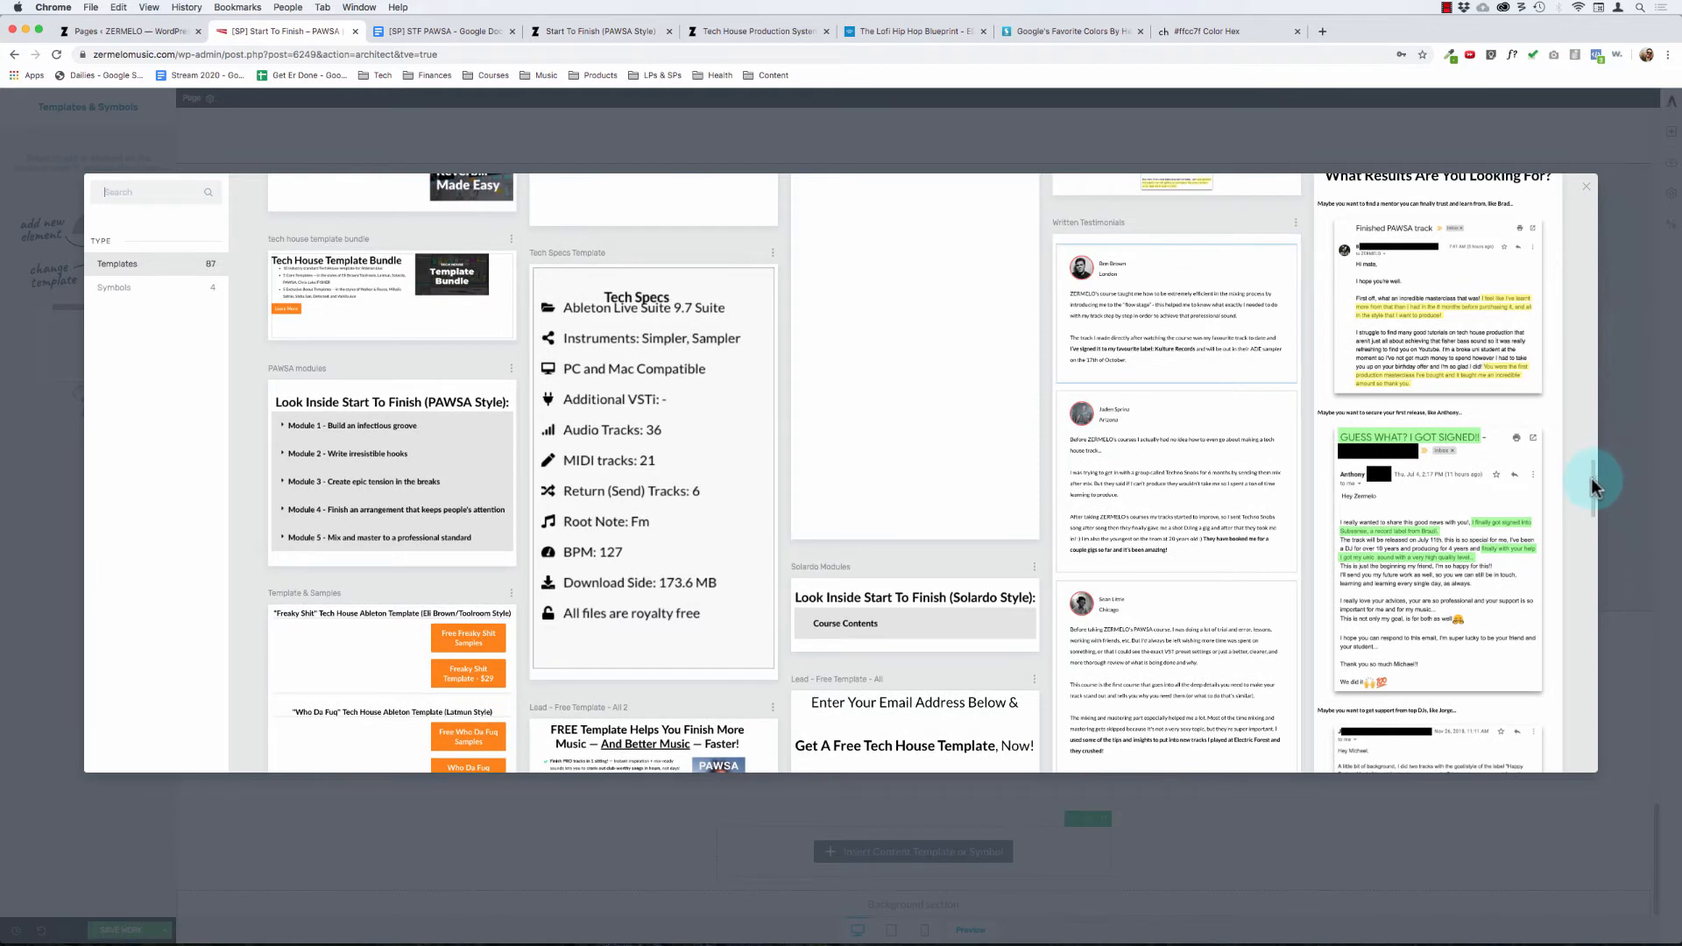
pyautogui.scroll(5, 1591, 478)
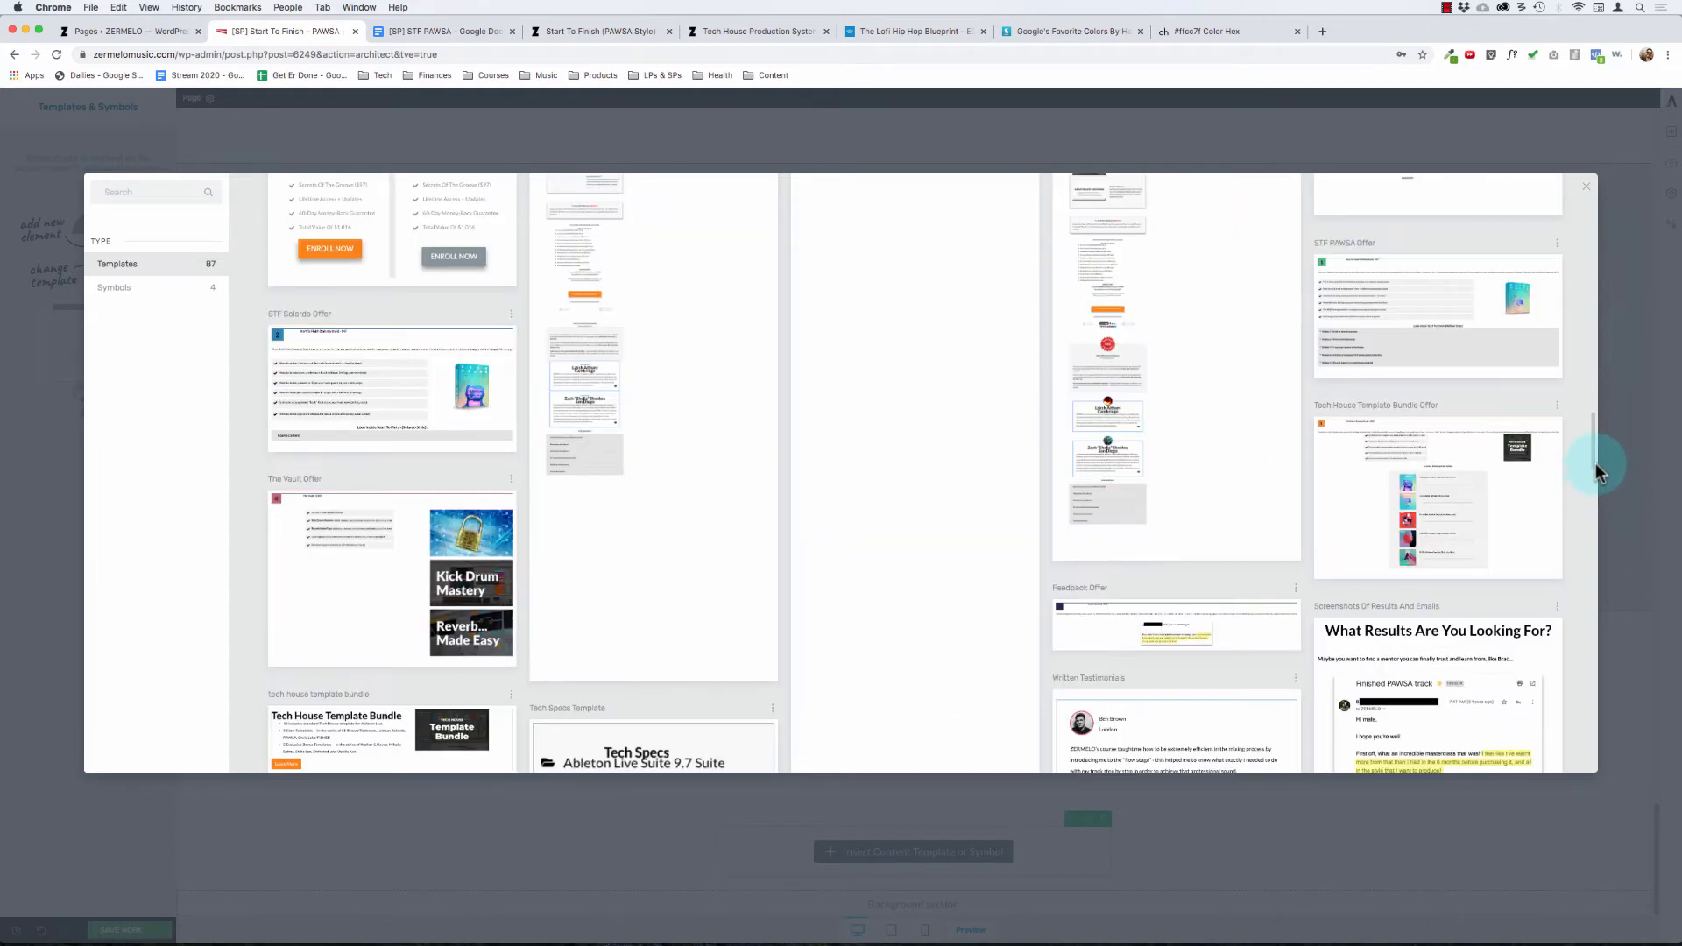
pyautogui.moveTo(1596, 463); pyautogui.dragTo(1585, 513)
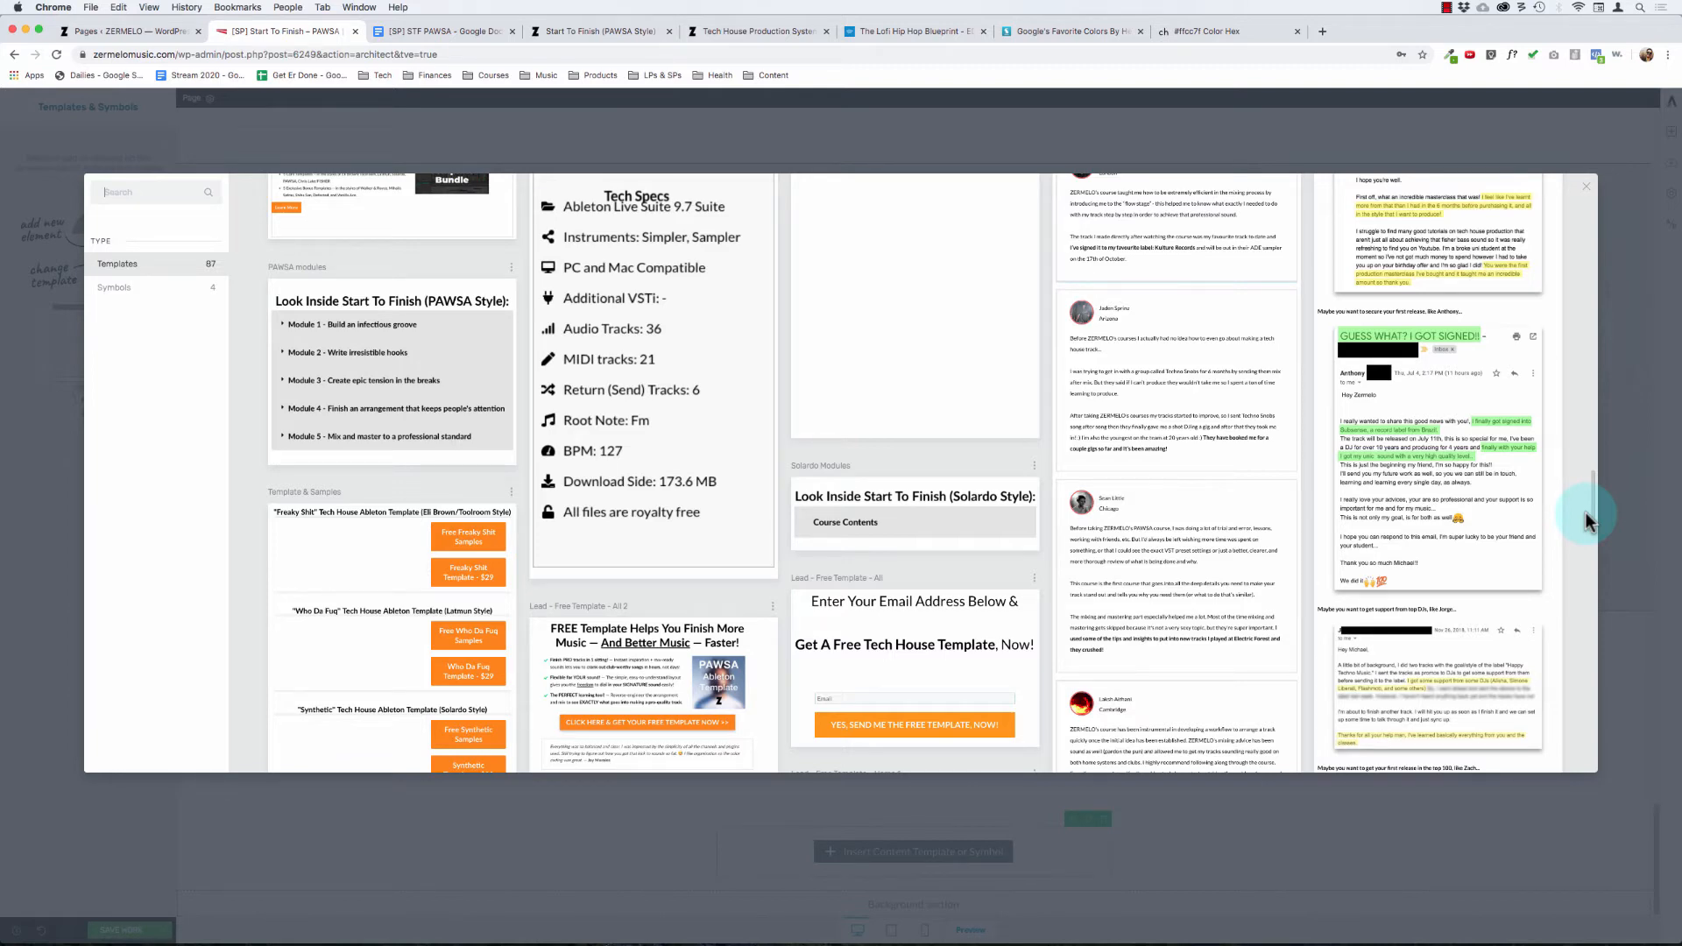
pyautogui.moveTo(1586, 513); pyautogui.dragTo(1594, 722)
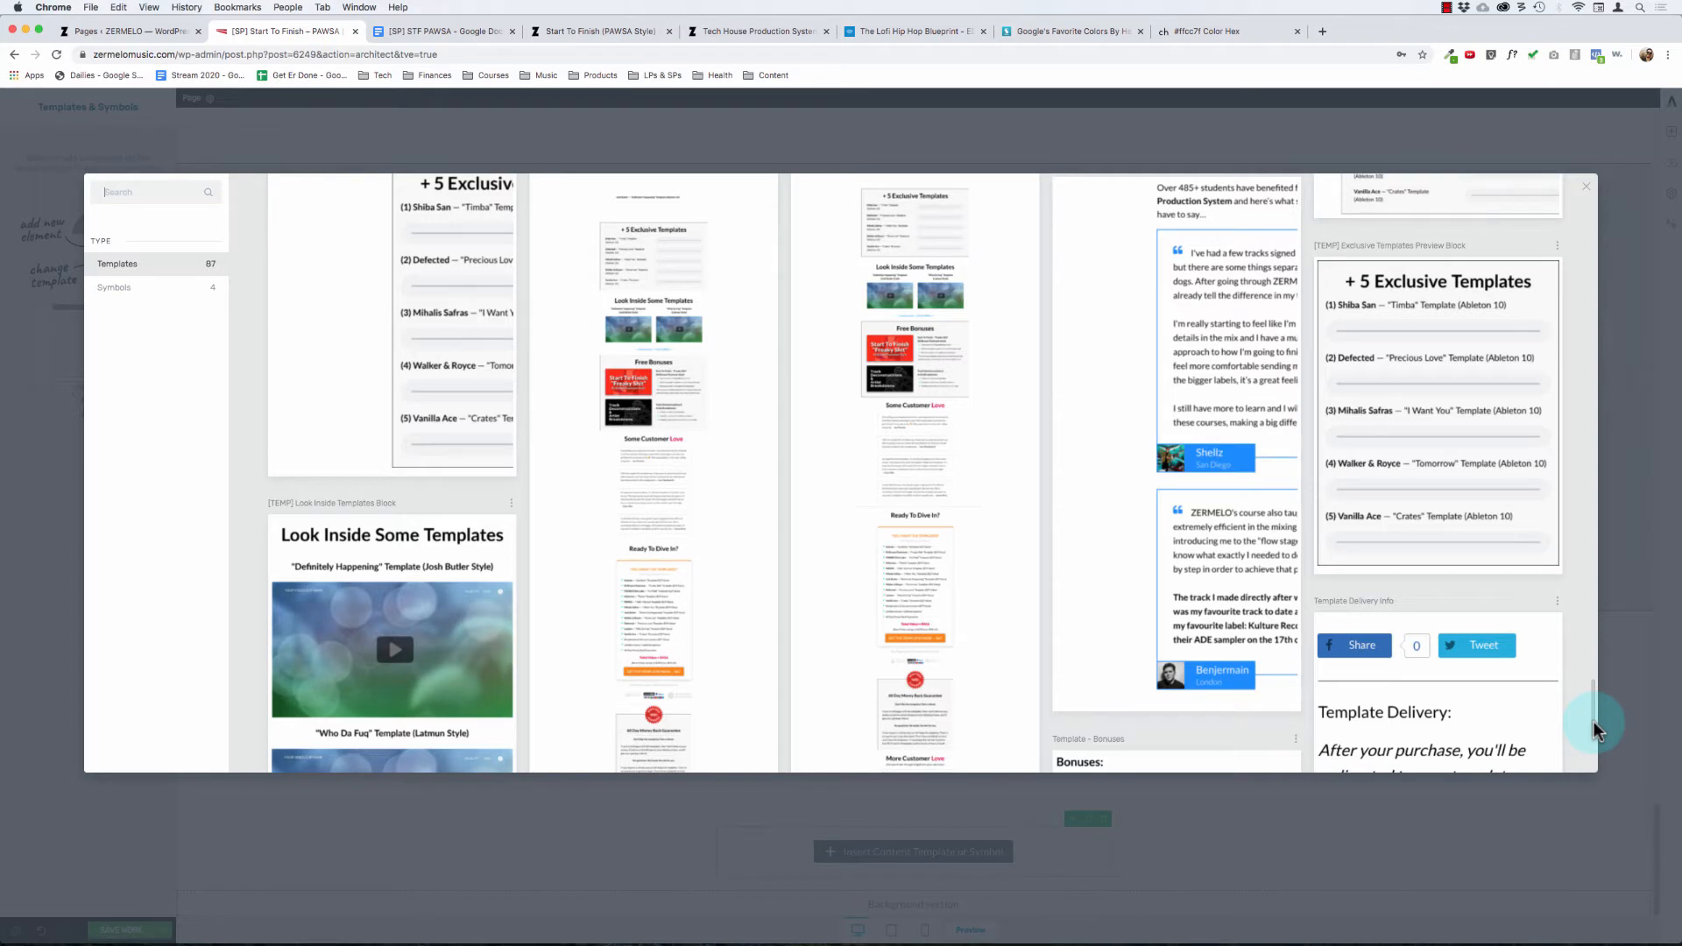
pyautogui.click(1108, 470)
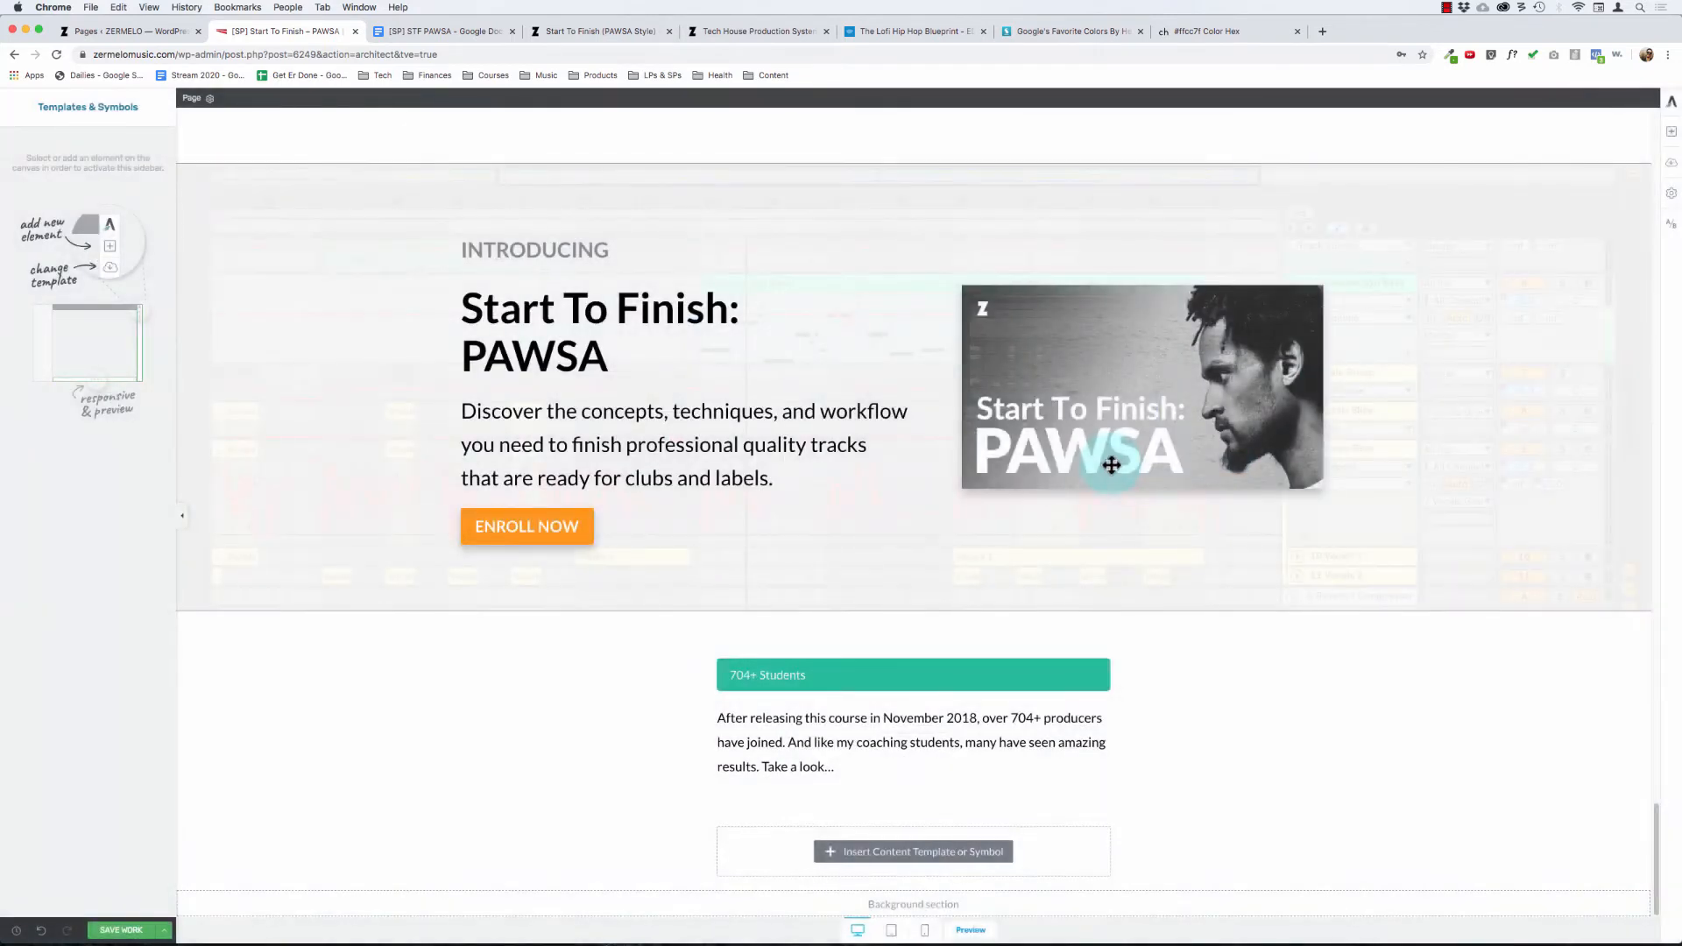
# Step: Delete the "Over 485+ students" paragraph above the first testimonial, along with its empty placeholder
pyautogui.scroll(-2, 1008, 596)
pyautogui.scroll(-2, 915, 613)
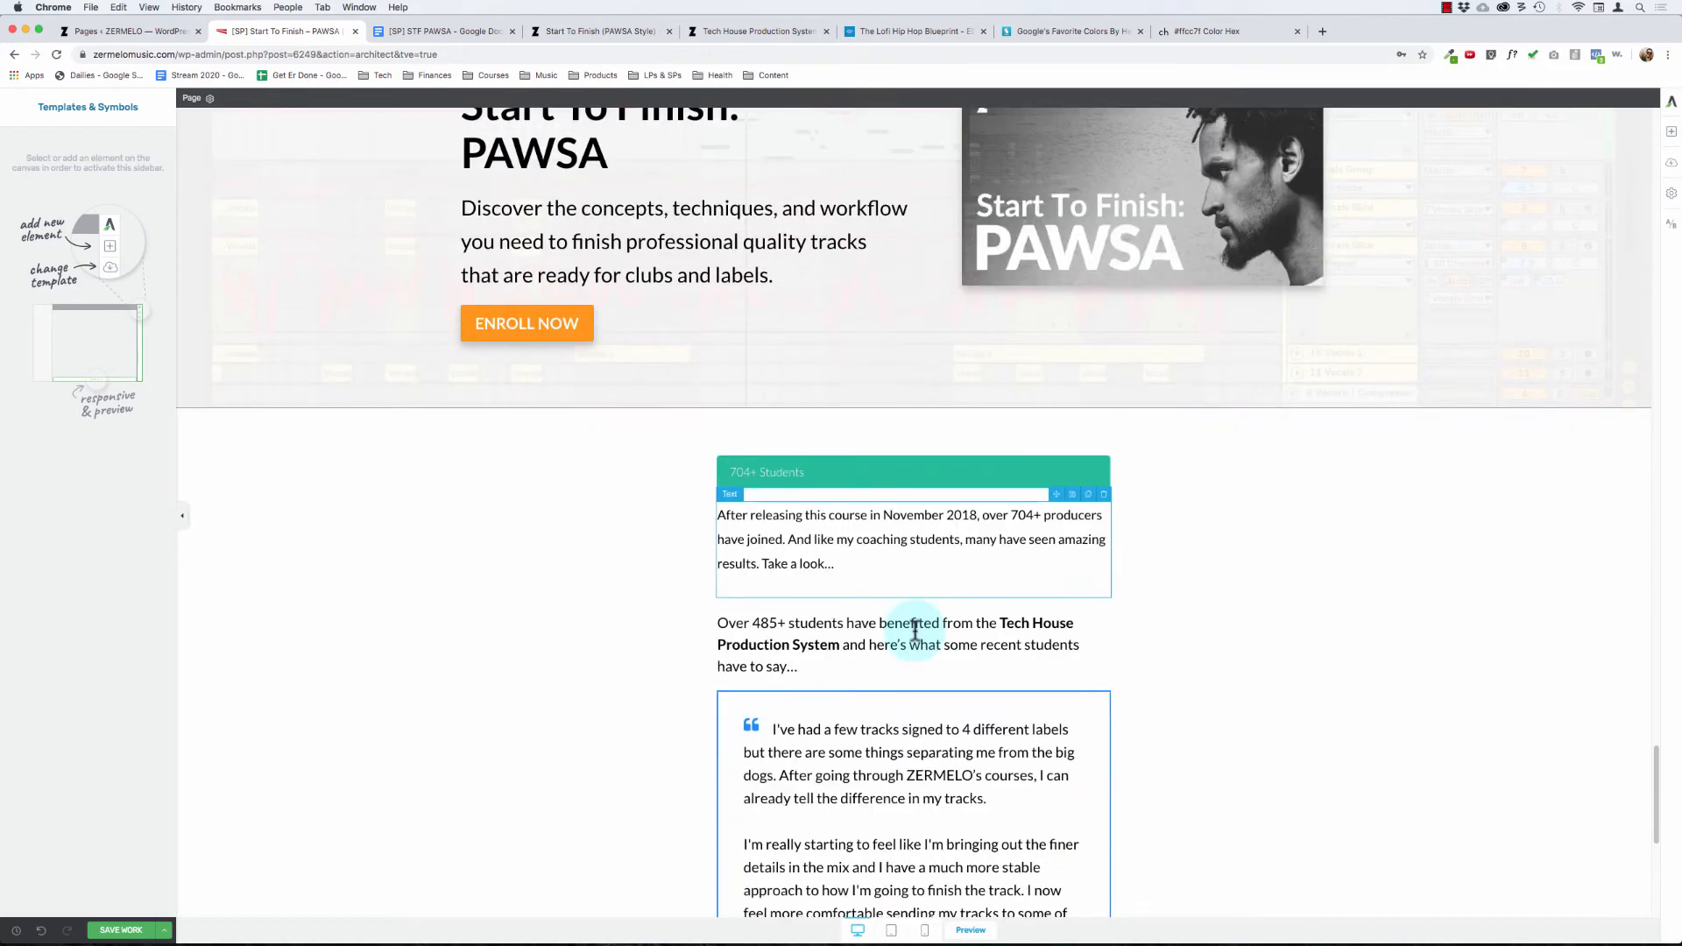
pyautogui.click(1105, 604)
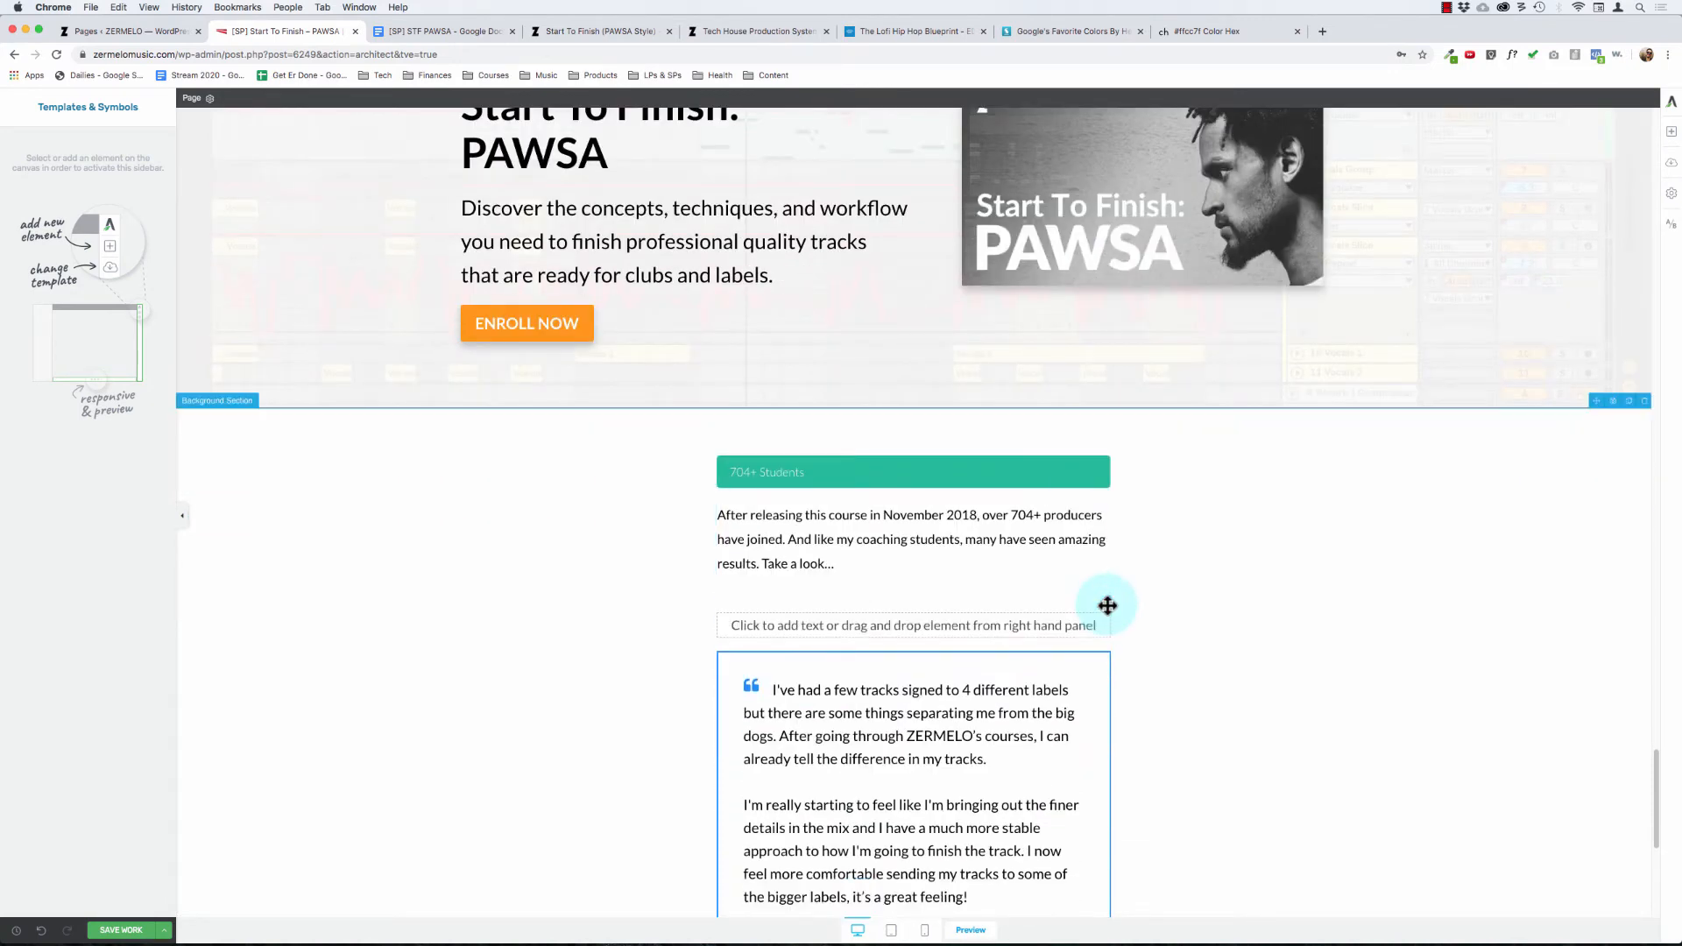
pyautogui.click(1105, 603)
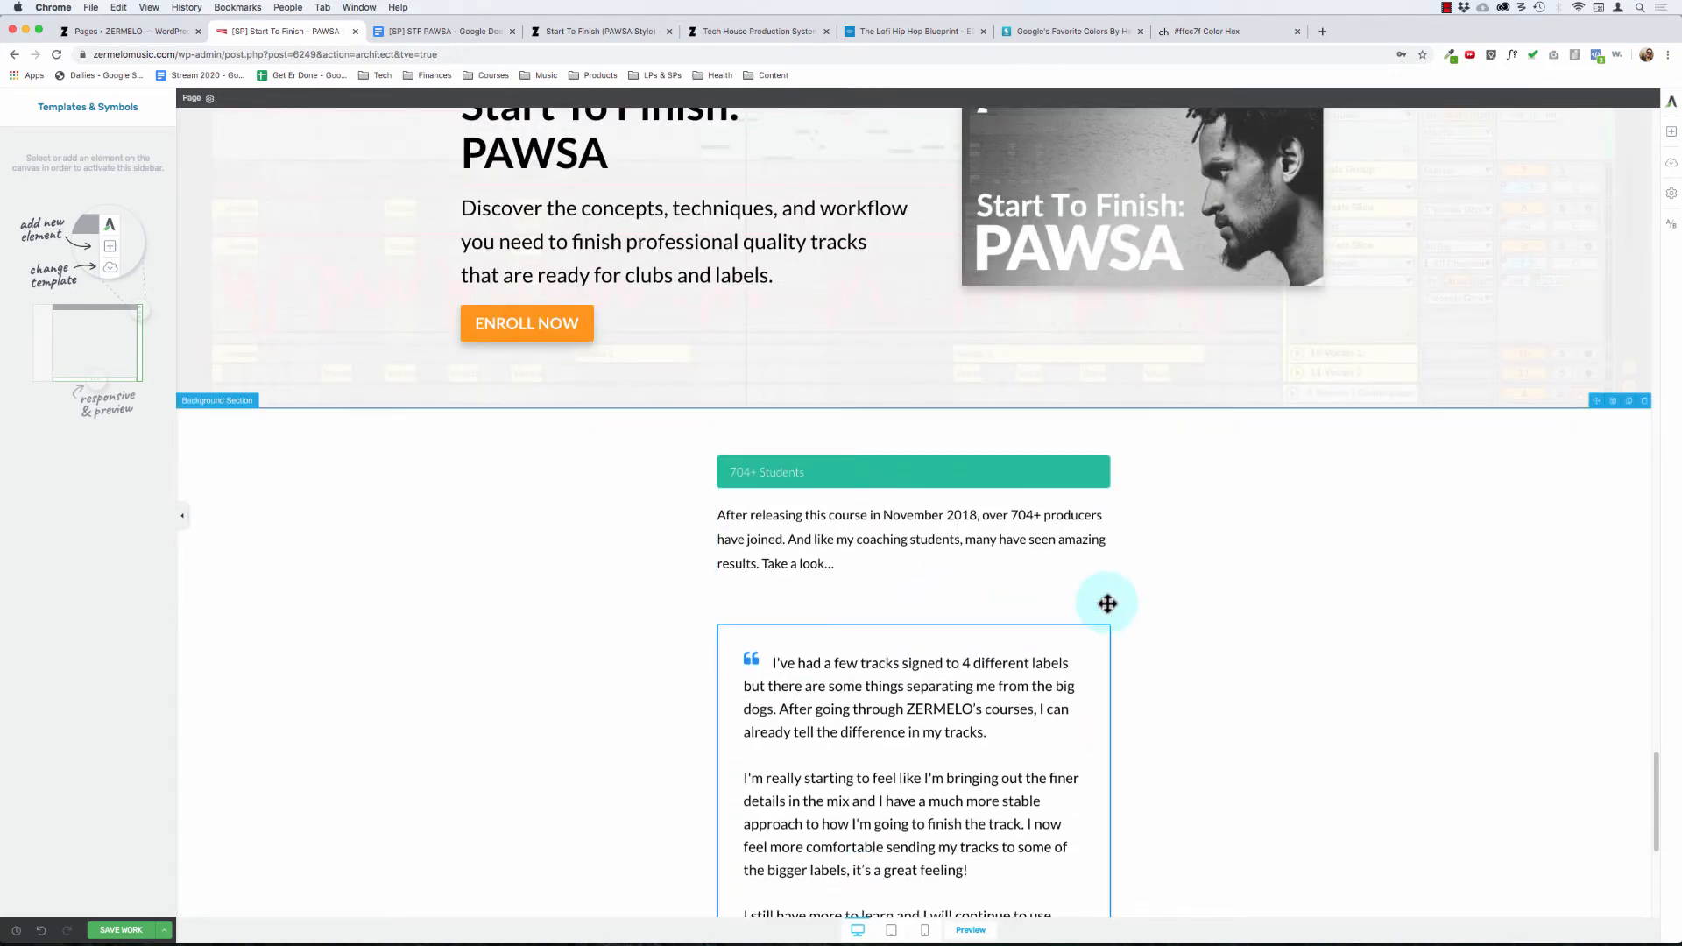
# Step: Set the top margin of the first testimonial's inner content box to 0 px
pyautogui.click(796, 554)
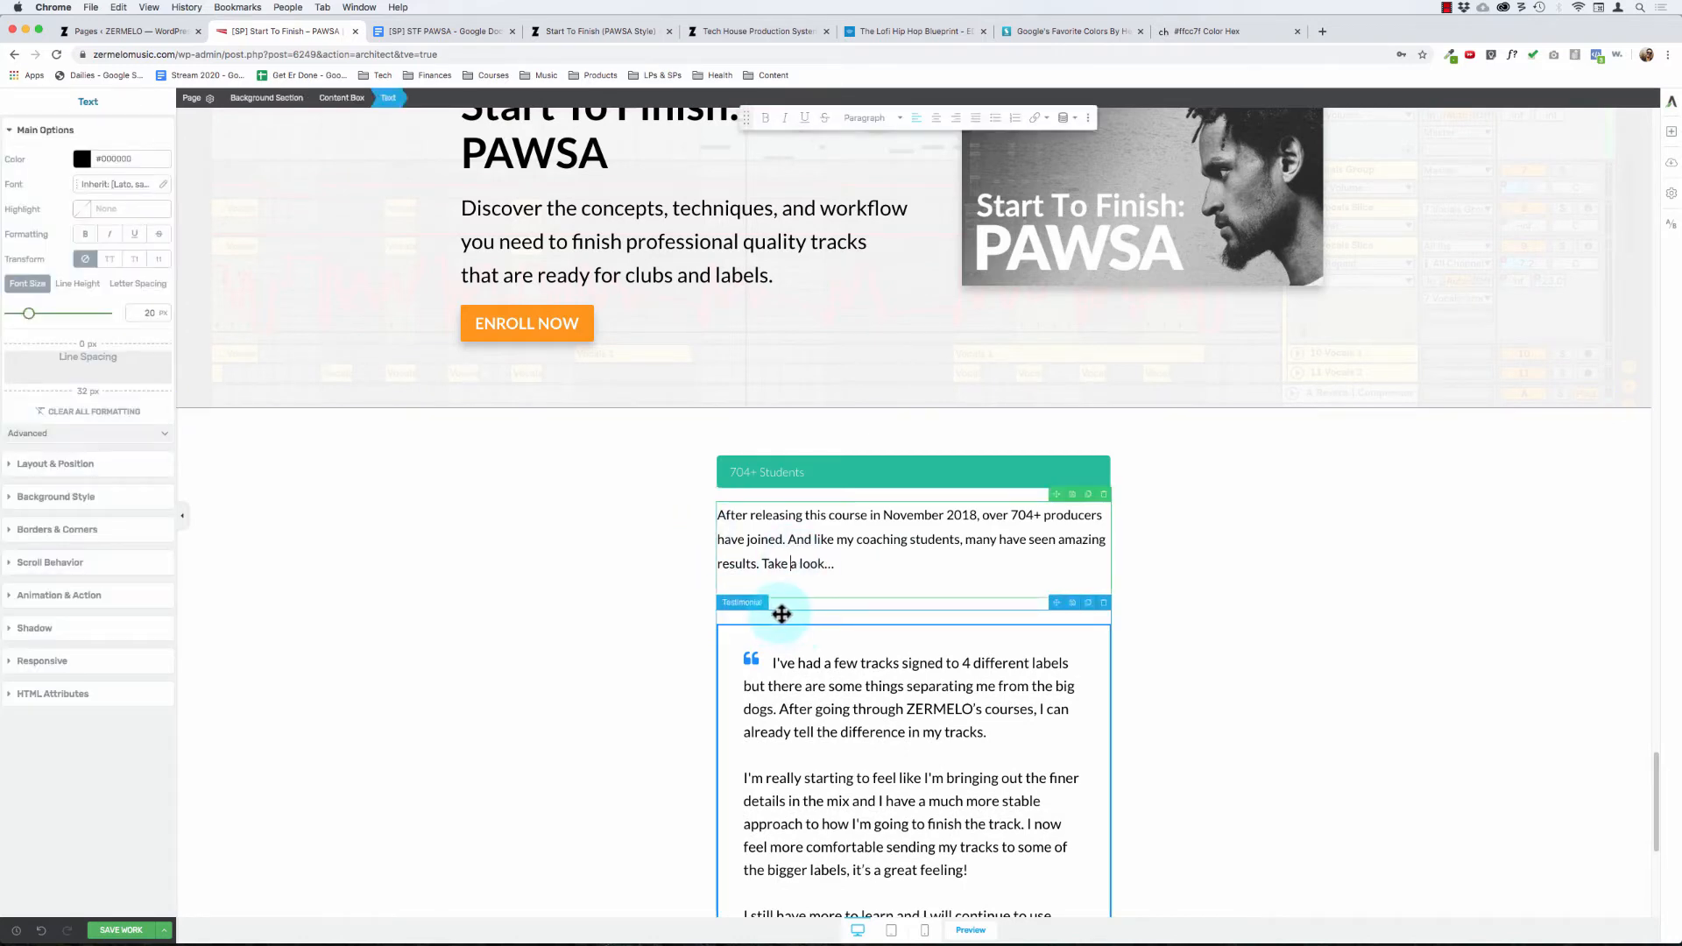
pyautogui.click(781, 615)
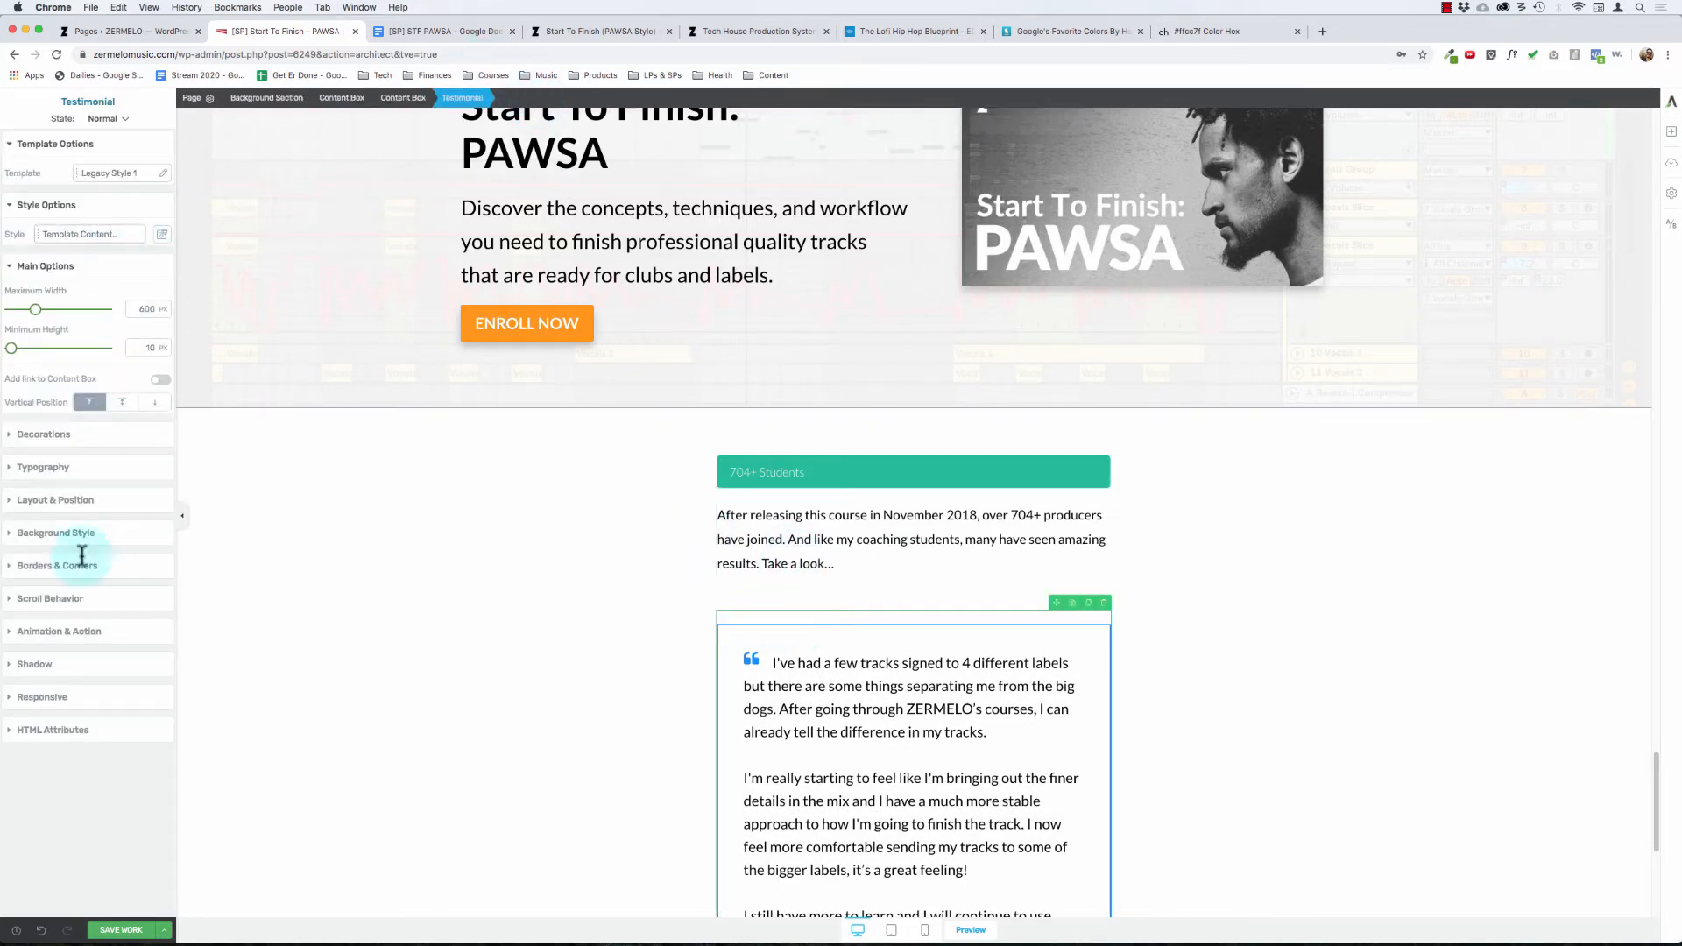
pyautogui.click(62, 504)
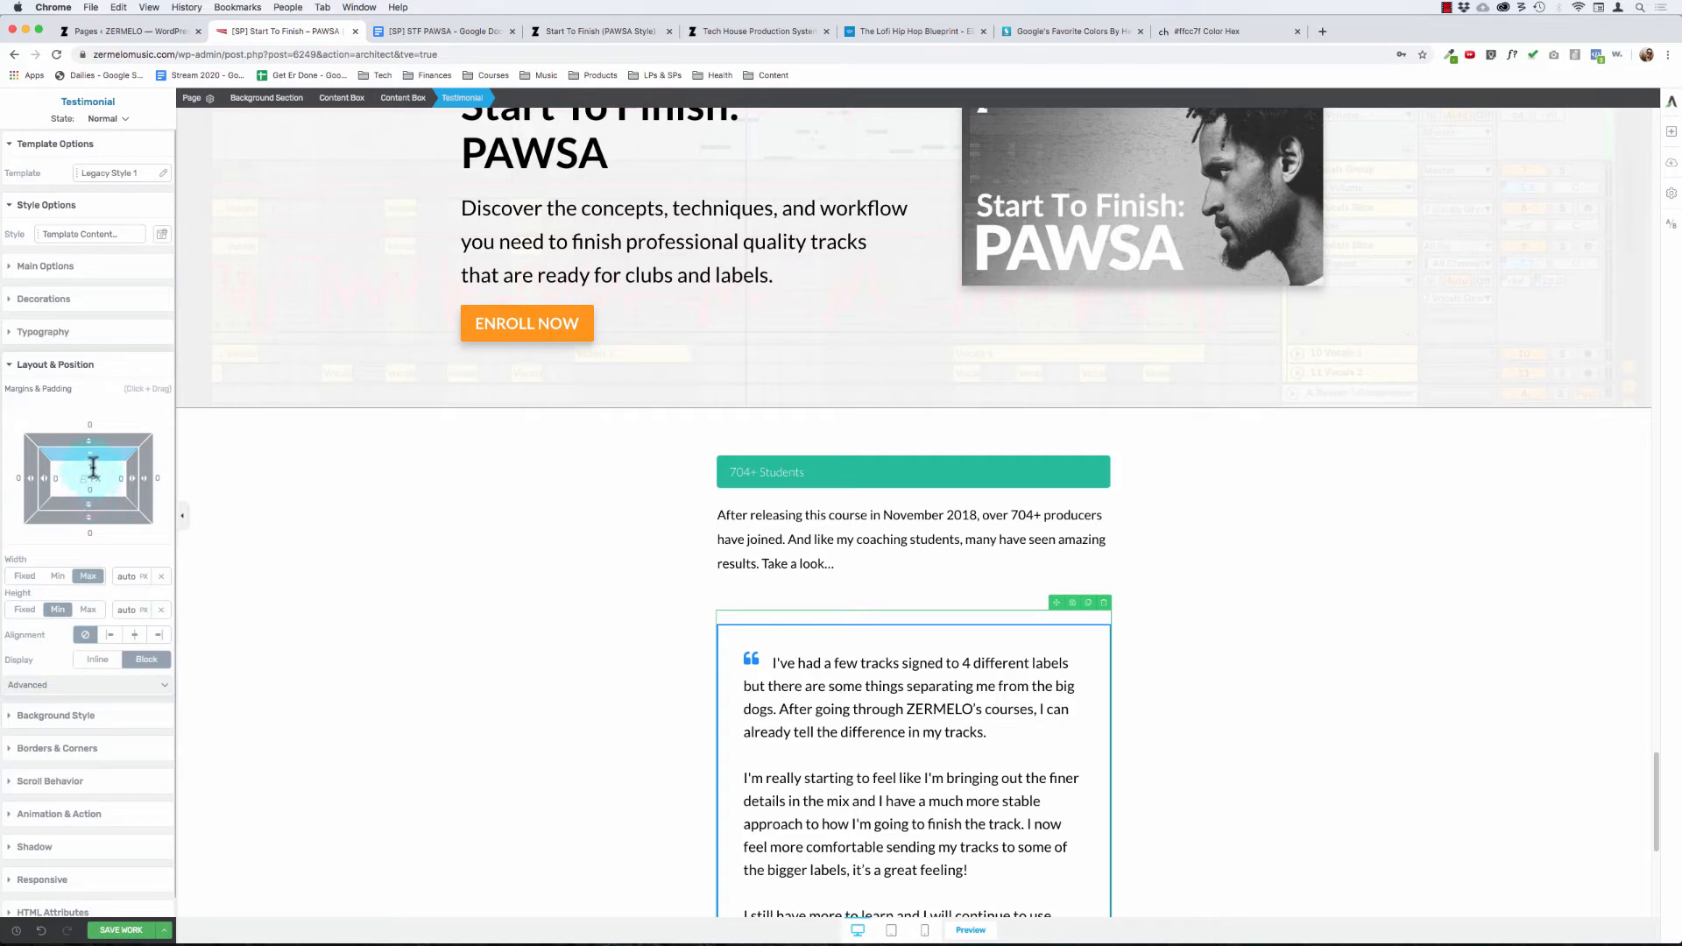
pyautogui.click(404, 111)
pyautogui.click(758, 708)
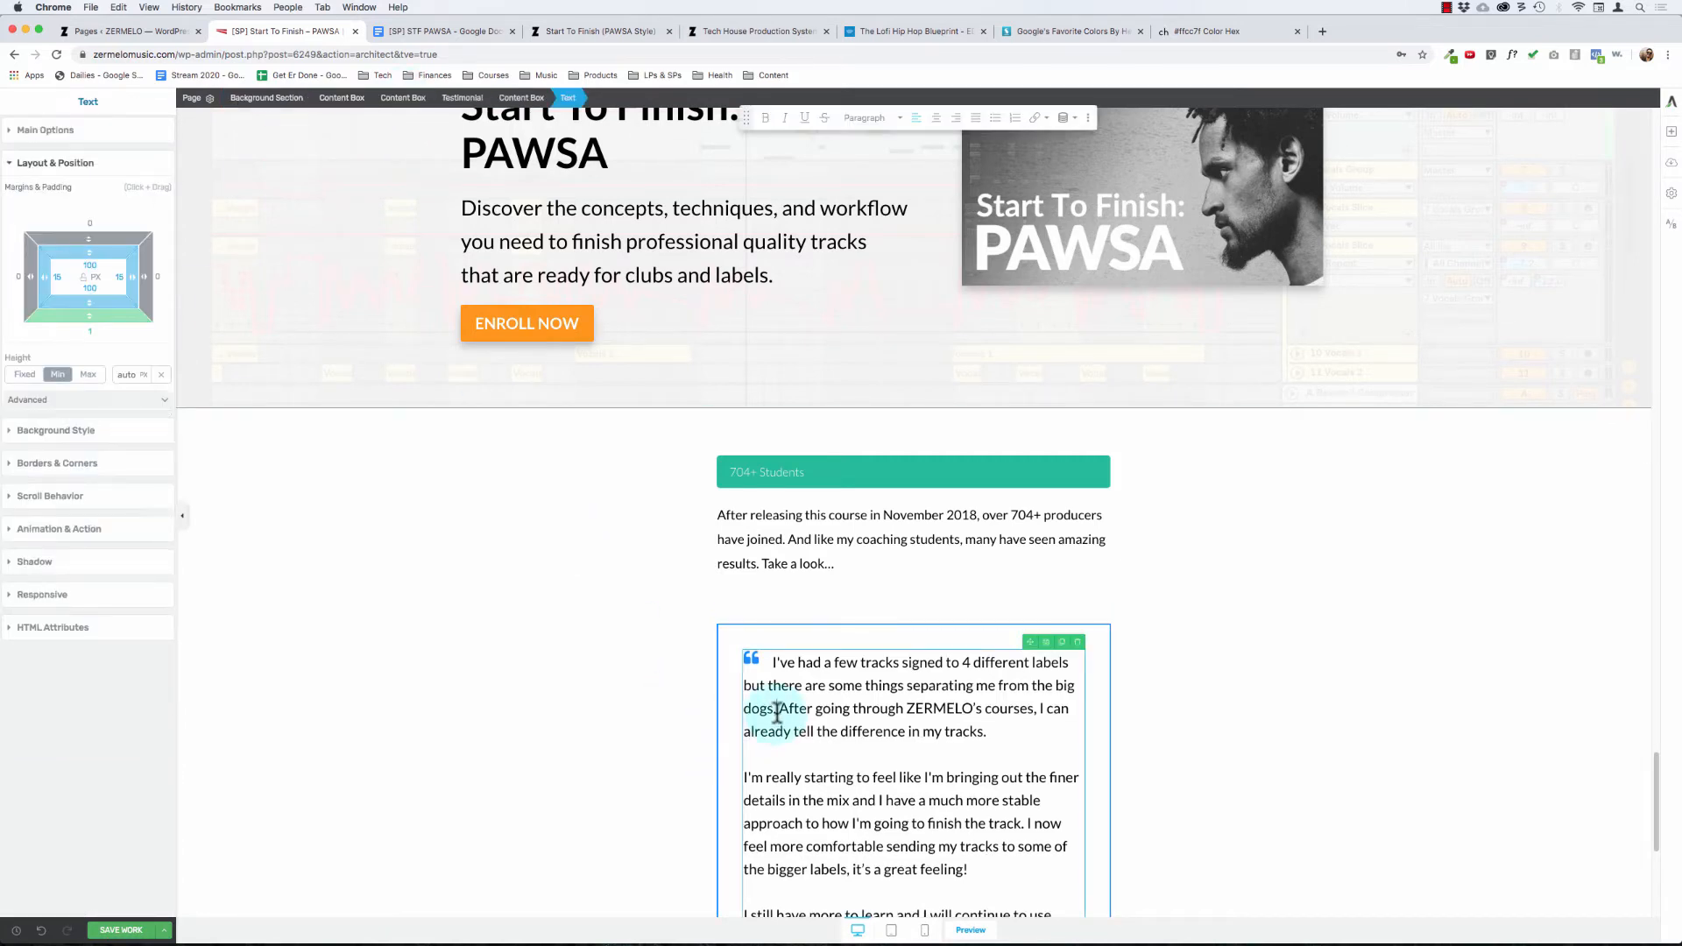
pyautogui.click(510, 97)
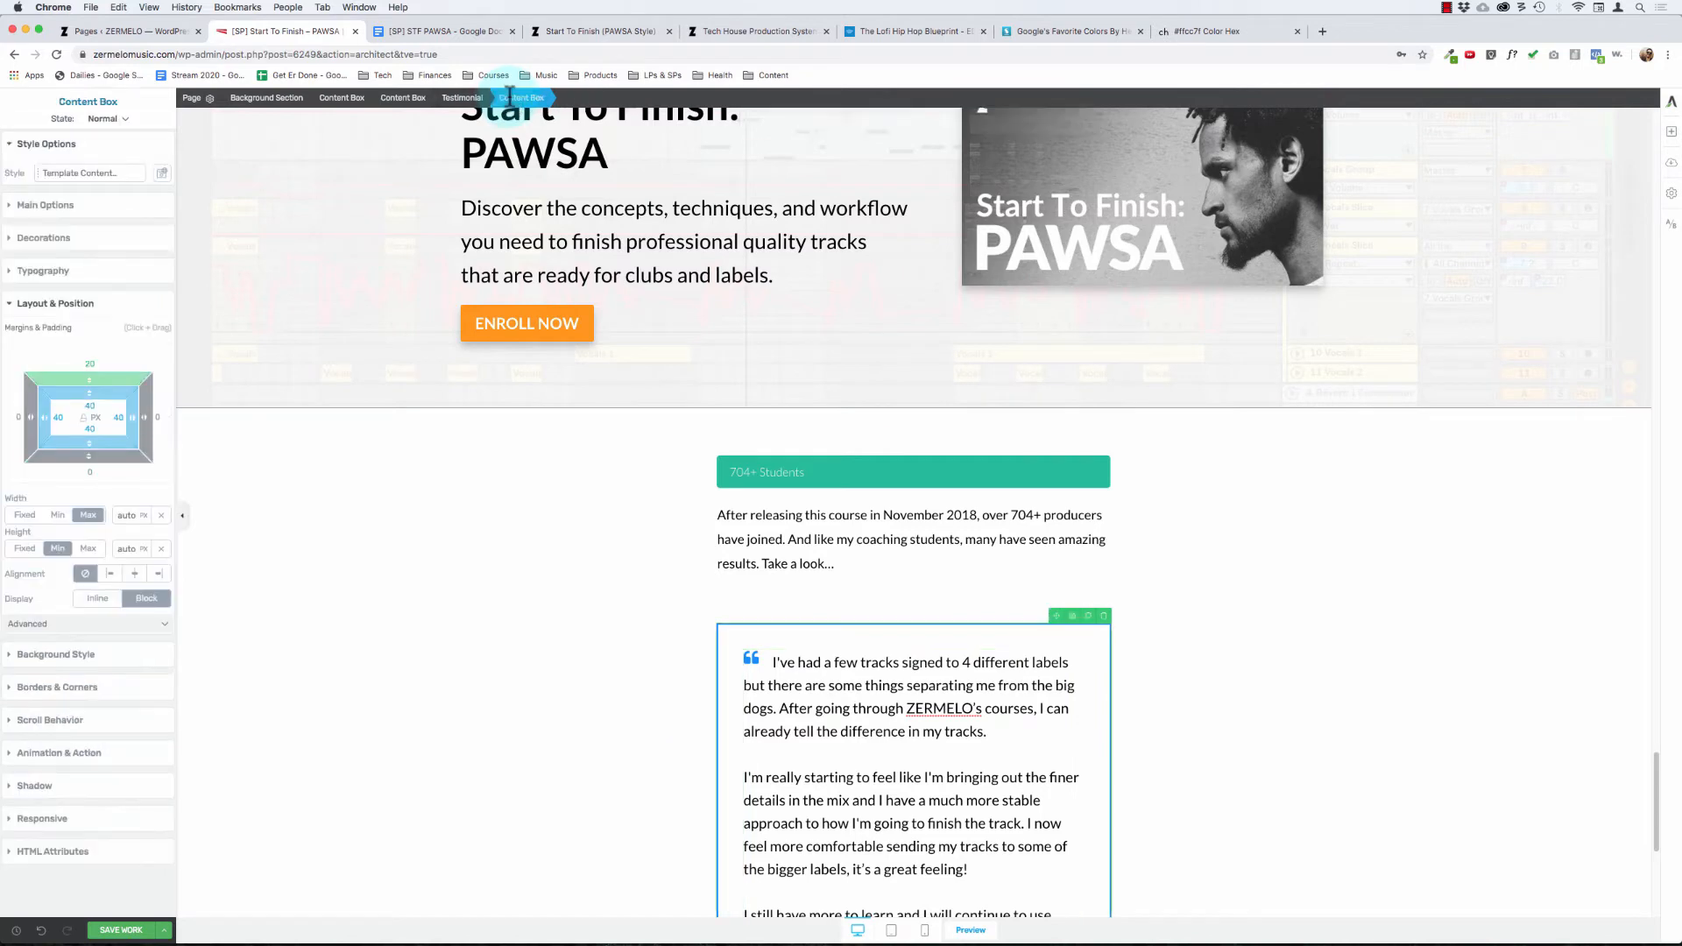
pyautogui.click(90, 364)
pyautogui.write('0')
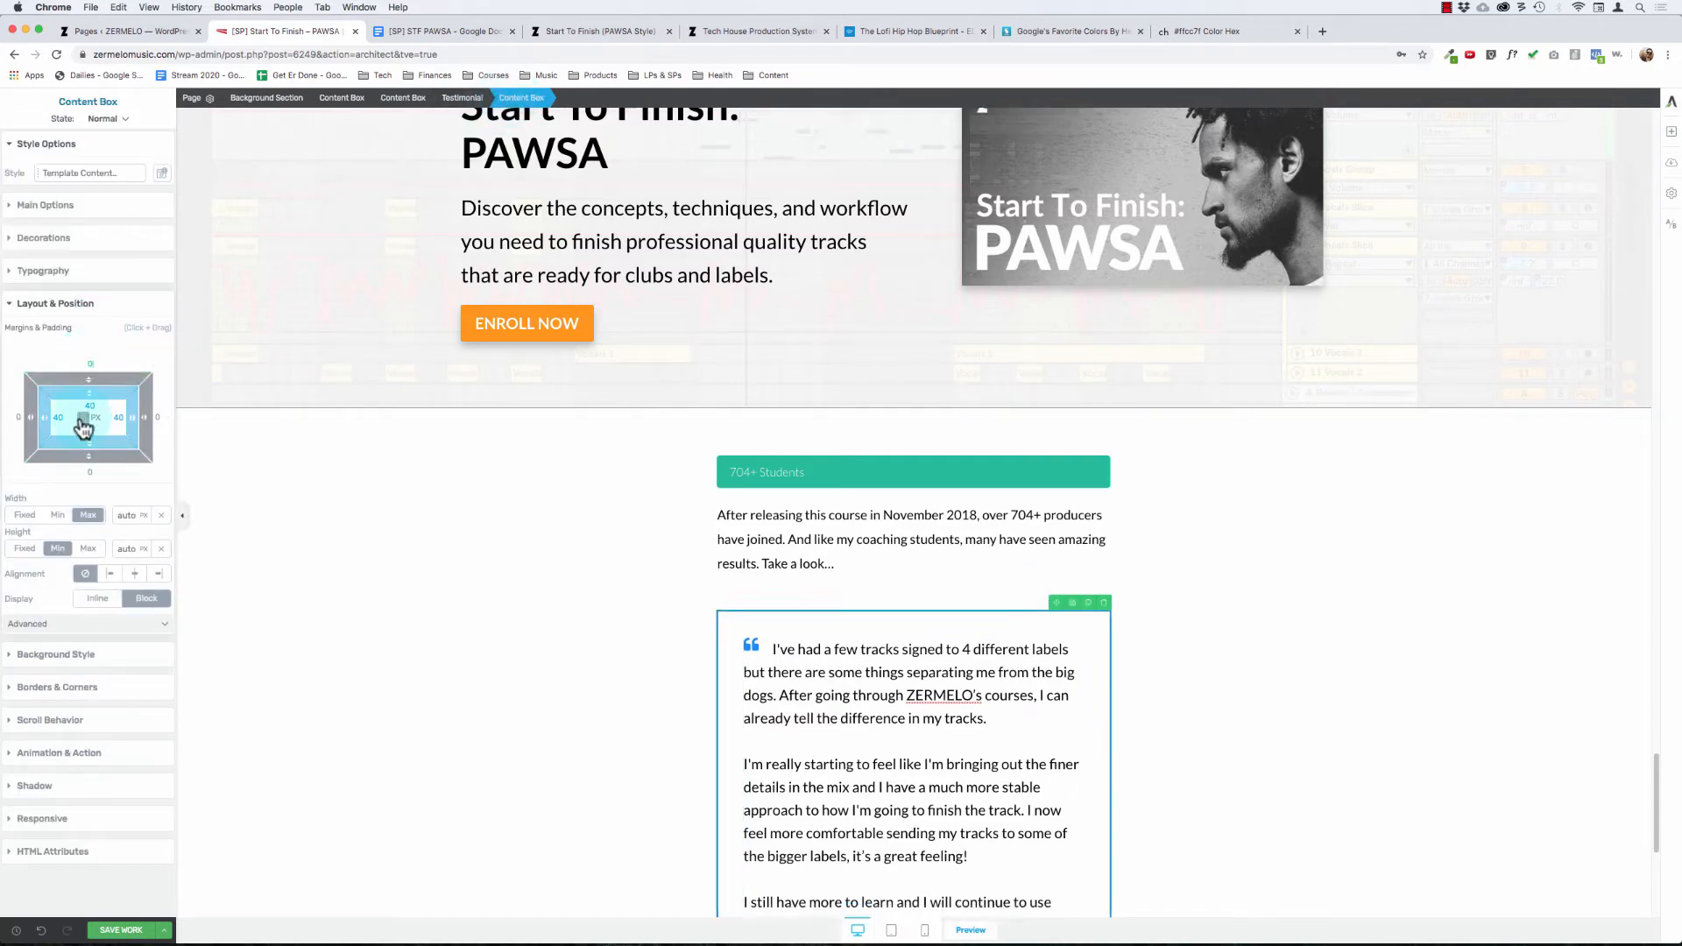
# Step: Try setting the testimonial content box's padding to 0 px on all sides, and undo it
pyautogui.click(89, 406)
pyautogui.write('0')
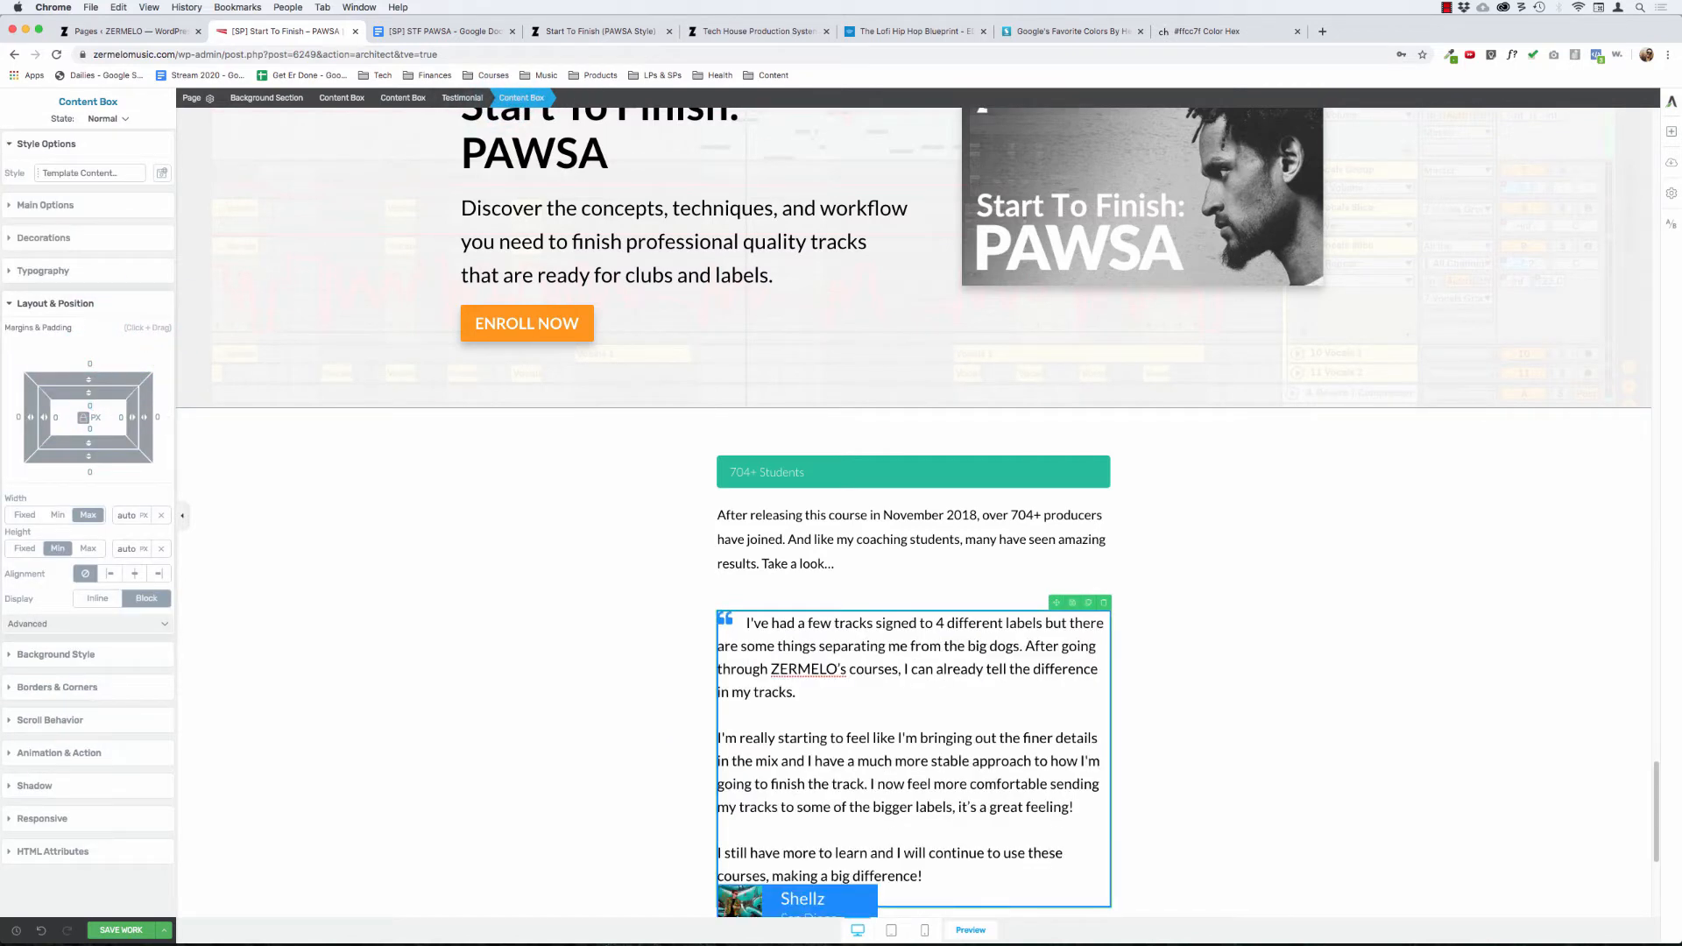
pyautogui.click(41, 930)
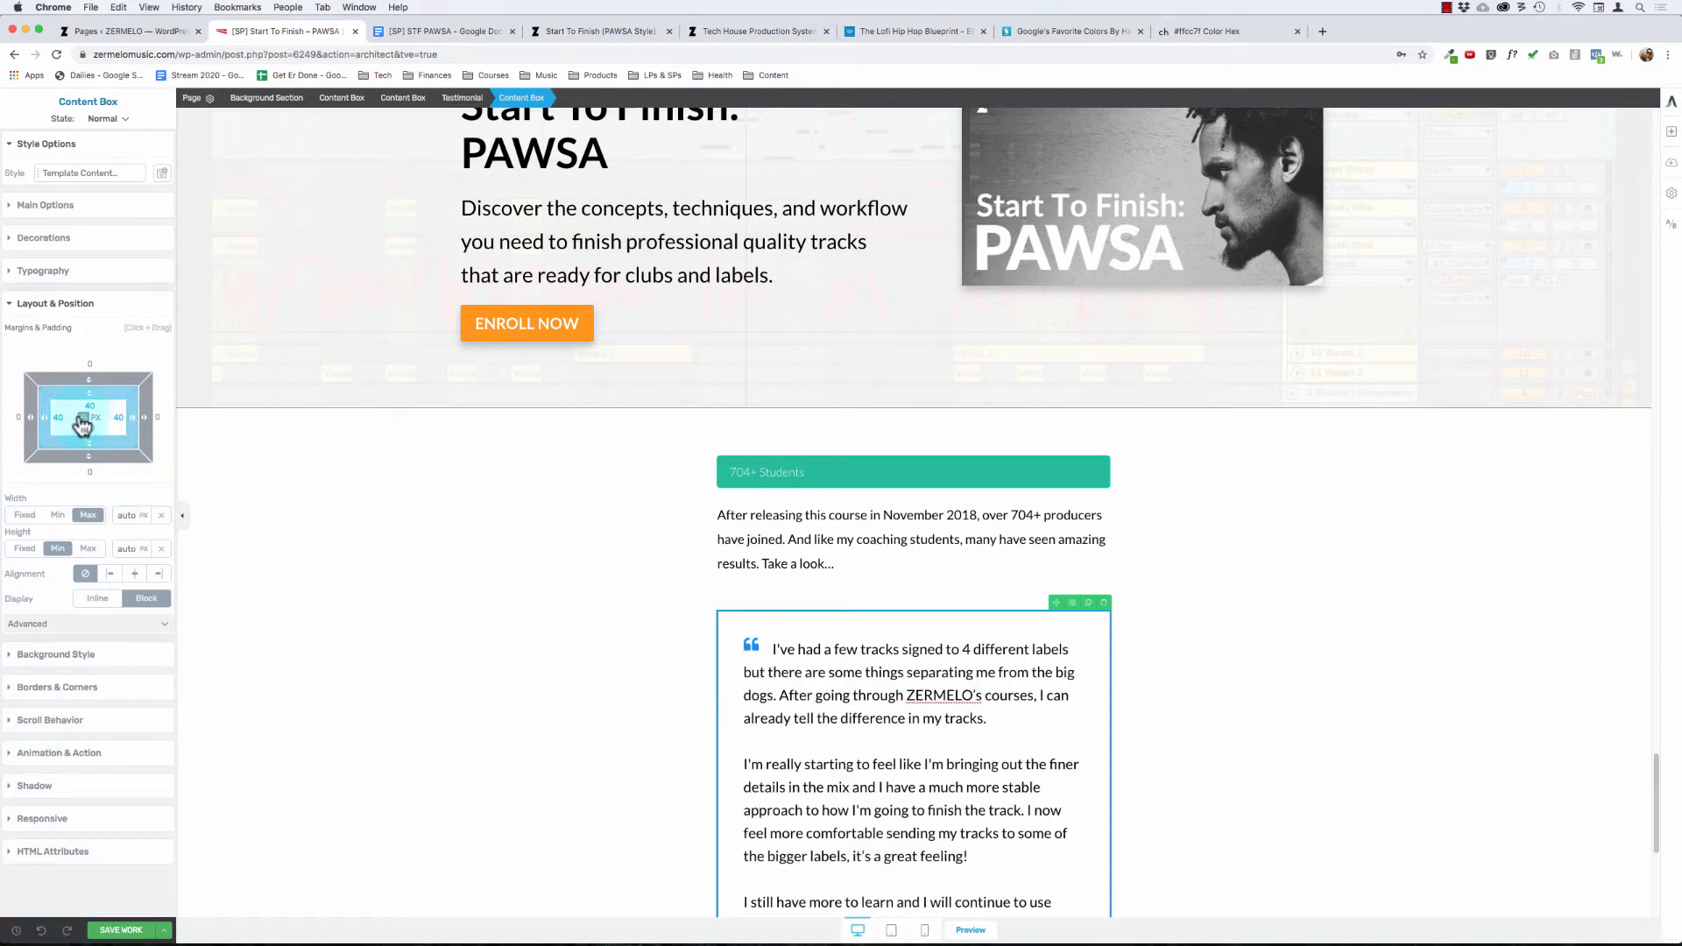
pyautogui.click(786, 552)
pyautogui.scroll(-3, 786, 554)
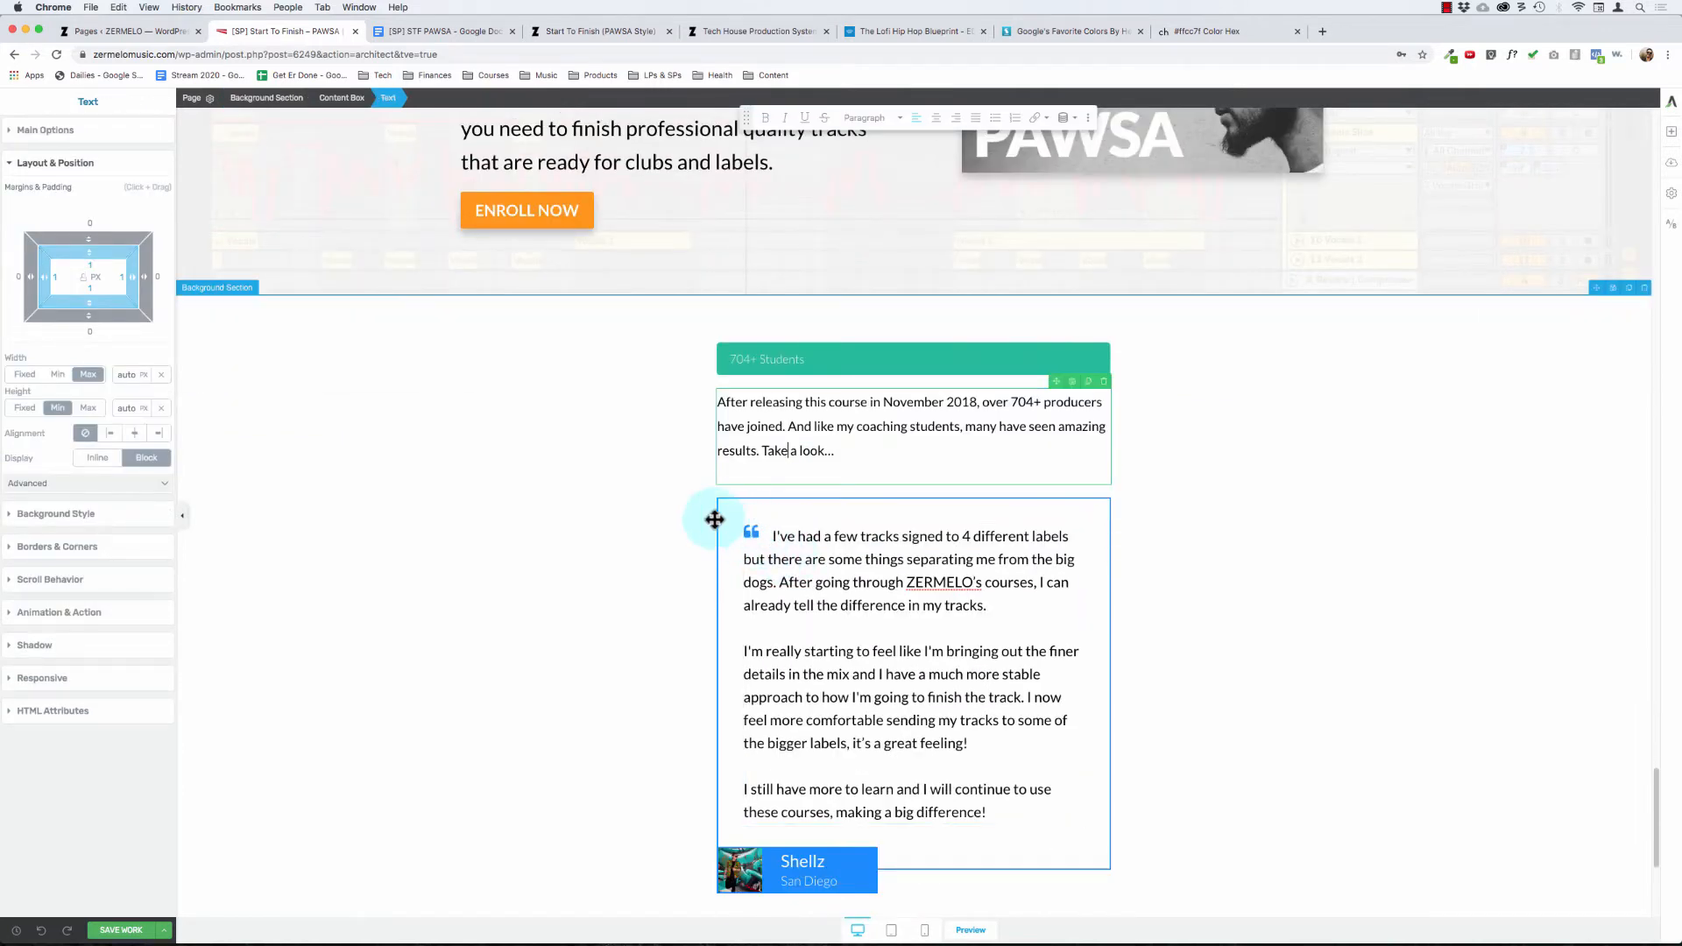
pyautogui.click(605, 496)
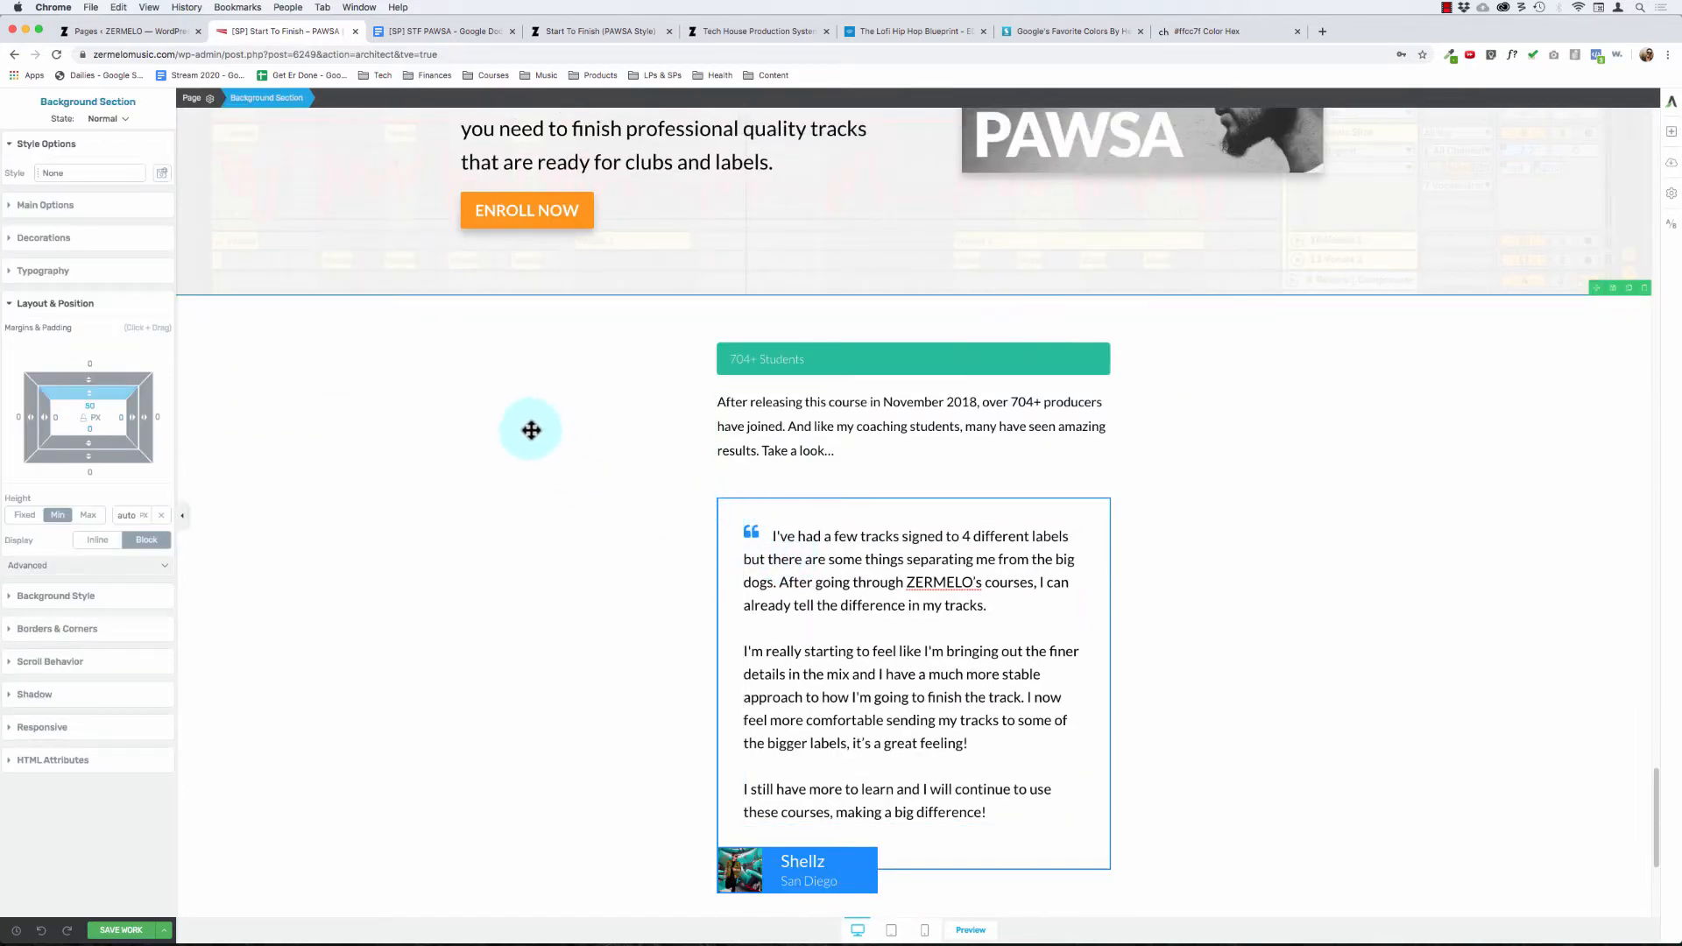
pyautogui.click(789, 862)
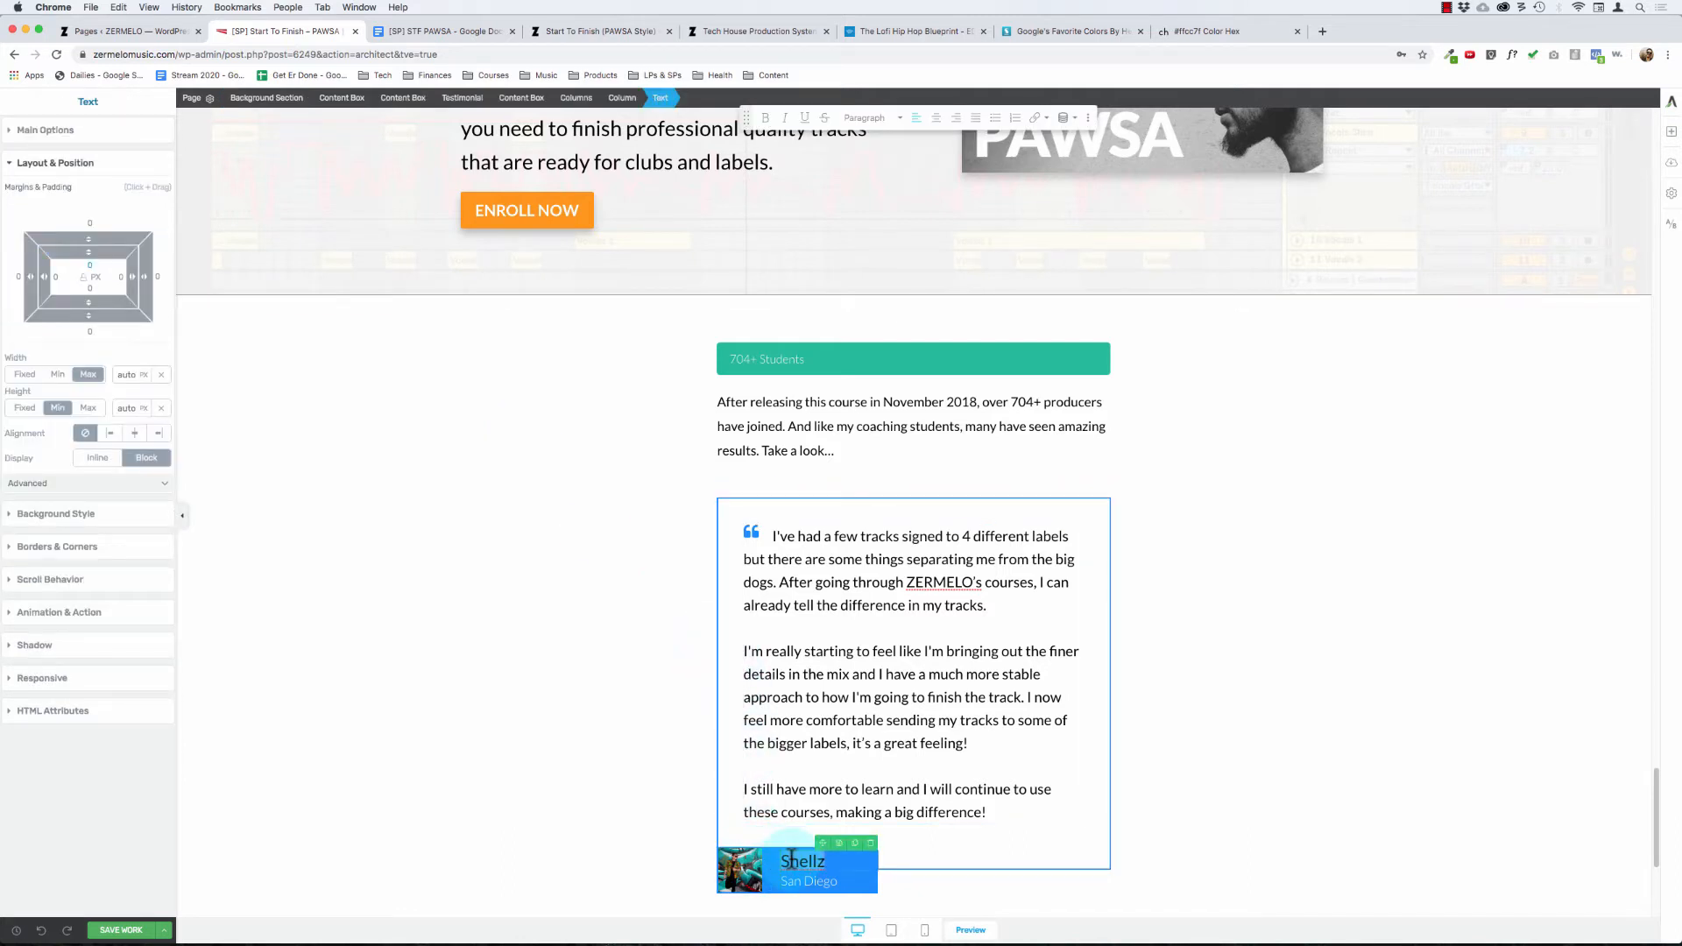
pyautogui.press('Left')
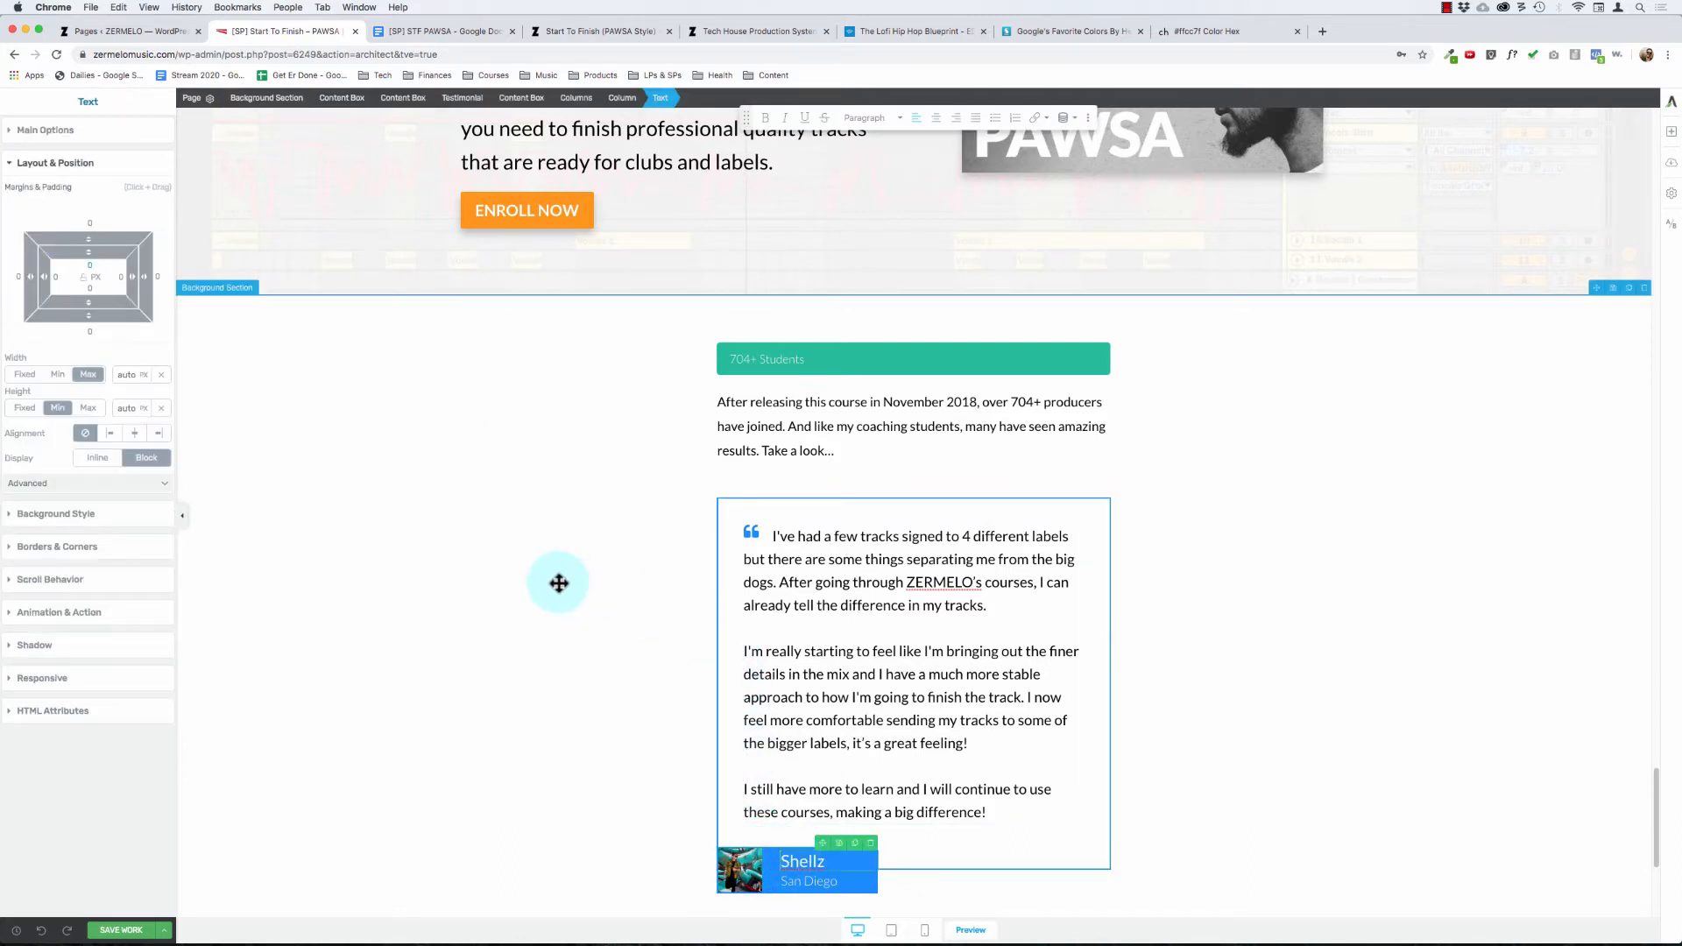
pyautogui.click(559, 583)
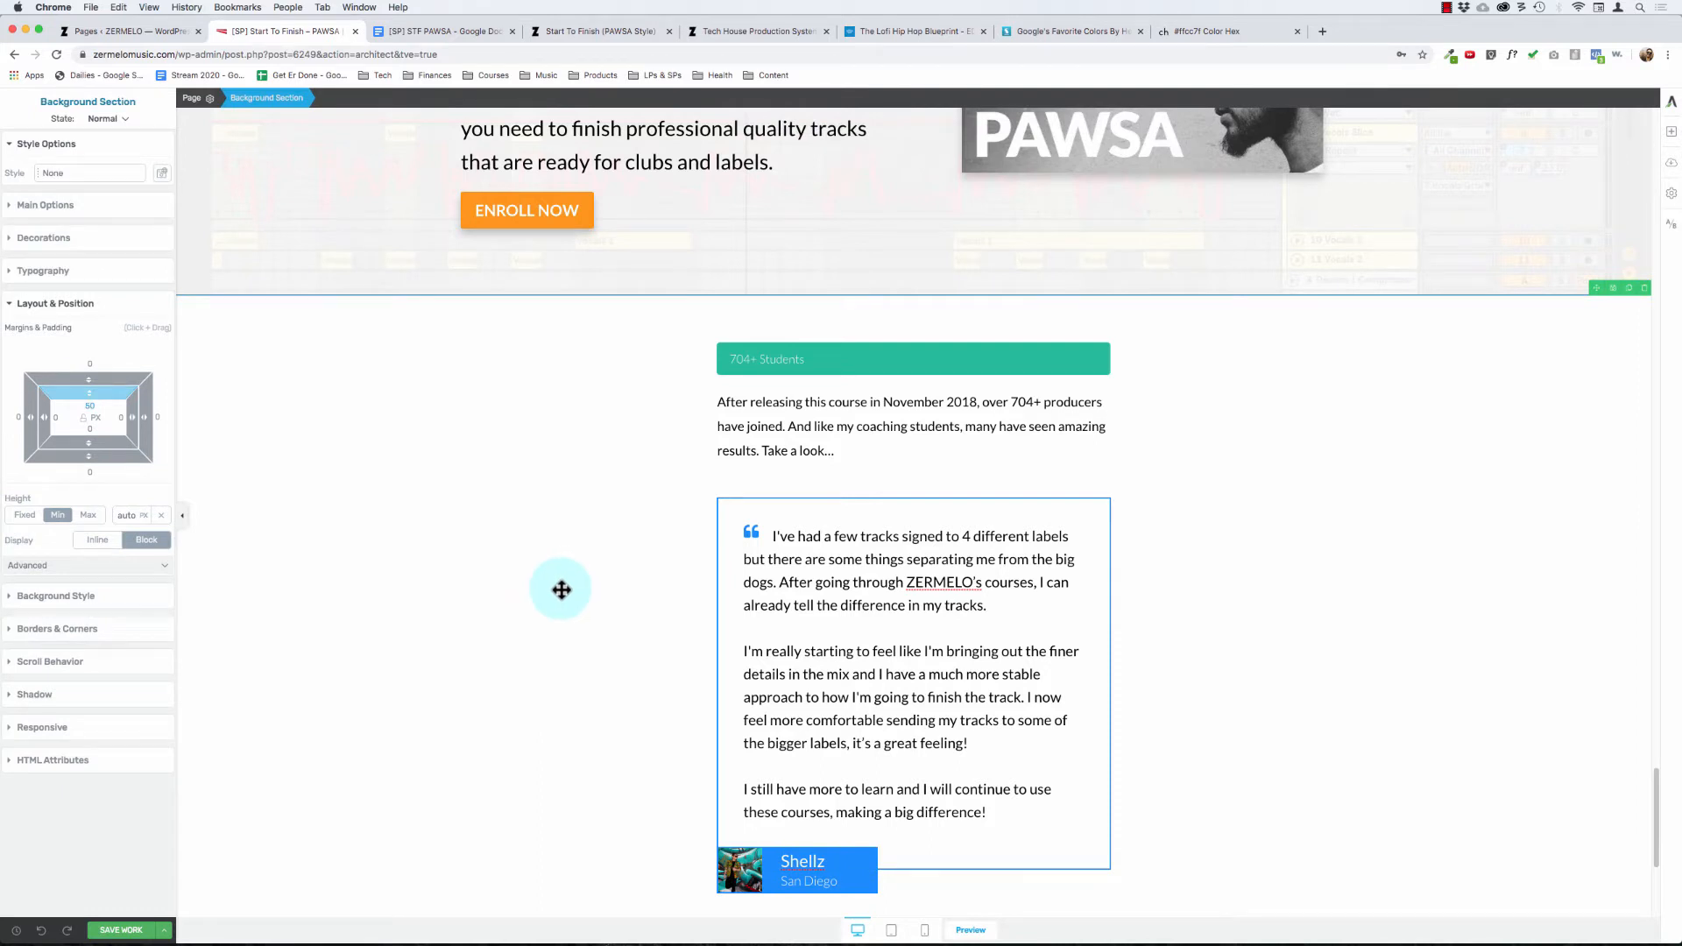
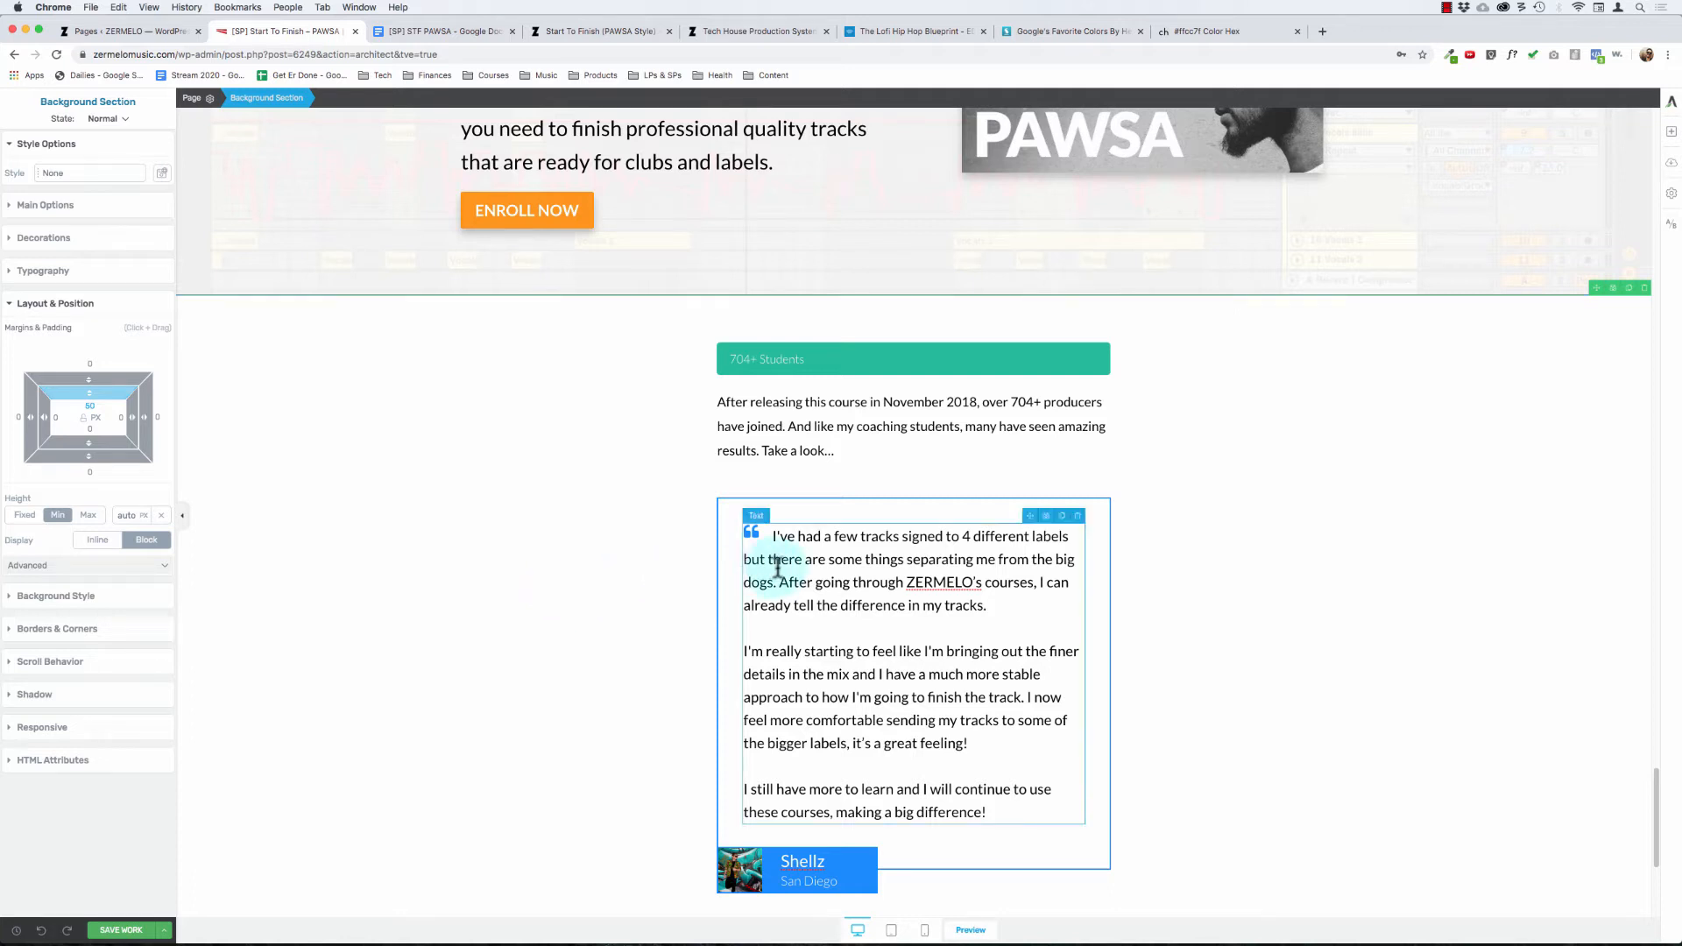
# Step: Delete the outer content box holding both blue-bordered student testimonials below the intro paragraph
pyautogui.click(754, 496)
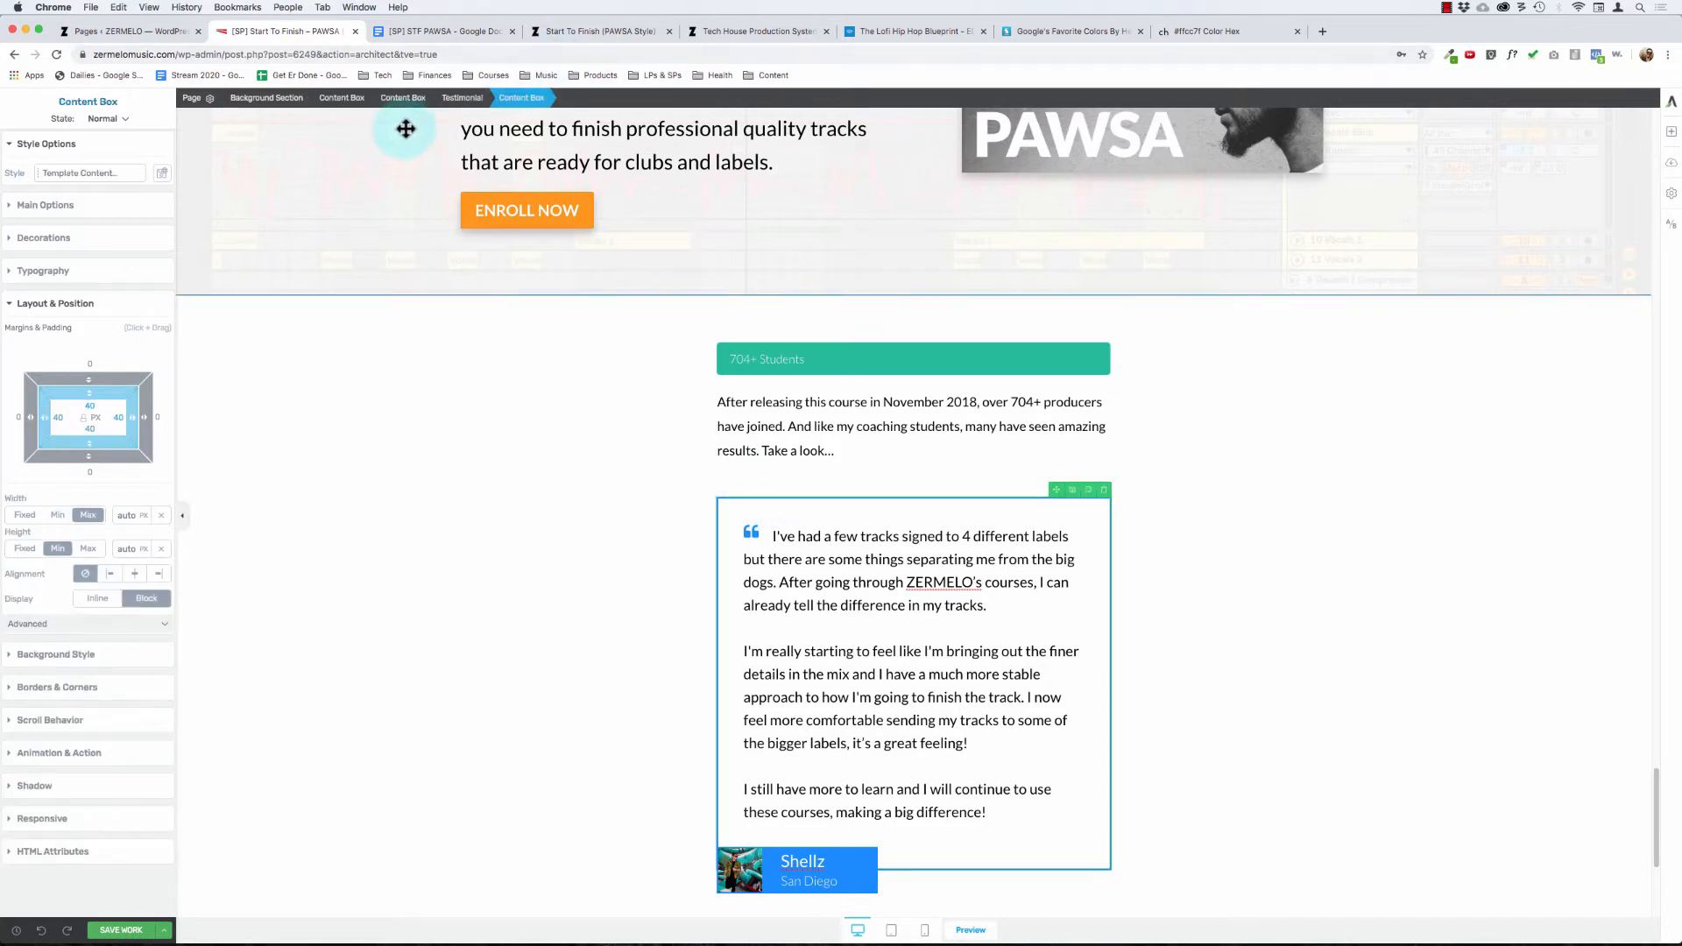
pyautogui.click(460, 99)
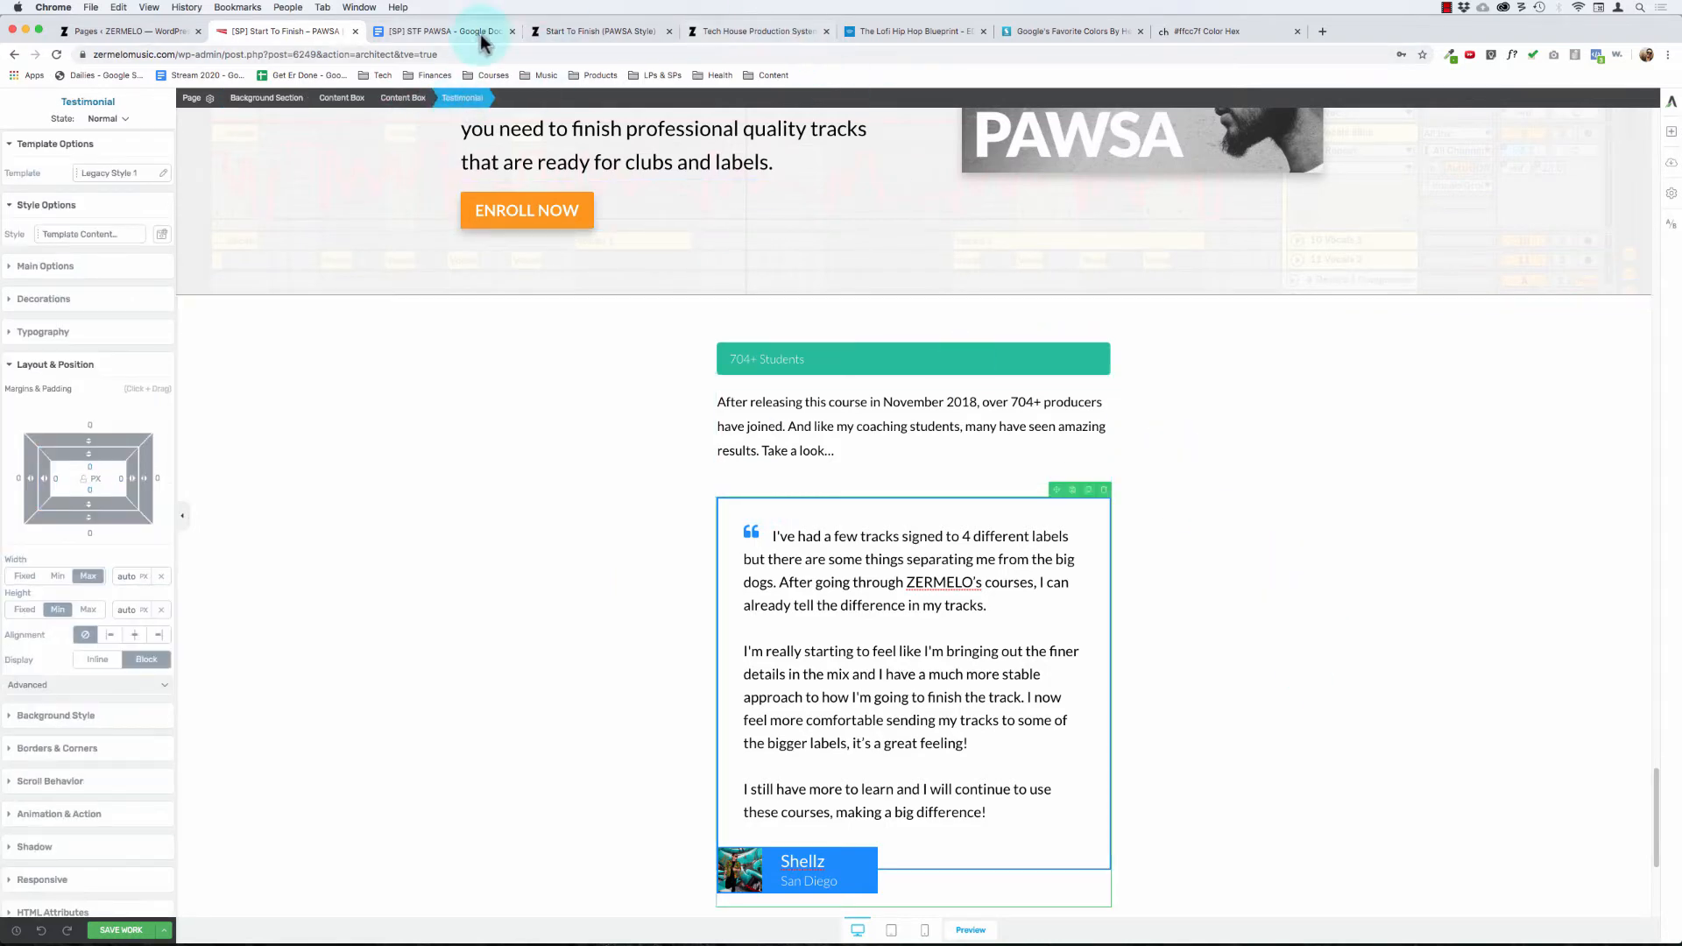
pyautogui.click(405, 97)
pyautogui.scroll(-4, 488, 502)
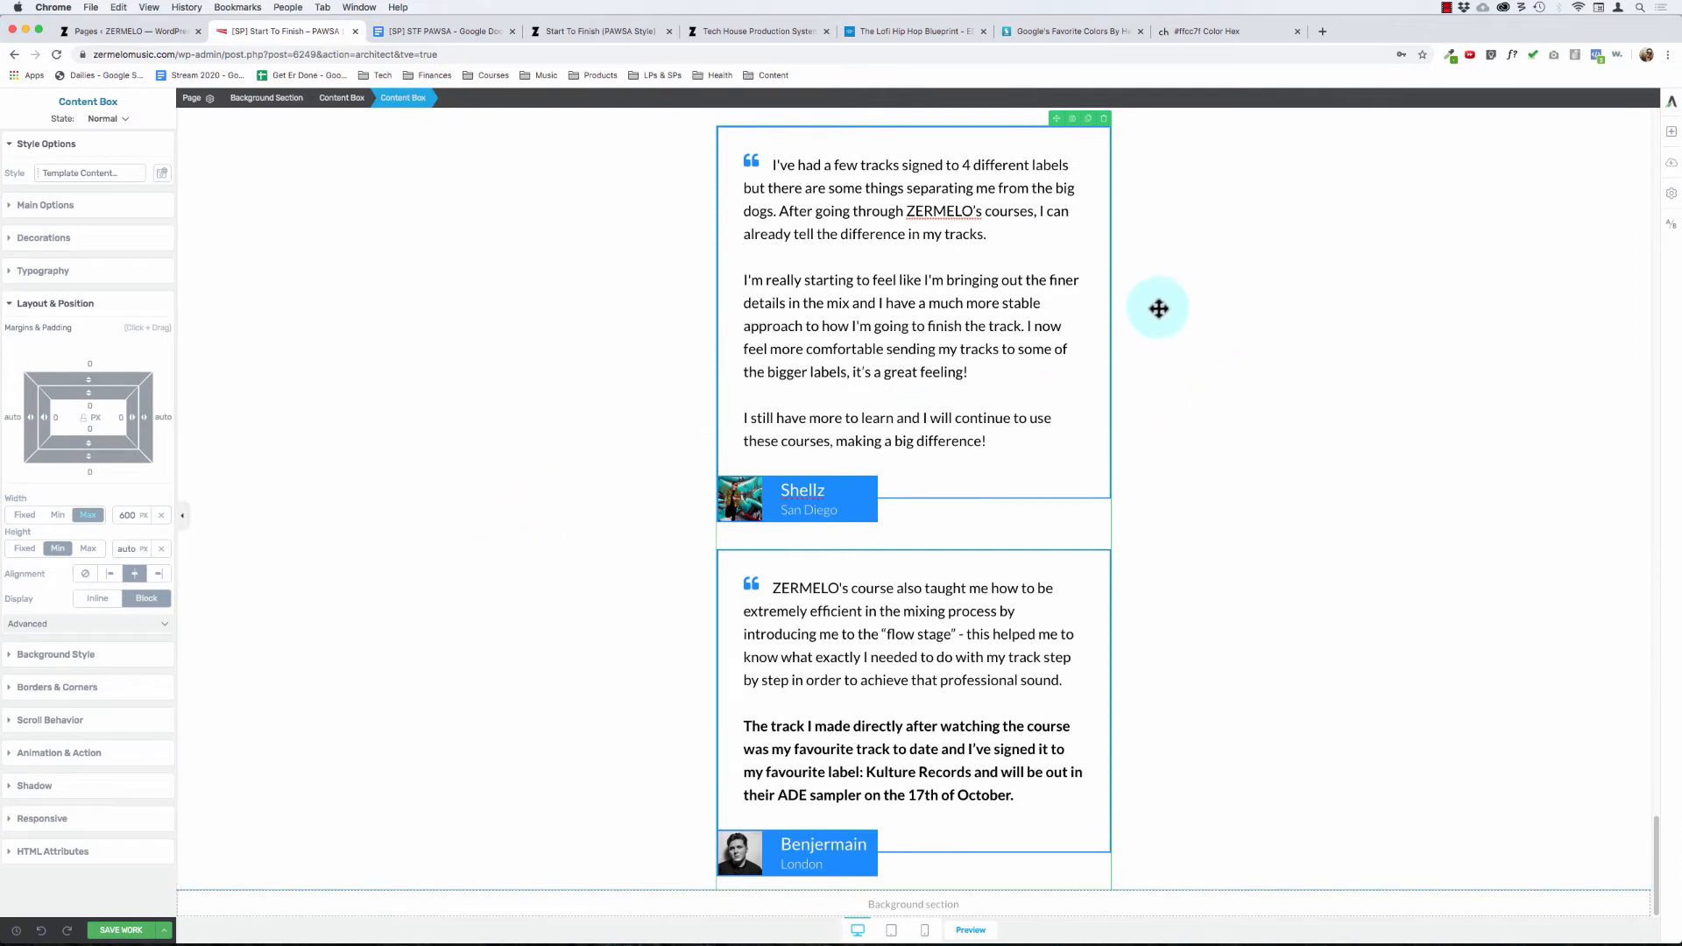
pyautogui.click(1103, 118)
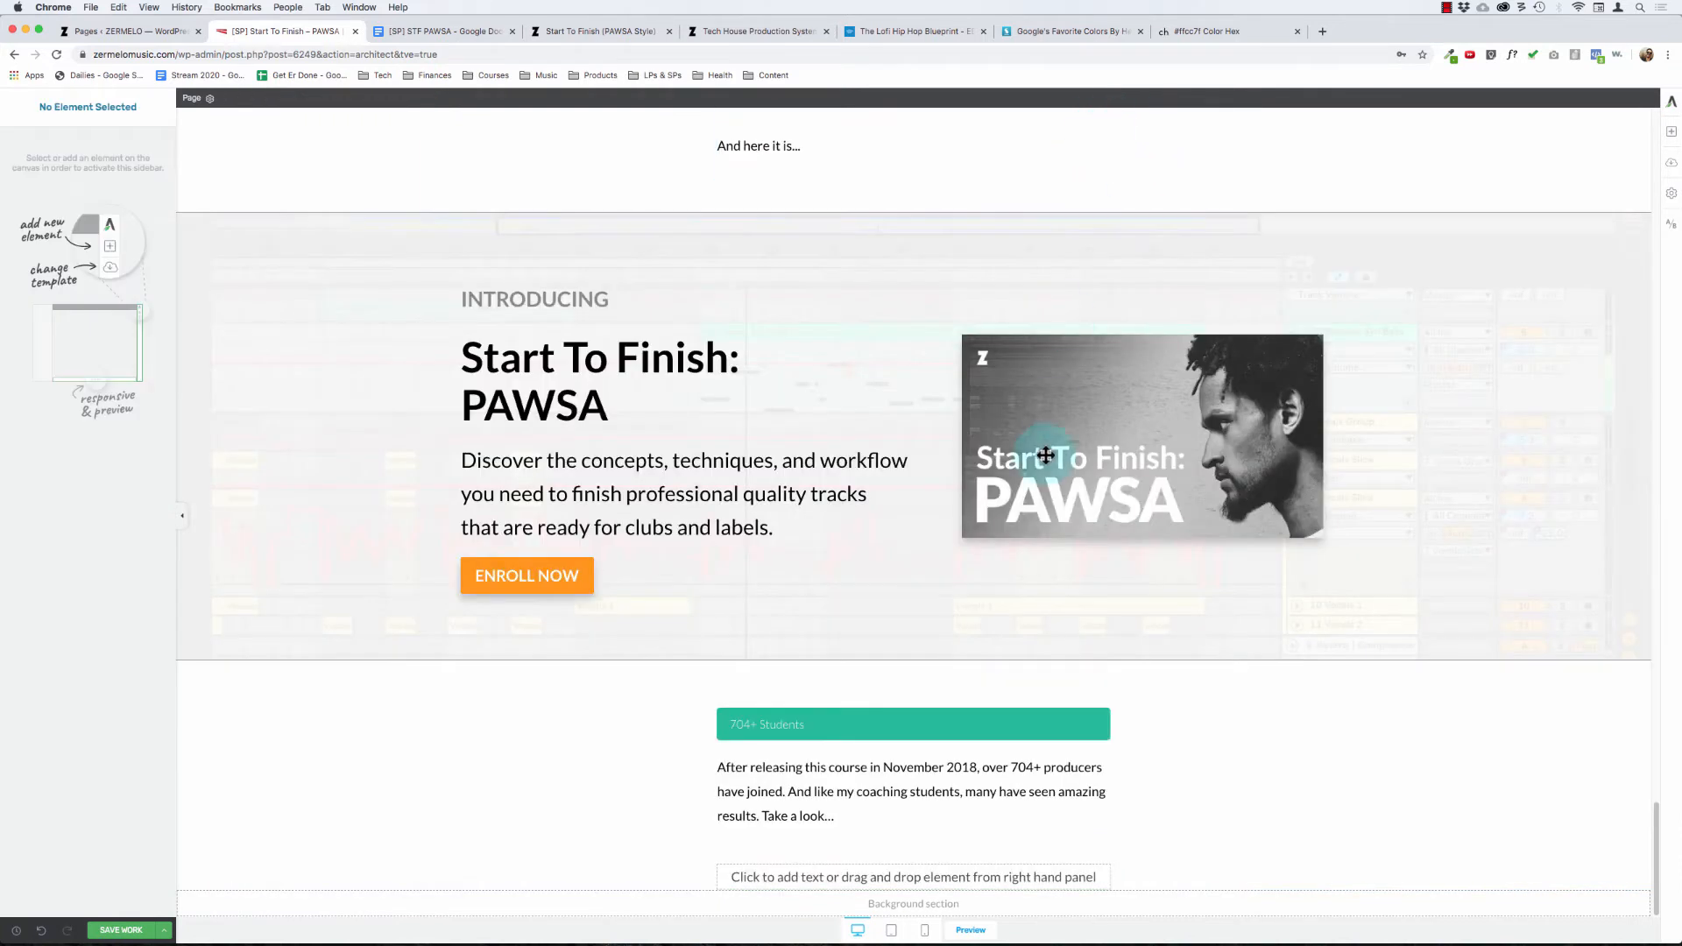
# Step: Add a line with the first student's full name and "says..." below the intro paragraph, and remove the extra text element underneath
pyautogui.click(975, 874)
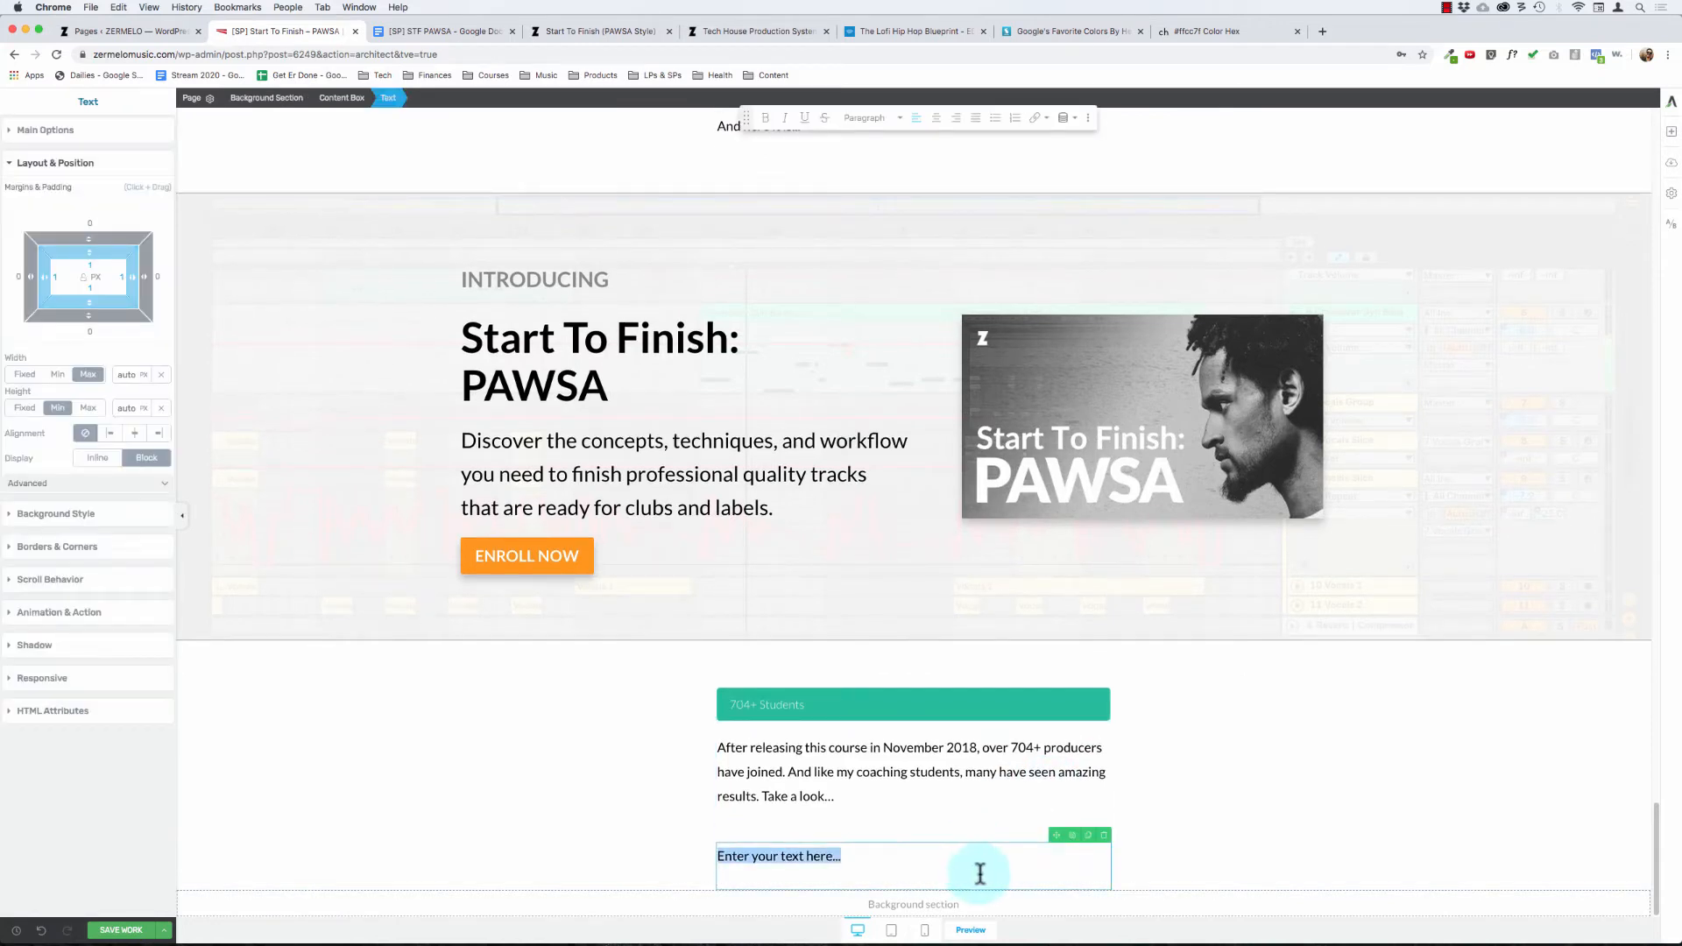
pyautogui.click(916, 799)
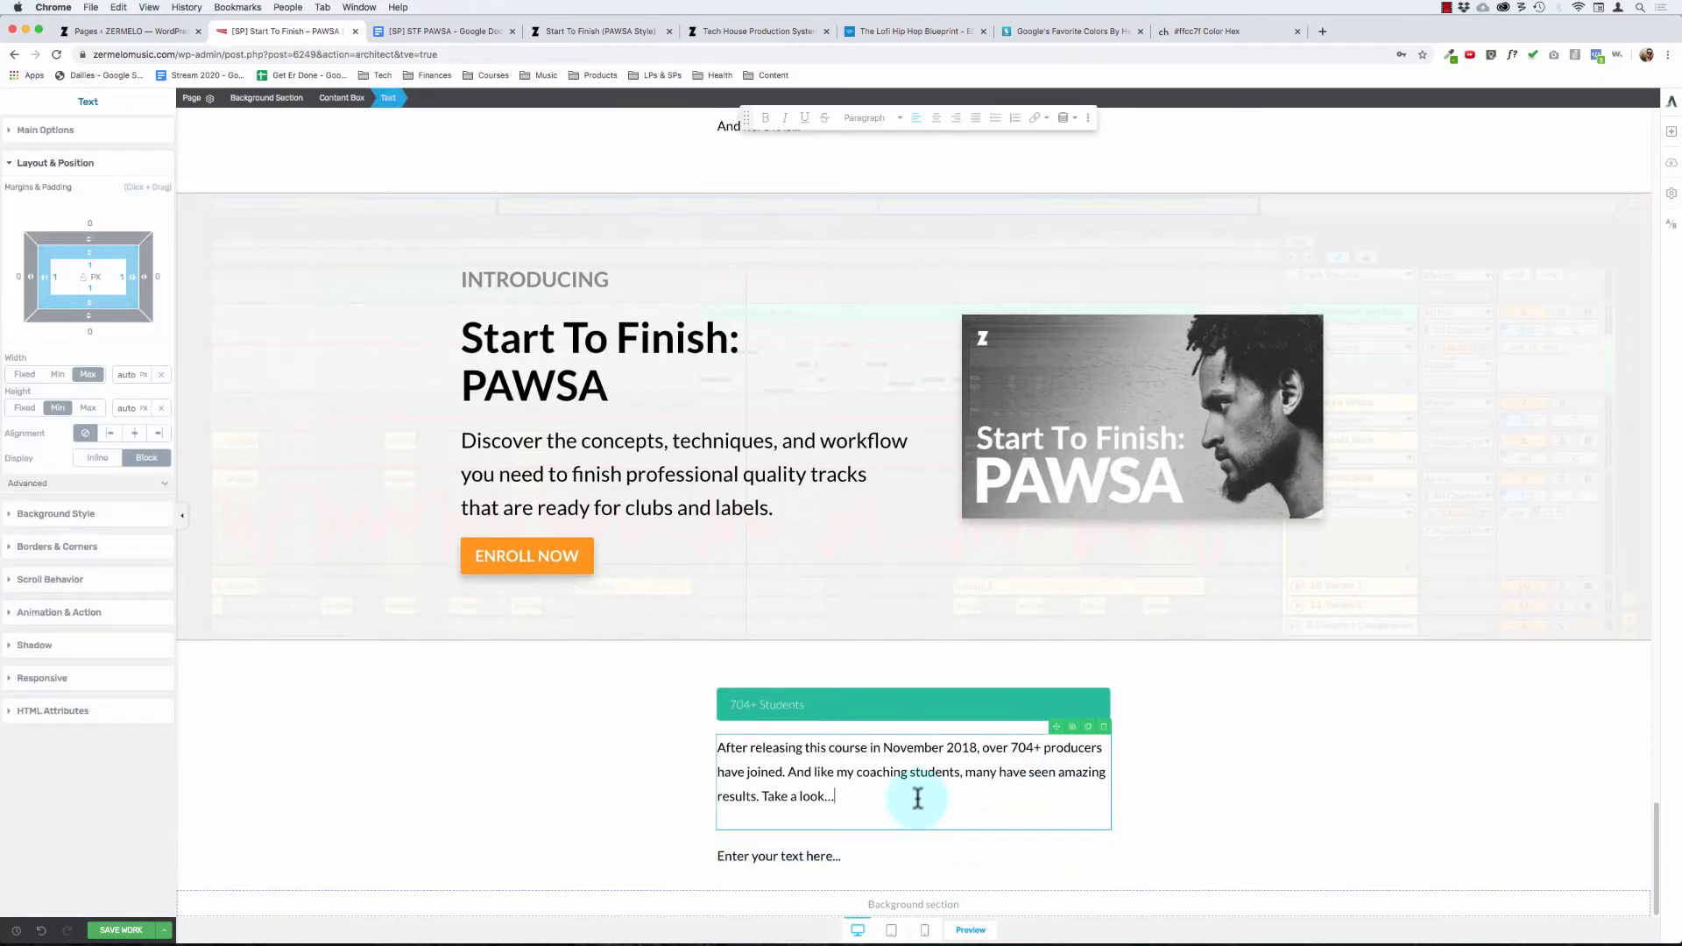
pyautogui.press('Return')
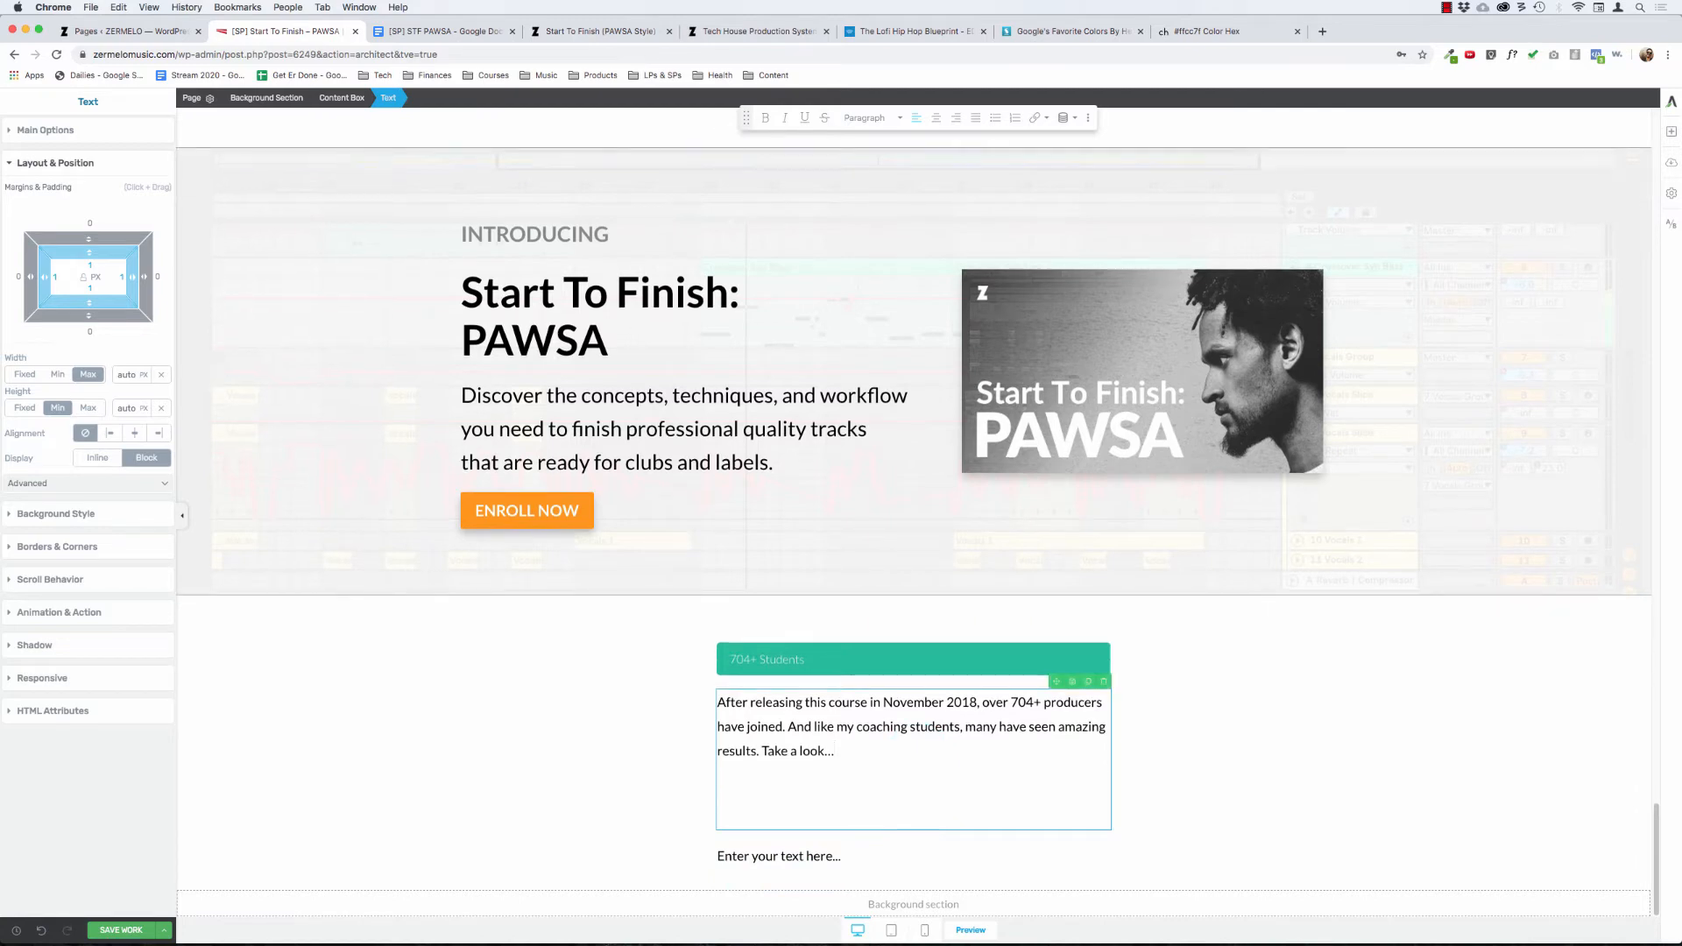
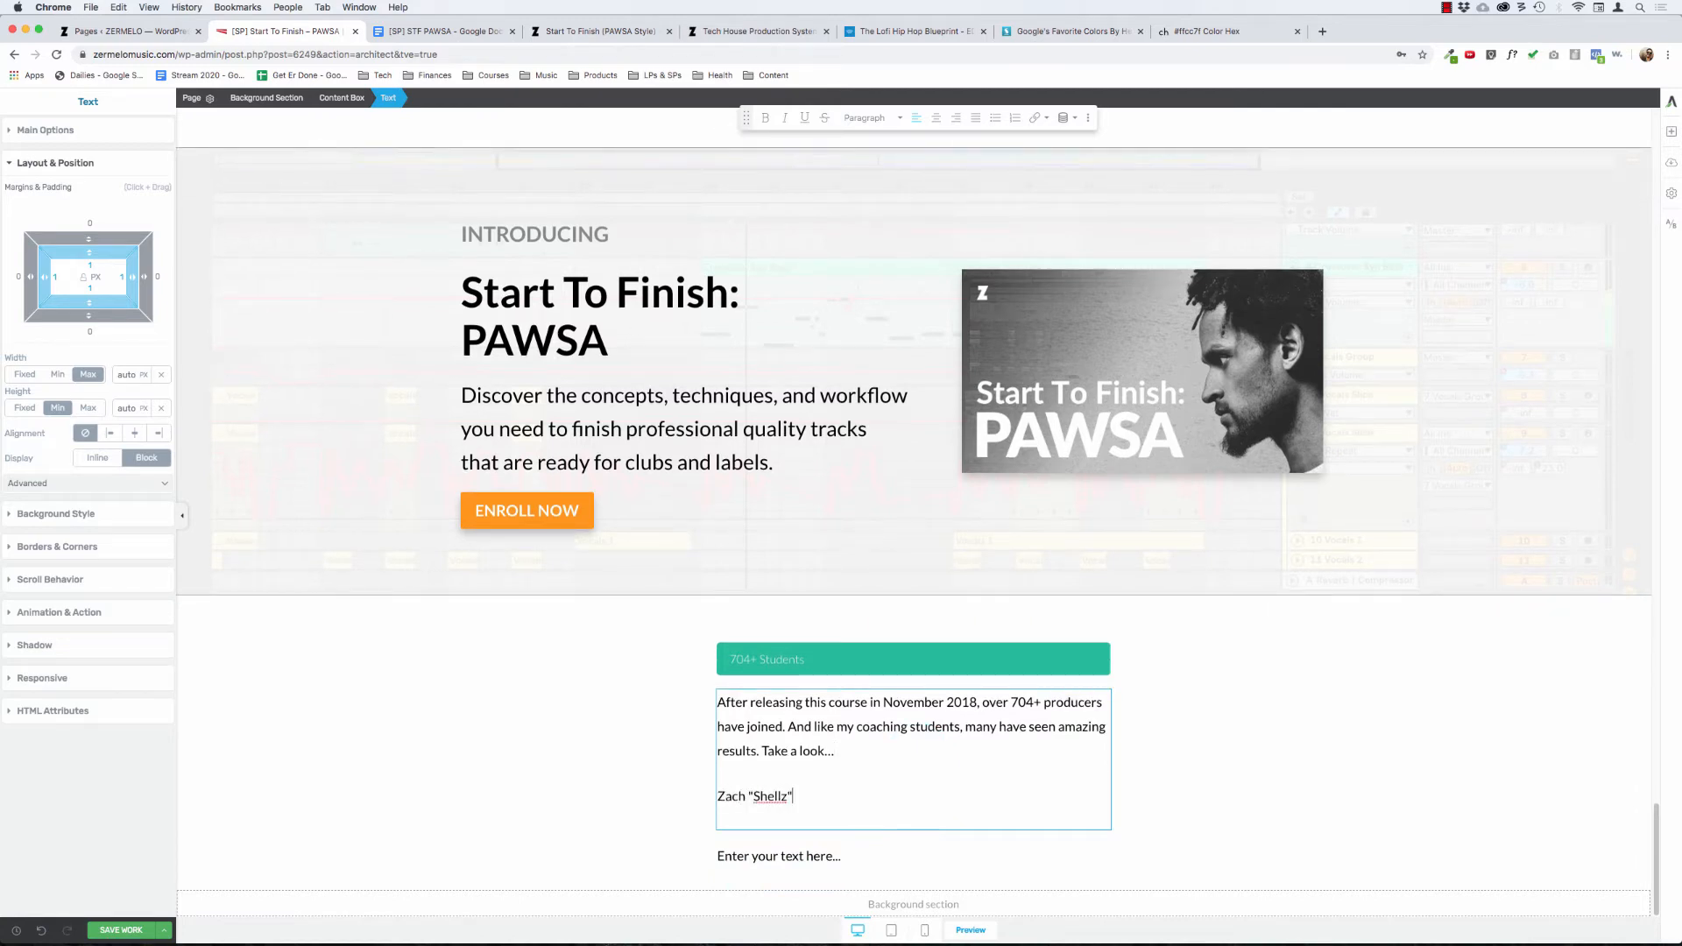
pyautogui.press('Return')
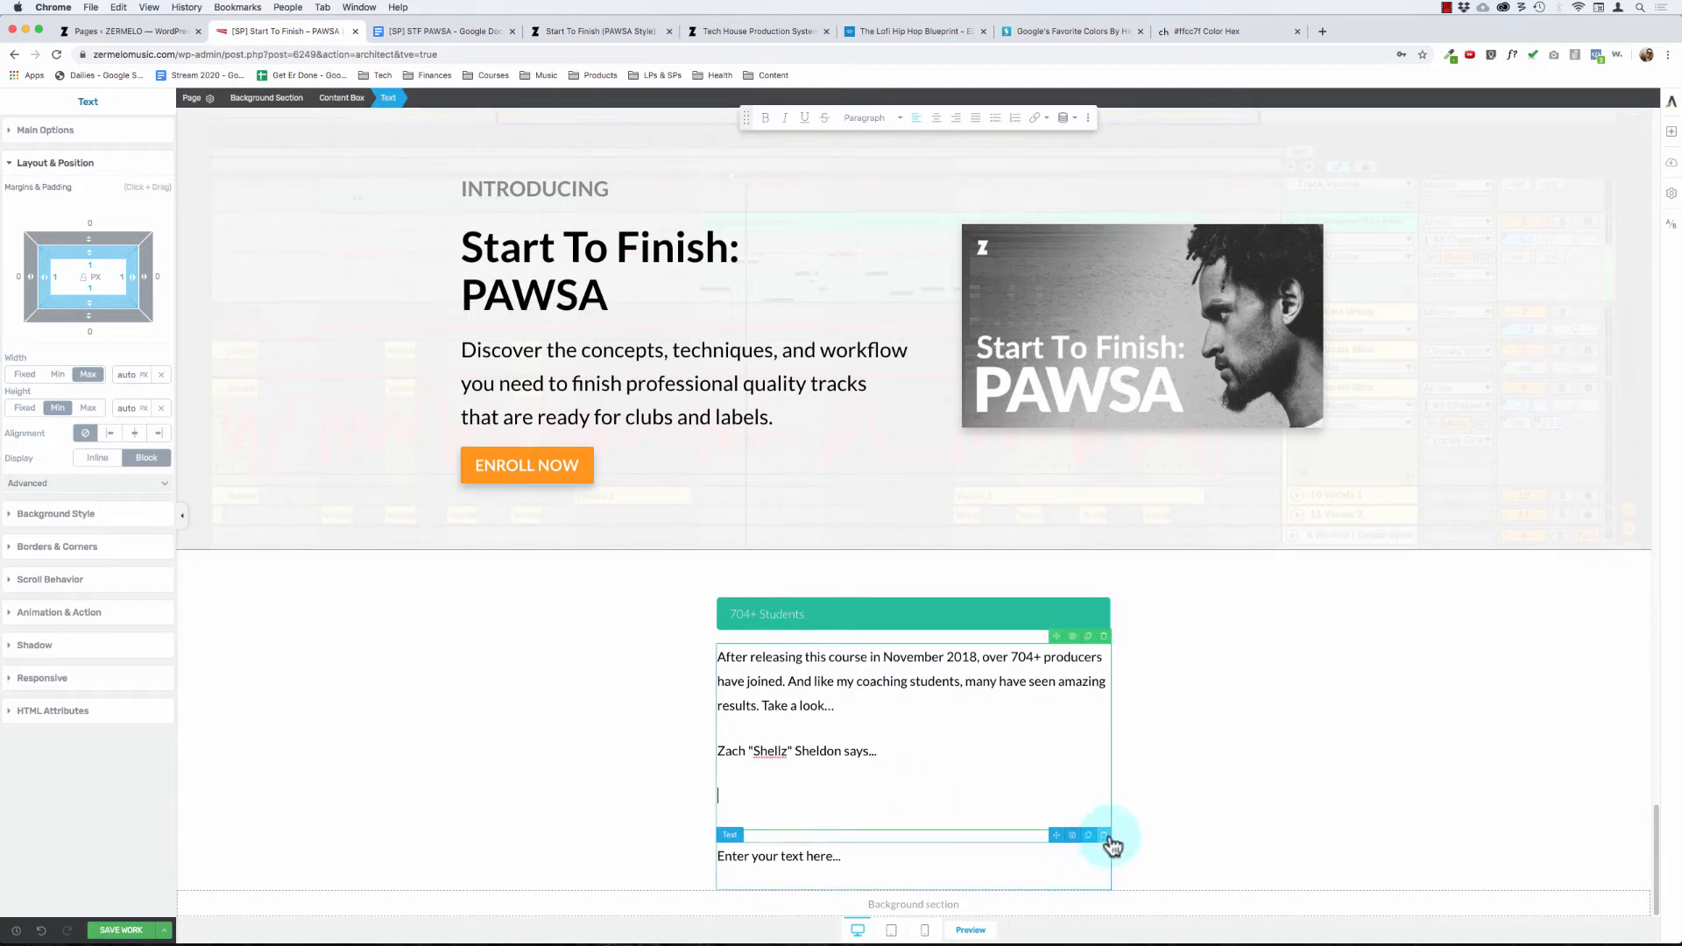
pyautogui.click(1105, 837)
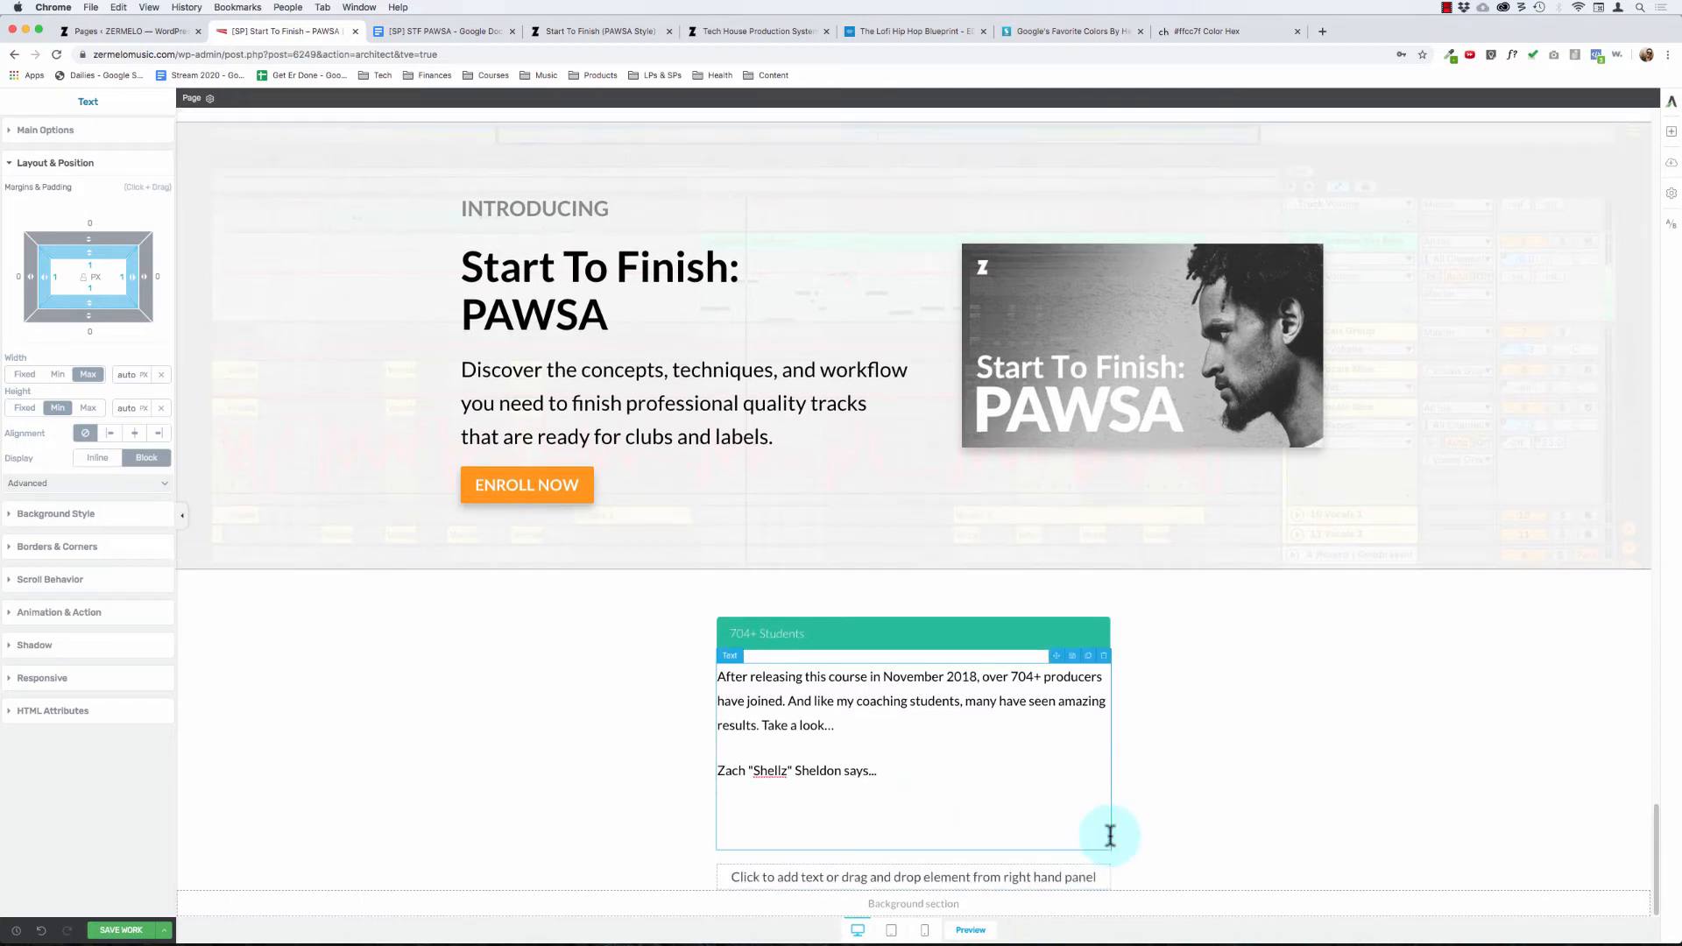
# Step: Copy the first student's quote and the UPDATE note following it from the [SP] STF PAWSA Google Doc
pyautogui.click(896, 772)
pyautogui.click(435, 30)
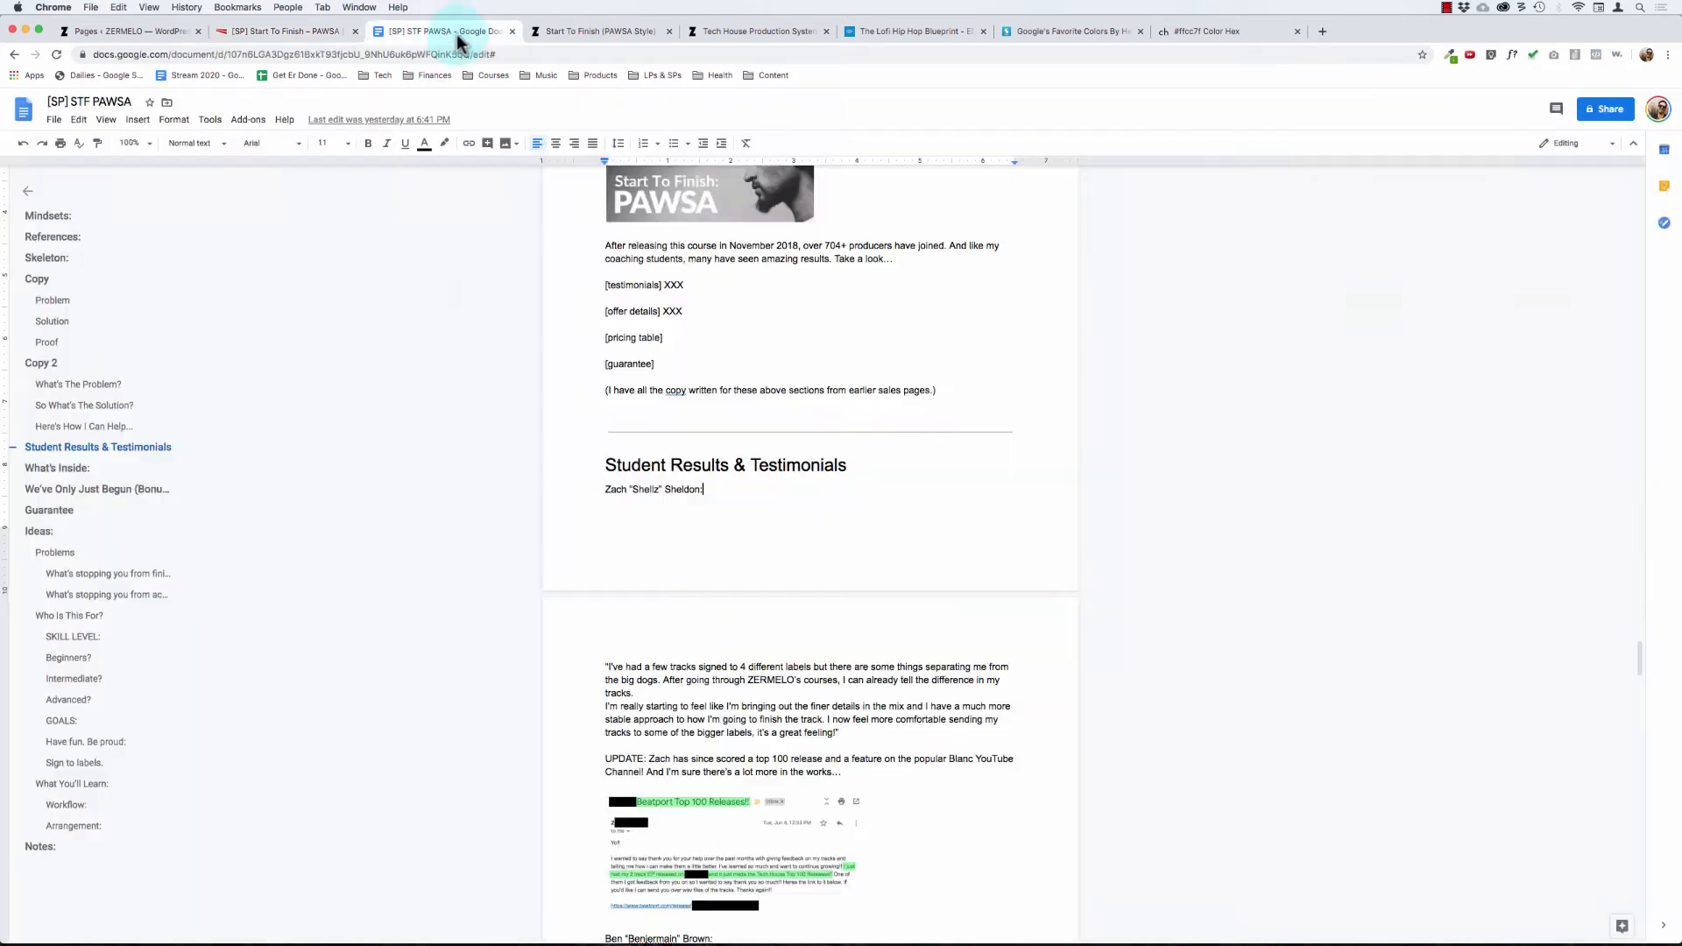
pyautogui.scroll(-5, 668, 492)
pyautogui.scroll(2, 665, 495)
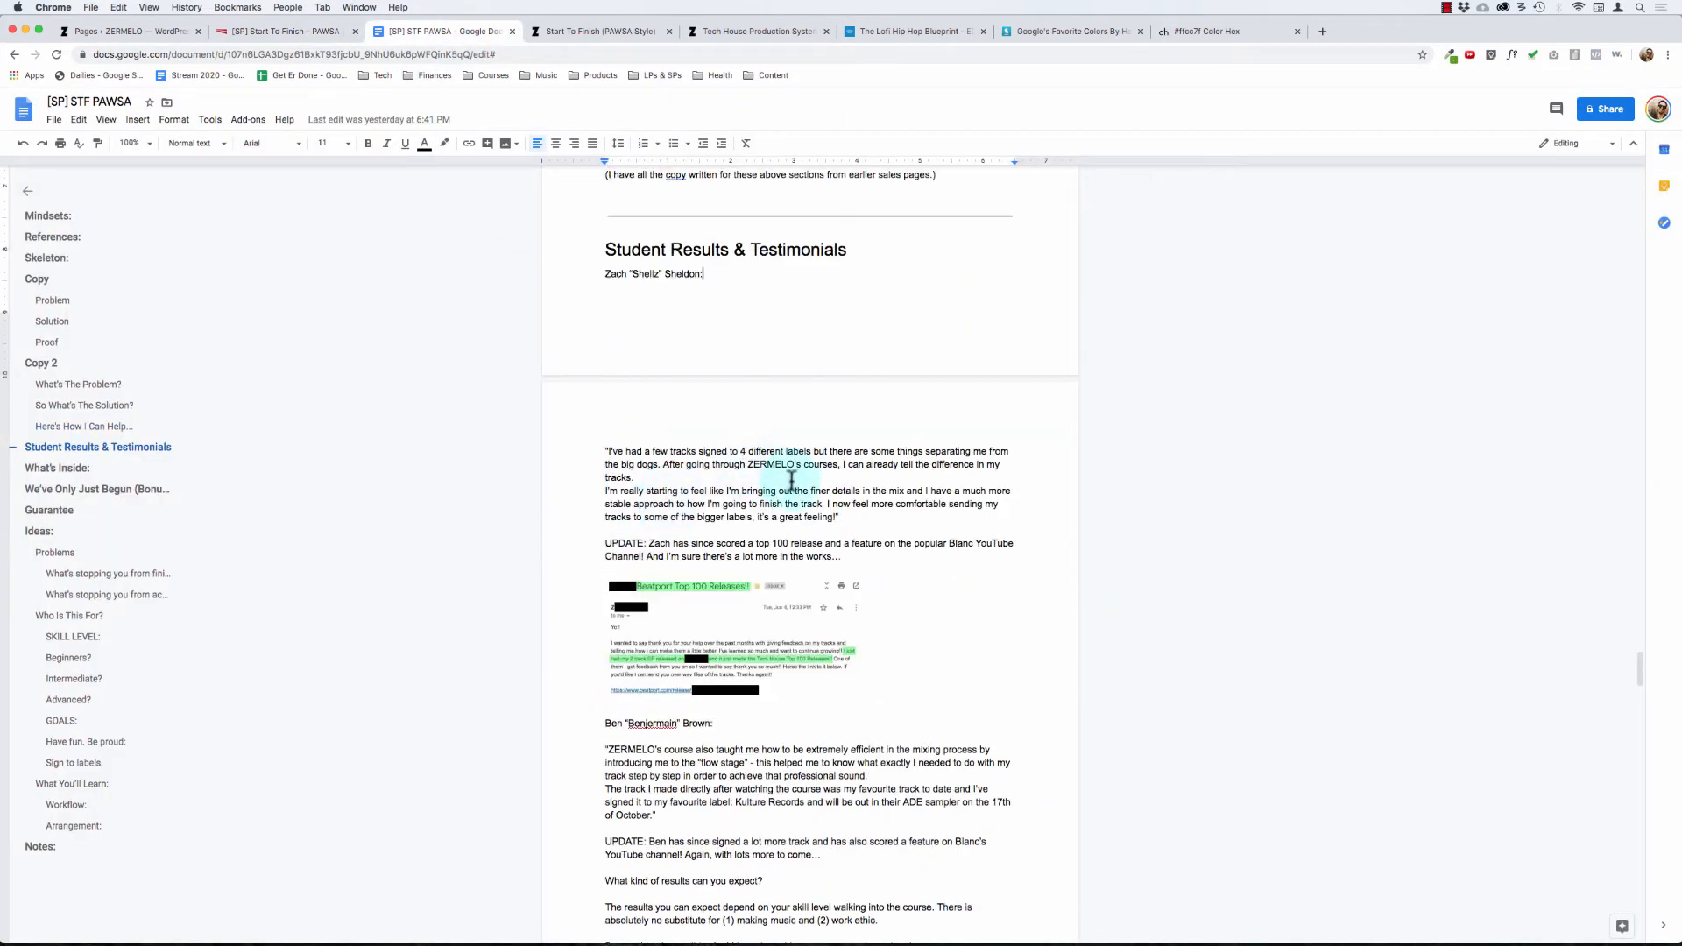
pyautogui.click(845, 518)
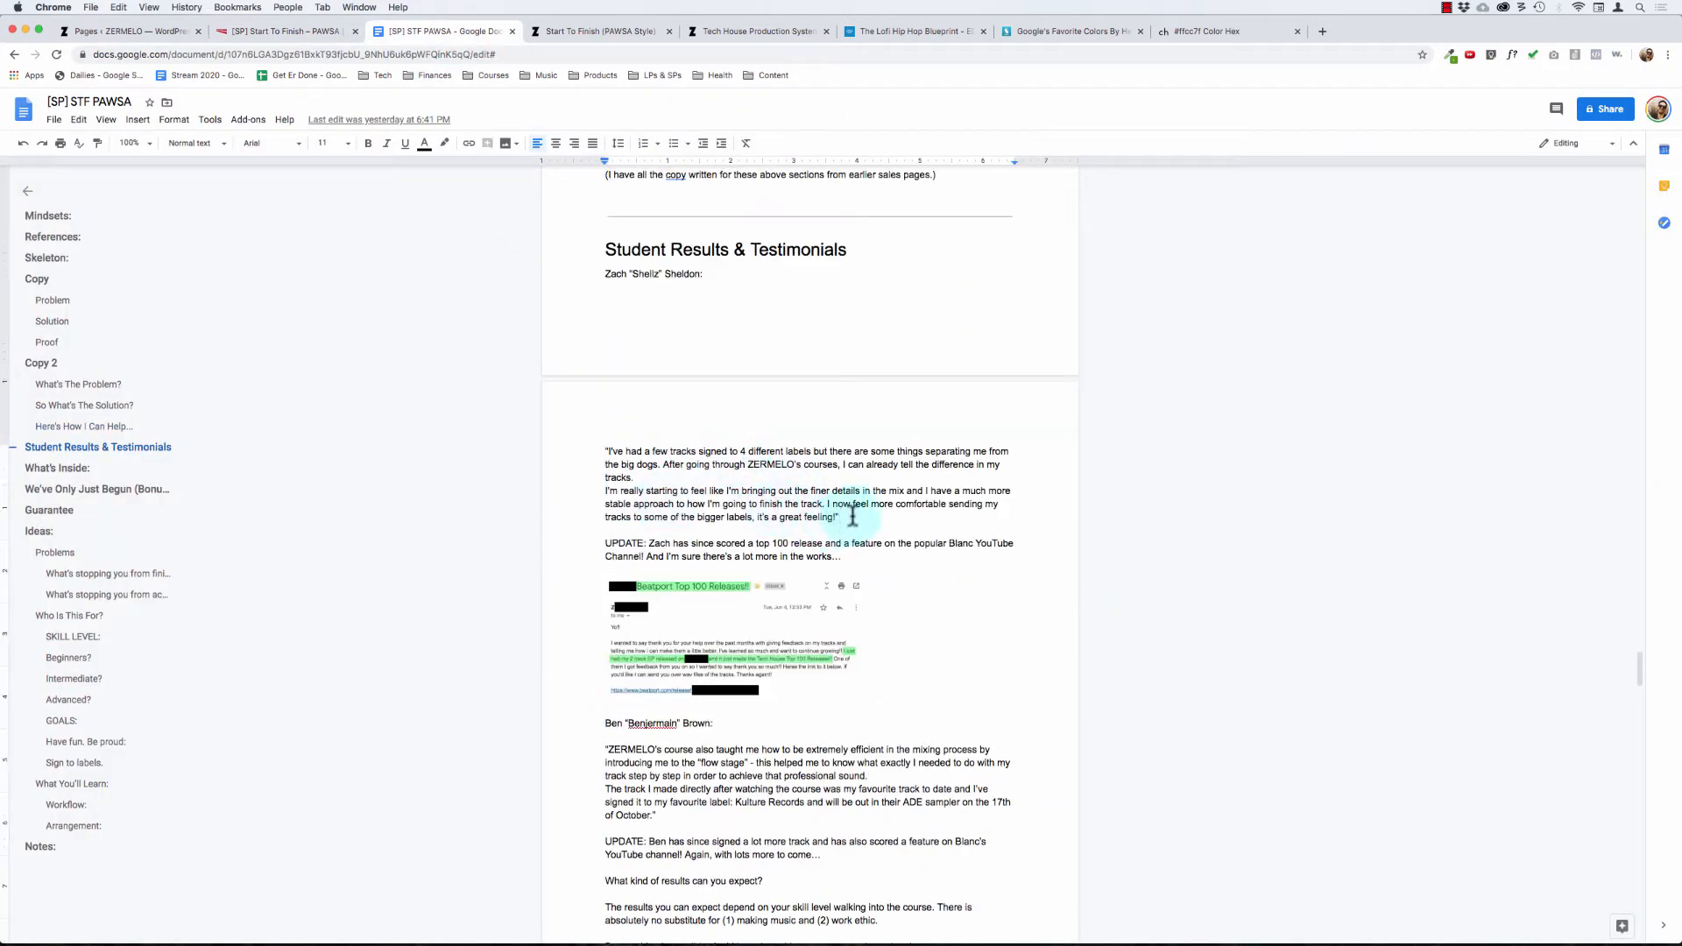
pyautogui.moveTo(850, 557); pyautogui.dragTo(623, 424)
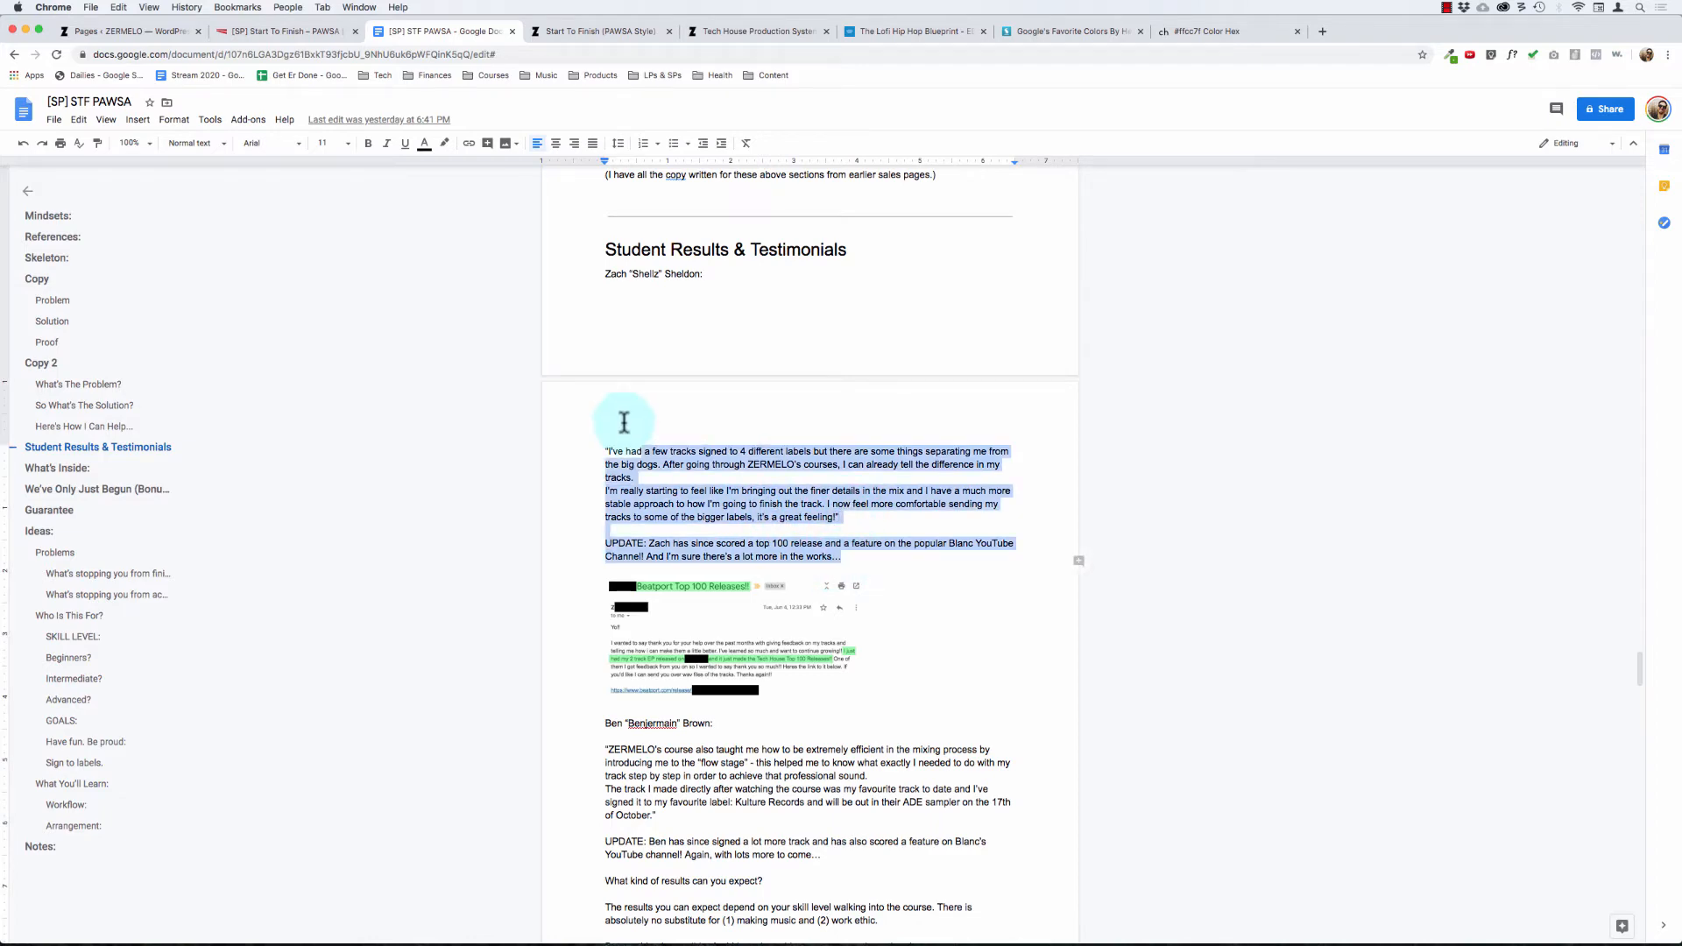
pyautogui.press('super+c')
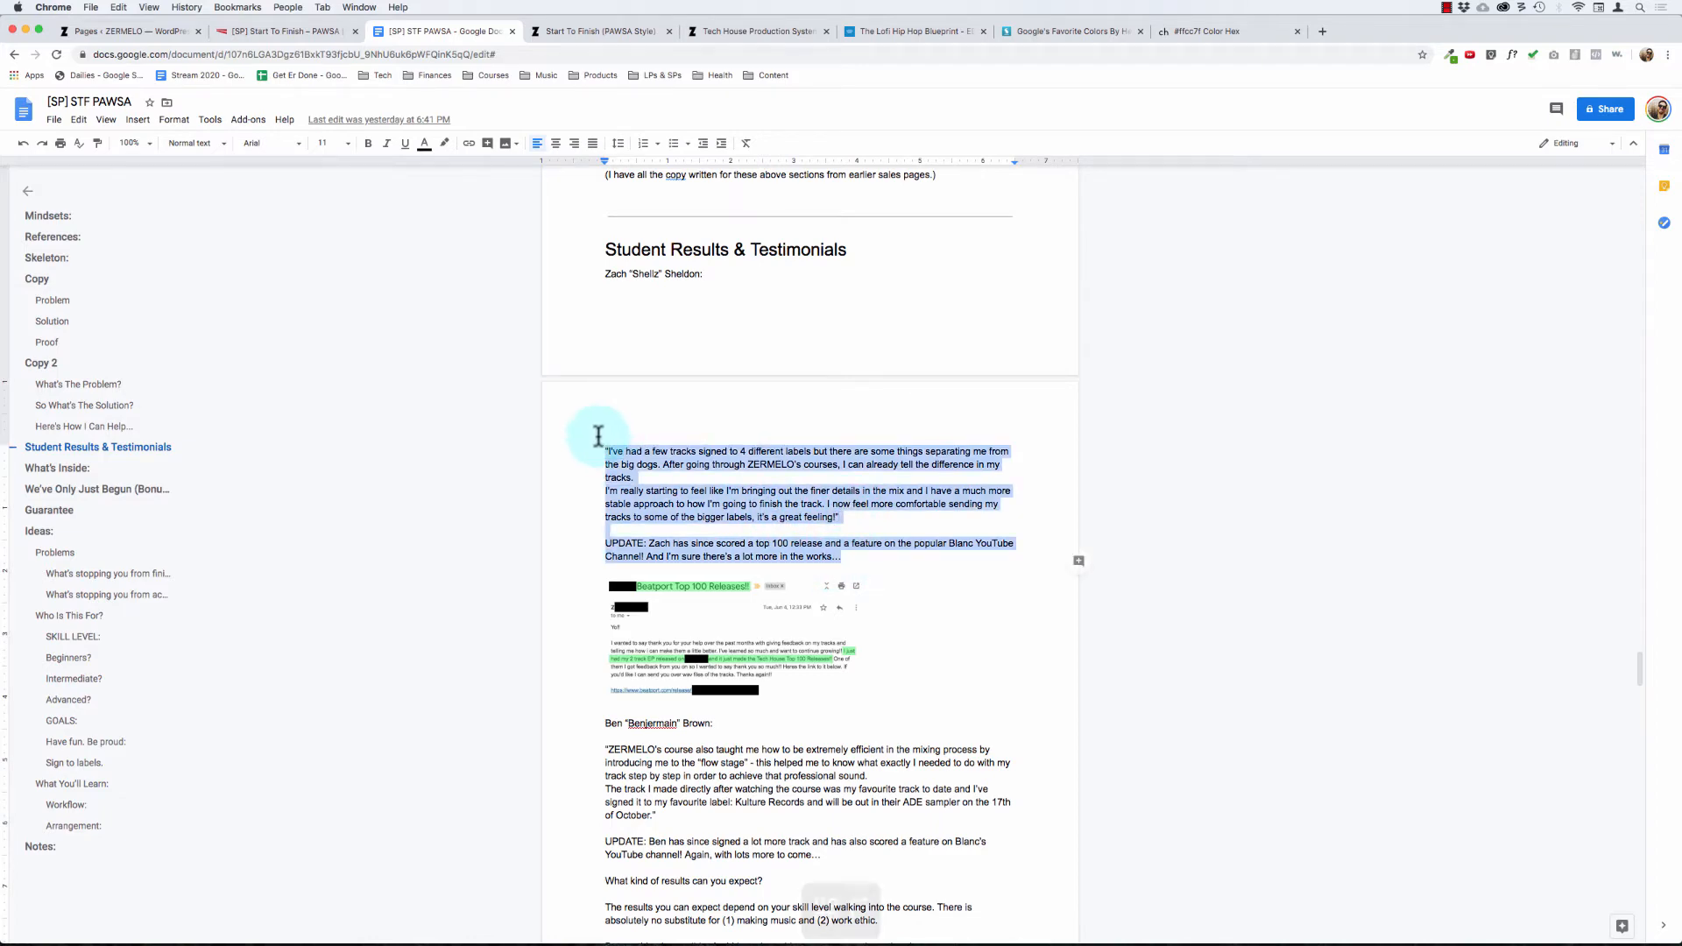
# Step: Switch back to the sales page, end the student's line with "says:" and paste the copied text without formatting as a new paragraph below
pyautogui.click(263, 31)
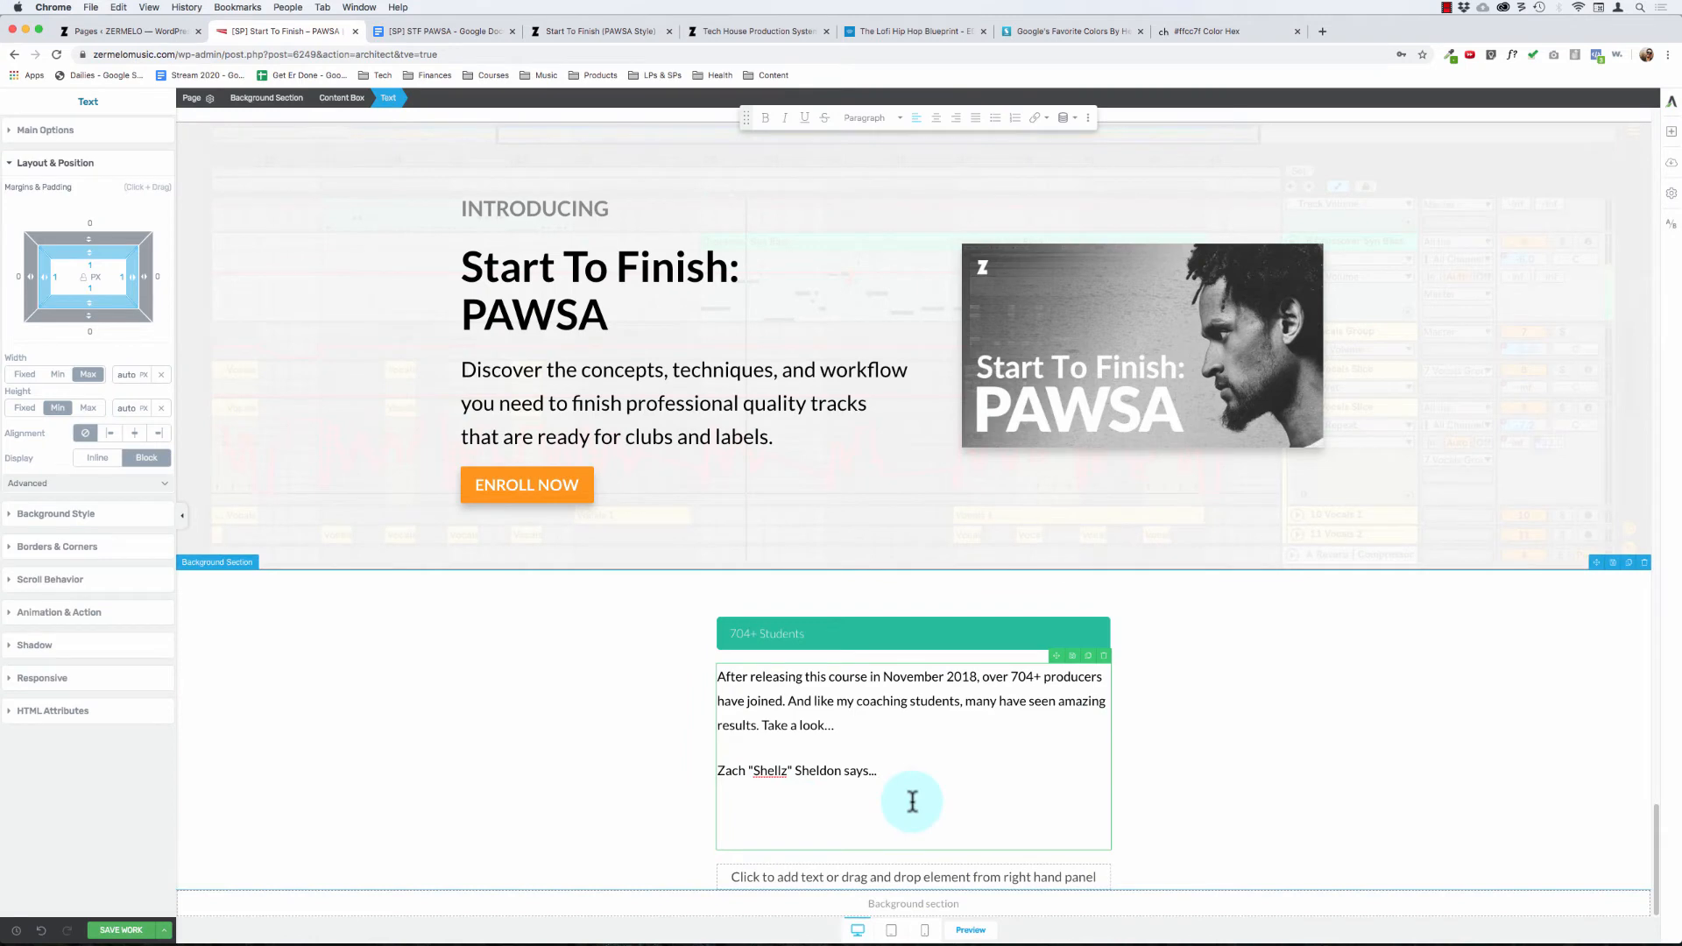
pyautogui.press('BackSpace')
pyautogui.press('BackSpace')
pyautogui.press('BackSpace')
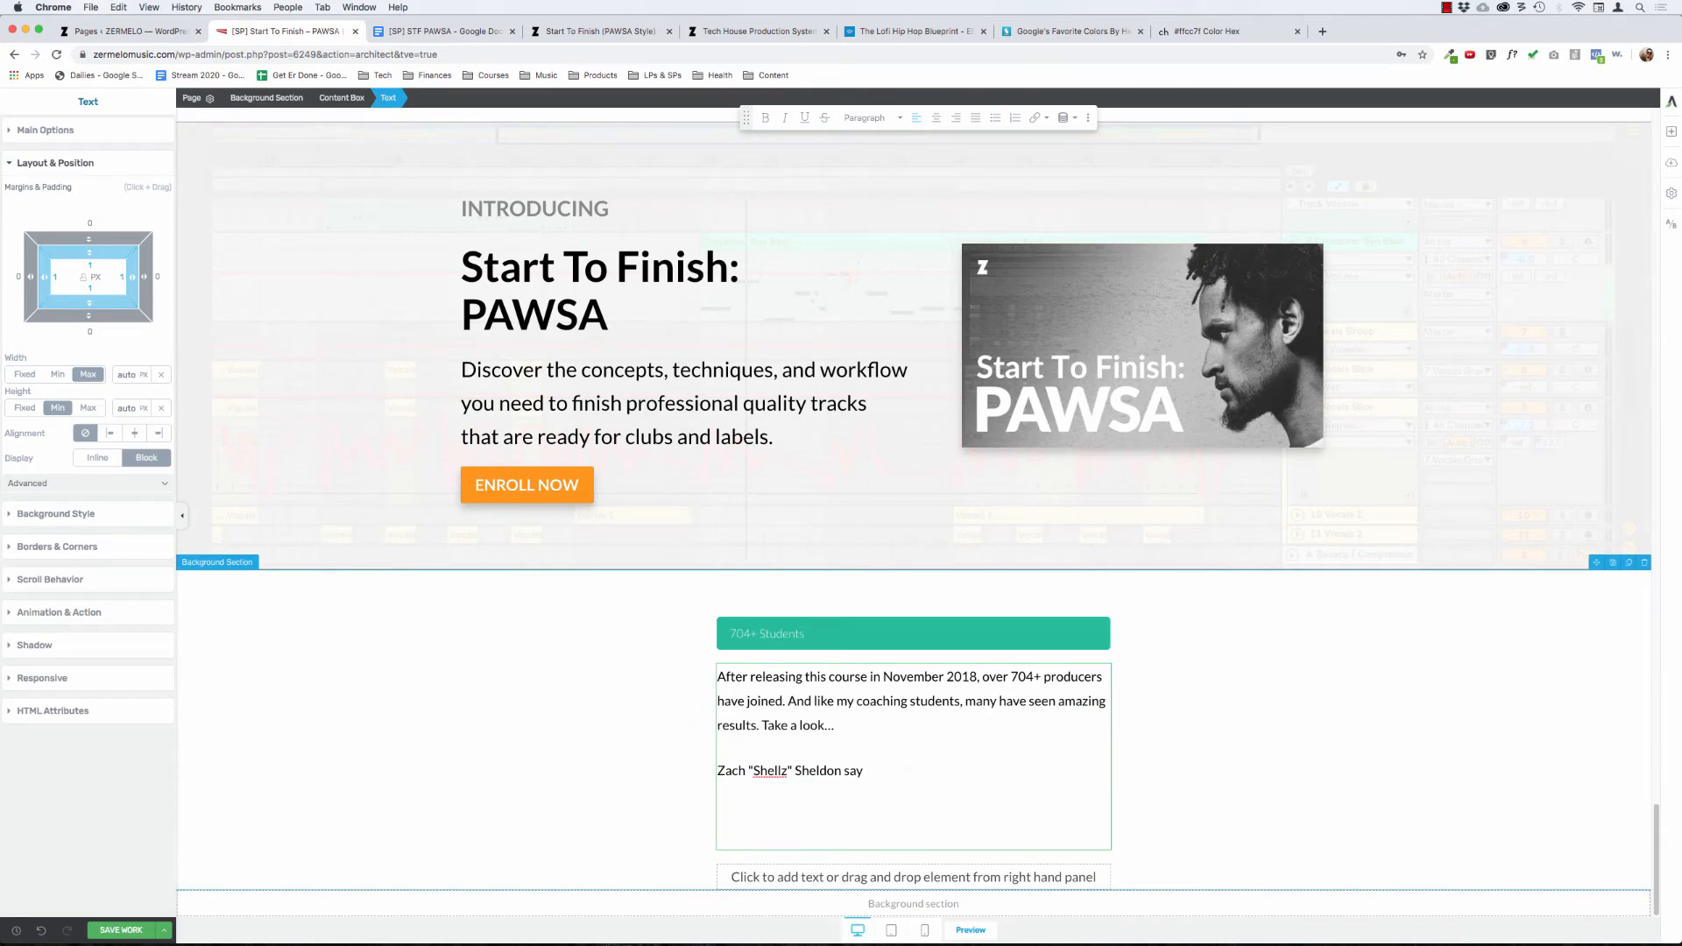
pyautogui.press('super+shift+v')
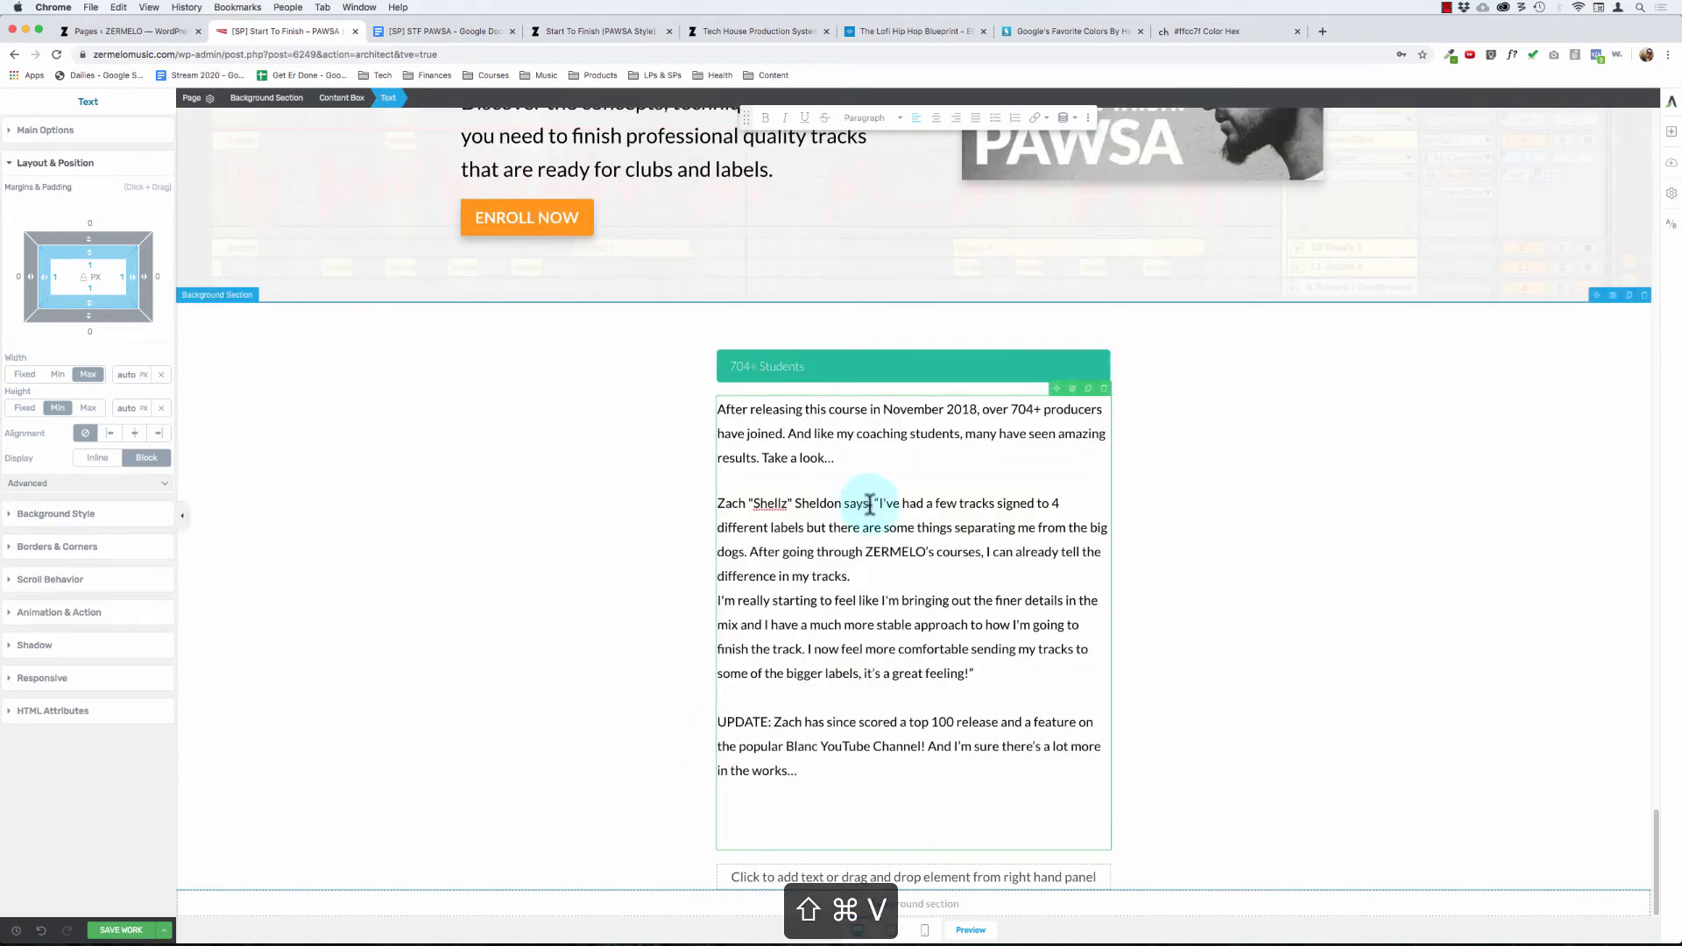
pyautogui.click(881, 496)
pyautogui.press('Return')
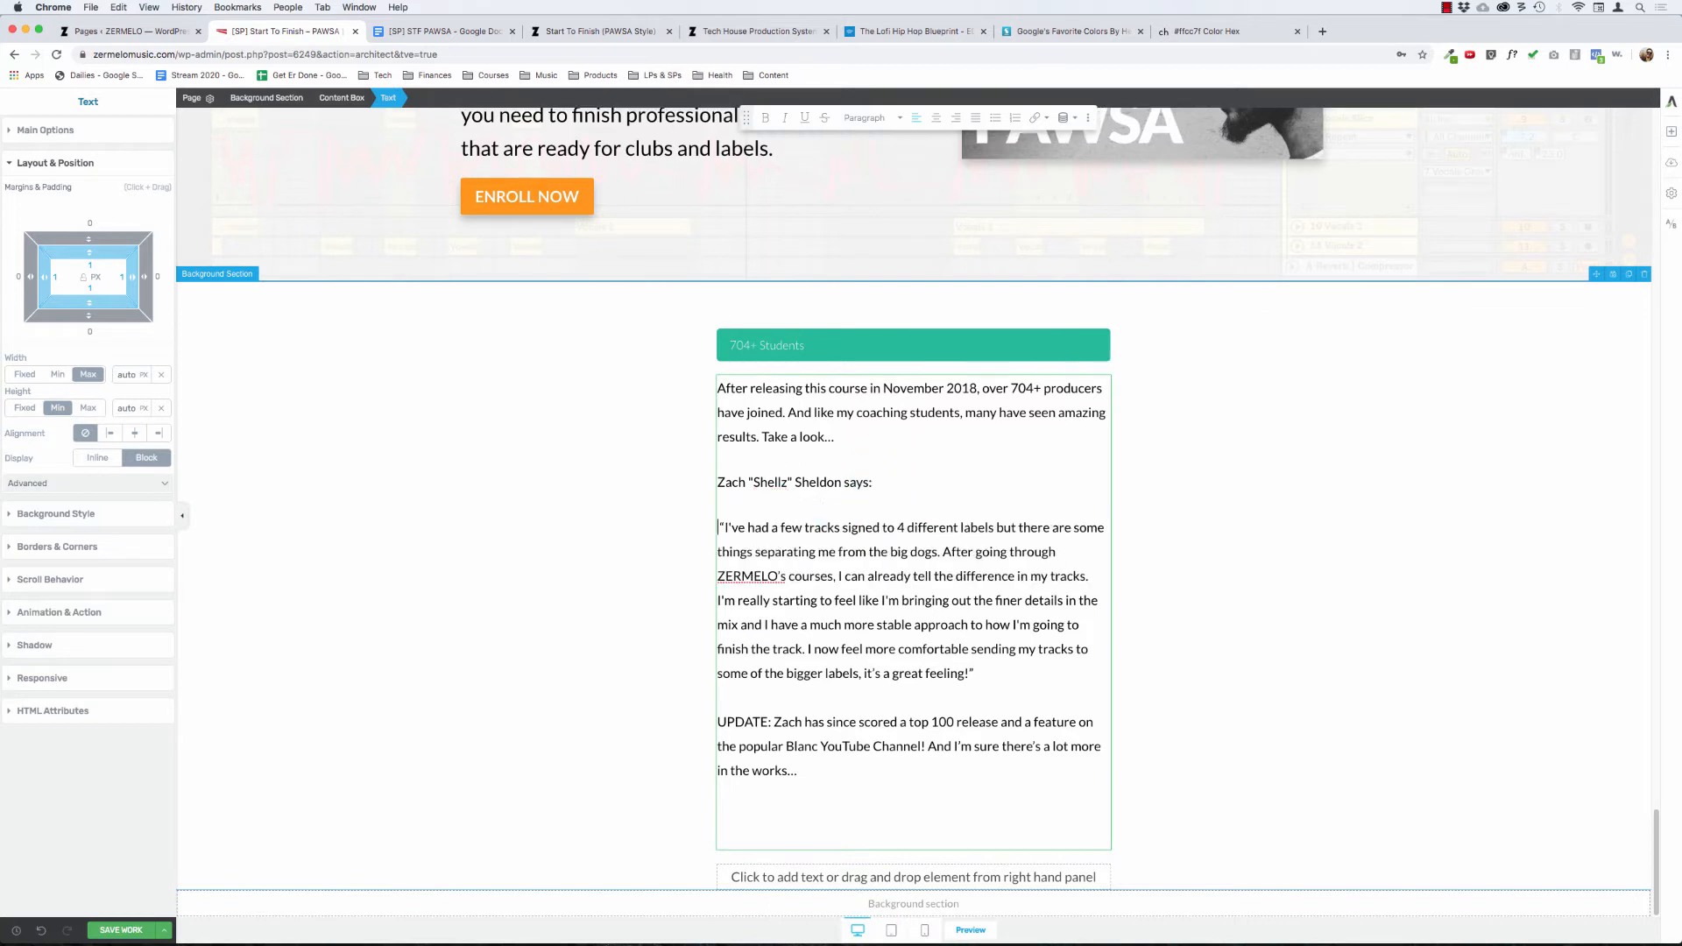
# Step: Split the student's quote into two paragraphs after "difference in my tracks." and start each with an opening quotation mark
pyautogui.click(719, 483)
pyautogui.press('Delete')
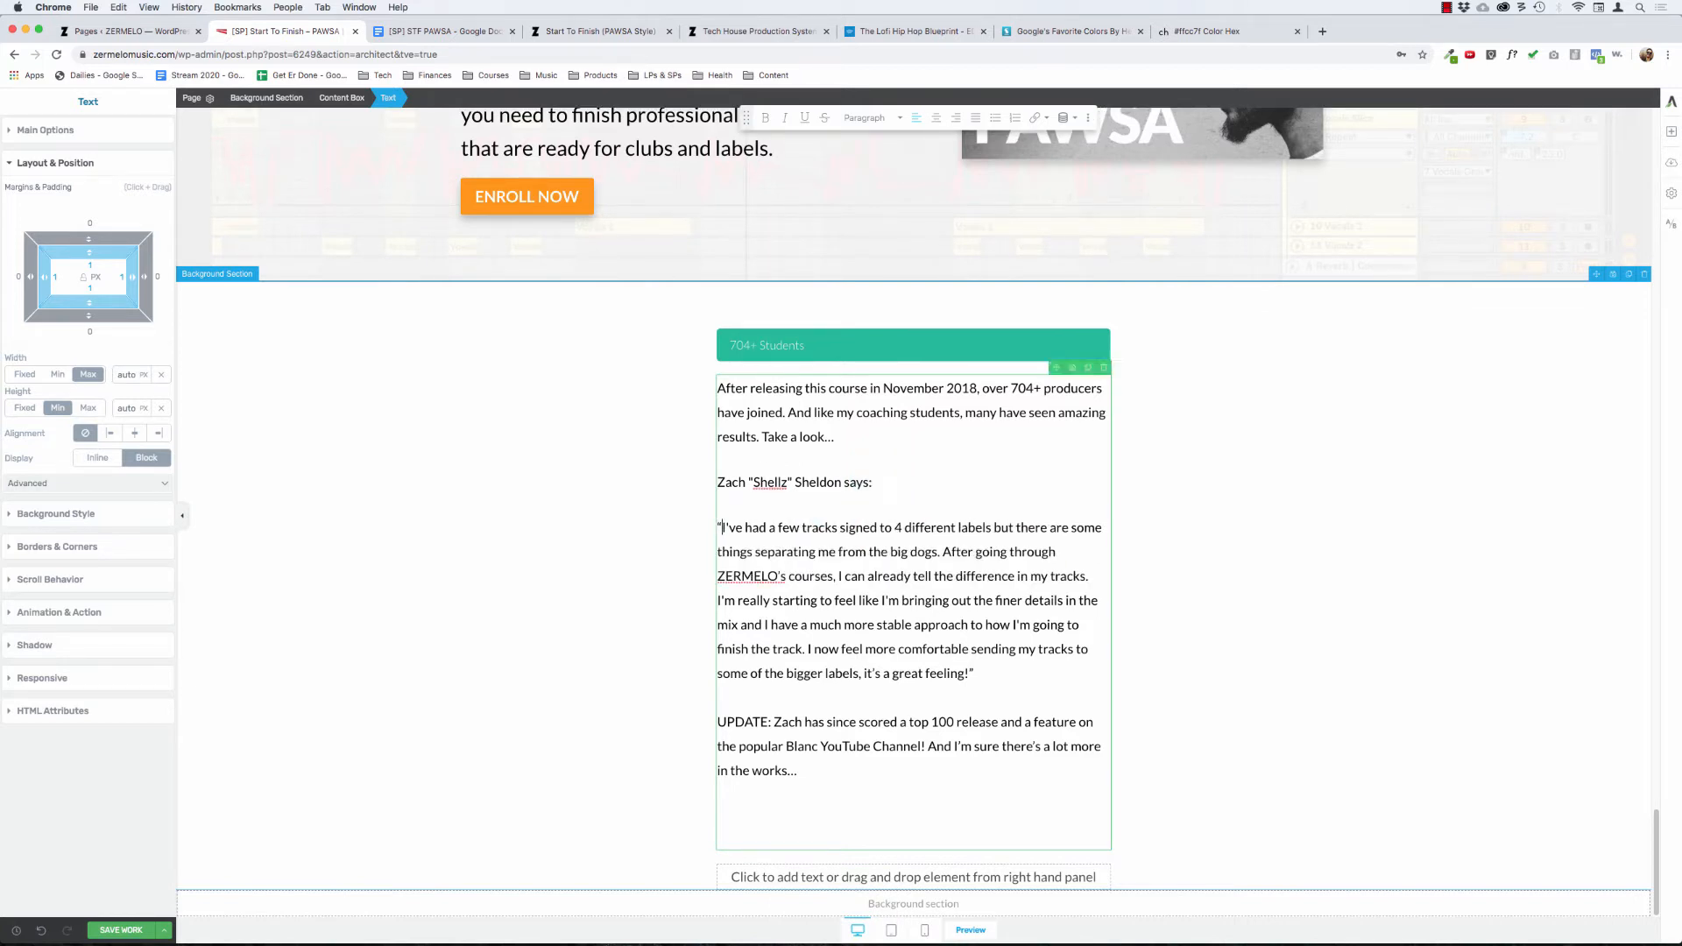
pyautogui.press('BackSpace')
pyautogui.press('Down')
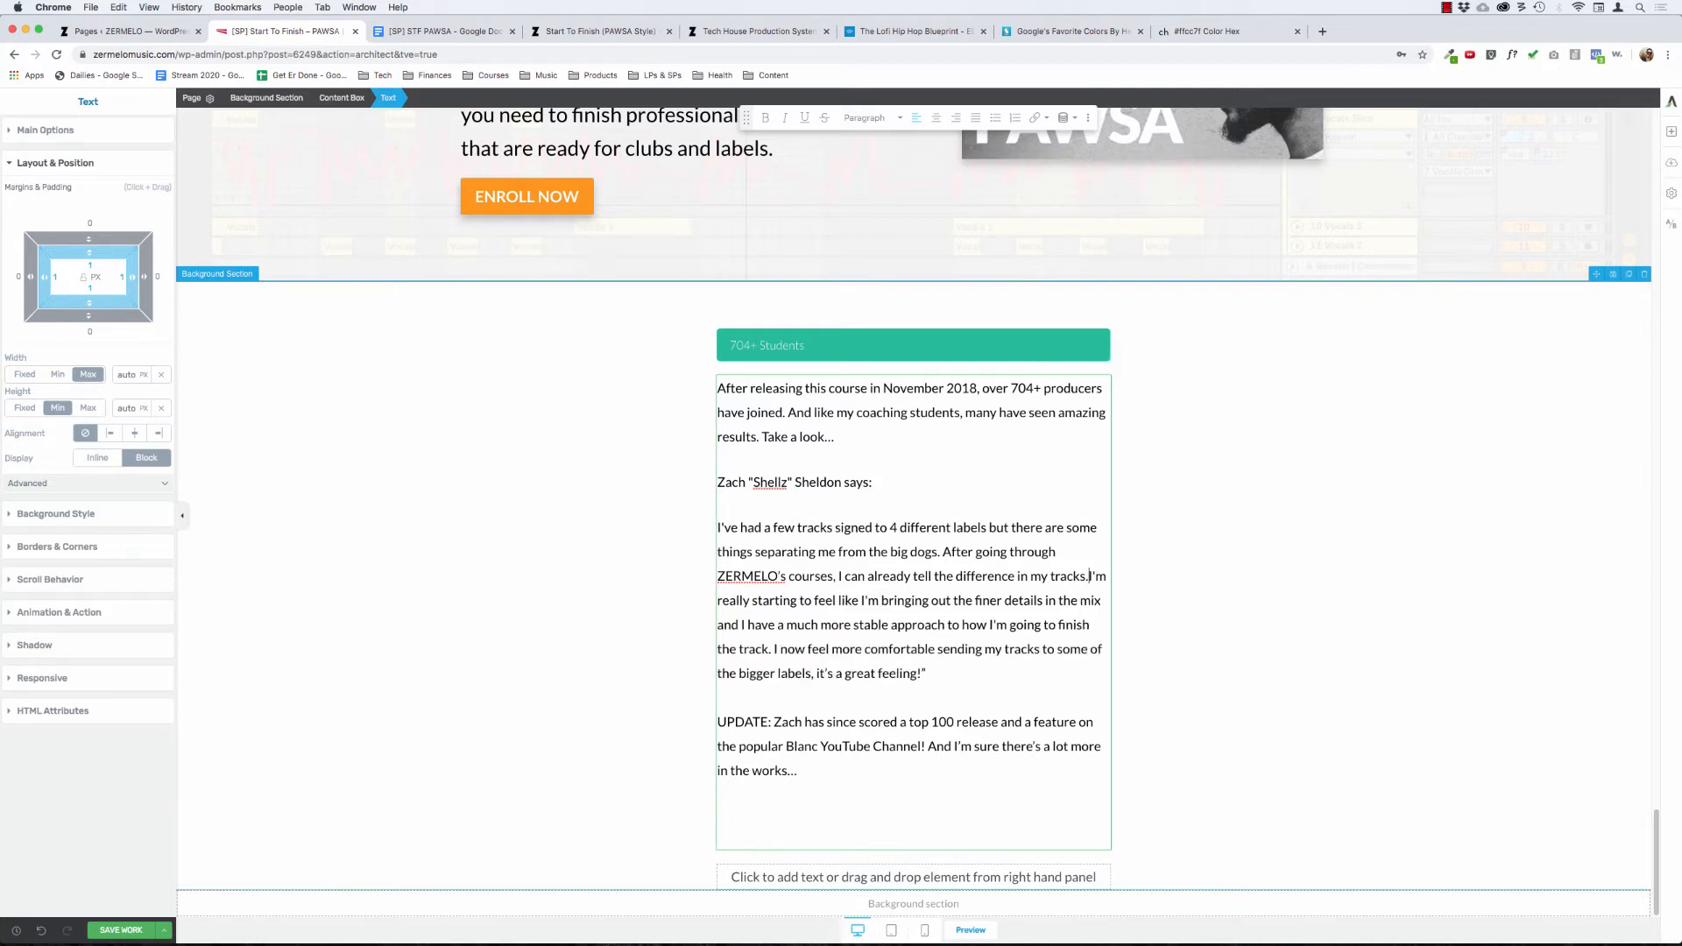
pyautogui.press('Return')
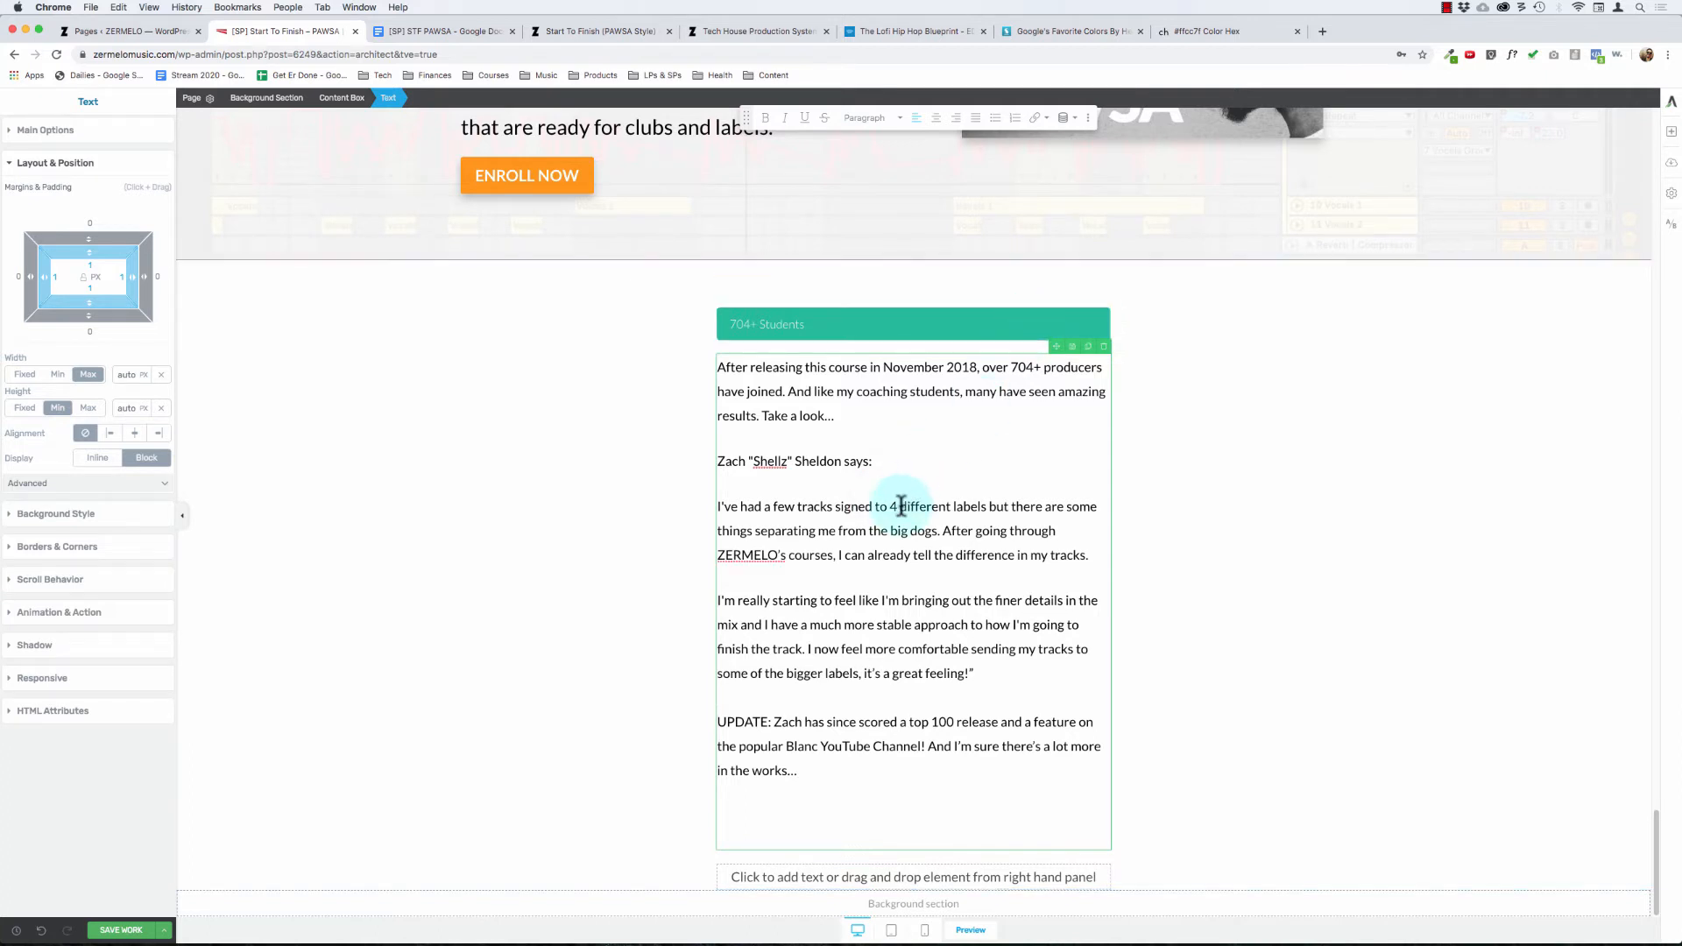
pyautogui.press('super+Left')
pyautogui.write('"')
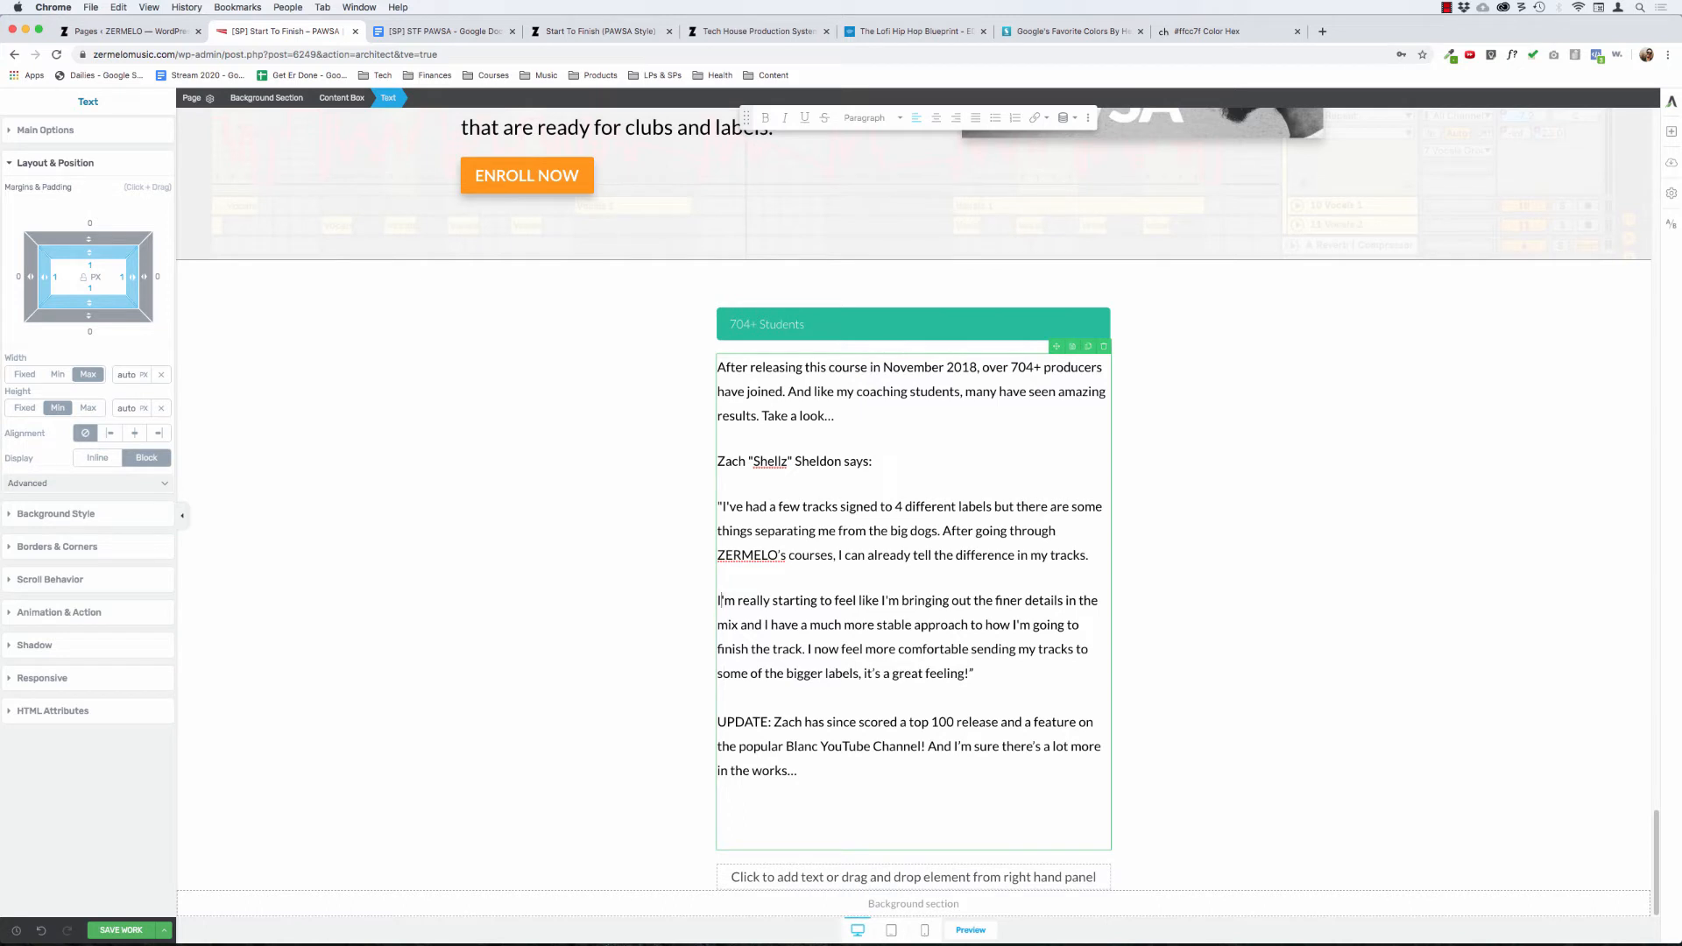
pyautogui.press('super+Left')
pyautogui.write('"')
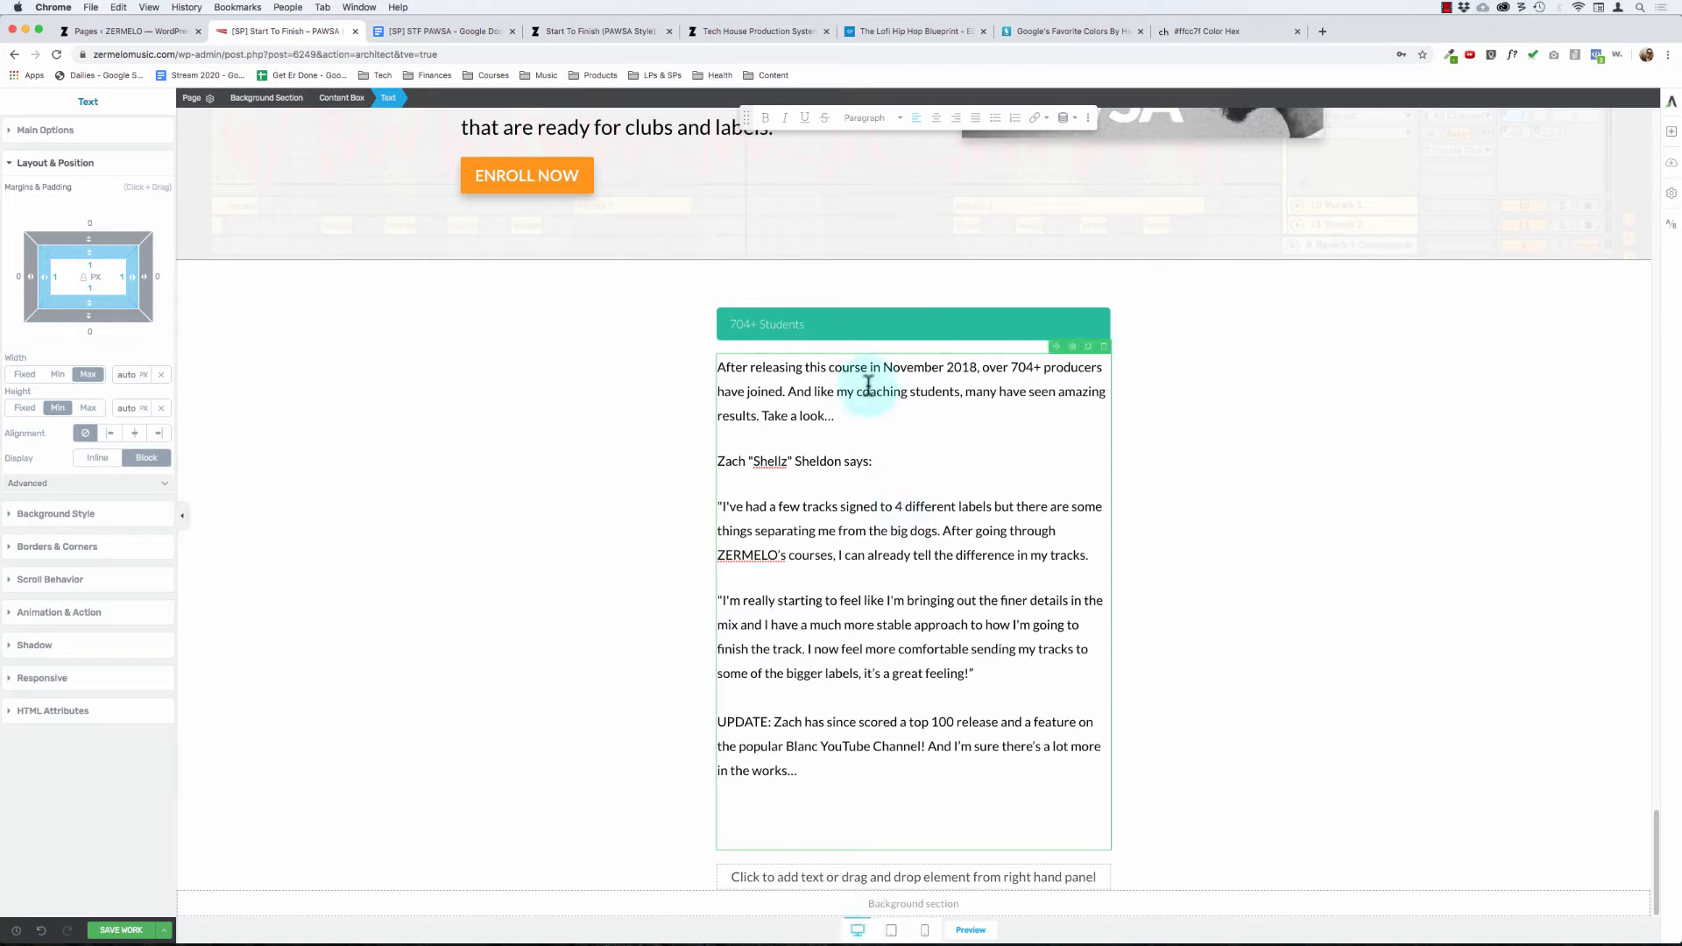
# Step: Italicize both paragraphs of the student's quote
pyautogui.press('super+Left')
pyautogui.hotkey('shift', 'Down')
pyautogui.hotkey('shift', 'Down')
pyautogui.hotkey('shift', 'Down')
pyautogui.hotkey('shift', 'Down')
pyautogui.hotkey('shift', 'Down')
pyautogui.hotkey('shift', 'Down')
pyautogui.hotkey('shift', 'Down')
pyautogui.hotkey('shift', 'Down')
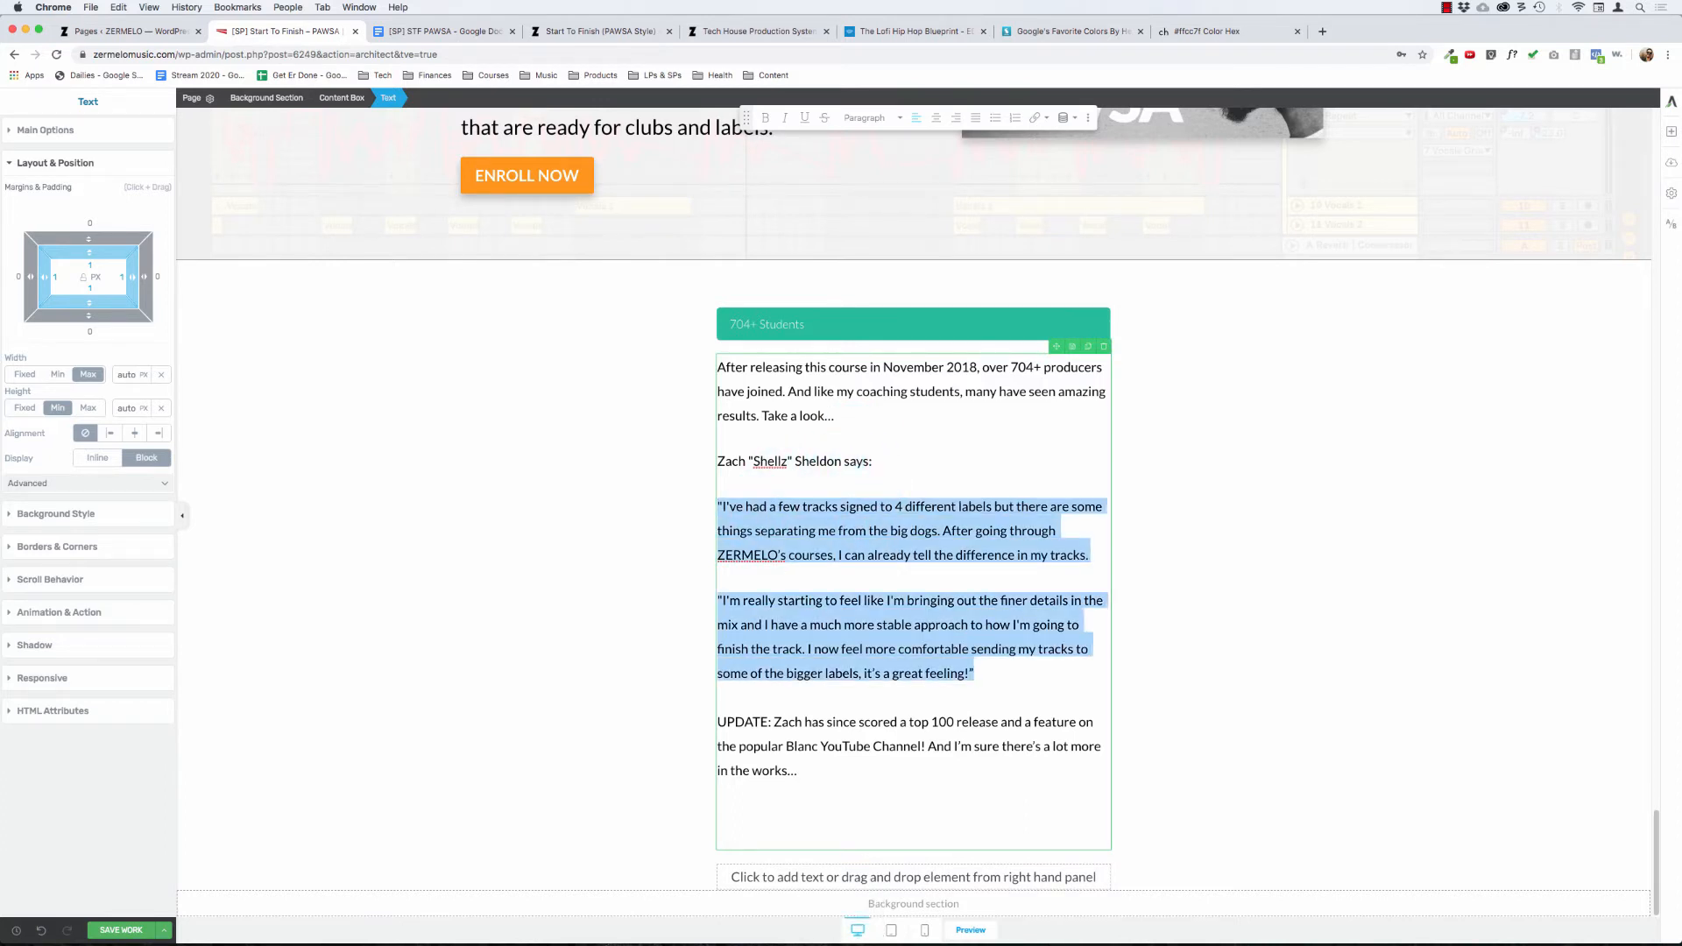
pyautogui.press('super+i')
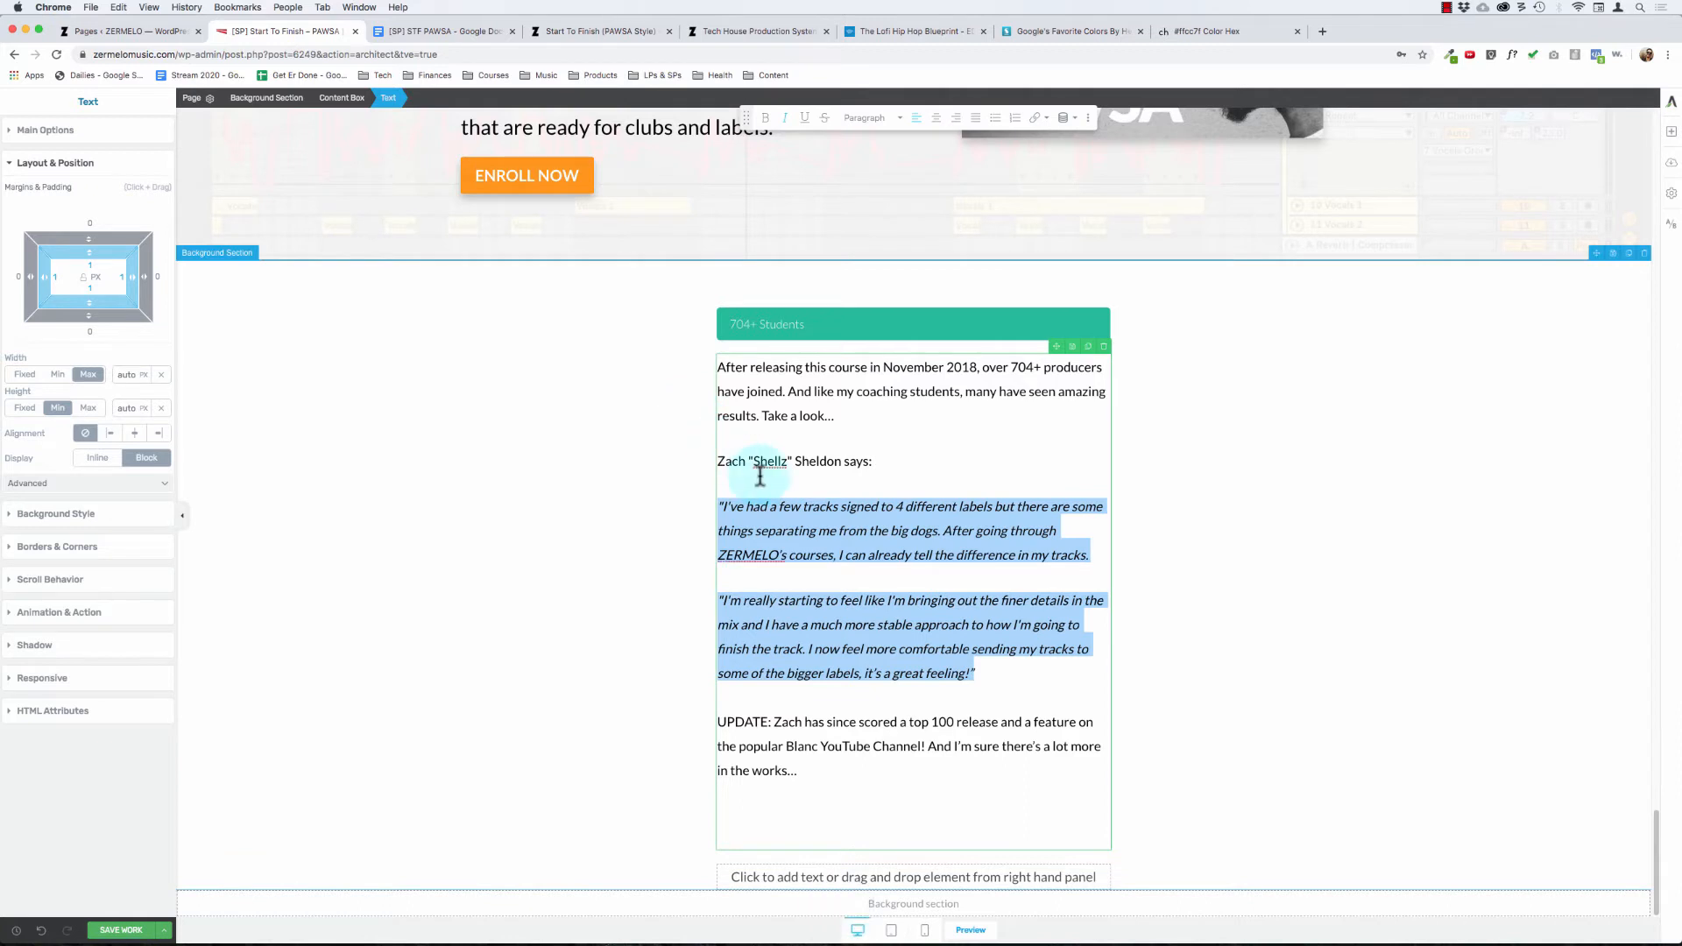
pyautogui.click(631, 450)
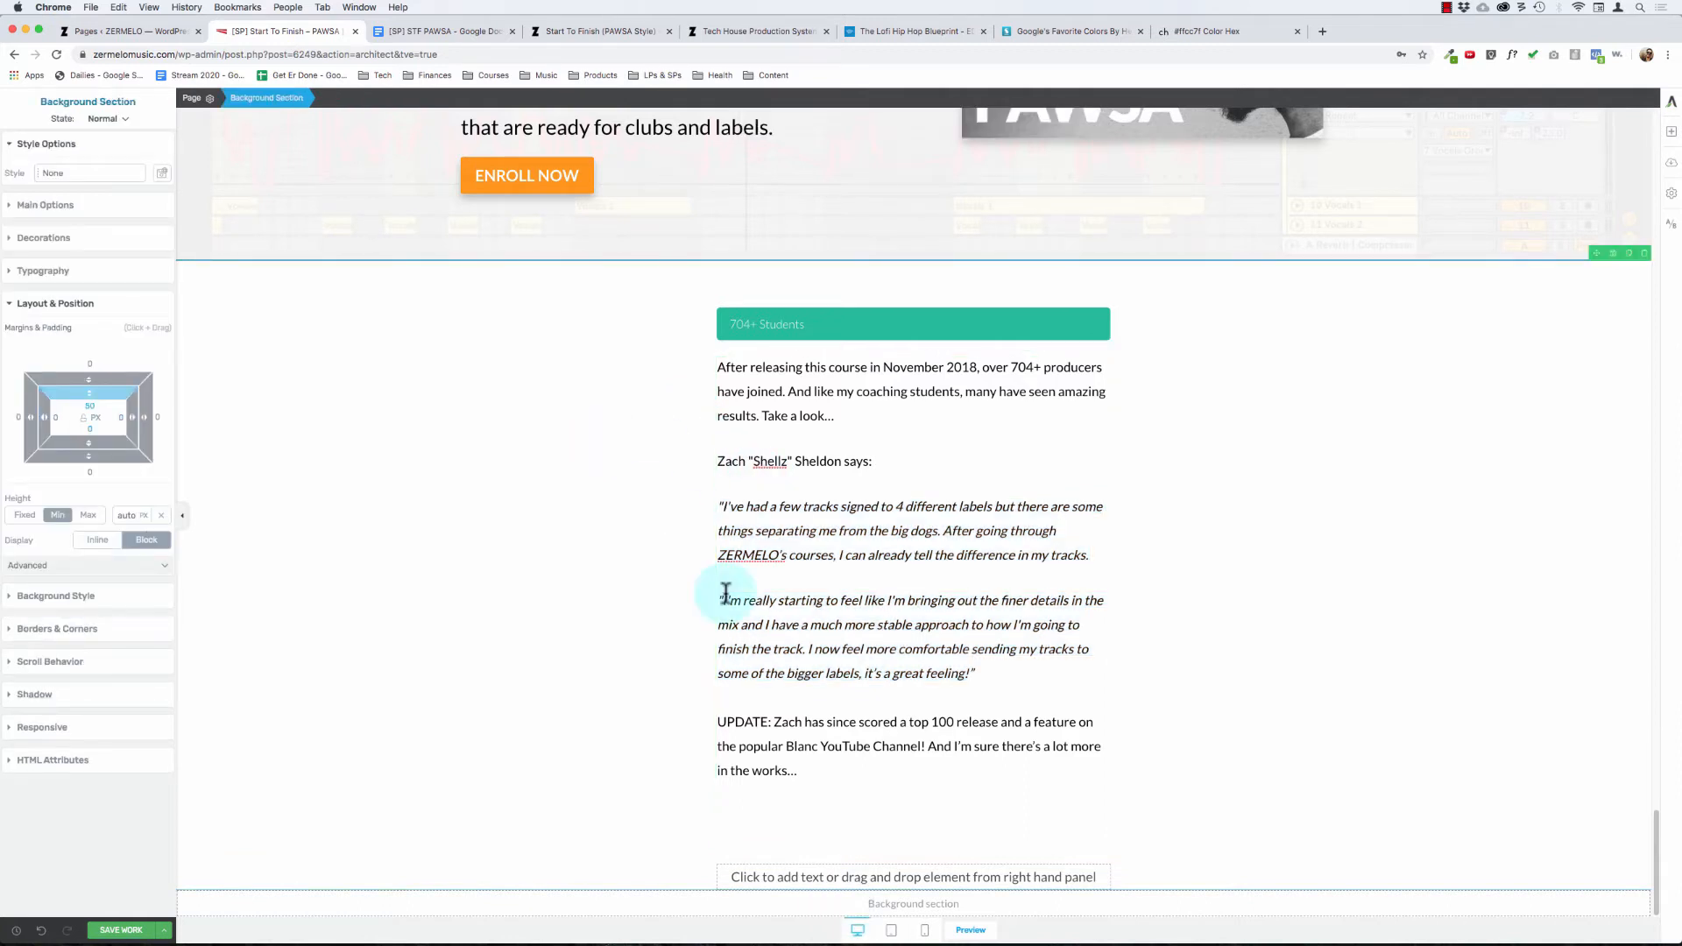
# Step: Make the "UPDATE:" label below the quote bold
pyautogui.doubleClick(737, 717)
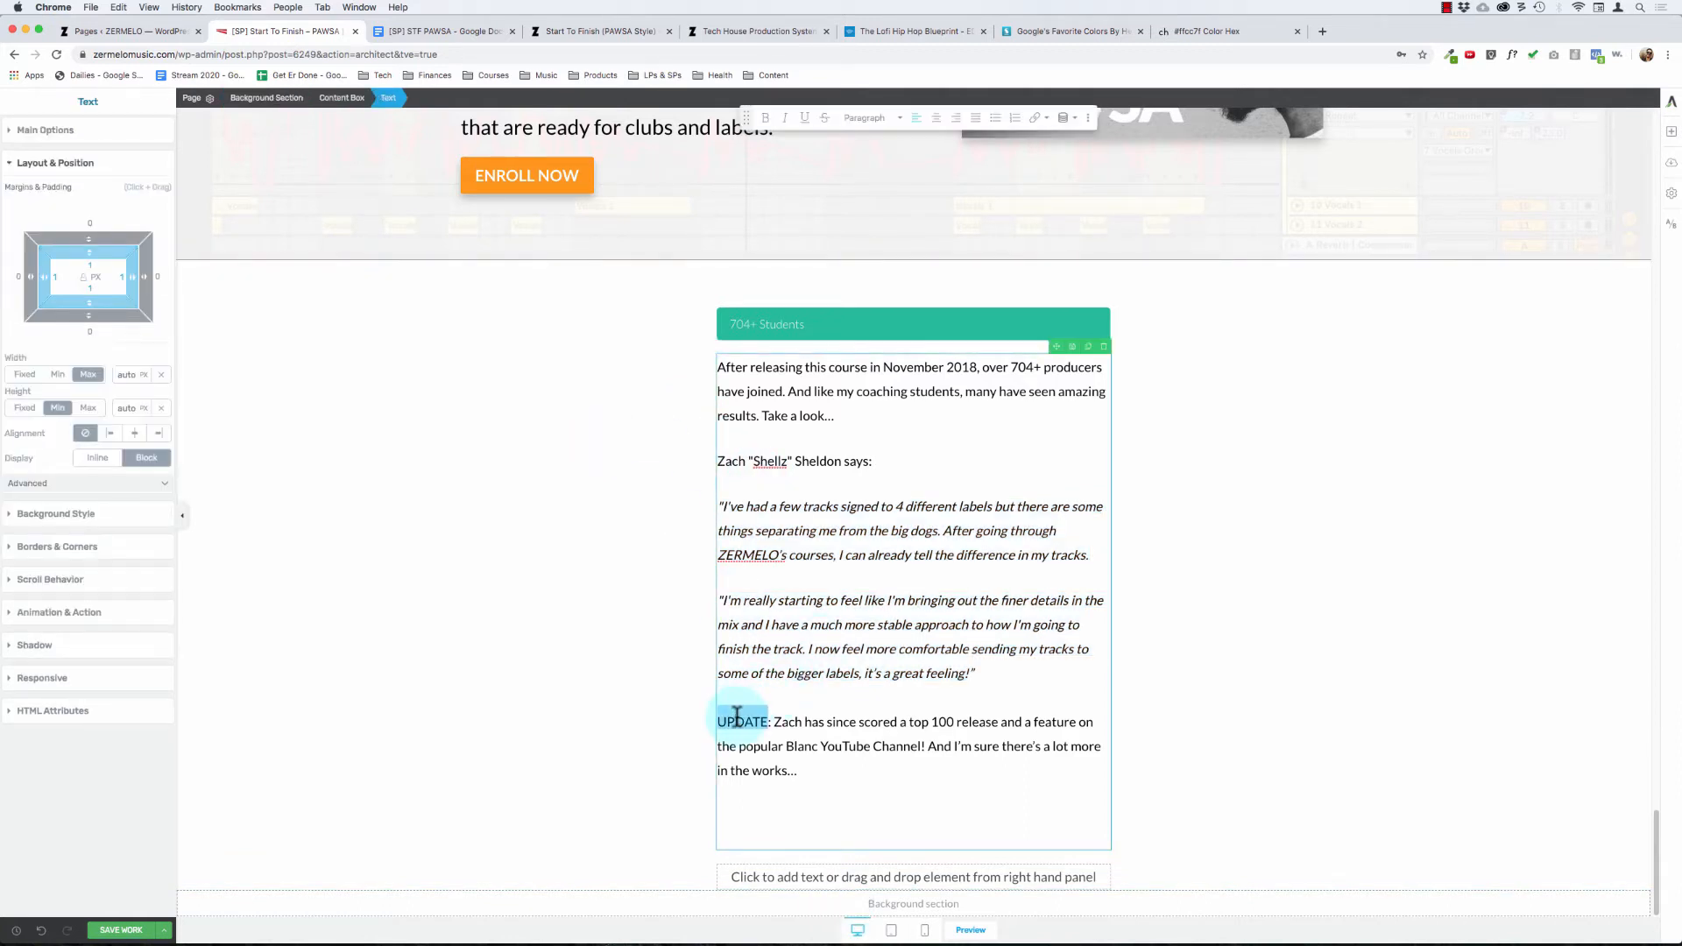
pyautogui.press('Left')
pyautogui.press('super+b')
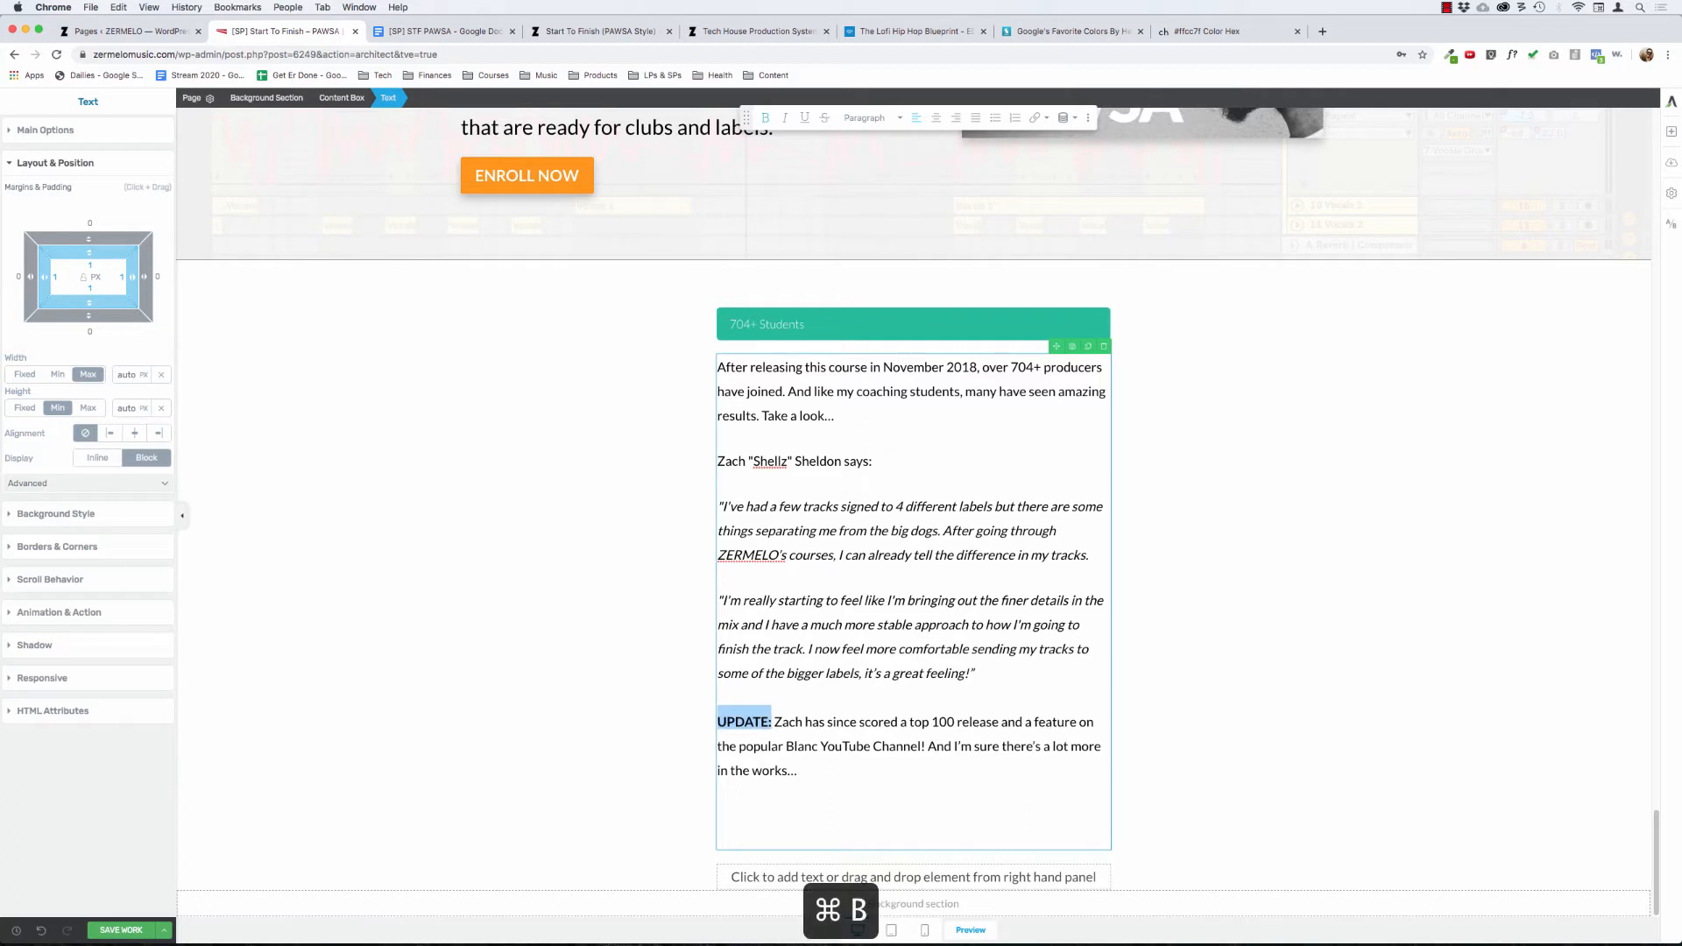
pyautogui.click(795, 730)
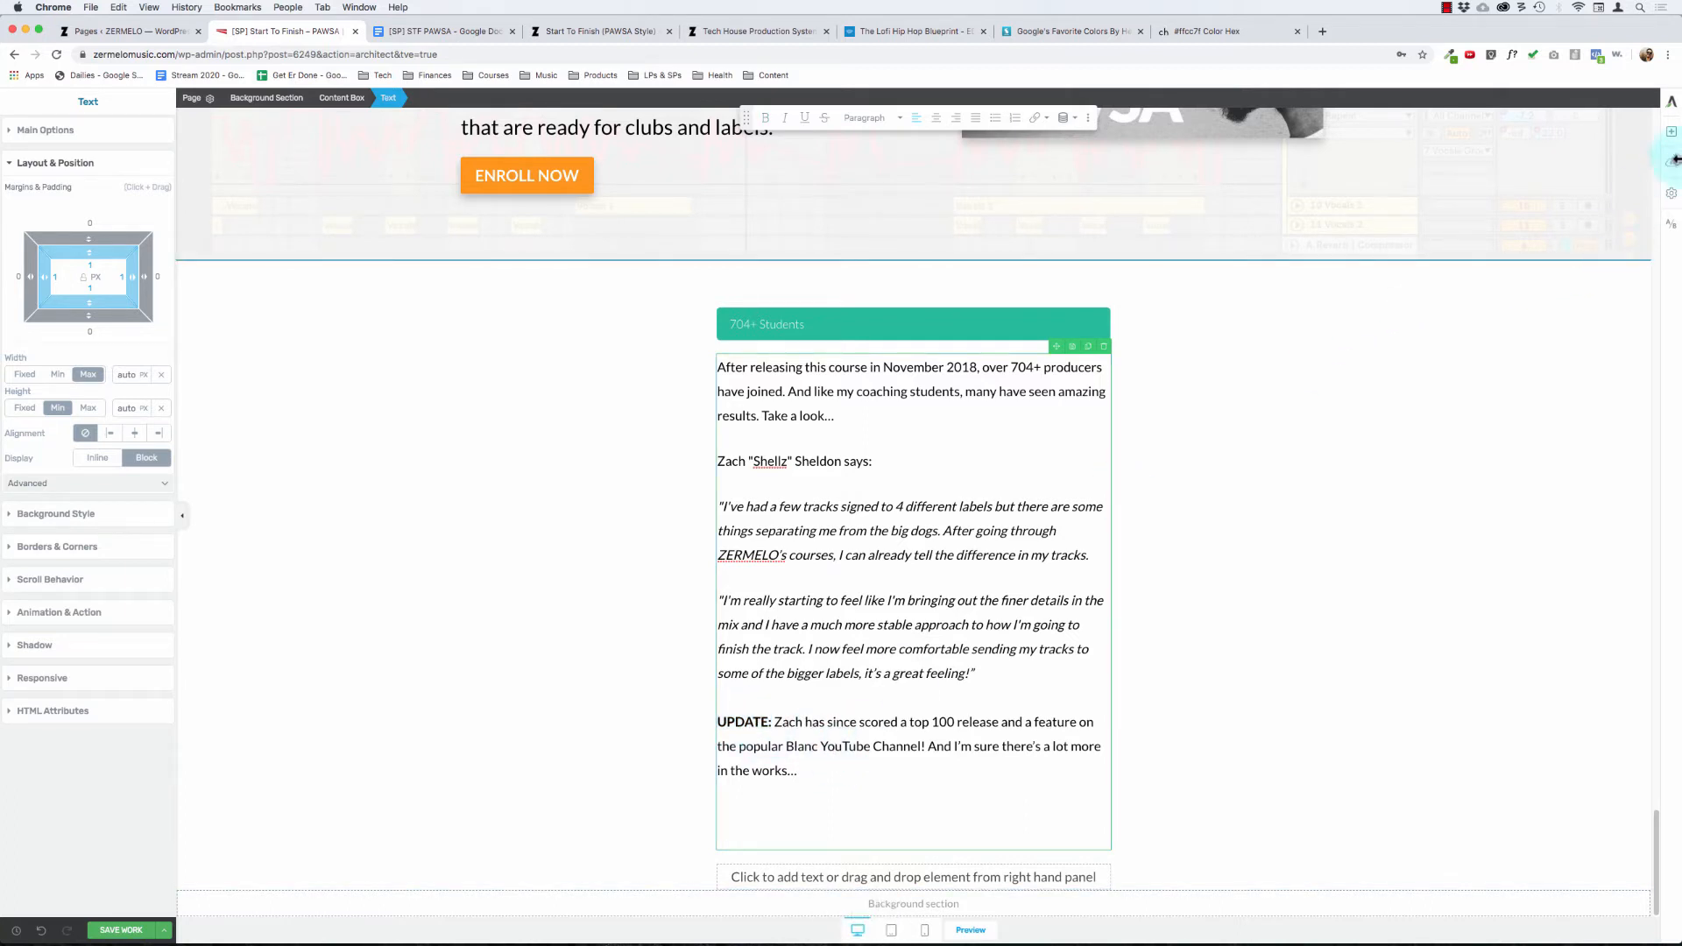
# Step: Bold the line with the student's name and "says:" above the quote
pyautogui.click(1670, 131)
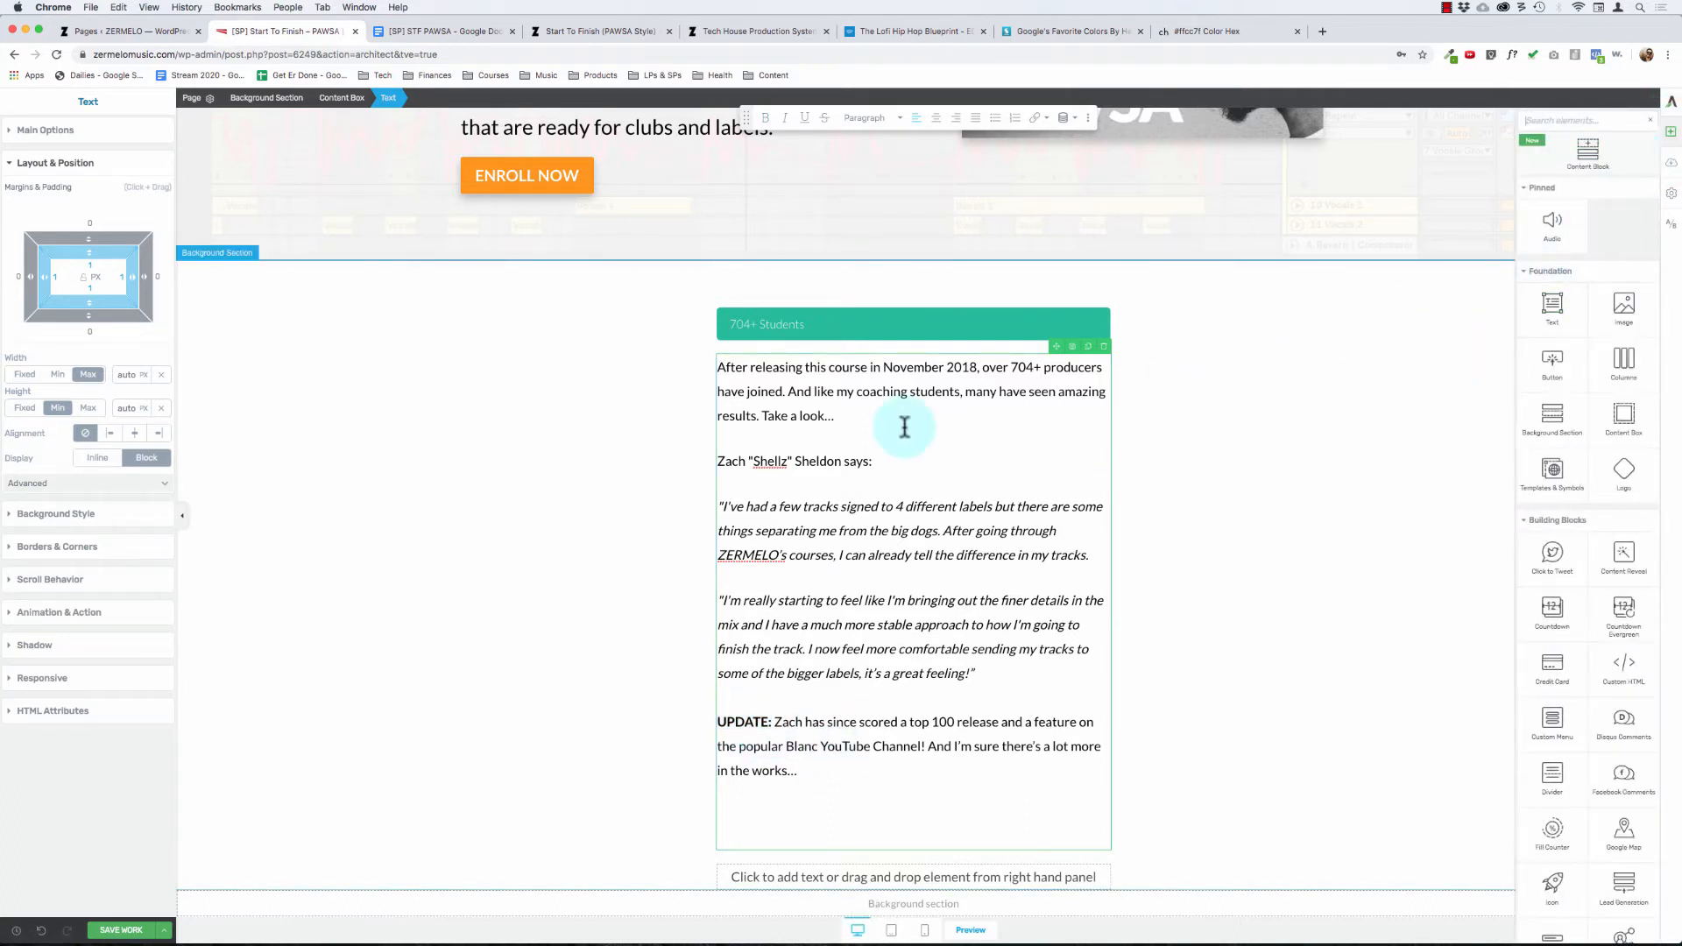
pyautogui.click(884, 459)
pyautogui.press('super+shift+Left')
pyautogui.press('super+b')
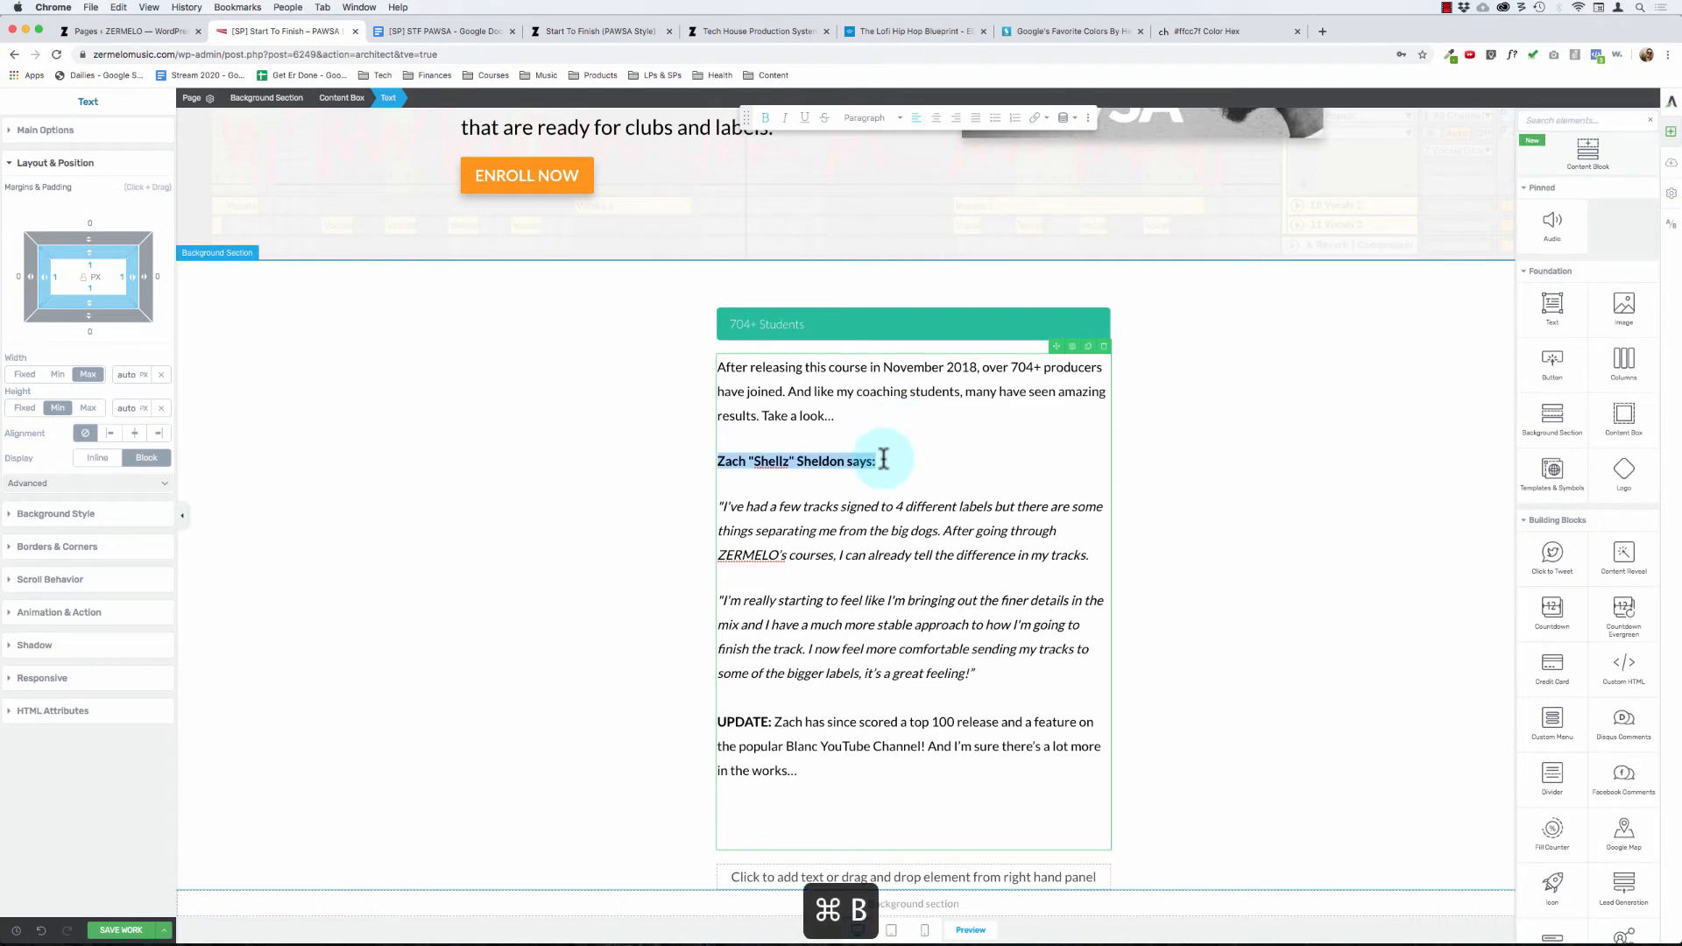
pyautogui.click(837, 403)
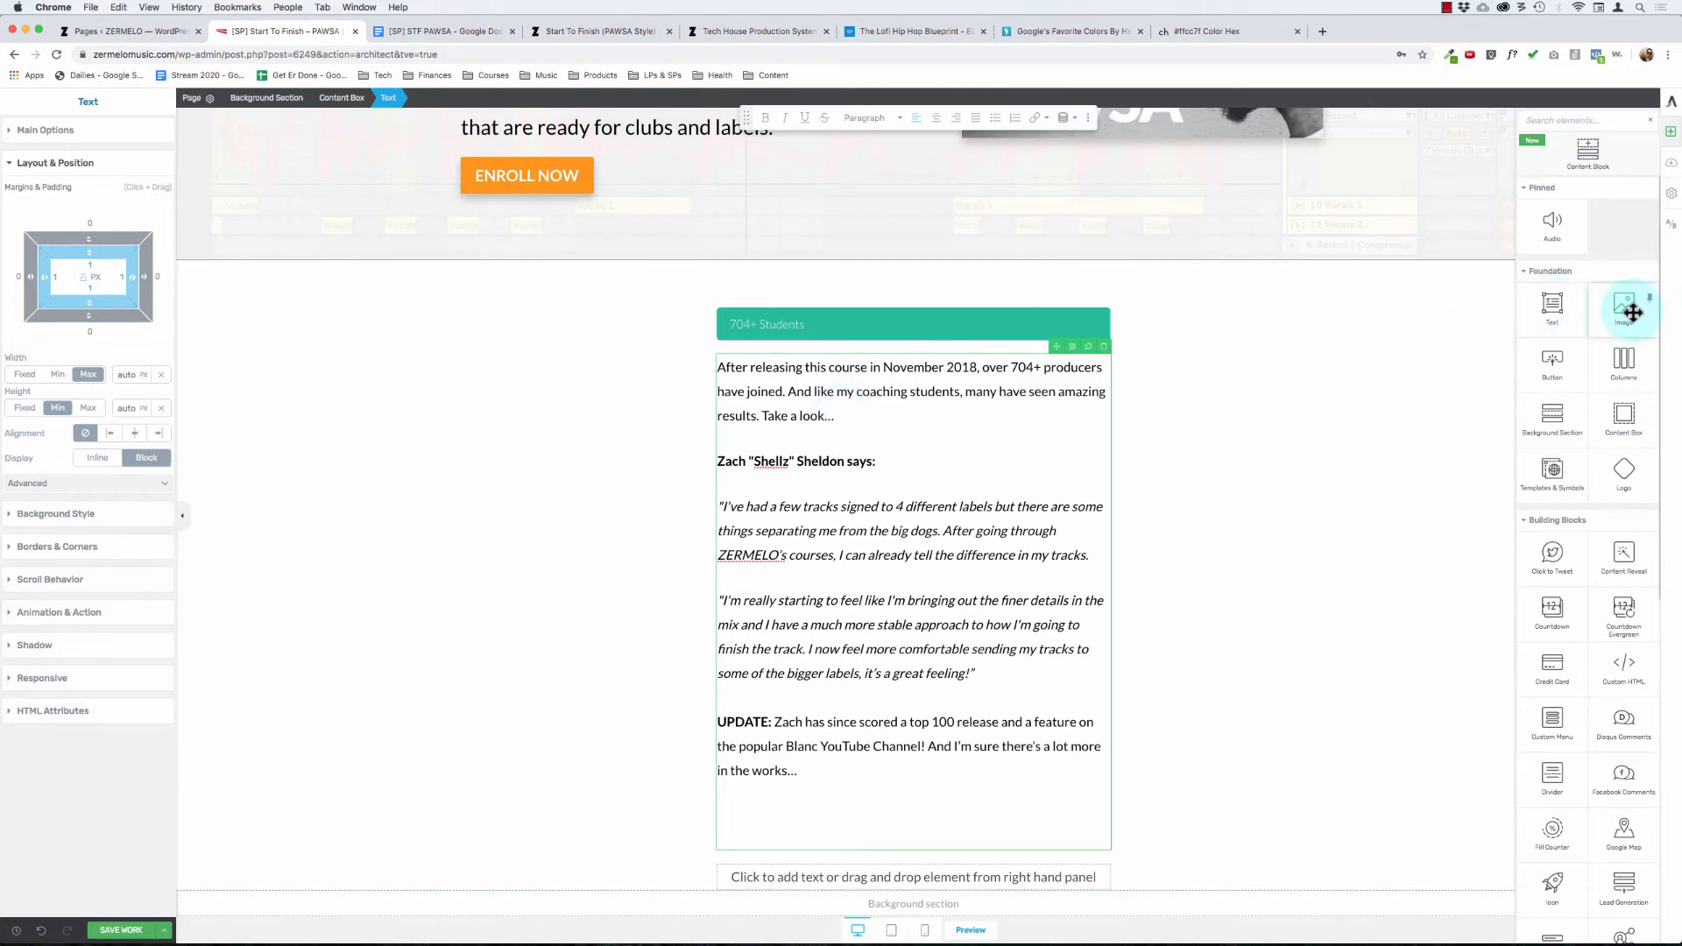
# Step: Insert the media-library photo of the student in a patterned shirt against teal graffiti above the line with the student's name
pyautogui.moveTo(1632, 312); pyautogui.dragTo(866, 460)
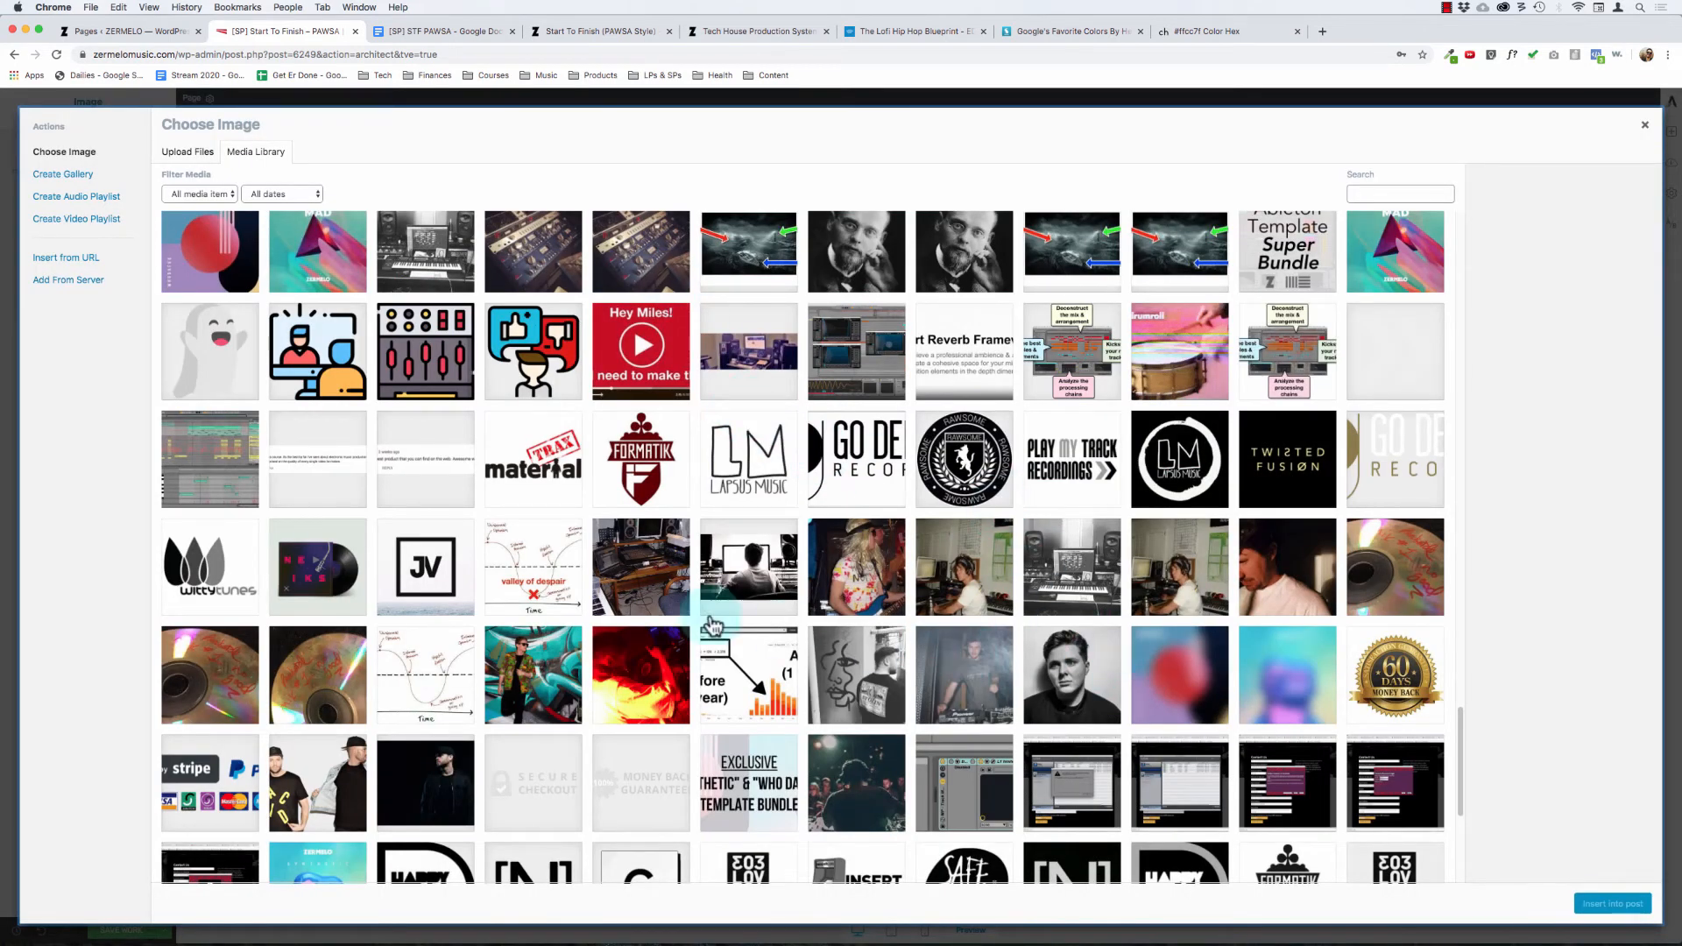
pyautogui.click(533, 675)
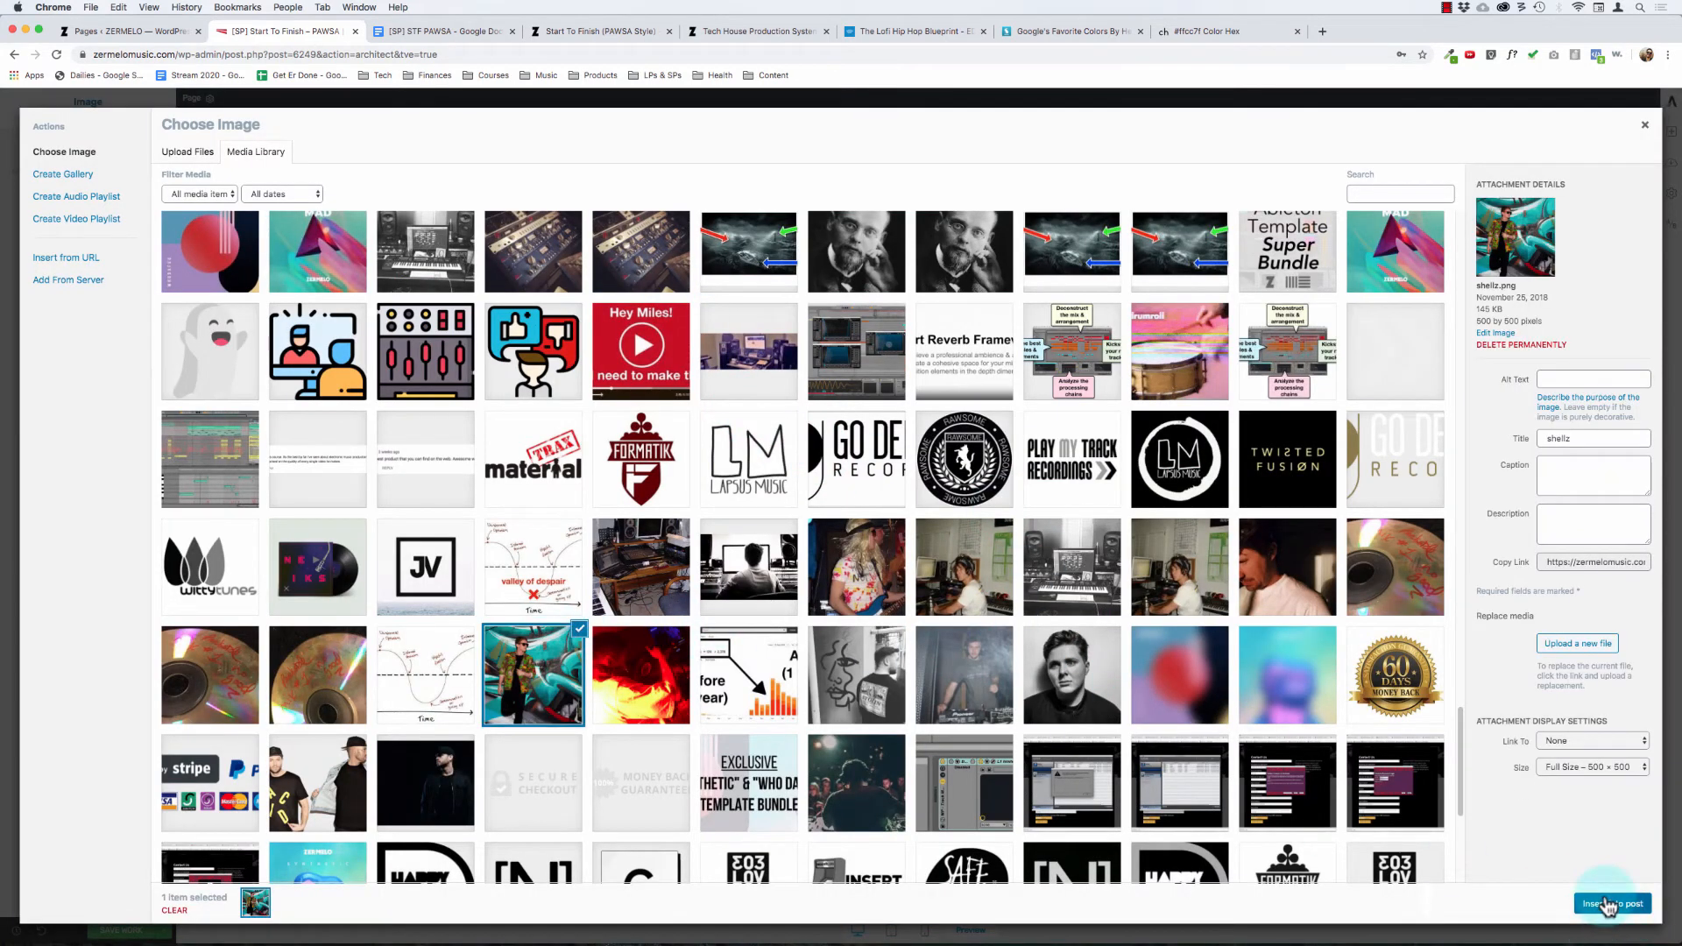
pyautogui.click(1609, 905)
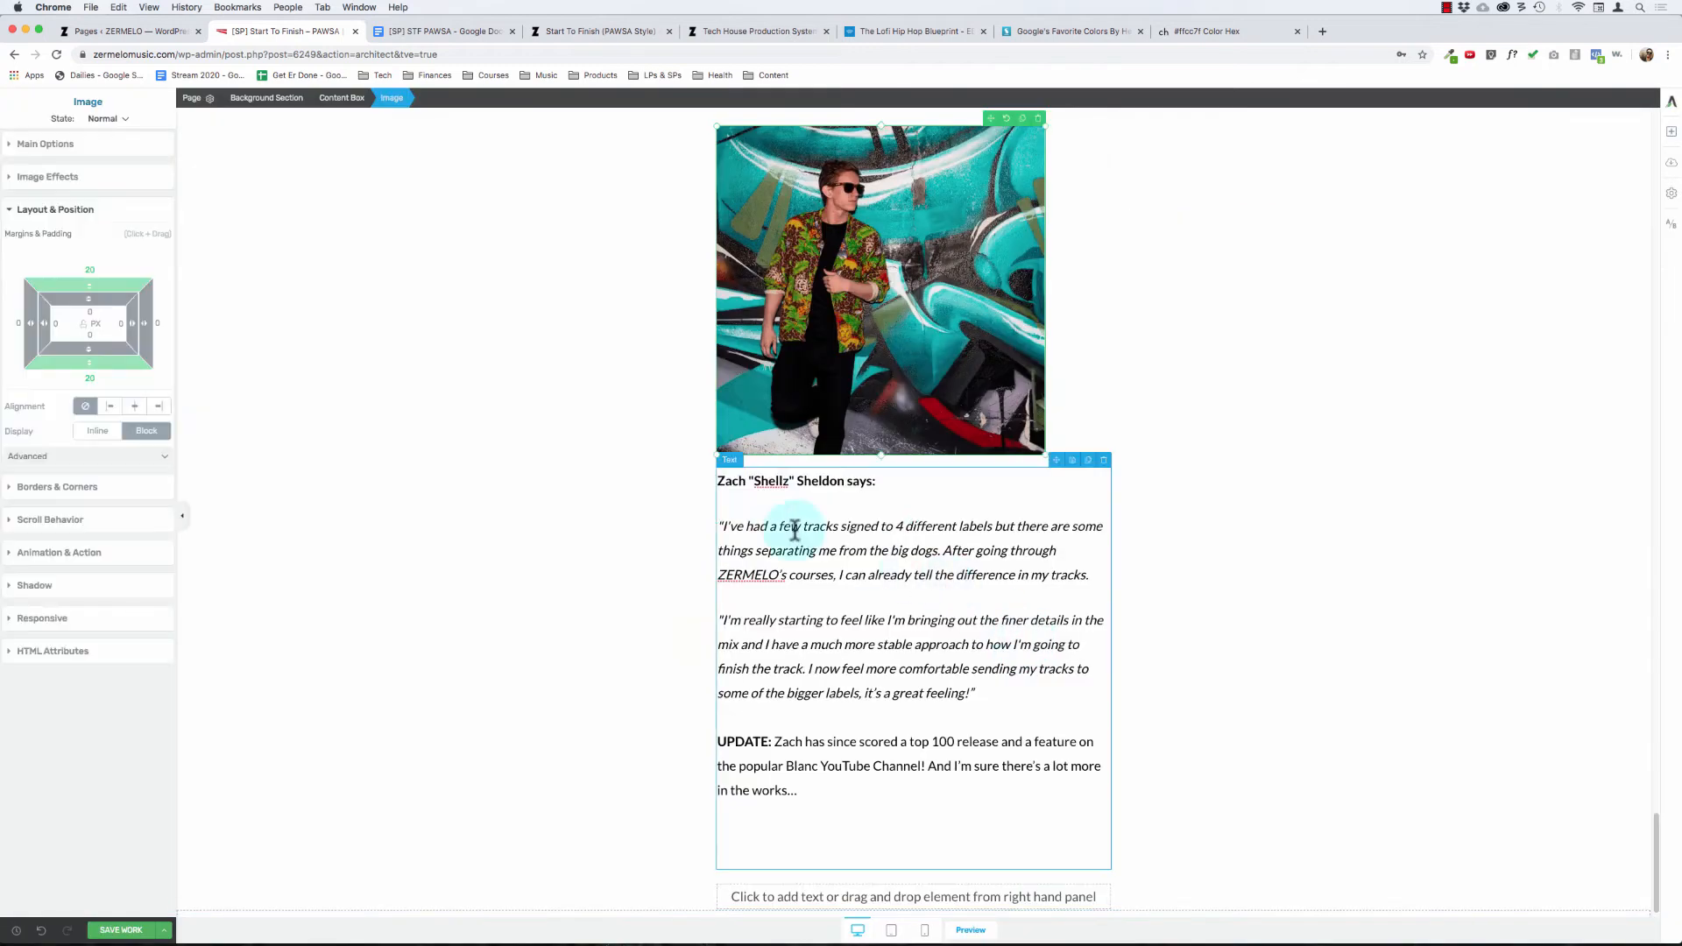
# Step: Shrink the student's photo to about 136 px and check it against the surrounding text
pyautogui.click(52, 146)
pyautogui.moveTo(55, 282); pyautogui.dragTo(22, 294)
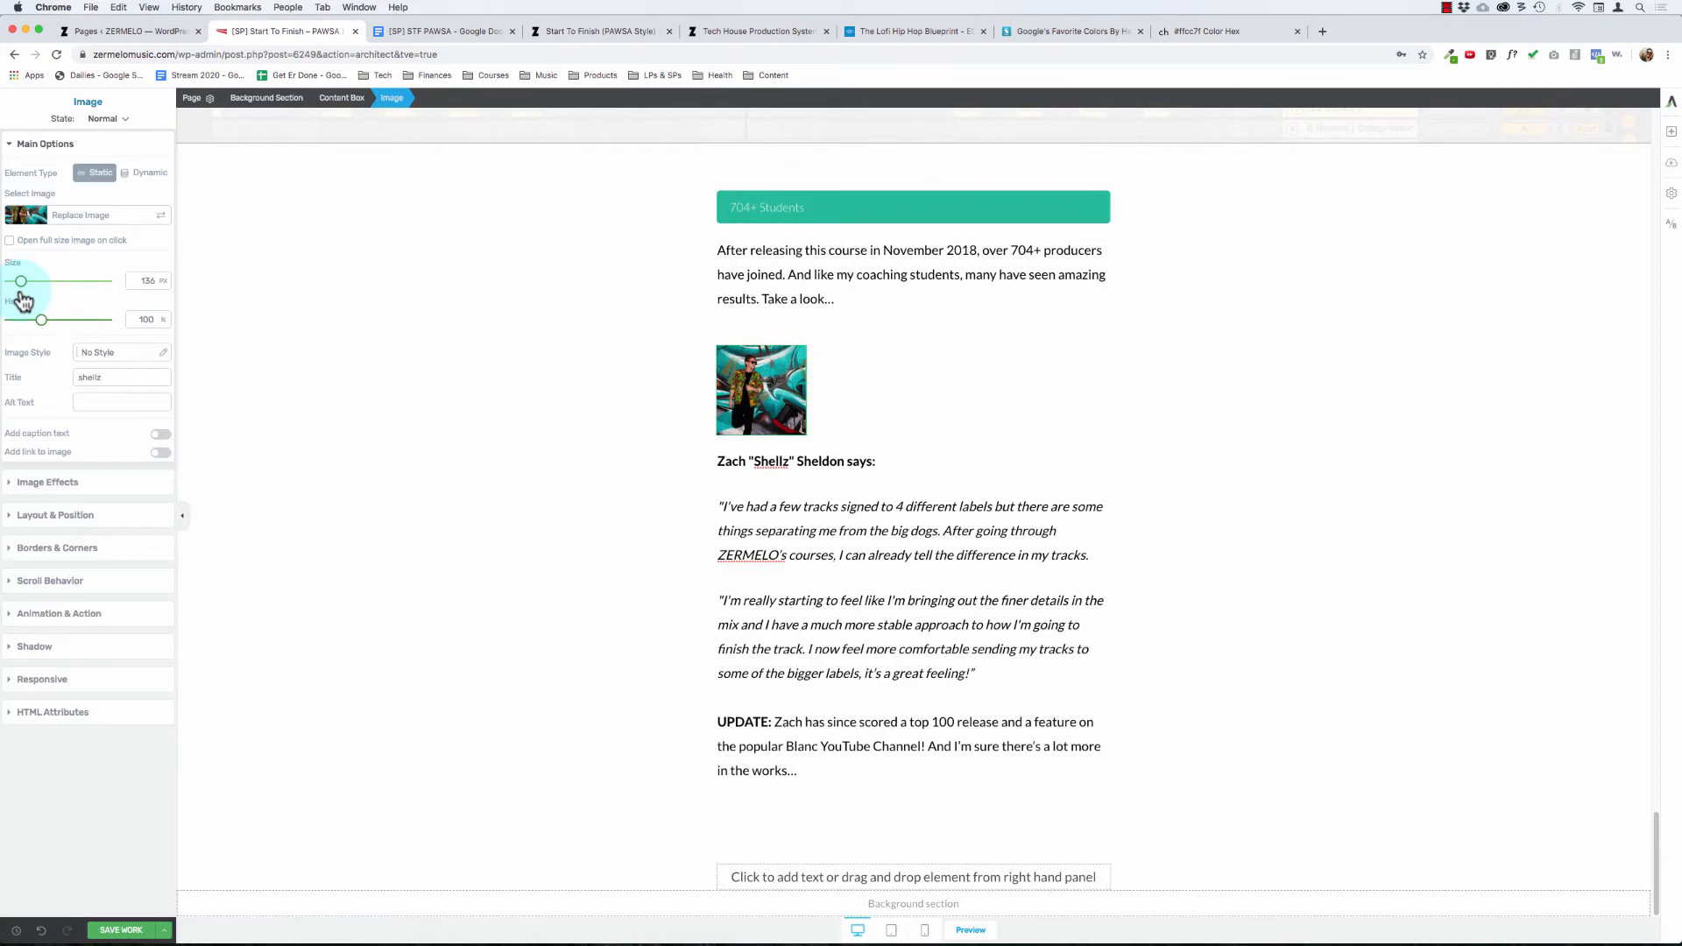
pyautogui.click(495, 492)
pyautogui.scroll(5, 496, 493)
pyautogui.scroll(-3, 496, 493)
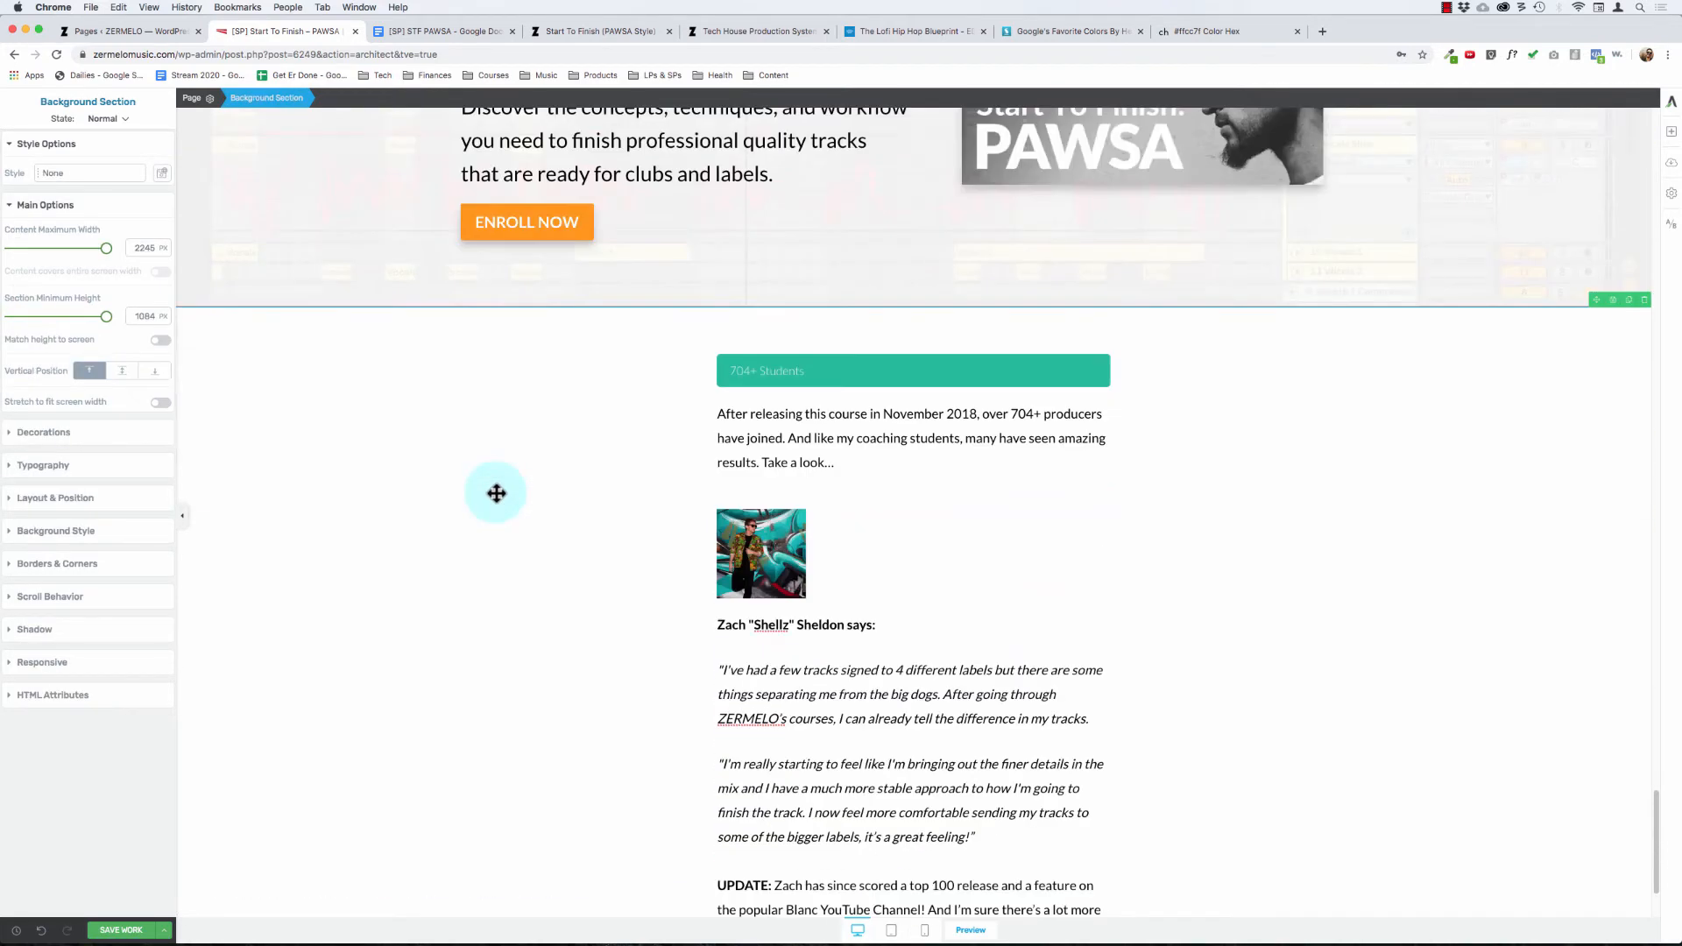
pyautogui.scroll(-1, 496, 492)
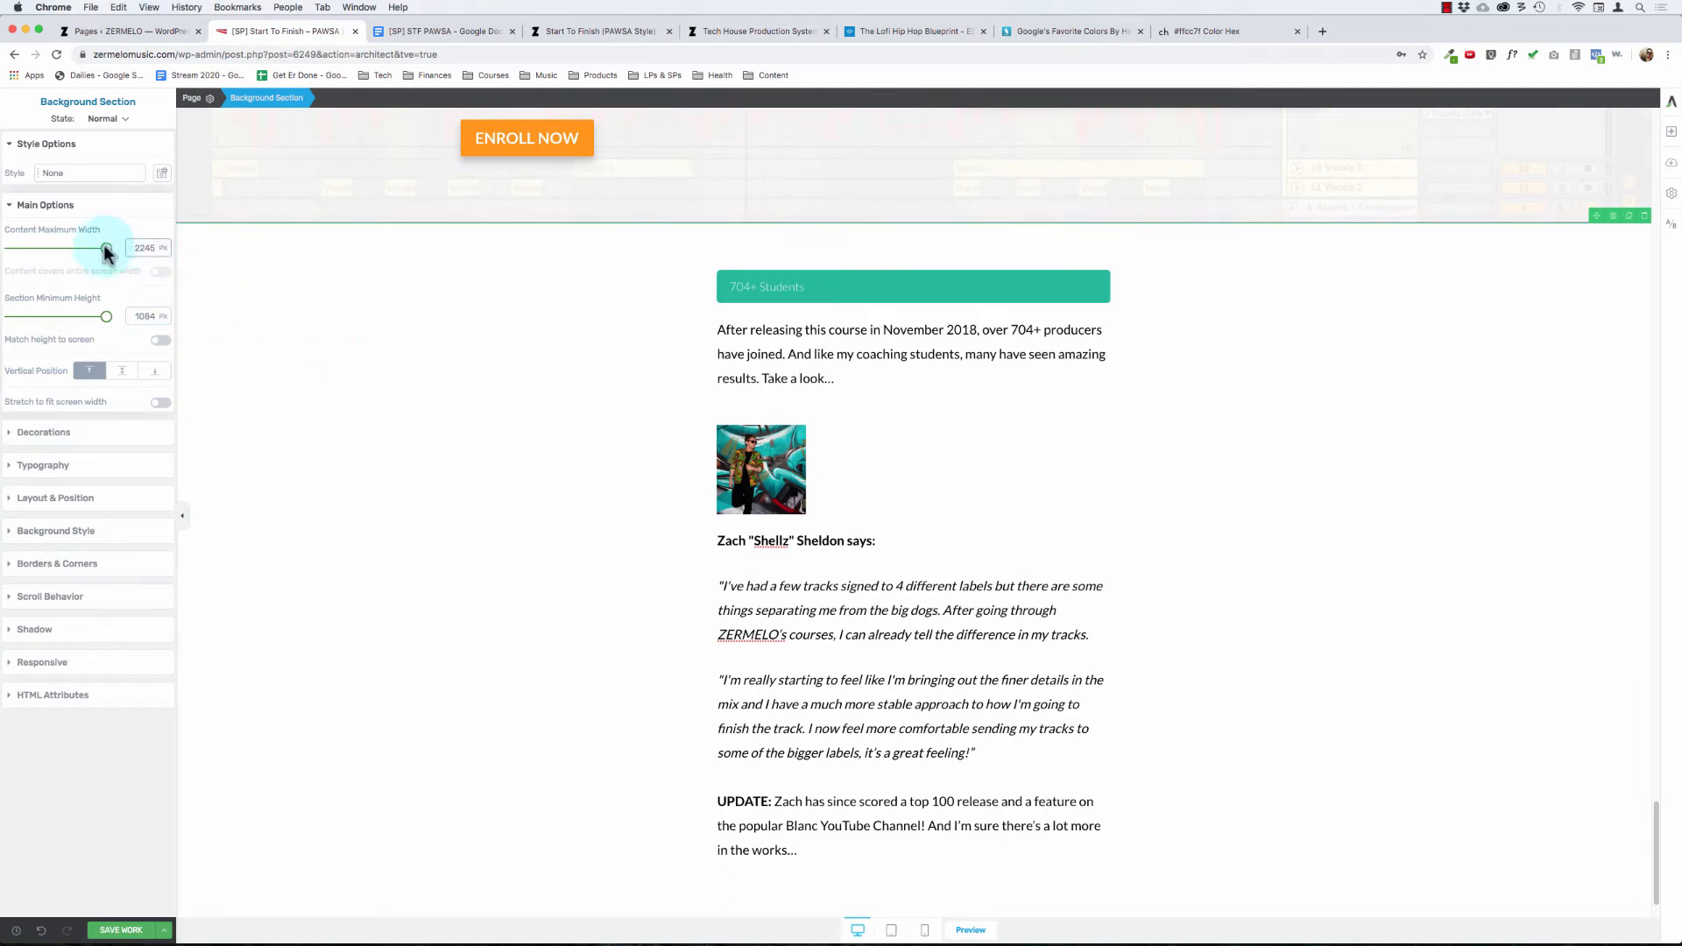
# Step: Try sizes of 200 px and 150 px for the student's photo and settle on 100 px
pyautogui.click(736, 465)
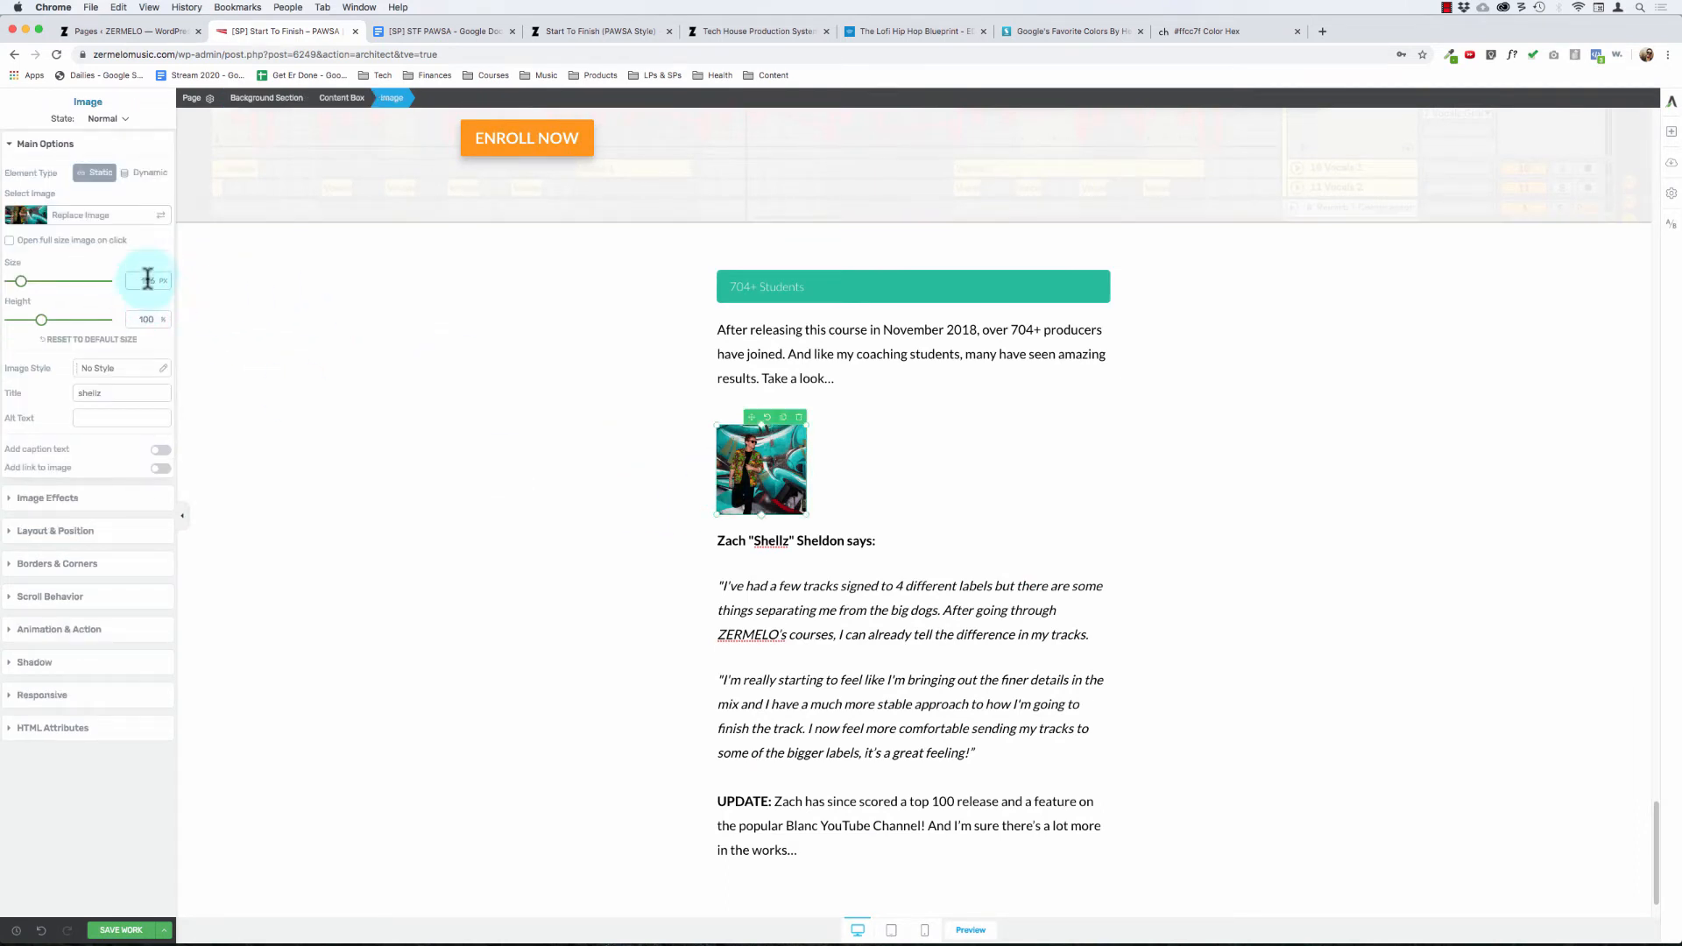
pyautogui.write('200')
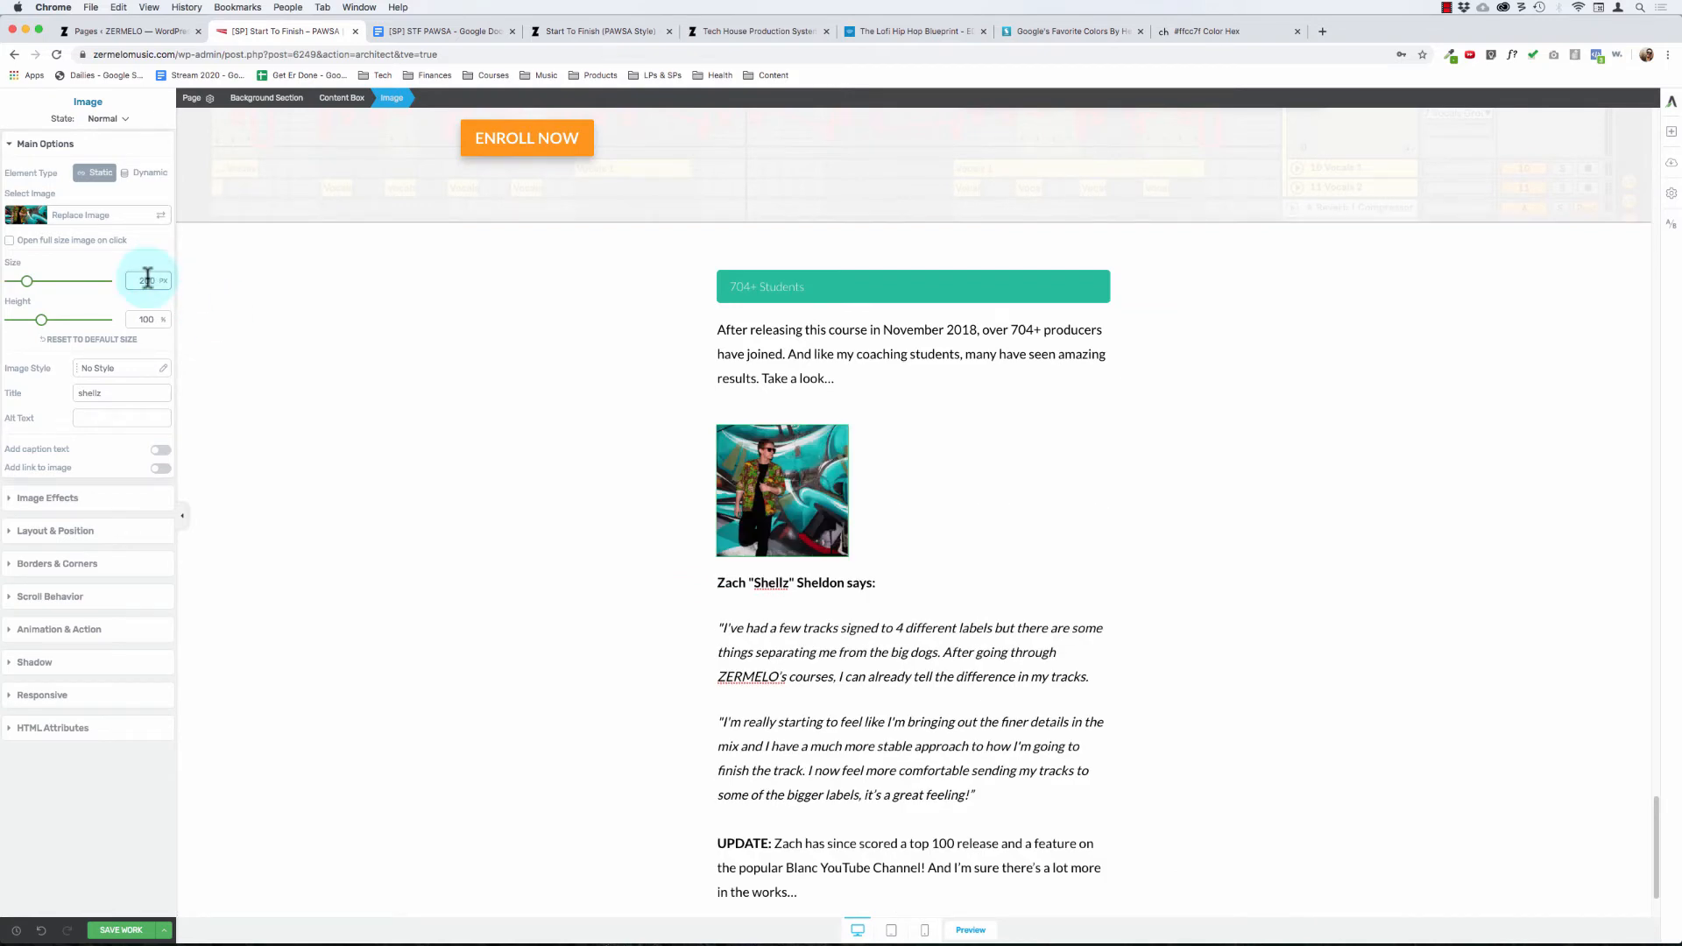
pyautogui.write('150')
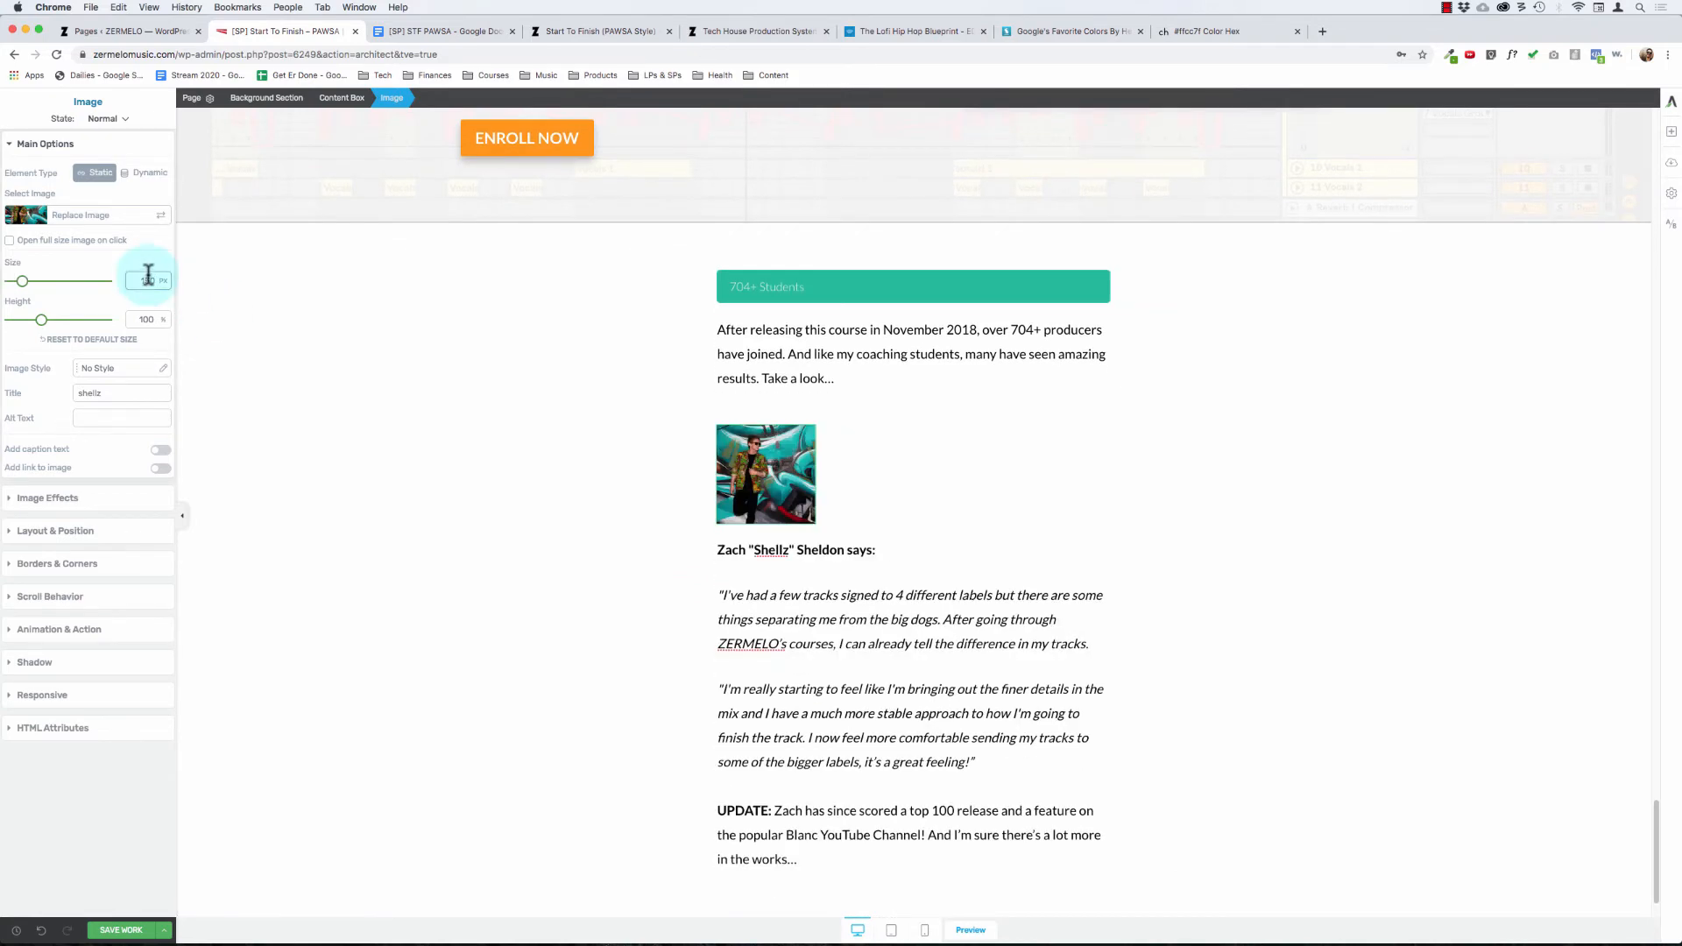
pyautogui.write('100')
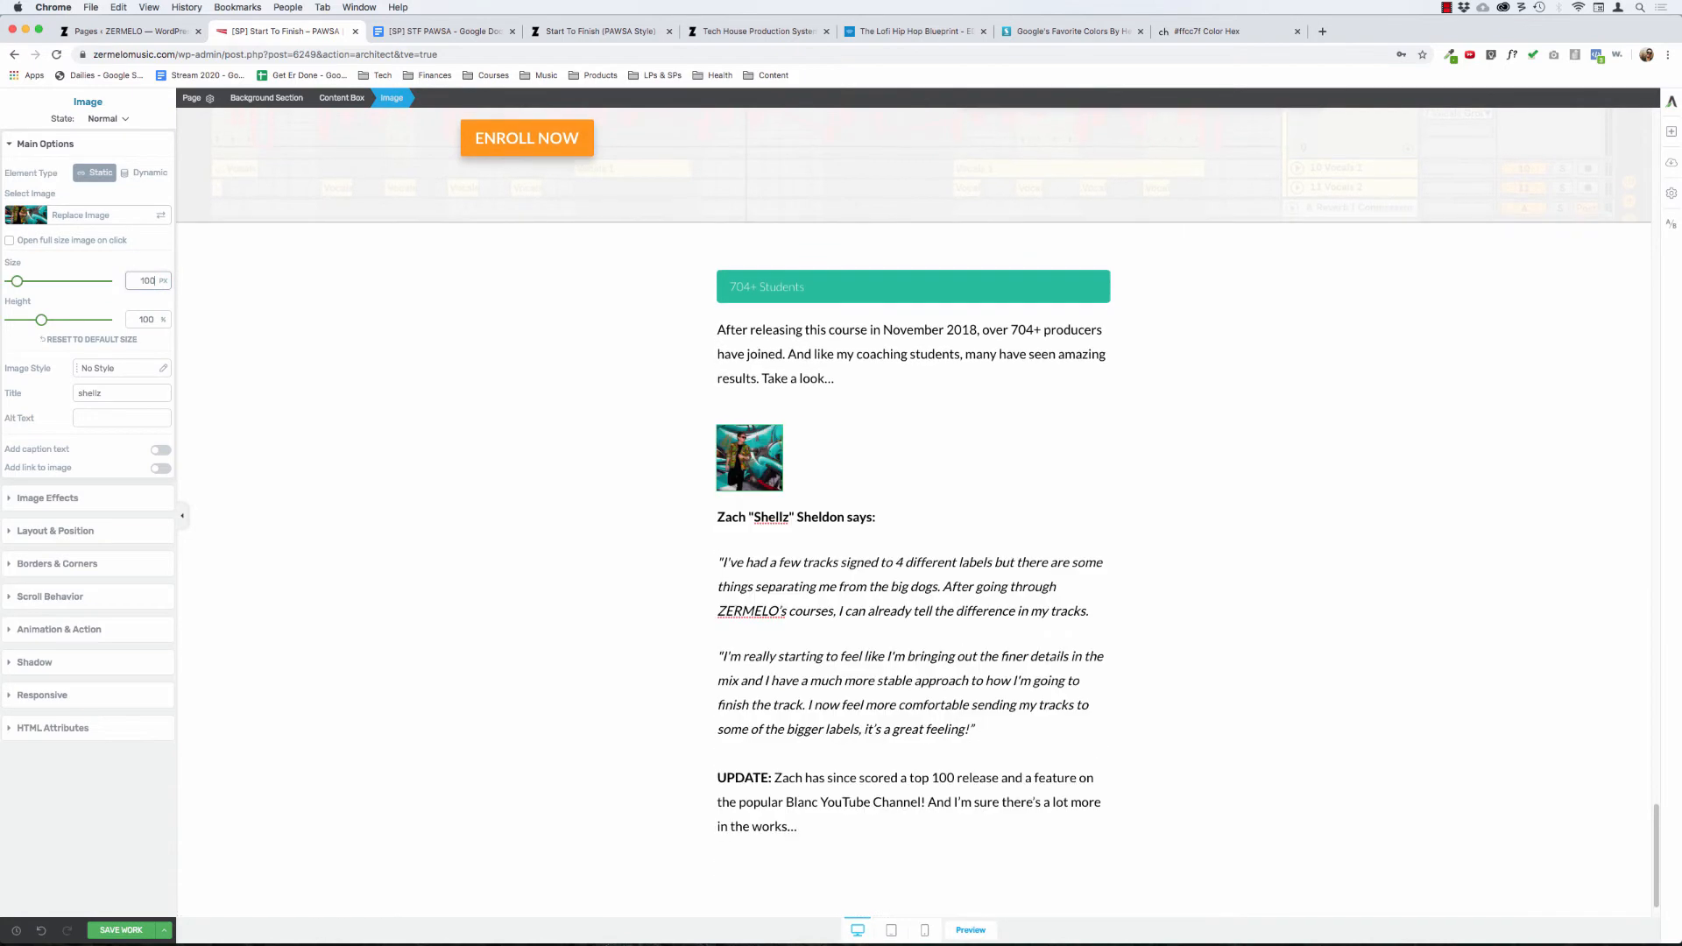
pyautogui.click(582, 549)
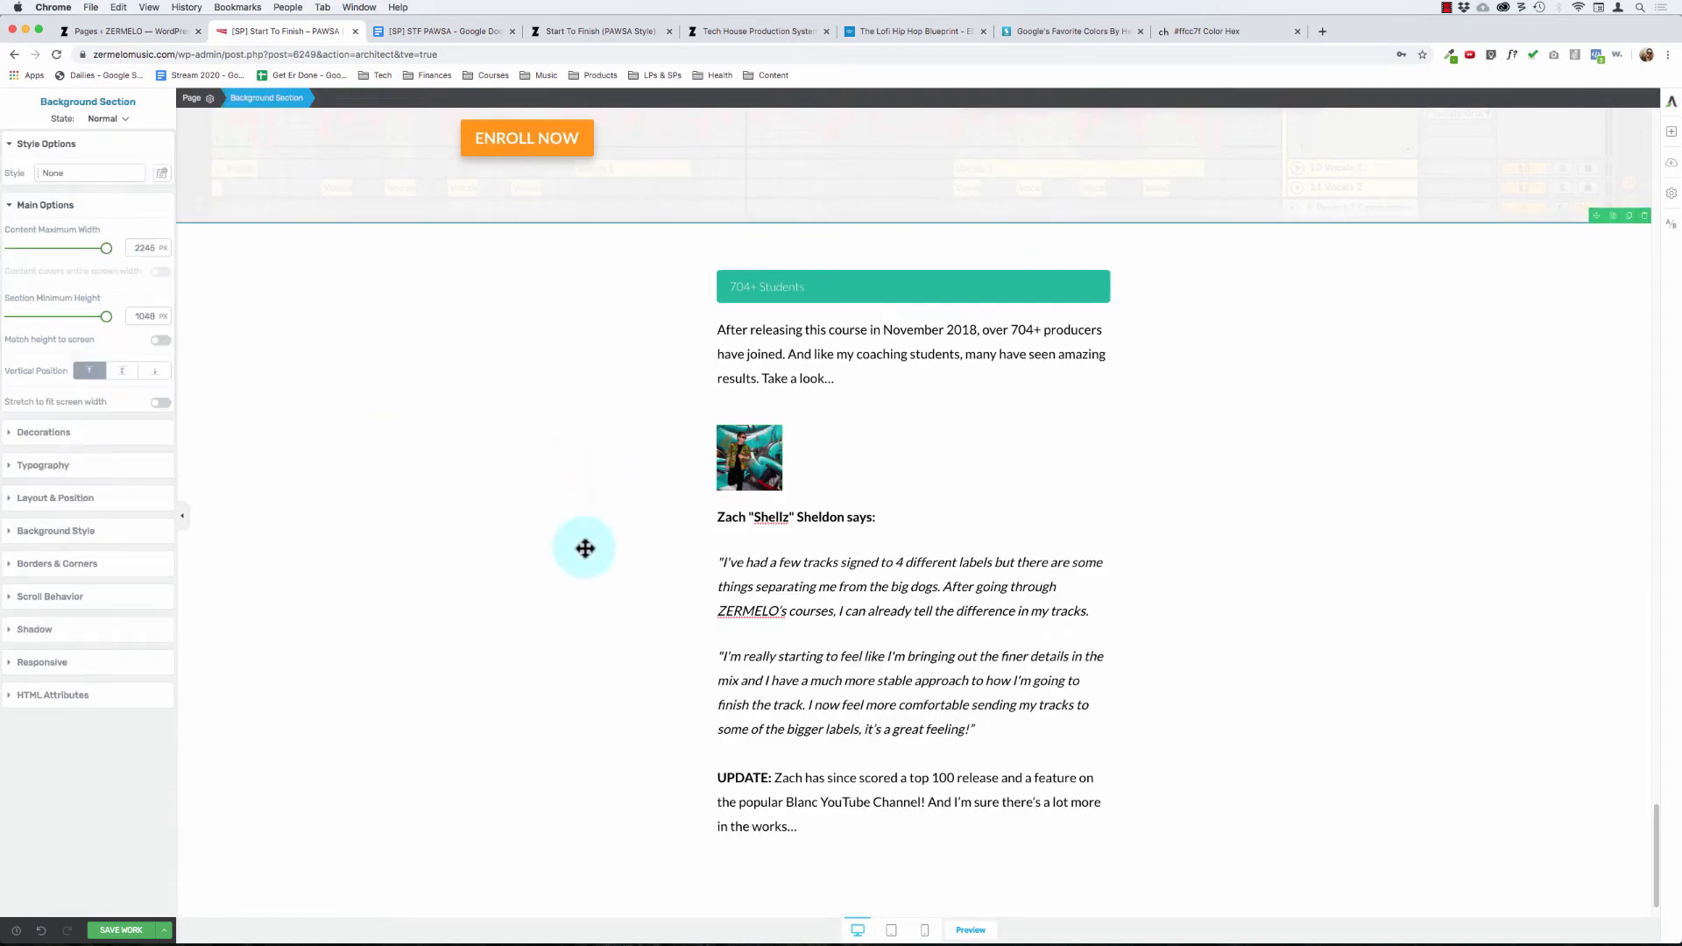
# Step: Search the media library for "test" and insert the testimonial_190604 email screenshot below the UPDATE paragraph
pyautogui.scroll(-1, 586, 549)
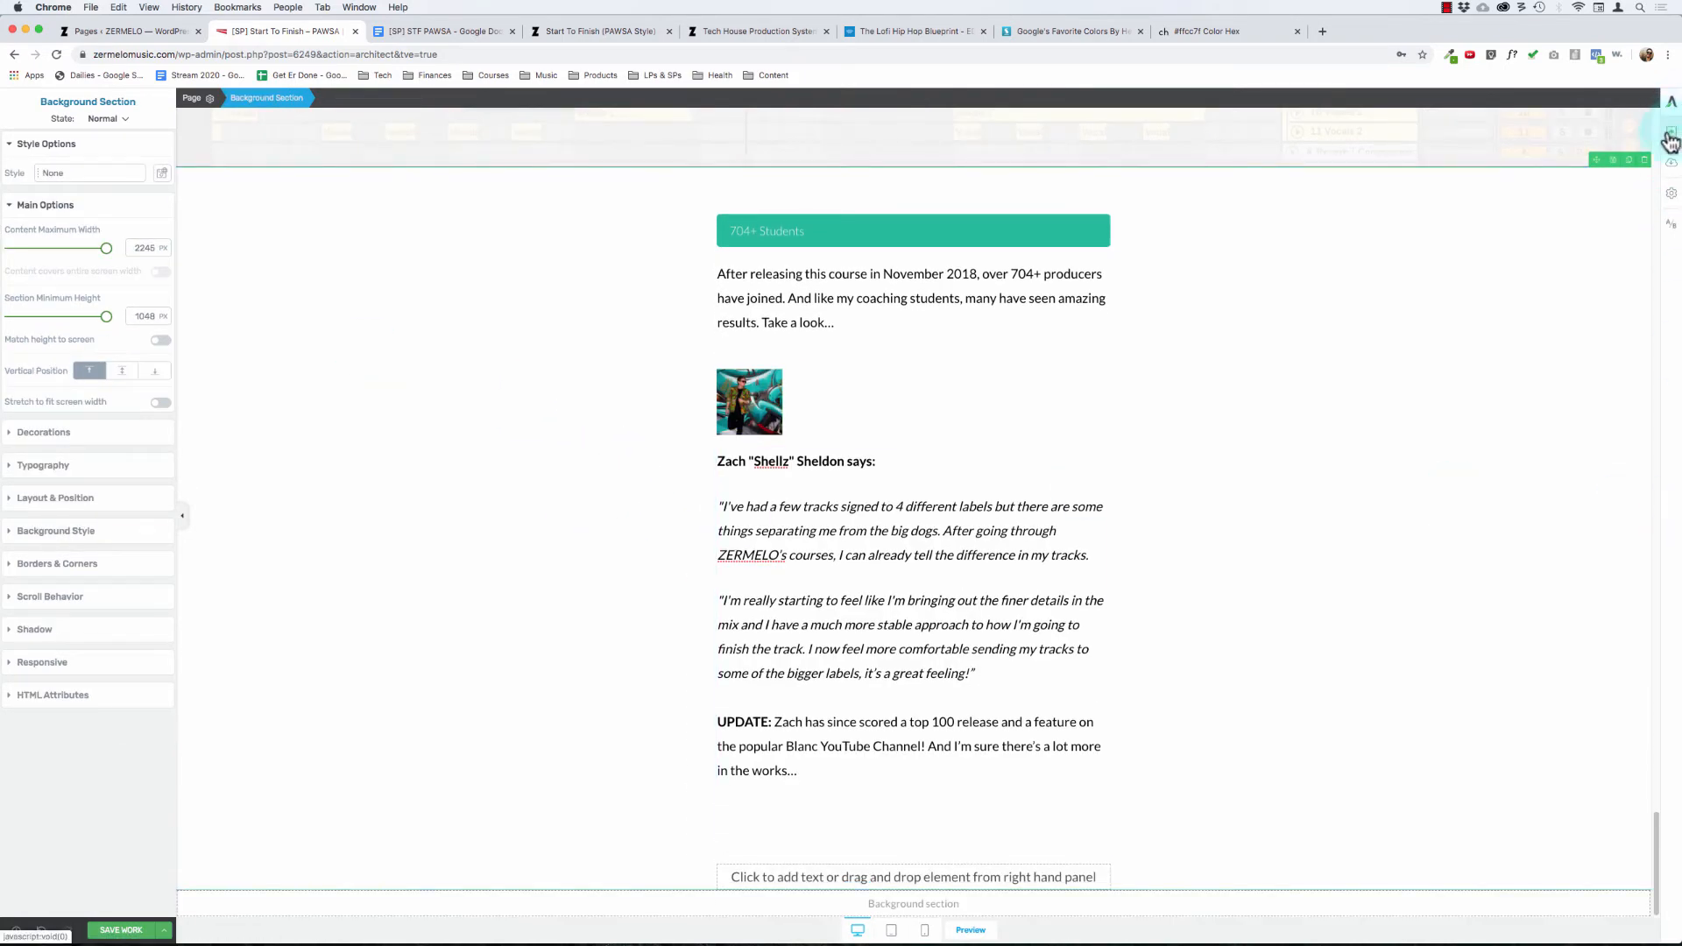
pyautogui.click(871, 321)
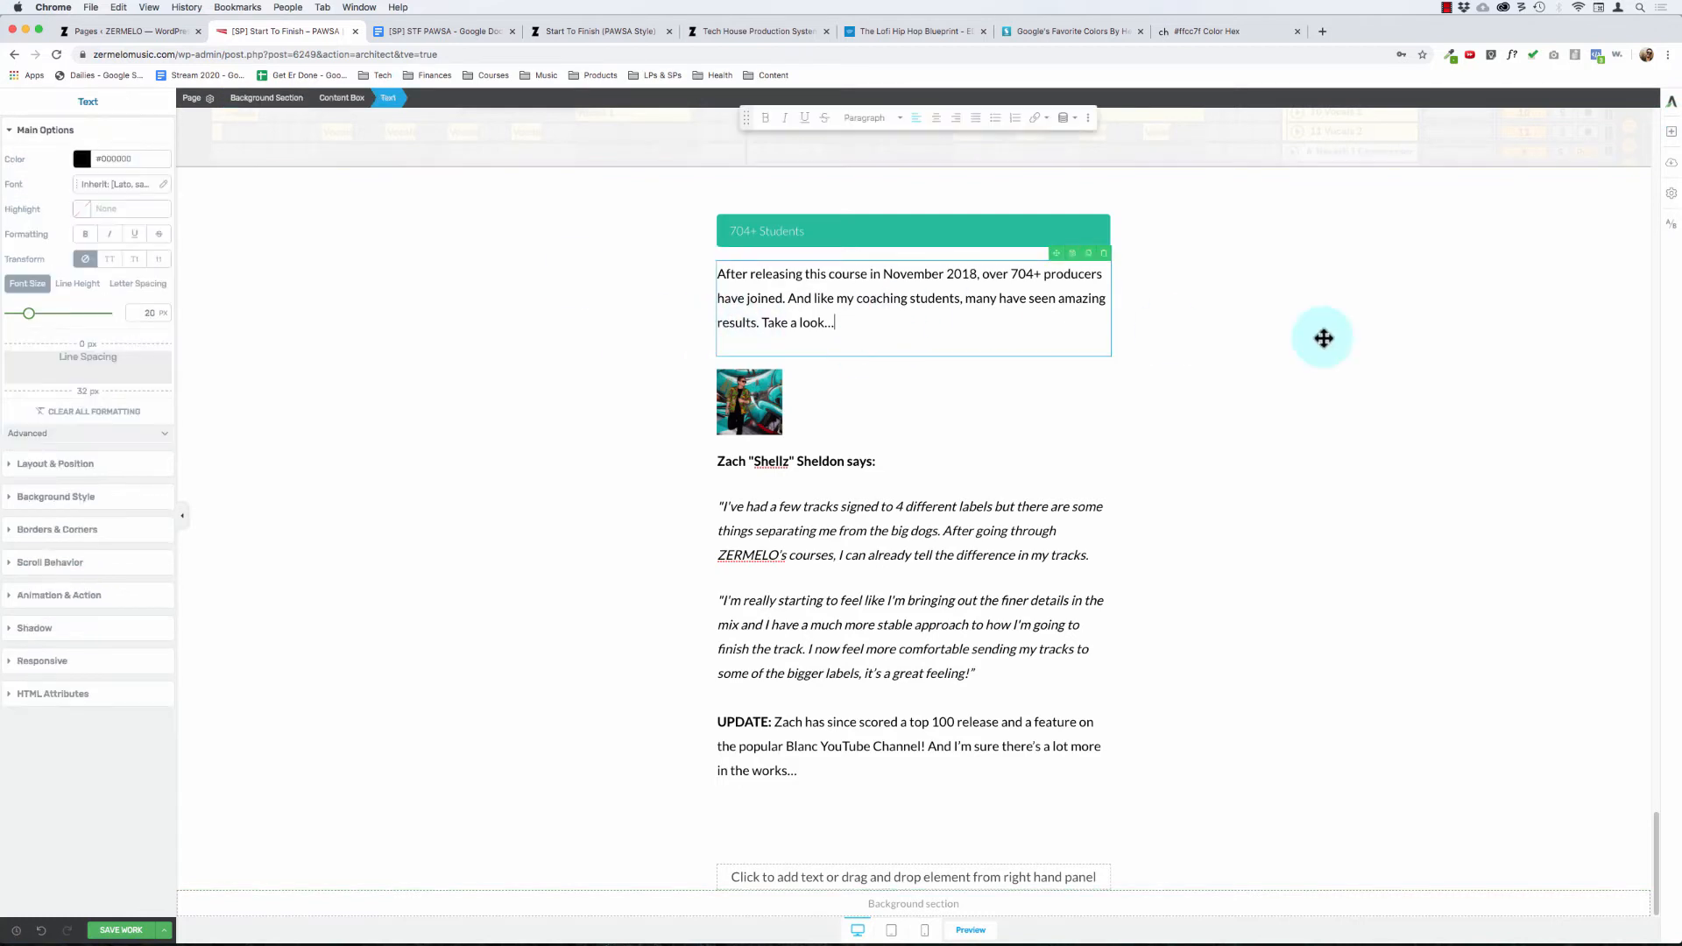
pyautogui.click(1672, 131)
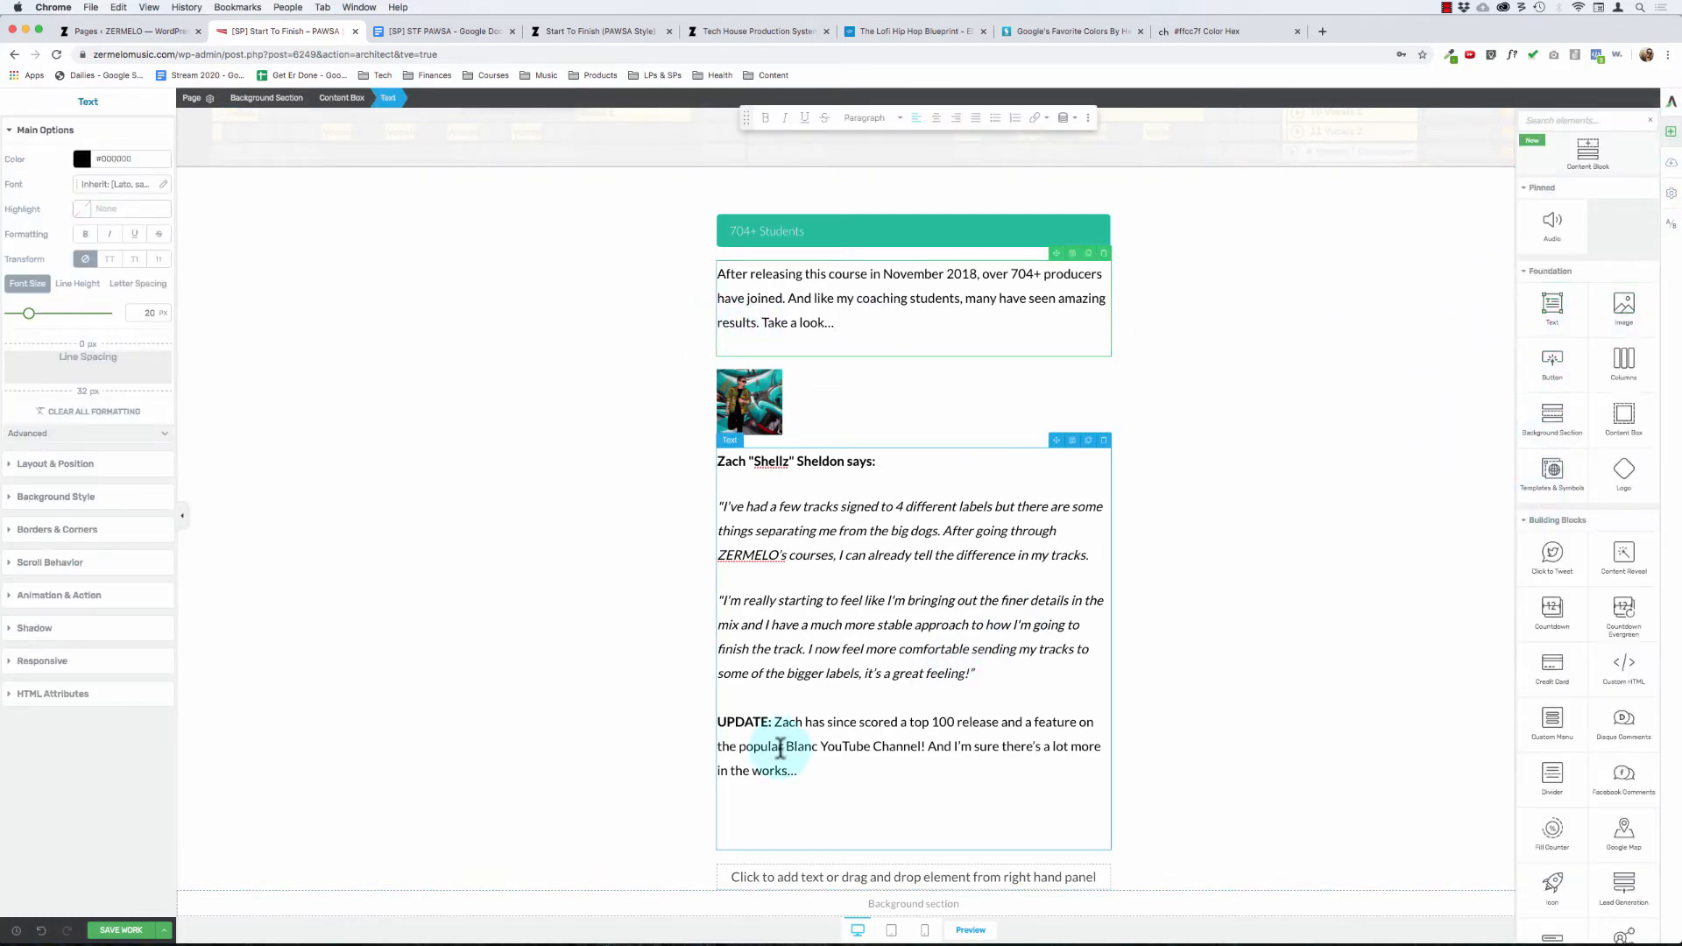
pyautogui.moveTo(1623, 304); pyautogui.dragTo(796, 766)
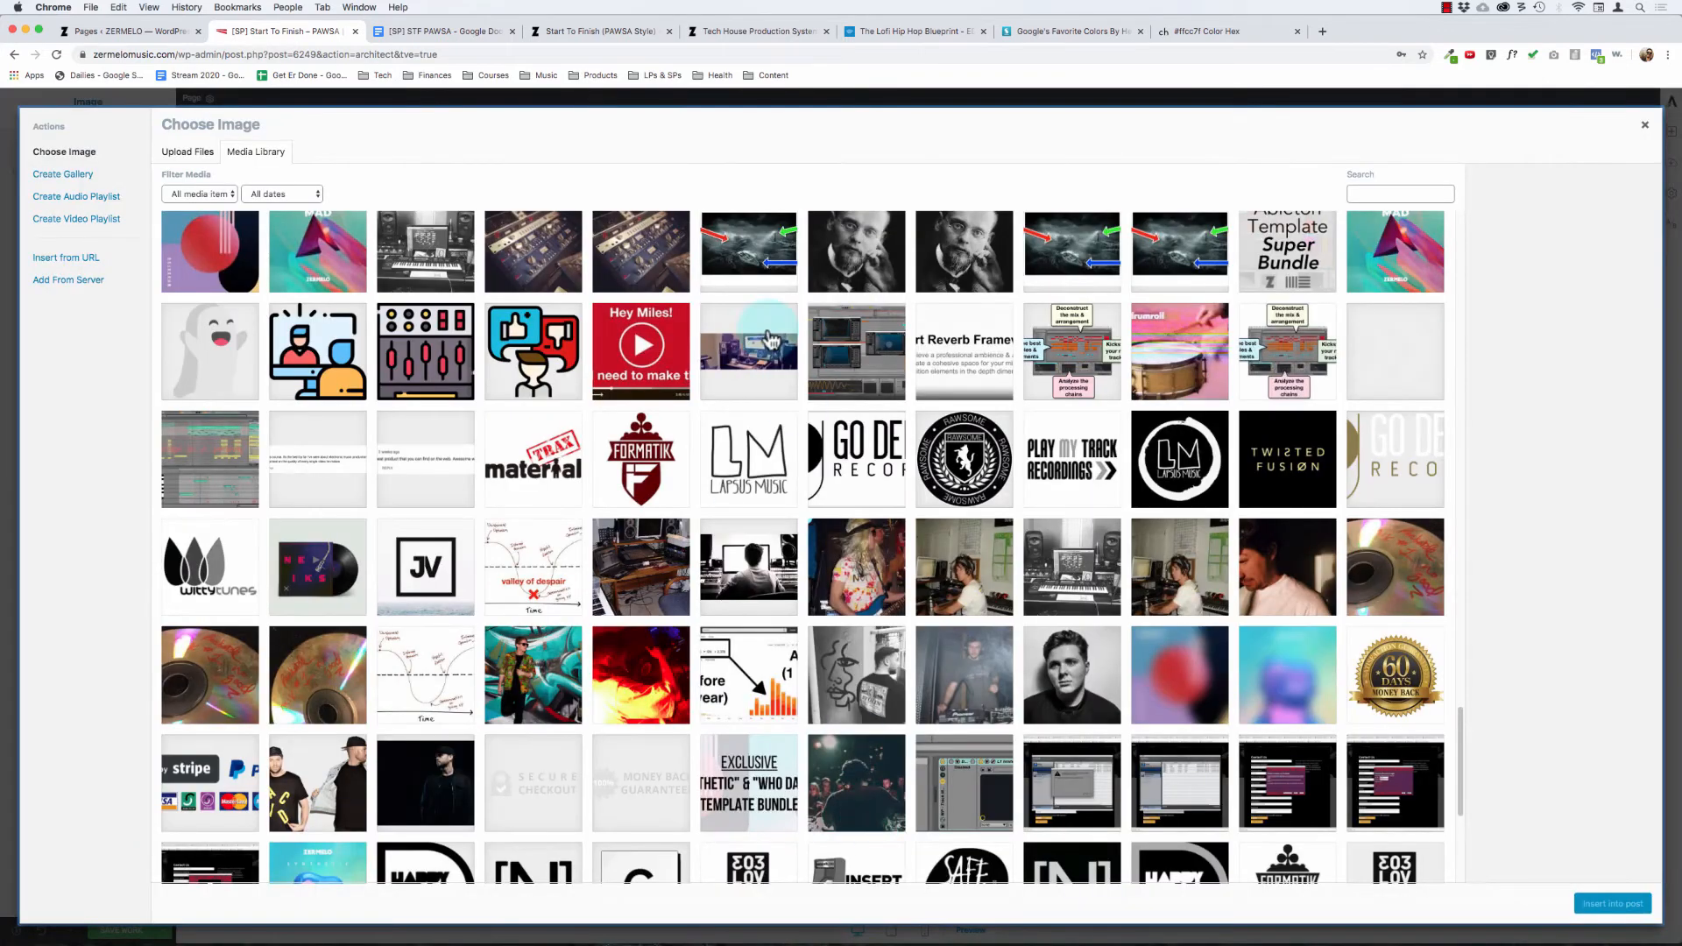
pyautogui.scroll(-2, 1062, 670)
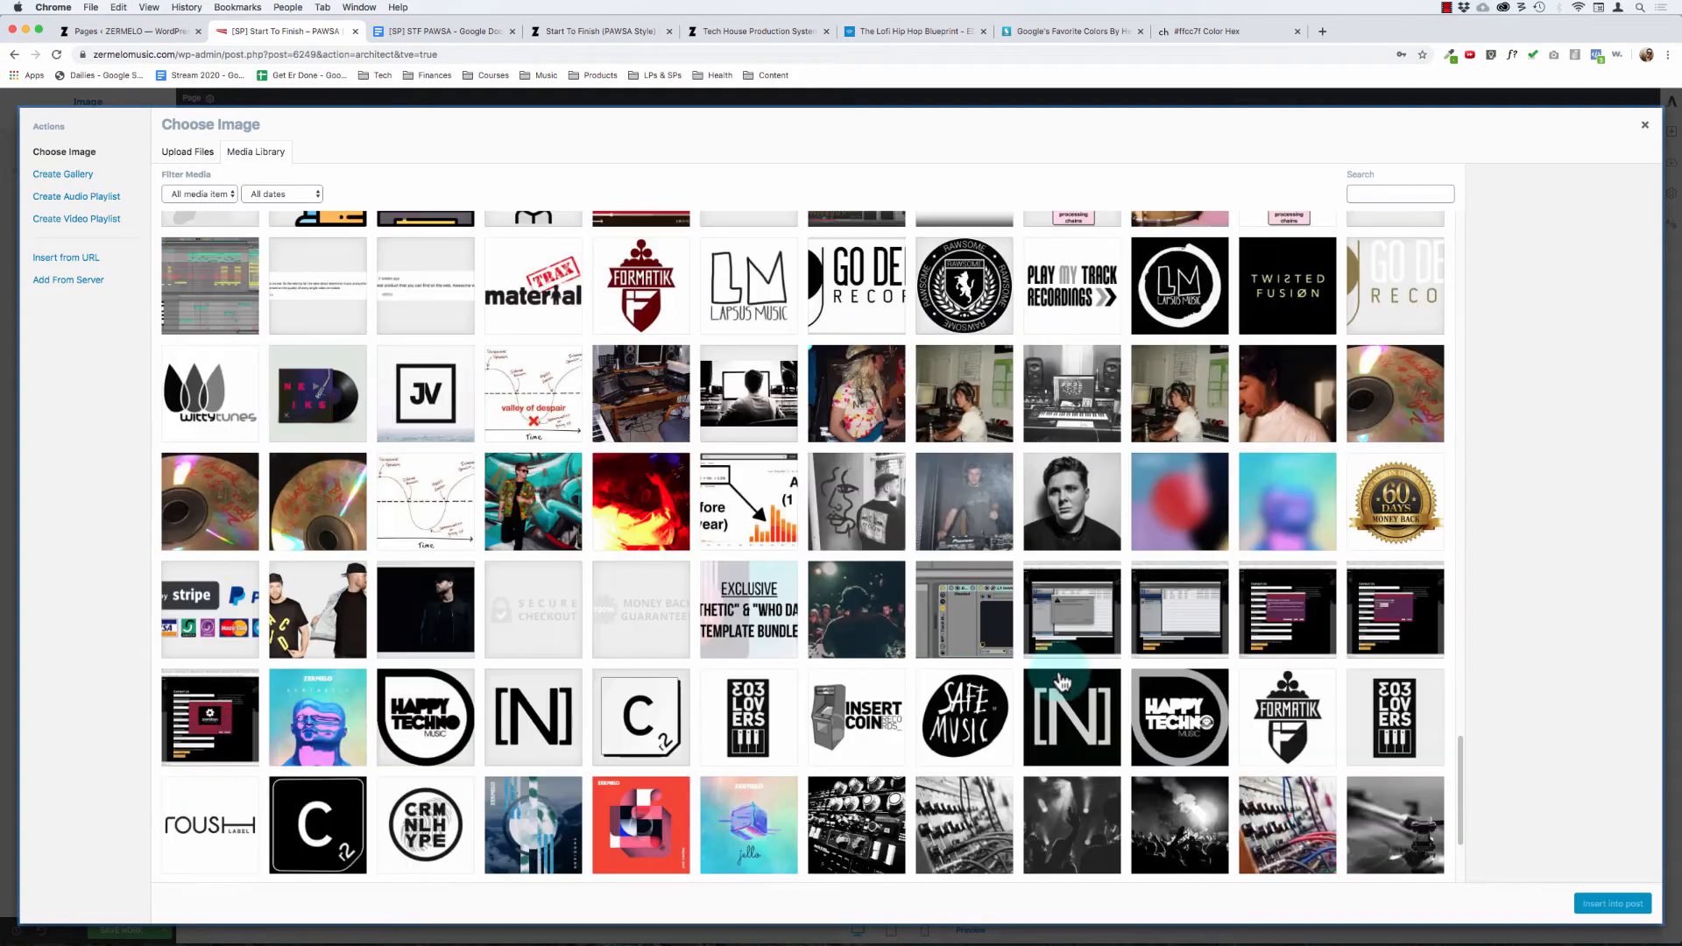
pyautogui.scroll(20, 1319, 256)
pyautogui.click(1405, 191)
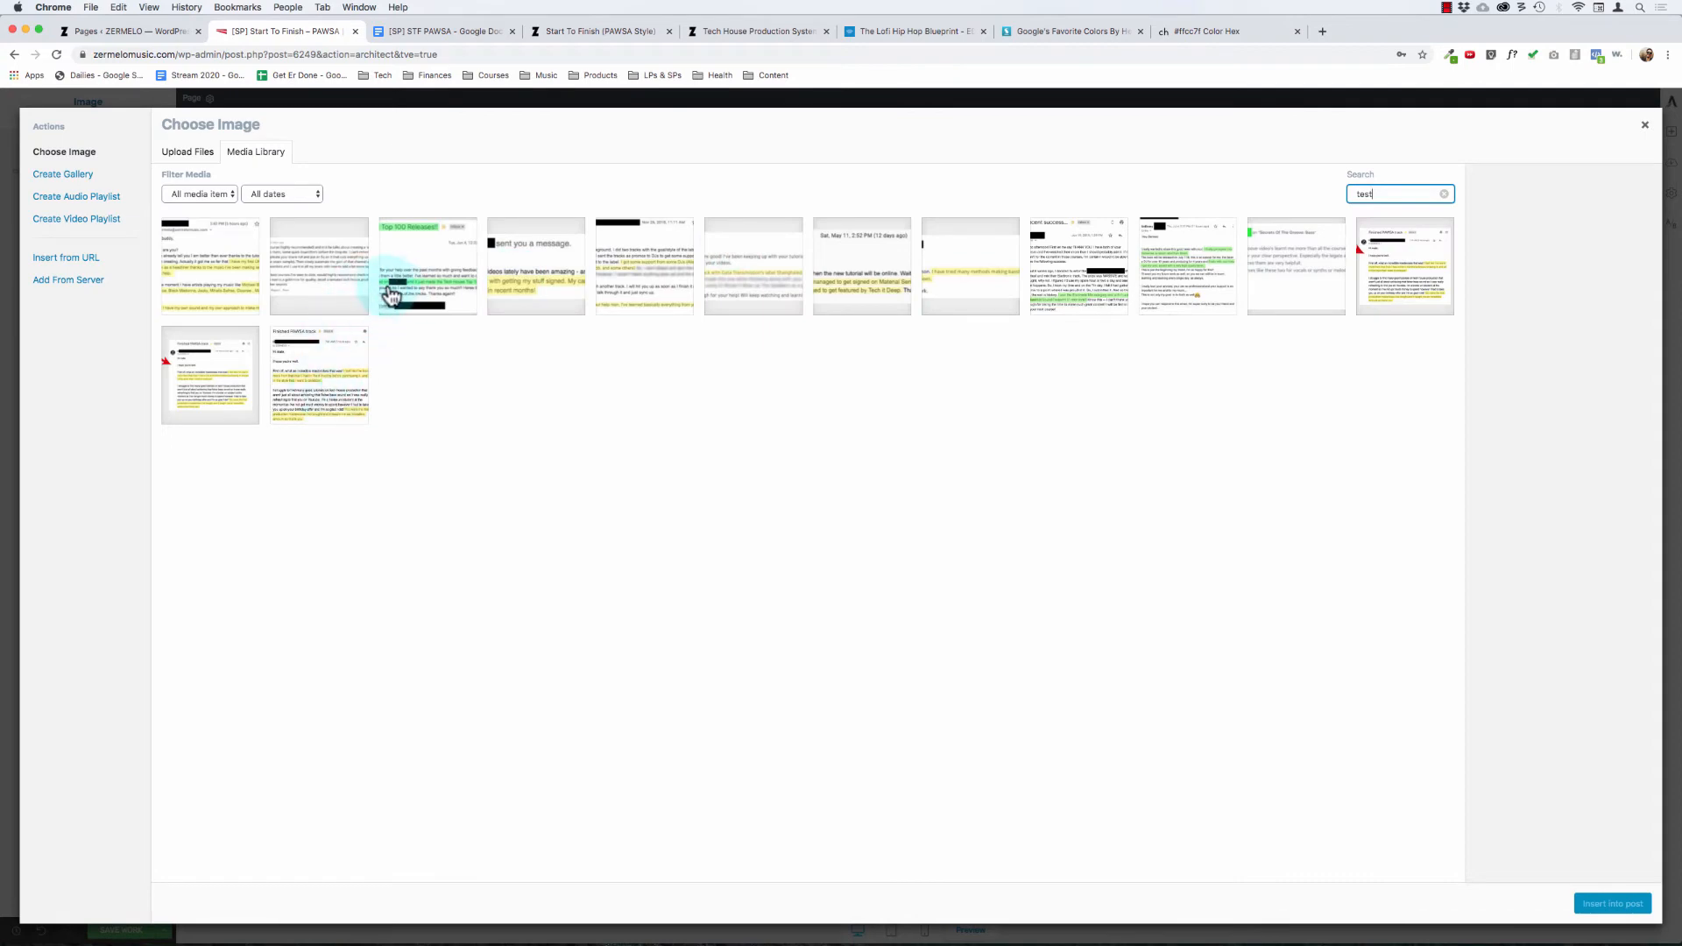
pyautogui.click(396, 293)
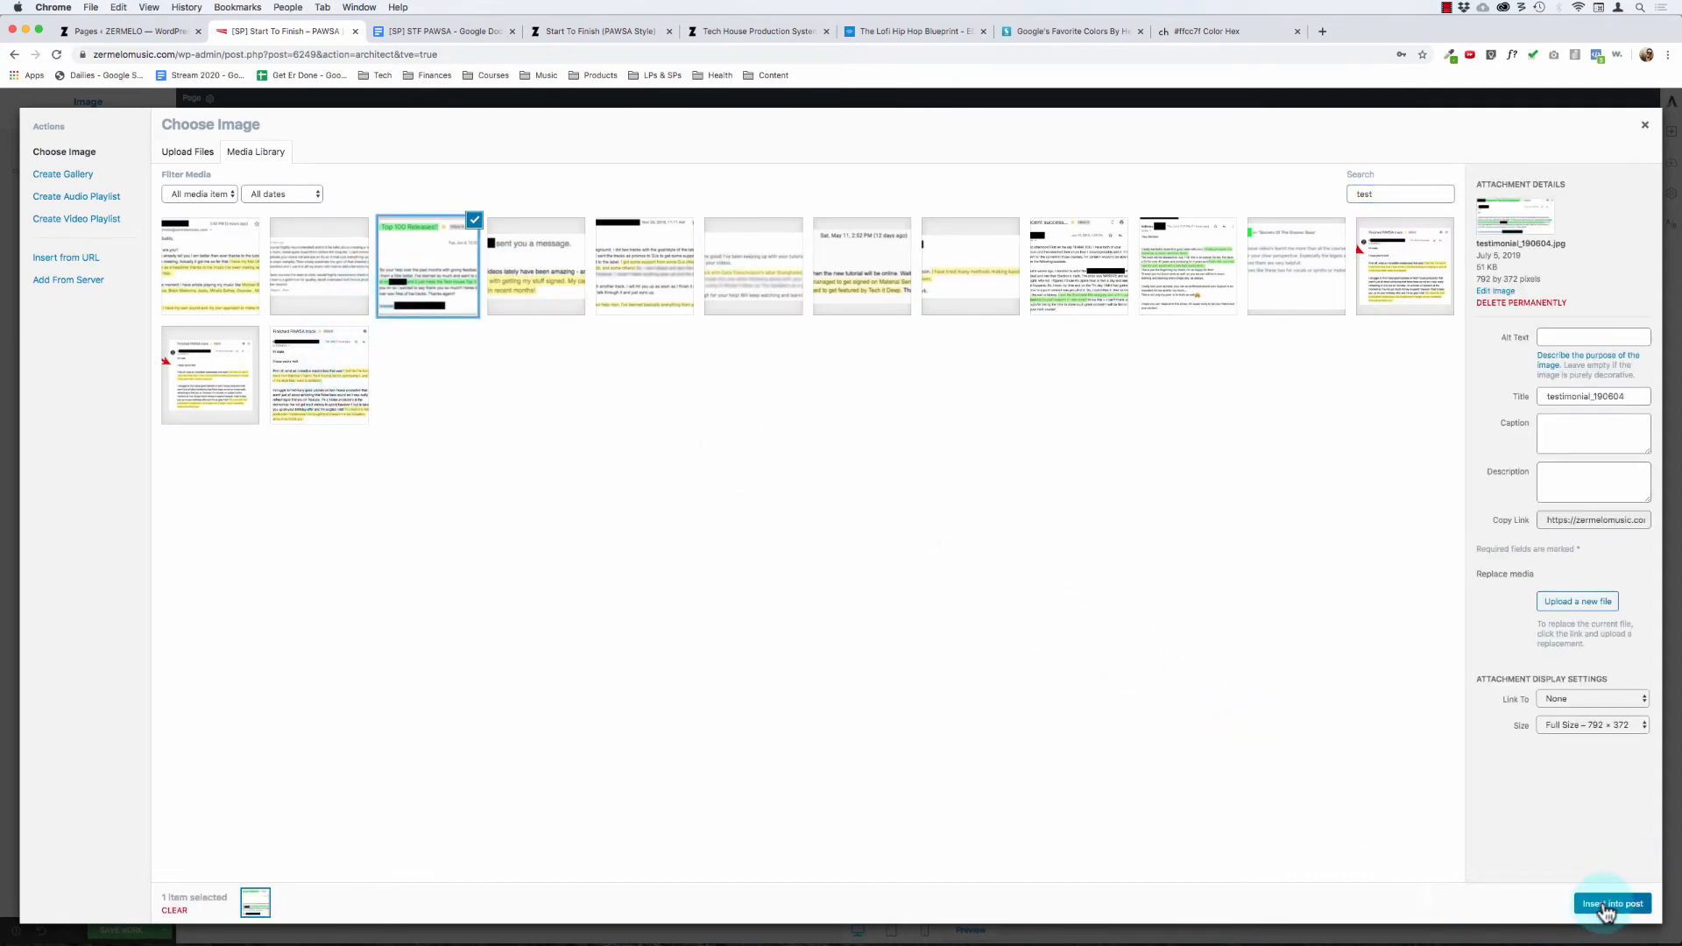
pyautogui.click(1606, 913)
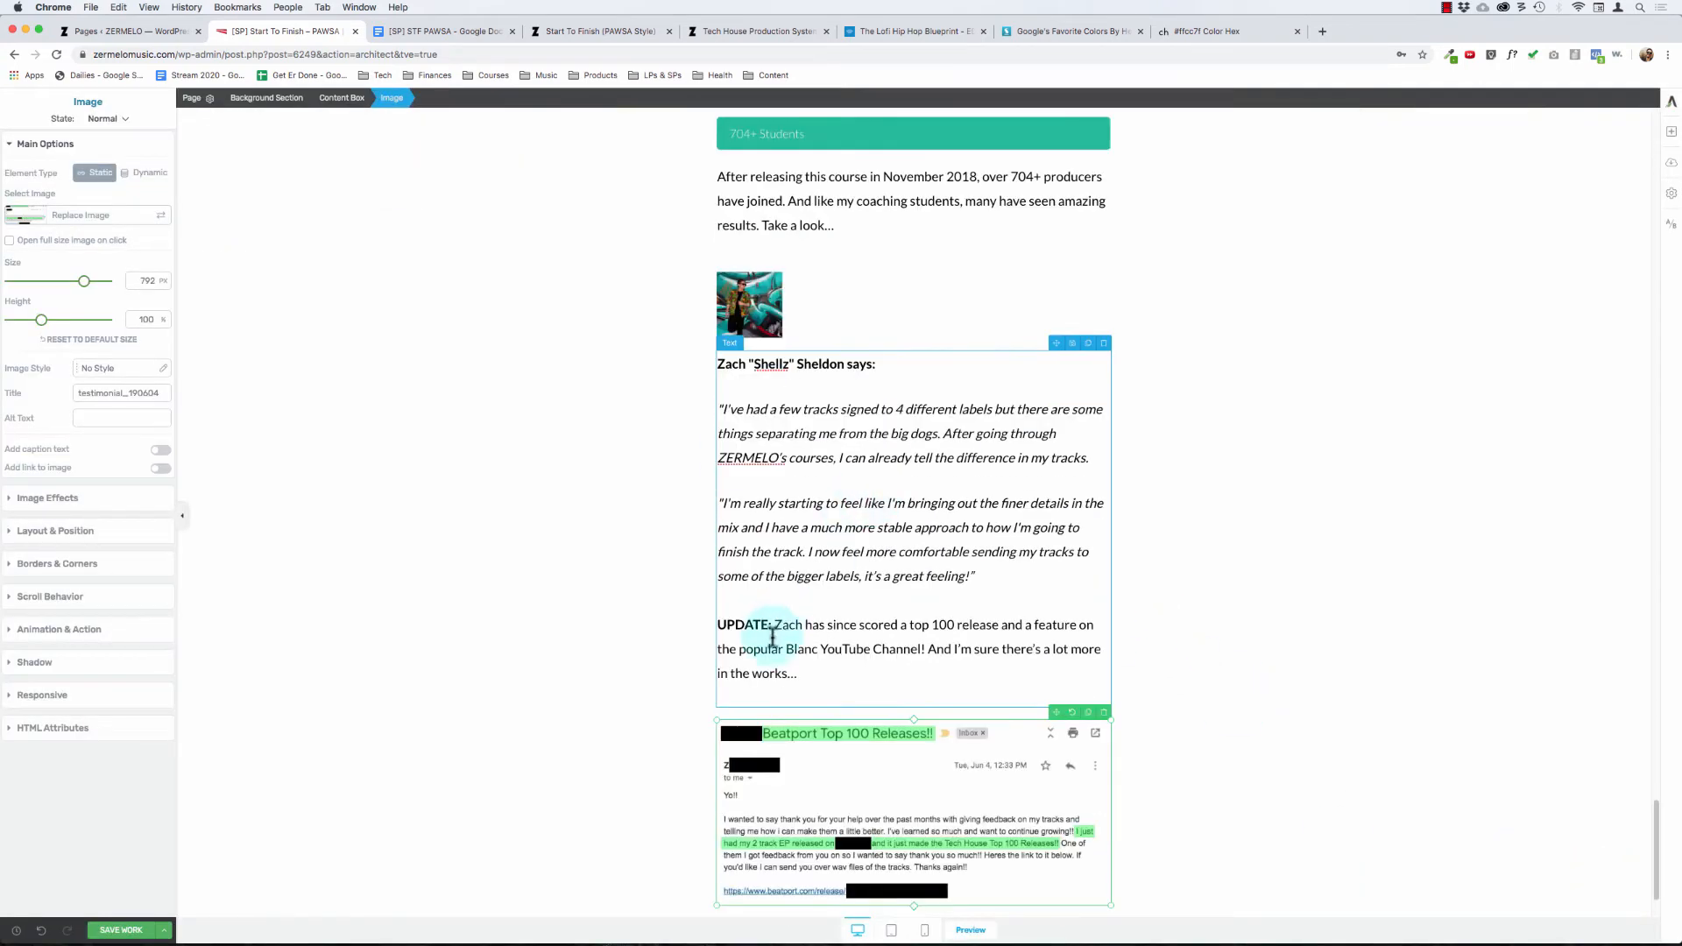
# Step: Add a solid black 1 px border around the testimonial email screenshot
pyautogui.scroll(-2, 773, 637)
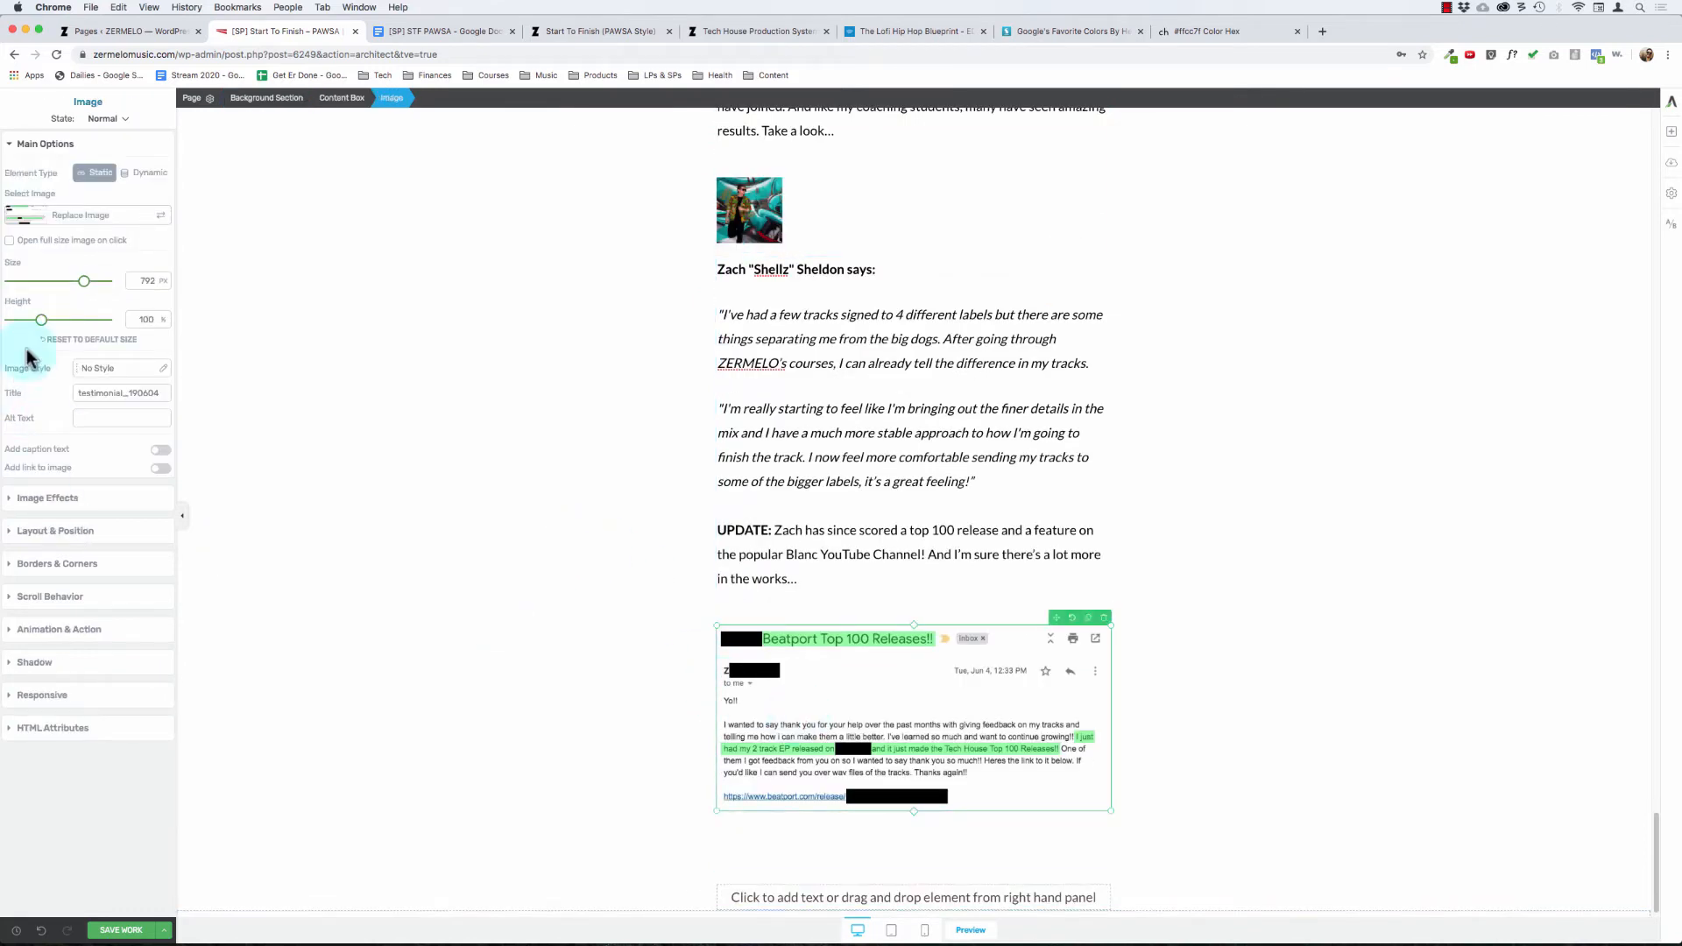
pyautogui.click(59, 563)
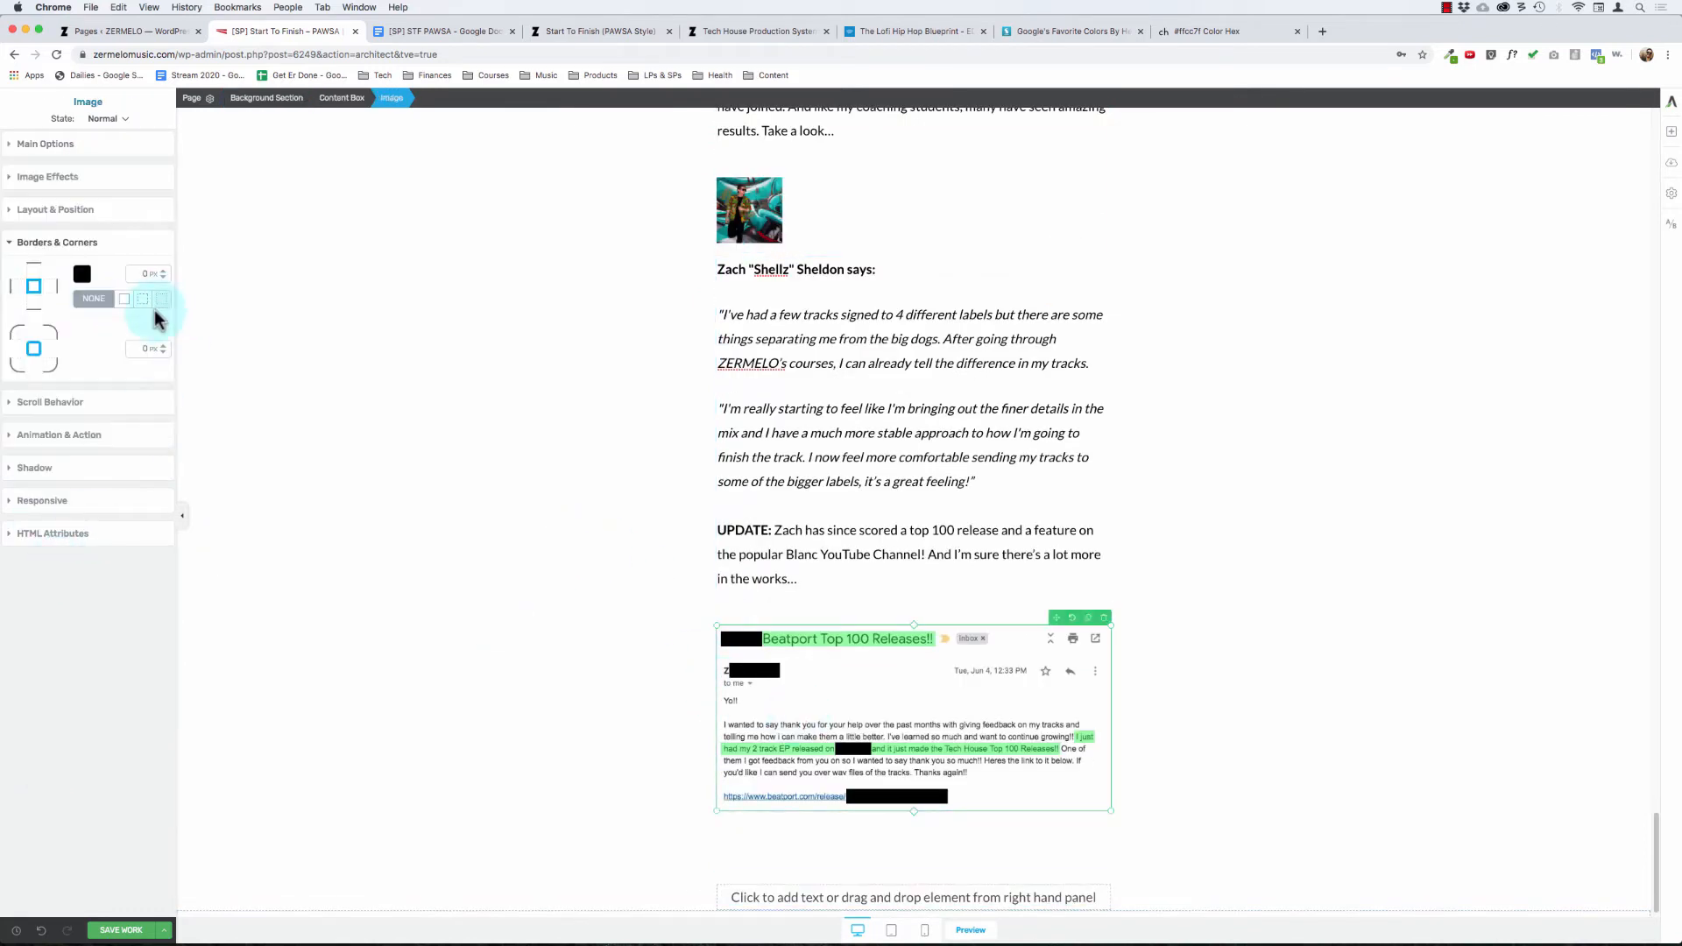
pyautogui.click(751, 452)
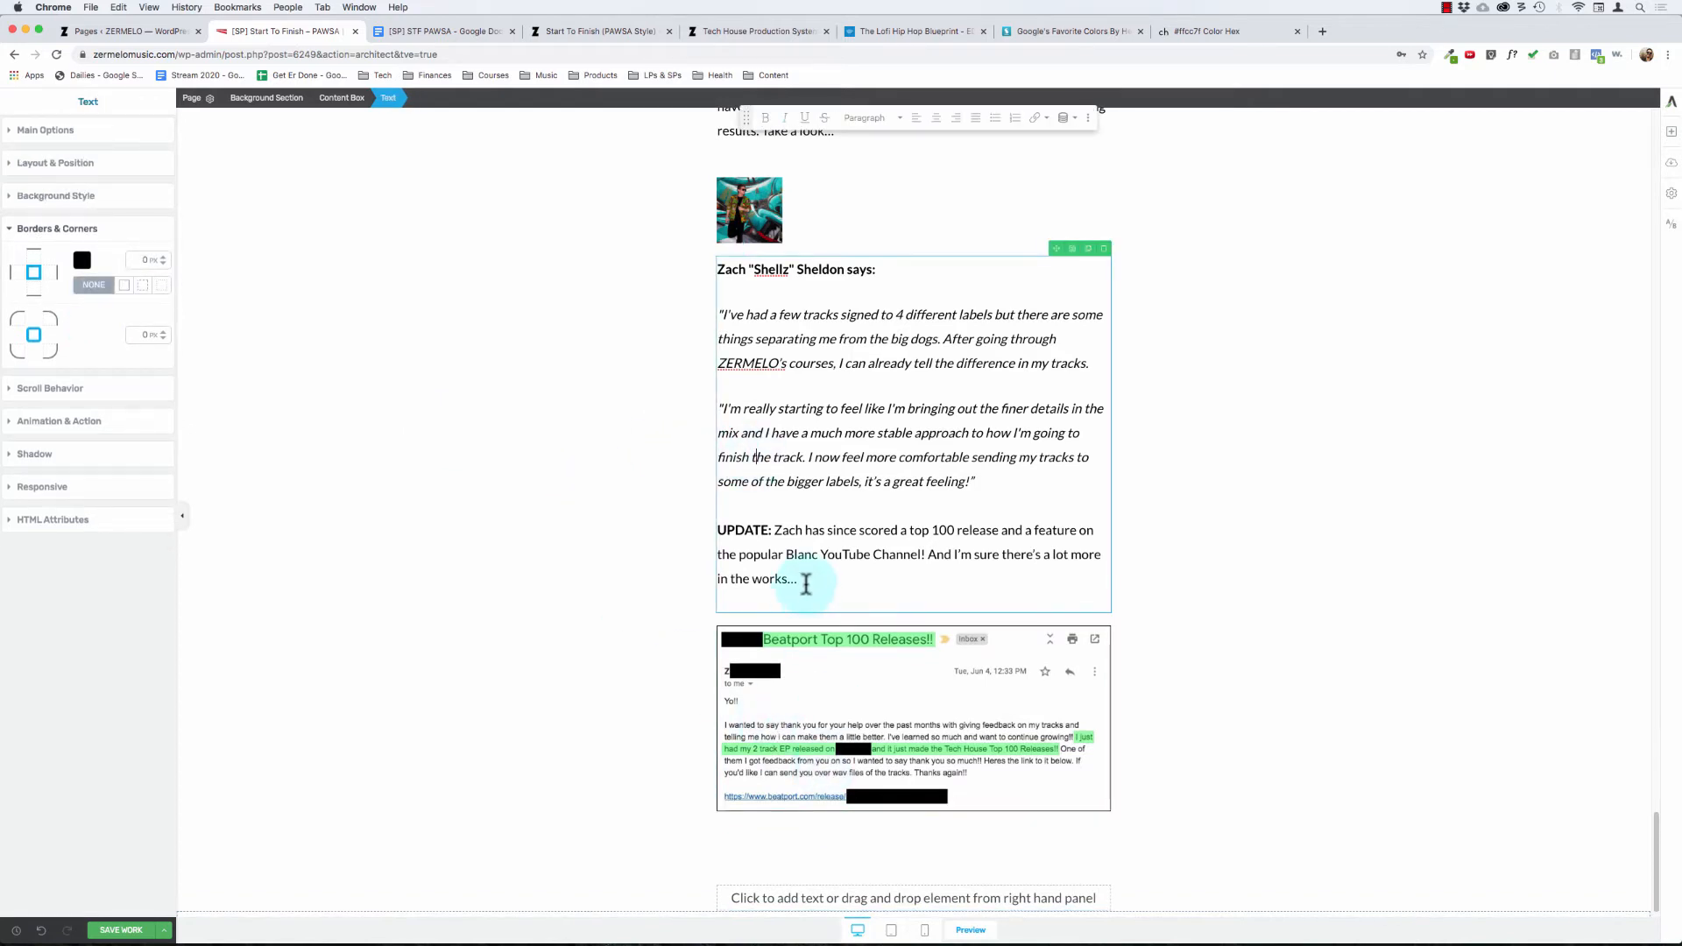
# Step: Set the top and bottom margins of the testimonial email screenshot to 0 and check the spacing
pyautogui.click(923, 687)
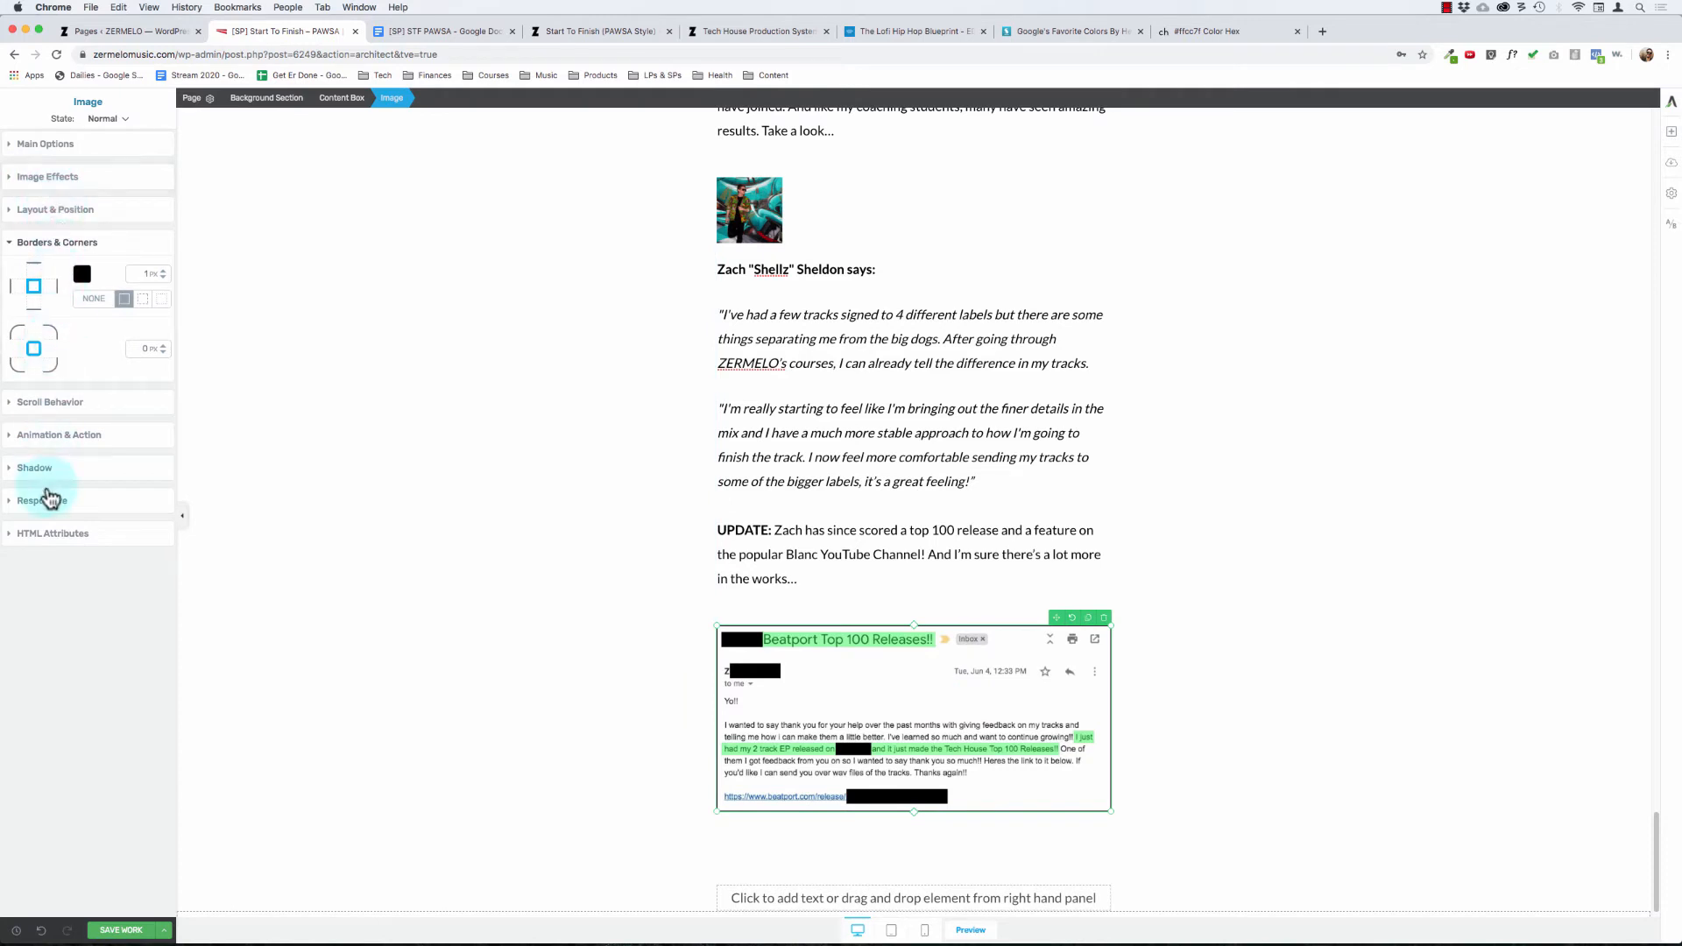
pyautogui.click(52, 245)
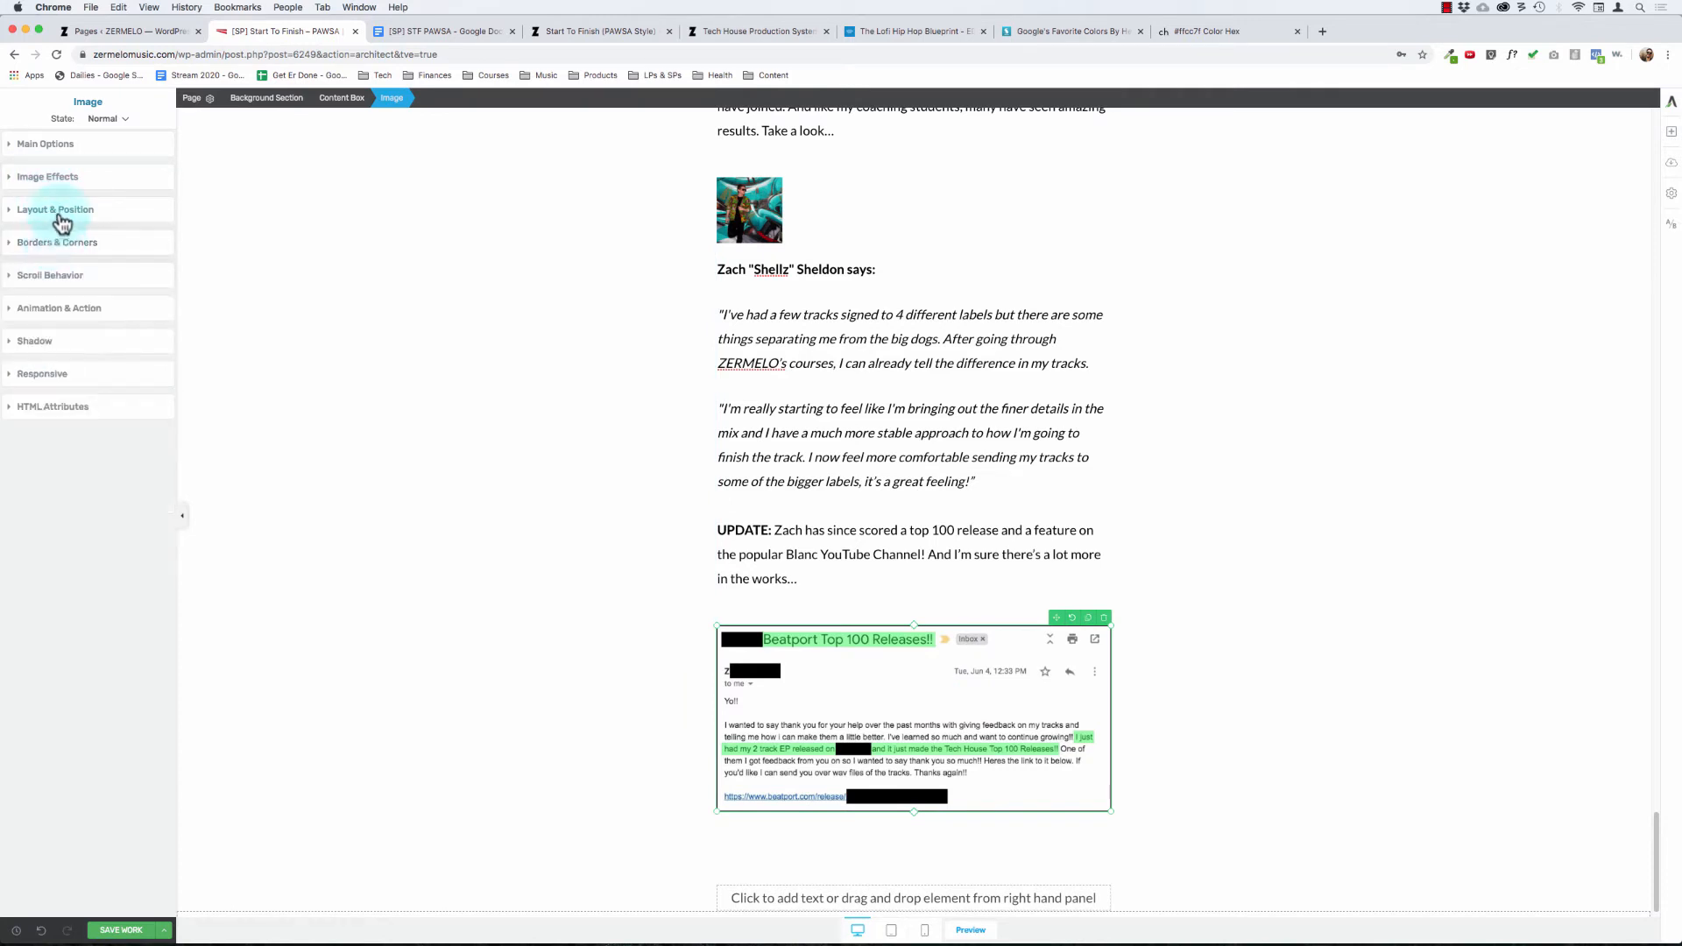
pyautogui.click(55, 211)
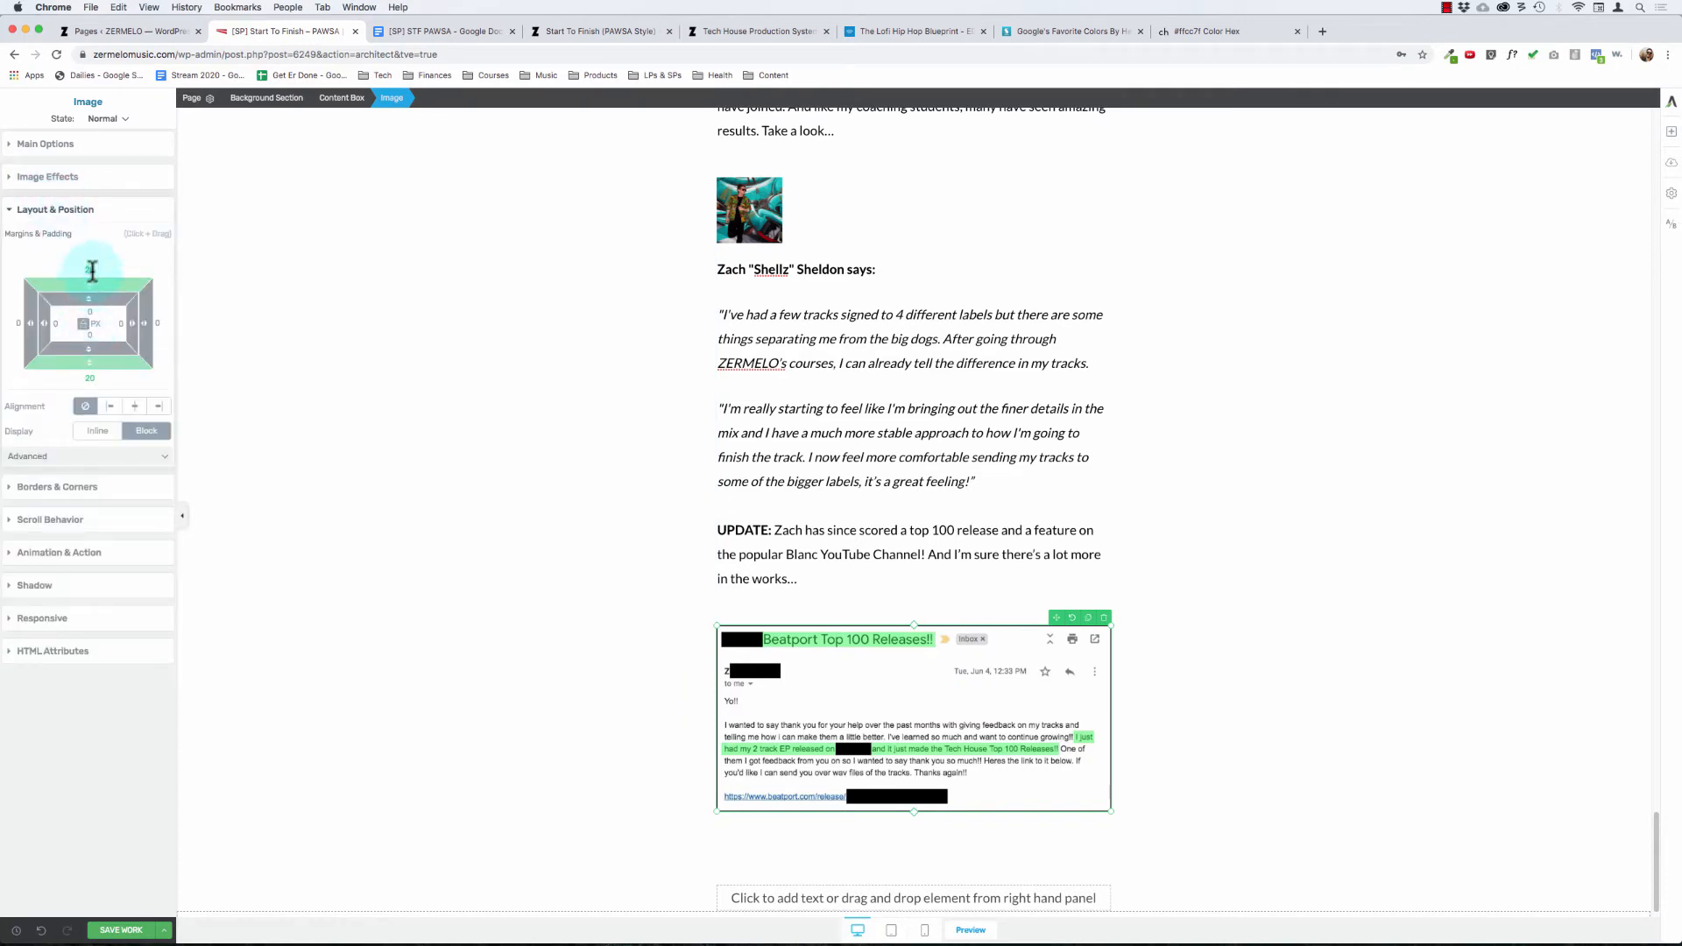
pyautogui.click(90, 337)
pyautogui.click(554, 387)
pyautogui.click(592, 384)
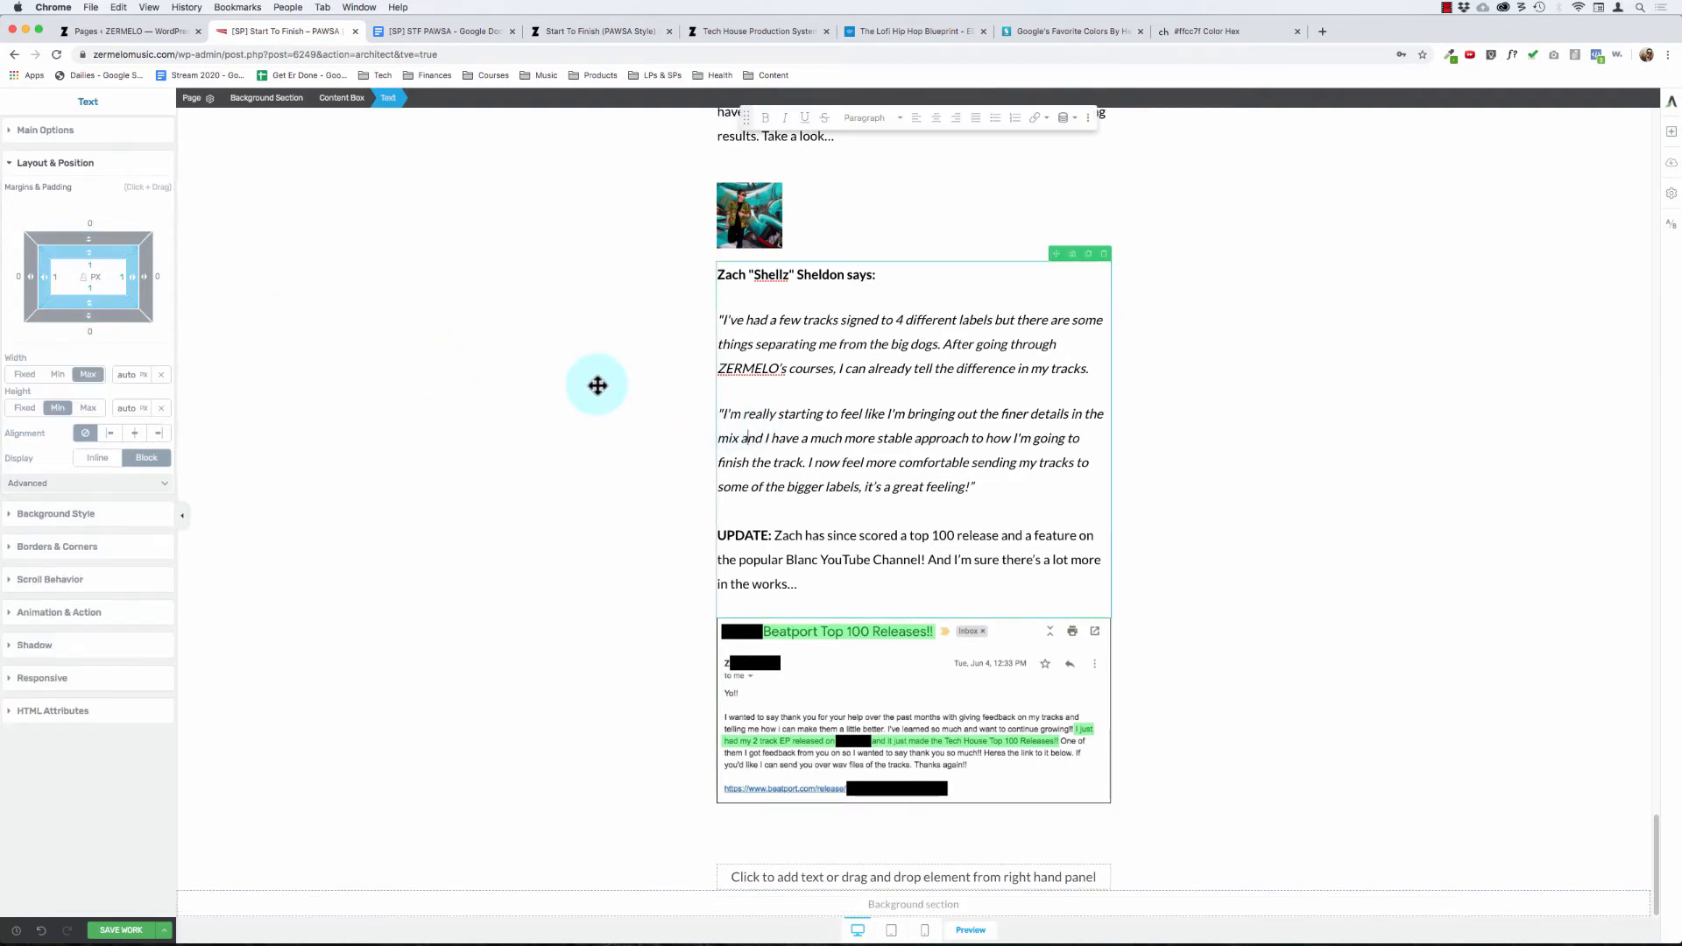
pyautogui.scroll(4, 552, 380)
pyautogui.scroll(-4, 551, 380)
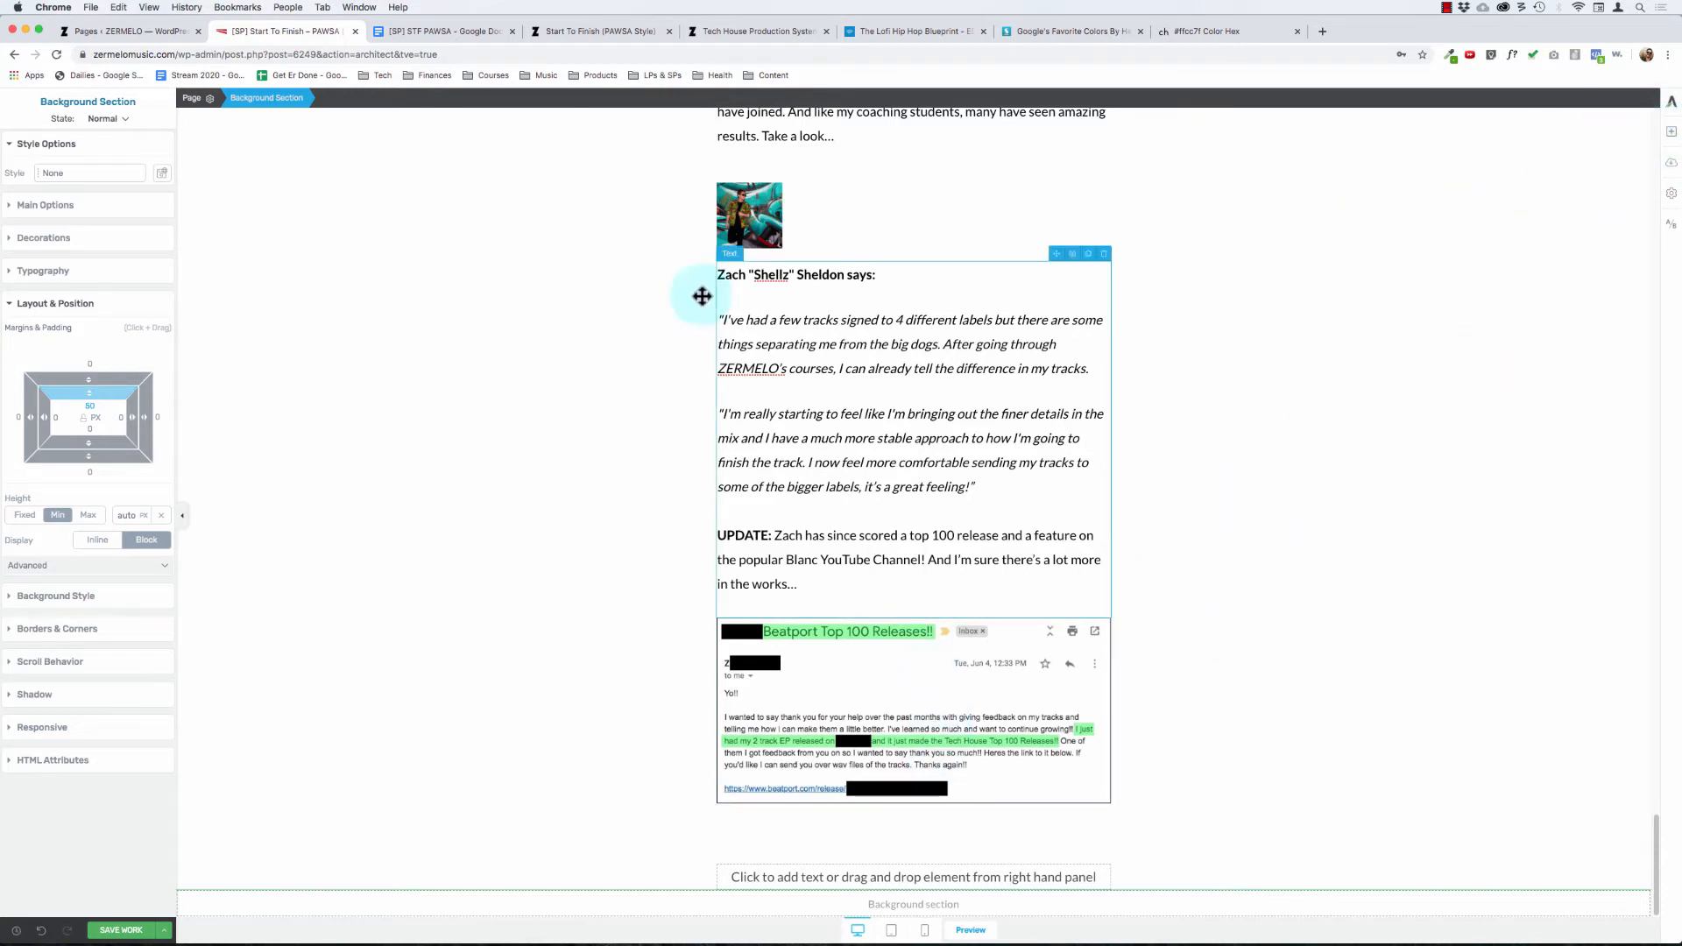
# Step: Duplicate the student's testimonial text block and move the copy below the email screenshot
pyautogui.click(817, 343)
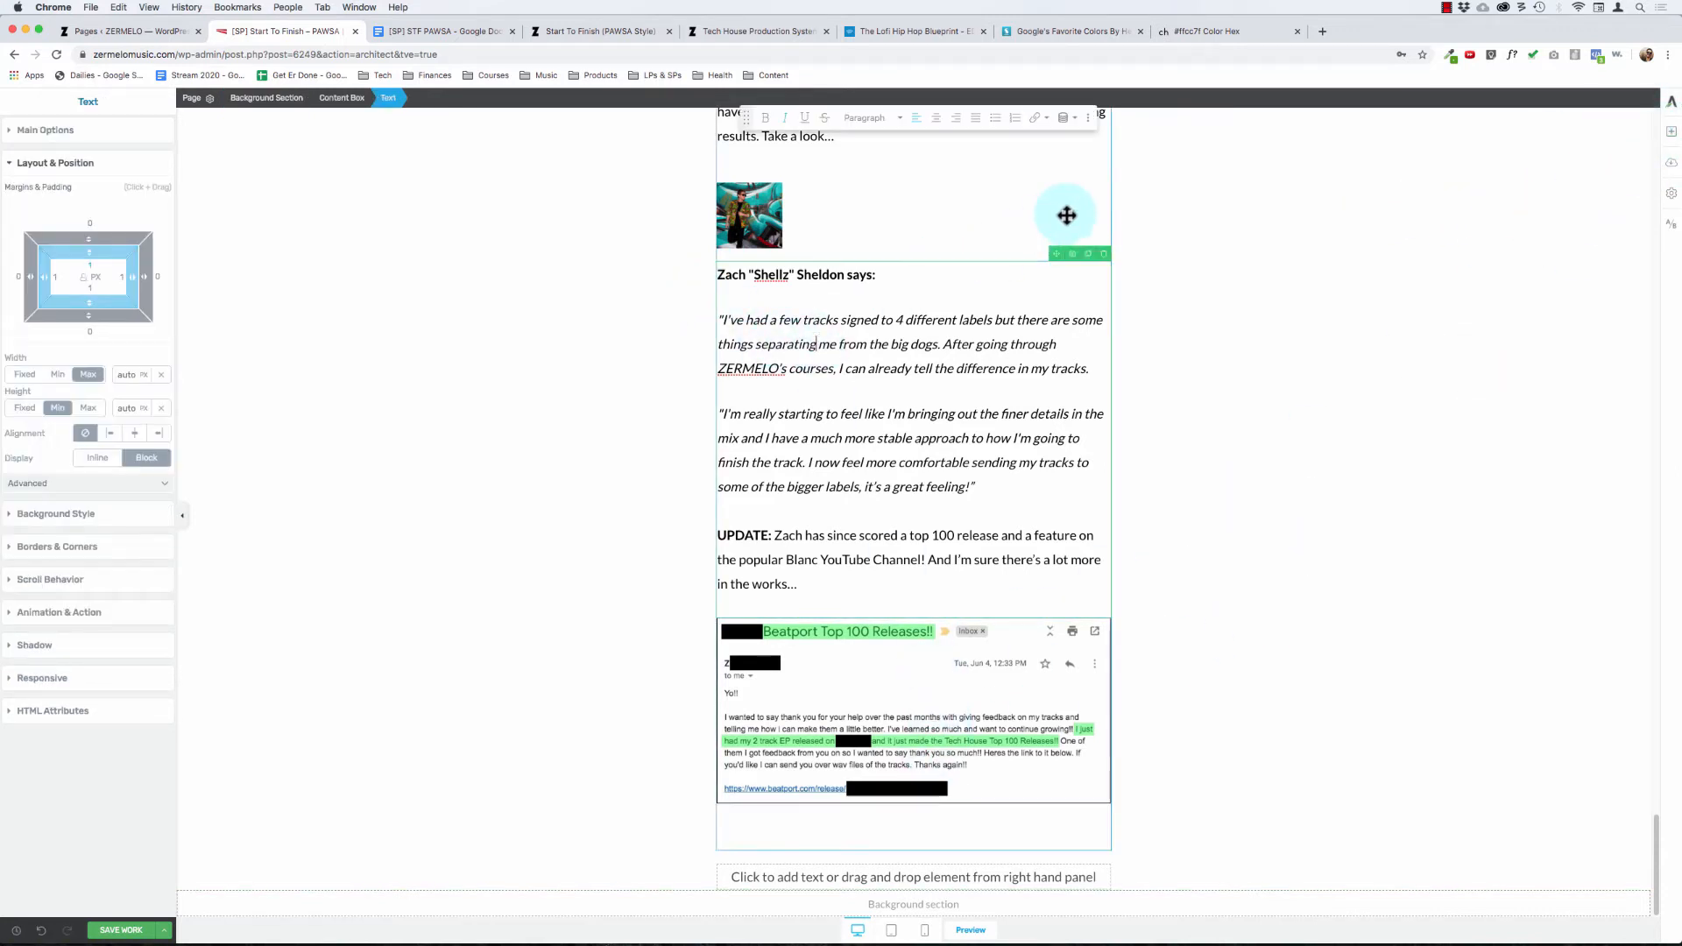
pyautogui.click(1087, 256)
pyautogui.moveTo(1058, 254)
pyautogui.mouseDown()
pyautogui.moveTo(807, 927)
pyautogui.moveTo(831, 927)
pyautogui.moveTo(896, 786)
pyautogui.mouseUp()
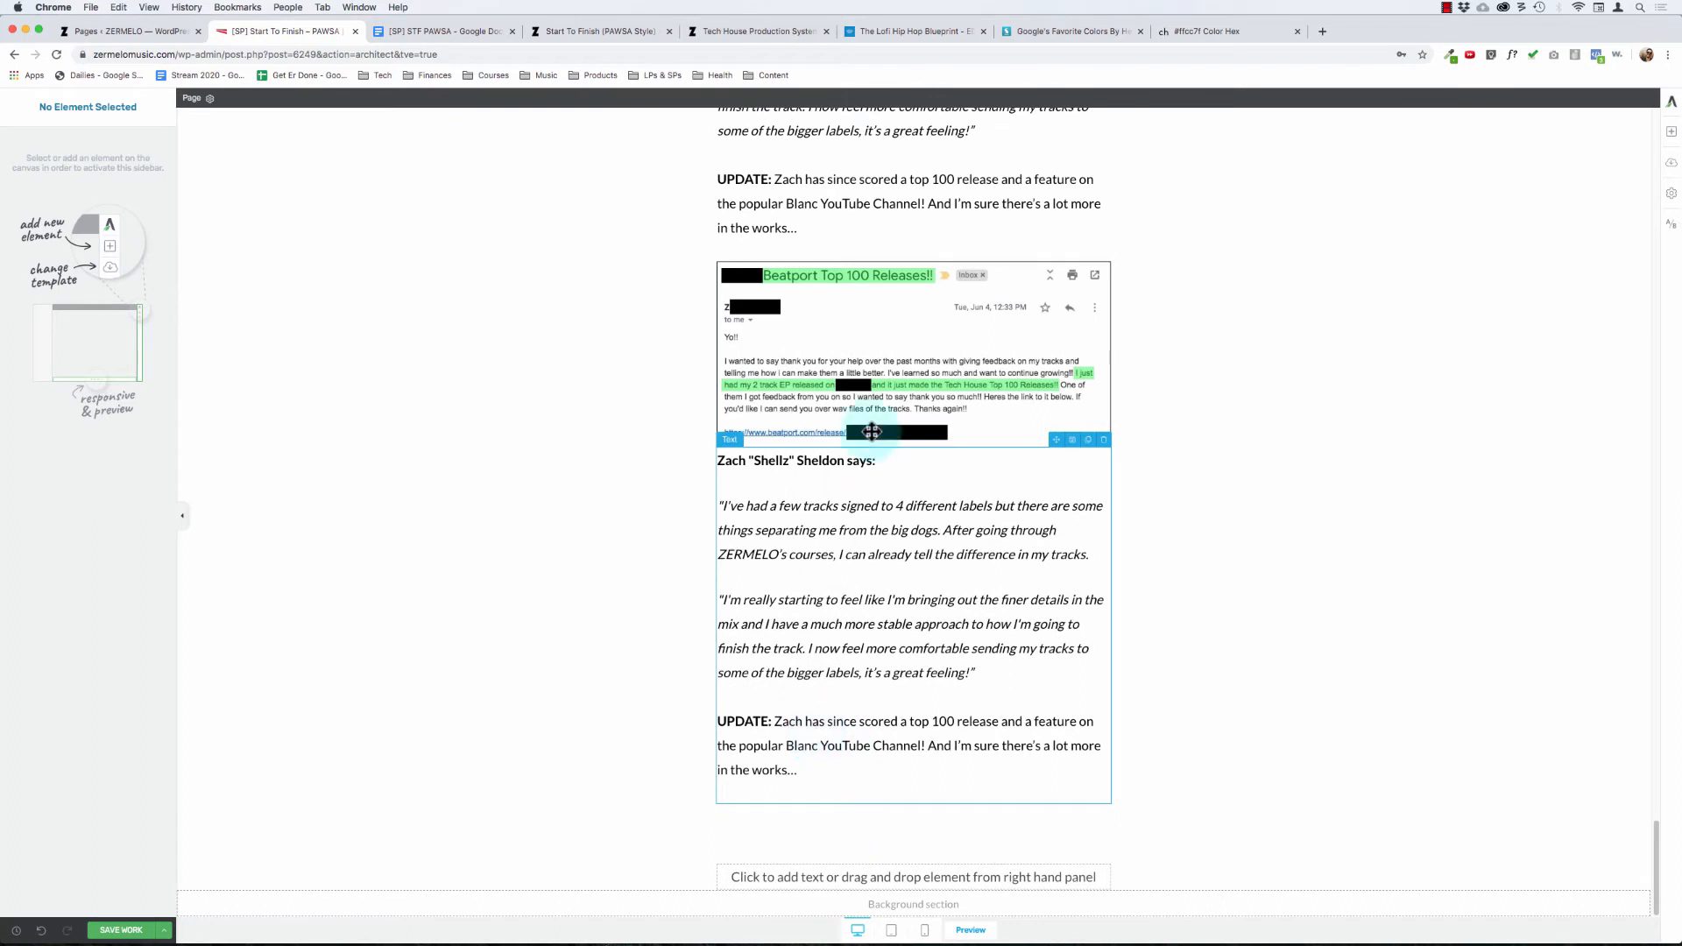
# Step: Add a bottom margin of about 30 px to the email screenshot to separate it from the duplicated testimonial text
pyautogui.click(860, 302)
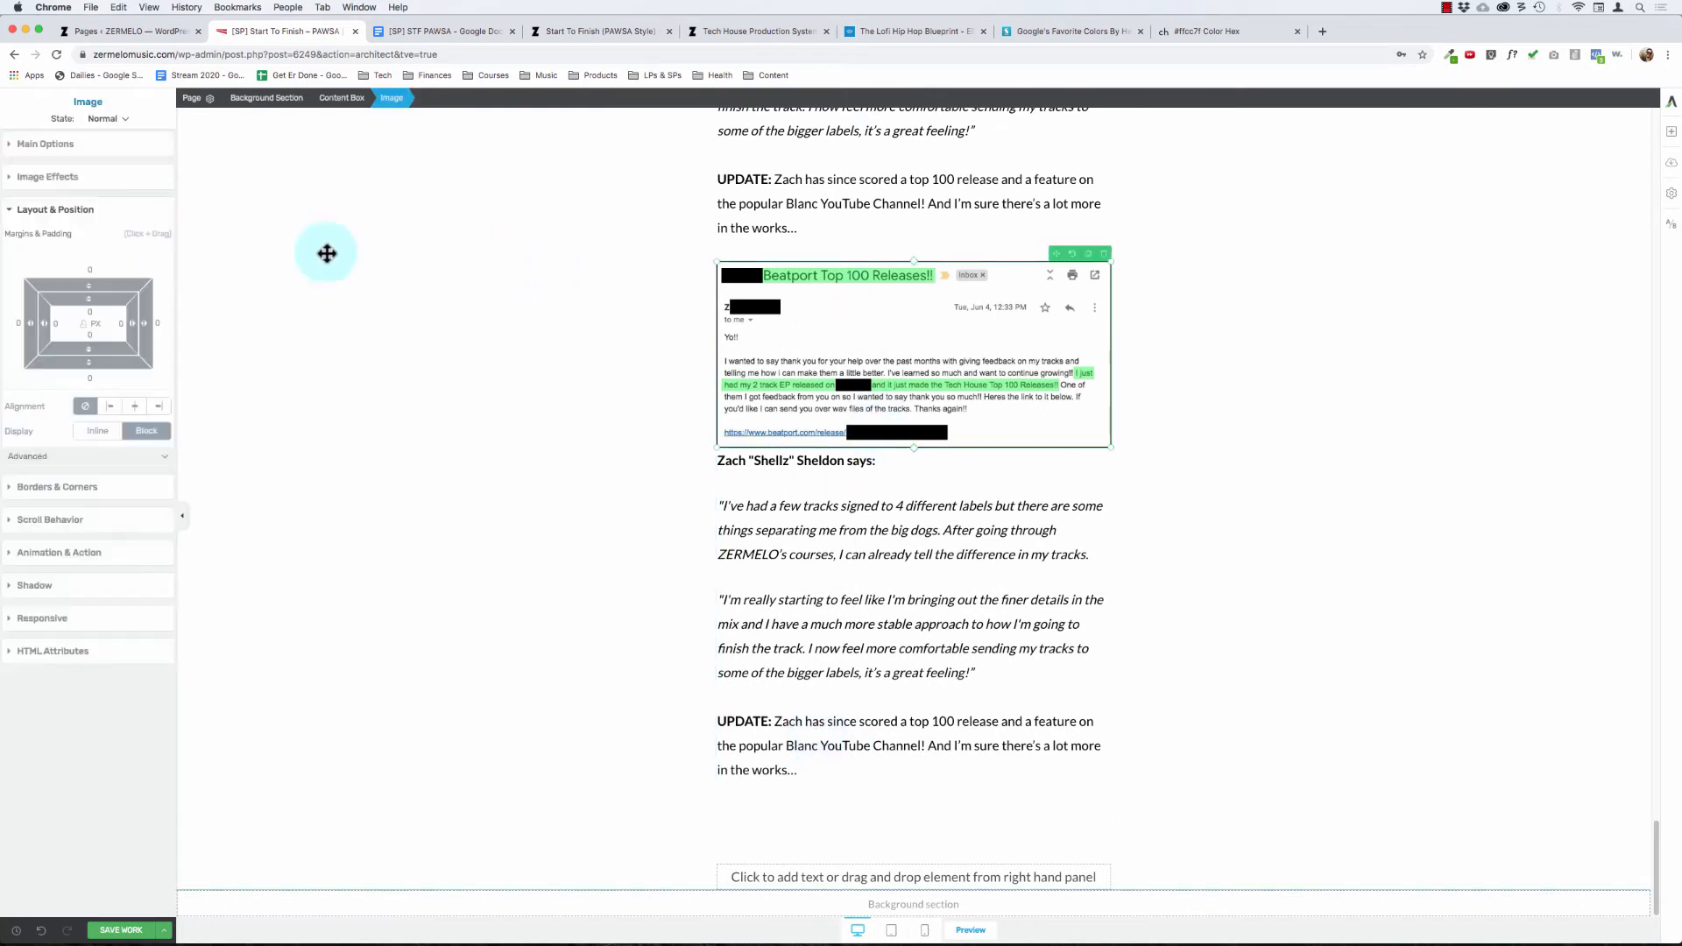
pyautogui.click(788, 216)
pyautogui.click(48, 130)
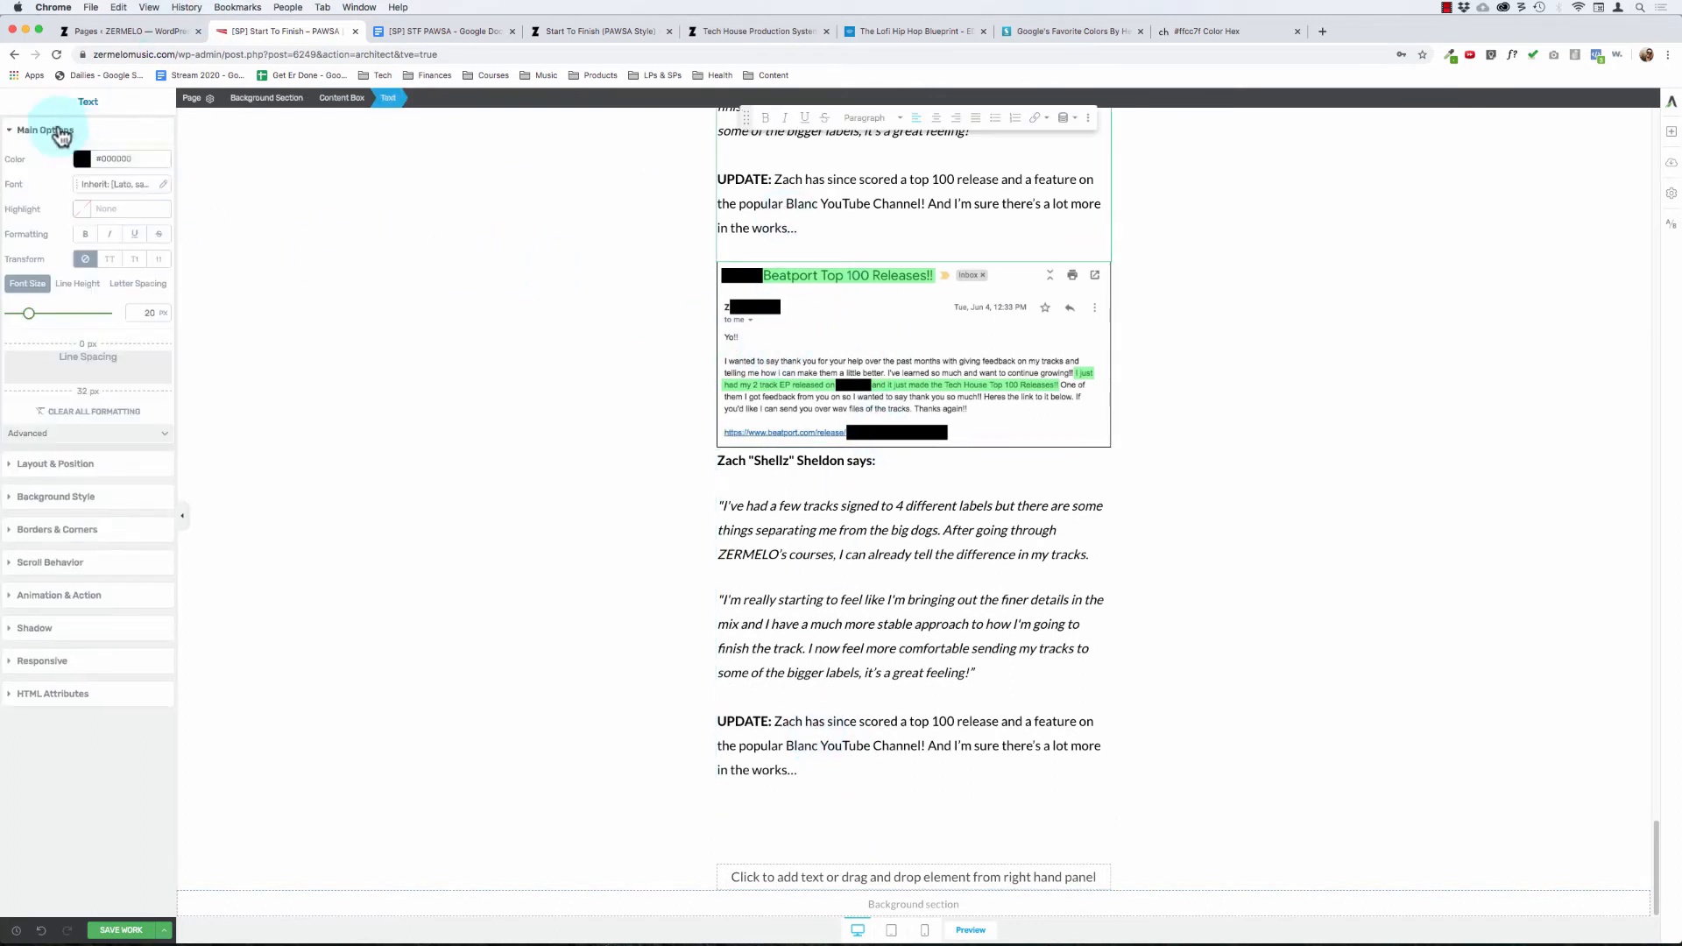
pyautogui.click(964, 395)
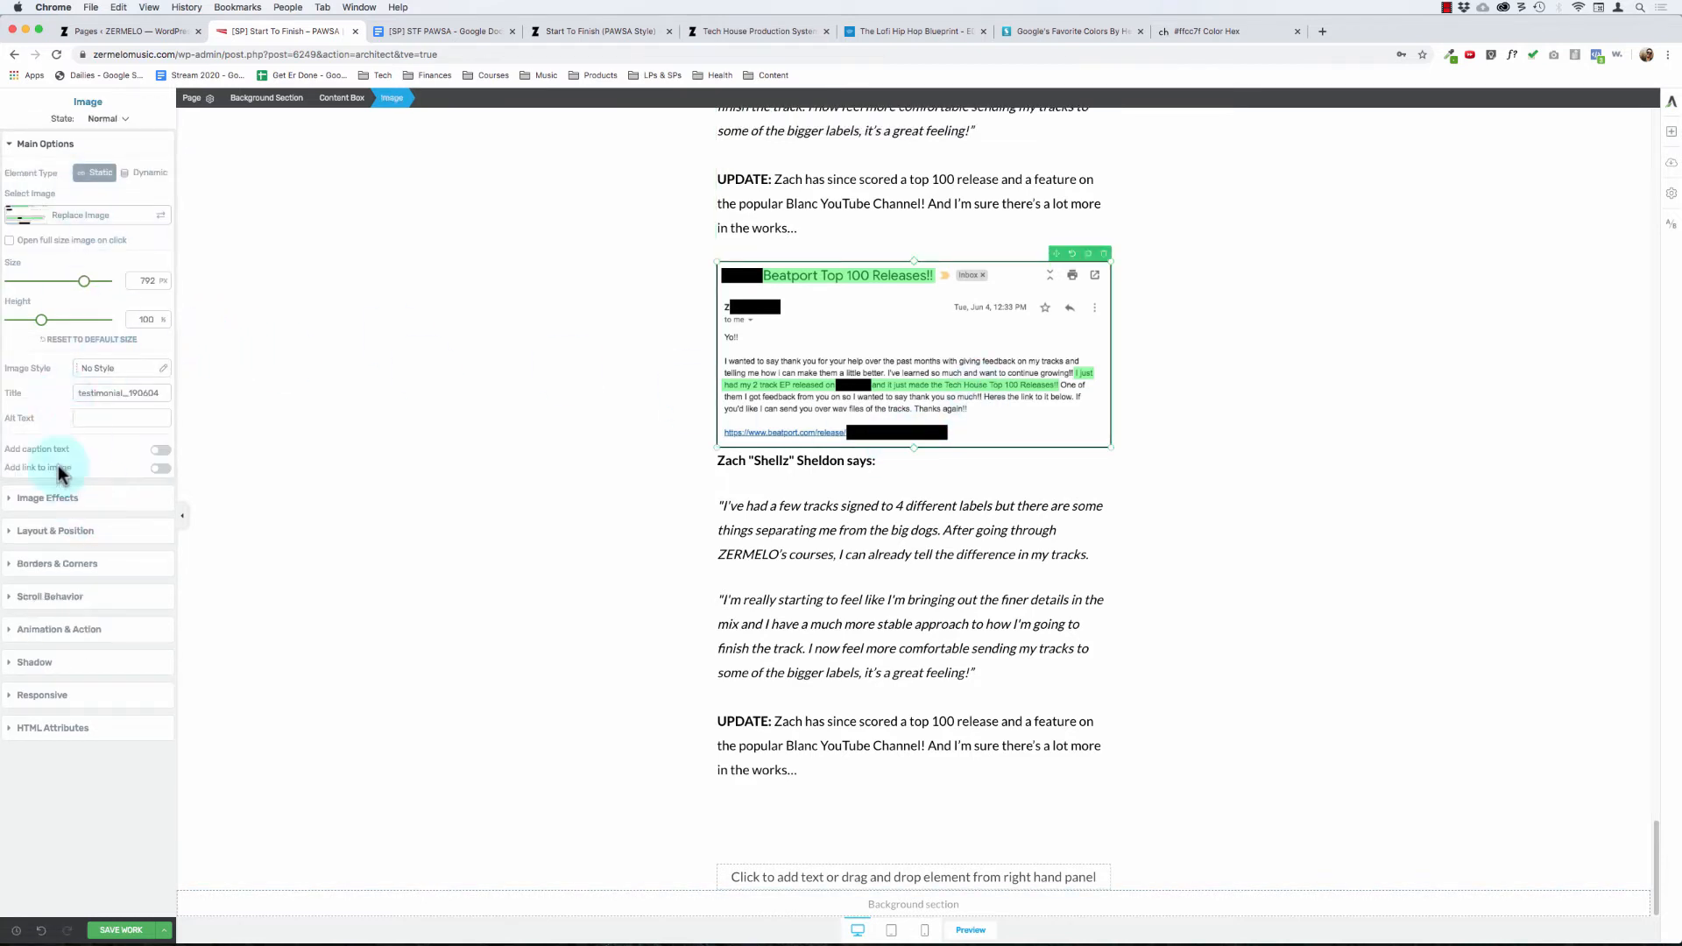
pyautogui.click(62, 143)
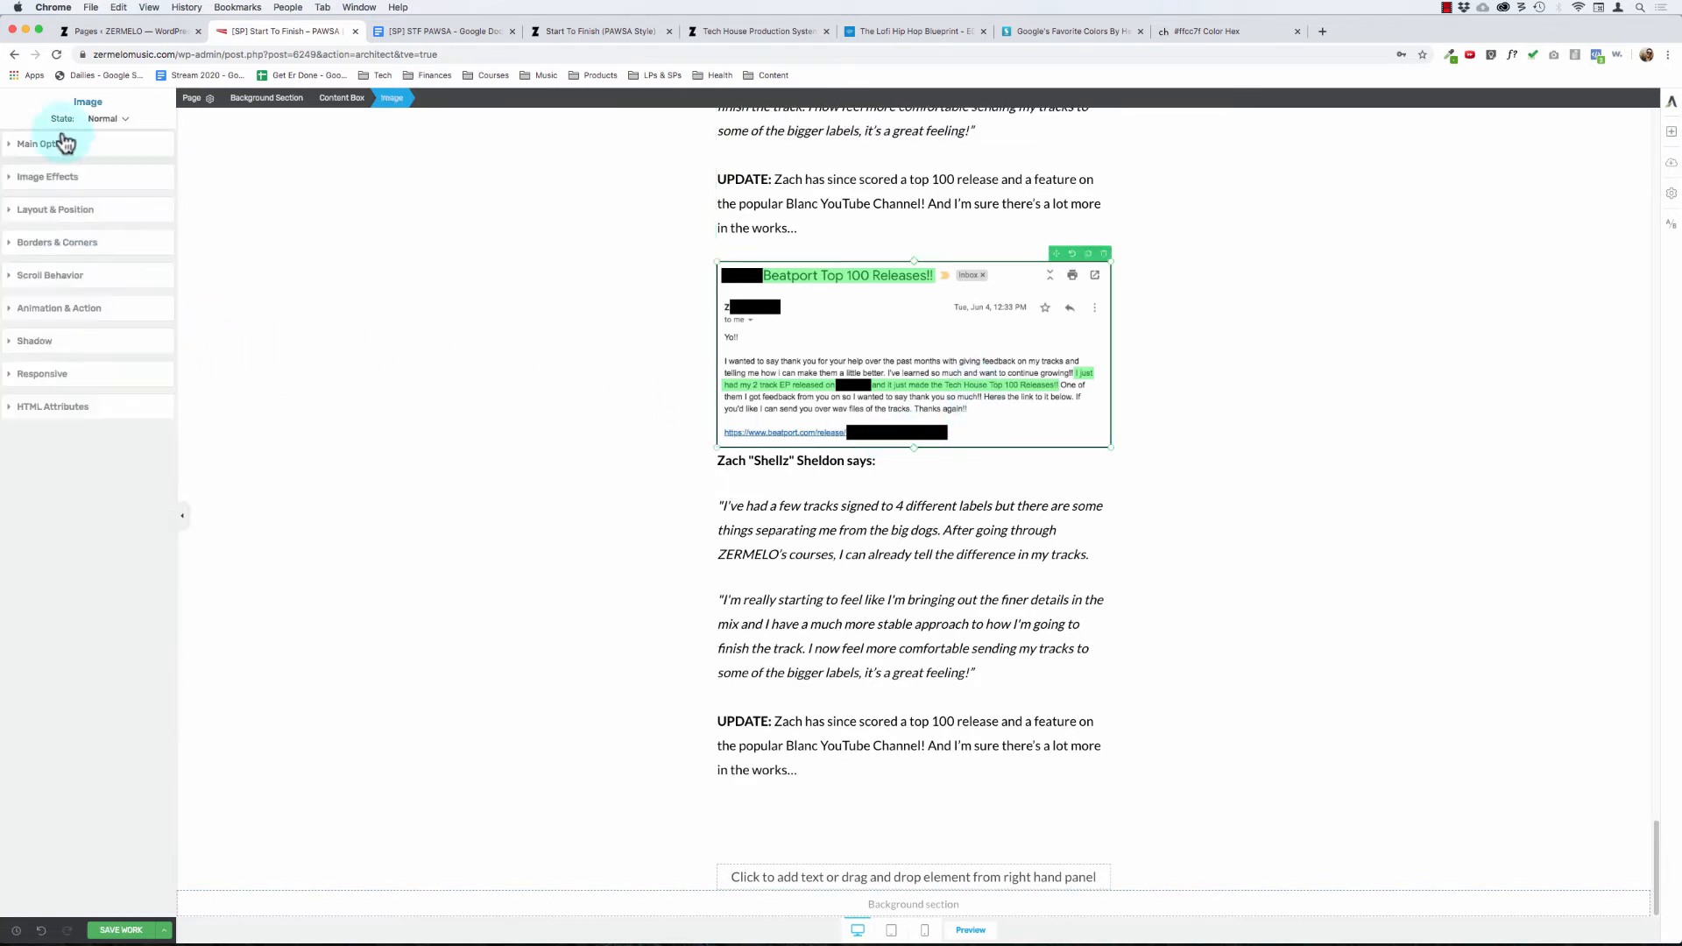
pyautogui.click(70, 210)
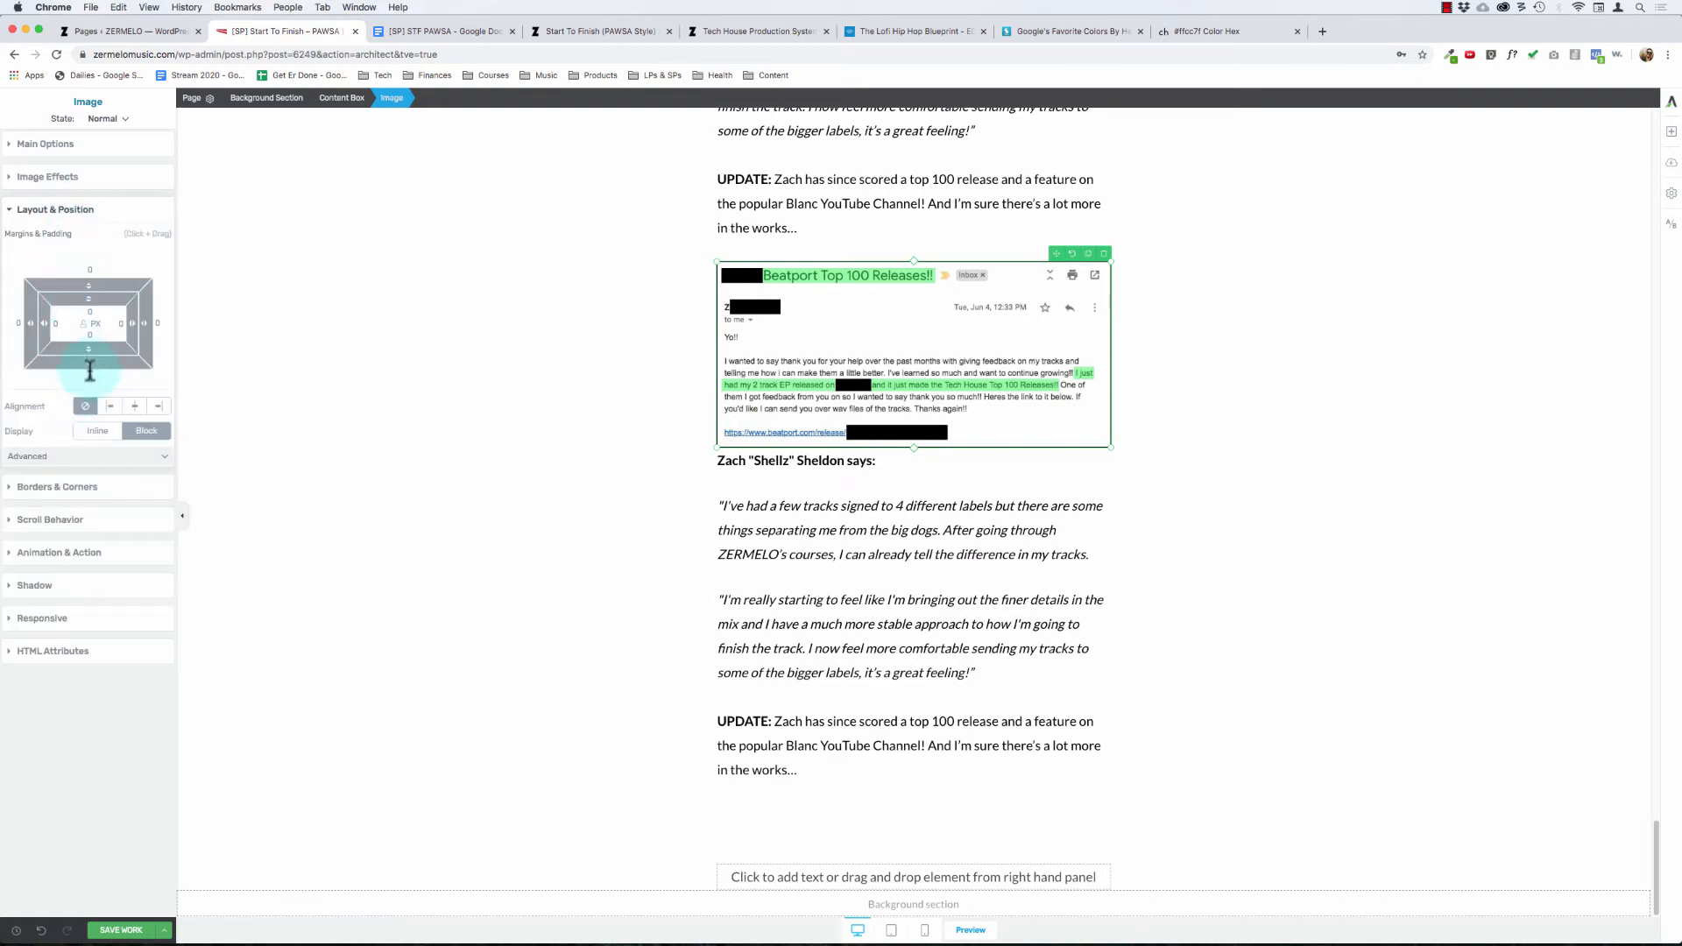
pyautogui.moveTo(89, 370); pyautogui.dragTo(90, 391)
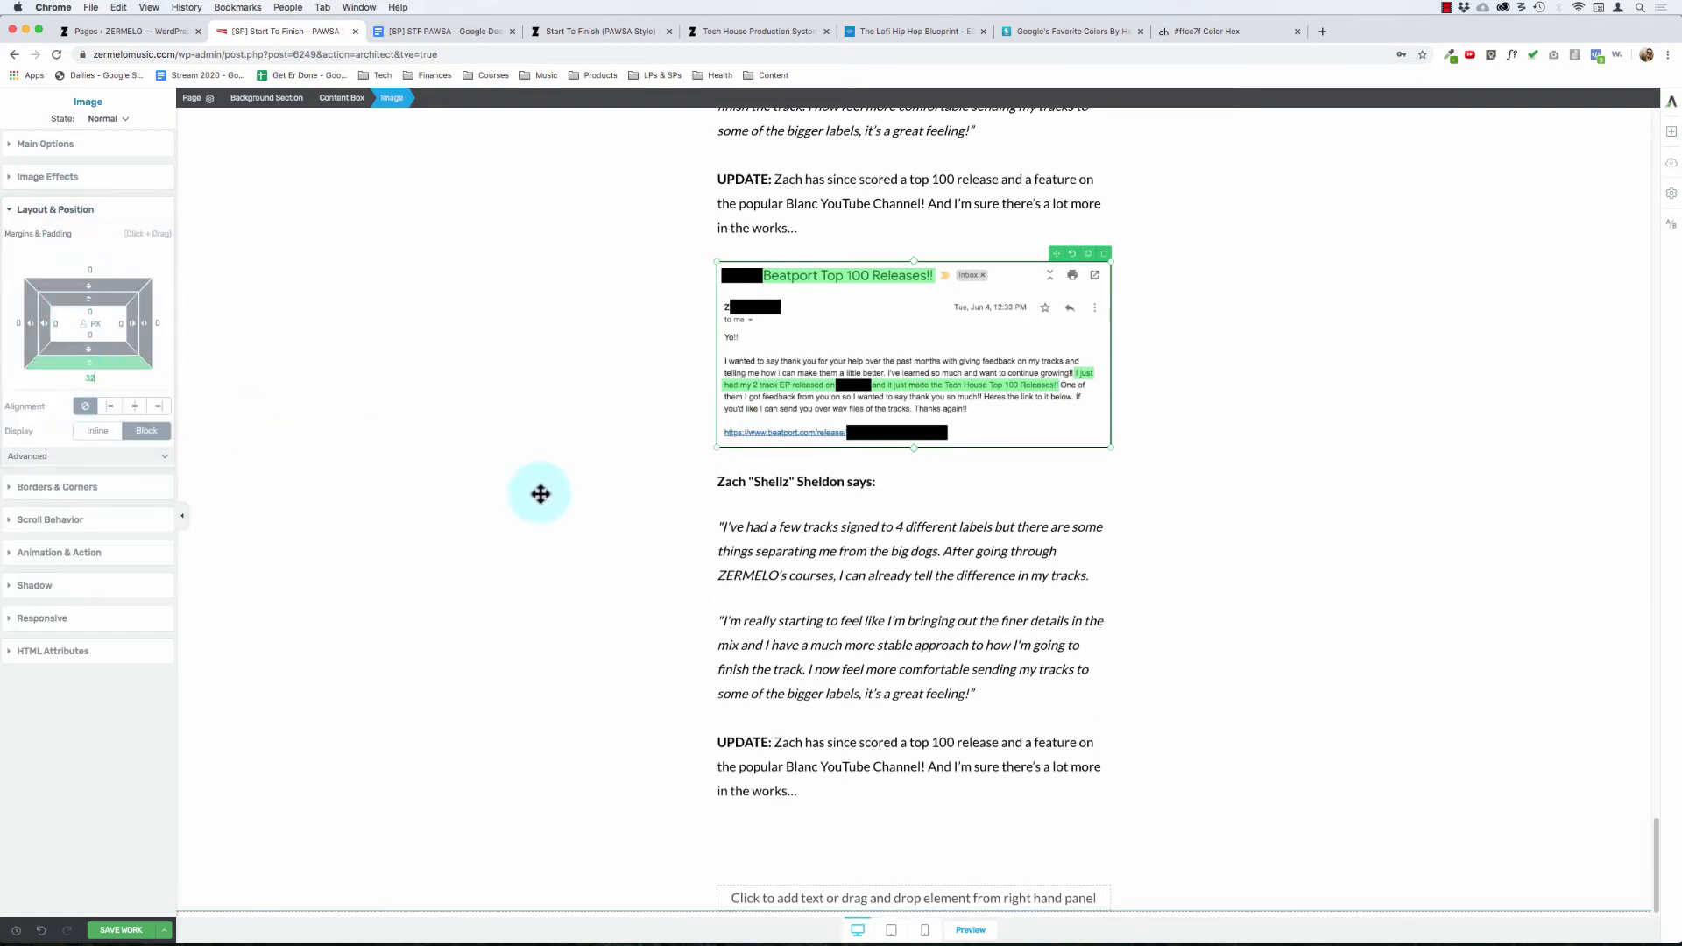
# Step: Replace the first name in the duplicated testimonial's heading below the email screenshot with the second student's first name
pyautogui.click(494, 457)
pyautogui.scroll(7, 495, 456)
pyautogui.scroll(-3, 494, 457)
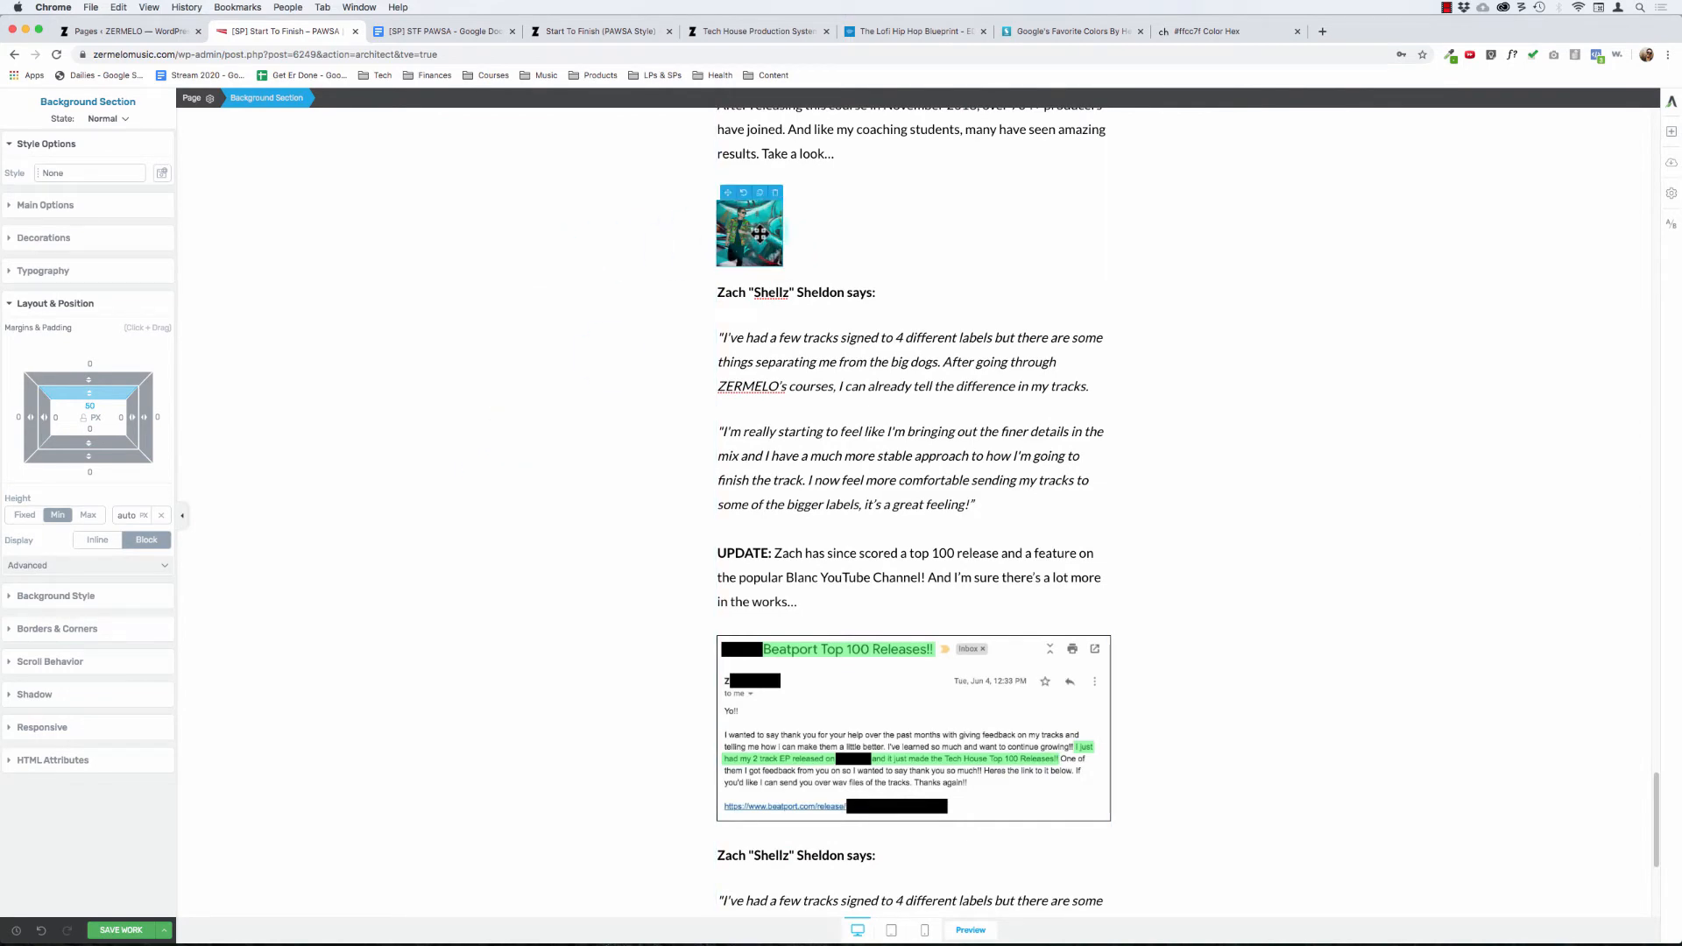
pyautogui.scroll(3, 589, 282)
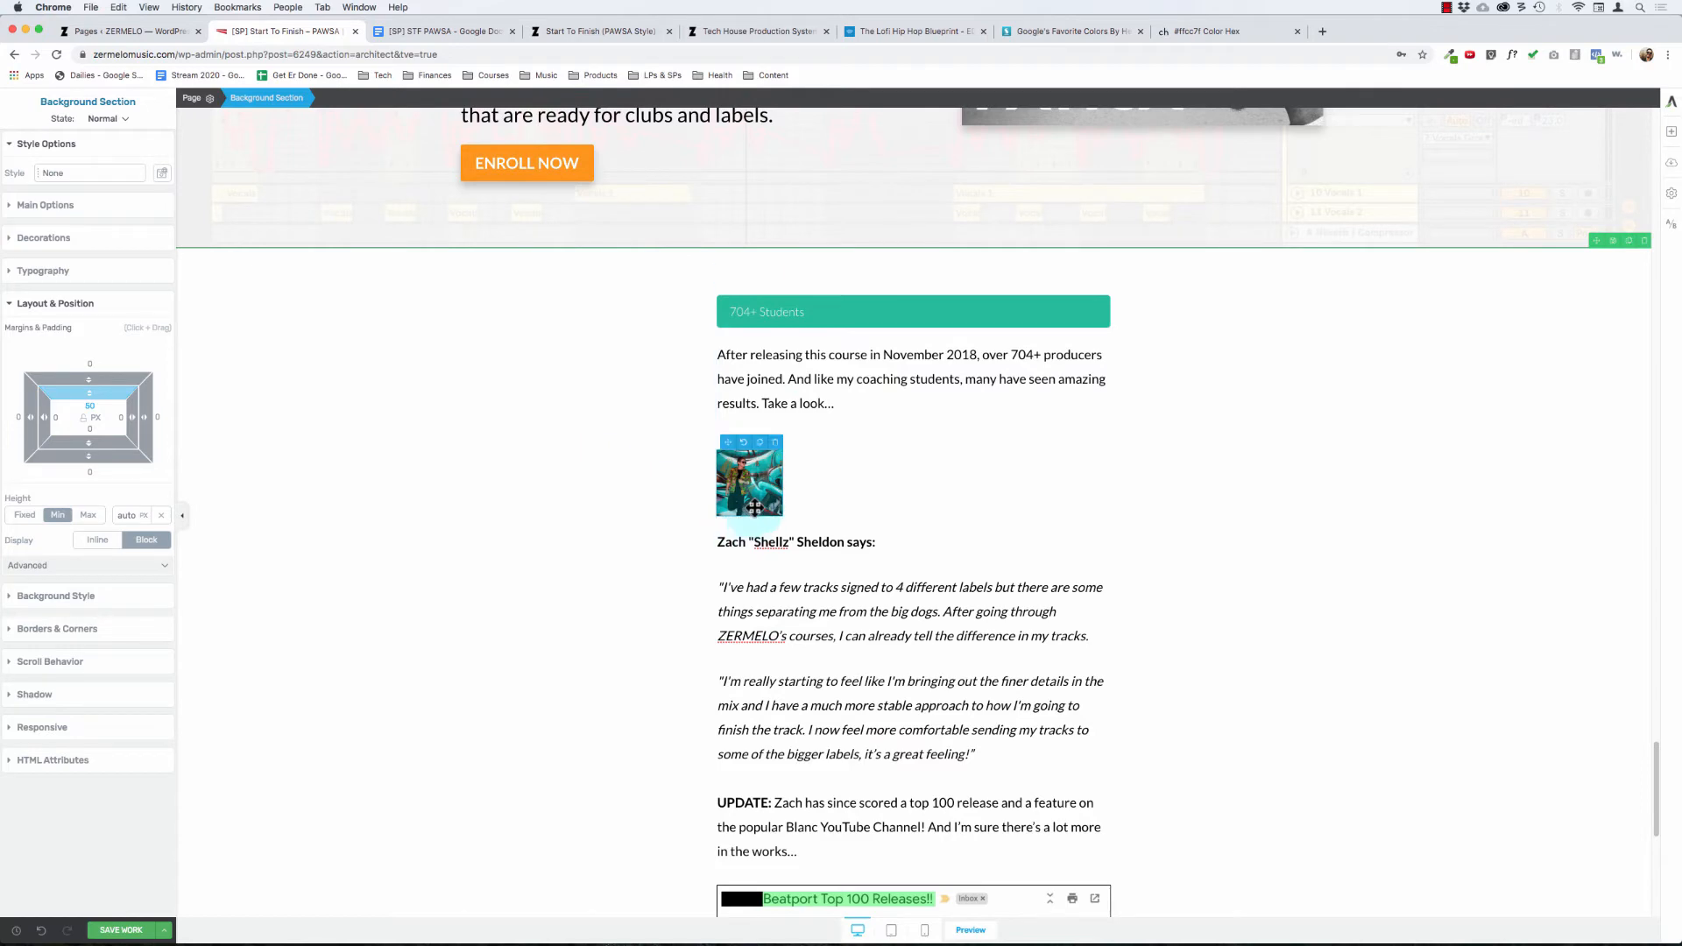
pyautogui.scroll(-5, 623, 563)
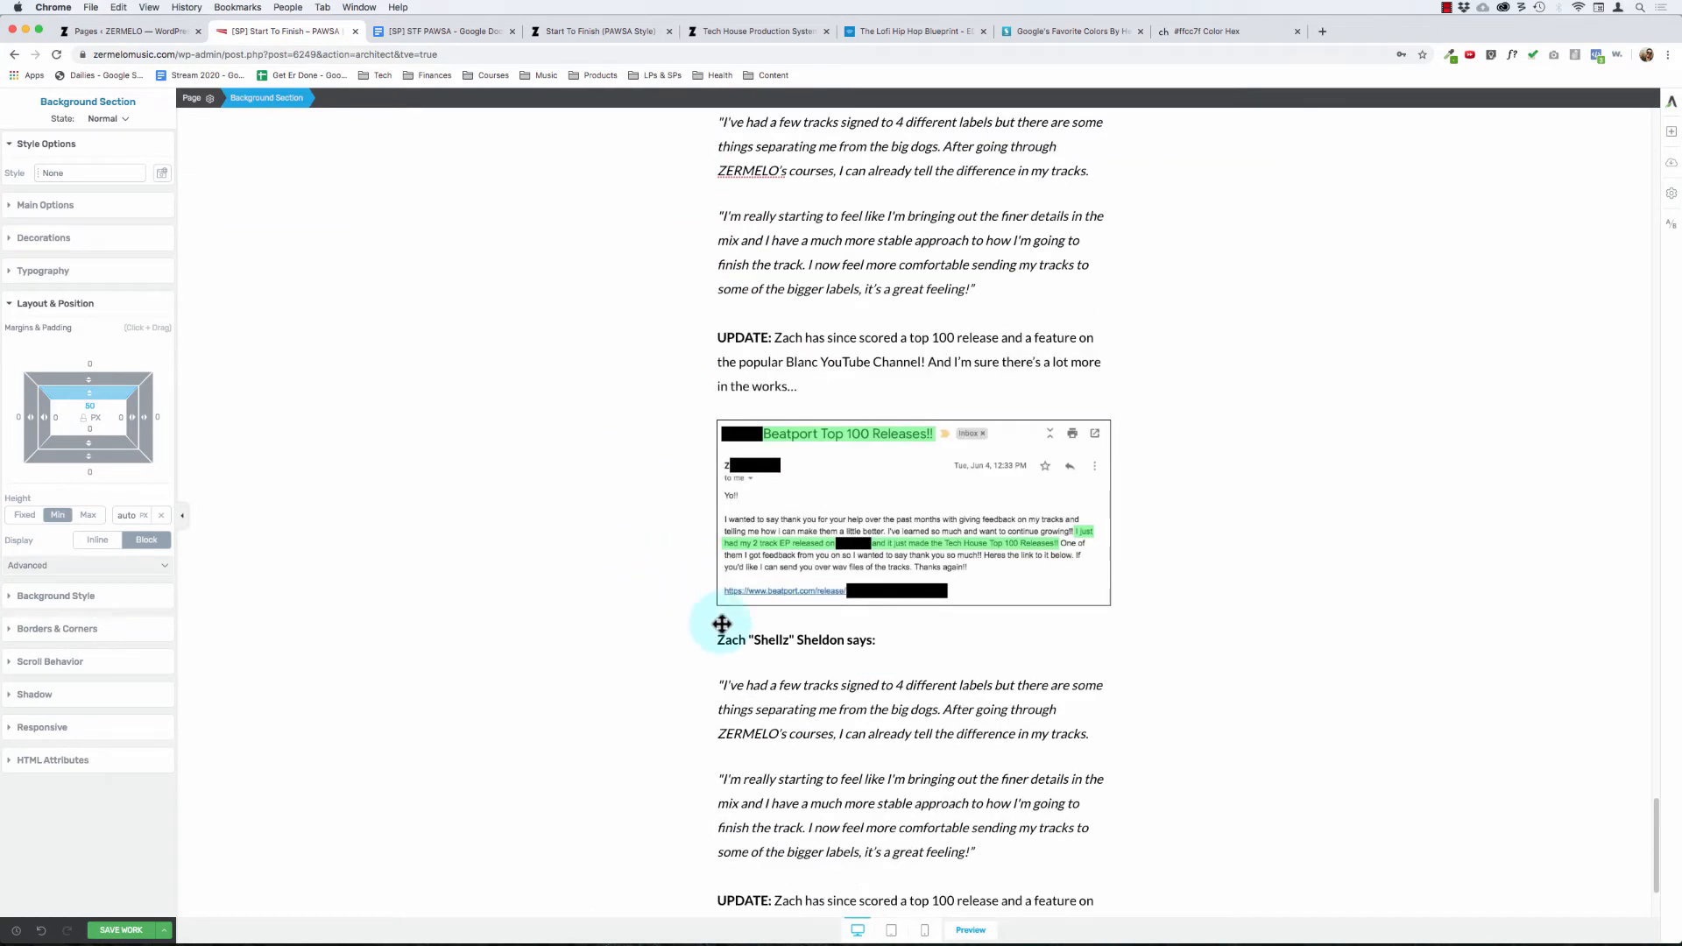
pyautogui.click(731, 642)
pyautogui.doubleClick(731, 642)
pyautogui.write('Ben')
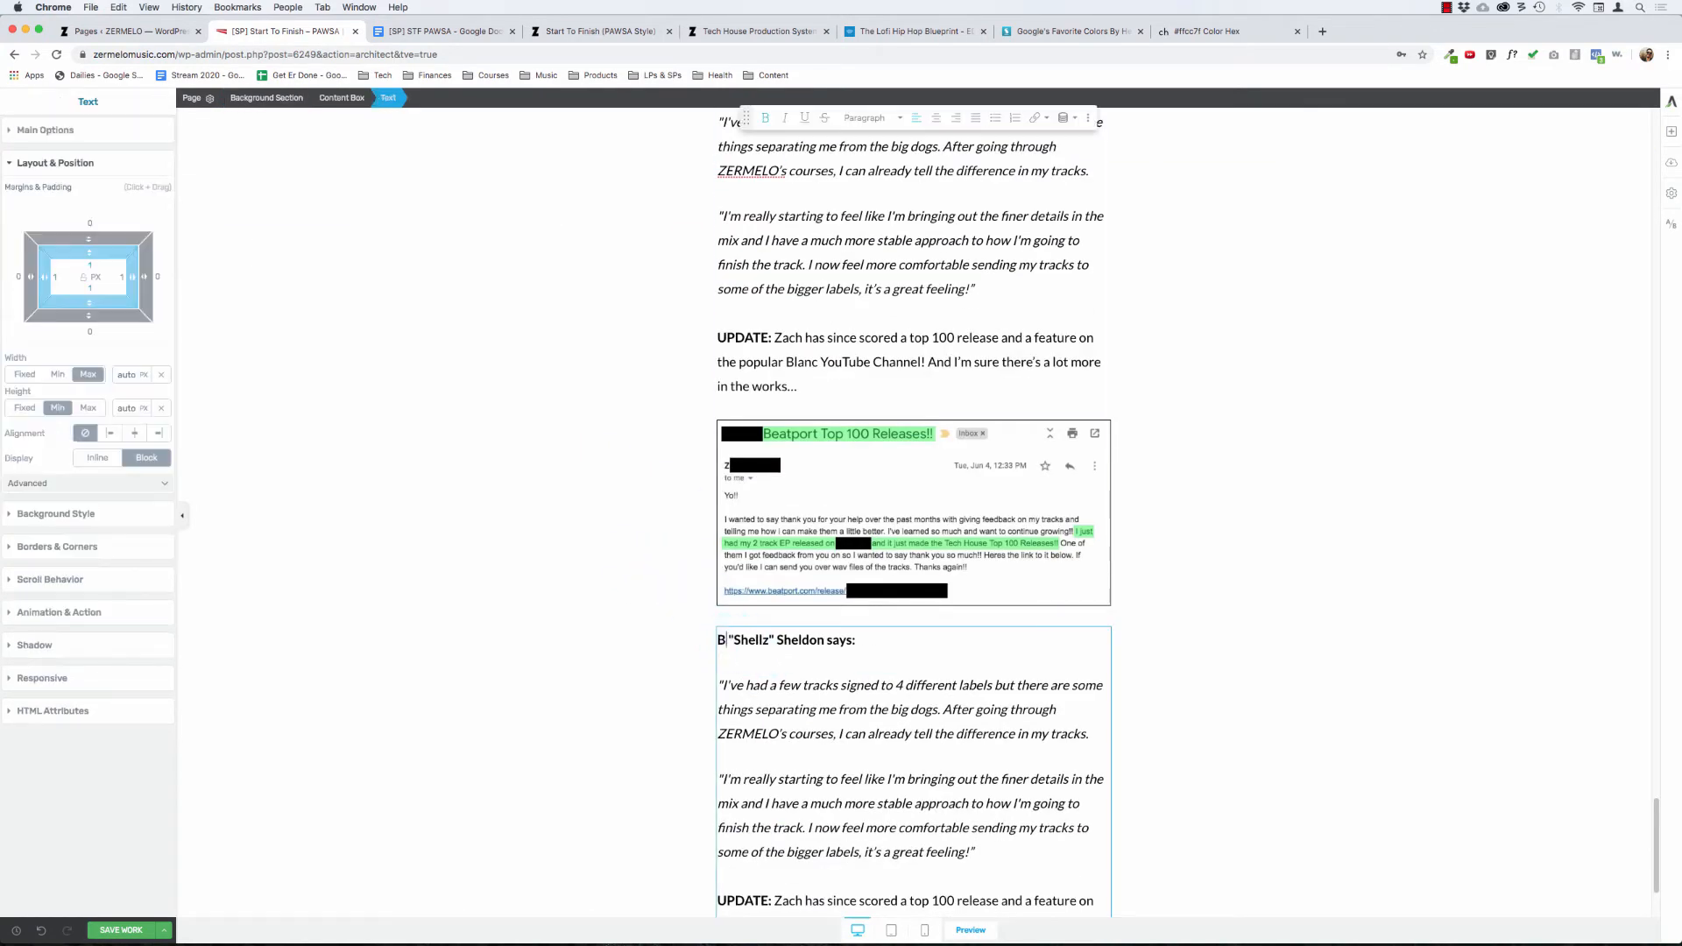
# Step: Replace the nickname and surname in the duplicated testimonial's heading with the second student's artist name and surname
pyautogui.hotkey('alt', 'Right')
pyautogui.hotkey('alt', 'shift', 'Right')
pyautogui.hotkey('alt', 'shift', 'Right')
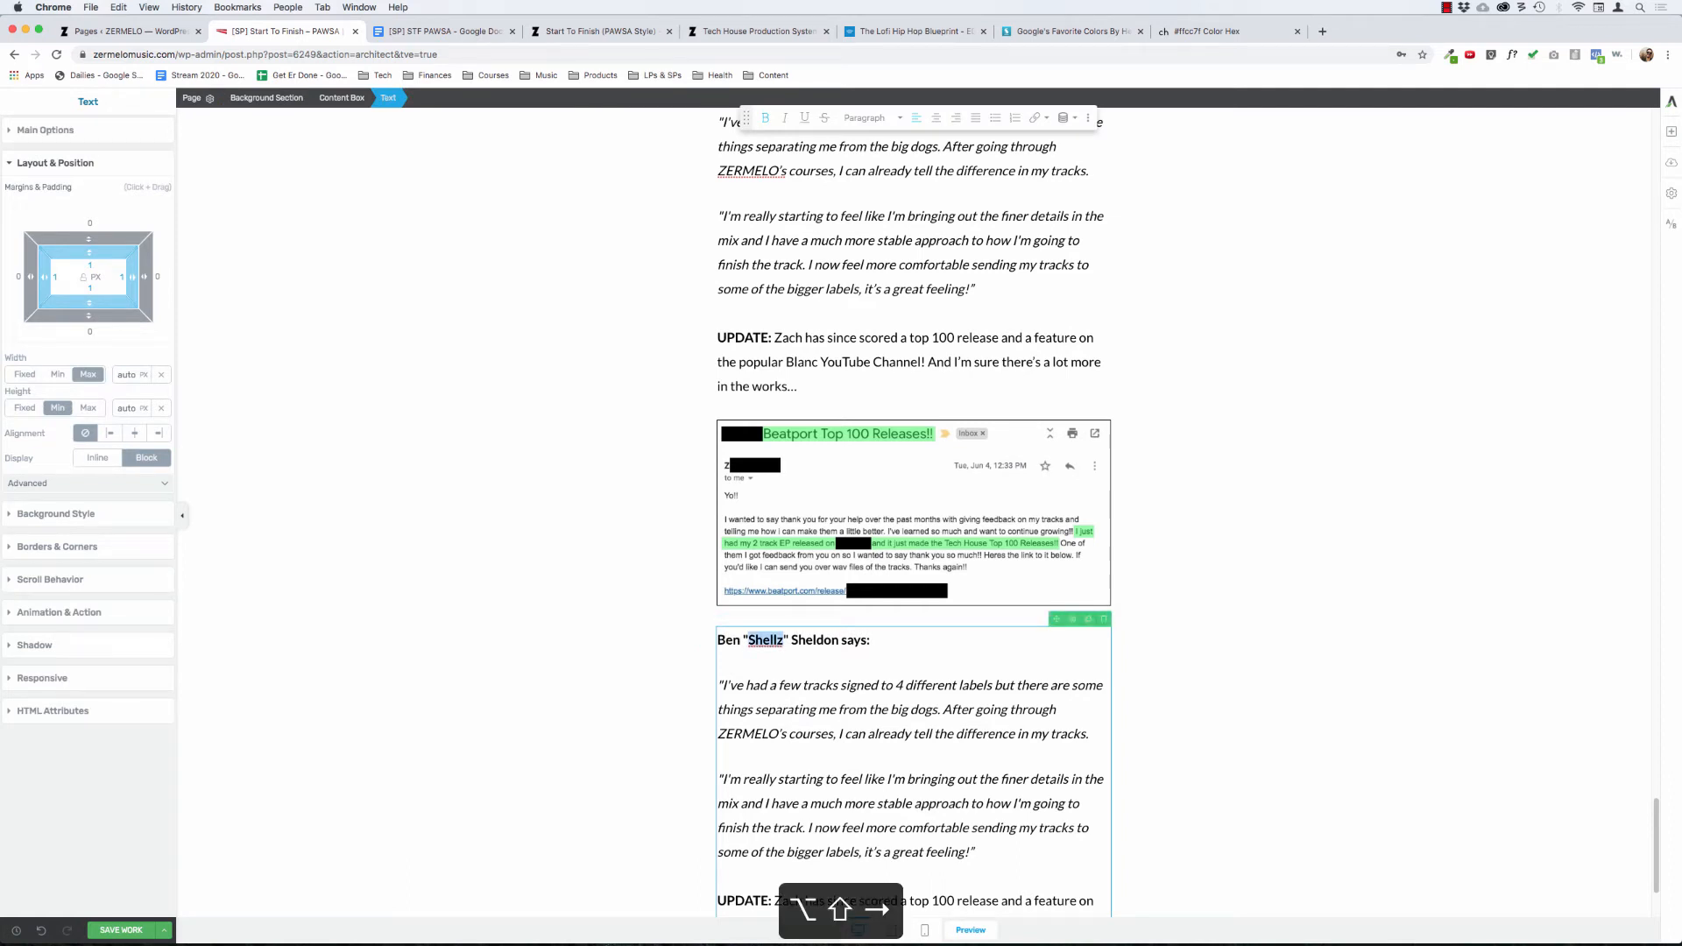
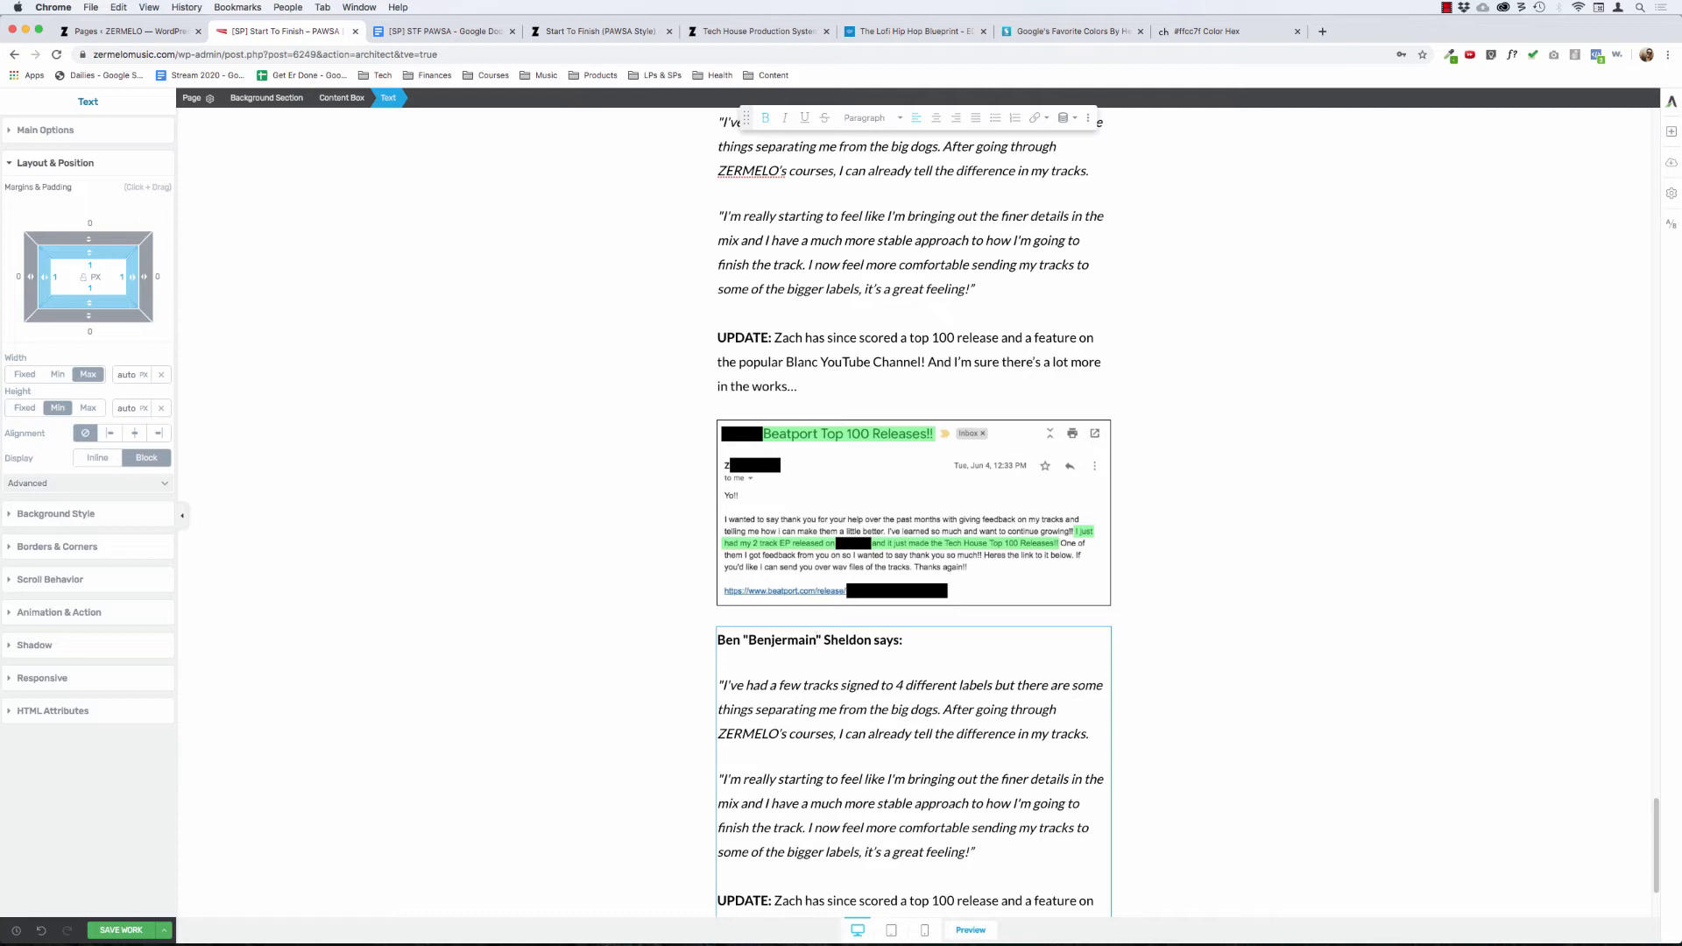
pyautogui.hotkey('alt', 'shift', 'Right')
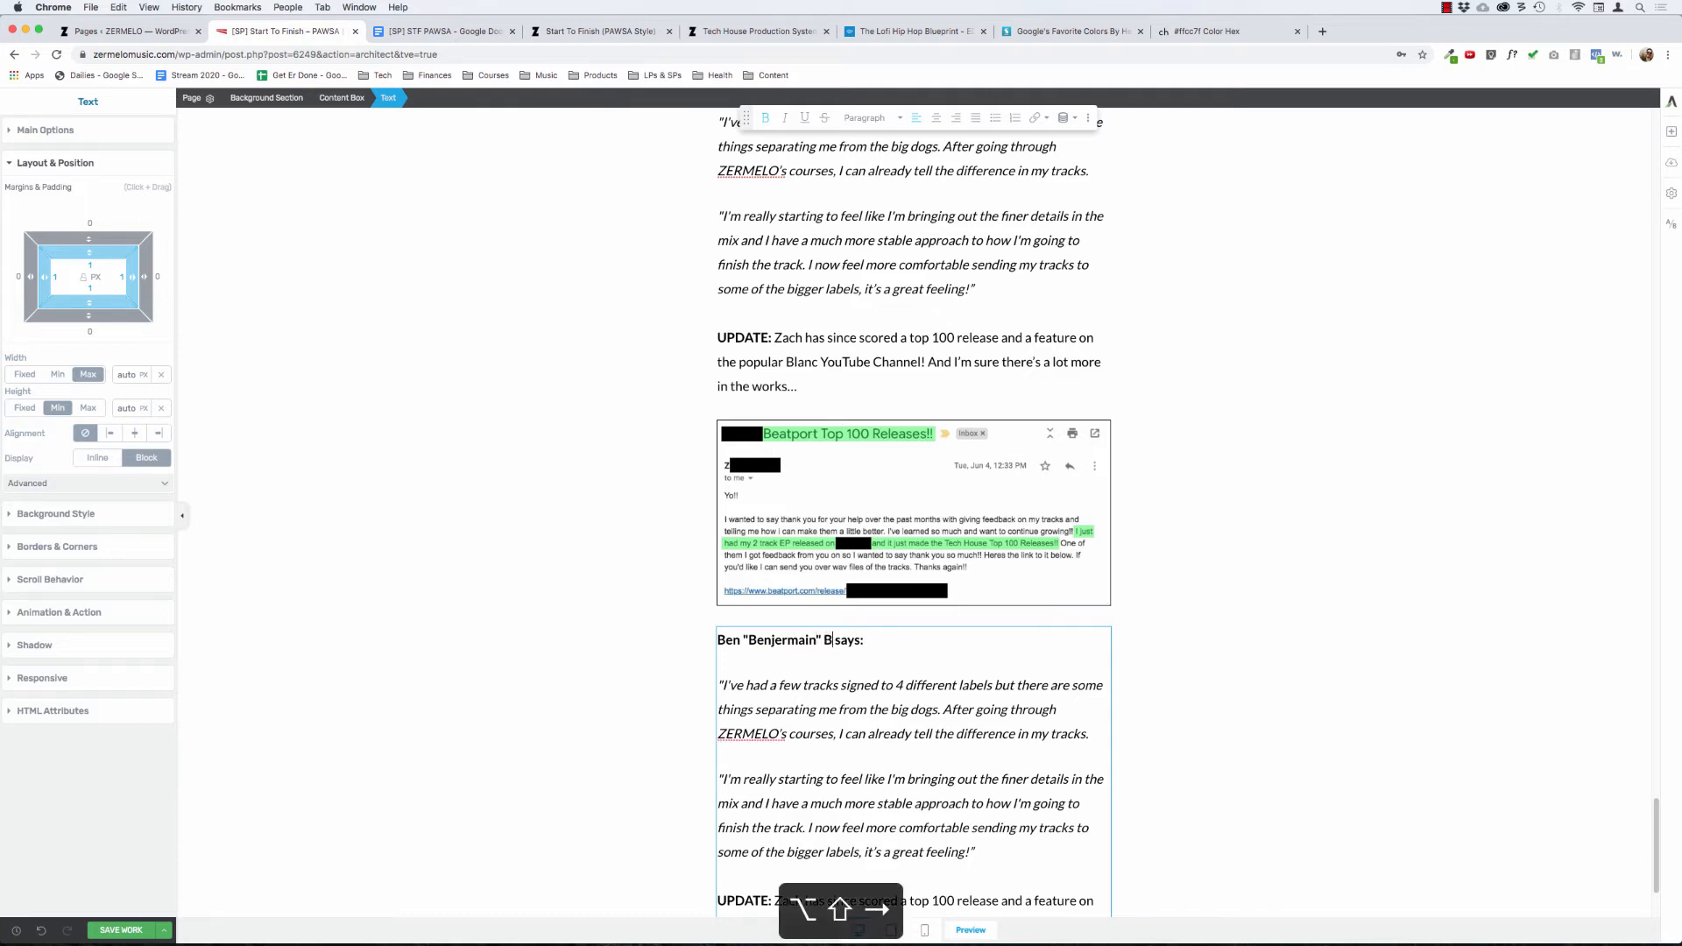
# Step: Search Google in a new tab for the second student's artist name together with "blanc"
pyautogui.press('super+t')
pyautogui.press('super+semicolon')
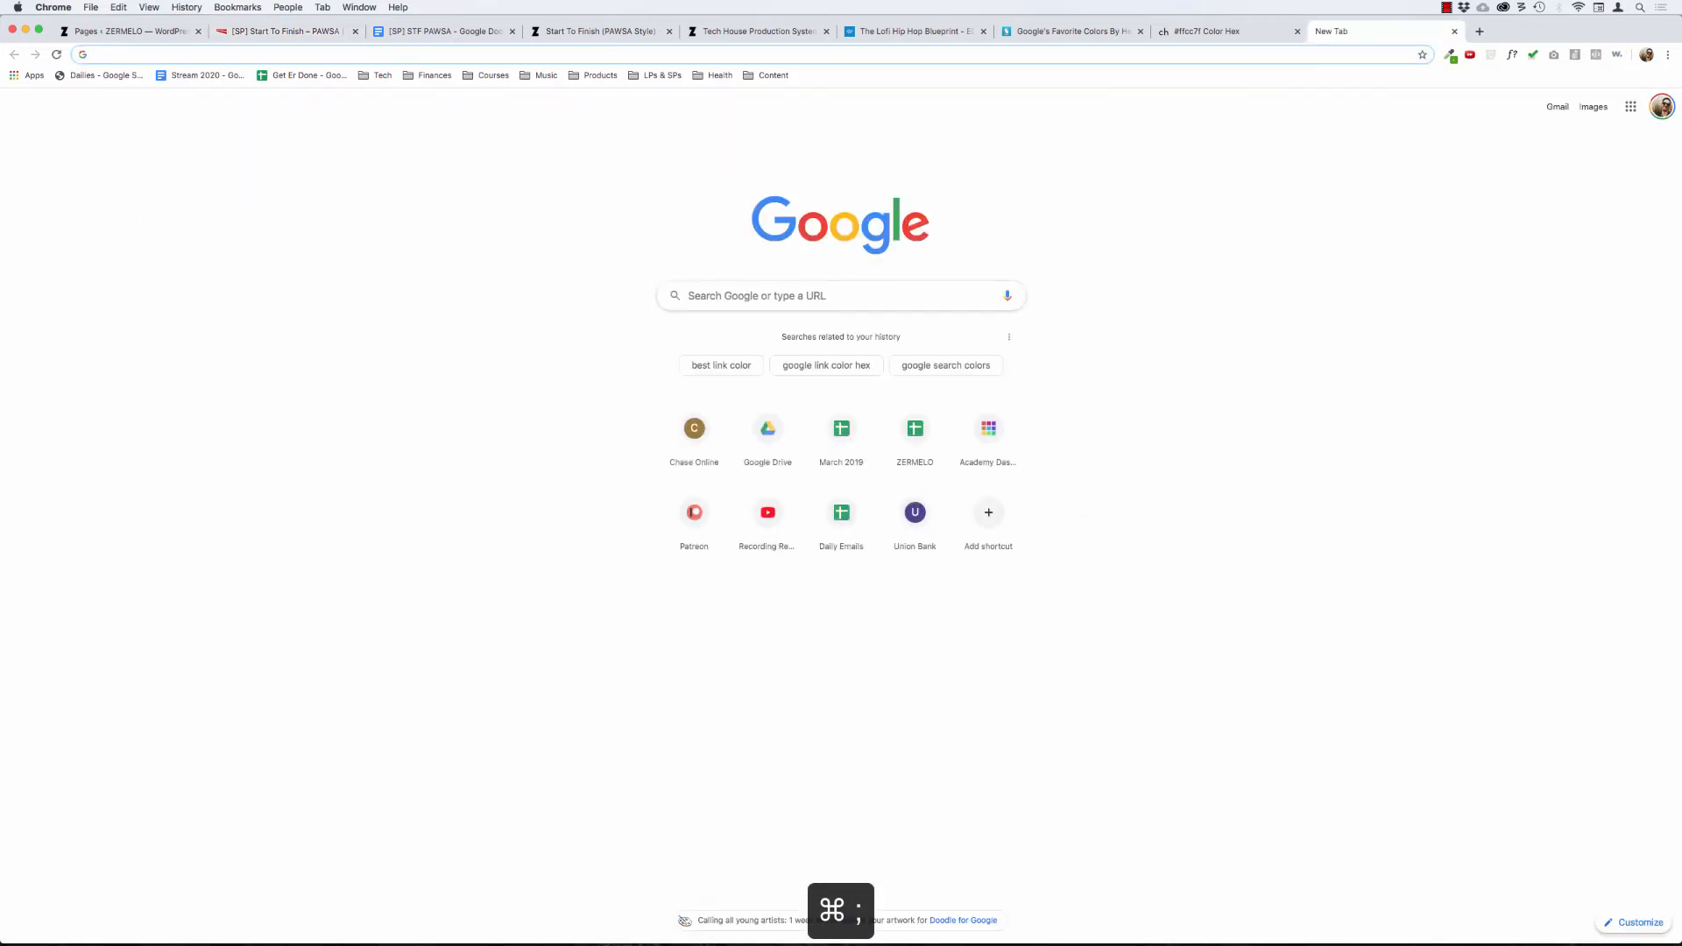
pyautogui.press('super+l')
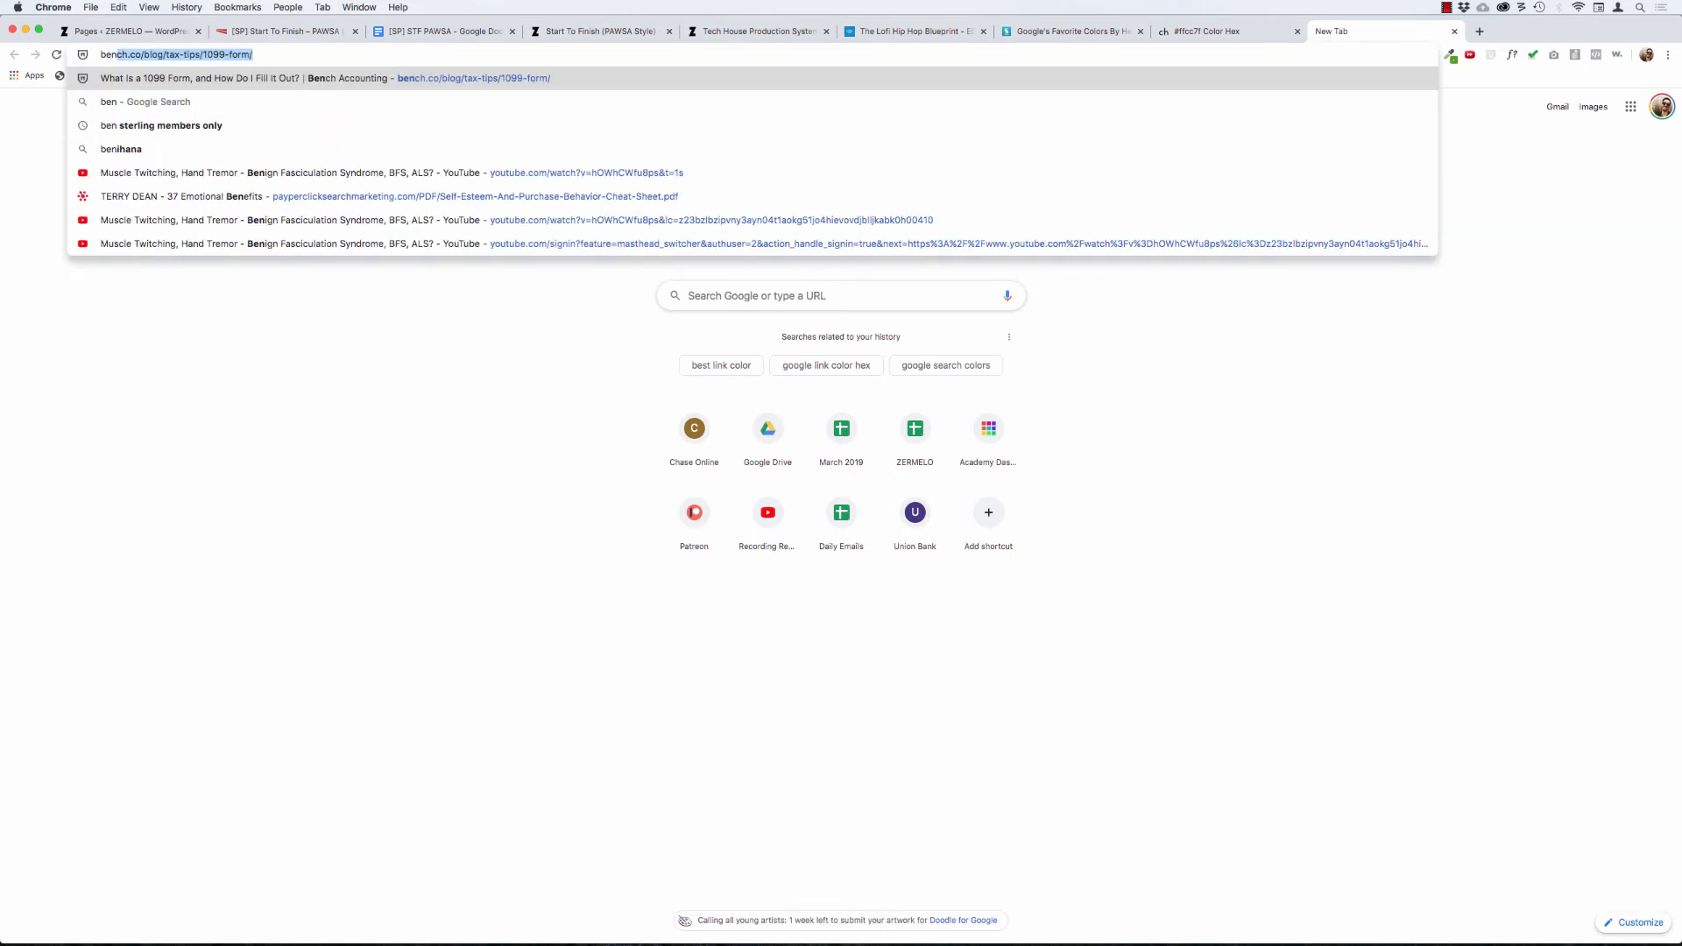
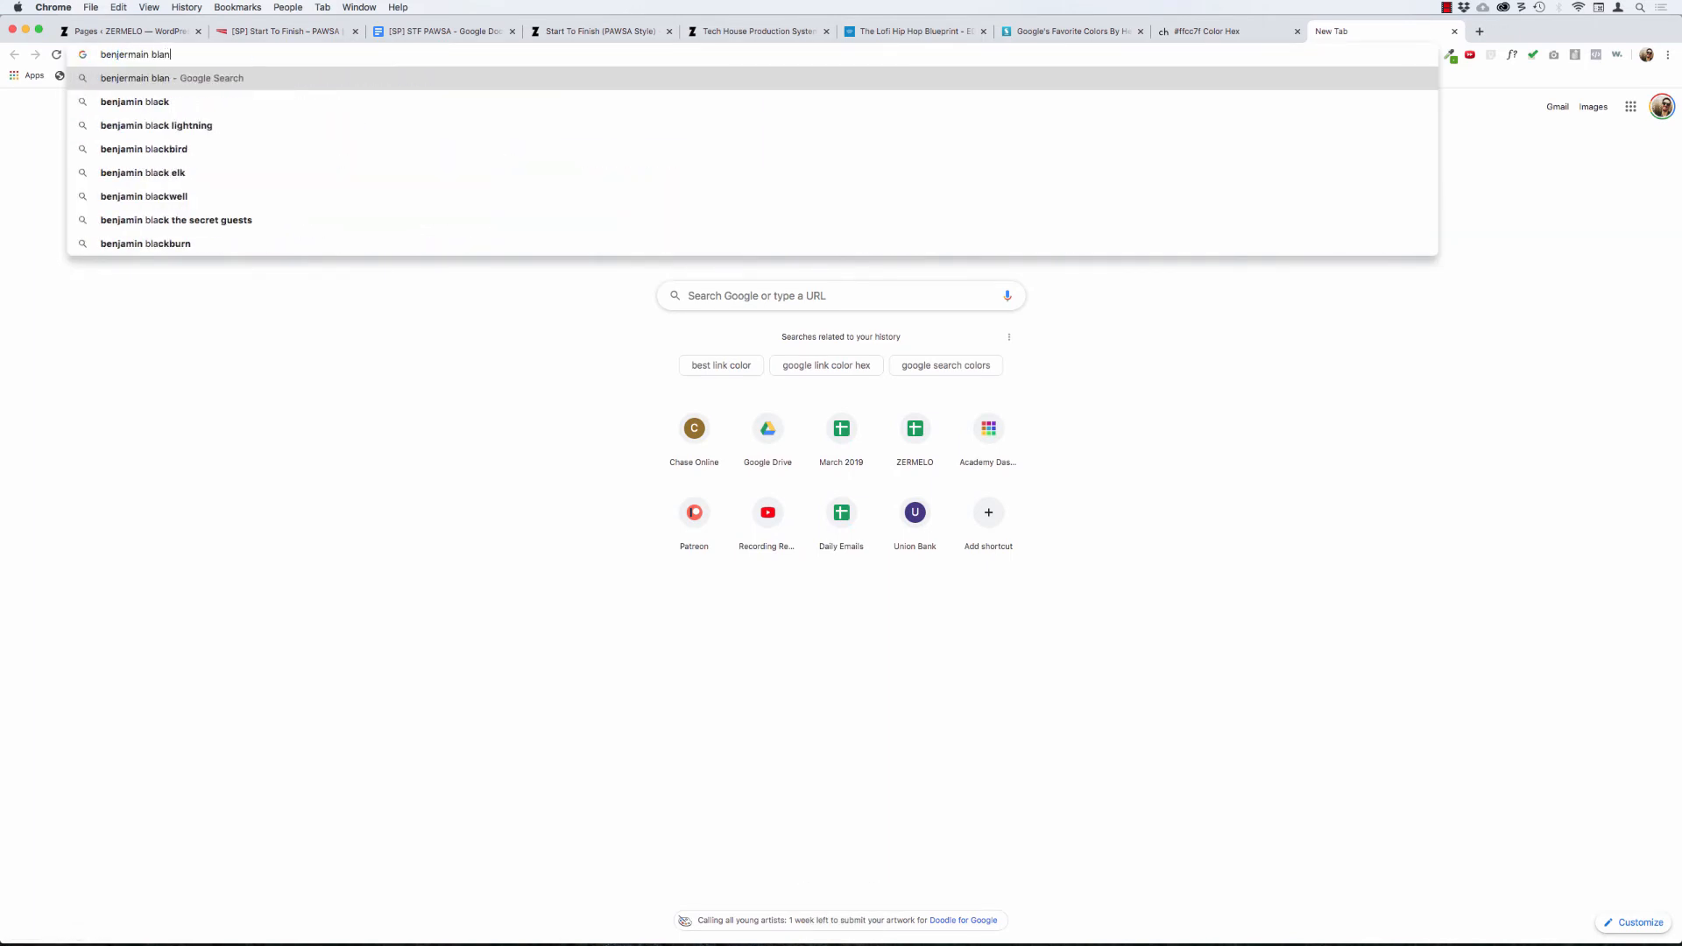
pyautogui.press('Return')
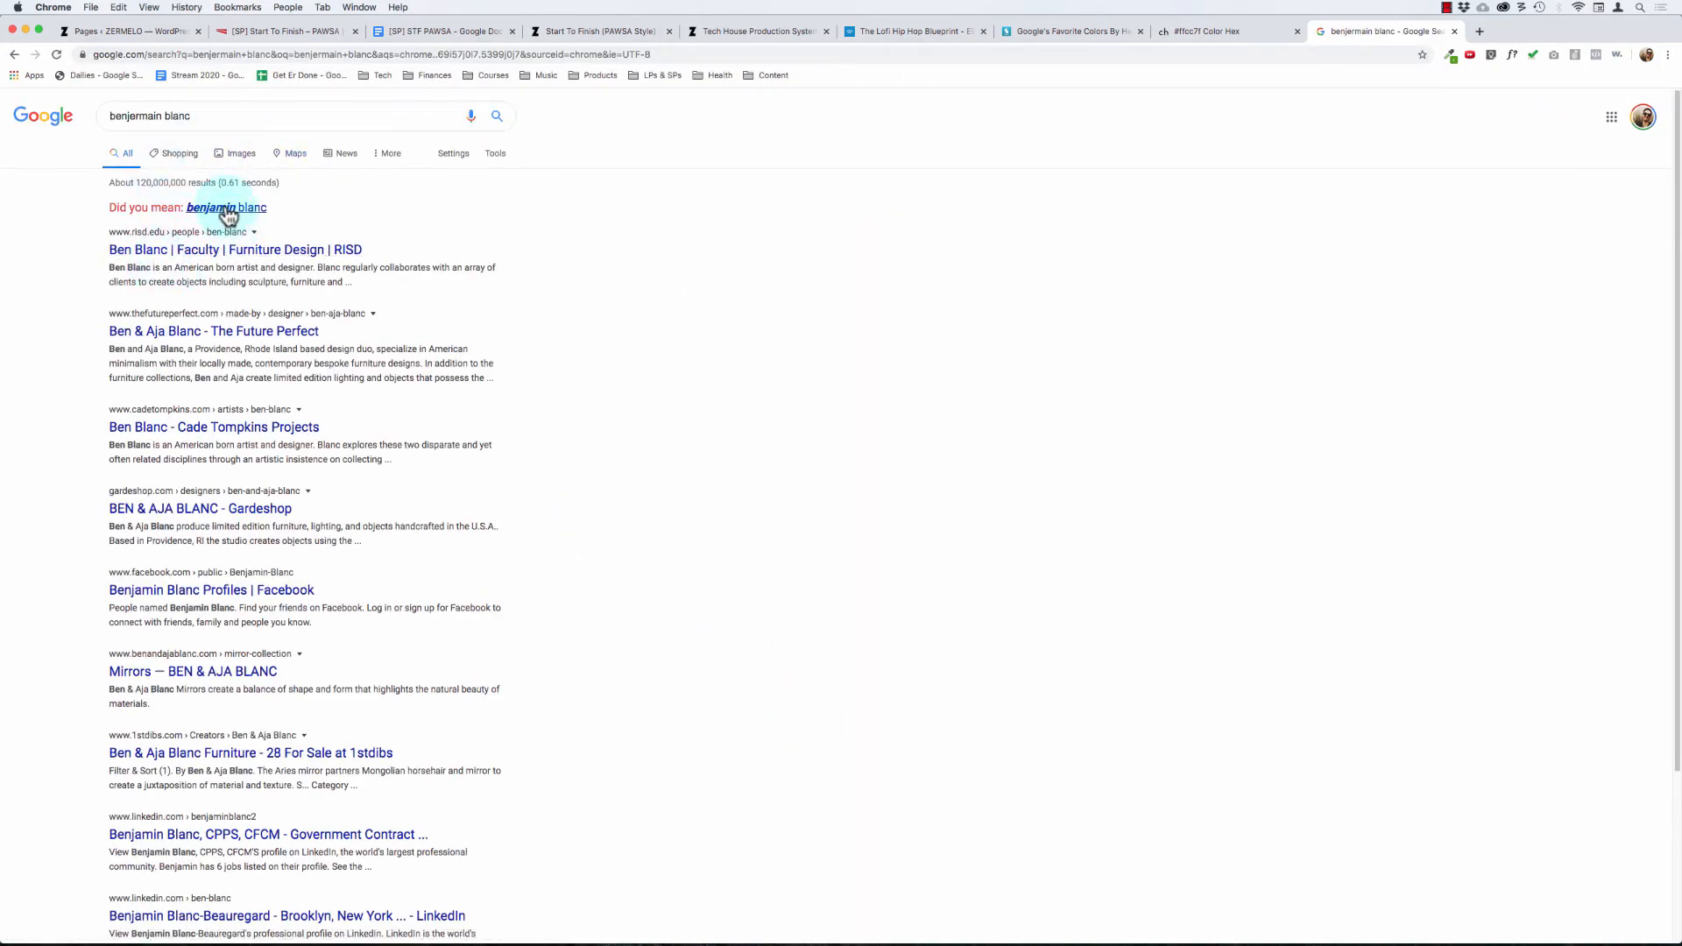
# Step: Add "youtube" to the search, open the student's "Fallout" video on the blanc channel and pause it
pyautogui.click(208, 118)
pyautogui.write('youtube')
pyautogui.press('Return')
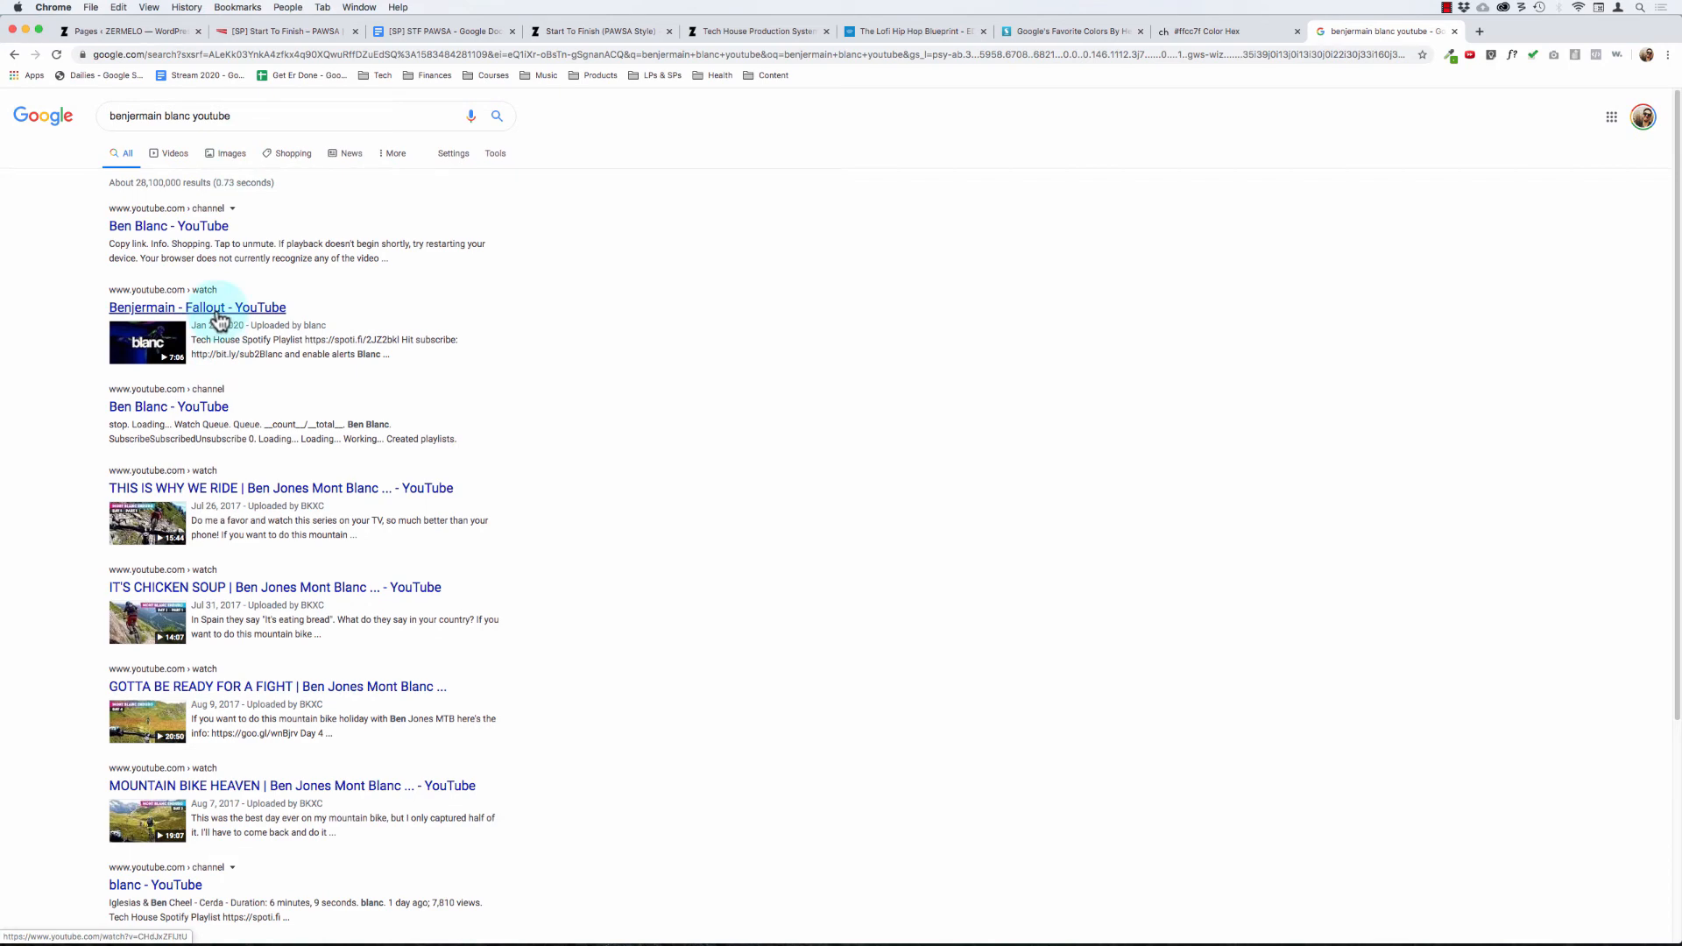
pyautogui.click(1542, 37)
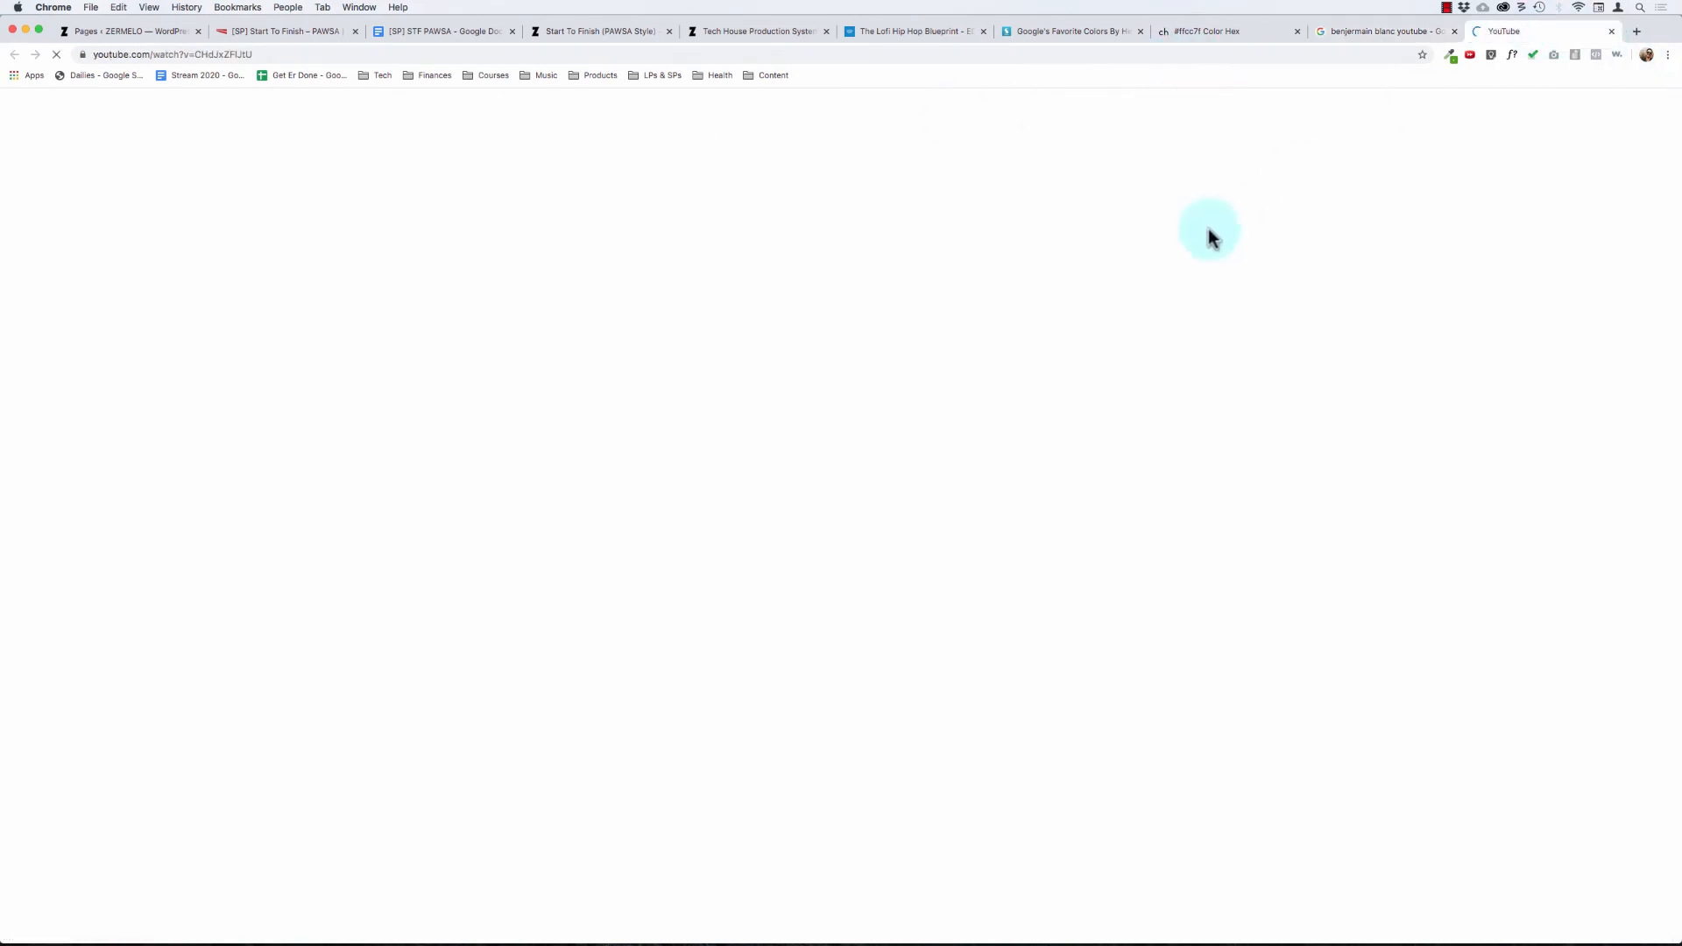
pyautogui.click(783, 389)
pyautogui.scroll(-2, 203, 416)
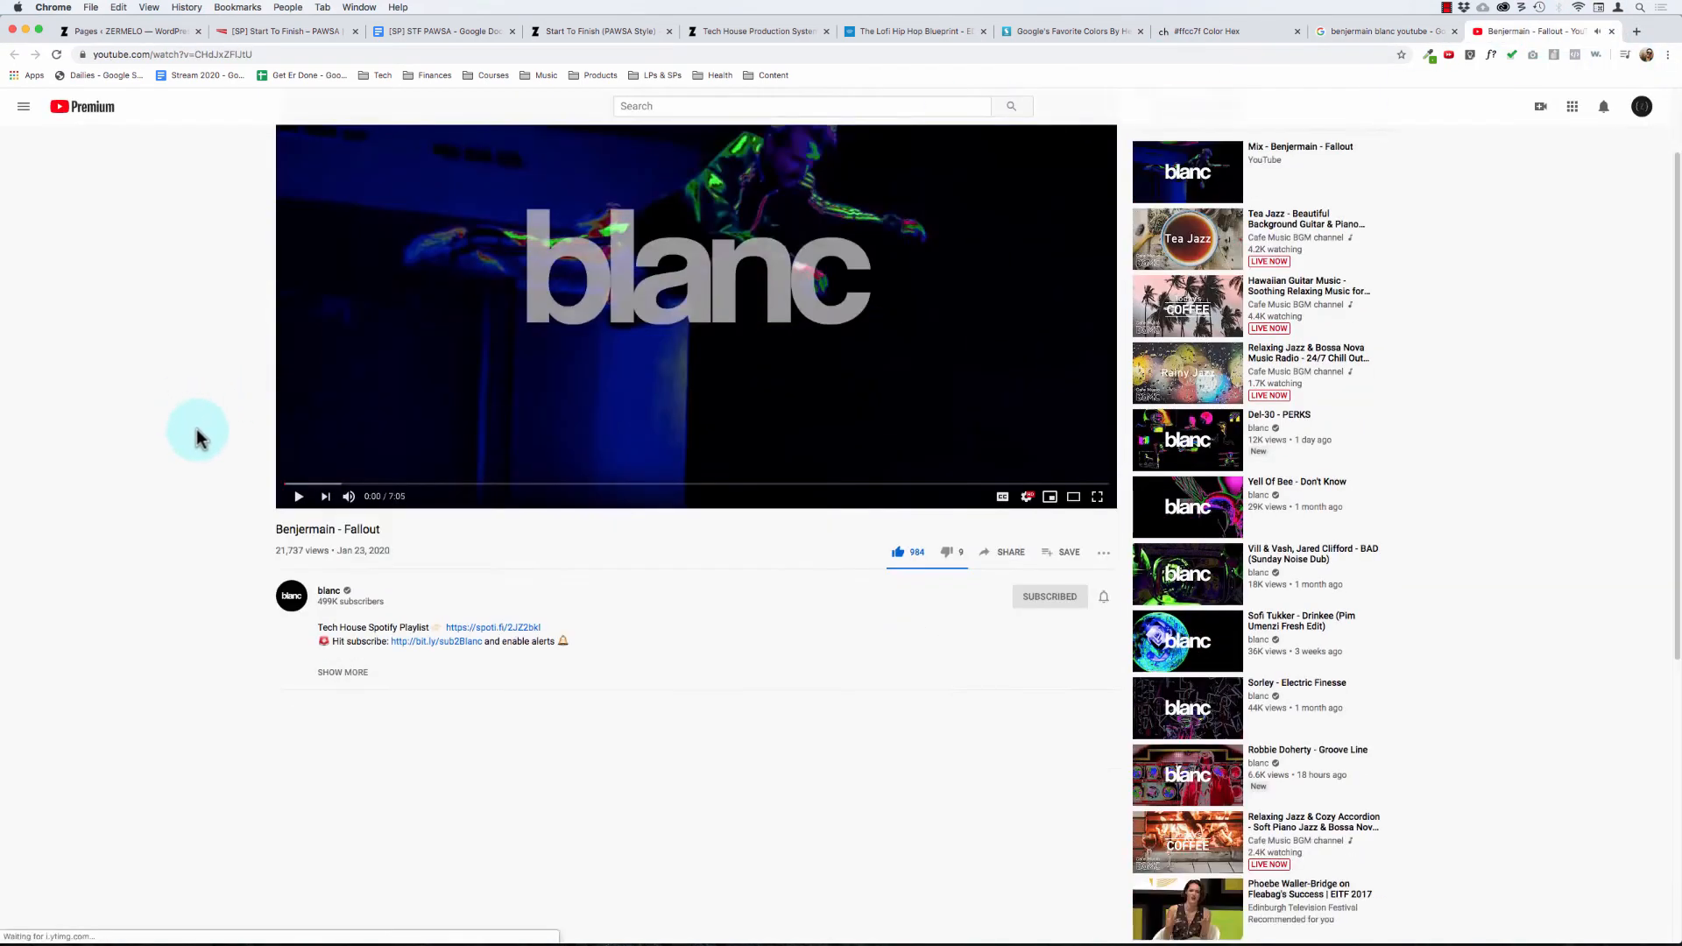
# Step: Open the student's SoundCloud profile from the full video description, look it over and close it
pyautogui.click(343, 672)
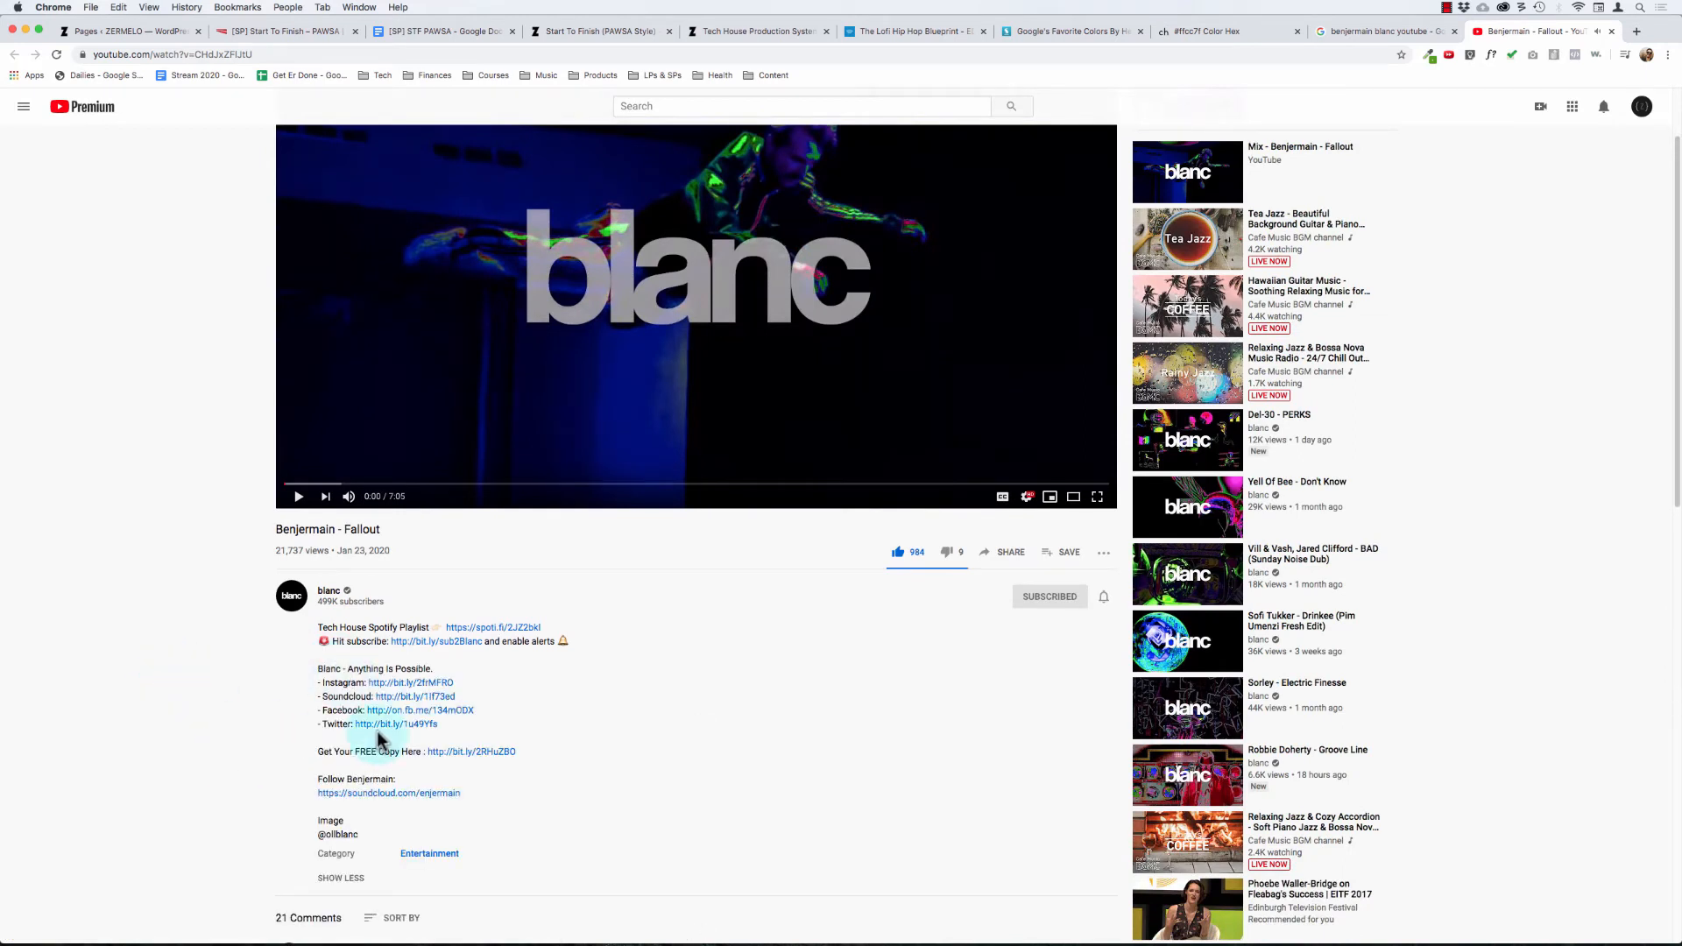
pyautogui.click(418, 796)
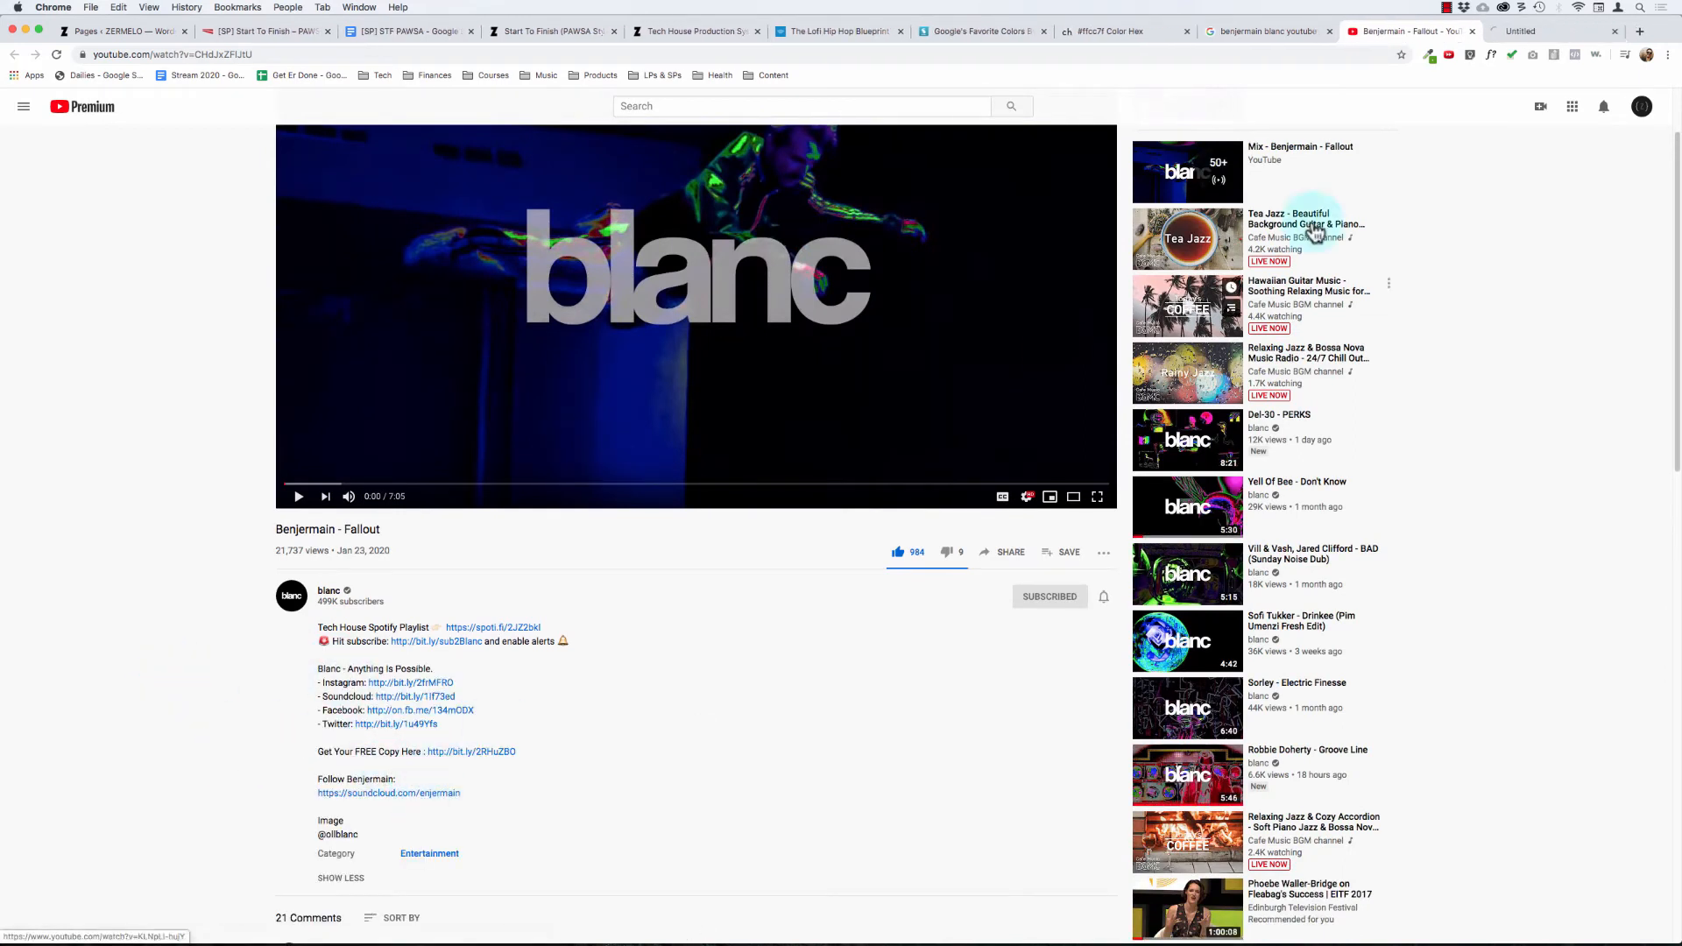
pyautogui.click(1542, 32)
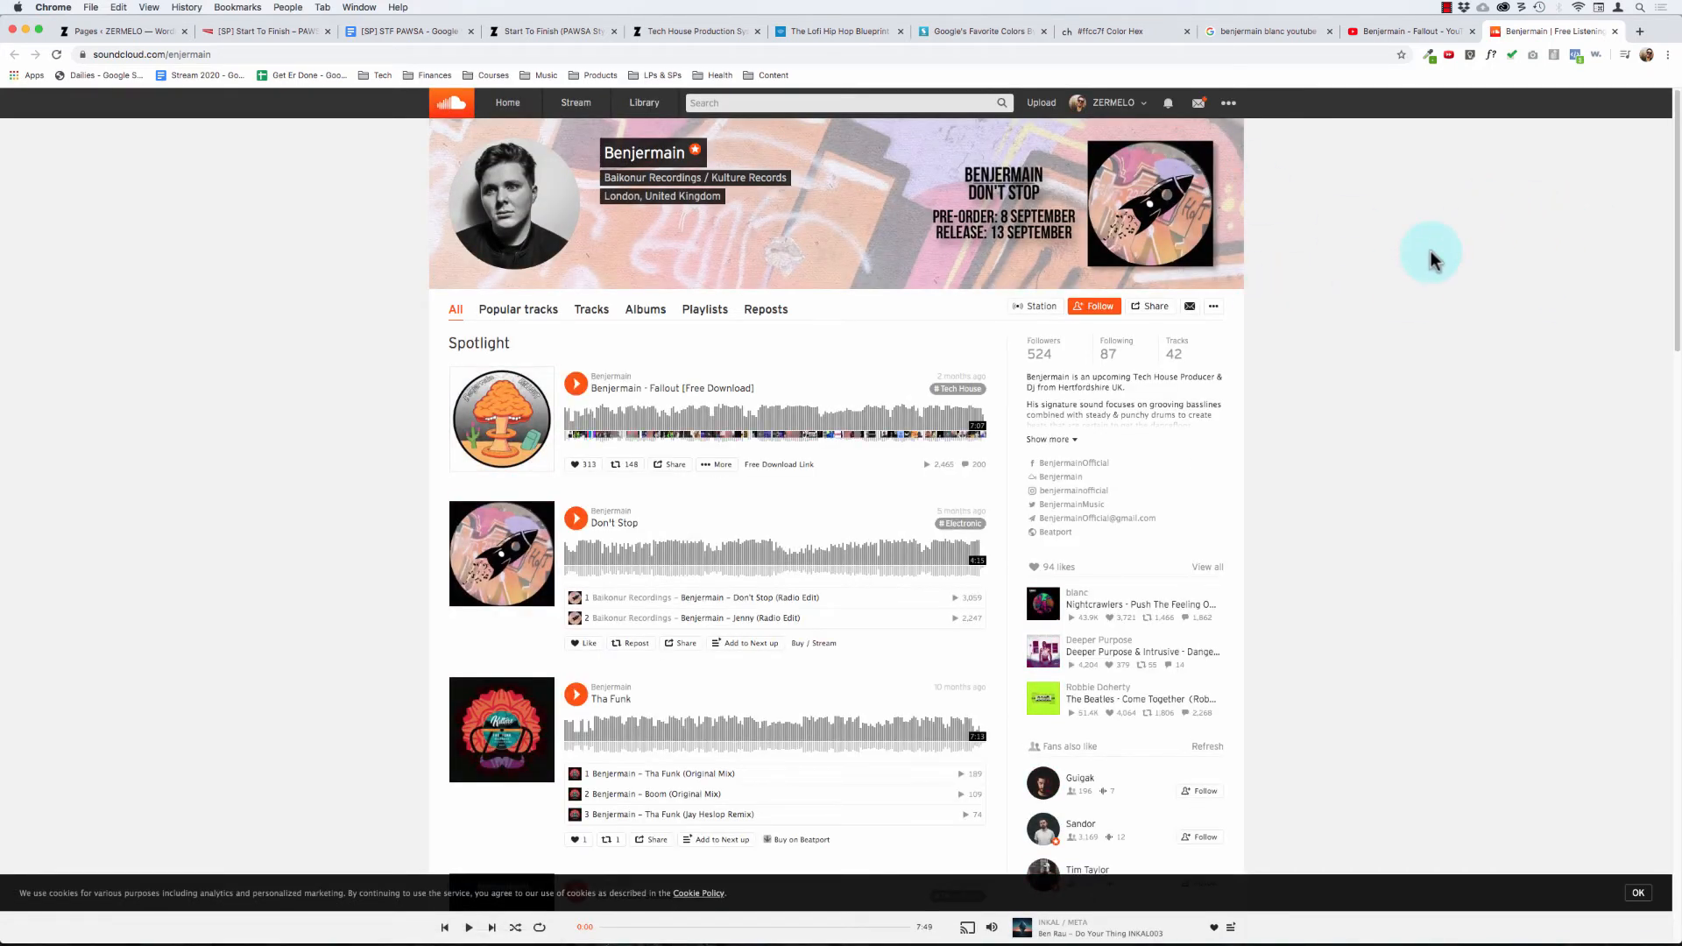
pyautogui.press('super+w')
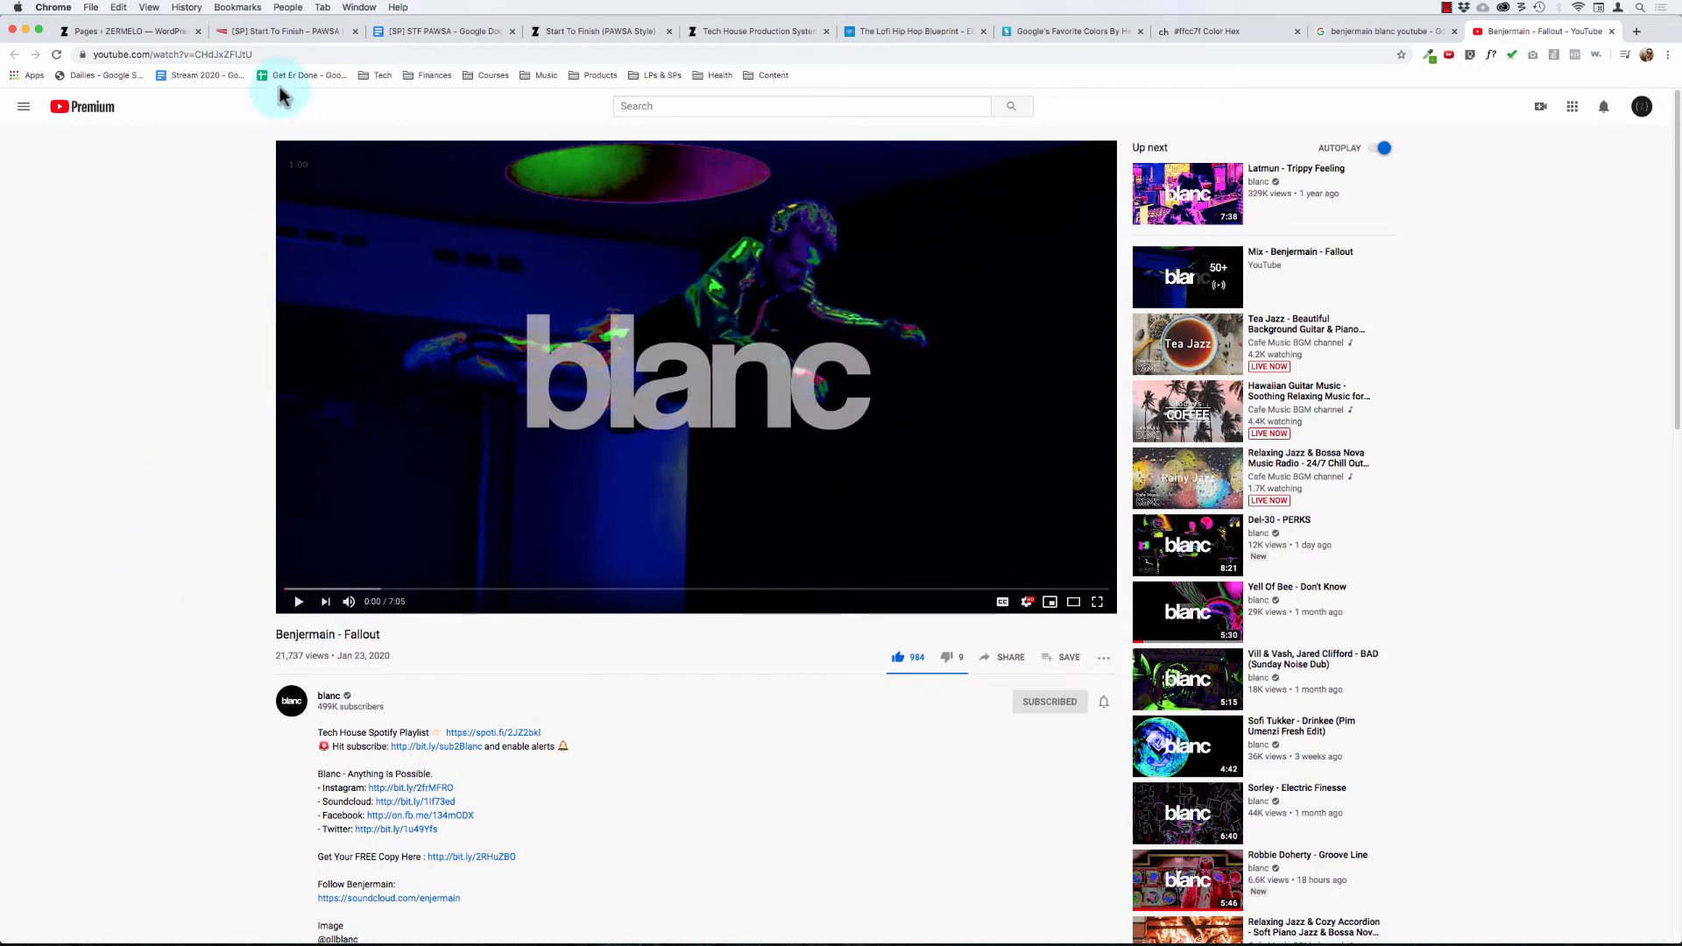
# Step: Capture a screenshot of the "Fallout" video with its title and channel details, and return to the sales page editor
pyautogui.press('shift+super+4')
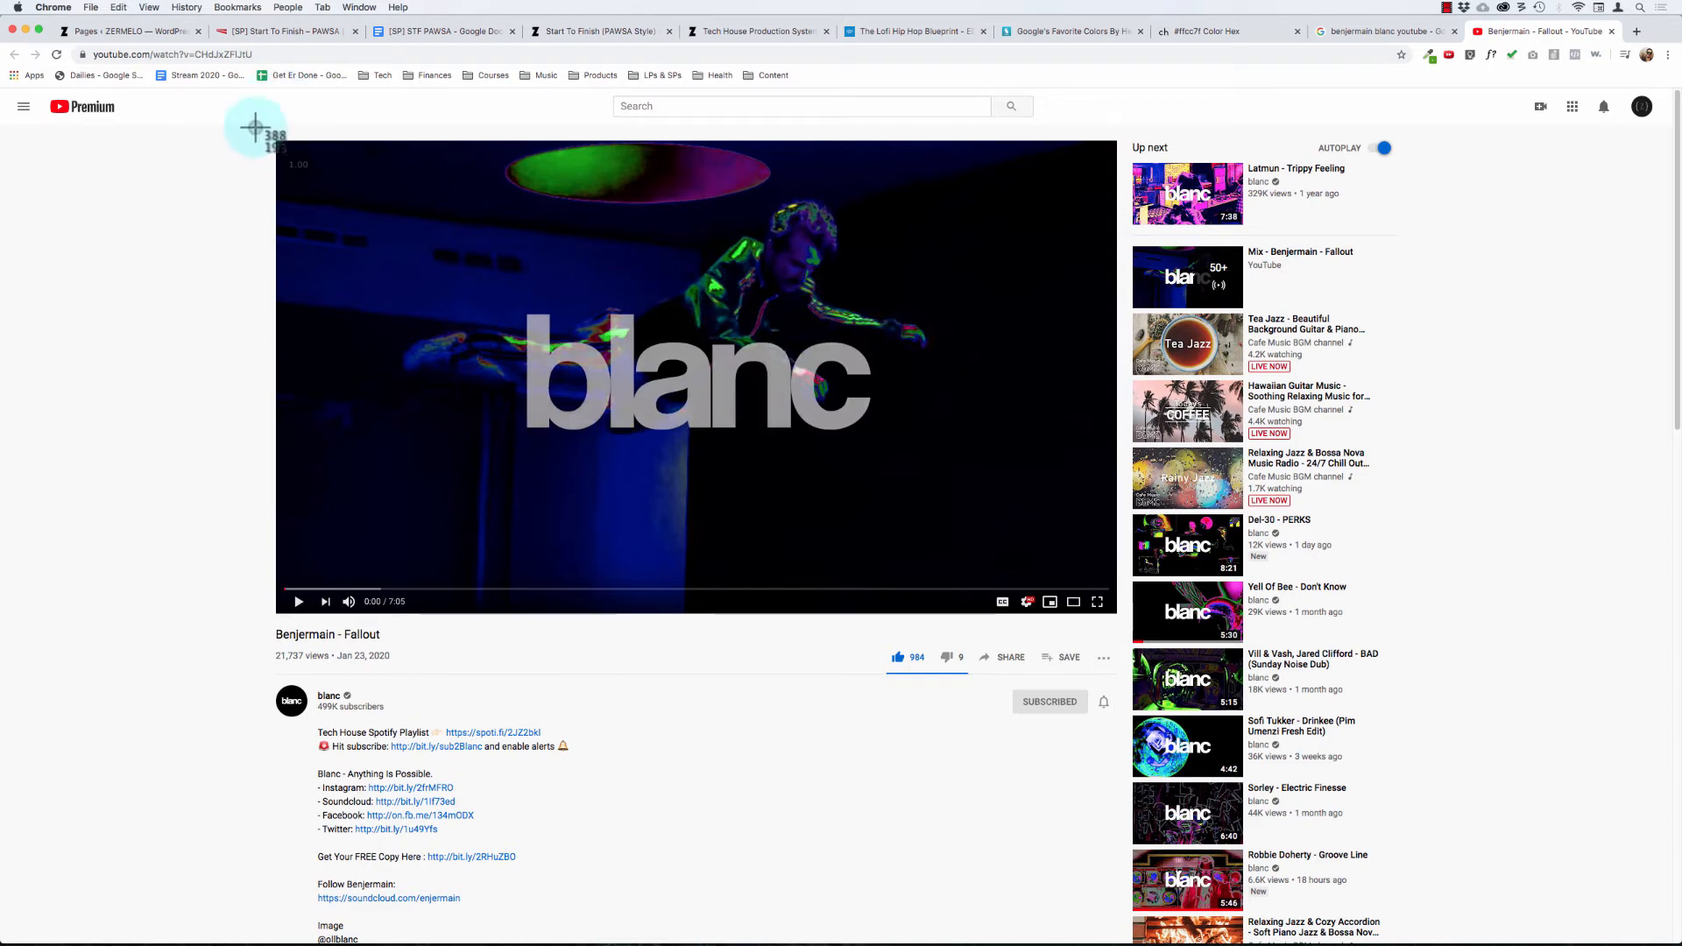
pyautogui.moveTo(255, 128); pyautogui.dragTo(1128, 761)
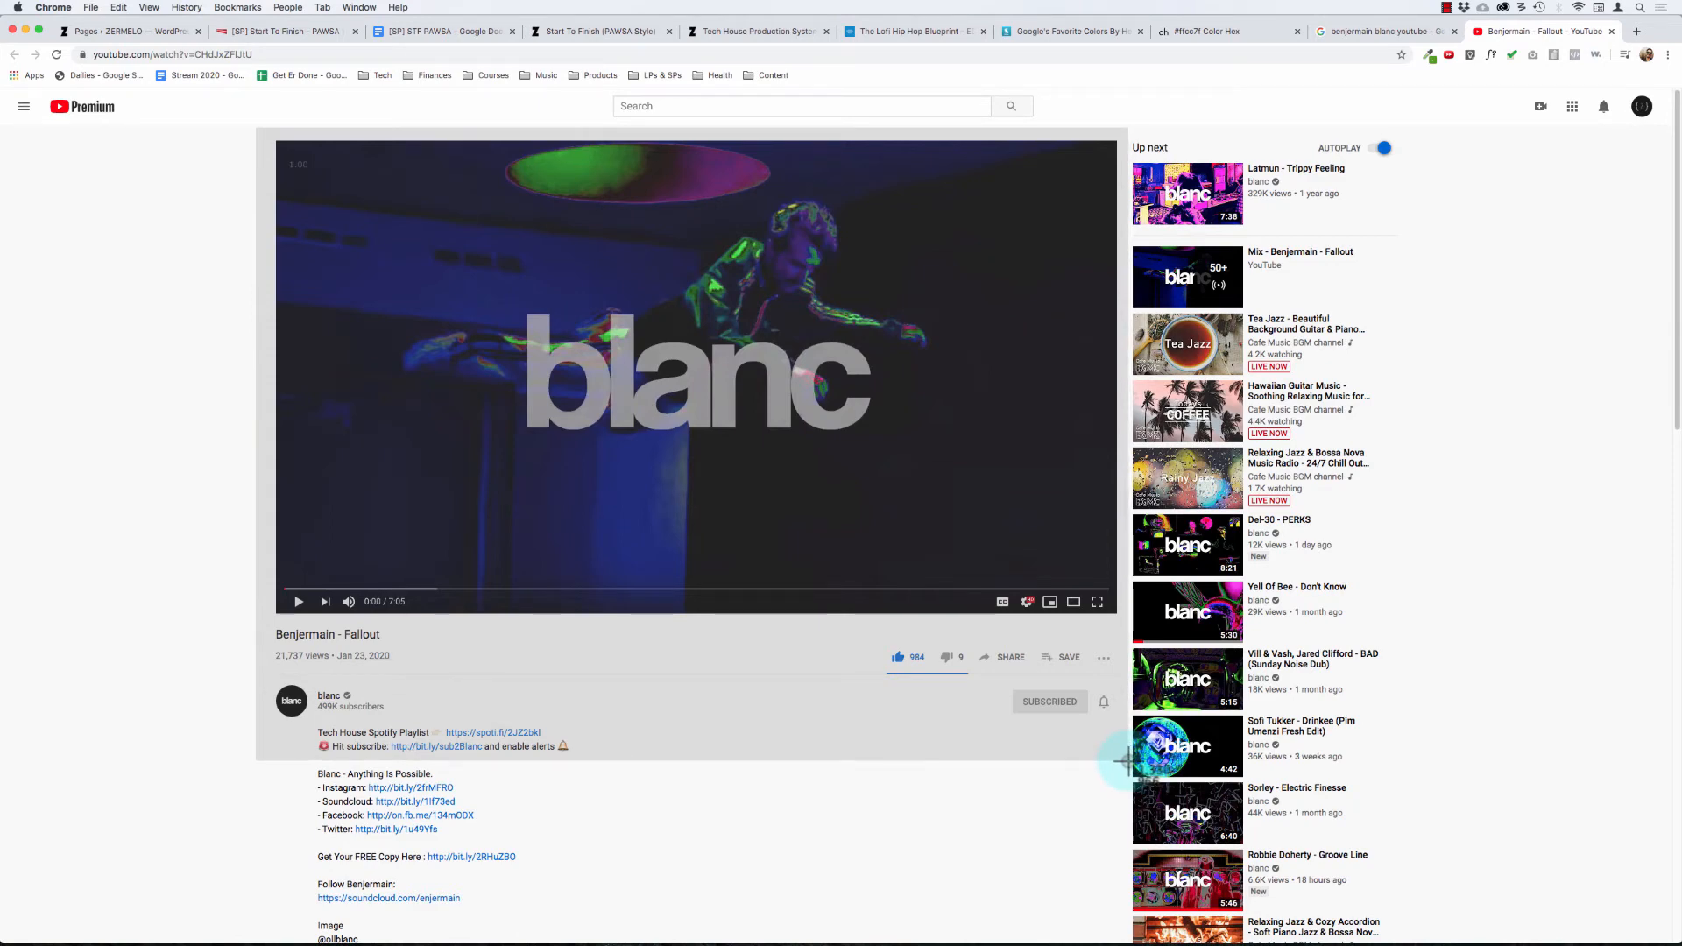
pyautogui.moveTo(1127, 760); pyautogui.dragTo(1129, 762)
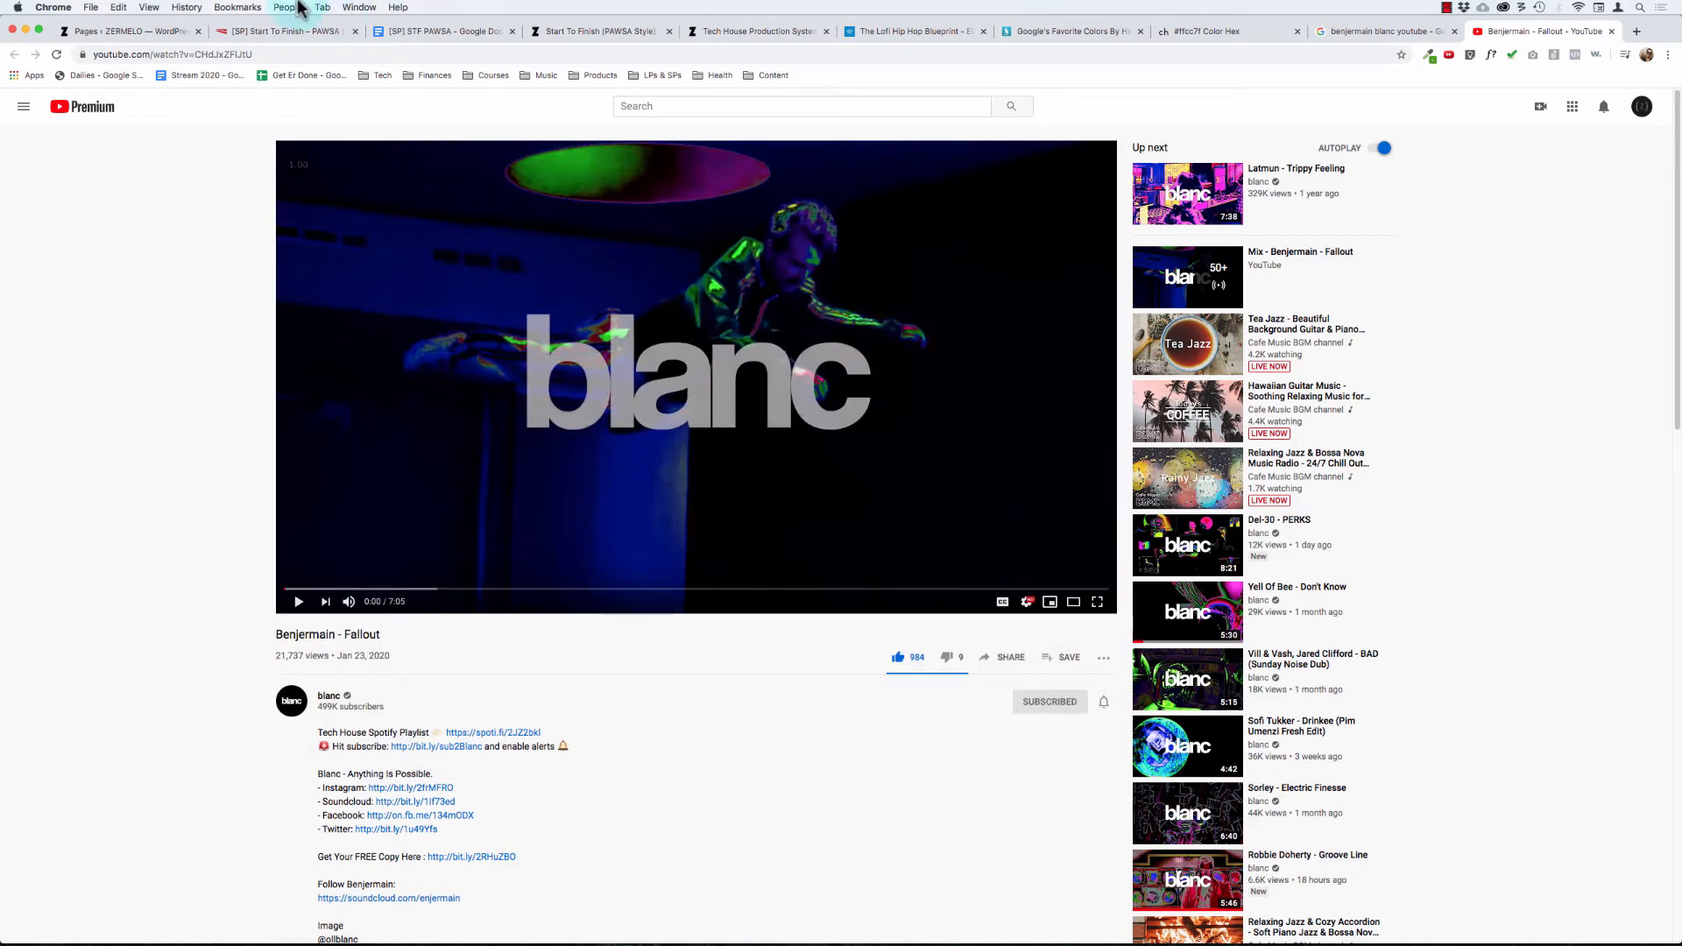
pyautogui.click(251, 39)
pyautogui.scroll(-2, 823, 736)
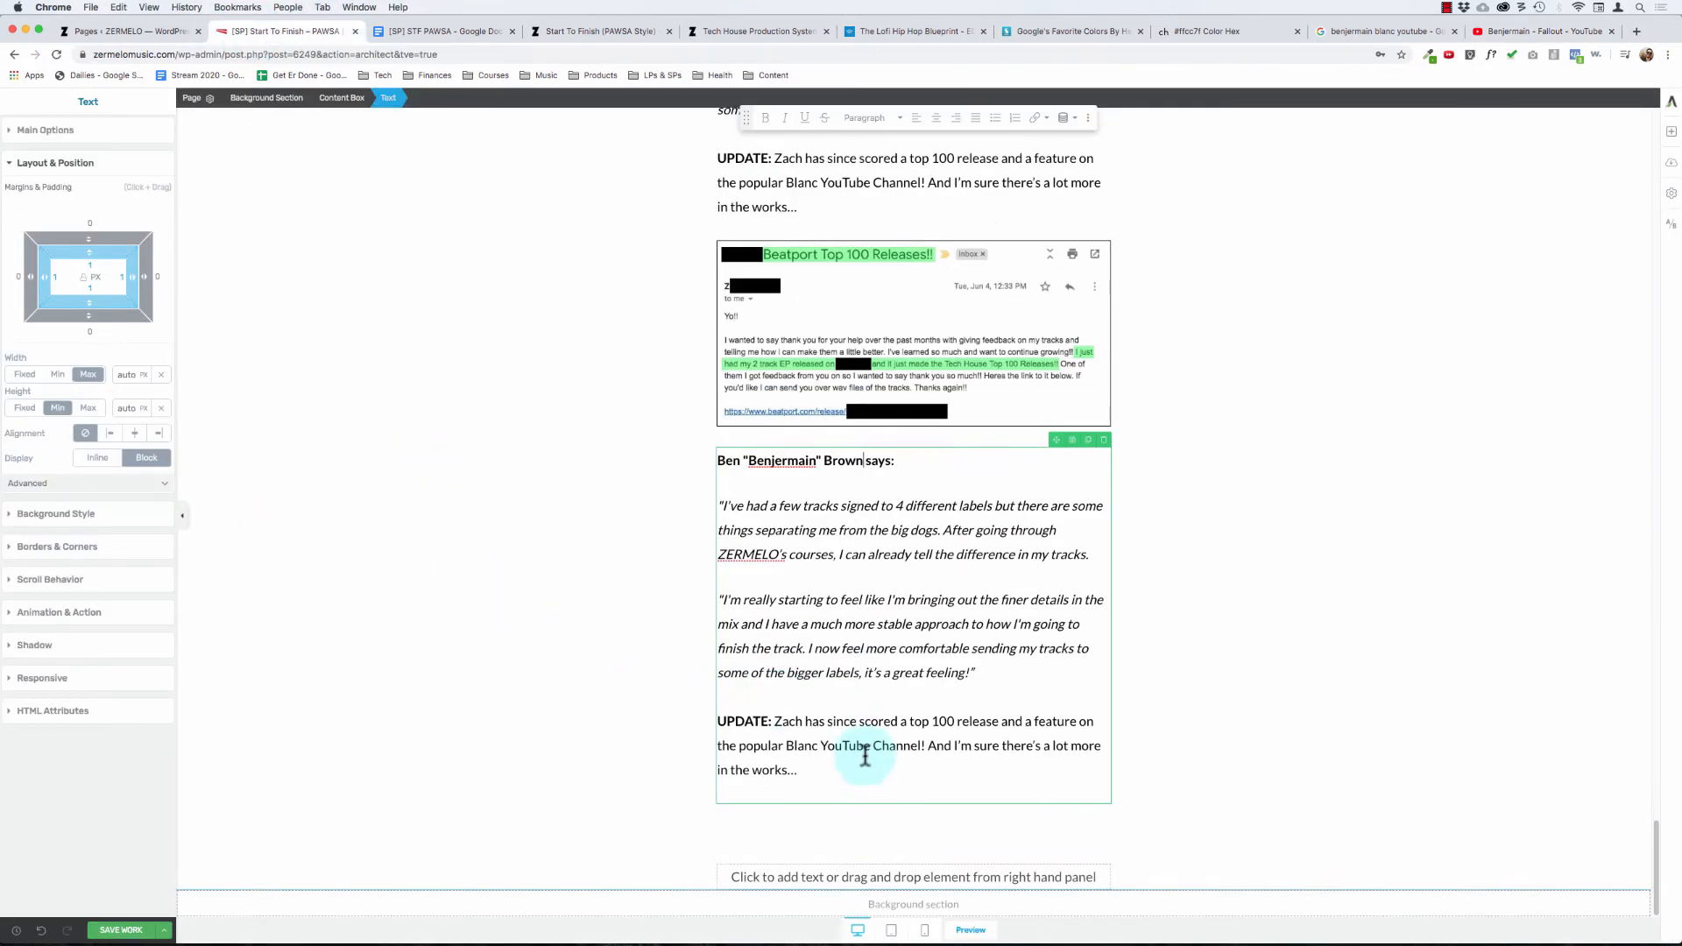
pyautogui.click(579, 538)
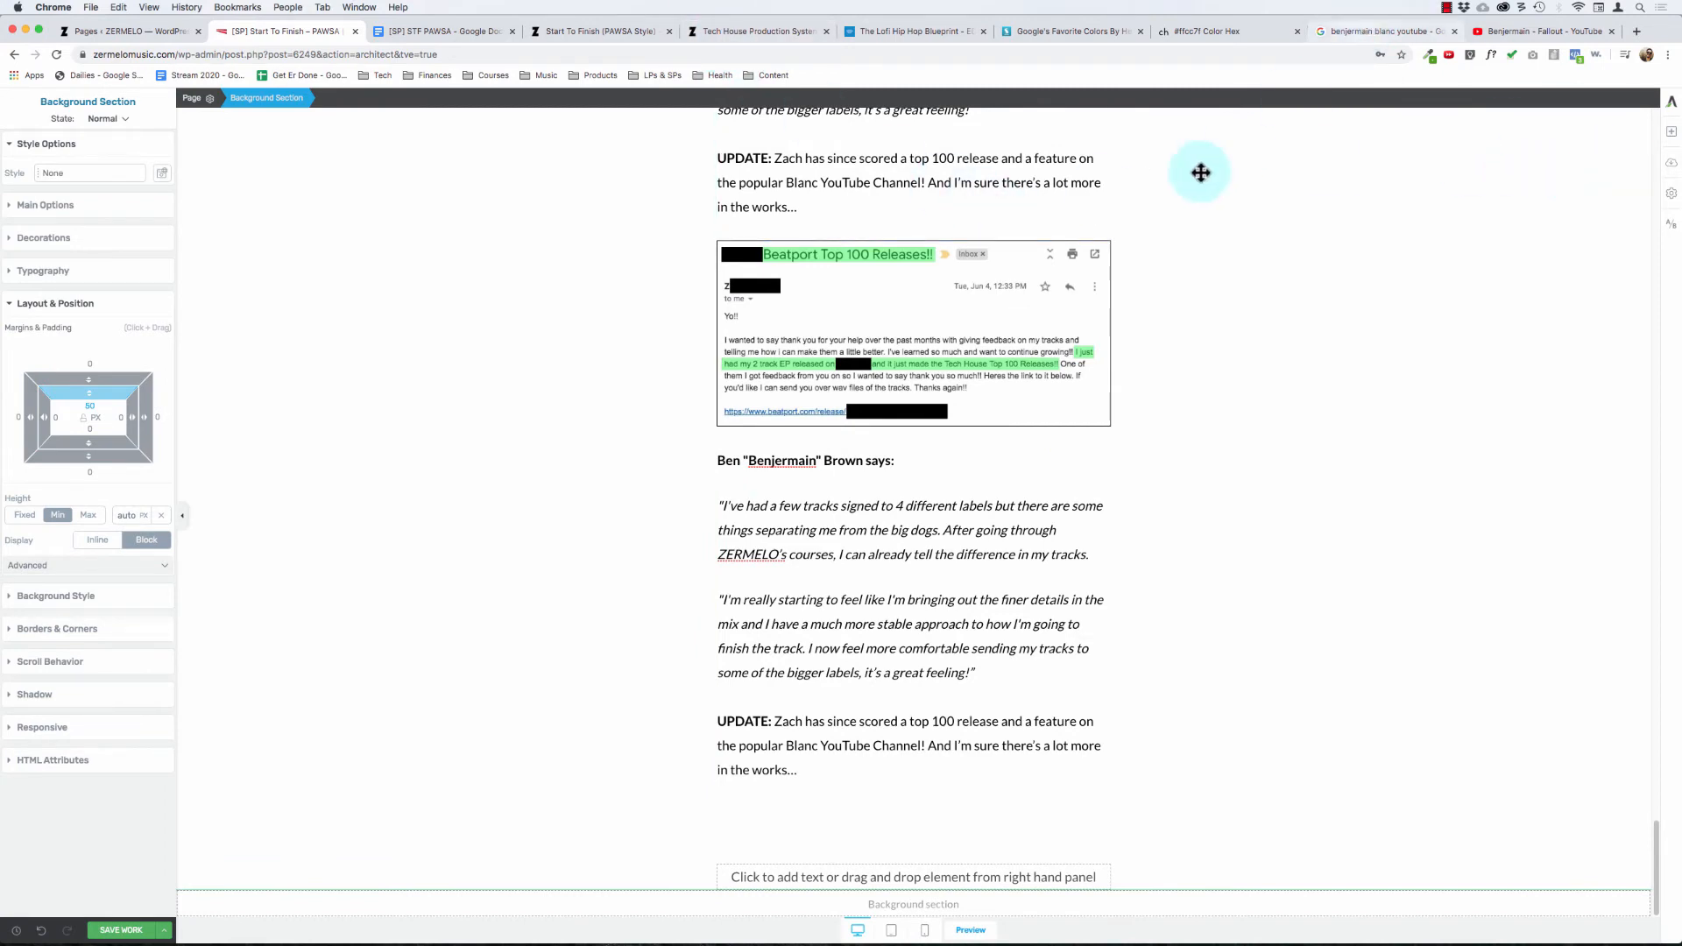
pyautogui.press('super+Tab')
pyautogui.press('super+Tab')
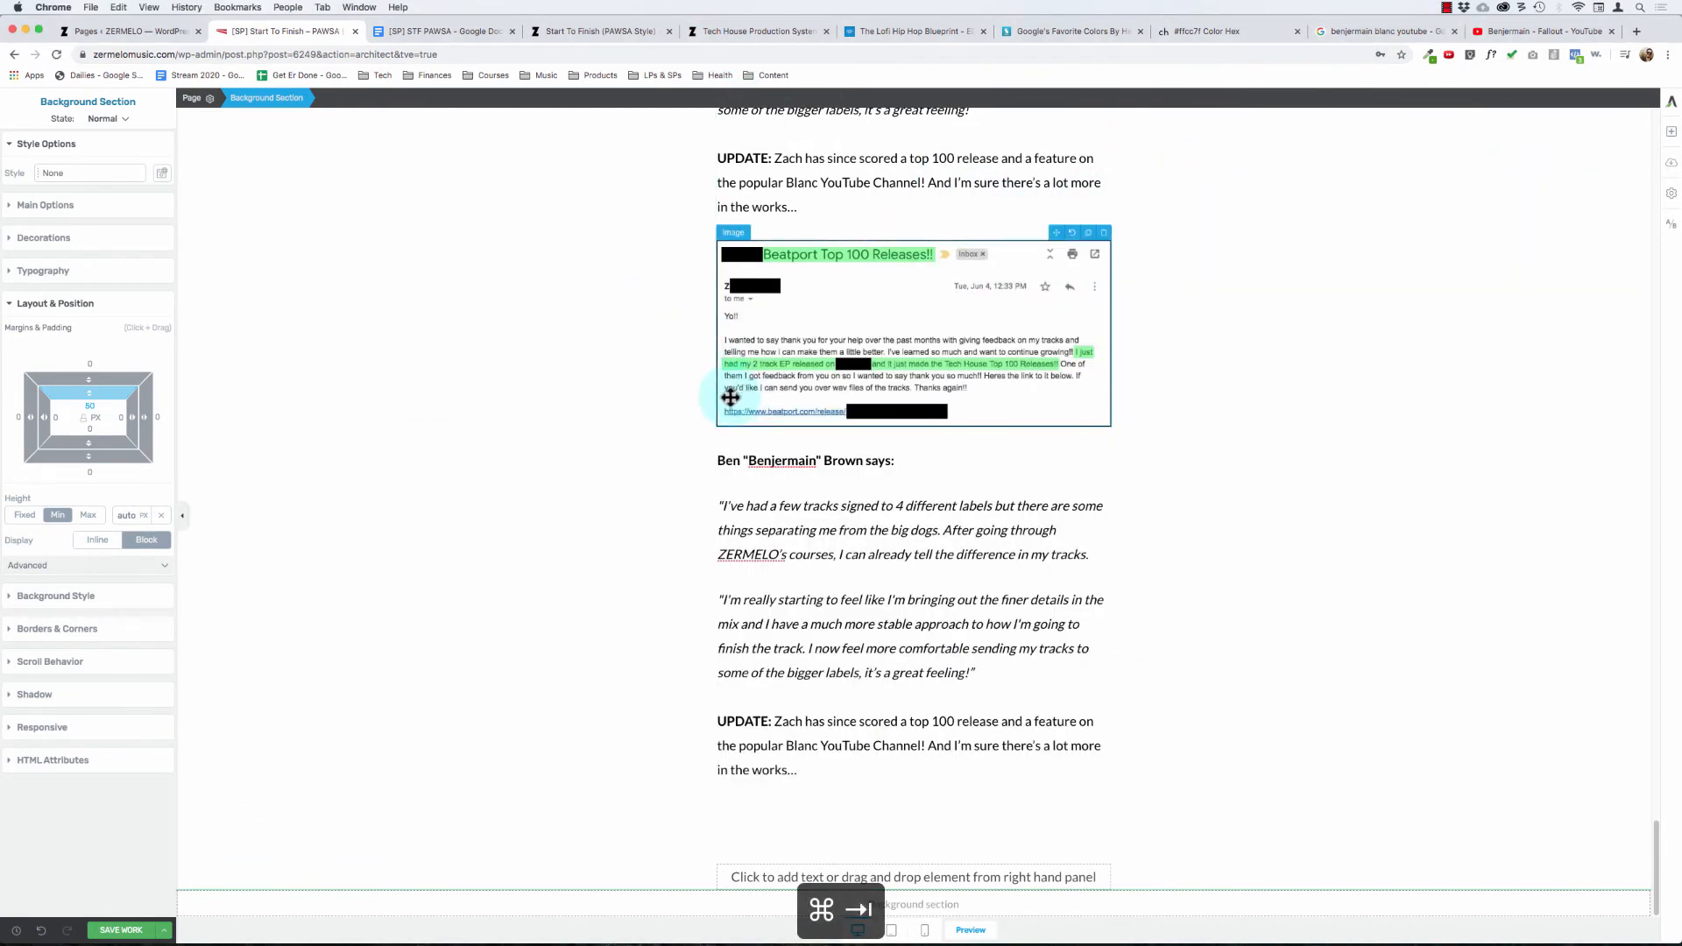
pyautogui.press('super+Tab')
pyautogui.press('super+Tab')
pyautogui.press('super+Tab')
pyautogui.press('super+Tab')
pyautogui.press('super+Tab')
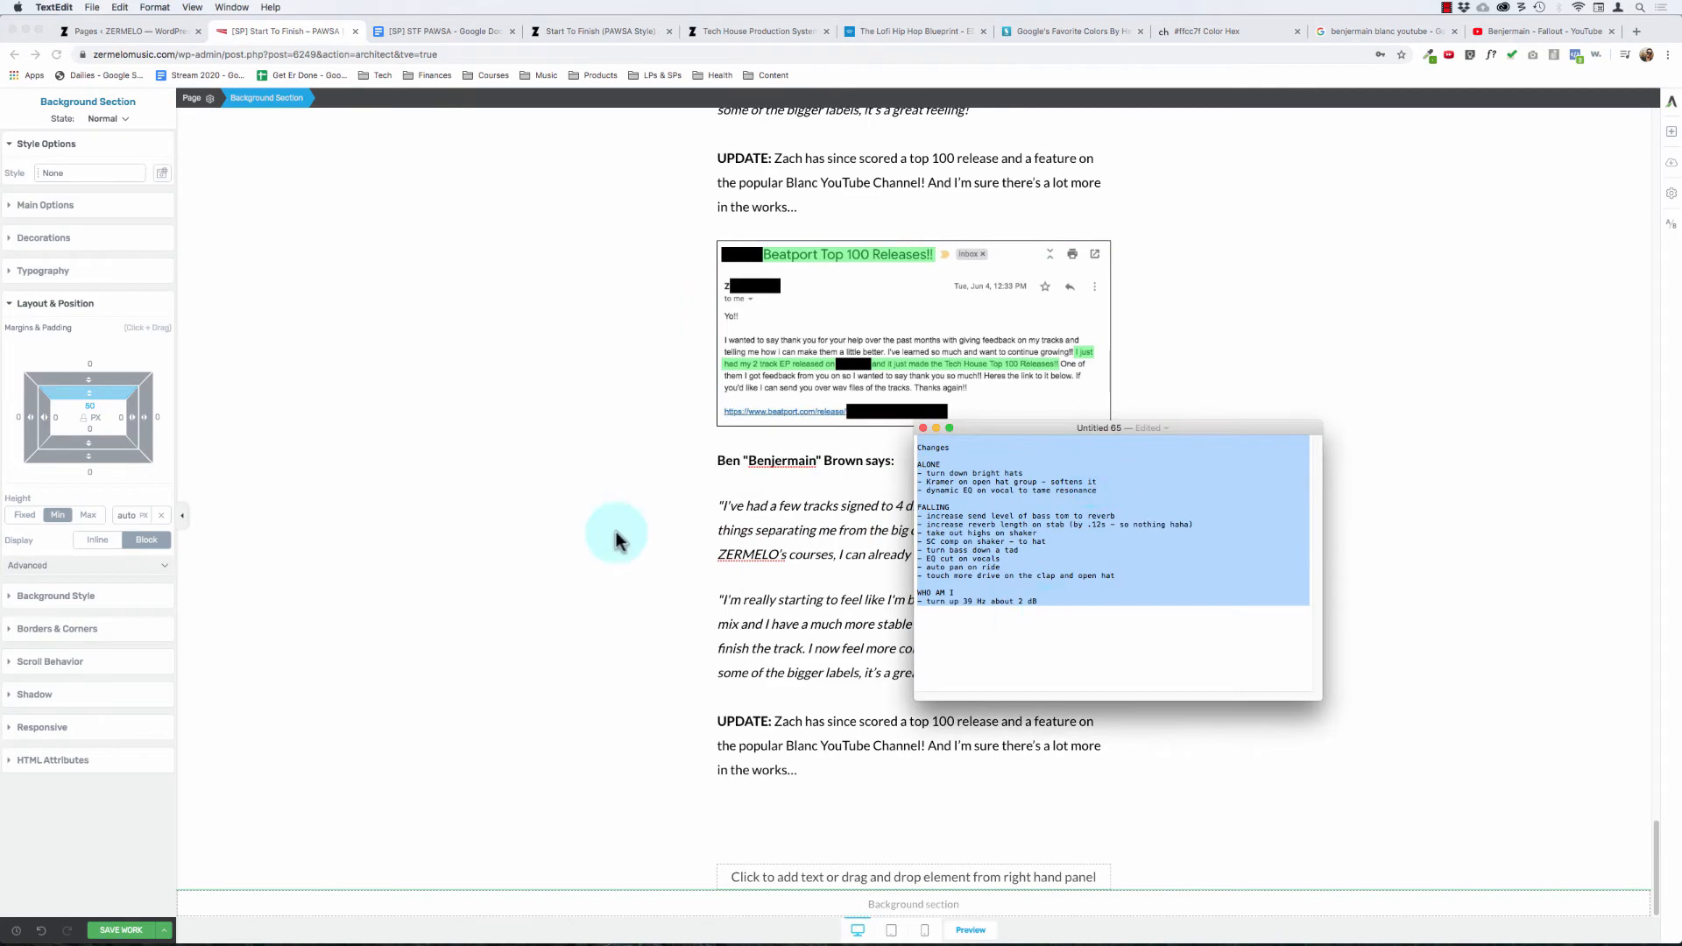
pyautogui.click(484, 503)
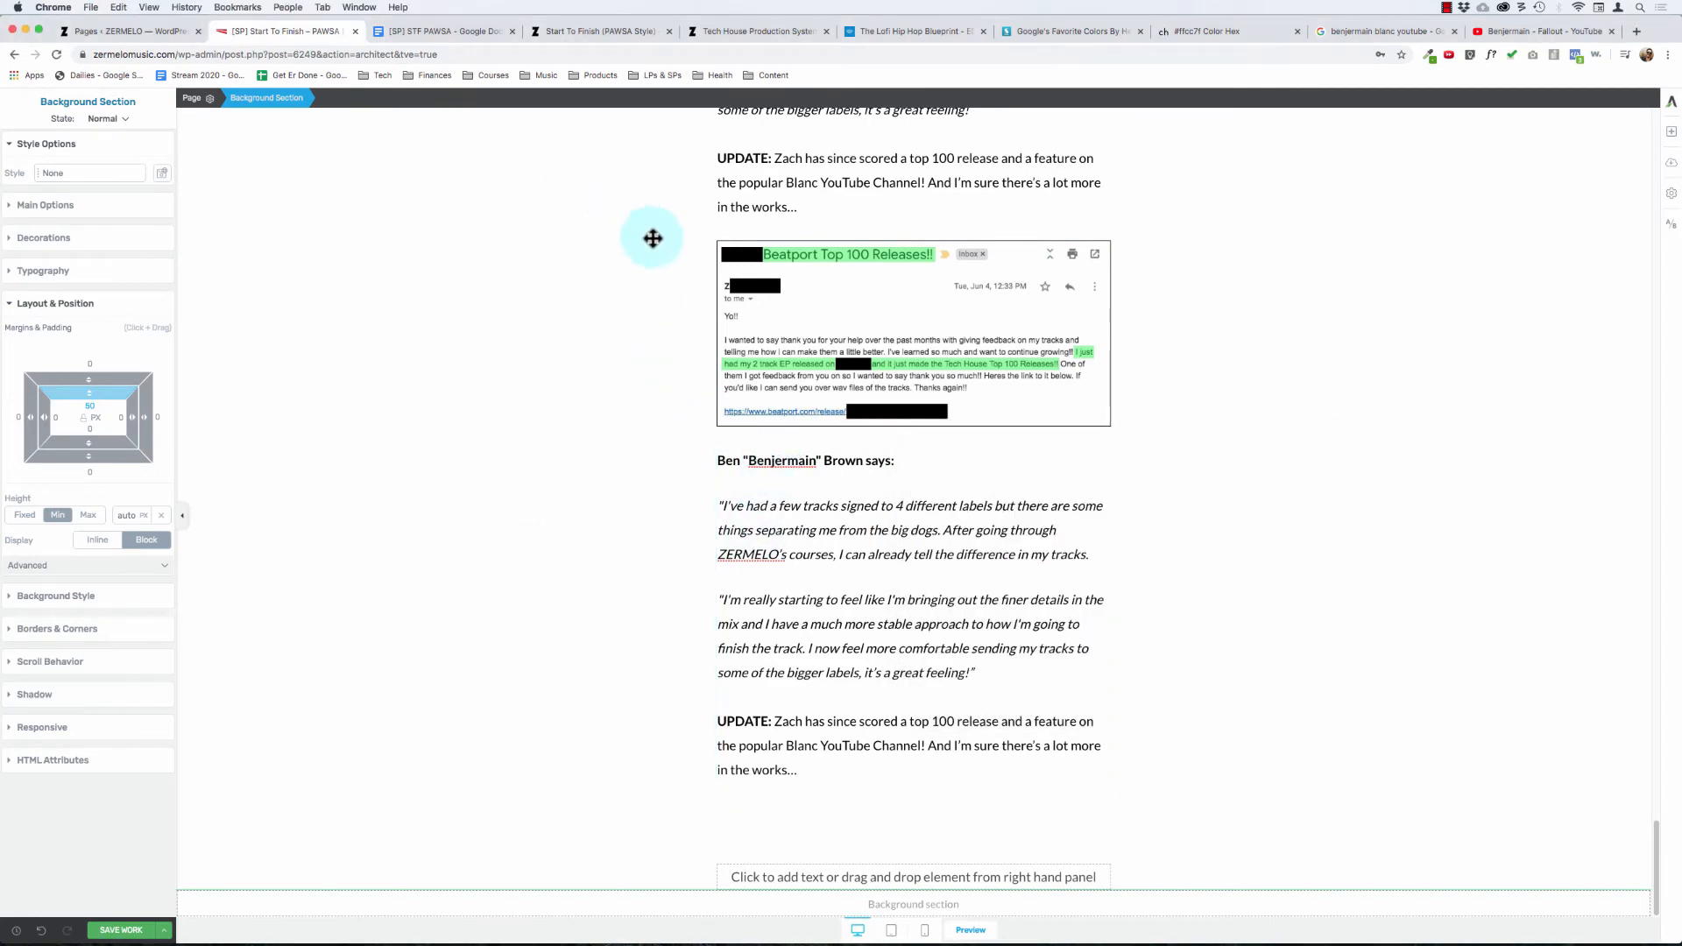
# Step: Copy the second student's quote and UPDATE paragraph from the [SP] STF PAWSA Google Doc
pyautogui.click(451, 35)
pyautogui.scroll(-4, 684, 815)
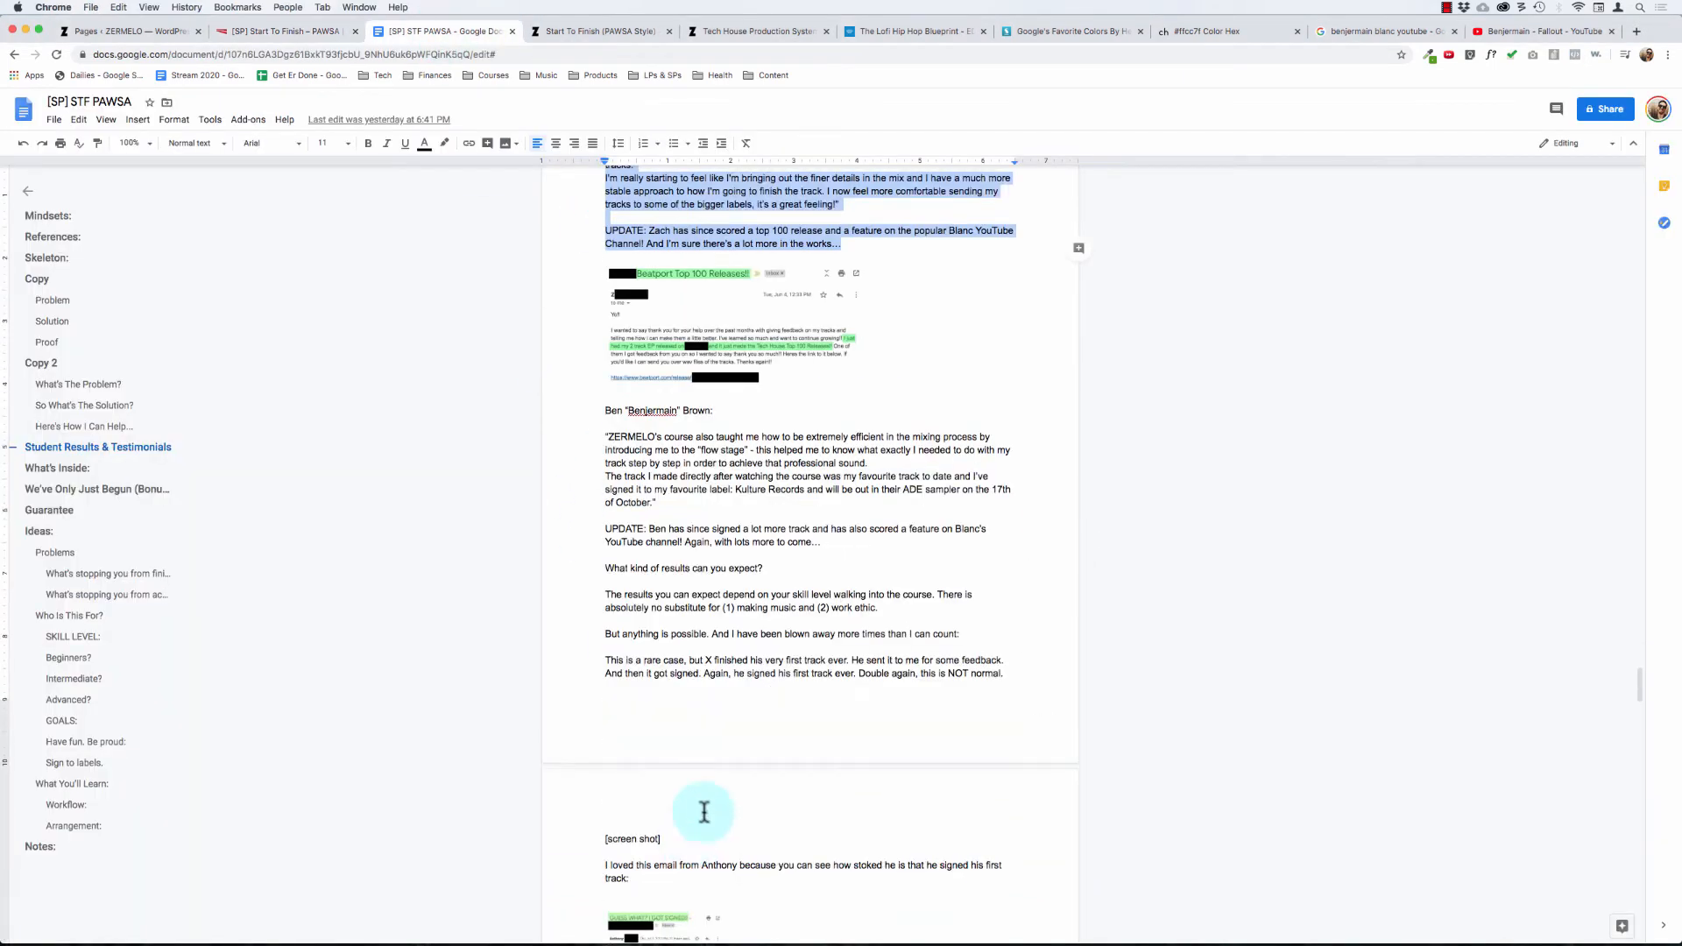
pyautogui.click(665, 491)
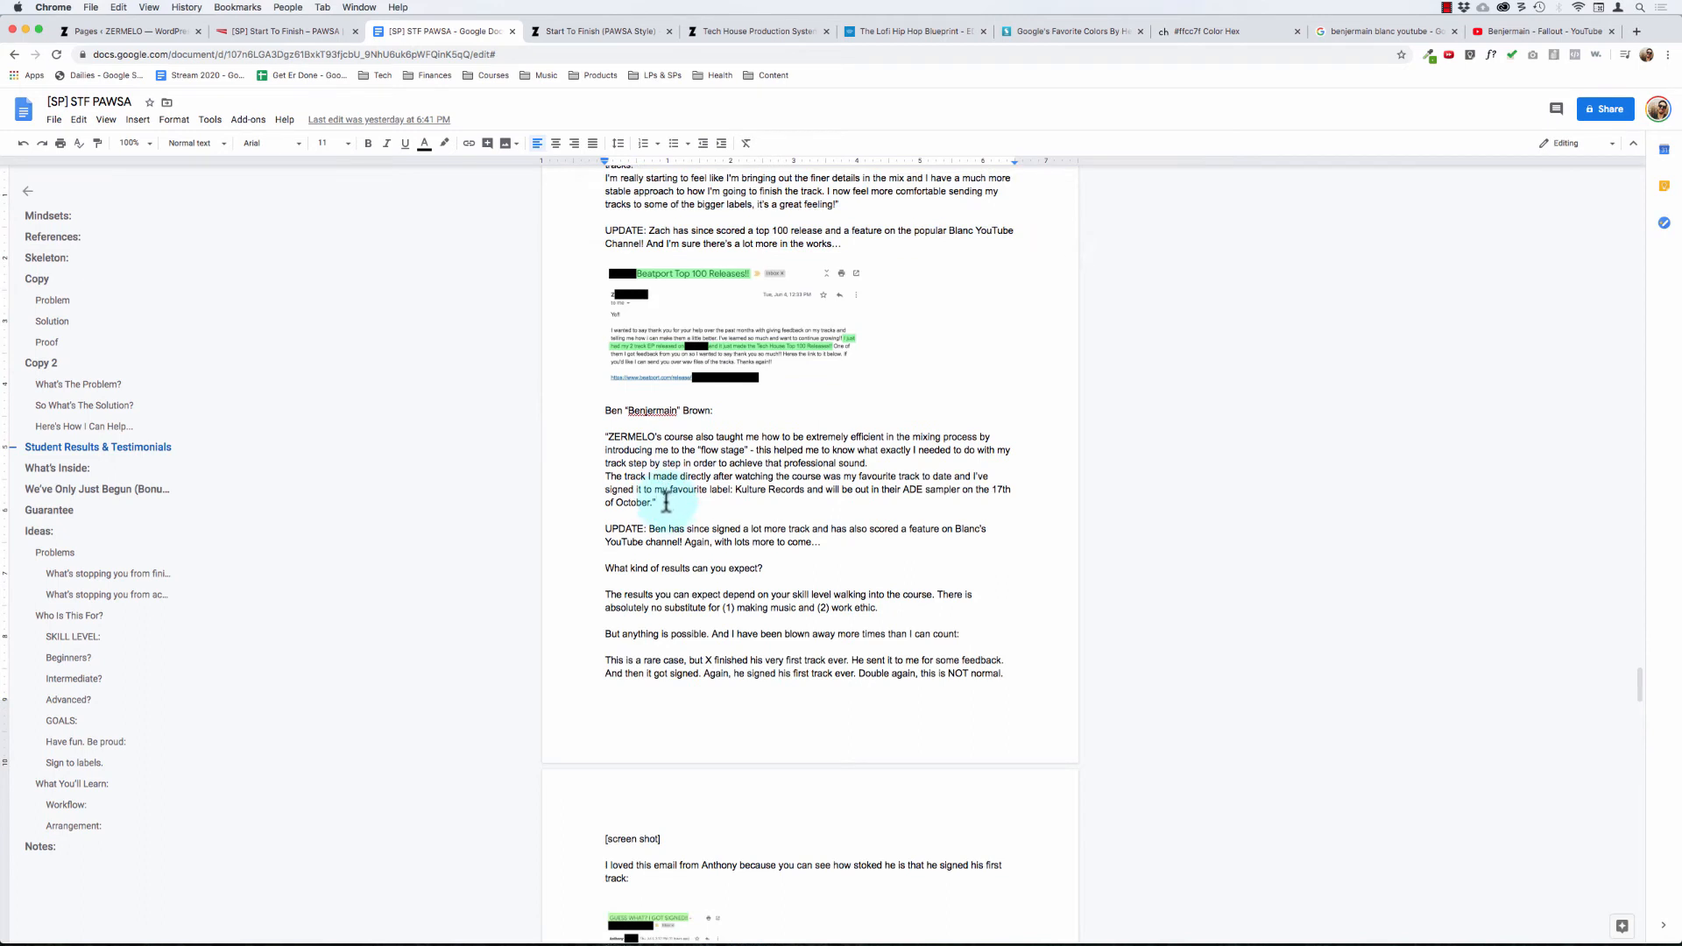
pyautogui.moveTo(826, 542); pyautogui.dragTo(578, 433)
pyautogui.press('super+c')
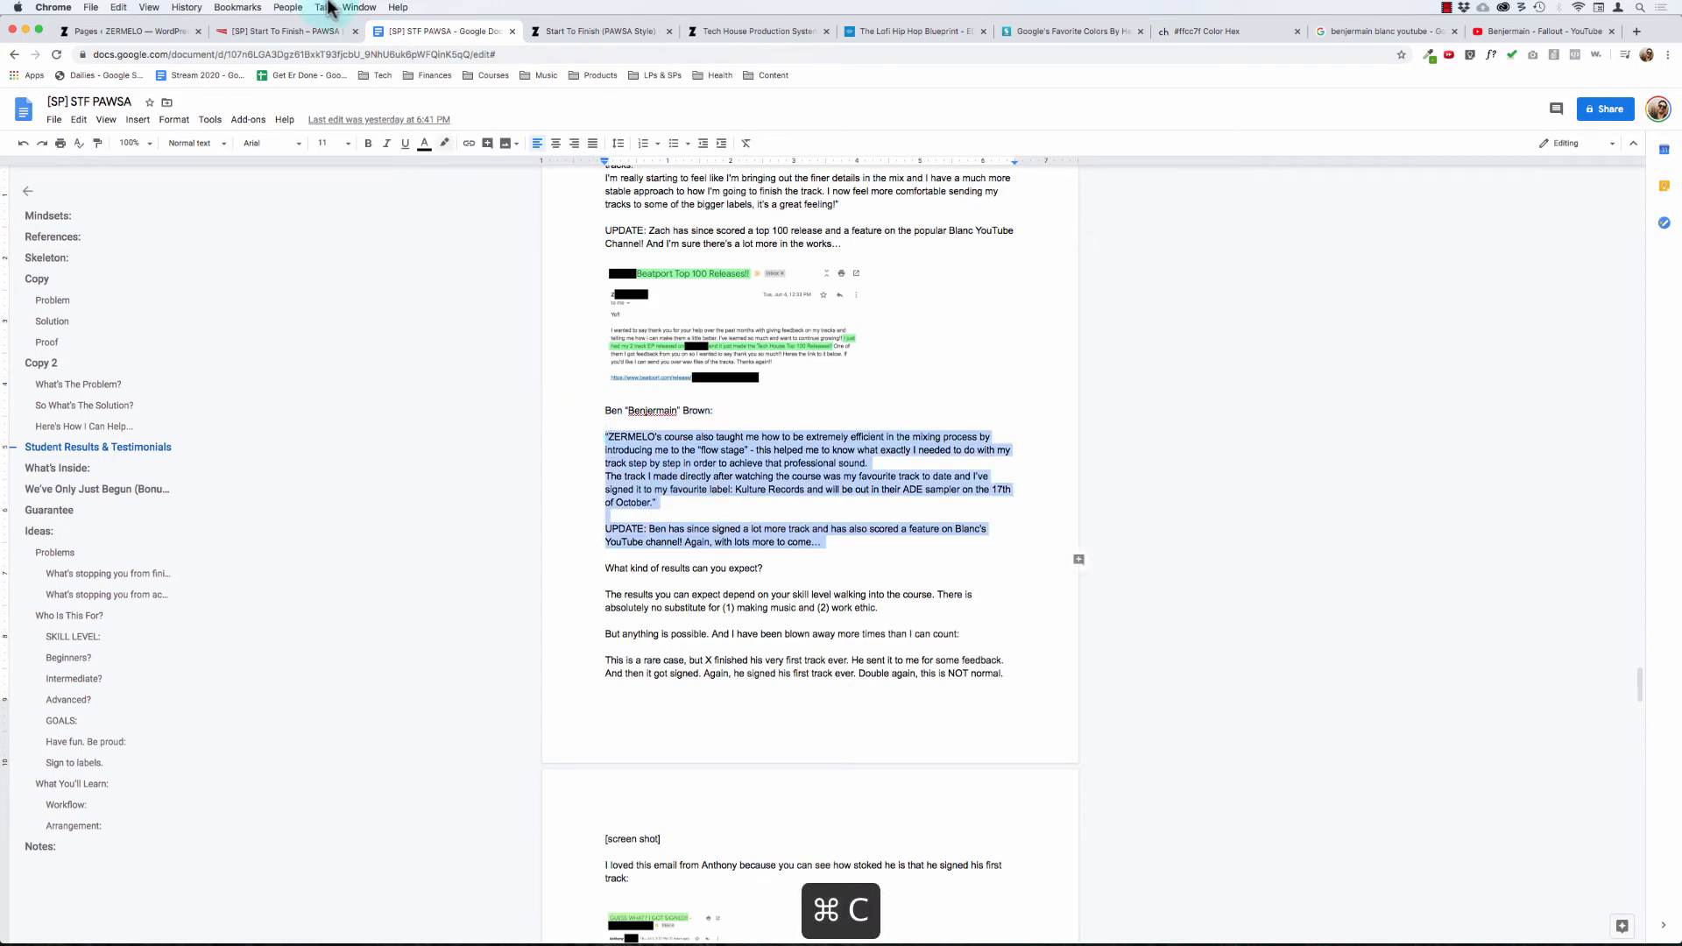
# Step: Replace the two italic quote paragraphs in the duplicated testimonial on the sales page with the copied quote and UPDATE text
pyautogui.click(298, 33)
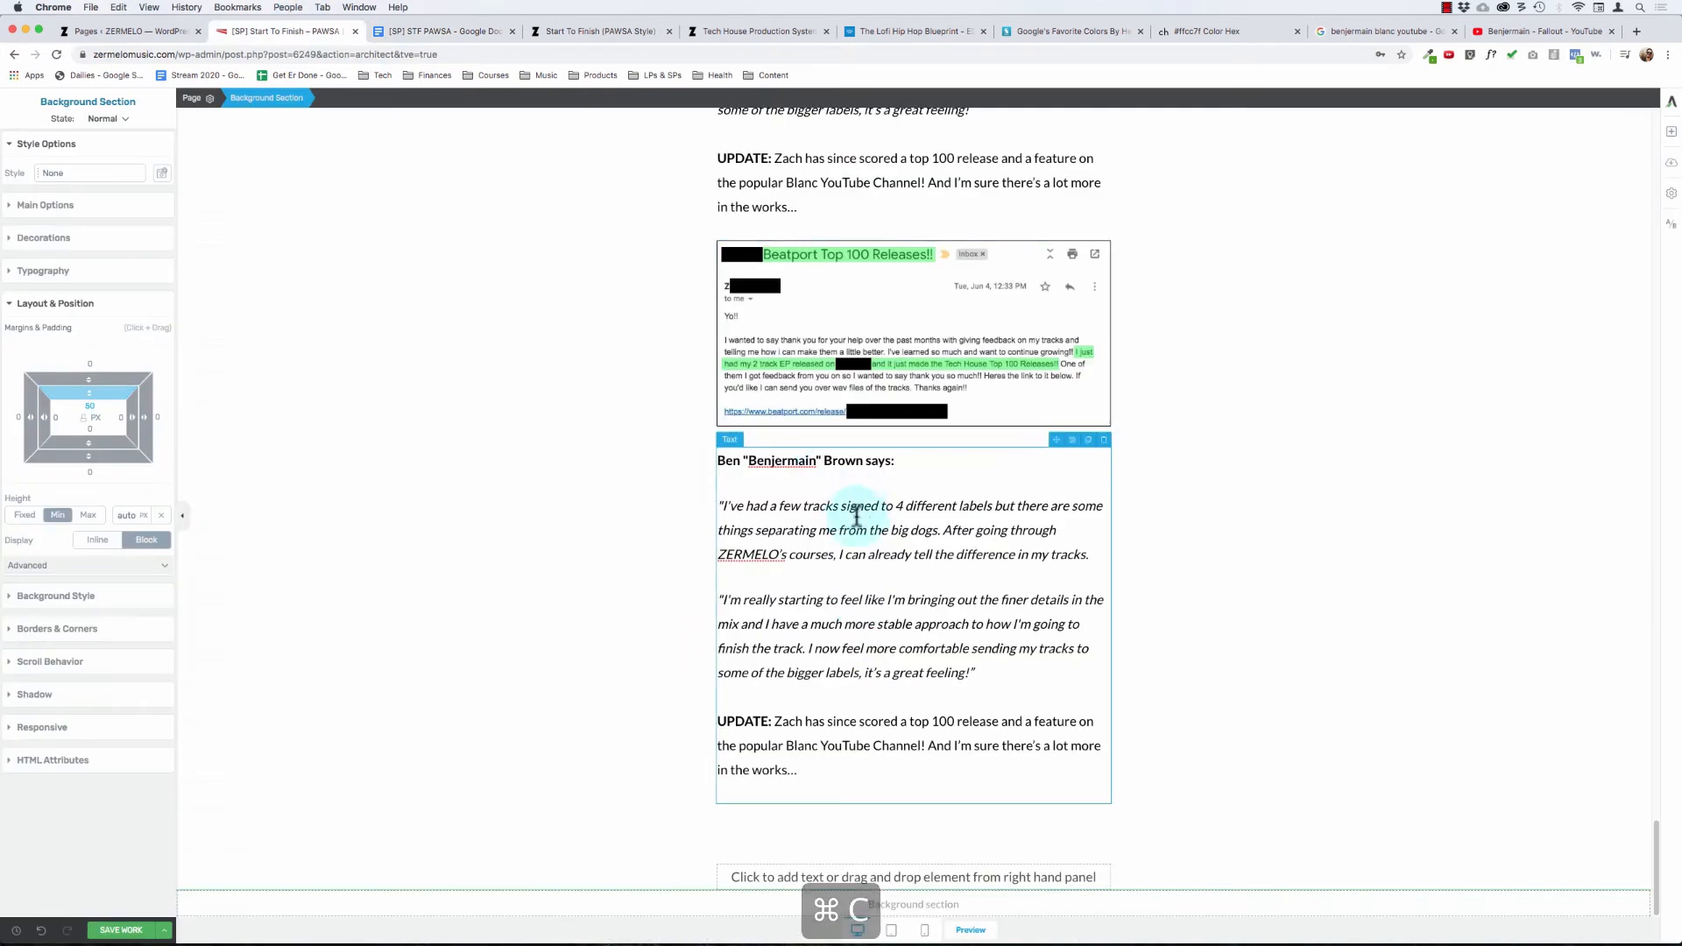
pyautogui.click(1008, 673)
pyautogui.moveTo(976, 674); pyautogui.dragTo(707, 489)
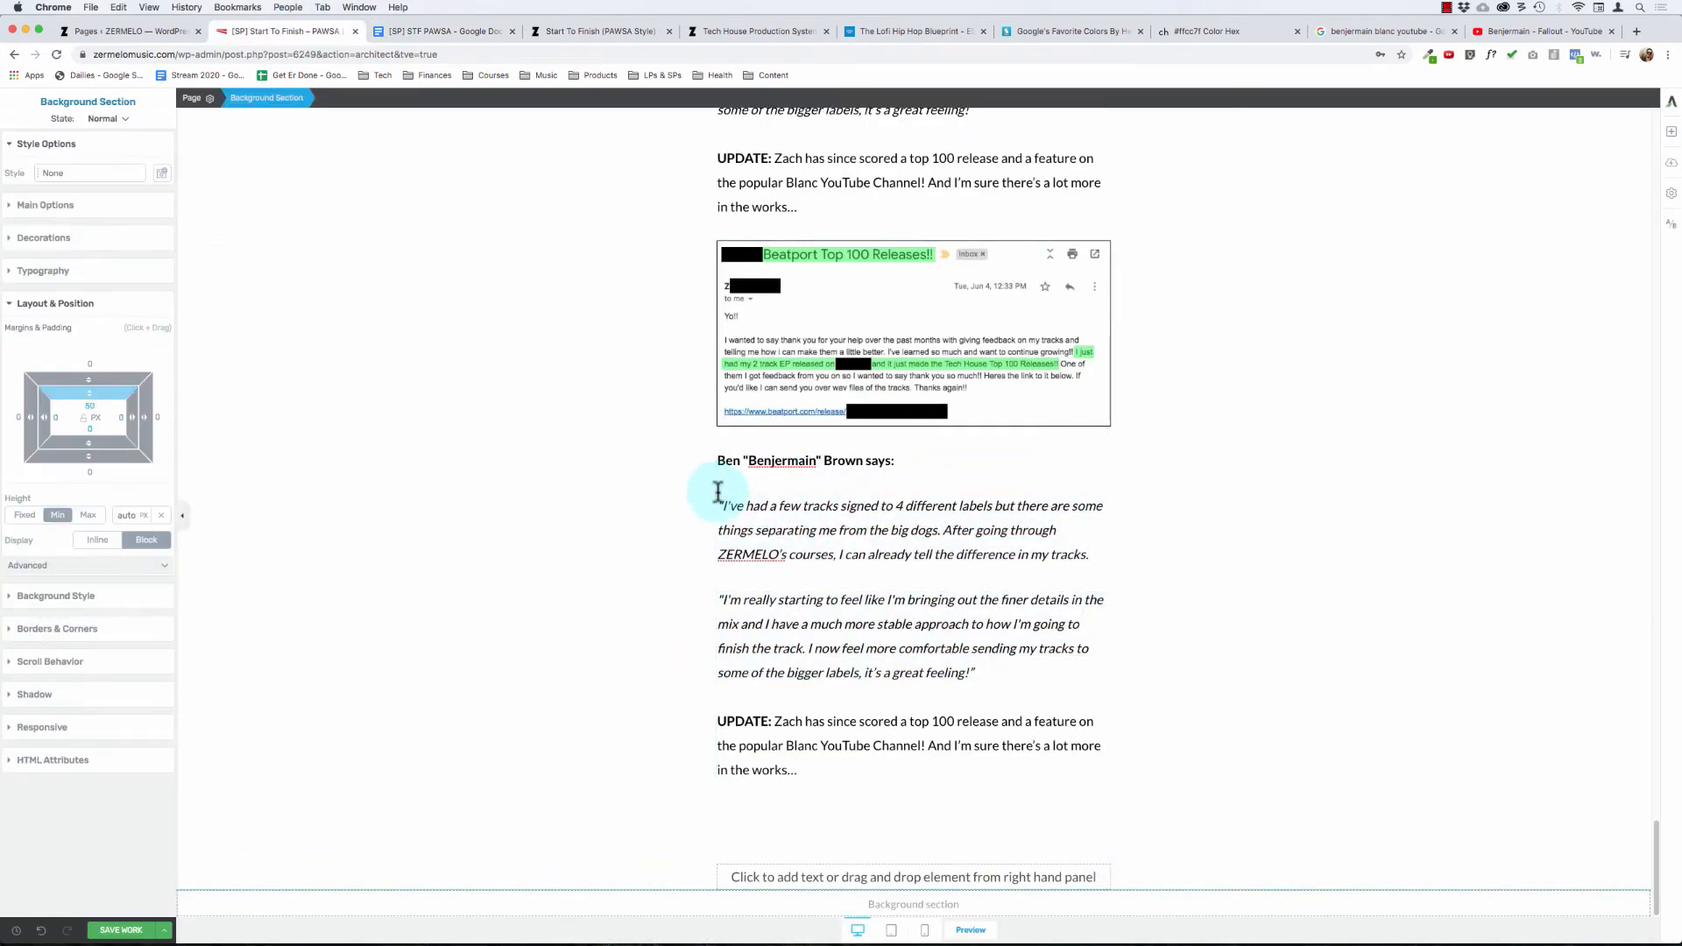
pyautogui.click(717, 492)
pyautogui.press('super+v')
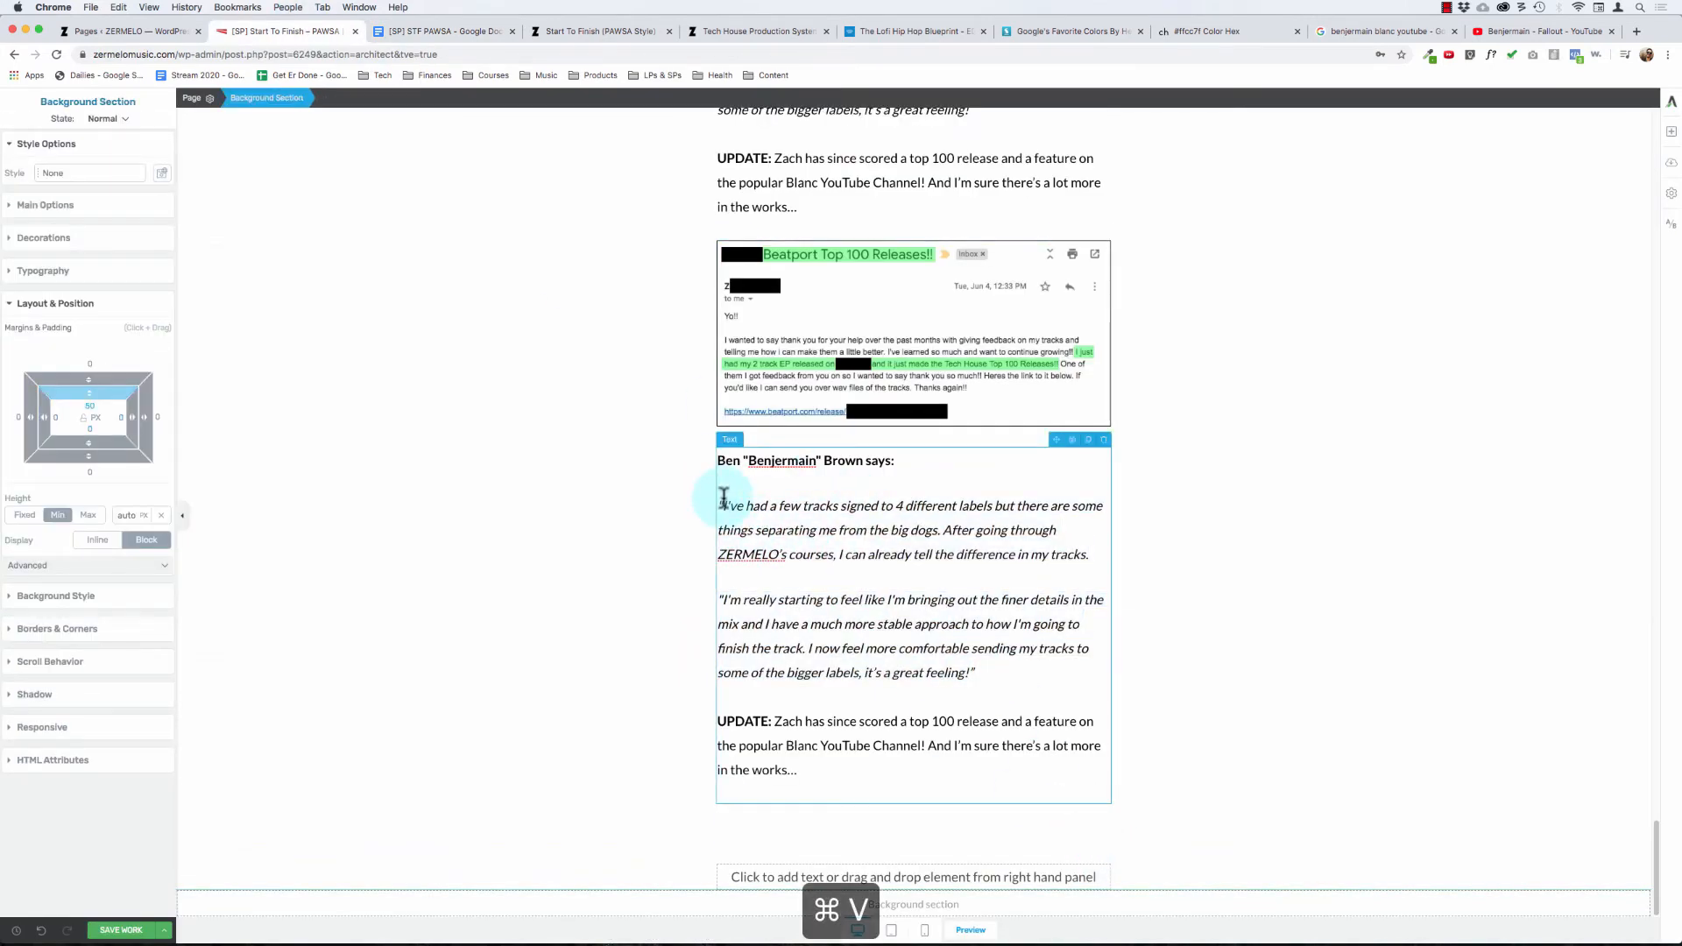
pyautogui.click(840, 532)
pyautogui.click(1003, 669)
pyautogui.moveTo(983, 674); pyautogui.dragTo(830, 527)
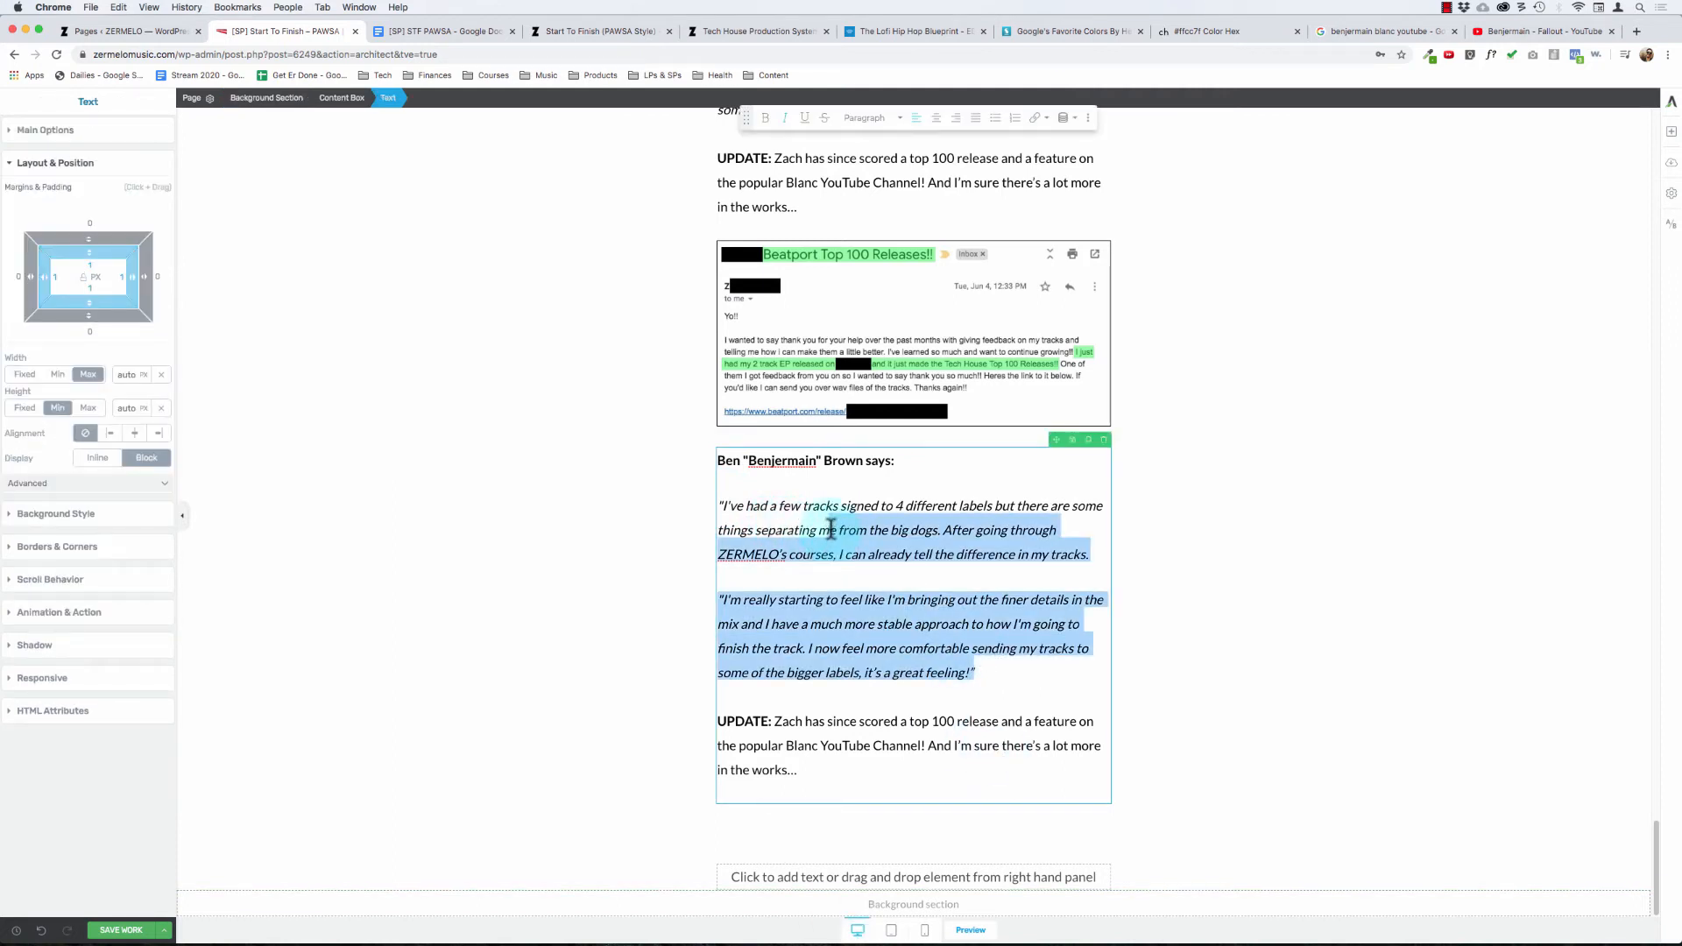
pyautogui.press('shift+super+Left')
pyautogui.press('super+v')
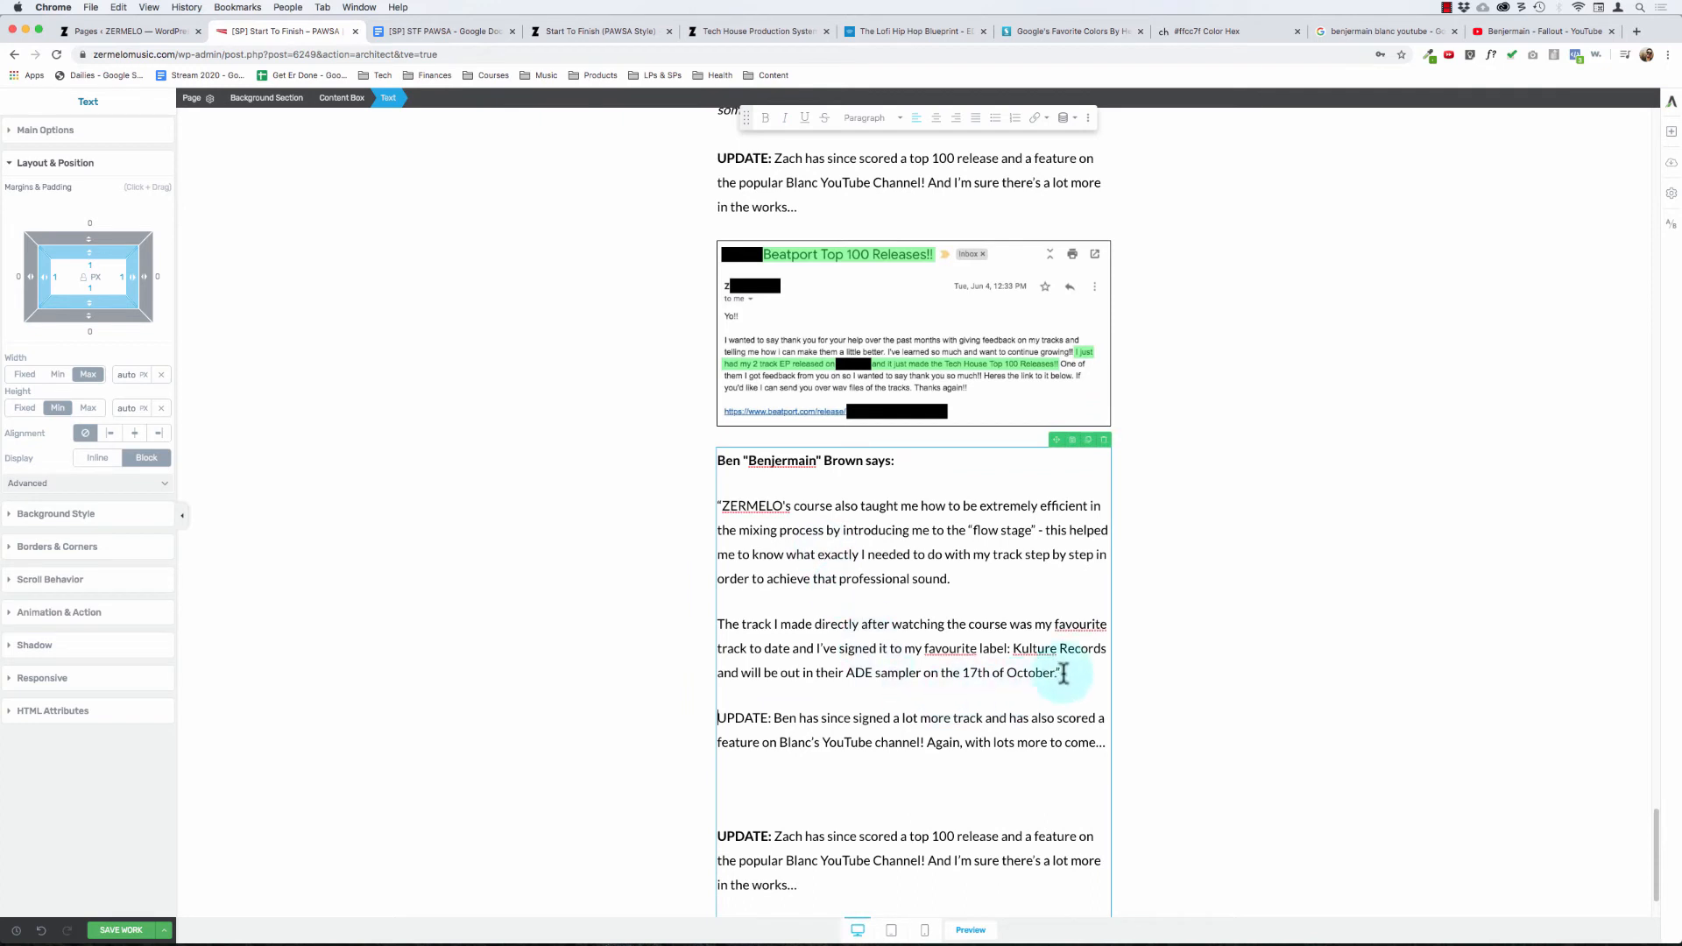
# Step: Italicize the two pasted quote paragraphs in the second student's testimonial
pyautogui.hotkey('alt', 'shift', 'Up')
pyautogui.hotkey('alt', 'shift', 'Up')
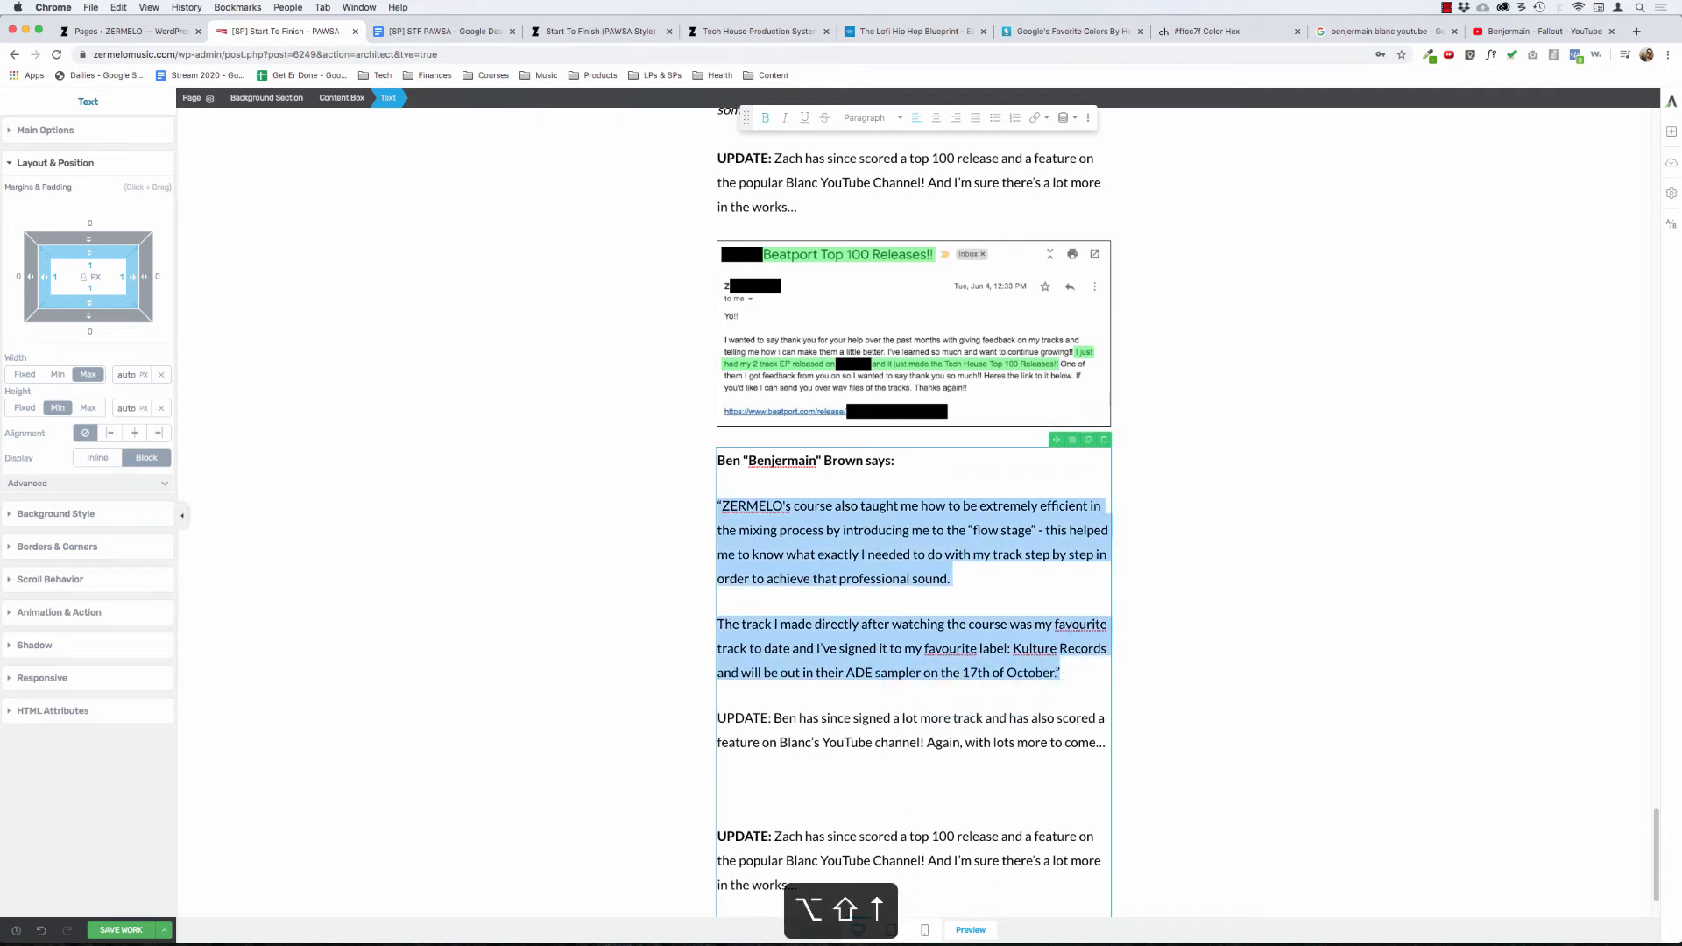
pyautogui.press('super+i')
# Step: Retype the opening quotation mark of the second testimonial's first italic paragraph and add one before "The track I made"
pyautogui.press('Left')
pyautogui.press('Delete')
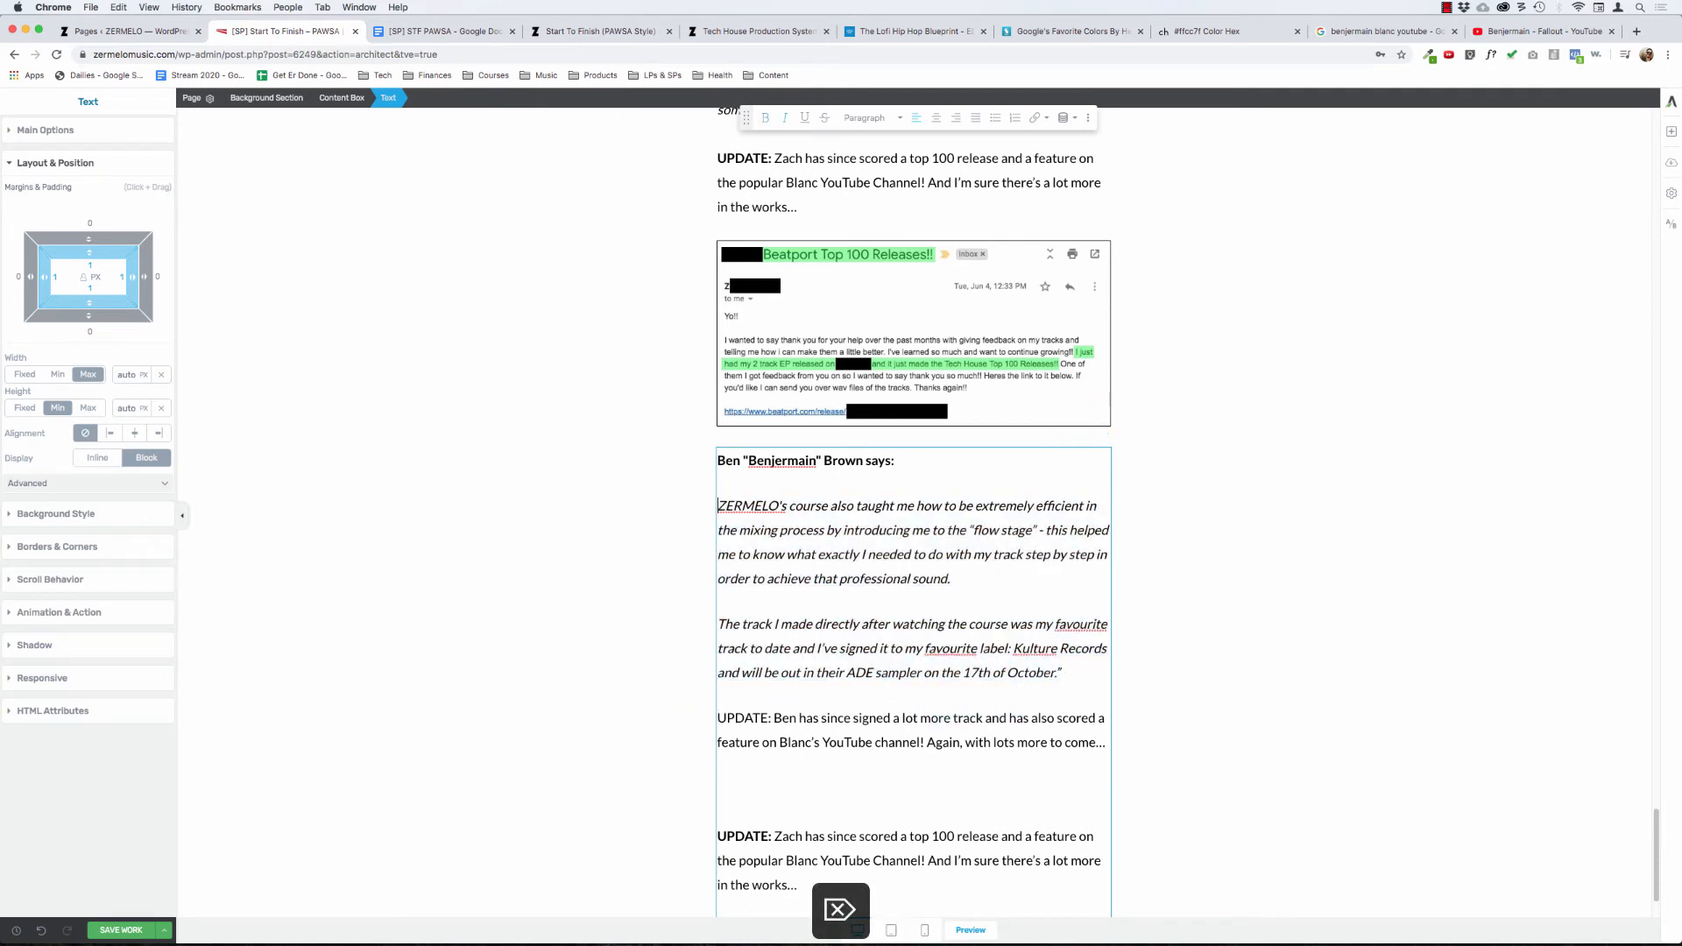
pyautogui.scroll(8, 1104, 701)
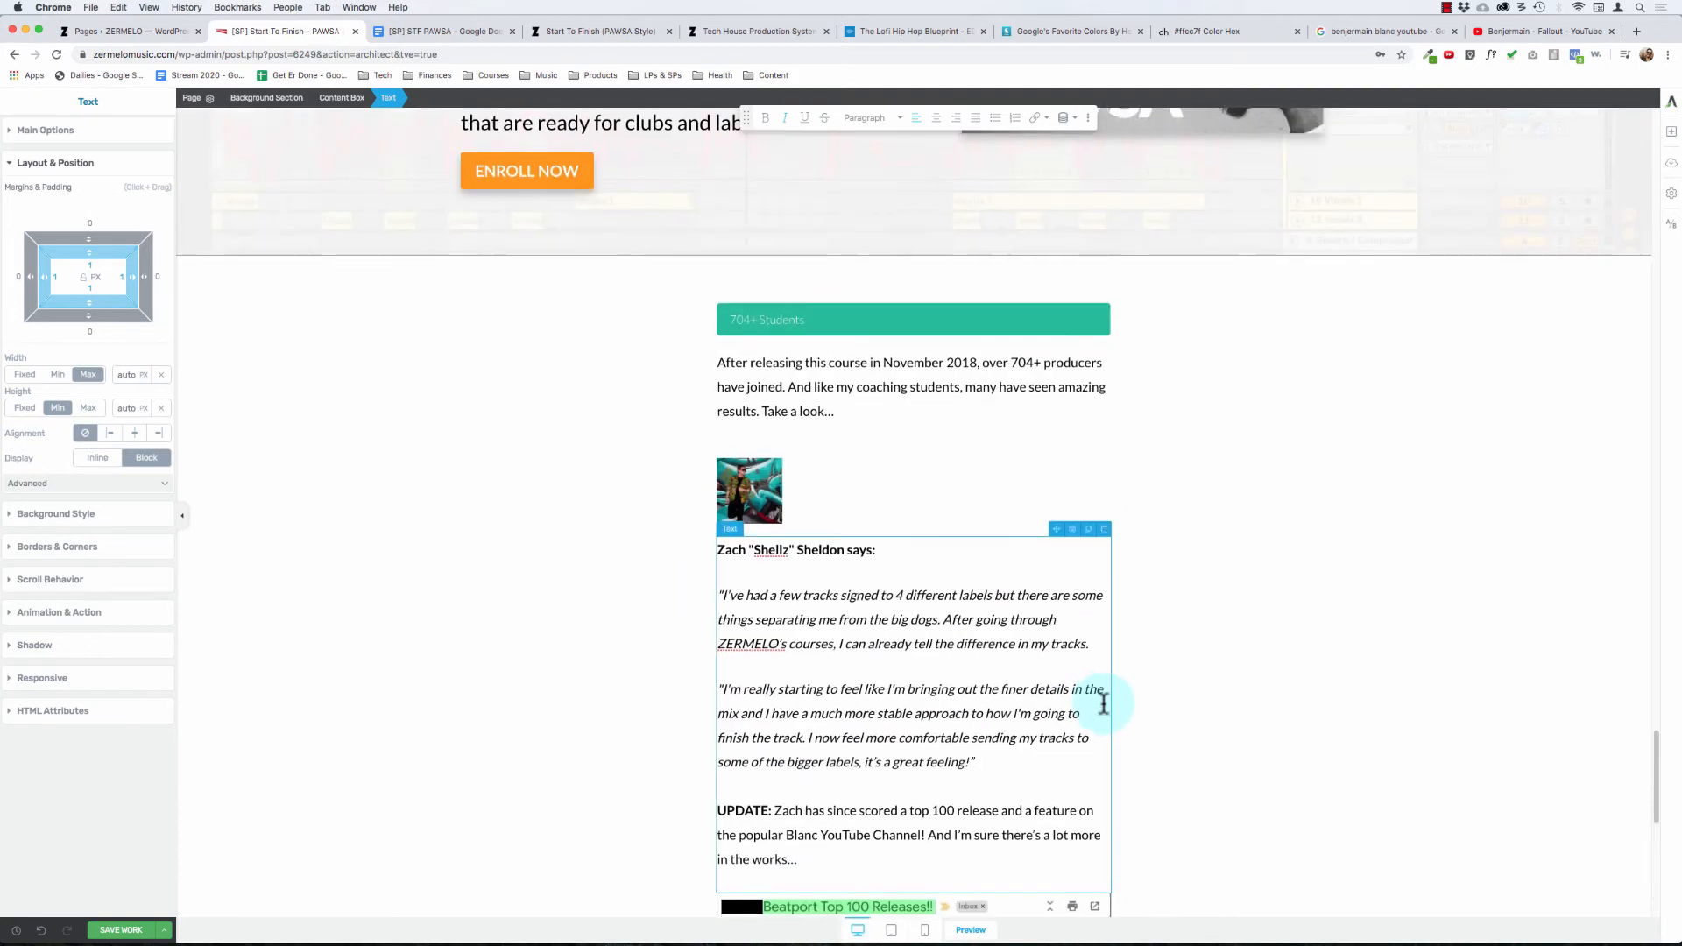
pyautogui.scroll(-5, 815, 634)
pyautogui.scroll(-3, 814, 635)
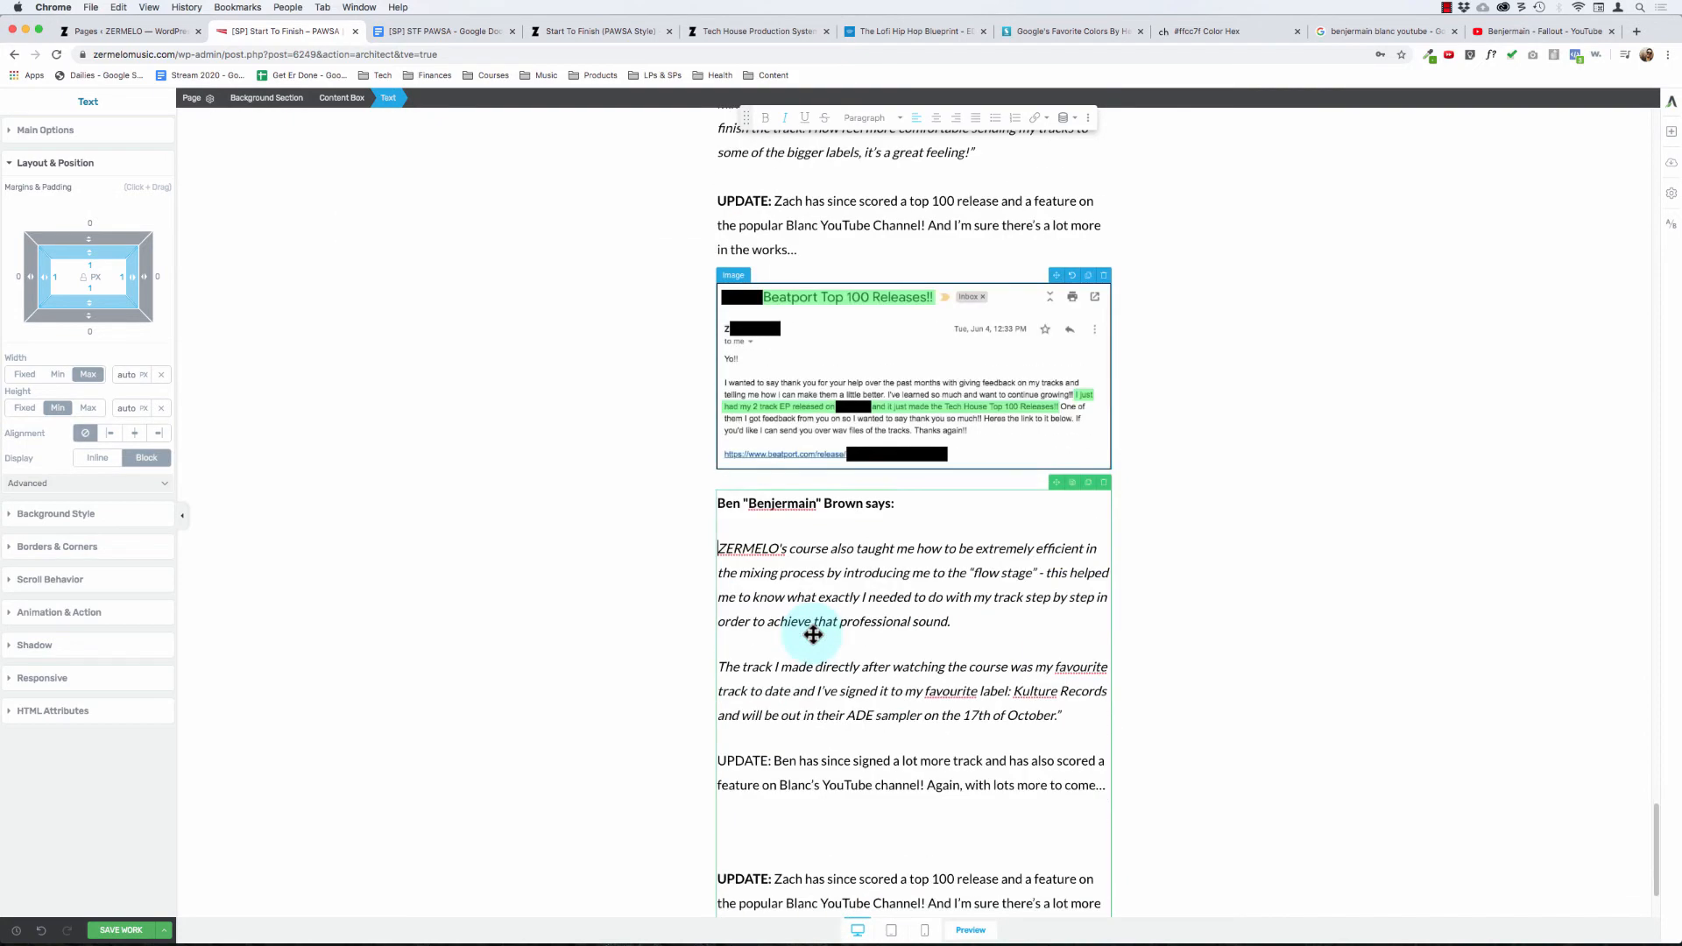
pyautogui.click(730, 534)
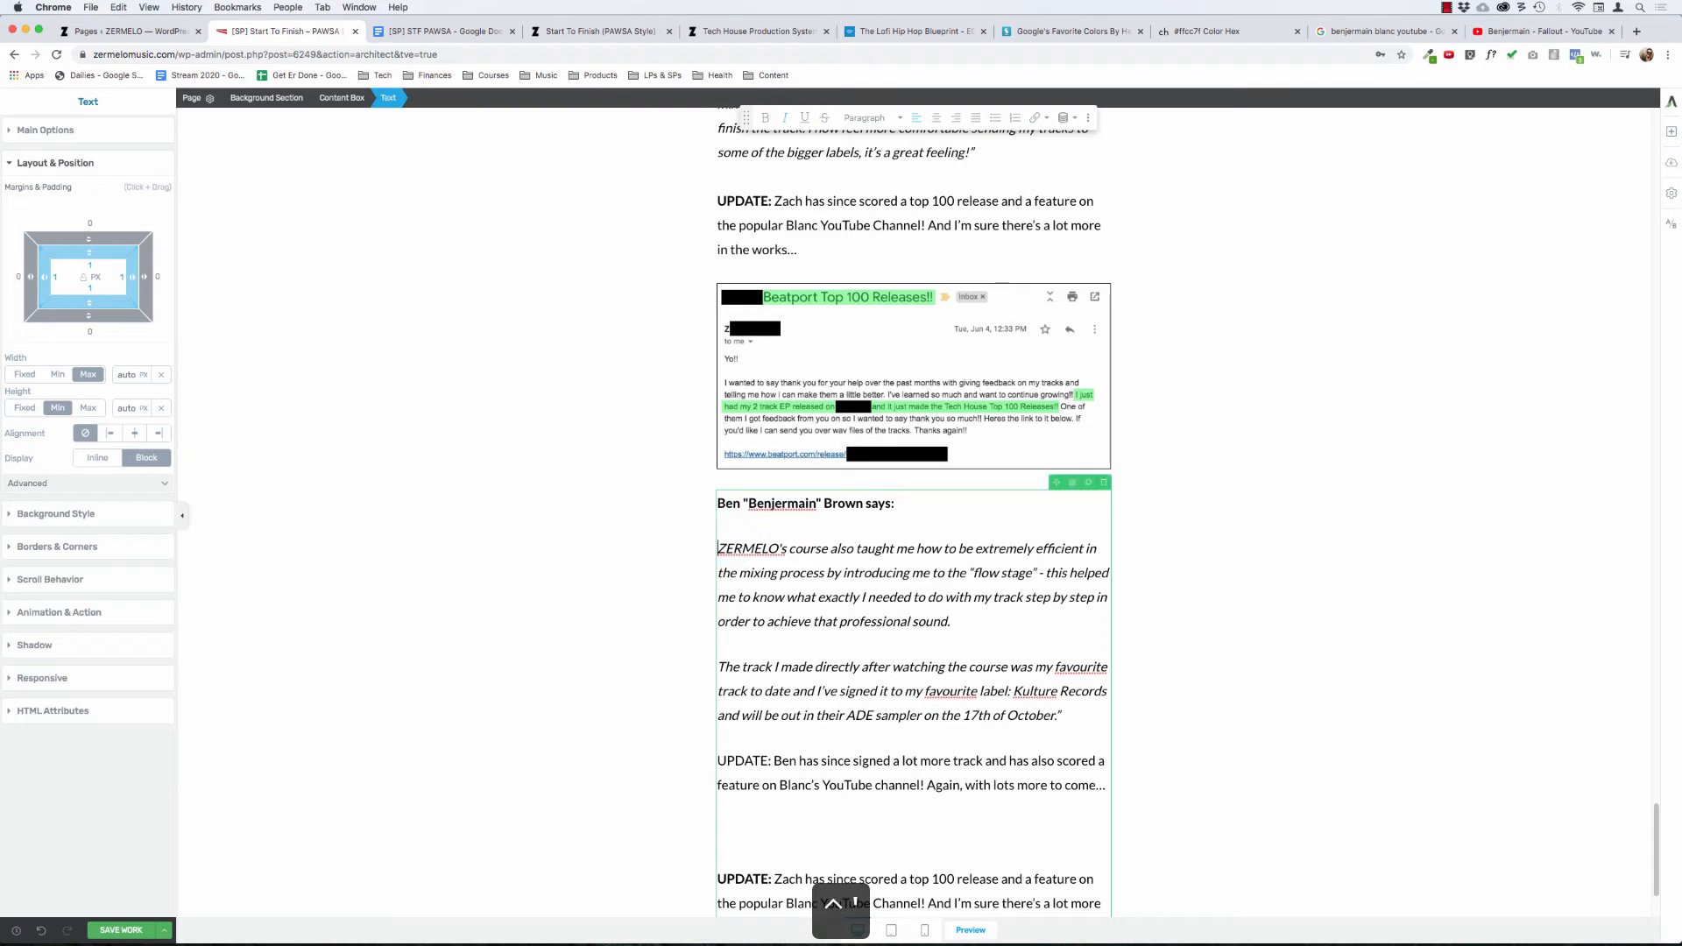
pyautogui.write('"')
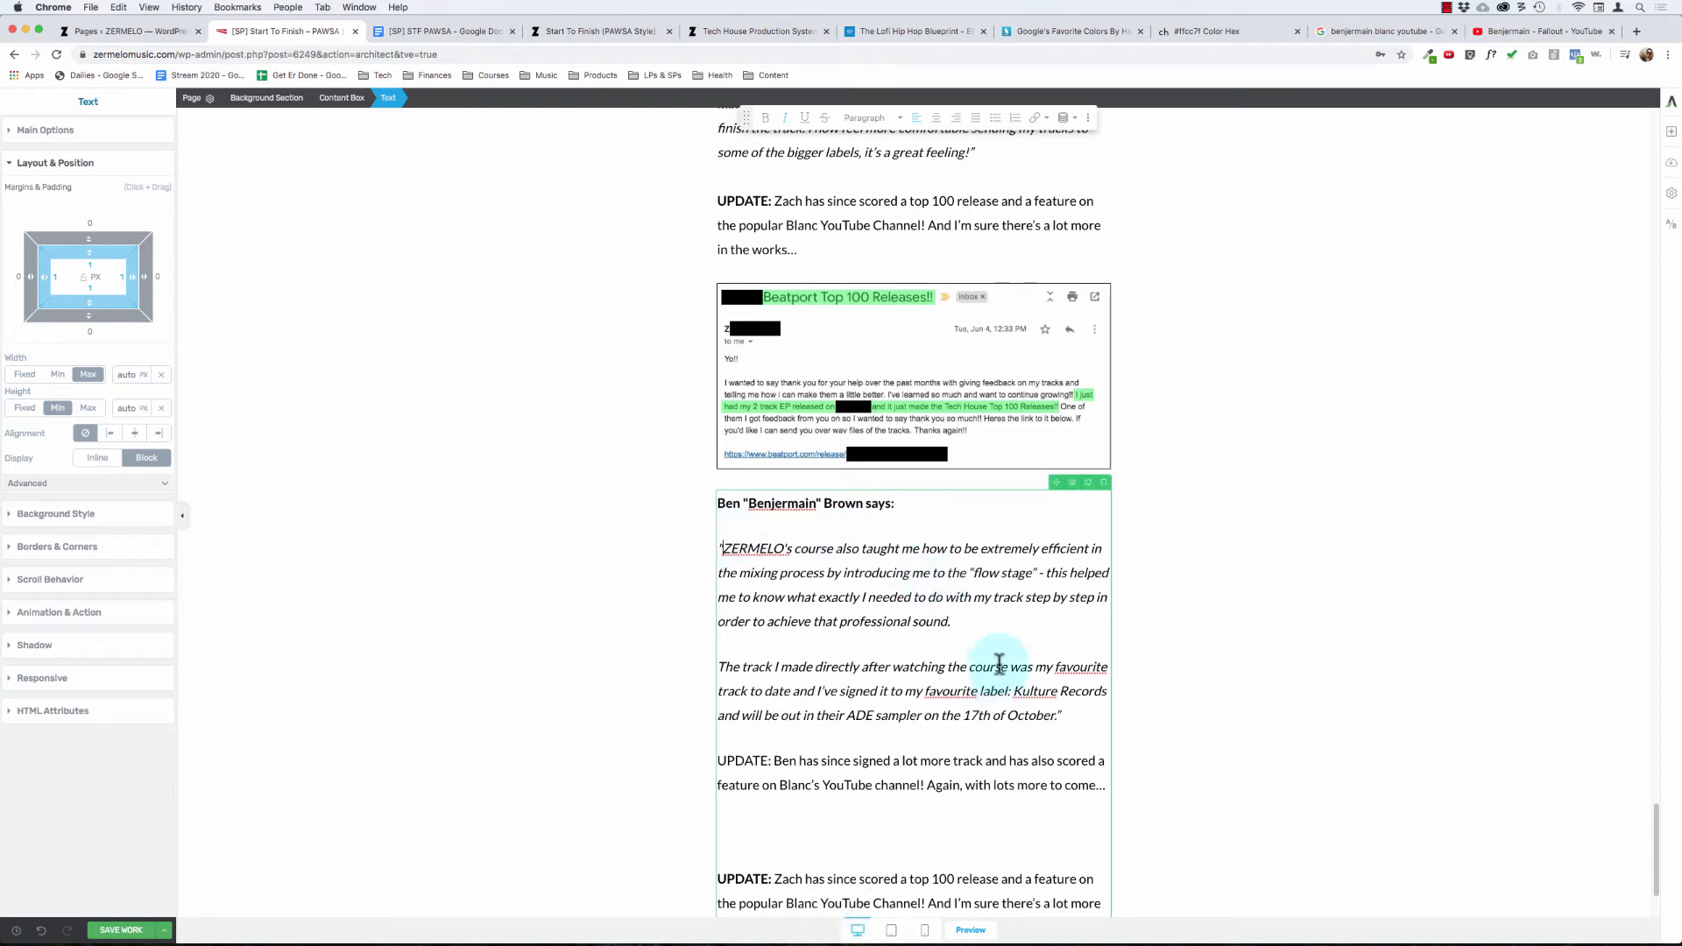
pyautogui.click(903, 663)
pyautogui.press('super+Left')
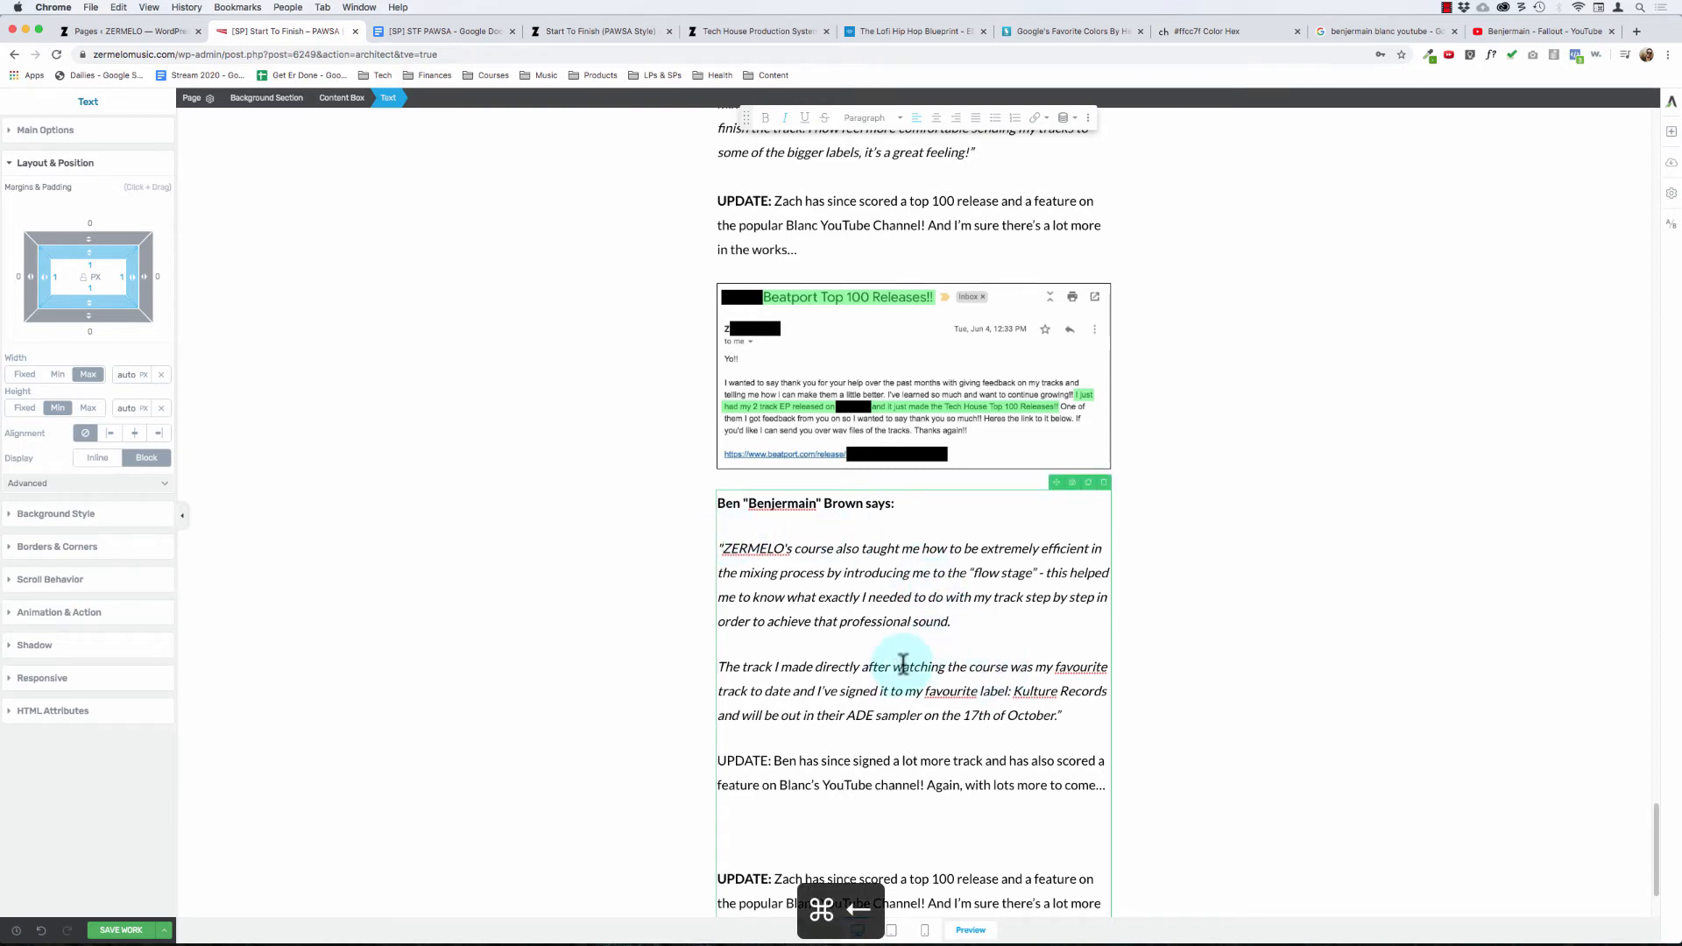
pyautogui.write('"')
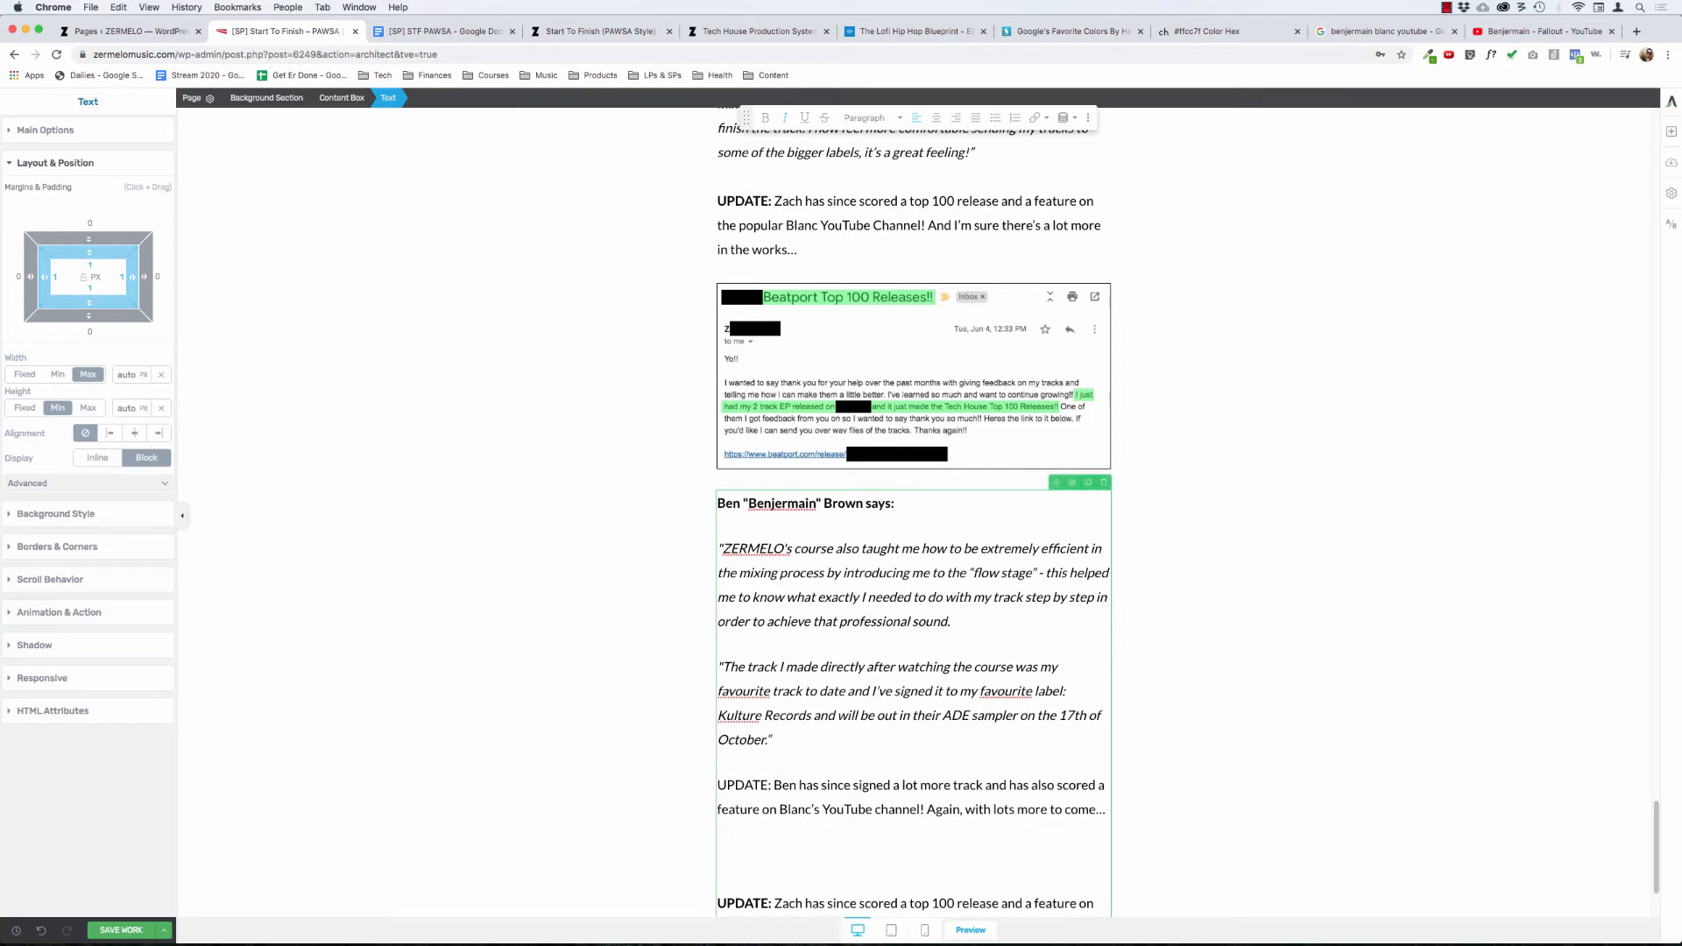
# Step: Bold "UPDATE:" in the second testimonial and remove the leftover UPDATE paragraph from the first student beneath it
pyautogui.press('super+Right')
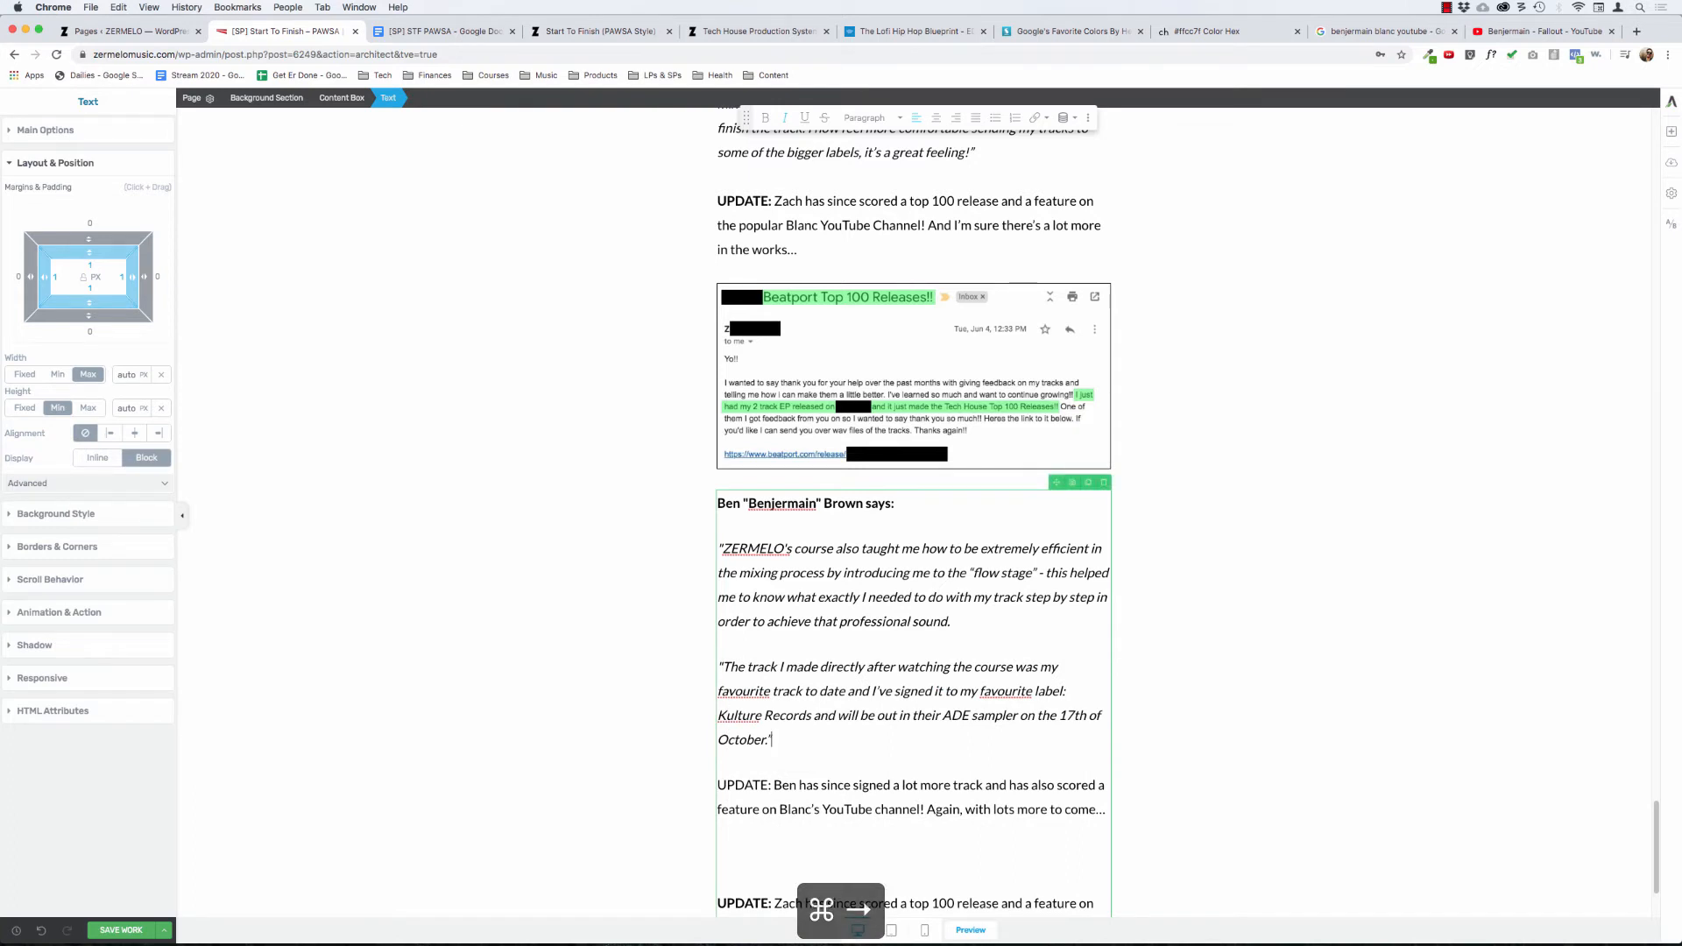
pyautogui.press('Down')
pyautogui.press('shift+super+Left')
pyautogui.press('super+b')
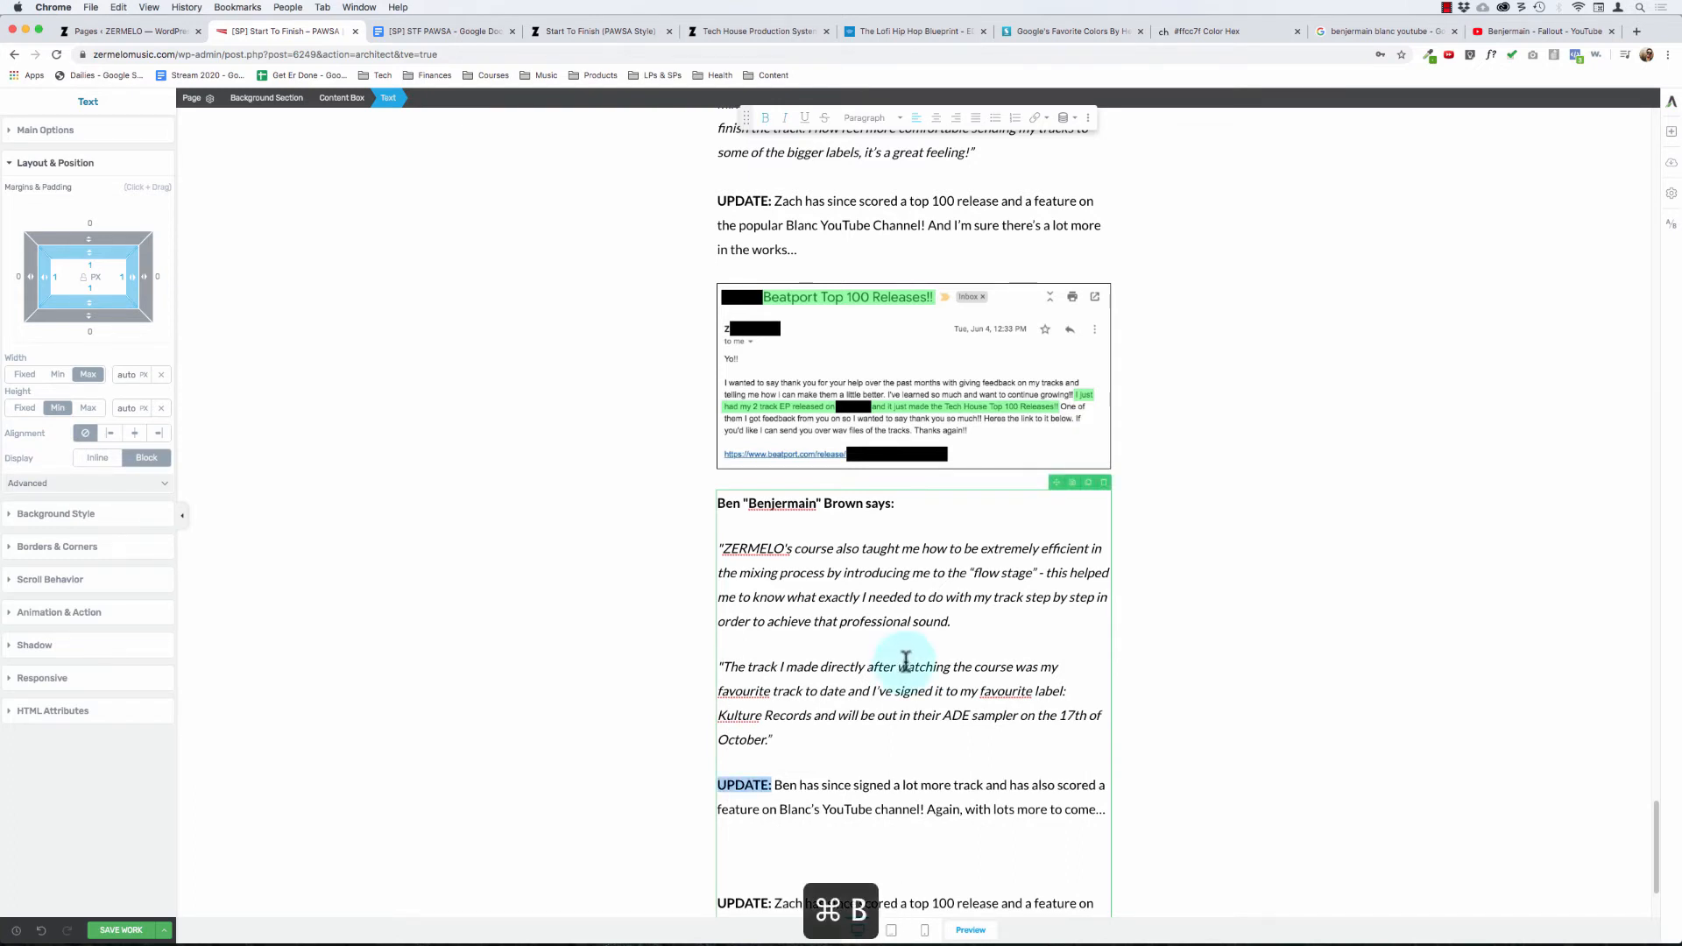
pyautogui.press('Down')
pyautogui.press('super+Right')
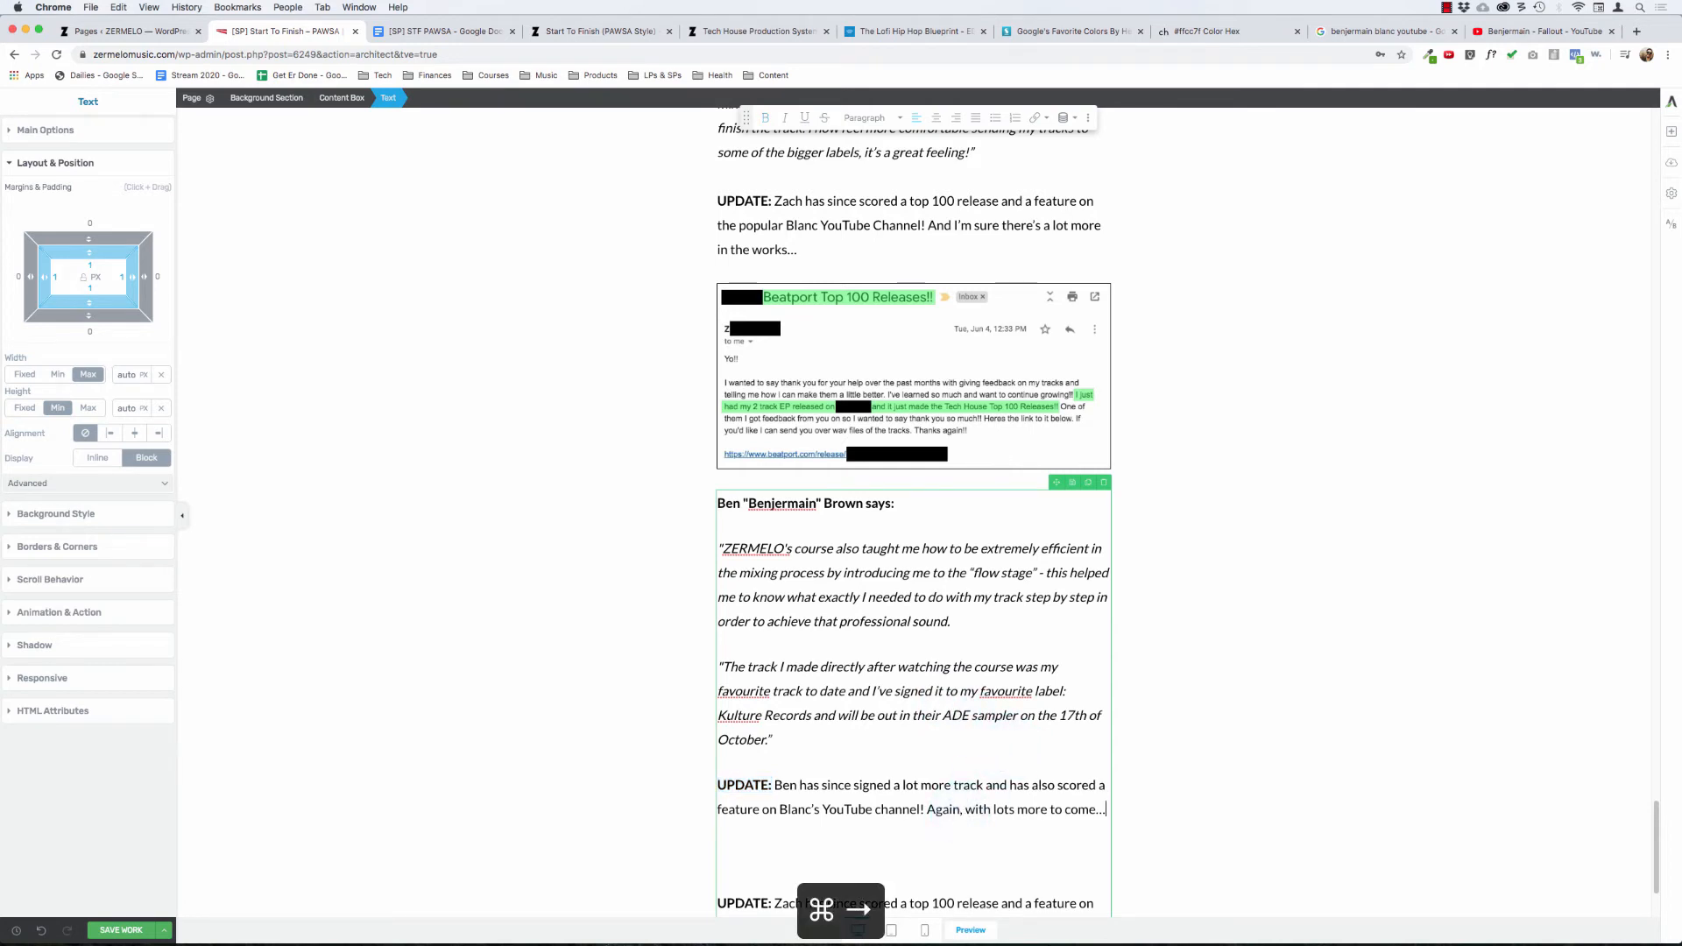
pyautogui.press('Return')
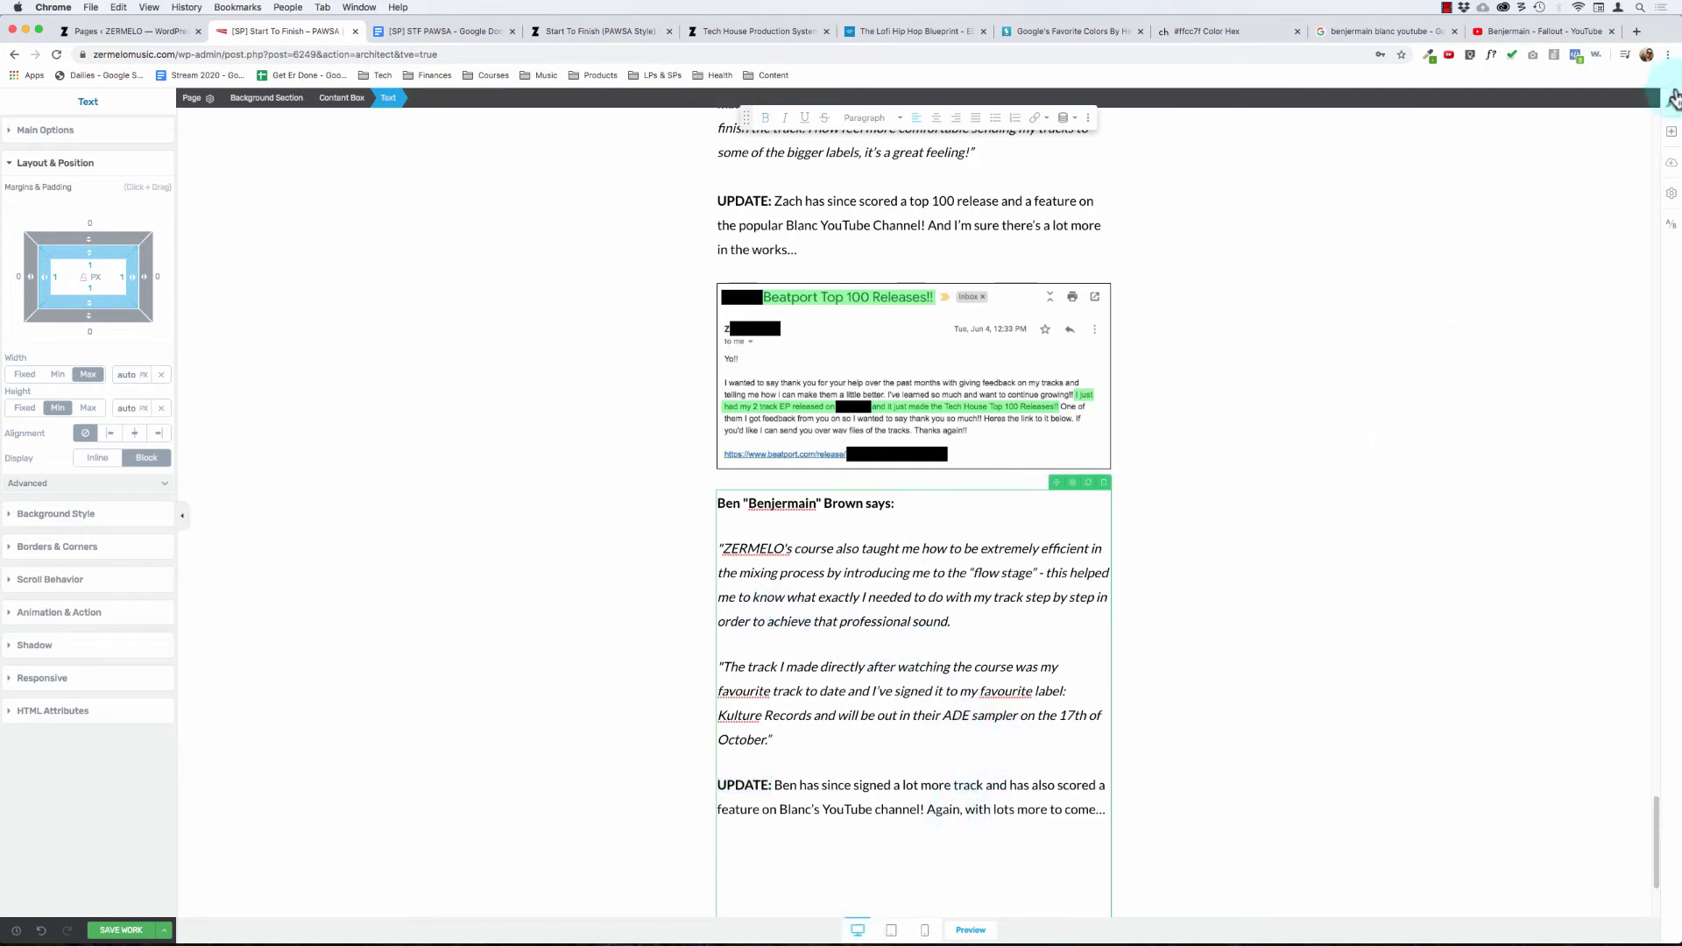
# Step: Add an image element below the second testimonial's text and switch its image chooser to uploading files
pyautogui.click(1670, 131)
pyautogui.moveTo(1581, 180)
pyautogui.mouseDown()
pyautogui.moveTo(1503, 327)
pyautogui.moveTo(1619, 168)
pyautogui.moveTo(1588, 158)
pyautogui.mouseUp()
pyautogui.moveTo(1623, 303); pyautogui.dragTo(854, 804)
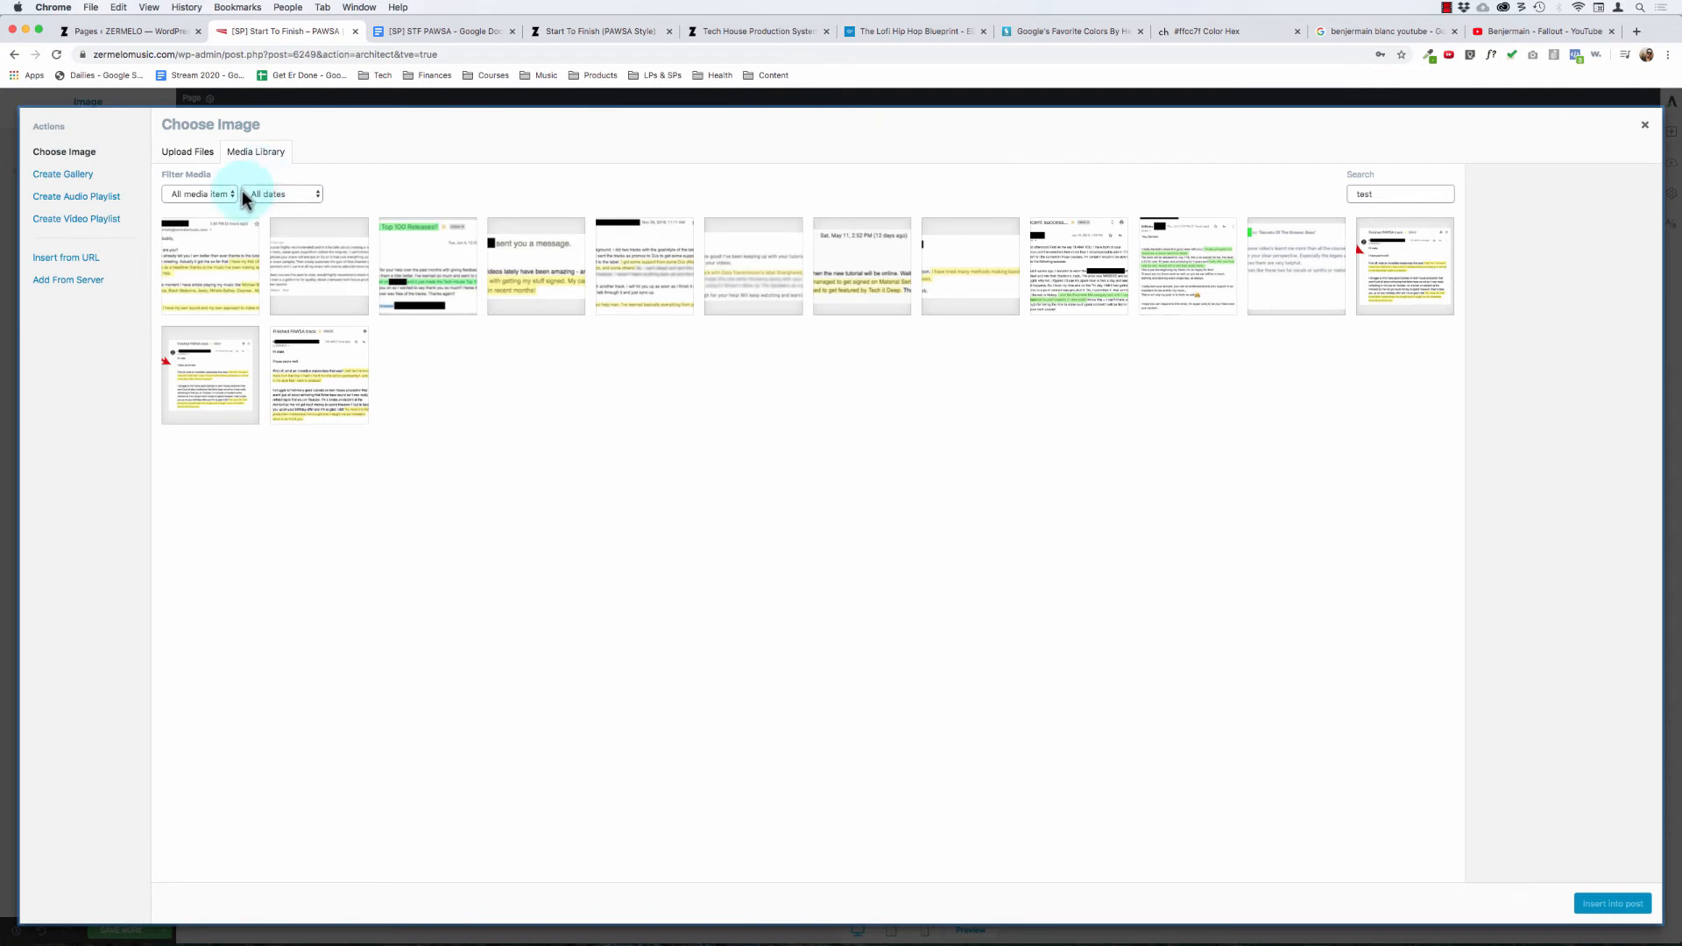
pyautogui.click(189, 155)
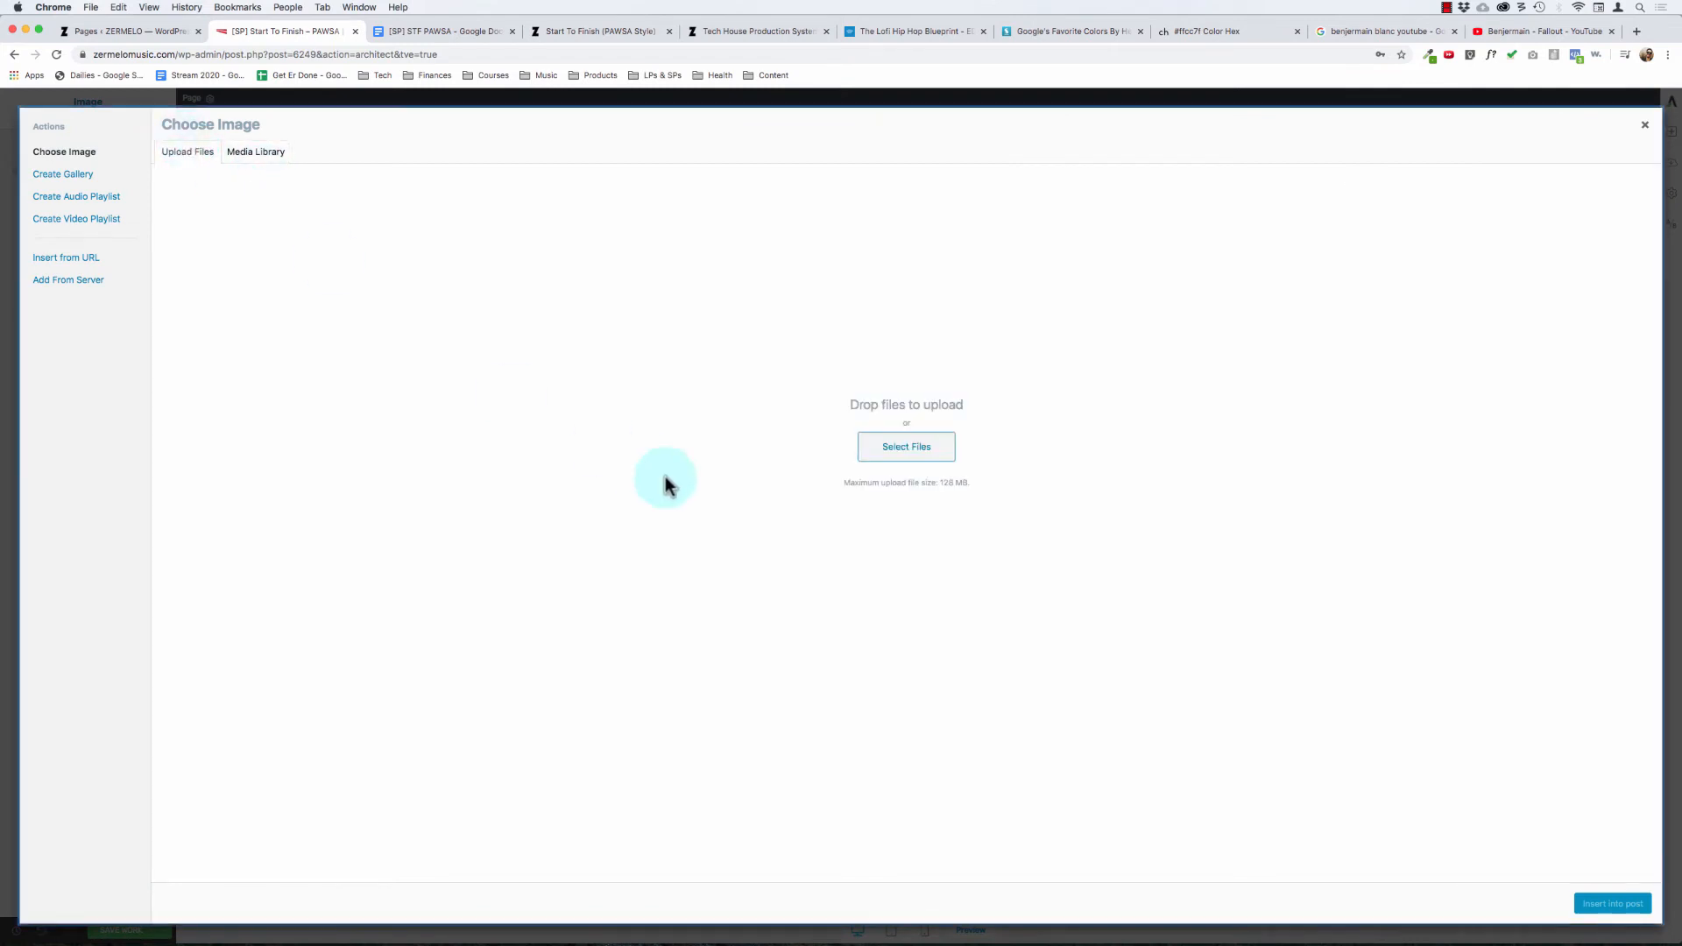
# Step: Switch to Finder, show the Desktop folder in a new window and close the other open Finder windows
pyautogui.press('super+Tab')
pyautogui.click(950, 512)
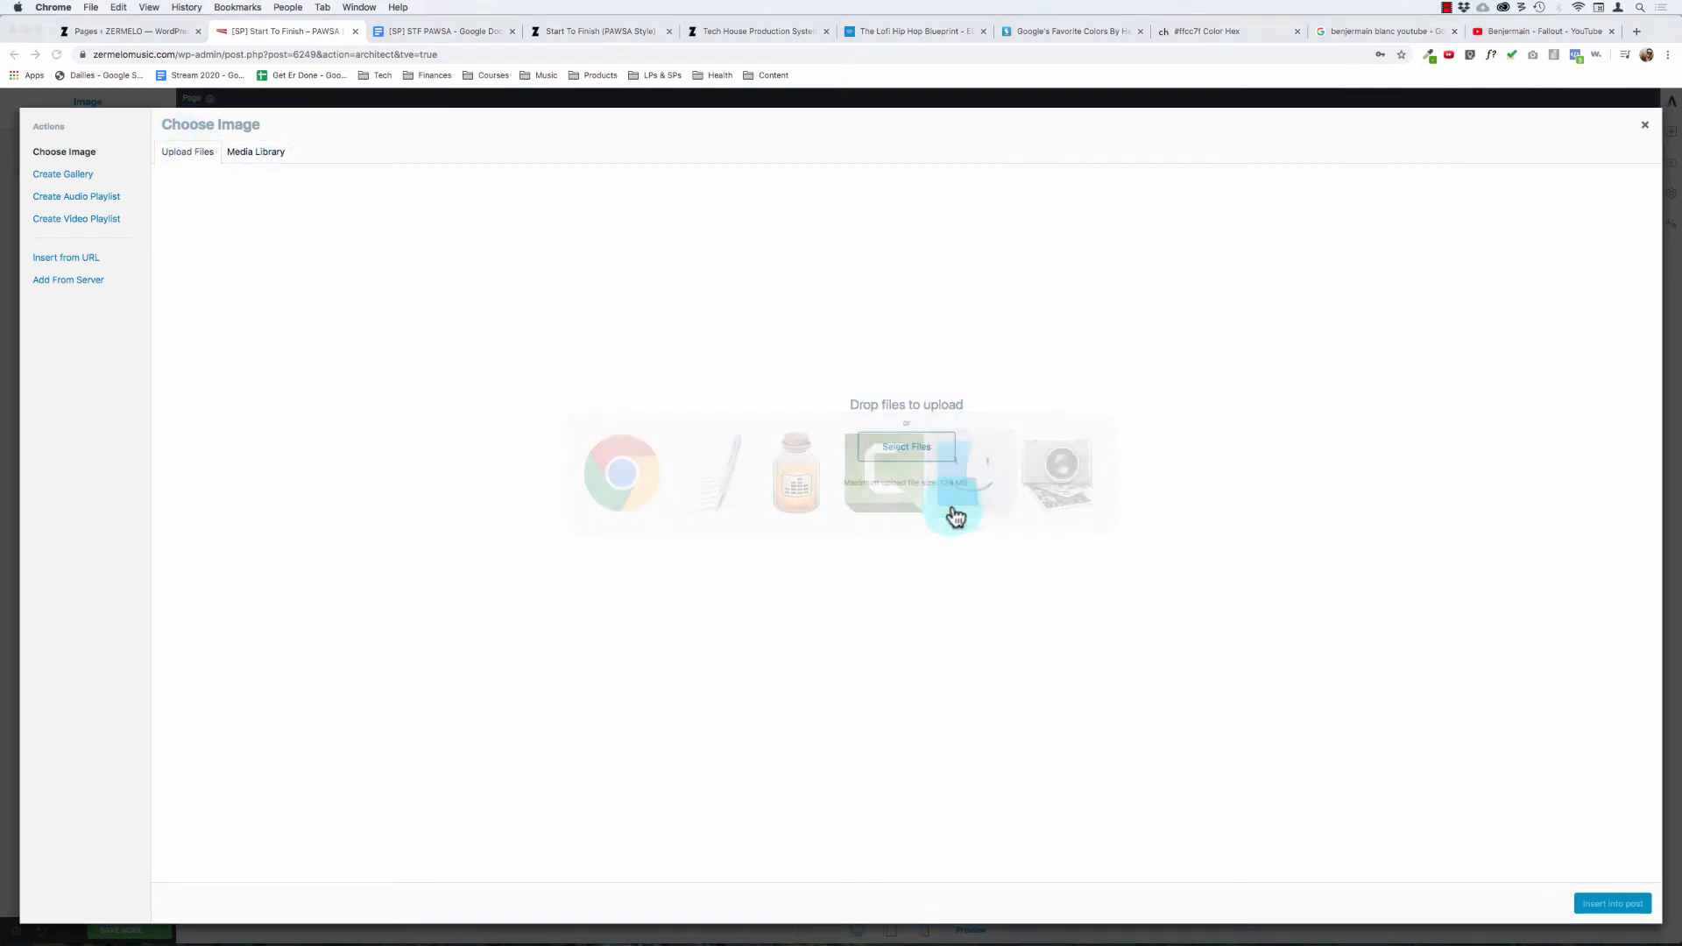
pyautogui.press('super+n')
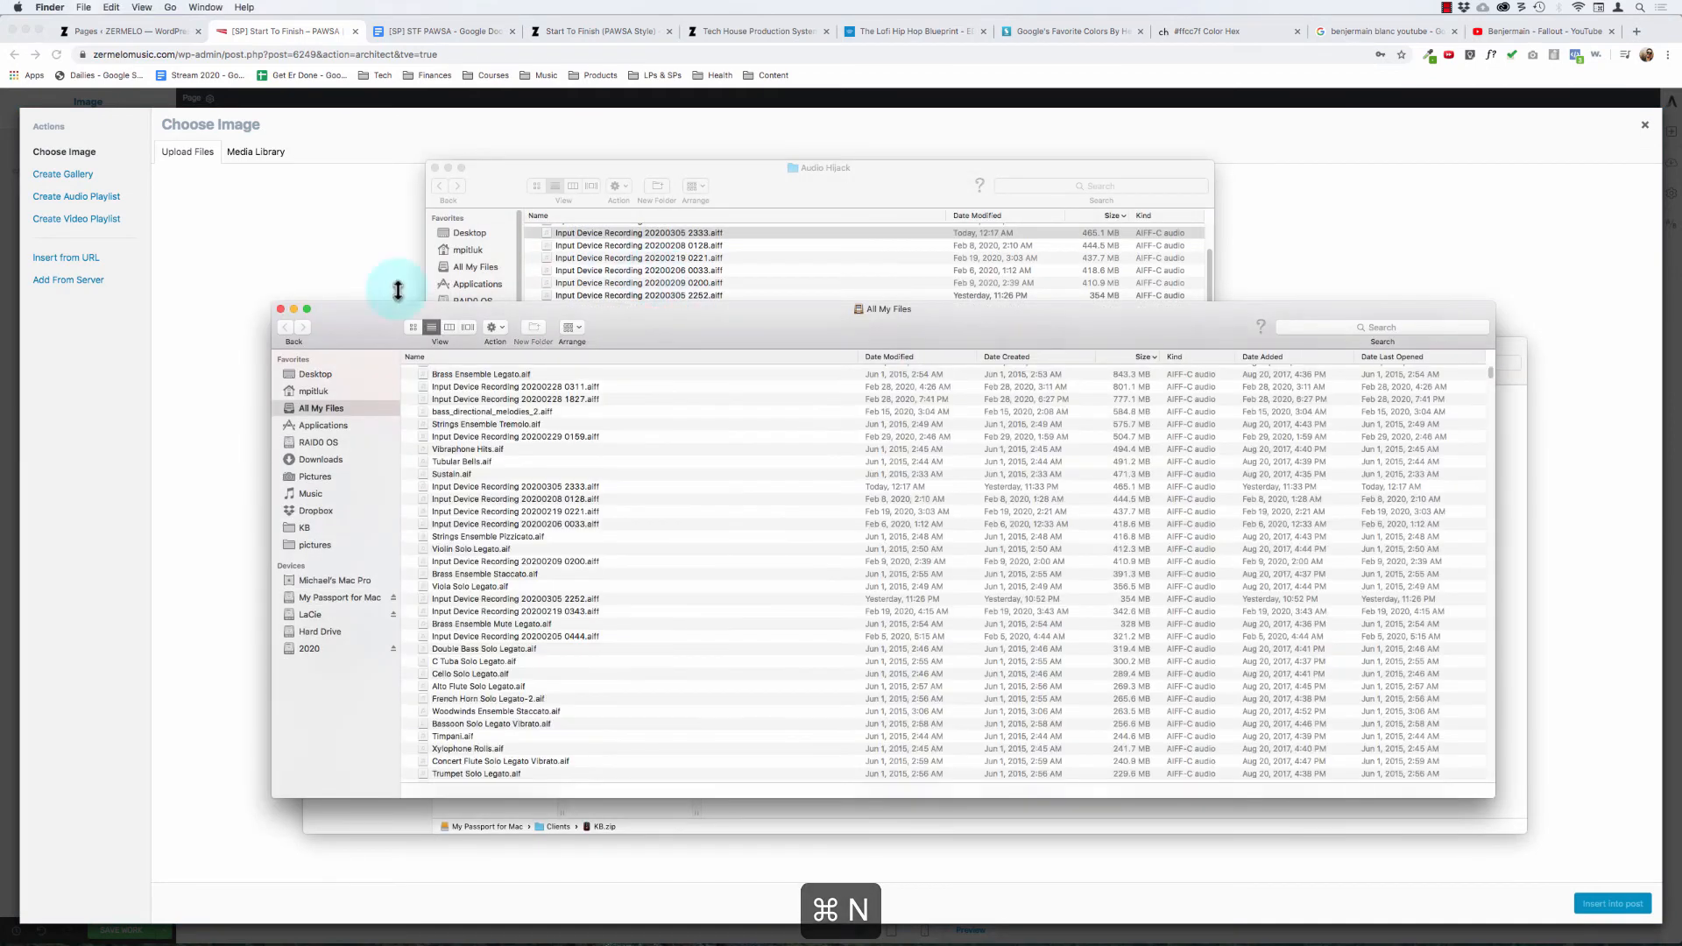
pyautogui.click(317, 375)
pyautogui.press('super+w')
pyautogui.click(497, 186)
pyautogui.press('super+w')
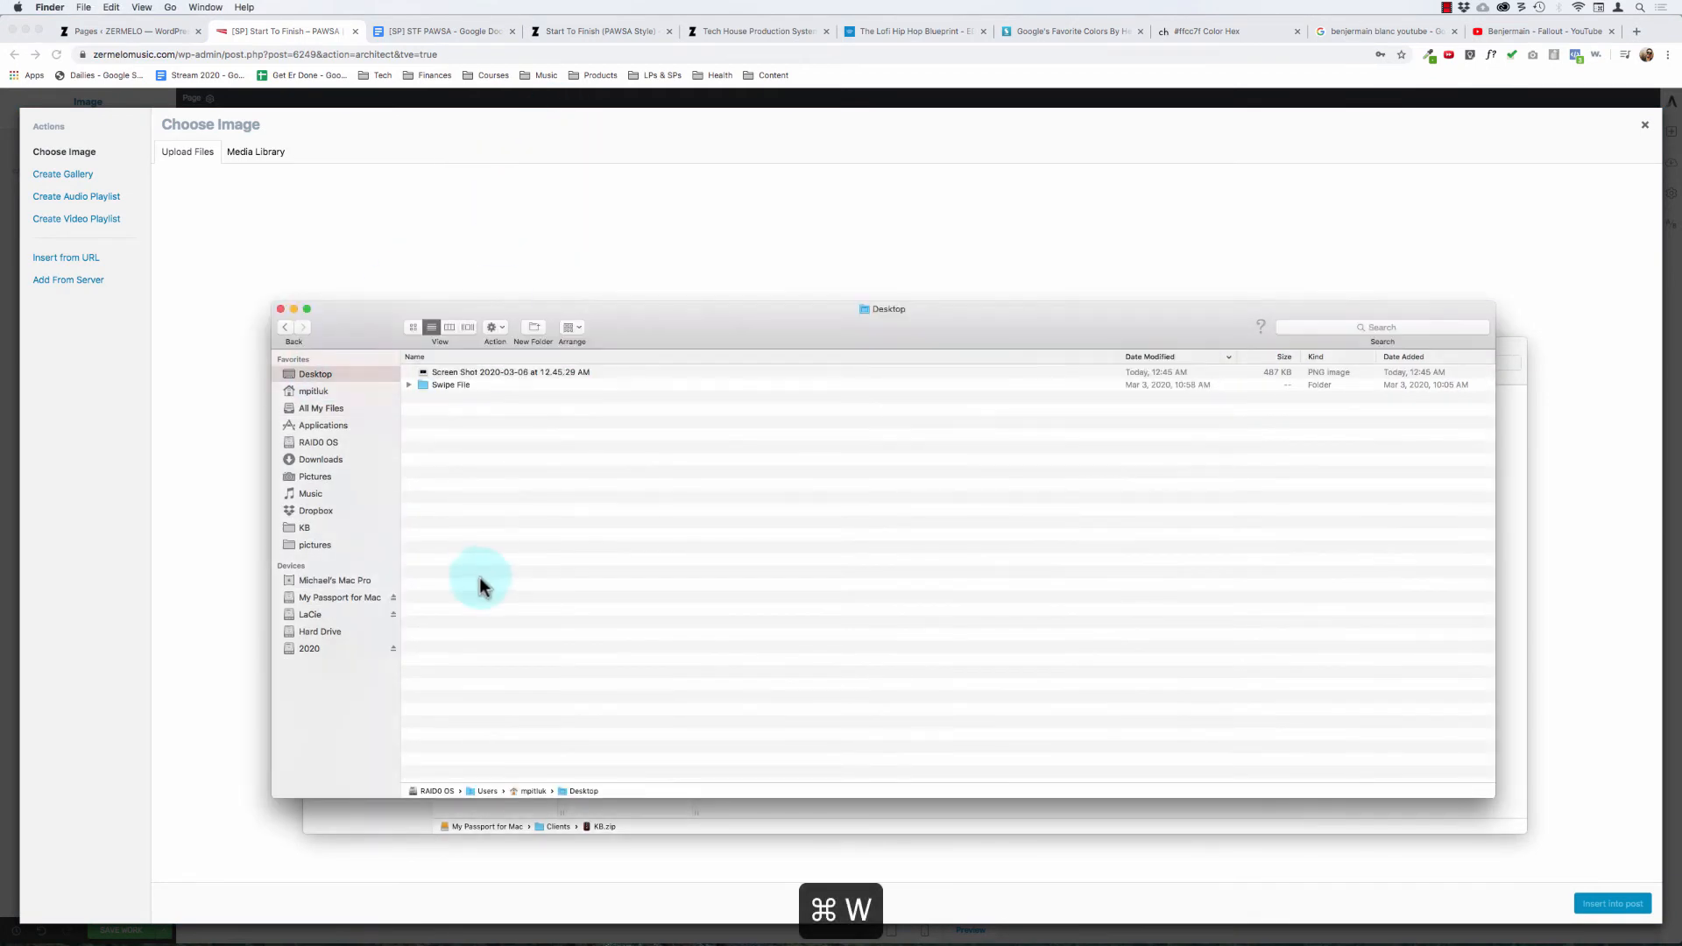
pyautogui.click(366, 823)
pyautogui.press('super+w')
# Step: Open the Desktop file "Screen Shot 2020-03-06 at 12.45.29 AM" in Pixelmator and activate the rectangular marquee tool
pyautogui.moveTo(408, 305); pyautogui.dragTo(1398, 386)
pyautogui.click(891, 350)
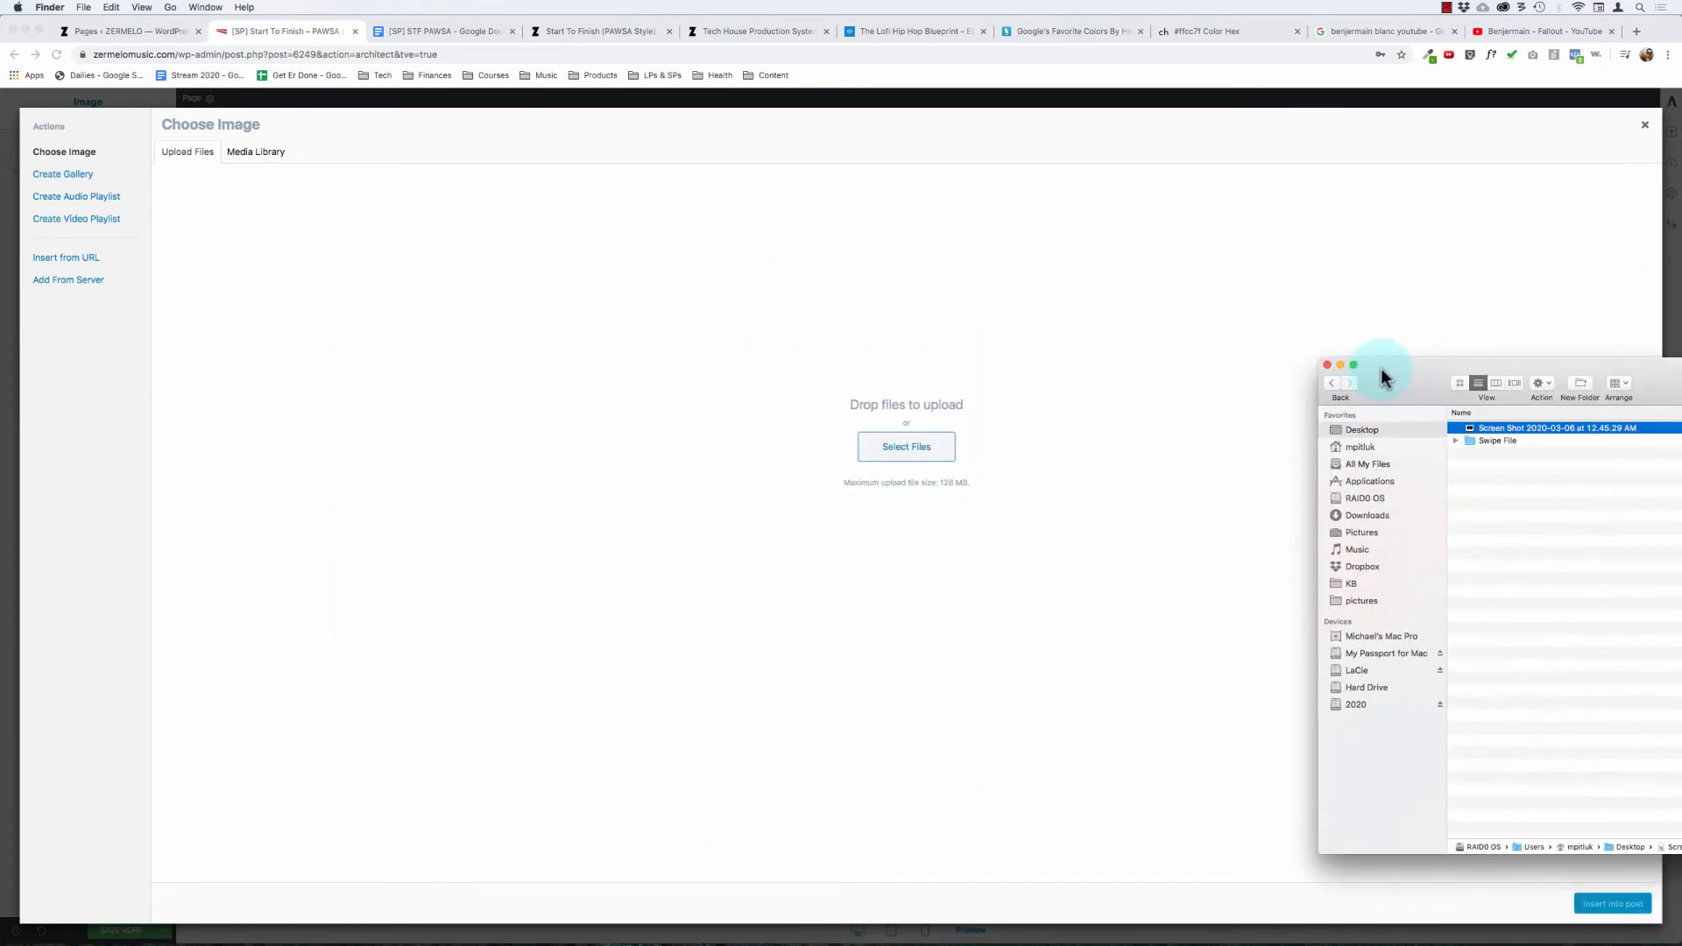
pyautogui.moveTo(1495, 432); pyautogui.dragTo(1505, 501)
pyautogui.moveTo(1395, 390); pyautogui.dragTo(749, 247)
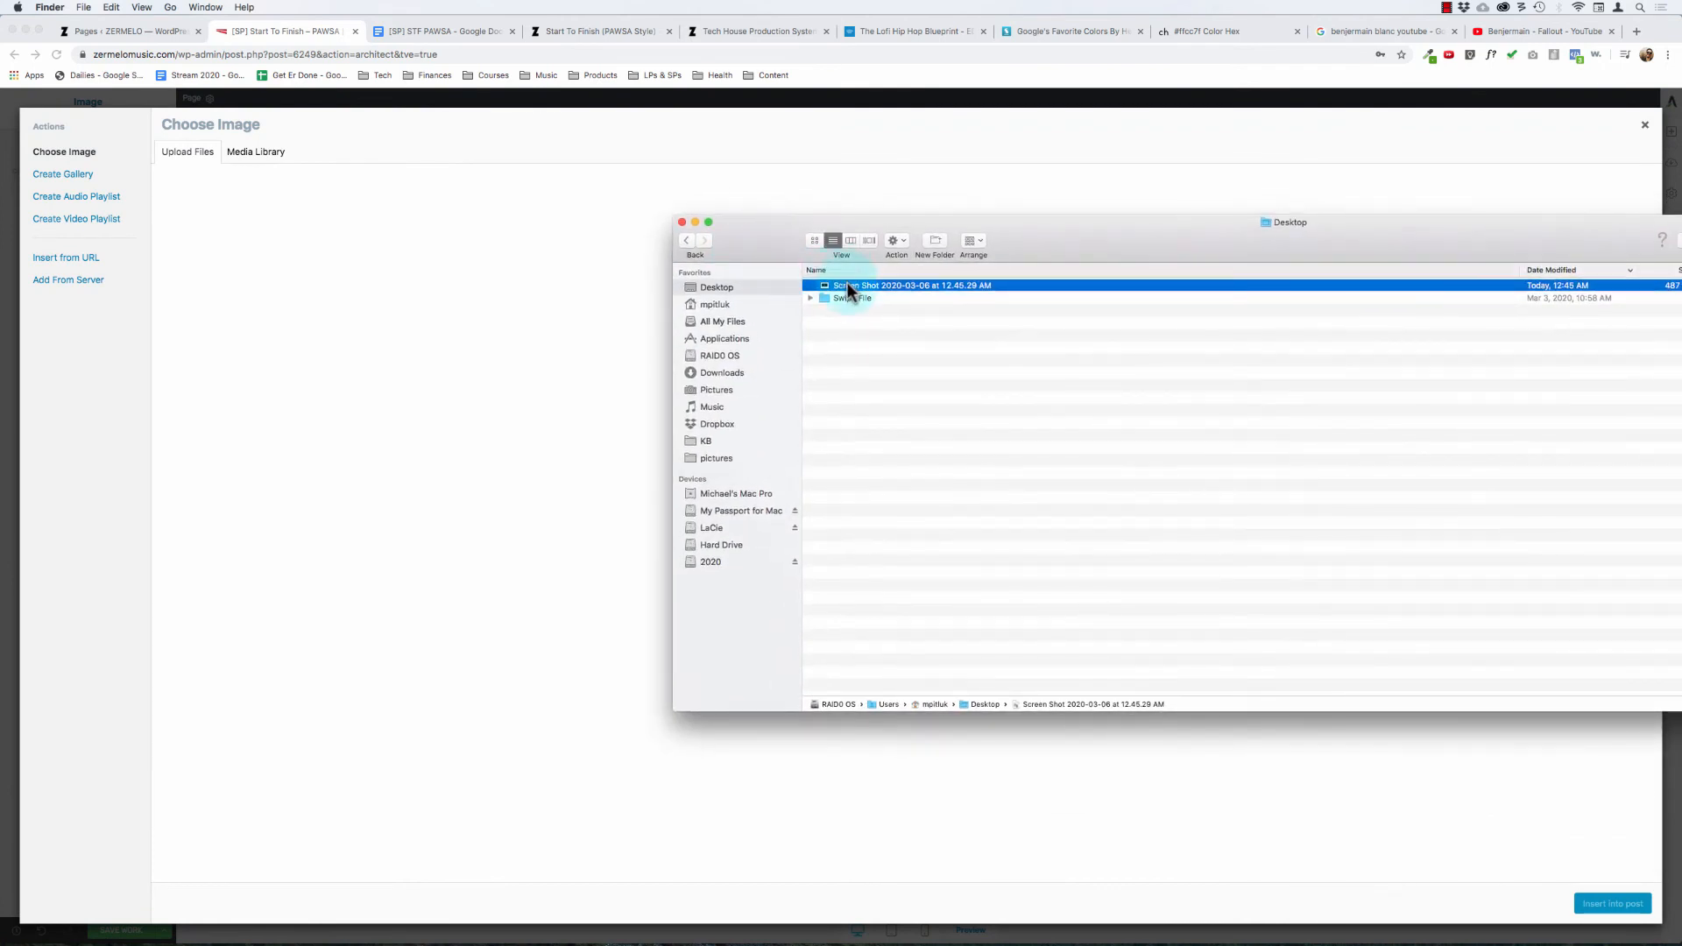
pyautogui.rightClick(848, 285)
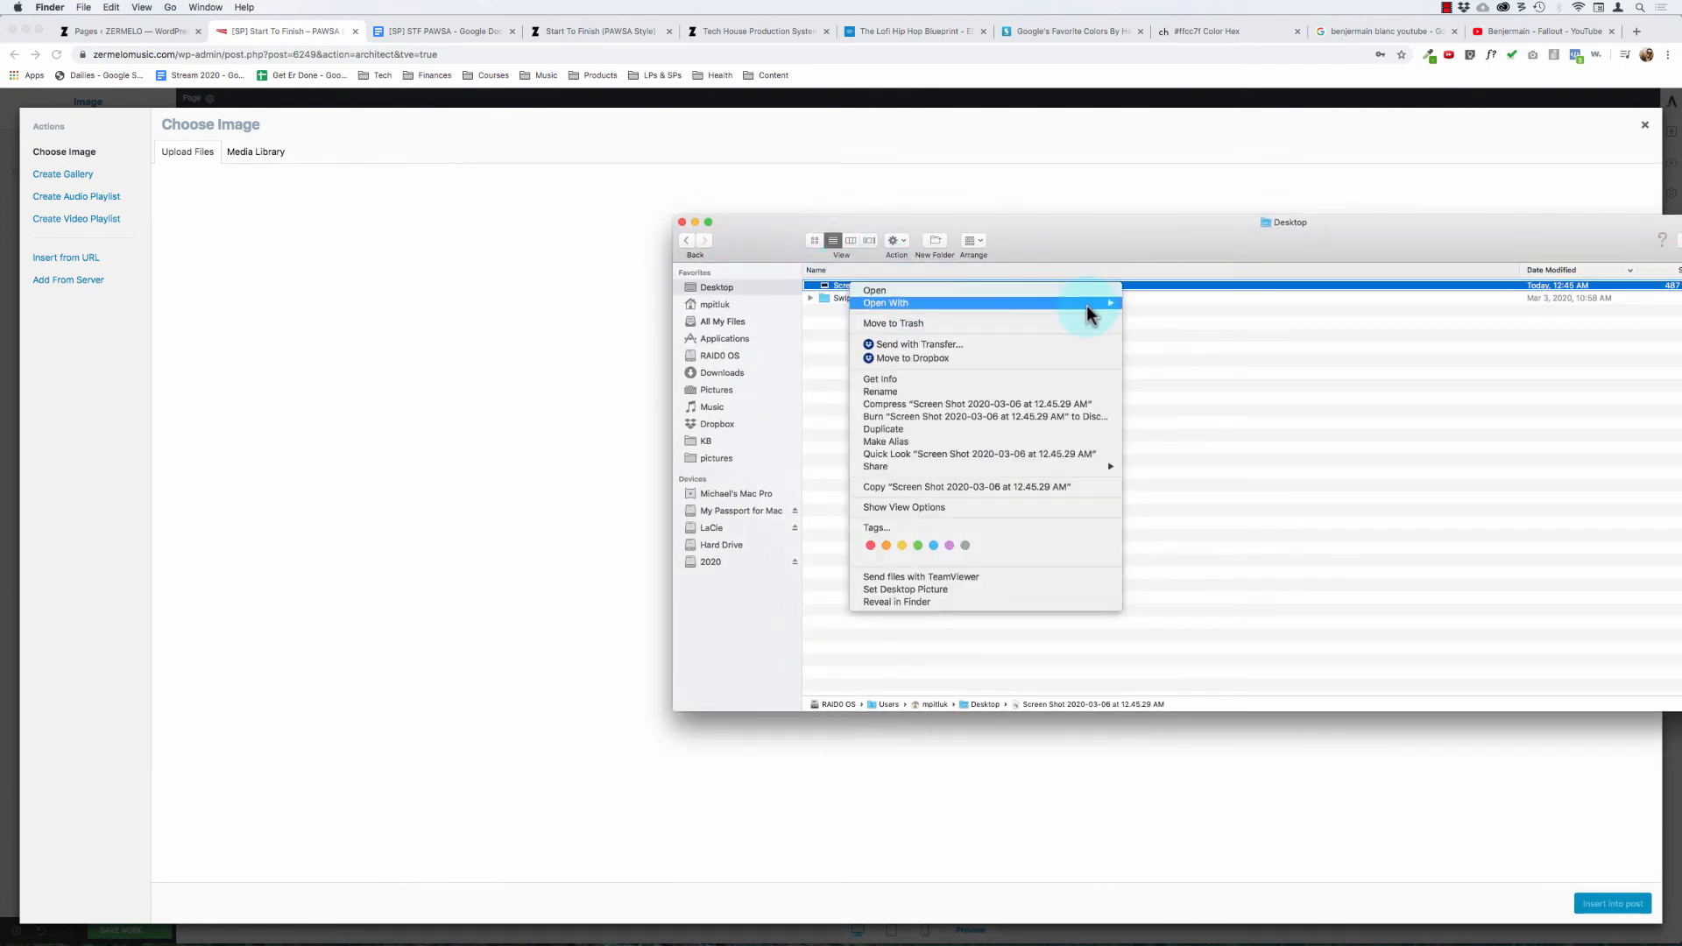
pyautogui.moveTo(1087, 305)
pyautogui.click(1171, 368)
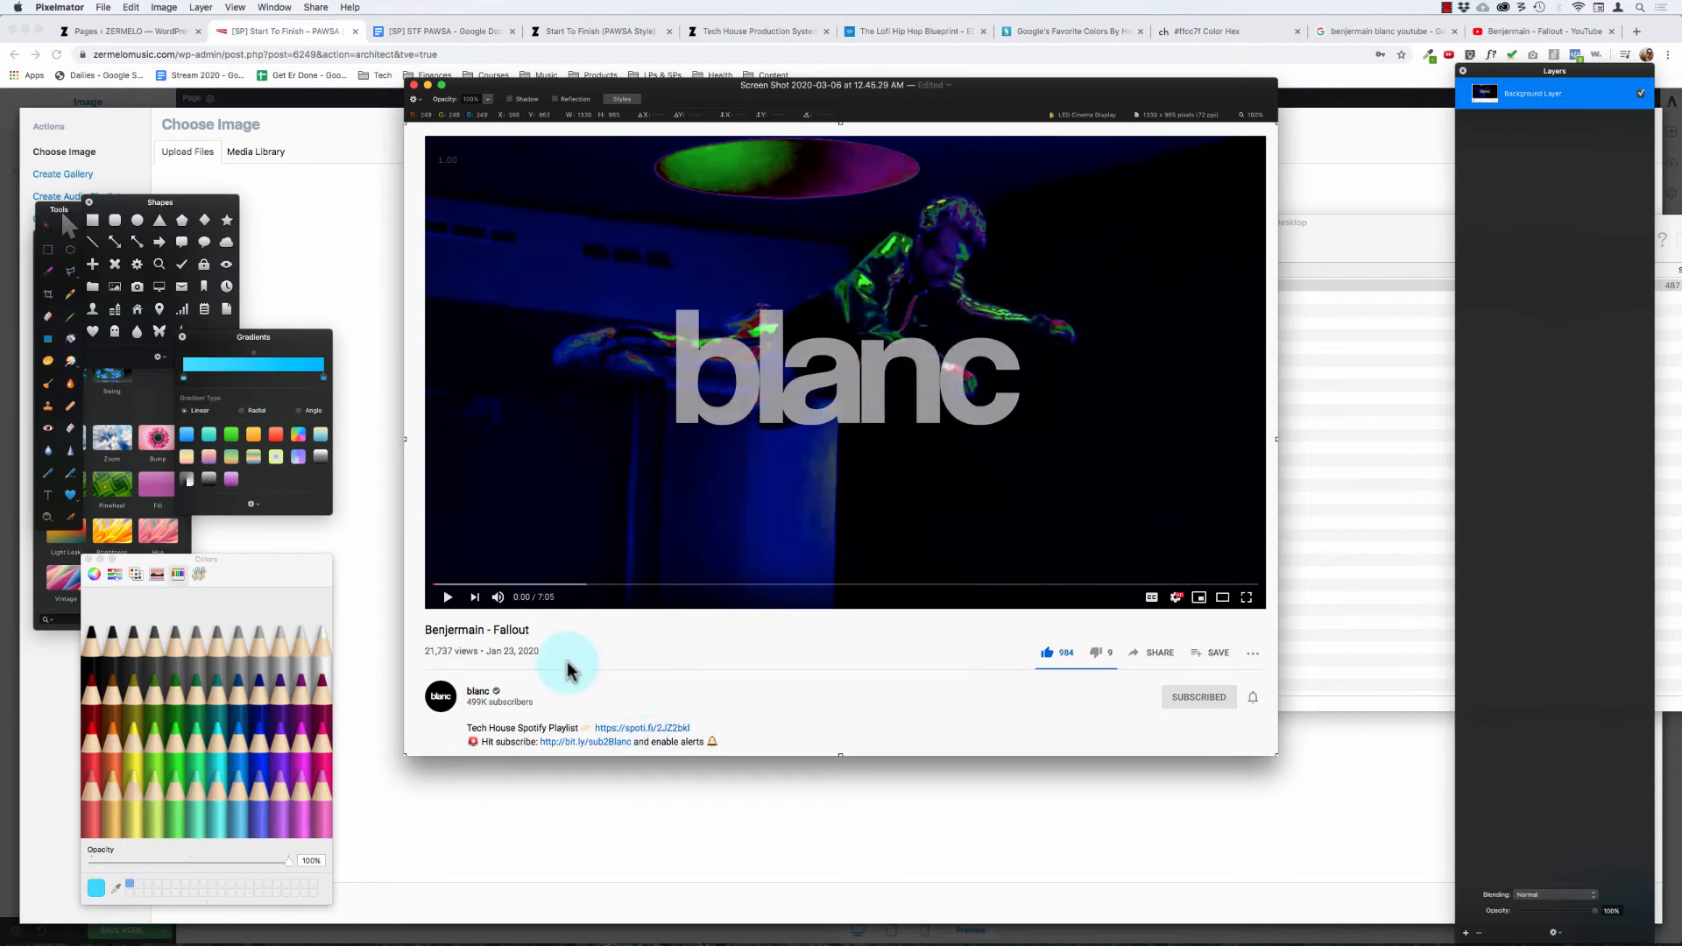
pyautogui.press('m')
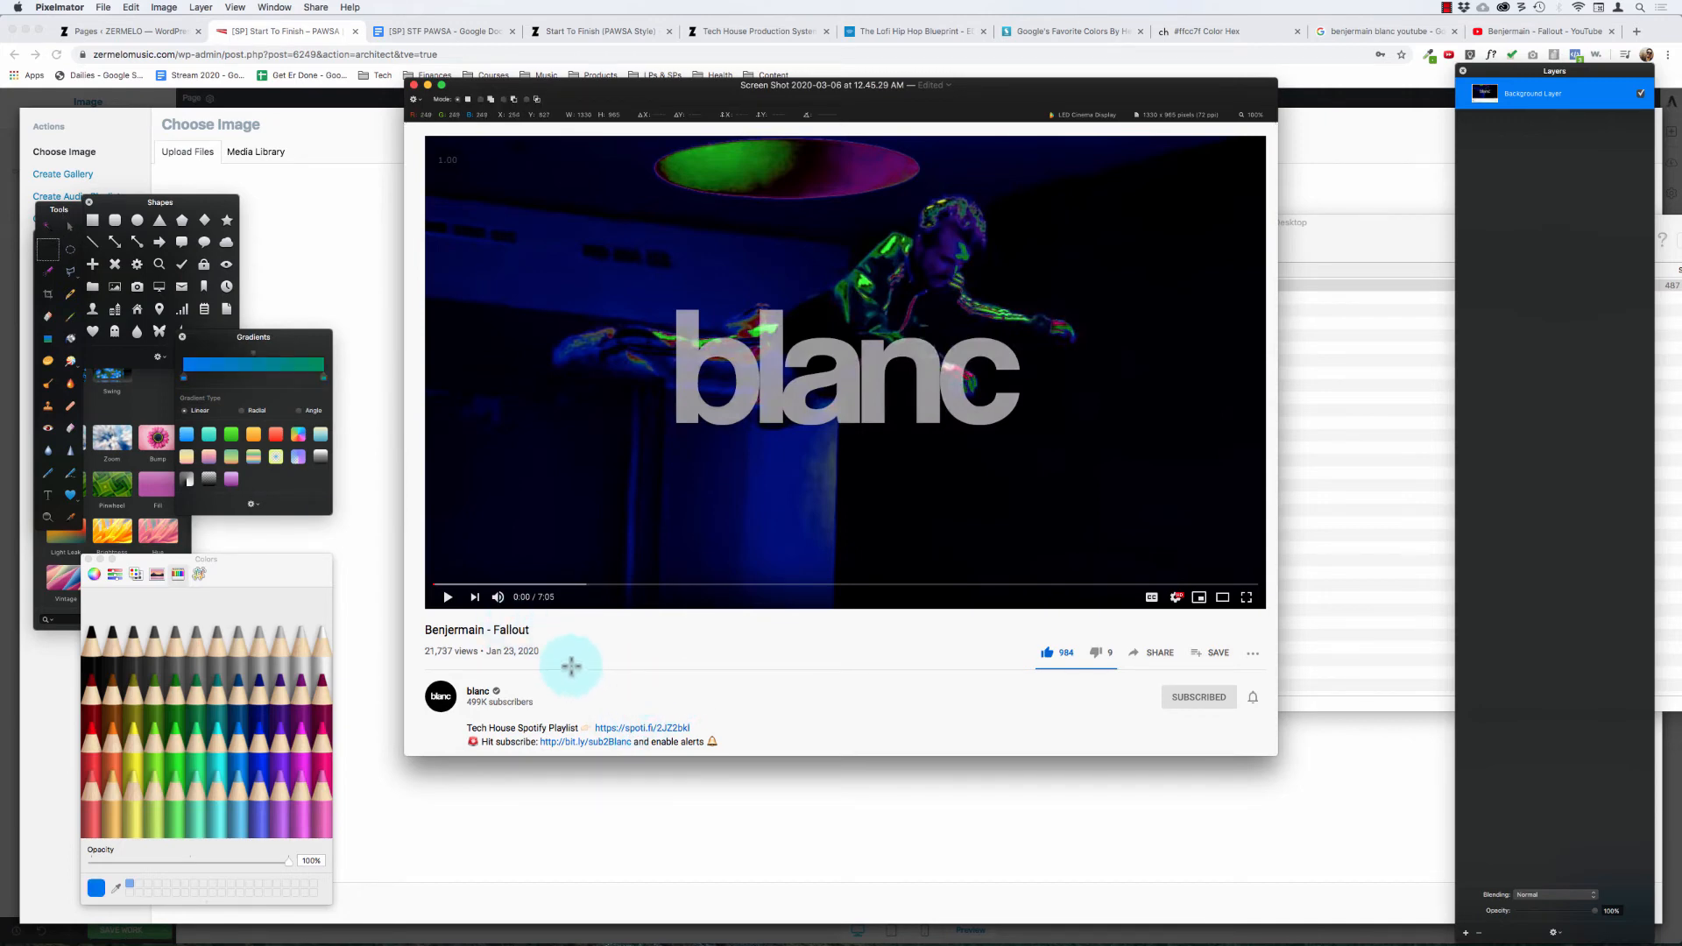
pyautogui.moveTo(571, 666); pyautogui.dragTo(417, 614)
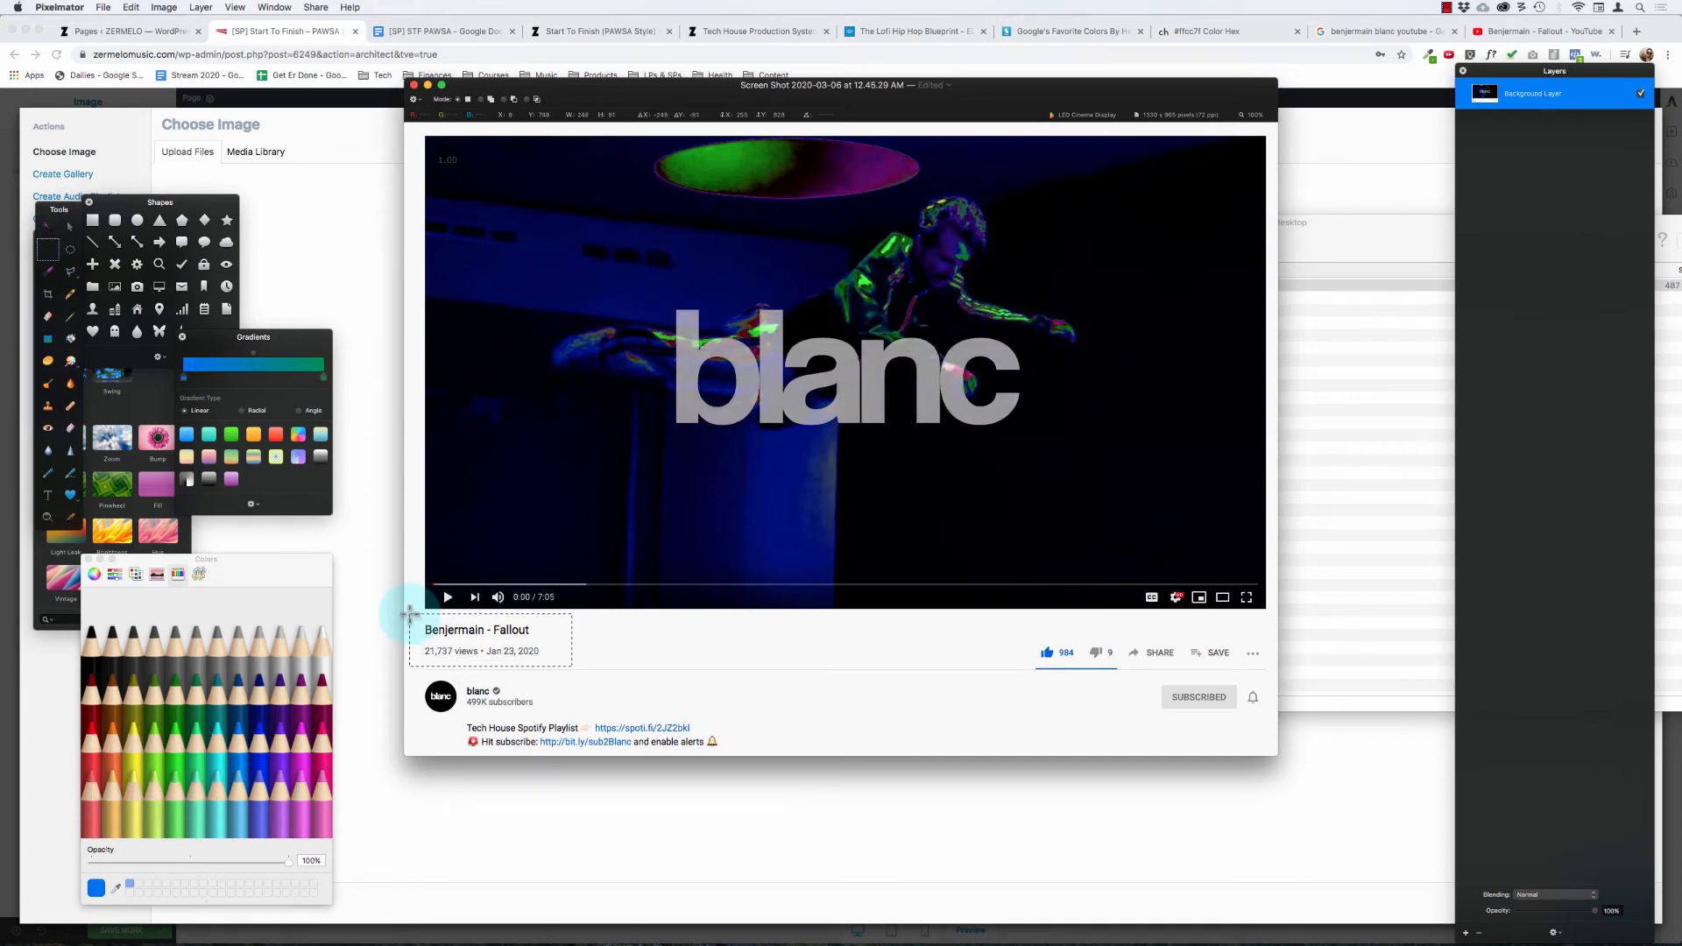
pyautogui.press('Escape')
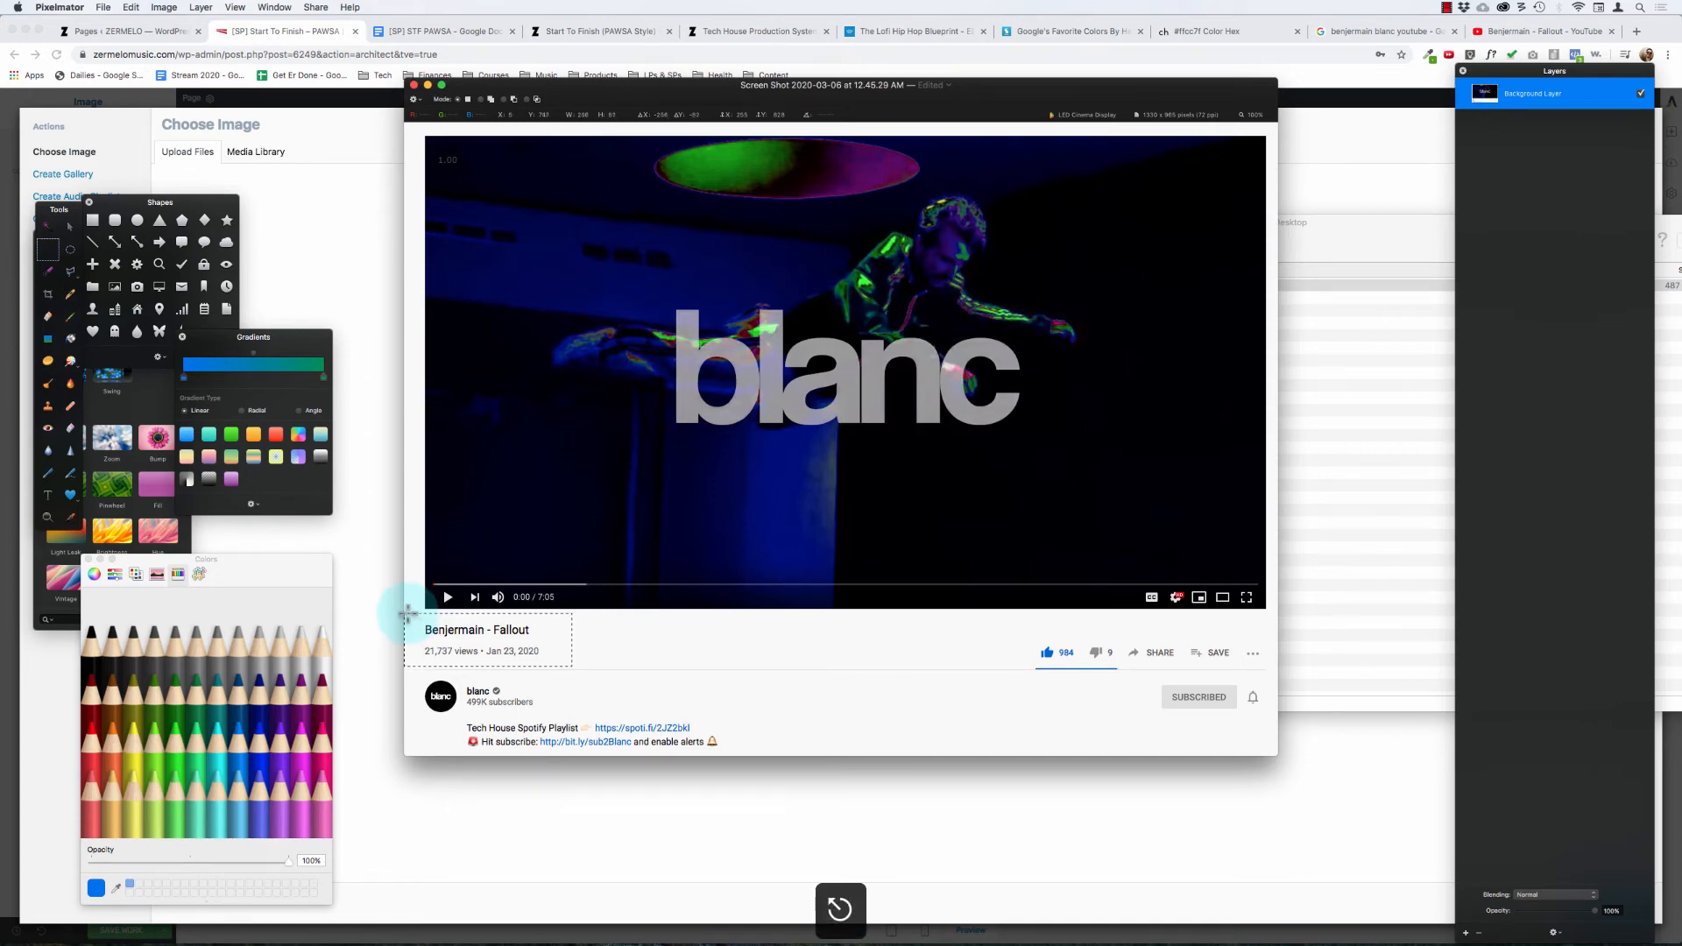
pyautogui.press('super+d')
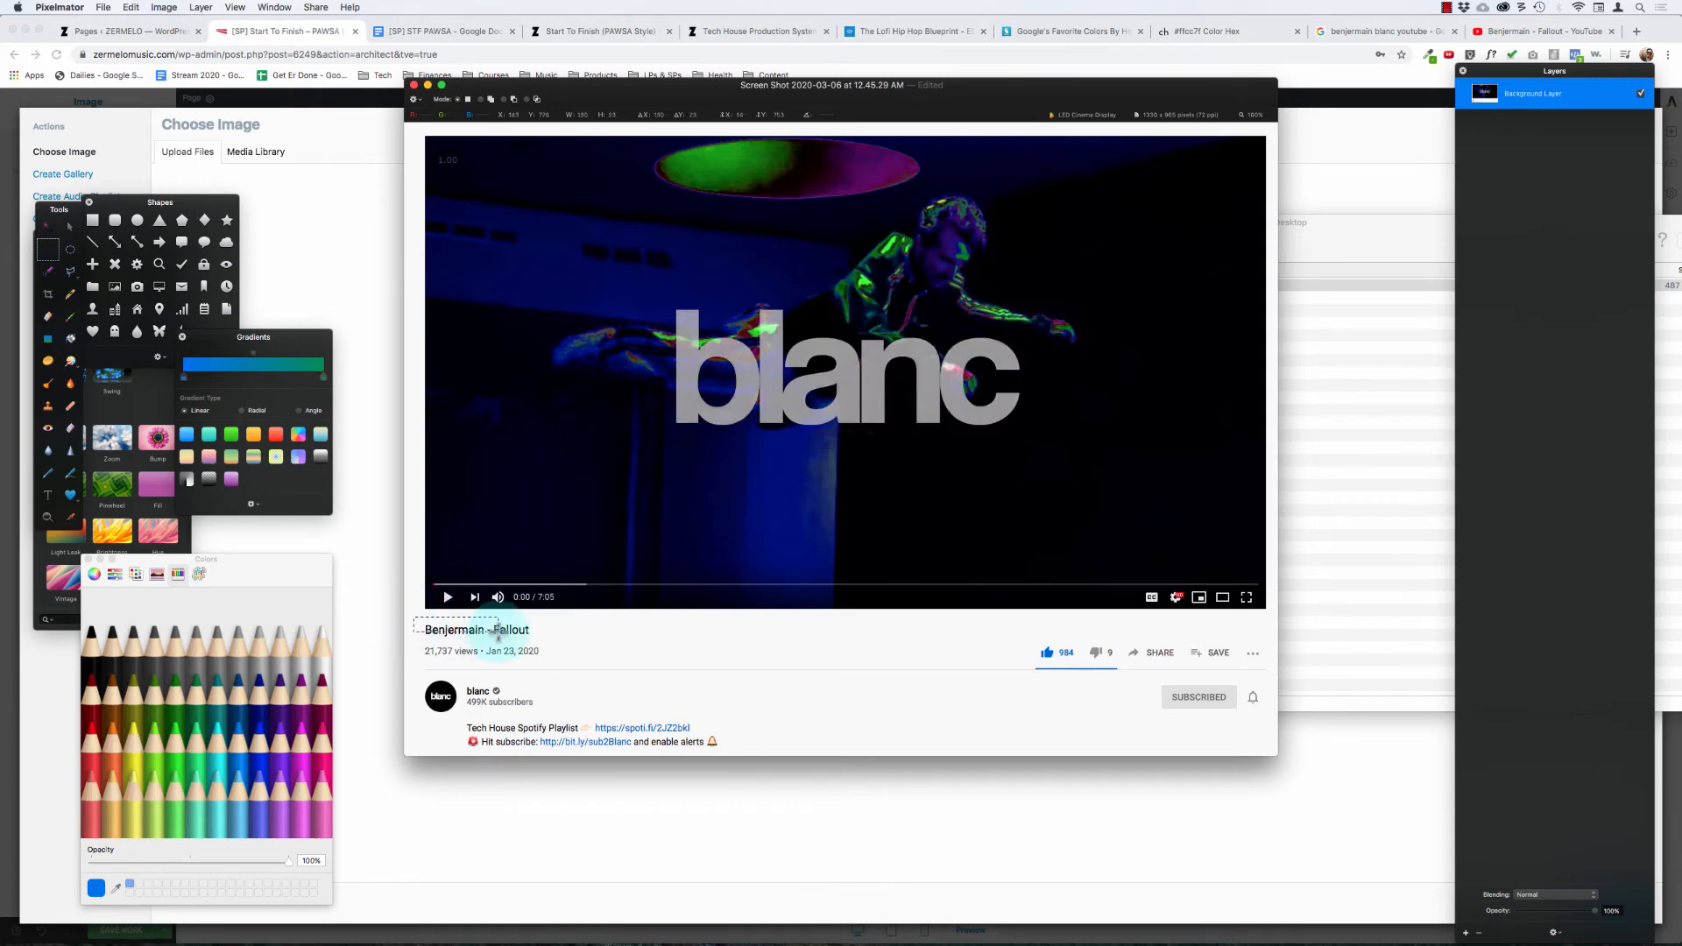
# Step: Select the "Fallout" title with its views and date line, copy it onto a new layer and deselect
pyautogui.moveTo(498, 637); pyautogui.dragTo(557, 656)
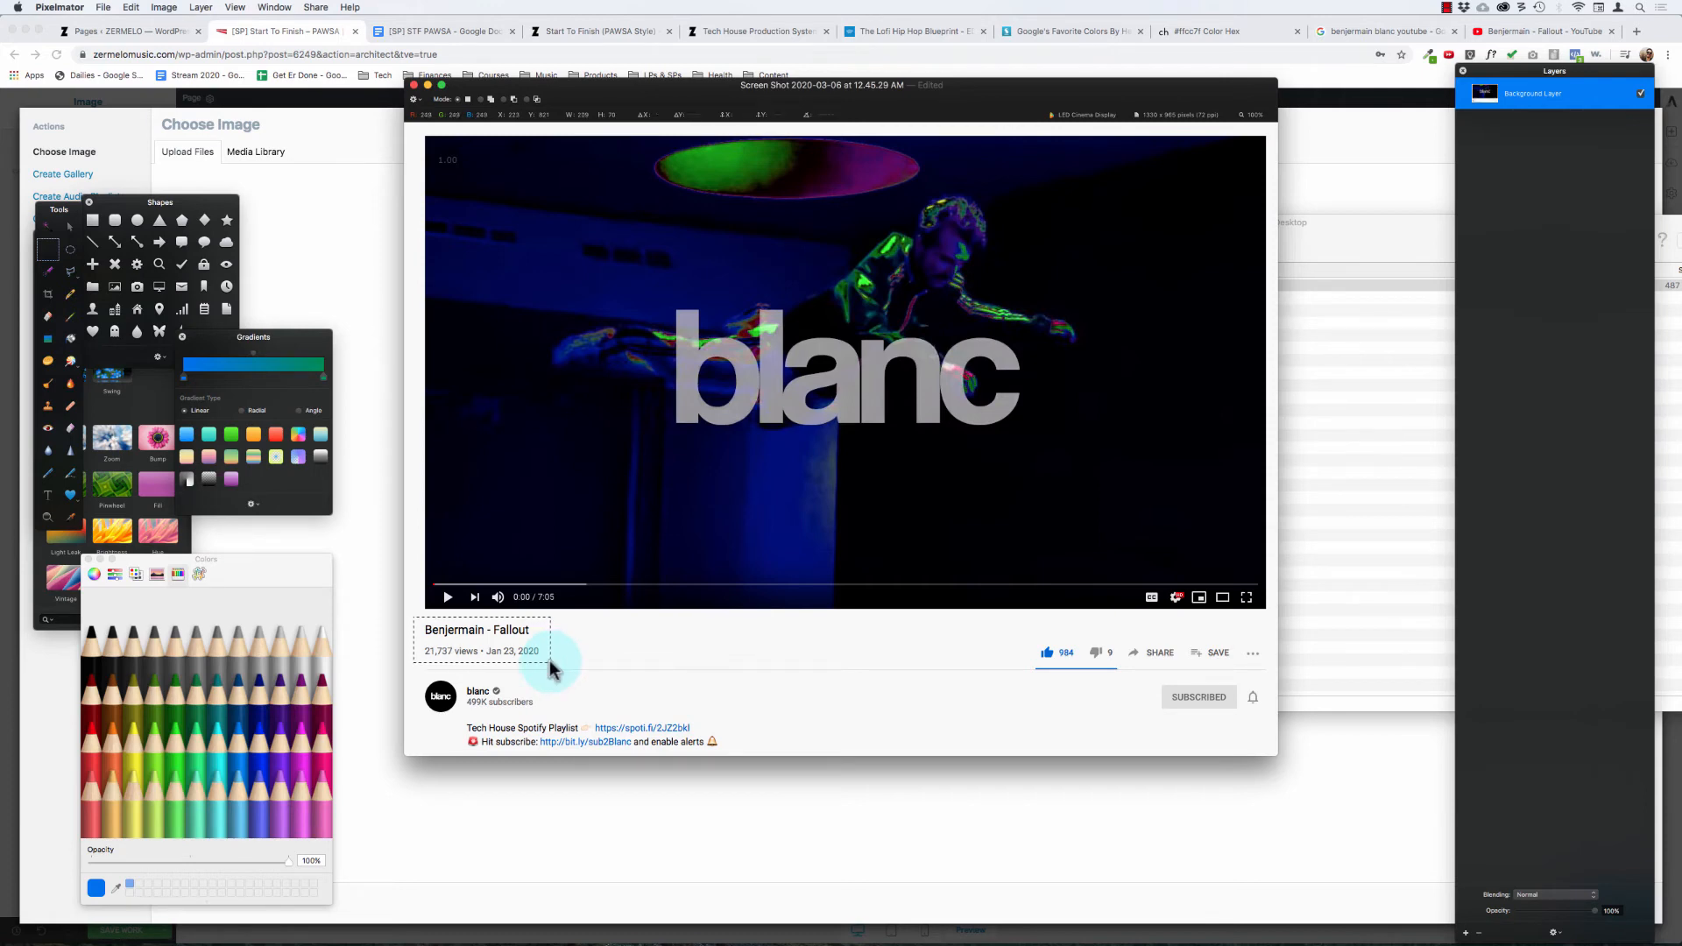
pyautogui.press('super+c')
pyautogui.press('super+v')
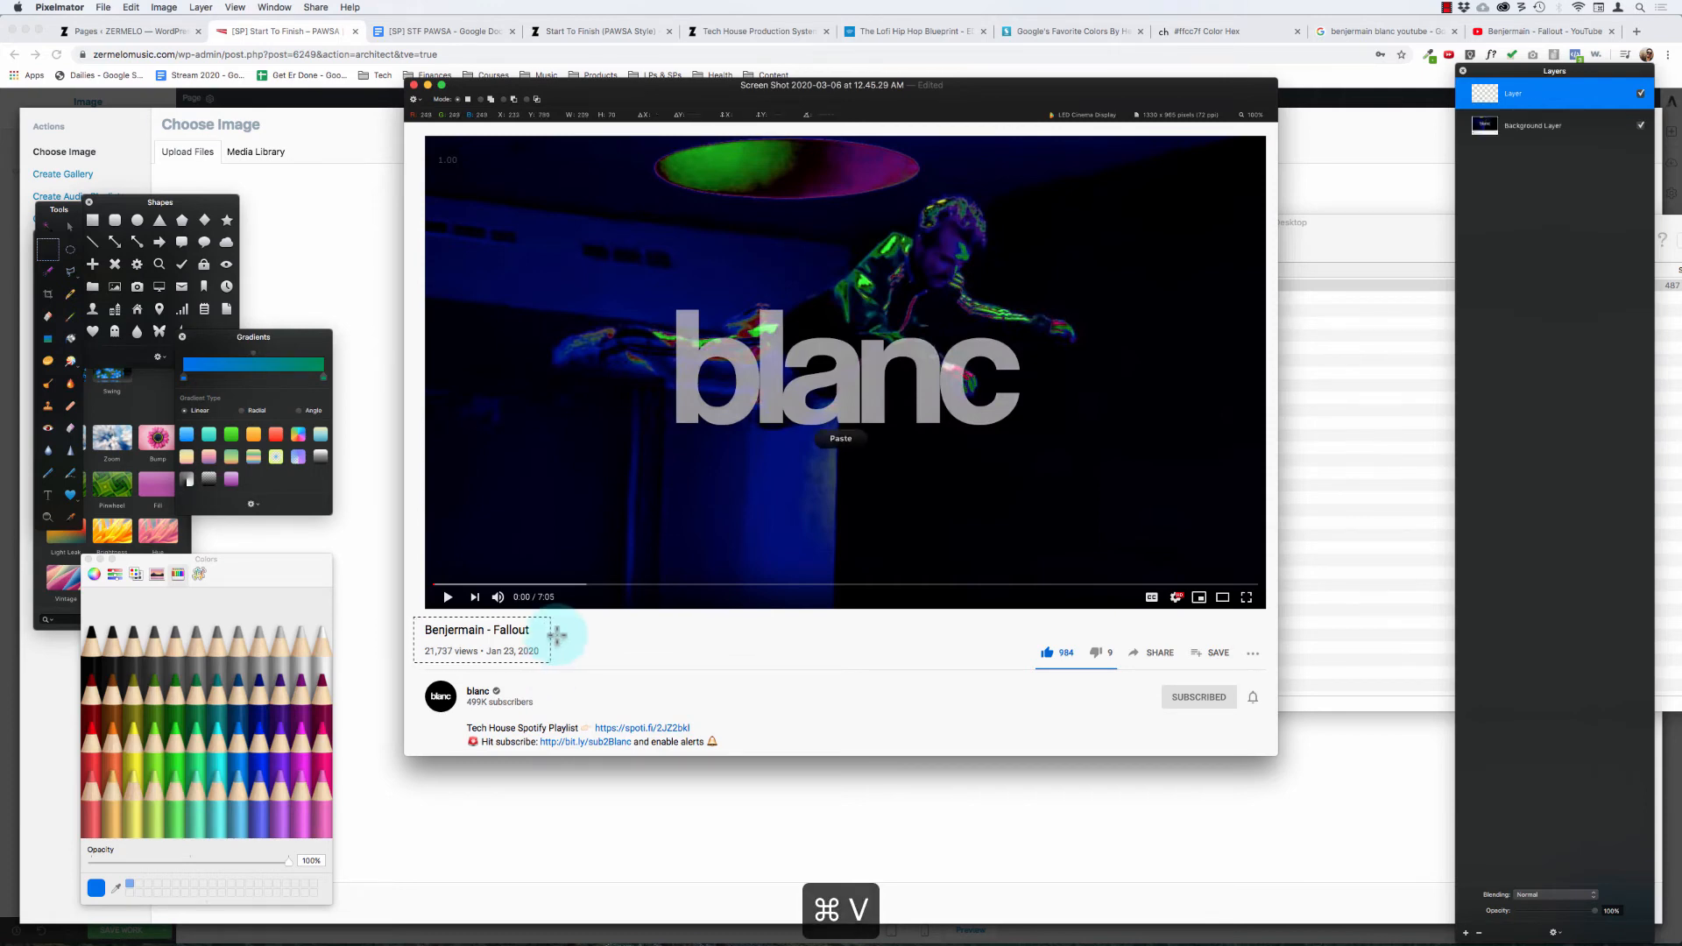
pyautogui.press('super+d')
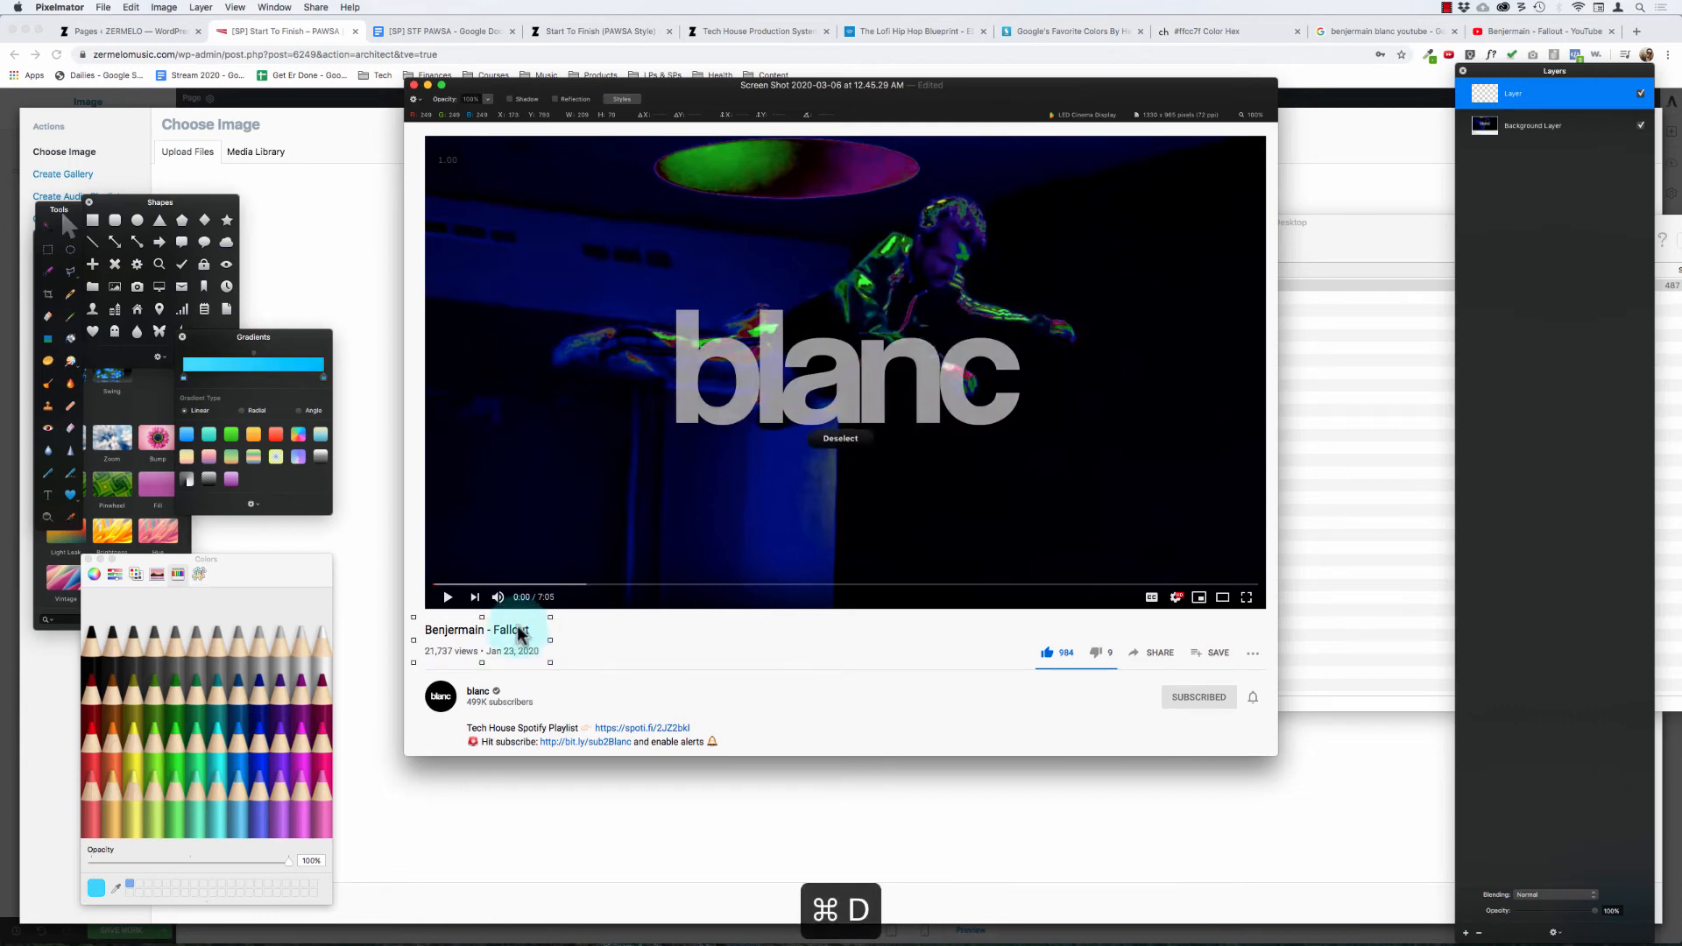
# Step: Enlarge the copied title layer to about two and a half times its size, over the video's lower corner, and keep it selected
pyautogui.moveTo(552, 618); pyautogui.dragTo(627, 548)
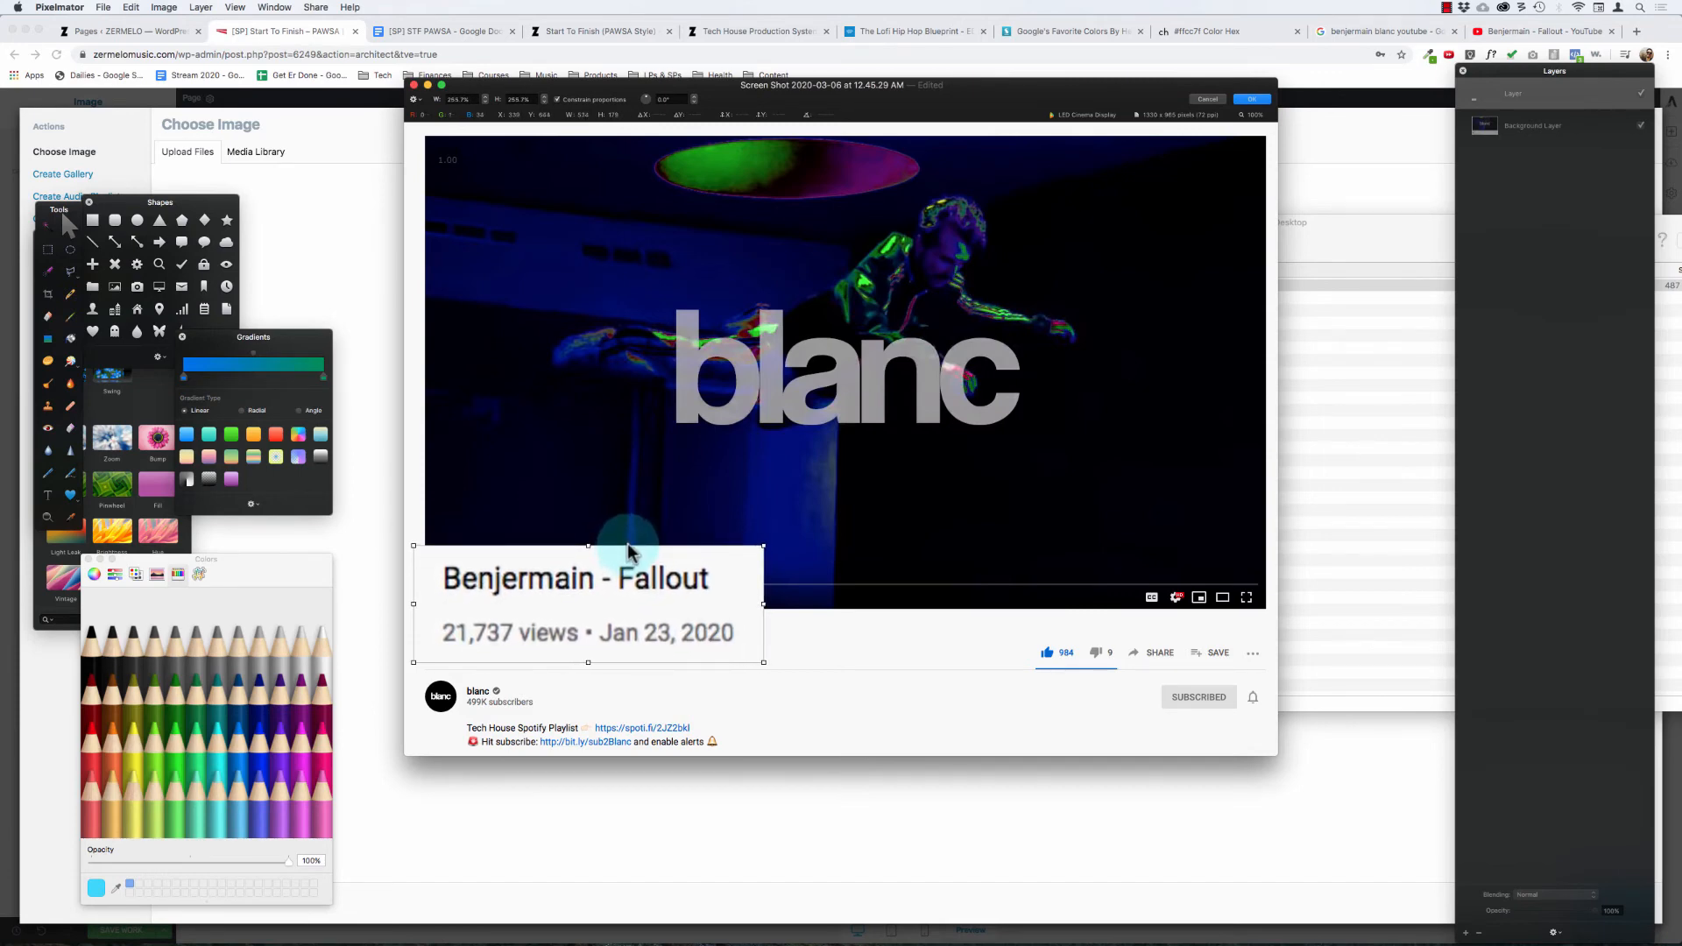
pyautogui.click(850, 661)
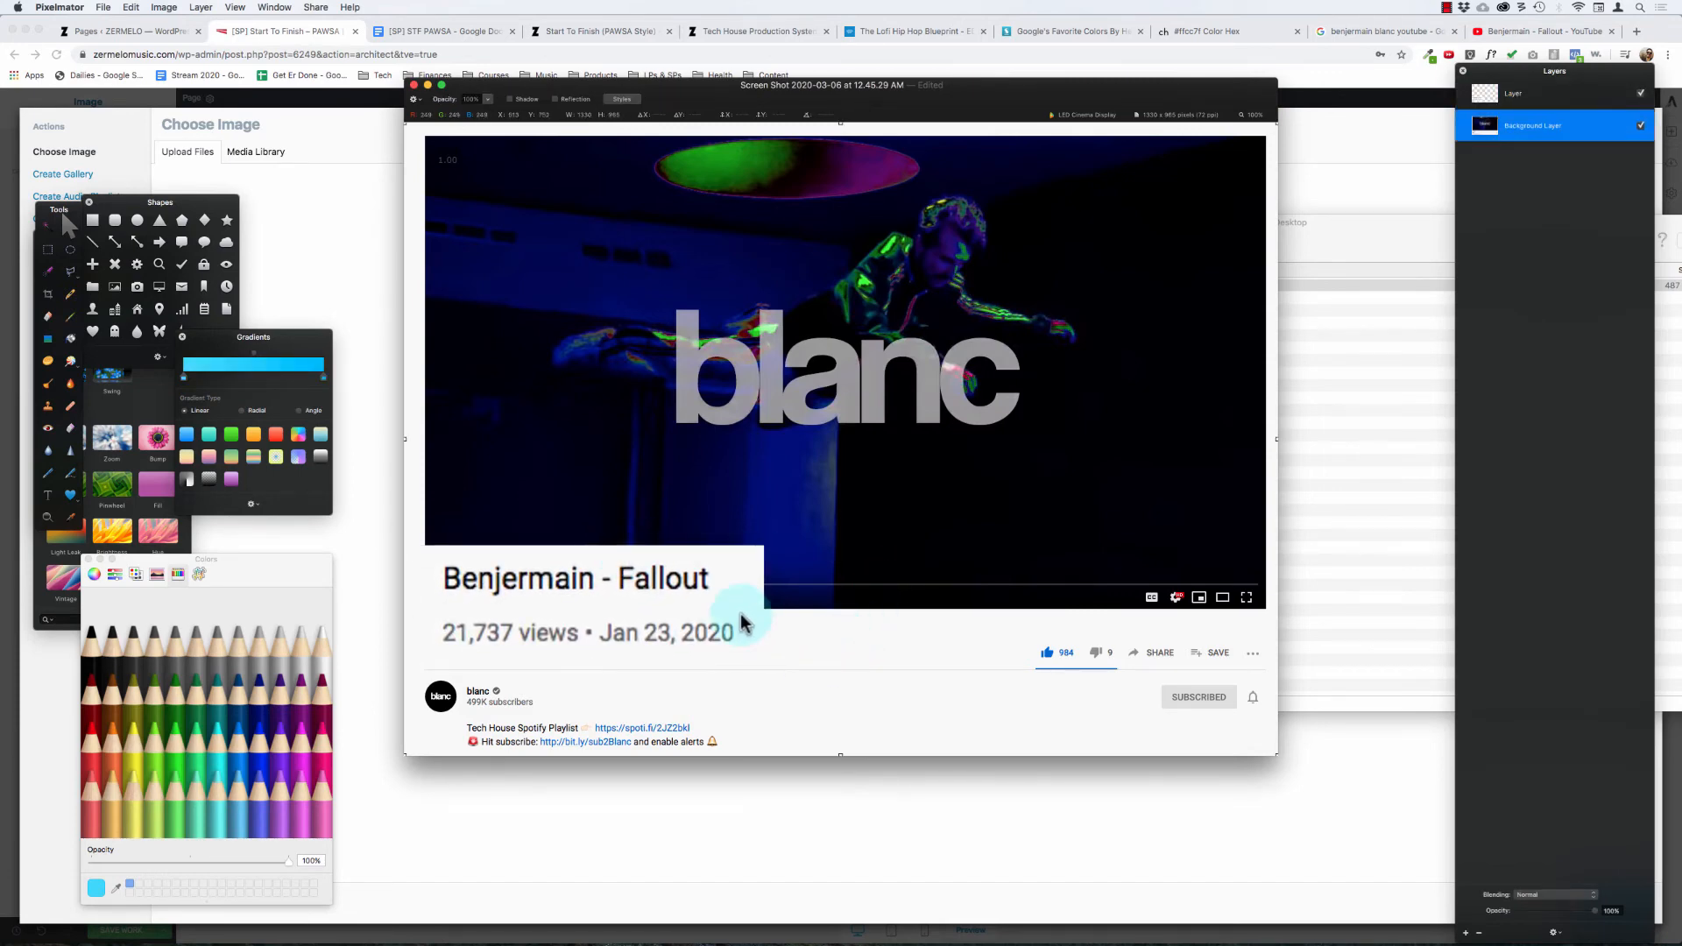
pyautogui.click(302, 411)
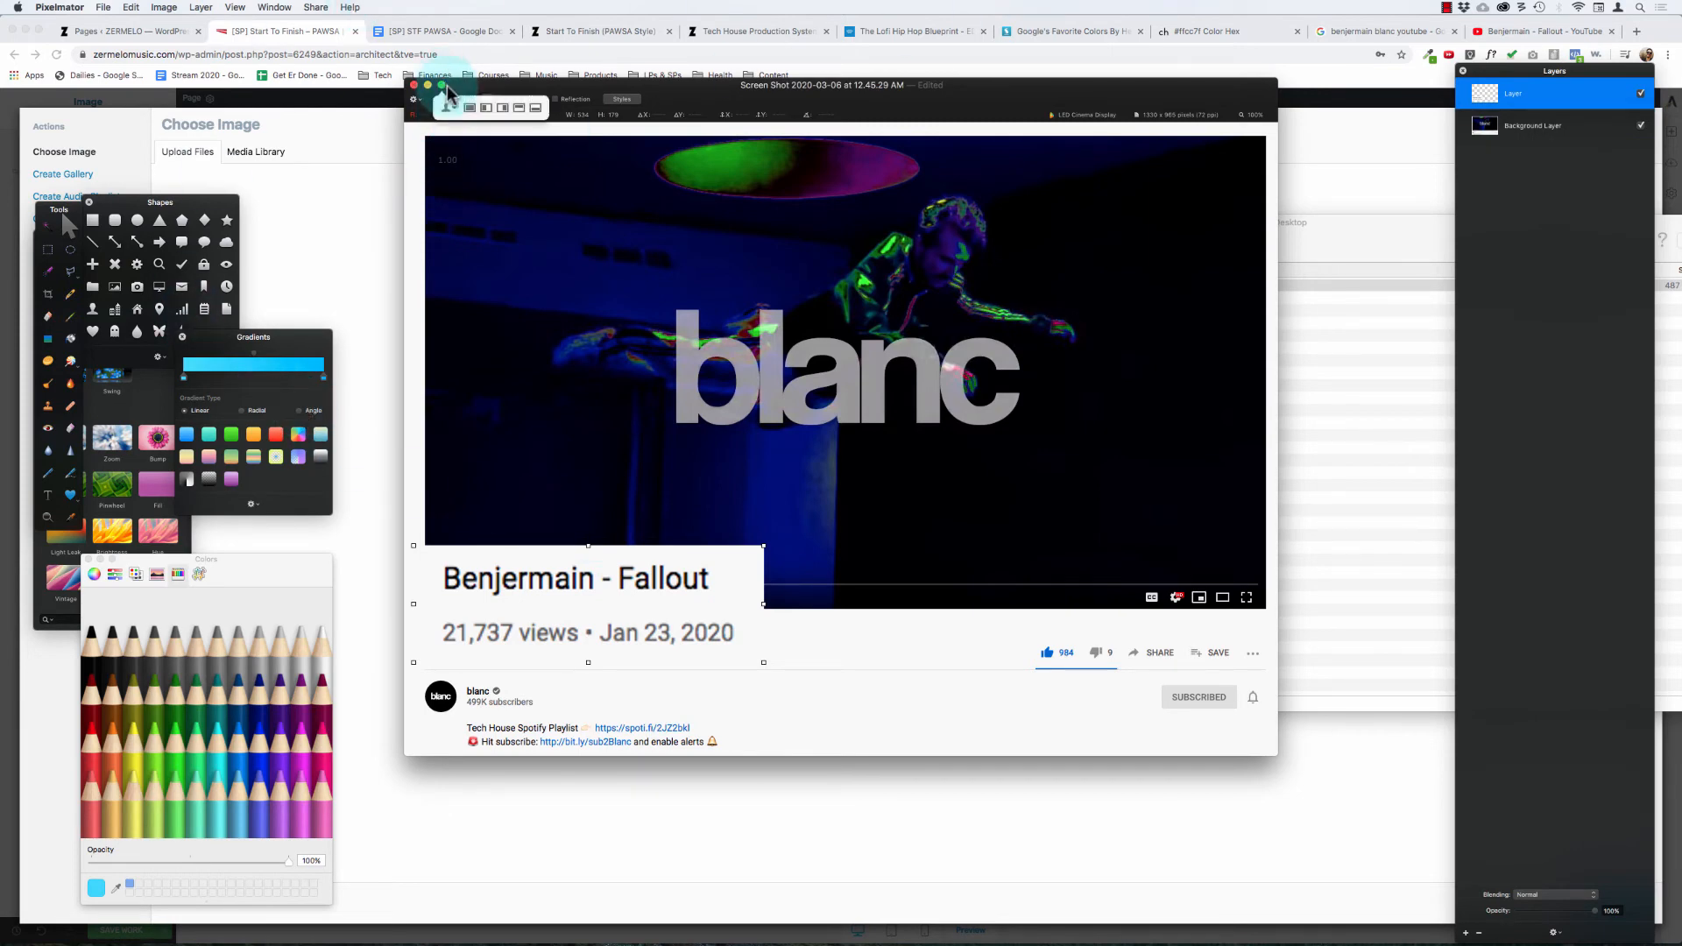
# Step: Maximize the image window and give the enlarged title layer a drop shadow with a 100 px blur
pyautogui.click(470, 103)
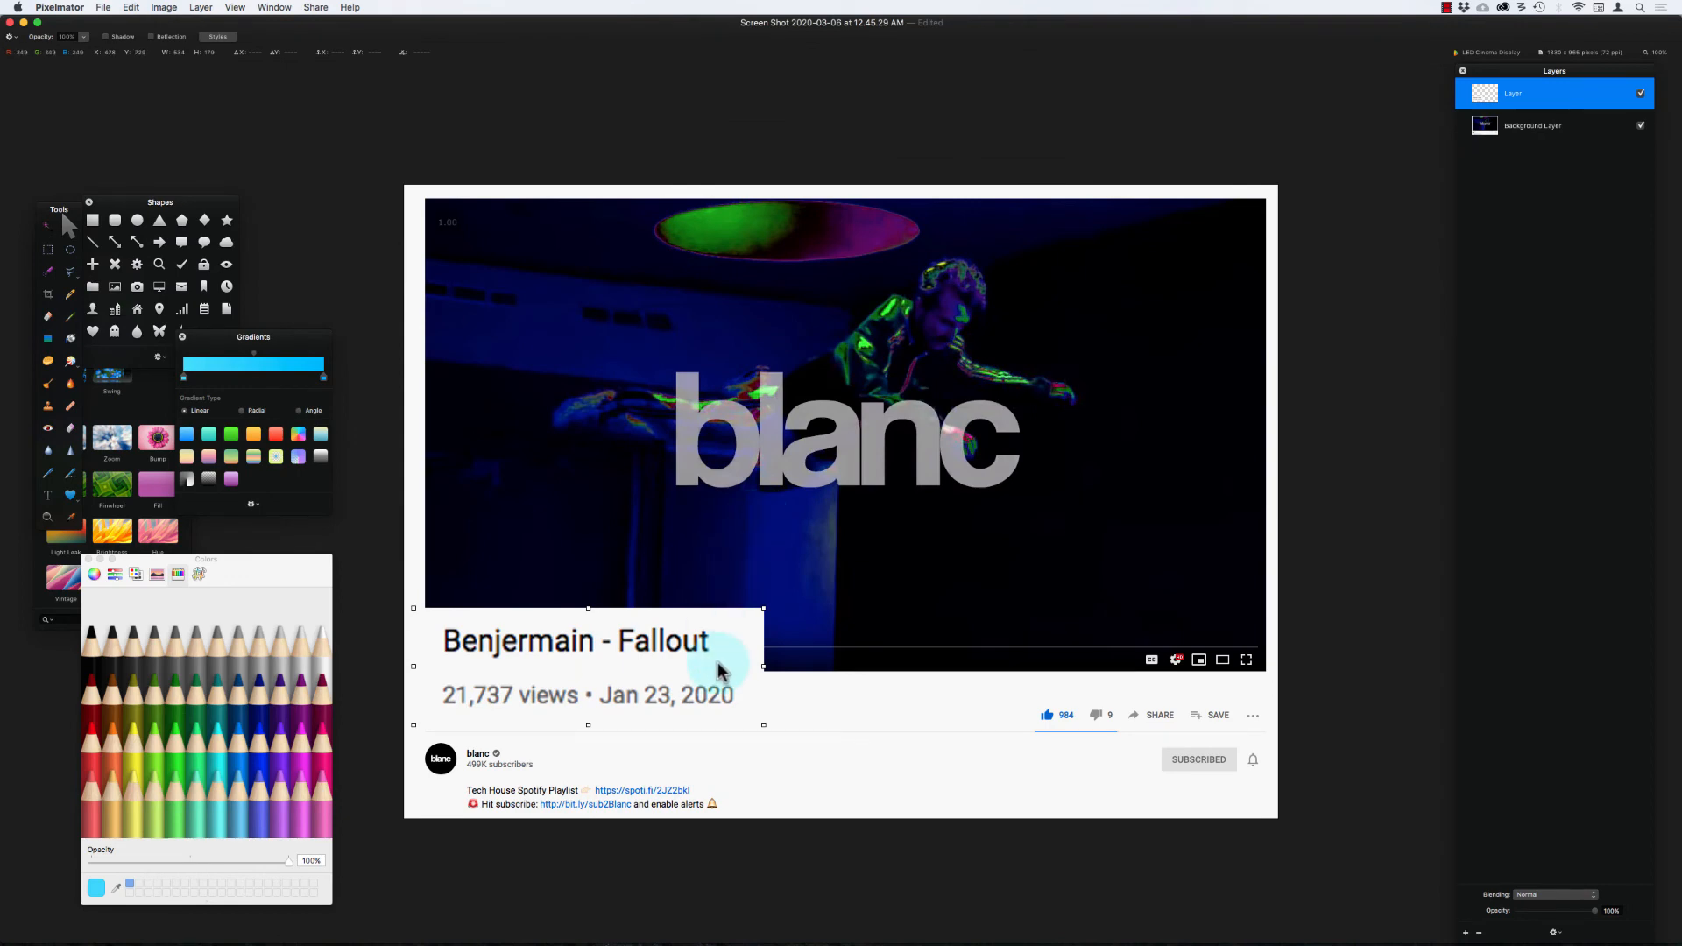
pyautogui.click(218, 38)
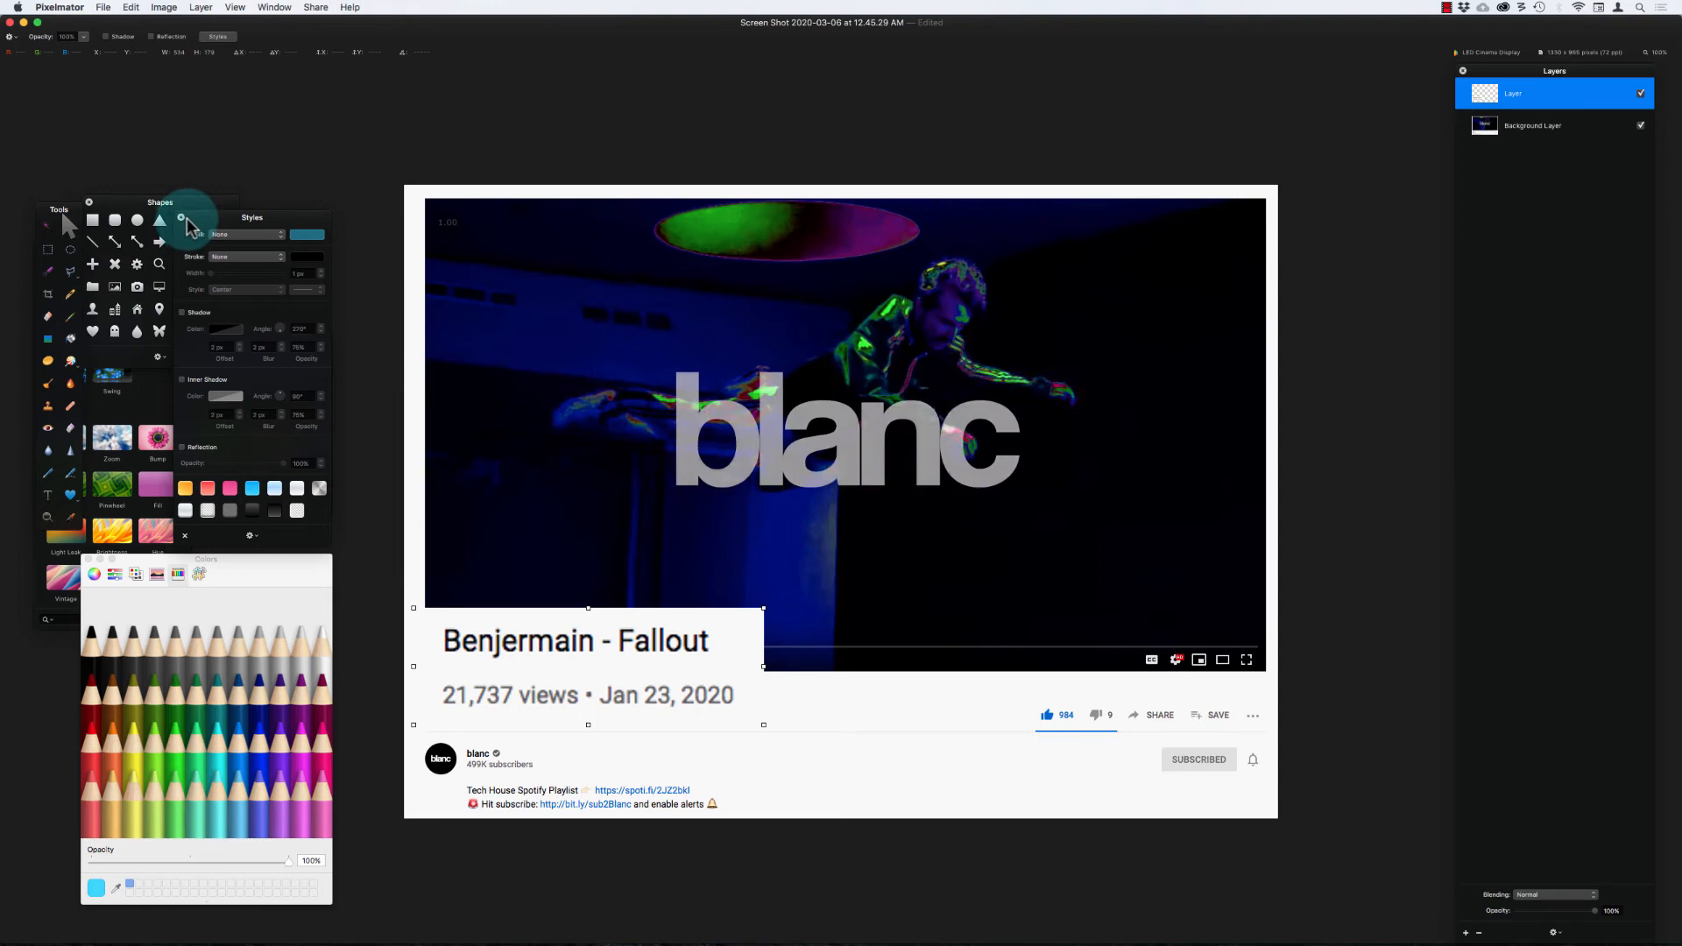
pyautogui.click(183, 313)
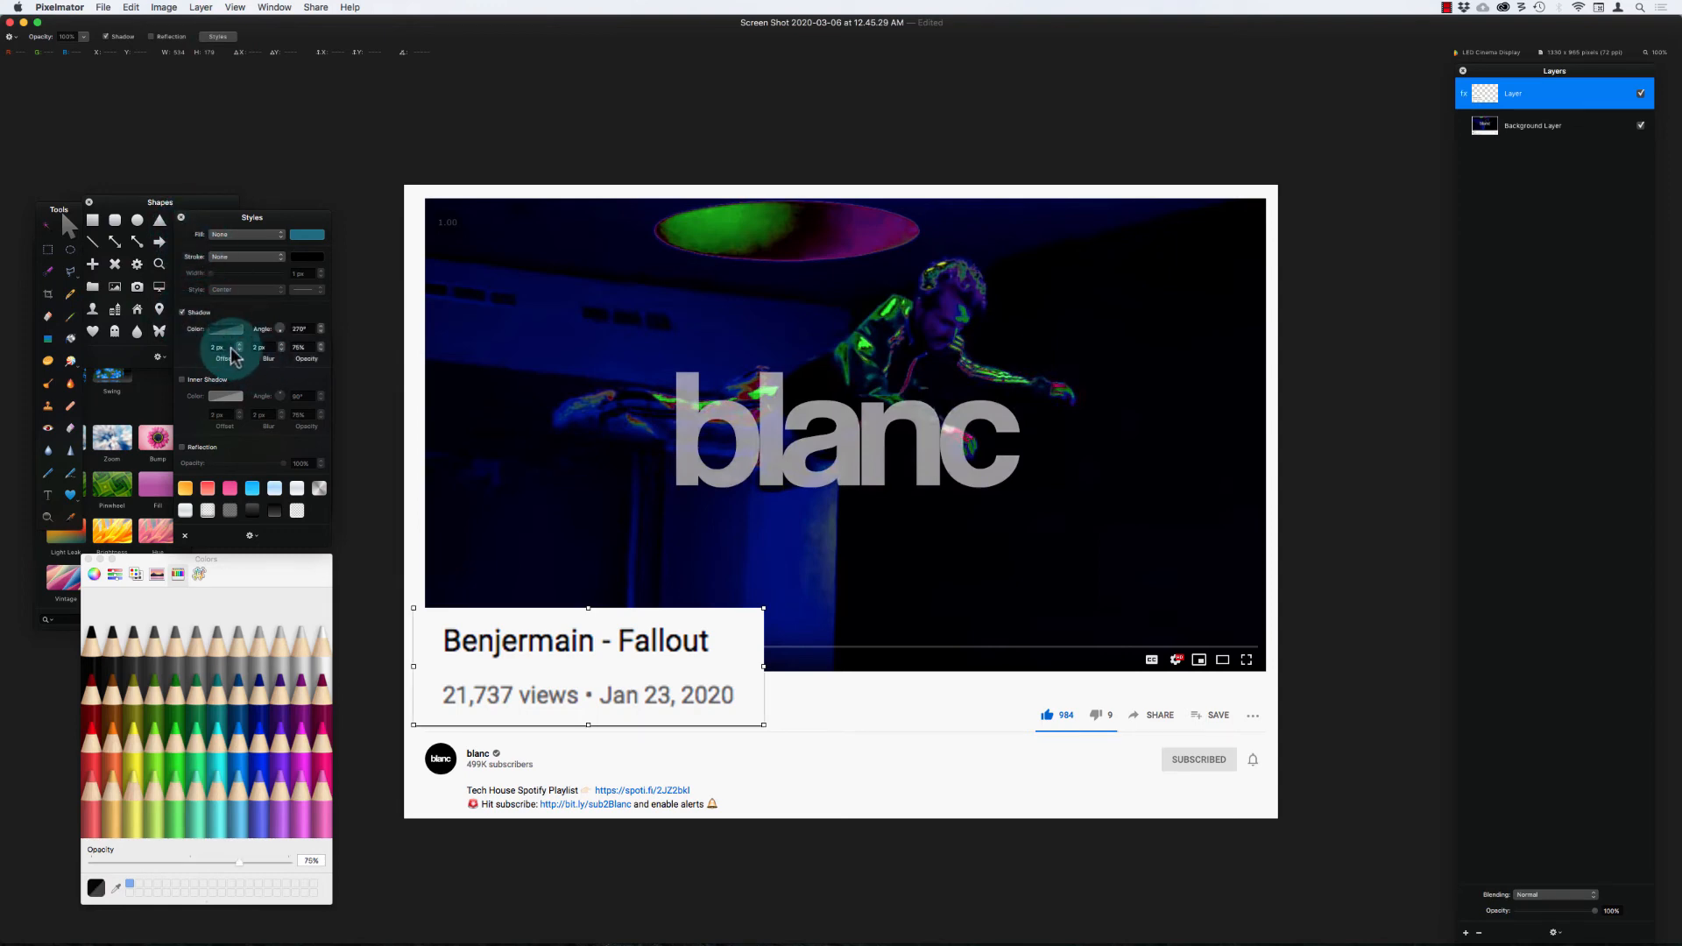
pyautogui.click(272, 350)
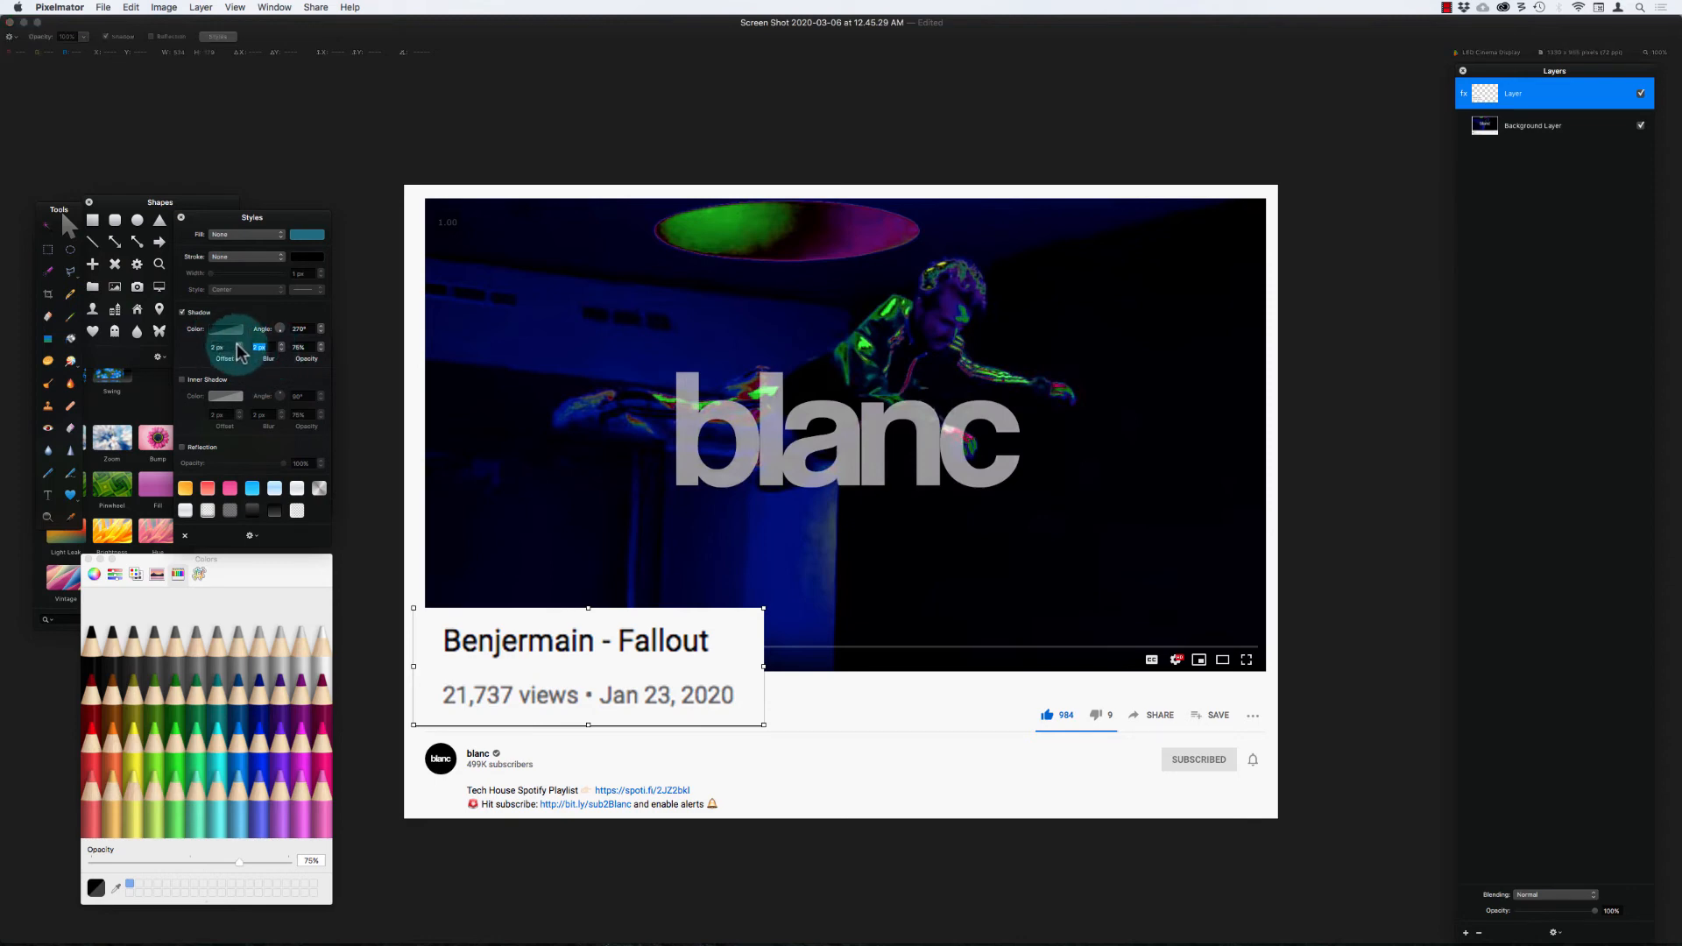
pyautogui.write('100')
pyautogui.press('Return')
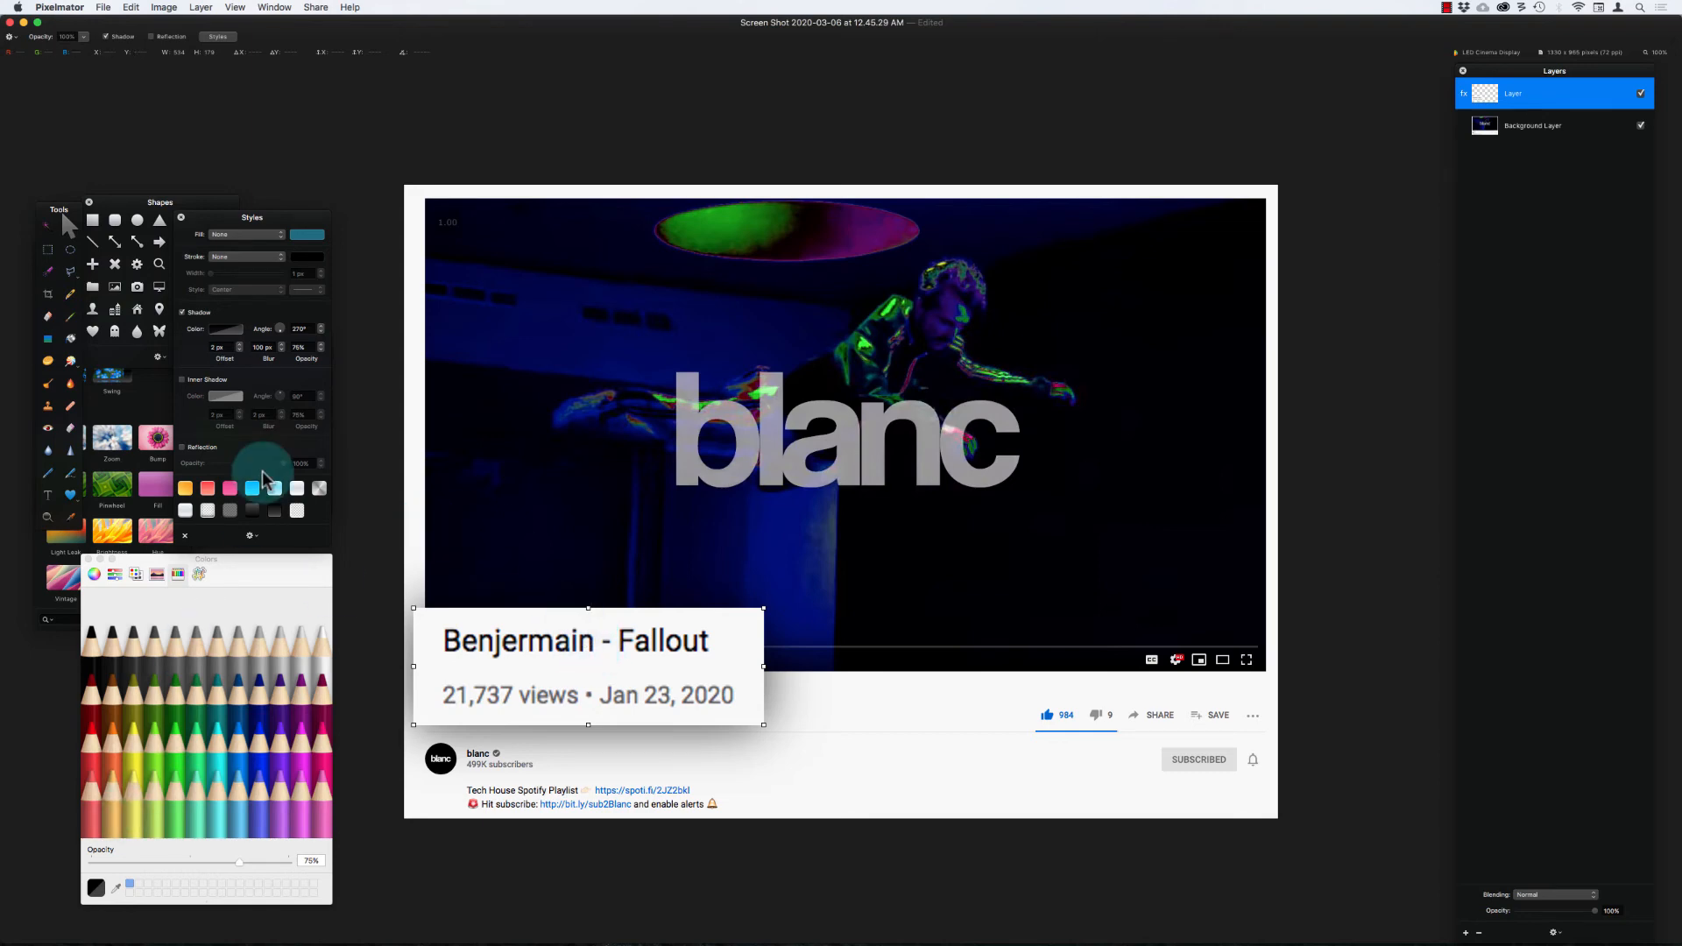
# Step: Draw an arrow shape from the video's lower right area down to the enlarged title card and remove its stroke
pyautogui.click(158, 241)
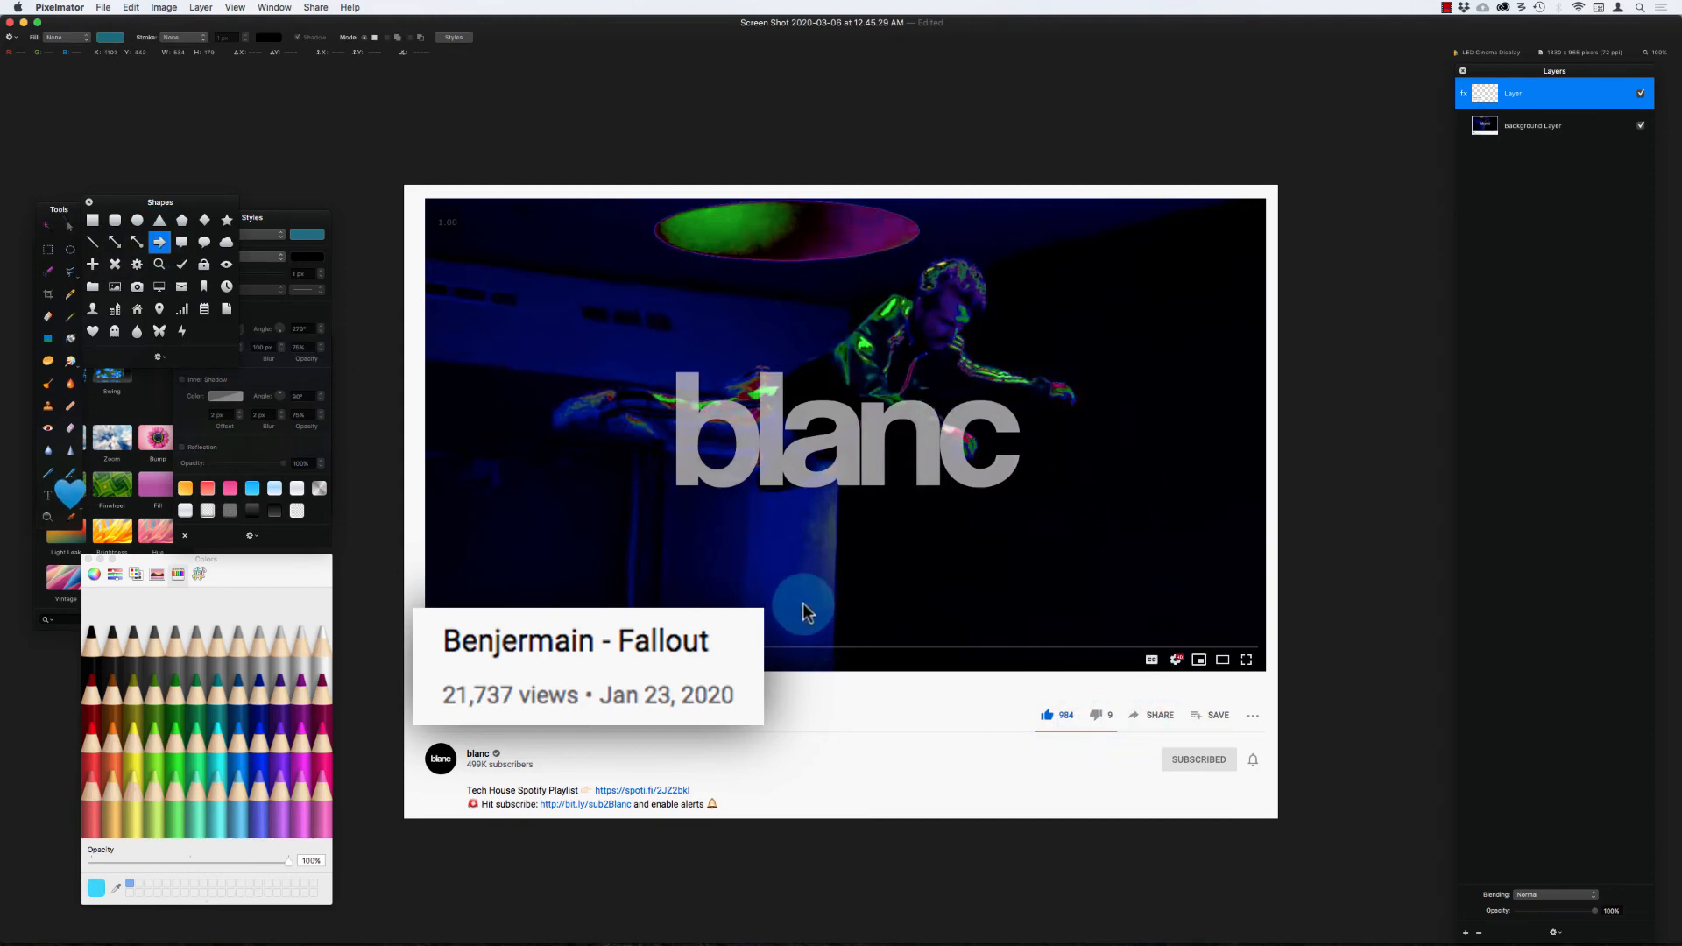
pyautogui.moveTo(1129, 476)
pyautogui.mouseDown()
pyautogui.moveTo(771, 601)
pyautogui.moveTo(764, 588)
pyautogui.moveTo(784, 605)
pyautogui.mouseUp()
pyautogui.click(91, 752)
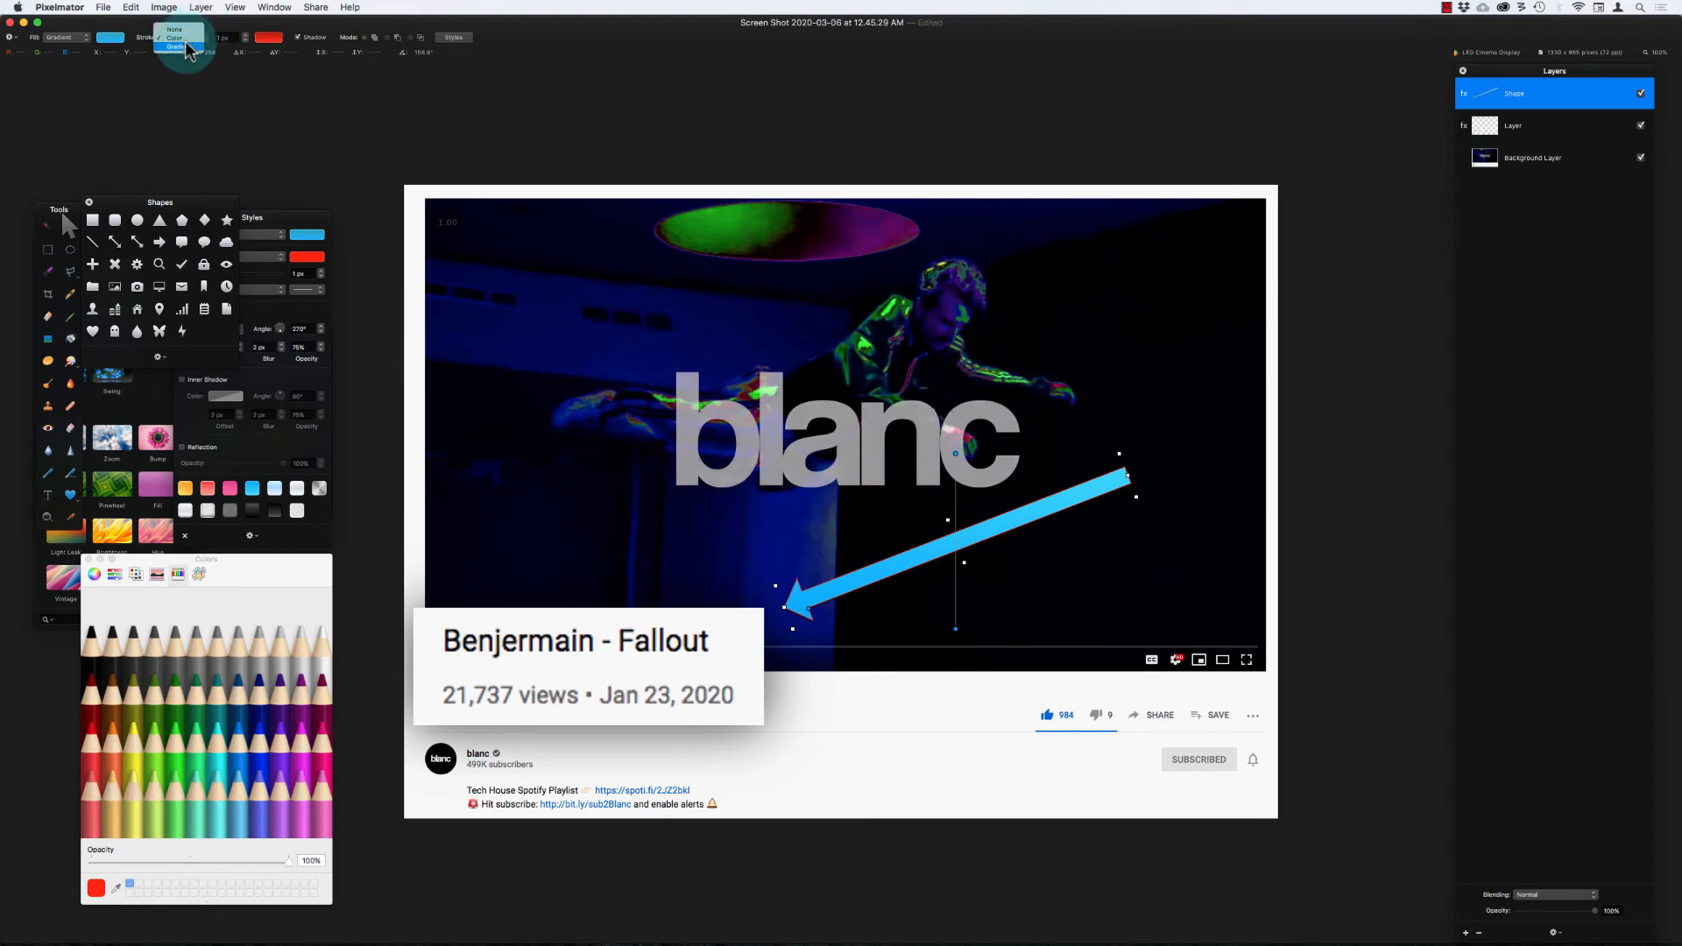
pyautogui.click(186, 30)
# Step: Change the arrow's fill from gradient to a solid color and set it to Red from the Apple color list
pyautogui.click(60, 37)
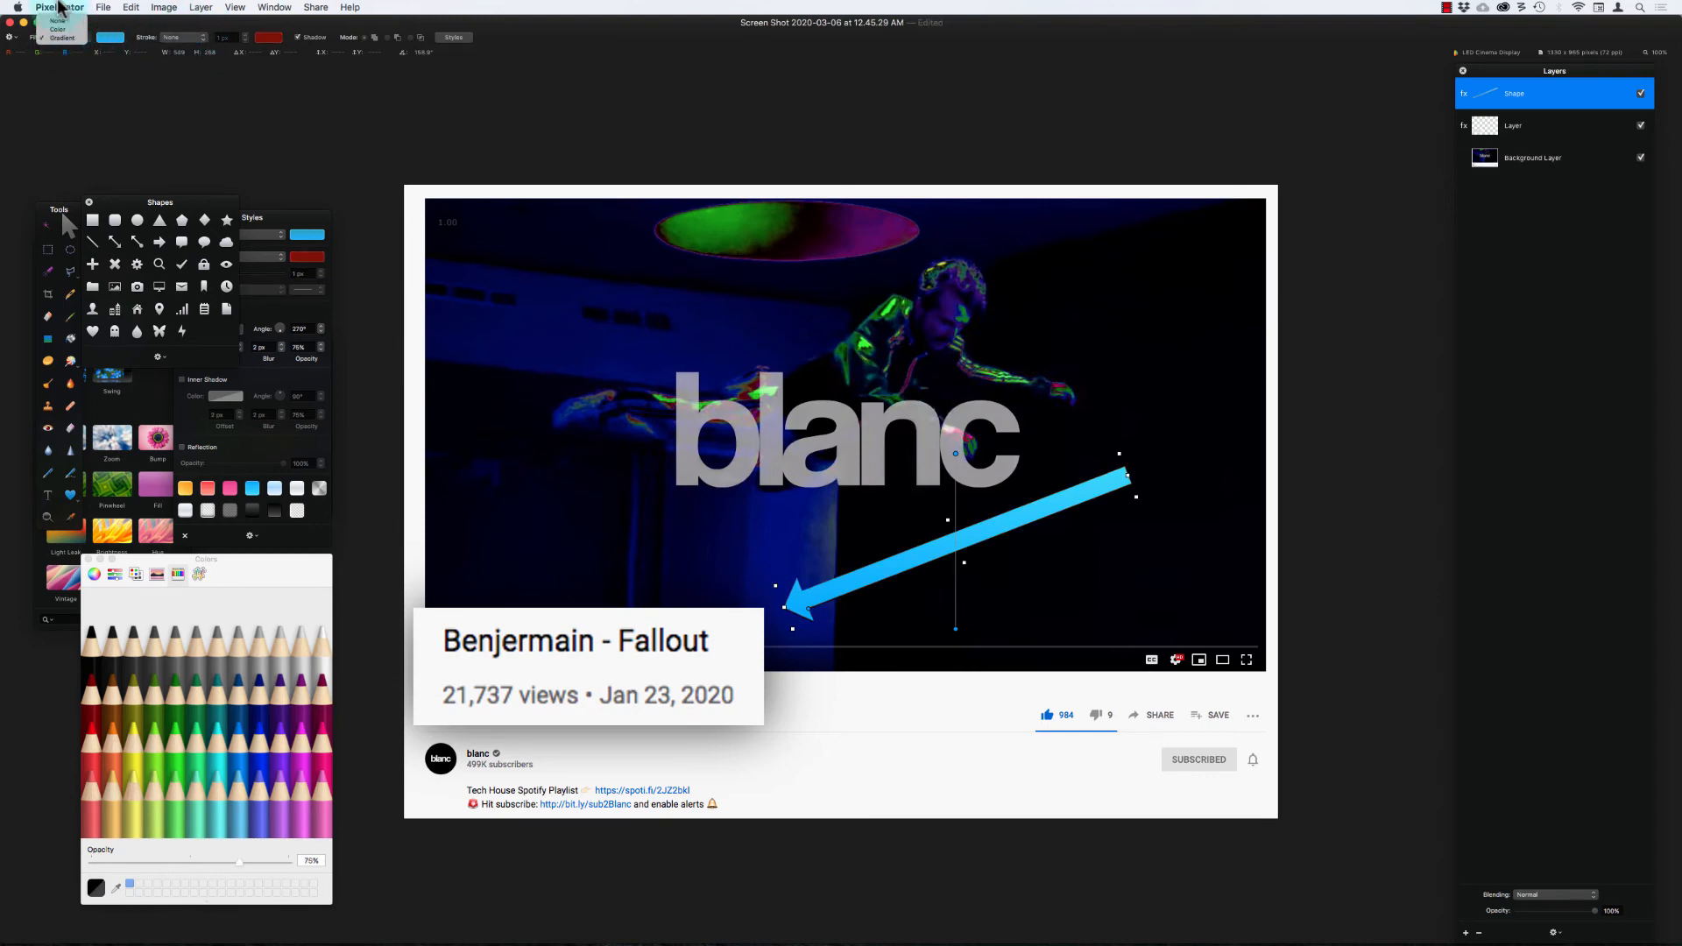
pyautogui.click(58, 29)
pyautogui.click(110, 37)
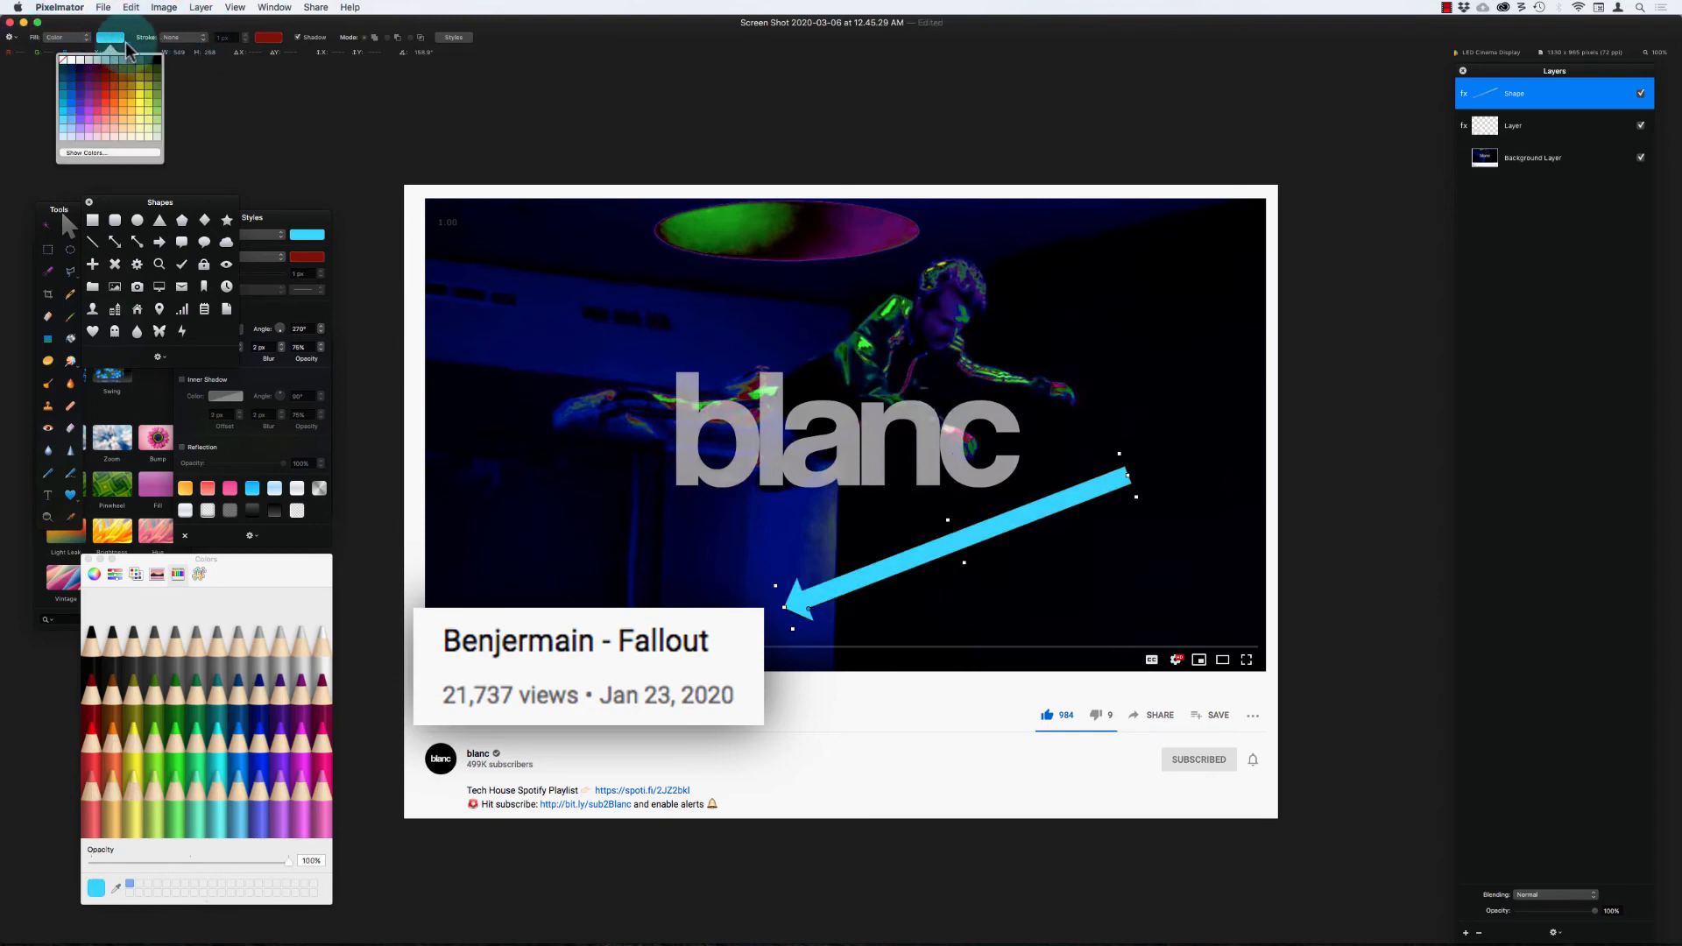
pyautogui.click(106, 154)
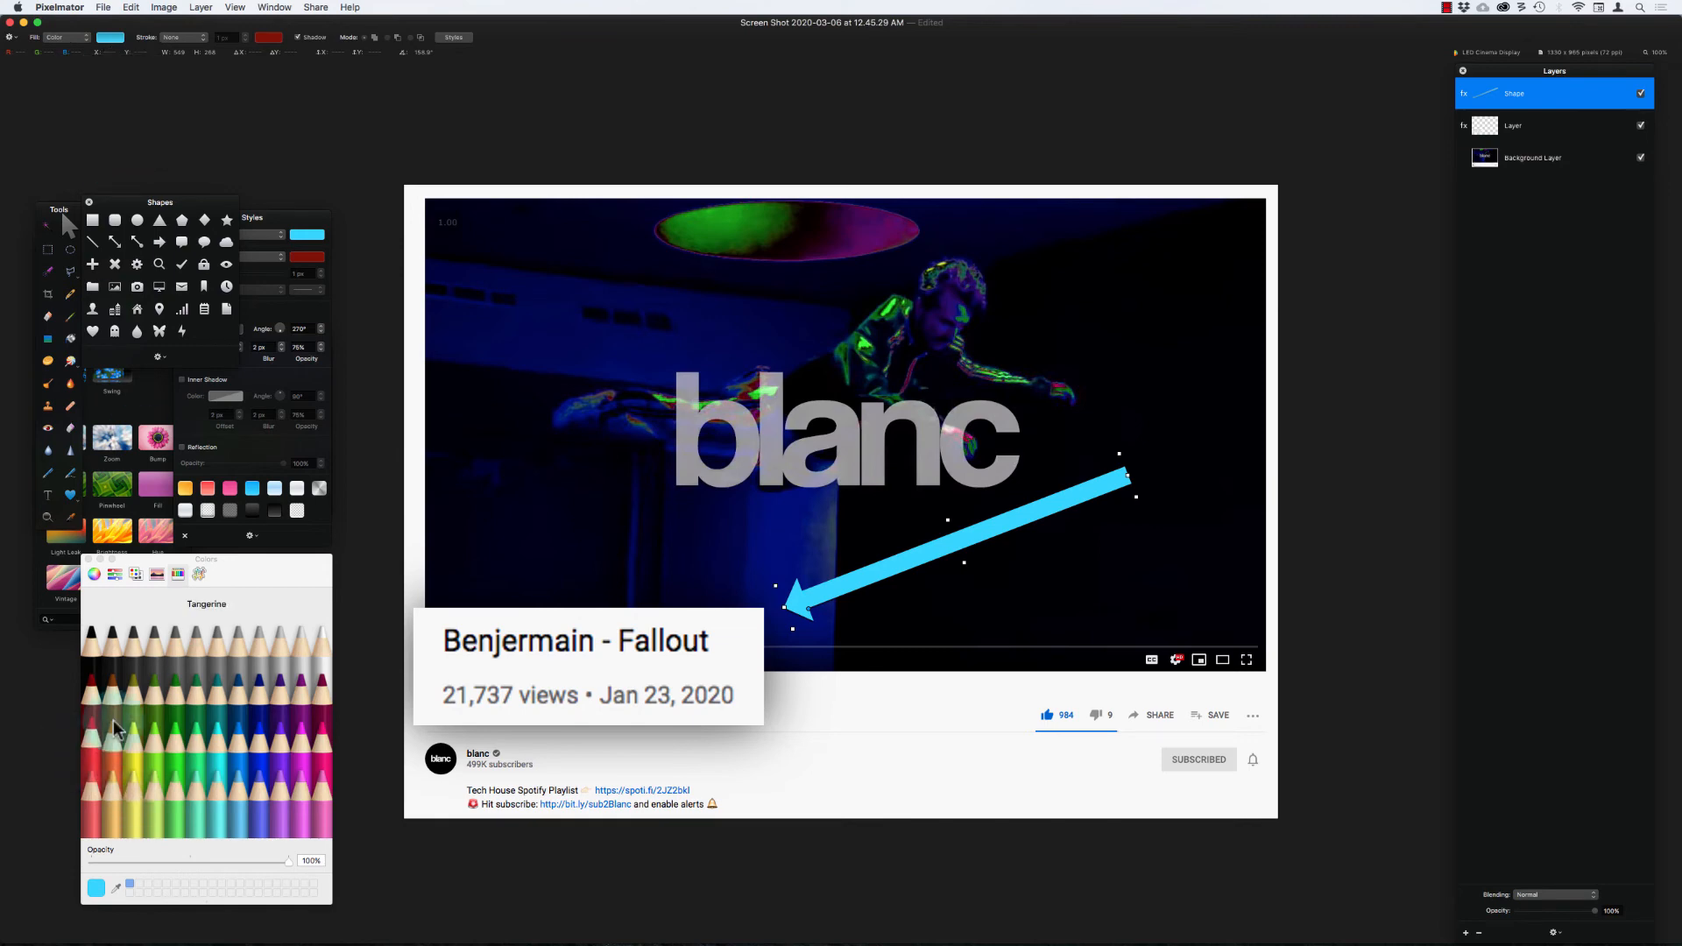
pyautogui.click(95, 575)
pyautogui.click(136, 574)
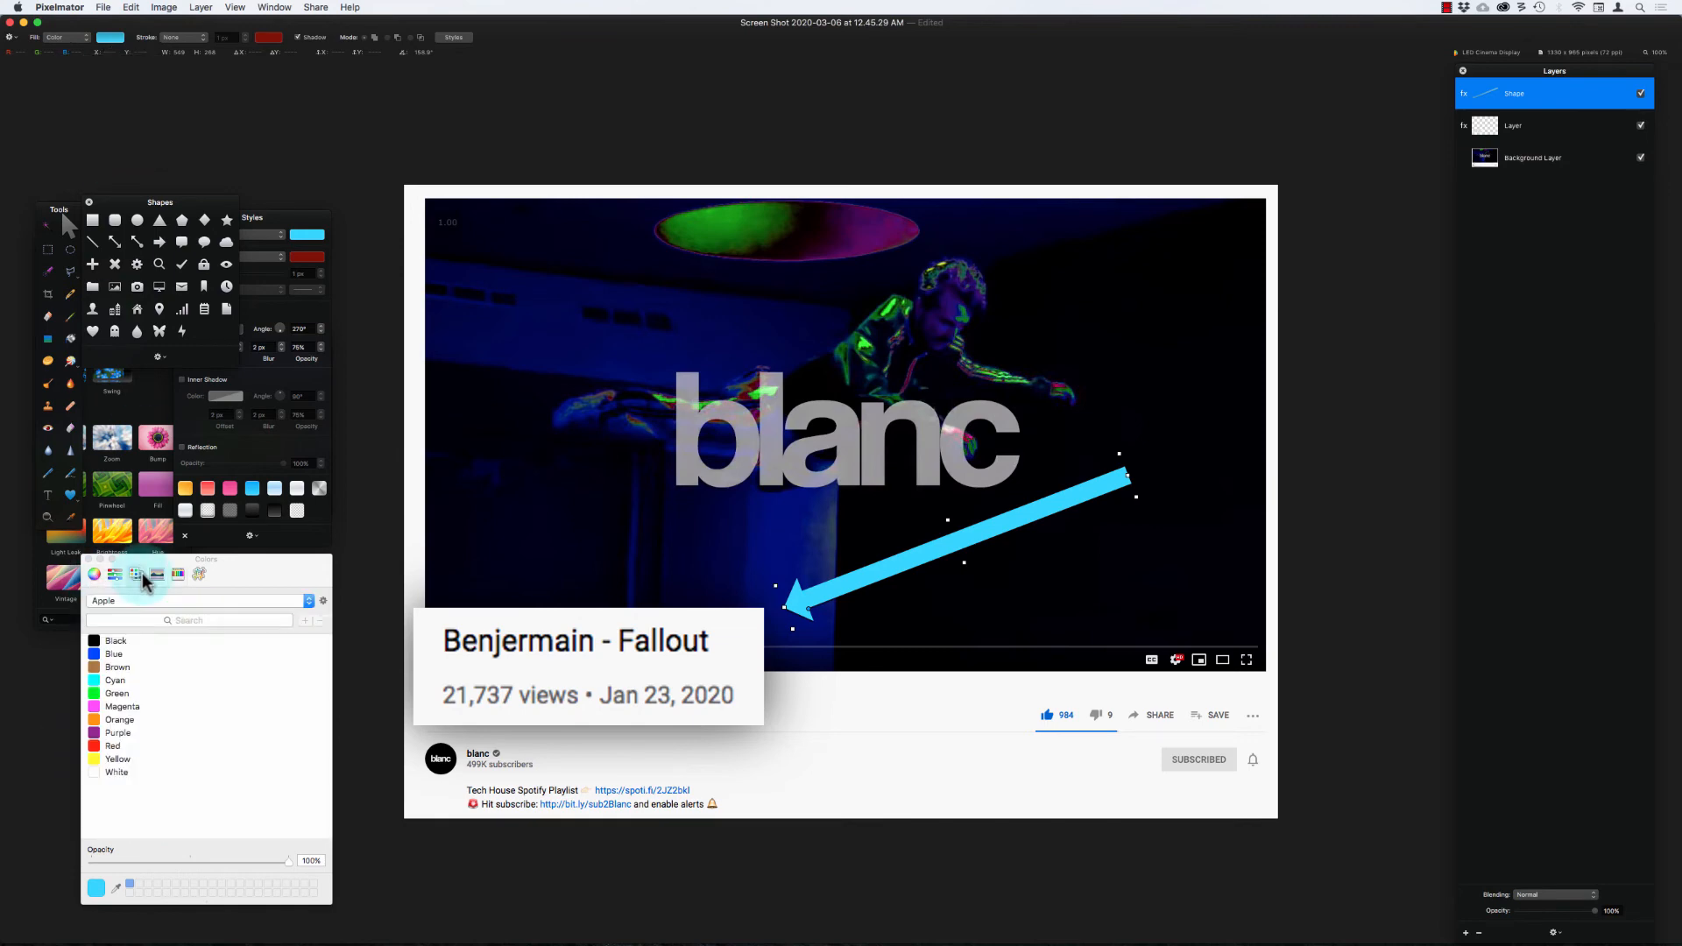
pyautogui.click(121, 747)
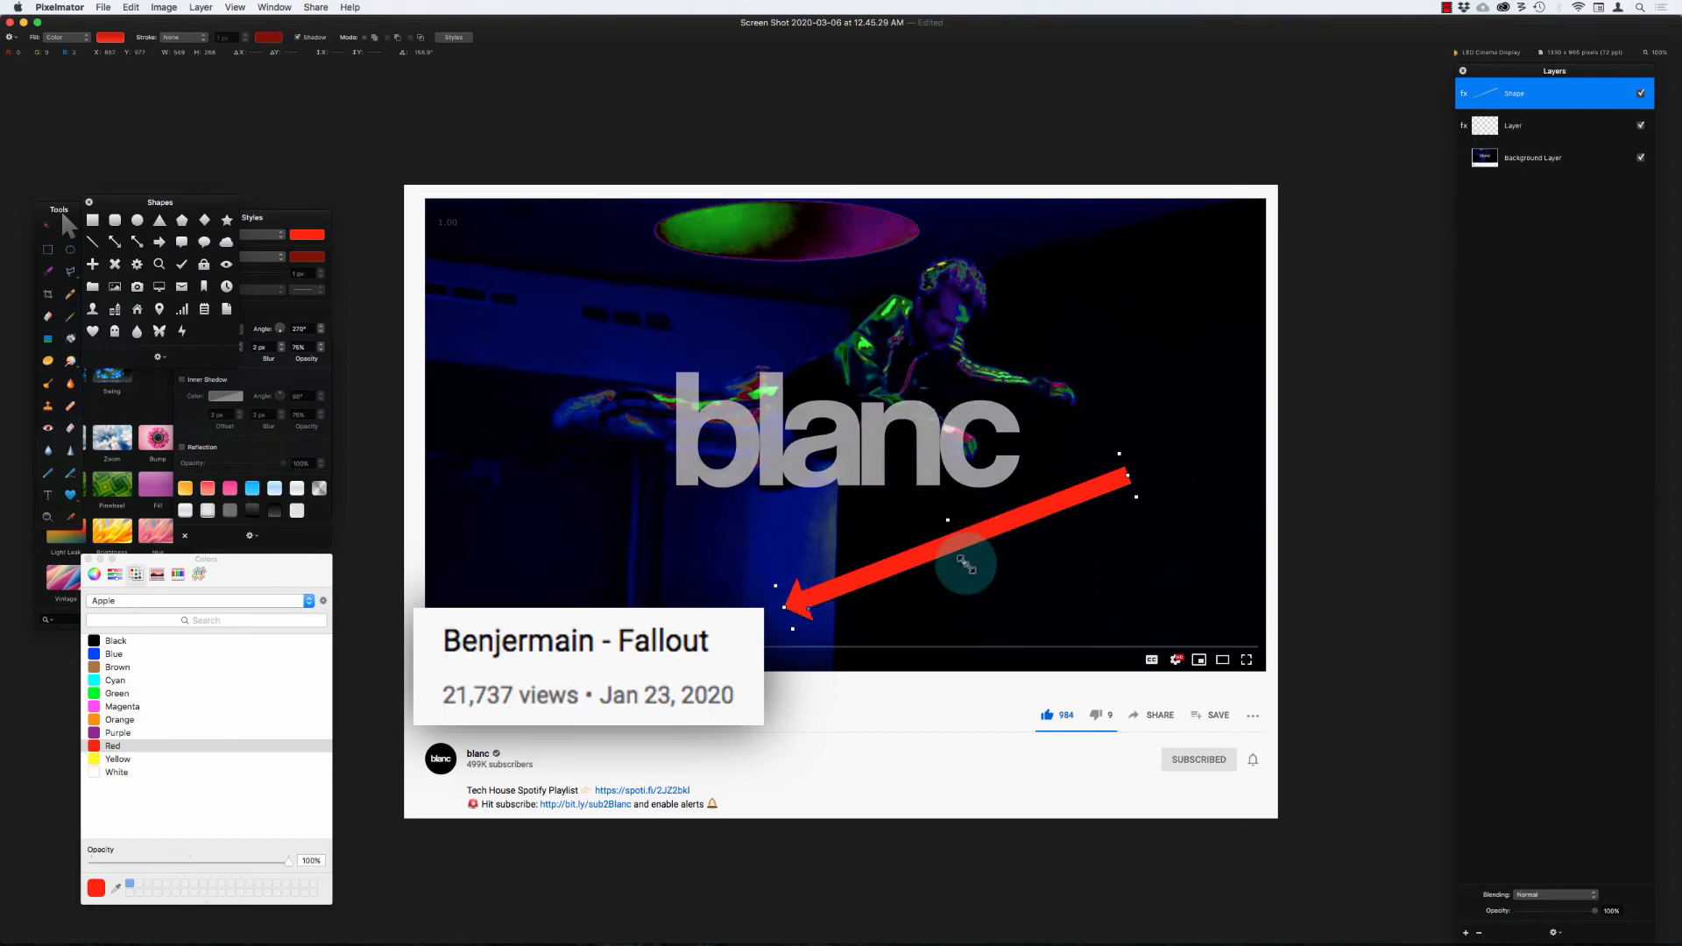
# Step: Thicken the arrow, lengthen its head, and move it so the tip touches the title card beside "Fallout"
pyautogui.moveTo(974, 581); pyautogui.dragTo(983, 609)
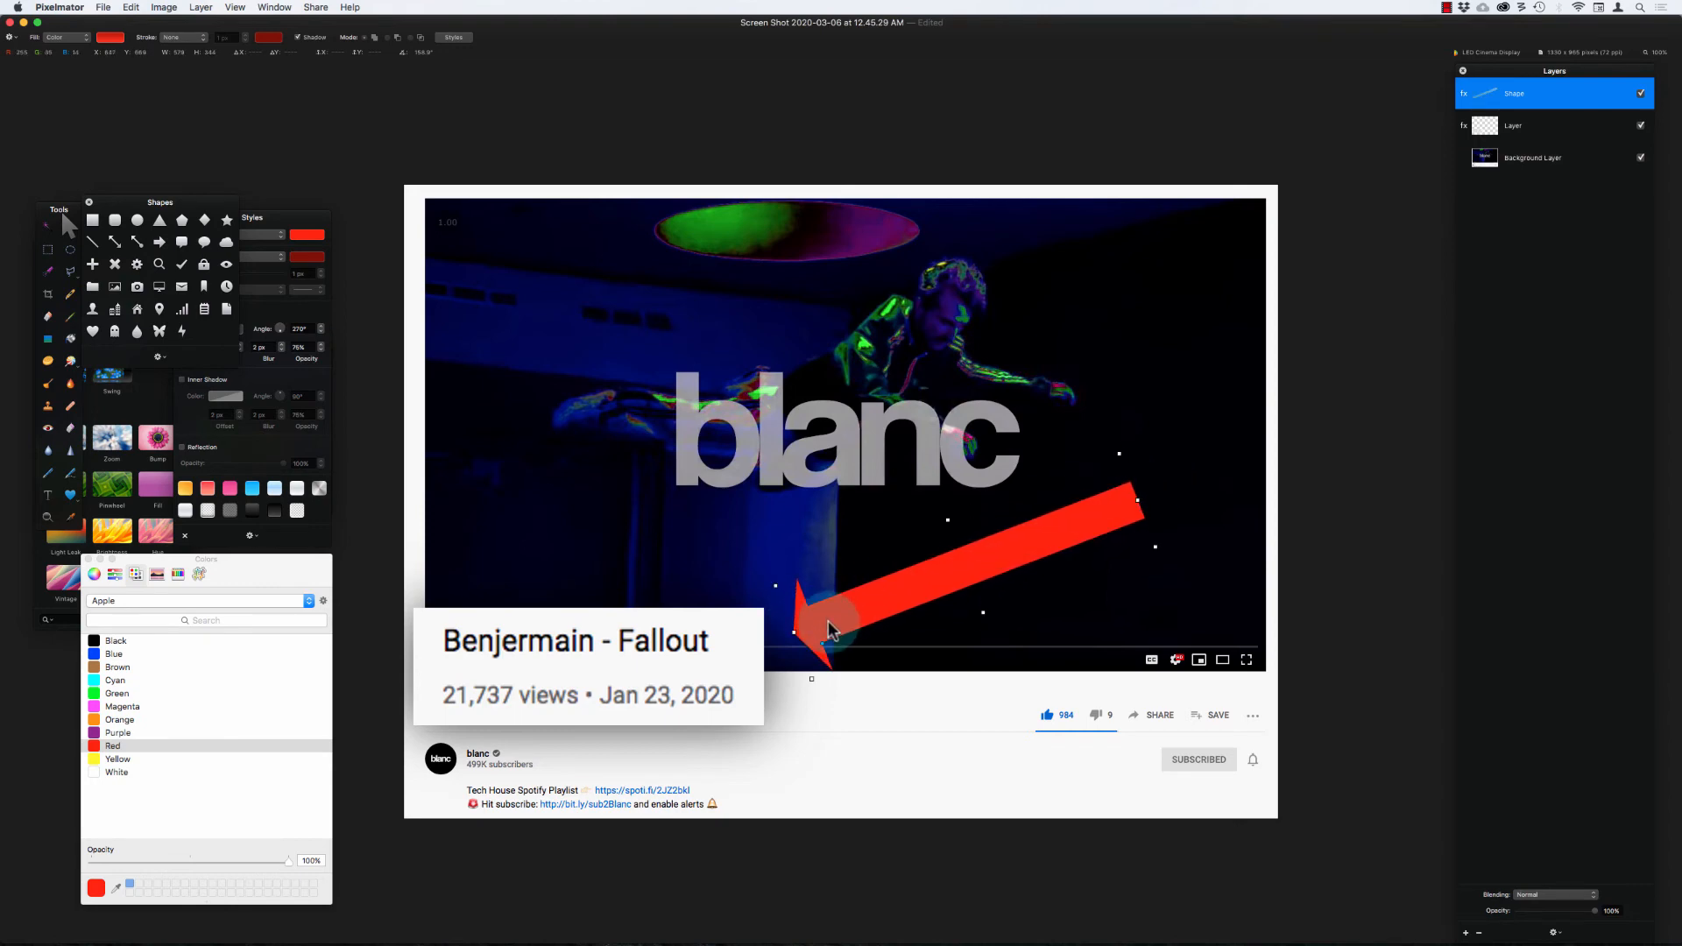
pyautogui.moveTo(834, 654); pyautogui.dragTo(908, 634)
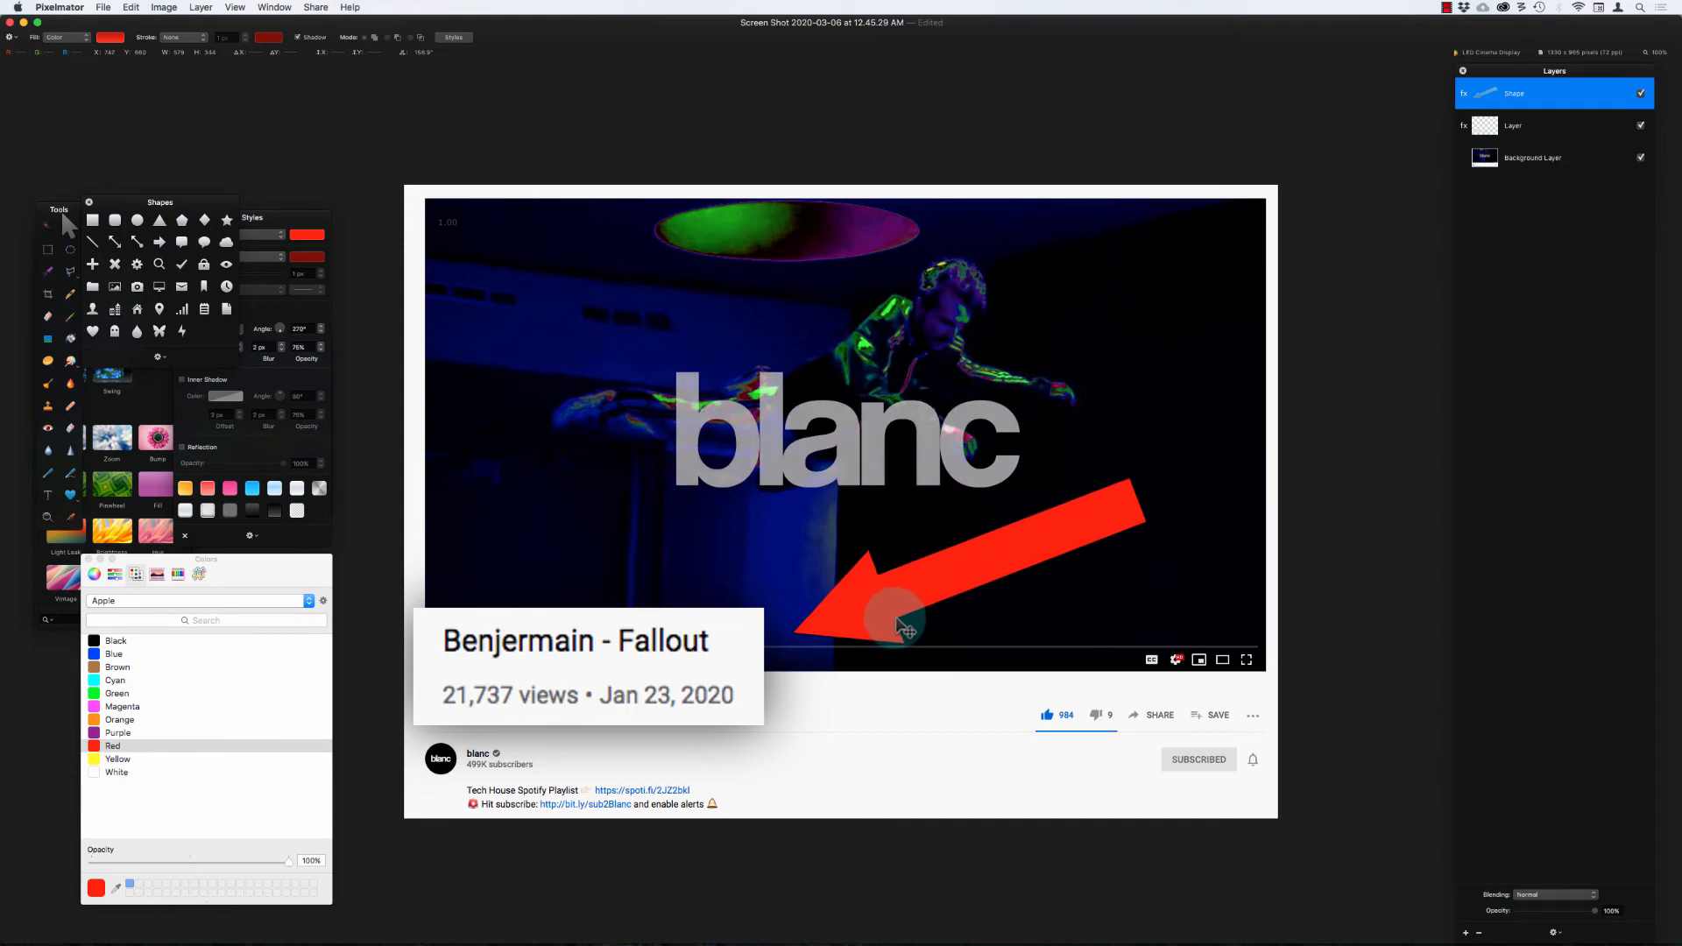
pyautogui.moveTo(911, 582); pyautogui.dragTo(853, 577)
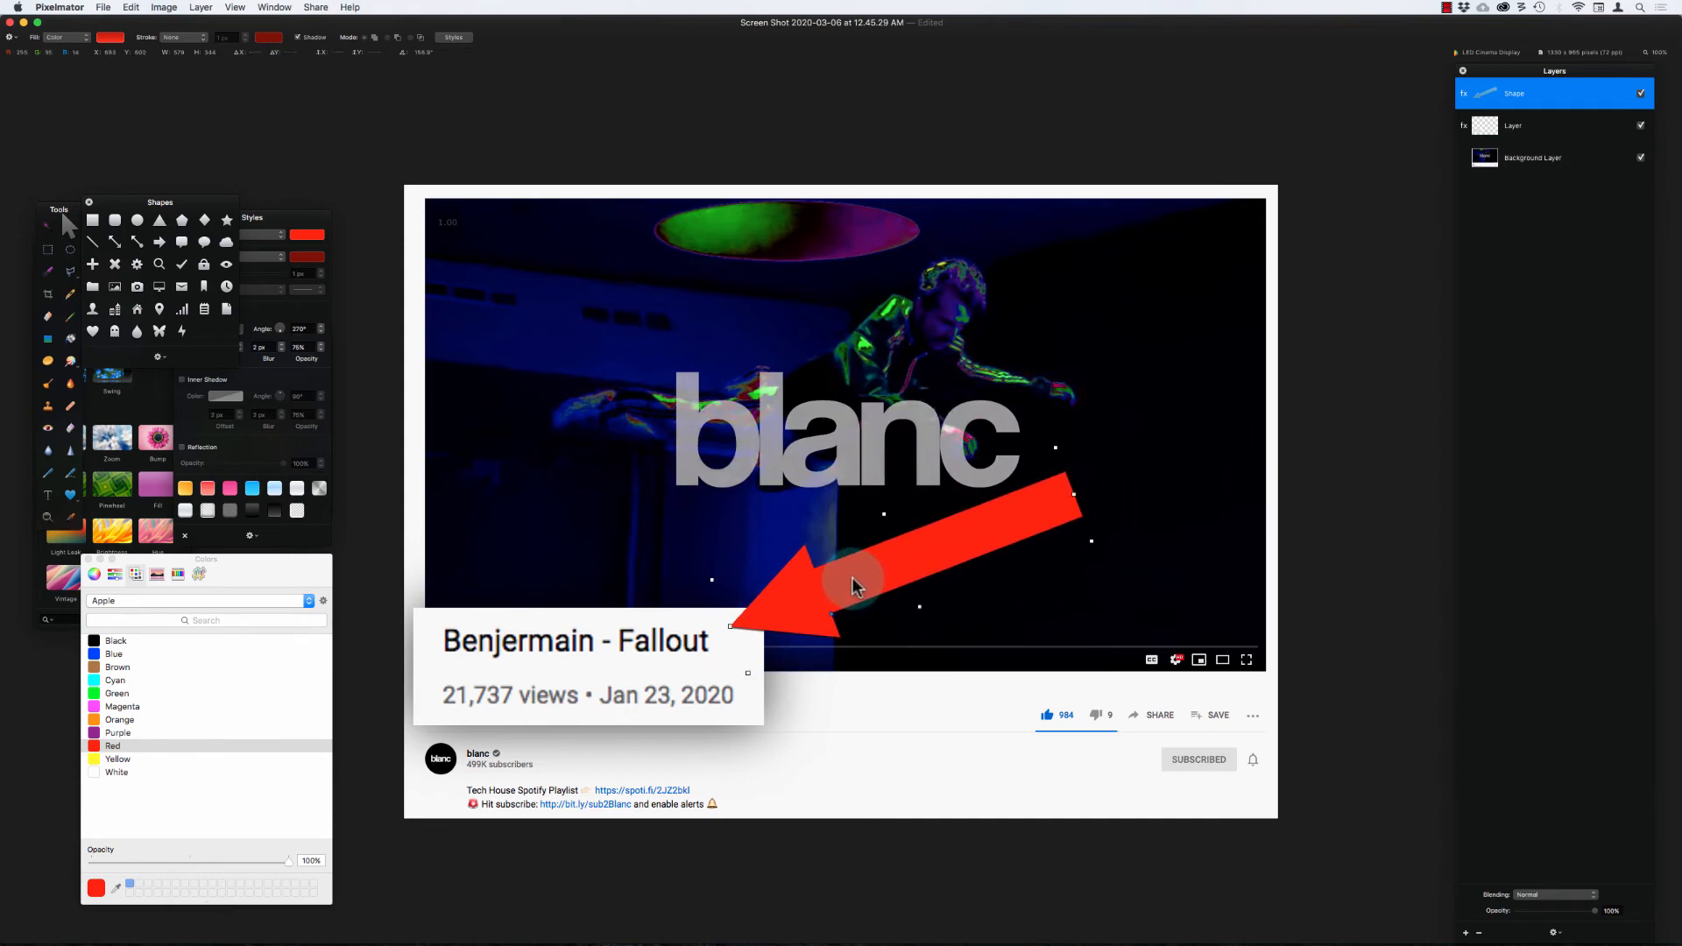
# Step: Move the Shapes palette clear of the Styles palette and show the style settings again
pyautogui.click(456, 38)
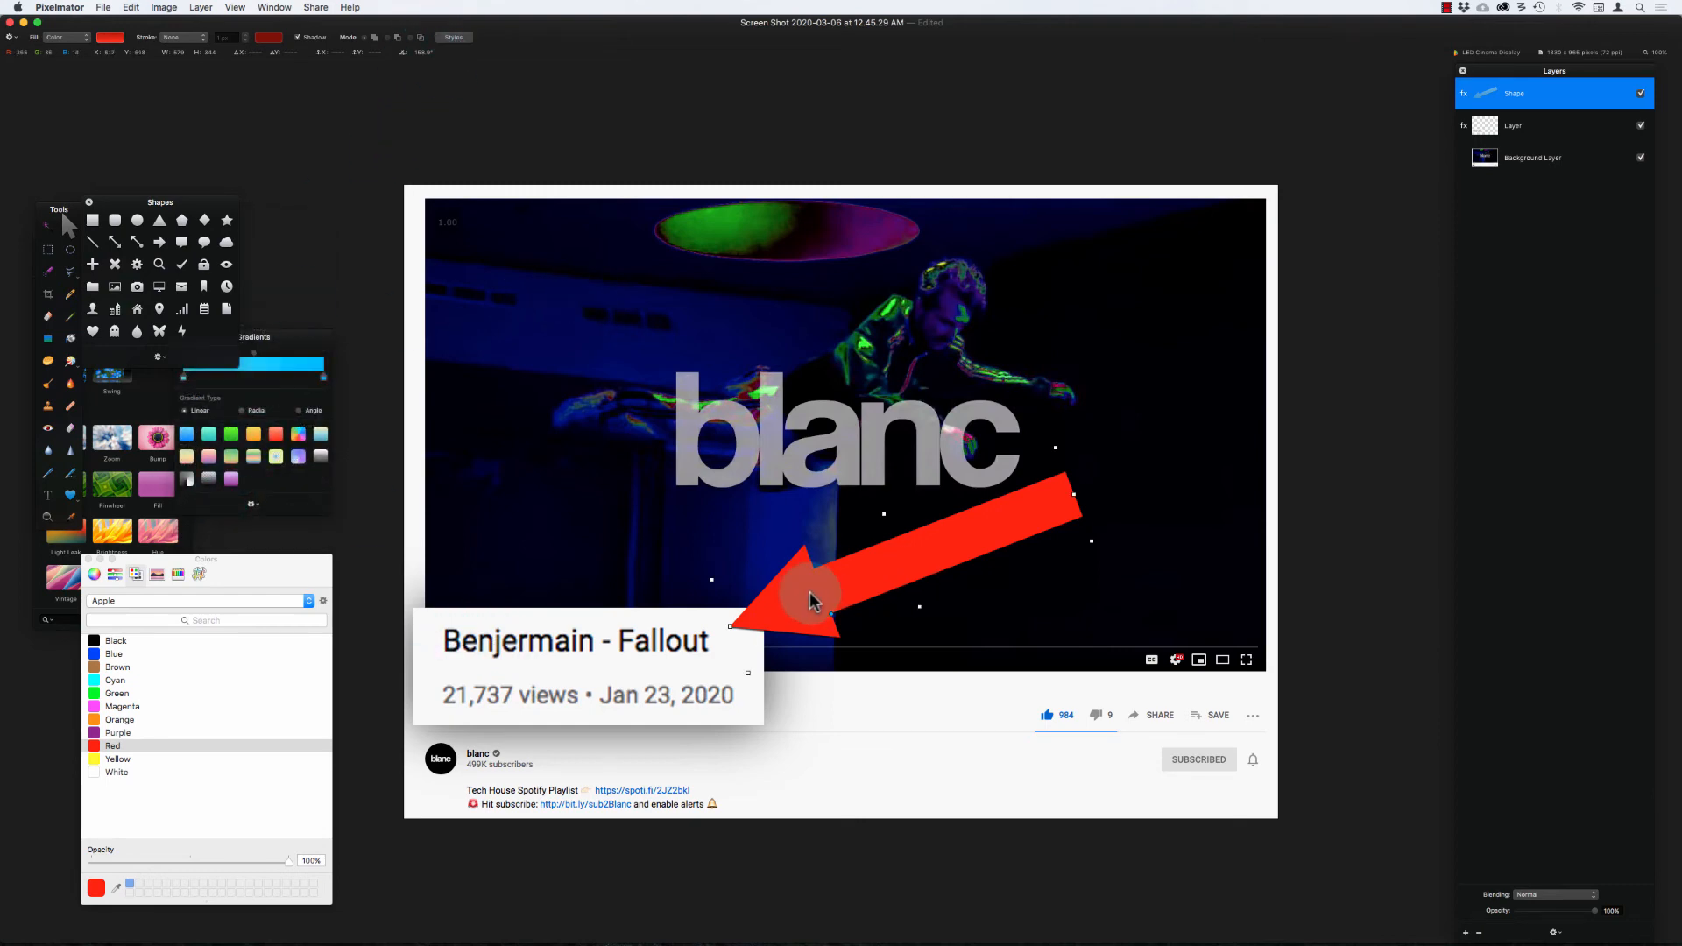
pyautogui.moveTo(211, 206); pyautogui.dragTo(235, 84)
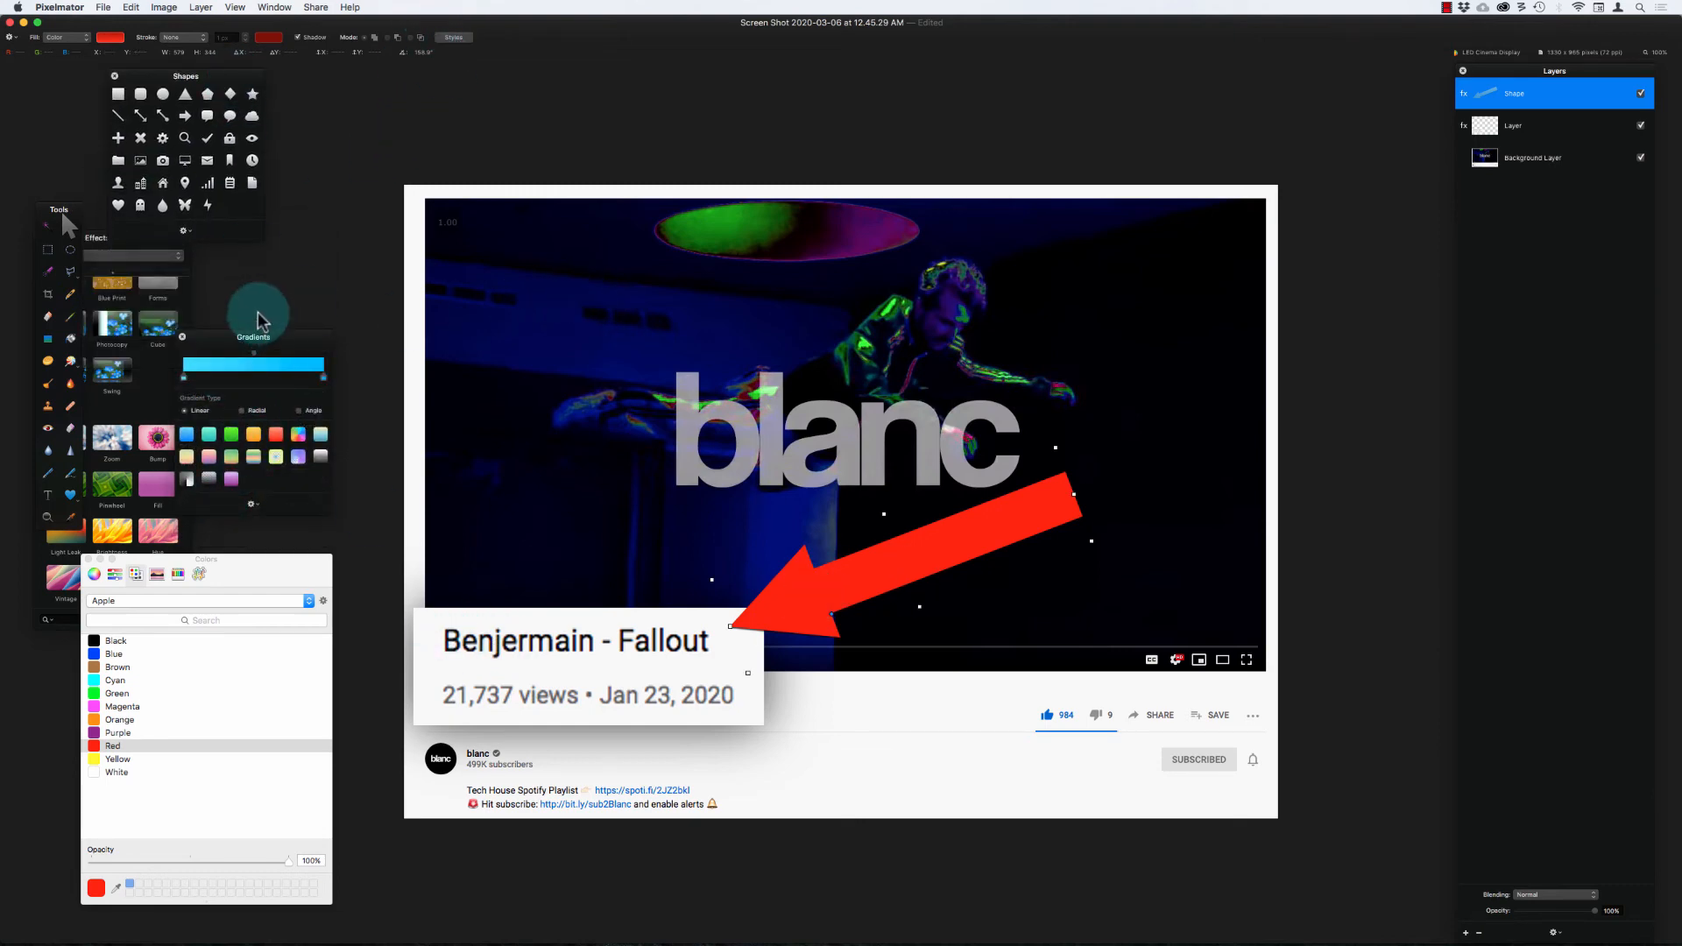
pyautogui.click(454, 38)
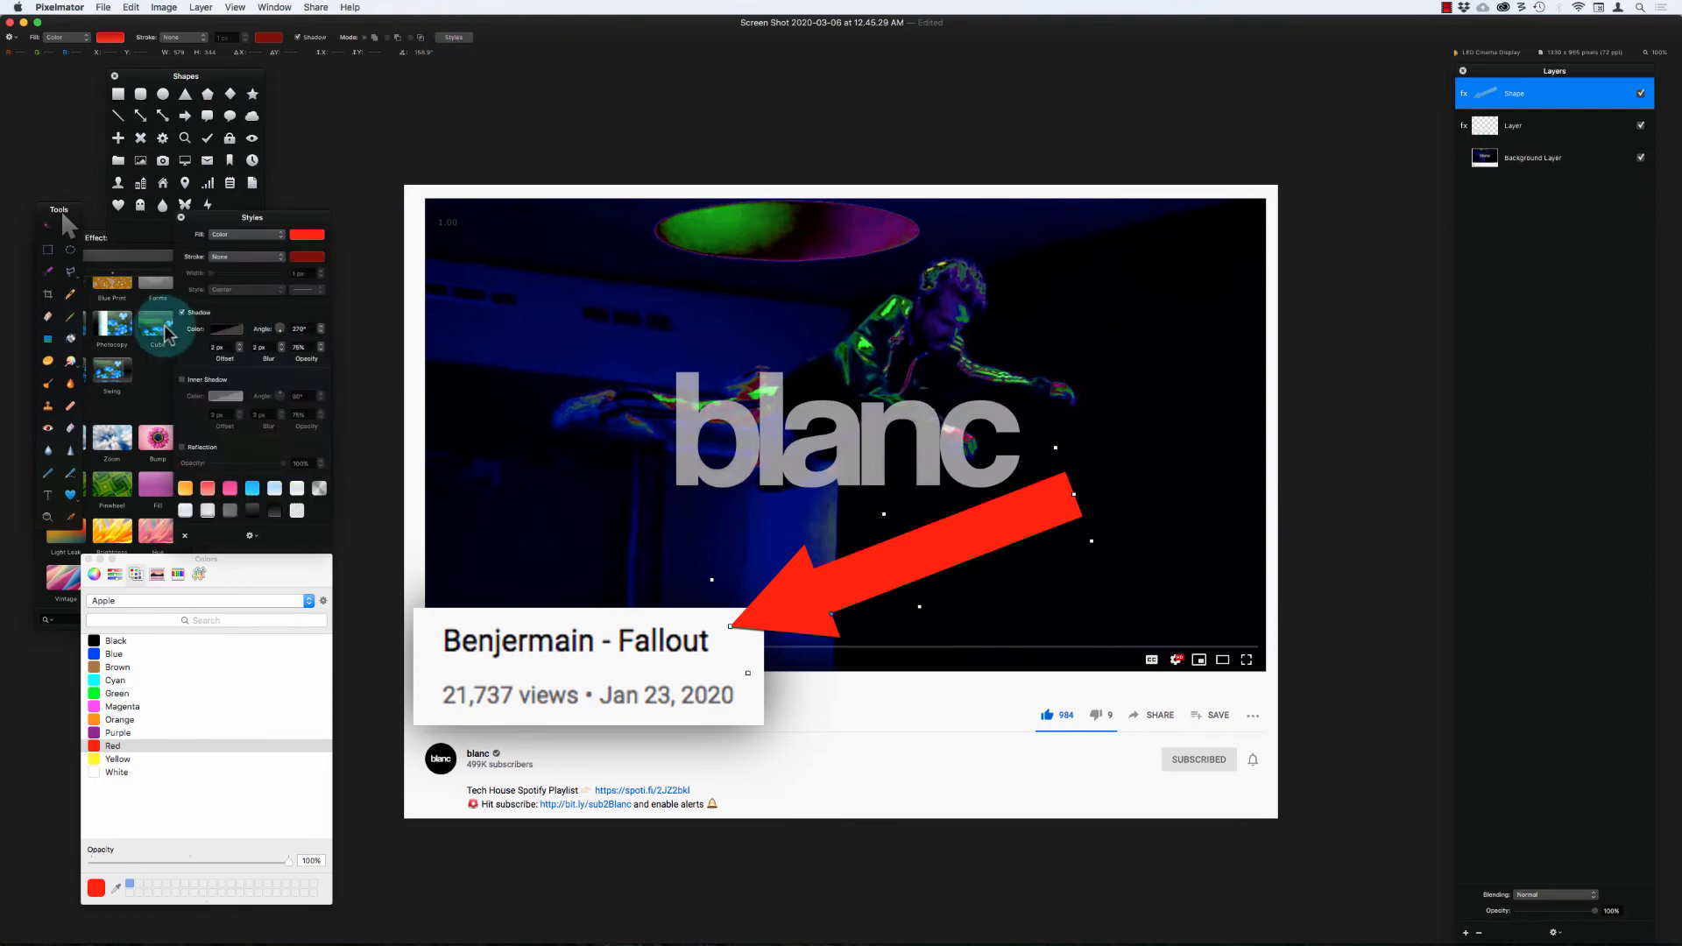
pyautogui.click(591, 300)
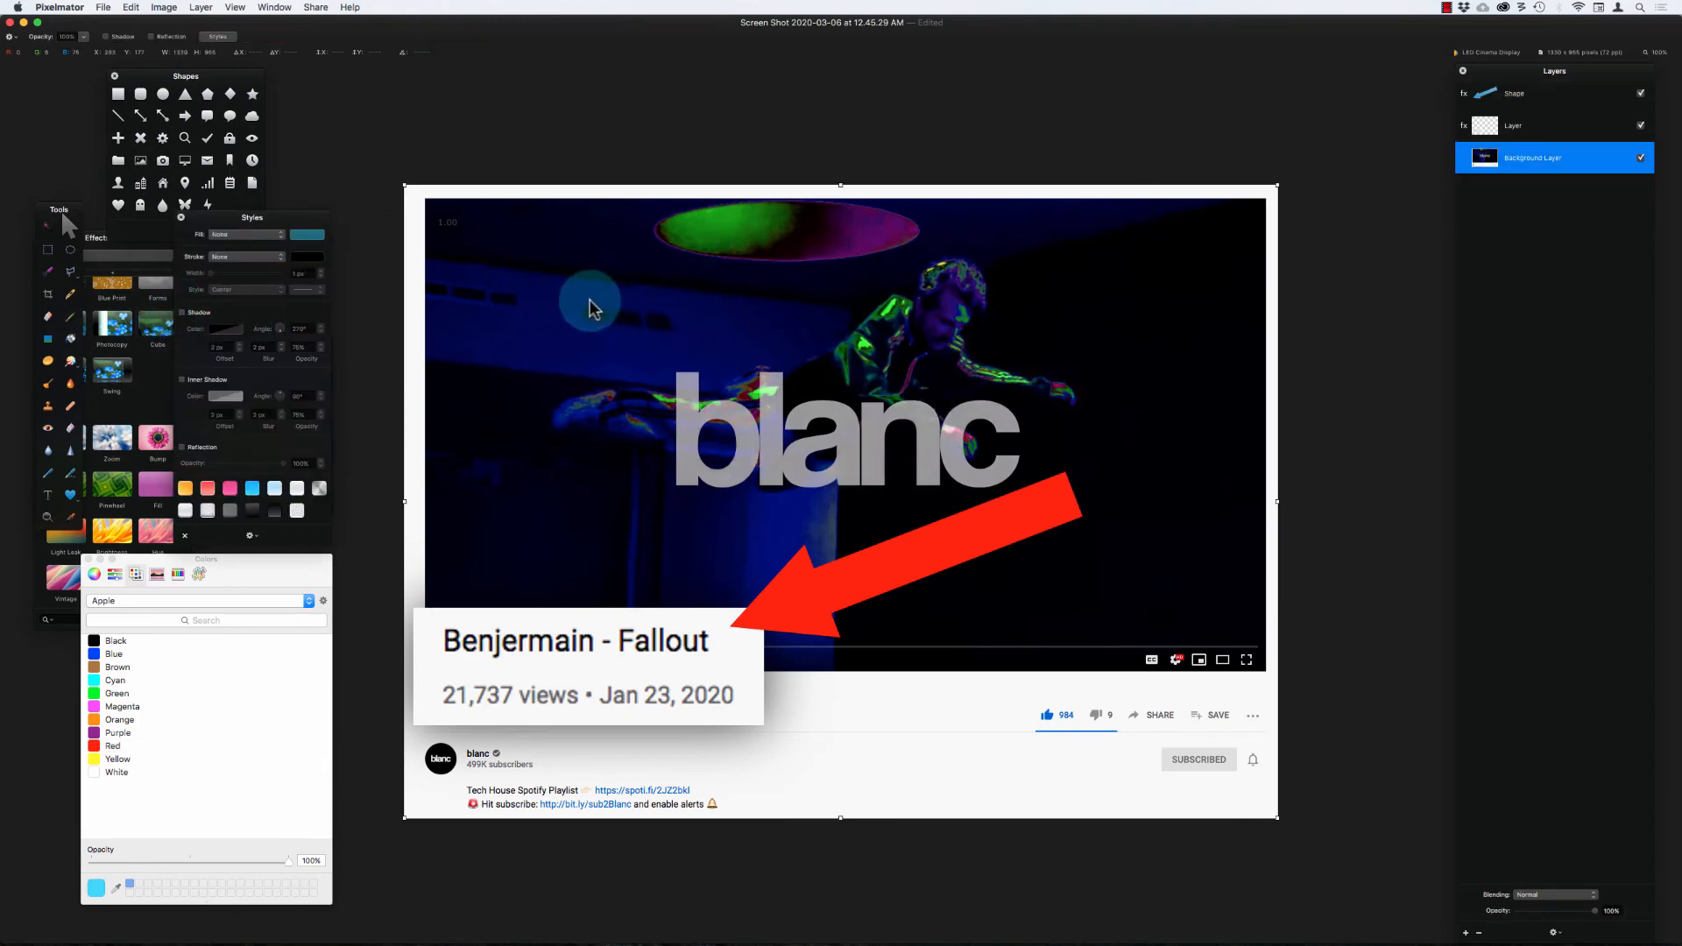
# Step: Reselect the red arrow, enlarge it toward the video's right edge with its tip at the title card, and refine its head
pyautogui.moveTo(890, 577); pyautogui.dragTo(885, 585)
pyautogui.press('super+minus')
pyautogui.press('super+minus')
pyautogui.press('super+minus')
pyautogui.press('super+minus')
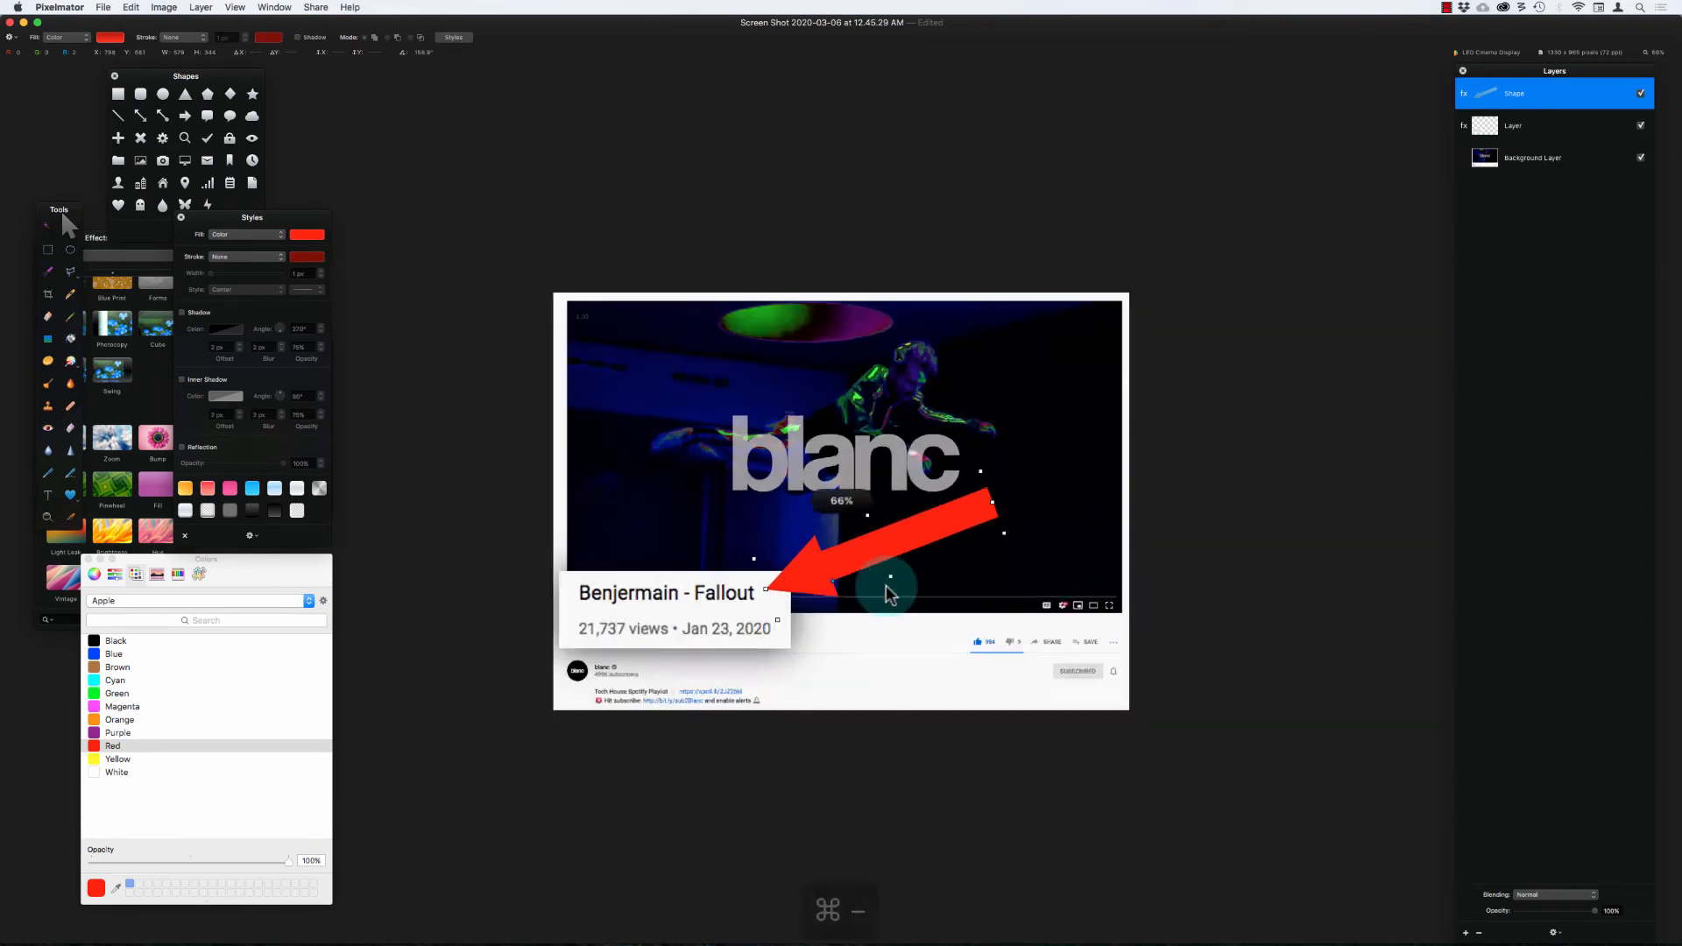
pyautogui.press('super+equal')
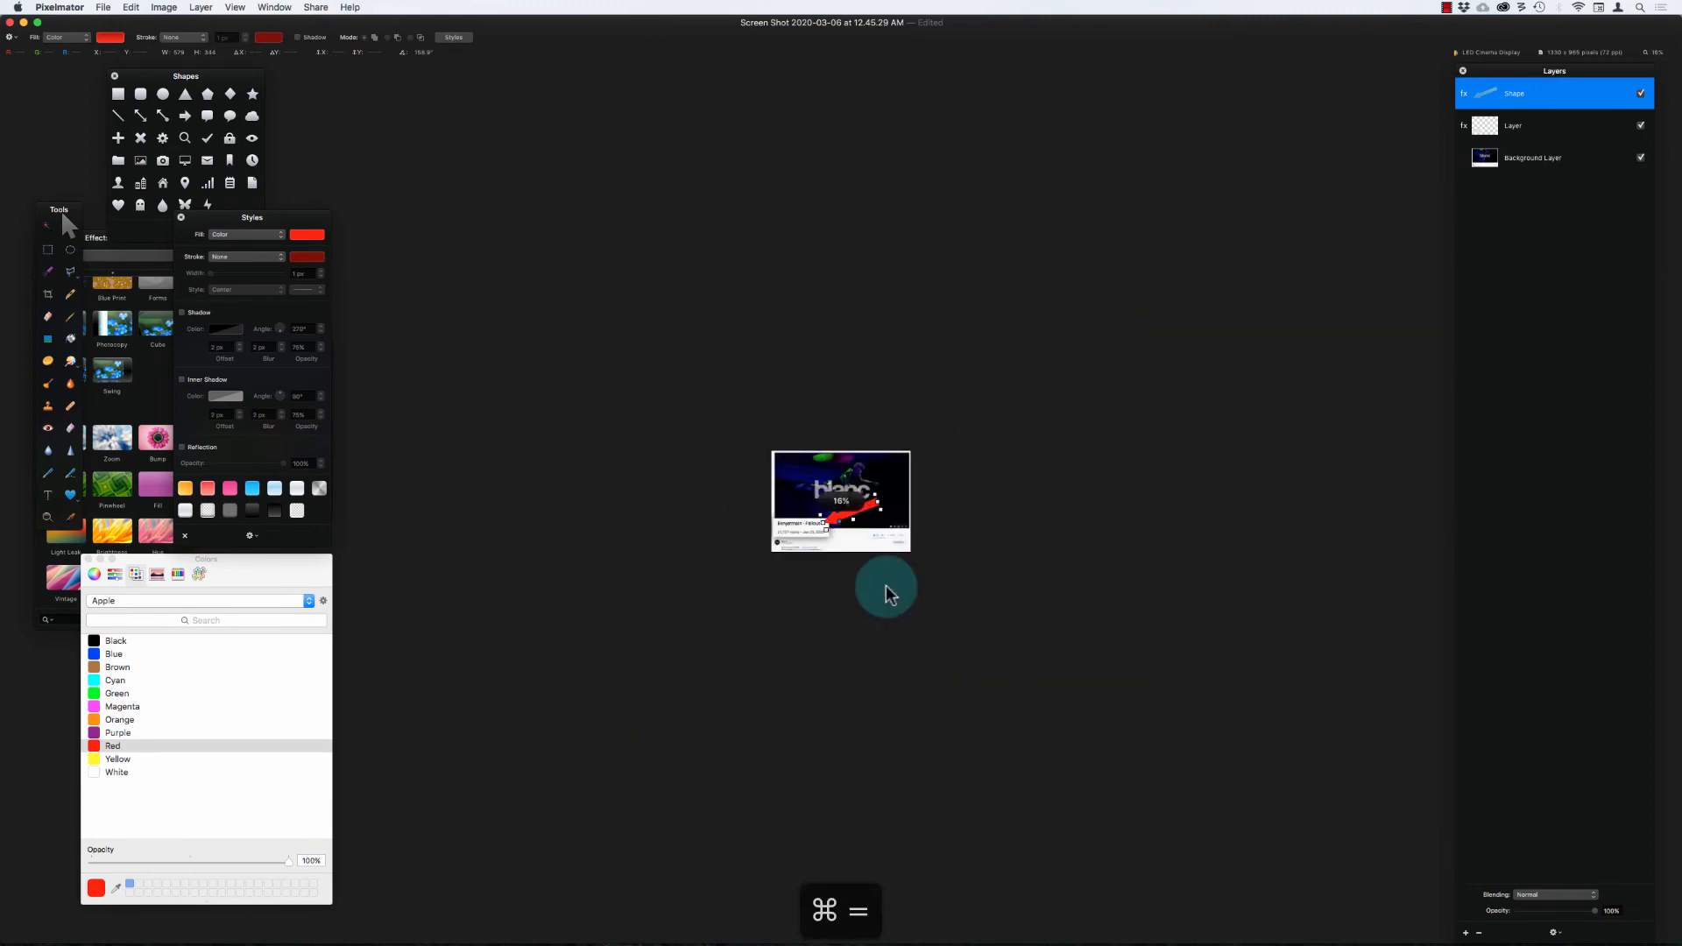
pyautogui.press('super+equal')
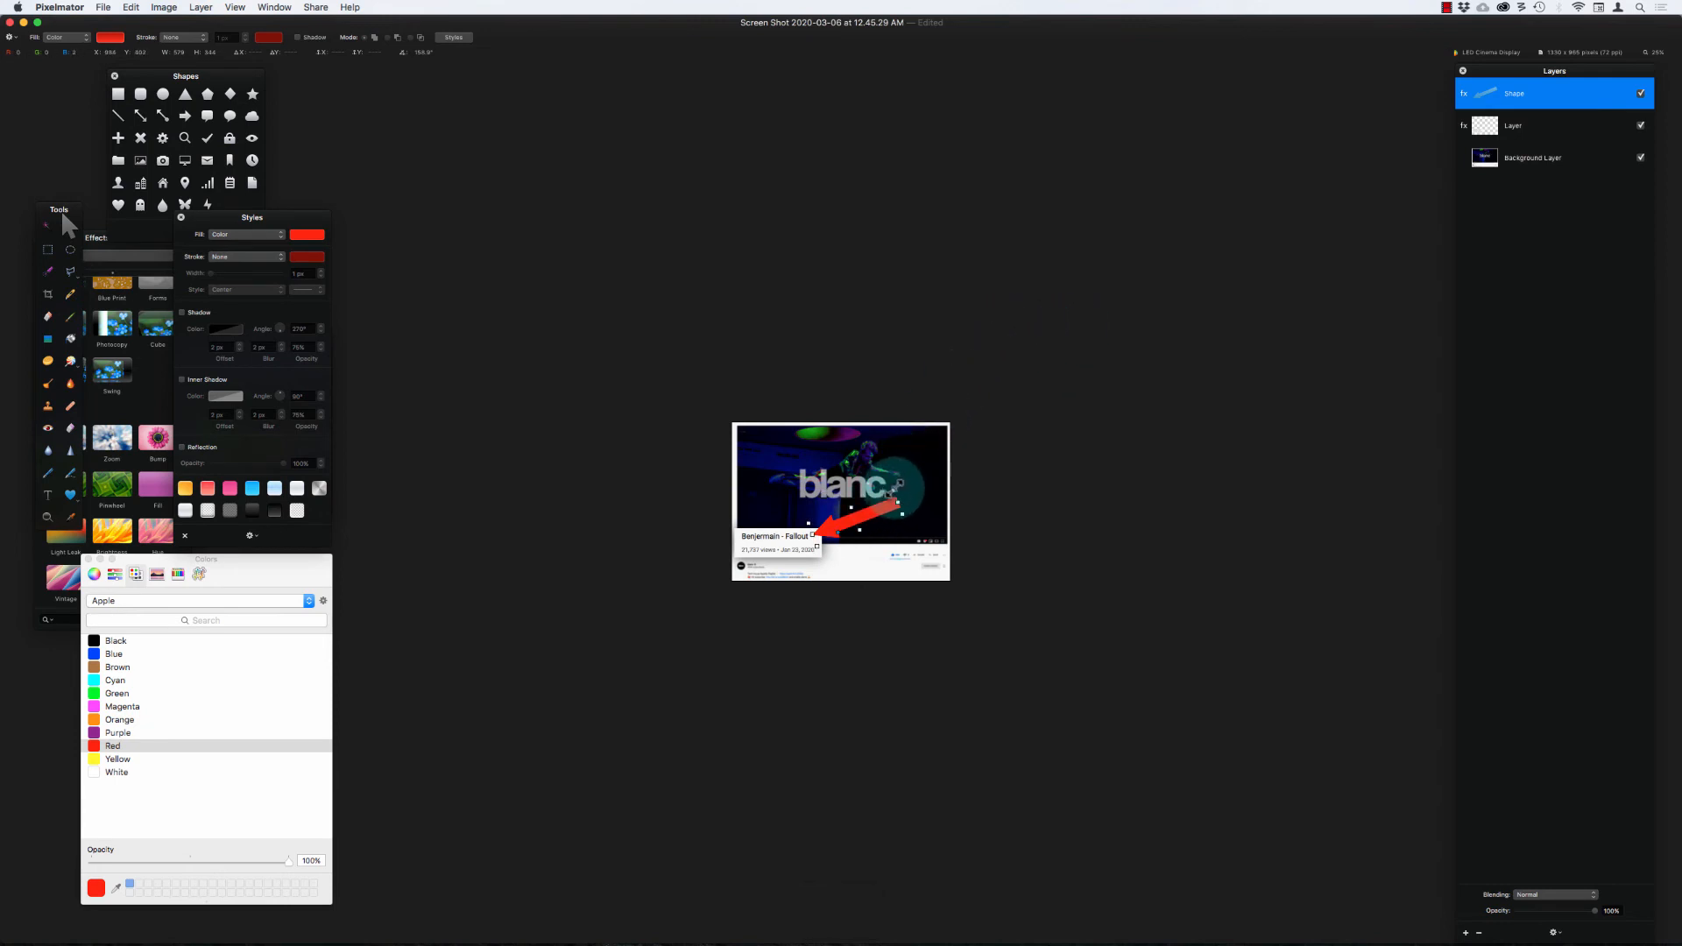
pyautogui.moveTo(894, 491)
pyautogui.mouseDown()
pyautogui.moveTo(892, 455)
pyautogui.moveTo(847, 529)
pyautogui.moveTo(935, 477)
pyautogui.moveTo(907, 503)
pyautogui.mouseUp()
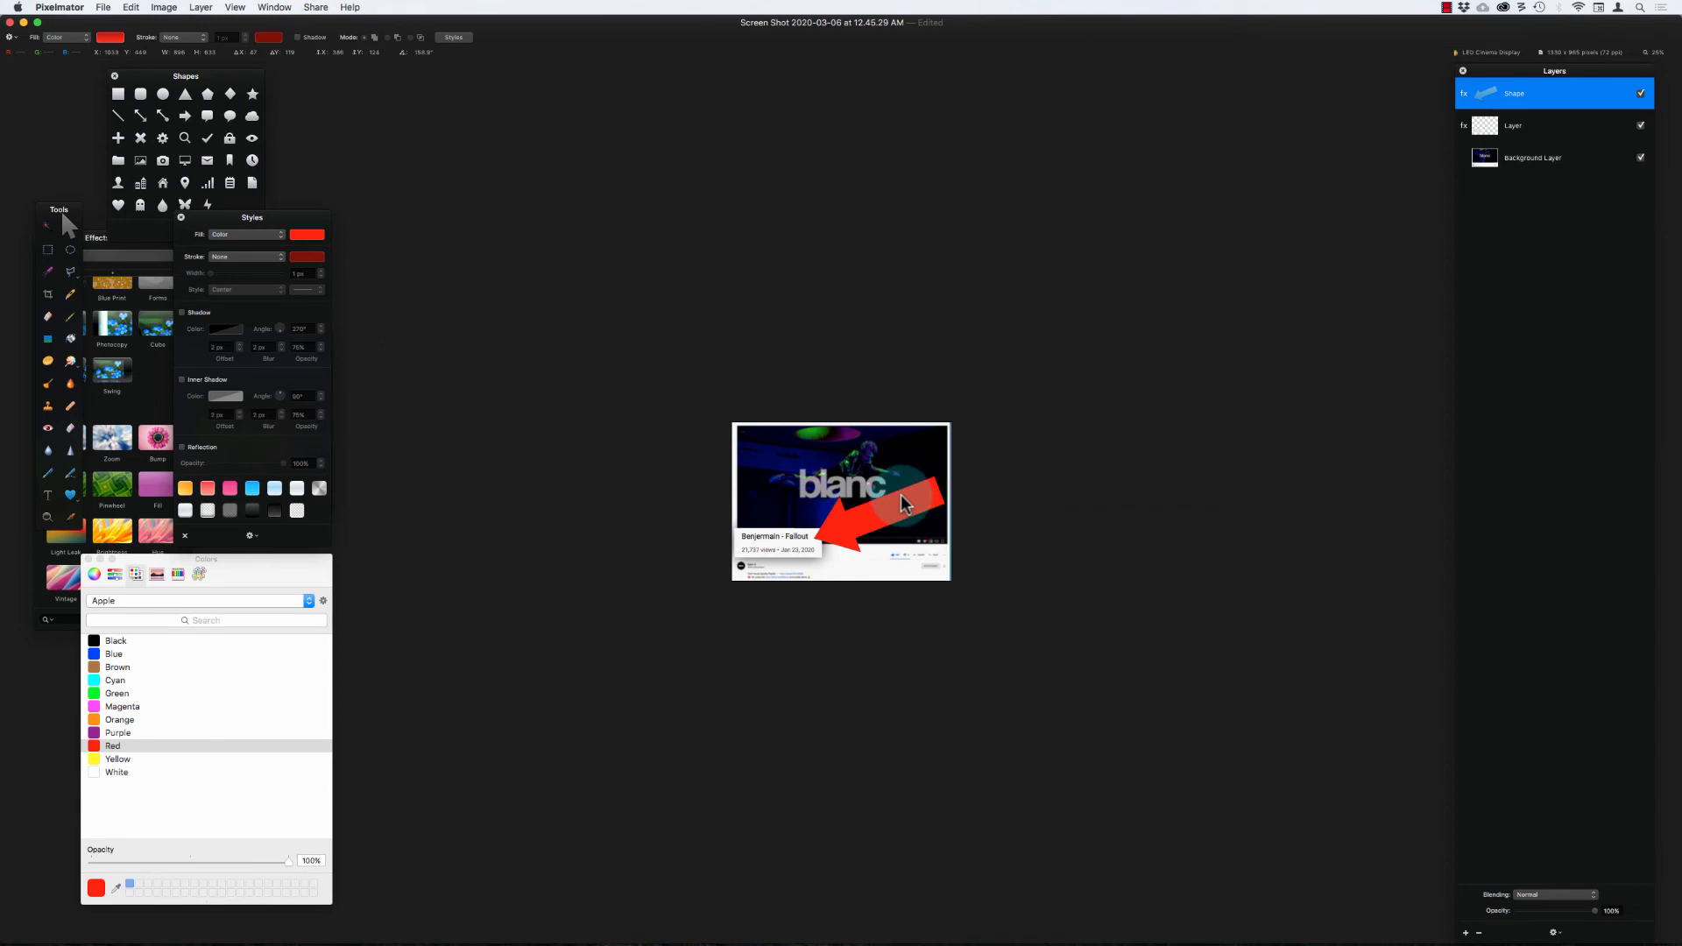
pyautogui.moveTo(903, 502); pyautogui.dragTo(874, 548)
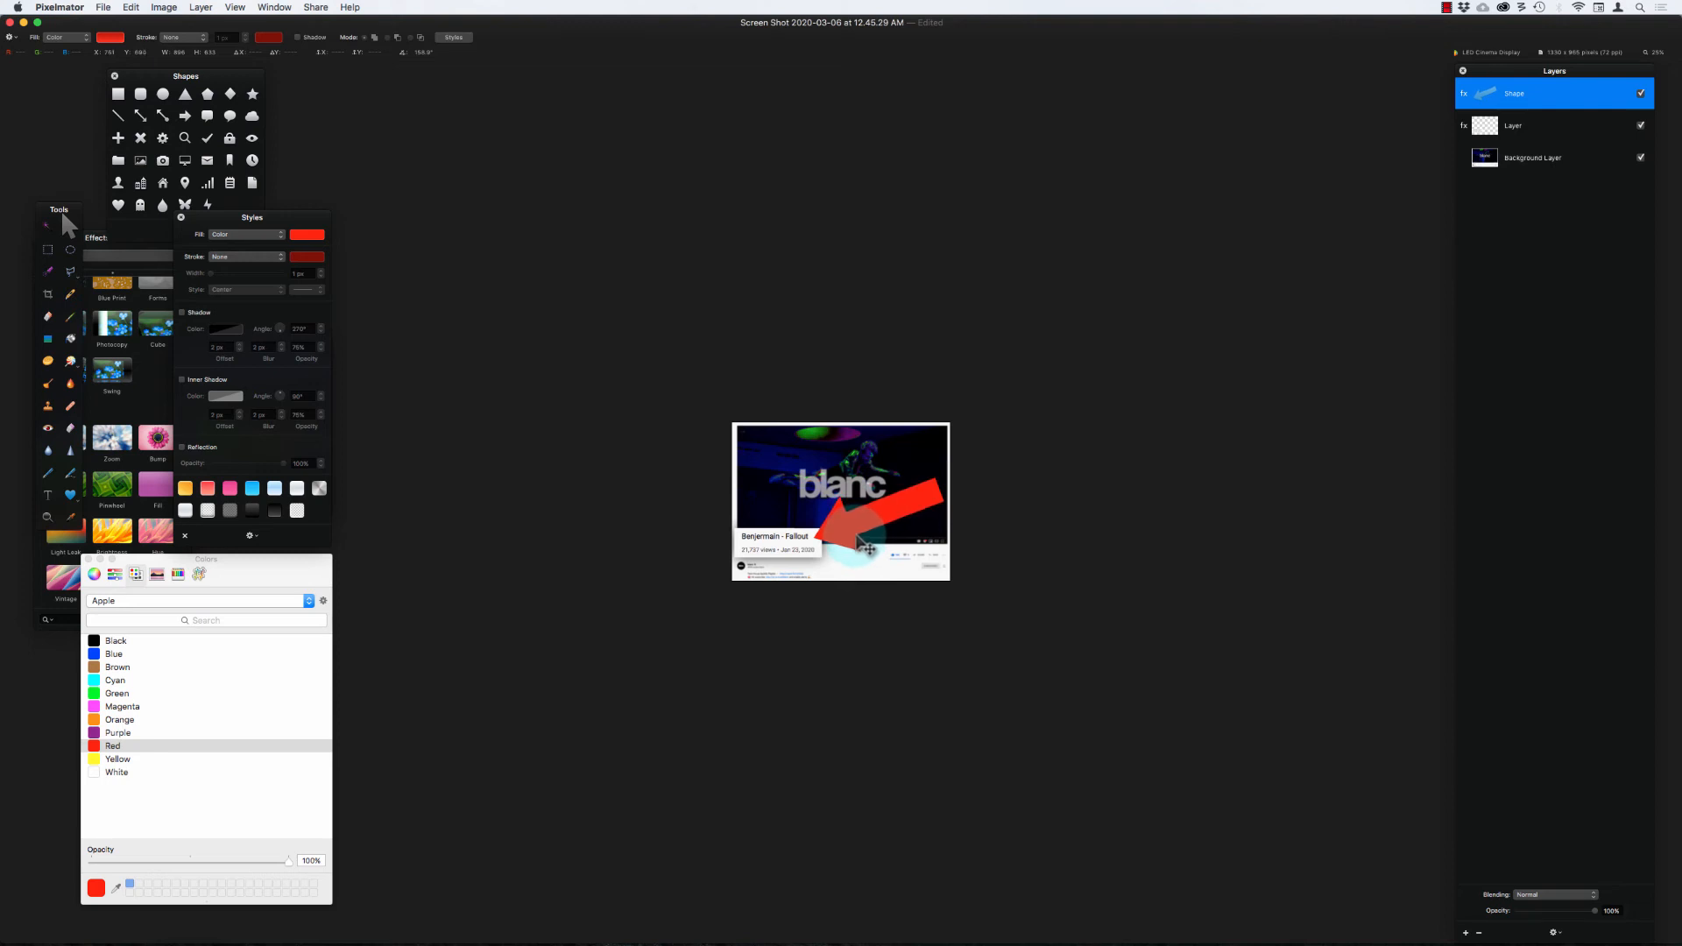
pyautogui.moveTo(857, 536); pyautogui.dragTo(856, 533)
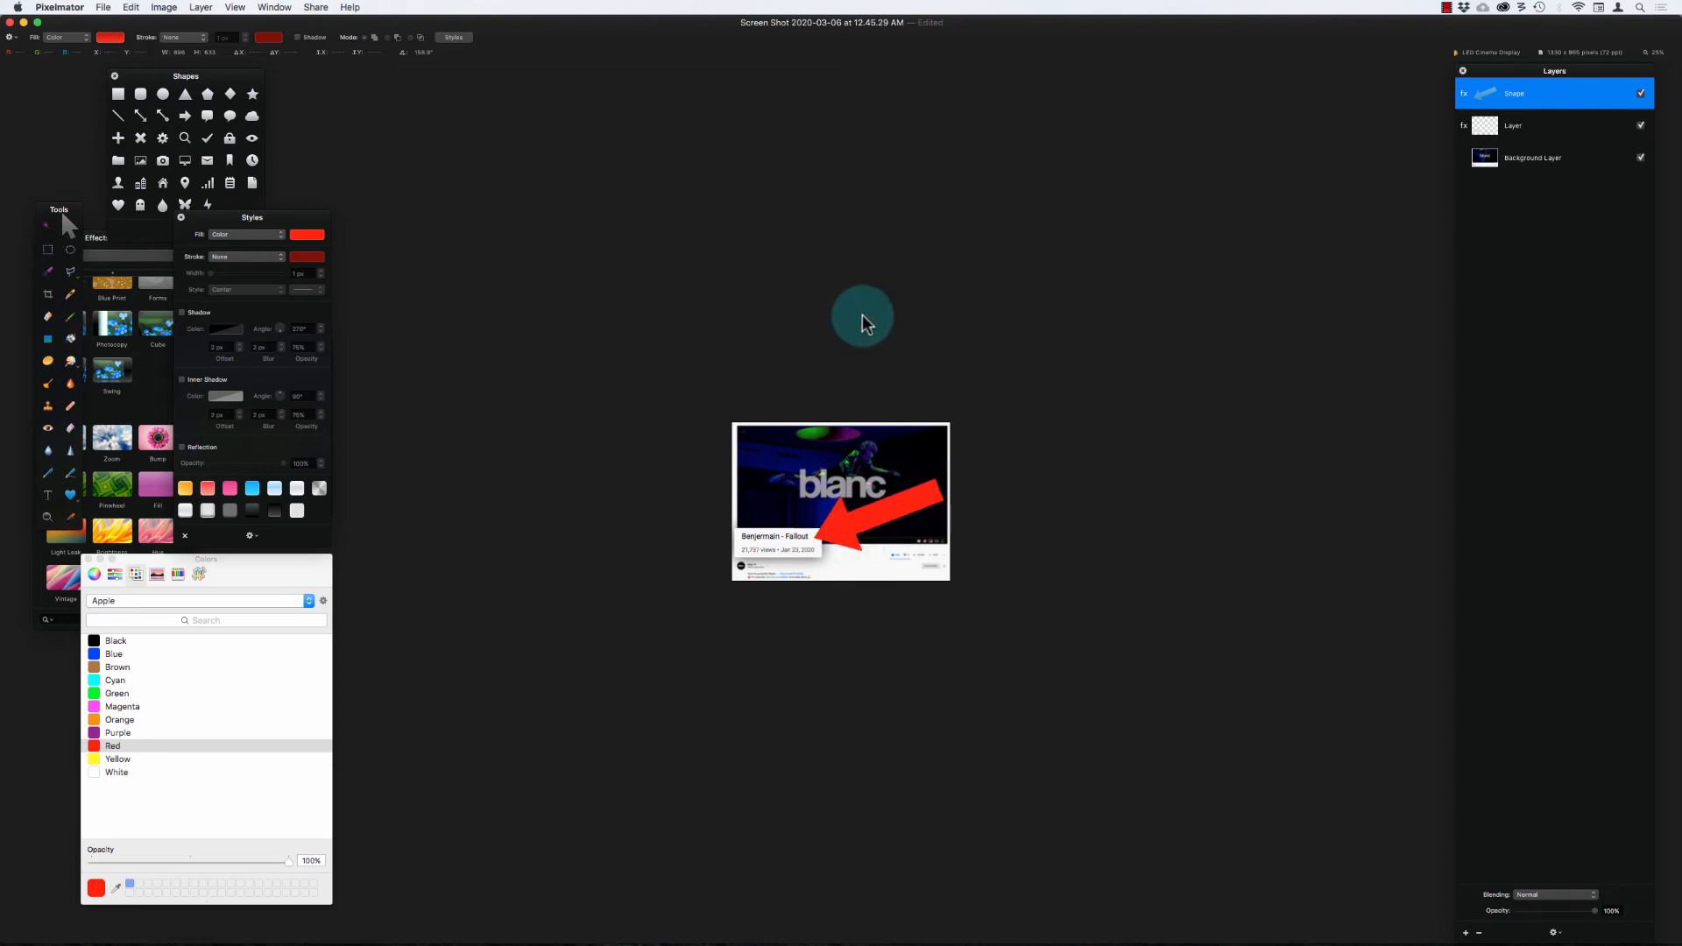
# Step: Add a 10 px solid color stroke in Salmon to the red arrow and check it at a small display size
pyautogui.press('super+equal')
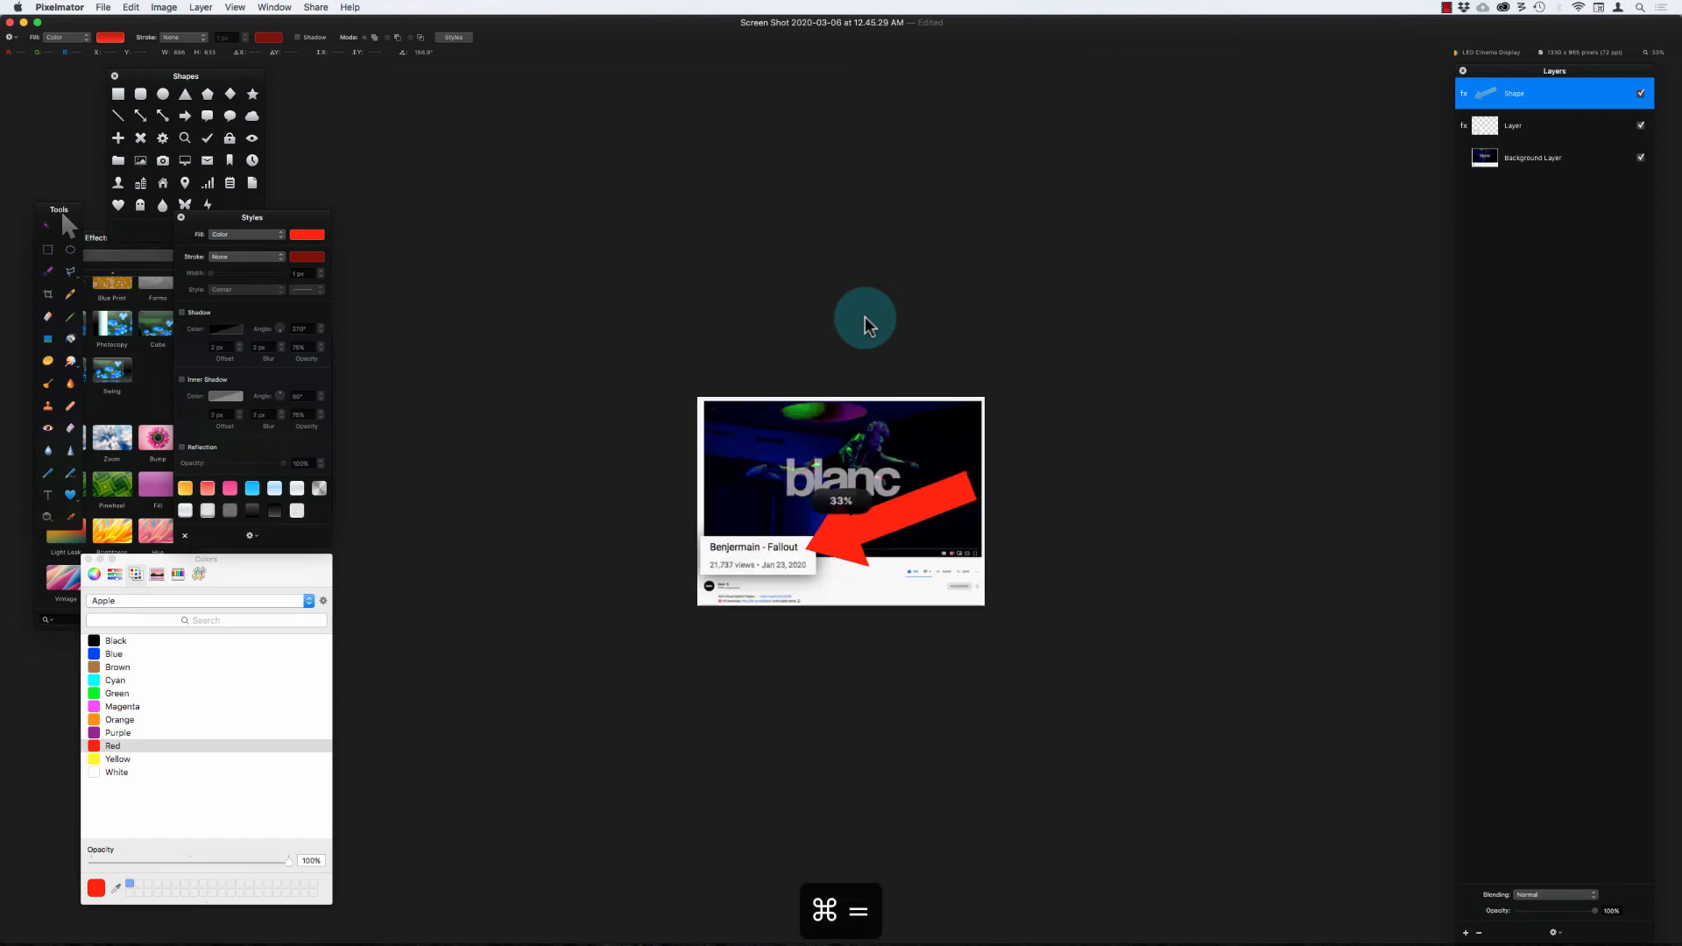
pyautogui.press('super+minus')
pyautogui.press('super+equal')
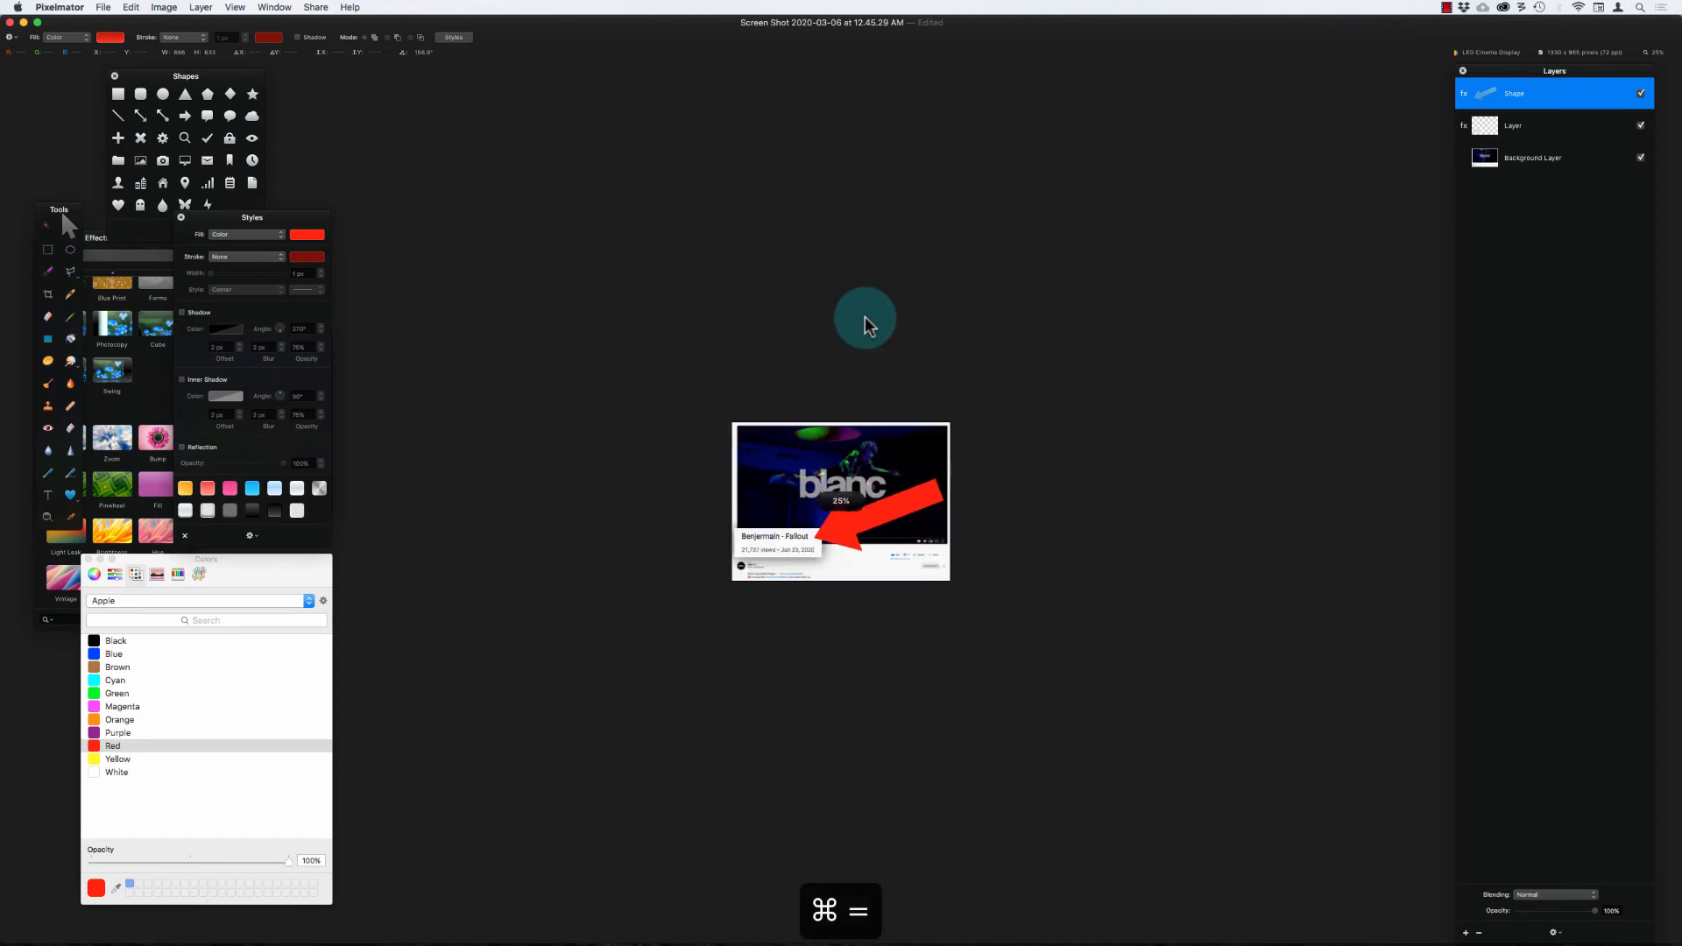
pyautogui.click(242, 258)
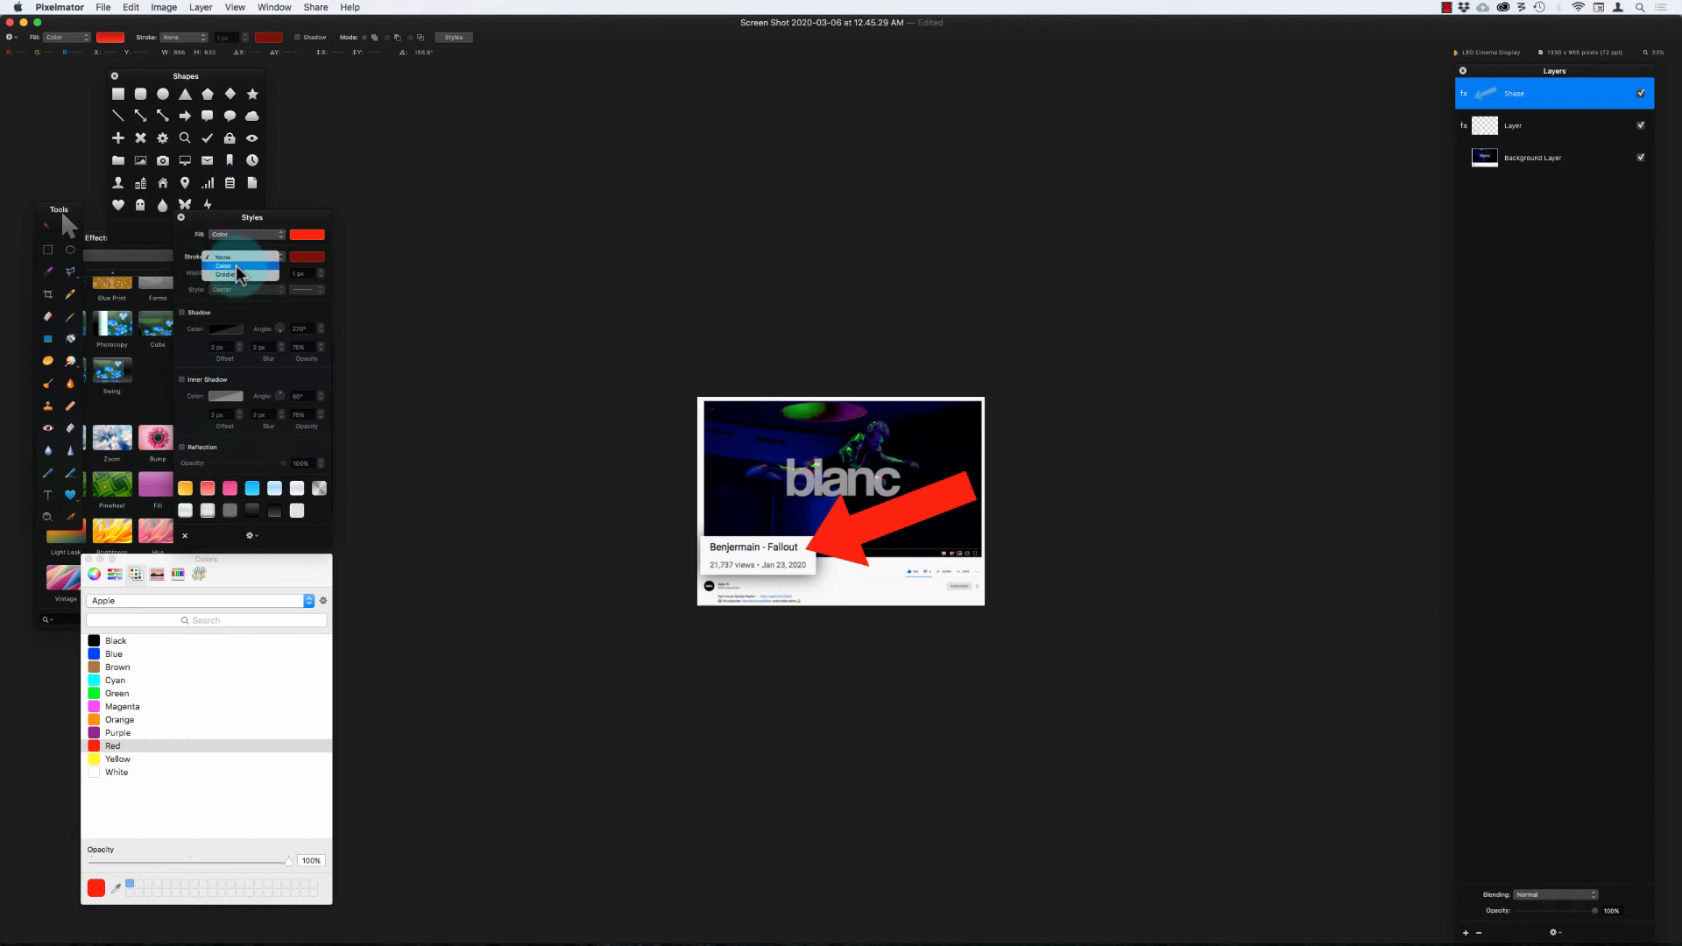
pyautogui.click(237, 266)
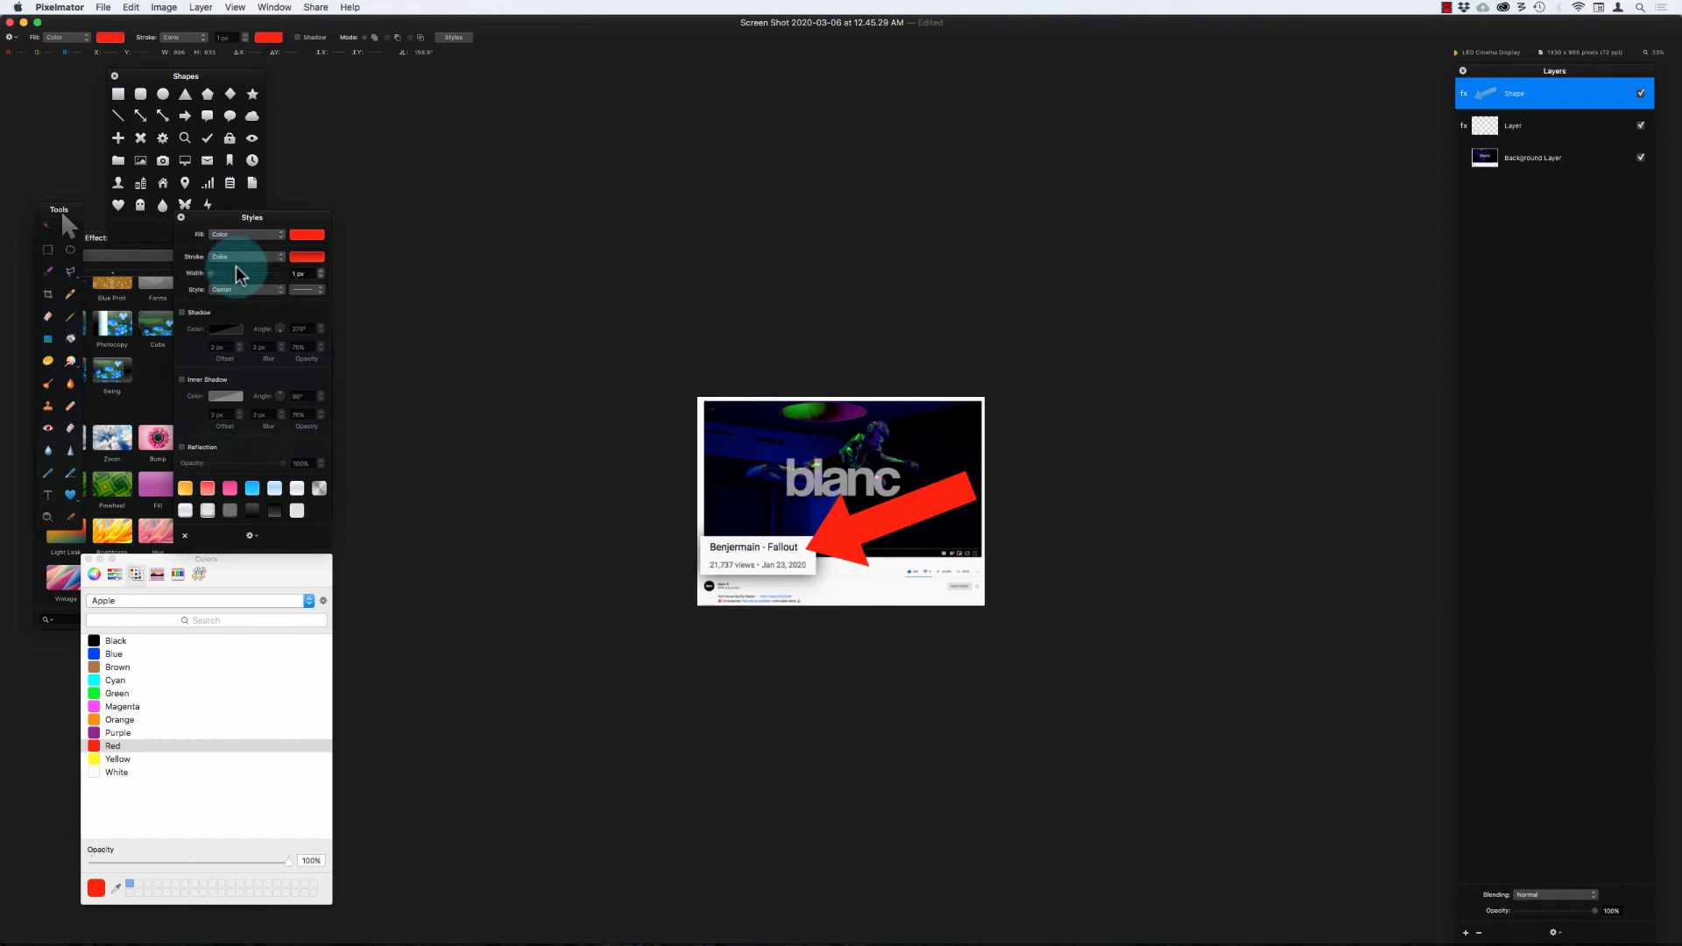
pyautogui.click(307, 259)
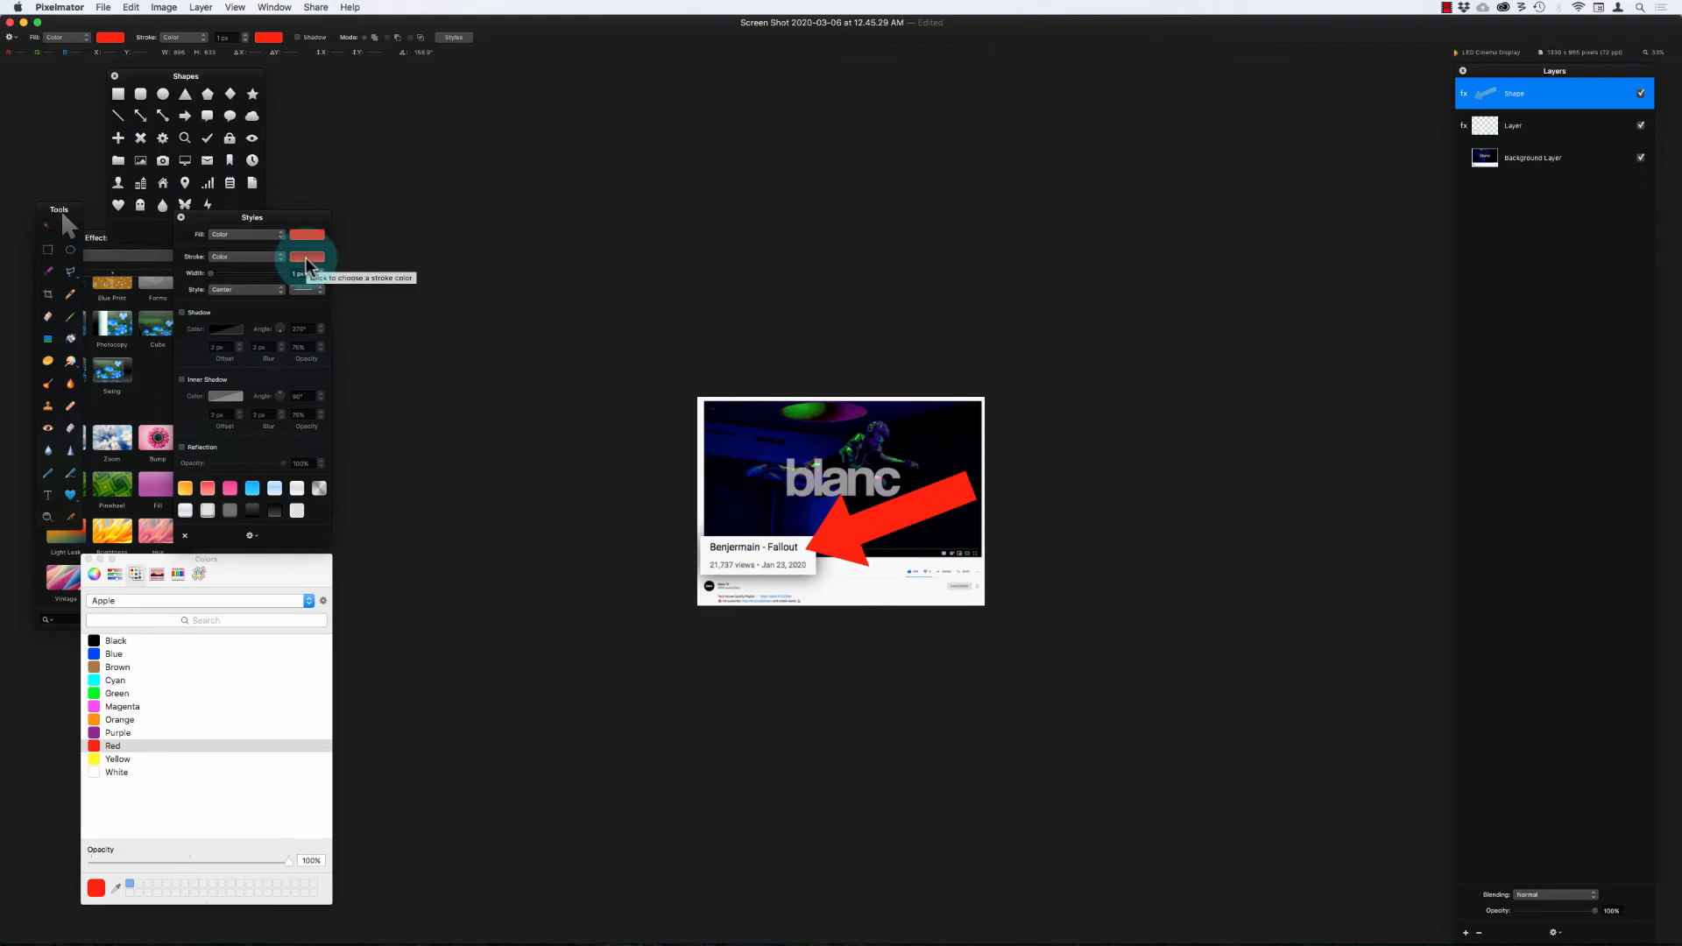
pyautogui.click(41, 778)
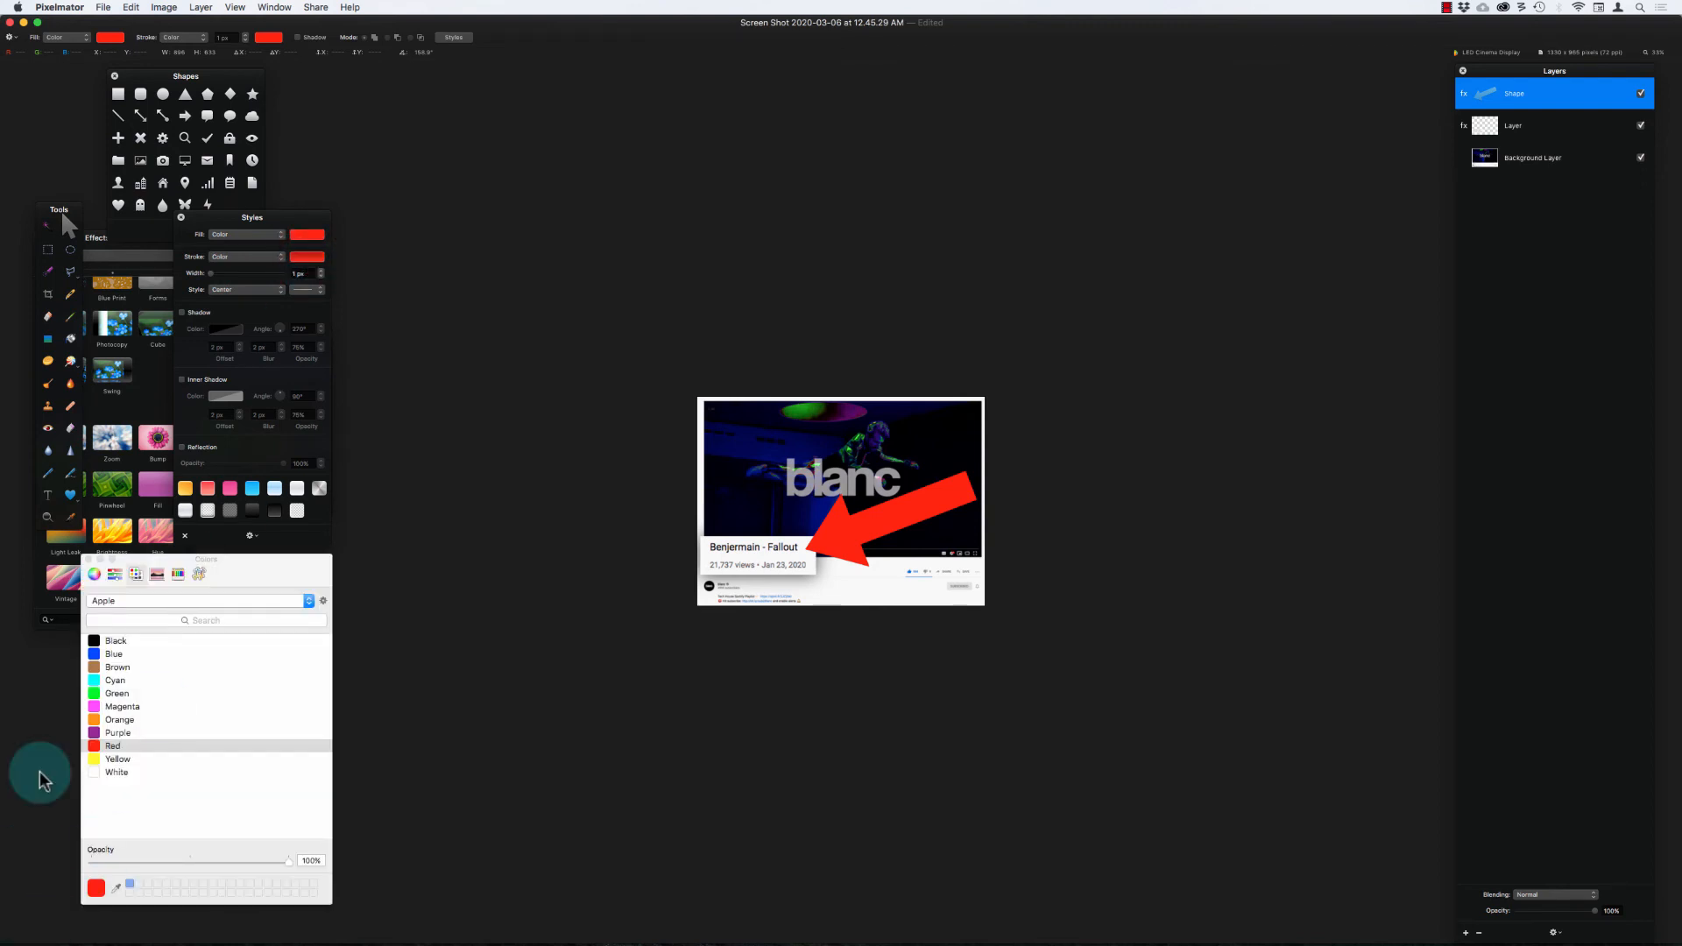
pyautogui.click(178, 574)
pyautogui.click(92, 793)
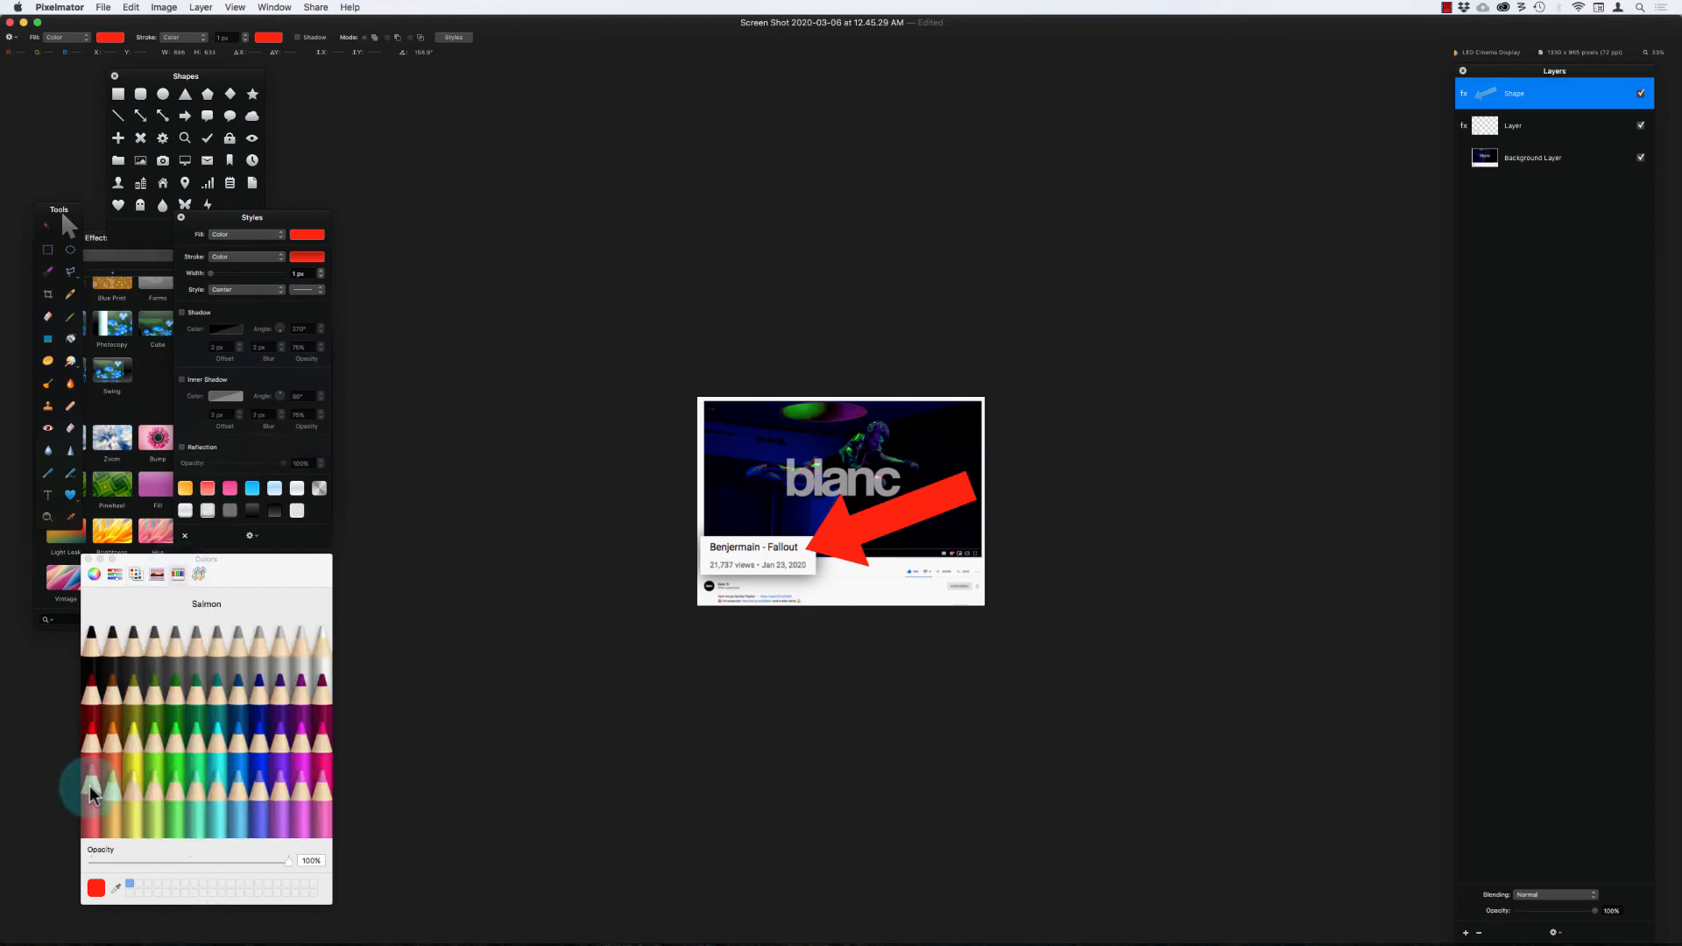
pyautogui.click(92, 788)
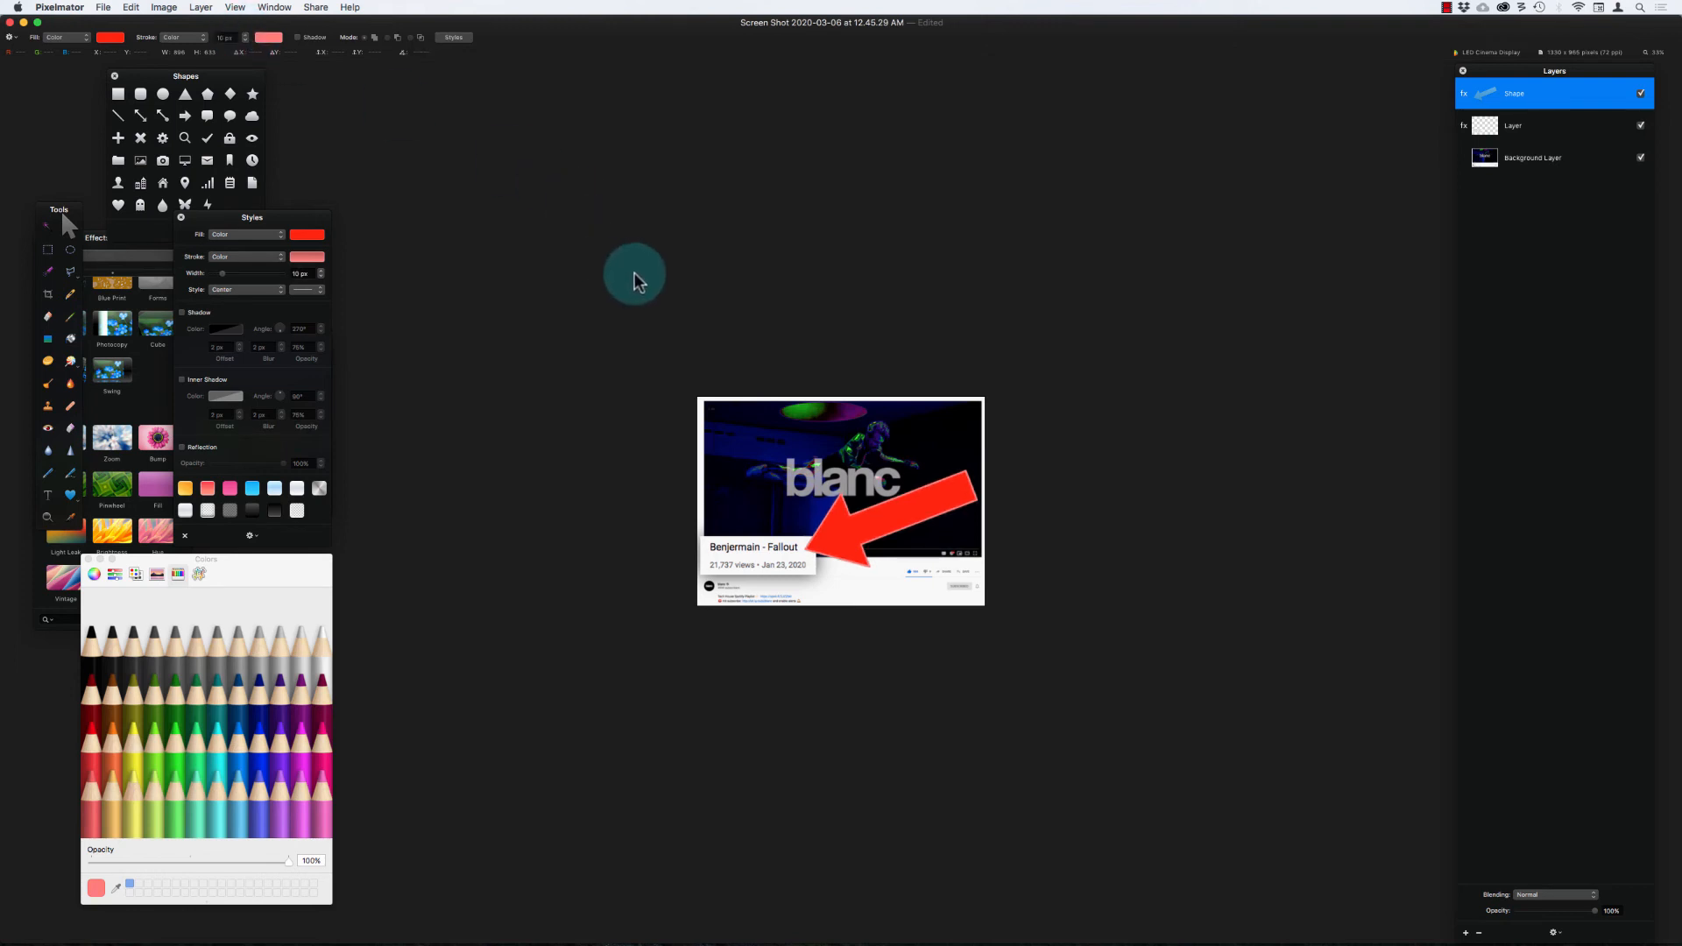
pyautogui.press('super+minus')
pyautogui.press('super+minus')
pyautogui.press('super+minus')
pyautogui.press('super+minus')
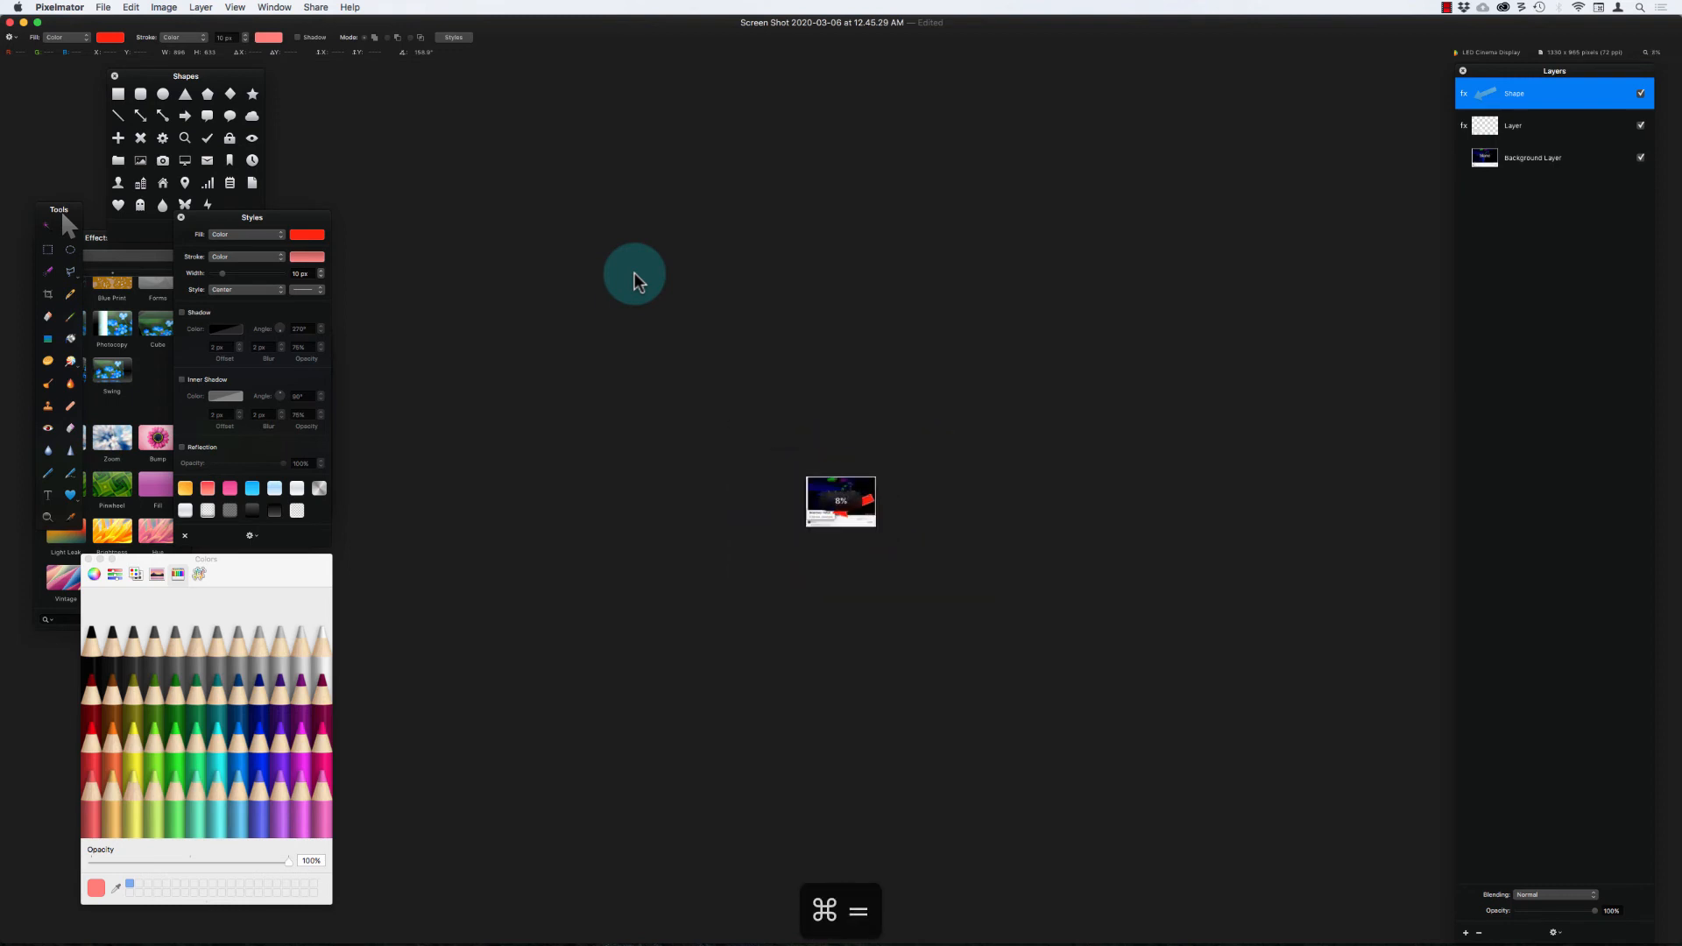
pyautogui.press('super+equal')
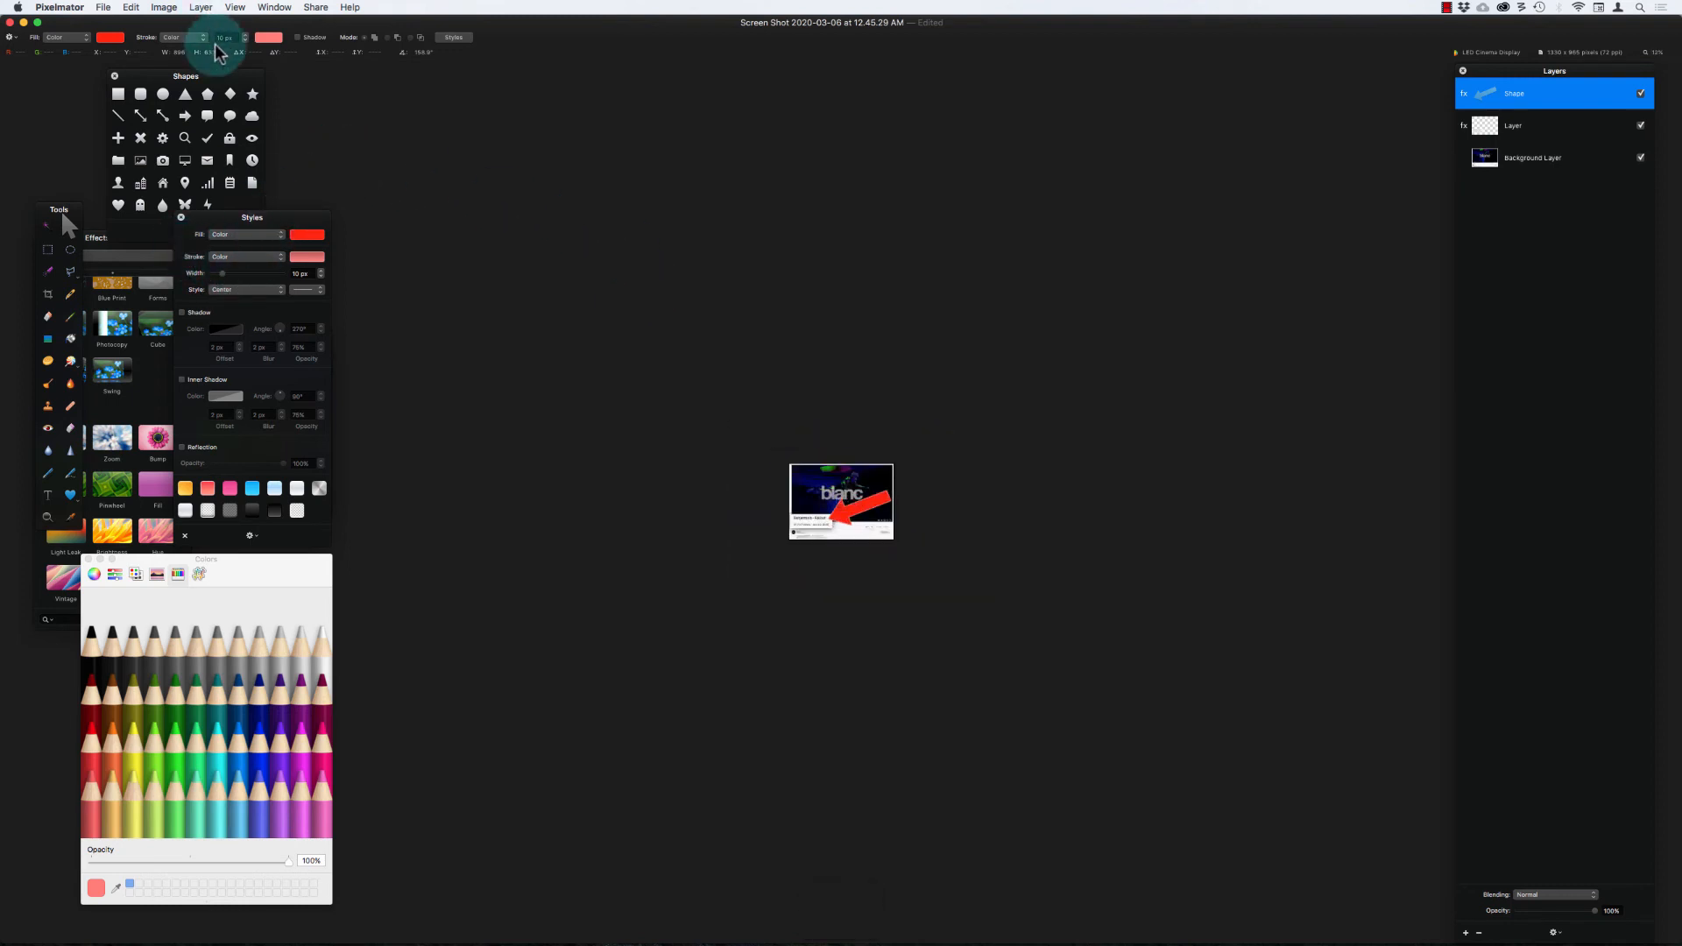
# Step: Try the red arrow without a stroke and restore its solid color stroke
pyautogui.click(183, 36)
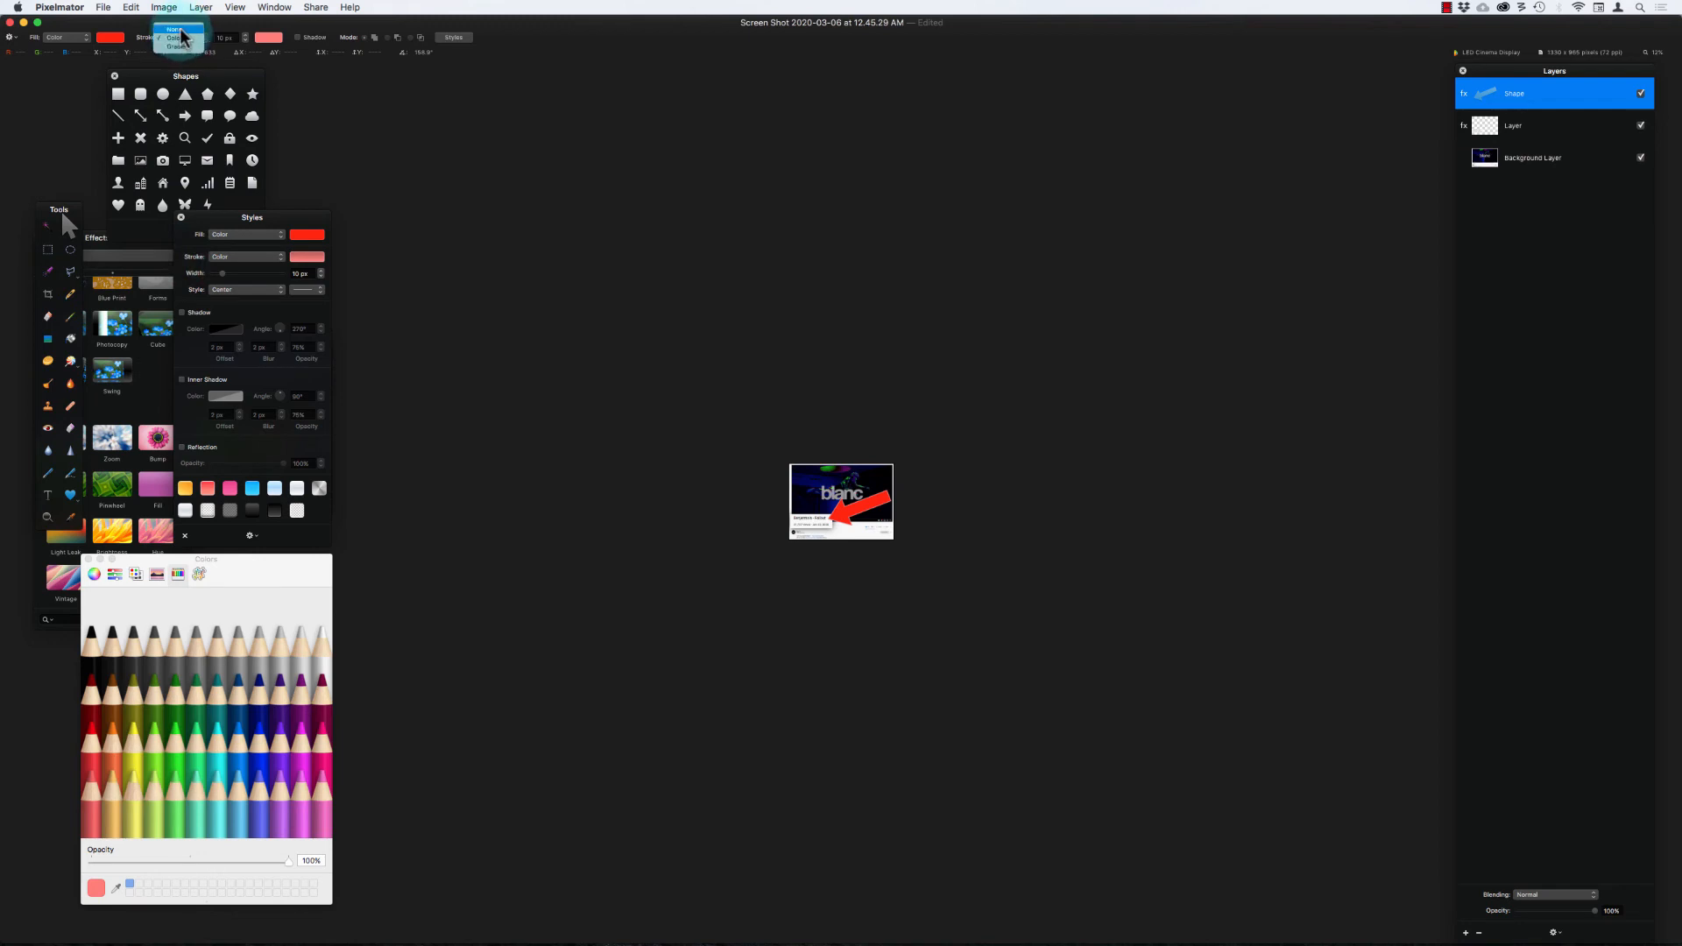
pyautogui.click(181, 30)
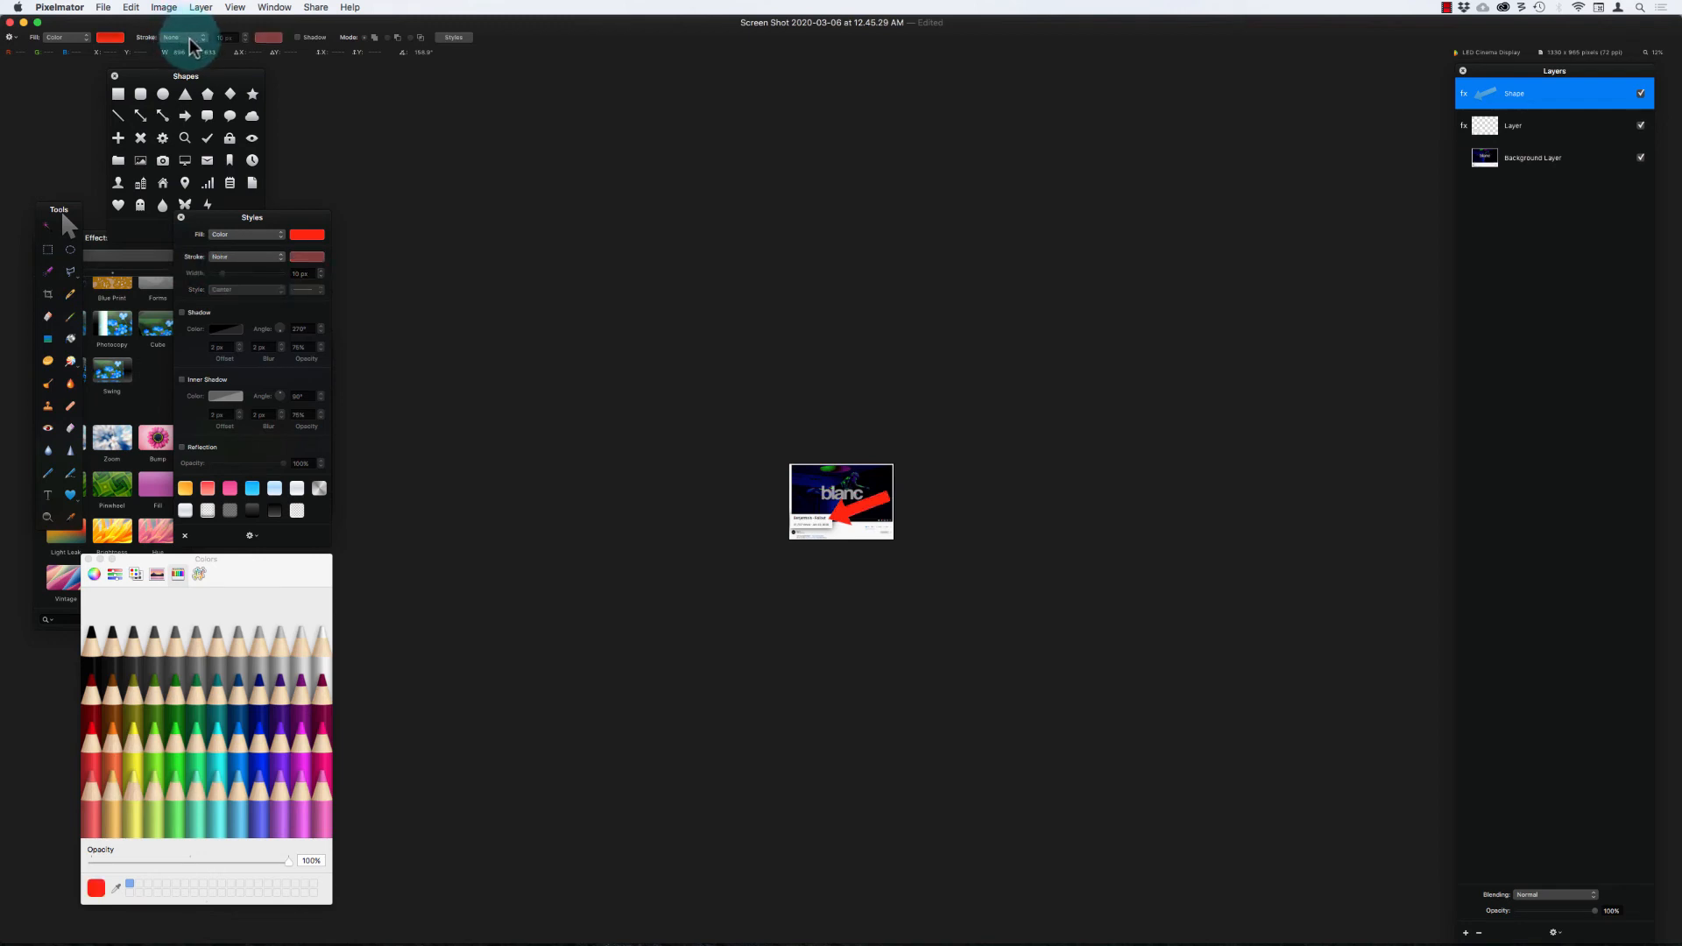
pyautogui.click(183, 37)
pyautogui.click(181, 47)
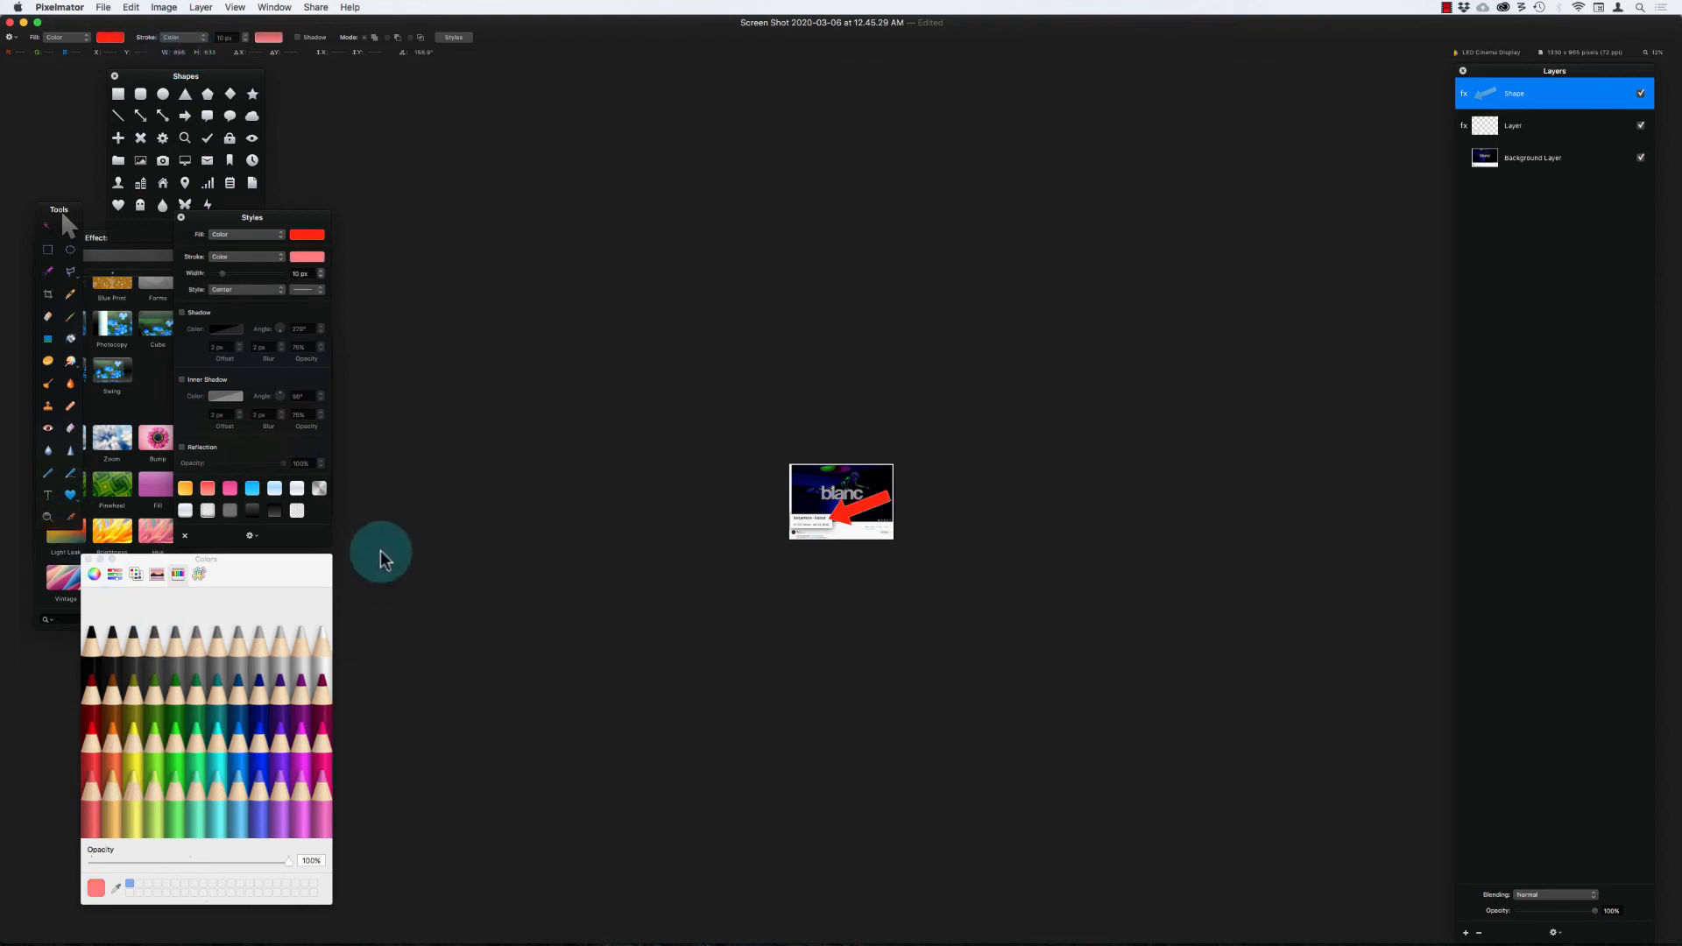
# Step: Change the red arrow's stroke color to Snow and check the outline at a larger display size
pyautogui.click(304, 258)
pyautogui.click(323, 663)
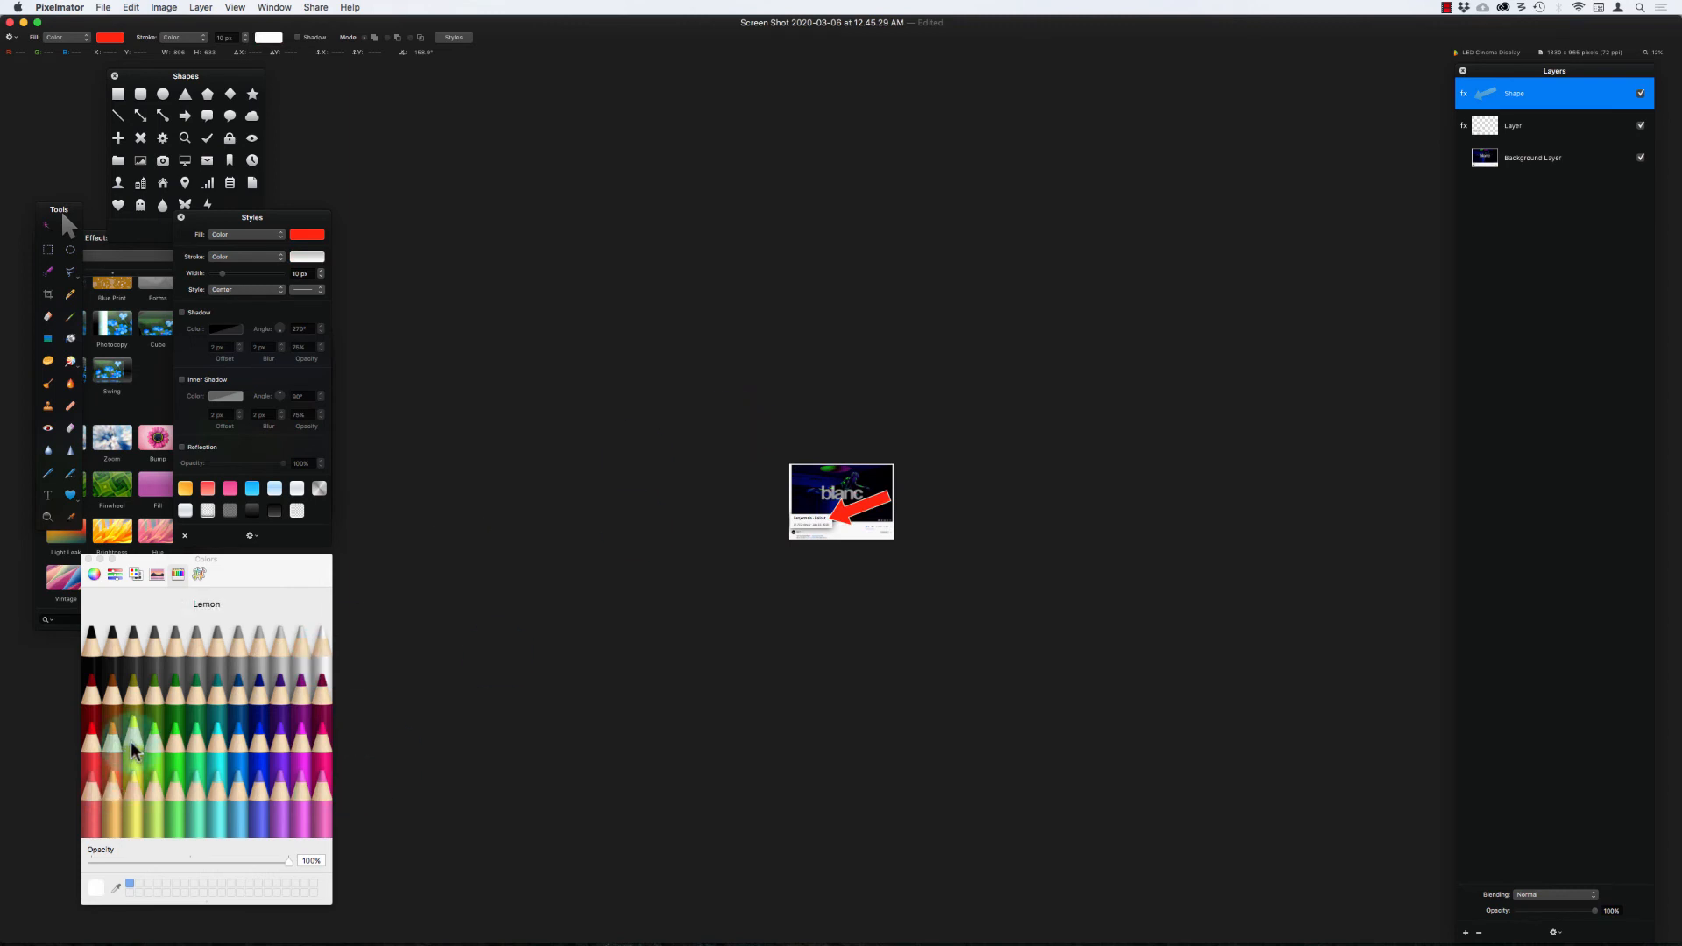
pyautogui.click(323, 664)
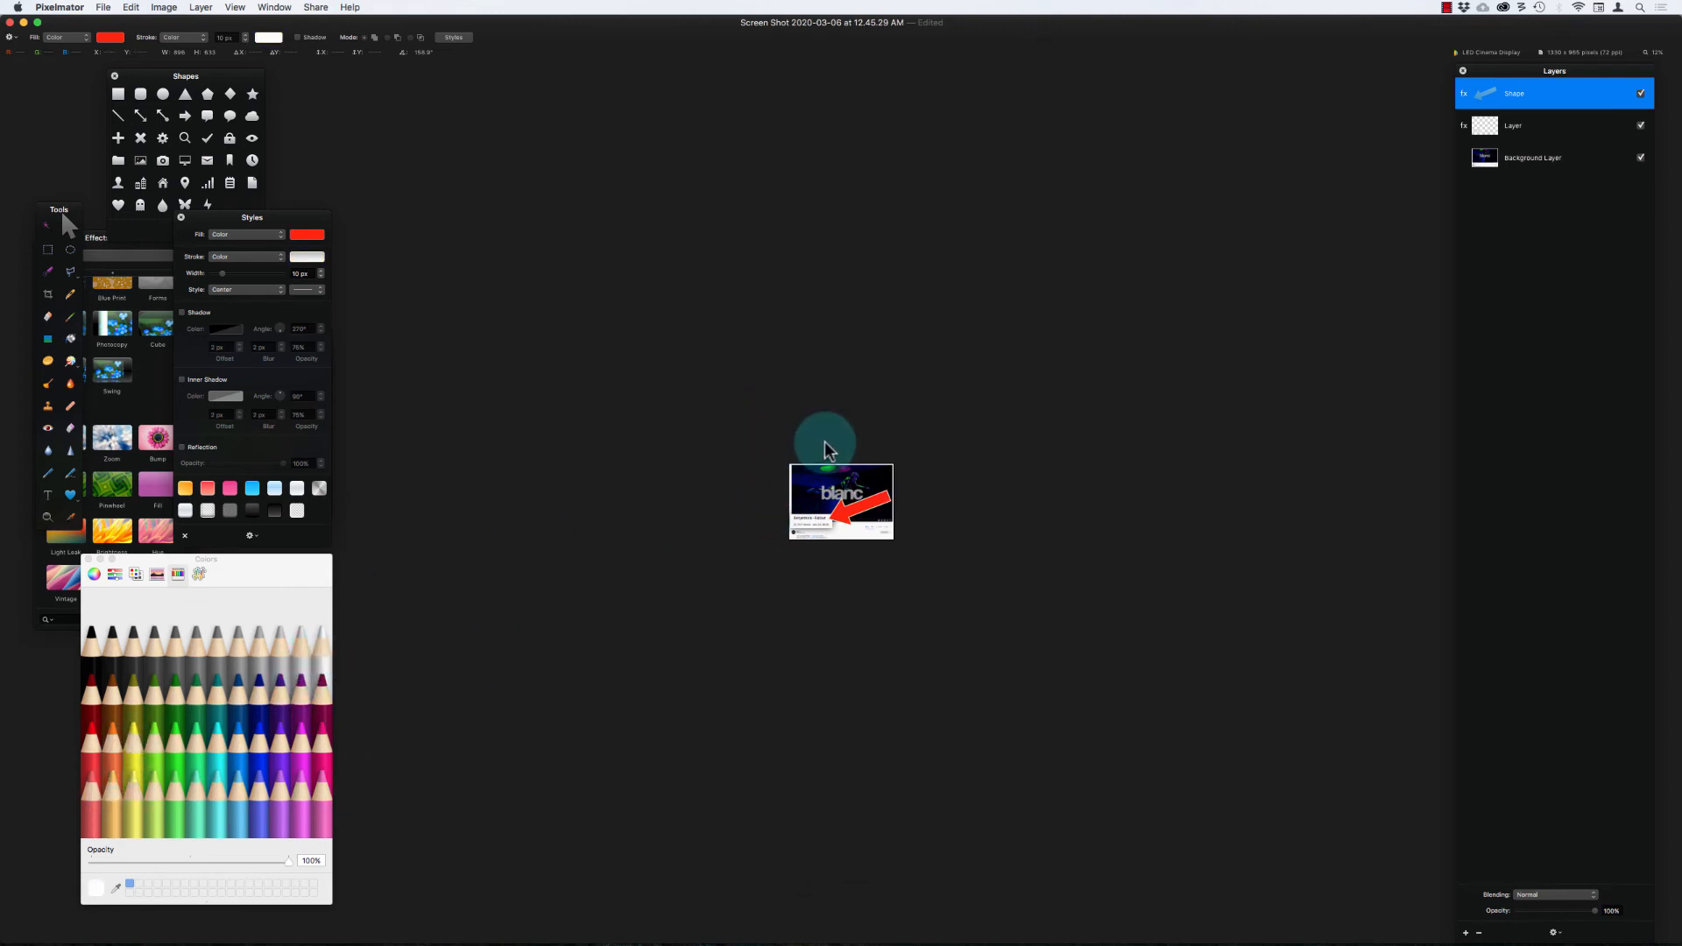
pyautogui.press('super+equal')
pyautogui.press('super+equal')
pyautogui.press('super+equal')
pyautogui.press('super+equal')
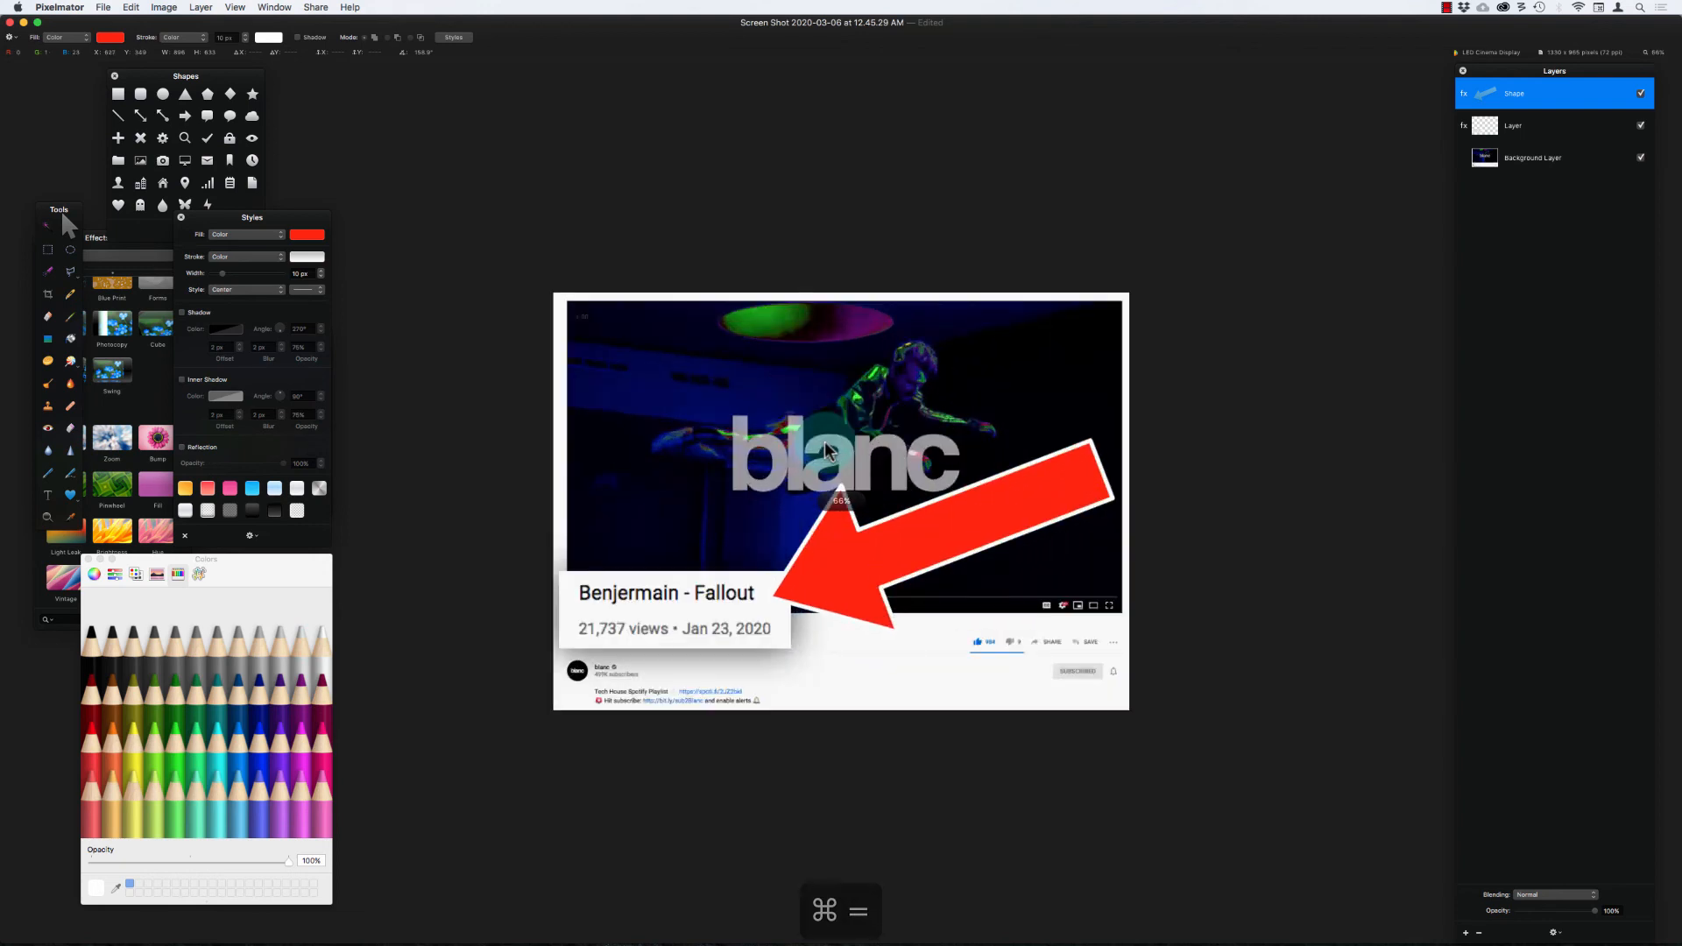
# Step: Set the red arrow's stroke width to 17 px and check it at a small display size
pyautogui.click(685, 95)
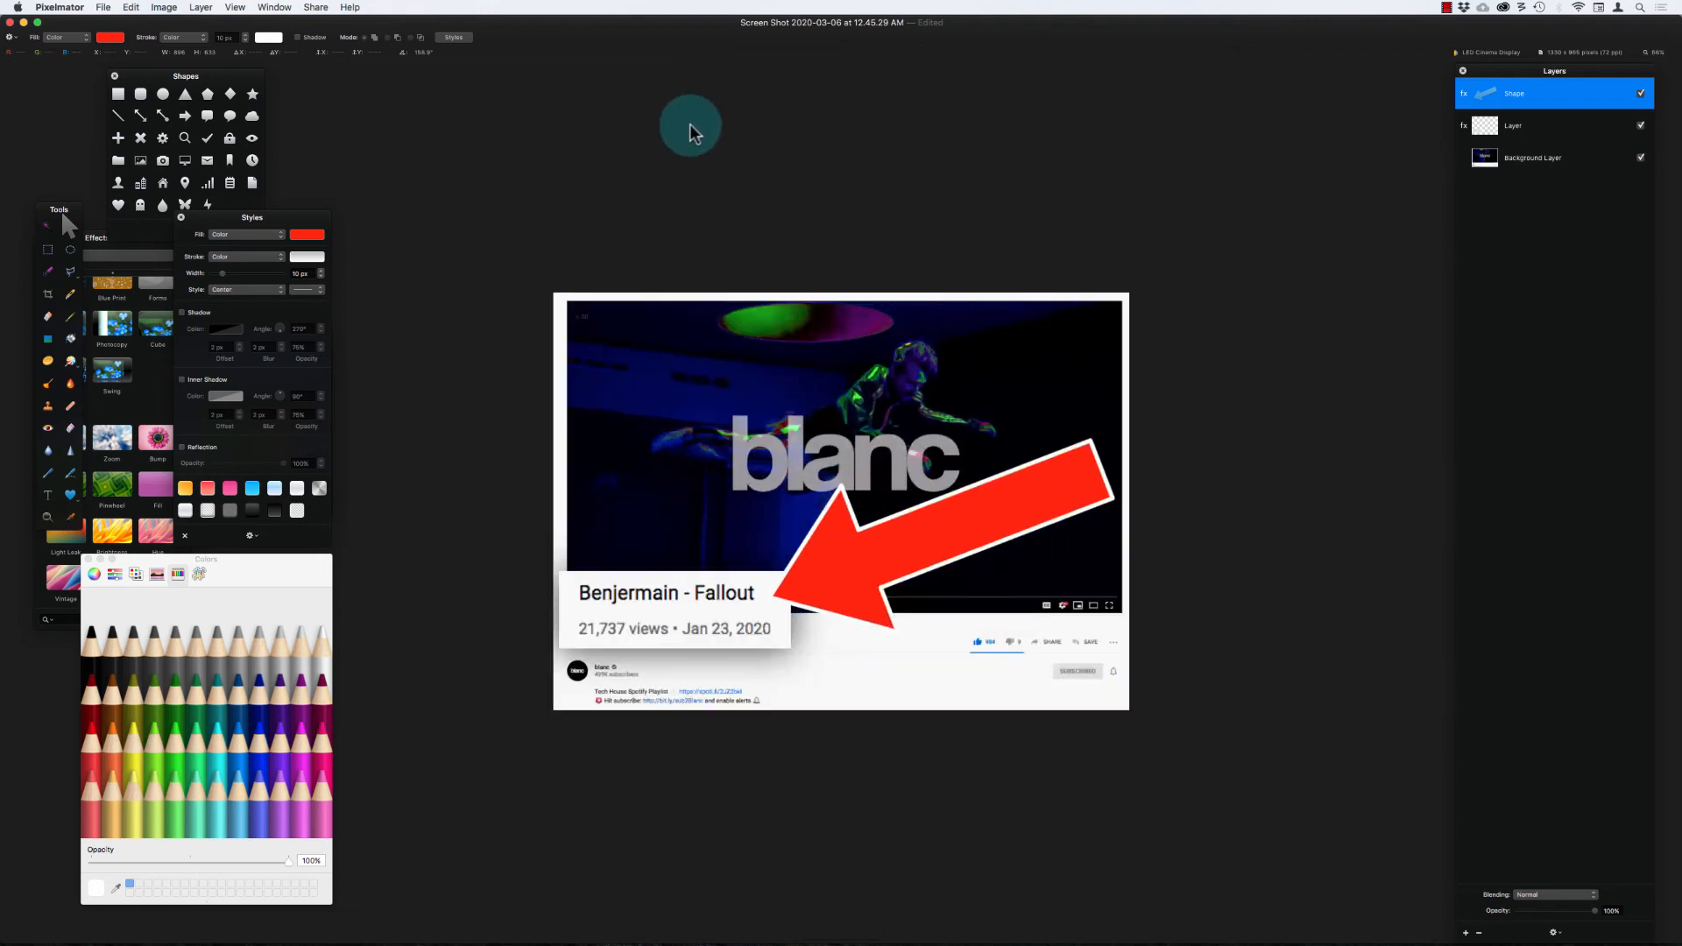
pyautogui.click(882, 550)
pyautogui.press('super+minus')
pyautogui.press('super+minus')
pyautogui.press('super+minus')
pyautogui.press('super+minus')
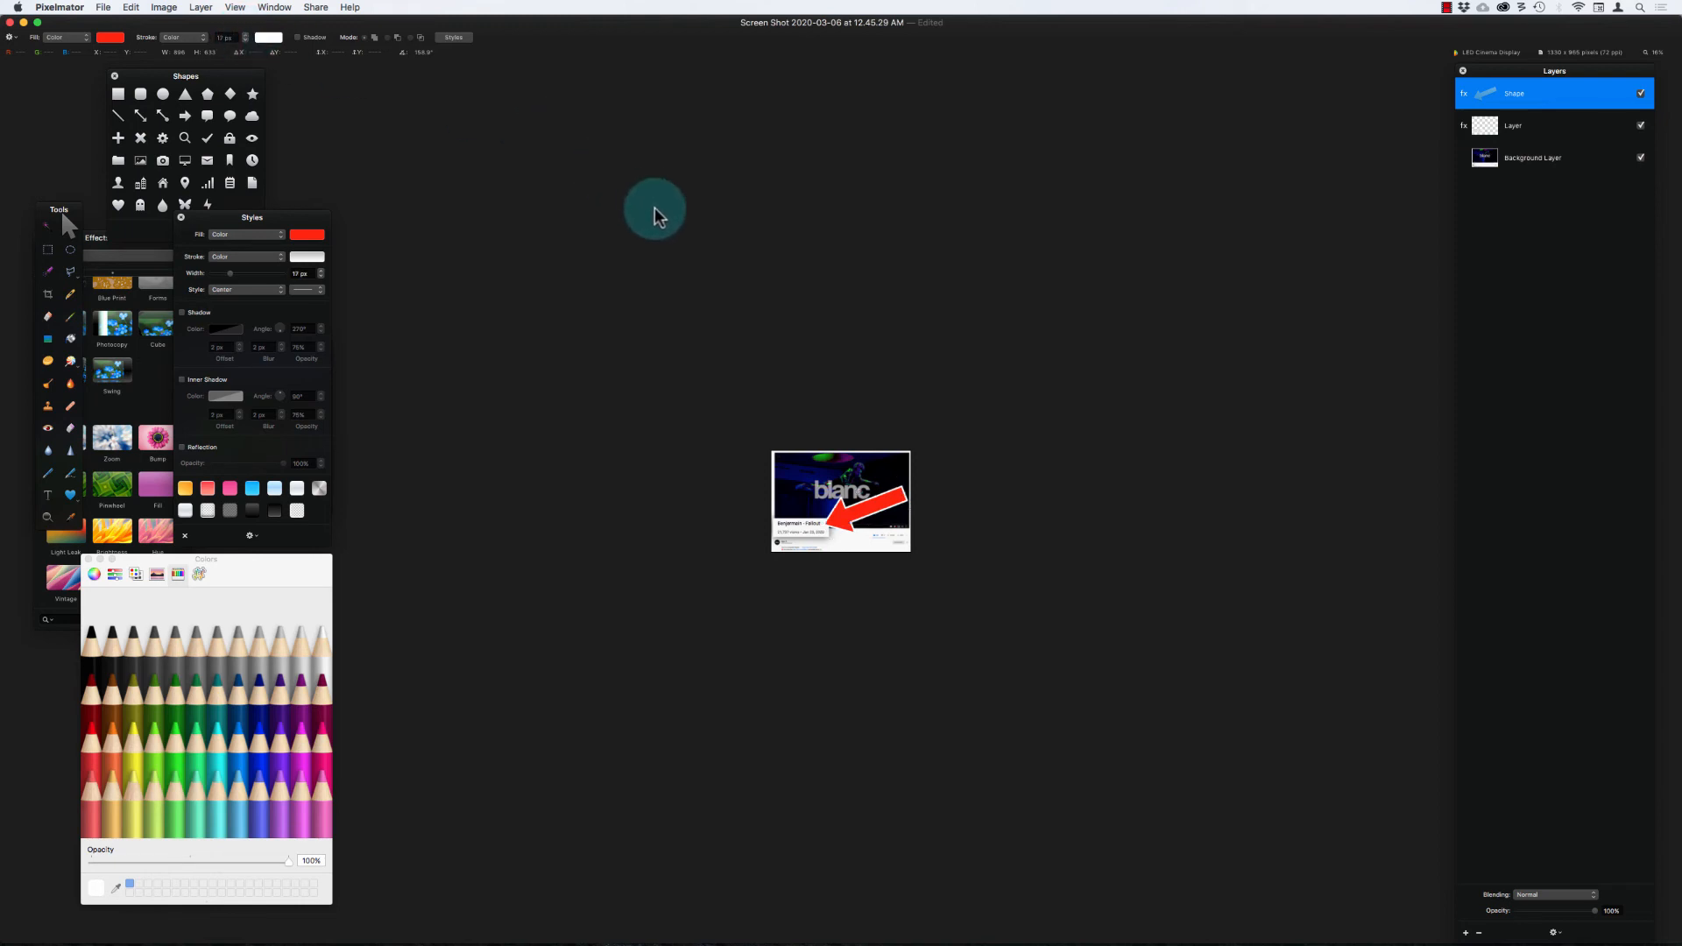
pyautogui.press('super+equal')
pyautogui.press('super+equal')
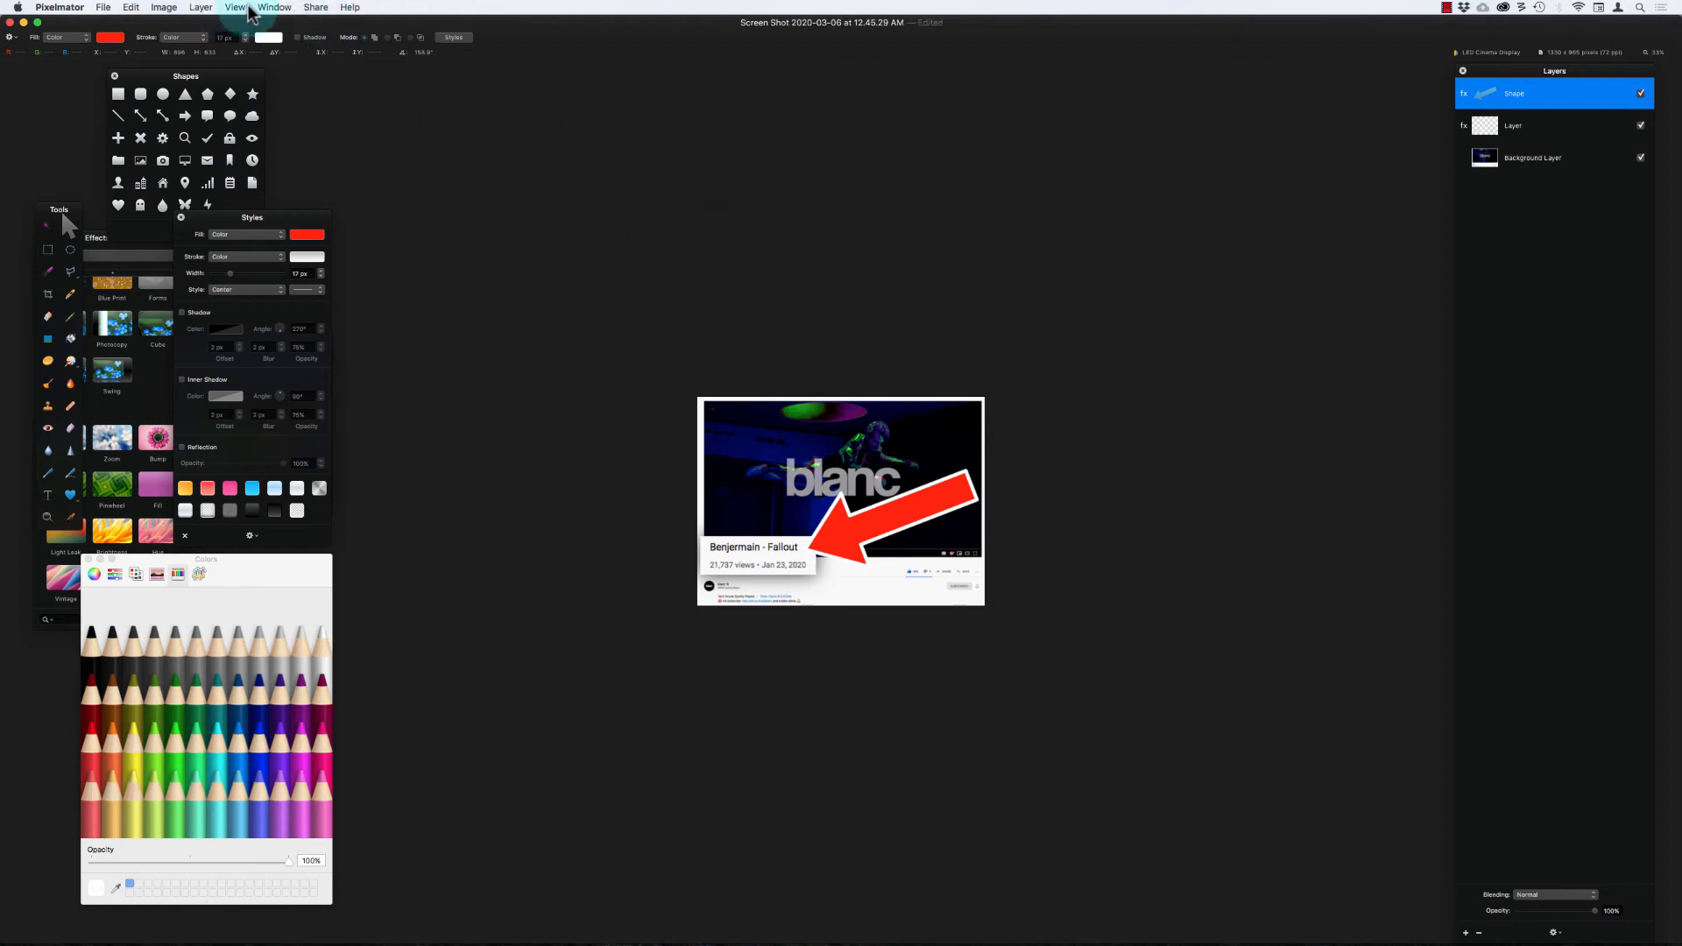
pyautogui.click(315, 7)
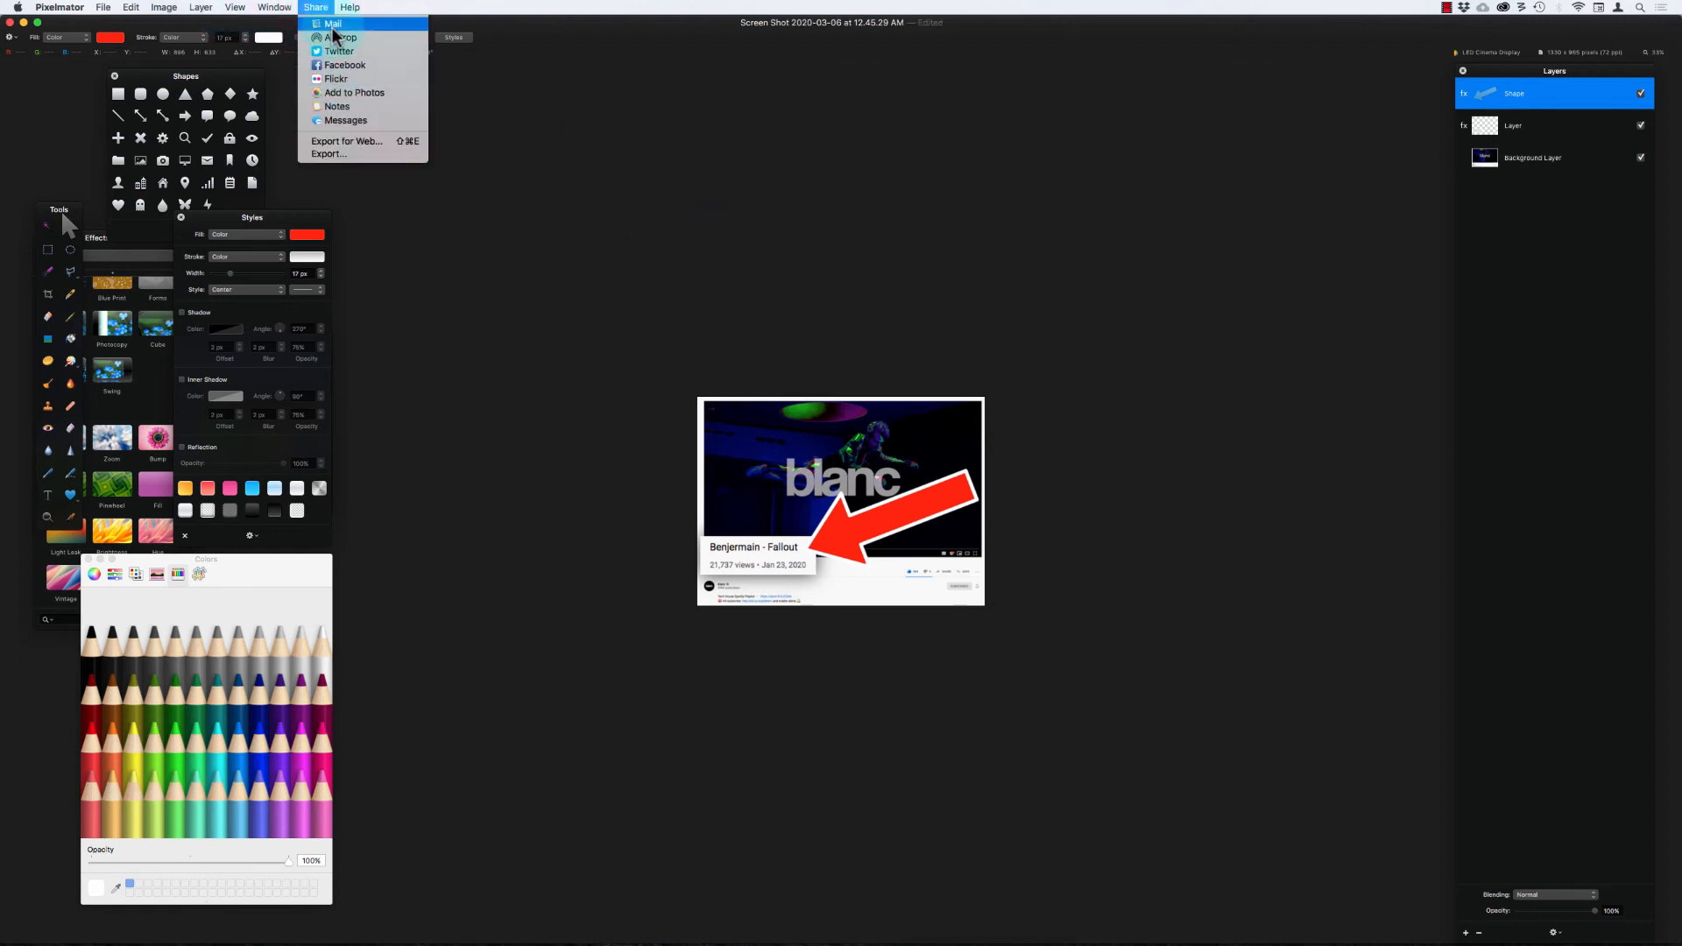
pyautogui.click(337, 153)
pyautogui.click(776, 52)
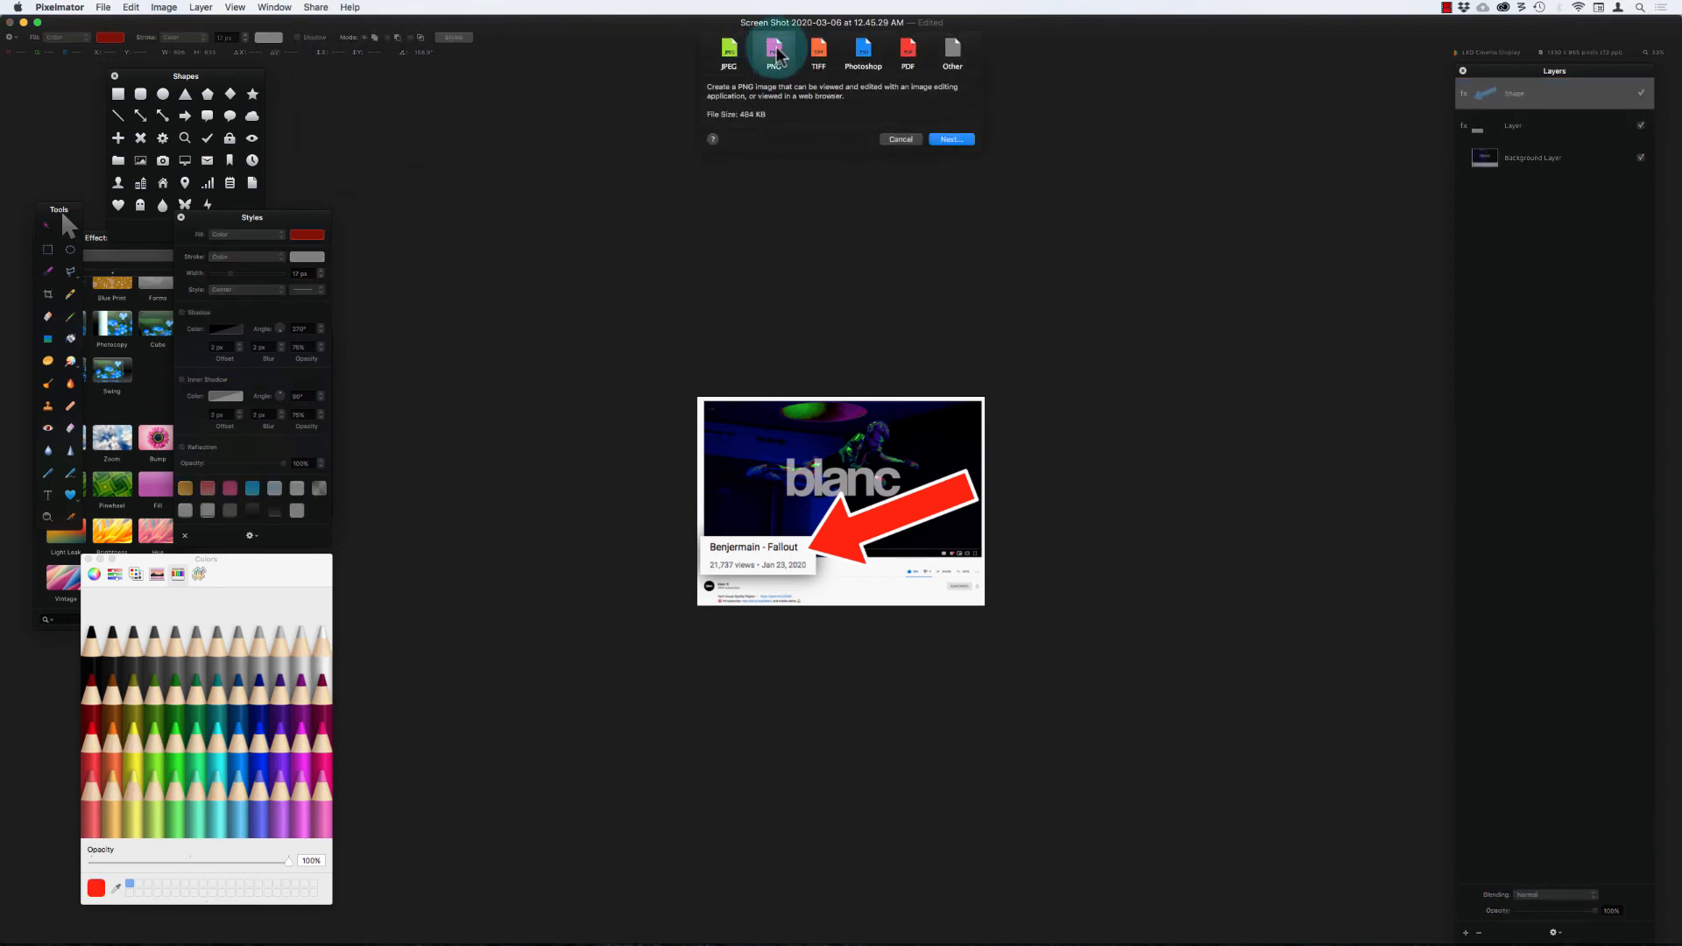
pyautogui.click(729, 51)
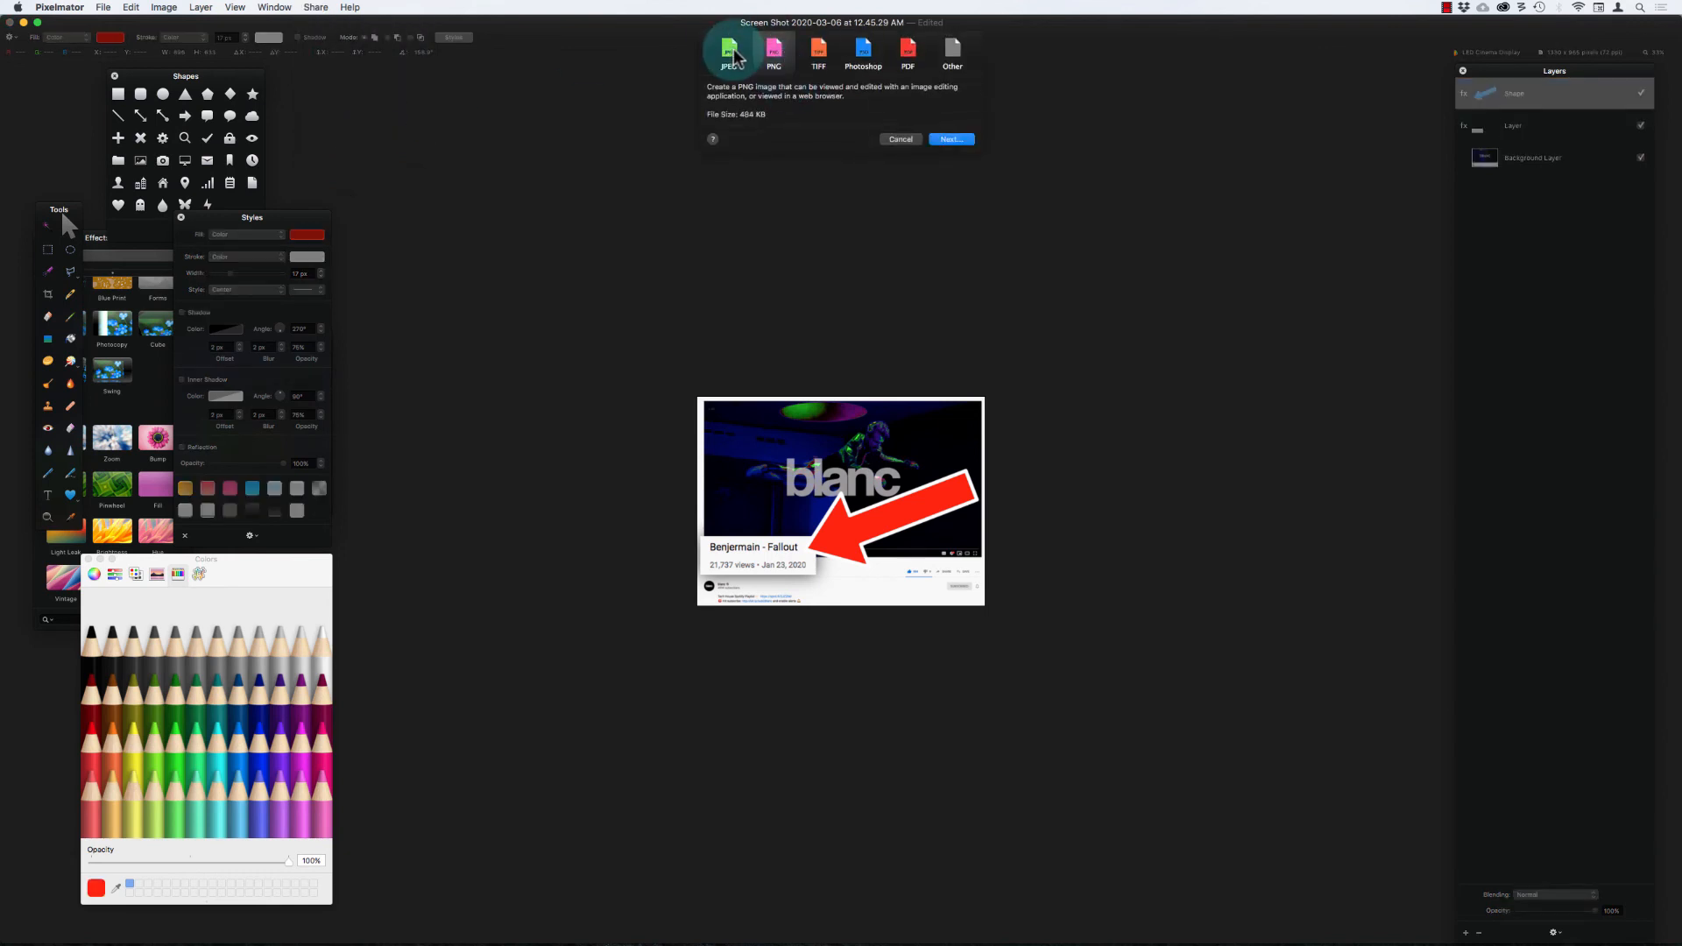
pyautogui.click(961, 174)
pyautogui.click(797, 68)
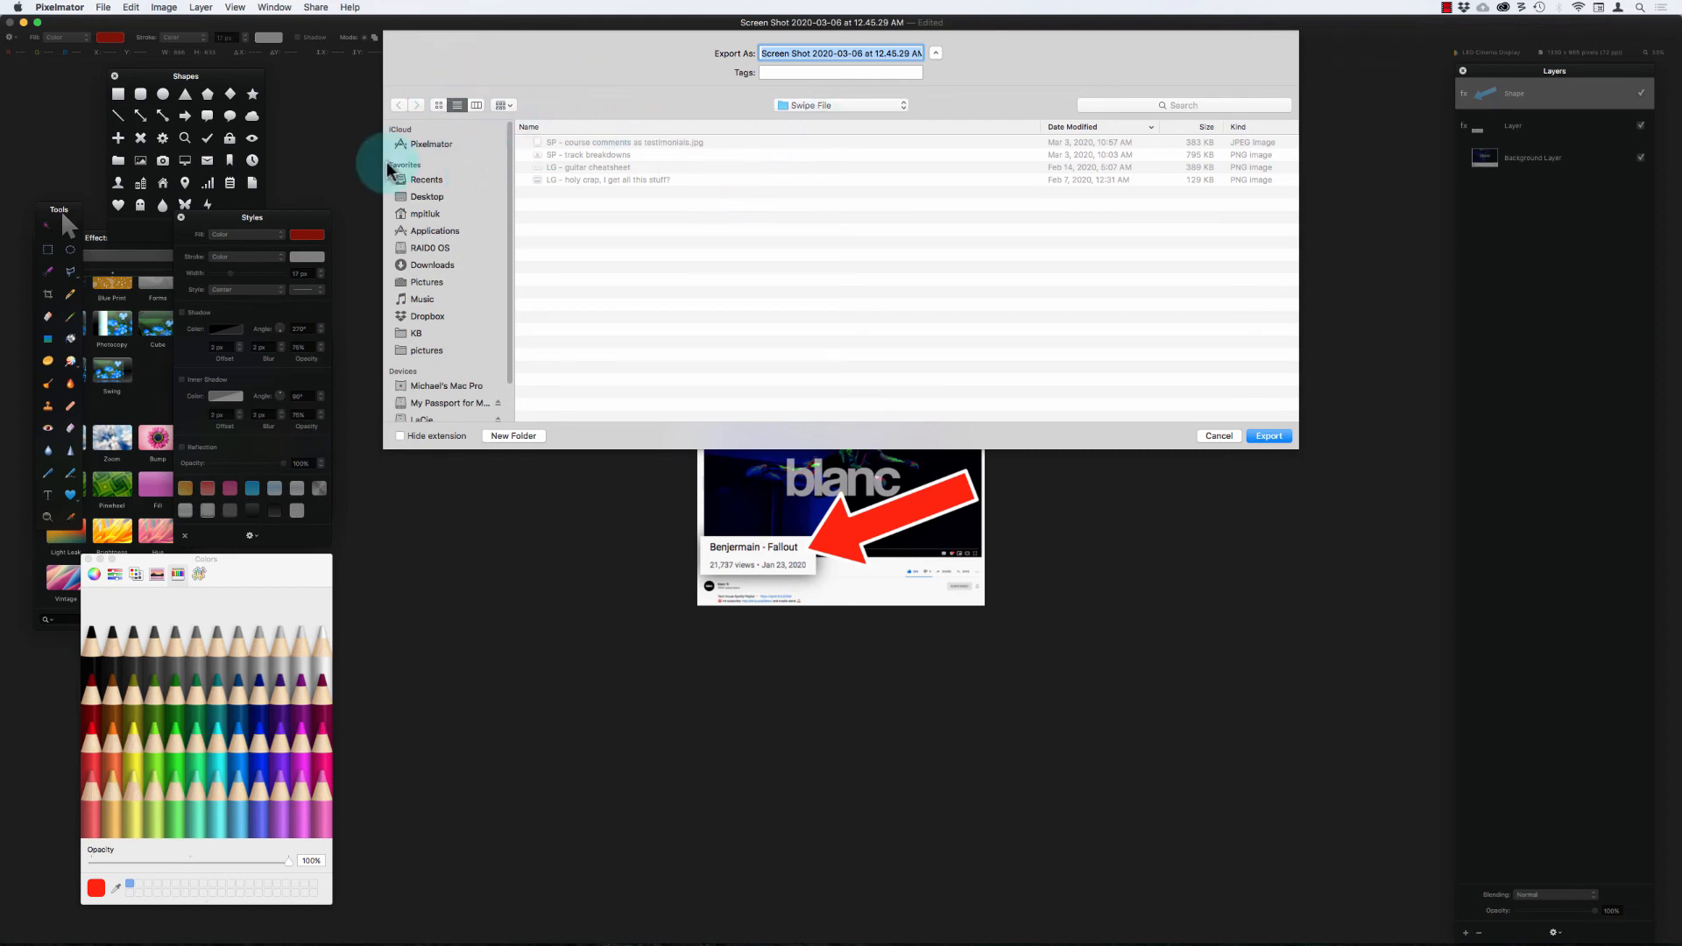
pyautogui.click(427, 350)
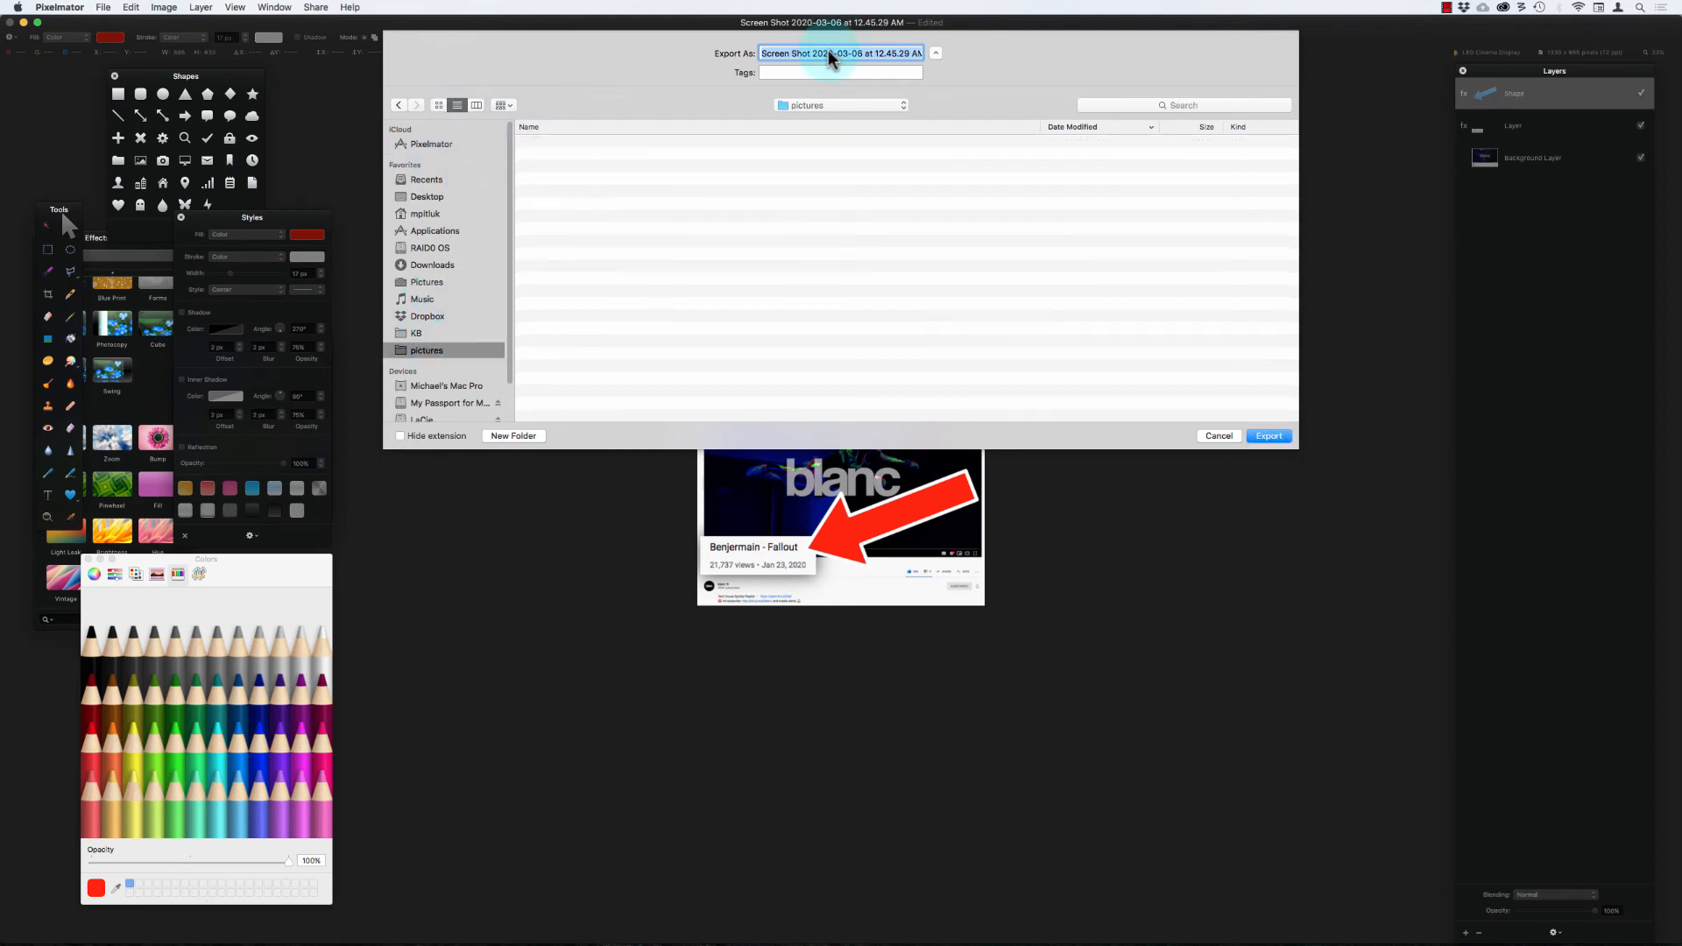
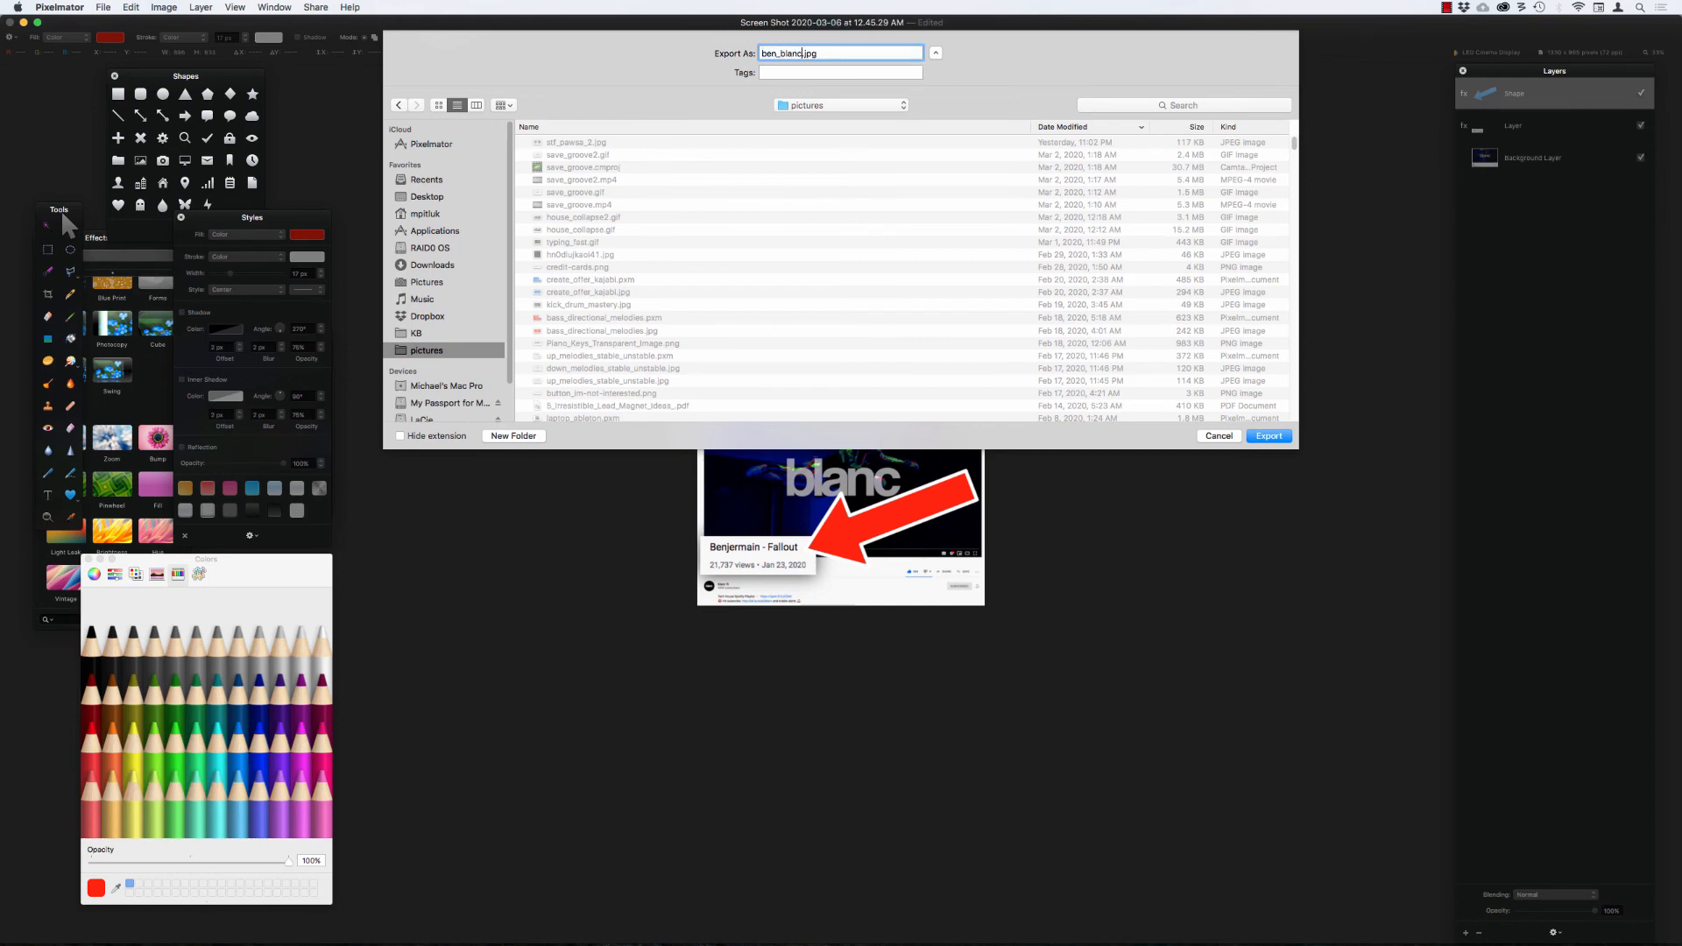
pyautogui.press('Return')
pyautogui.press('super+Tab')
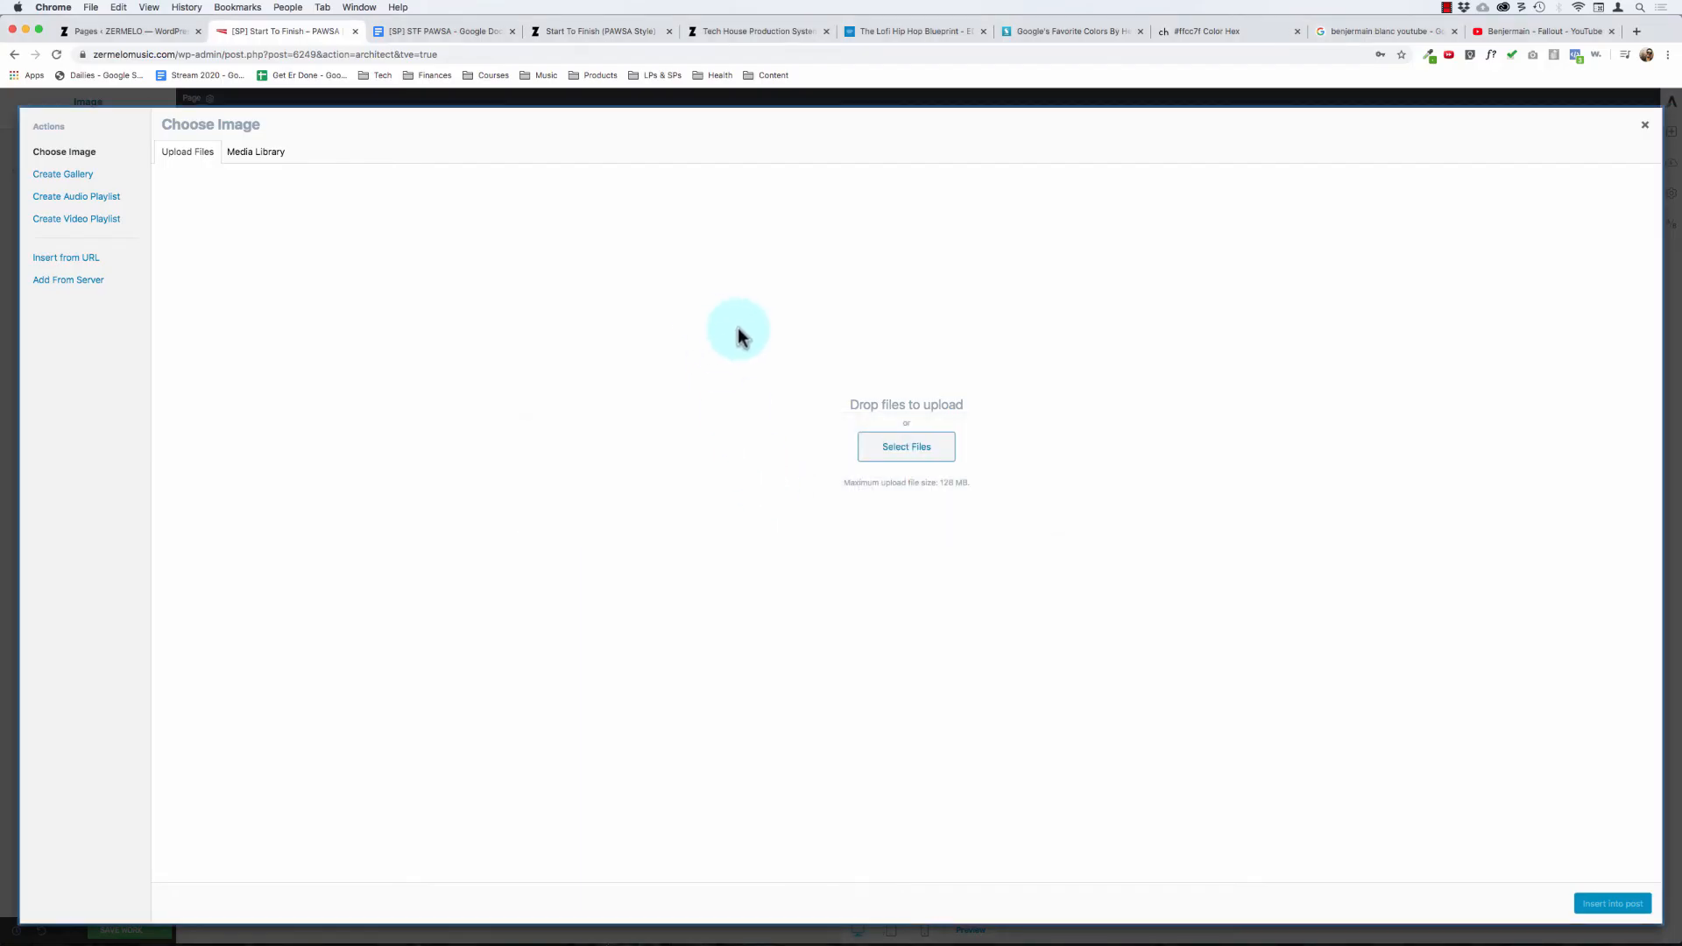
pyautogui.click(897, 452)
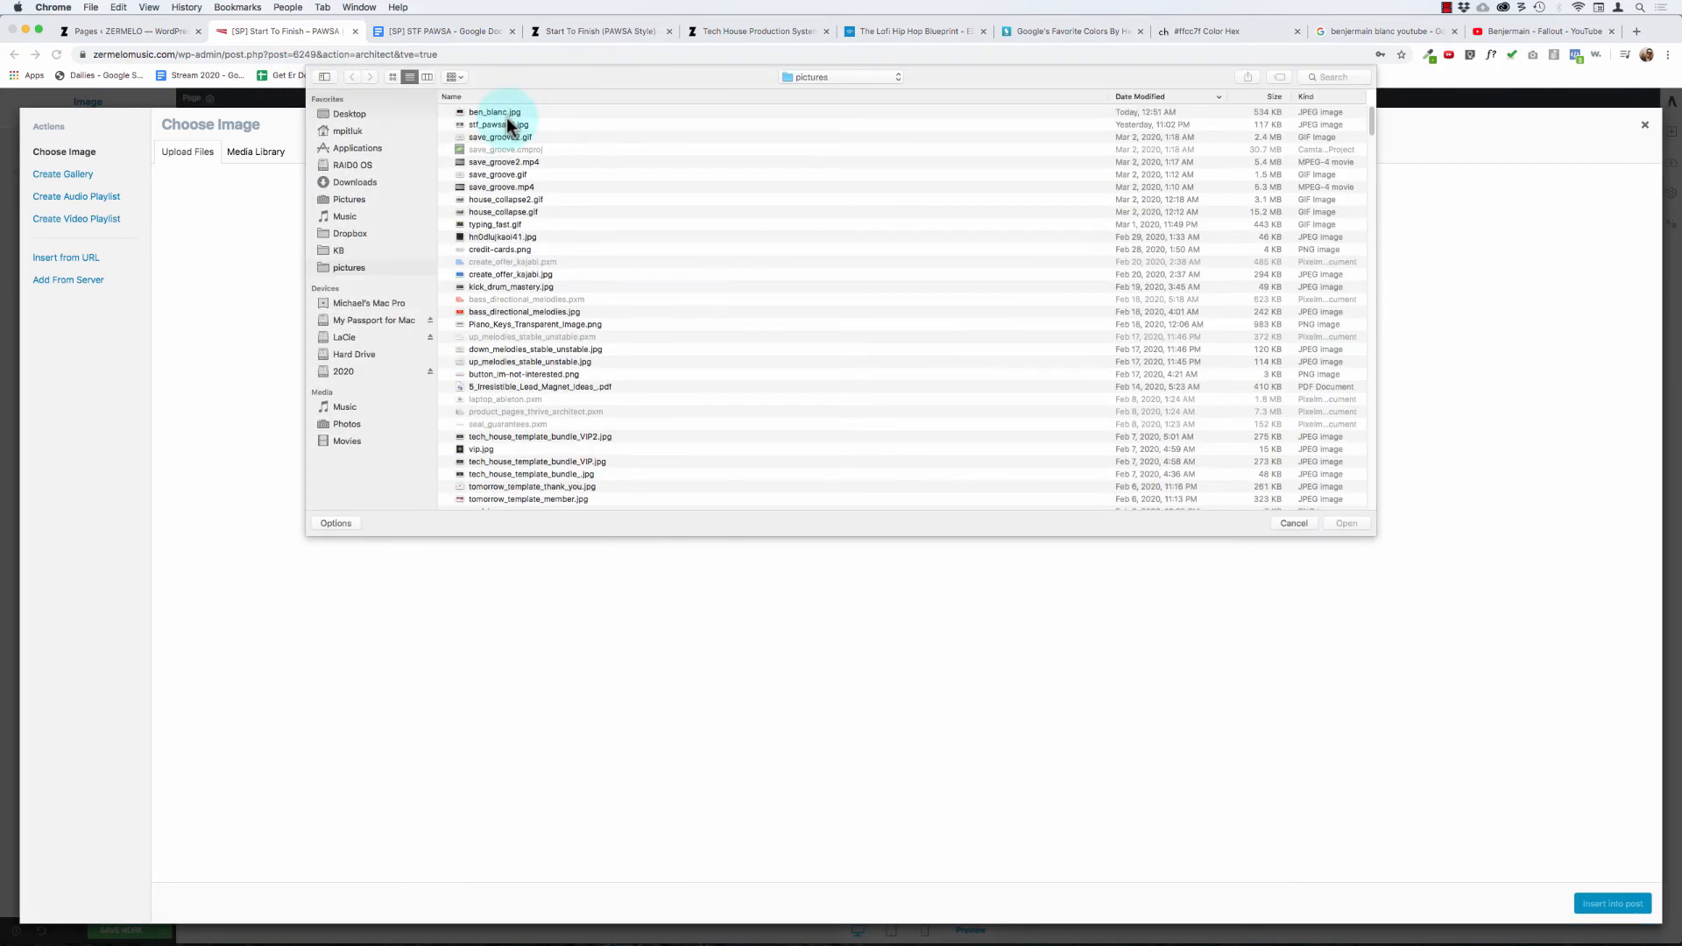
pyautogui.click(506, 115)
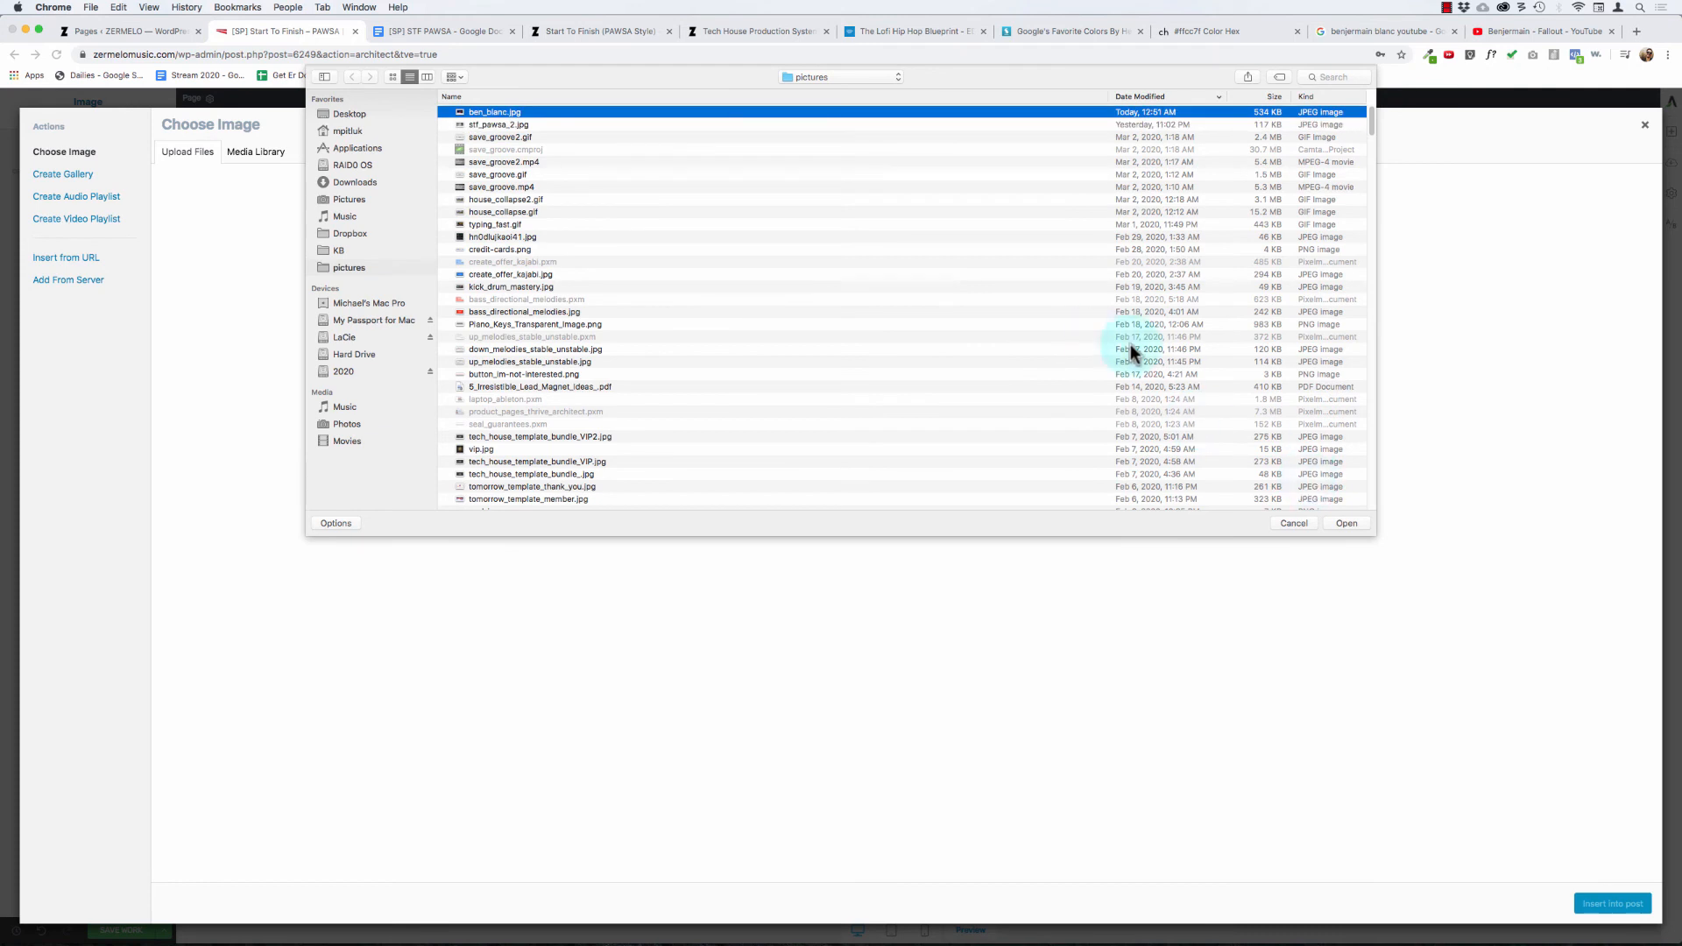
pyautogui.click(1342, 526)
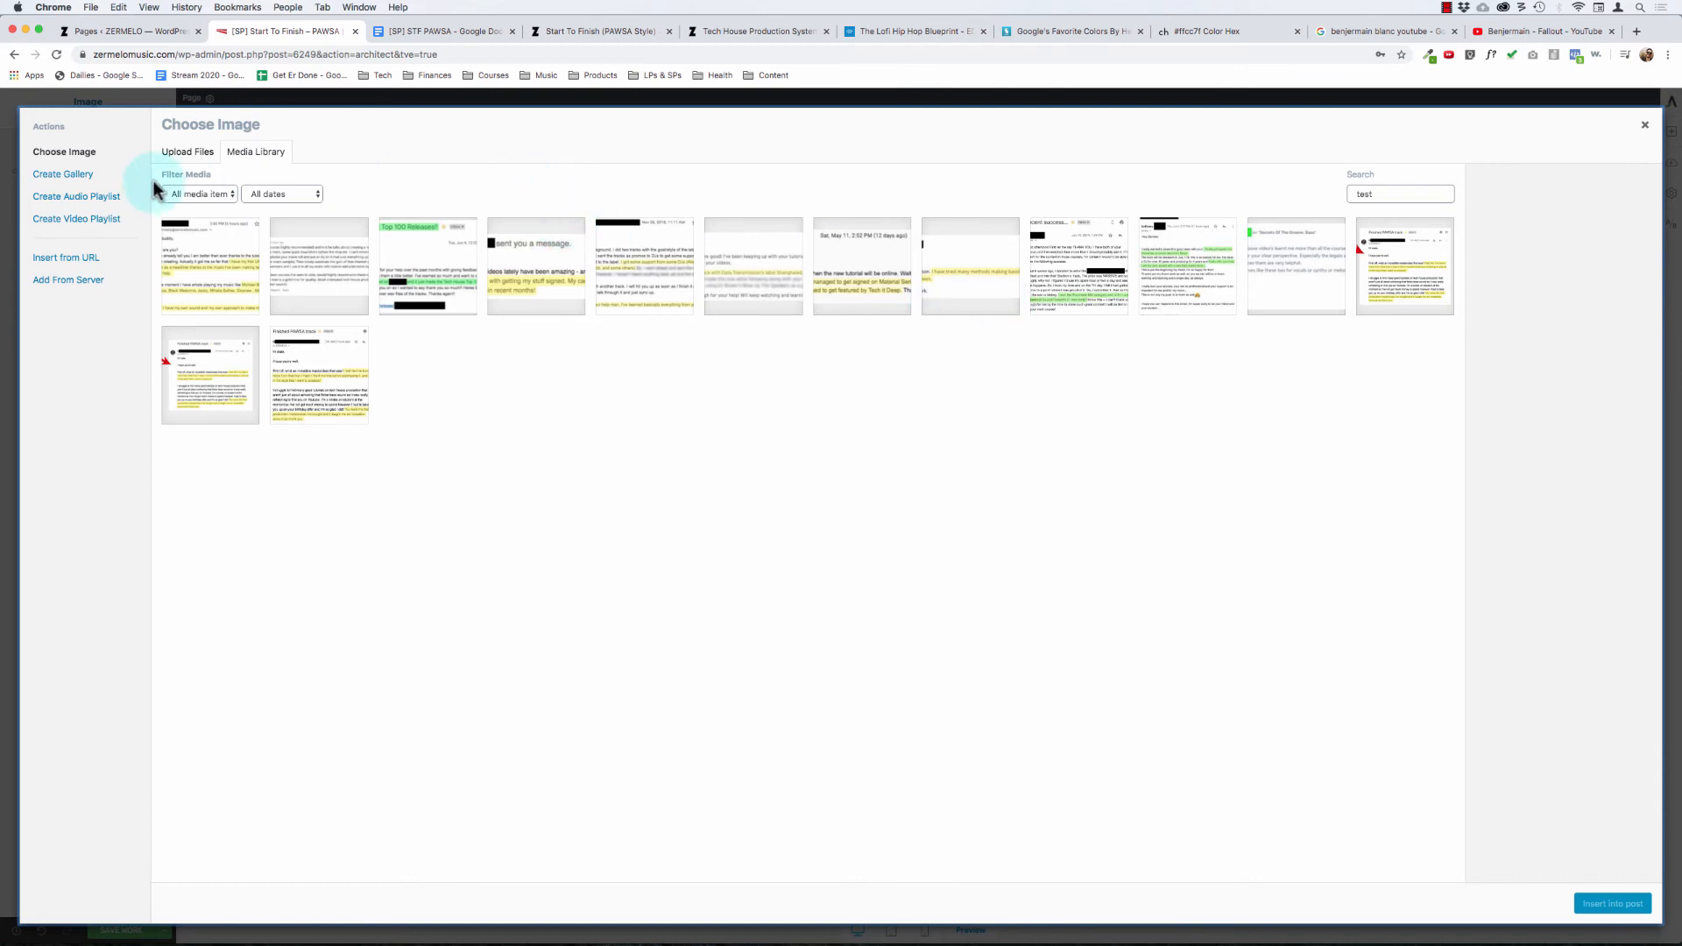
pyautogui.click(184, 153)
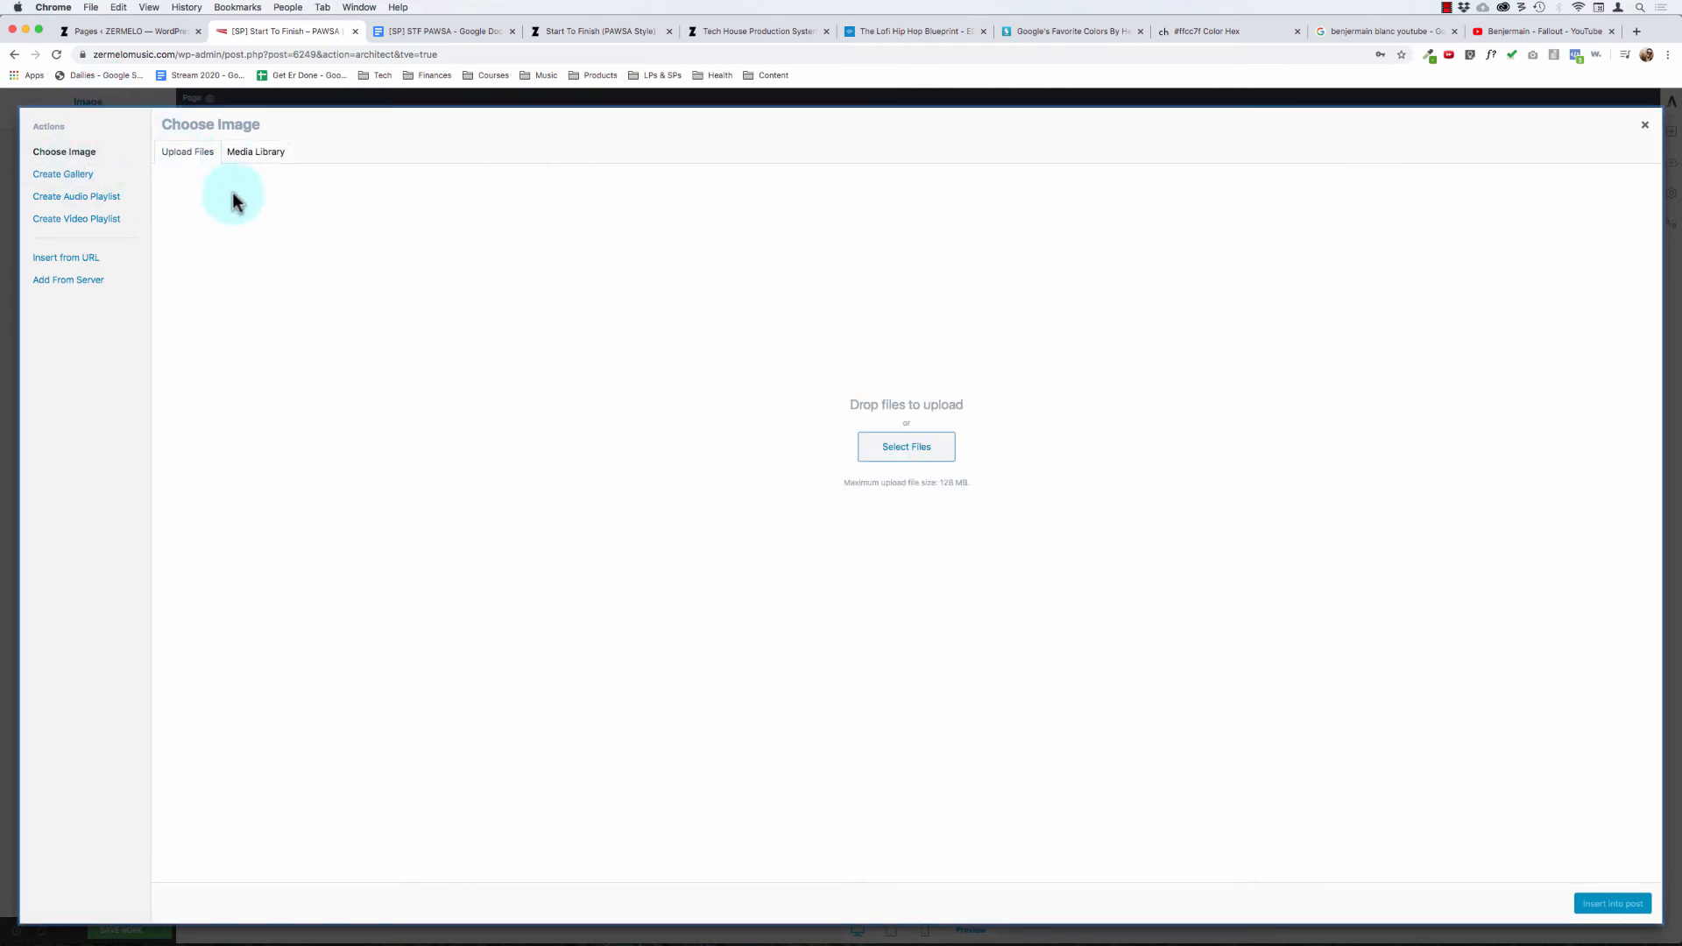
pyautogui.click(248, 156)
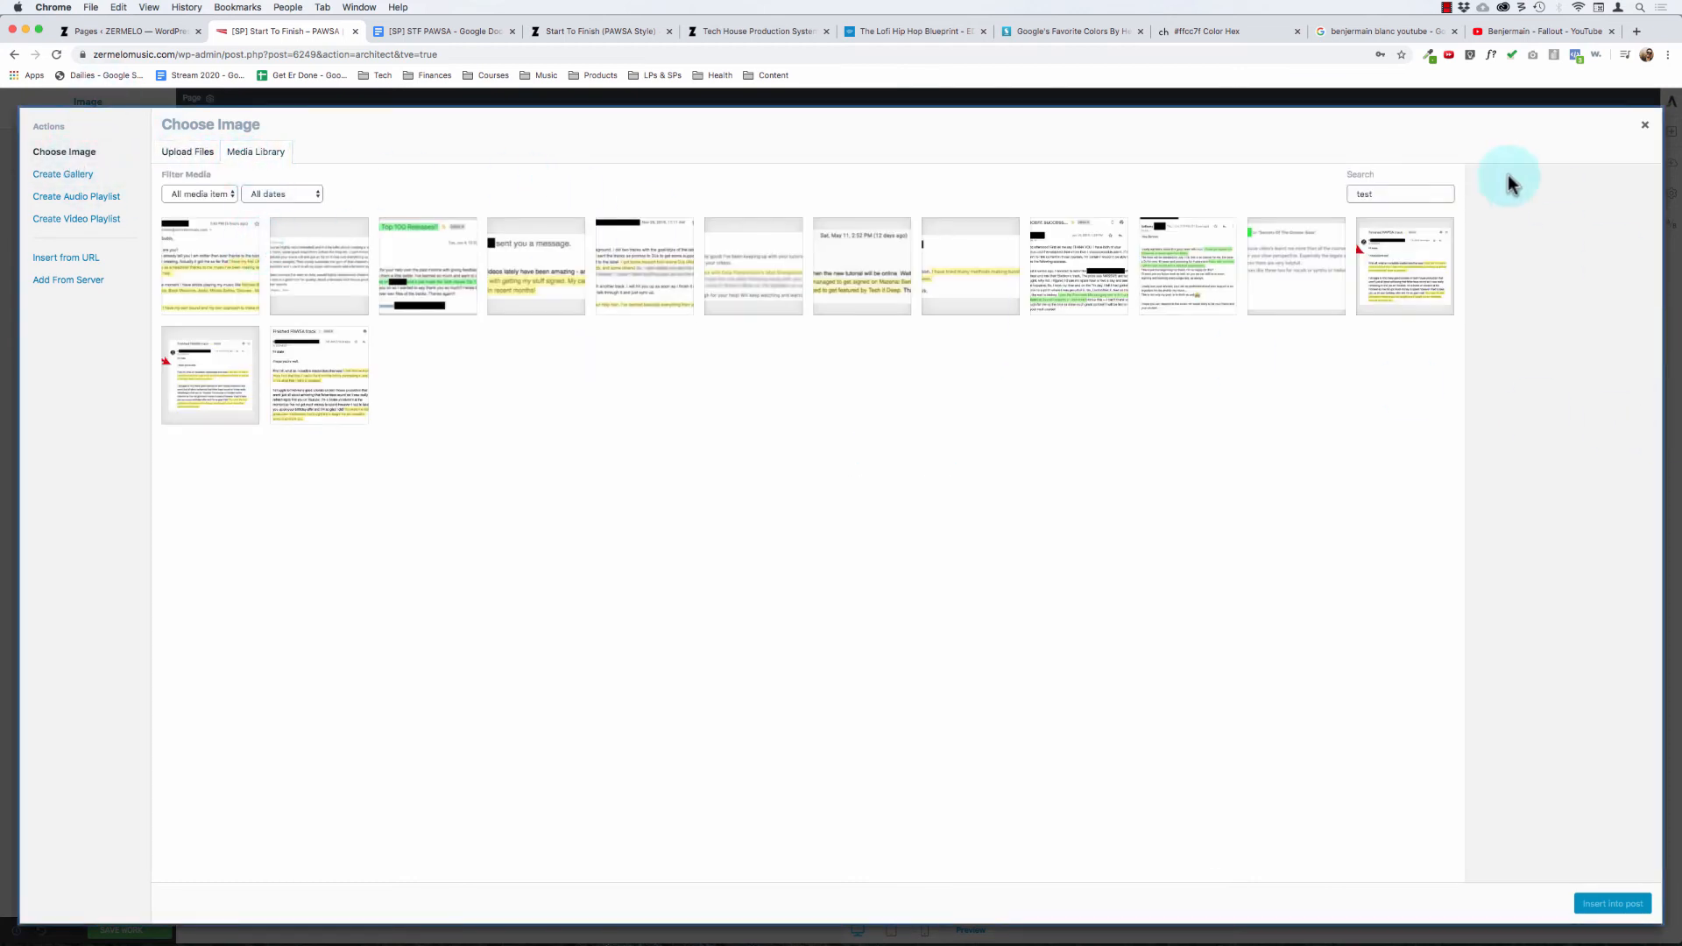
pyautogui.click(1446, 194)
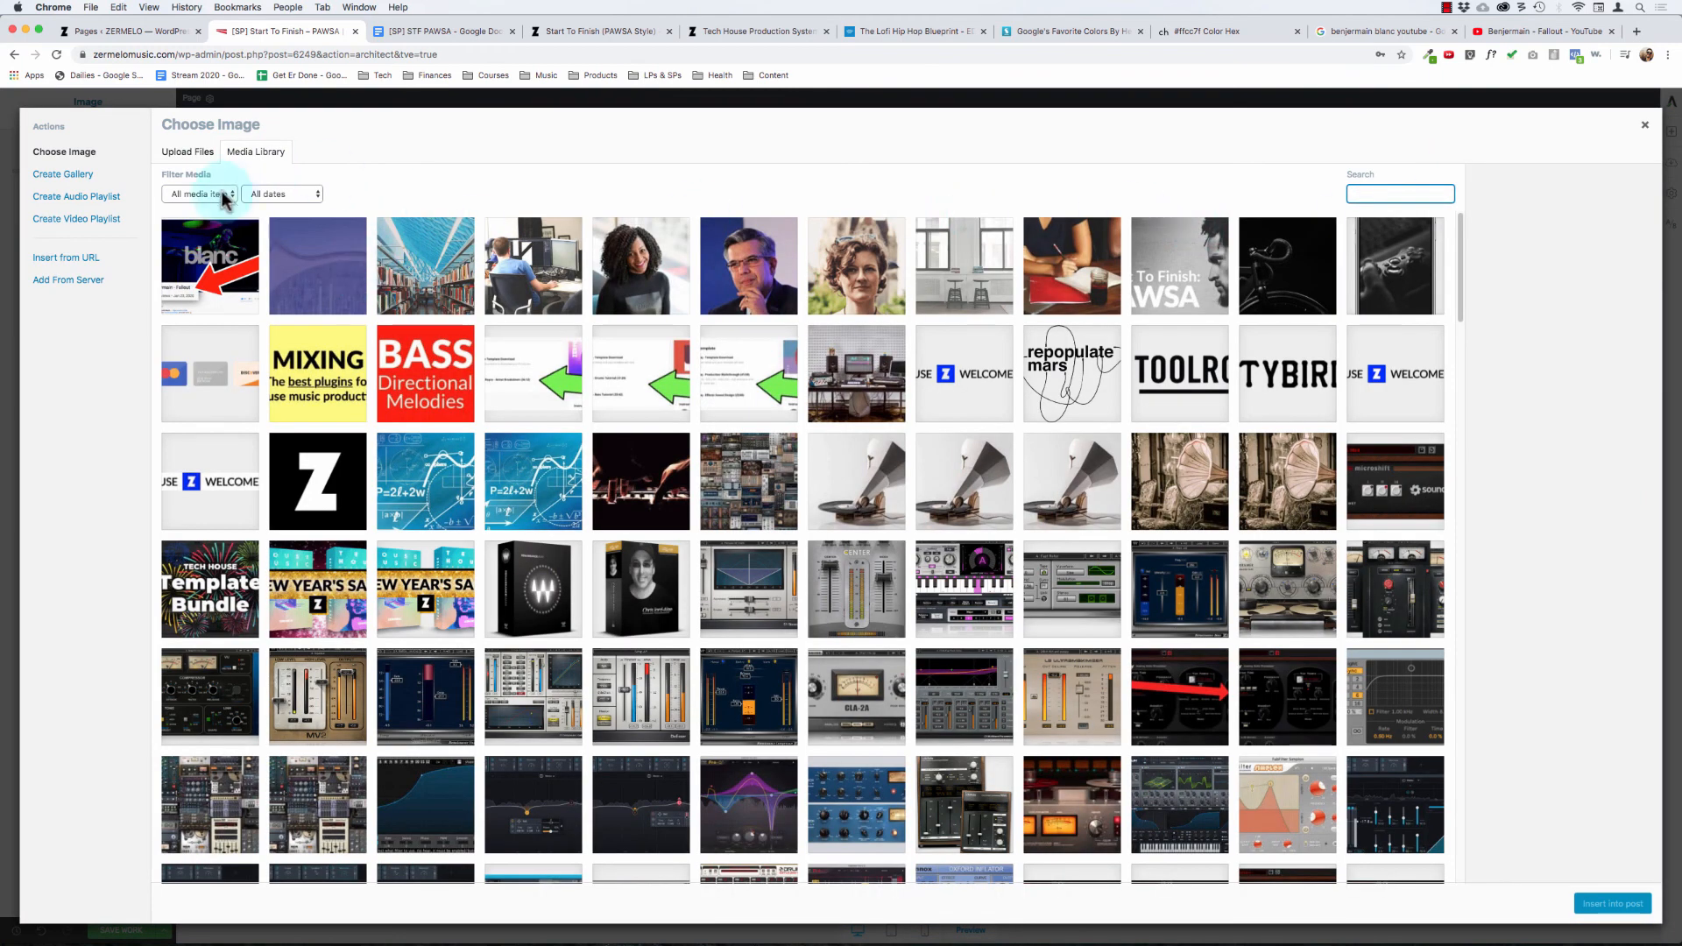
pyautogui.click(205, 253)
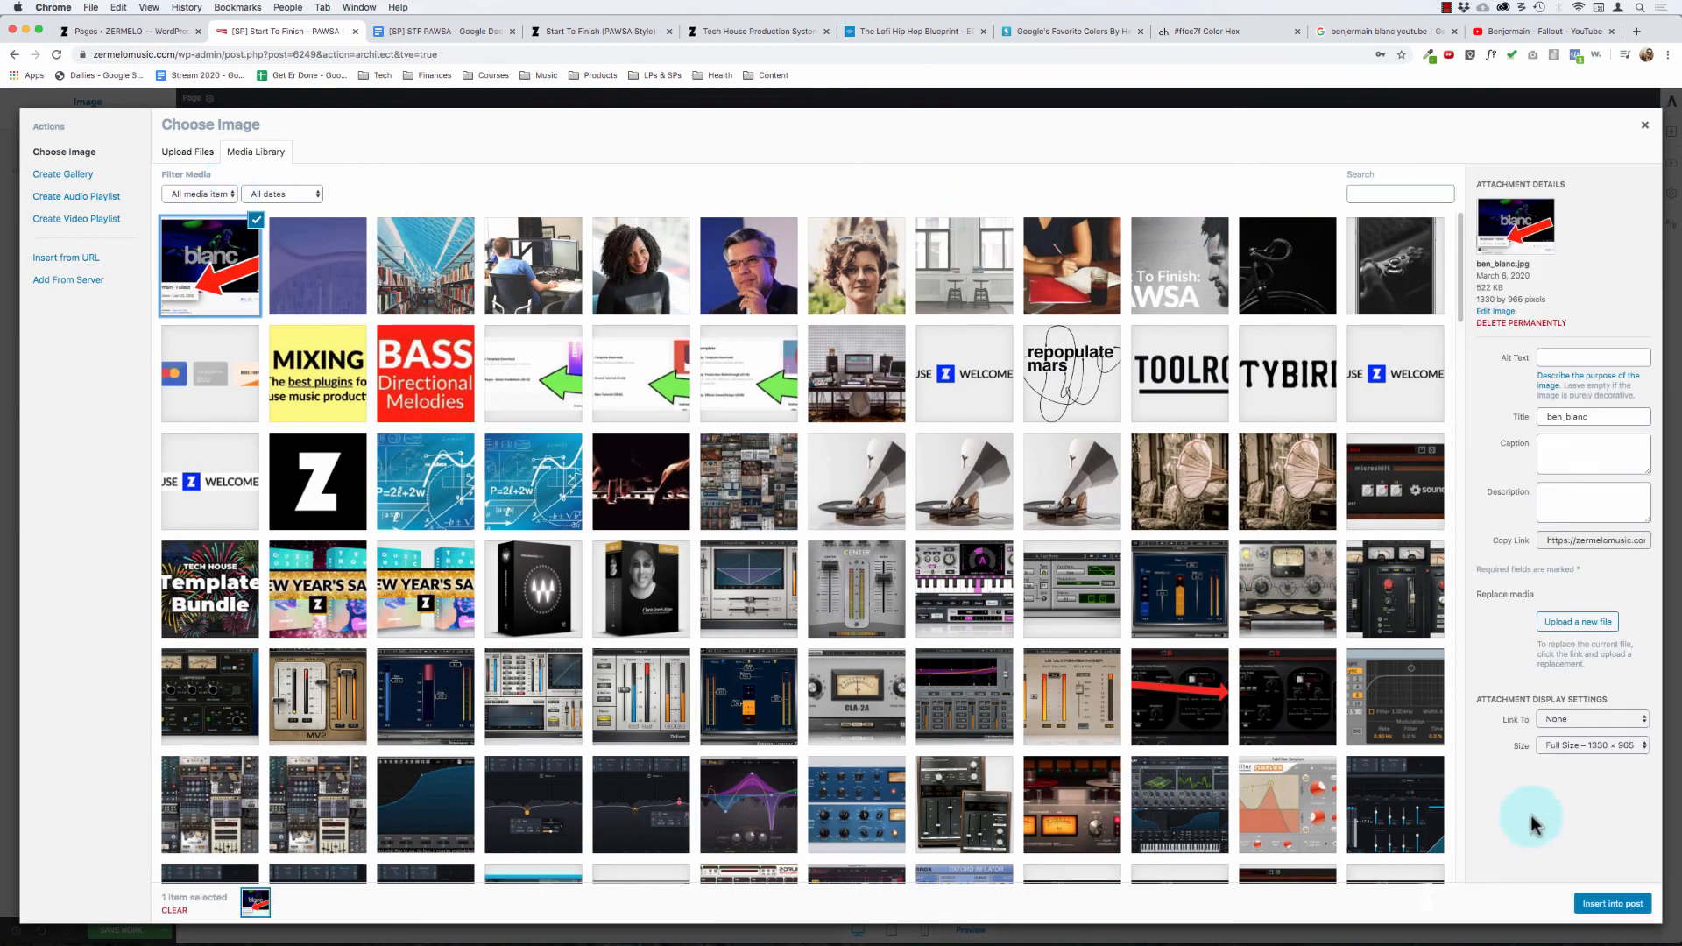
pyautogui.click(1612, 903)
# Step: Add a 1 px solid black border to the "Fallout" screenshot image and compare it with the Beatport email image
pyautogui.scroll(-5, 1022, 586)
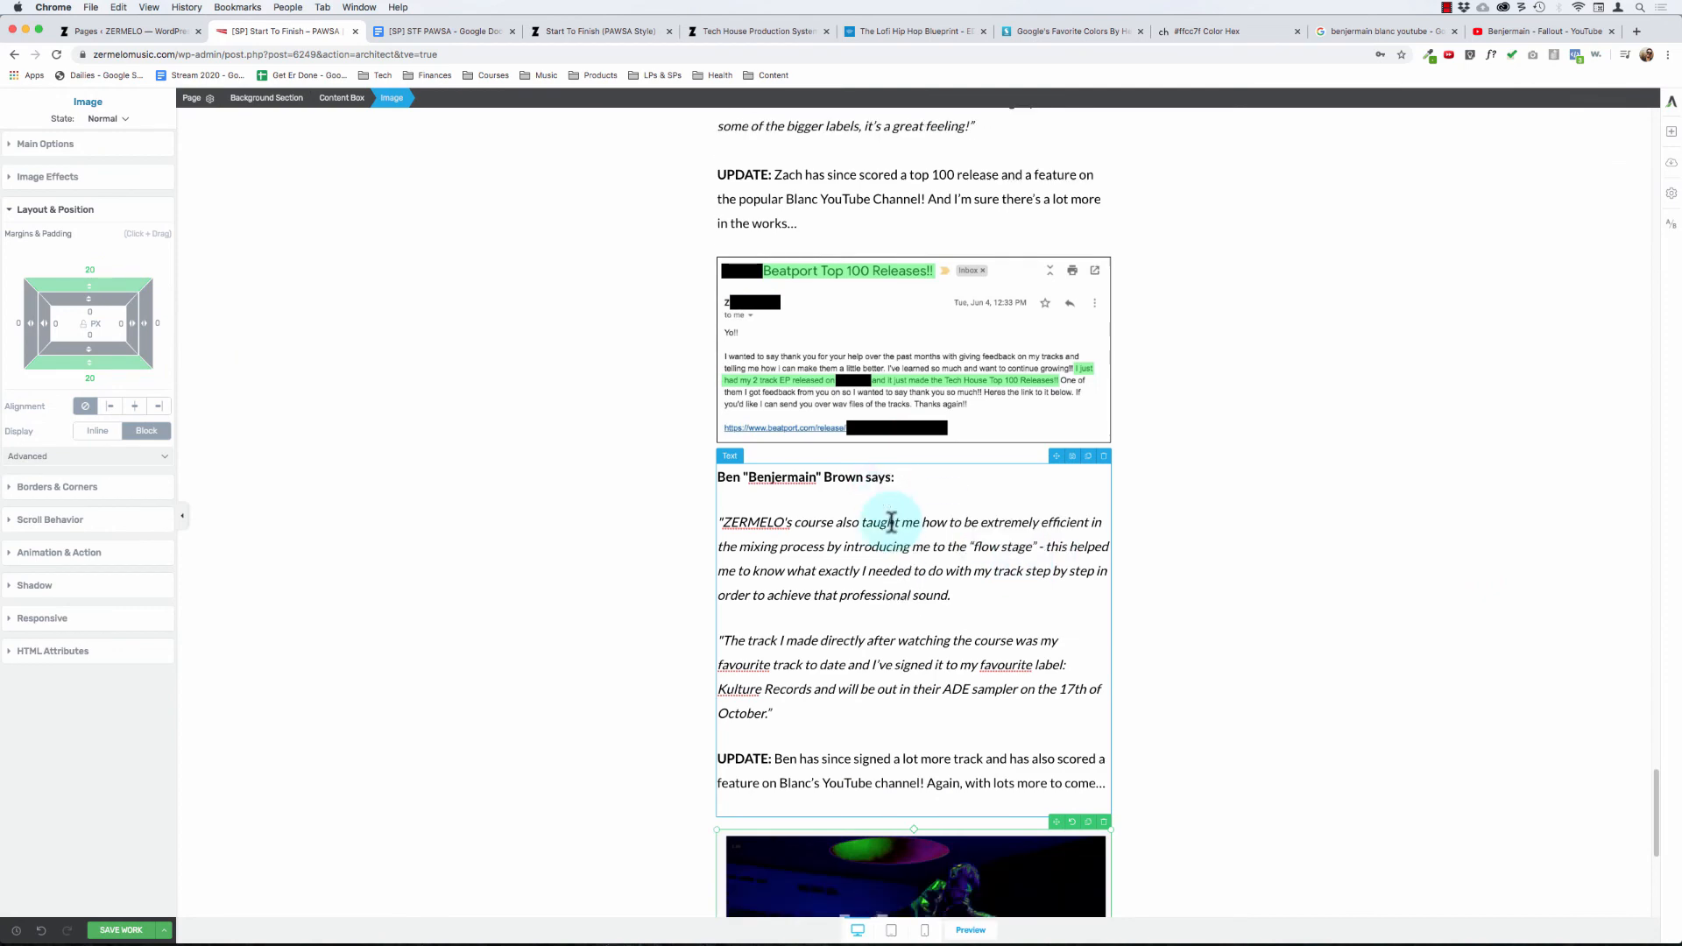
pyautogui.click(602, 548)
pyautogui.click(857, 663)
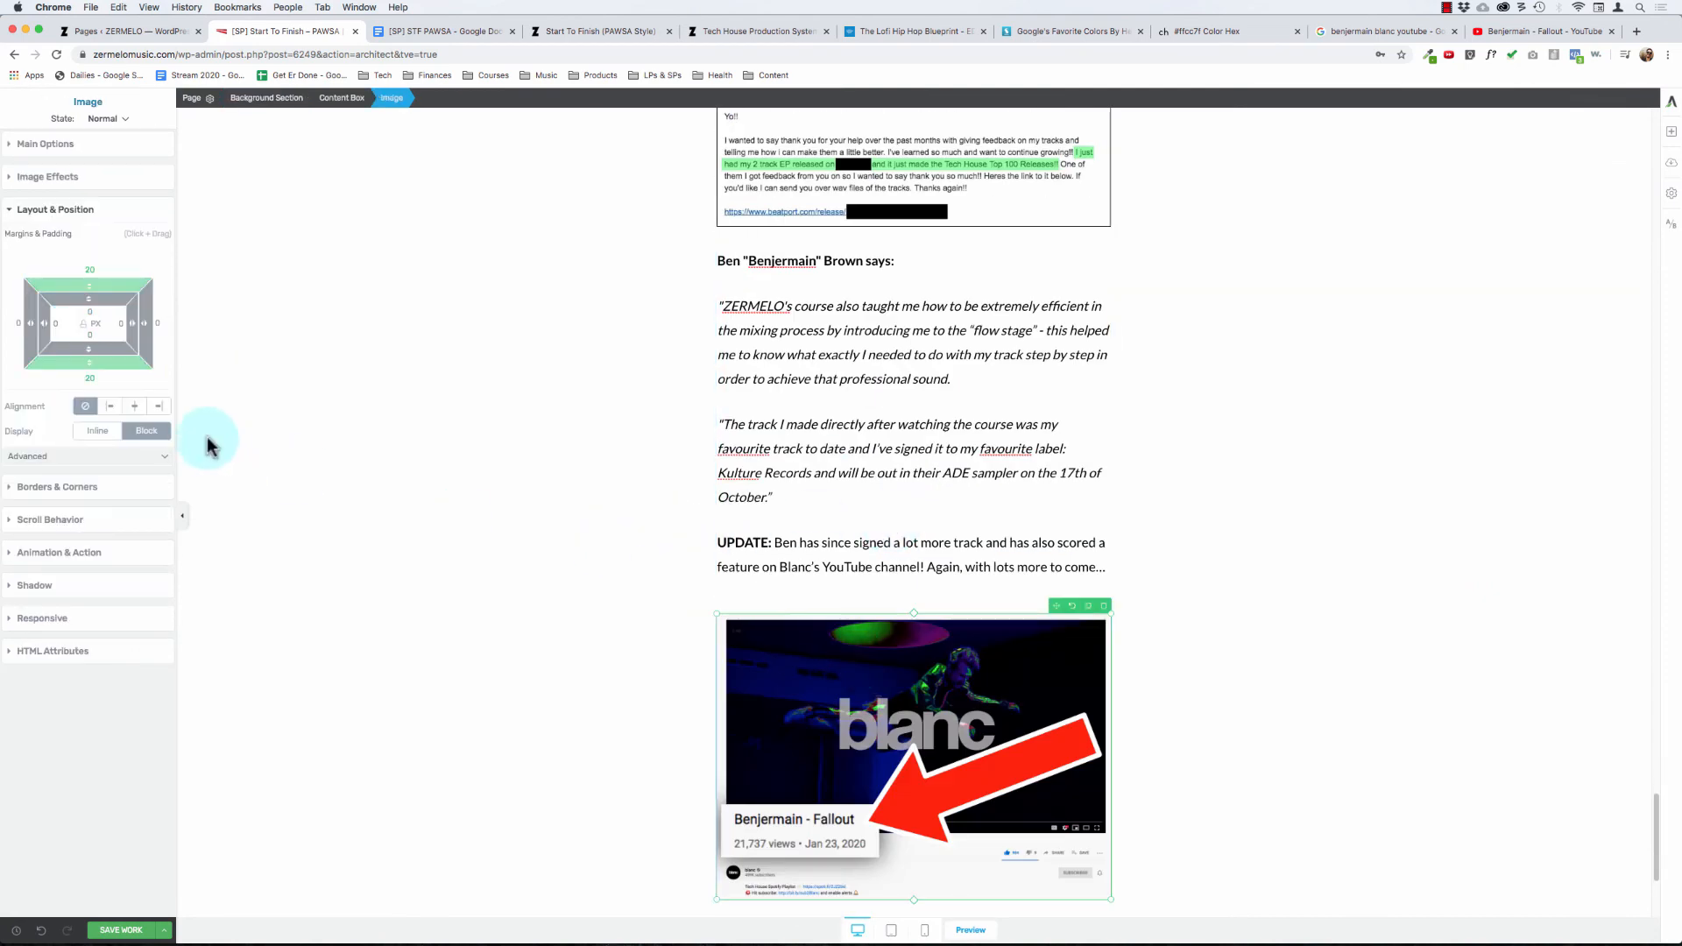
pyautogui.click(48, 210)
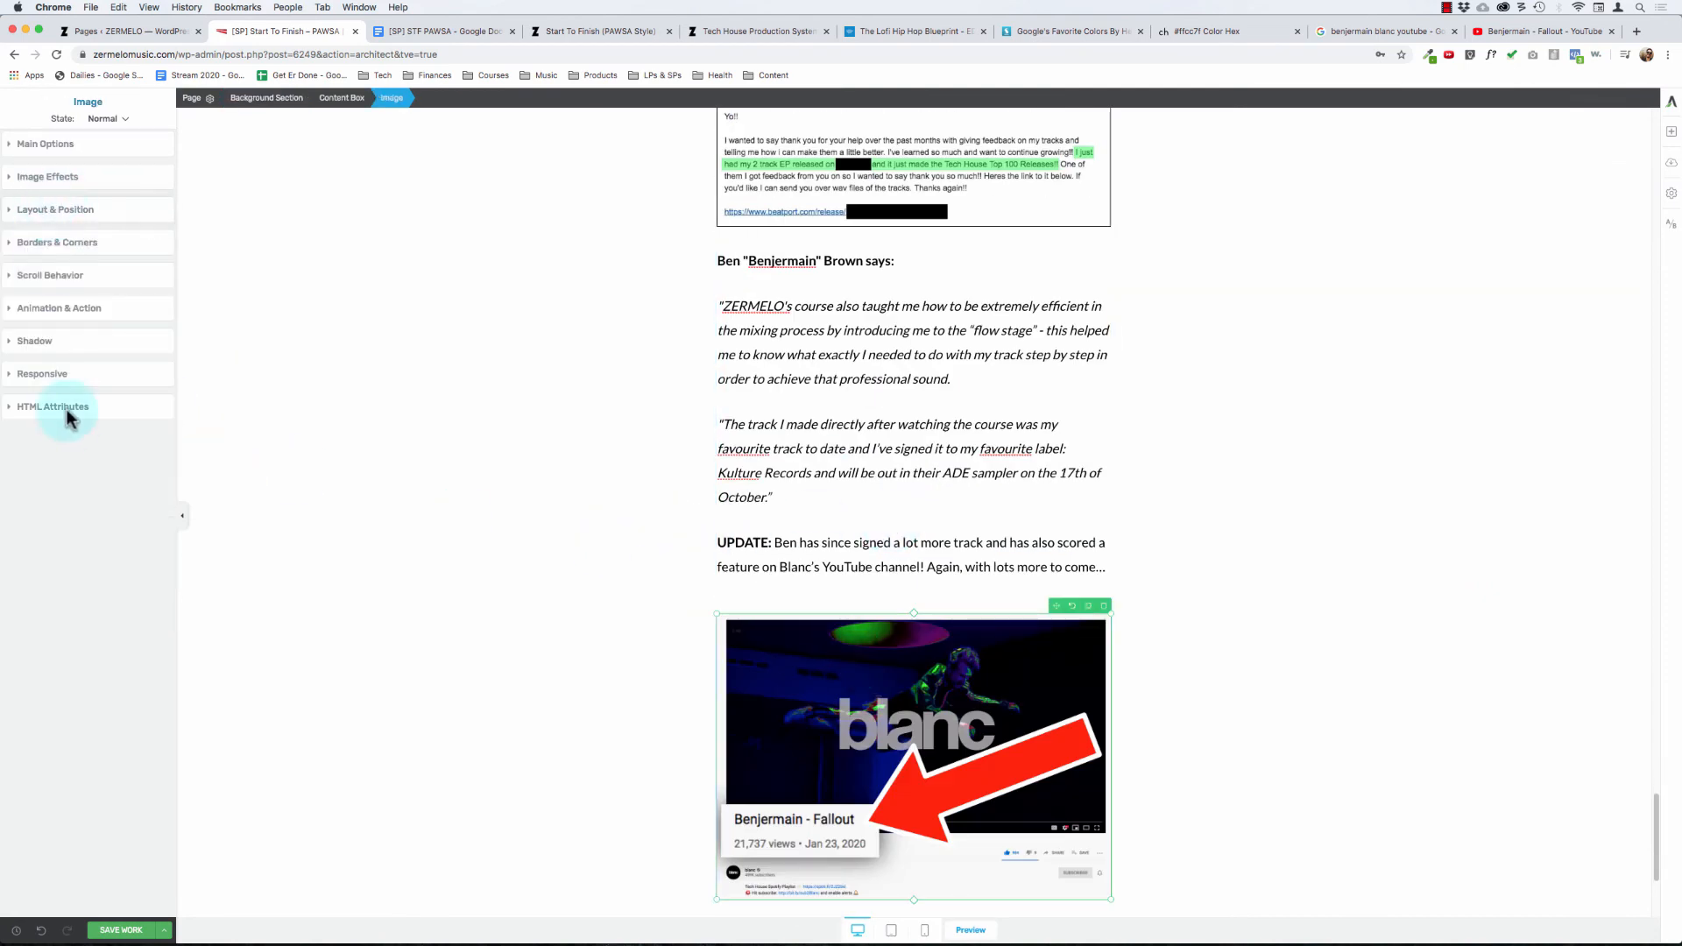
pyautogui.click(58, 243)
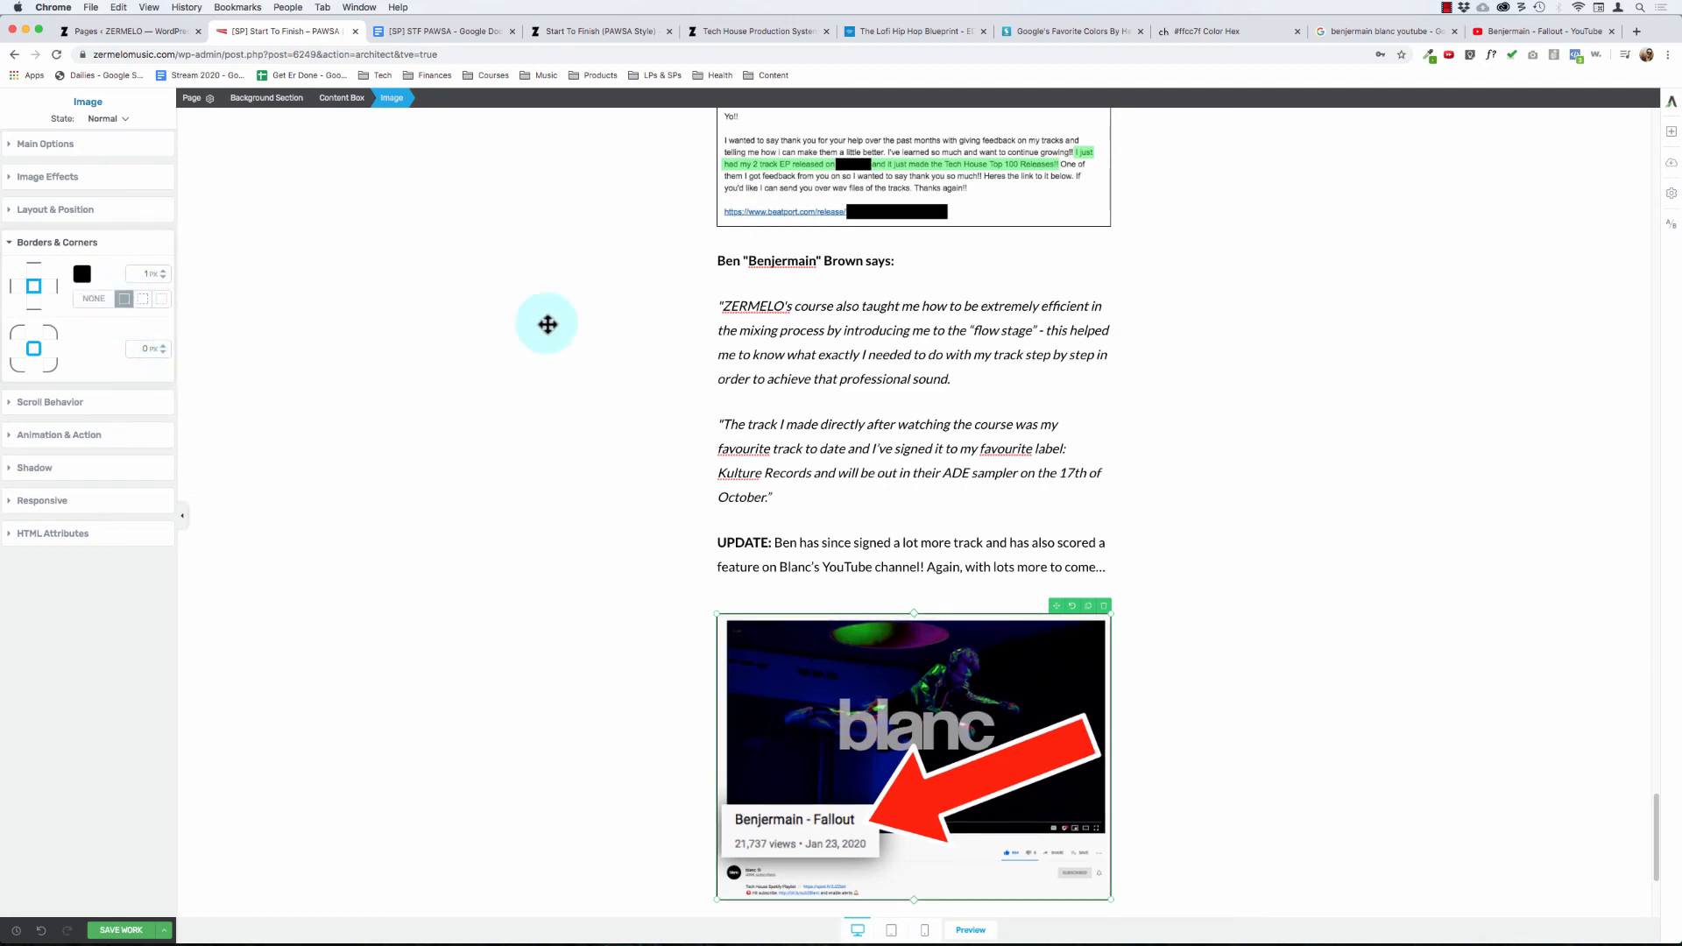
pyautogui.click(582, 420)
pyautogui.scroll(-2, 581, 420)
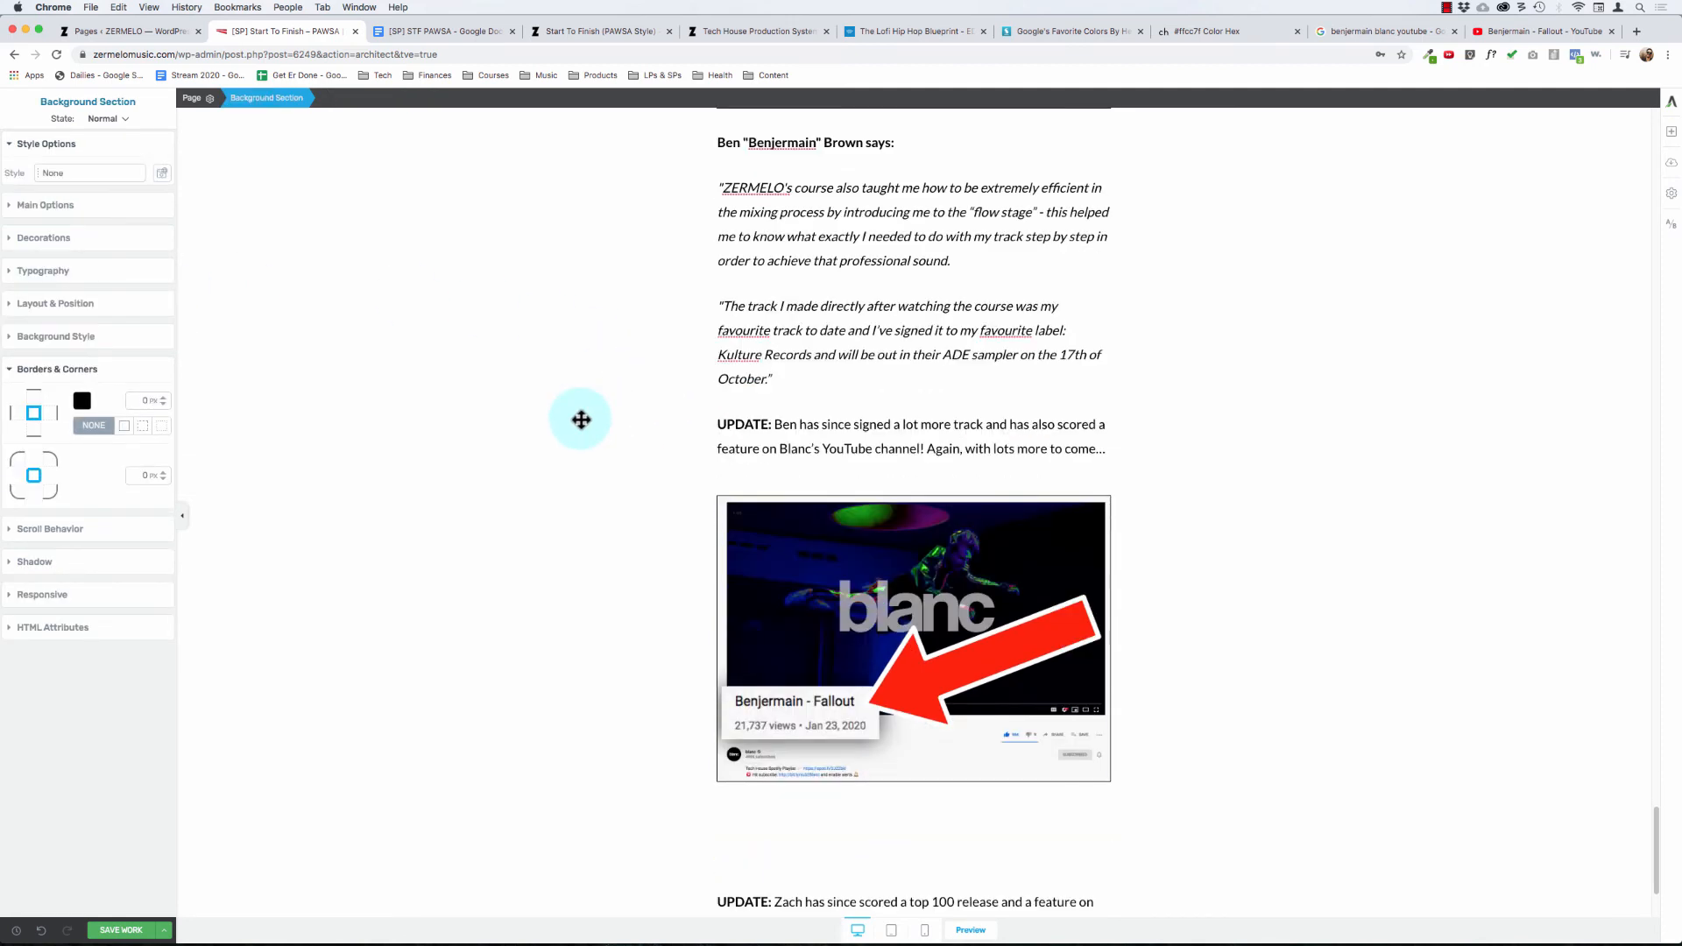
pyautogui.scroll(6, 590, 416)
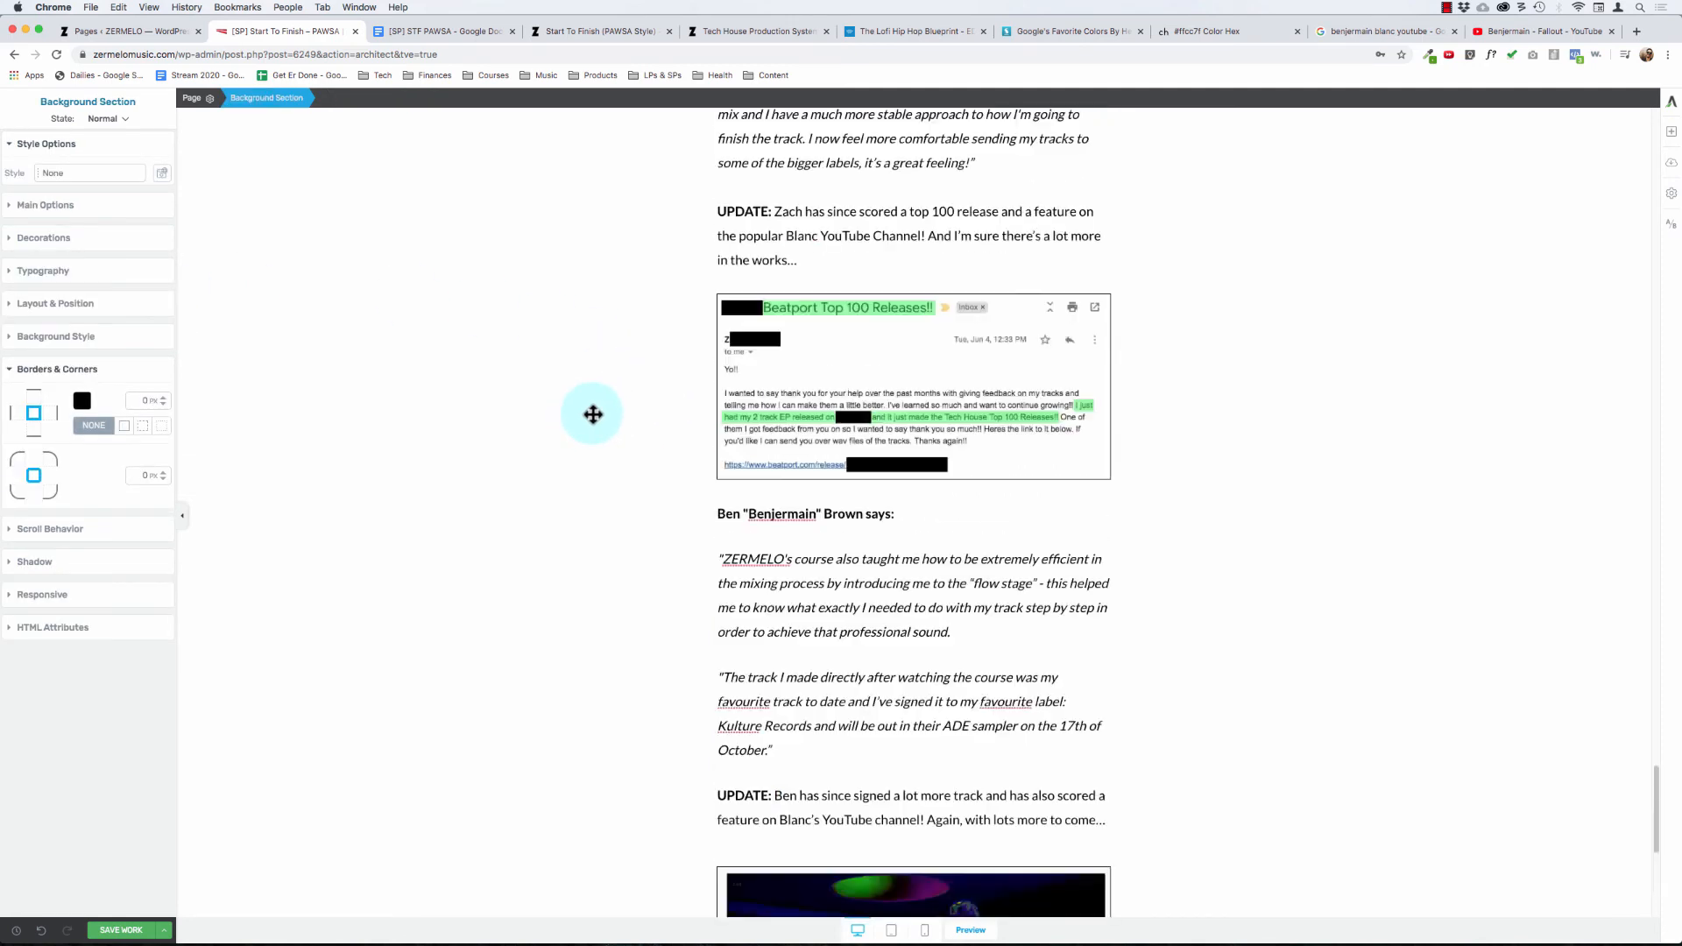
pyautogui.scroll(-5, 623, 474)
pyautogui.scroll(5, 698, 357)
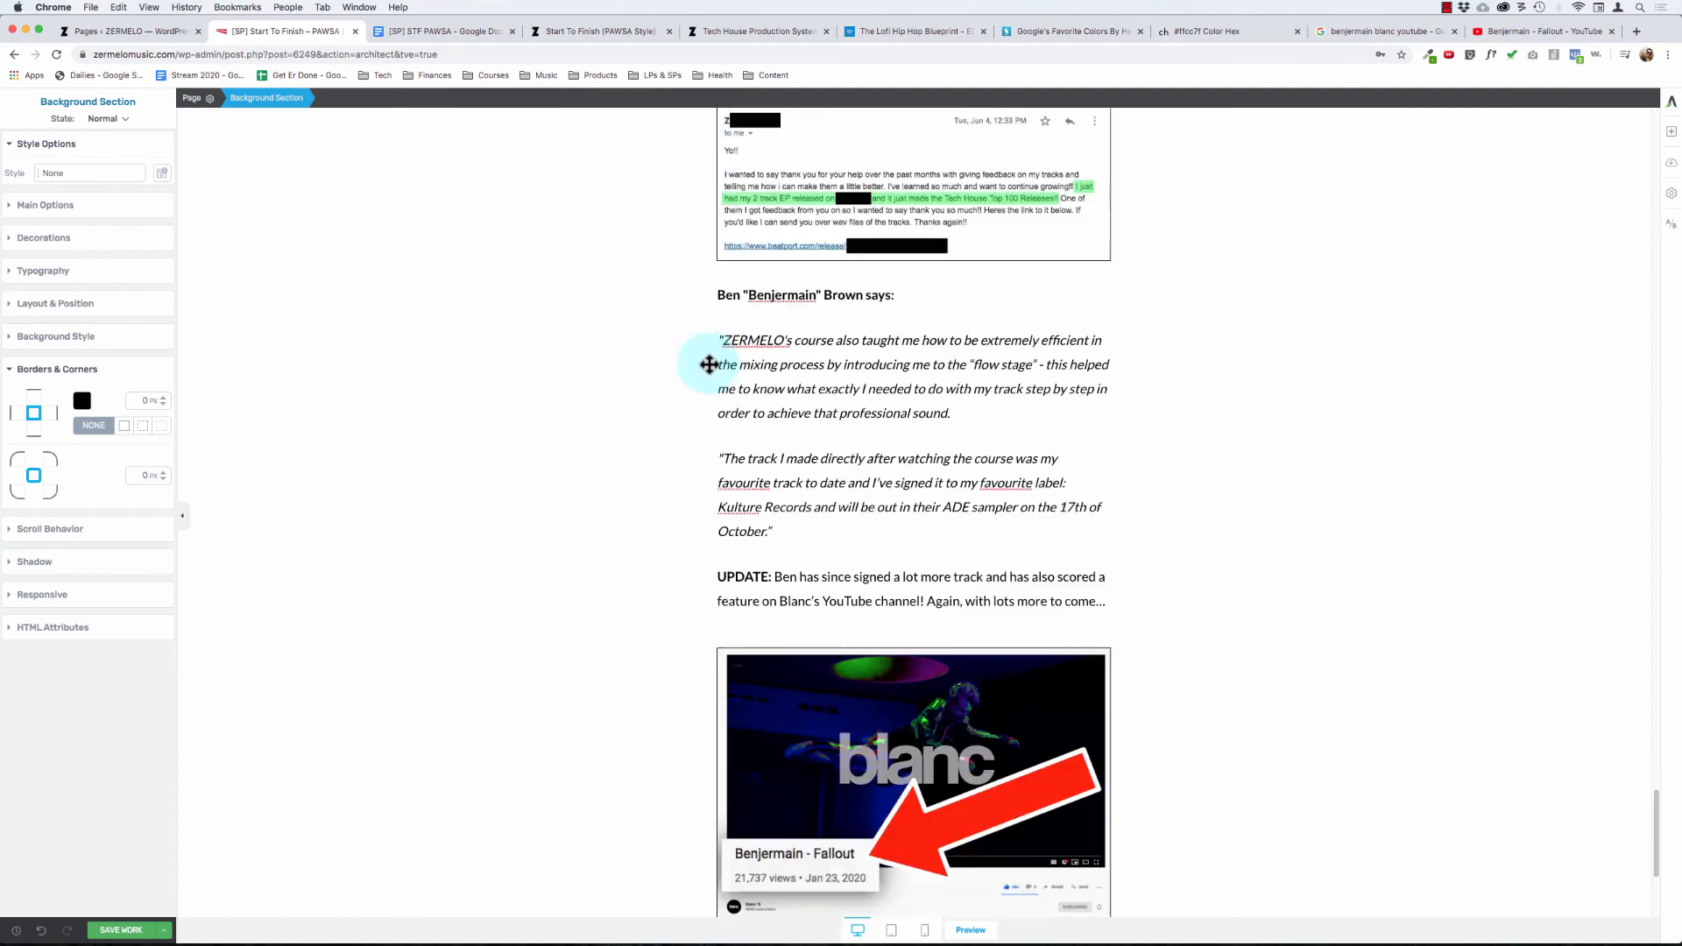
# Step: Set the top and bottom margins of the "Fallout" screenshot image to 0
pyautogui.click(815, 386)
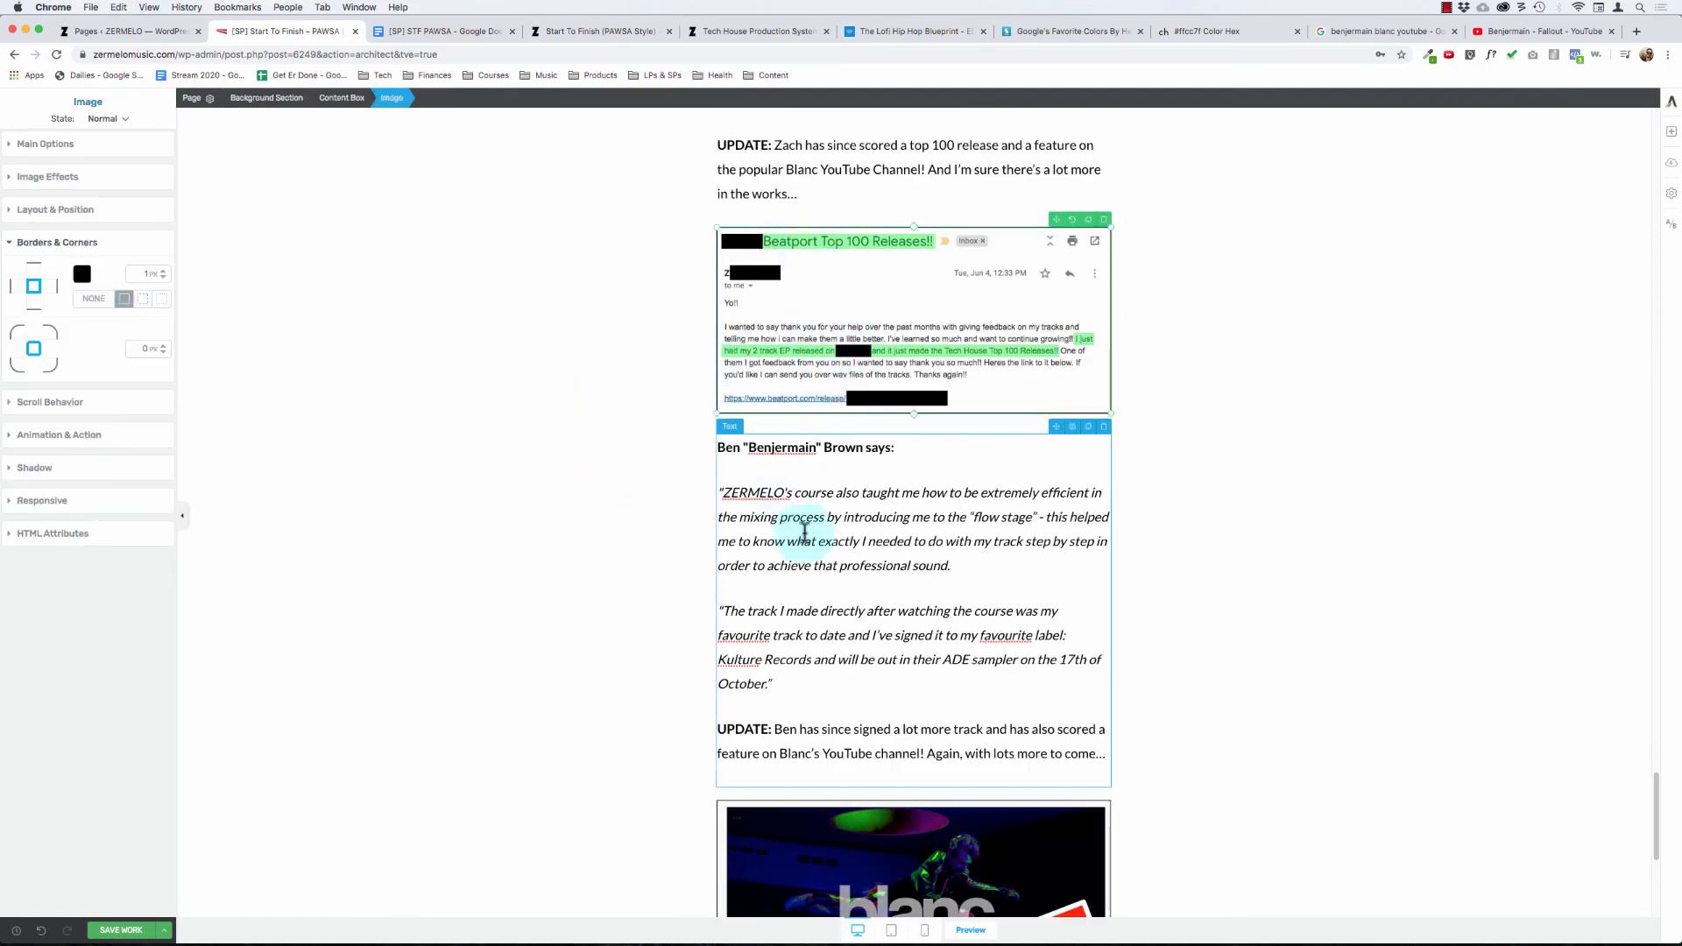
pyautogui.scroll(-1, 807, 544)
pyautogui.click(755, 712)
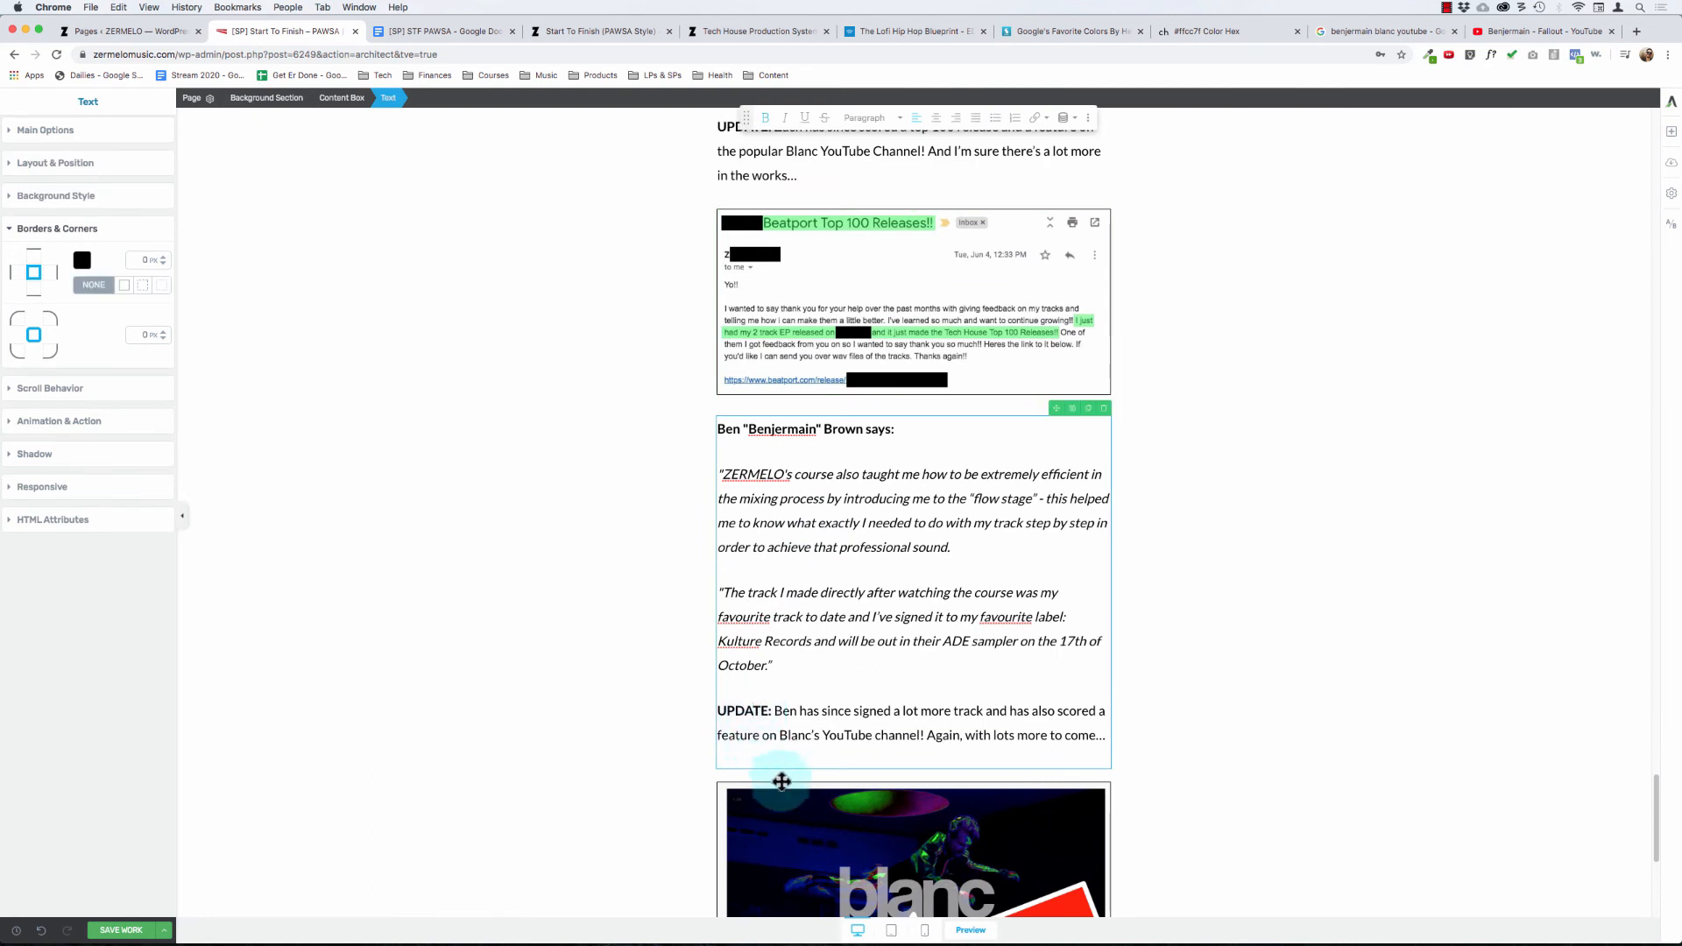
pyautogui.click(778, 793)
pyautogui.click(68, 215)
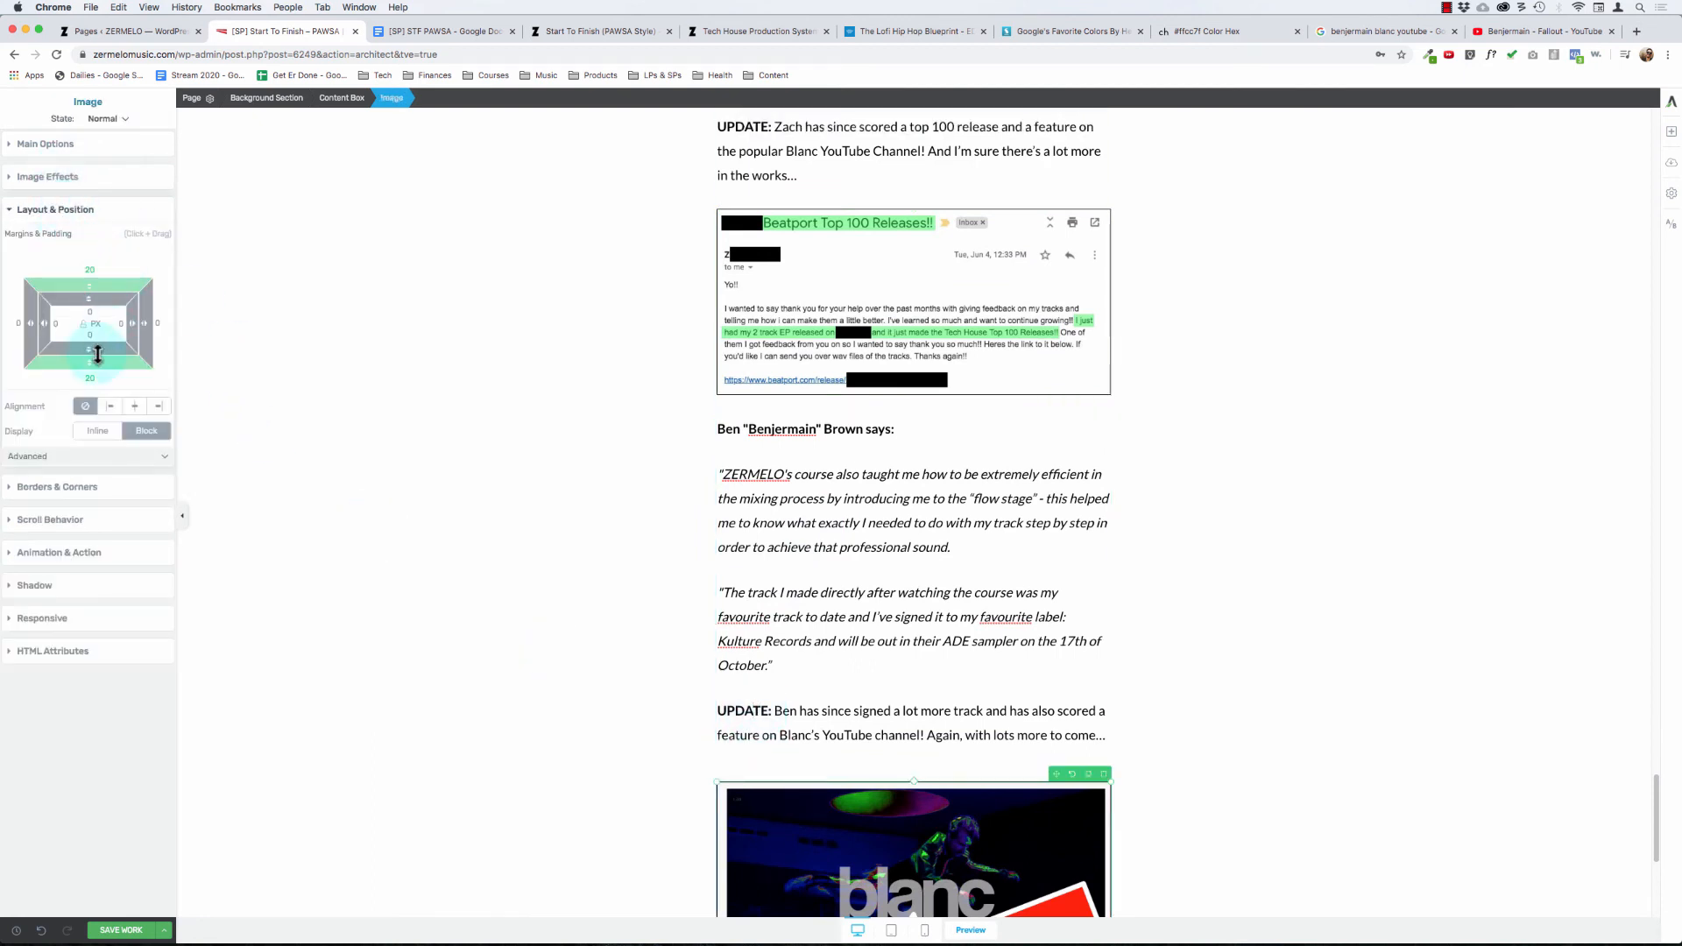
pyautogui.click(90, 375)
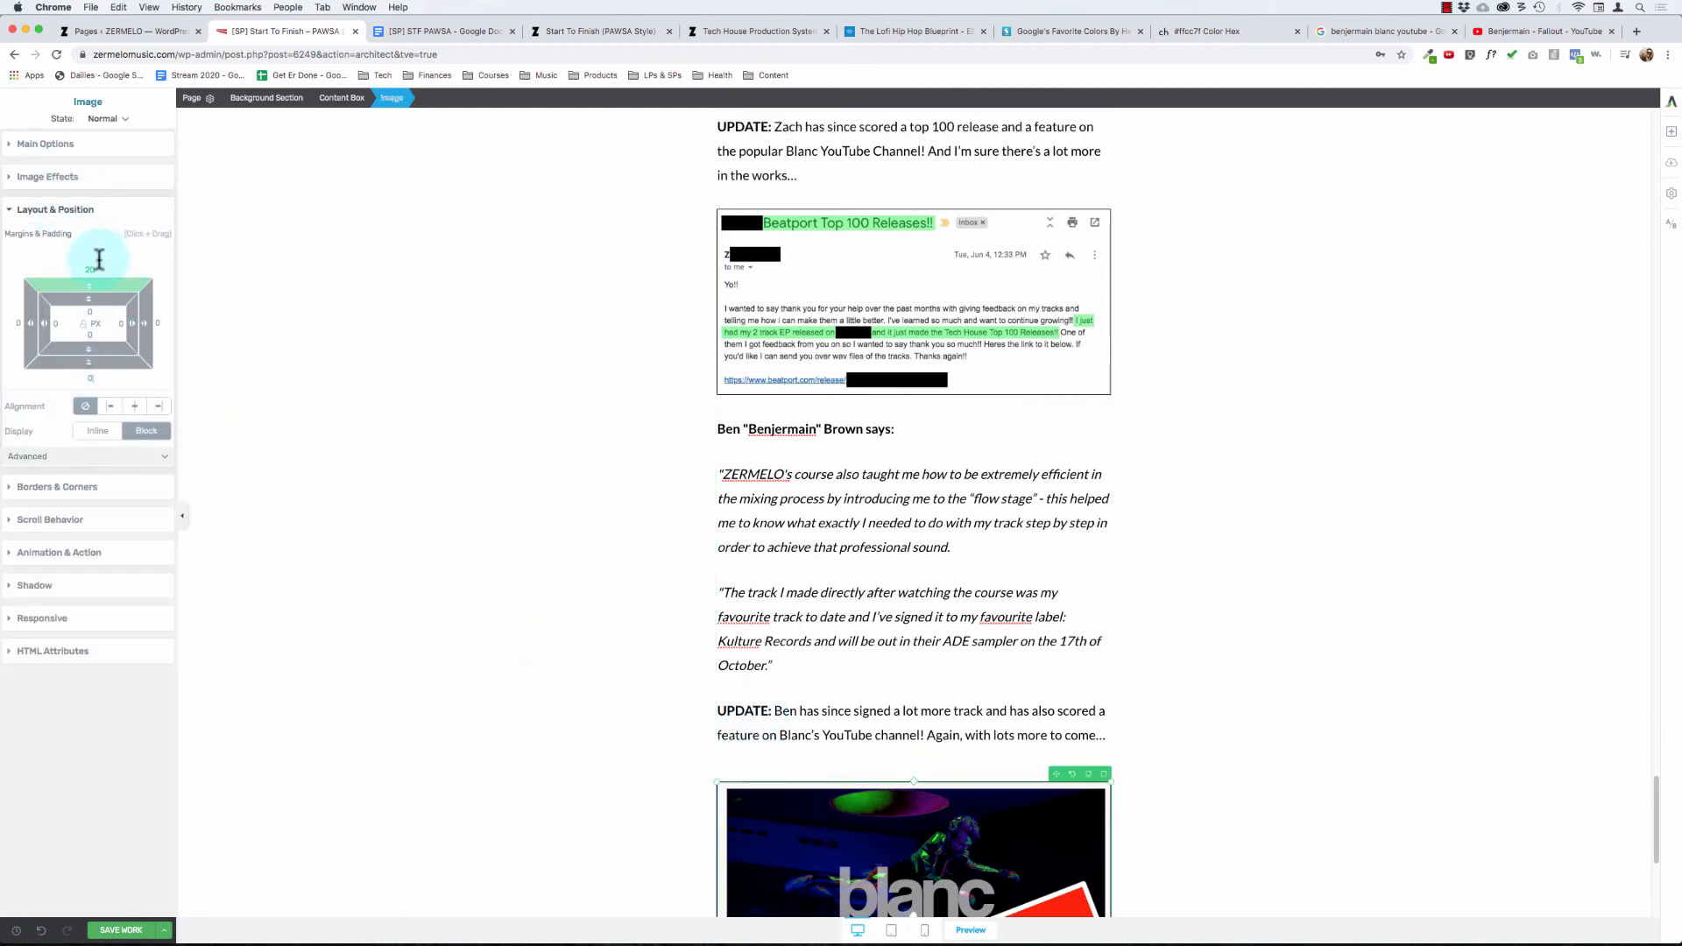
pyautogui.write('0')
pyautogui.click(759, 539)
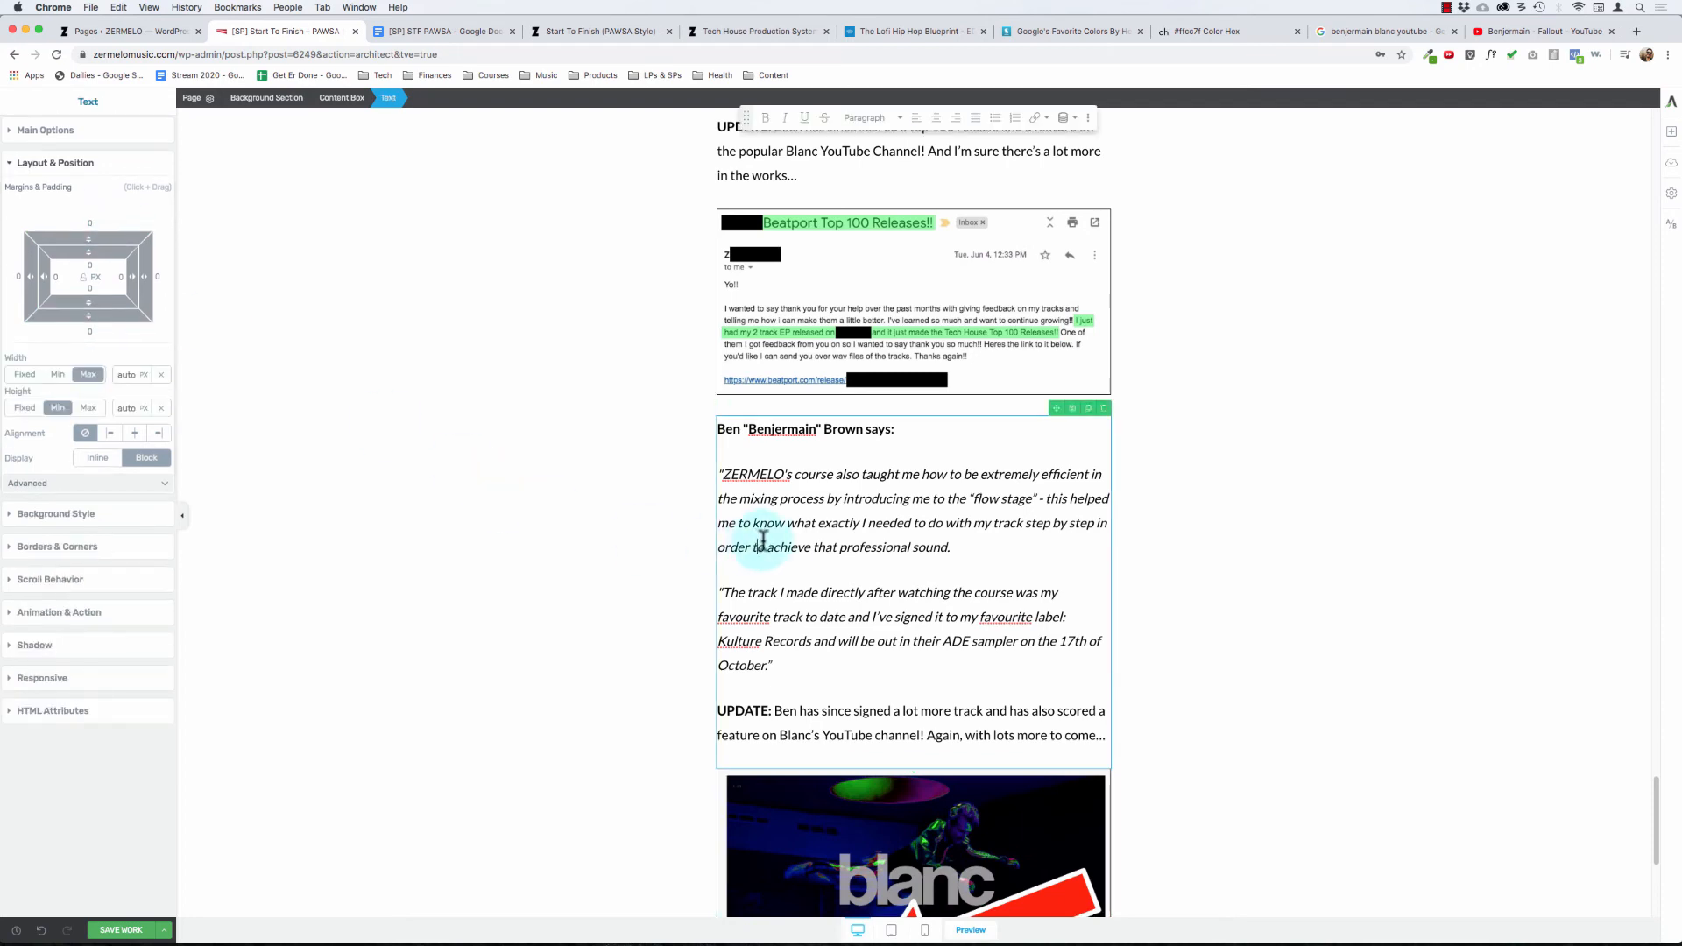
# Step: Add an image element between the Beatport email screenshot and the second student's testimonial text
pyautogui.scroll(8, 809, 602)
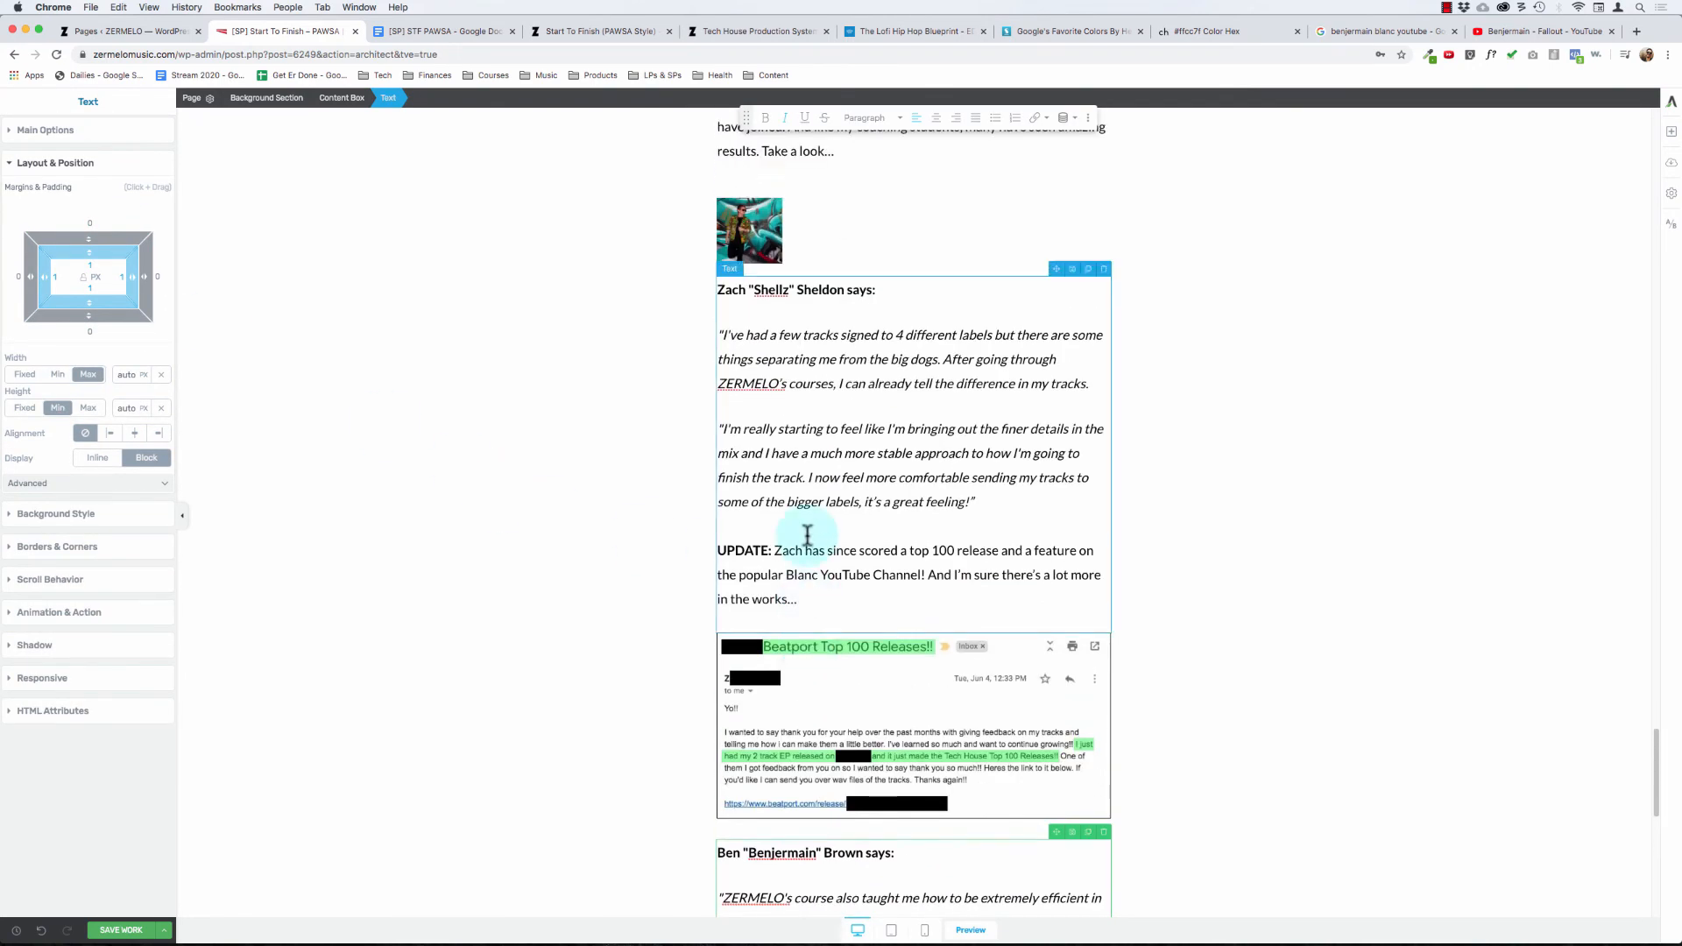
pyautogui.scroll(-5, 809, 560)
pyautogui.click(550, 540)
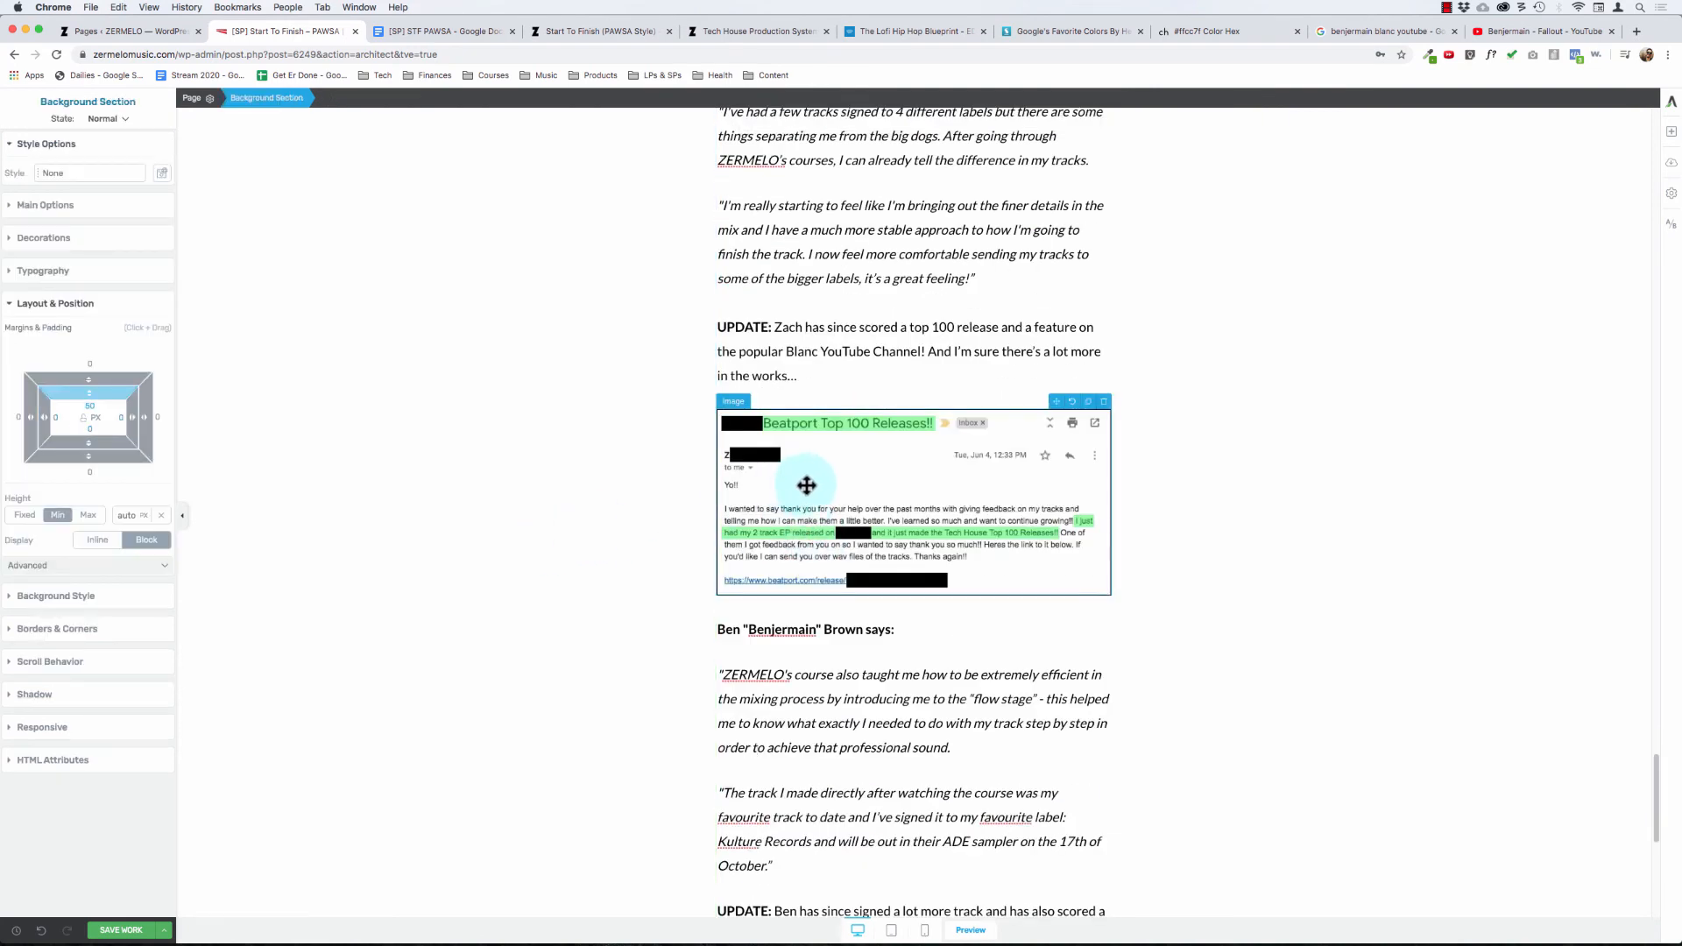
pyautogui.click(1671, 133)
pyautogui.moveTo(1615, 315); pyautogui.dragTo(755, 611)
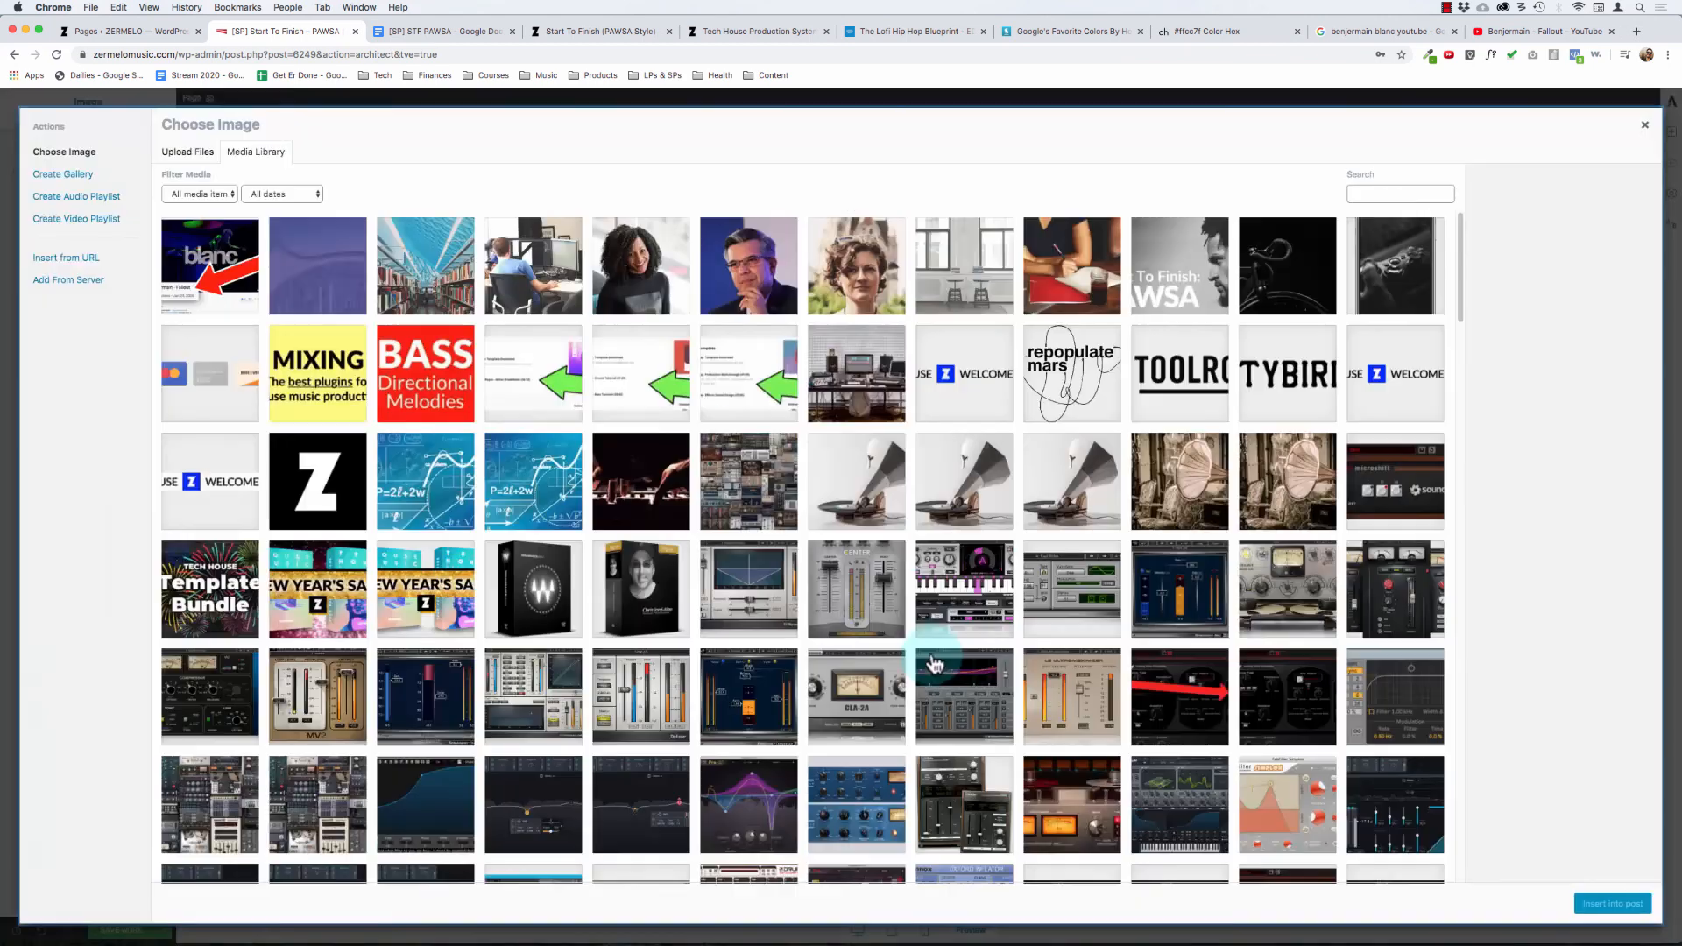
pyautogui.click(1383, 197)
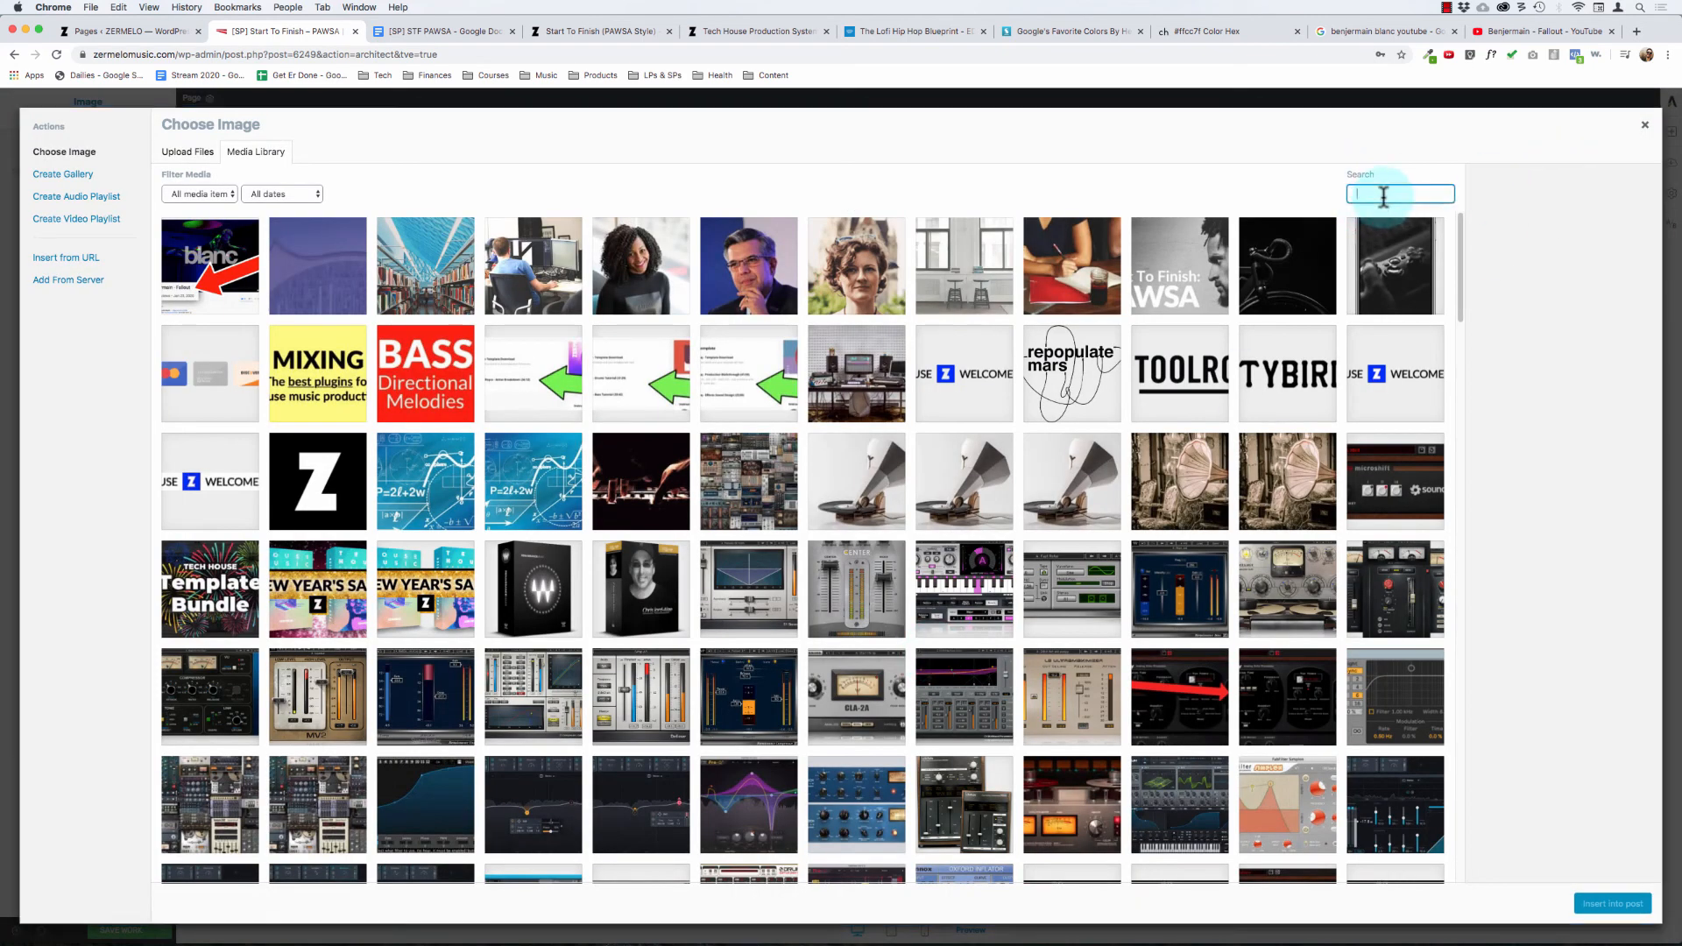
pyautogui.write('ben')
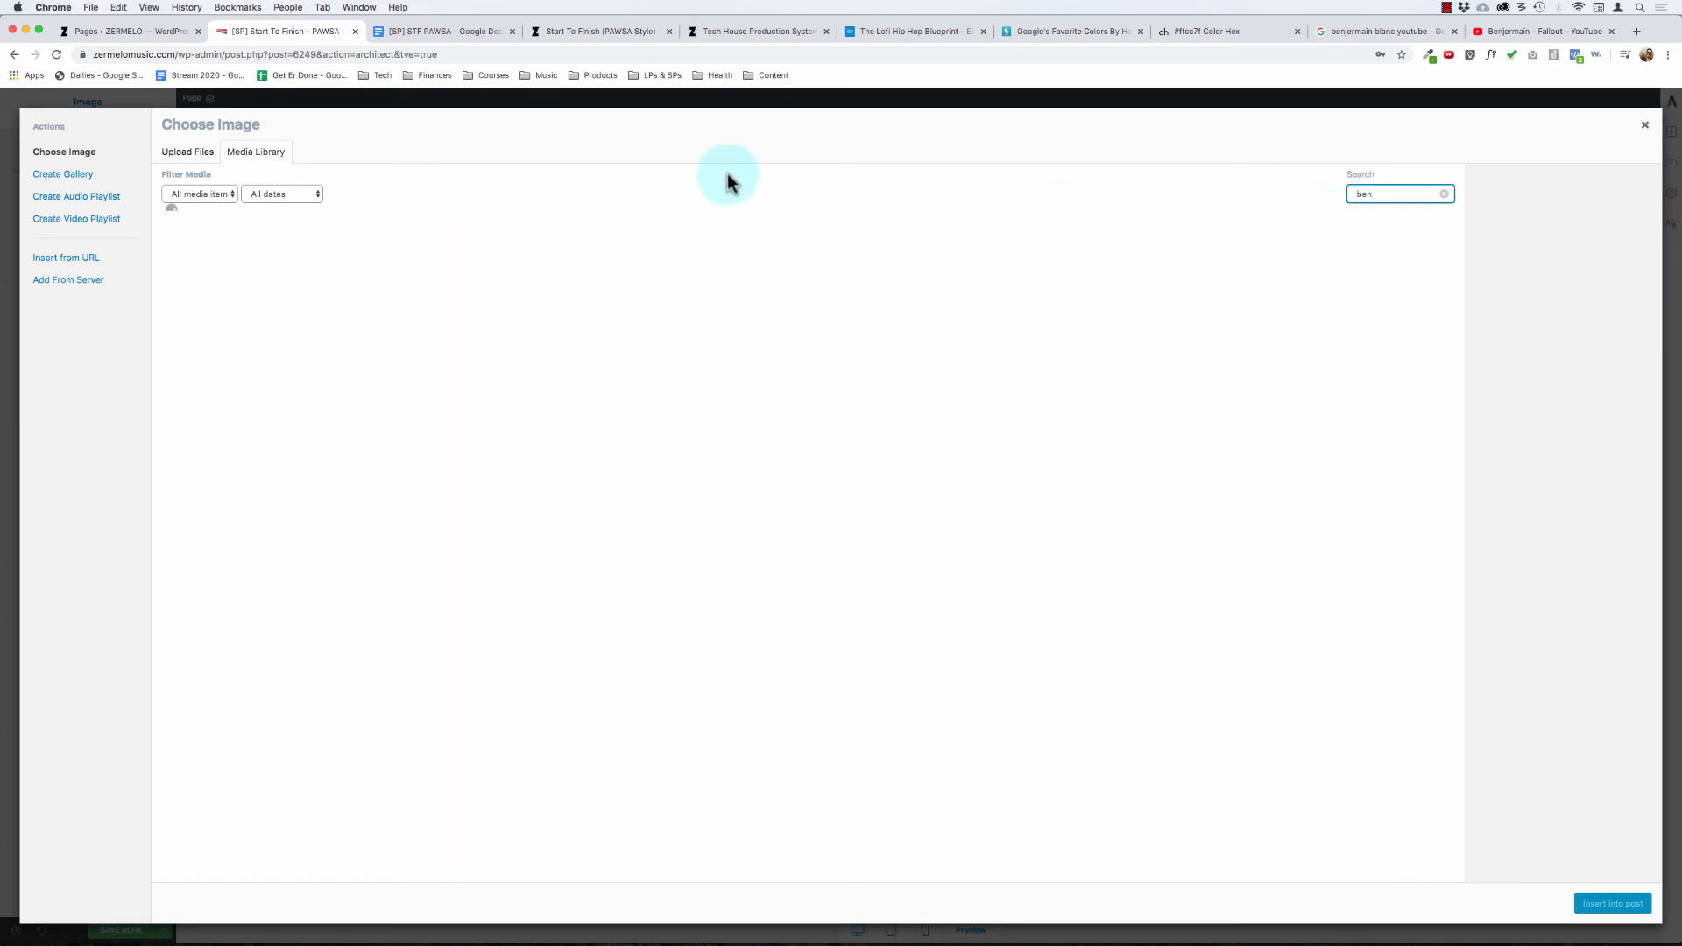
pyautogui.click(342, 263)
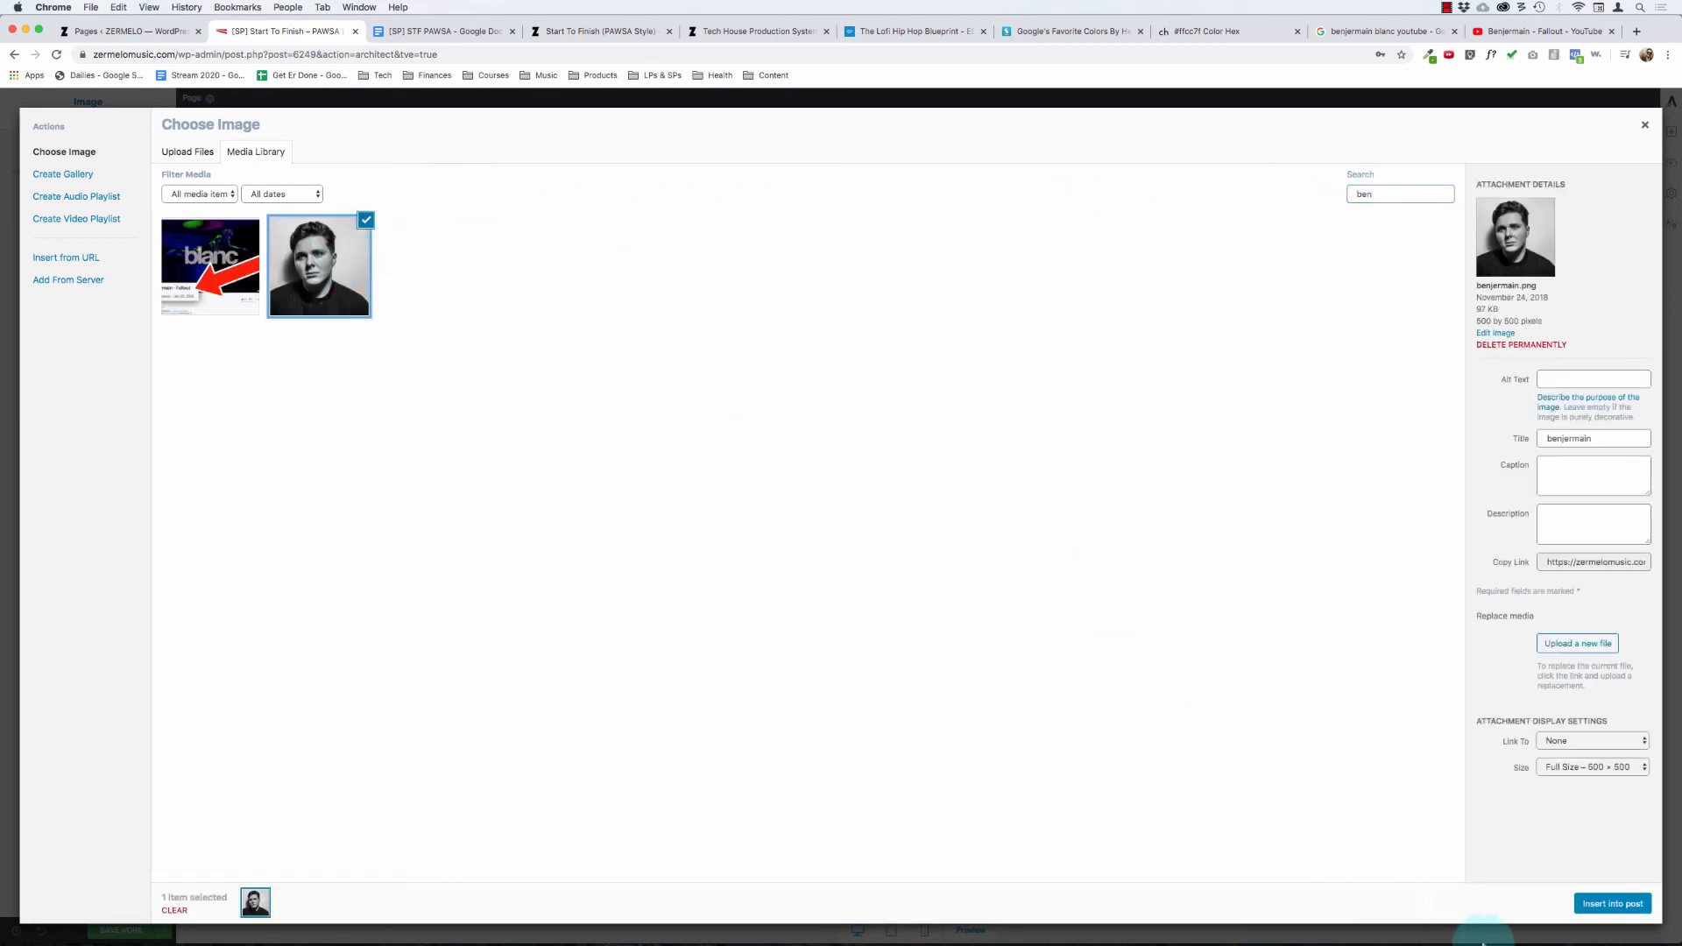
pyautogui.click(1613, 905)
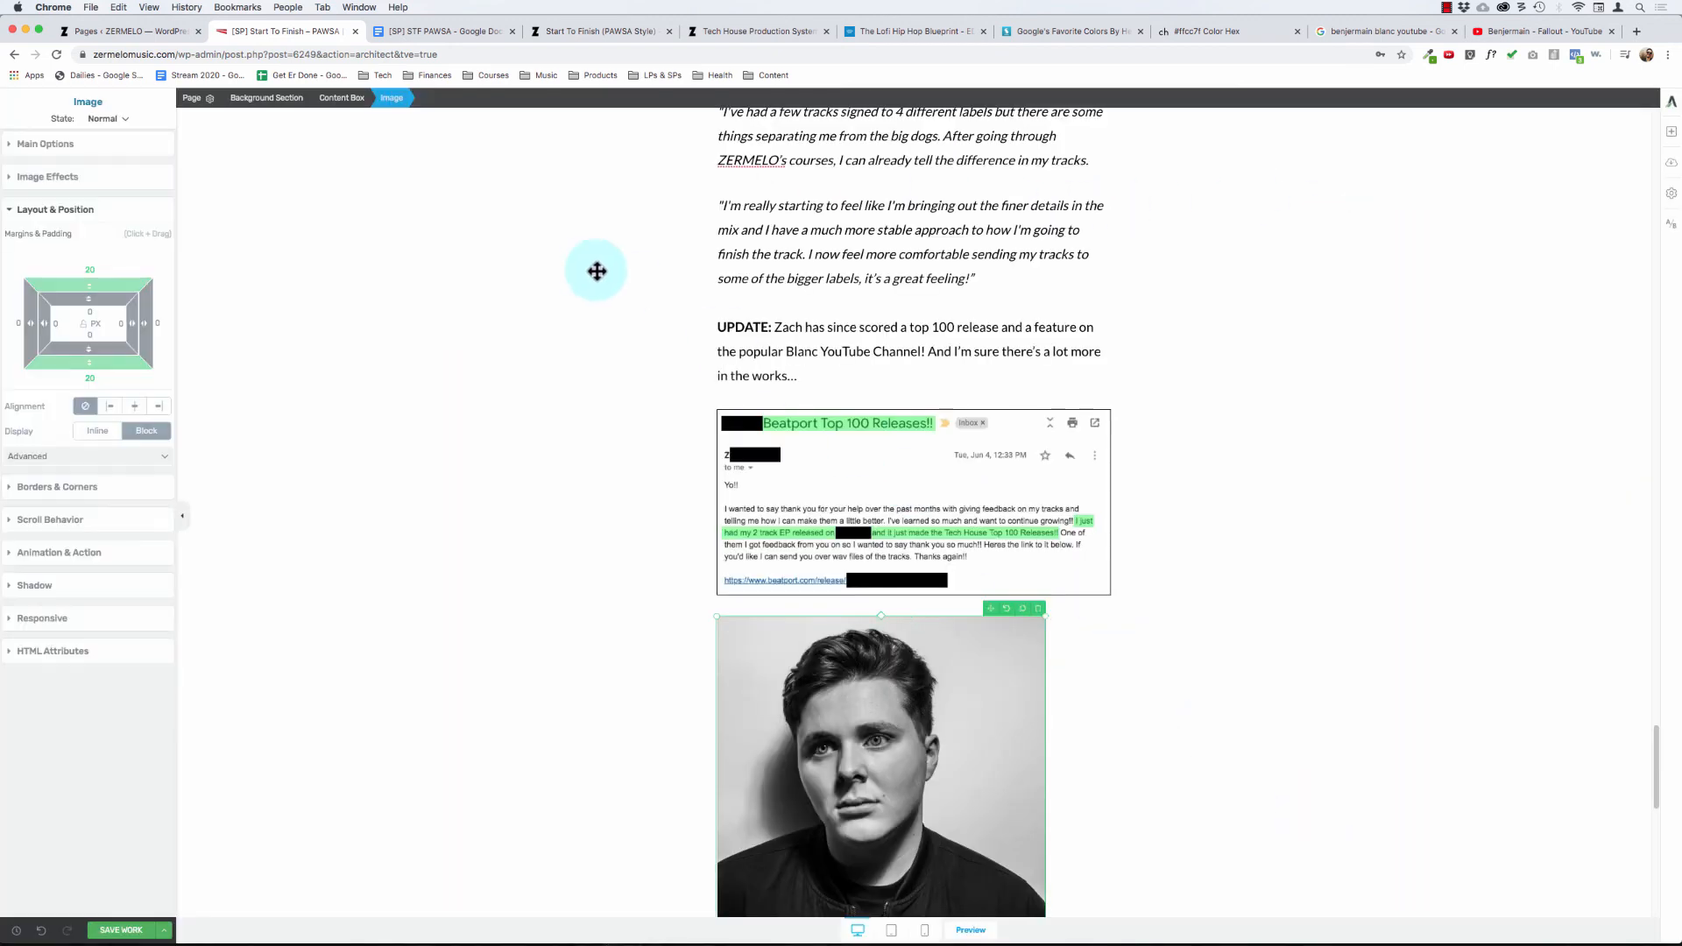
# Step: Set the benjermain portrait's size to 150 px
pyautogui.click(52, 144)
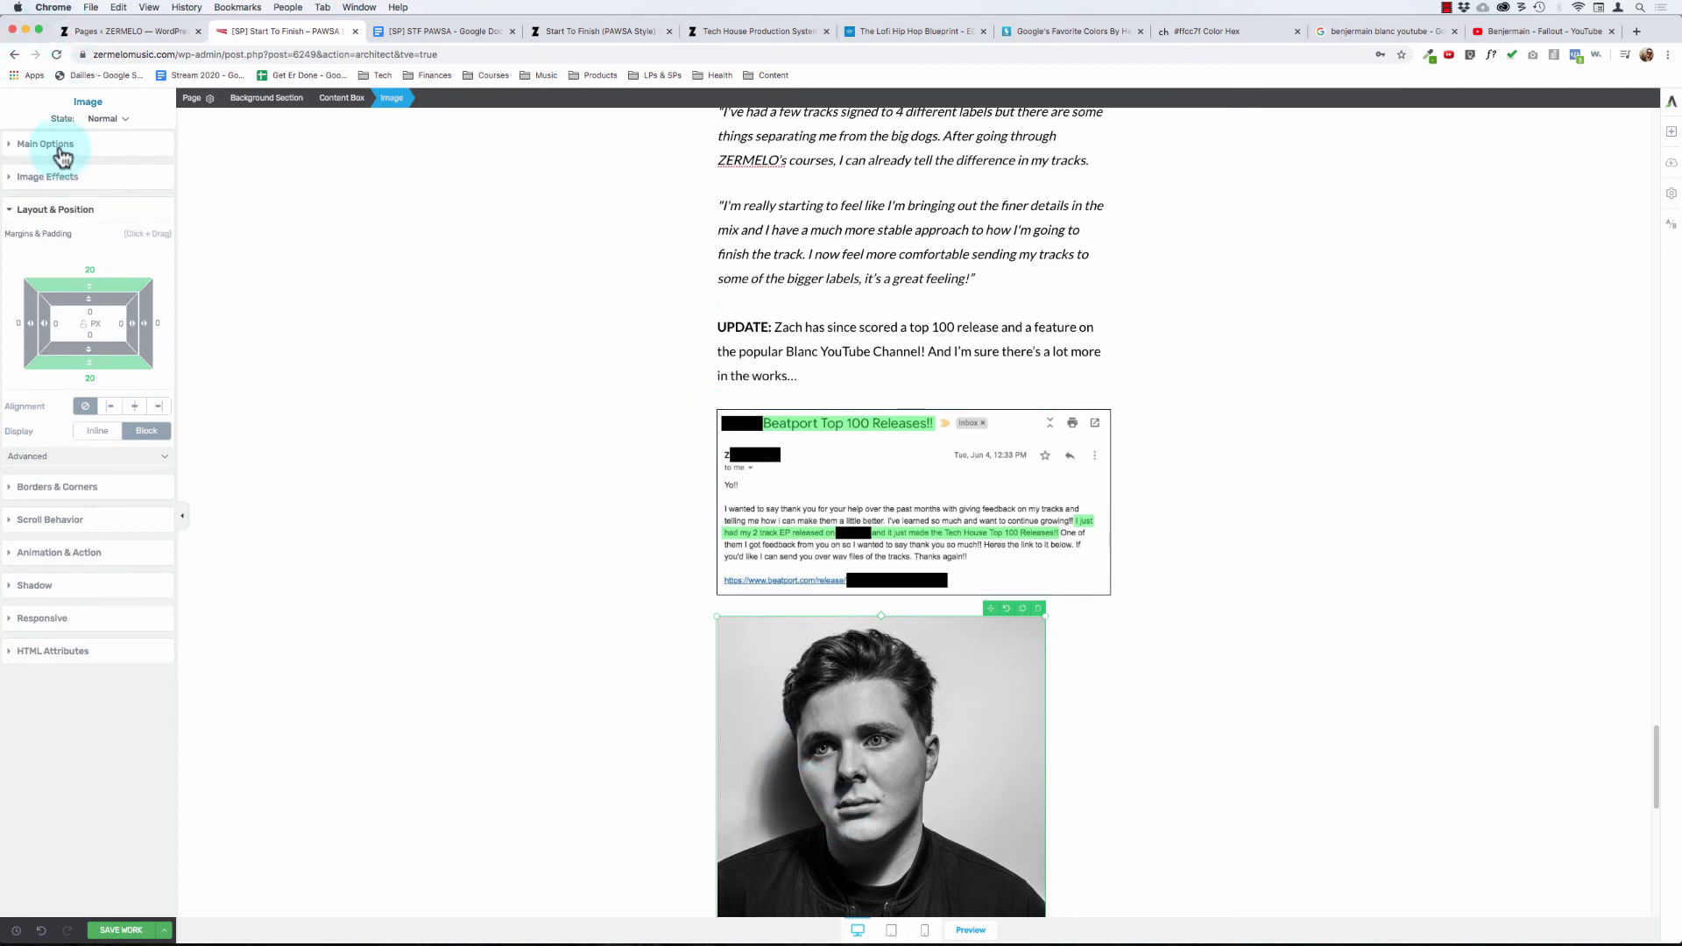
pyautogui.write('150')
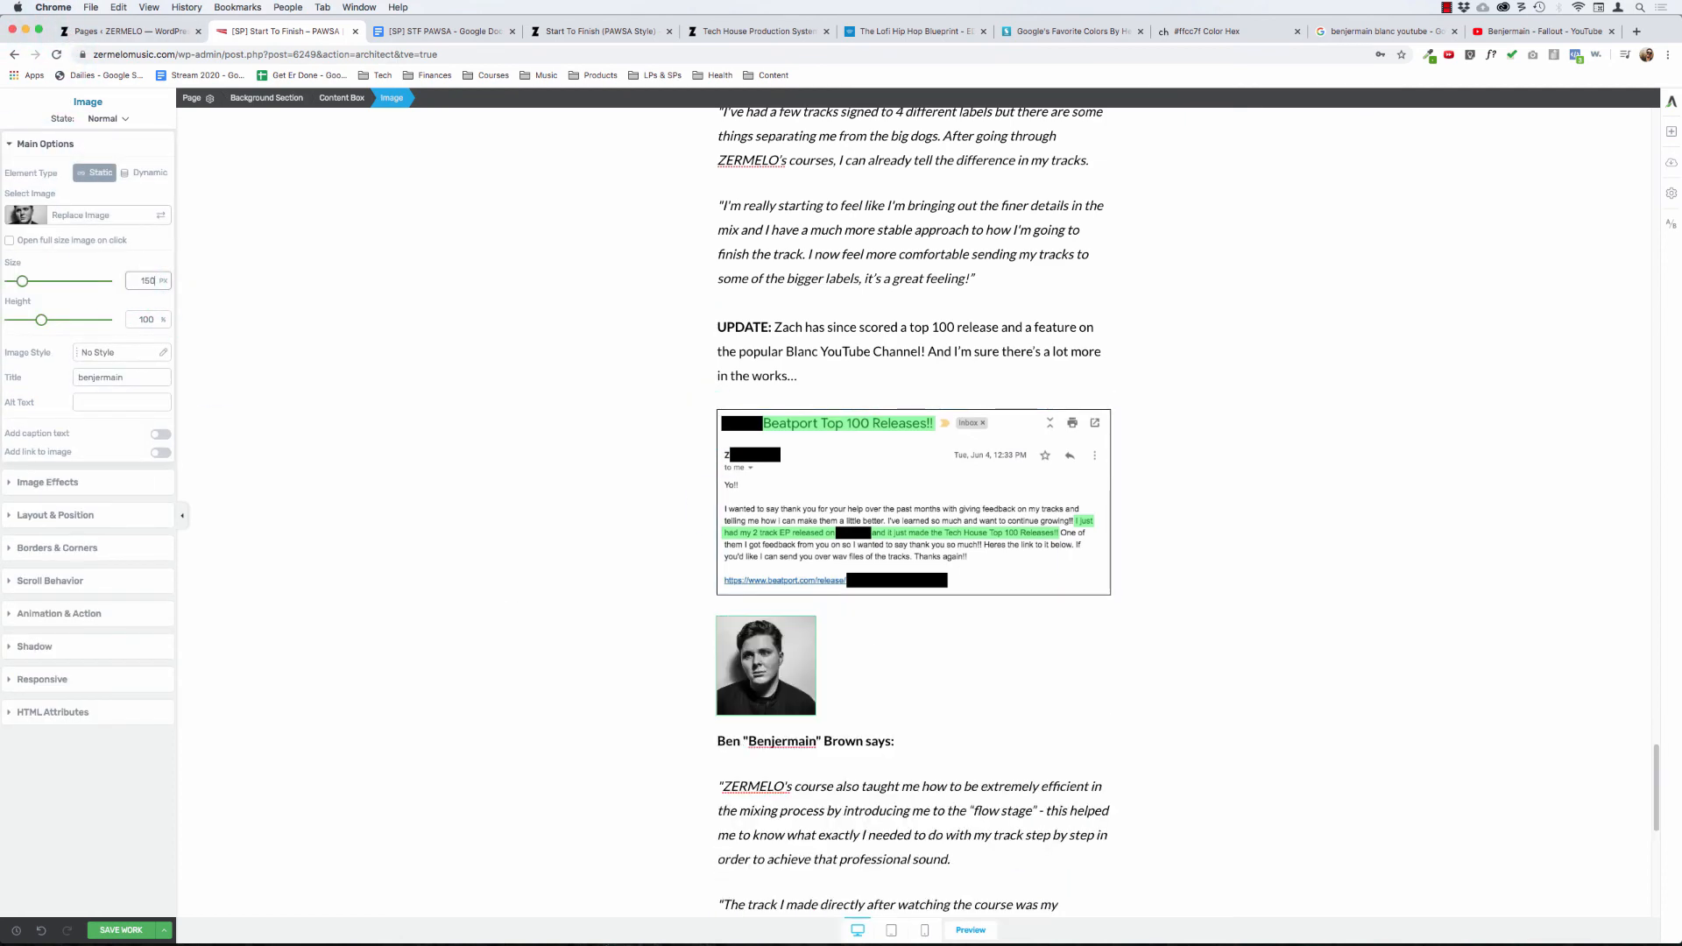
pyautogui.click(511, 646)
# Step: Check the first student's portrait size and set the benjermain portrait's size to 100 px
pyautogui.scroll(3, 513, 647)
pyautogui.scroll(2, 511, 645)
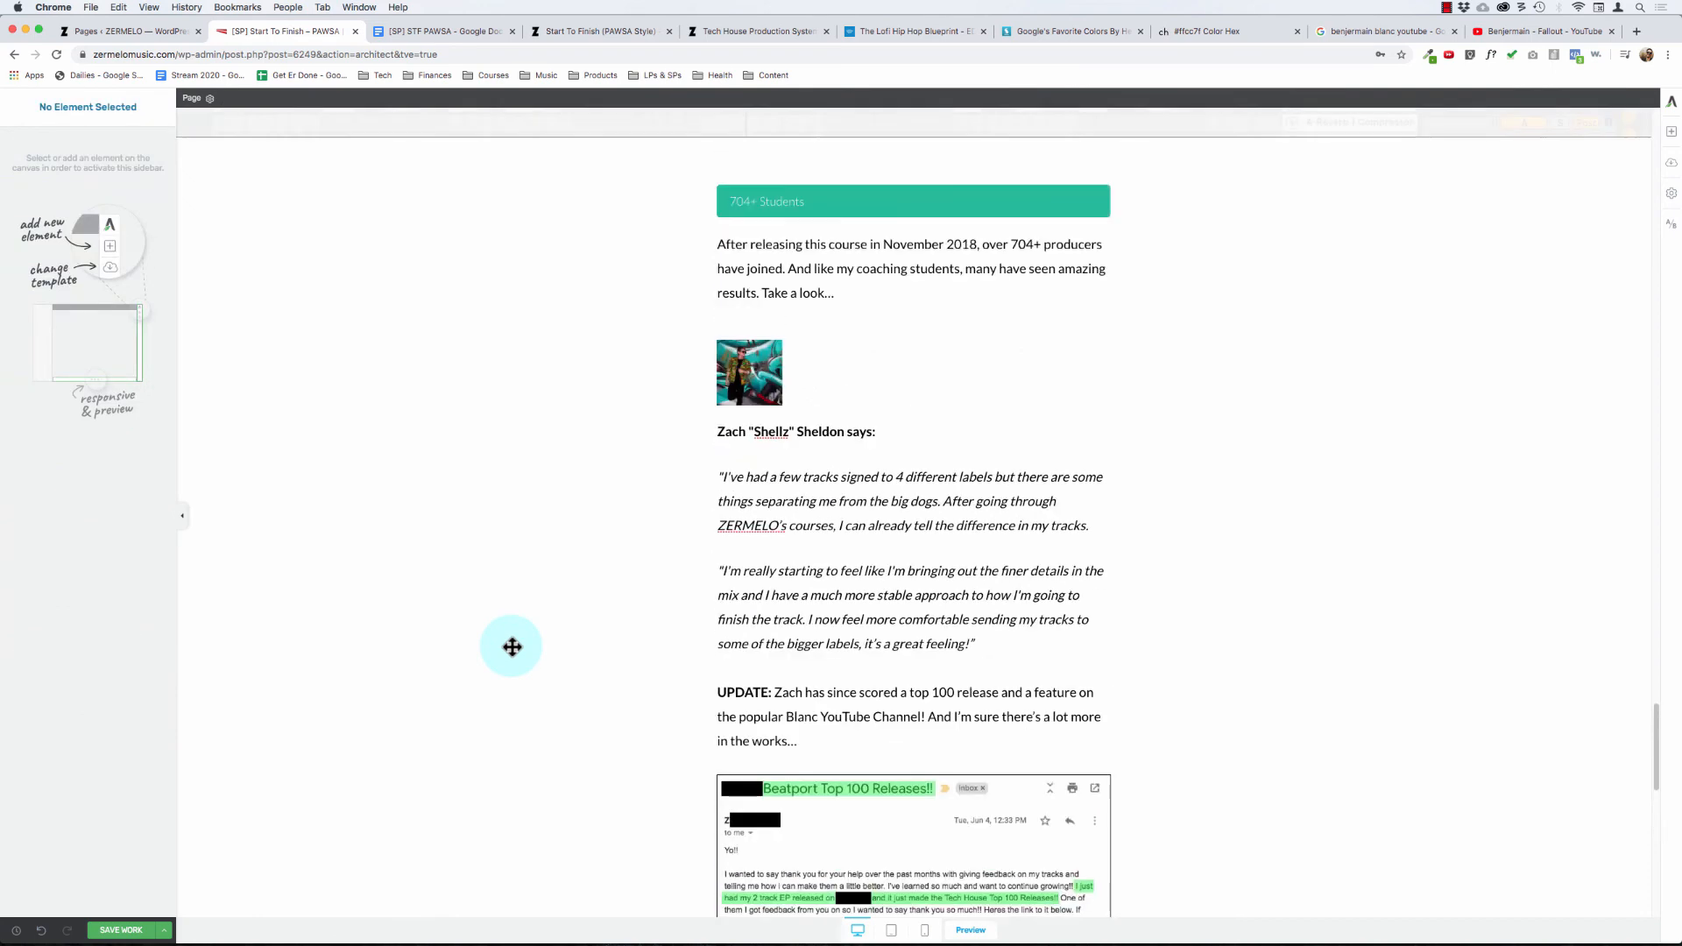
pyautogui.scroll(-2, 512, 646)
pyautogui.click(744, 286)
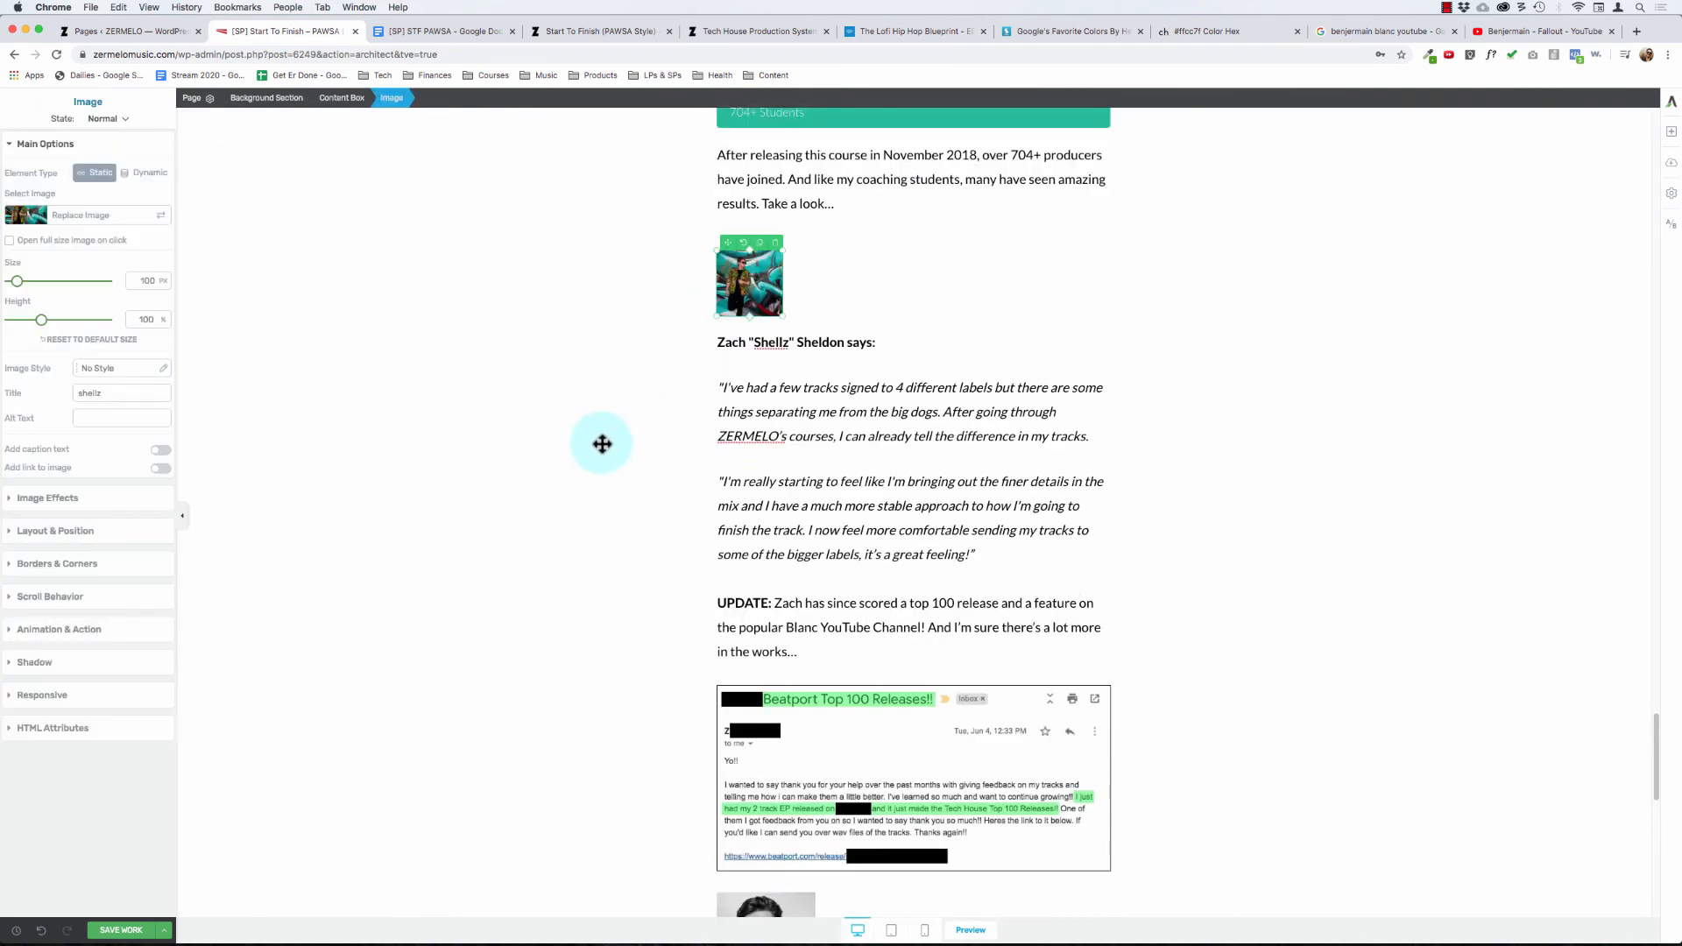
pyautogui.scroll(-3, 601, 443)
pyautogui.click(802, 714)
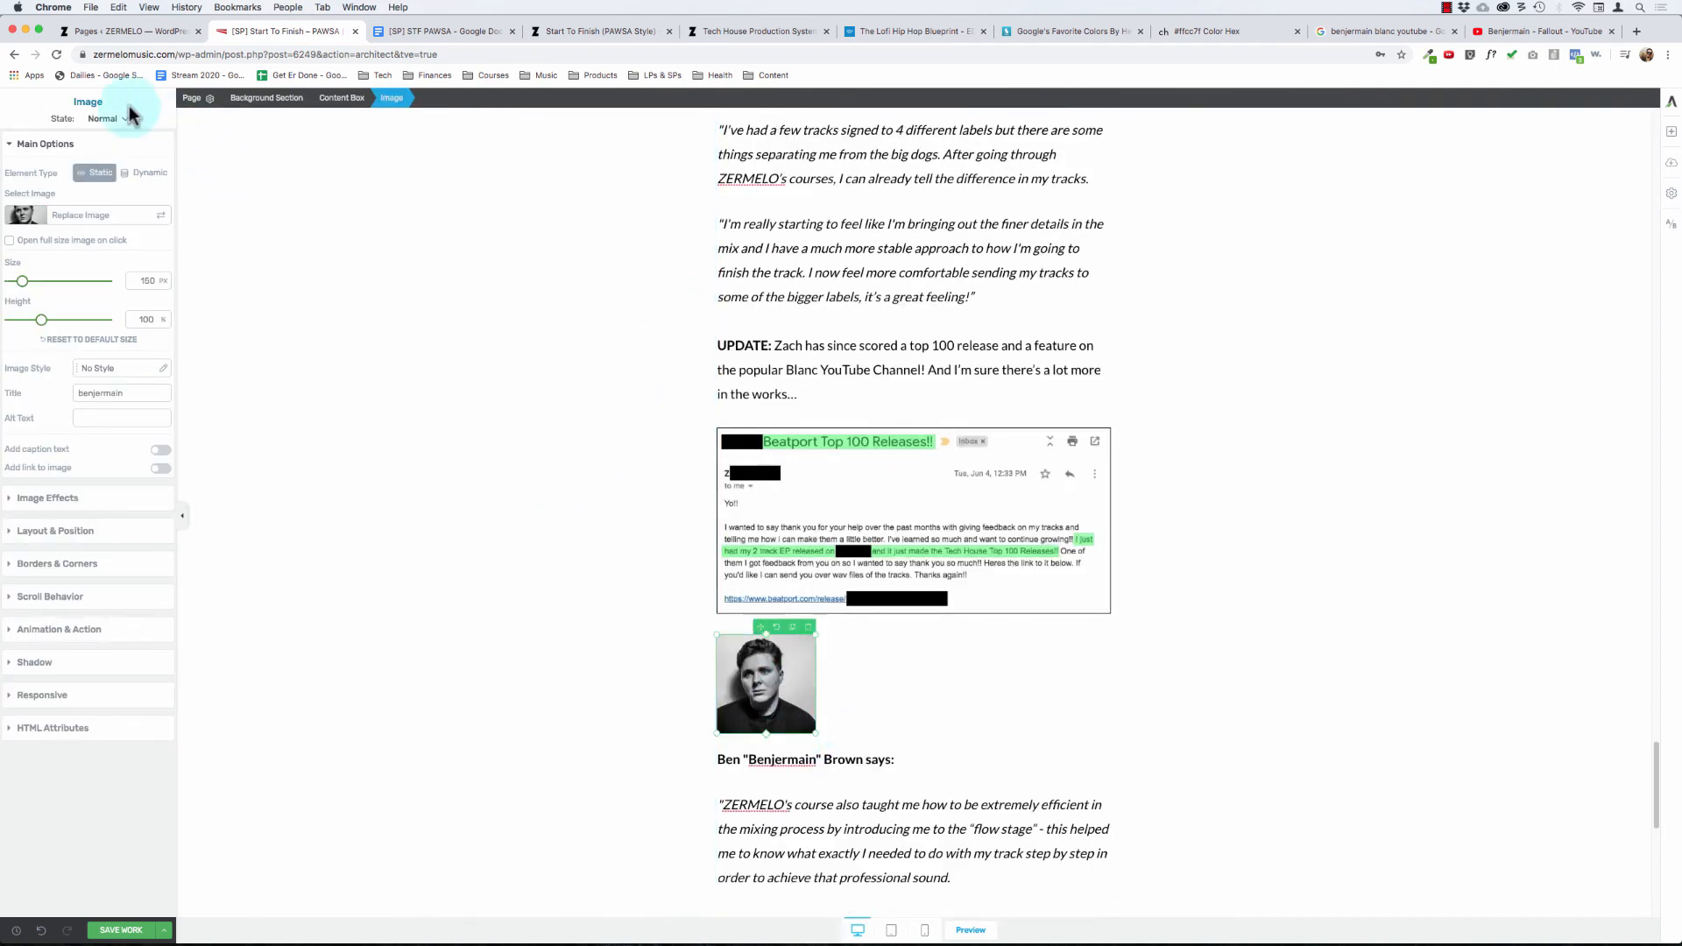
pyautogui.doubleClick(148, 275)
pyautogui.write('100')
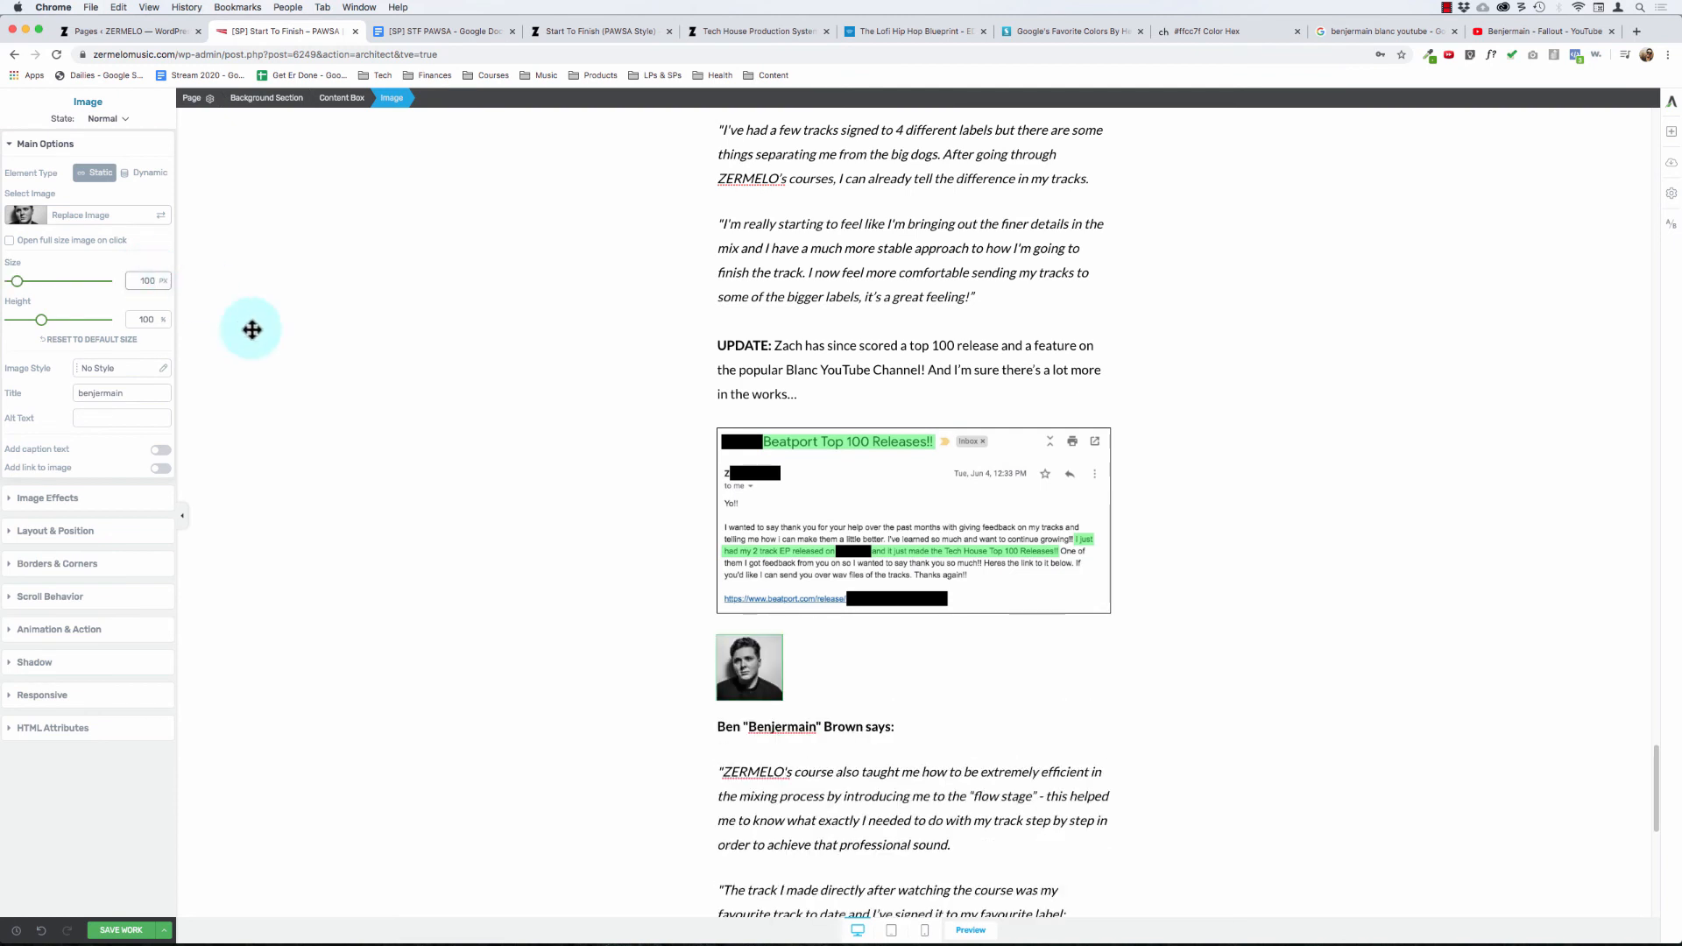
pyautogui.click(1273, 392)
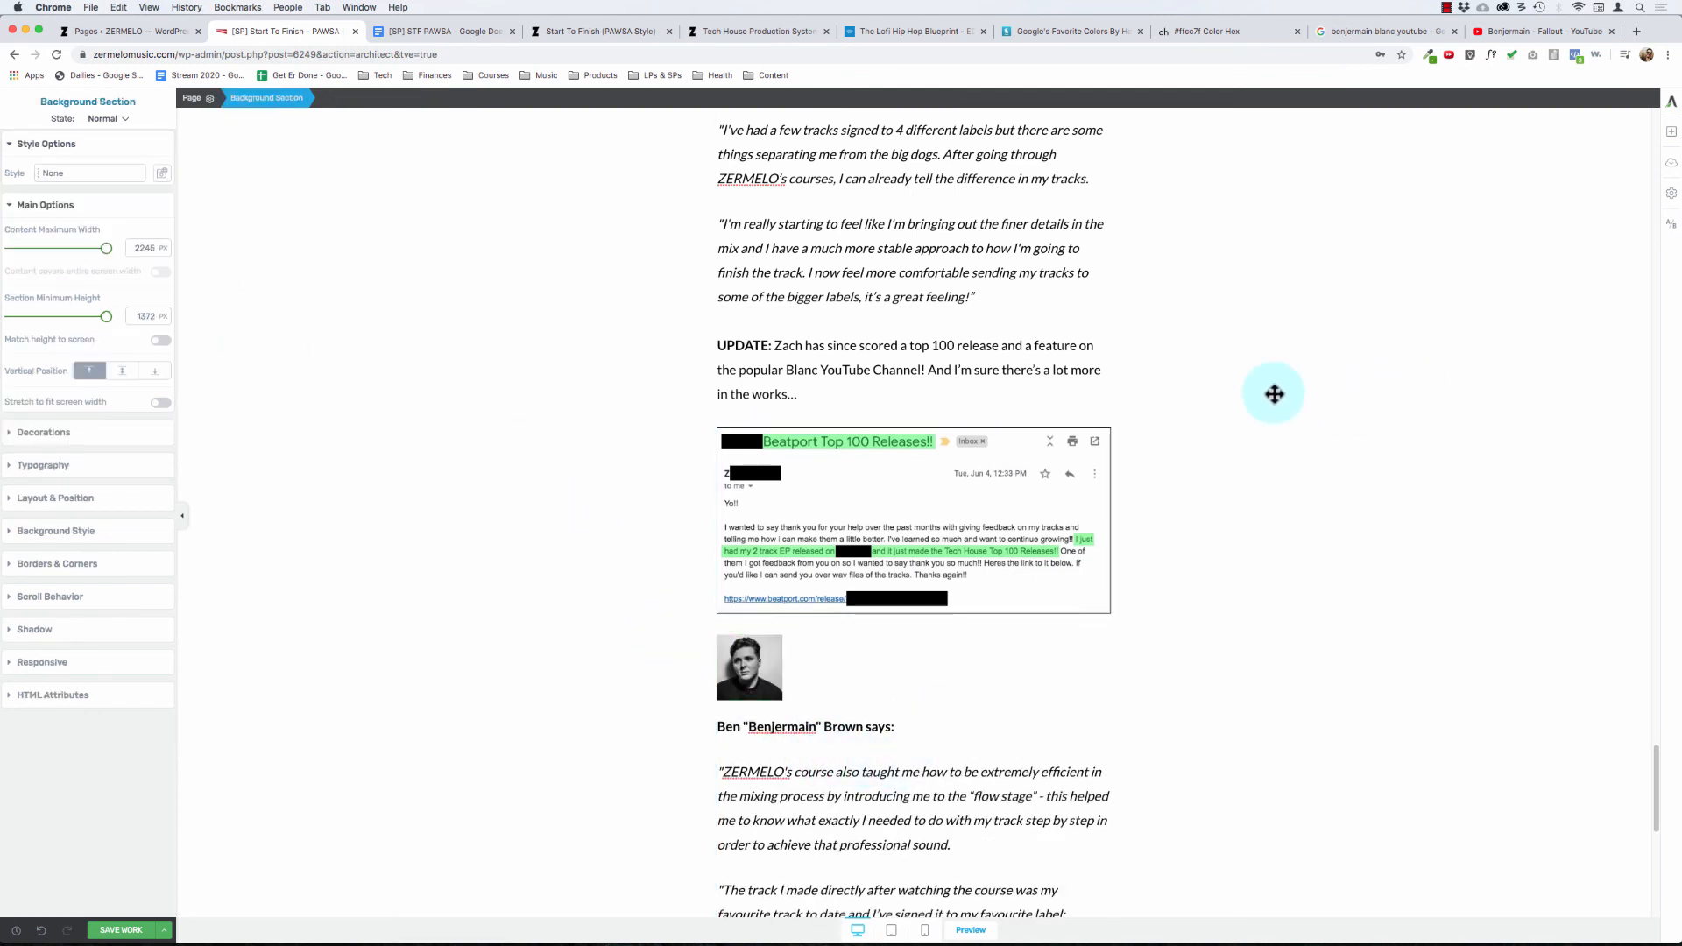
# Step: Find the Divider element with "div" and place it between the Beatport email screenshot and the benjermain portrait
pyautogui.click(1672, 133)
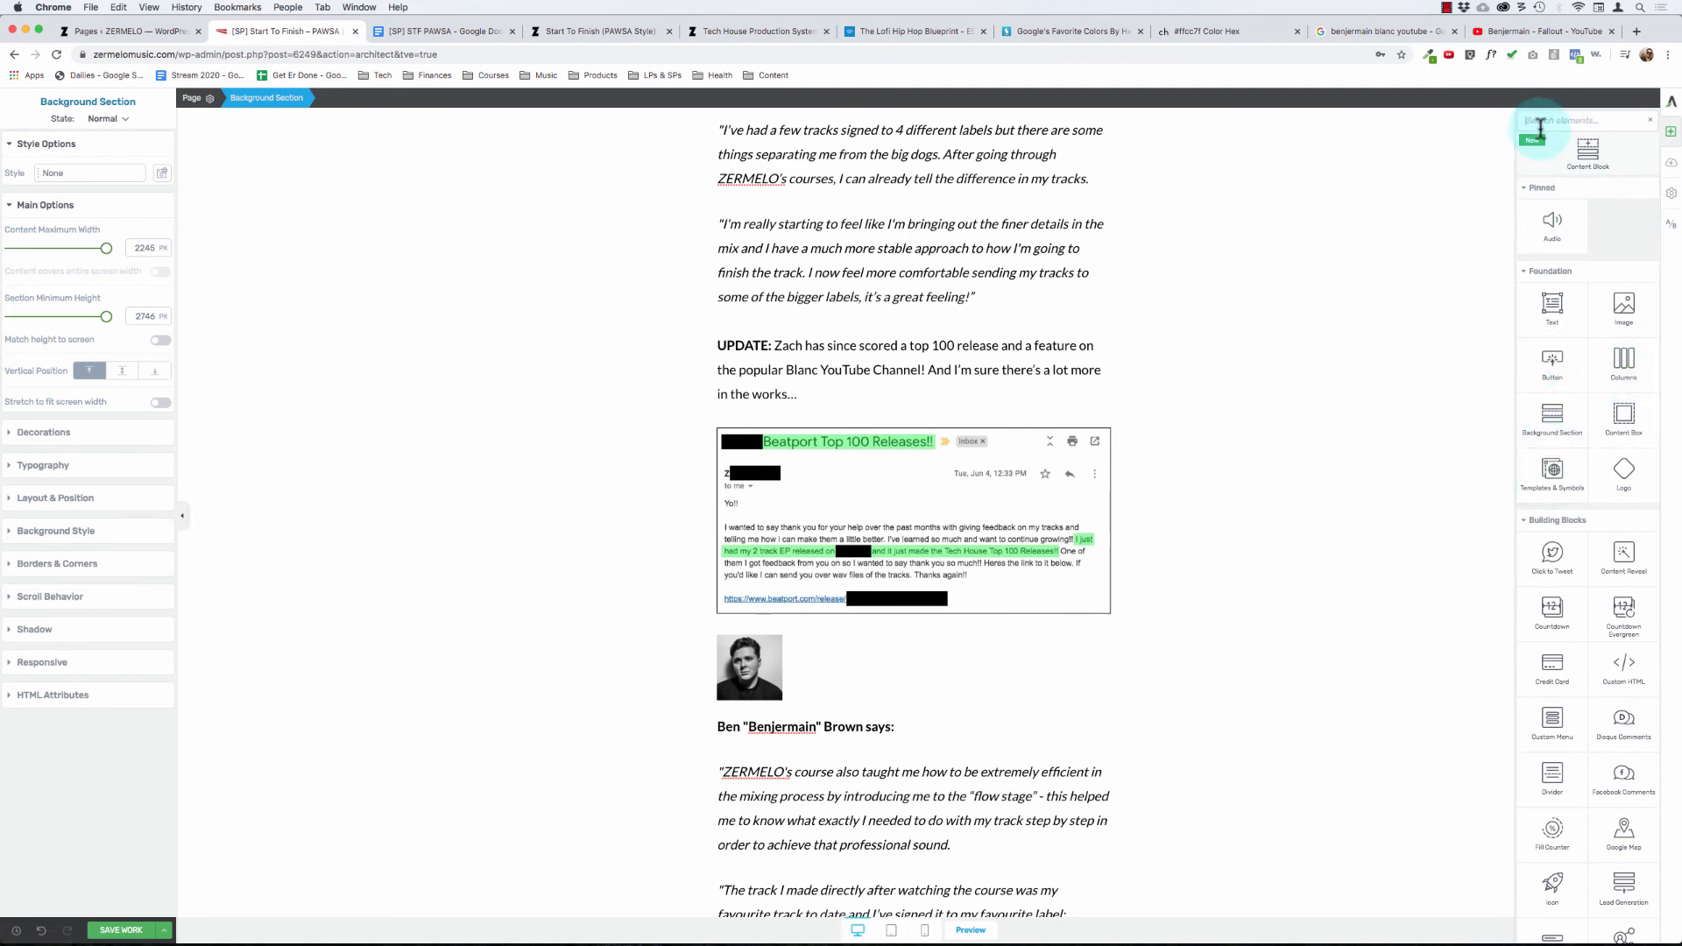
pyautogui.write('div')
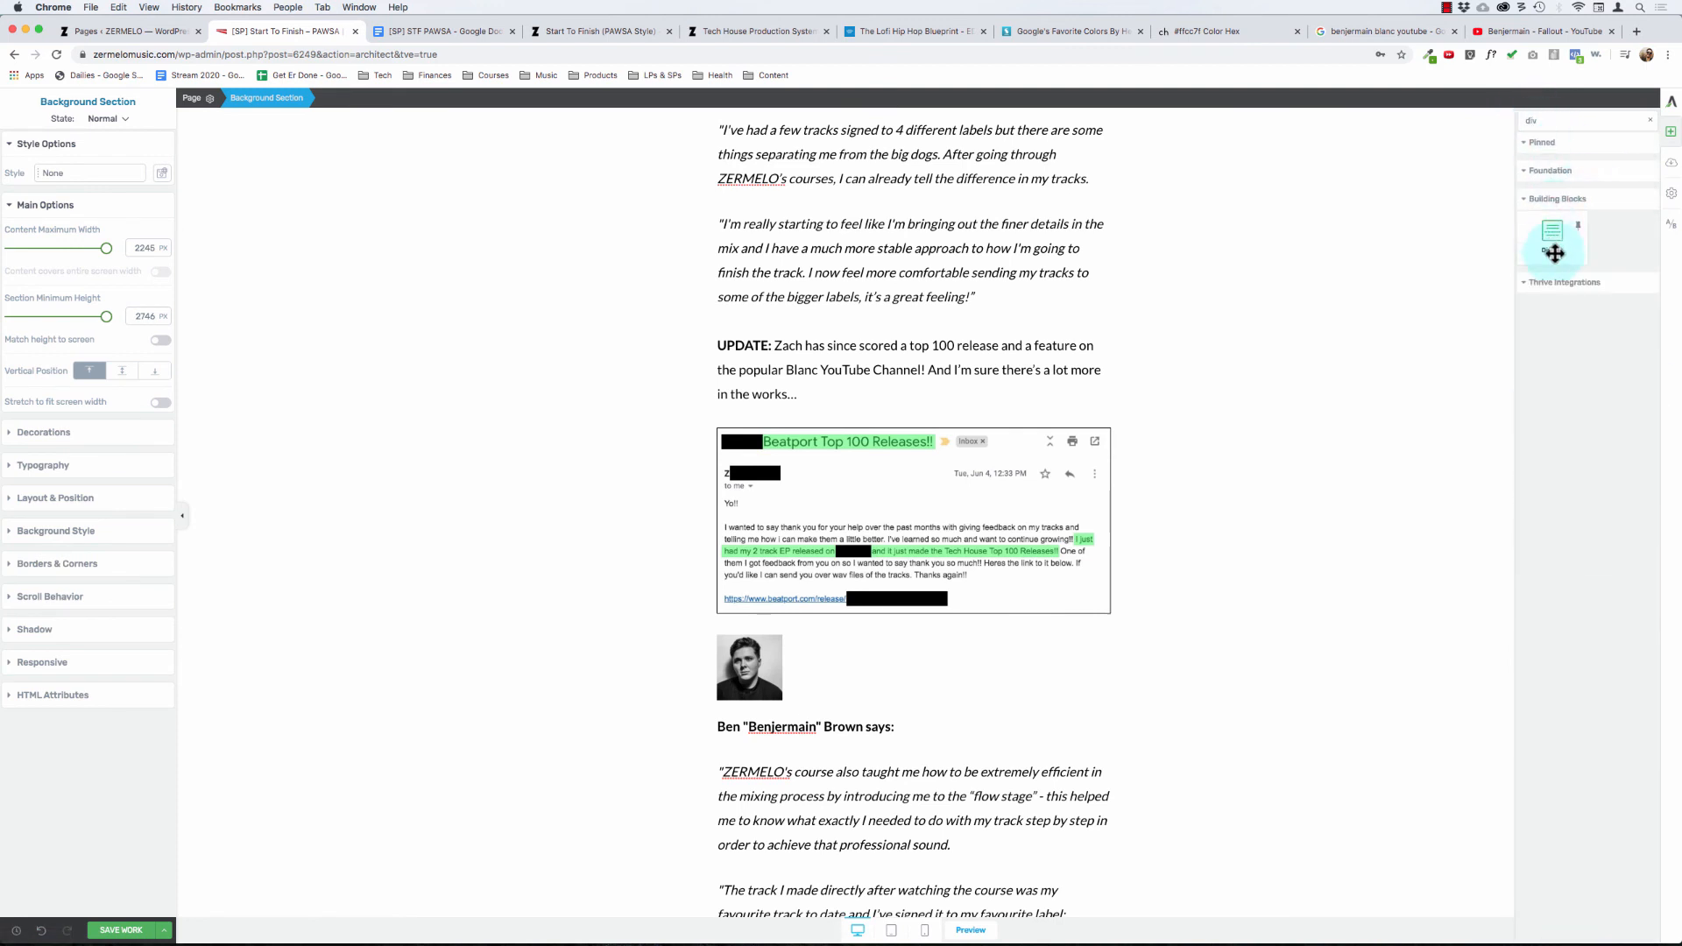
pyautogui.moveTo(1555, 252); pyautogui.dragTo(762, 642)
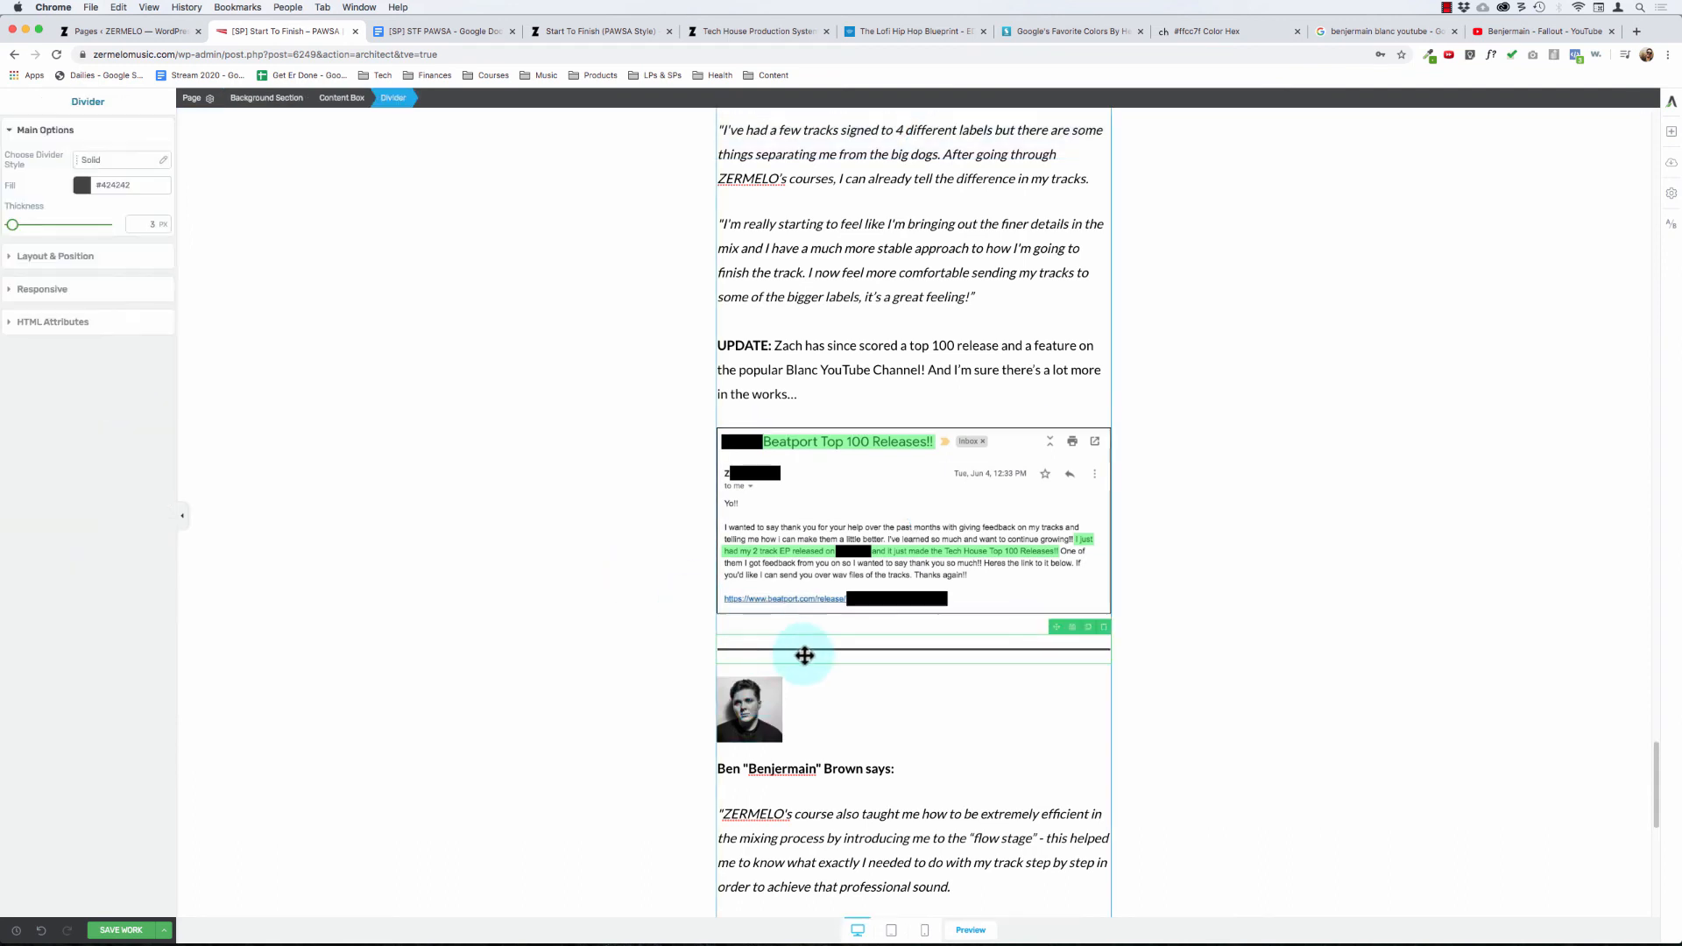
# Step: Set the divider's fill color to #999999 and its thickness to 1 px
pyautogui.click(82, 185)
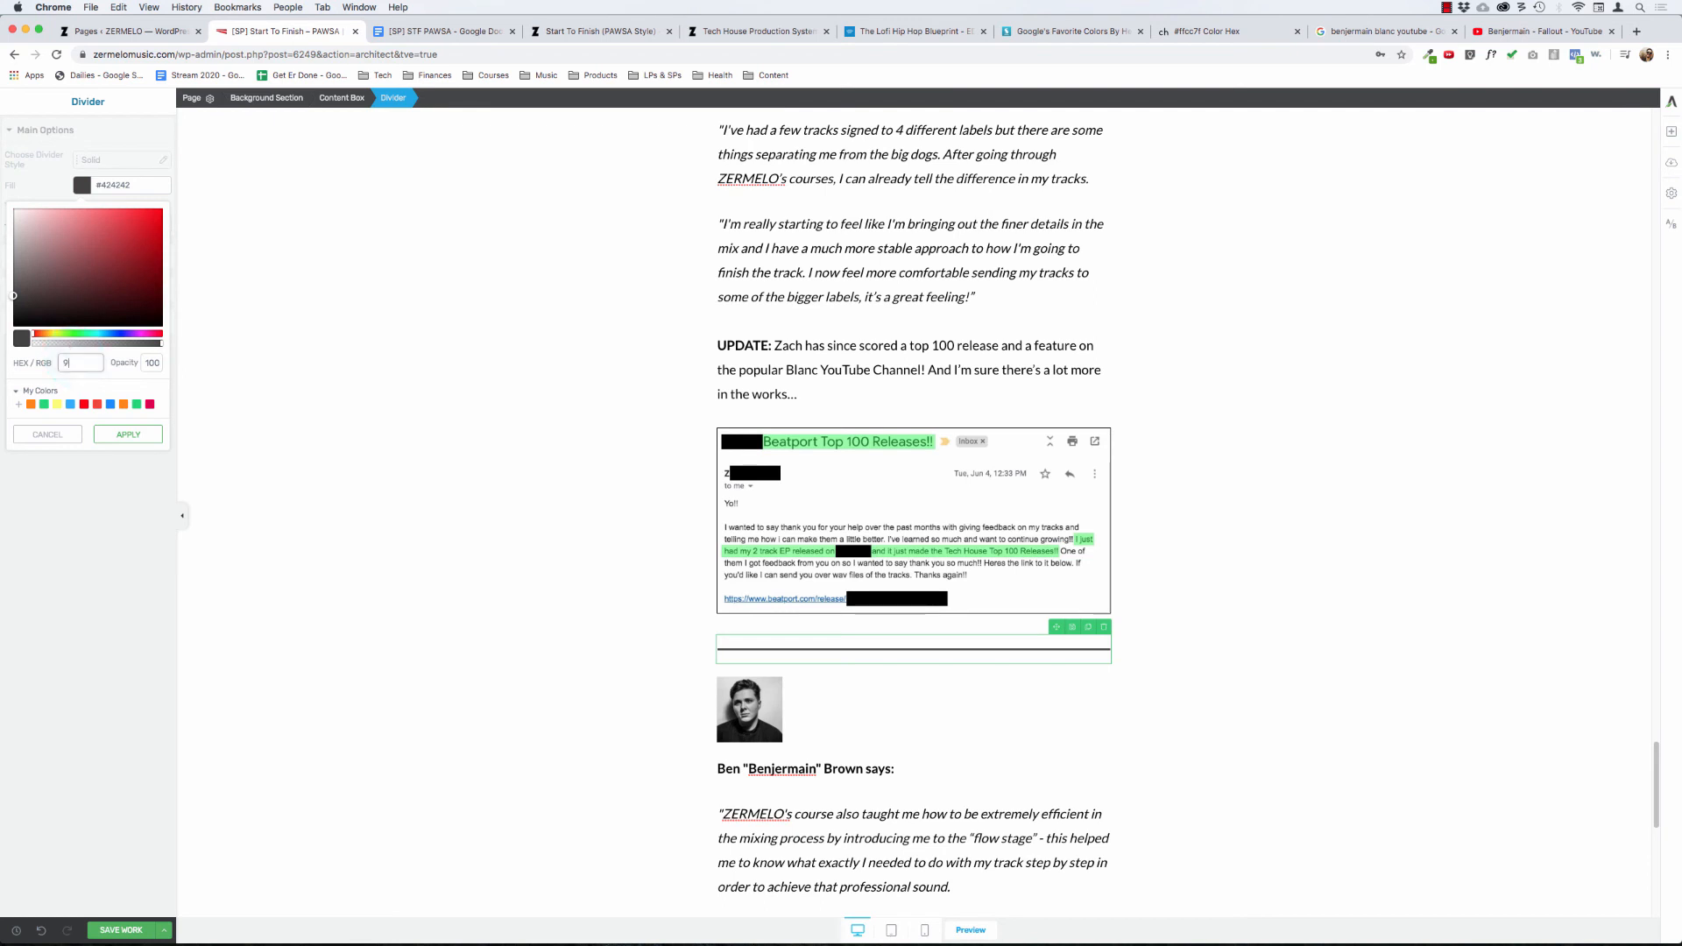
pyautogui.click(107, 438)
pyautogui.click(768, 454)
pyautogui.click(817, 649)
pyautogui.click(81, 185)
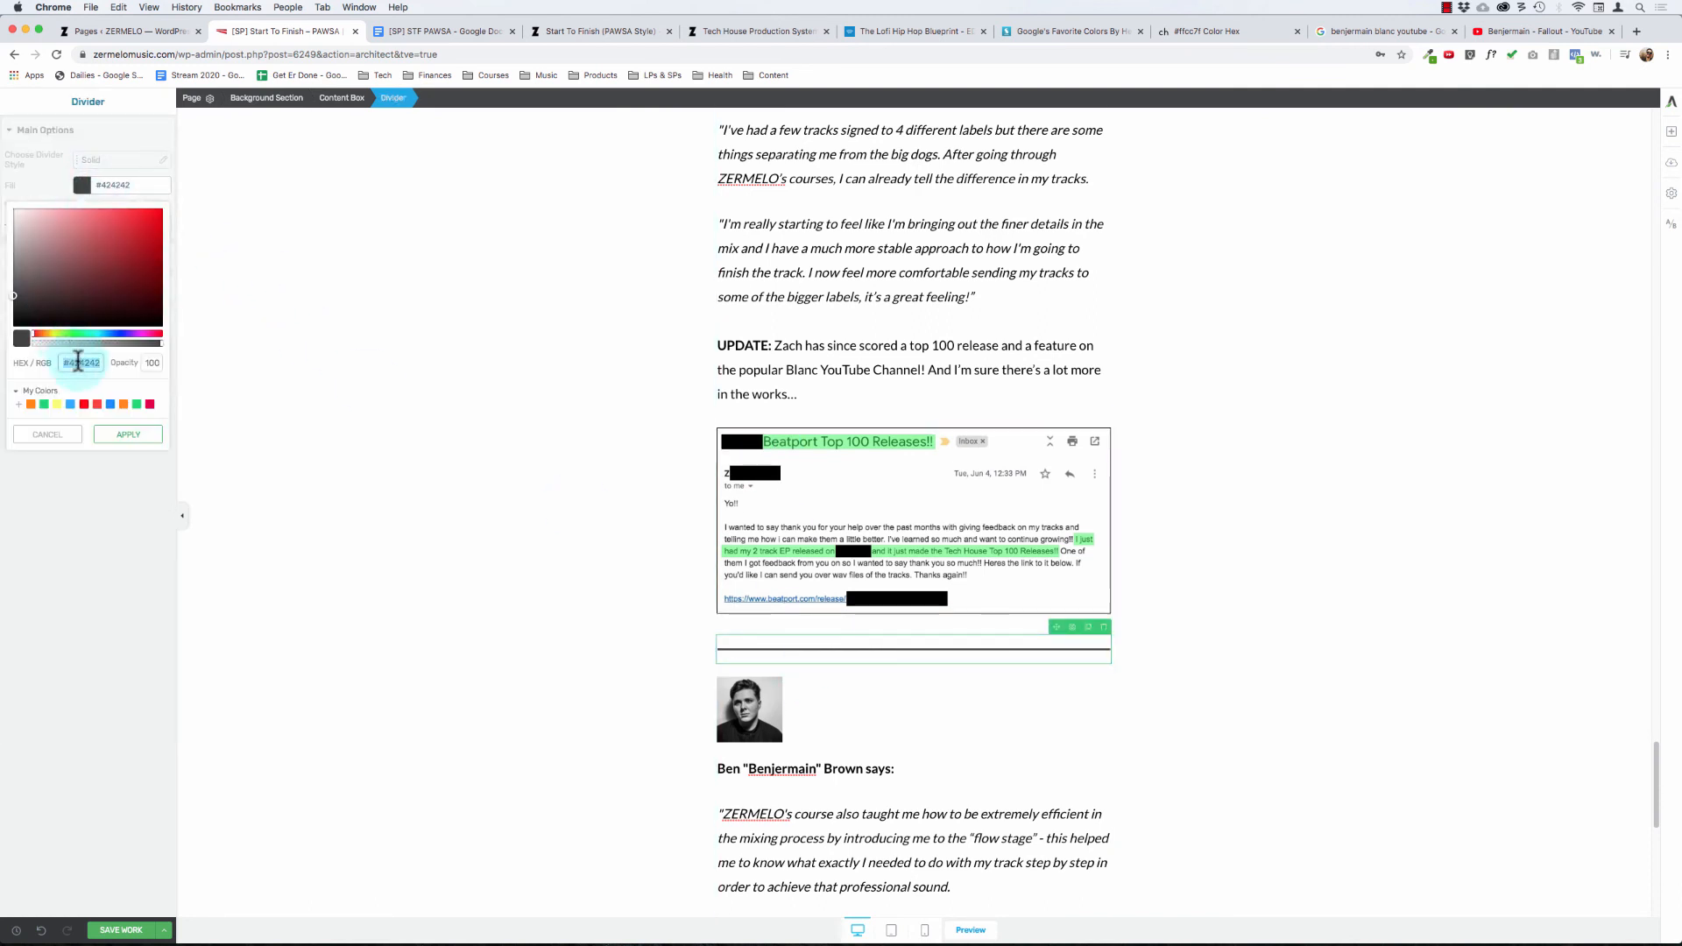
pyautogui.click(106, 417)
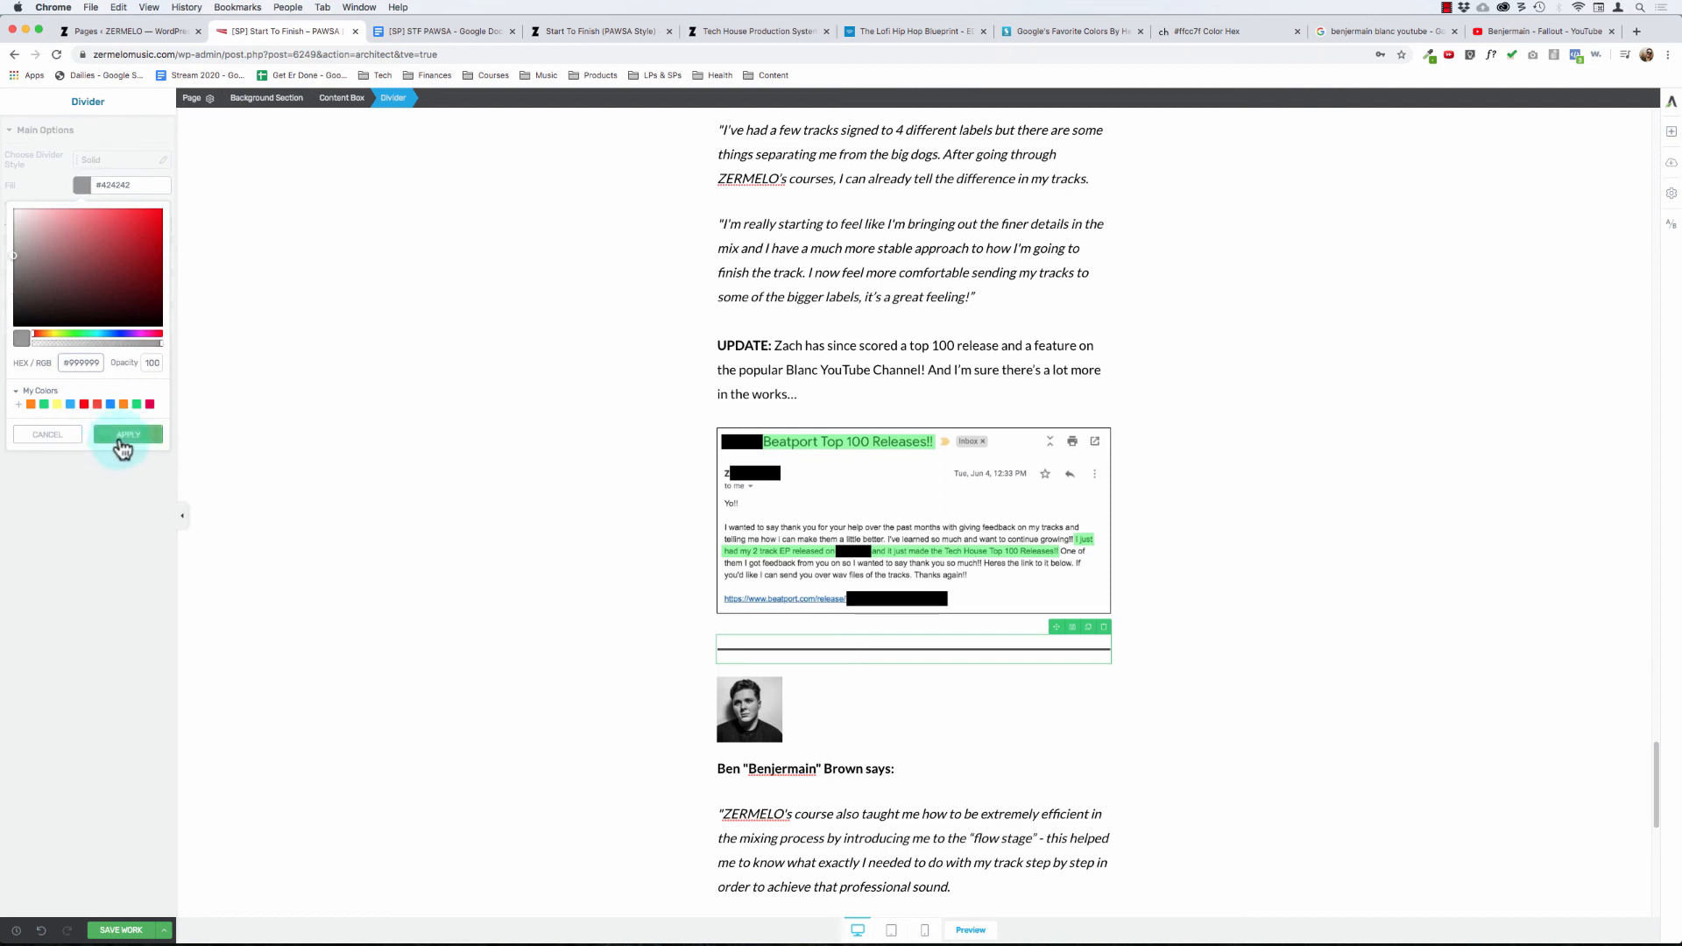
pyautogui.click(120, 438)
pyautogui.moveTo(12, 225); pyautogui.dragTo(8, 226)
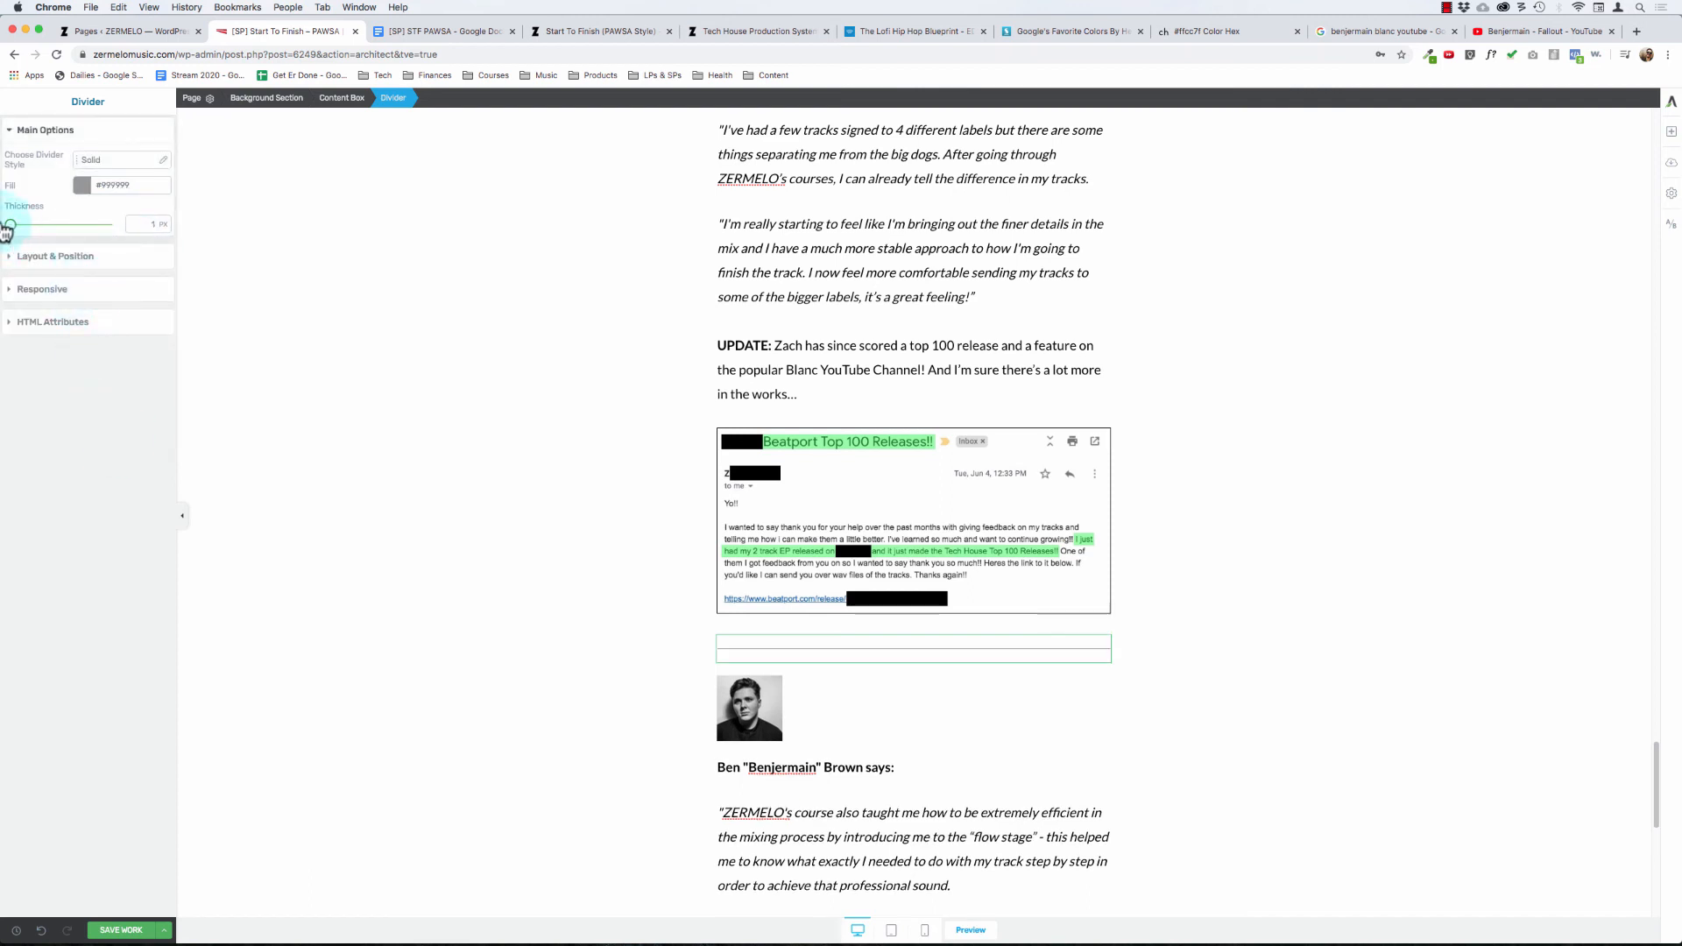
# Step: Delete the divider above the benjermain portrait
pyautogui.click(44, 131)
pyautogui.click(63, 140)
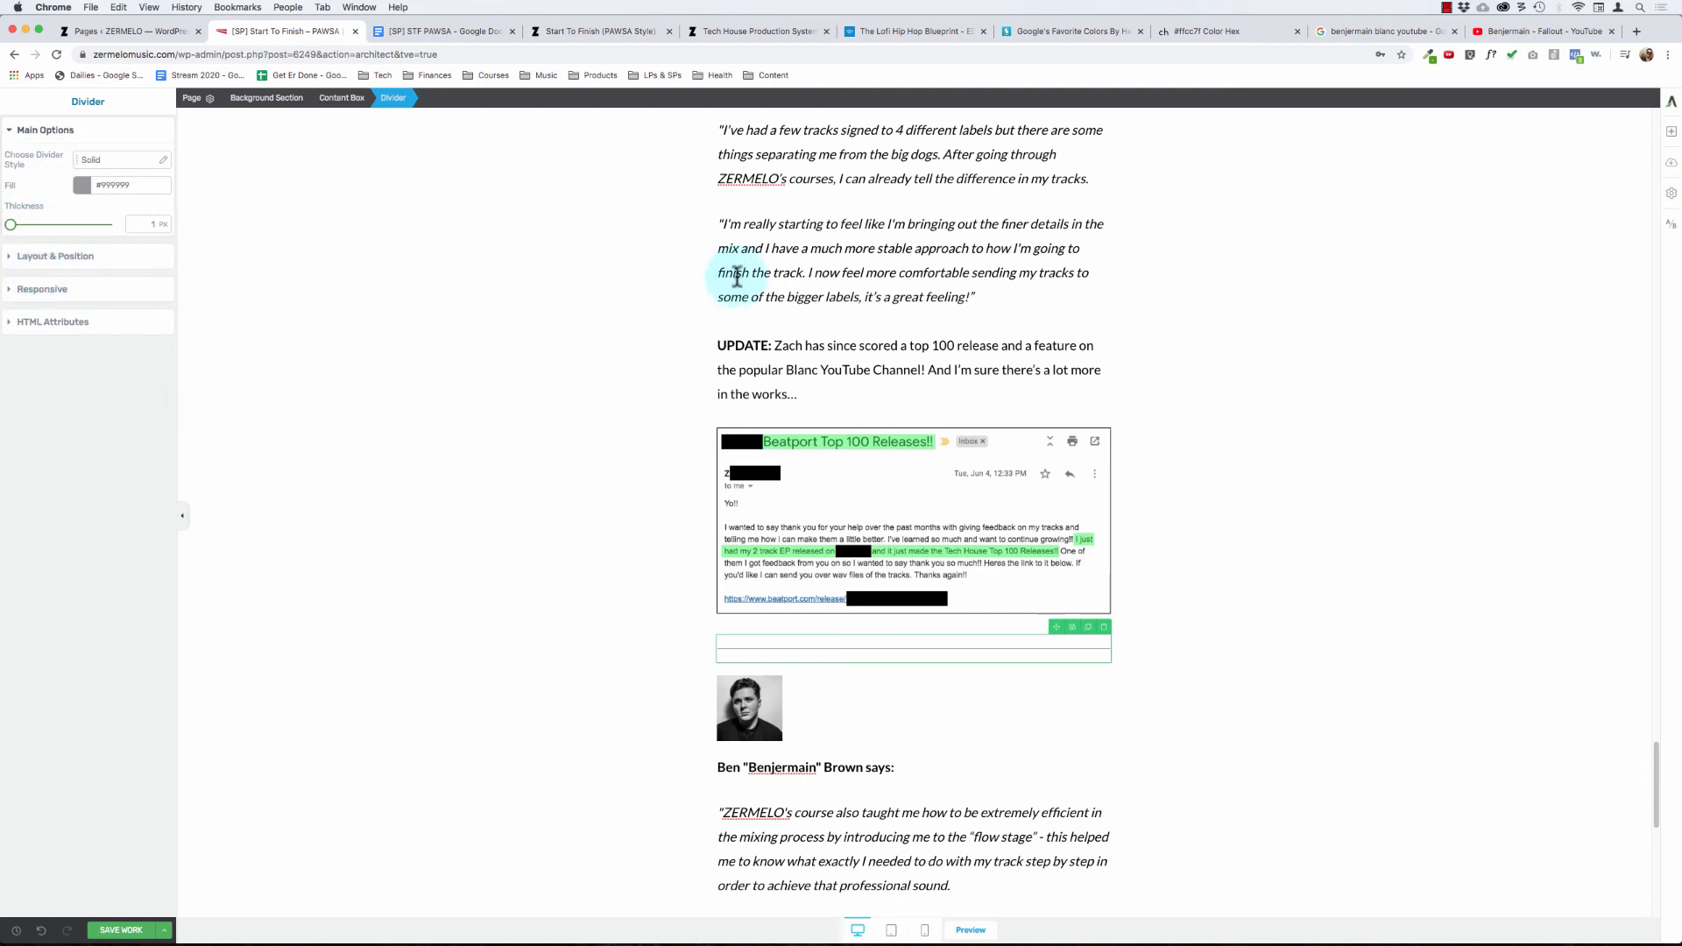
pyautogui.click(608, 301)
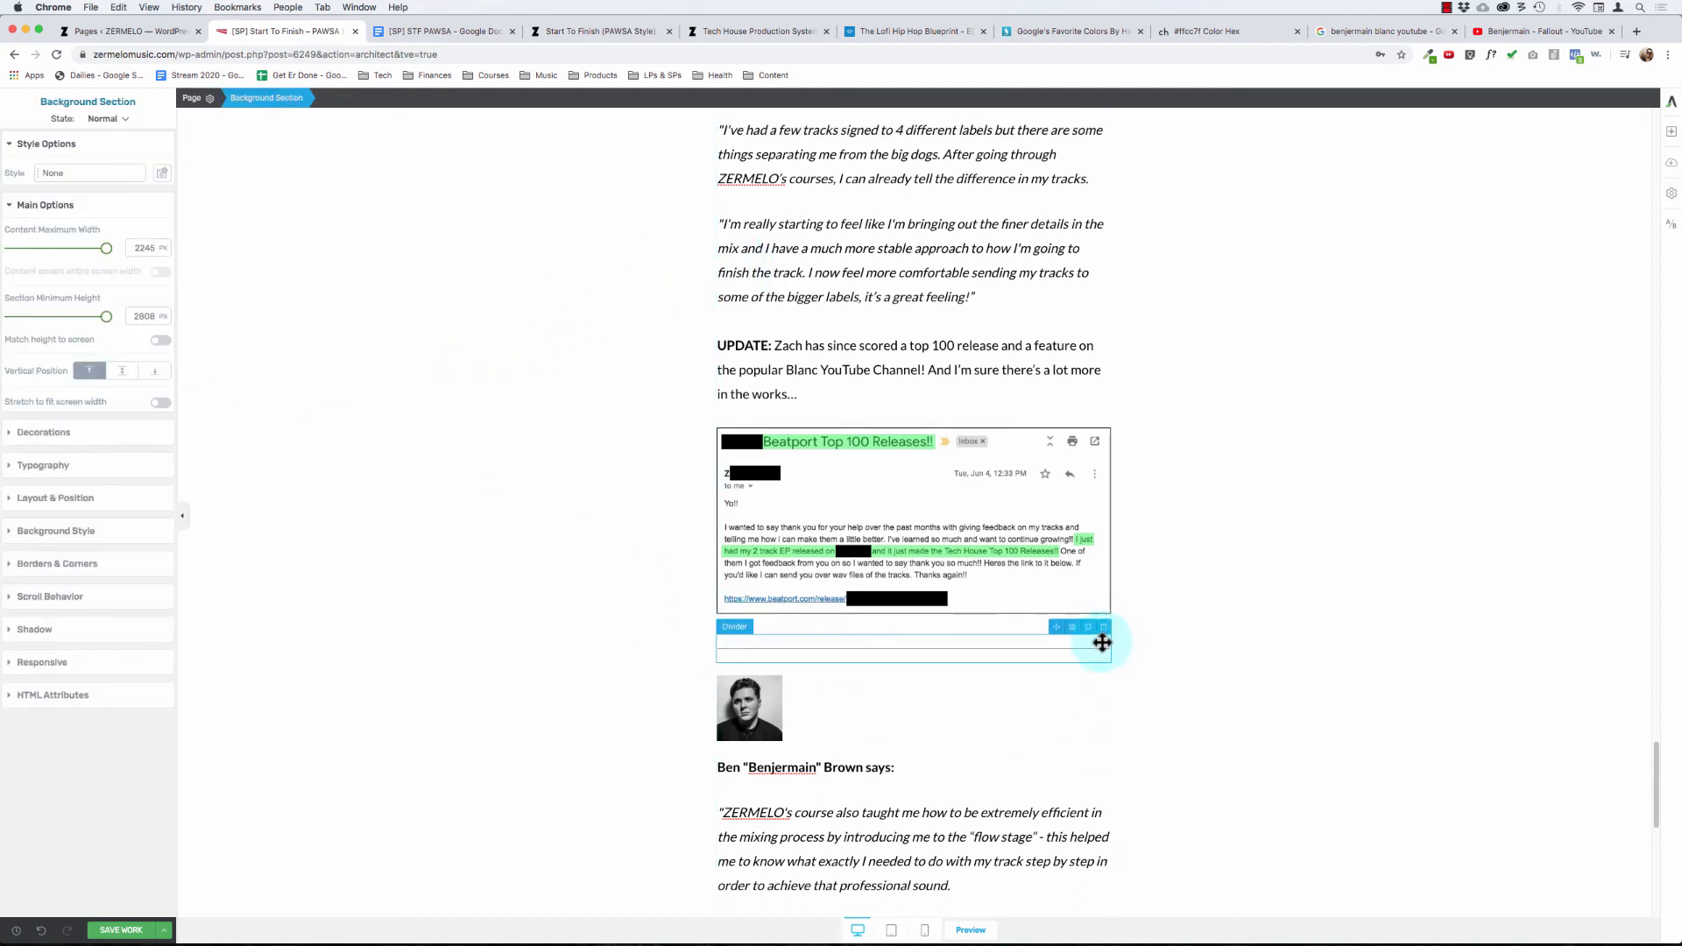
pyautogui.moveTo(1109, 629); pyautogui.dragTo(590, 457)
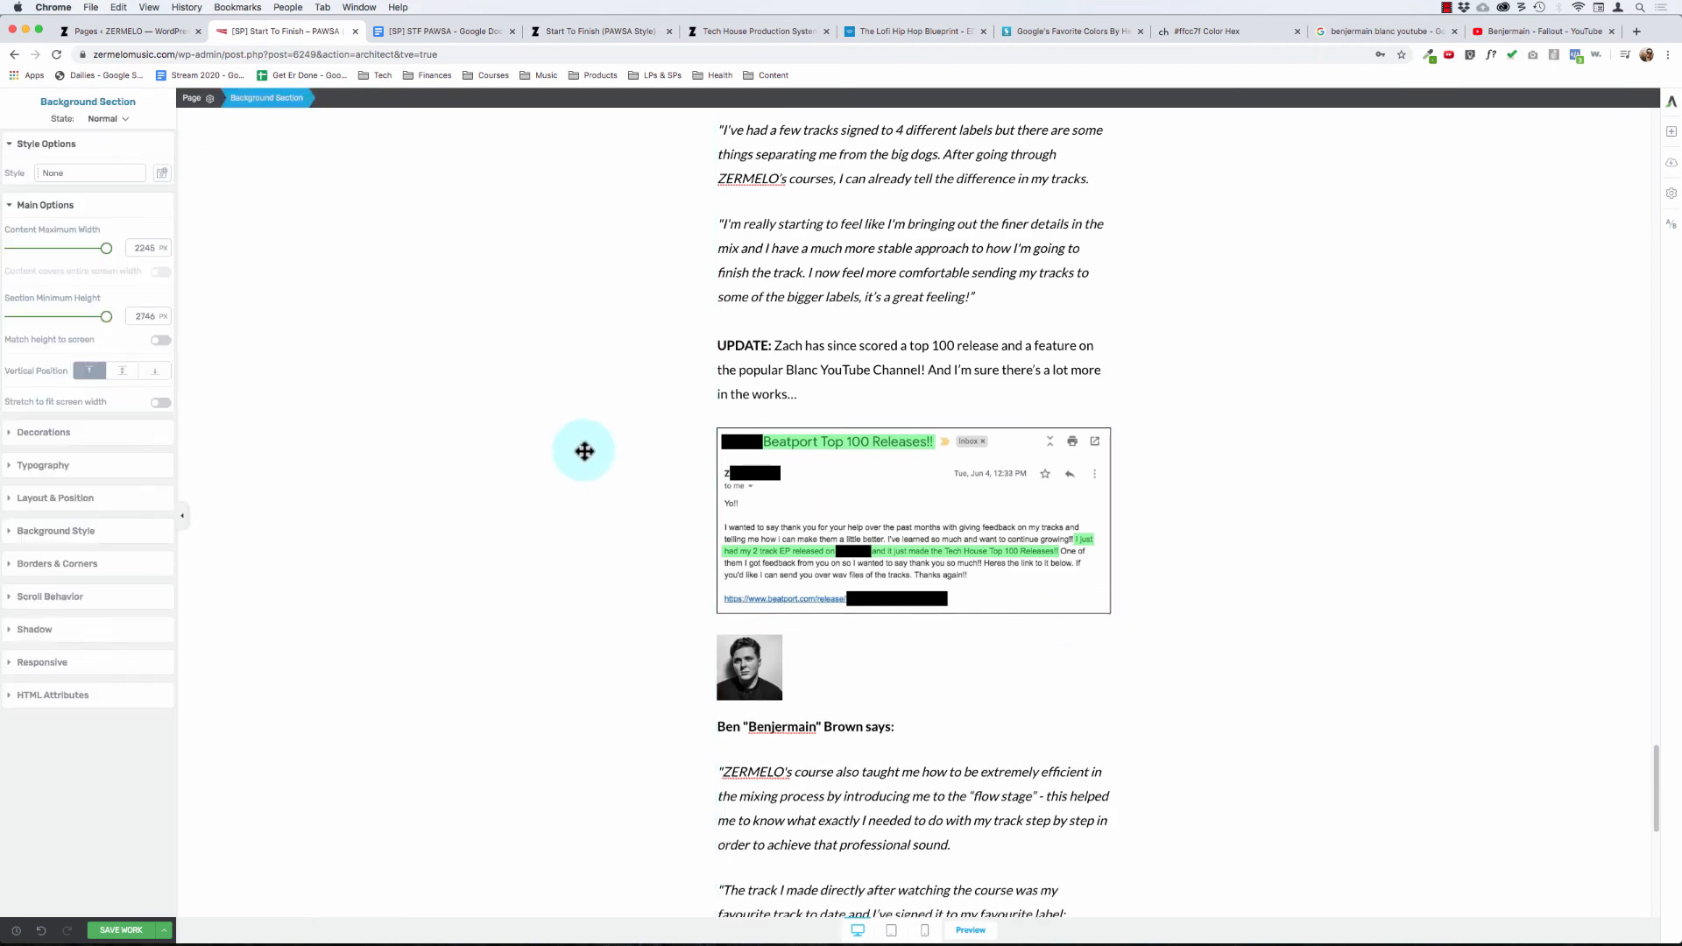
# Step: Review the layout and spacing of both student testimonials from the 704+ Students heading to the "Fallout" screenshot
pyautogui.scroll(5, 585, 451)
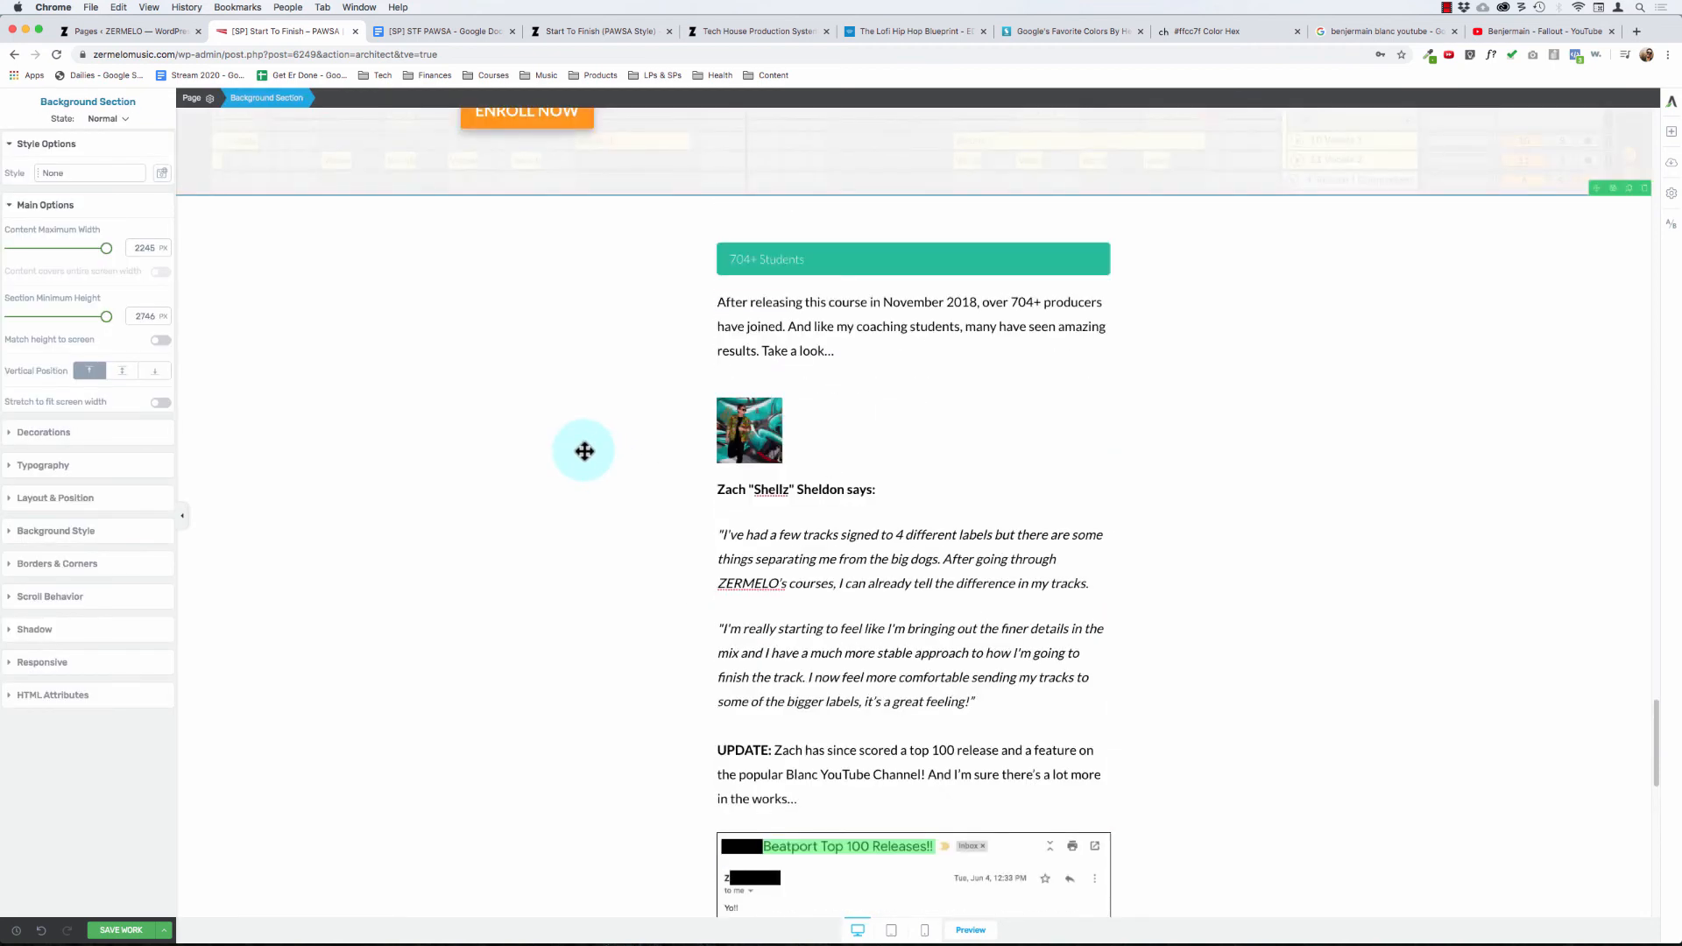
pyautogui.scroll(-4, 584, 451)
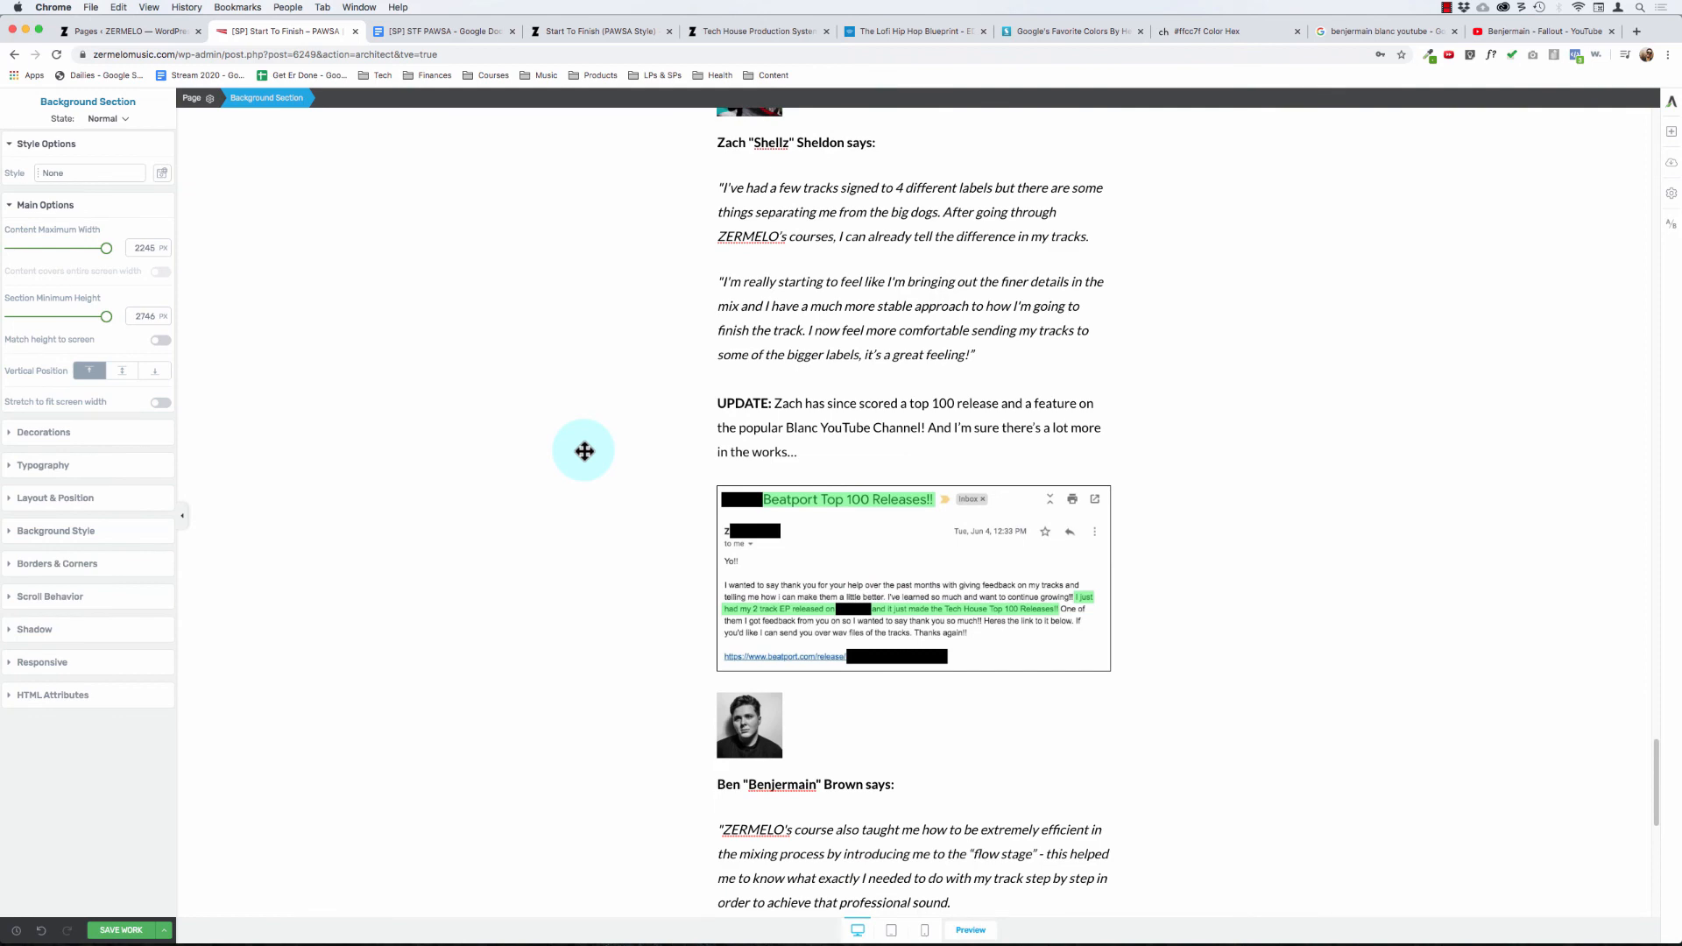
pyautogui.scroll(-3, 585, 450)
pyautogui.scroll(-3, 584, 450)
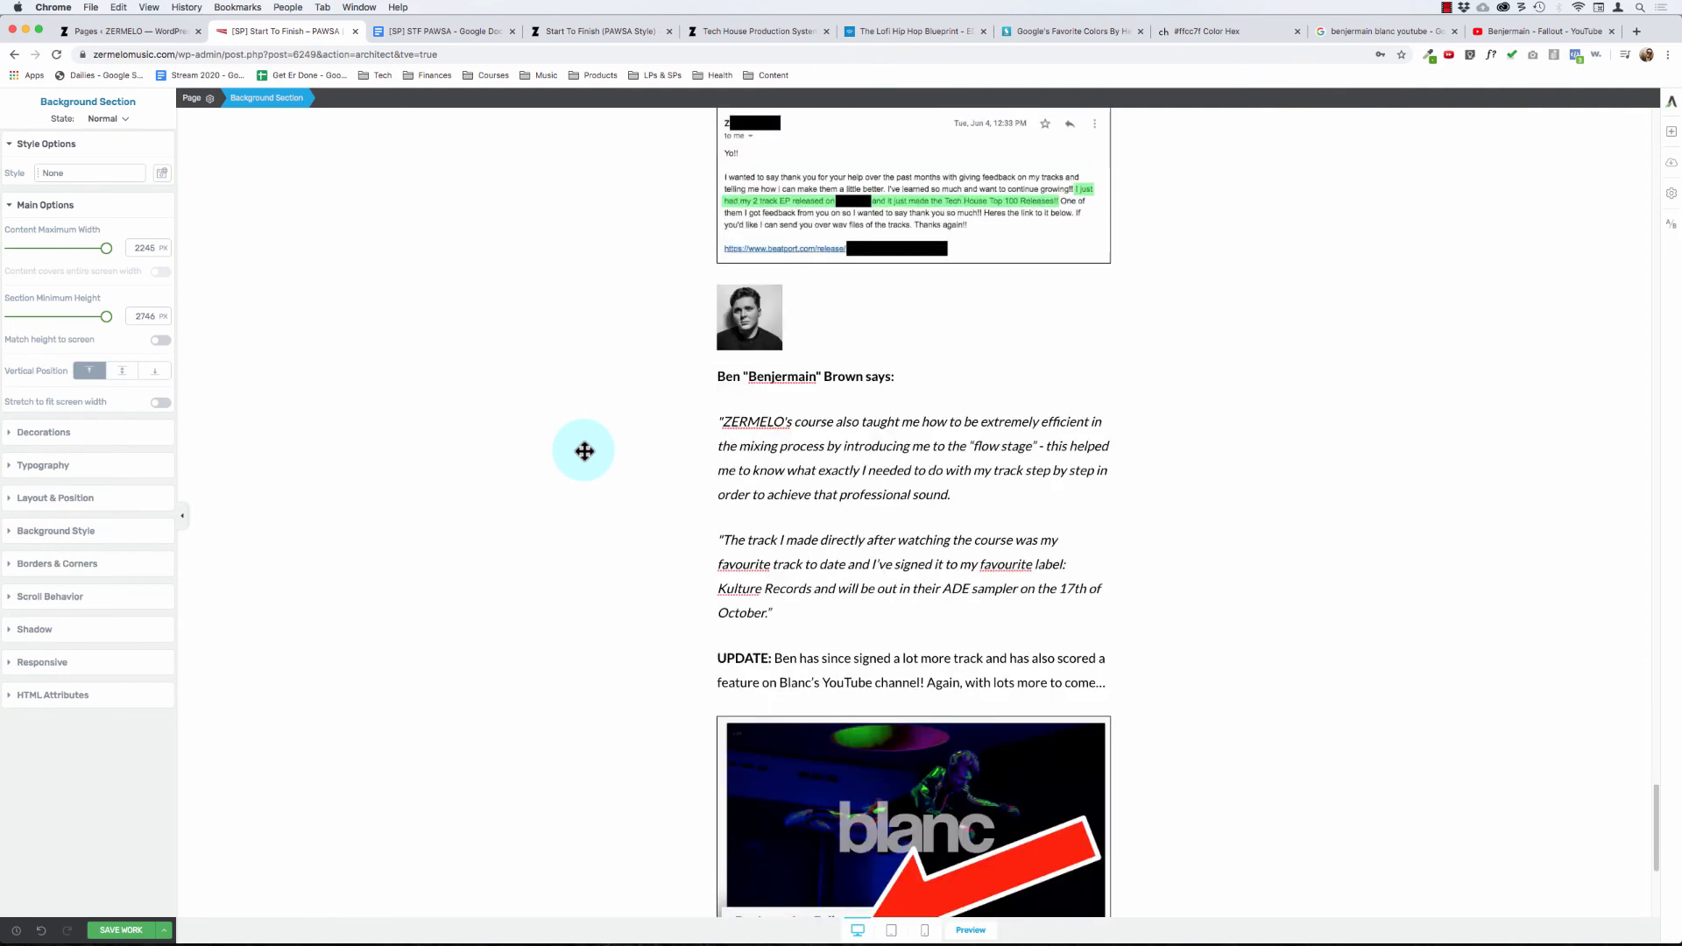
pyautogui.scroll(-2, 584, 450)
pyautogui.scroll(15, 584, 451)
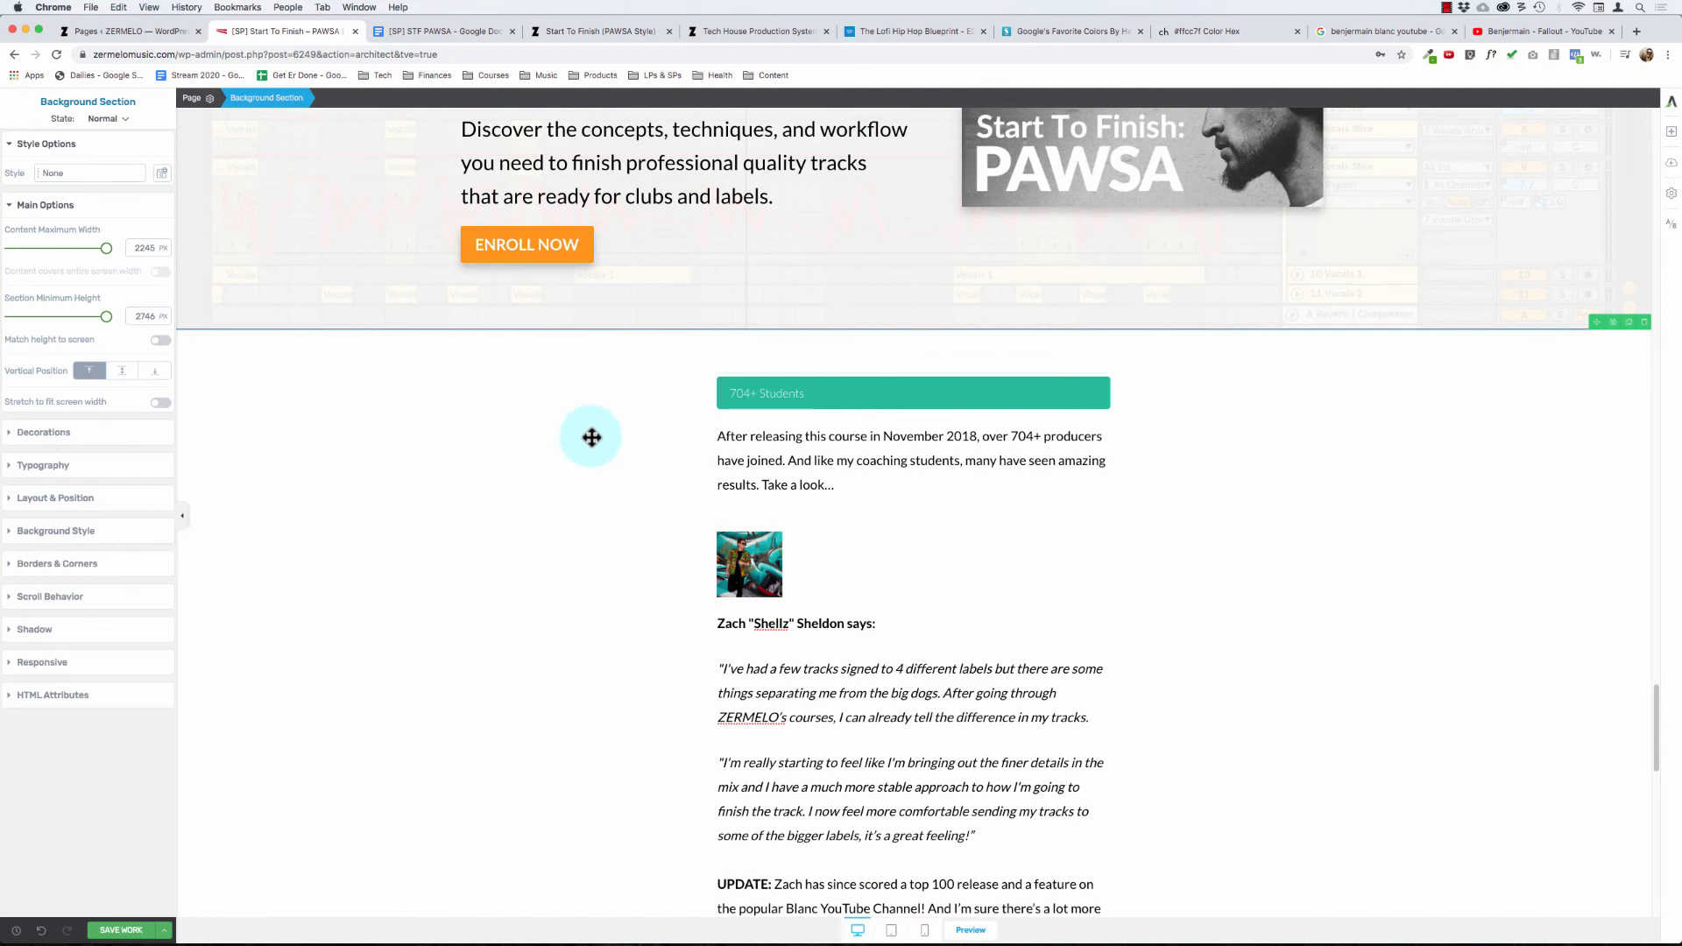
pyautogui.scroll(-1, 604, 429)
# Step: Set the top and bottom margins of the first student's portrait under the 704+ Students intro to 0
pyautogui.click(775, 449)
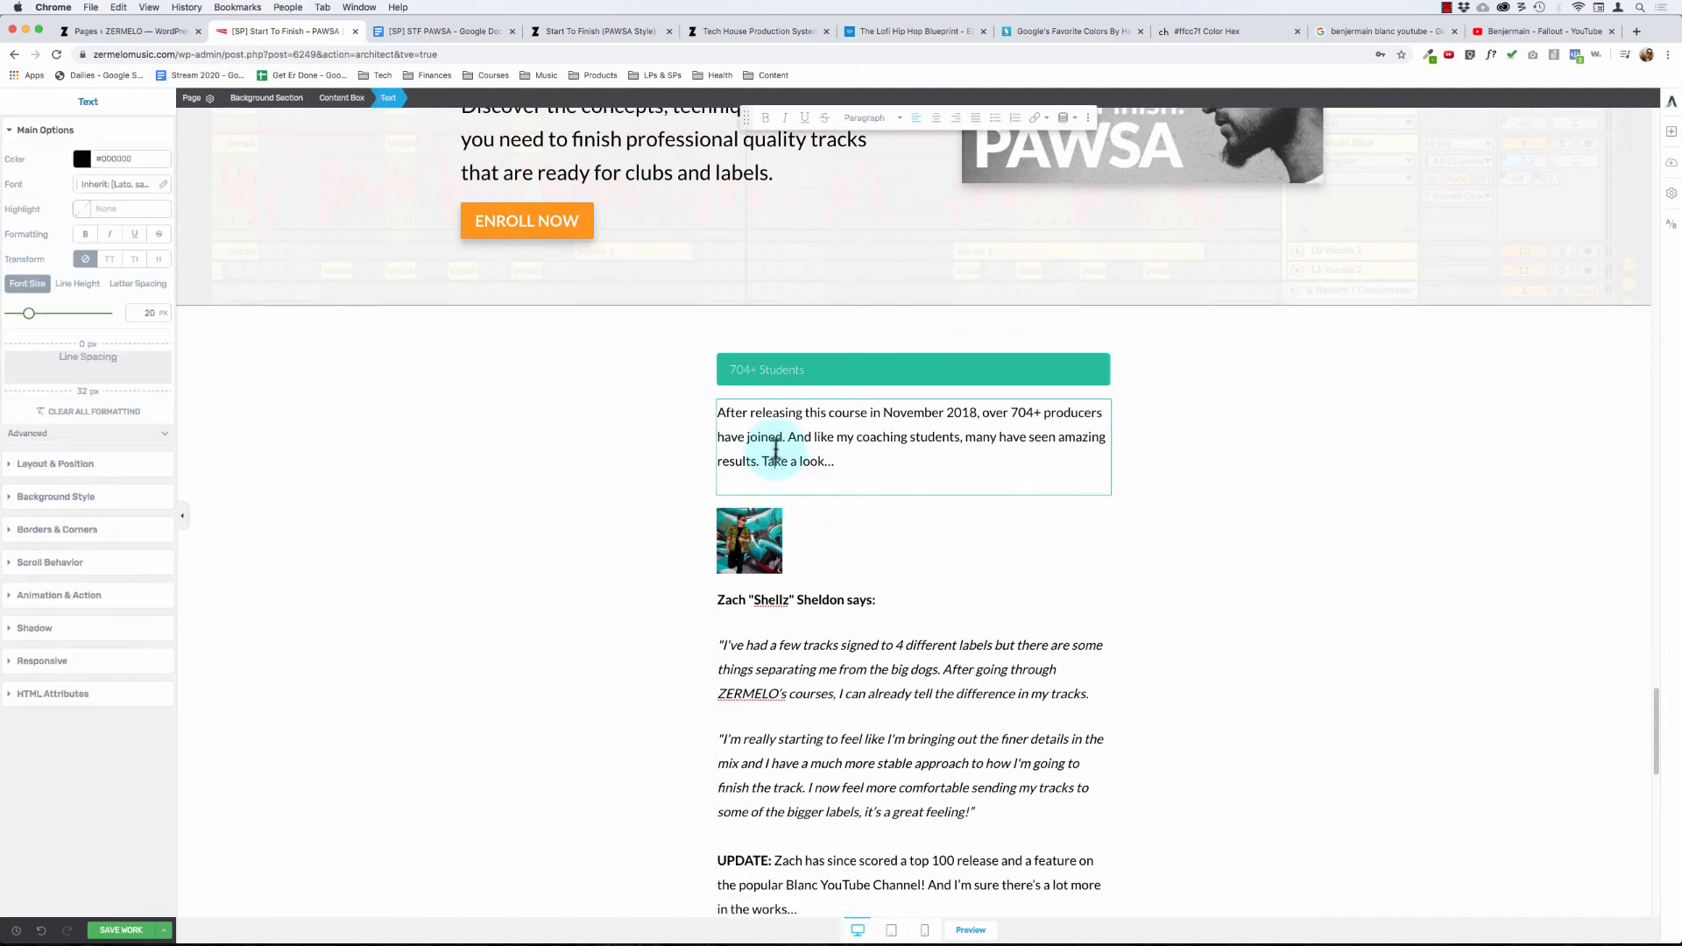
pyautogui.click(738, 529)
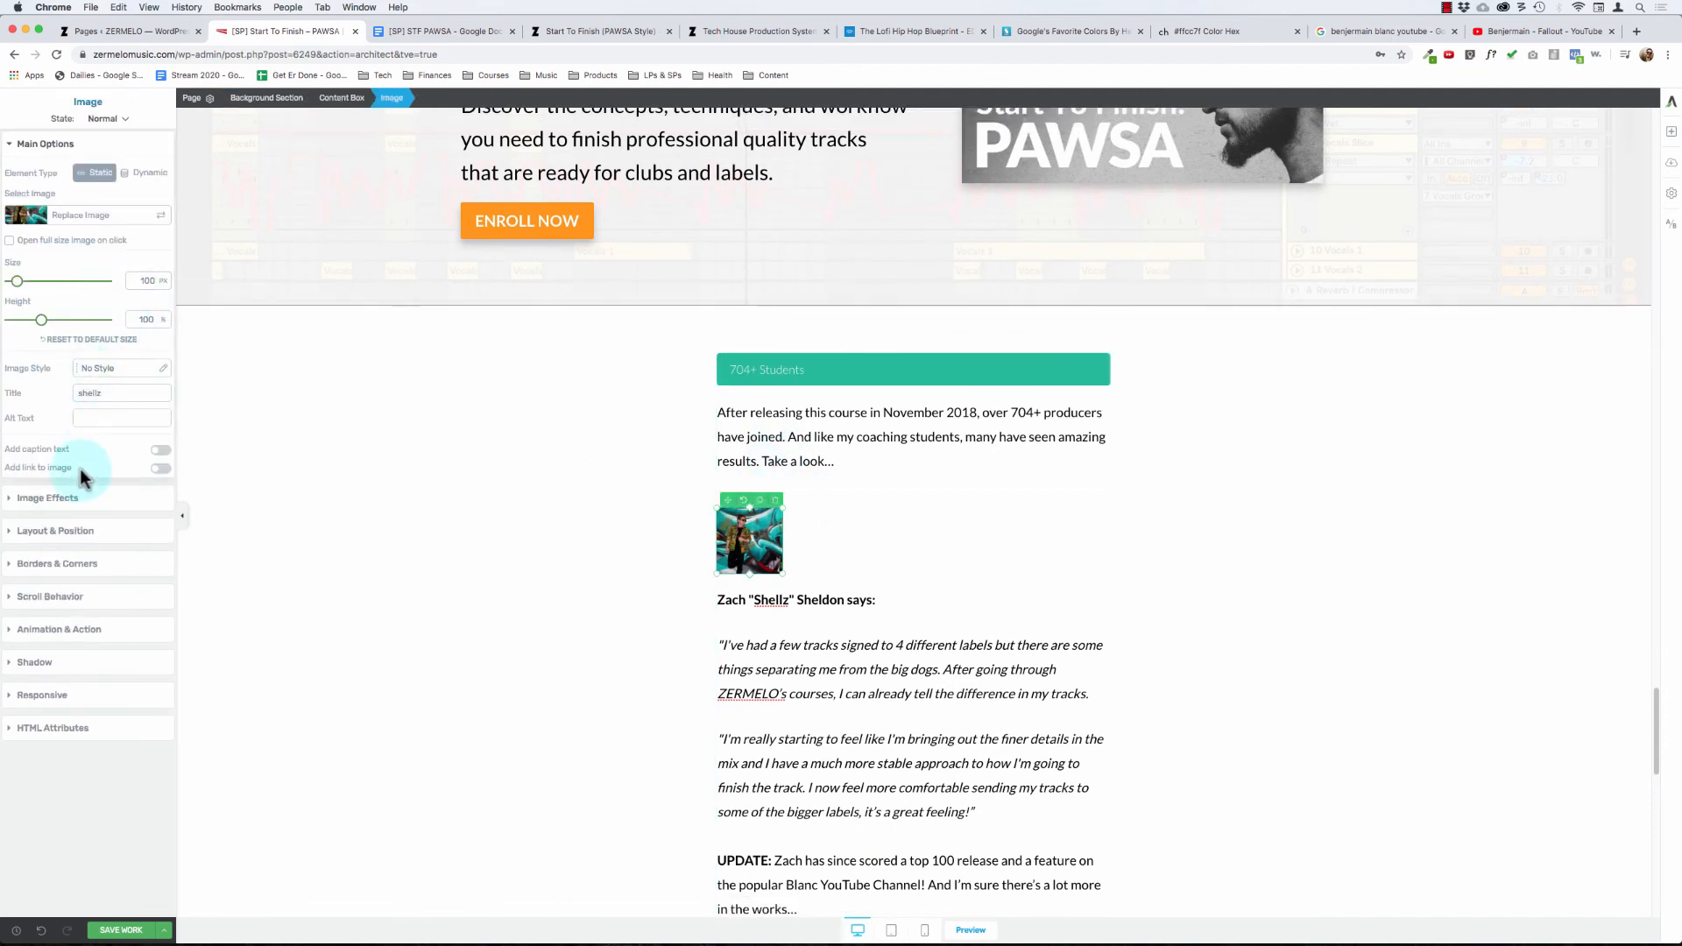
pyautogui.click(52, 496)
pyautogui.click(75, 176)
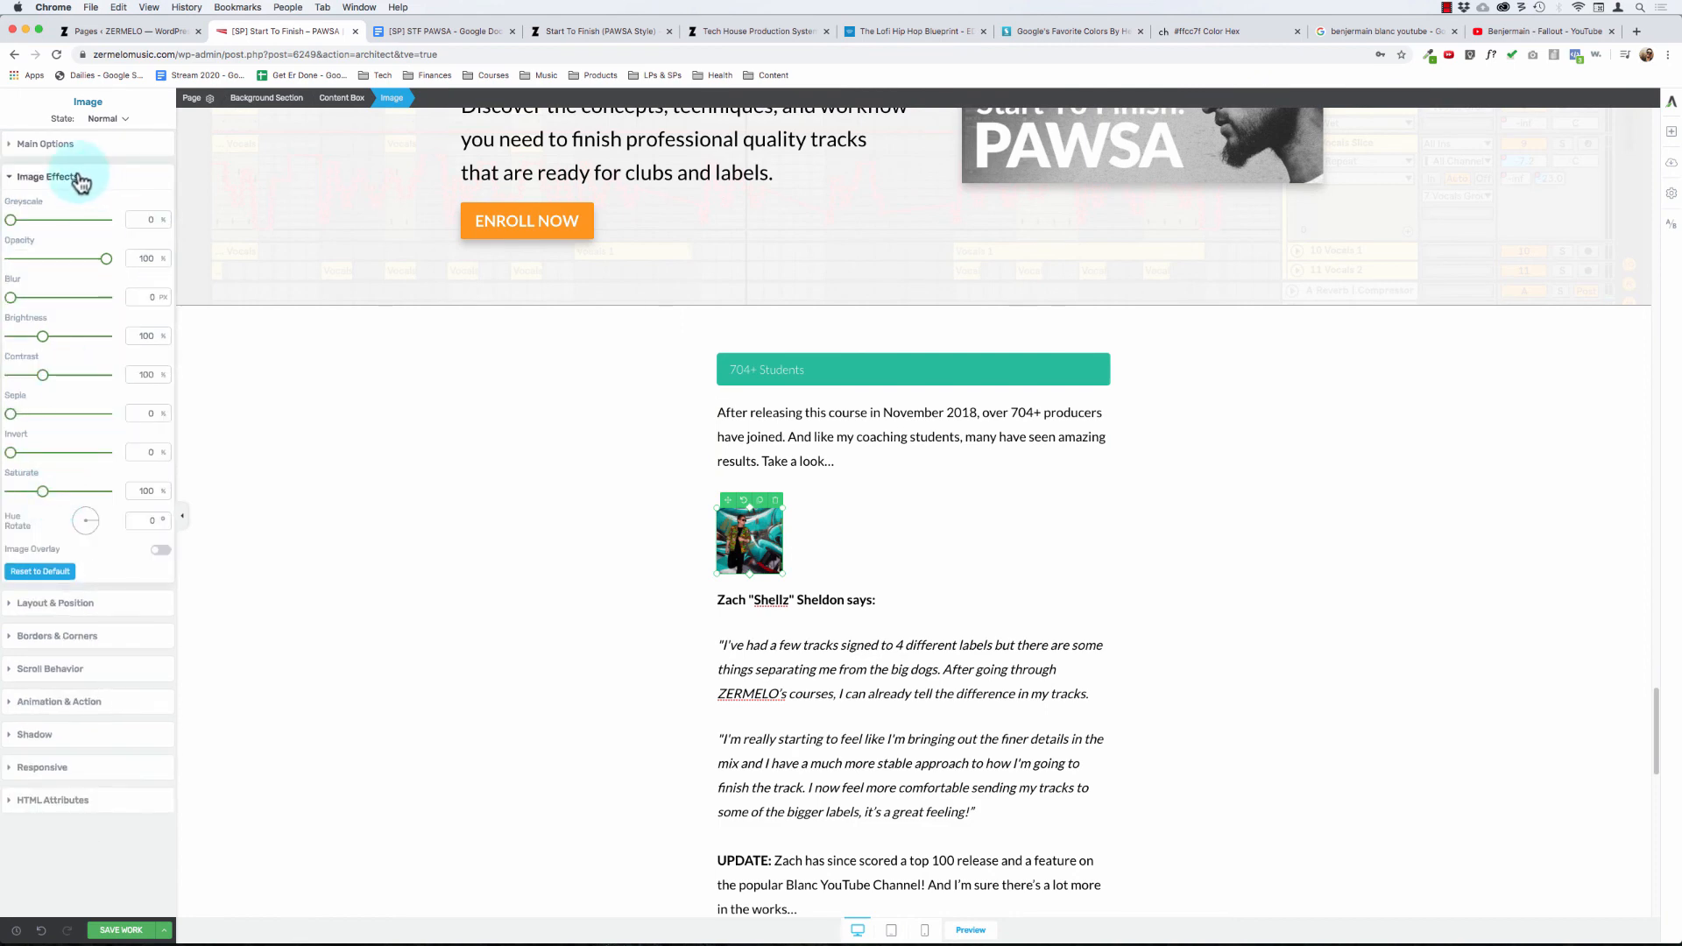
pyautogui.click(73, 211)
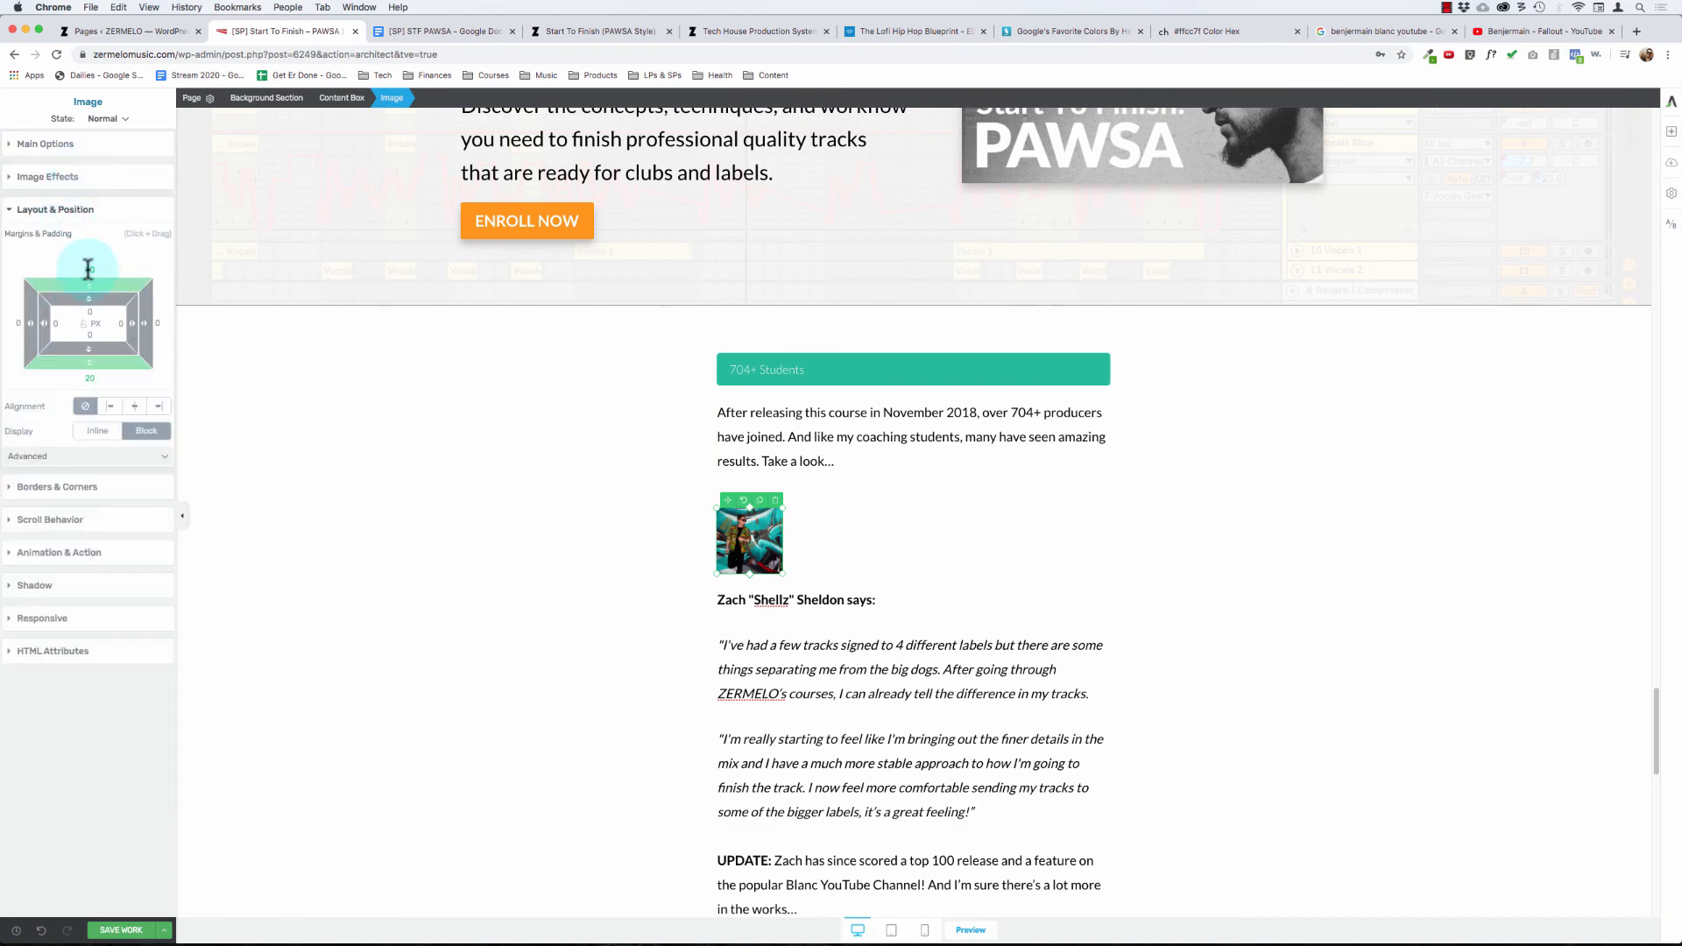
pyautogui.click(88, 269)
pyautogui.write('0')
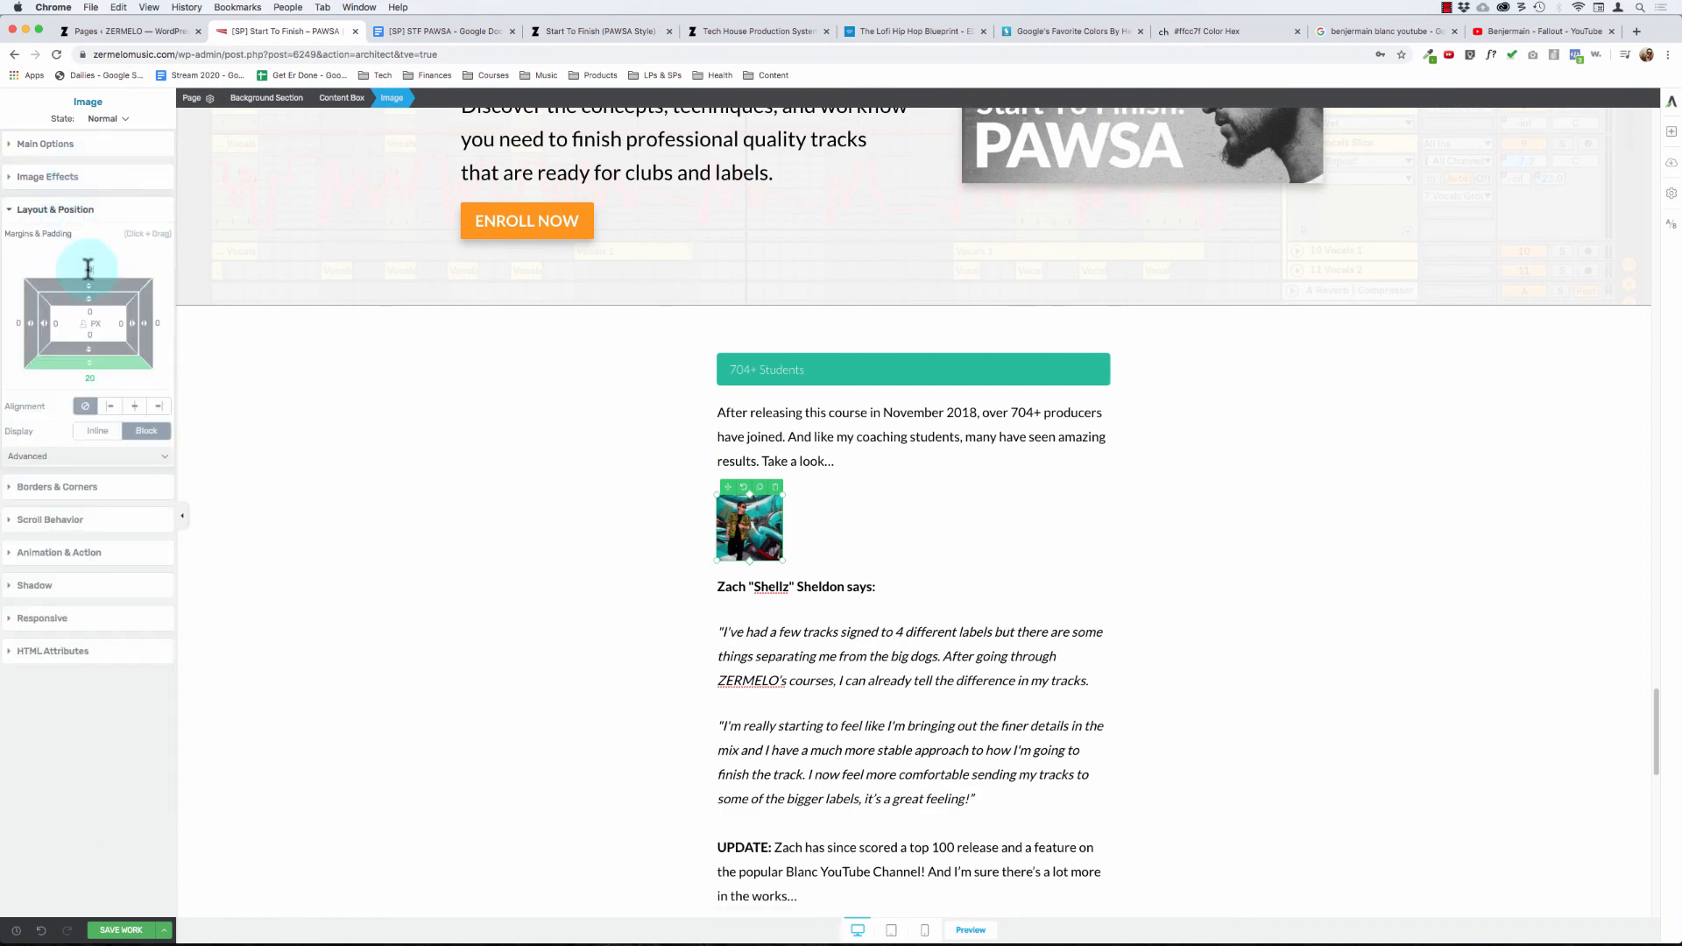
pyautogui.click(88, 378)
pyautogui.write('0')
pyautogui.click(352, 440)
pyautogui.click(780, 468)
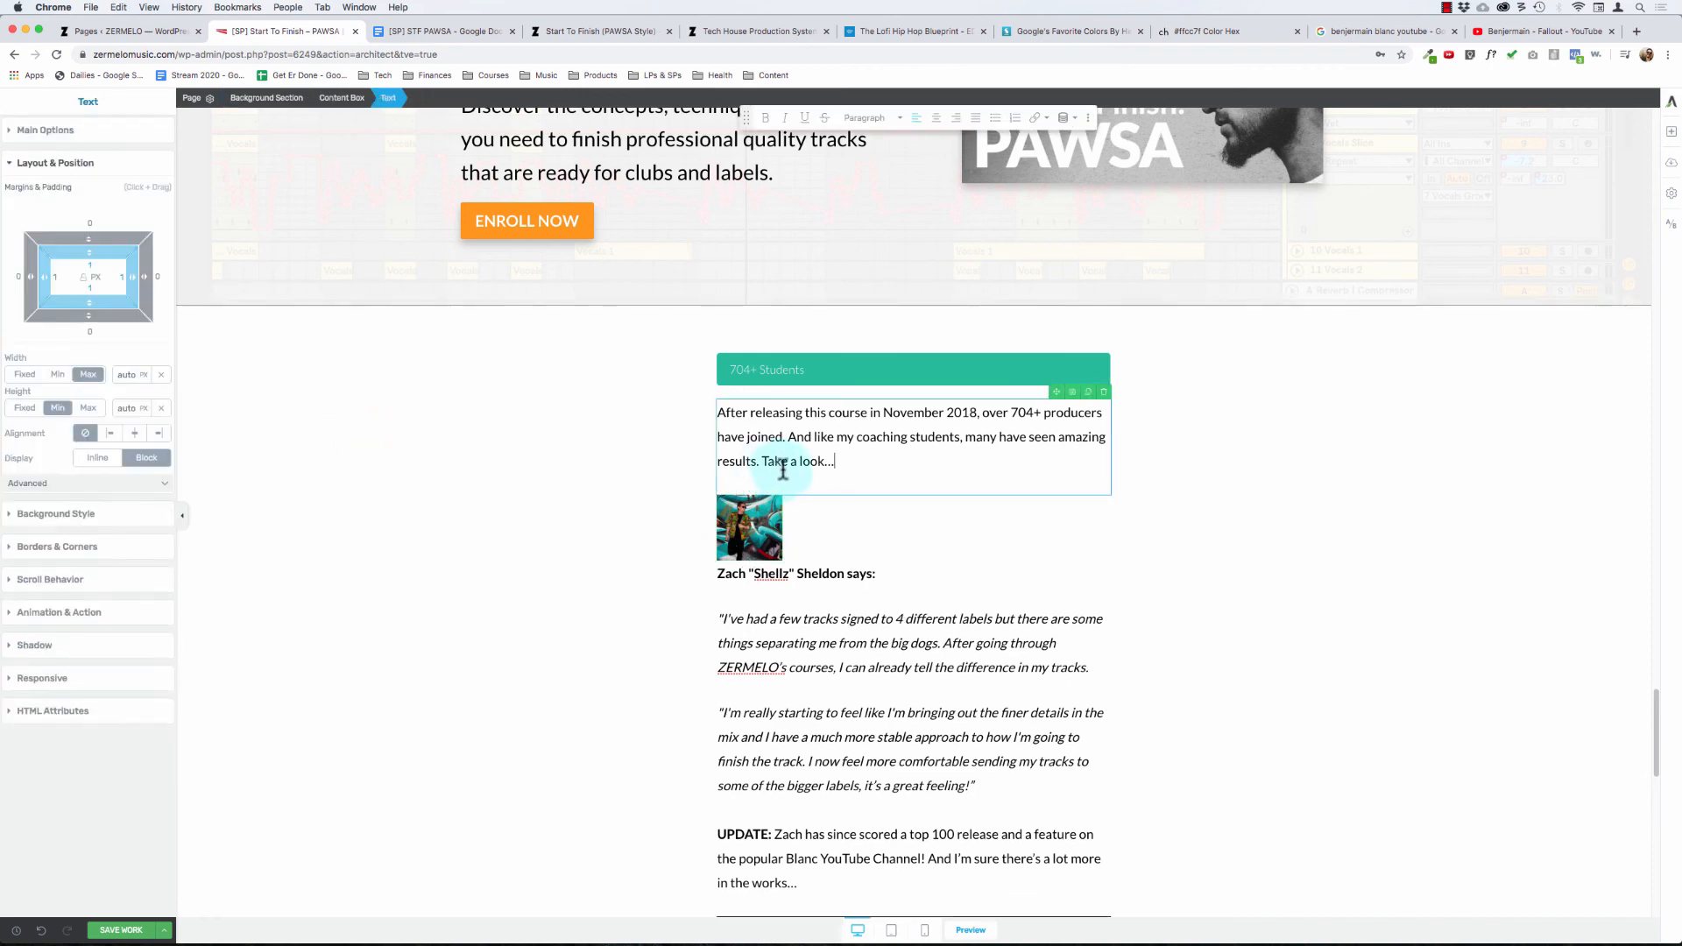
# Step: Set the bottom margin of the first student's portrait under the 704+ Students intro to 20 px
pyautogui.click(750, 415)
pyautogui.click(732, 526)
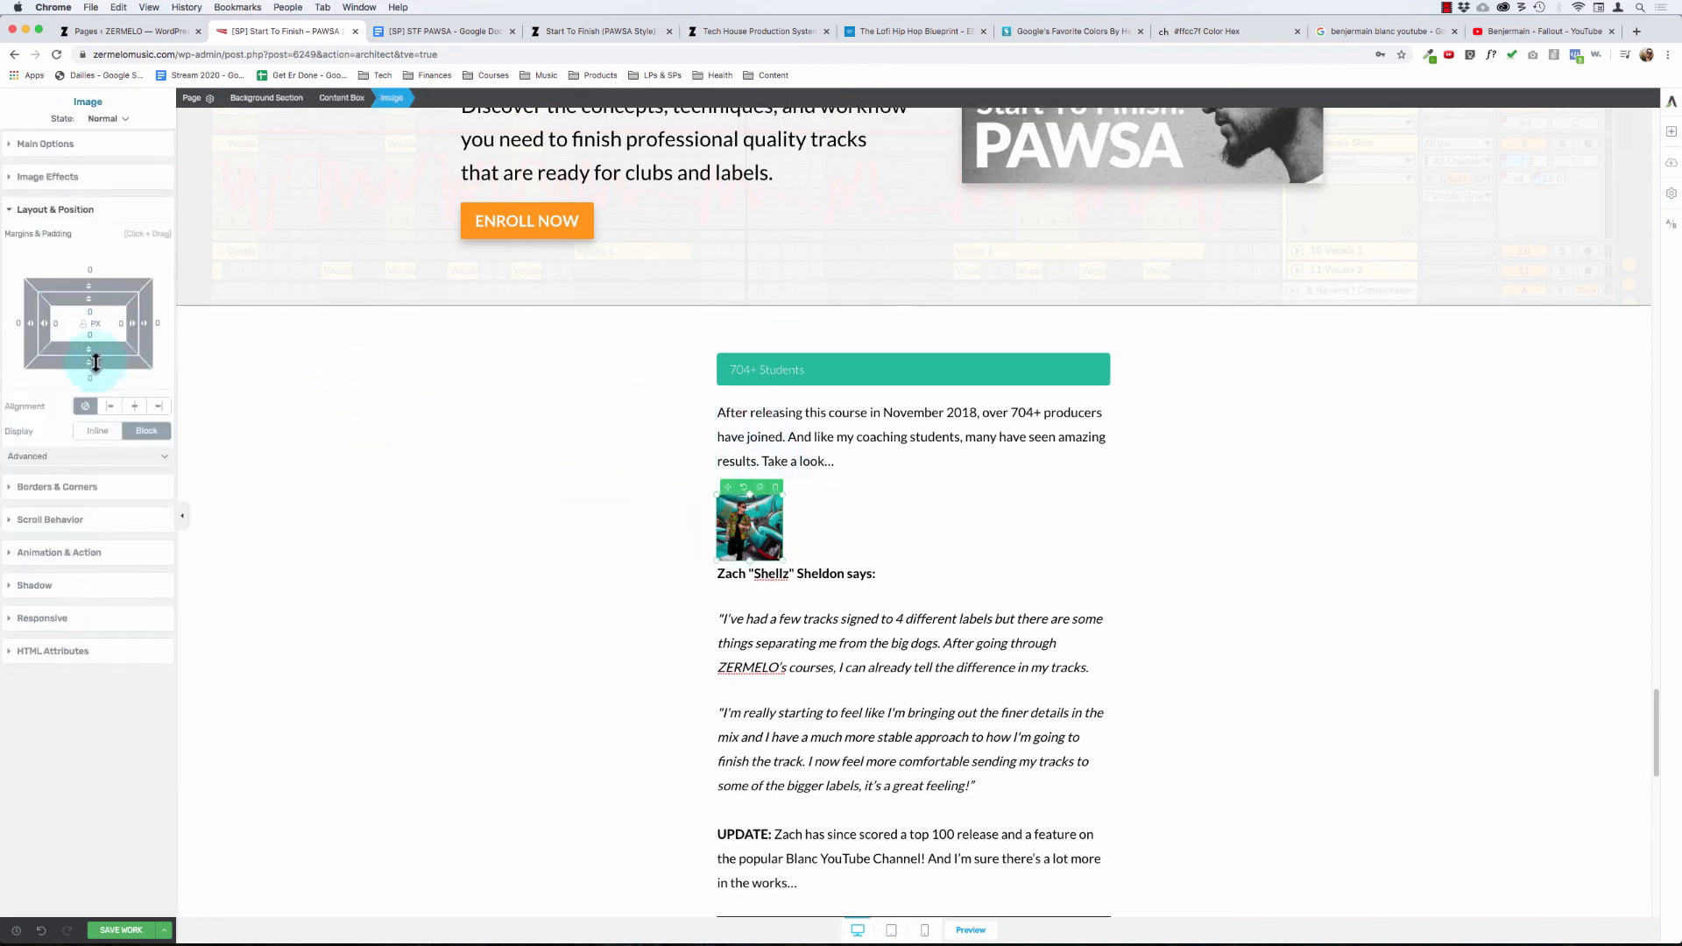
pyautogui.click(89, 373)
pyautogui.write('15')
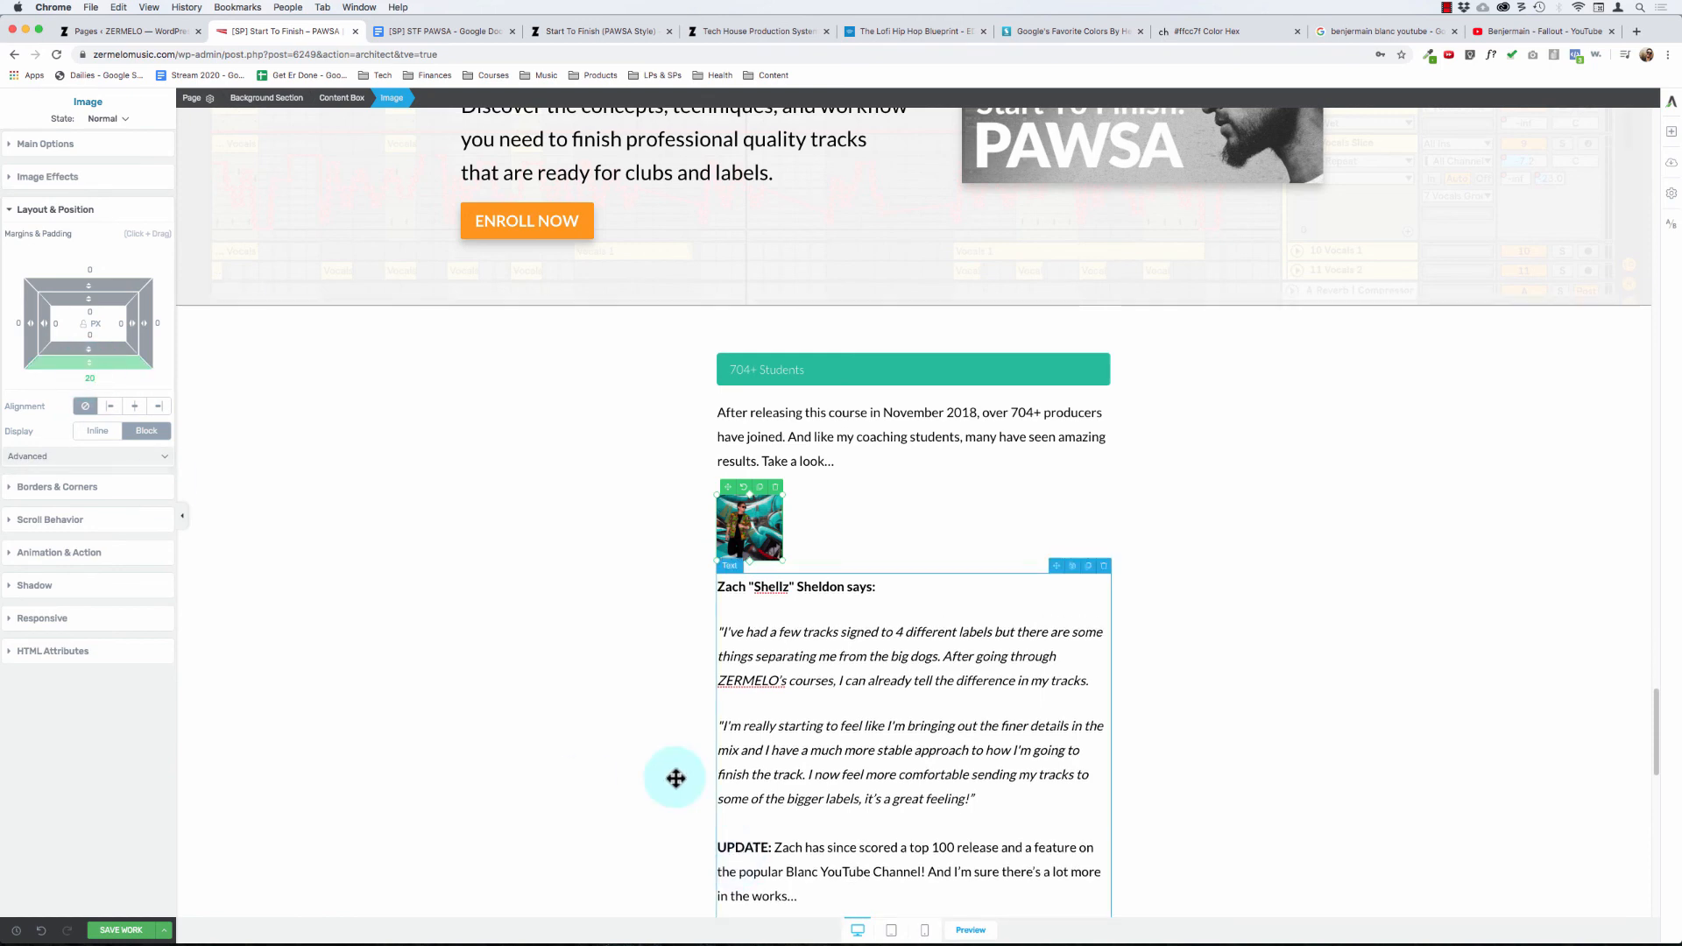
pyautogui.click(593, 634)
pyautogui.click(773, 464)
pyautogui.click(469, 394)
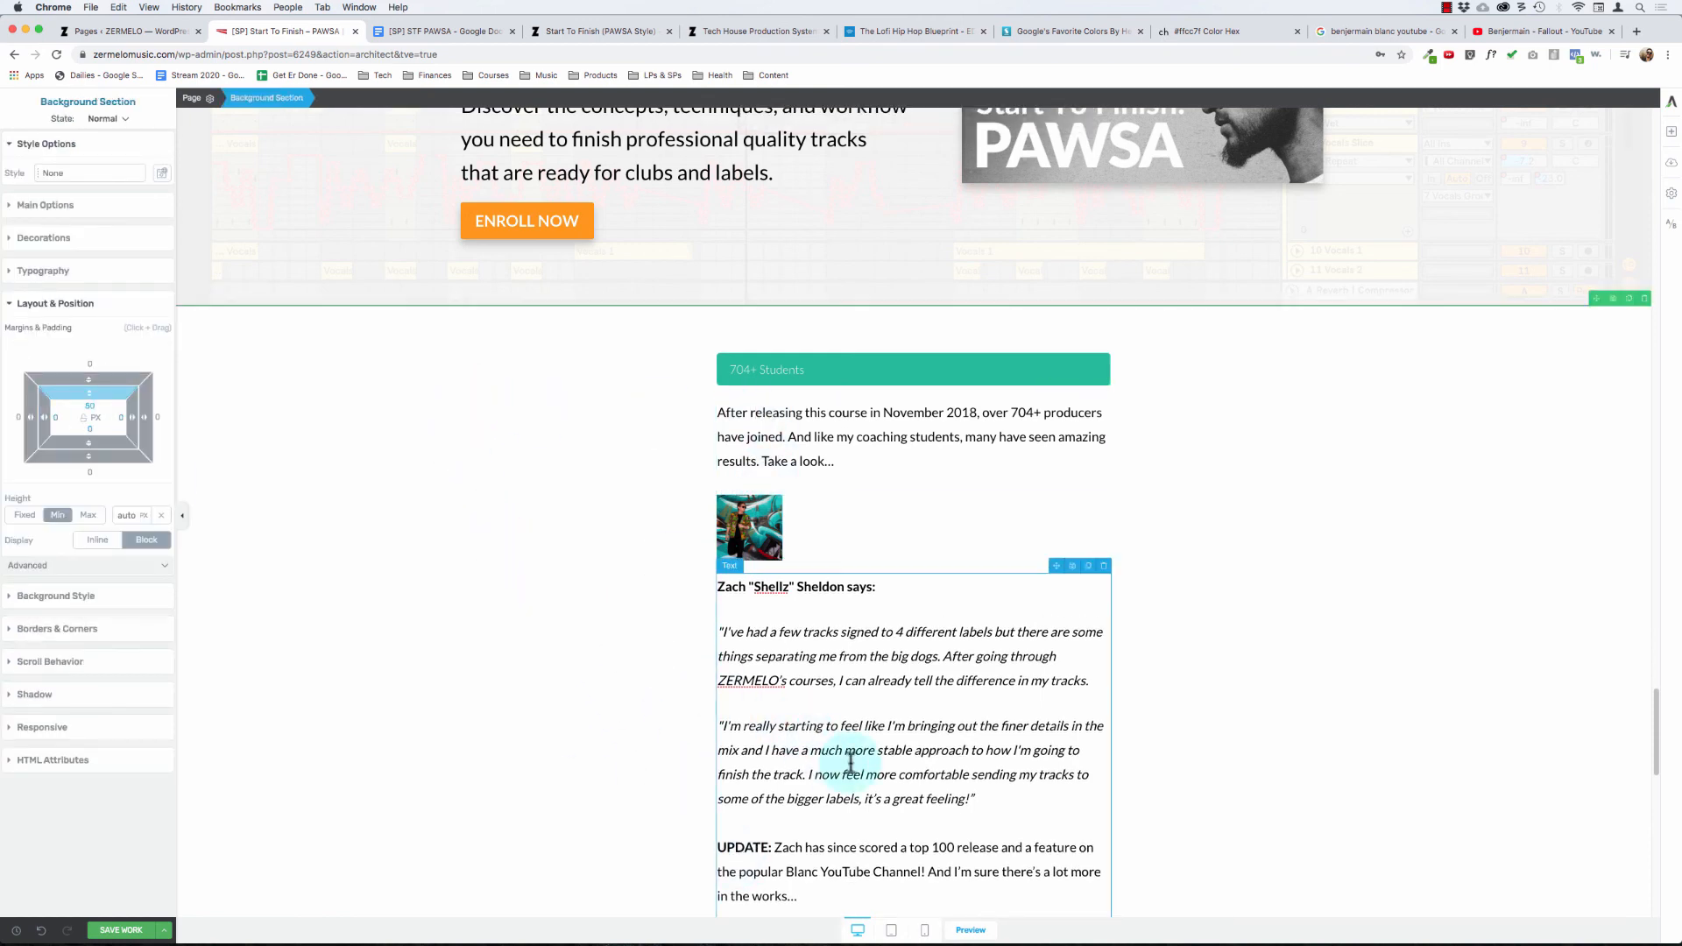
# Step: Review the spacing of both testimonials, comparing the gaps around the Beatport email screenshot, the second portrait and the "Fallout" screenshot
pyautogui.scroll(-5, 850, 760)
pyautogui.scroll(-3, 850, 761)
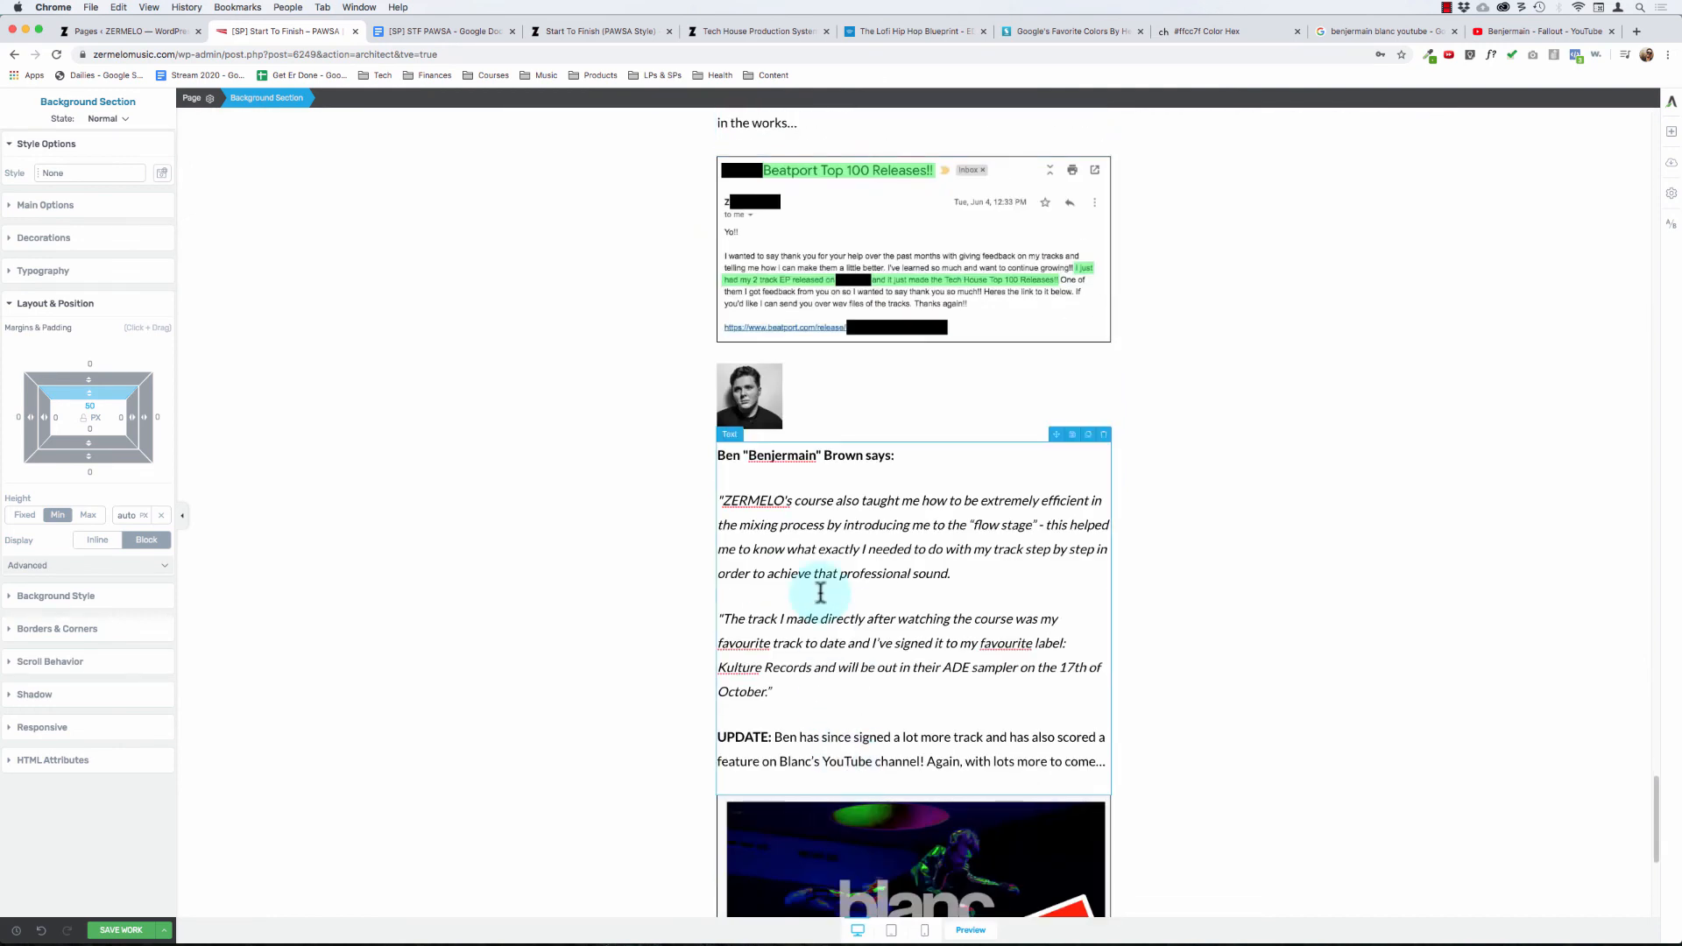
pyautogui.scroll(2, 818, 593)
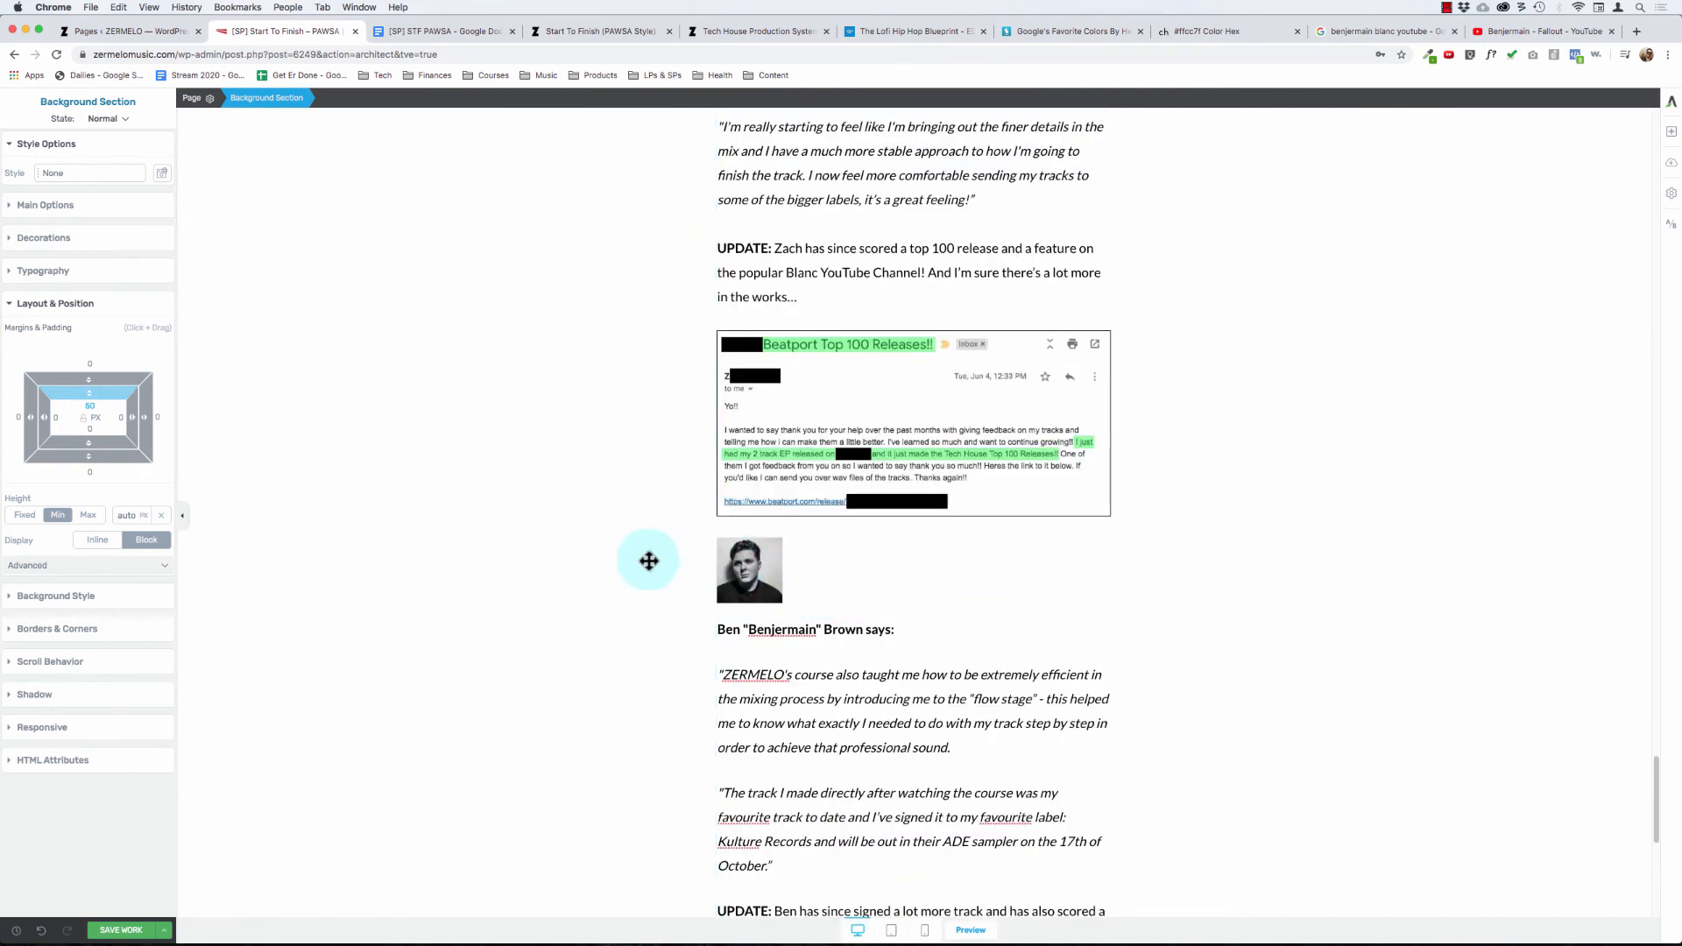
pyautogui.scroll(-5, 648, 561)
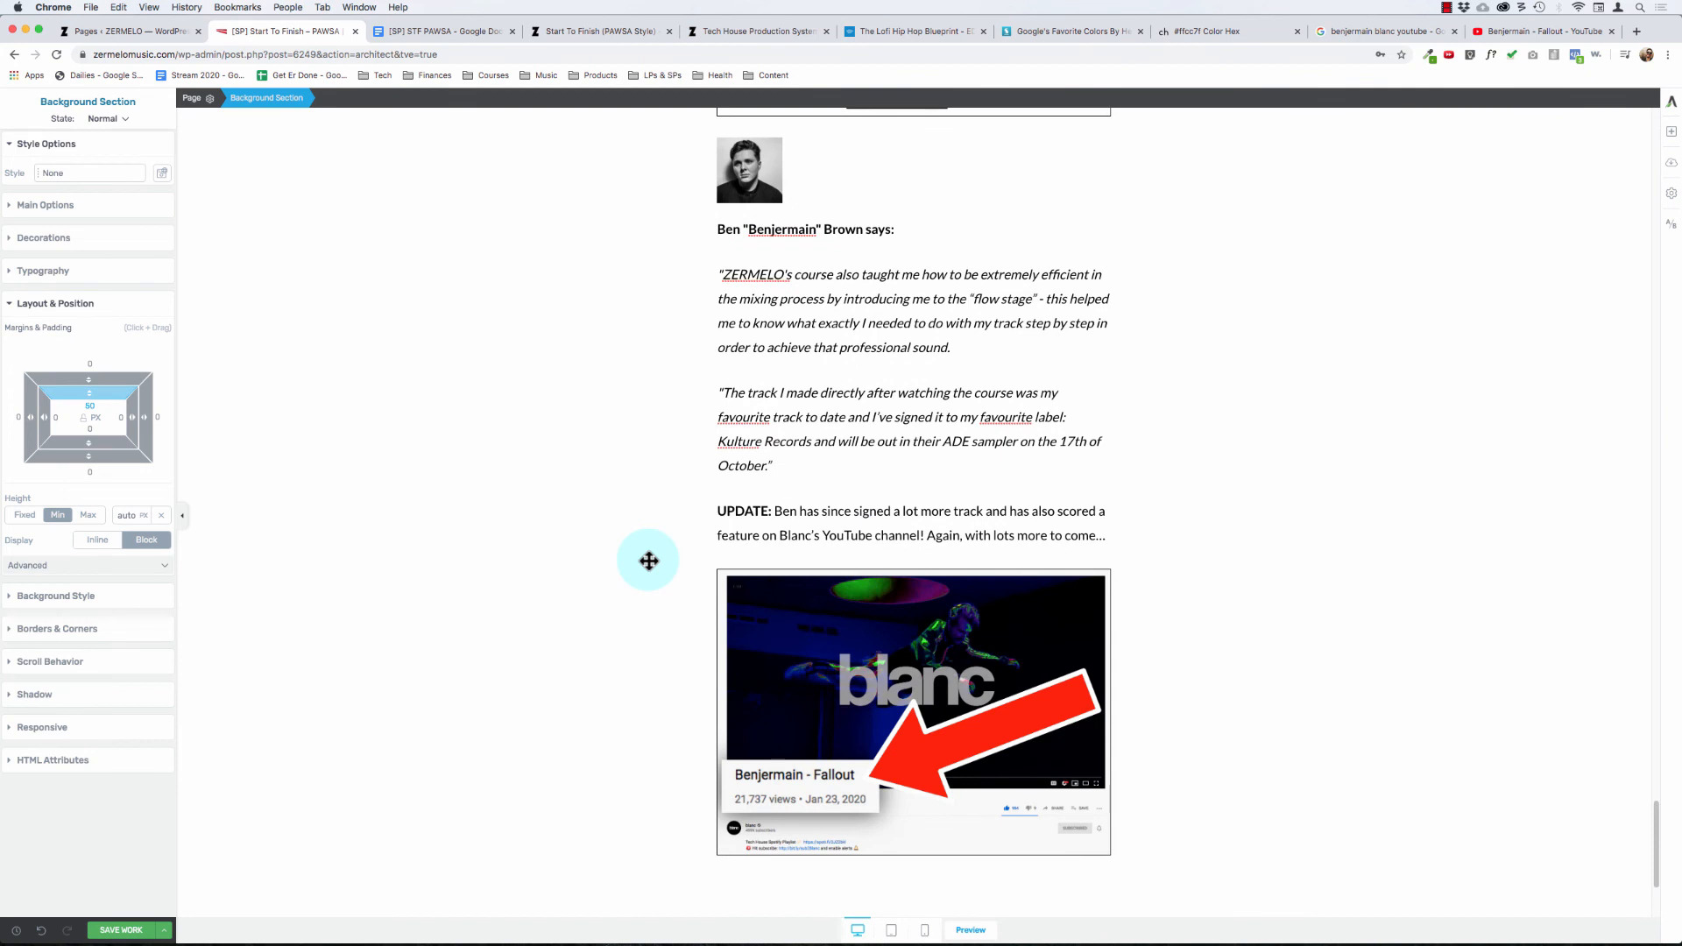
pyautogui.scroll(1, 649, 561)
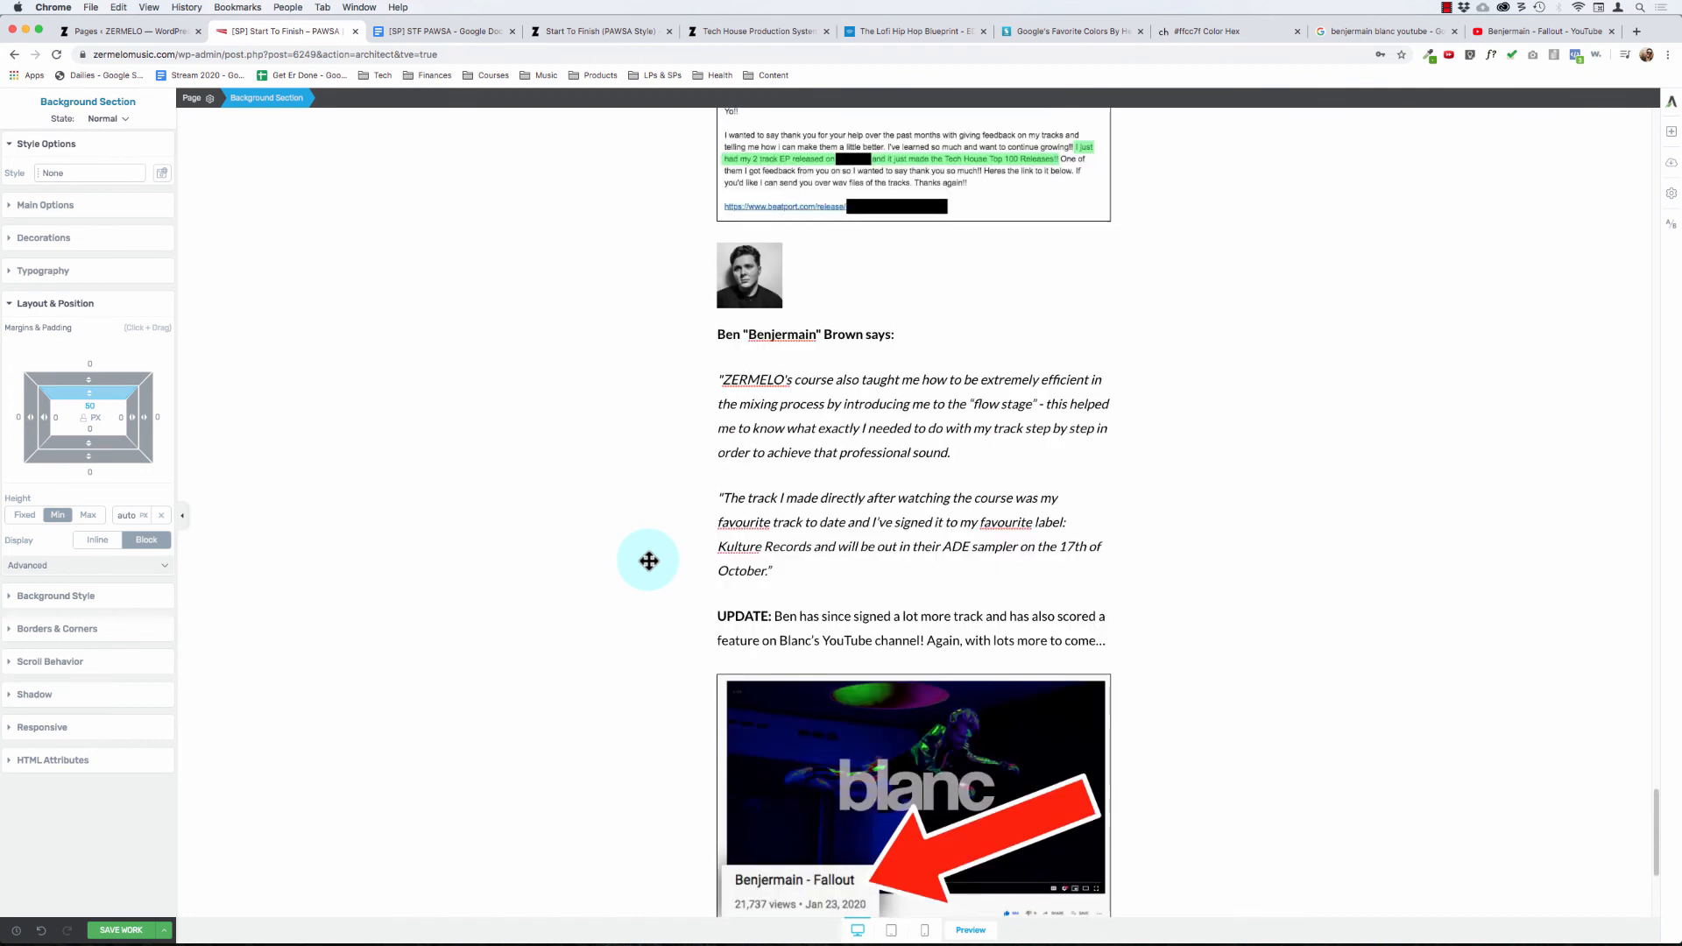
pyautogui.scroll(8, 649, 561)
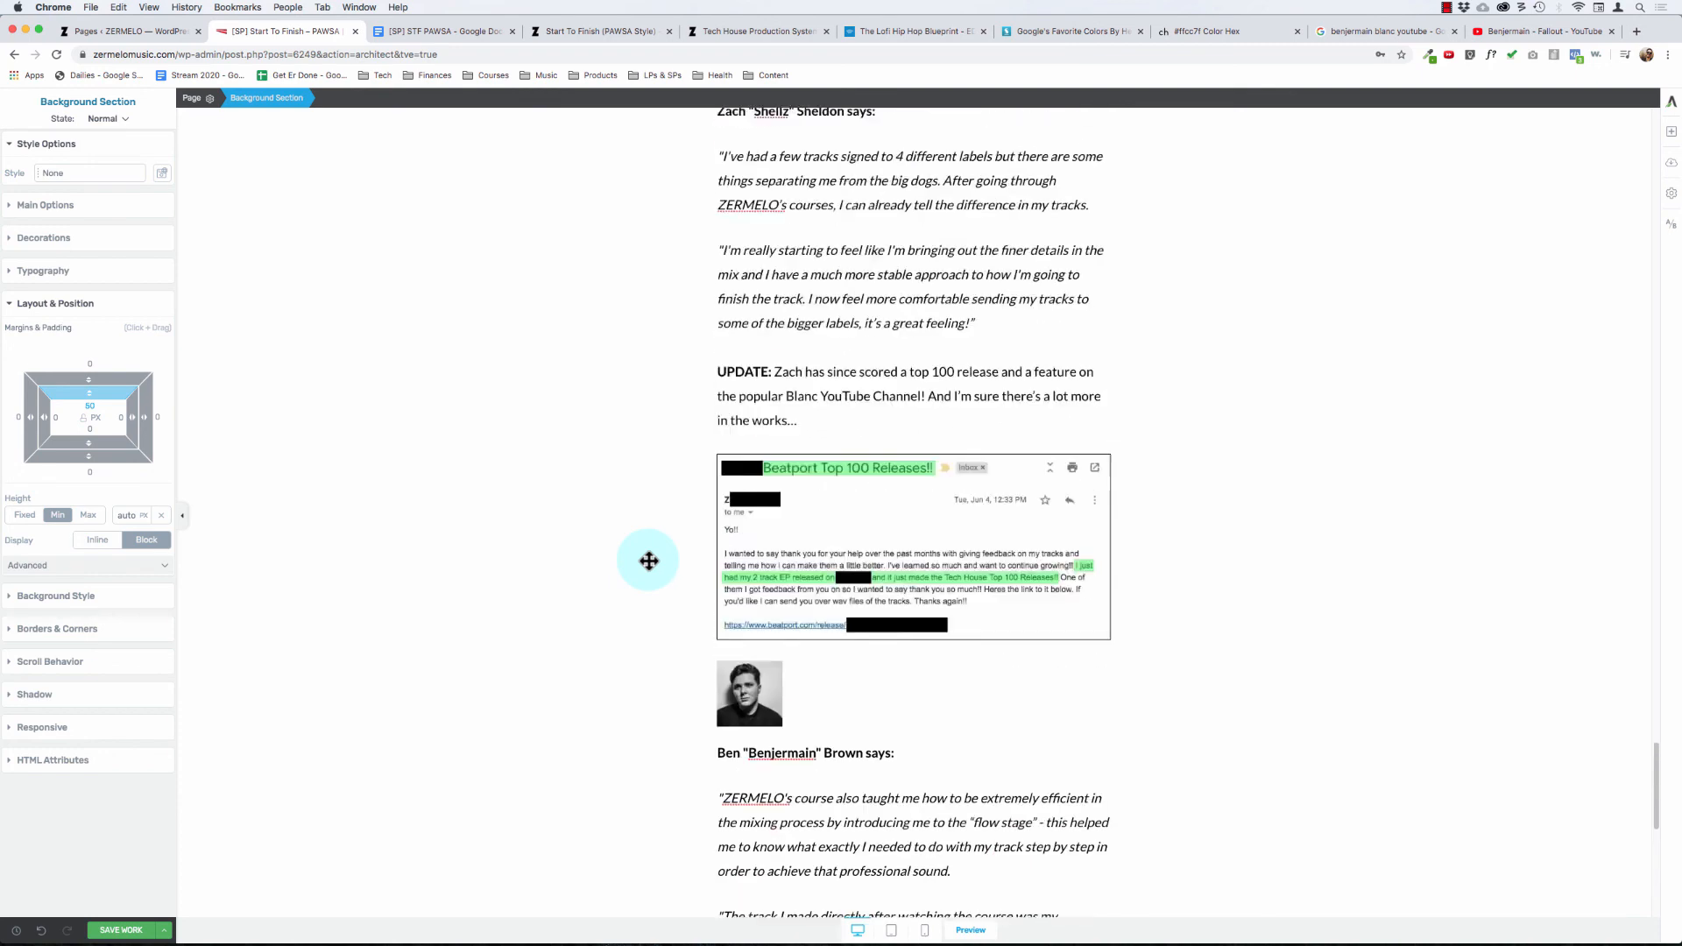
pyautogui.scroll(-7, 649, 561)
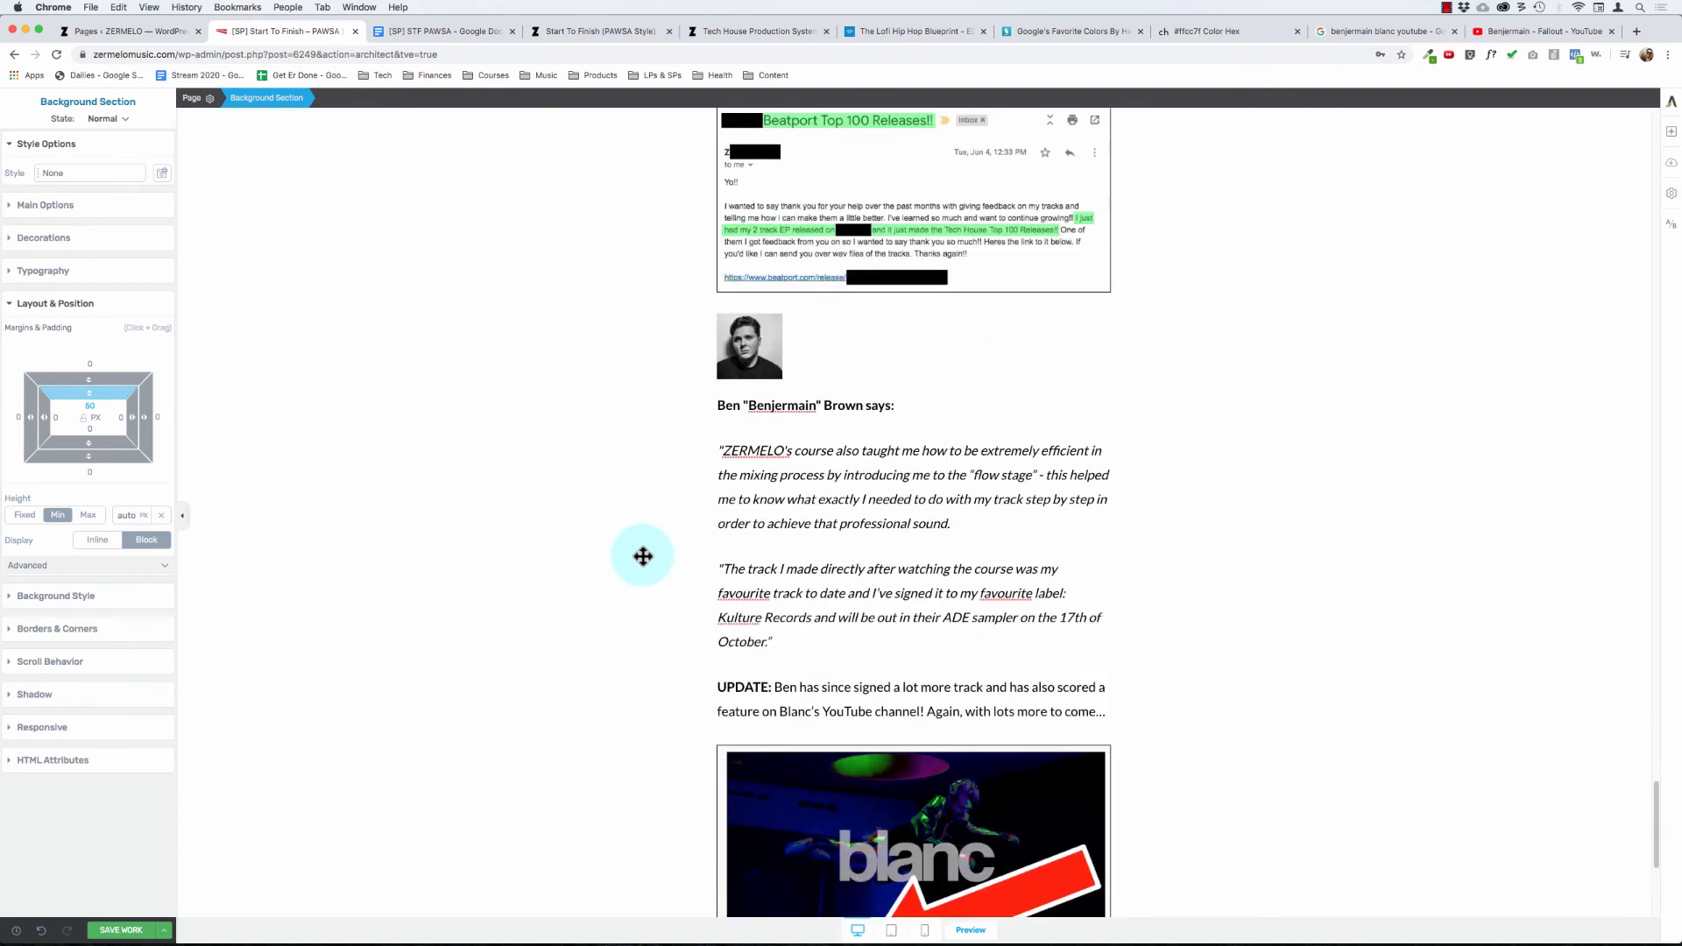
pyautogui.scroll(-4, 644, 557)
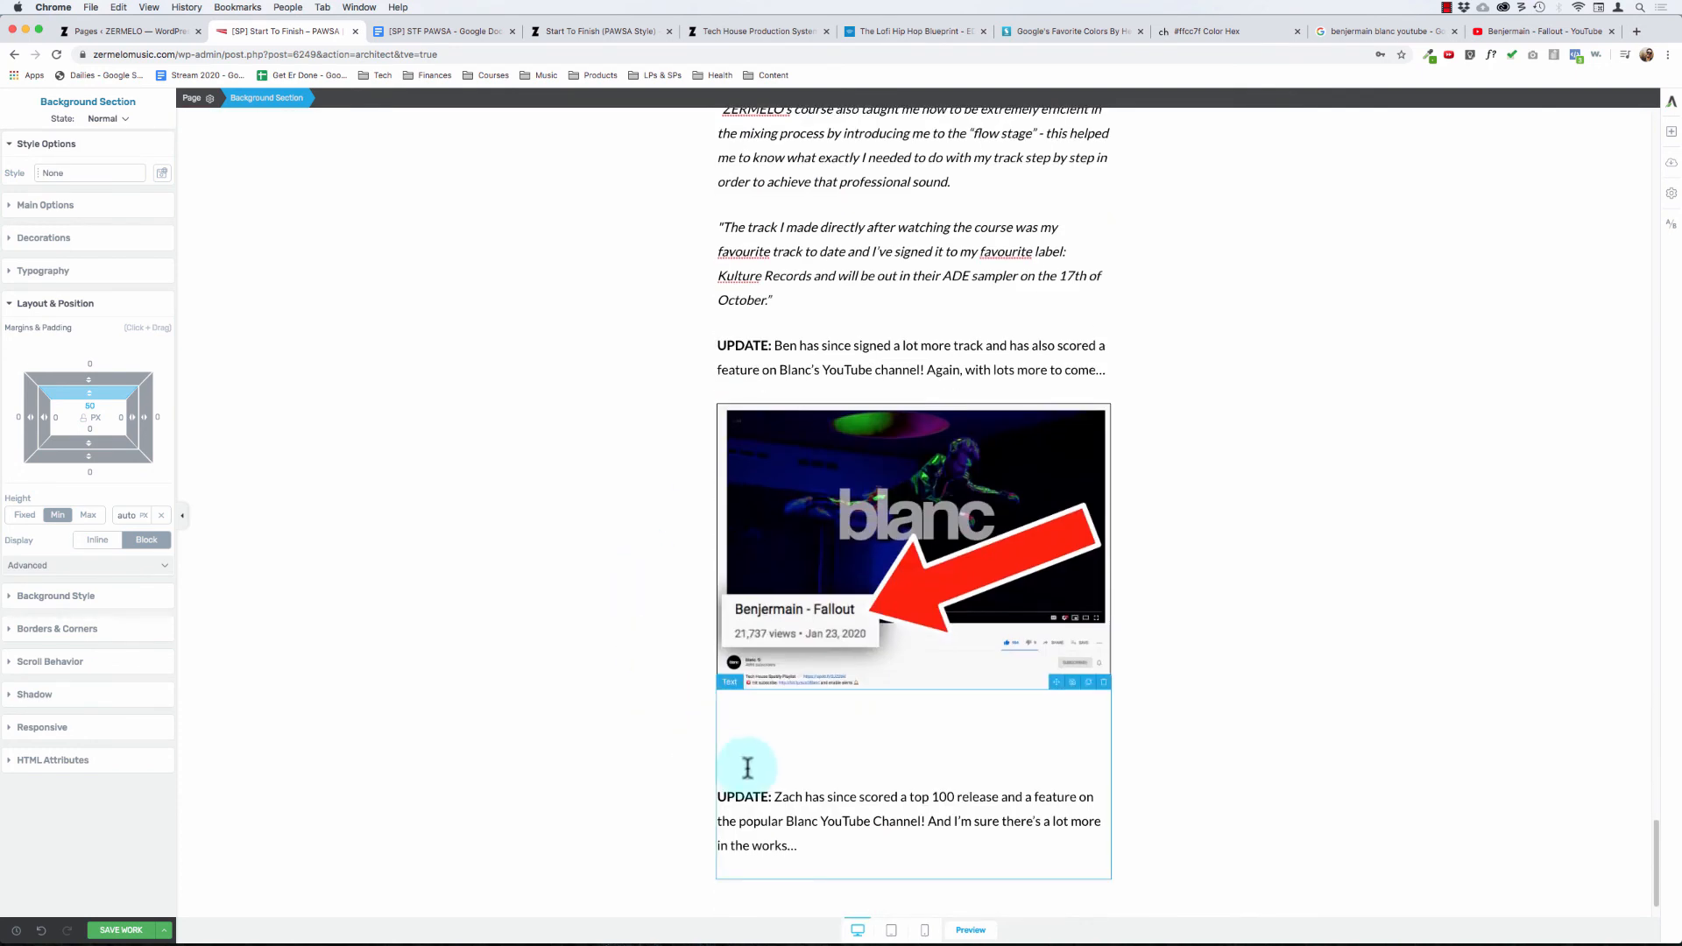
# Step: Delete the leftover text block with the duplicated UPDATE paragraph beneath the "Fallout" screenshot
pyautogui.scroll(-1, 823, 831)
pyautogui.click(819, 831)
pyautogui.scroll(7, 819, 831)
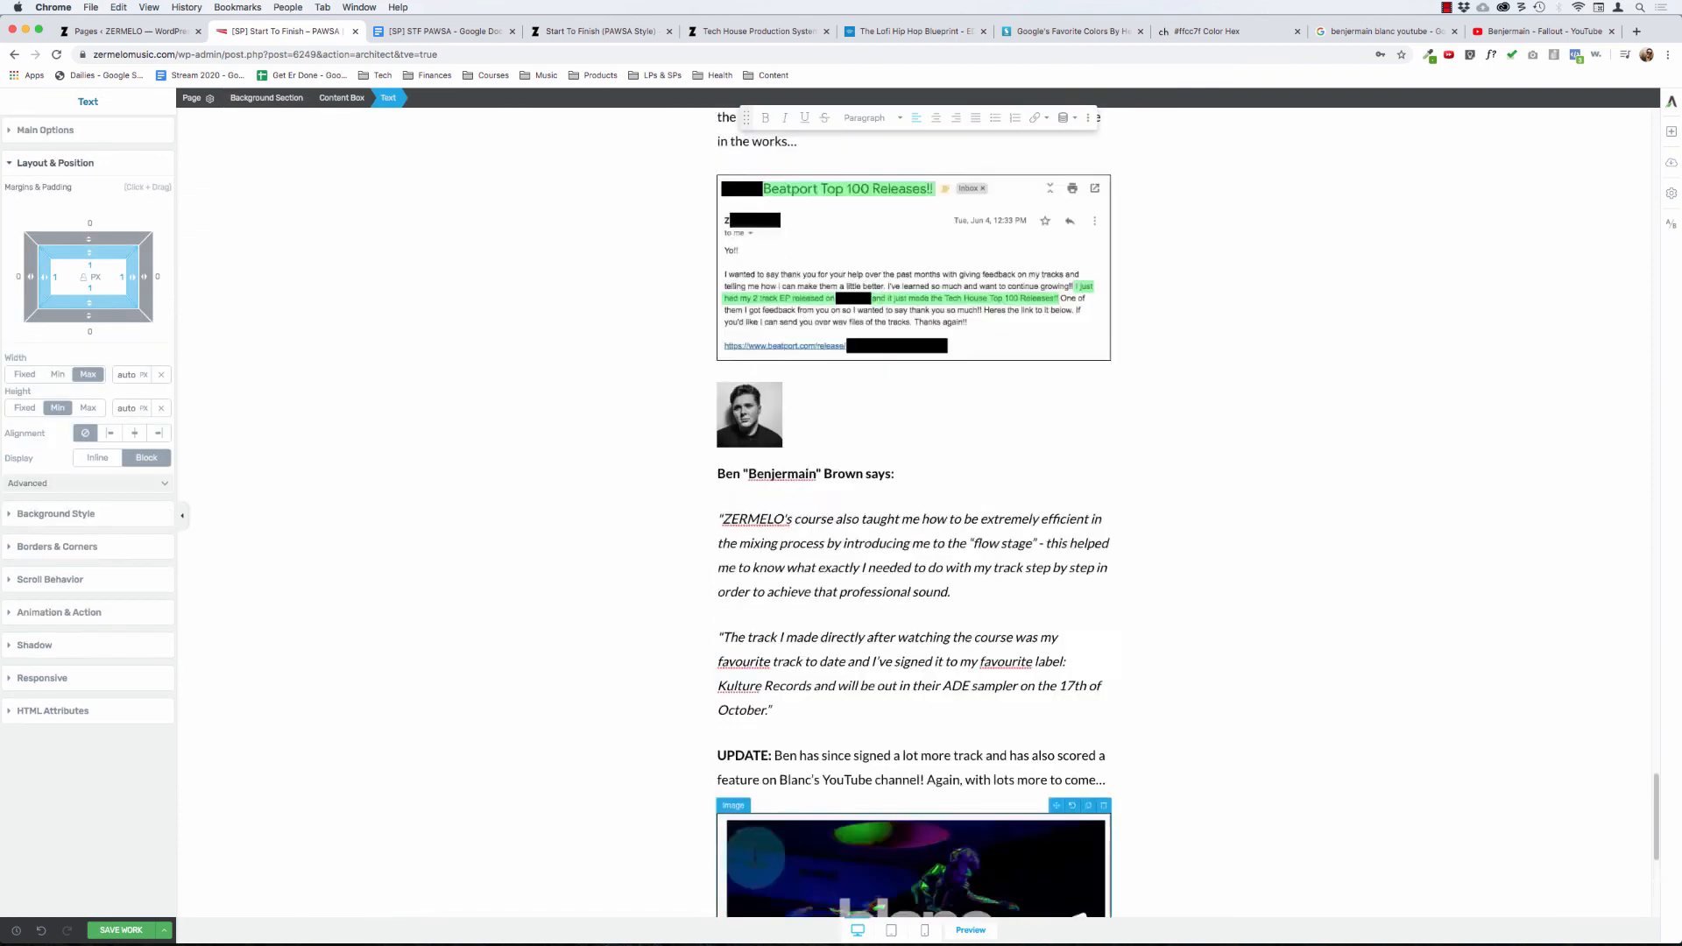
pyautogui.scroll(-8, 755, 857)
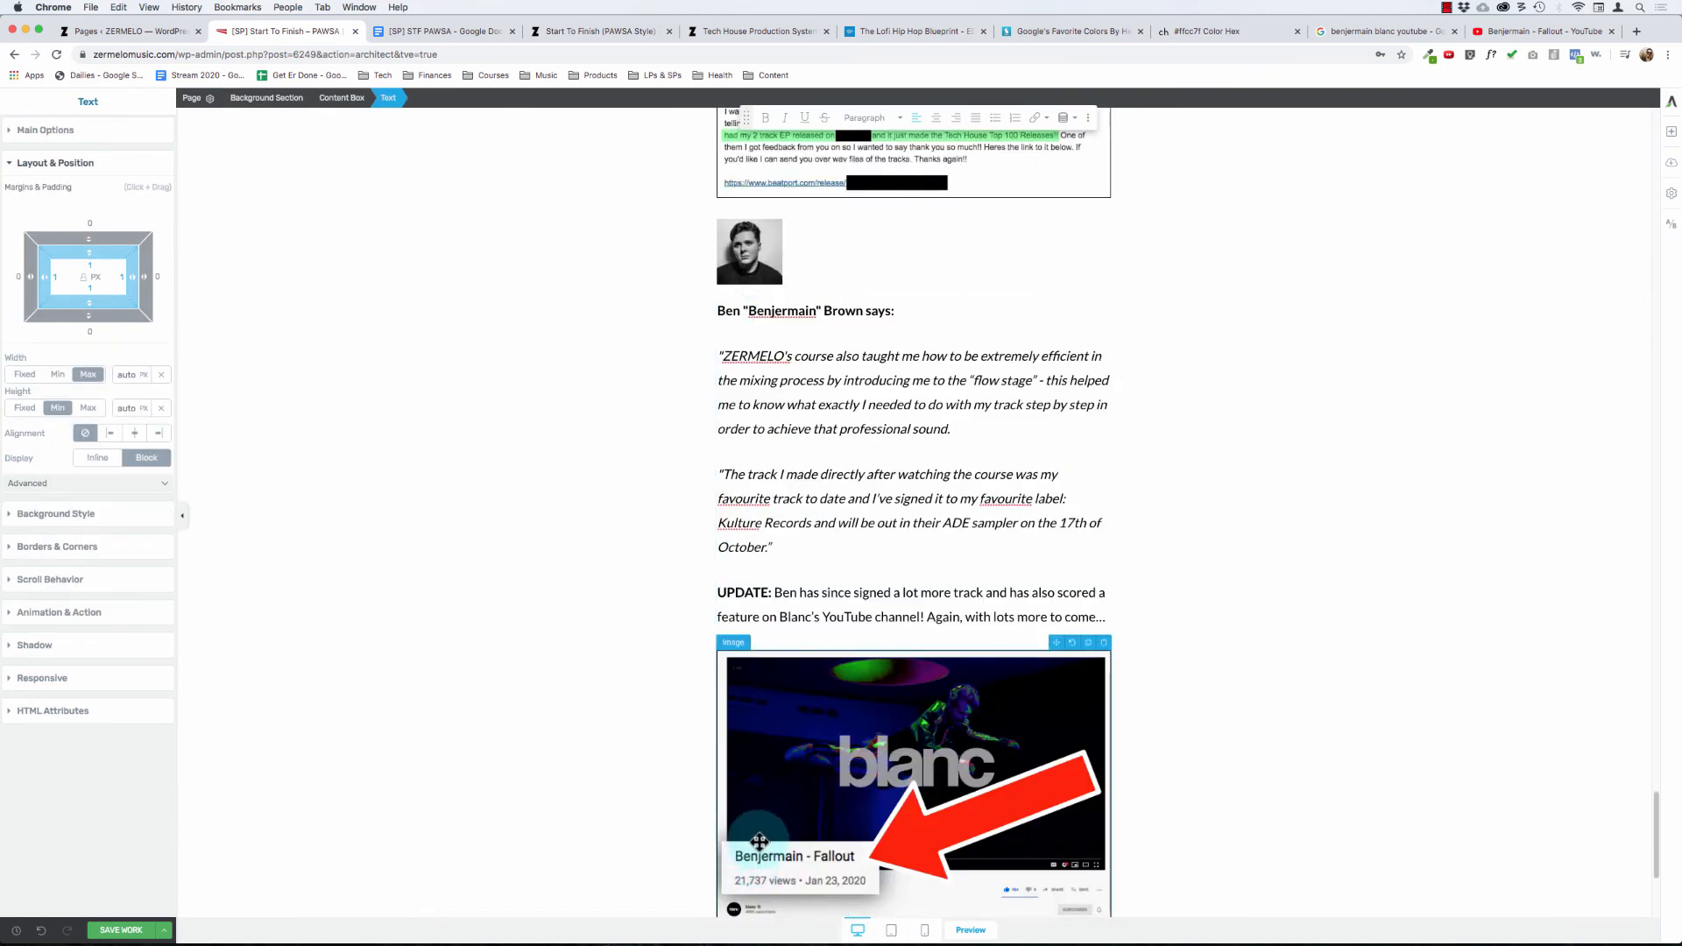
pyautogui.click(795, 670)
pyautogui.press('shift+super+Down')
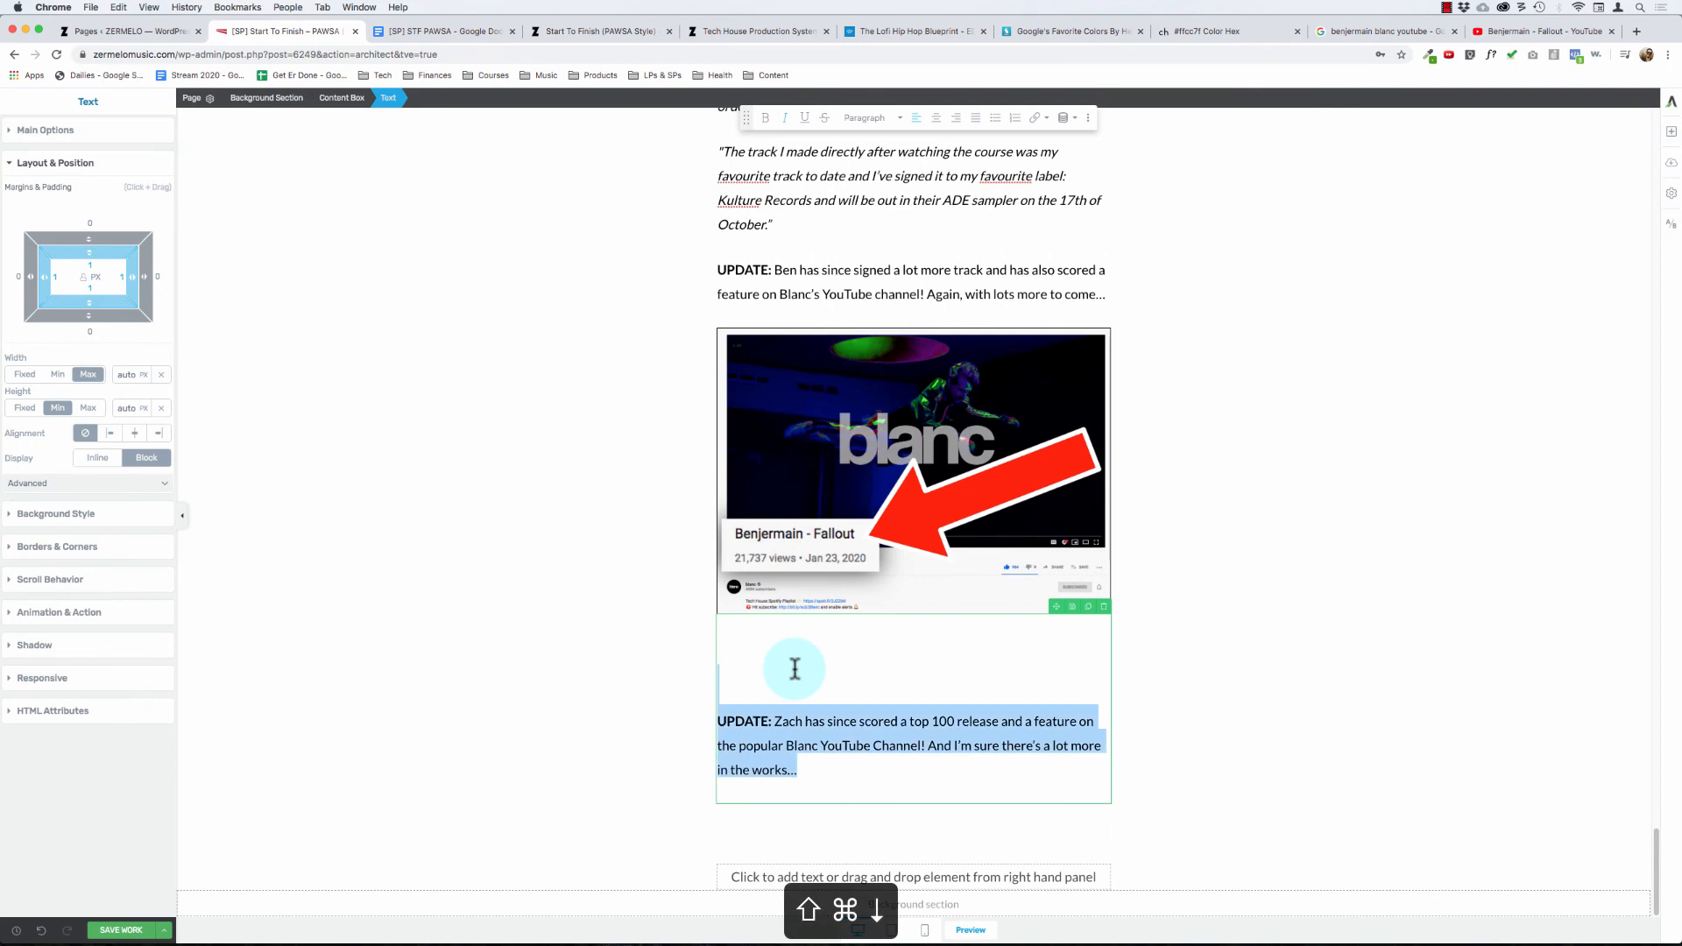
pyautogui.press('BackSpace')
pyautogui.press('BackSpace')
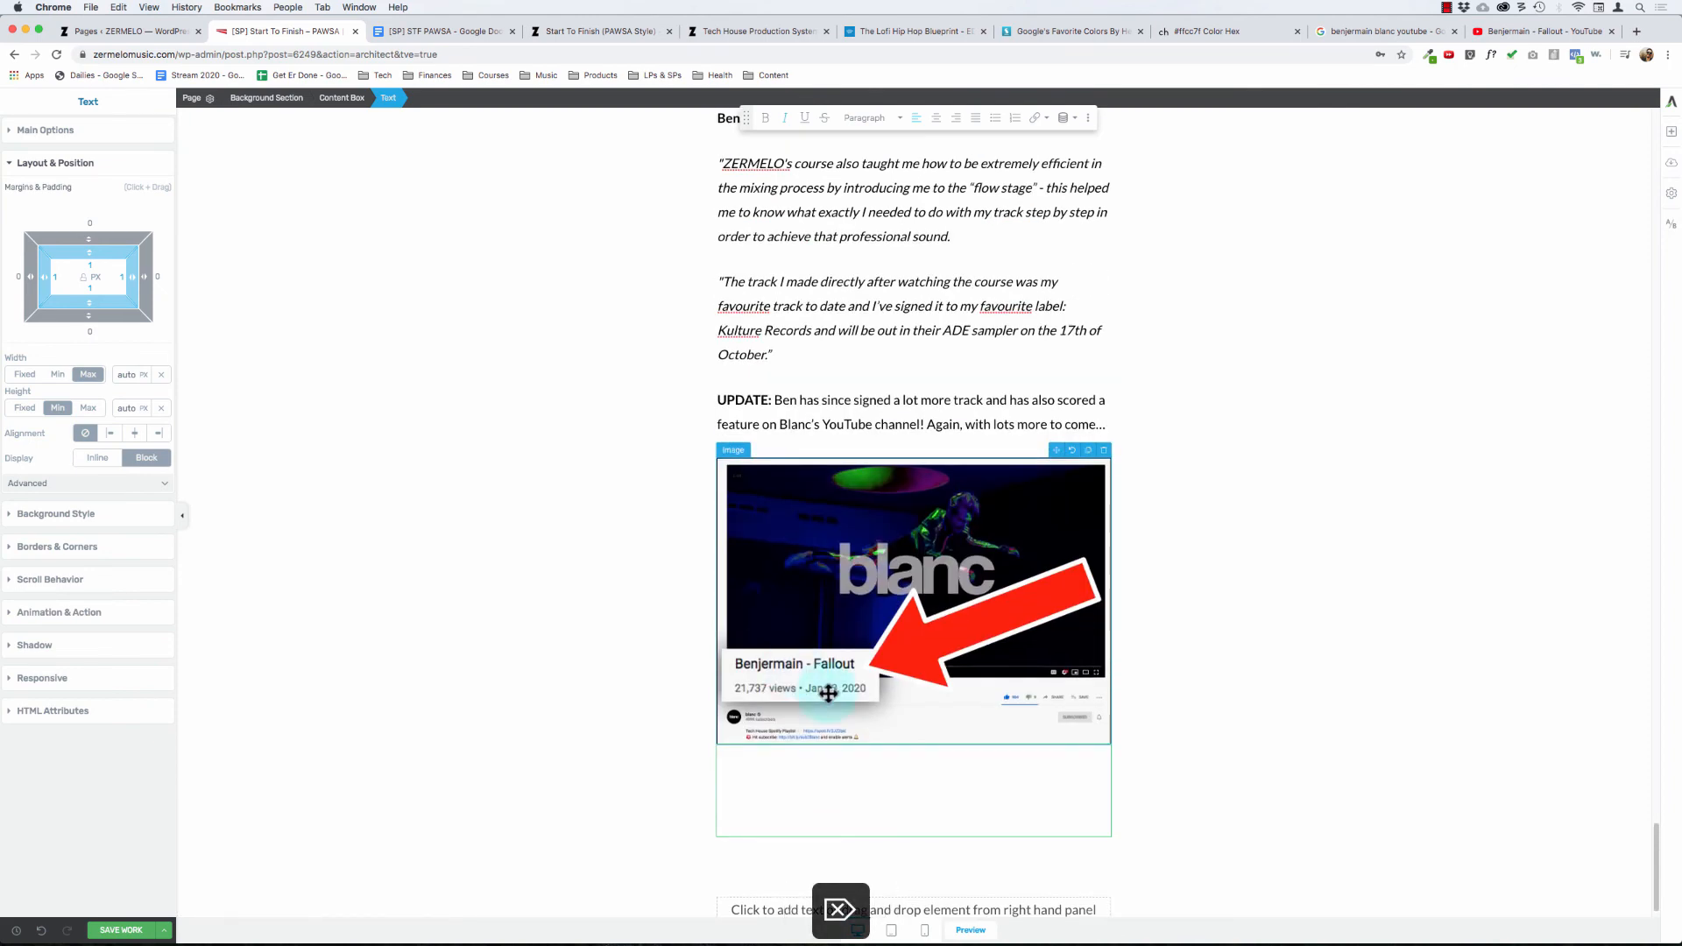
pyautogui.click(1107, 743)
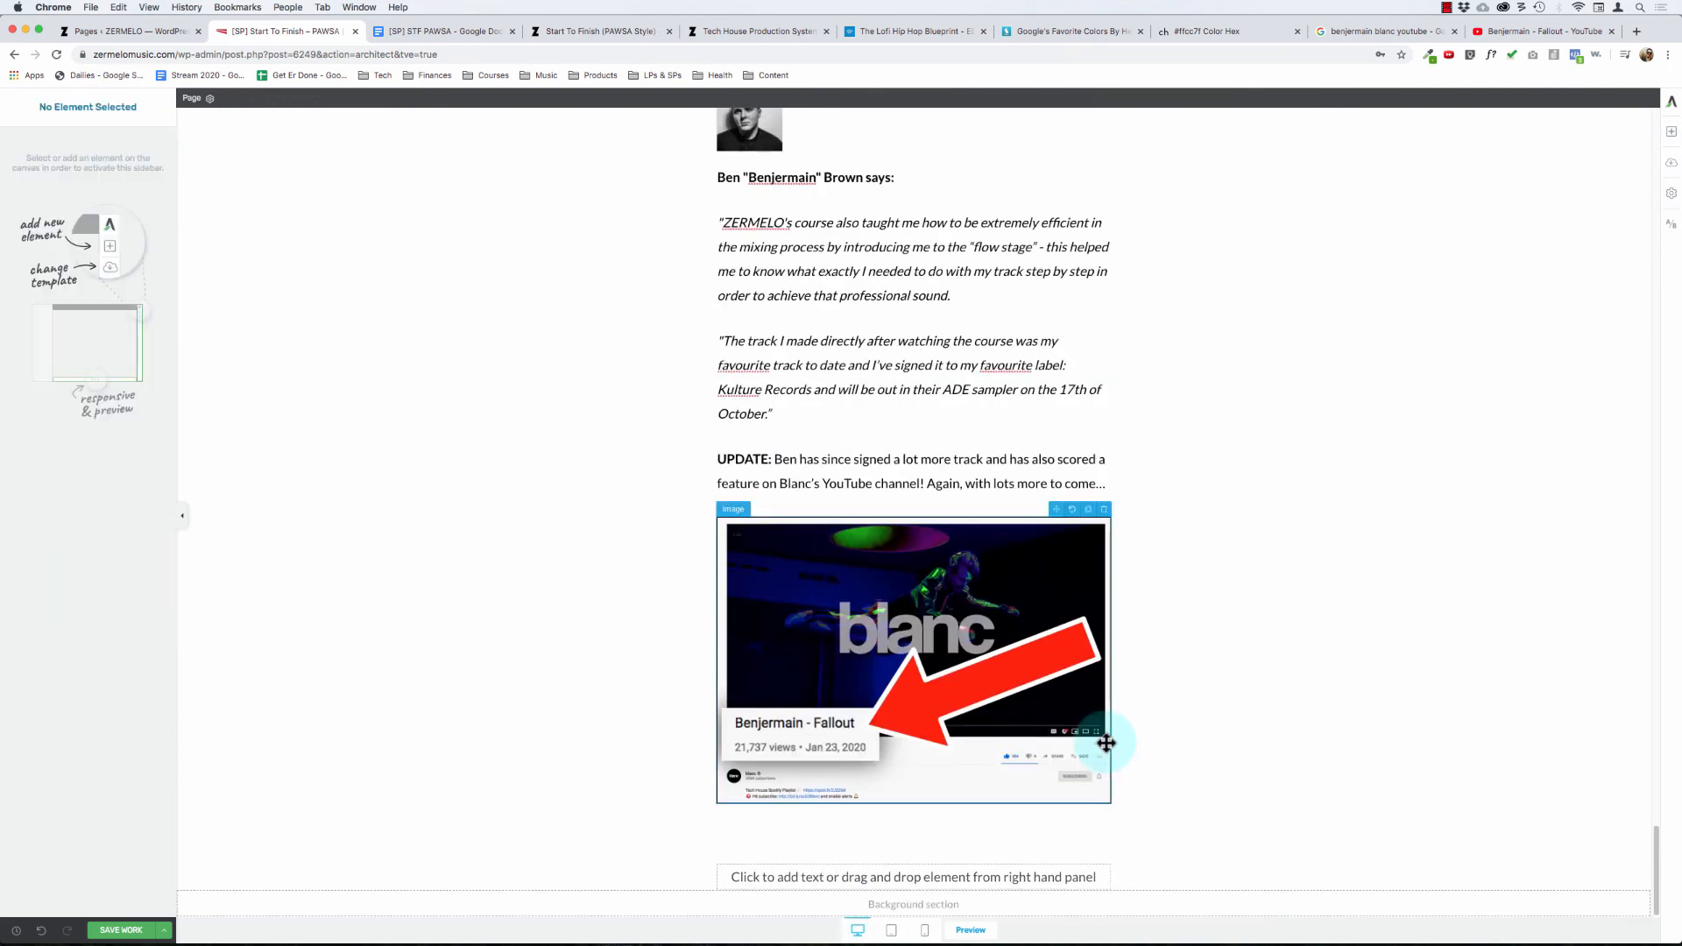
# Step: Recheck how the testimonials flow from the first student's quote down to the end of the content box
pyautogui.scroll(15, 641, 628)
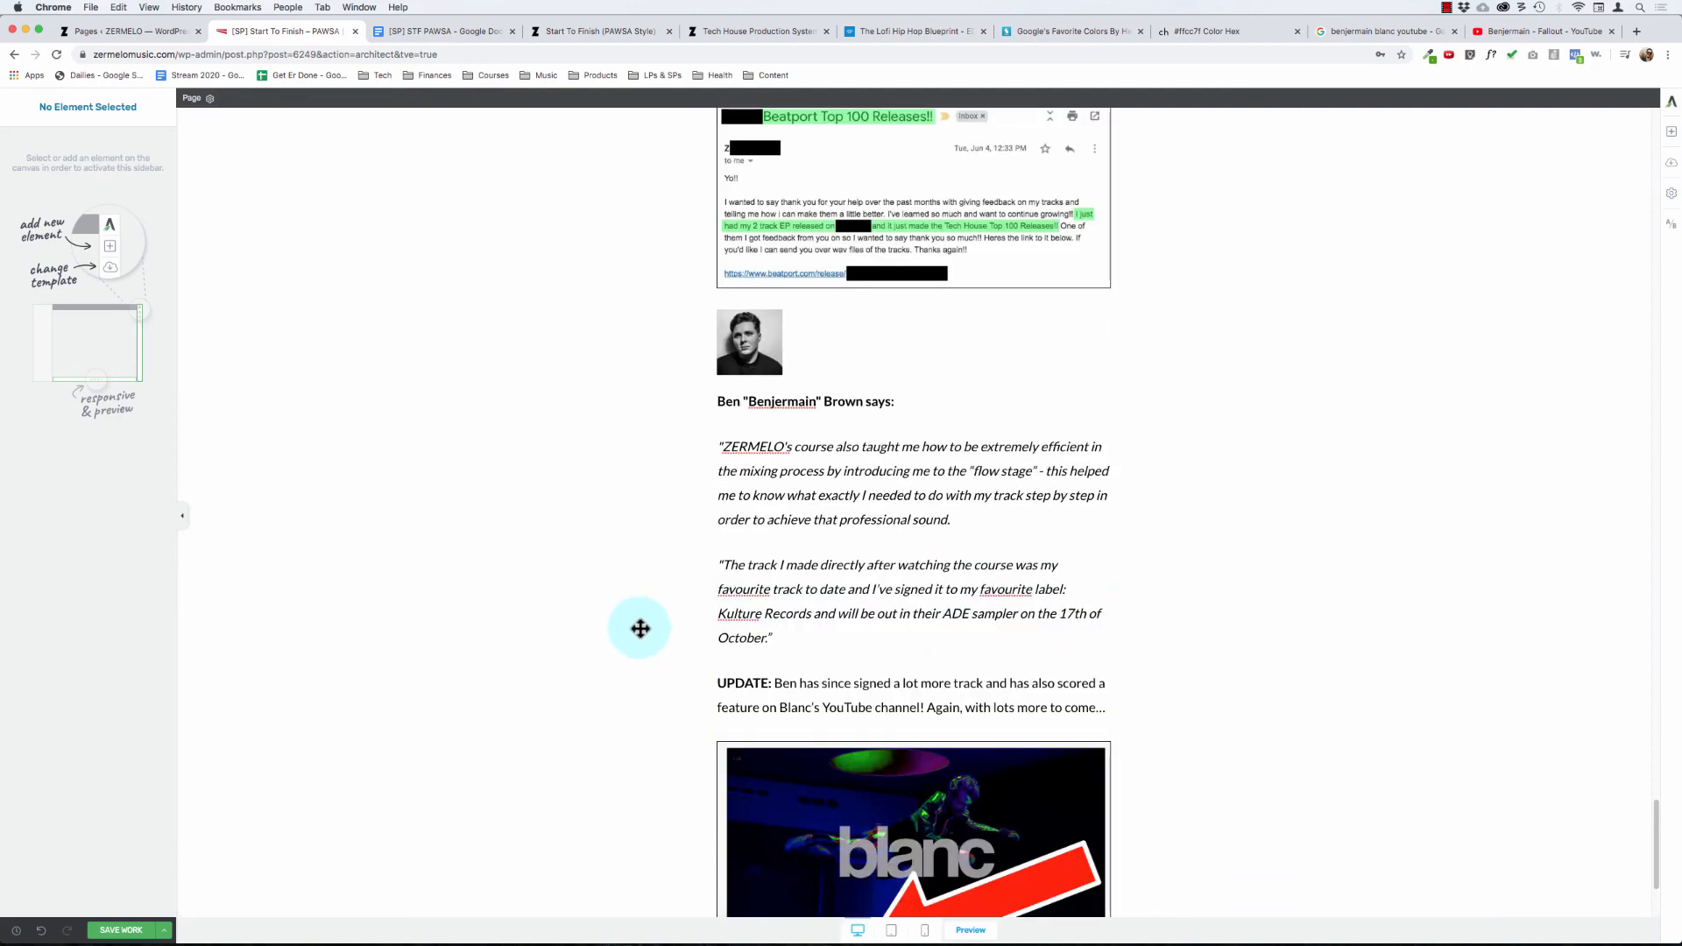
pyautogui.scroll(-9, 623, 649)
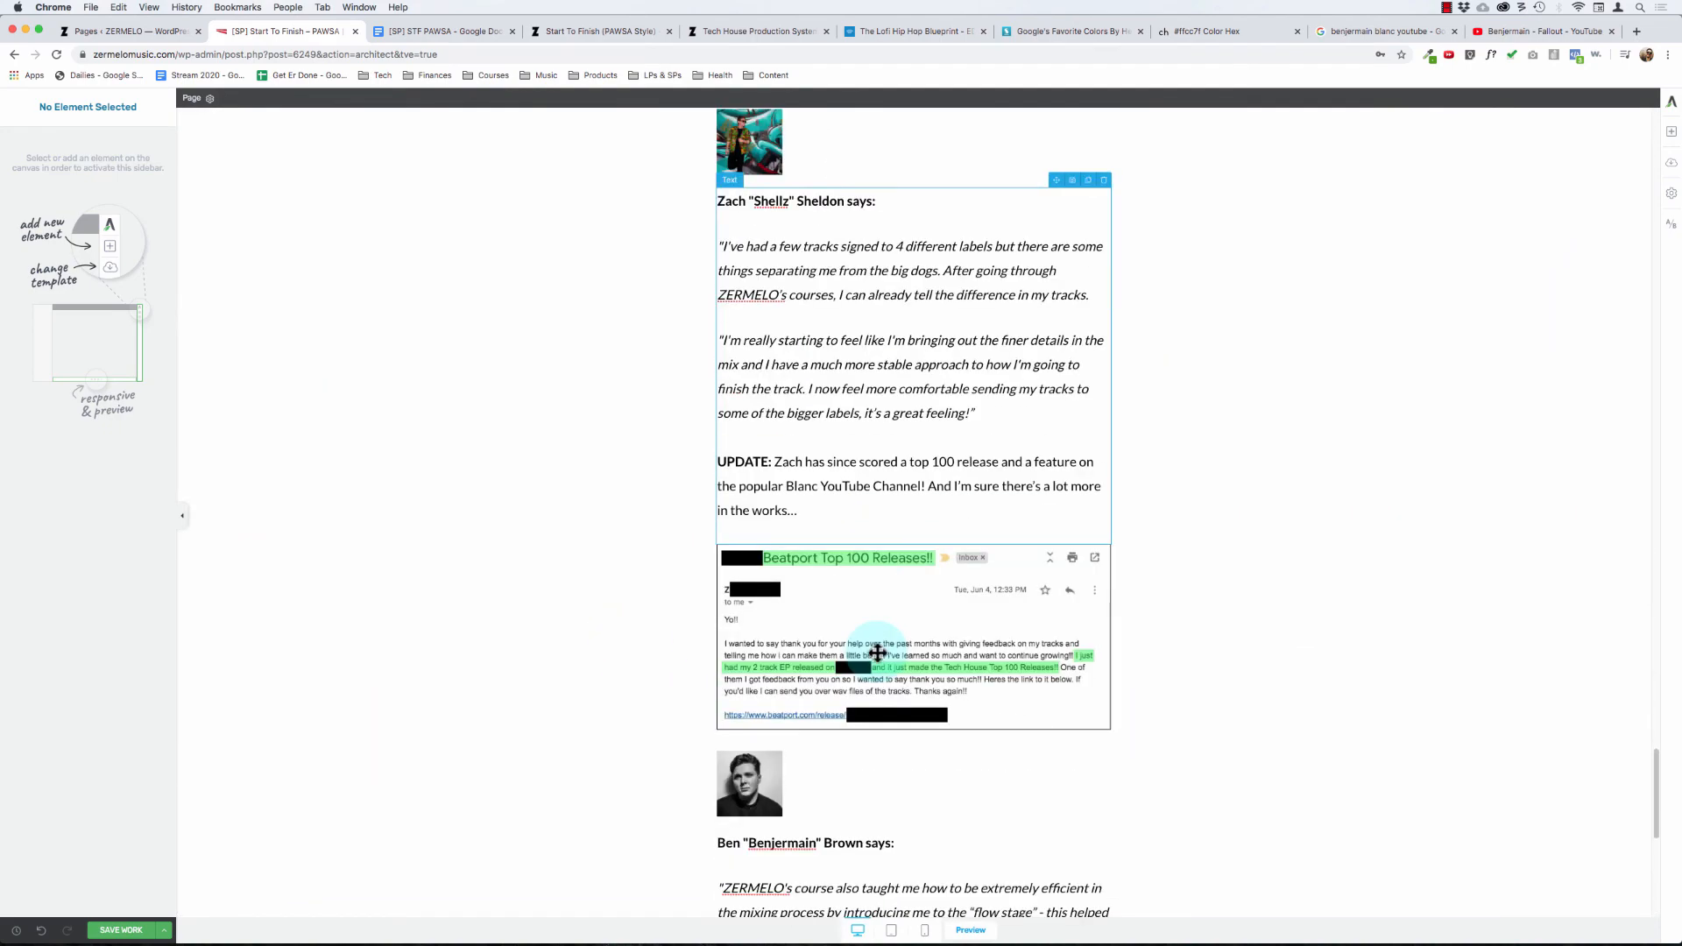
pyautogui.scroll(-7, 877, 653)
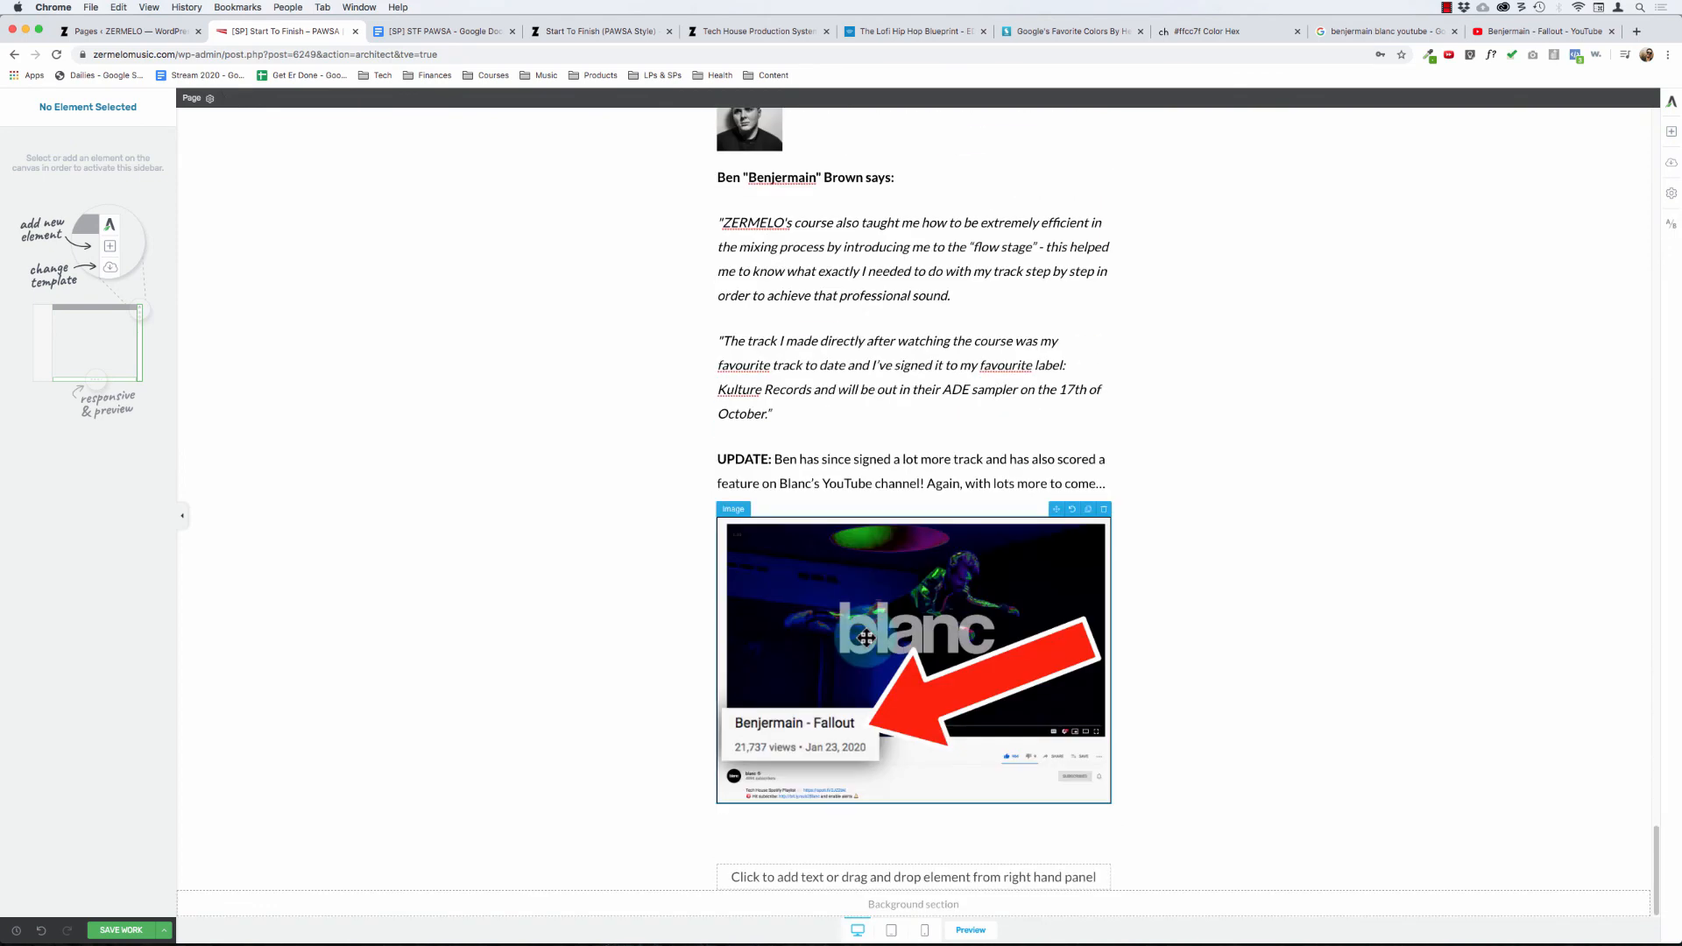
pyautogui.scroll(11, 837, 389)
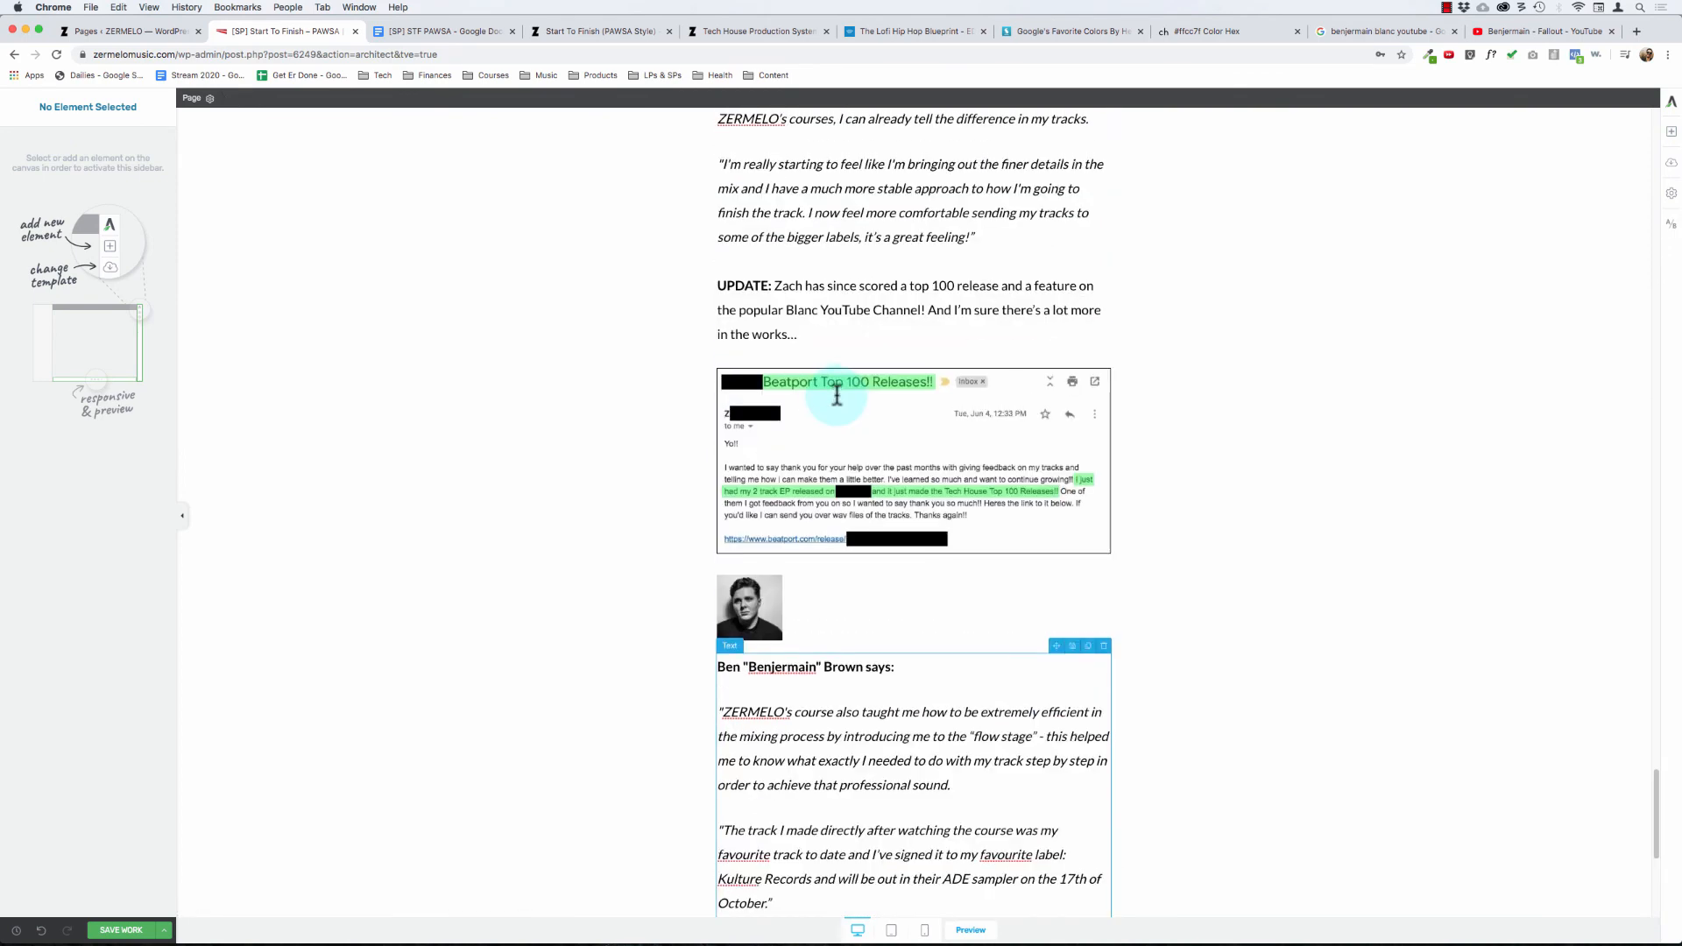
pyautogui.scroll(-11, 645, 440)
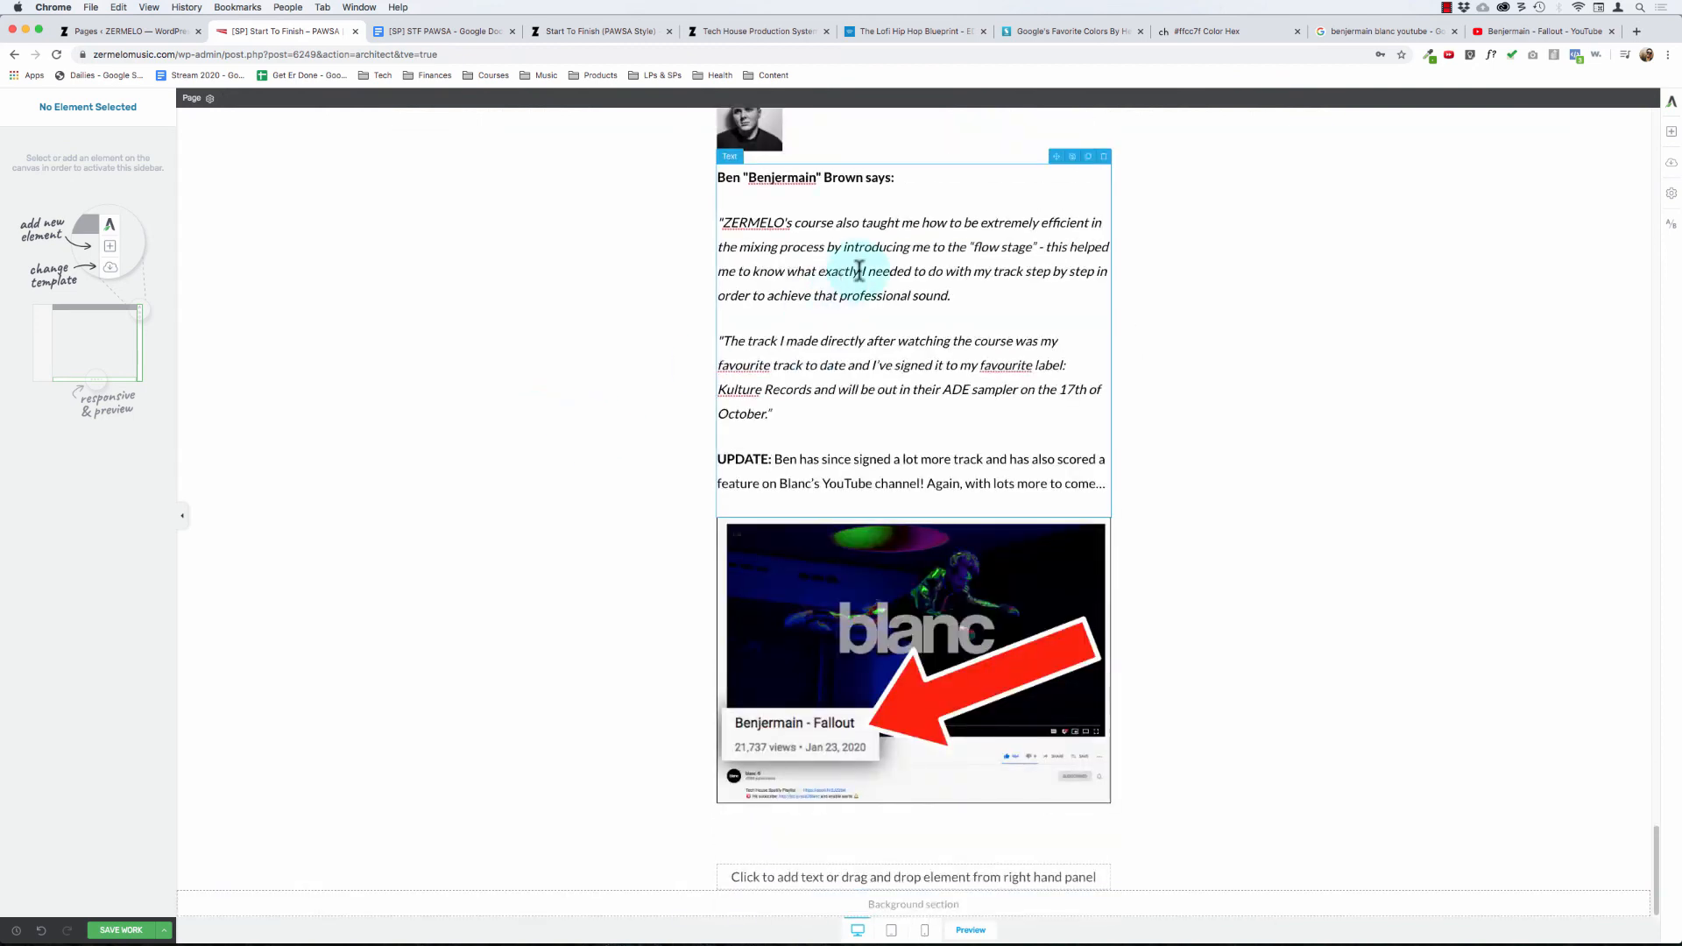
# Step: Switch to the [SP] STF PAWSA Google Doc and read the remaining copy from "What kind of results can you expect?" through "What's Inside"
pyautogui.click(432, 32)
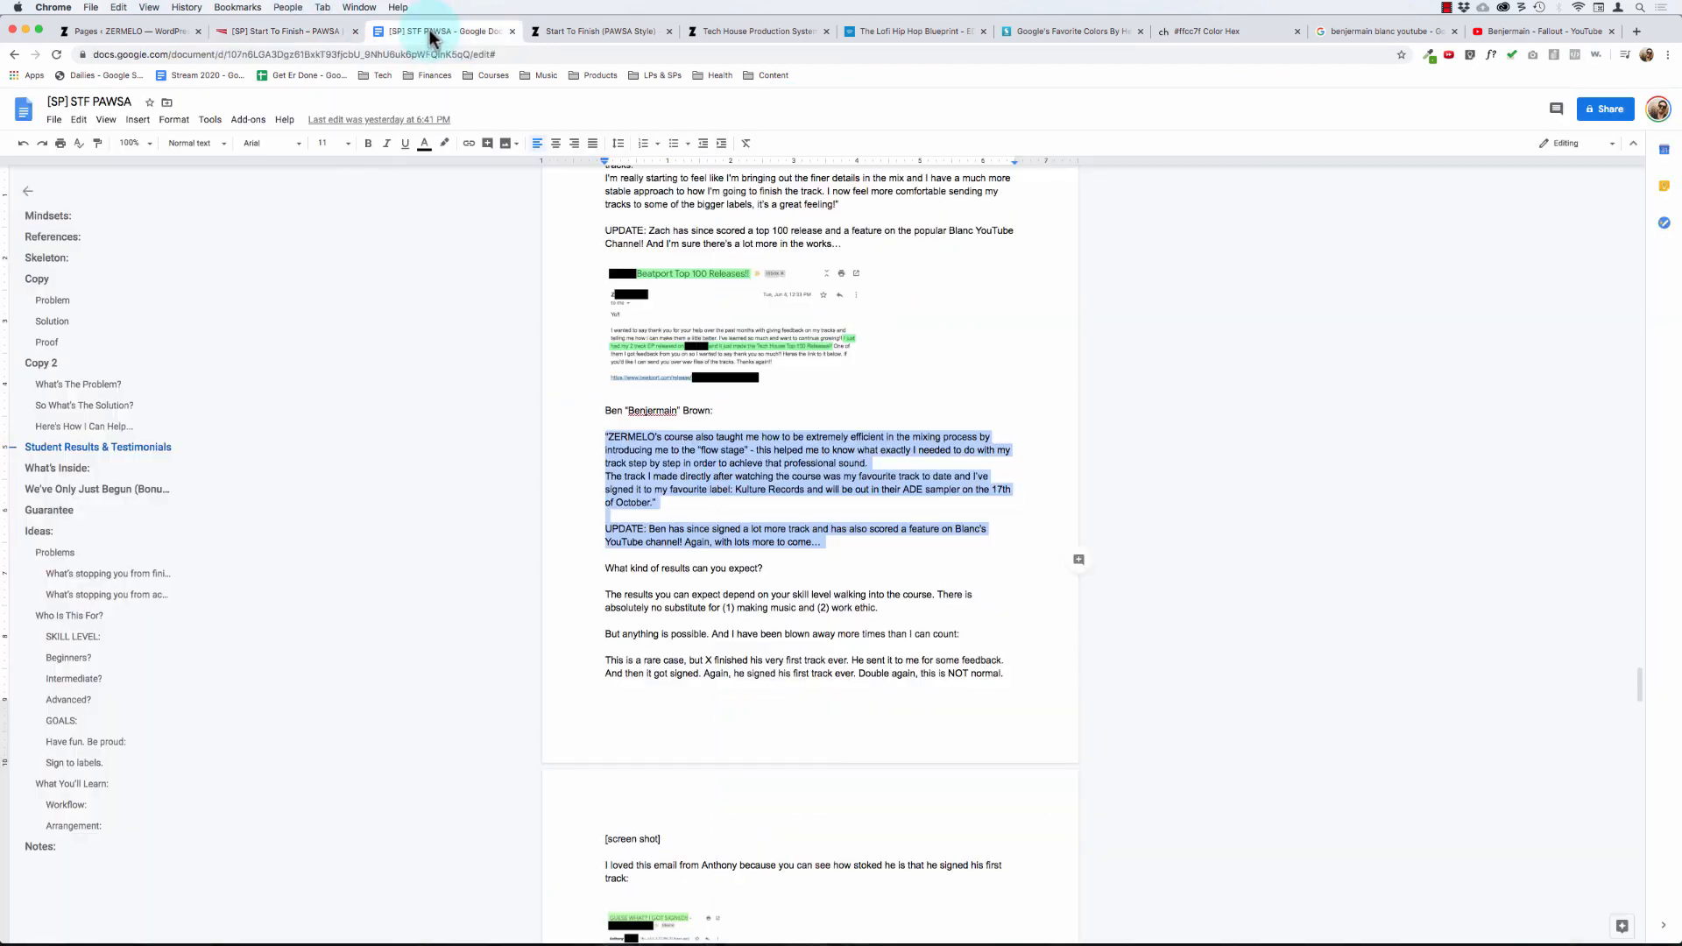
pyautogui.click(623, 545)
pyautogui.click(672, 580)
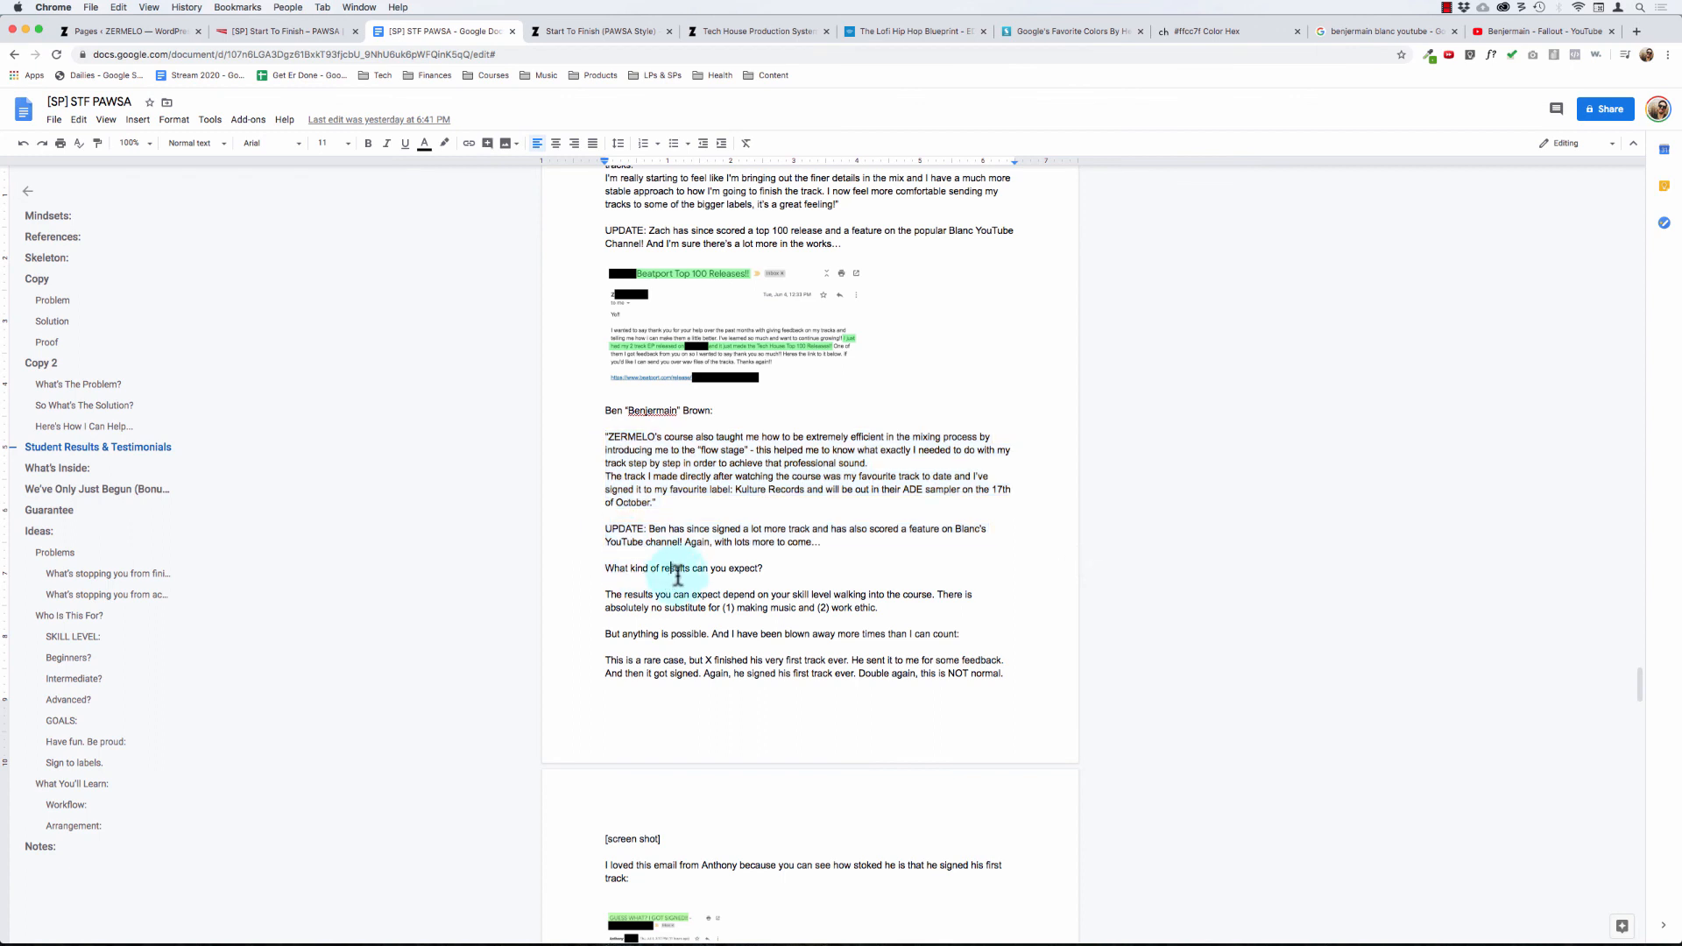
pyautogui.scroll(-1, 678, 571)
pyautogui.scroll(-20, 674, 570)
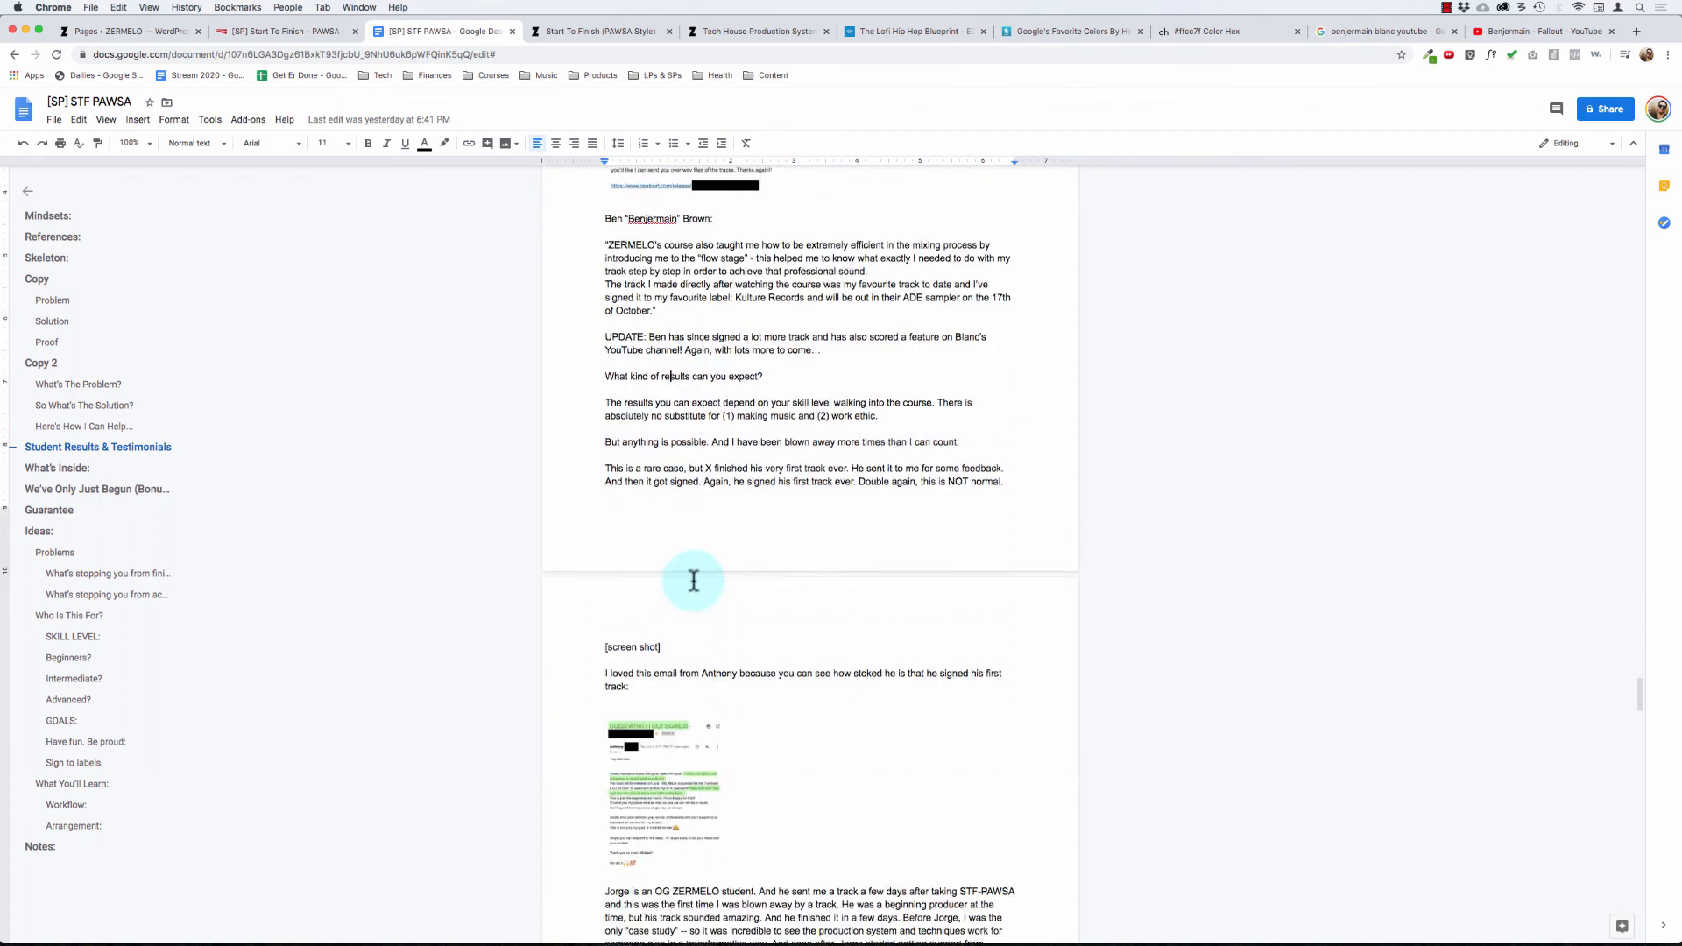
pyautogui.moveTo(671, 288); pyautogui.dragTo(826, 692)
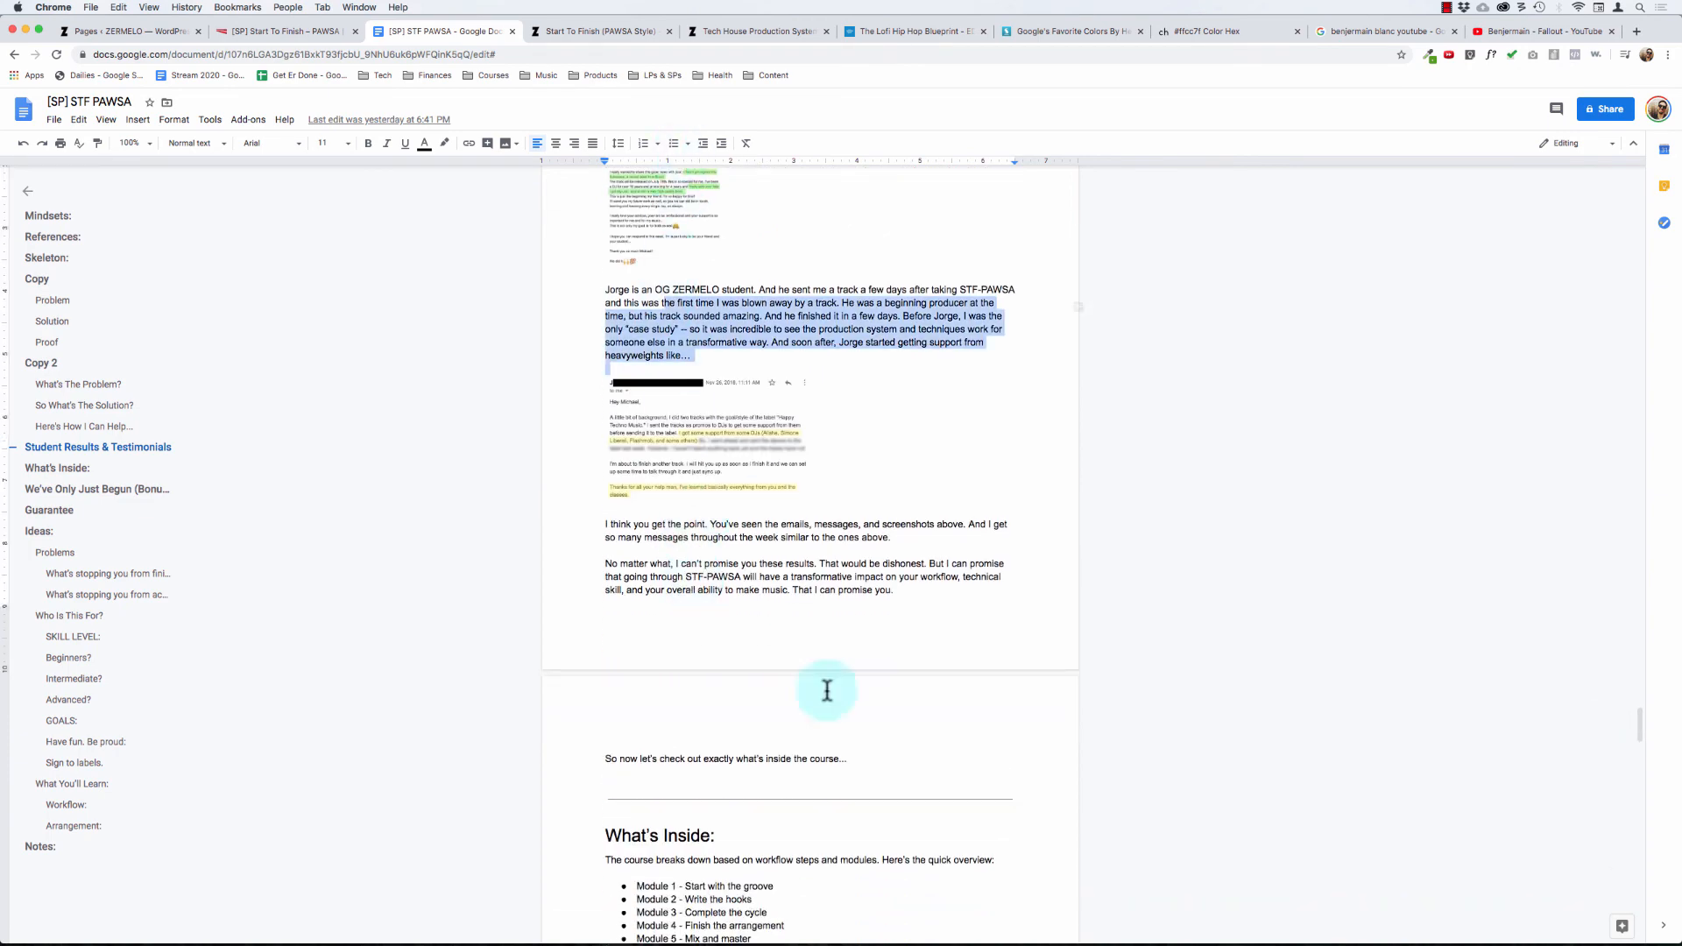
pyautogui.click(800, 616)
pyautogui.scroll(-10, 800, 616)
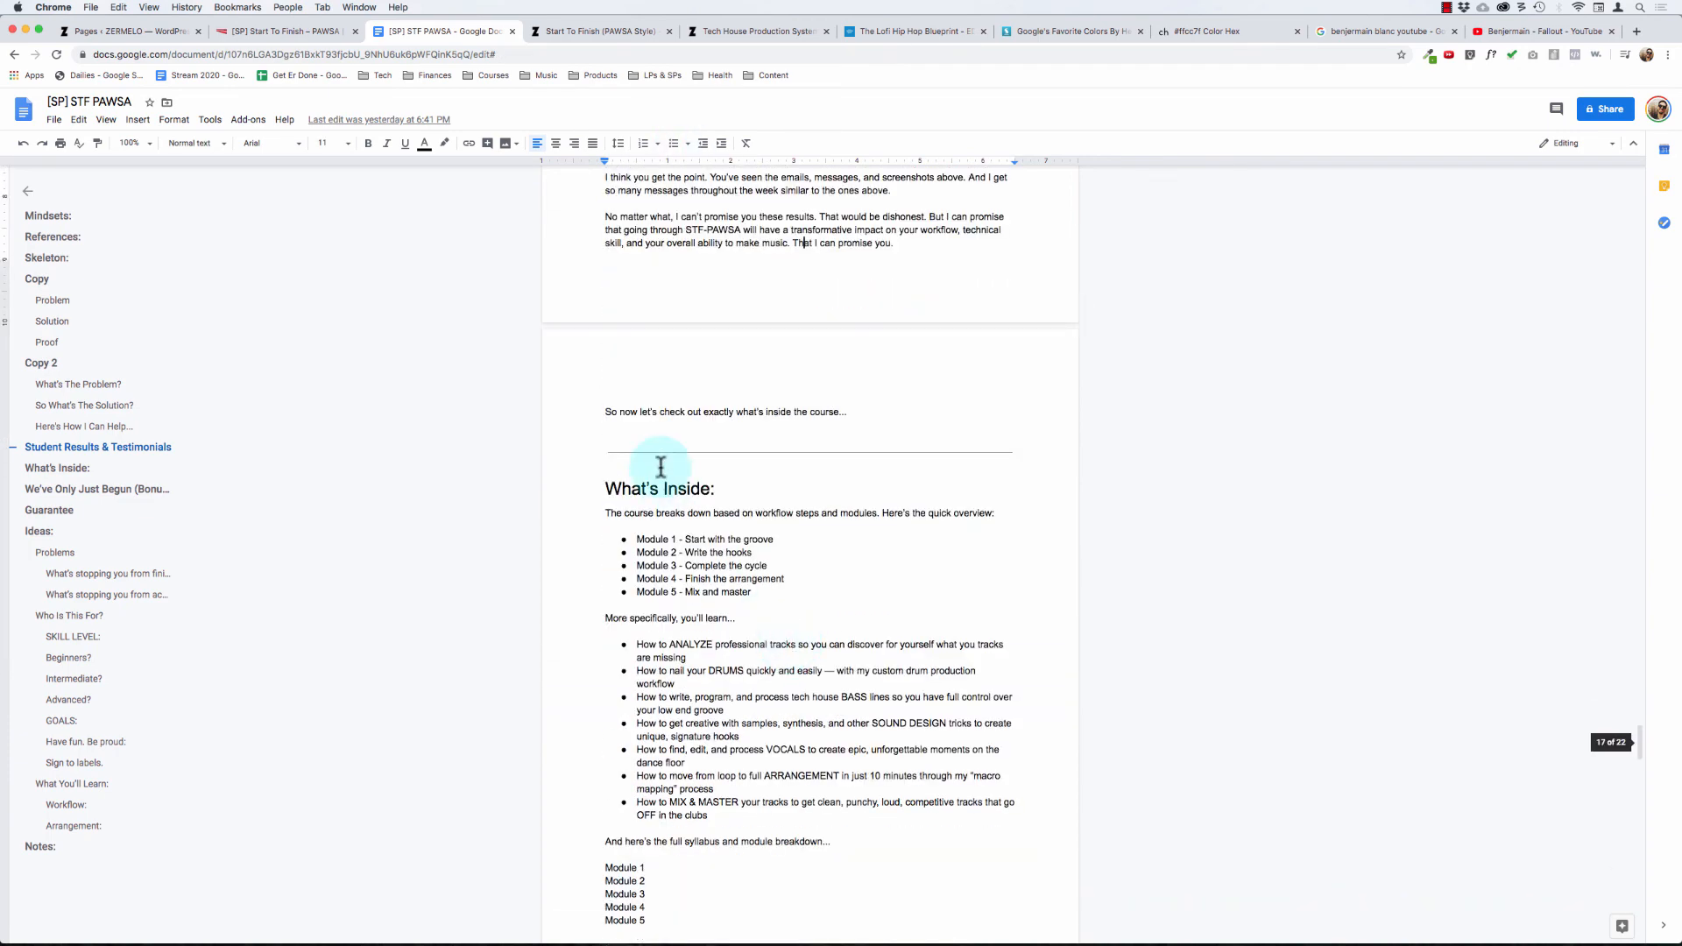
pyautogui.moveTo(623, 484); pyautogui.dragTo(767, 665)
pyautogui.click(701, 727)
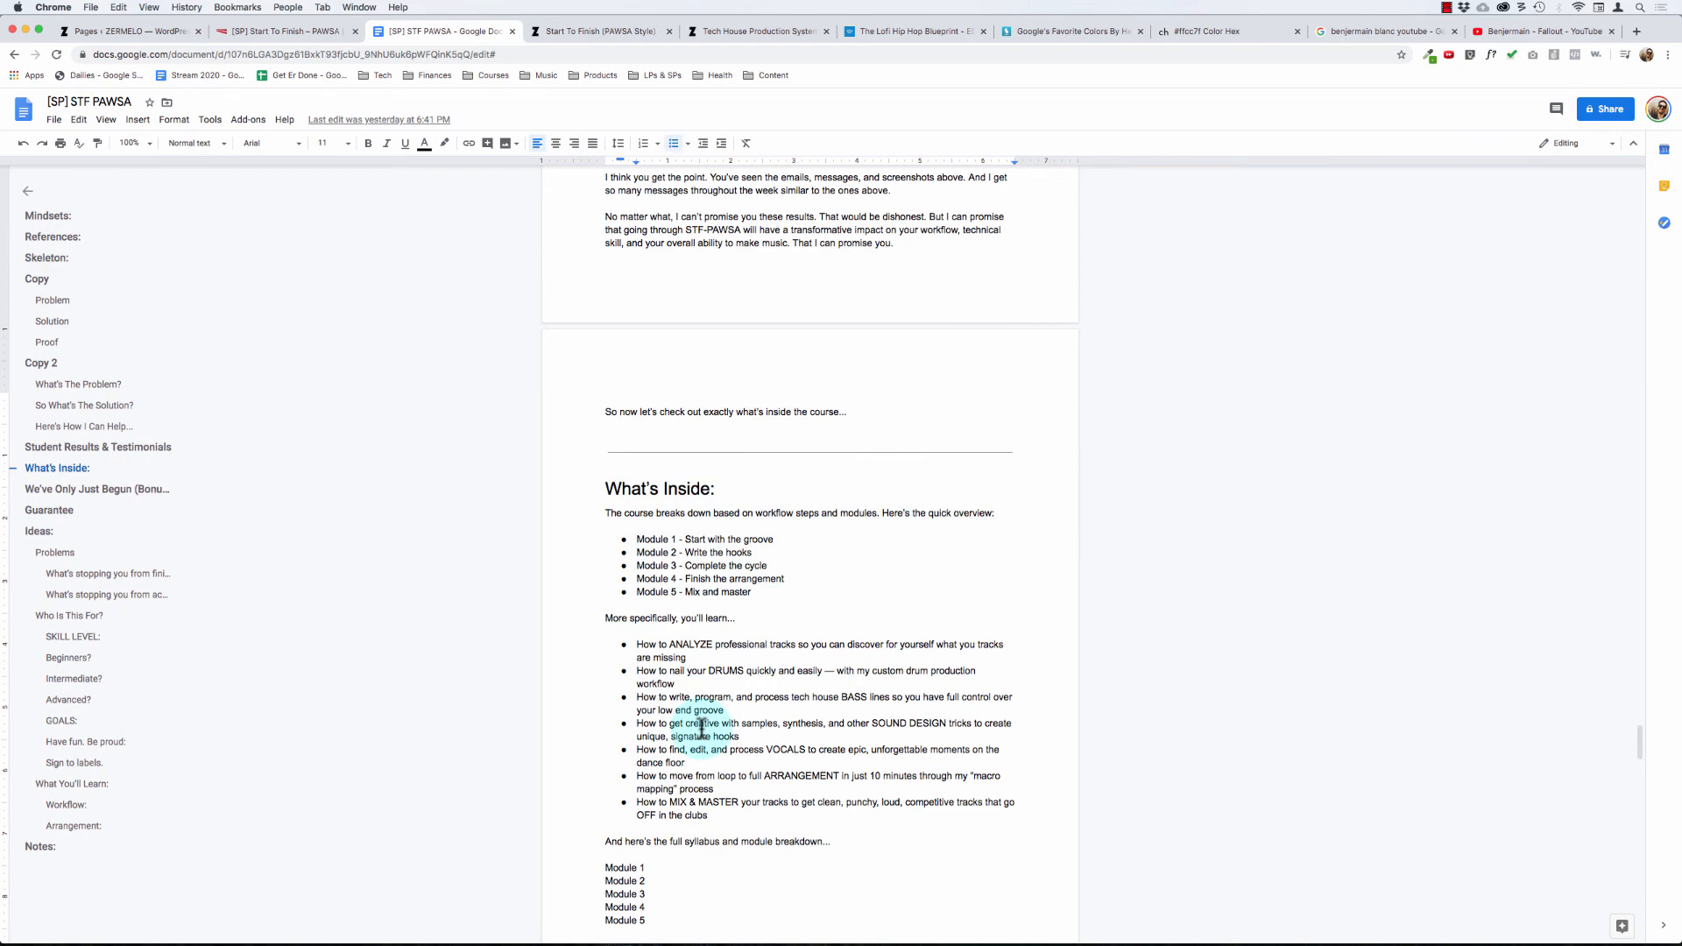
pyautogui.scroll(-2, 690, 632)
pyautogui.scroll(7, 694, 633)
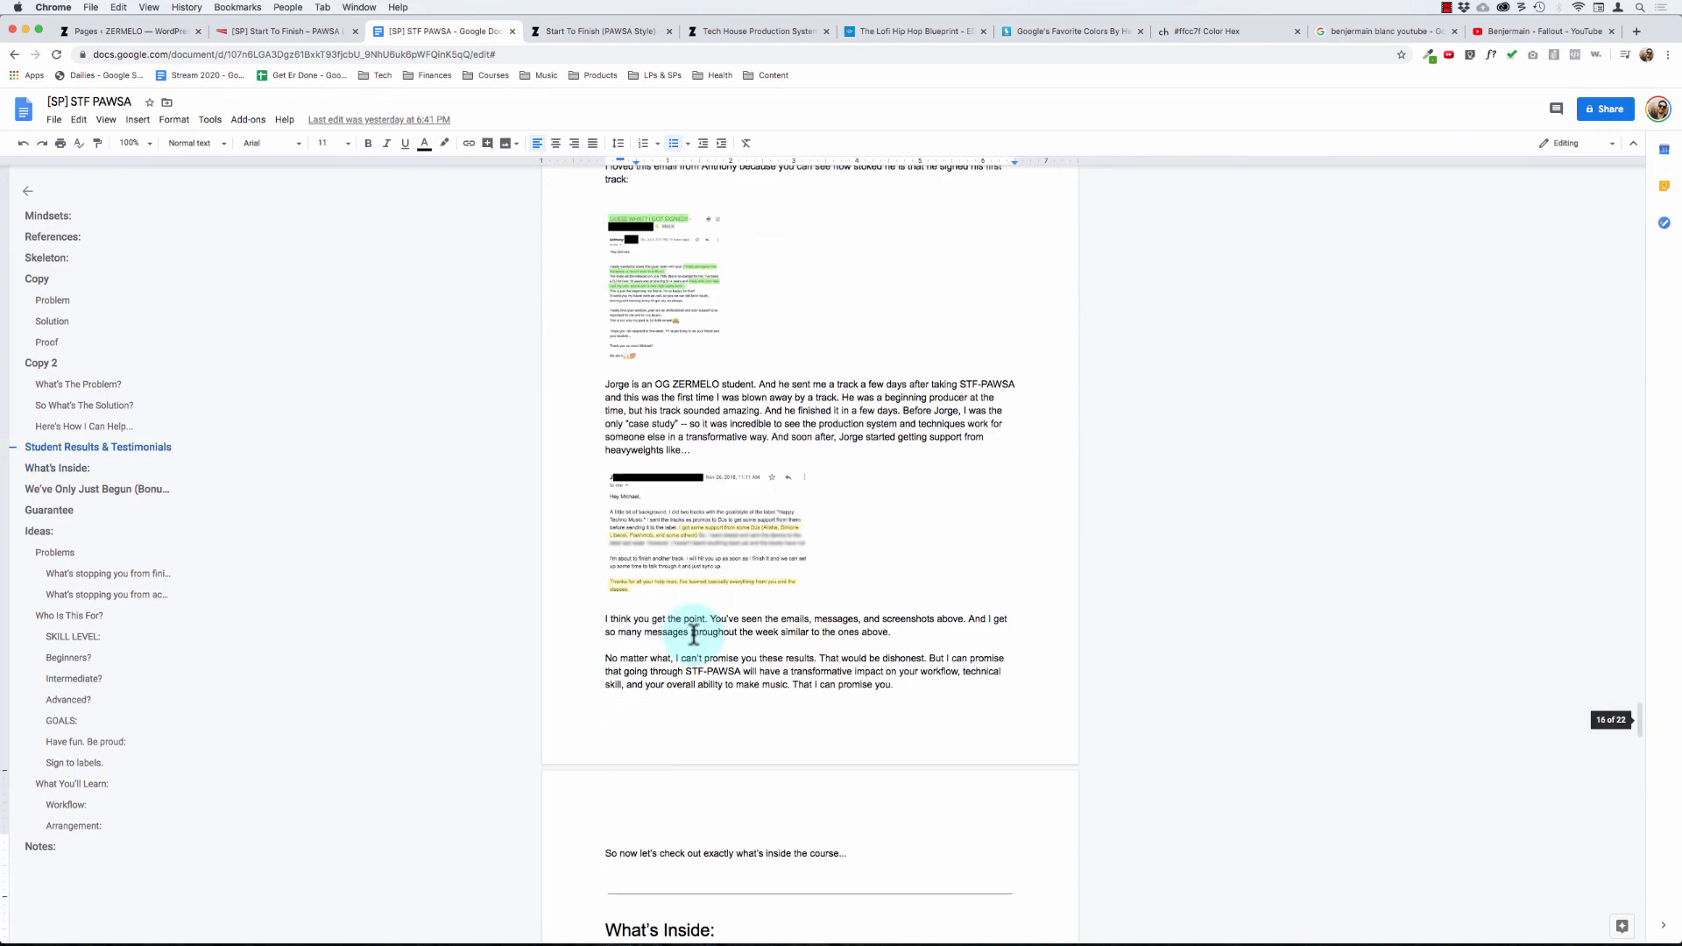
# Step: Return to the Start To Finish: PAWSA page in Thrive Architect, save it and open its preview
pyautogui.click(232, 33)
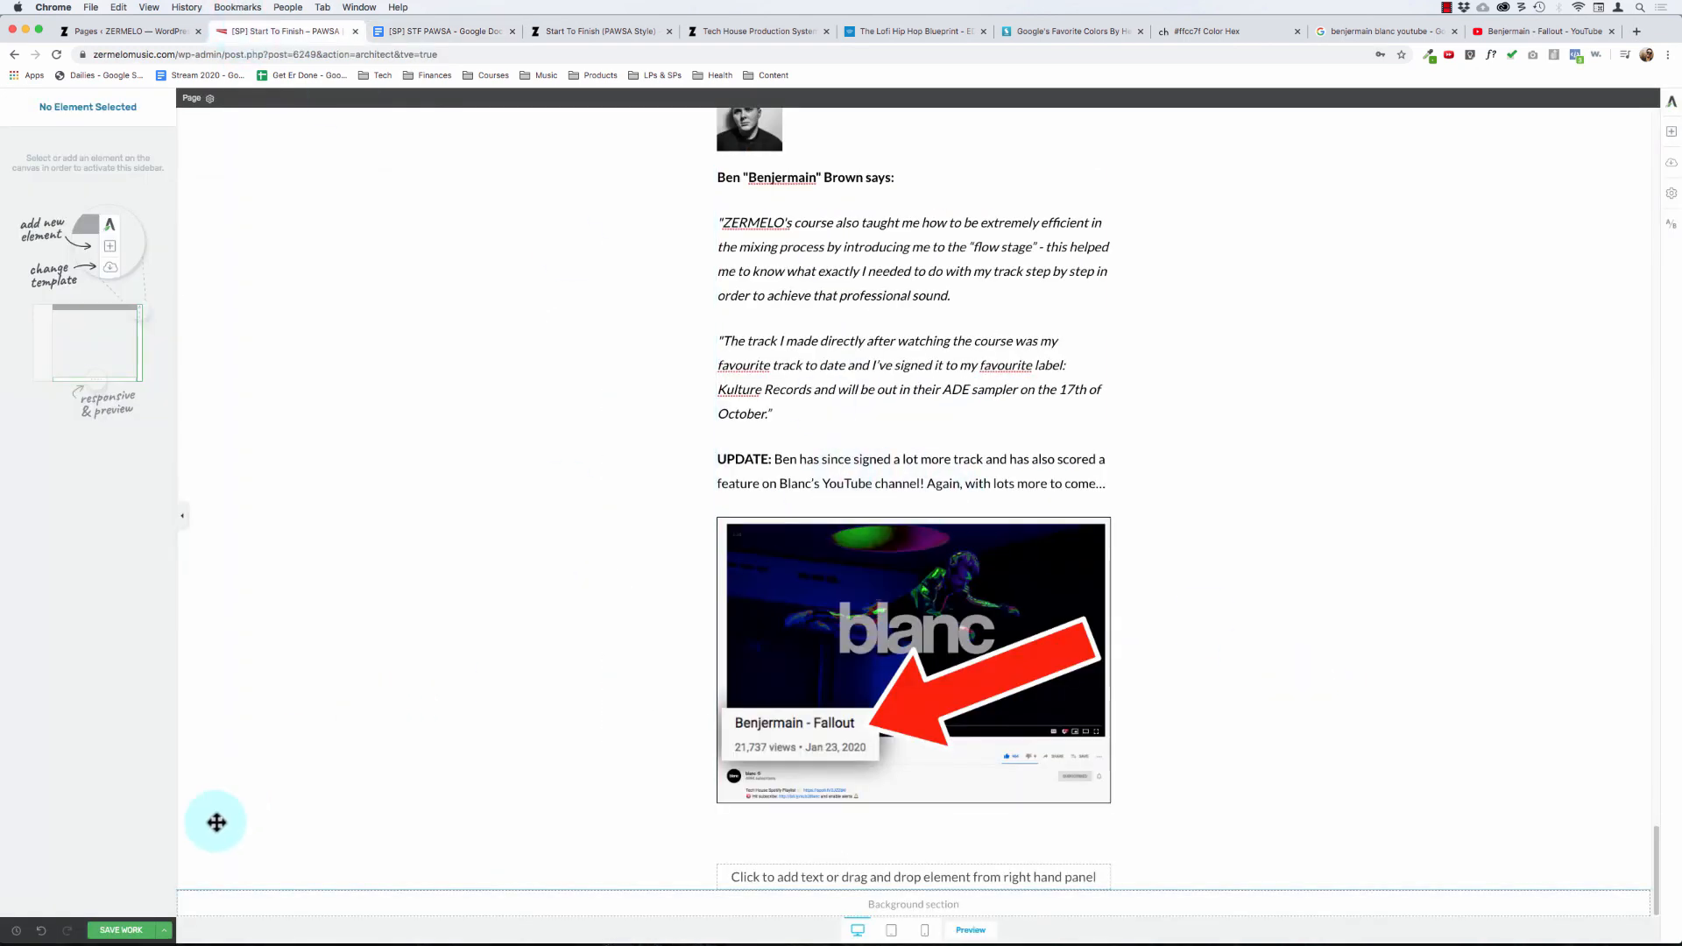
pyautogui.click(164, 931)
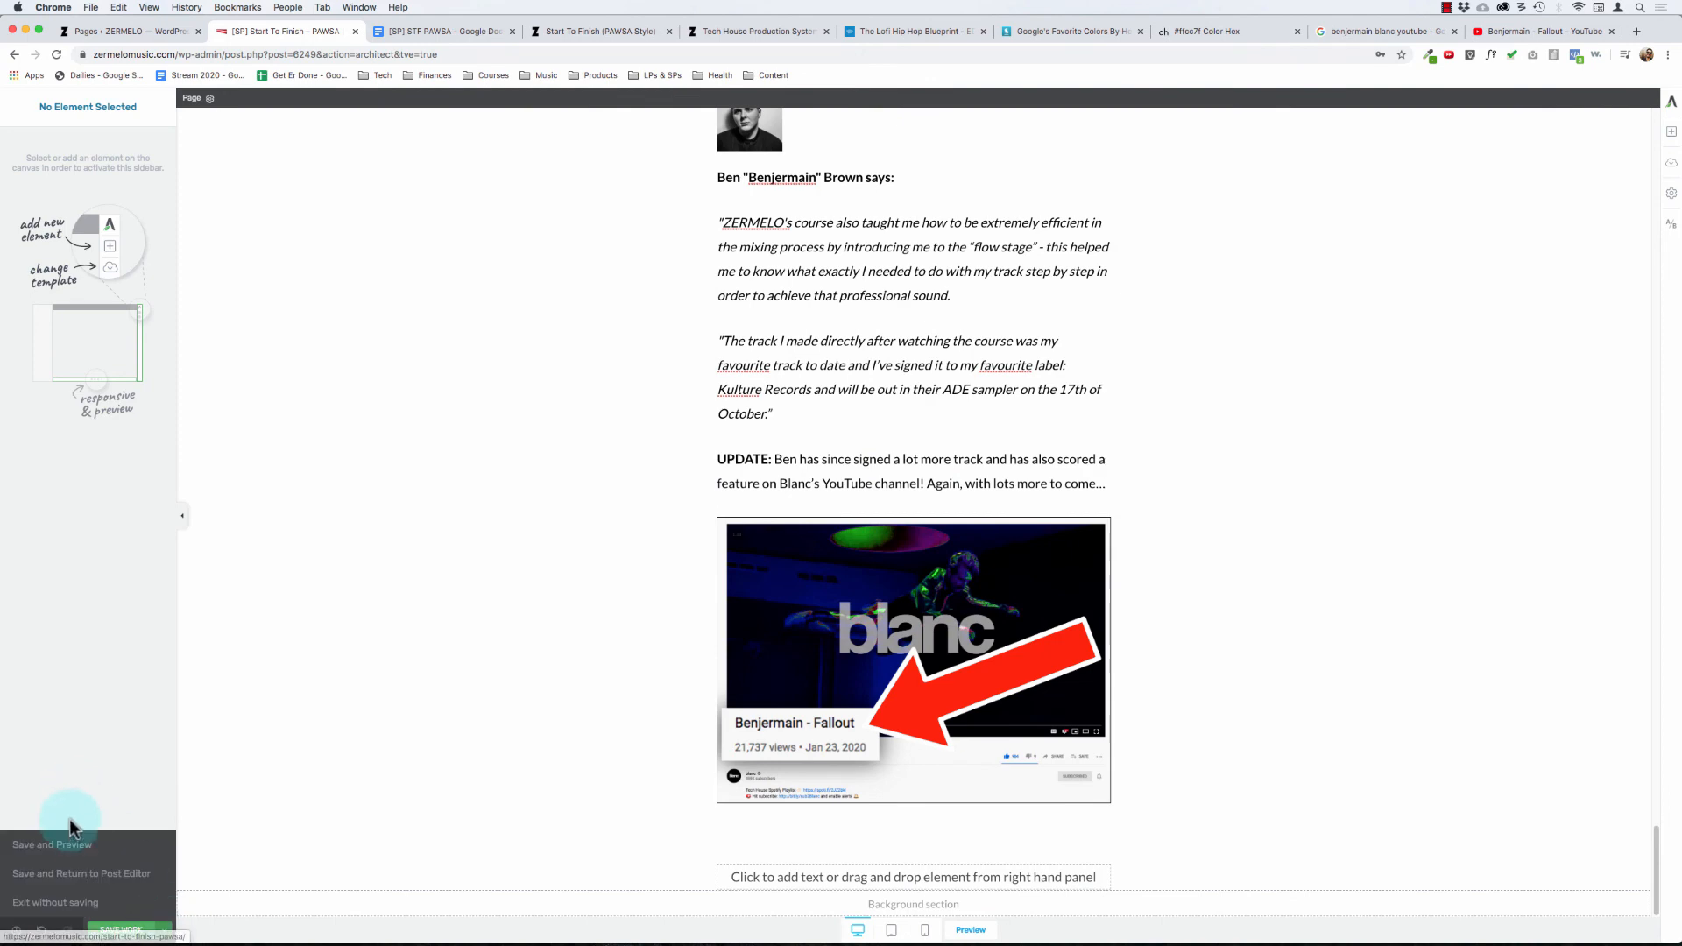
pyautogui.click(72, 843)
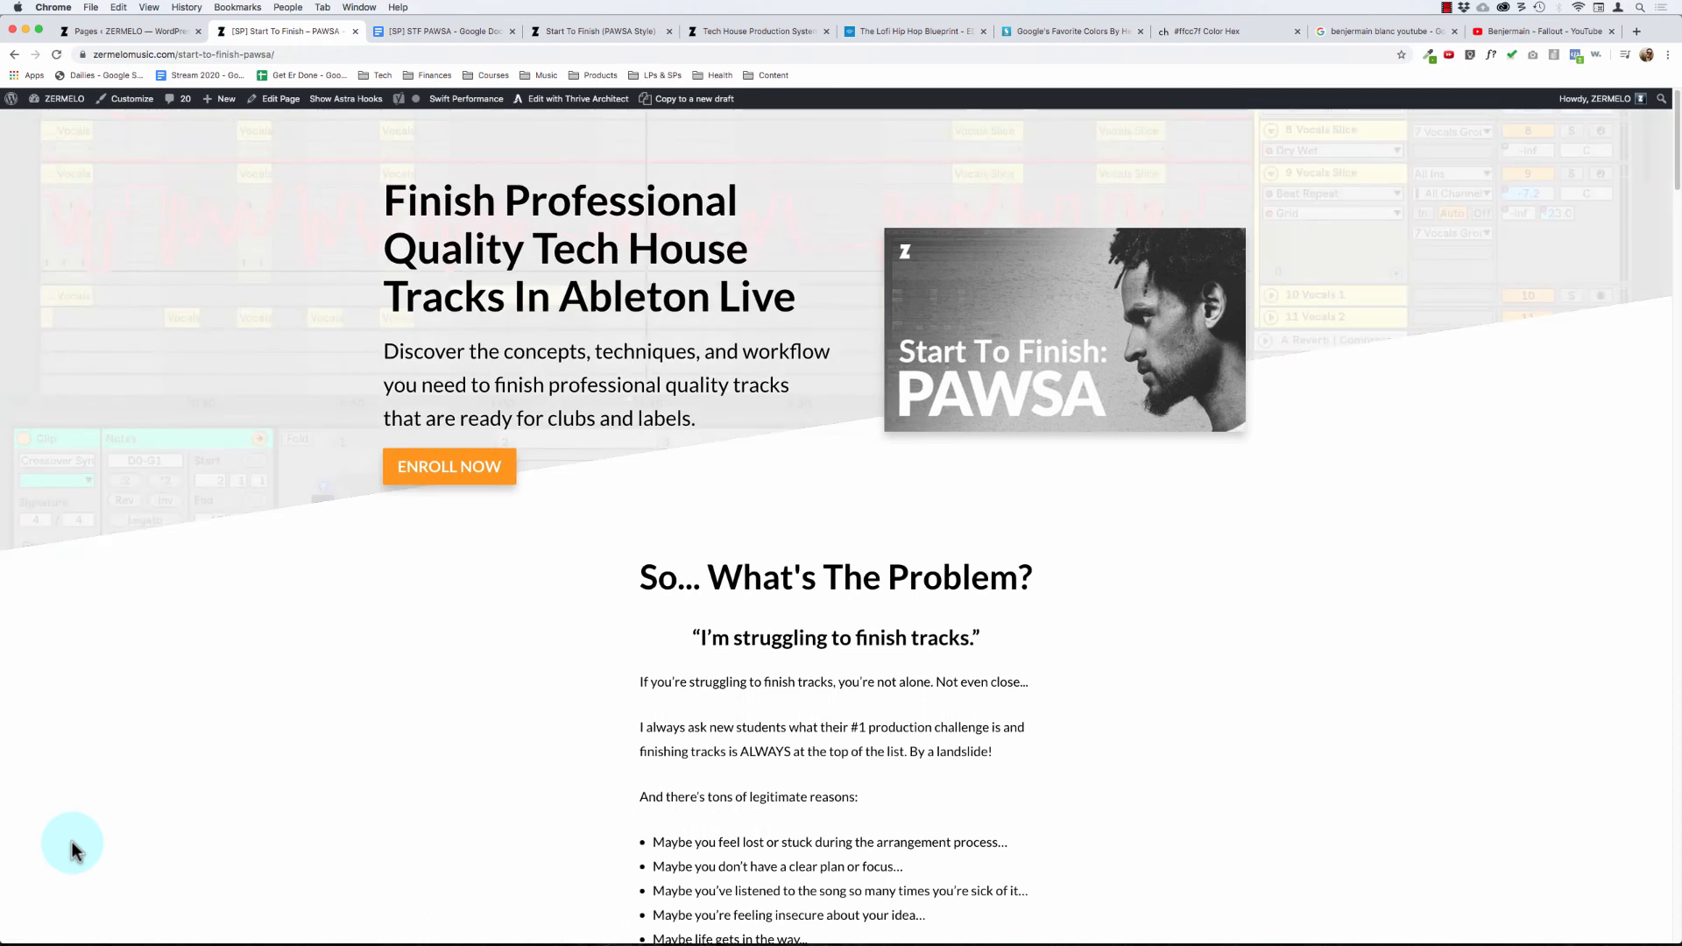
# Step: Examine the previewed sales page from the hero section through the 704+ Students testimonials to the "Fallout" screenshot
pyautogui.scroll(-20, 765, 703)
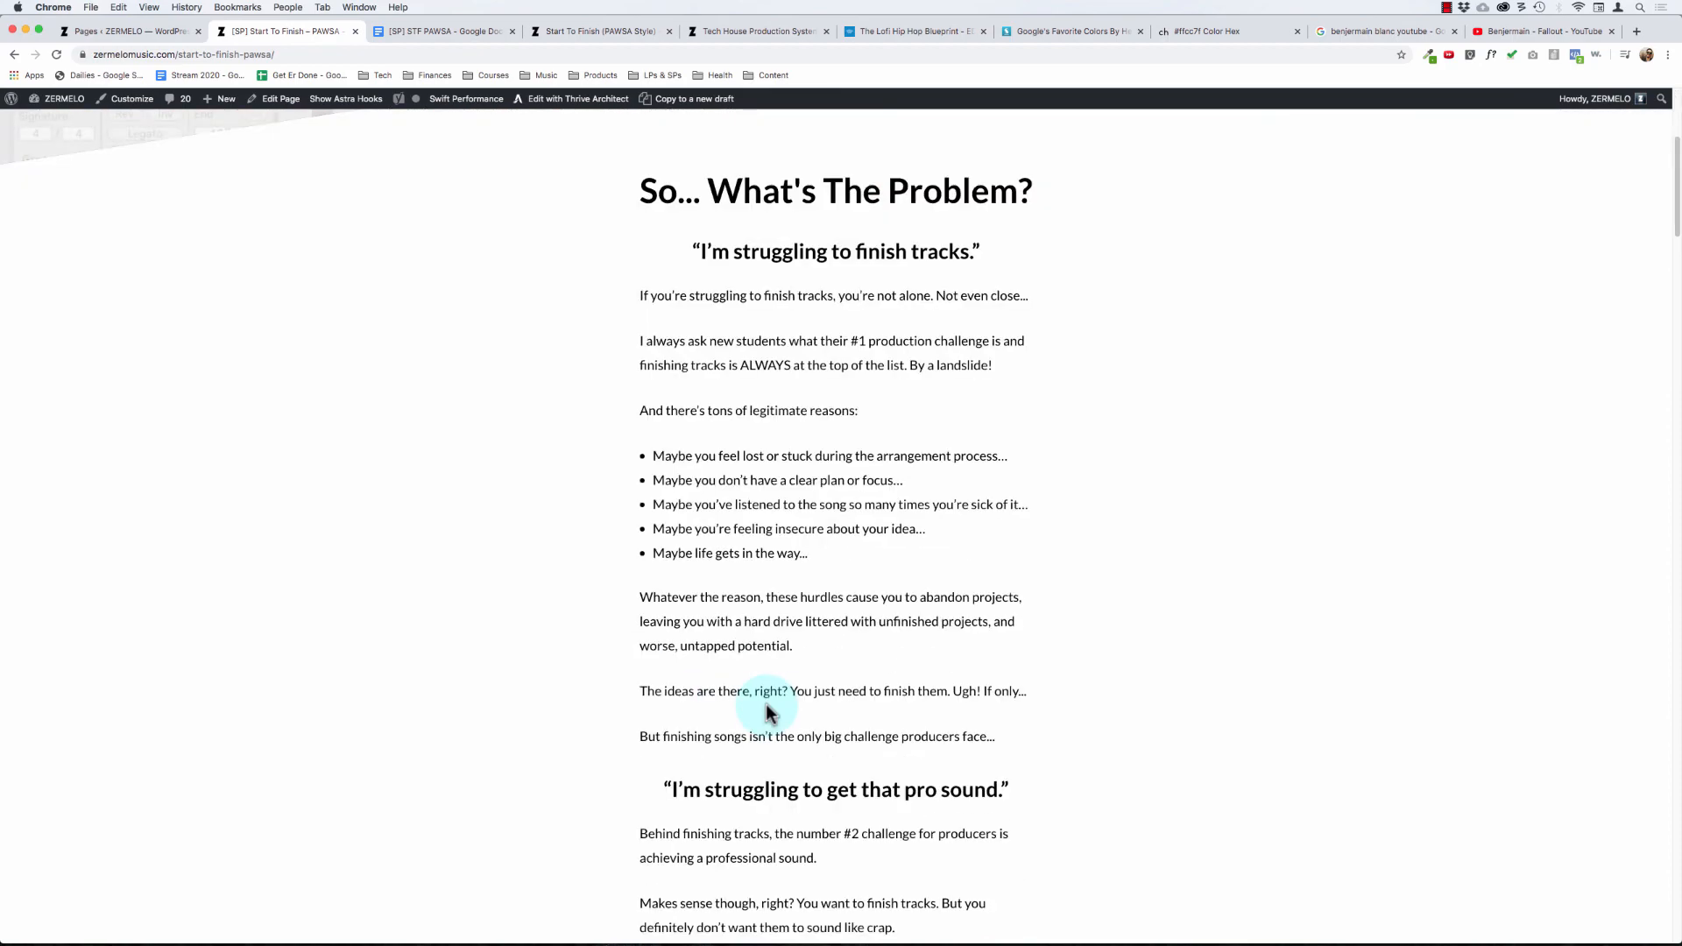
pyautogui.scroll(-20, 768, 710)
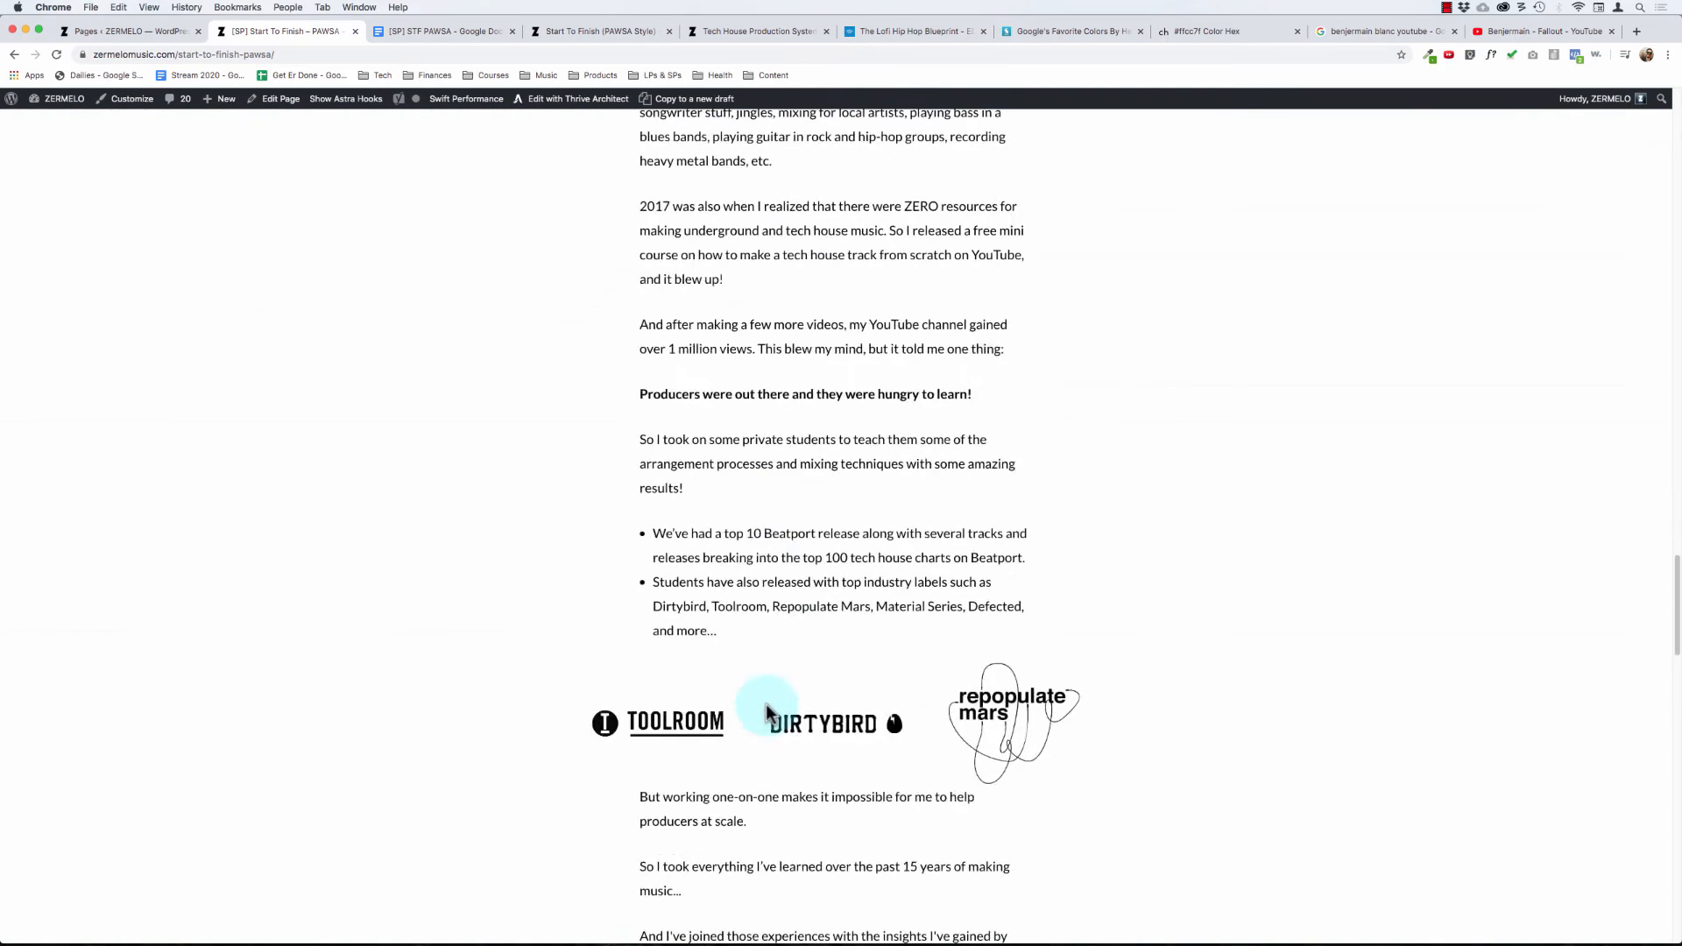
pyautogui.scroll(-3, 767, 706)
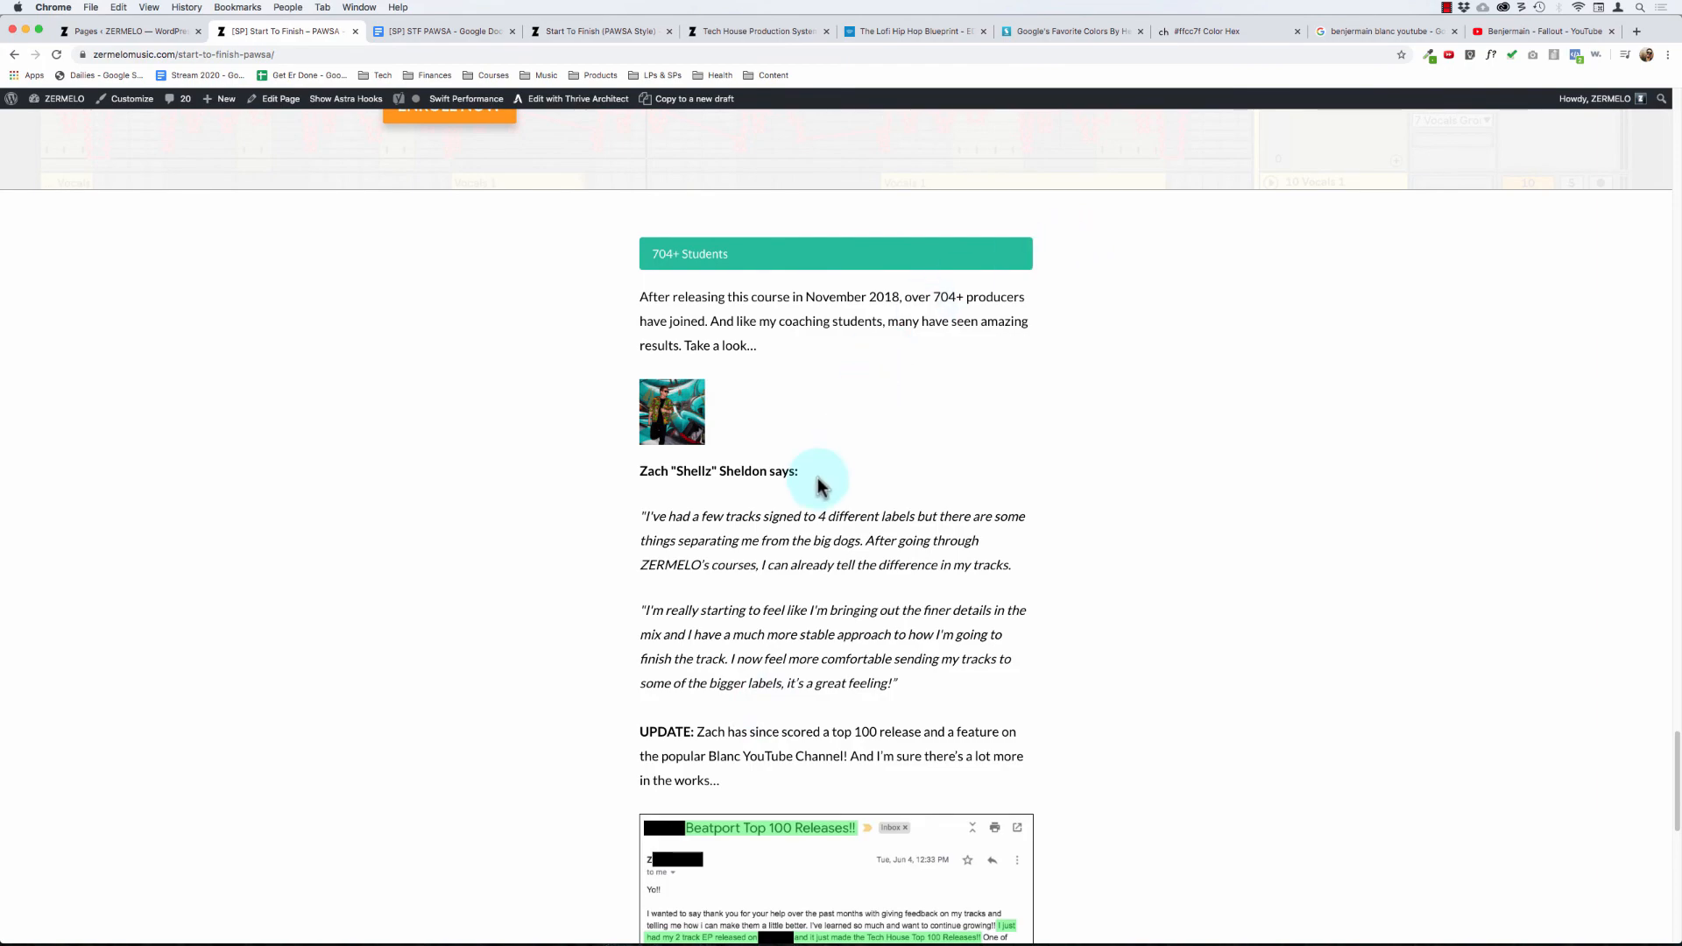
pyautogui.scroll(-1, 818, 480)
pyautogui.scroll(8, 817, 481)
pyautogui.scroll(-2, 818, 478)
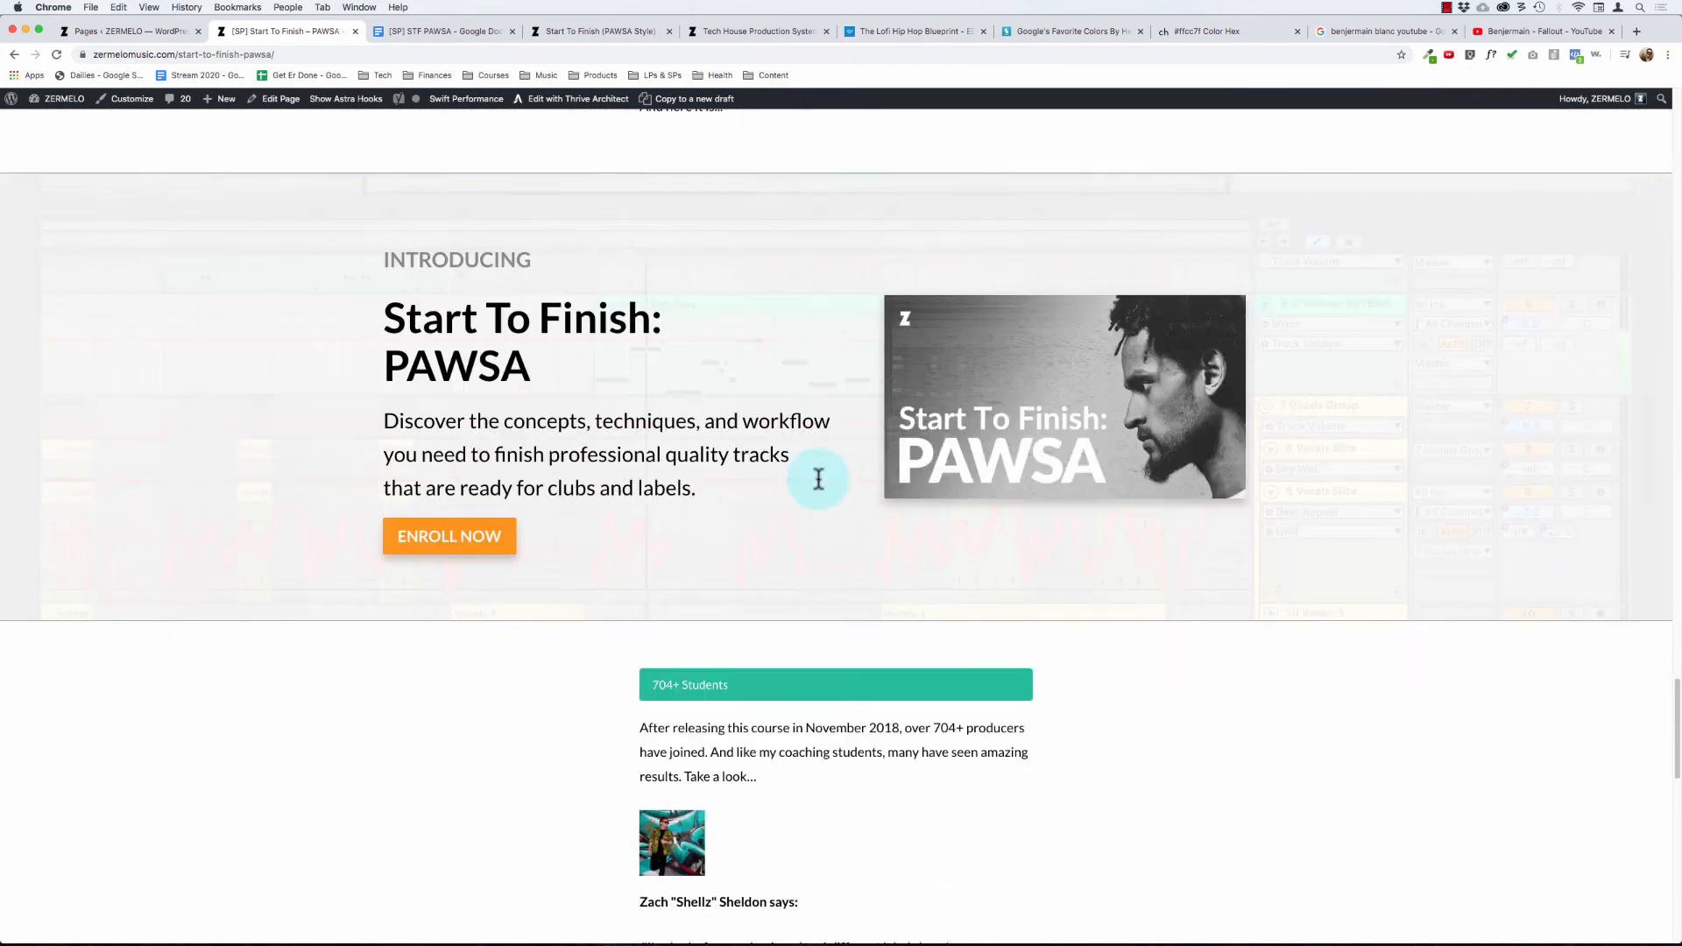
pyautogui.scroll(-4, 817, 476)
pyautogui.scroll(6, 818, 477)
pyautogui.scroll(-15, 818, 481)
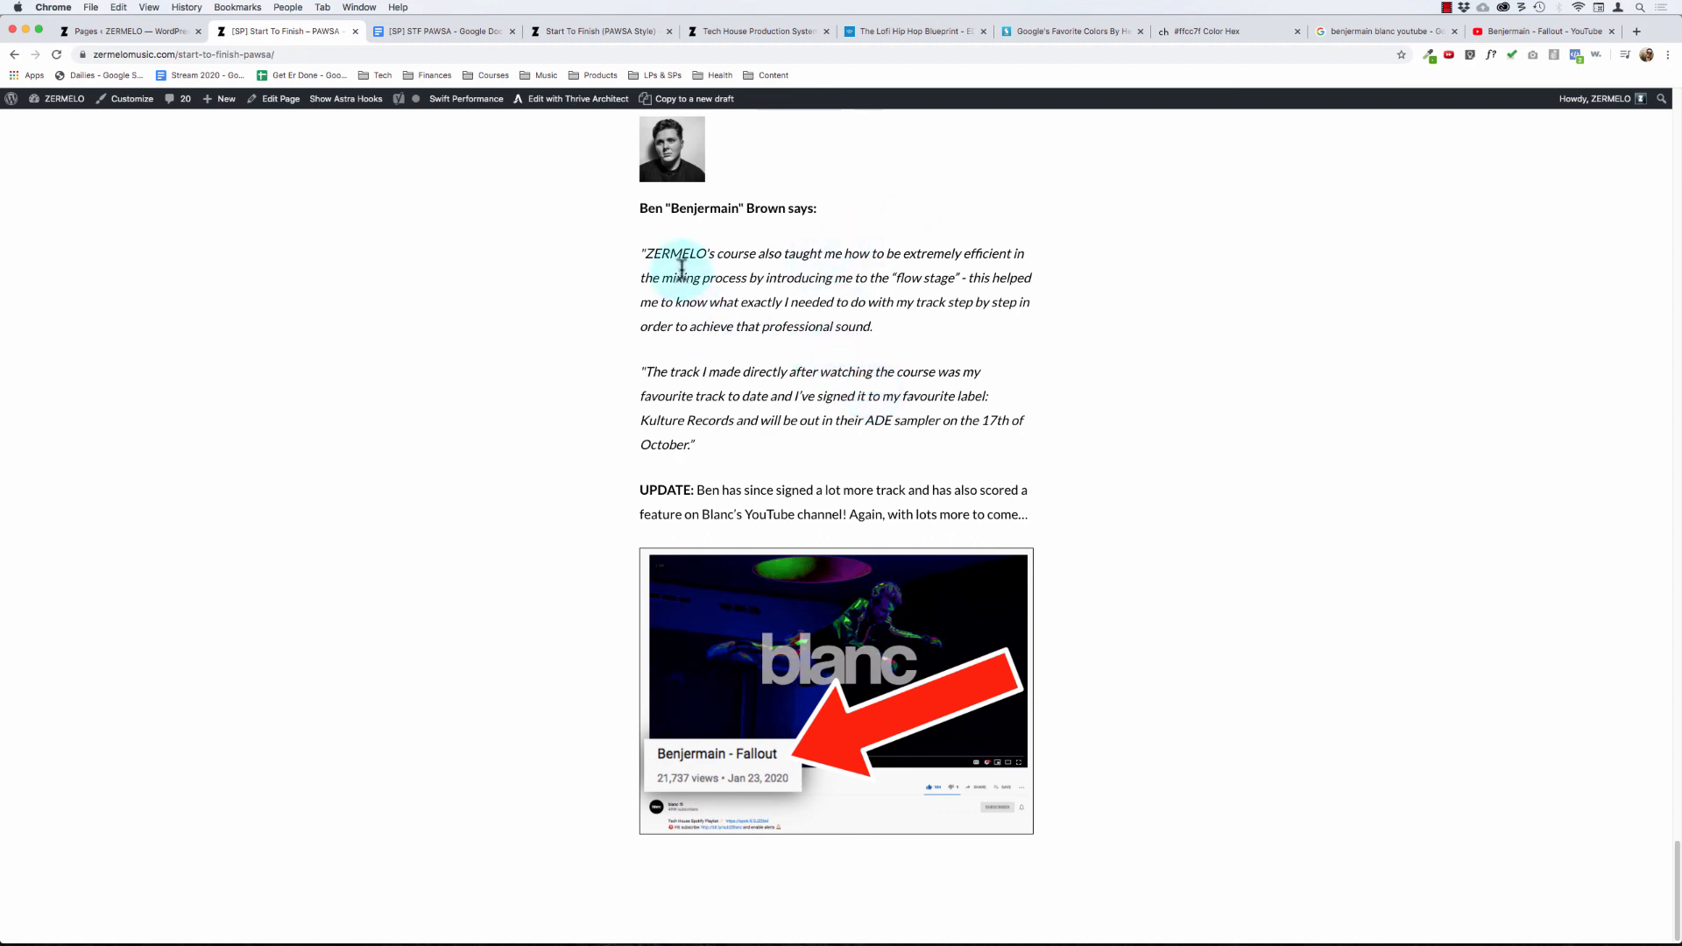
# Step: Review the previewed page again from the hero section through "Here's How I Can Help..." and the label logos to the "Introducing Start To Finish: PAWSA" banner
pyautogui.click(790, 449)
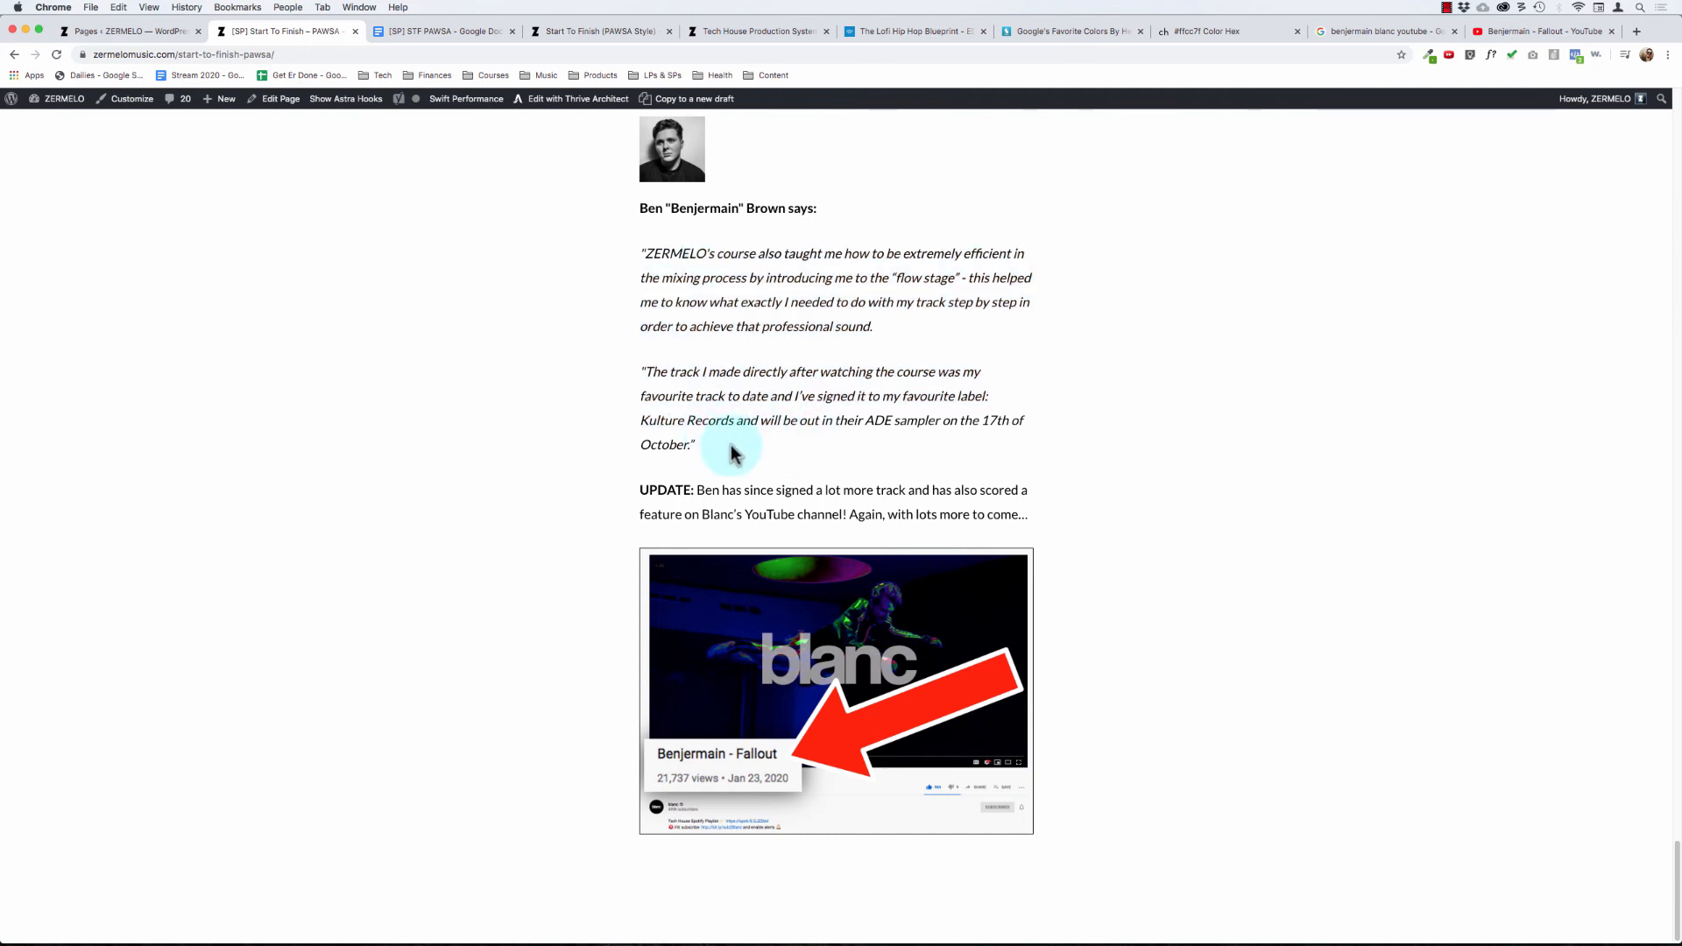
pyautogui.scroll(-1, 732, 453)
pyautogui.scroll(20, 730, 444)
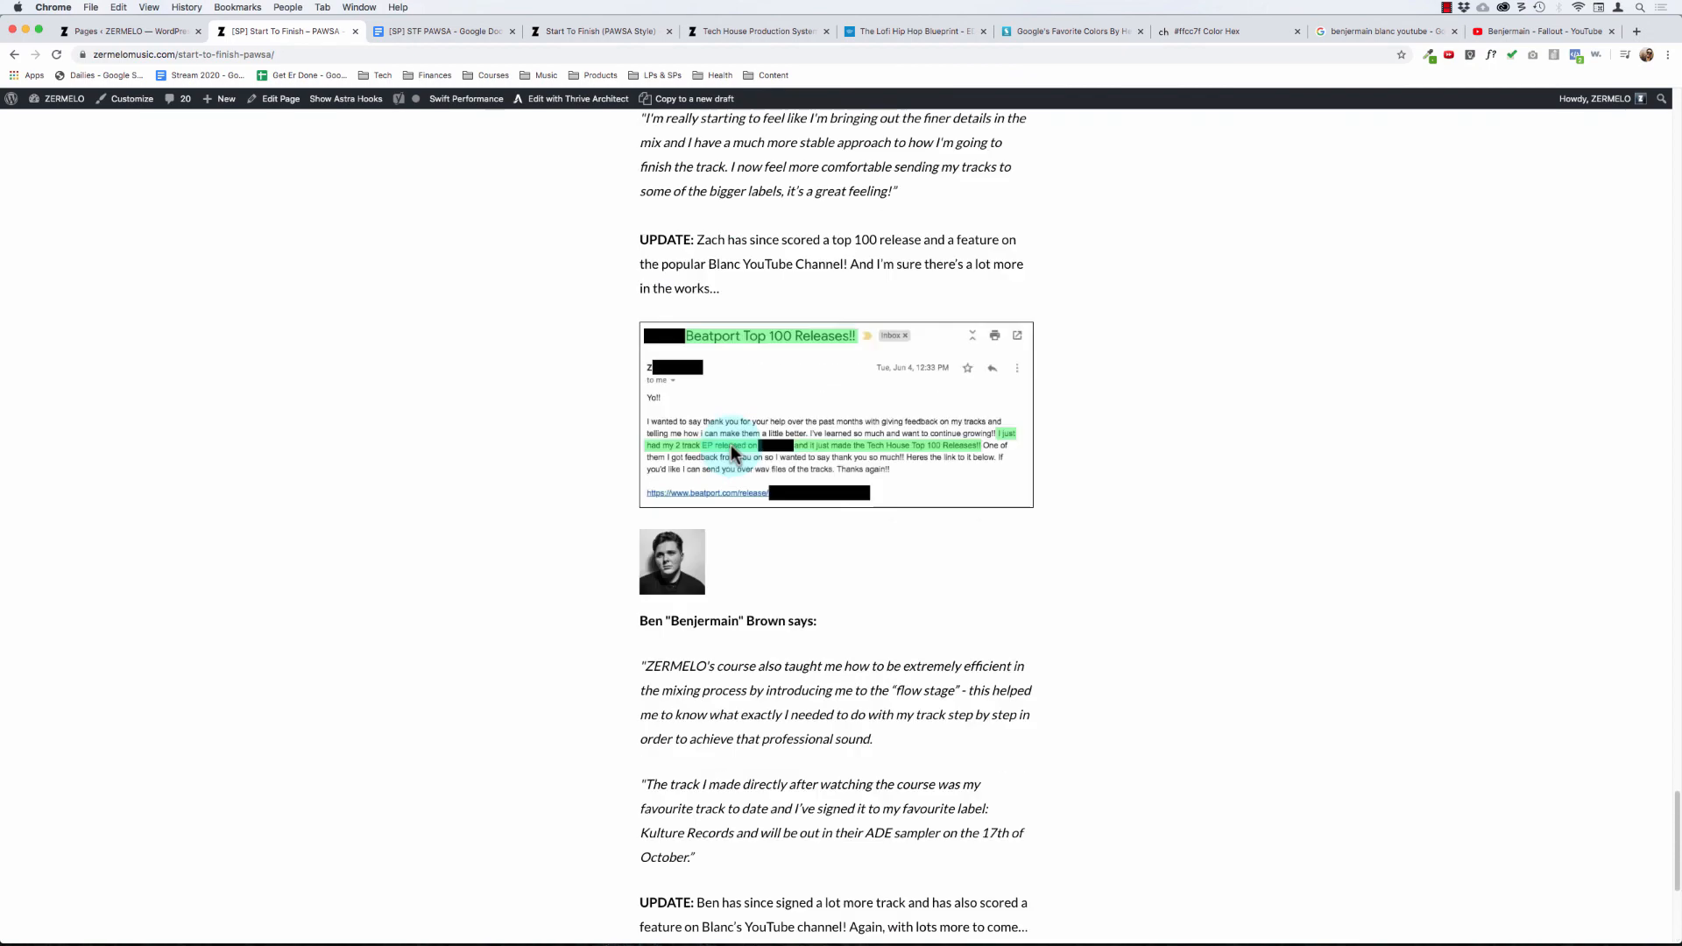
pyautogui.scroll(15, 730, 445)
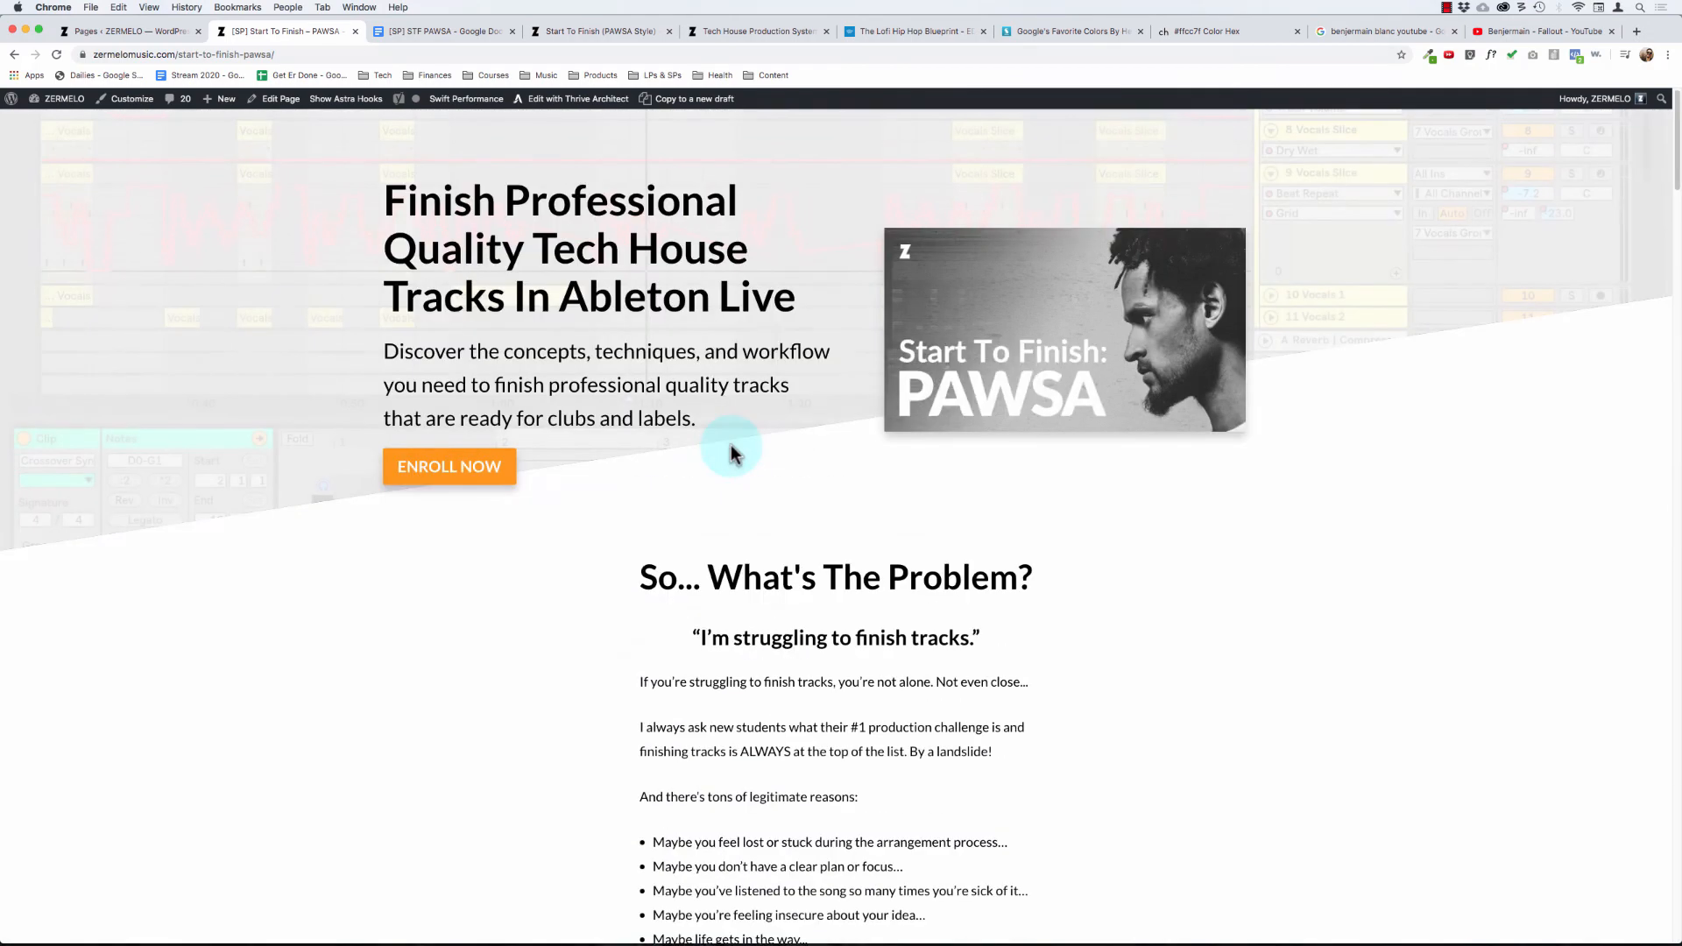
pyautogui.scroll(-13, 533, 467)
pyautogui.scroll(13, 533, 468)
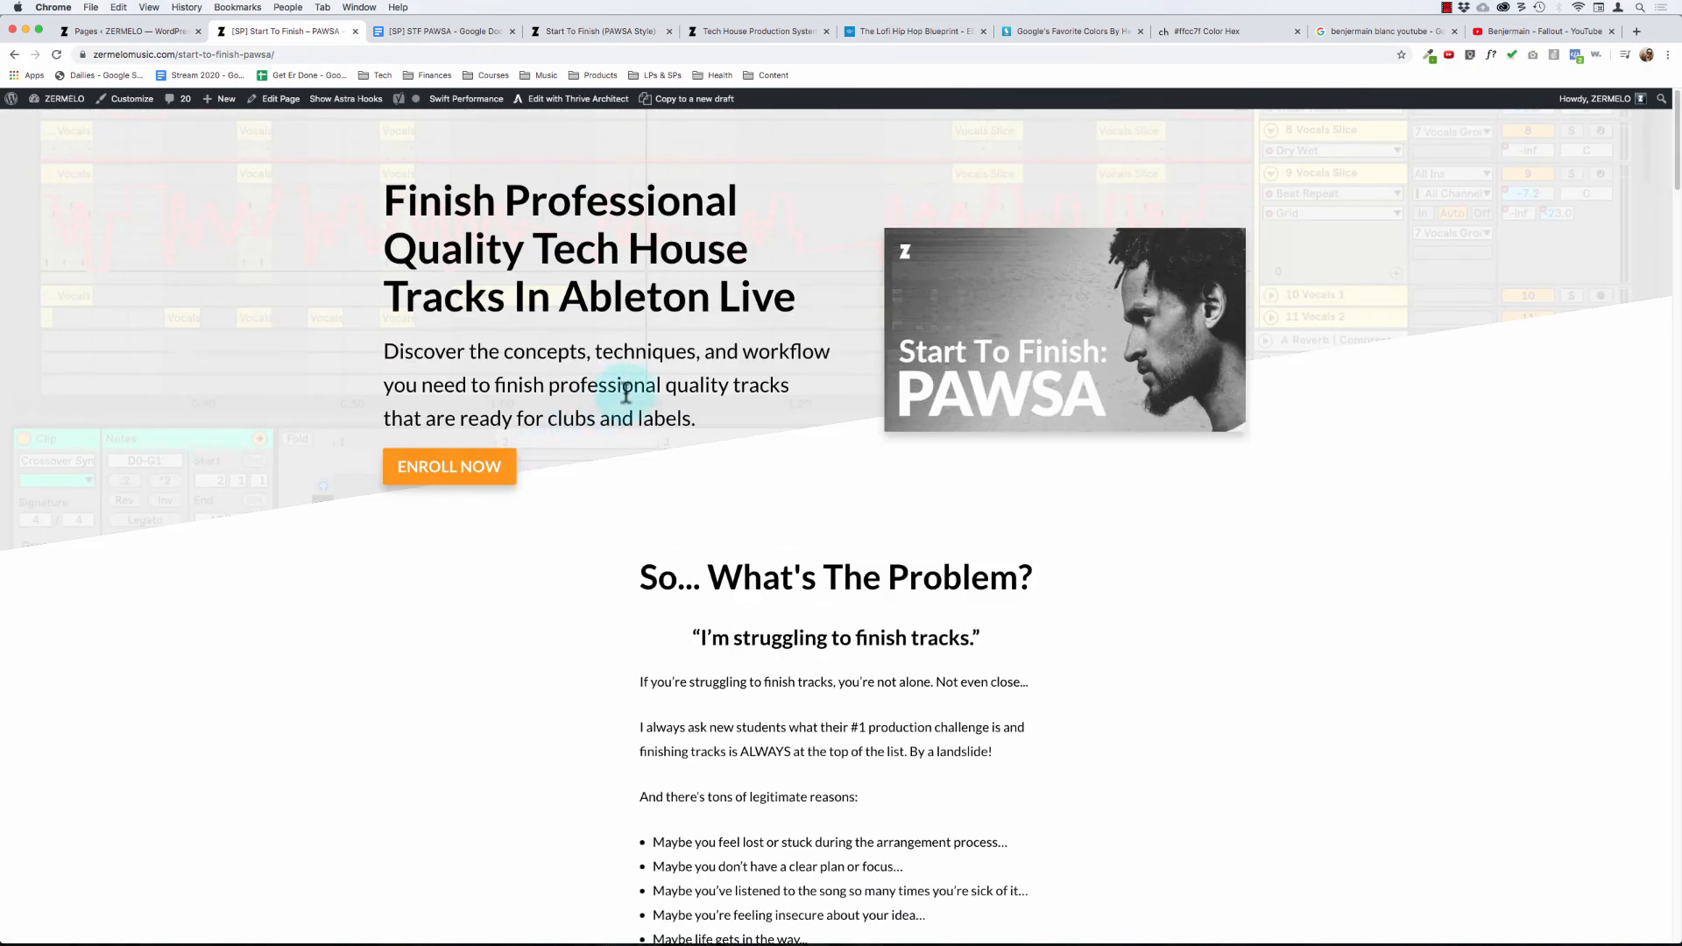
pyautogui.scroll(-17, 633, 386)
pyautogui.scroll(-20, 632, 385)
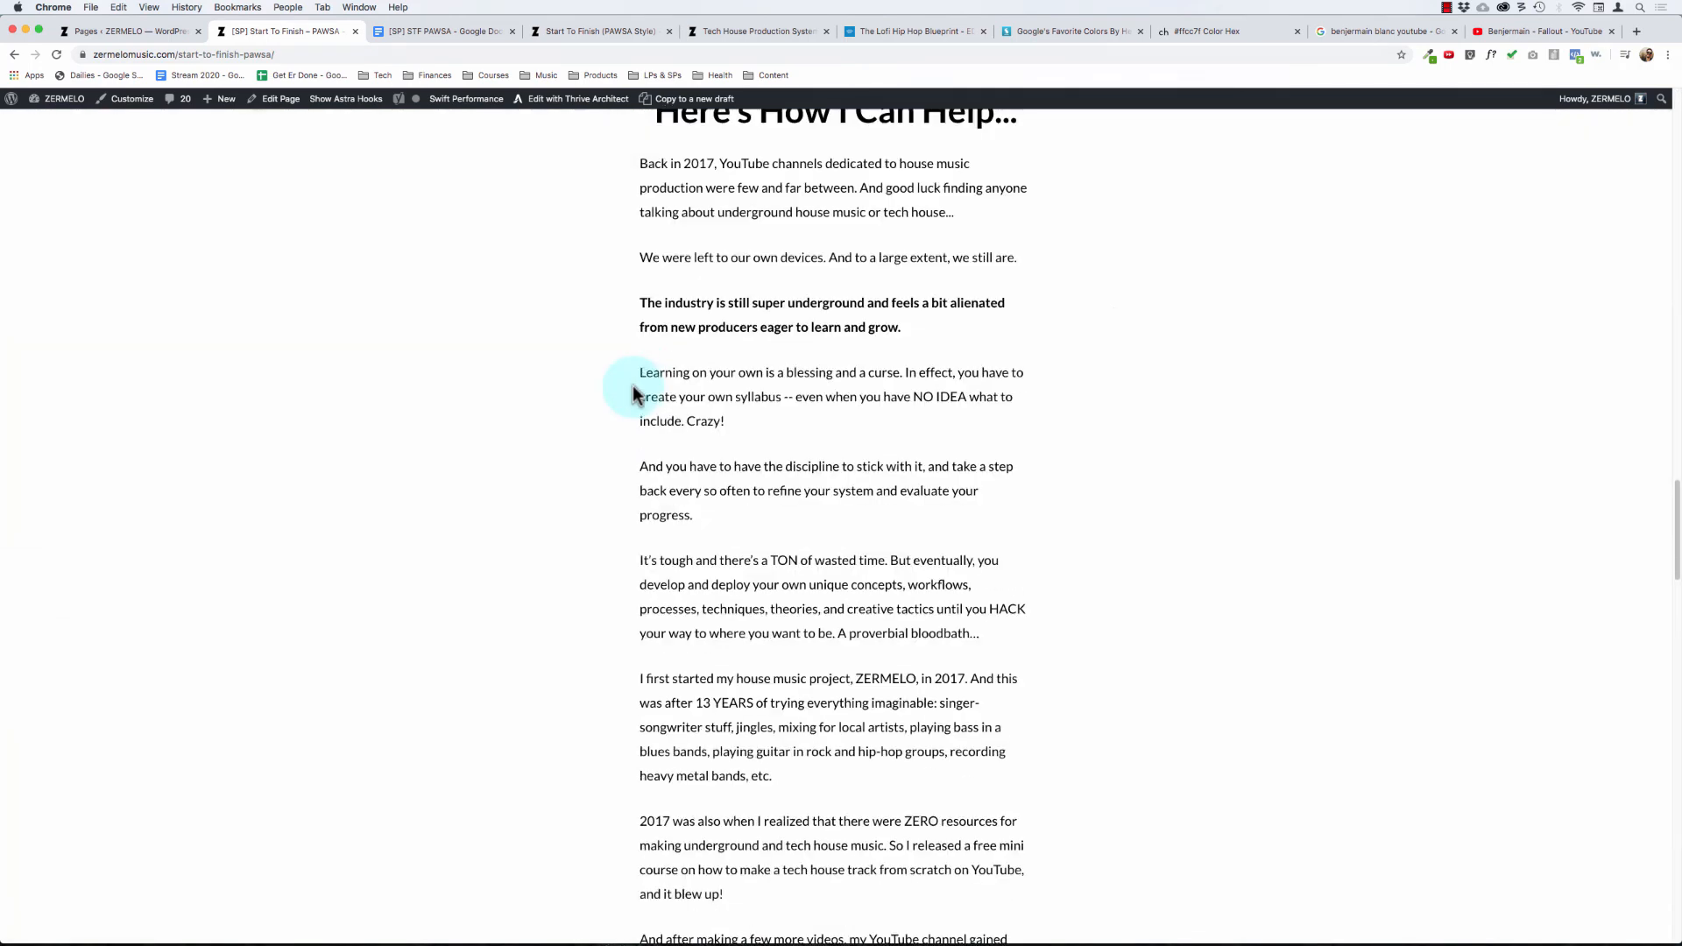
pyautogui.moveTo(771, 187); pyautogui.dragTo(915, 560)
pyautogui.scroll(-12, 866, 686)
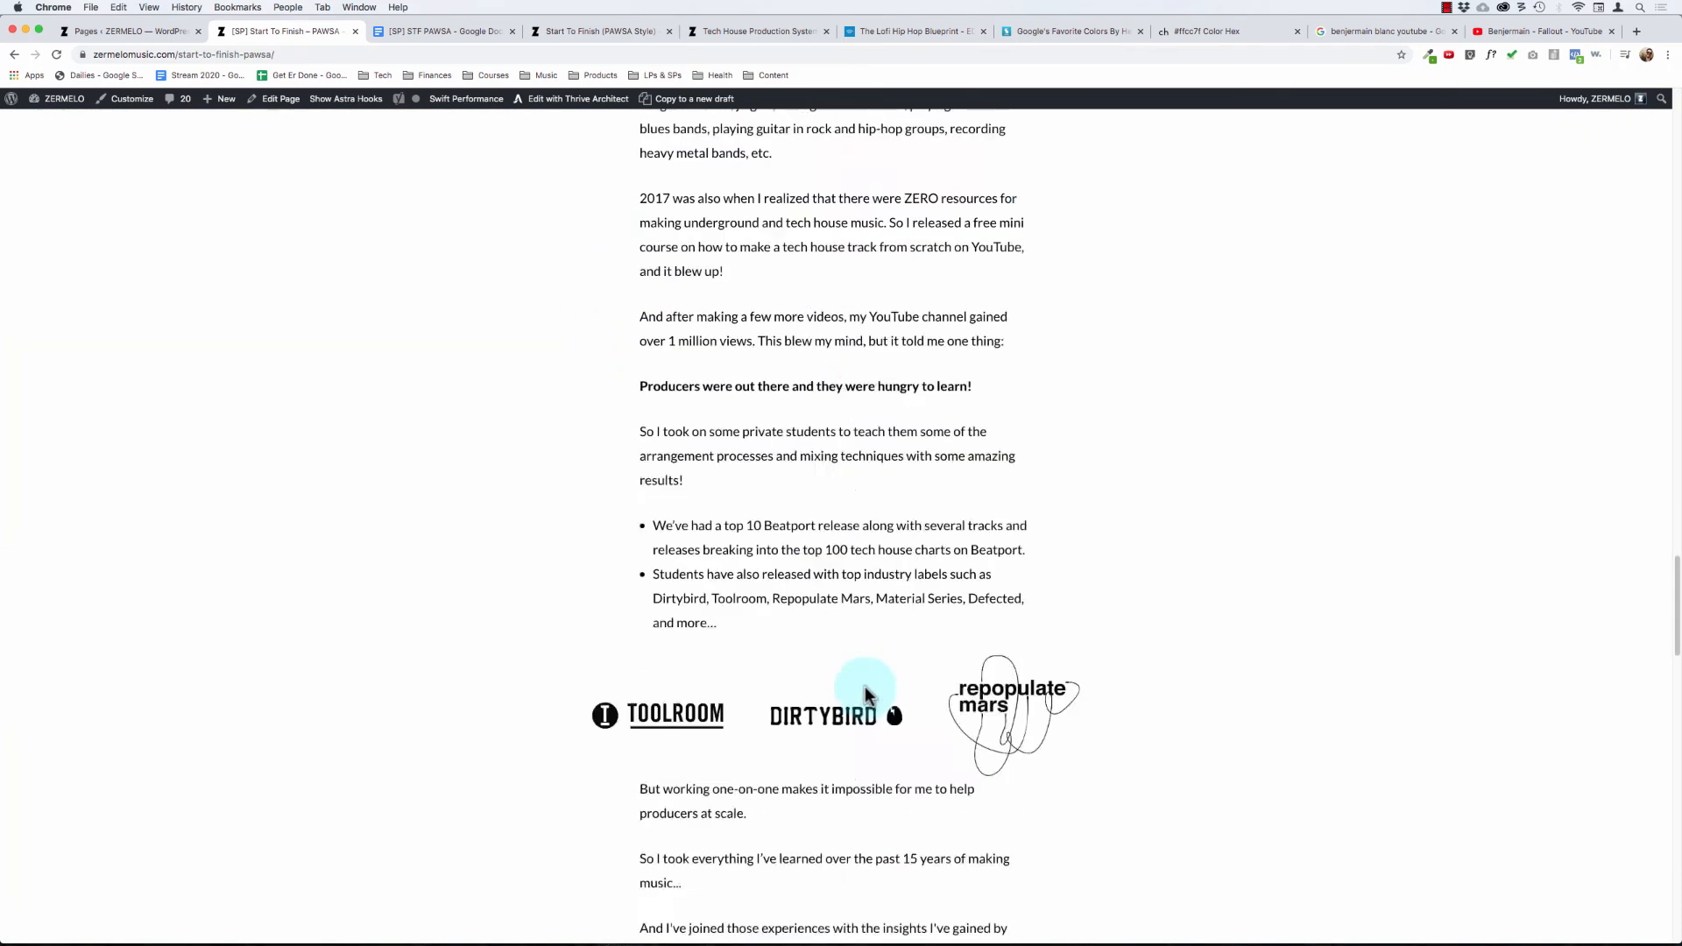
pyautogui.scroll(-3, 649, 557)
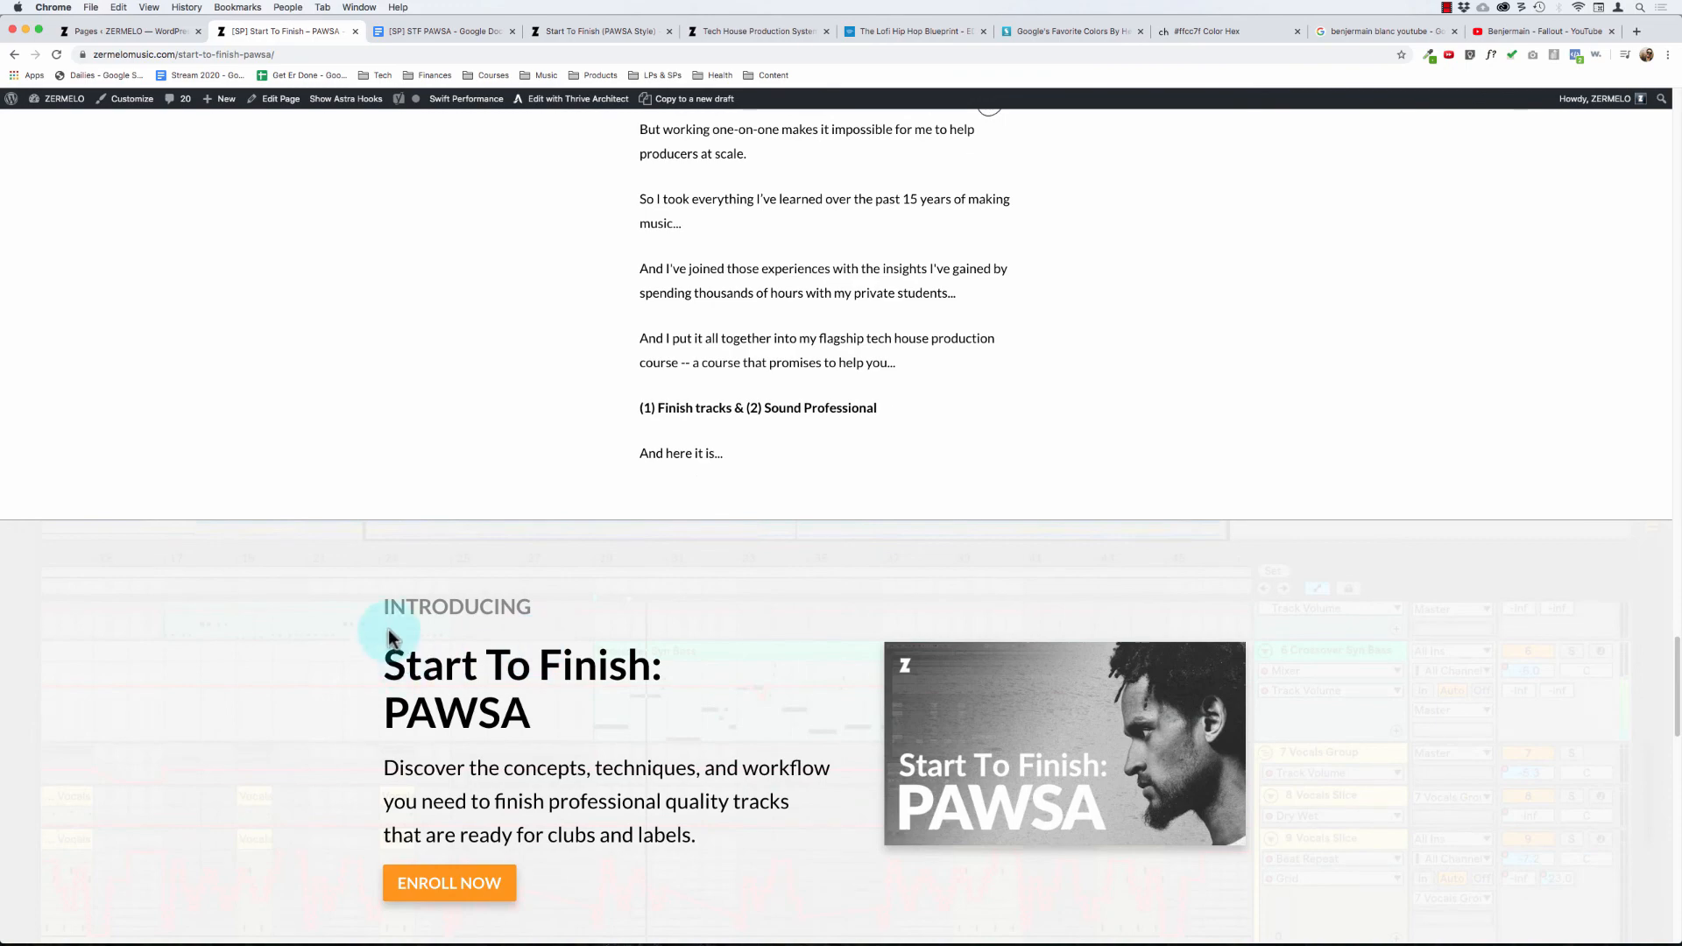
pyautogui.moveTo(386, 657); pyautogui.dragTo(745, 667)
pyautogui.scroll(-5, 716, 785)
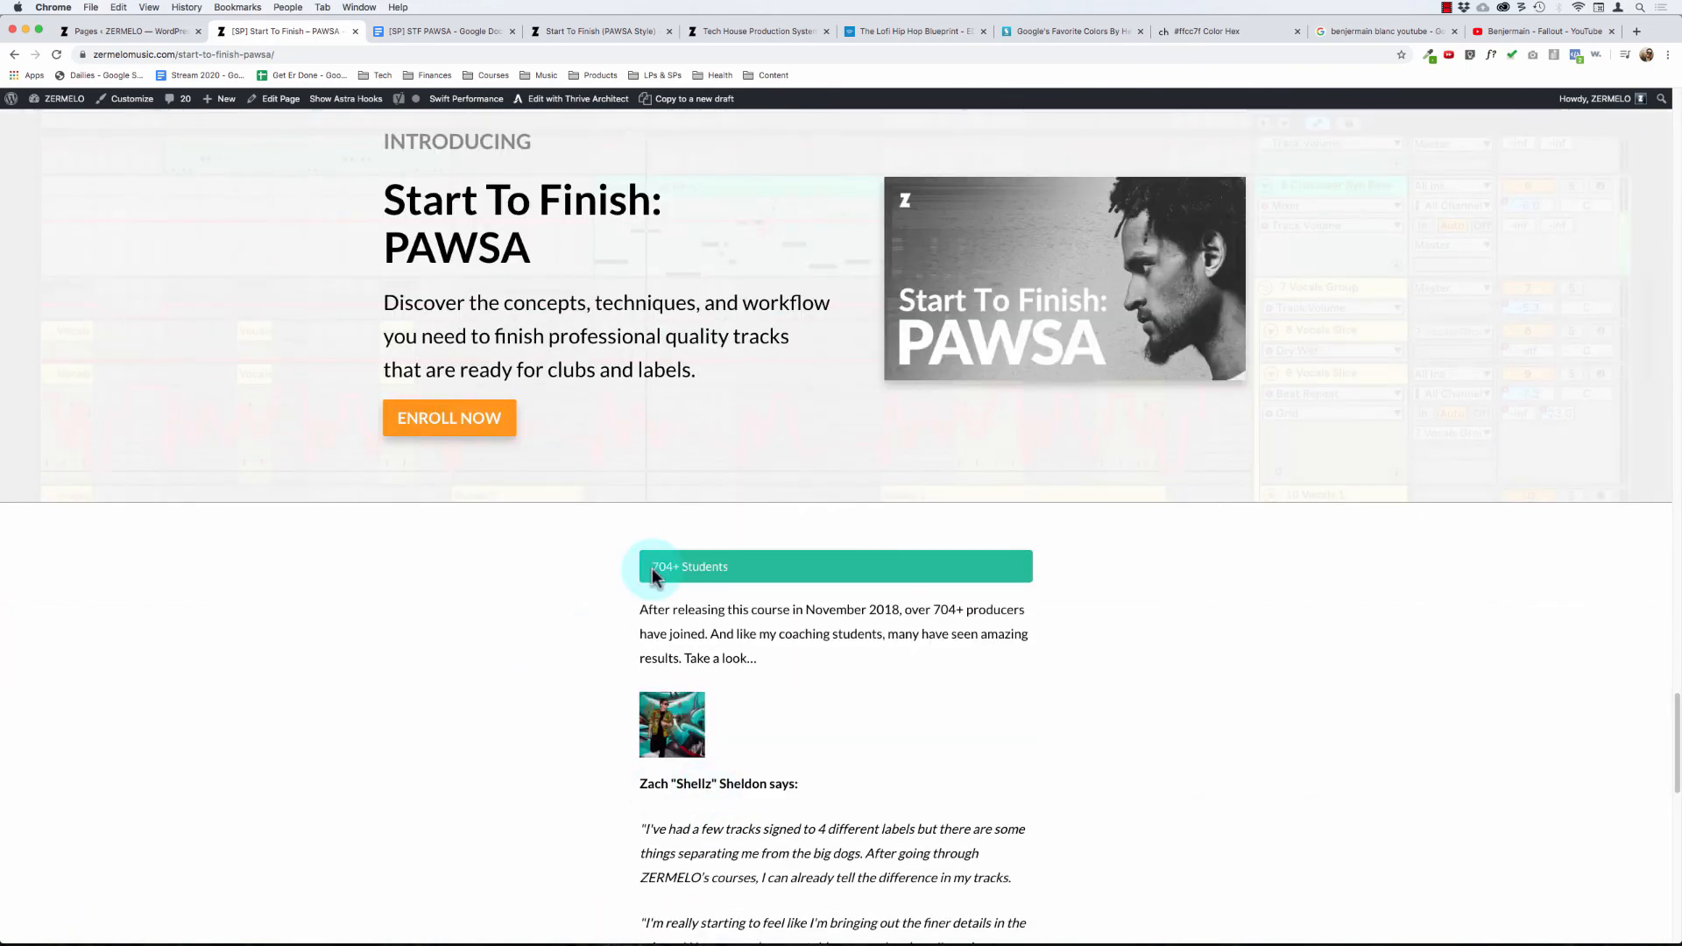
# Step: Examine the 704+ Students section in the preview, comparing both student testimonials and their proof screenshots down to the page end
pyautogui.moveTo(652, 567); pyautogui.dragTo(867, 817)
pyautogui.scroll(-7, 868, 817)
pyautogui.moveTo(652, 260); pyautogui.dragTo(800, 458)
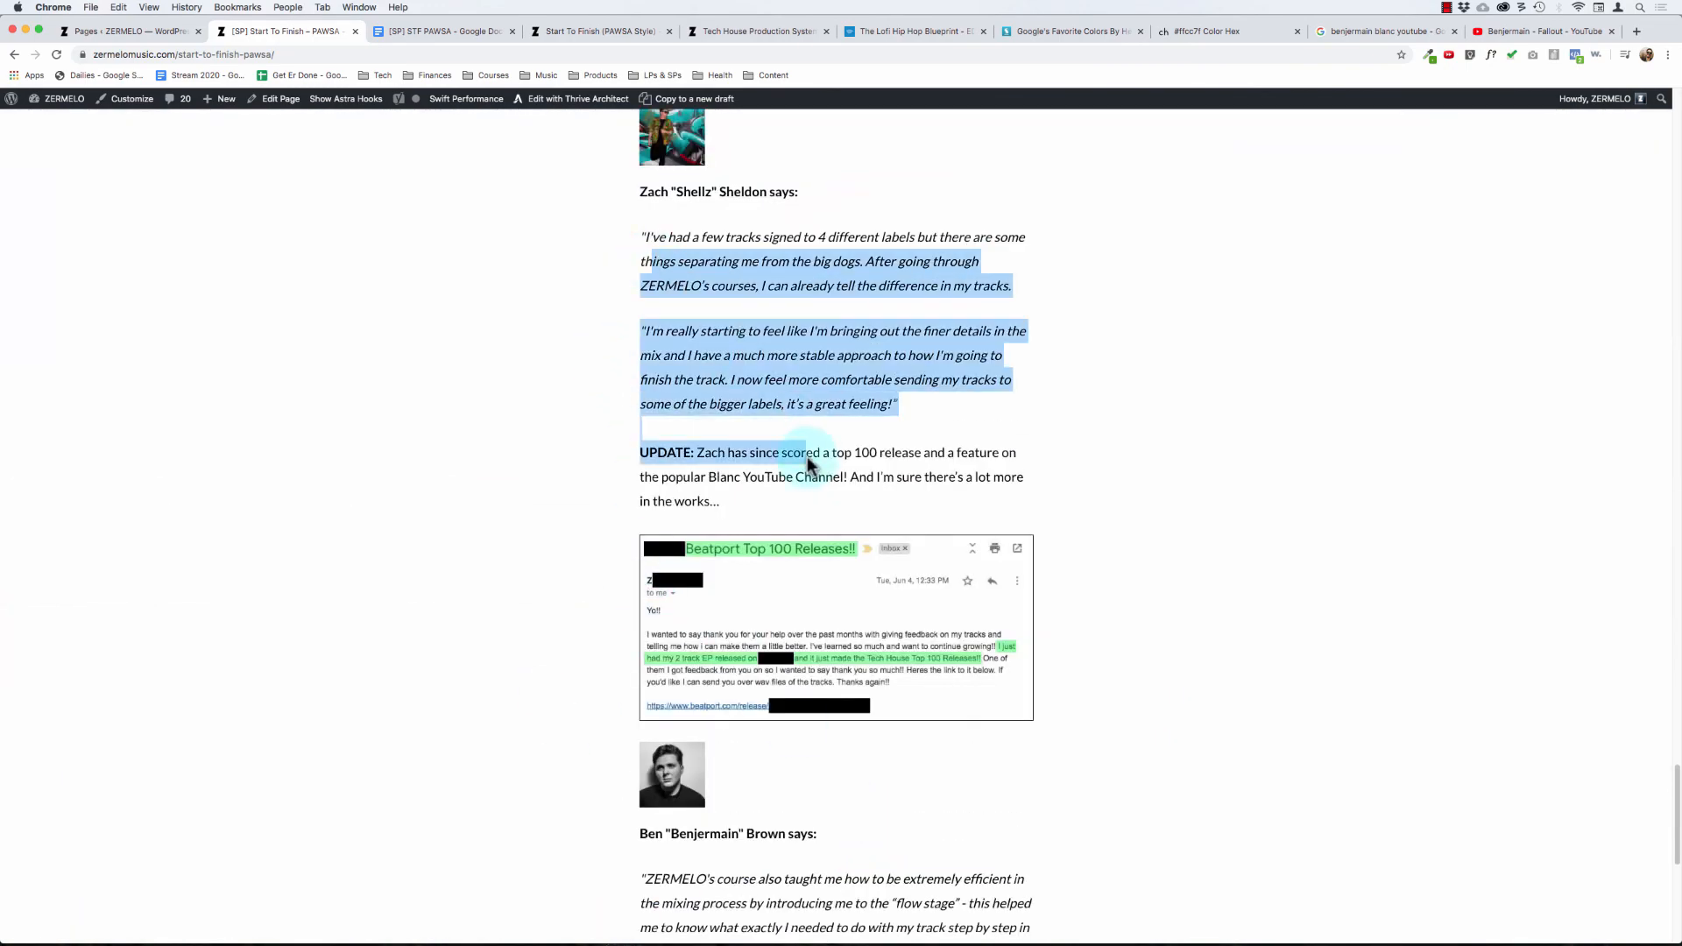
pyautogui.scroll(15, 567, 616)
pyautogui.scroll(-5, 566, 616)
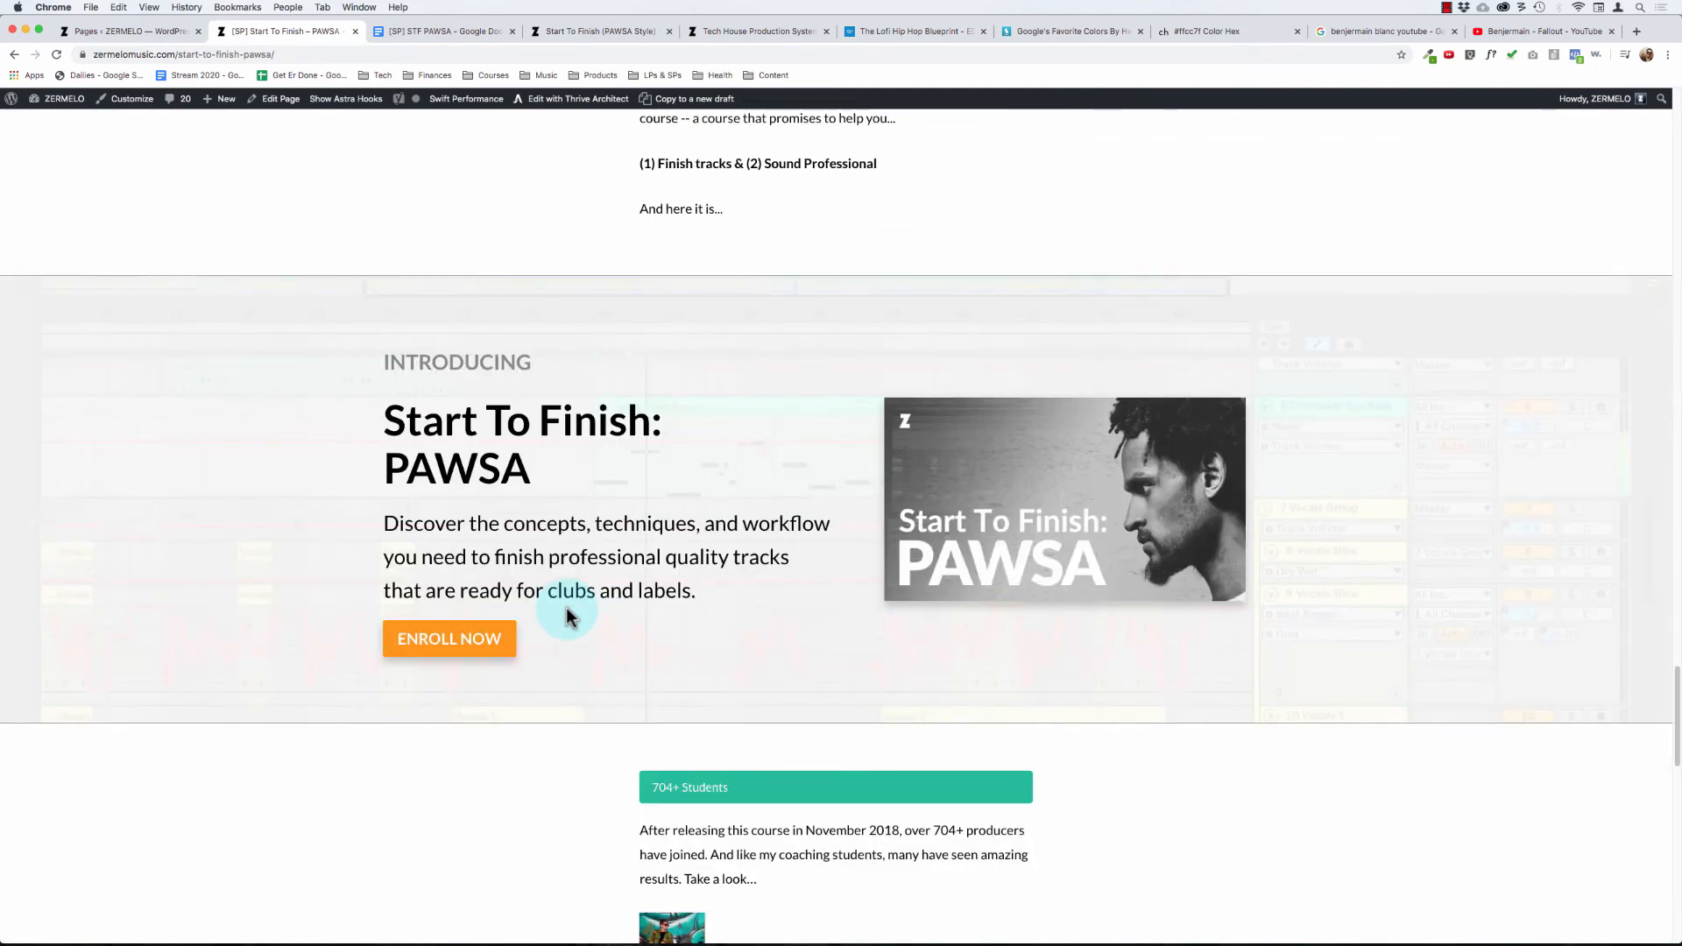
pyautogui.scroll(-6, 646, 534)
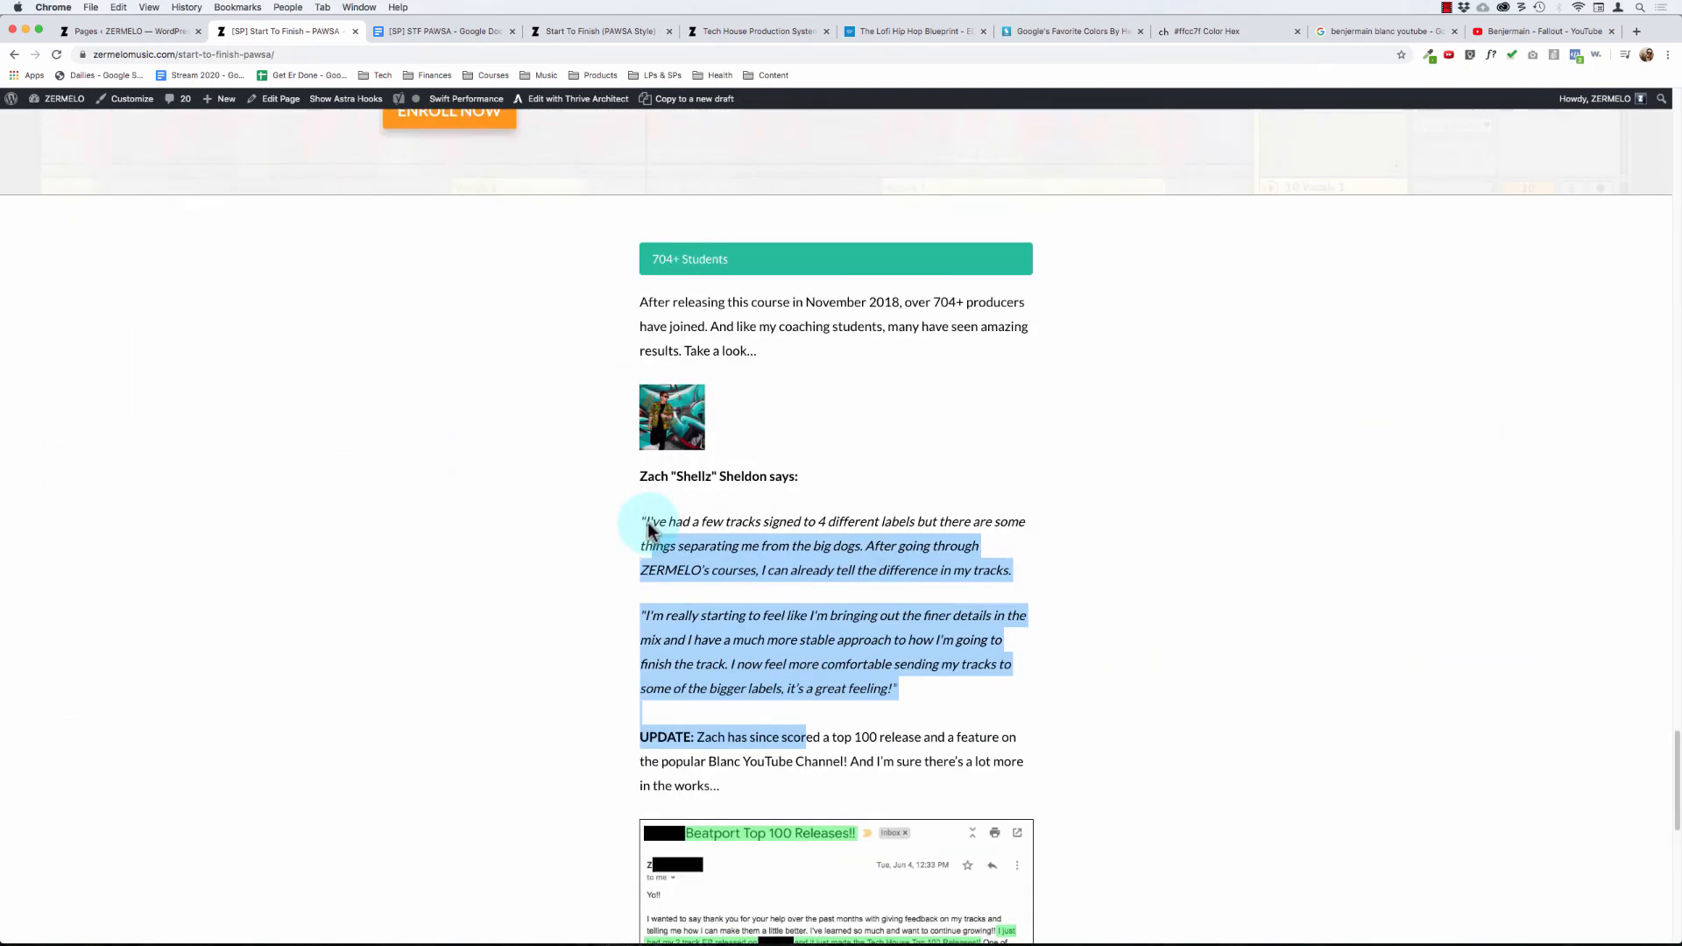
pyautogui.click(747, 511)
pyautogui.scroll(-10, 746, 511)
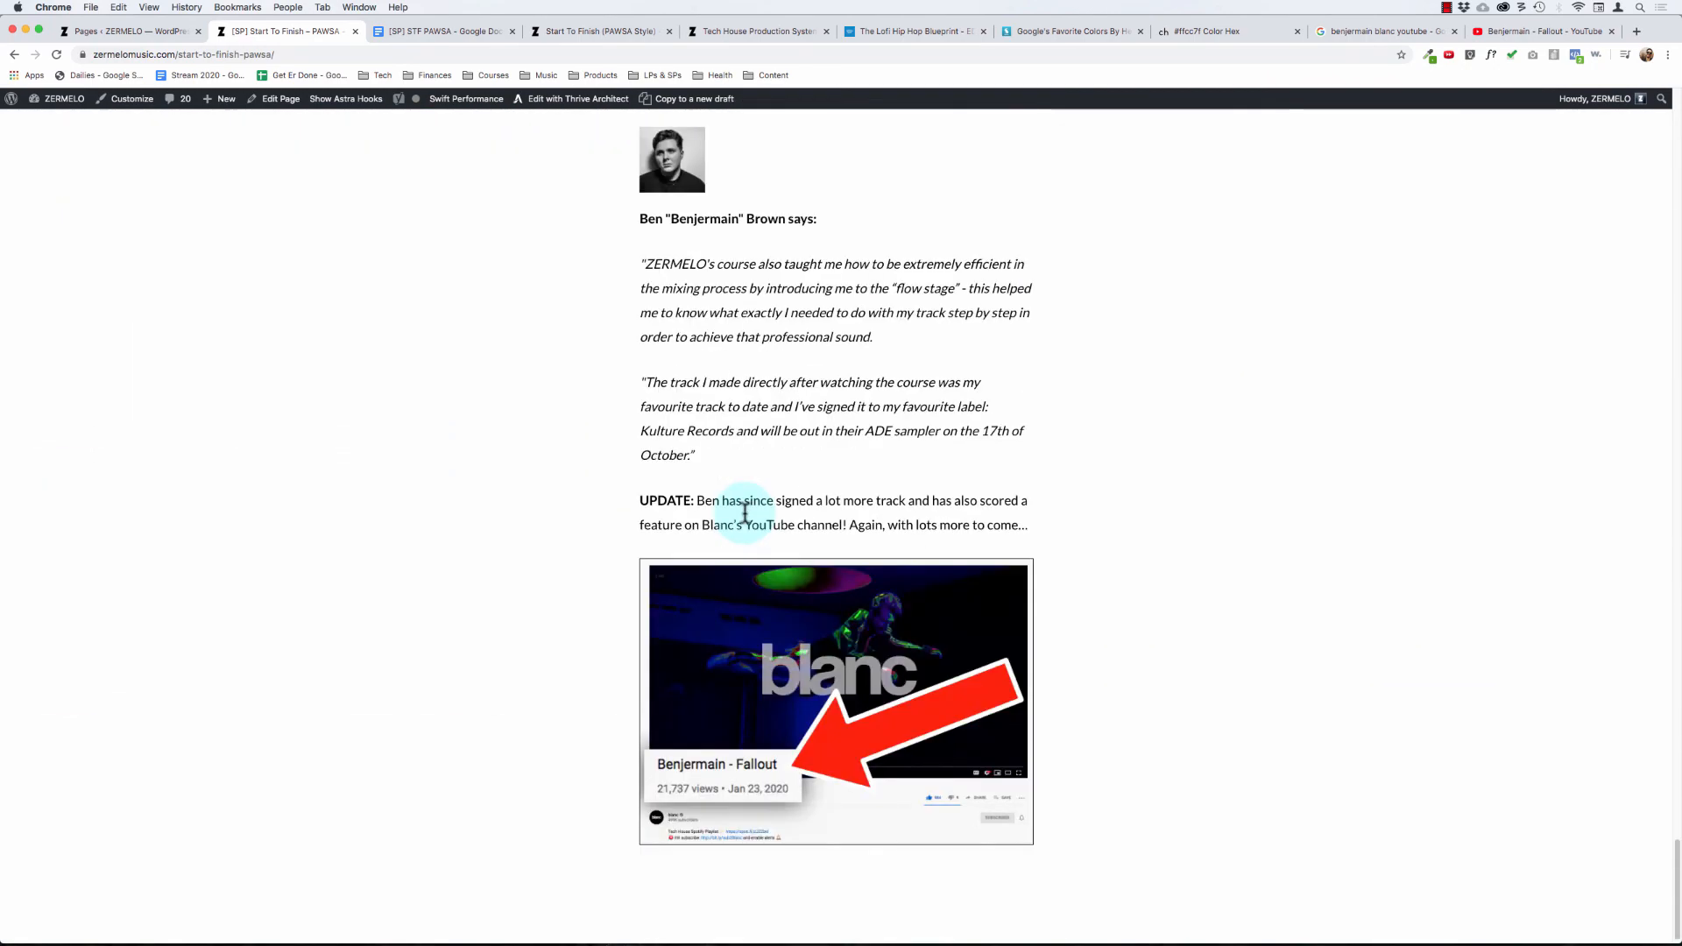
pyautogui.scroll(11, 745, 512)
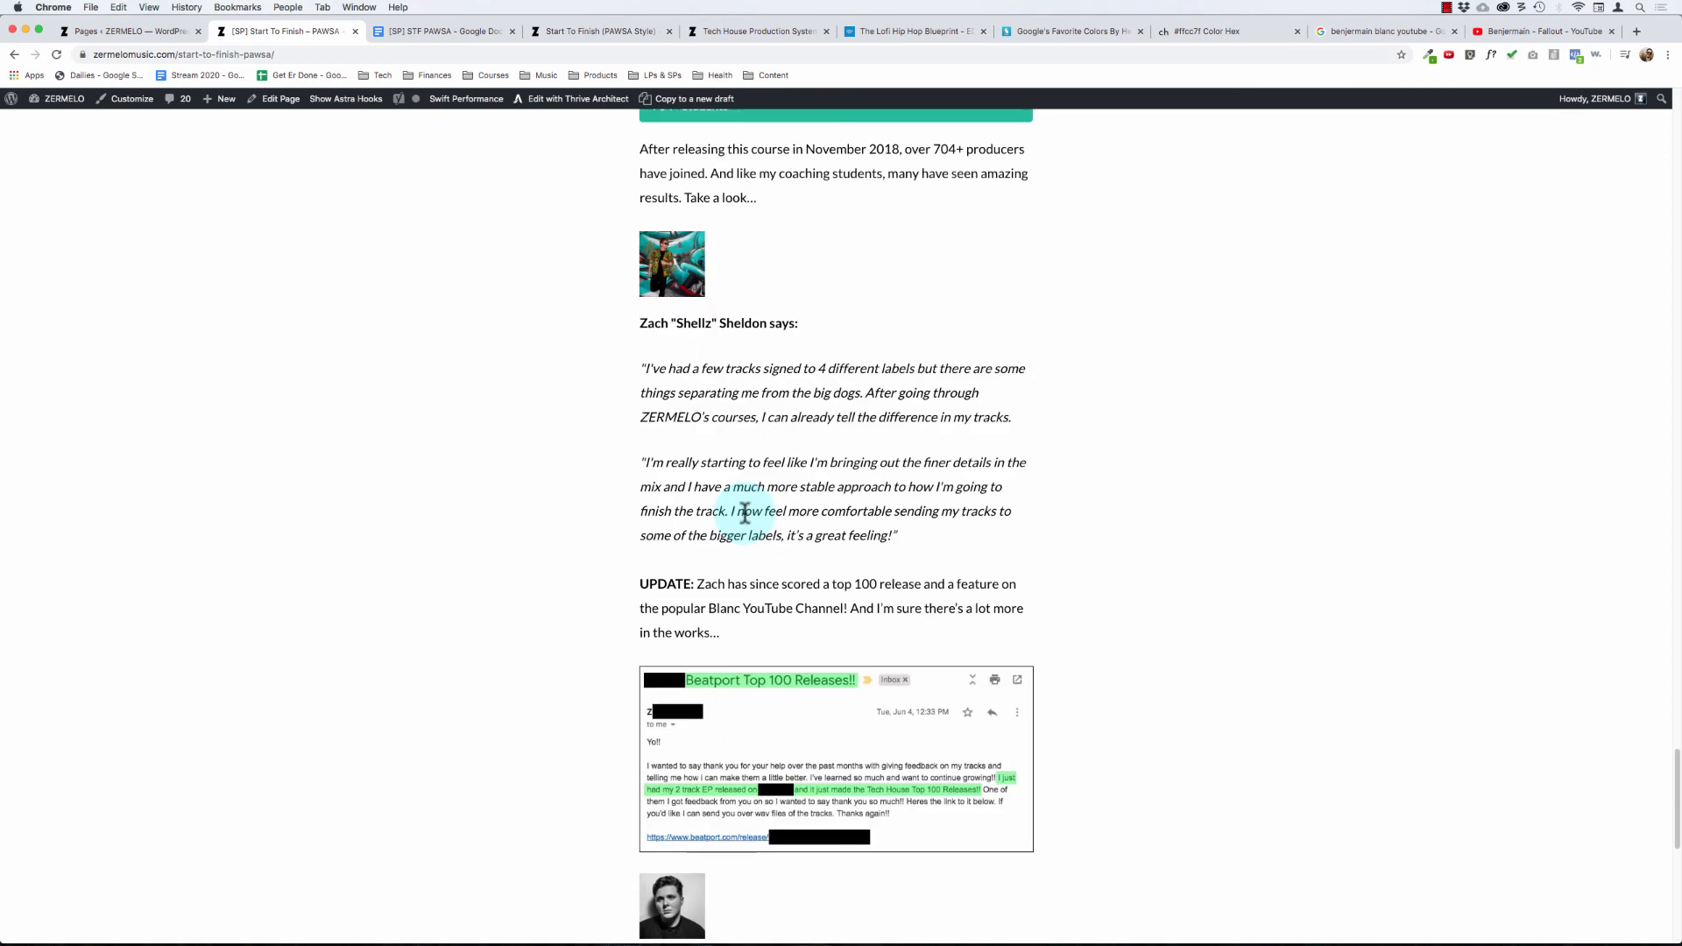
pyautogui.scroll(3, 745, 512)
pyautogui.scroll(-14, 744, 512)
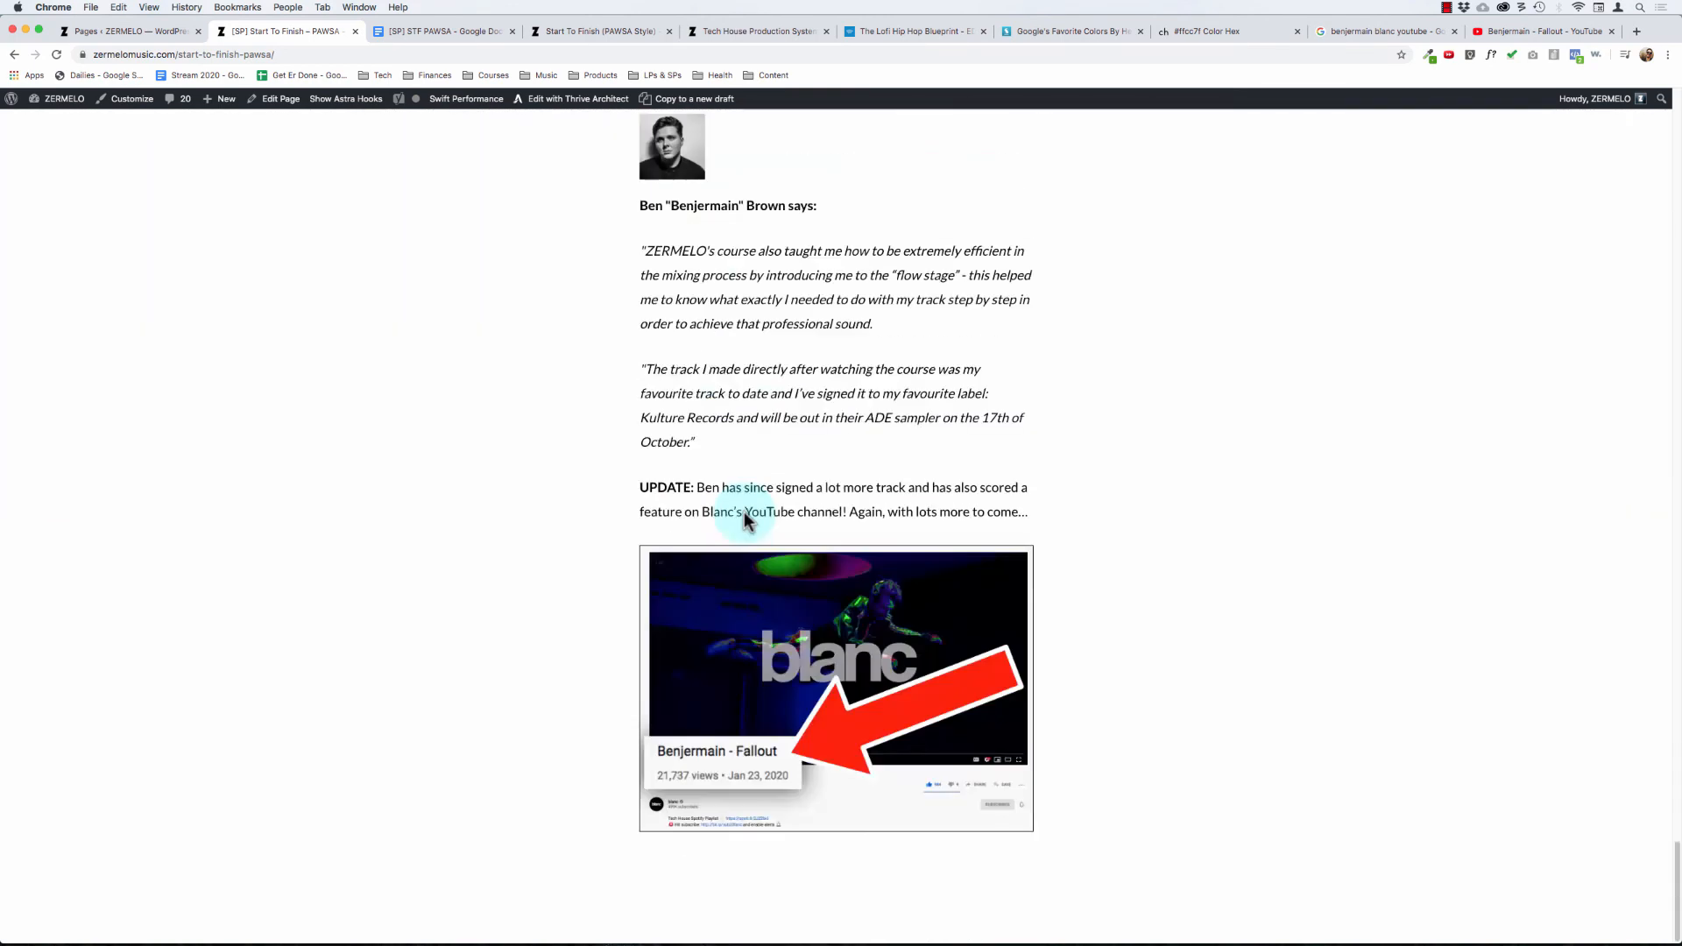